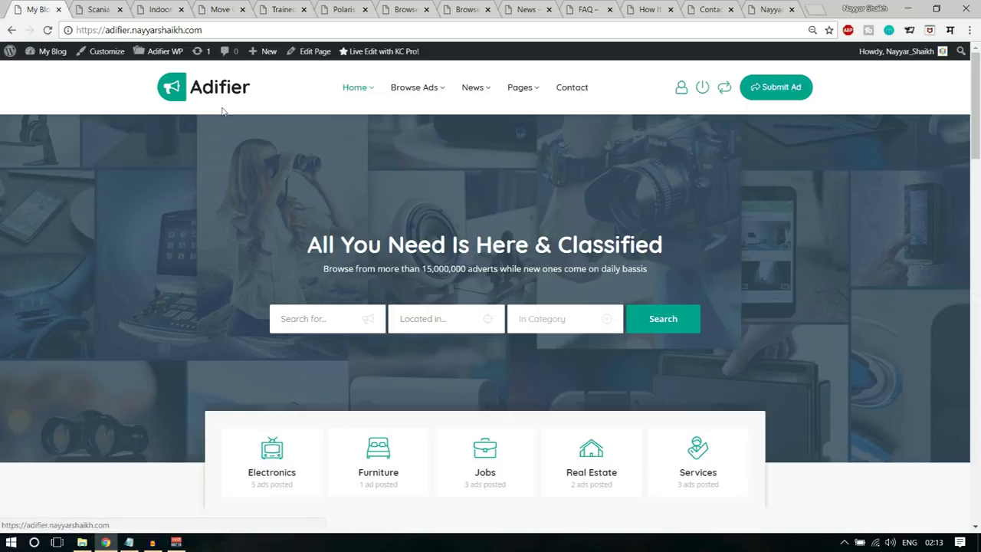
Open the side-by-side comparison of saved ads, look through it, and close it
mouse_move(414, 95)
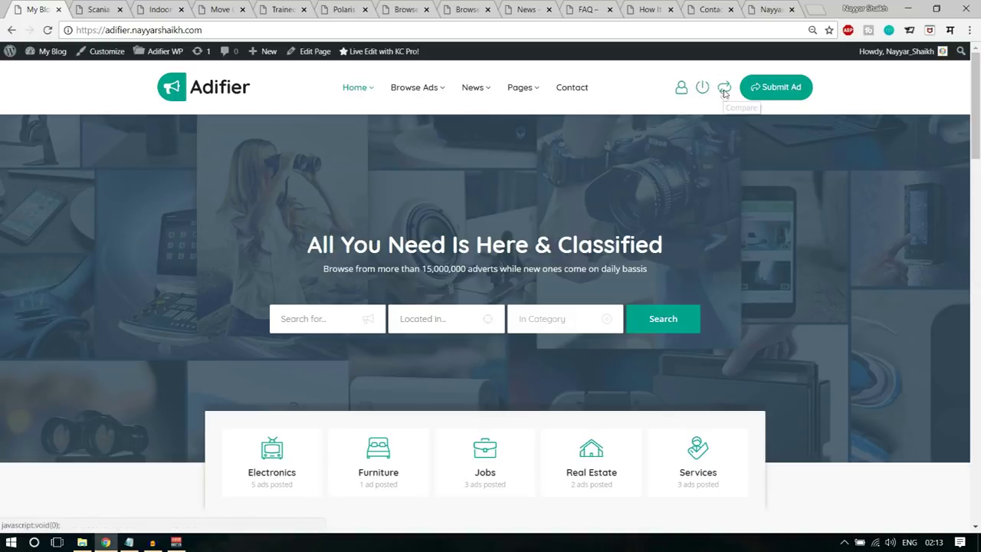
click(724, 93)
scroll(544, 337, down, 3)
scroll(552, 370, up, 3)
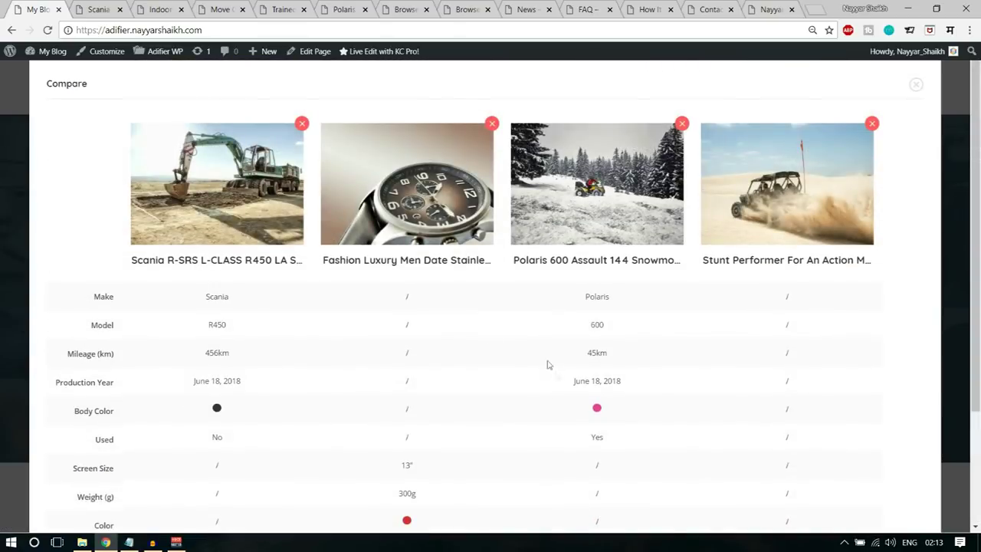
scroll(642, 277, down, 2)
scroll(635, 295, up, 3)
scroll(249, 381, down, 2)
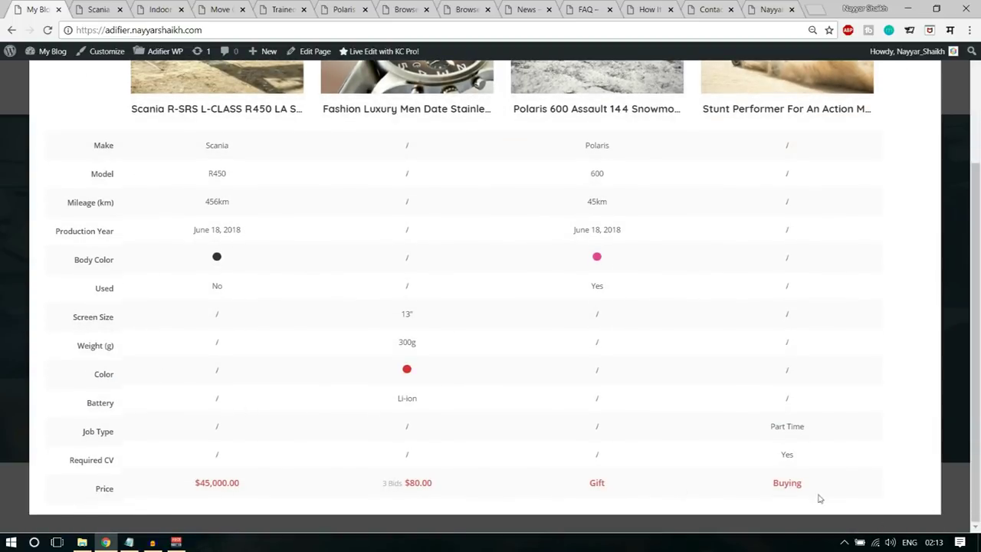
scroll(674, 487, up, 3)
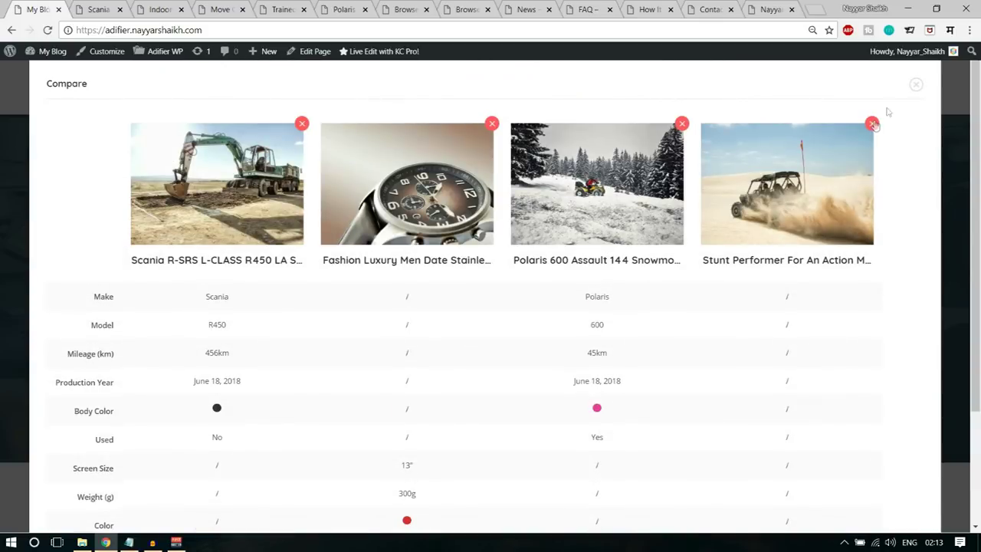
click(916, 86)
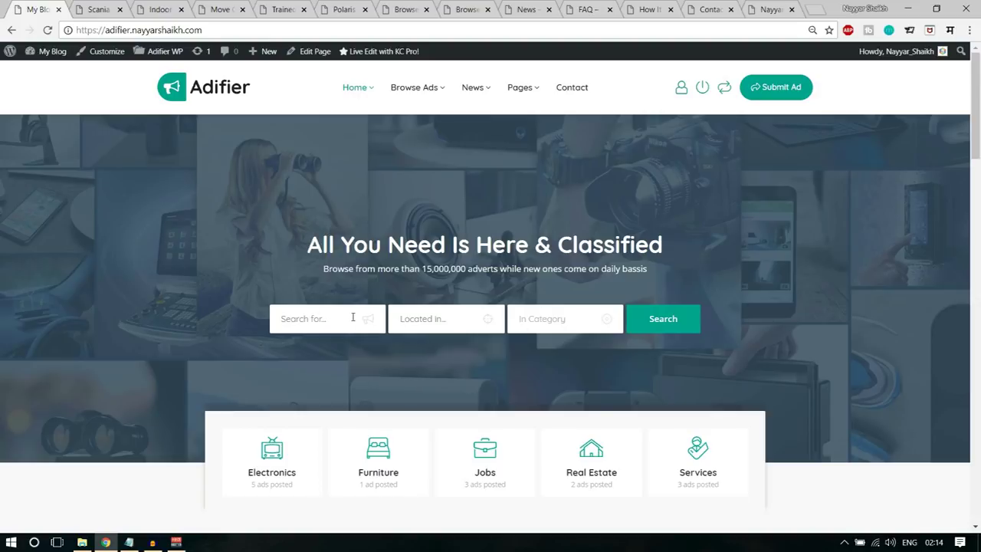
Open the In Category dropdown and close it without choosing a category
click(539, 332)
scroll(580, 263, down, 3)
scroll(582, 285, up, 3)
click(886, 248)
scroll(970, 308, down, 4)
scroll(328, 324, up, 2)
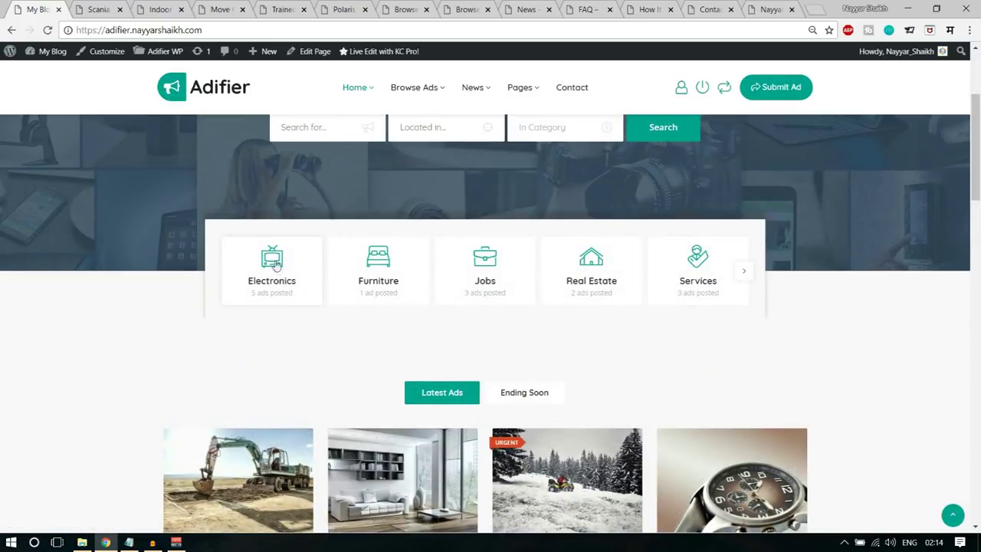
Slide the category carousel right to Vehicles and back to Electronics
click(745, 272)
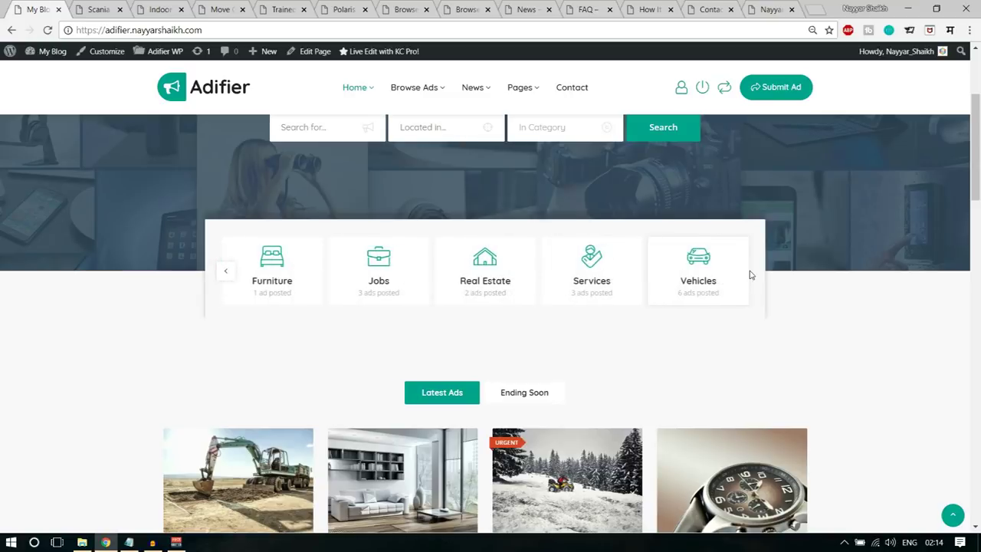
click(226, 272)
scroll(977, 350, down, 3)
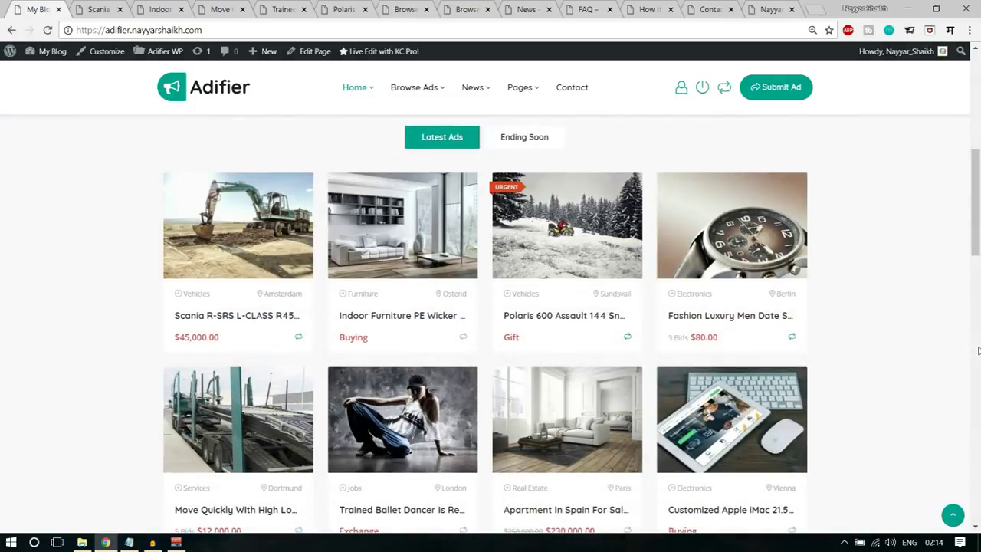
Switch the home listings to Ending Soon, briefly back to Latest, then to Ending Soon
click(527, 139)
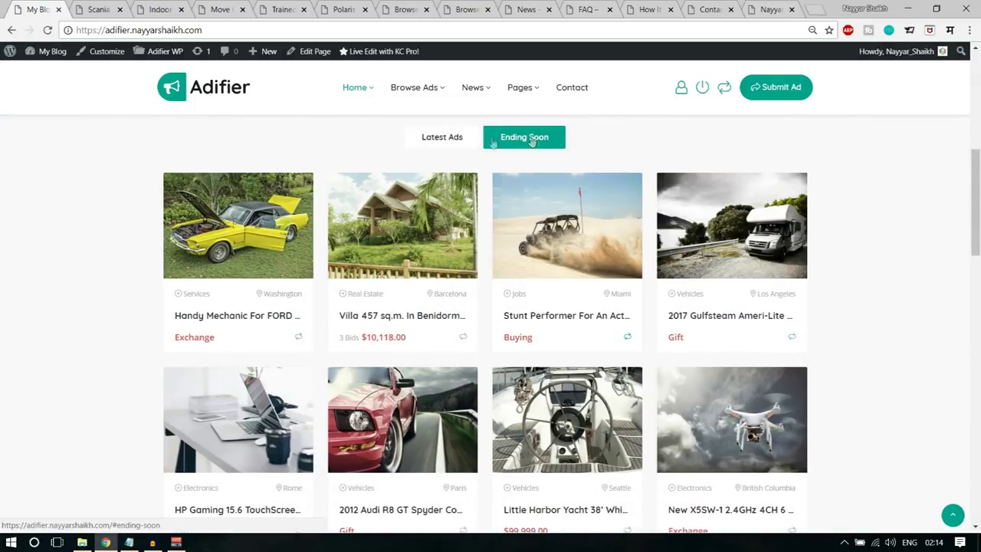
click(455, 141)
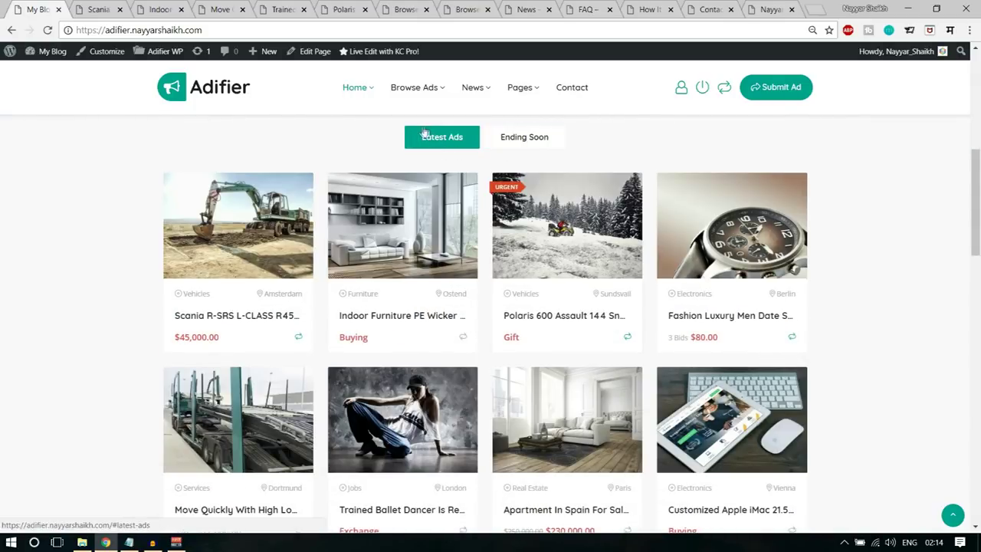
click(526, 140)
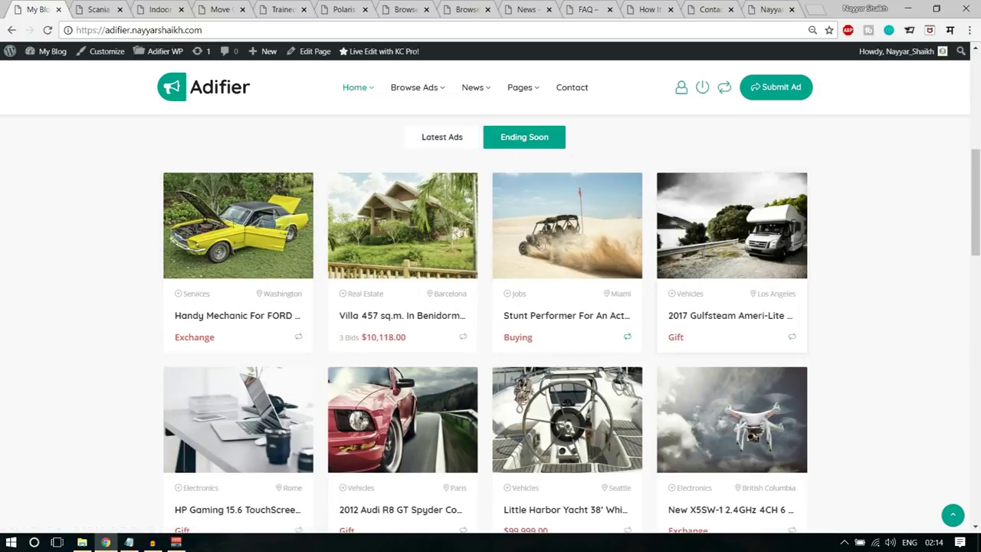
scroll(805, 324, down, 5)
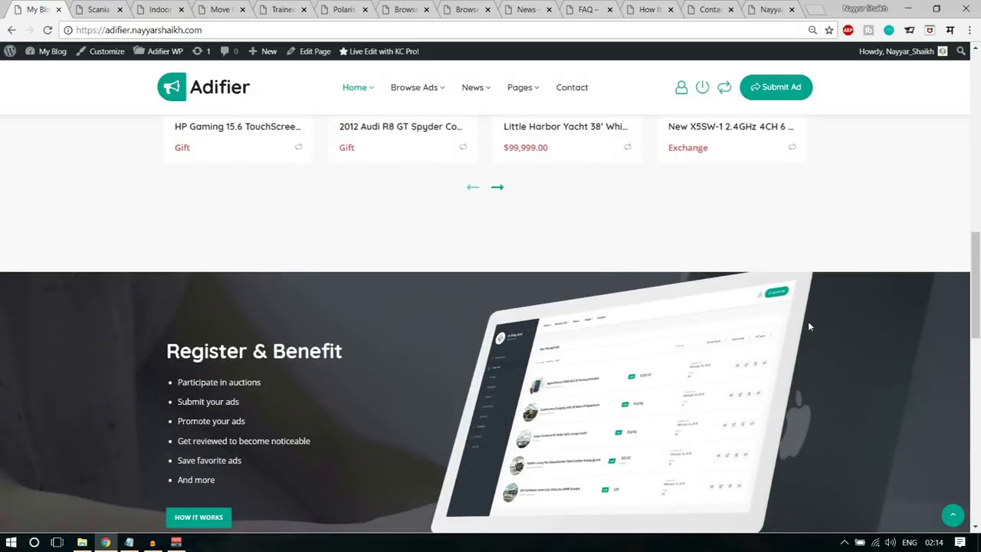
scroll(808, 321, down, 3)
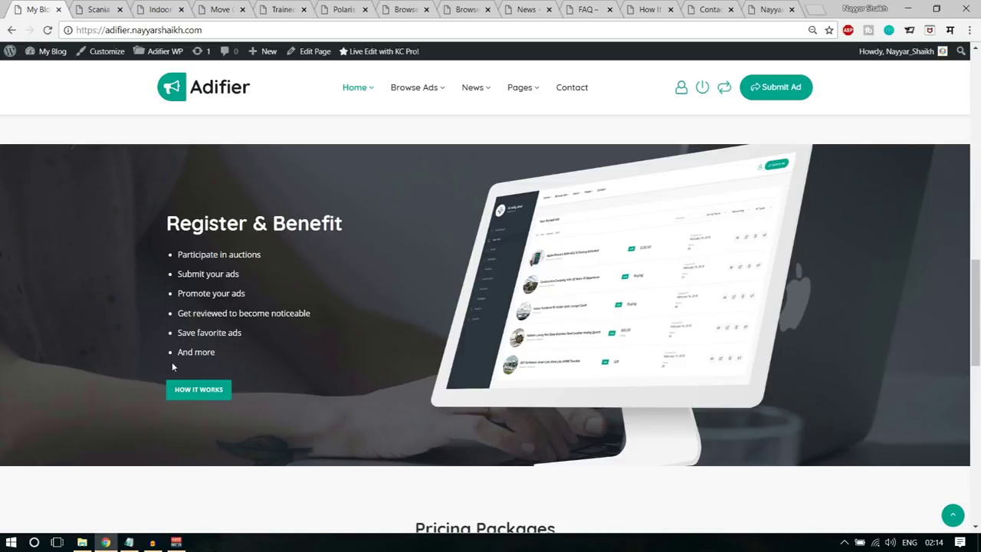
scroll(350, 357, down, 3)
scroll(316, 379, up, 4)
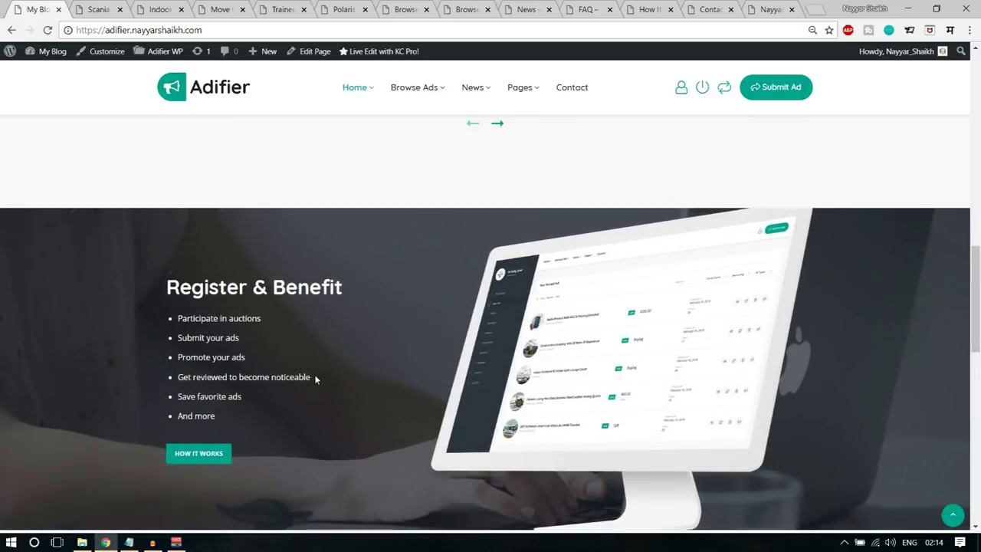
scroll(315, 378, down, 4)
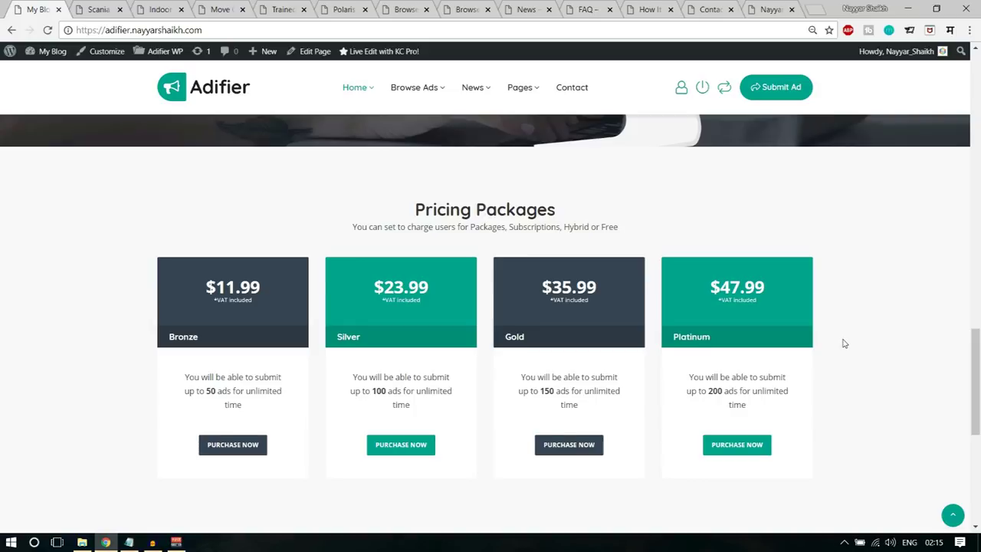
scroll(844, 344, down, 2)
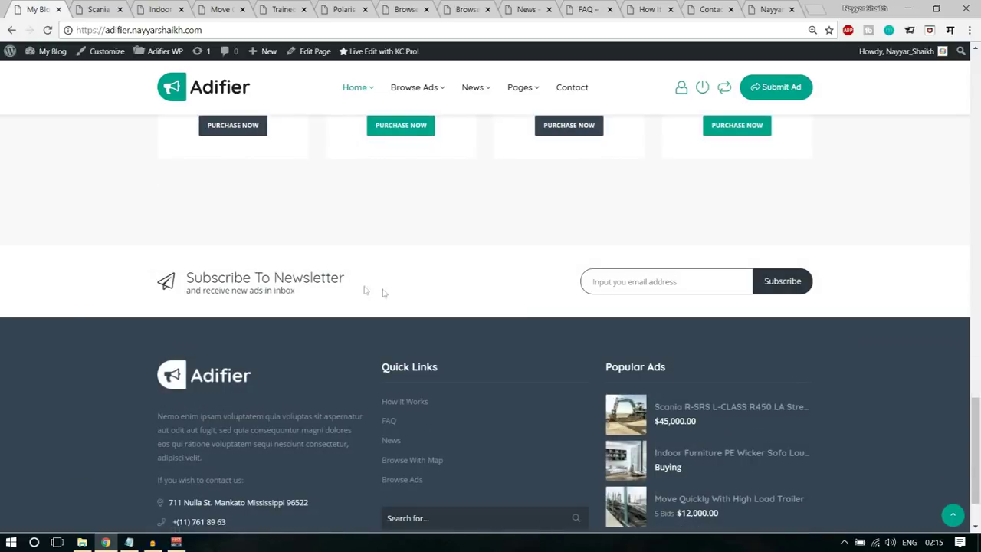
drag(185, 284, 326, 308)
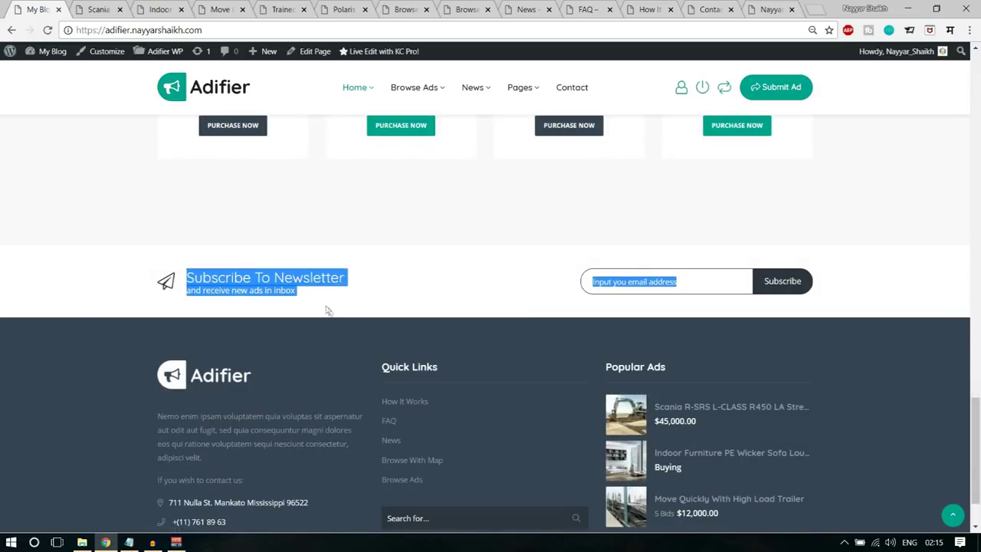
click(344, 302)
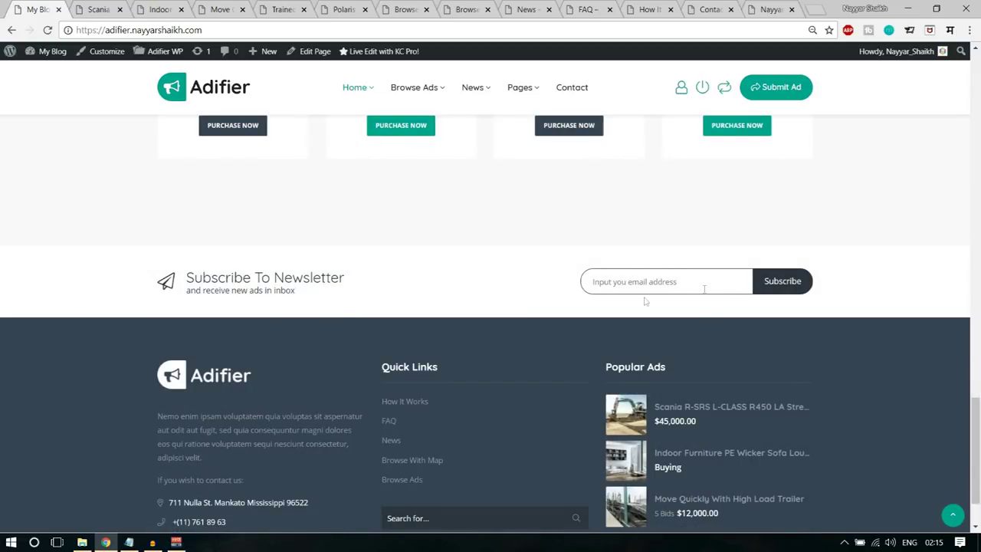
scroll(768, 314, down, 1)
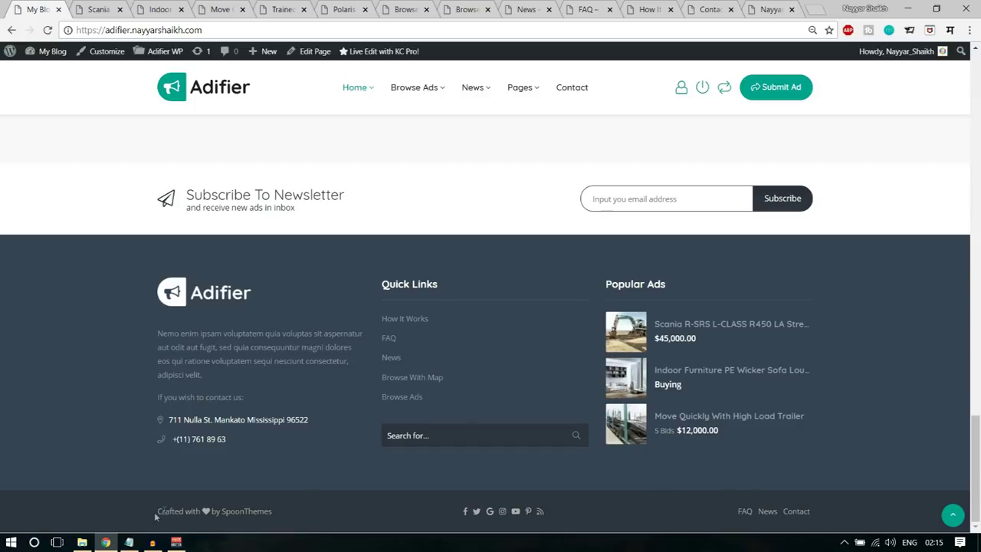
drag(149, 517, 254, 520)
click(220, 521)
click(950, 516)
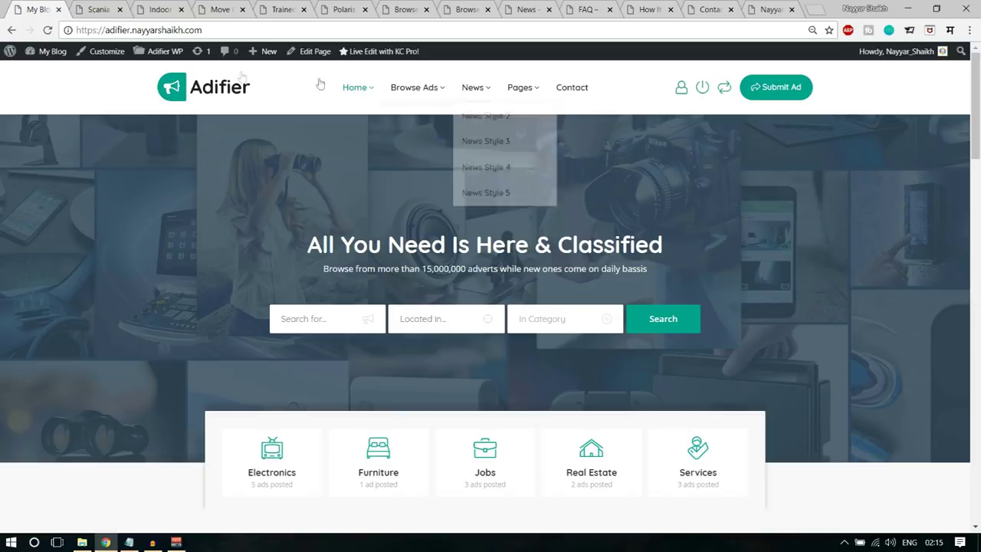
Switch to the Scania ad tab and highlight the ad's title
click(102, 11)
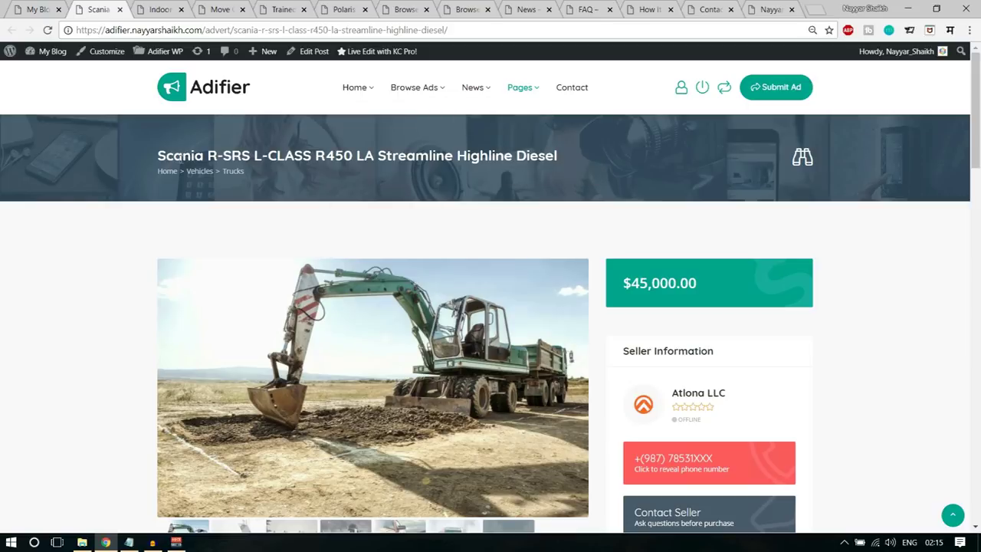
drag(157, 155, 506, 155)
click(506, 157)
Run a Quick Search for 'apl' (apple ads), then close the search
click(802, 159)
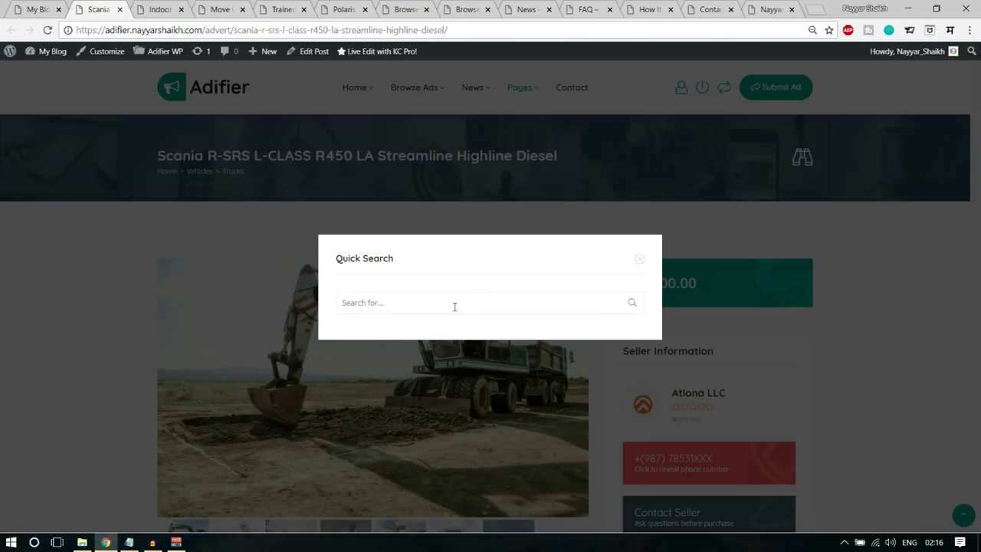
text(apl)
click(632, 305)
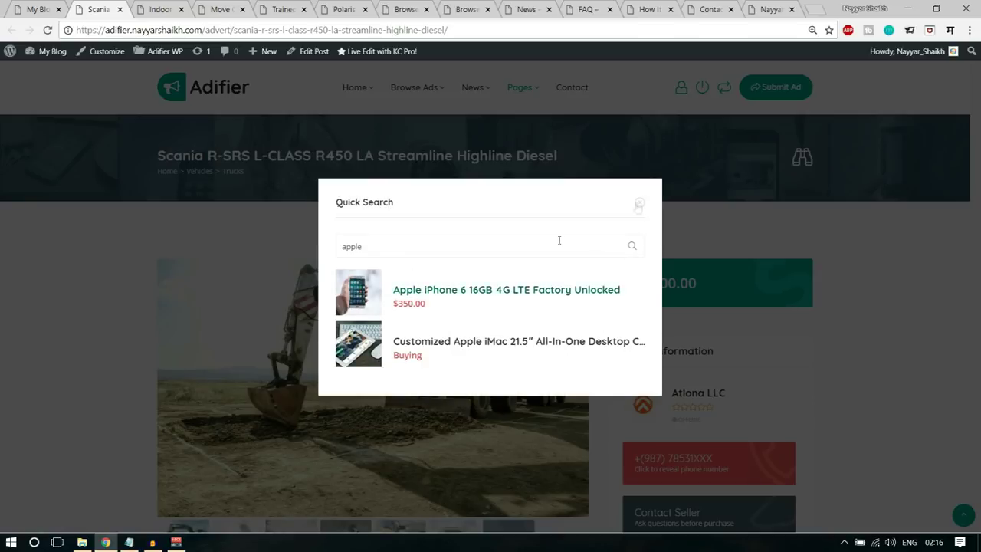
click(639, 202)
scroll(958, 264, down, 2)
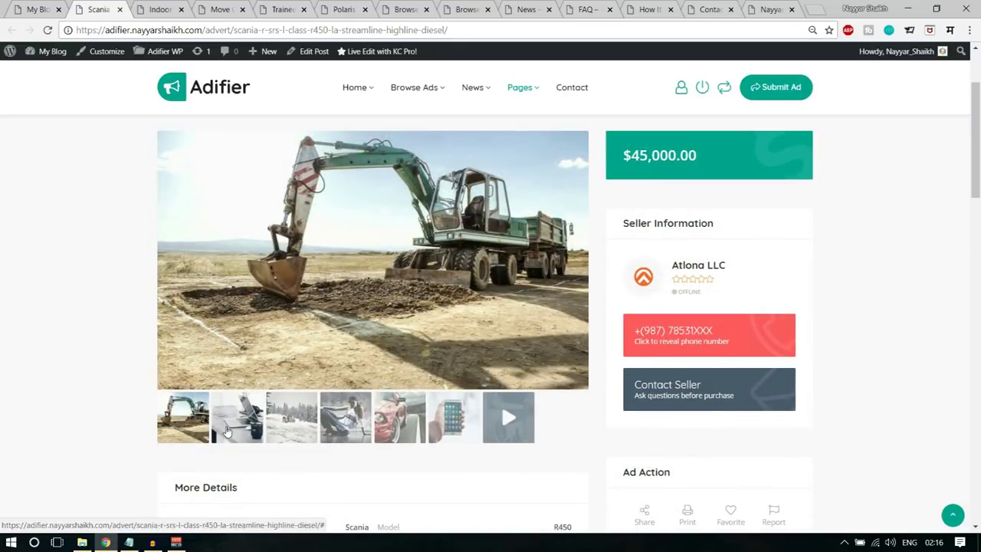
Browse the Scania ad gallery's laptop, snow scene and woman photos
click(238, 418)
click(289, 429)
click(345, 421)
scroll(392, 431, up, 3)
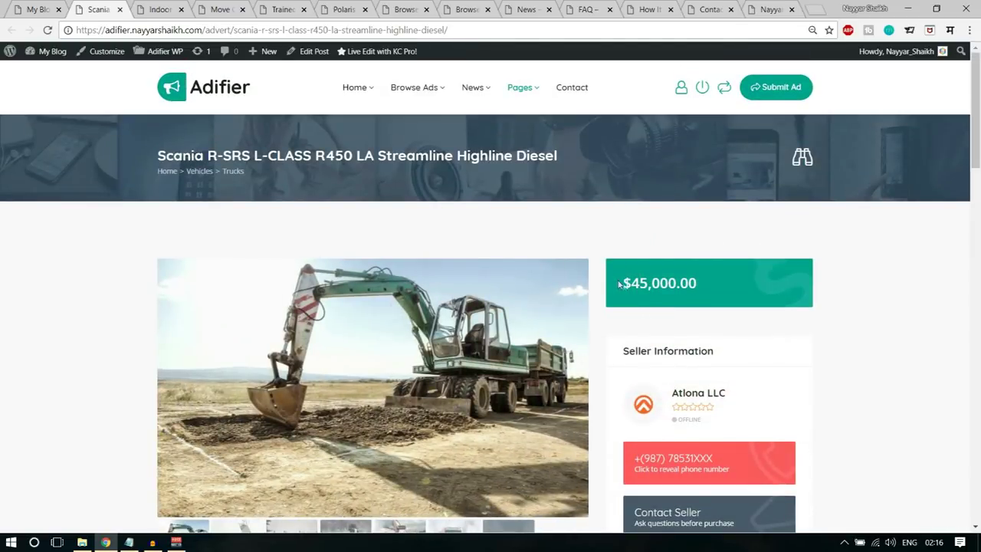
click(705, 281)
Reveal the seller's phone number, open the Contact Seller form, then close it
scroll(864, 305, down, 2)
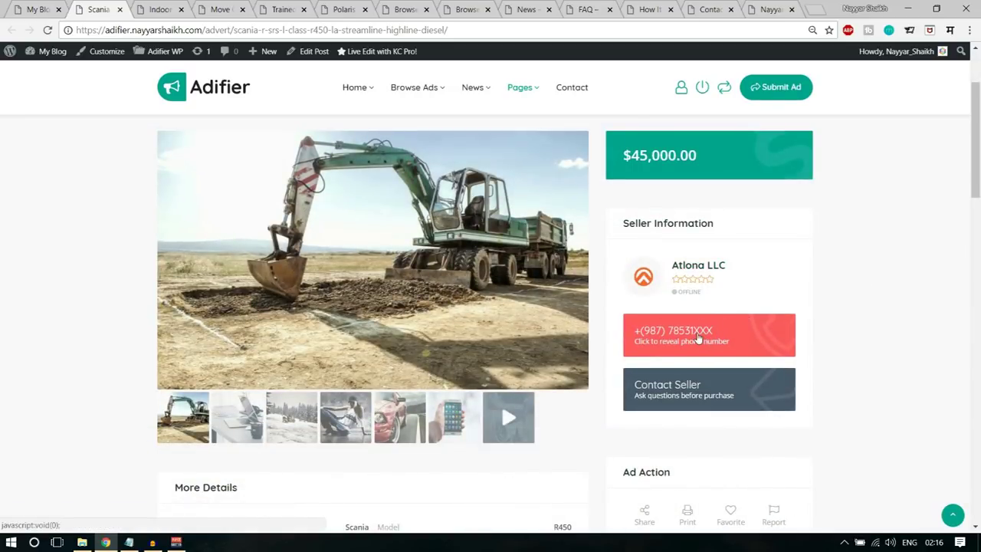
click(697, 338)
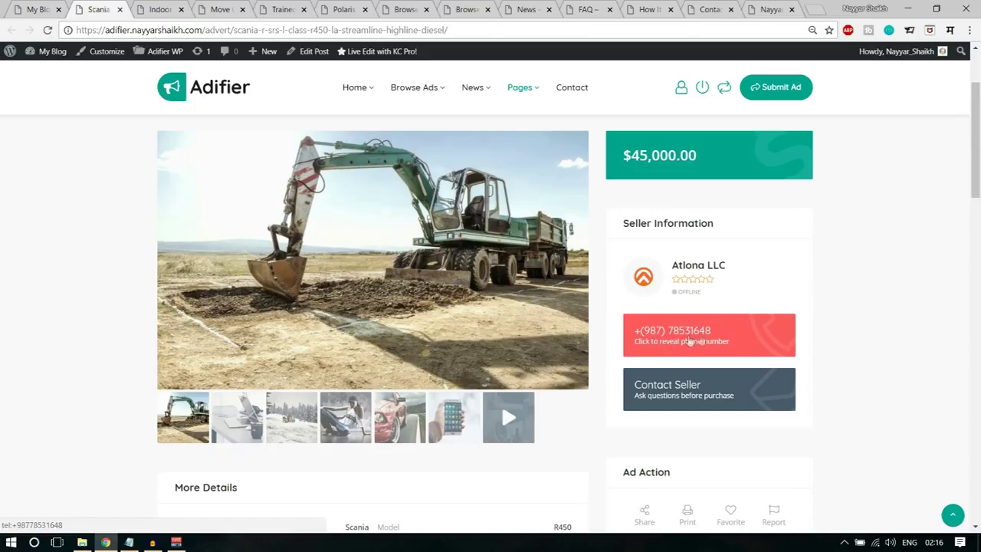
scroll(864, 339, down, 2)
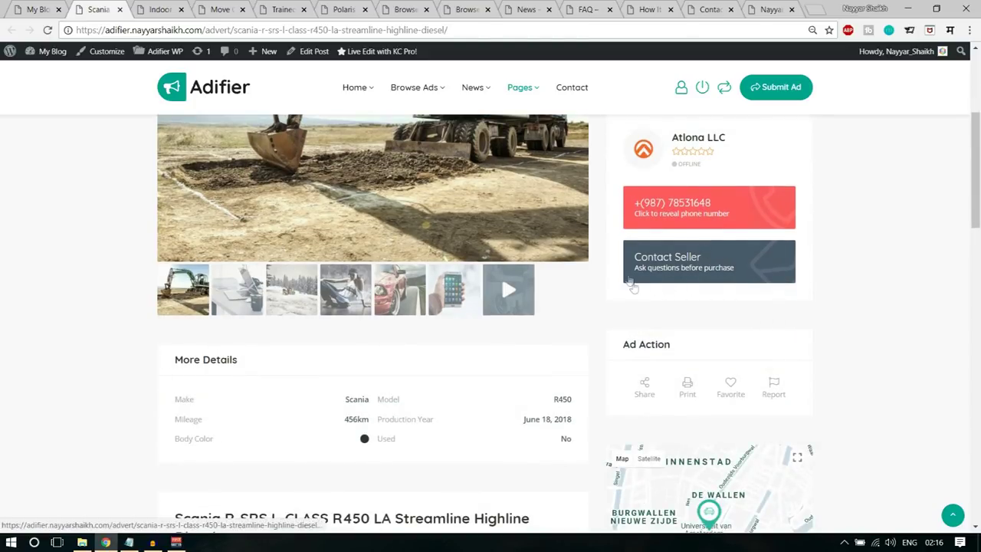
click(679, 266)
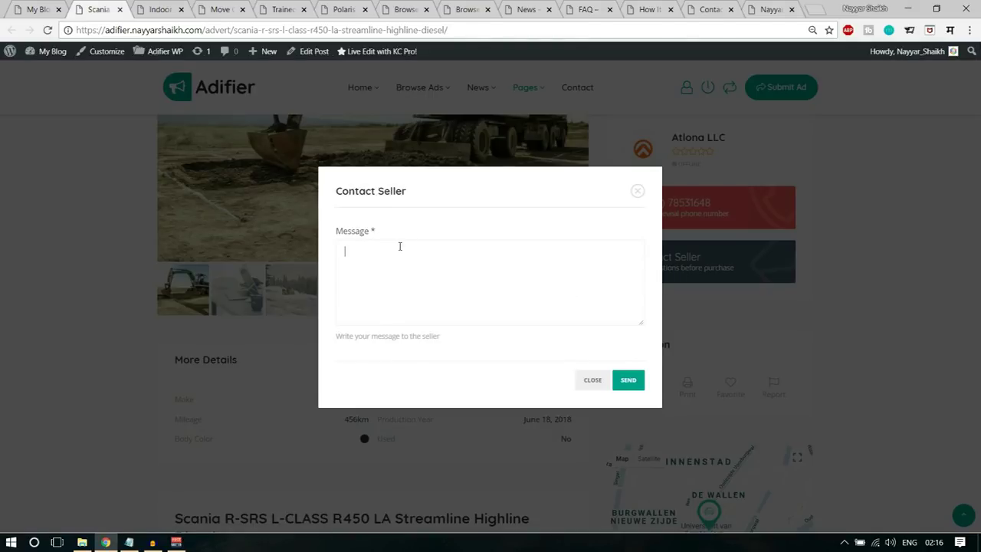
click(584, 381)
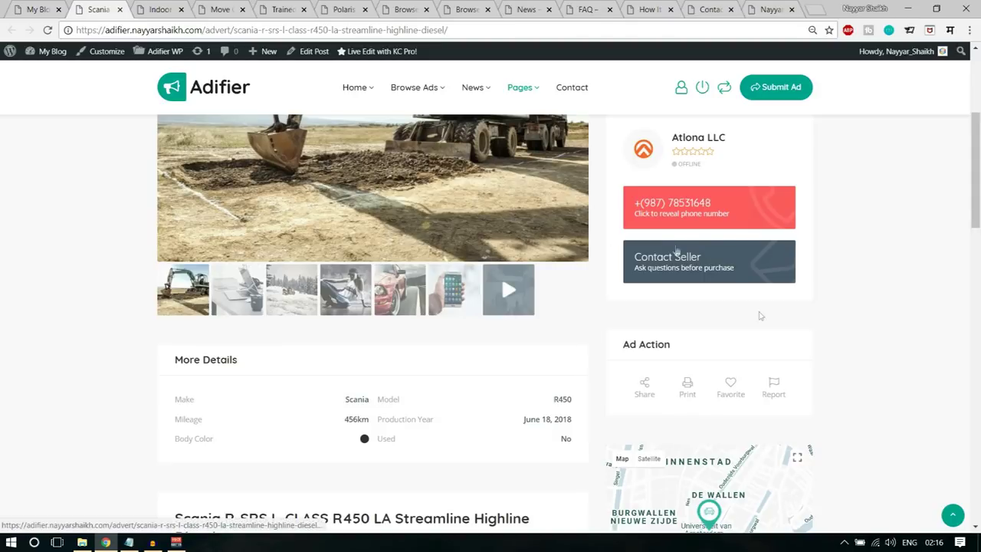
scroll(787, 352, down, 2)
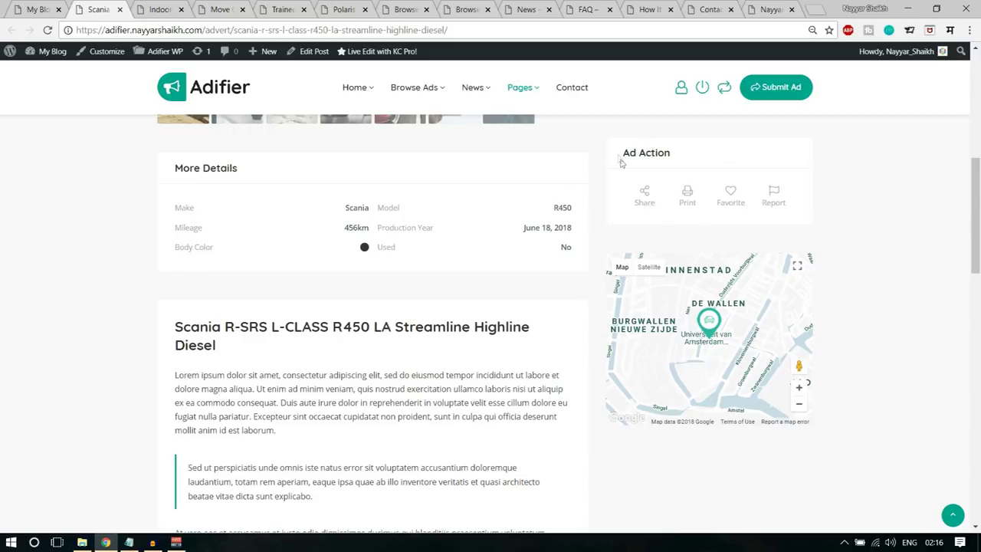
Scroll through the Scania ad and its comments, then switch to the Indoor Furniture sofa tab
drag(619, 157, 681, 156)
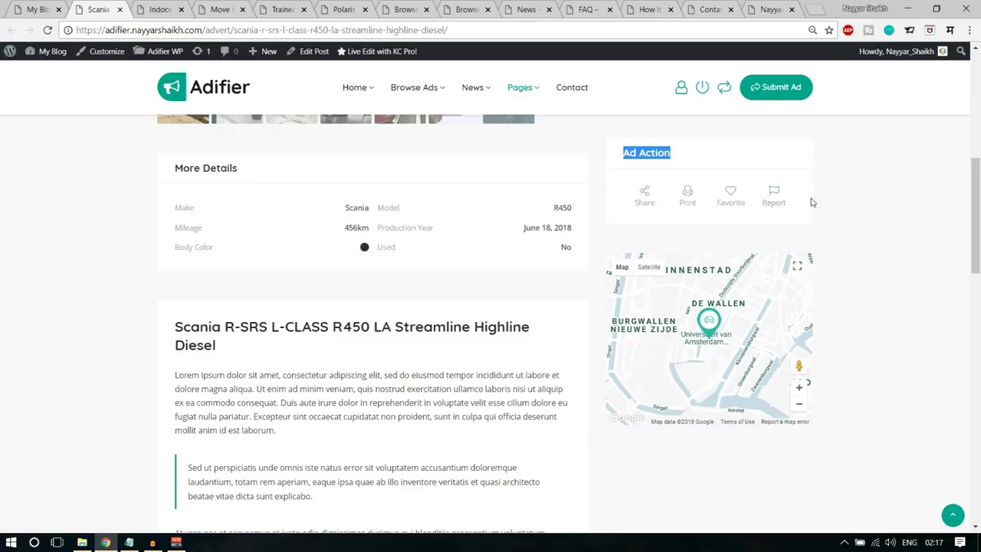
scroll(953, 268, down, 1)
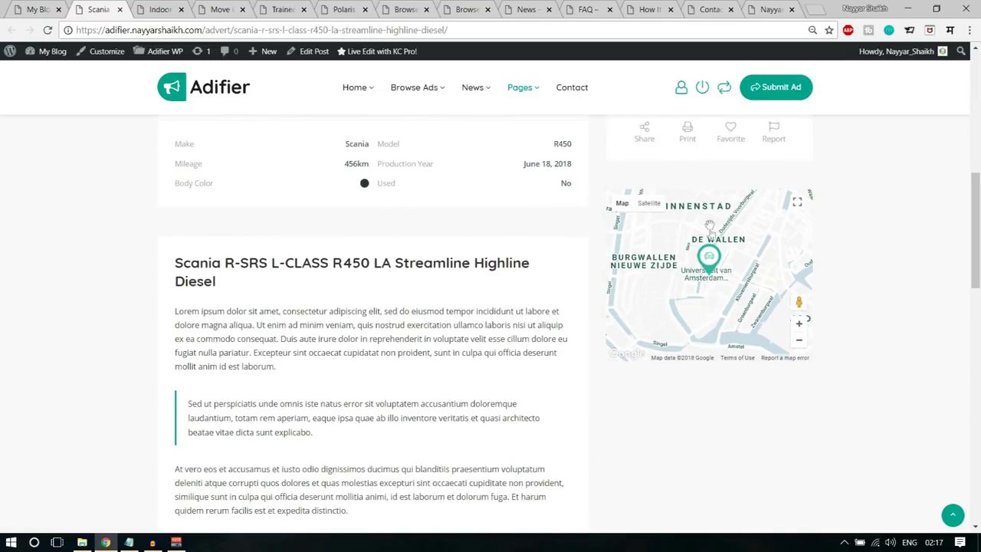
scroll(842, 299, up, 8)
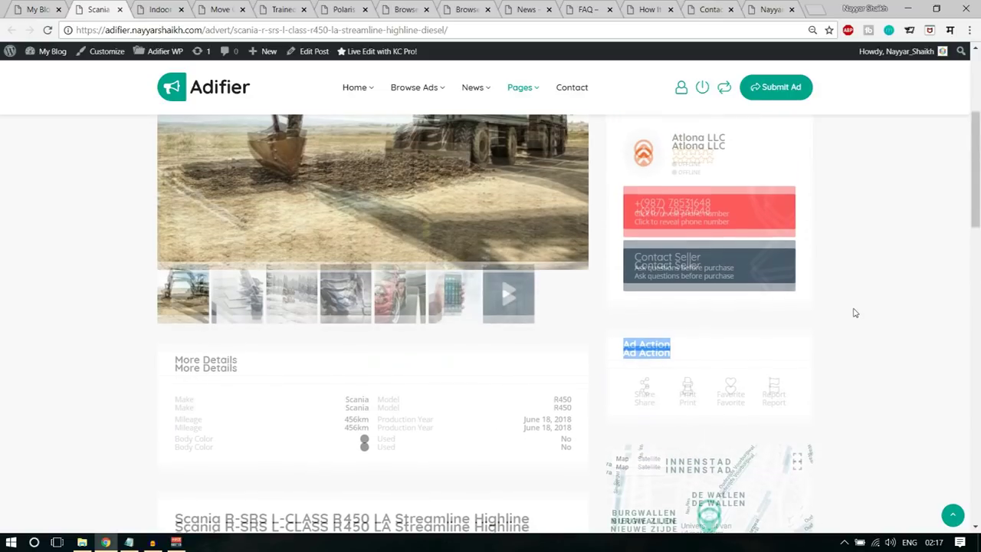
scroll(889, 303, down, 5)
scroll(923, 296, down, 4)
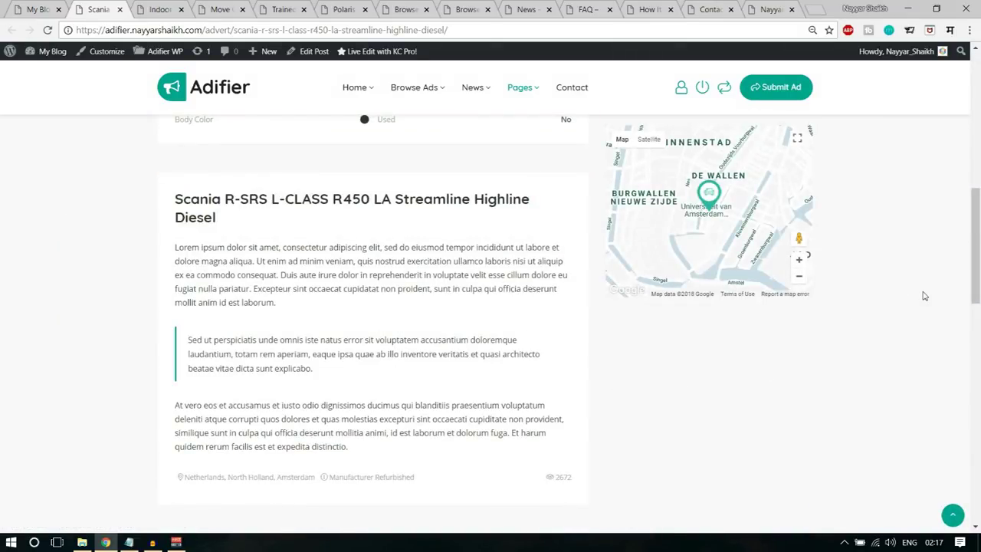
scroll(238, 322, down, 5)
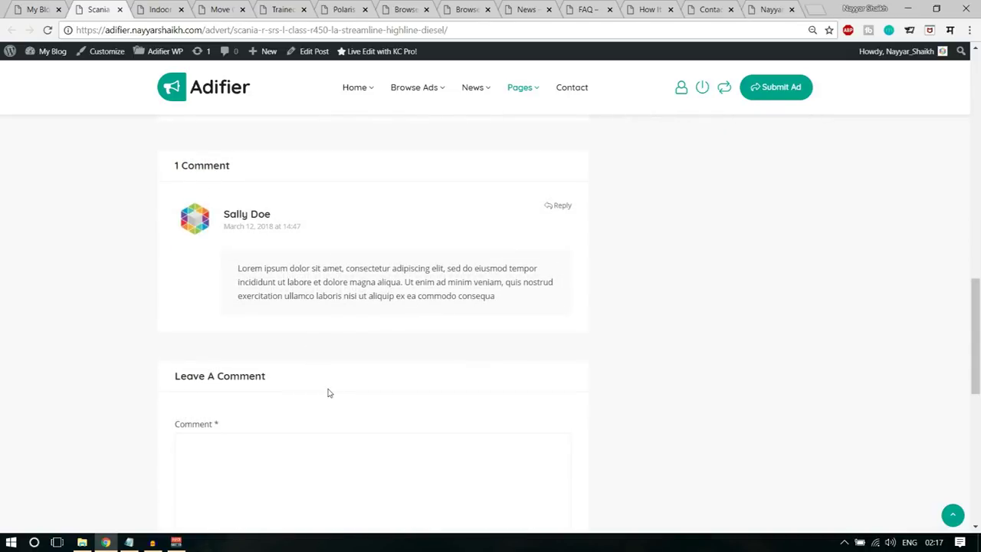
scroll(328, 392, down, 3)
scroll(329, 391, up, 10)
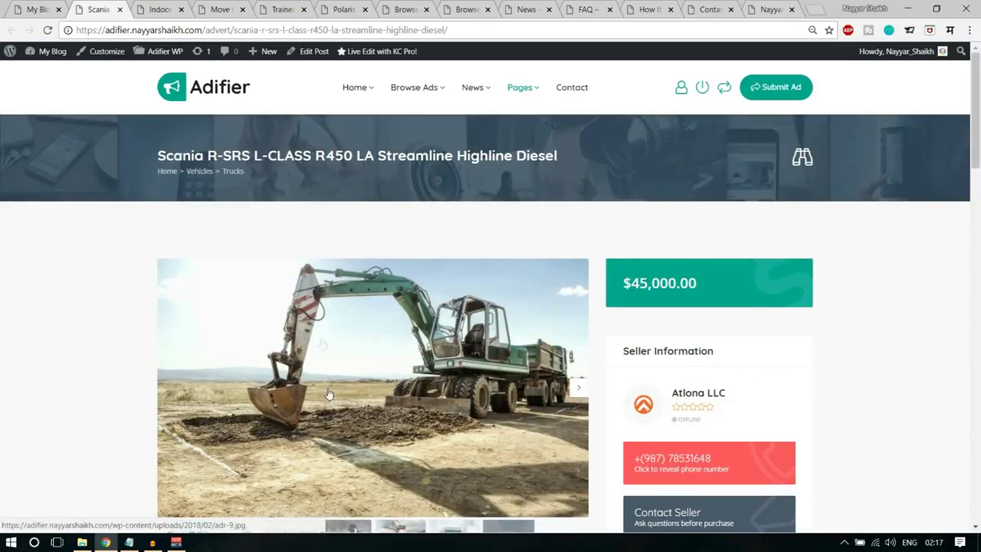
mouse_move(326, 85)
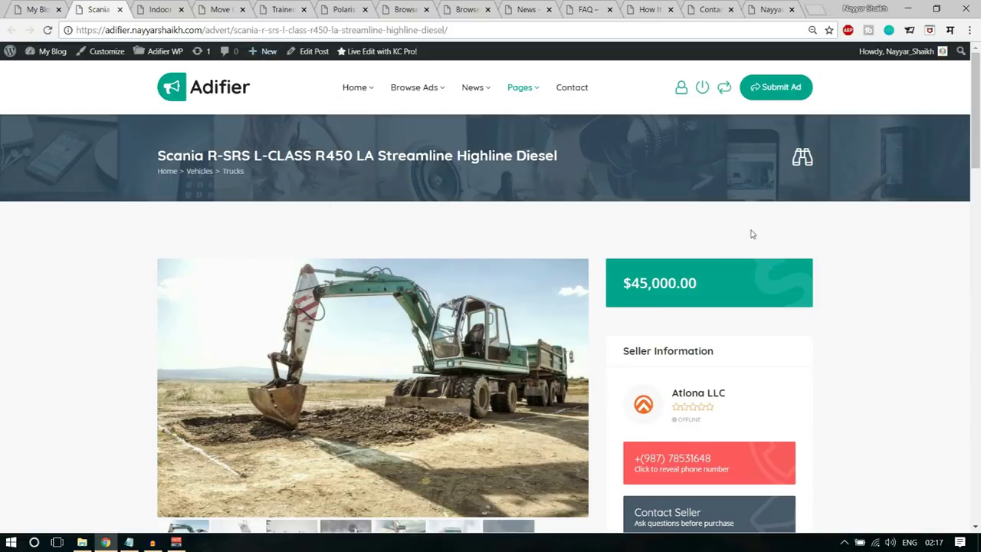
key(ctrl+Tab)
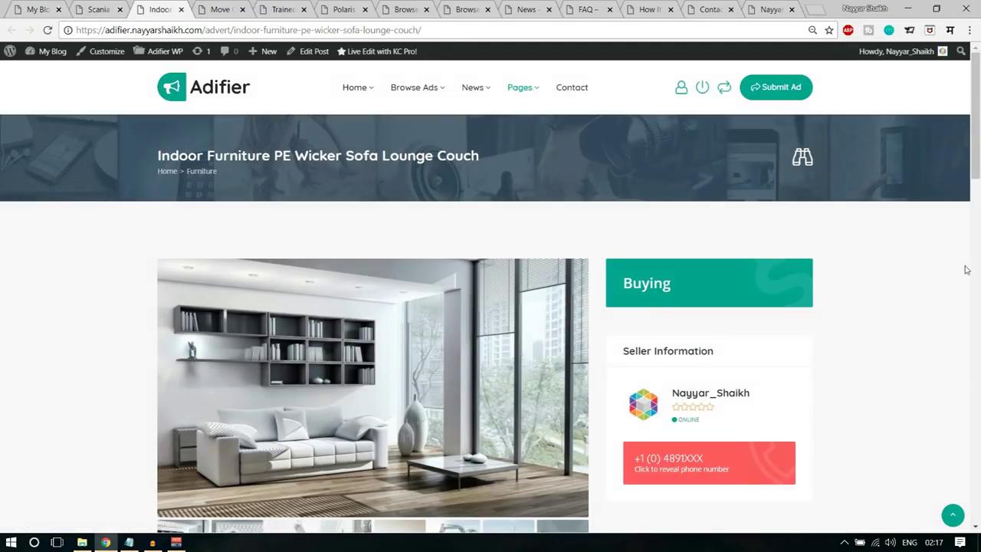
Scroll through the sofa listing and highlight its Buying label
scroll(441, 330, down, 1)
scroll(442, 330, down, 1)
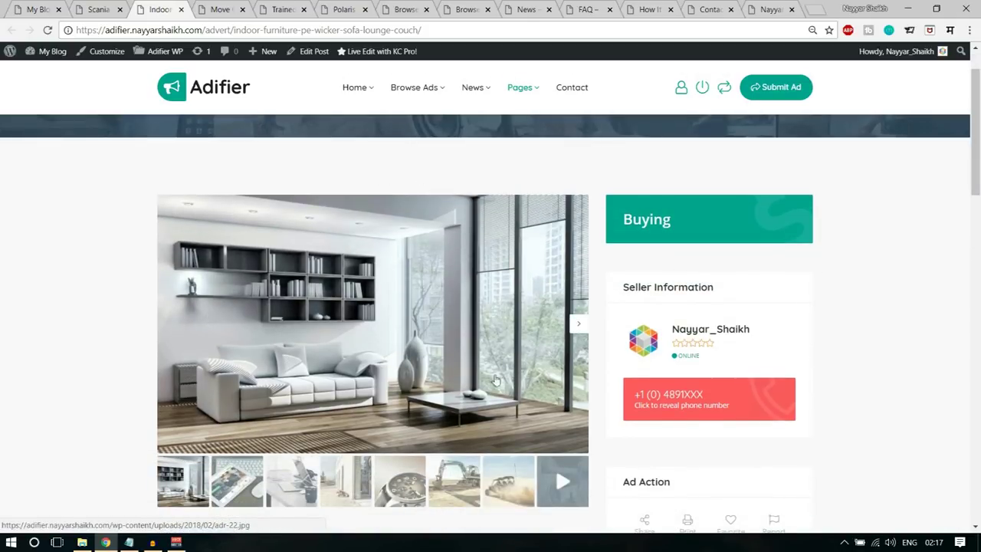
scroll(527, 304, down, 3)
scroll(527, 304, down, 5)
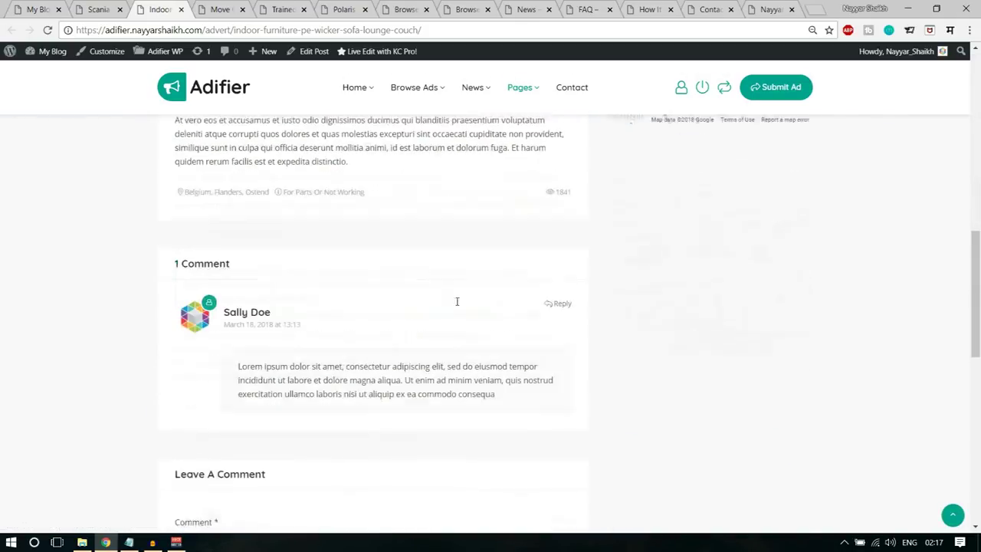
scroll(455, 300, up, 4)
scroll(866, 242, up, 5)
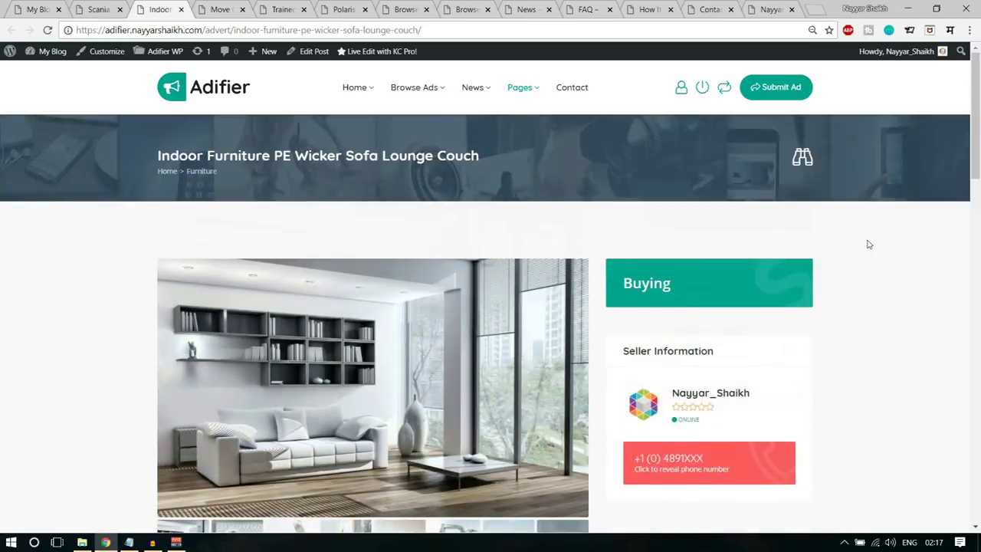
scroll(802, 417, down, 1)
scroll(802, 417, up, 1)
drag(622, 282, 702, 280)
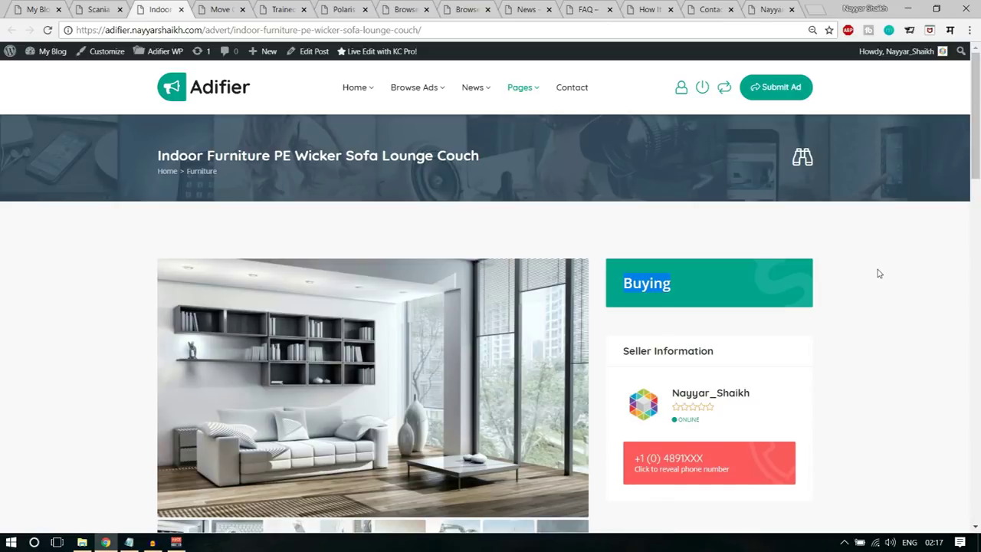
click(823, 381)
Reveal the seller's full phone number in Seller Information
scroll(747, 453, down, 2)
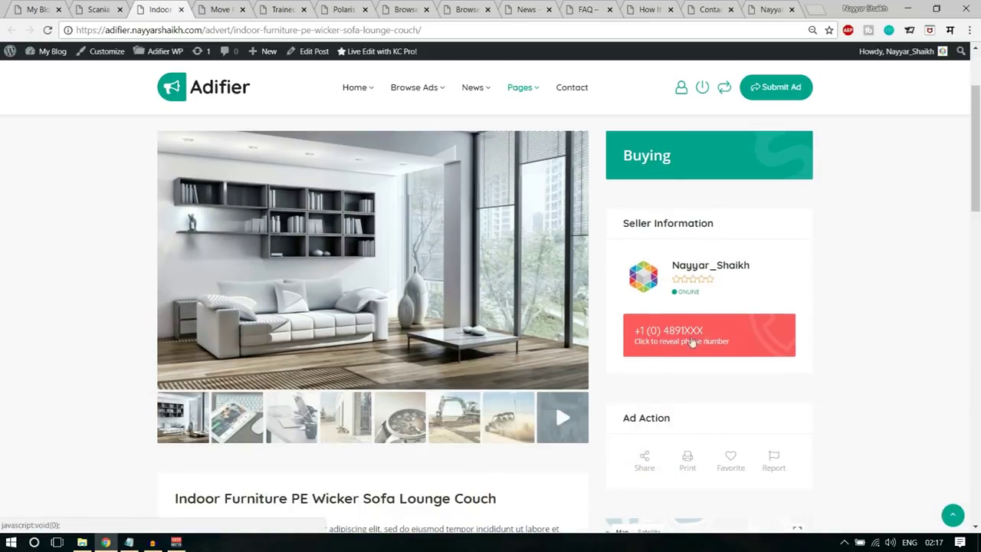
click(691, 343)
scroll(875, 377, up, 3)
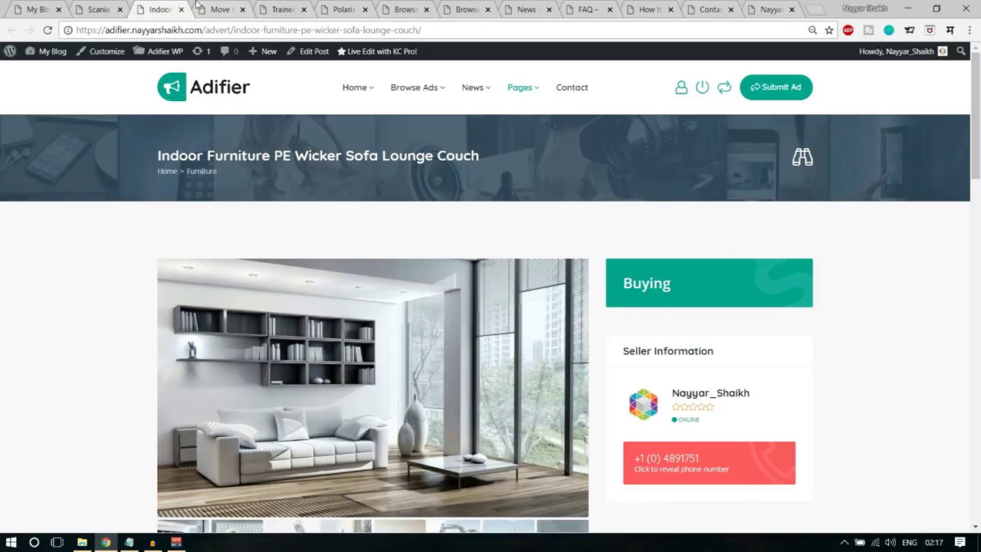
Switch to the High Load Trailer auction tab and load its bidding history
click(214, 9)
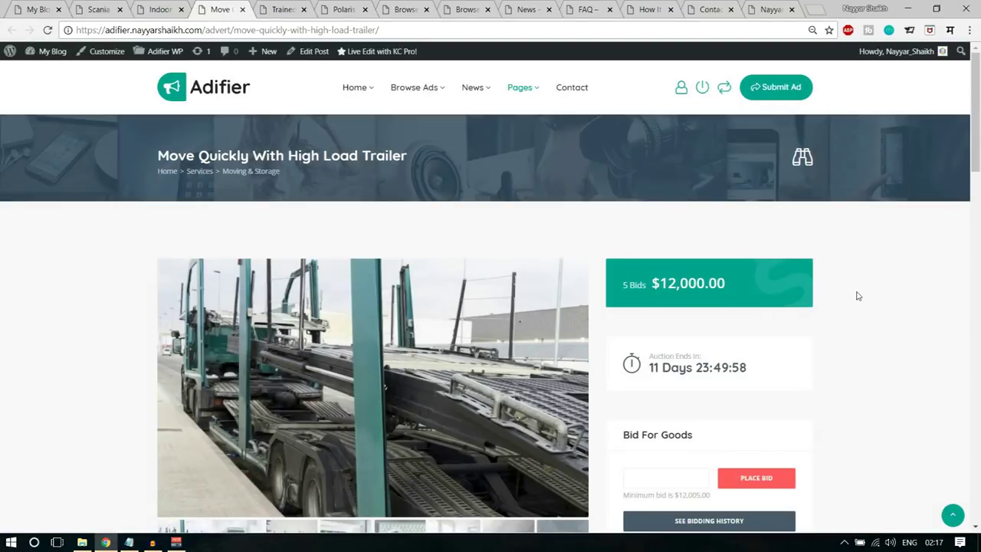
scroll(843, 307, down, 1)
scroll(843, 306, up, 1)
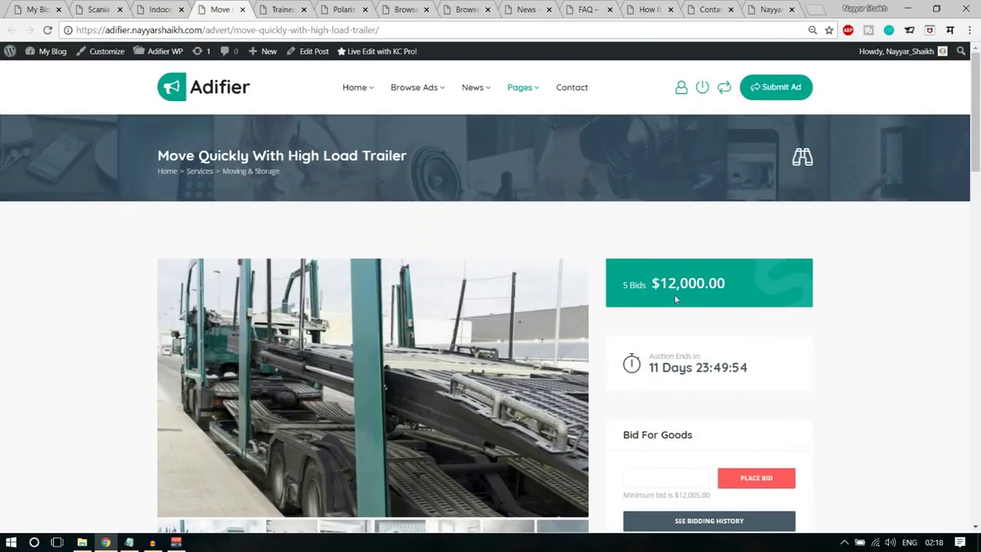
scroll(793, 285, down, 1)
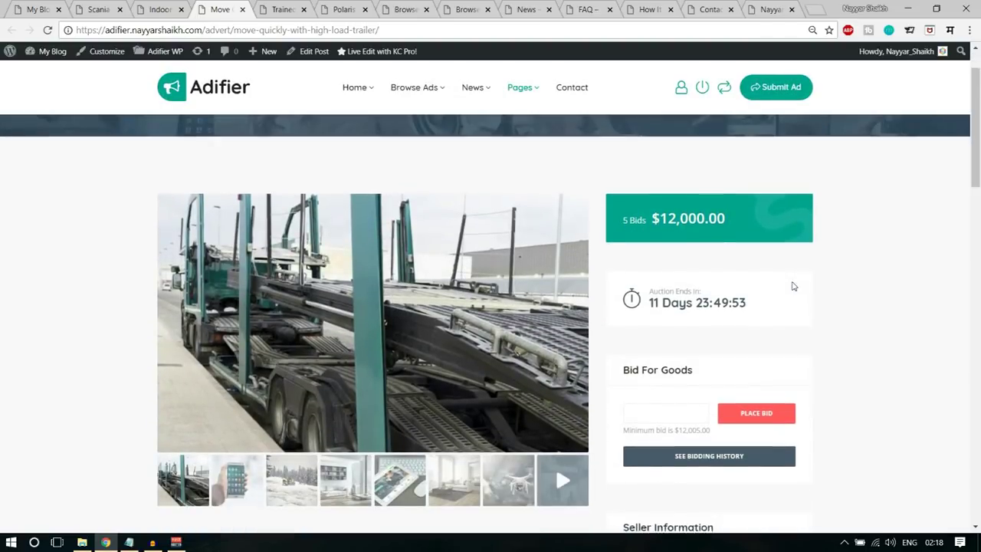
scroll(706, 336, down, 2)
click(707, 336)
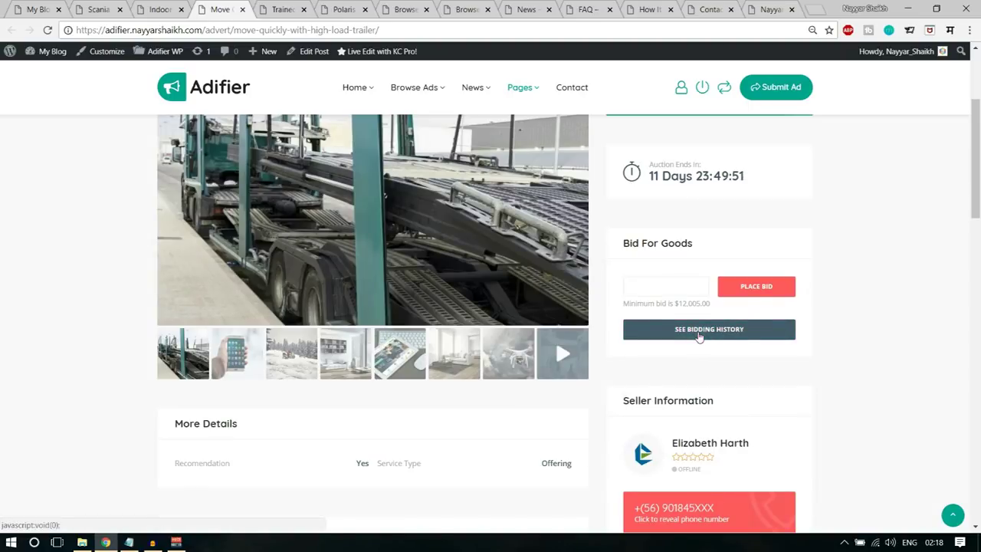
Review bids from lowest $5,010.00 to top $12,000.00, then select the bid amount box
scroll(878, 324, down, 1)
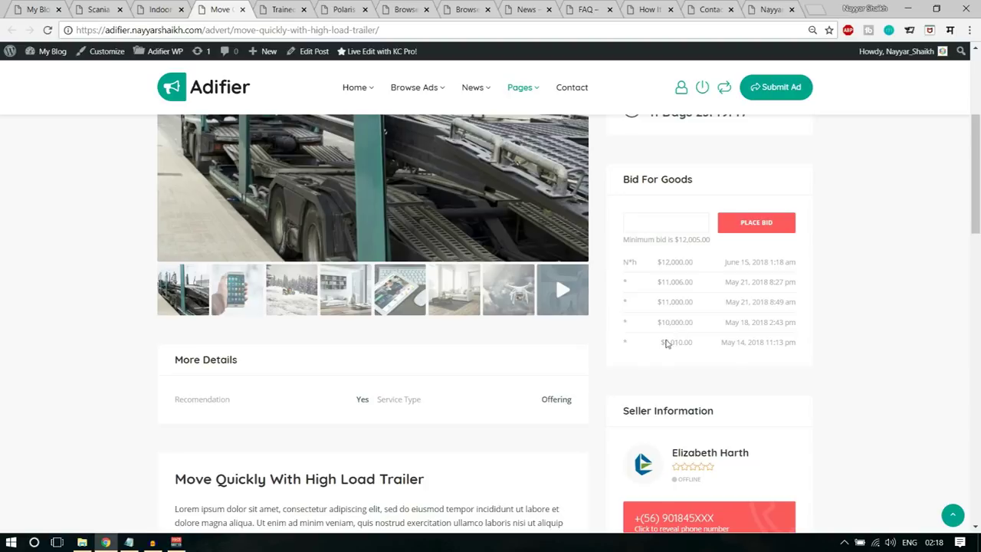
drag(659, 344, 699, 323)
drag(657, 262, 713, 266)
click(697, 272)
scroll(699, 273, up, 3)
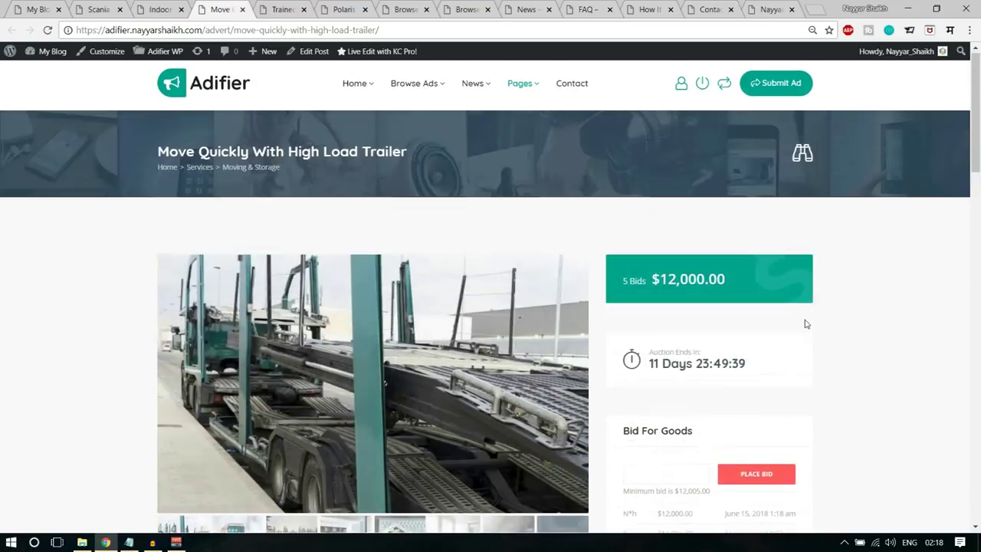
scroll(869, 300, down, 1)
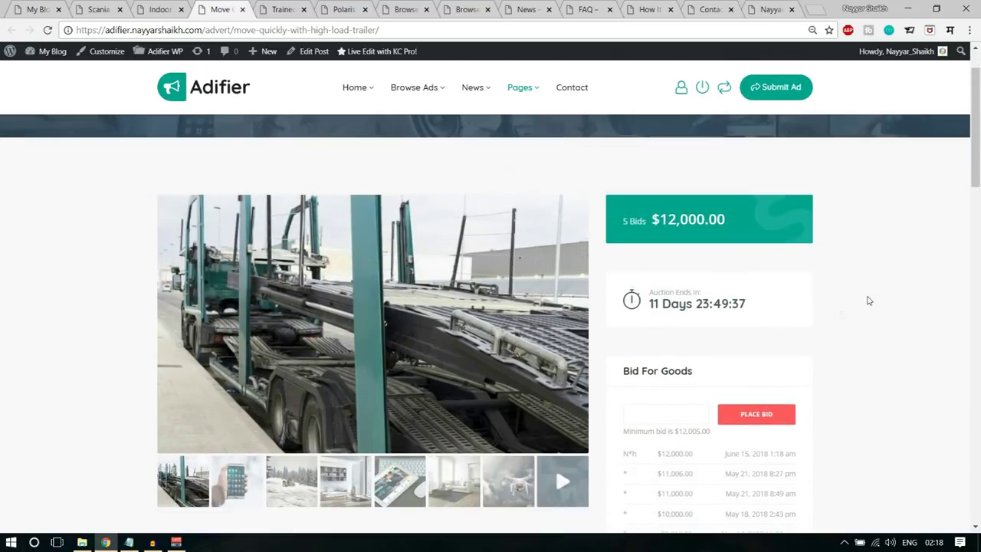
click(681, 404)
Place a $12,500 bid and check that the auction now shows 6 bids
text(12500)
click(780, 417)
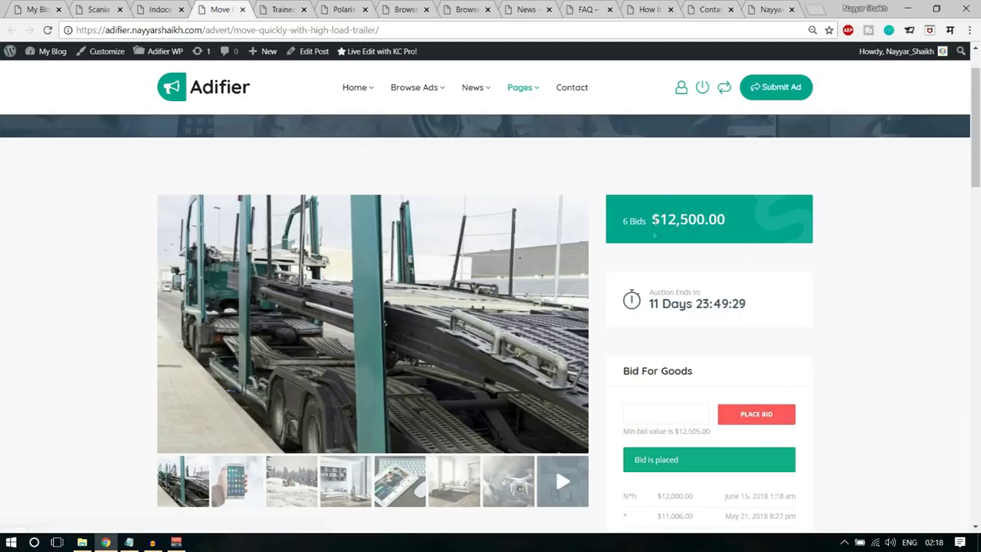
drag(622, 221, 648, 222)
Check the auction countdown, scroll the trailer ad, then switch to the ballet dancer tab
scroll(797, 261, down, 1)
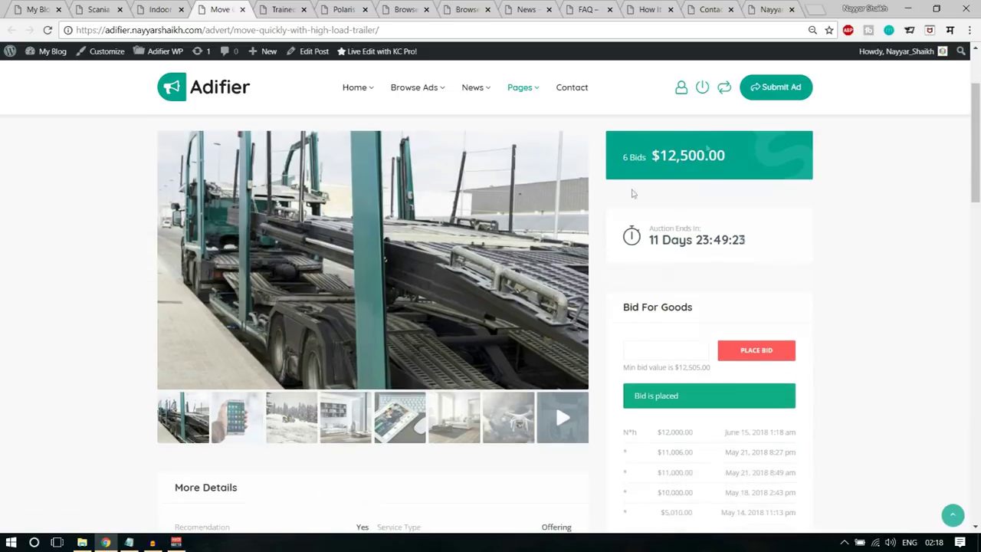
drag(649, 242, 690, 253)
click(828, 247)
scroll(762, 309, down, 3)
scroll(728, 317, up, 4)
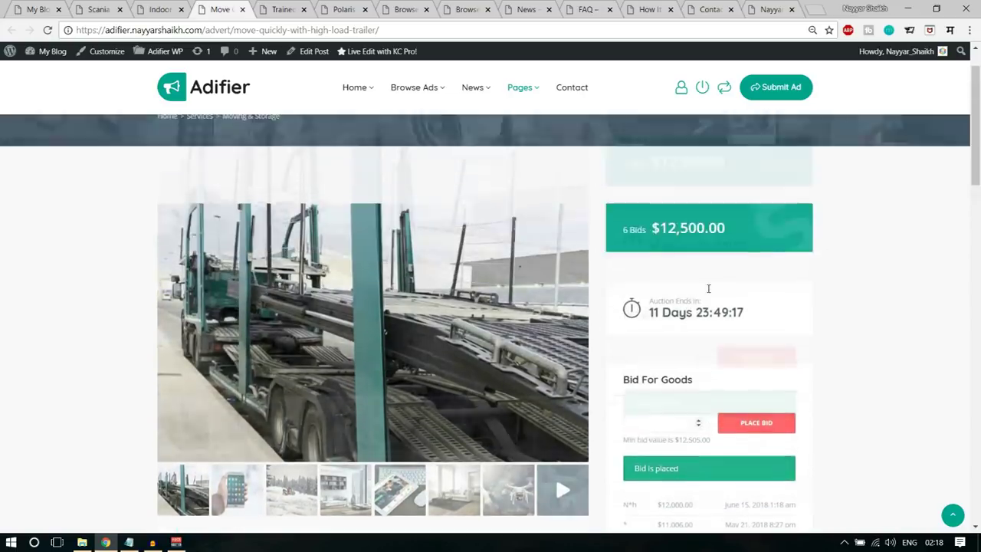
scroll(850, 292, down, 1)
scroll(850, 292, down, 10)
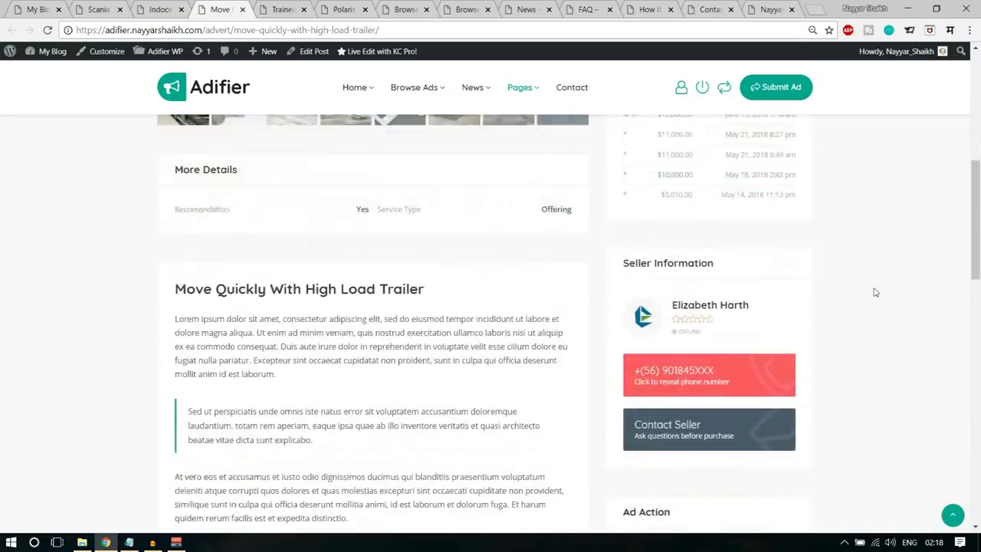
scroll(846, 305, down, 5)
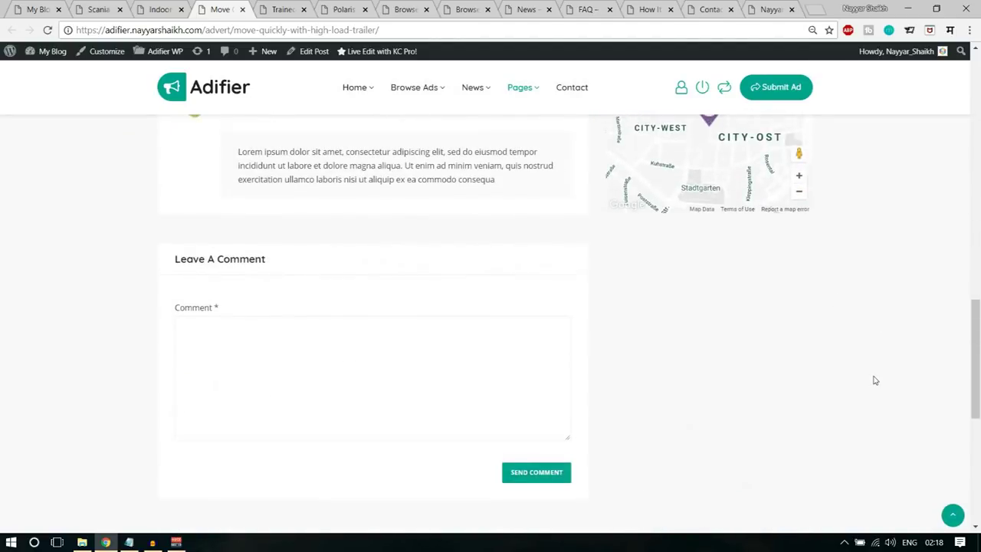
scroll(871, 379, up, 15)
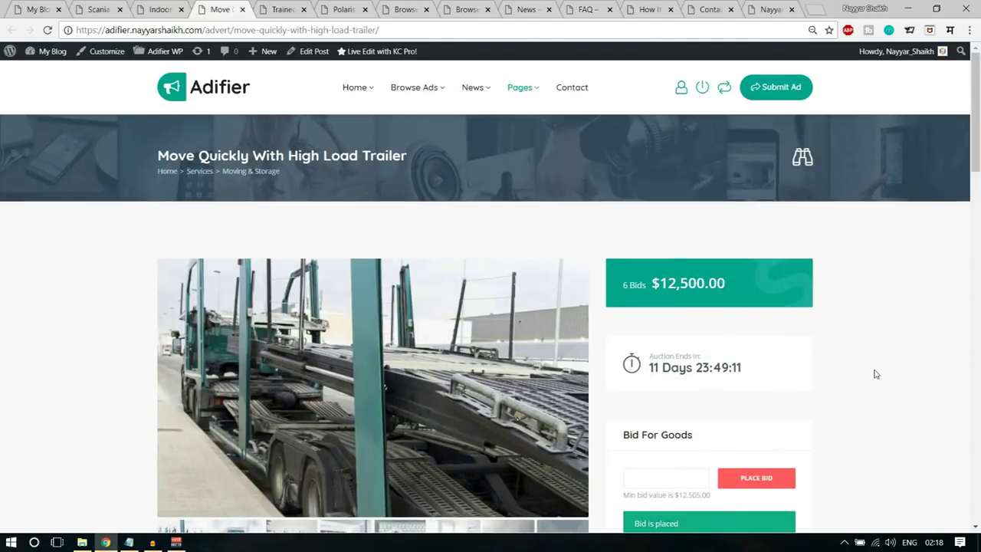
key(ctrl+Tab)
Glance over the Trained Ballet Dancer ad, then switch to the Polaris snowmobile ad tab
scroll(443, 326, down, 4)
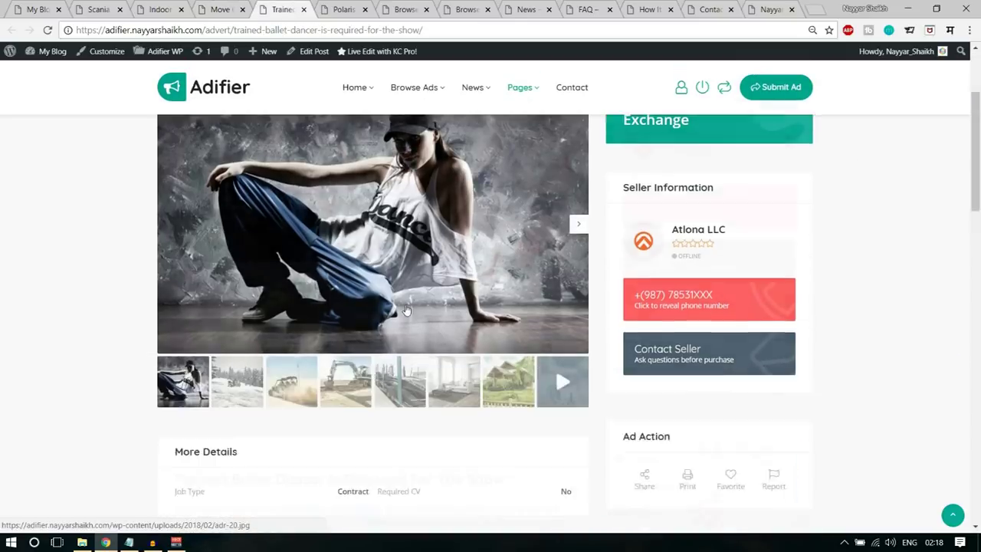
scroll(447, 330, up, 5)
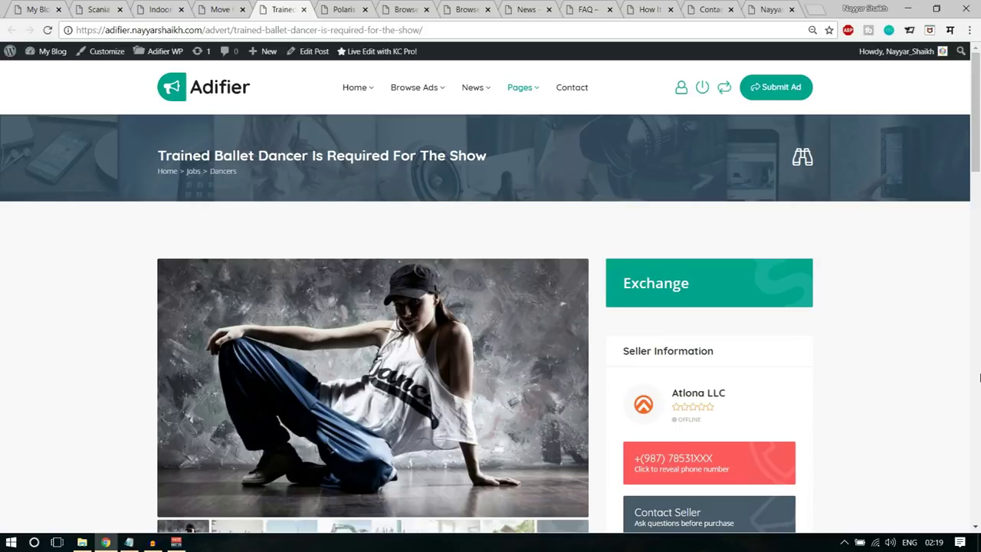
key(ctrl+Tab)
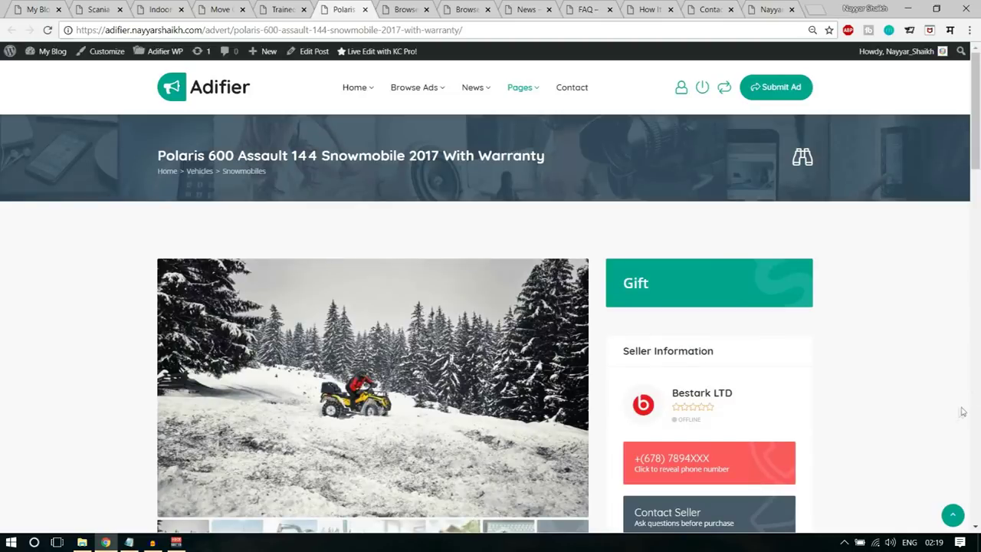
Scroll the Polaris snowmobile ad's description and comments, then switch to the Browse Ads tab
scroll(931, 429, down, 2)
scroll(931, 428, down, 8)
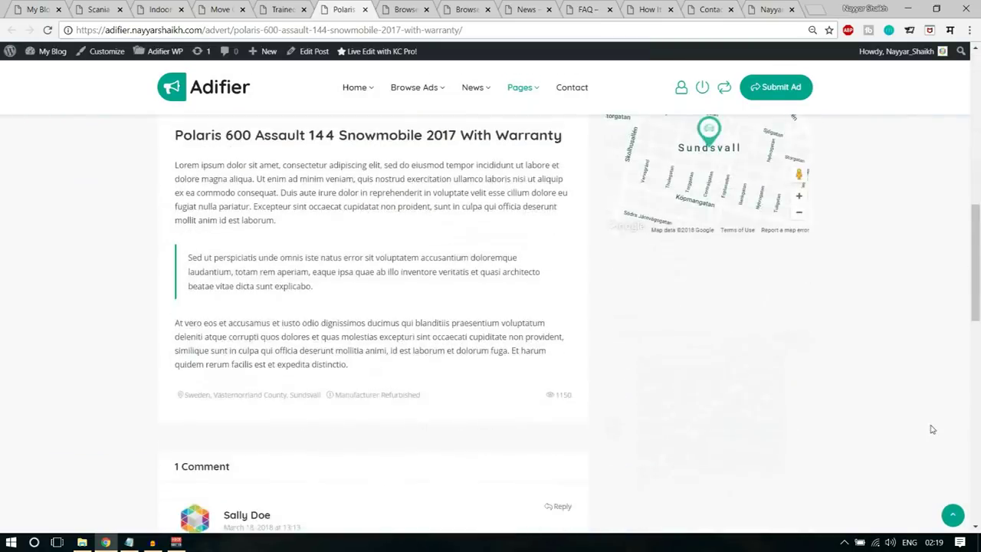
scroll(933, 442, up, 7)
scroll(933, 442, up, 3)
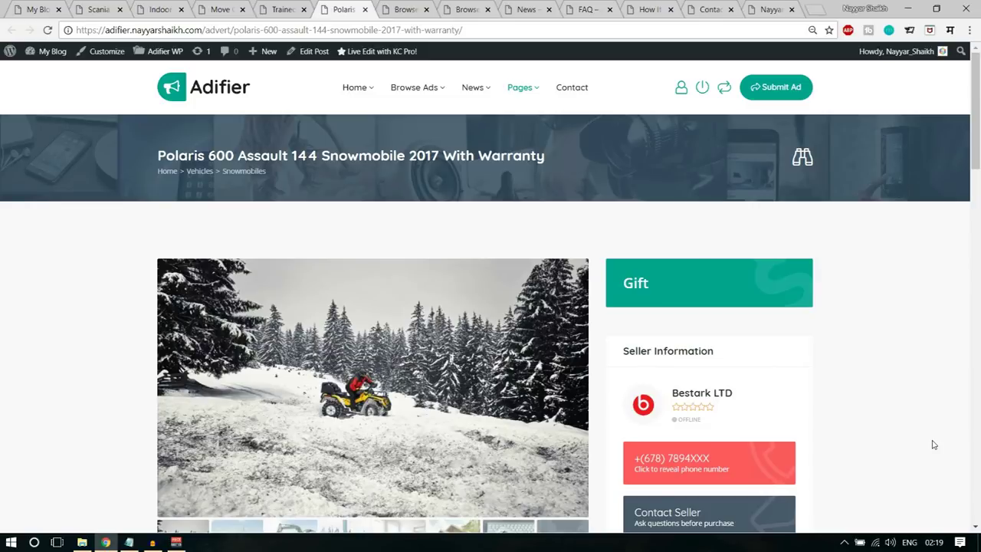
key(ctrl+Tab)
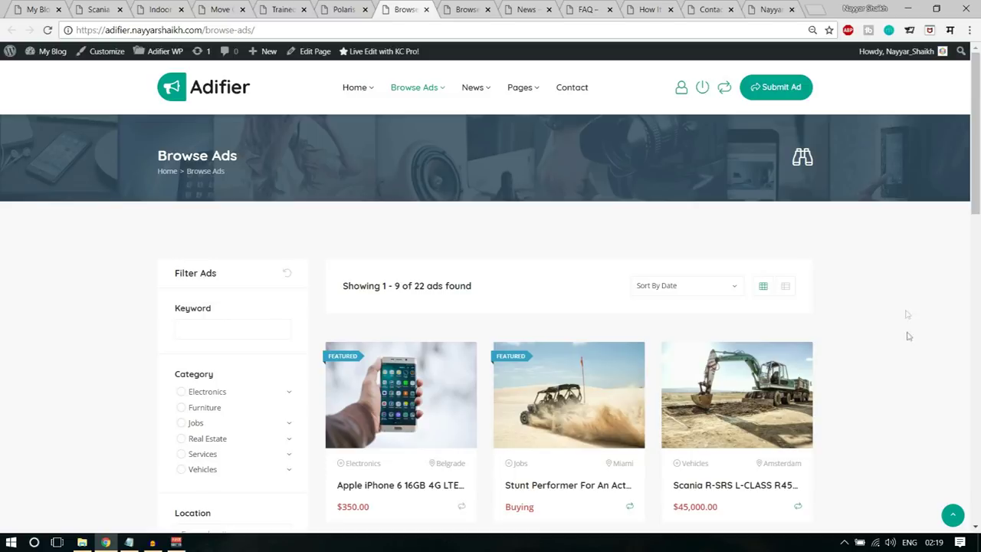
Scroll through the 22 Browse Ads results and filters, then switch to the browse-with-map tab
scroll(952, 393, down, 3)
scroll(953, 393, up, 3)
scroll(238, 322, down, 2)
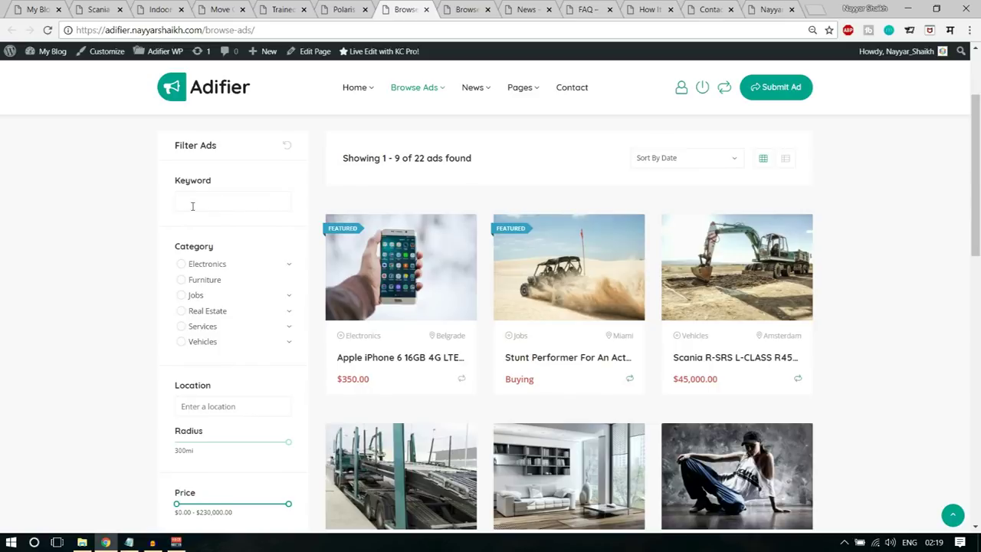
scroll(213, 287, down, 2)
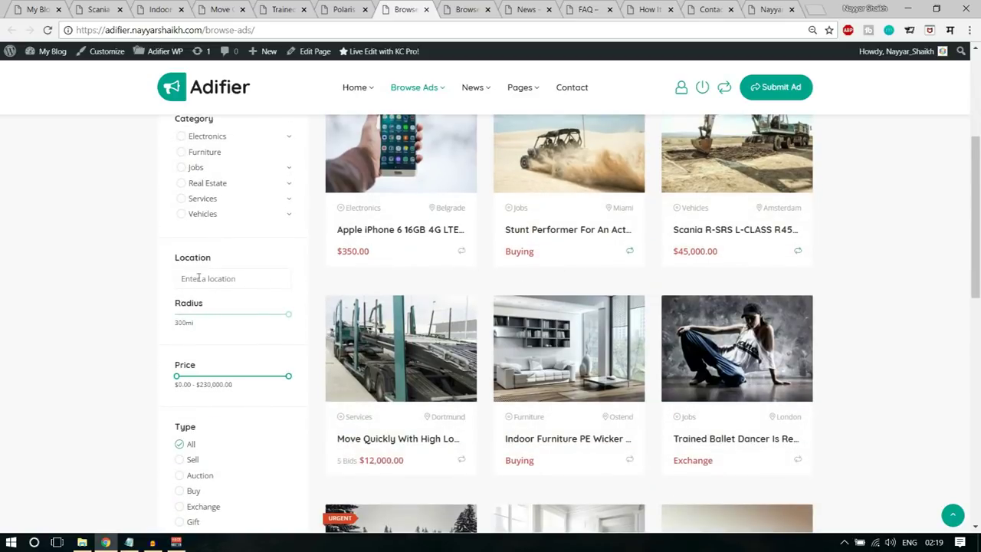
scroll(219, 337, down, 2)
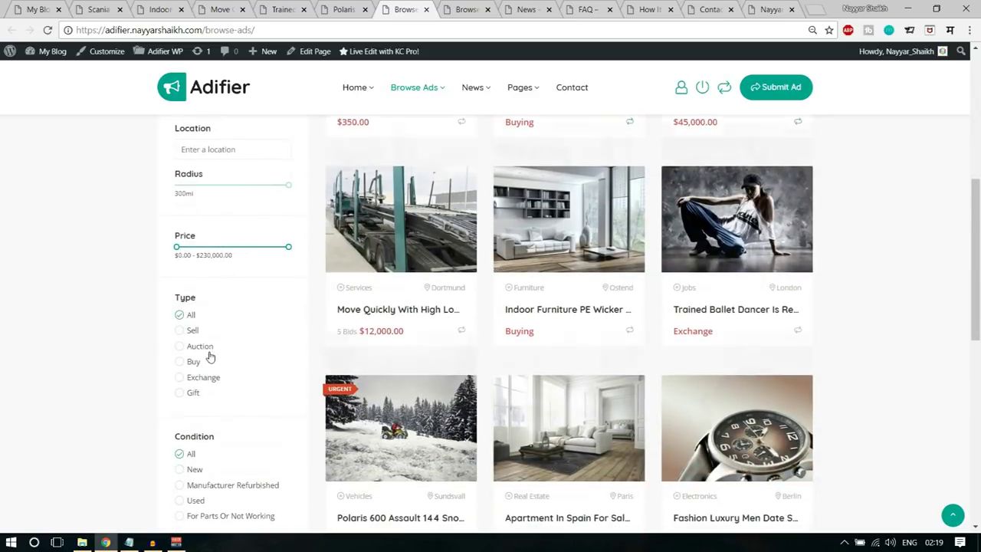
scroll(210, 355, down, 2)
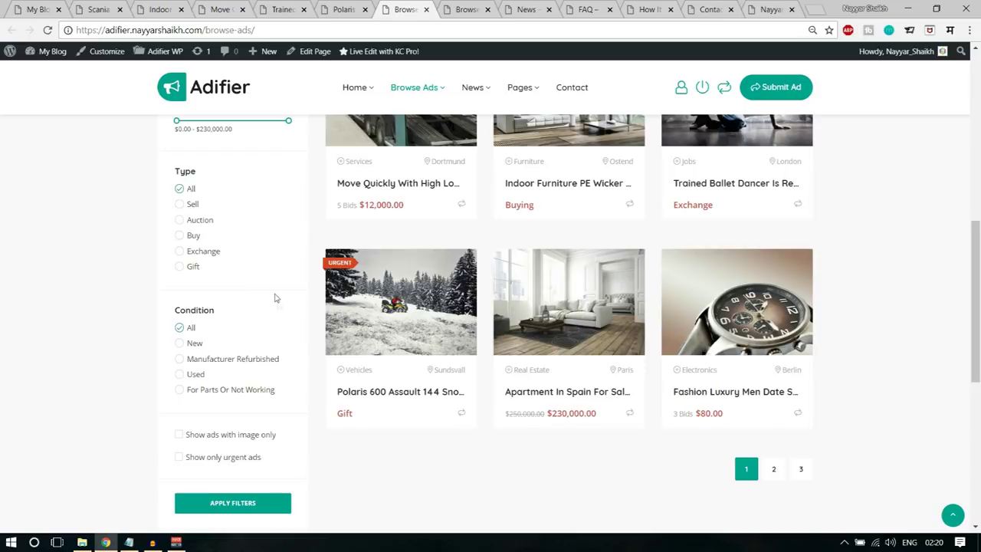
scroll(275, 297, down, 1)
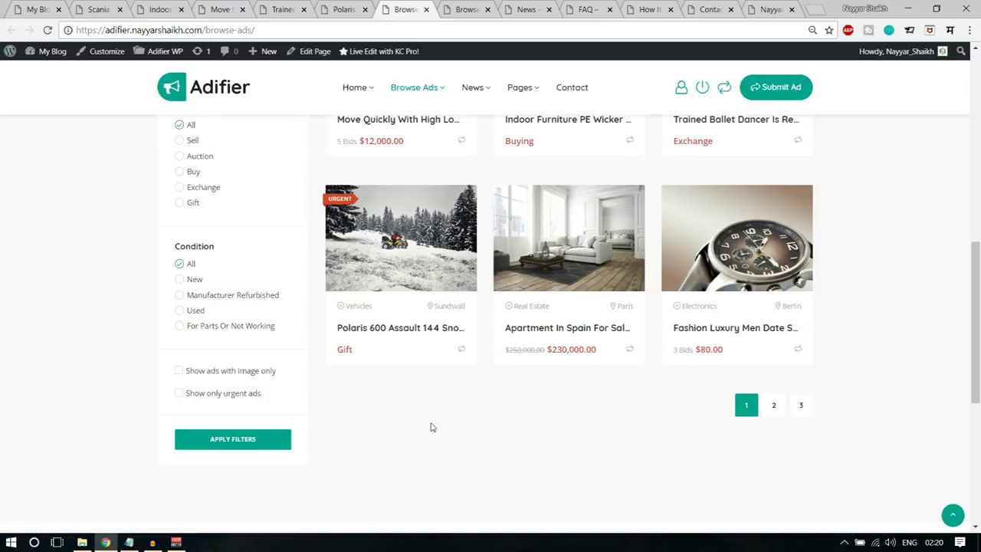
scroll(431, 427, up, 10)
scroll(567, 268, down, 3)
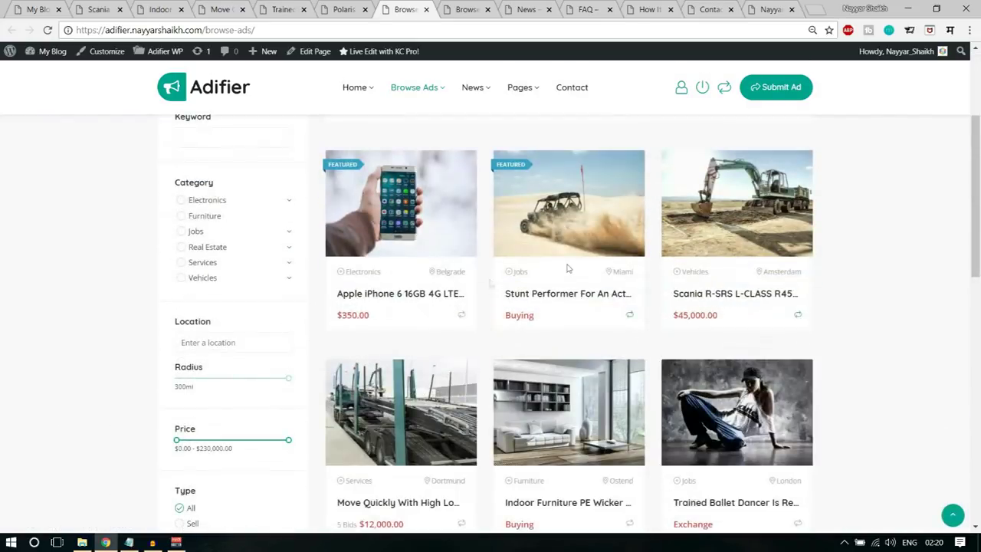
scroll(804, 401, down, 2)
scroll(613, 357, up, 4)
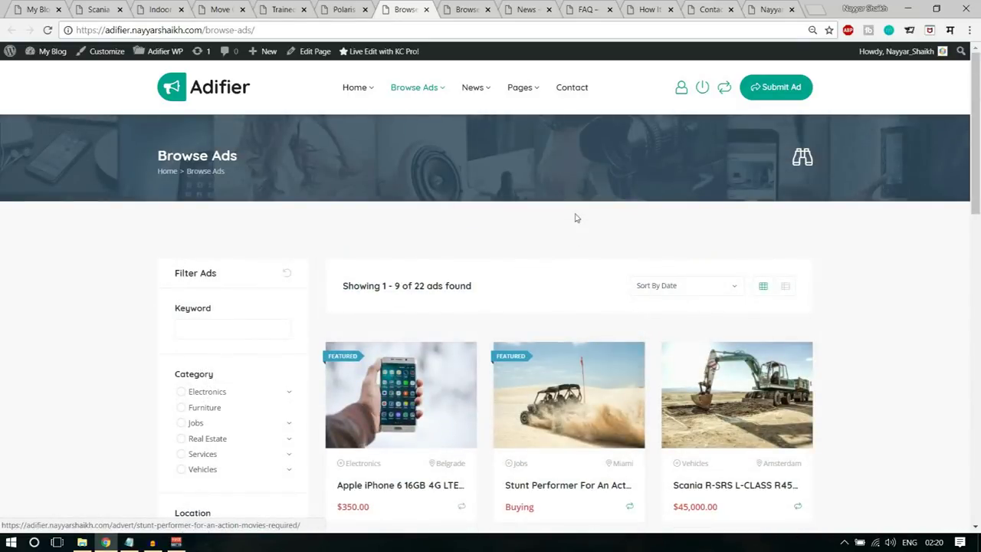
key(ctrl+Tab)
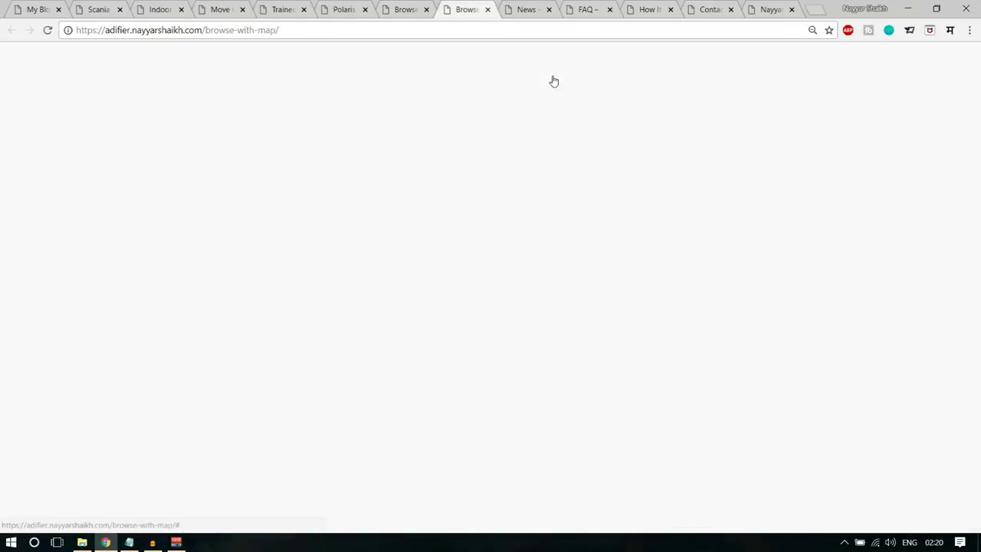
Scroll the ad list and filters beside the world map, then move to the News page
scroll(549, 305, down, 1)
scroll(548, 304, up, 1)
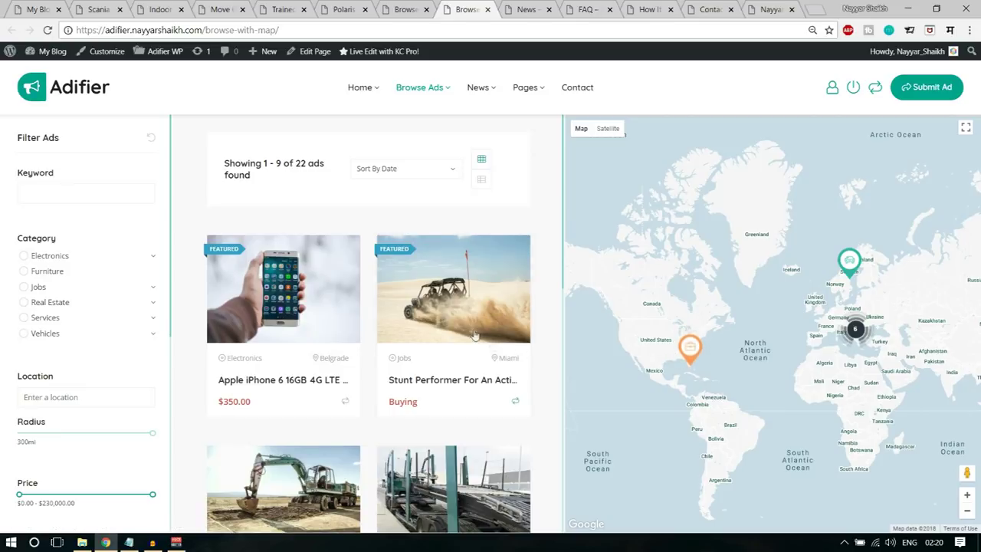
scroll(494, 345, down, 3)
scroll(494, 345, down, 3)
scroll(494, 345, up, 3)
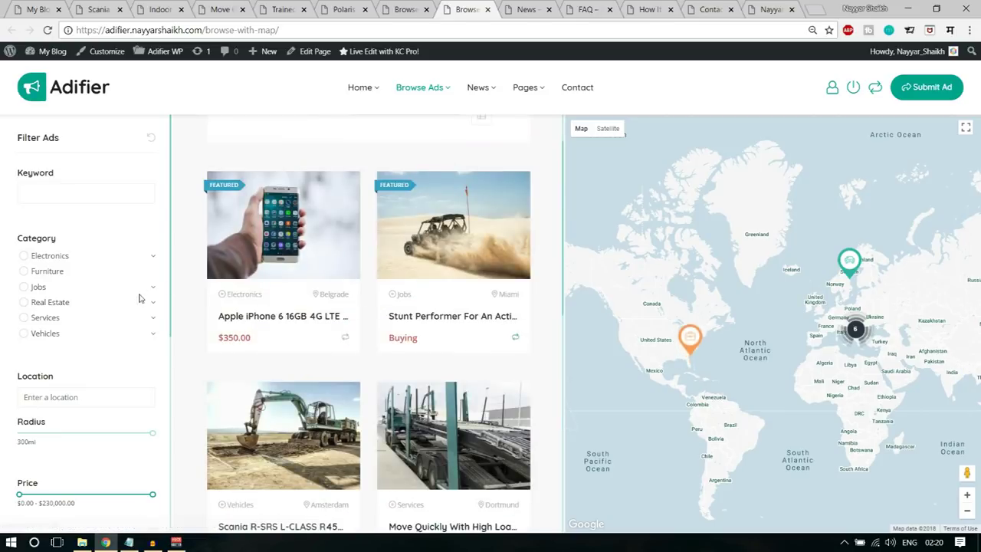
scroll(143, 299, down, 4)
scroll(119, 383, up, 4)
scroll(369, 316, up, 1)
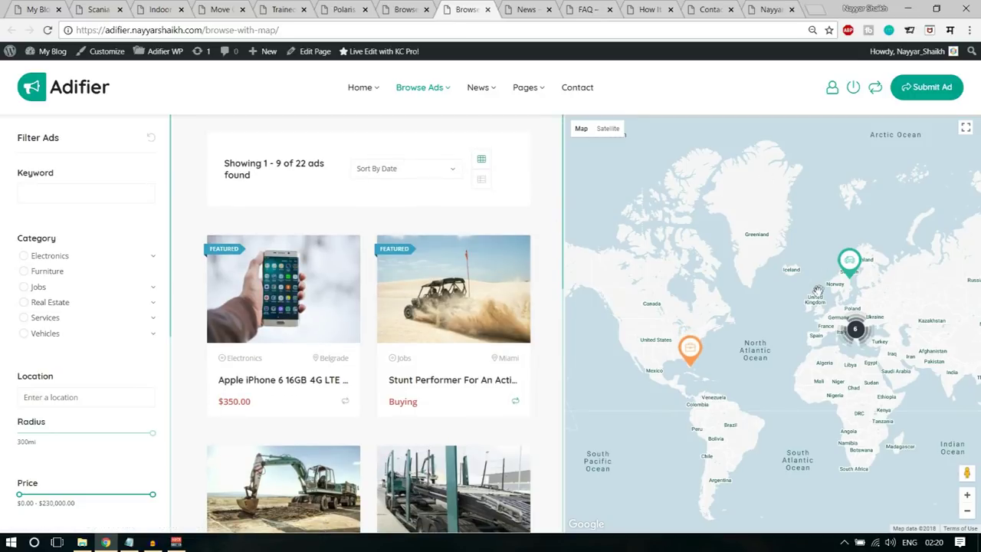
key(ctrl+Tab)
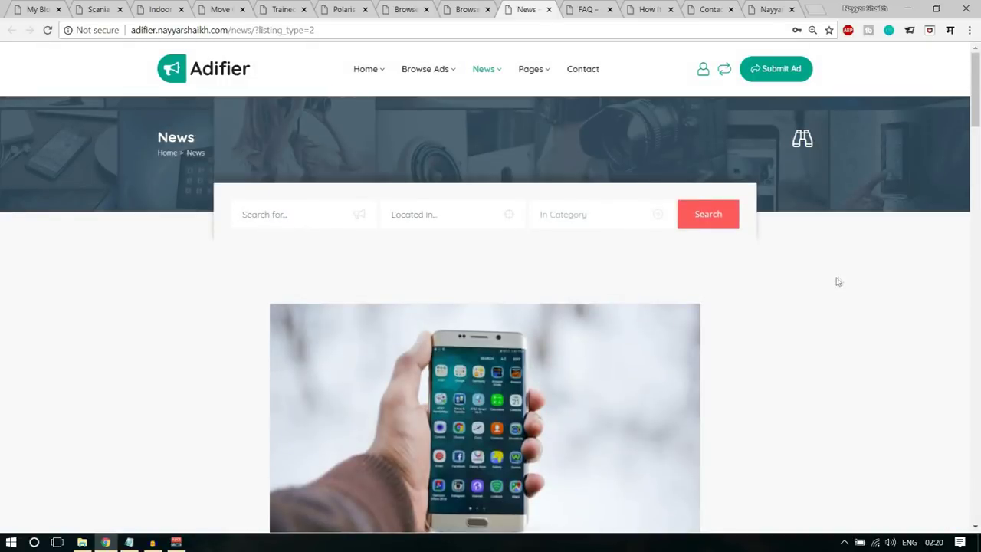
Scroll through the News blog posts and back up, then move on to the FAQ page
scroll(838, 281, down, 15)
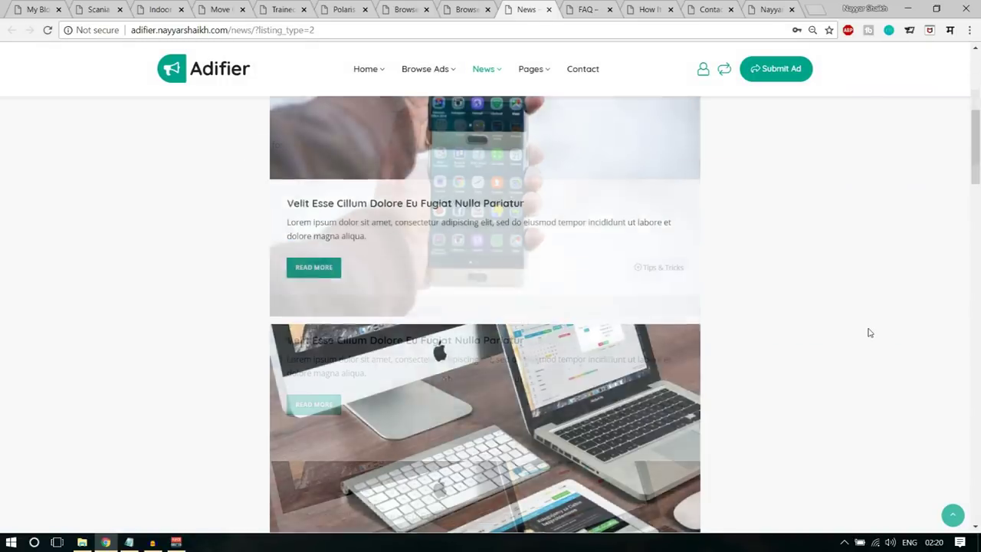
scroll(879, 362, down, 5)
scroll(880, 362, up, 20)
scroll(880, 363, up, 3)
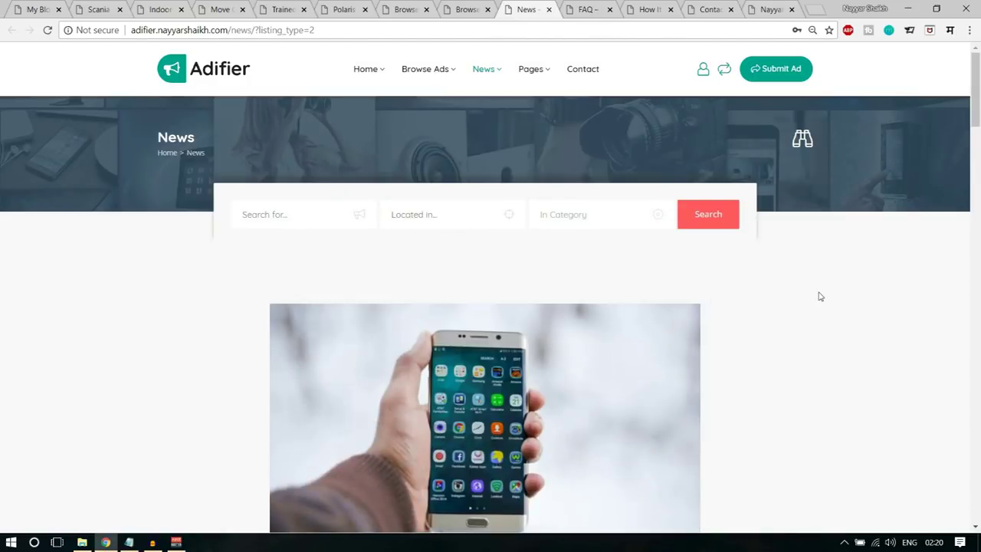
key(ctrl+Tab)
scroll(810, 340, down, 3)
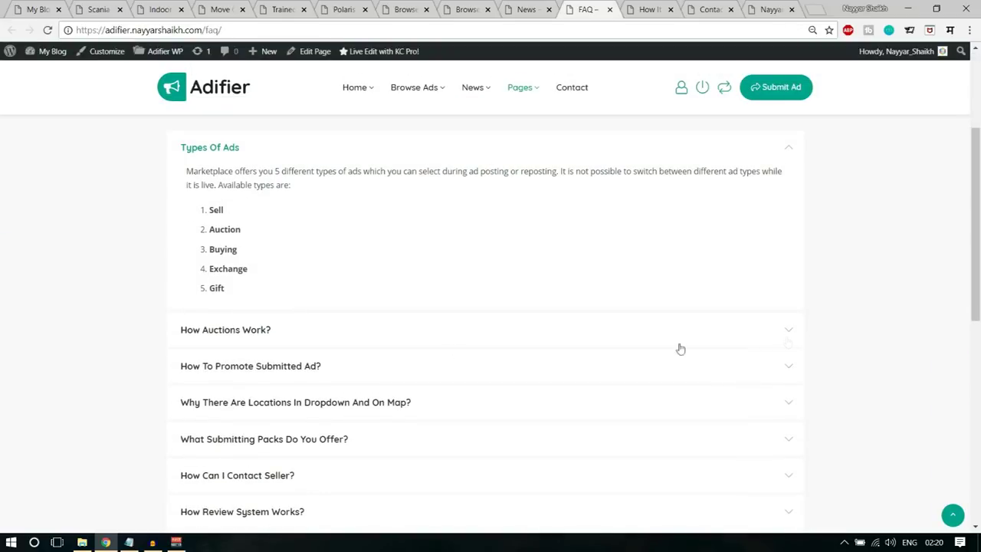
Expand the How Auctions Work?, Types Of Ads and How To Promote Submitted Ad? FAQ answers
click(323, 341)
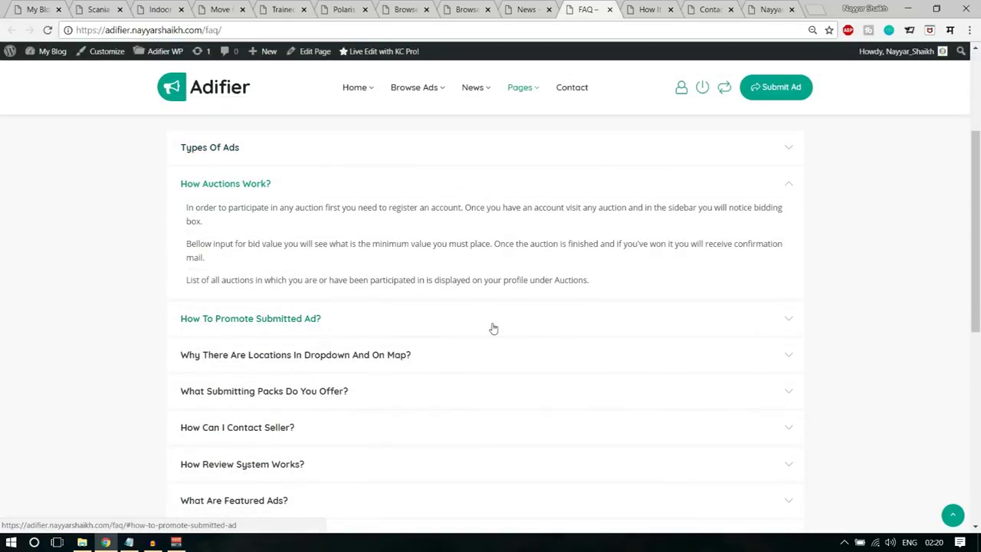
click(304, 155)
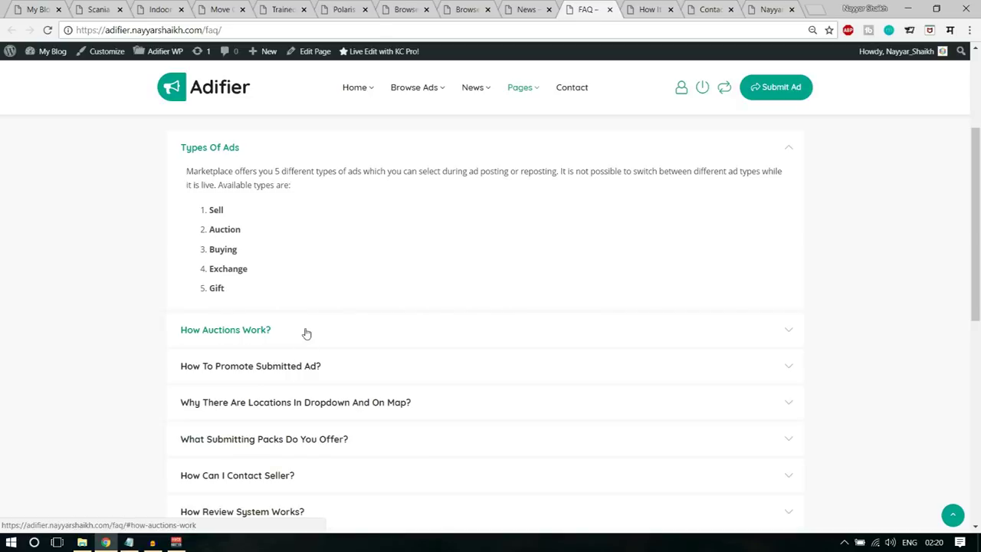
click(307, 333)
click(319, 336)
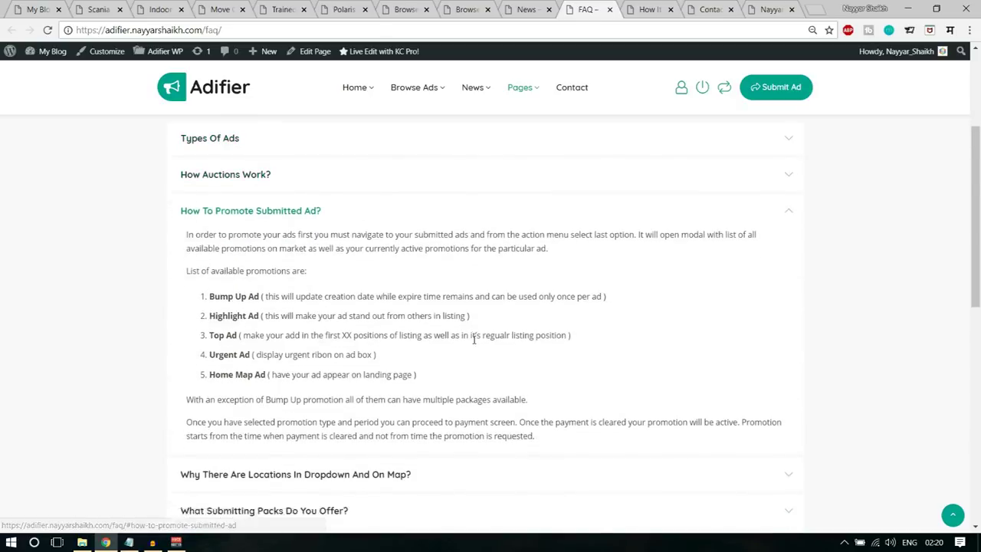
scroll(474, 341, down, 6)
scroll(473, 343, up, 8)
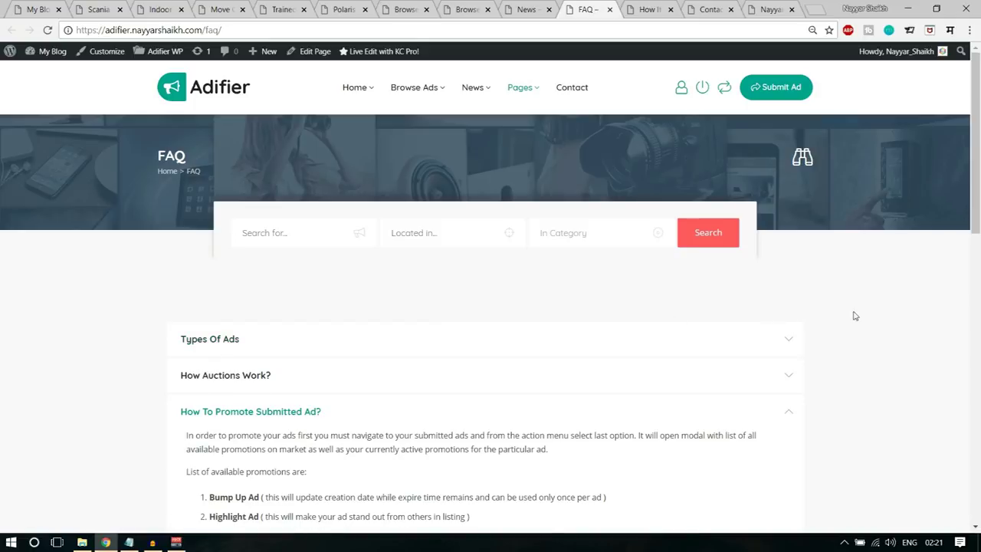
scroll(856, 313, down, 10)
scroll(857, 314, up, 8)
scroll(857, 314, up, 3)
Scroll through How It Works: Create An Account, Post An Ad, and Start Earning
key(ctrl+Tab)
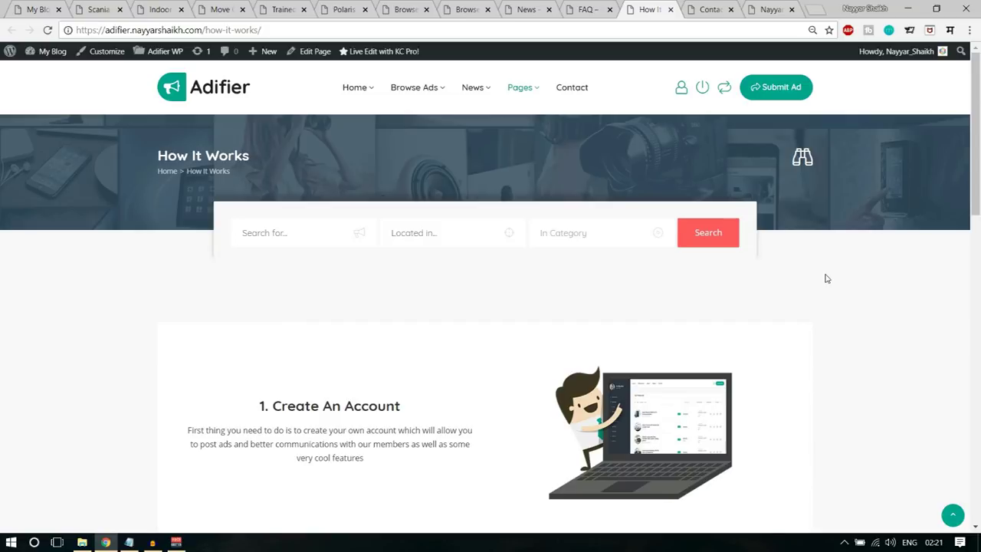
scroll(826, 278, down, 3)
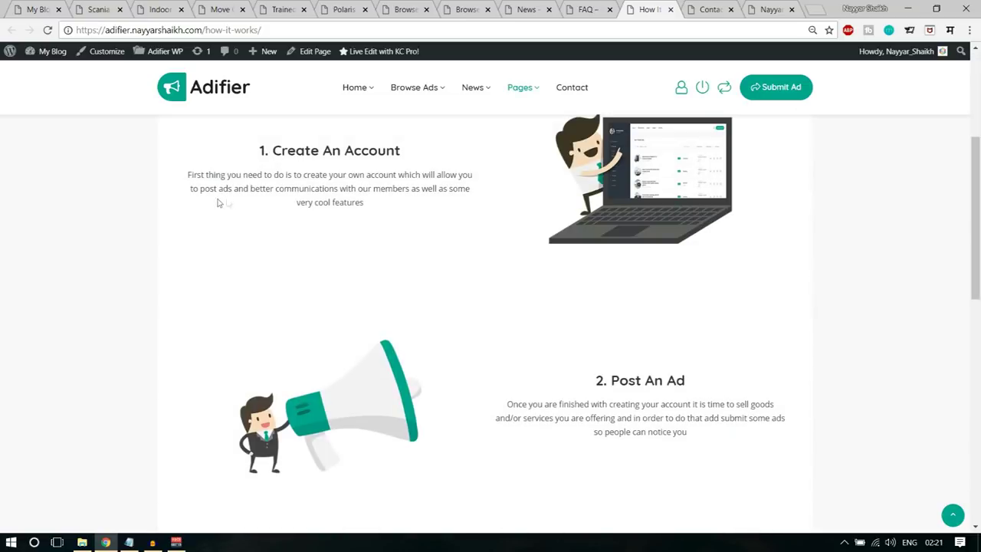
scroll(751, 333, down, 2)
scroll(769, 291, down, 1)
scroll(769, 291, down, 2)
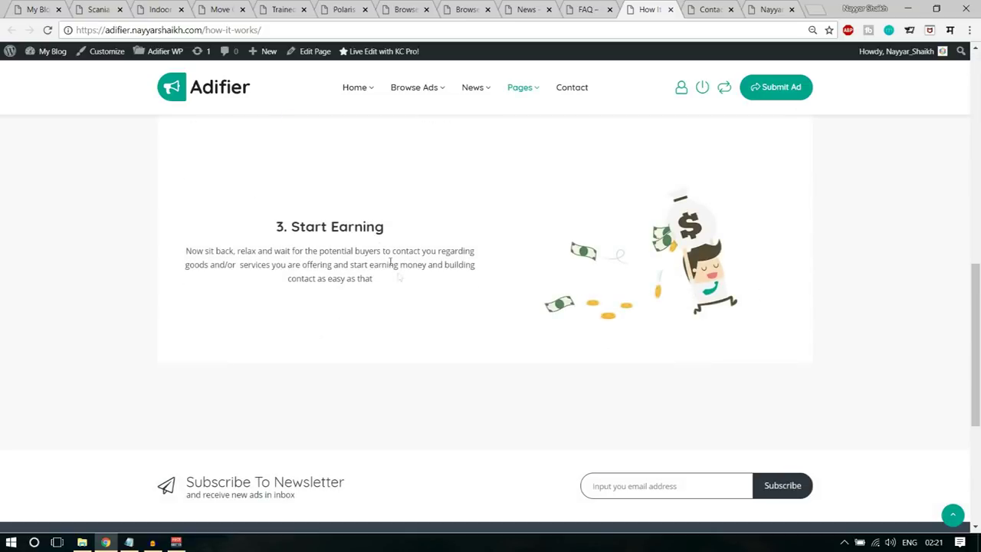
scroll(805, 375, down, 3)
scroll(847, 406, up, 2)
scroll(847, 410, up, 8)
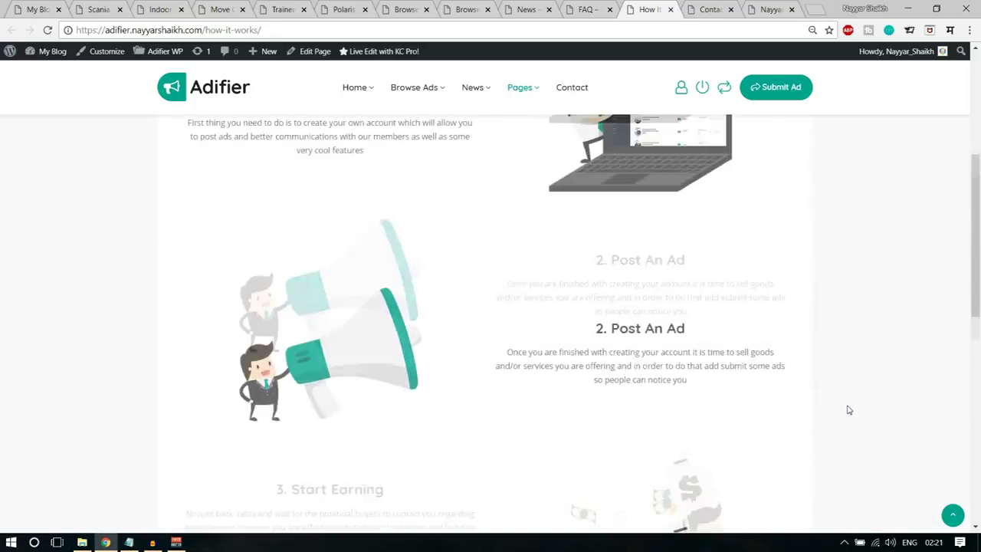
View the Contact page and scroll past its office-location map
key(ctrl+Tab)
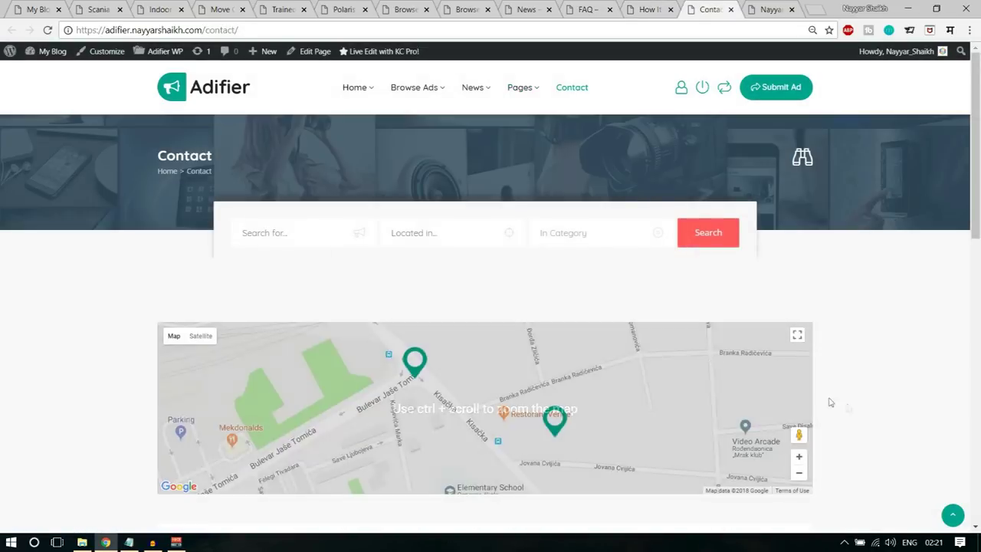
scroll(880, 304, down, 3)
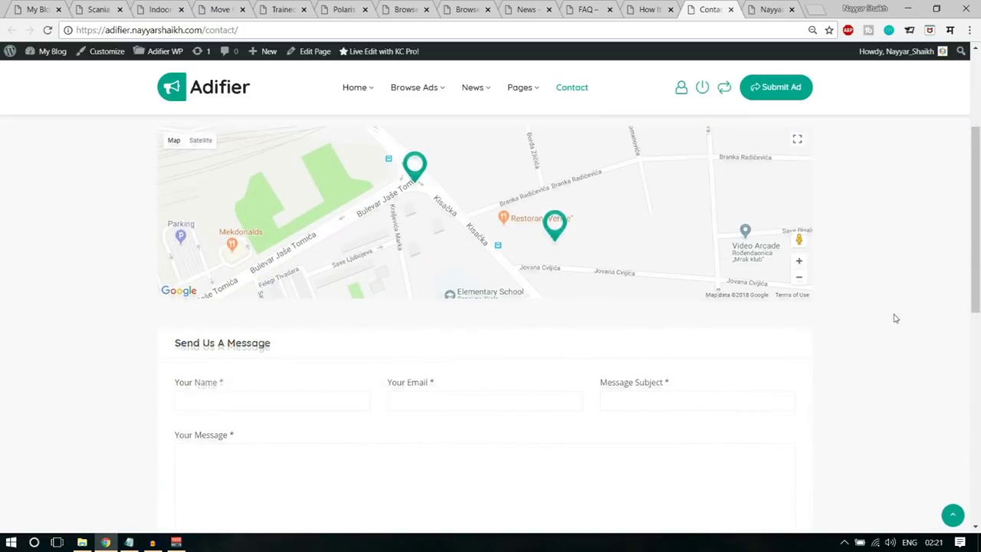
scroll(858, 307, down, 3)
scroll(847, 322, down, 3)
scroll(851, 341, up, 10)
Return to the Contact page tab and bring up the Submit Ad form
key(ctrl+Tab)
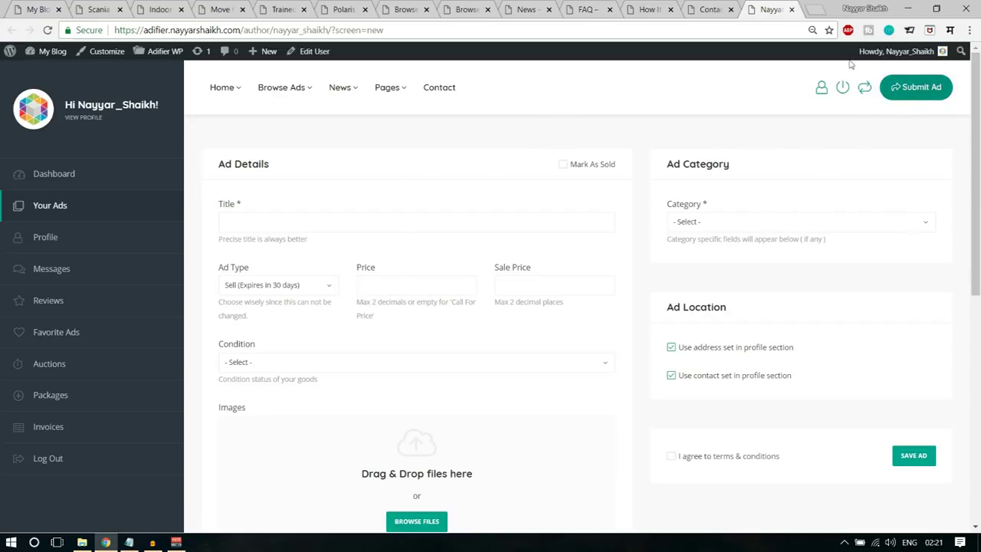
click(711, 10)
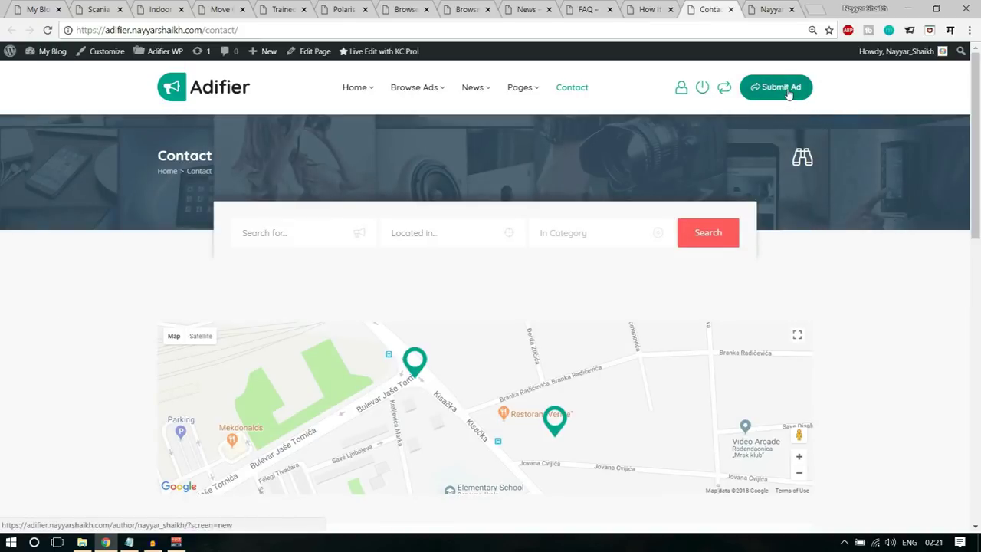
click(808, 95)
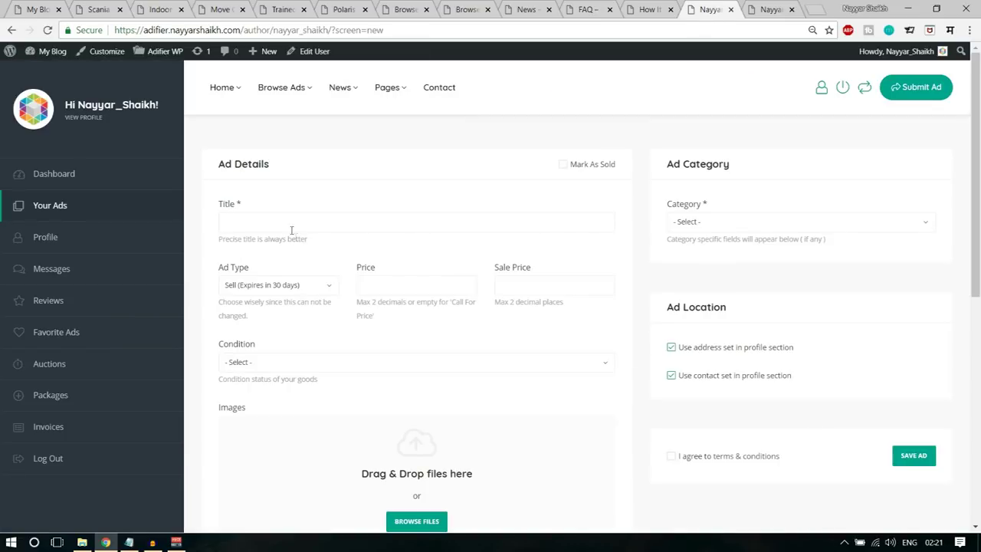
Review the new-ad form's Title field and Ad Type list, leaving the type on Sell
click(292, 225)
click(252, 285)
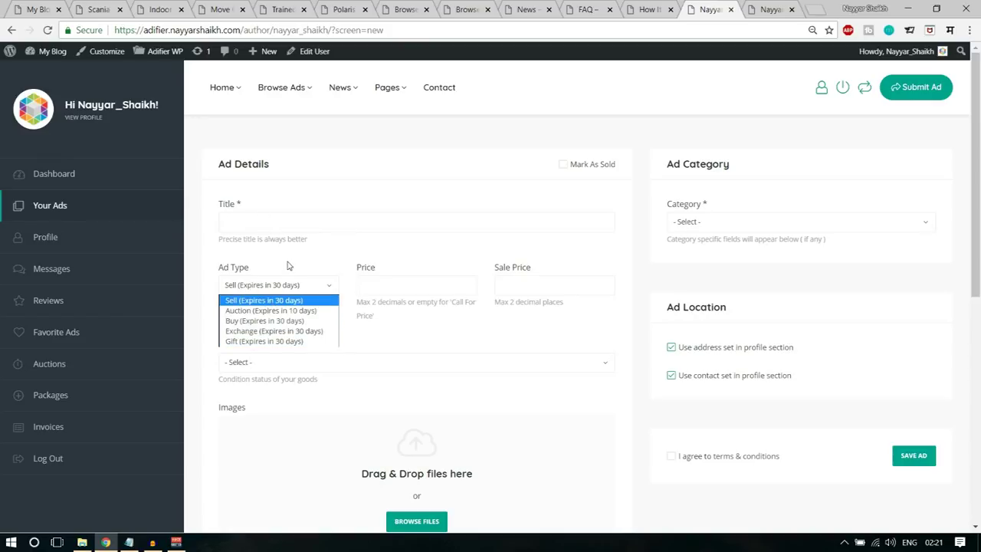
click(317, 287)
scroll(573, 377, down, 4)
scroll(666, 429, down, 2)
scroll(668, 432, up, 6)
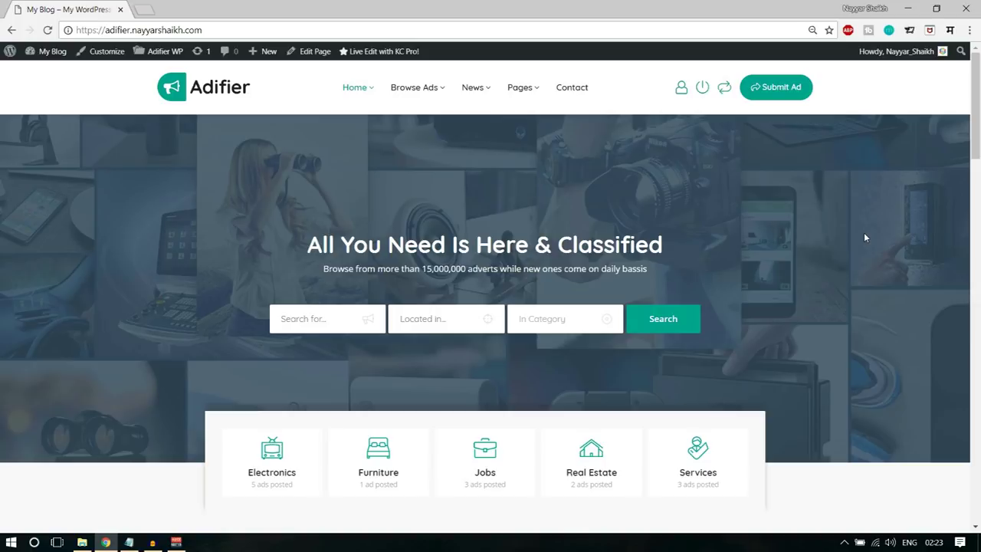
scroll(961, 414, down, 15)
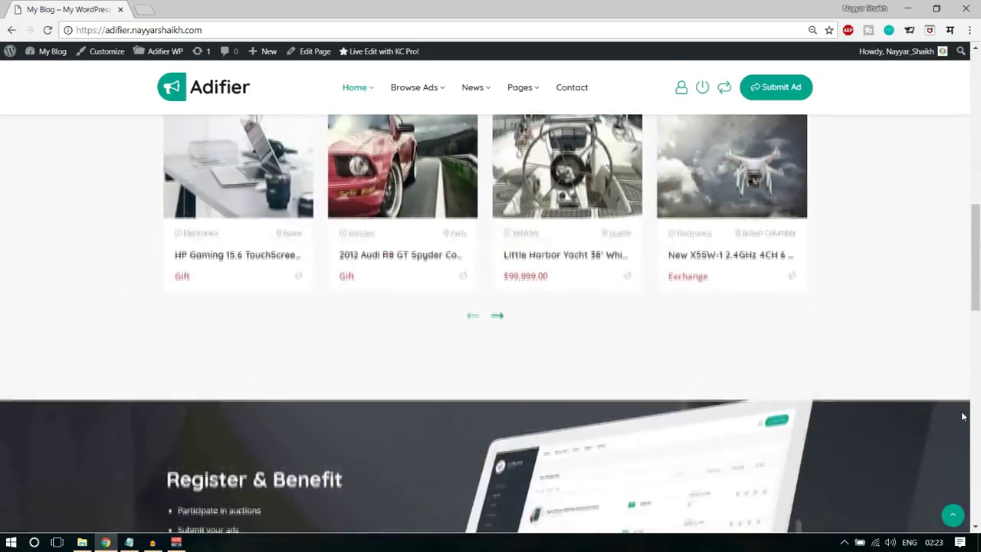
scroll(948, 449, up, 15)
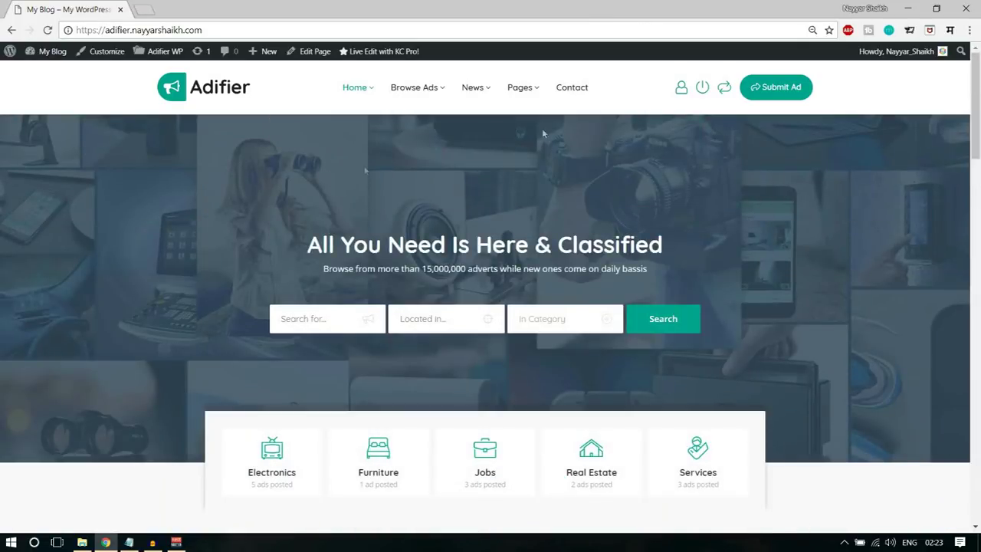
scroll(701, 317, down, 10)
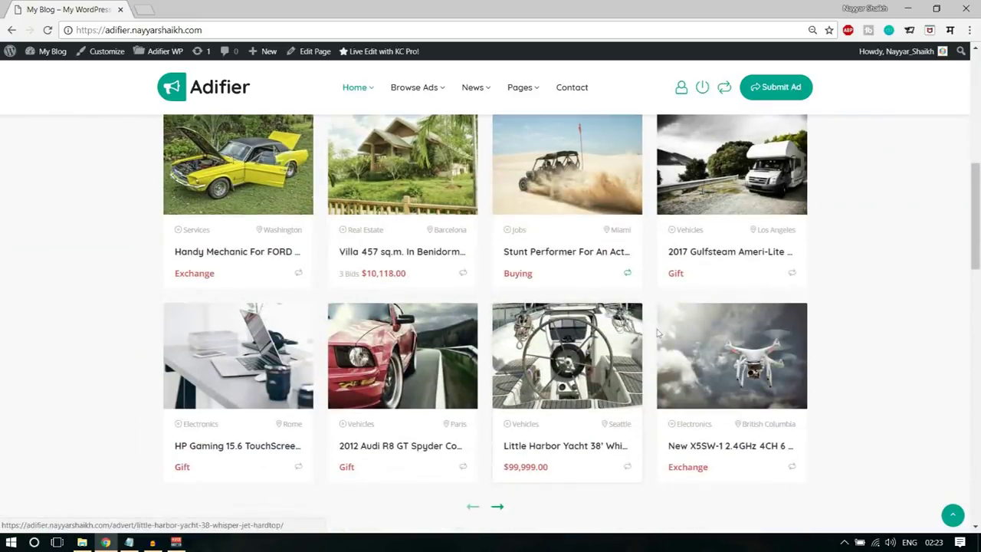
scroll(697, 362, down, 5)
scroll(743, 412, up, 8)
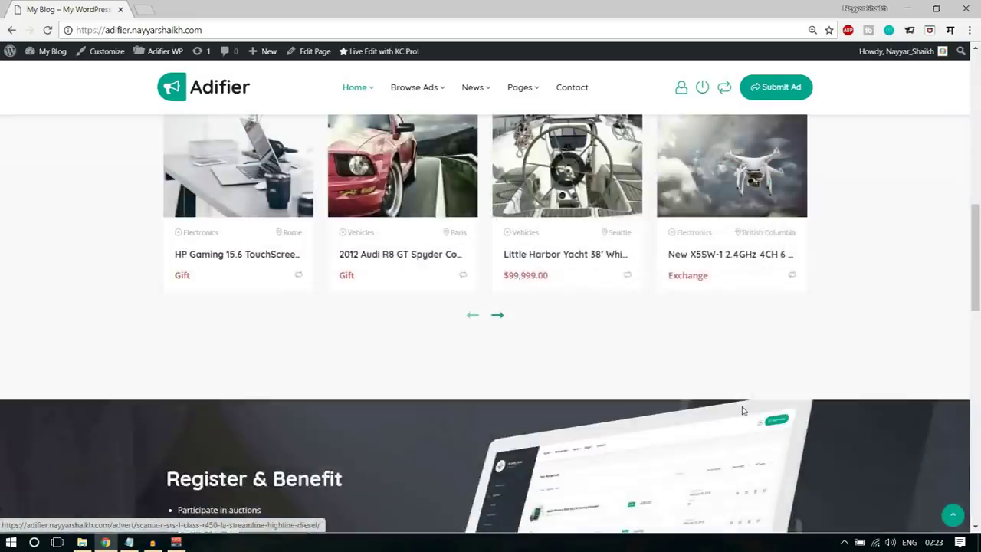
scroll(743, 412, up, 3)
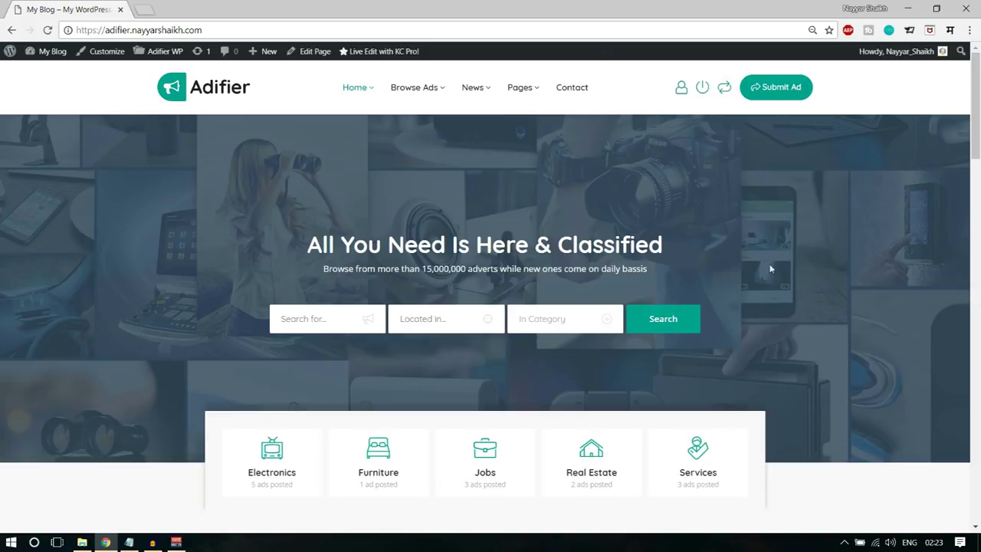
Visit bloggdude.com/tmd in a new Chrome tab
click(144, 10)
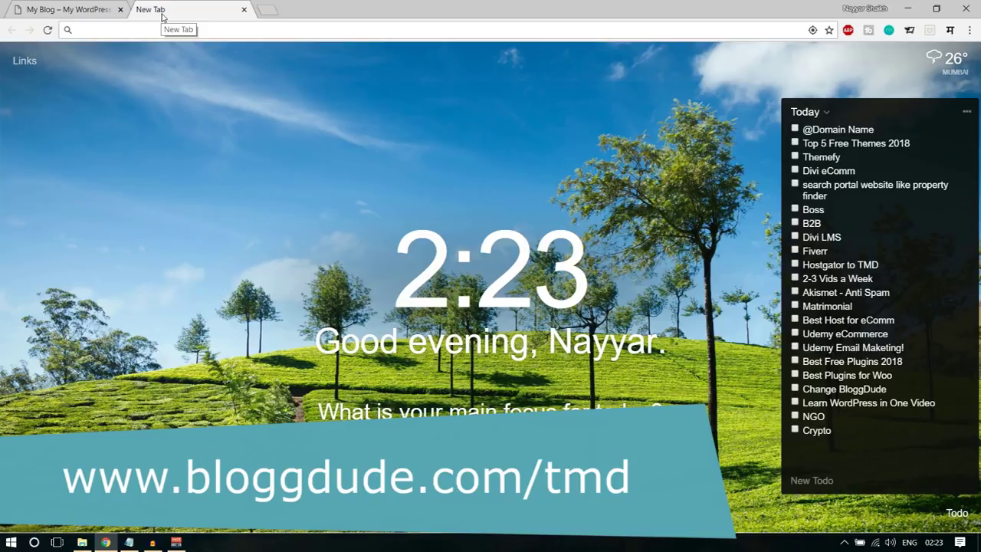
text(bl)
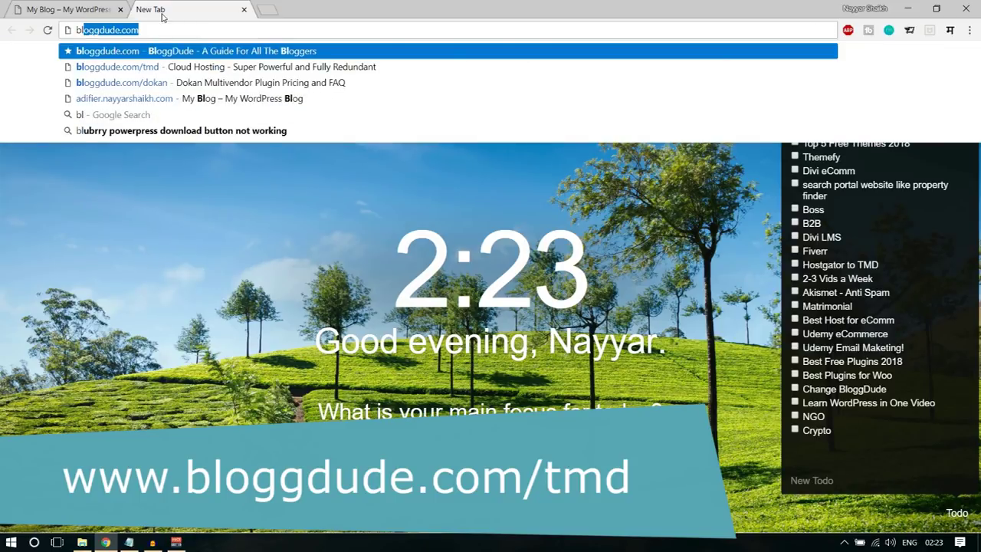
text(oggdude.com/tmd)
key(Return)
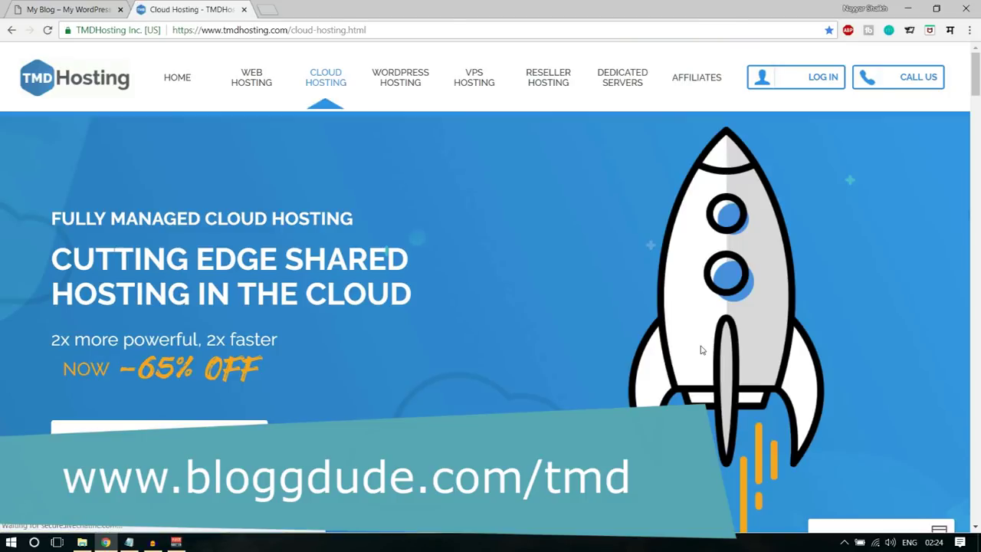
Scroll to the Cloud Web Hosting section and highlight part of its heading
scroll(732, 352, down, 3)
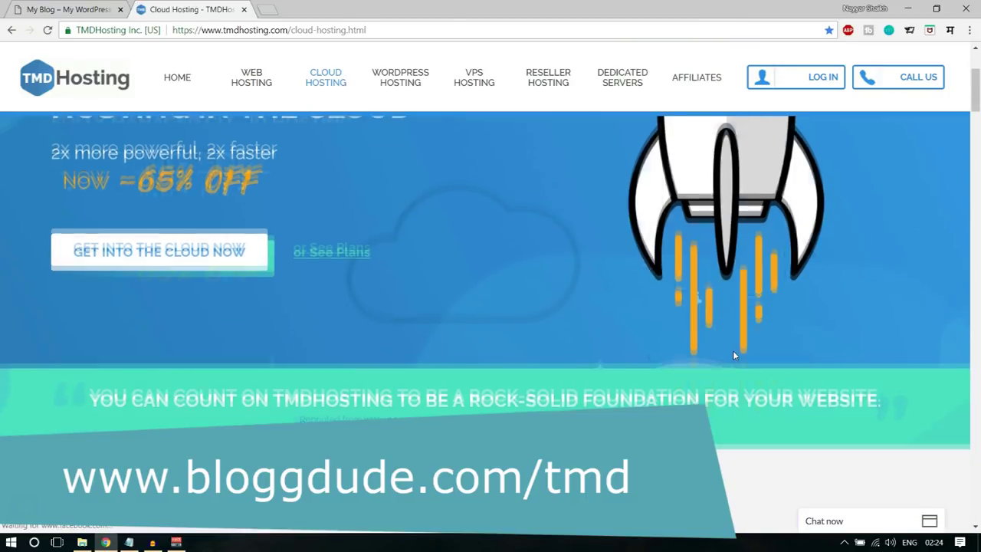
scroll(734, 354, down, 8)
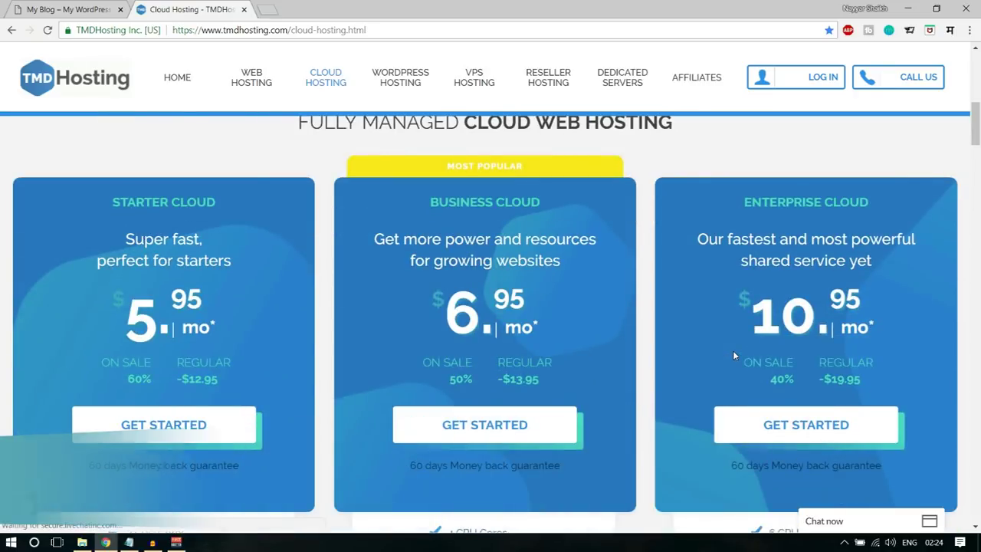
scroll(733, 352, up, 1)
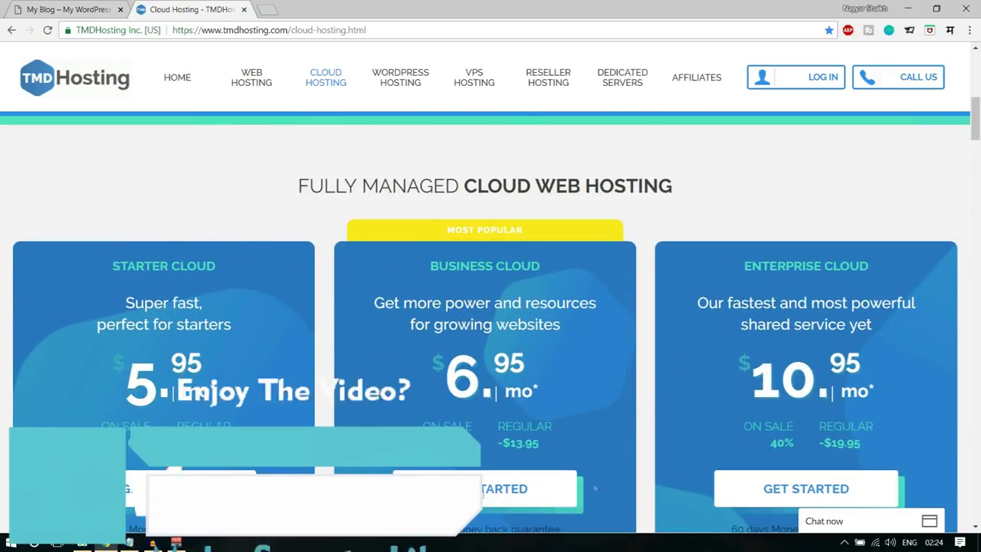
drag(477, 185, 644, 185)
click(644, 186)
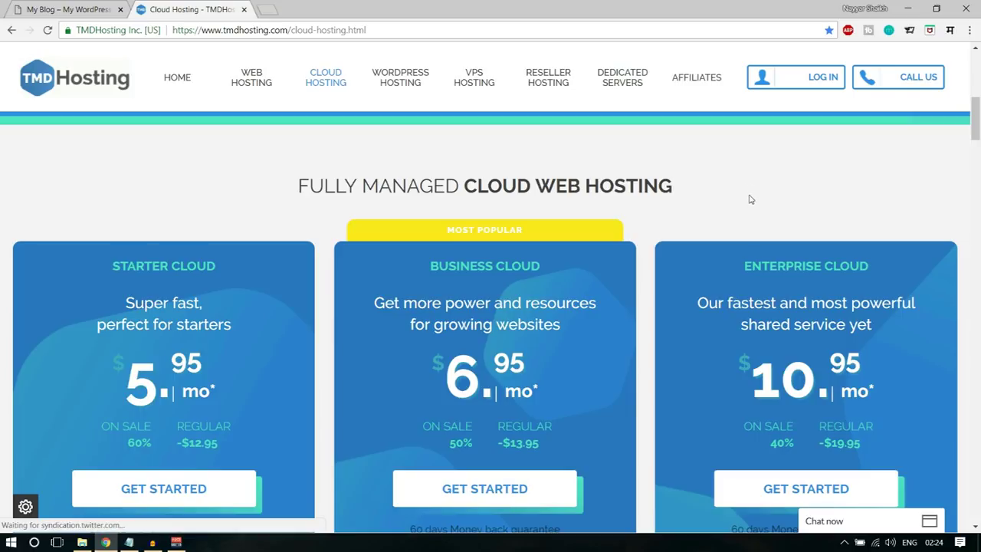
Highlight the Starter Cloud price, then bring up the Web Hosting link's context menu
scroll(768, 203, down, 2)
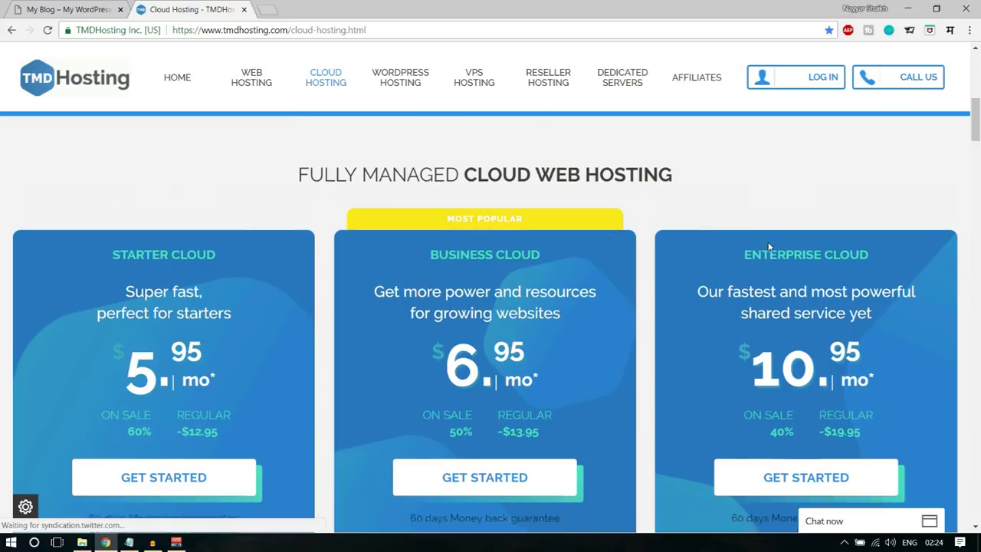
drag(127, 253, 200, 245)
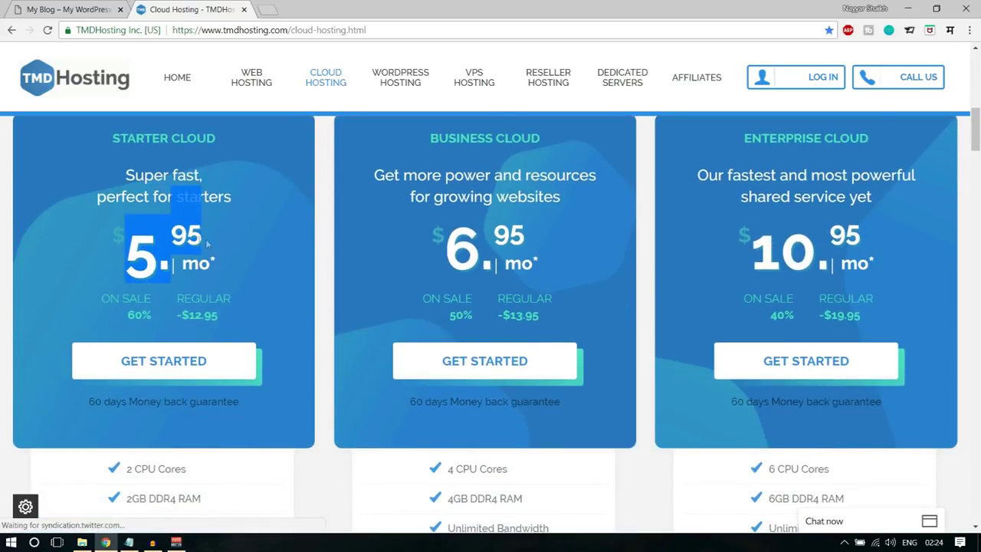
scroll(547, 277, up, 5)
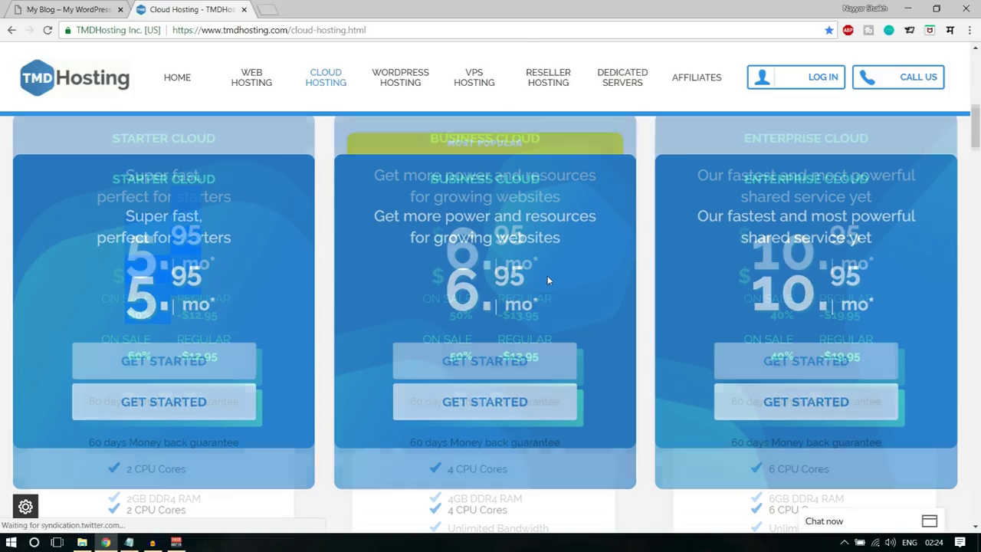
scroll(547, 280, up, 3)
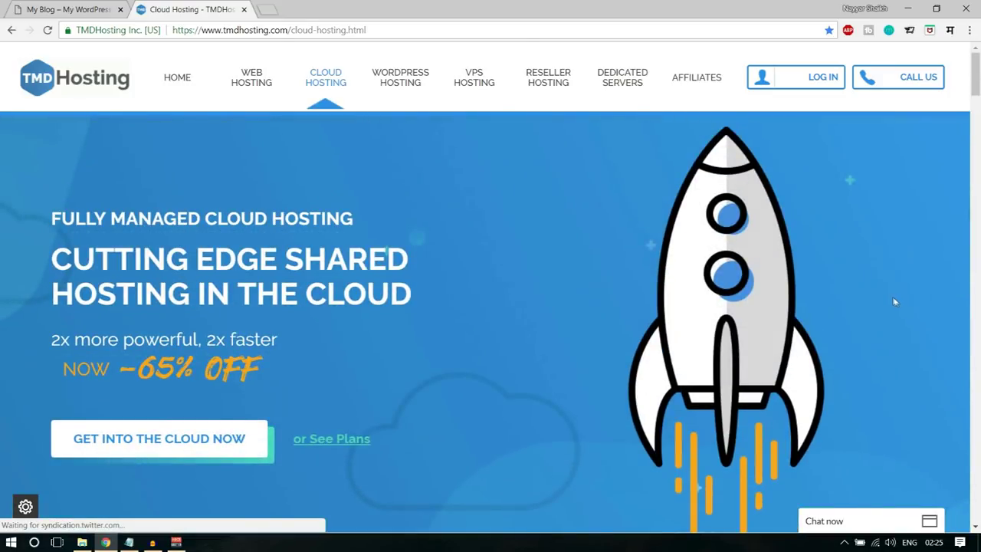
right_click(264, 86)
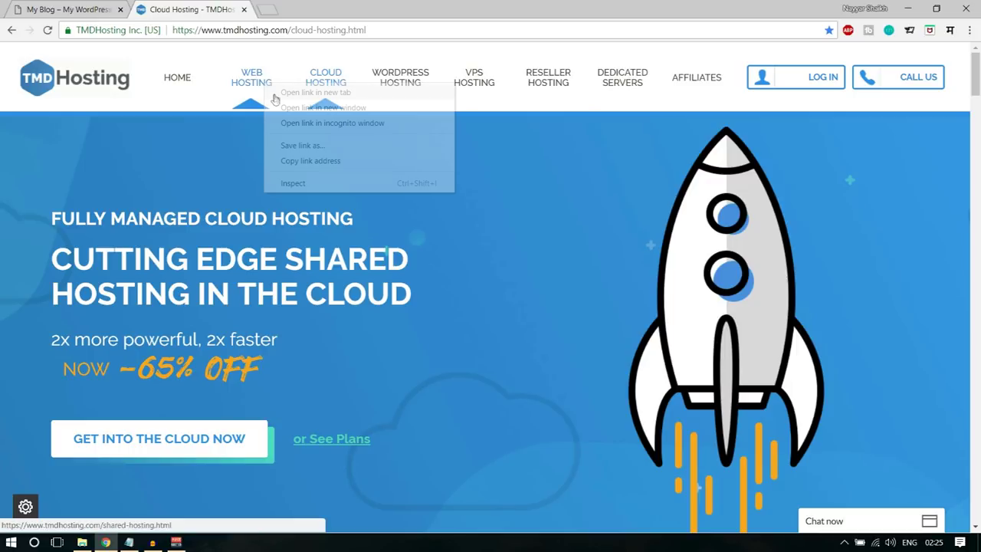
Open Web Hosting in a new tab and highlight the Starter plan's $2.95 price
click(322, 96)
click(314, 7)
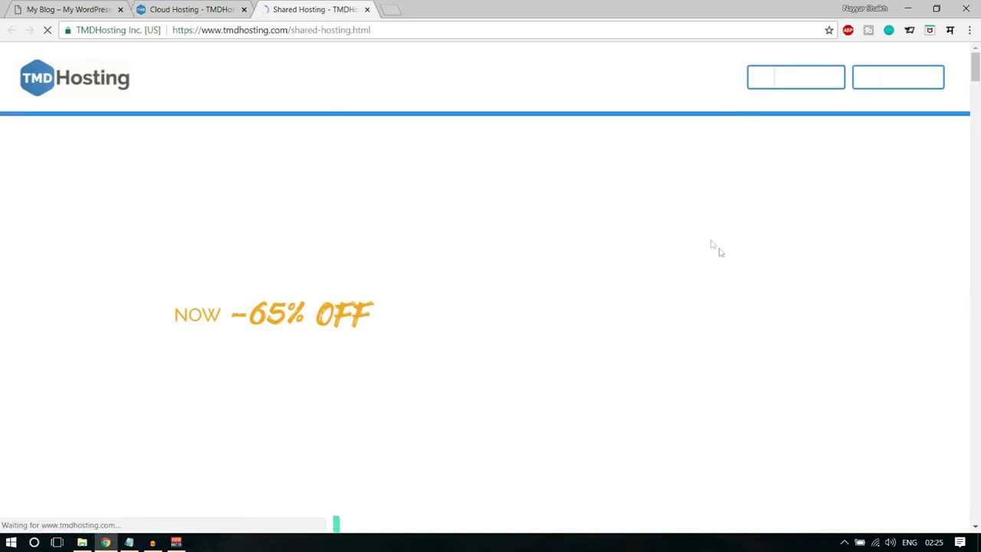
scroll(714, 242, down, 10)
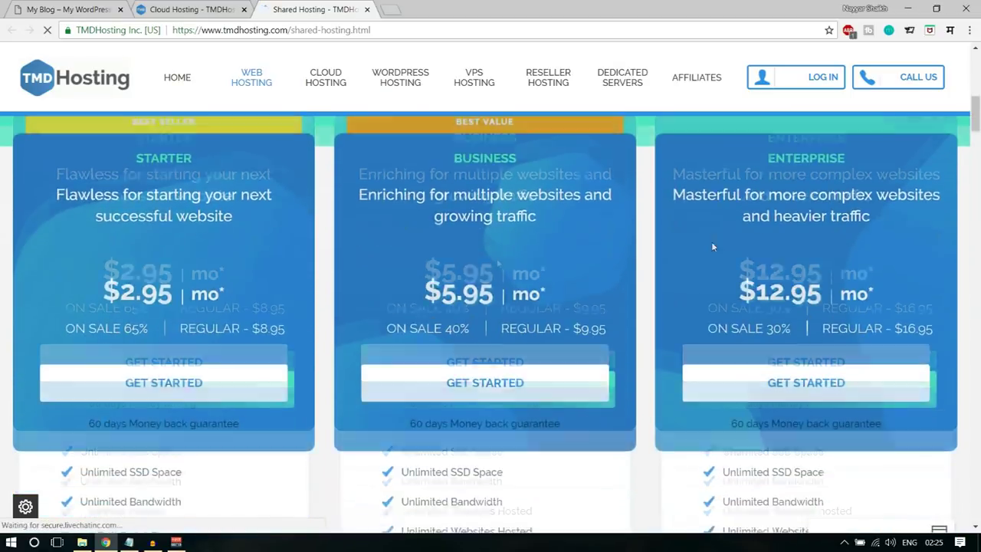
drag(116, 269, 157, 270)
click(196, 272)
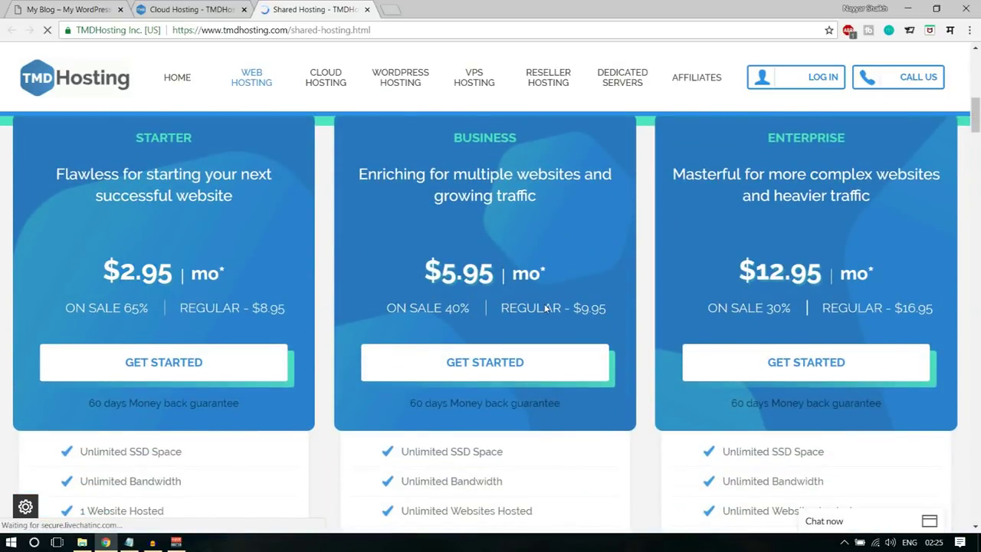
Close the Shared Hosting tab and scroll to the Cloud plans at $5.95, $6.95 and $10.95/mo
scroll(546, 307, up, 2)
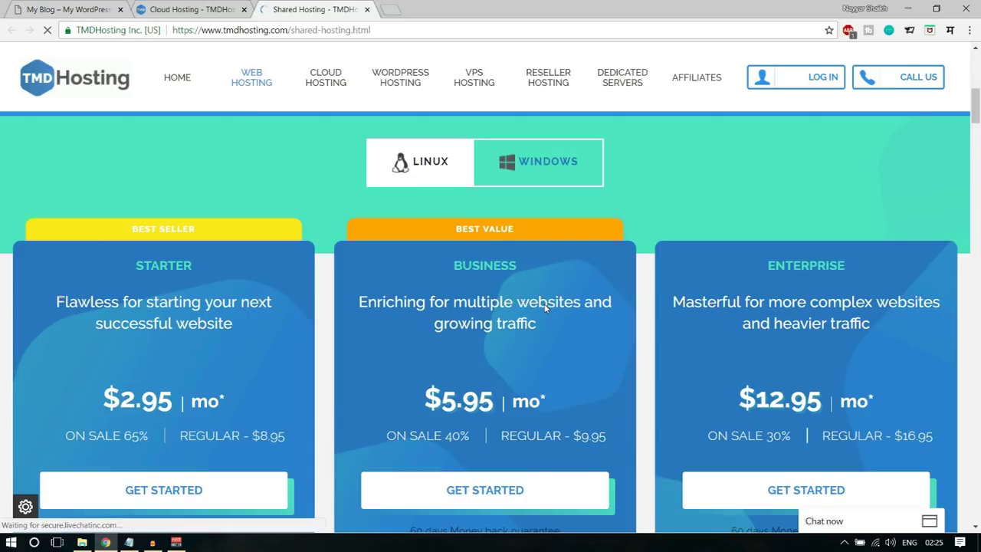
scroll(403, 344, up, 5)
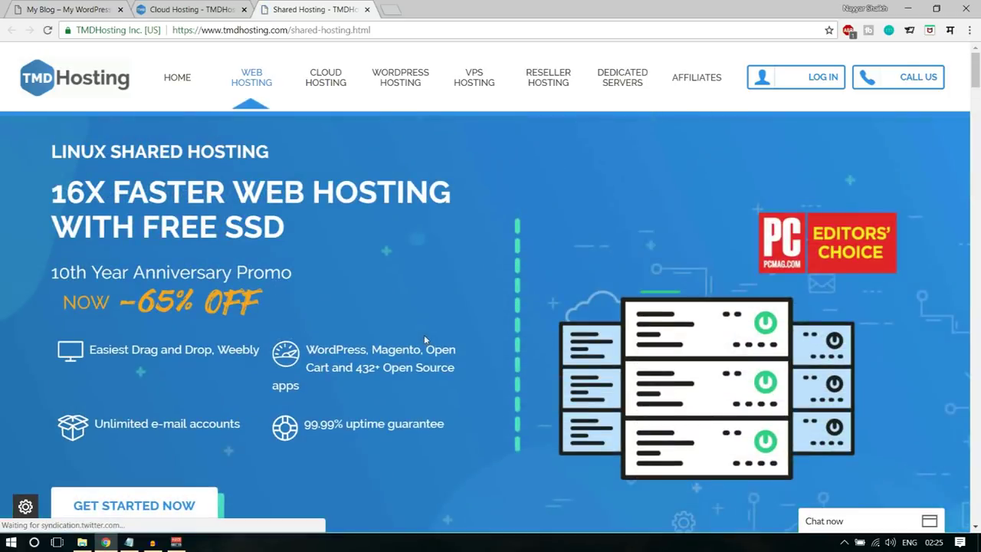
click(367, 9)
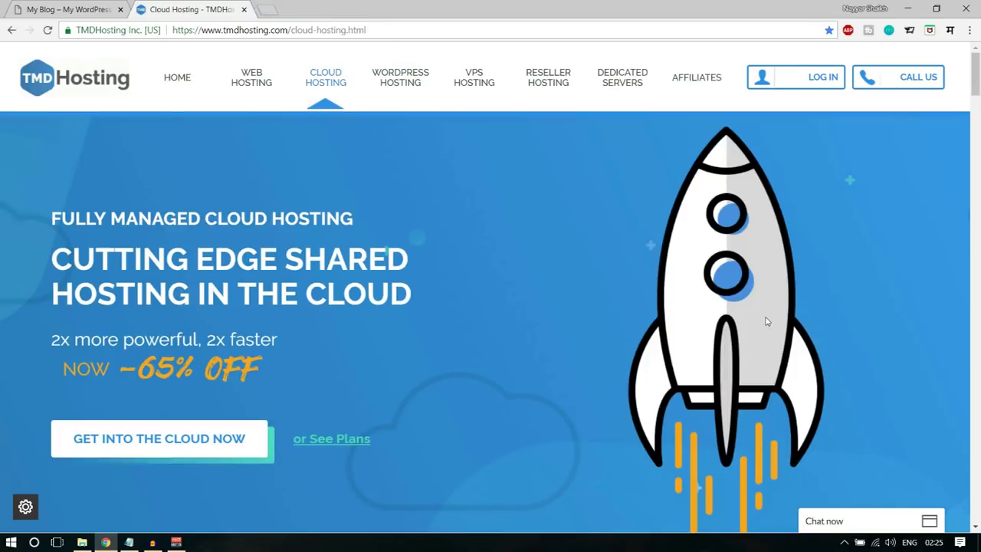
scroll(767, 321, down, 7)
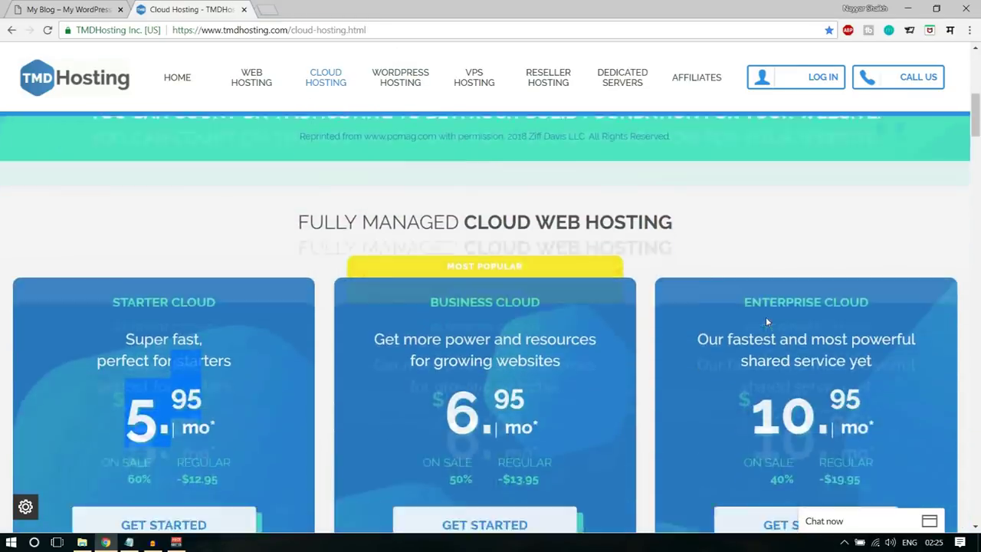
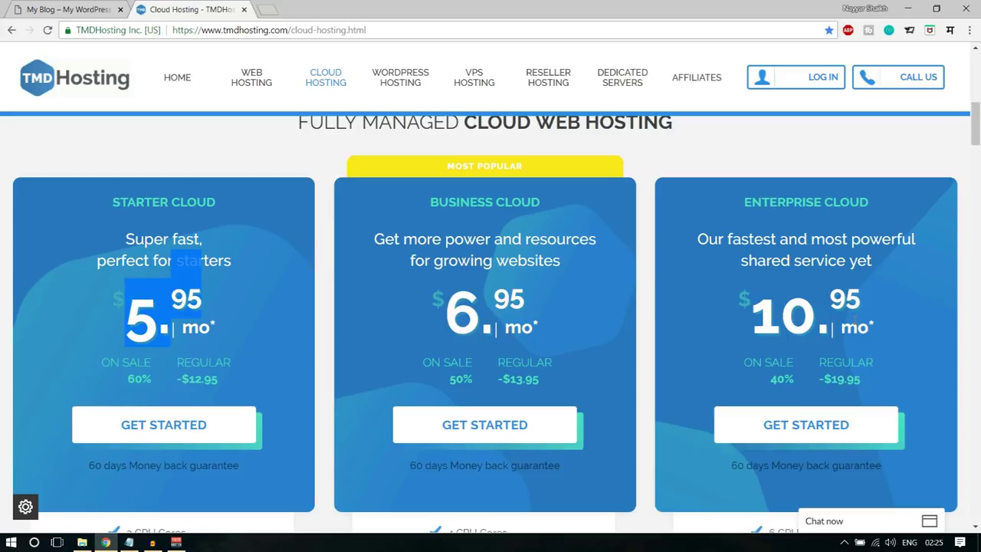
Highlight '6 CPU Cores' in the Enterprise Cloud list and minimise the live chat
scroll(878, 304, down, 3)
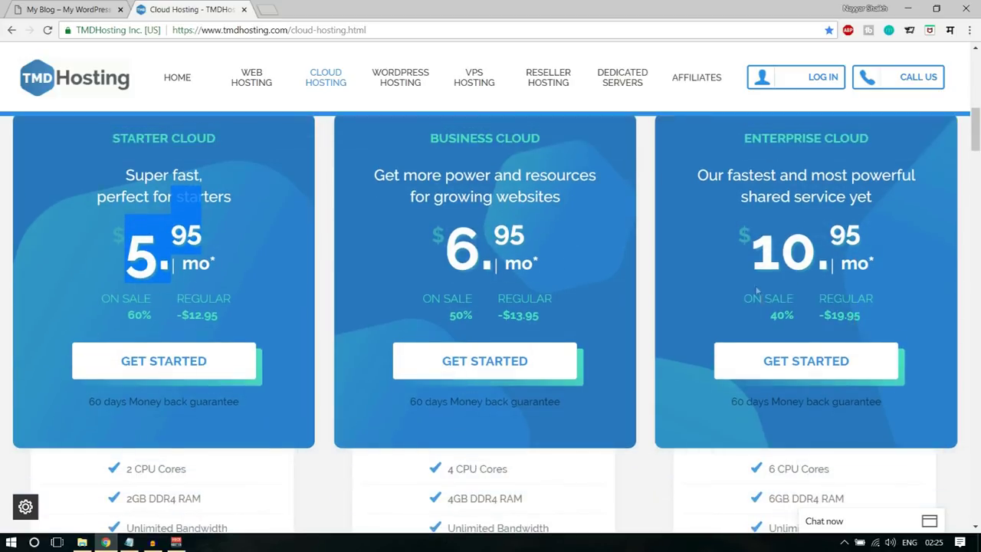
scroll(878, 309, up, 3)
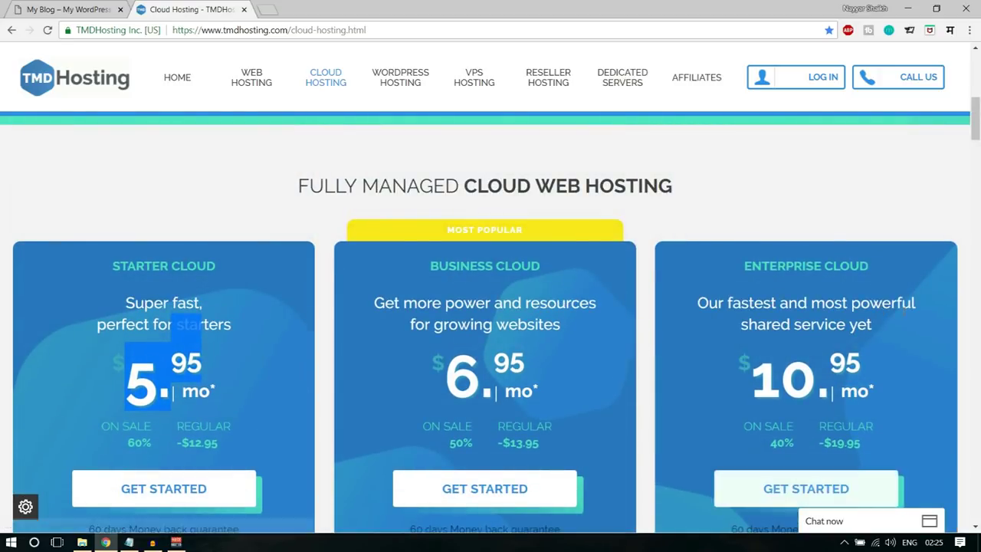
scroll(881, 308, down, 1)
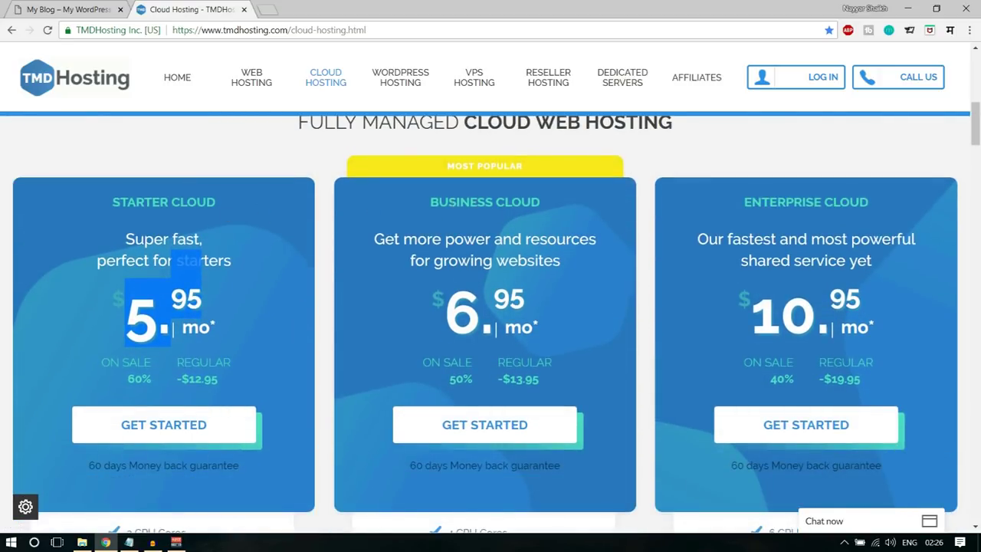
scroll(906, 283, down, 4)
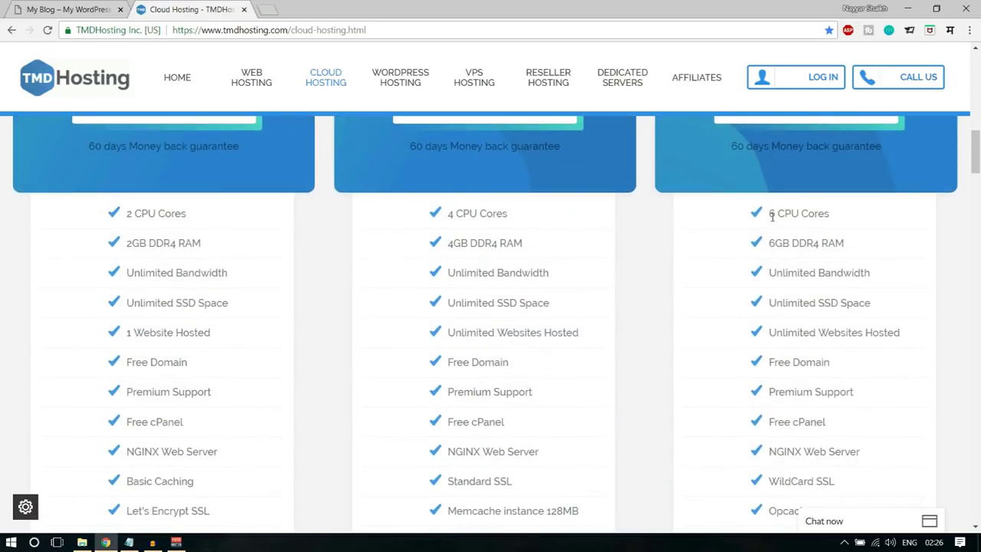
drag(768, 214, 845, 243)
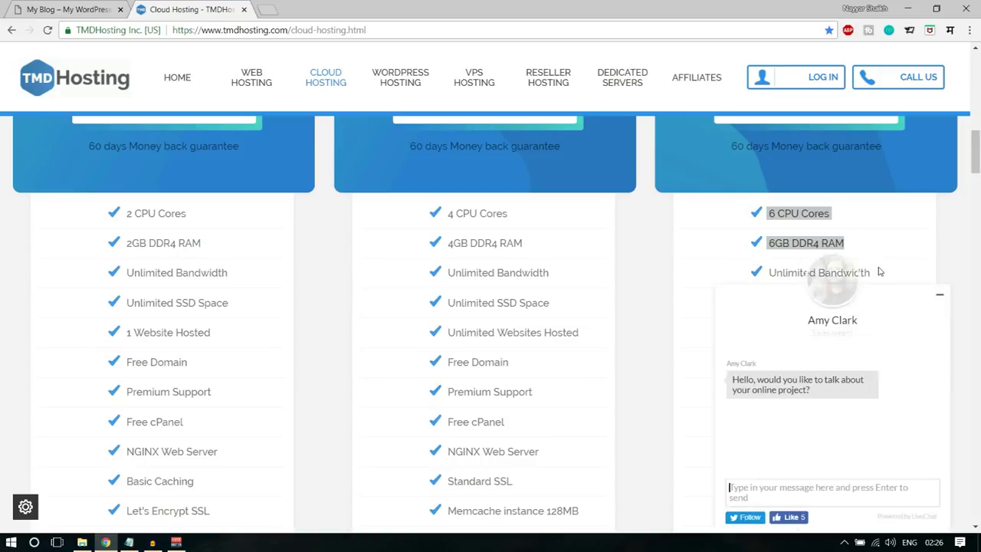
click(941, 296)
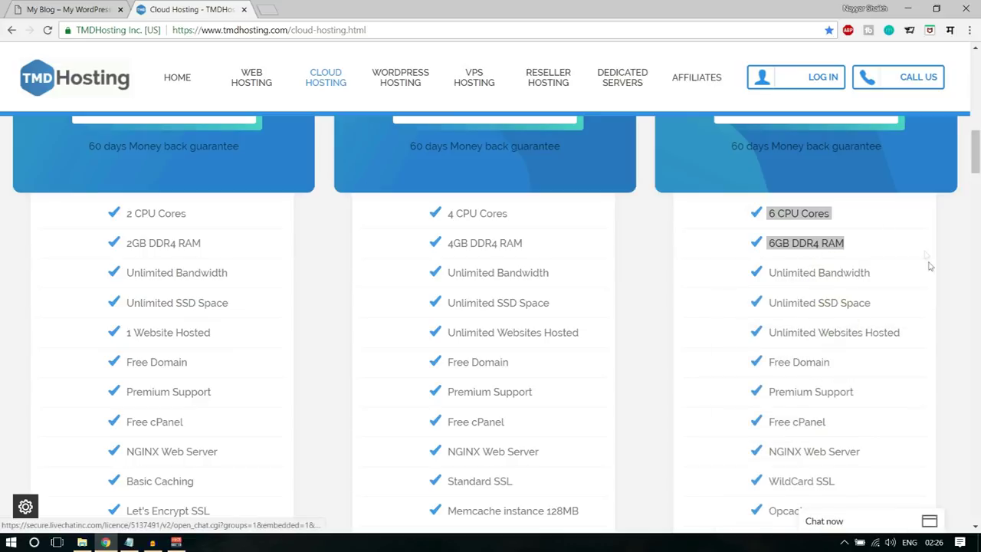
Clear the CPU/RAM highlights, then highlight 'SSD Space' in the Enterprise Cloud list
scroll(927, 259, up, 3)
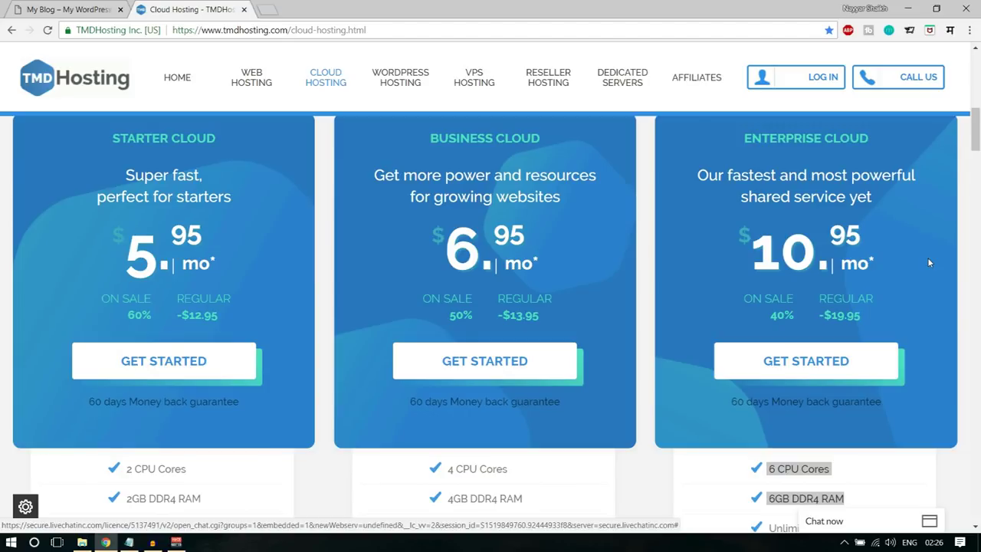
scroll(927, 260, down, 2)
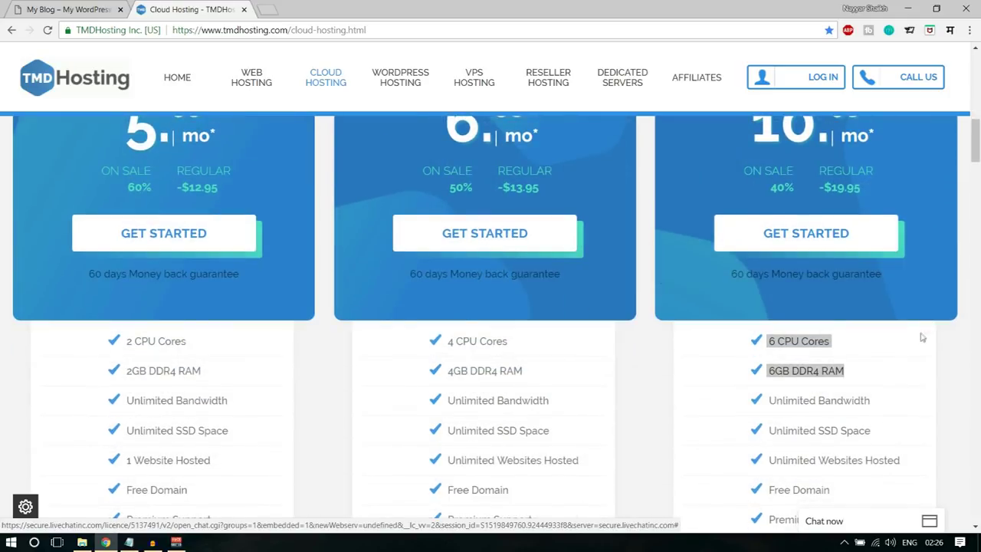
scroll(891, 345, down, 1)
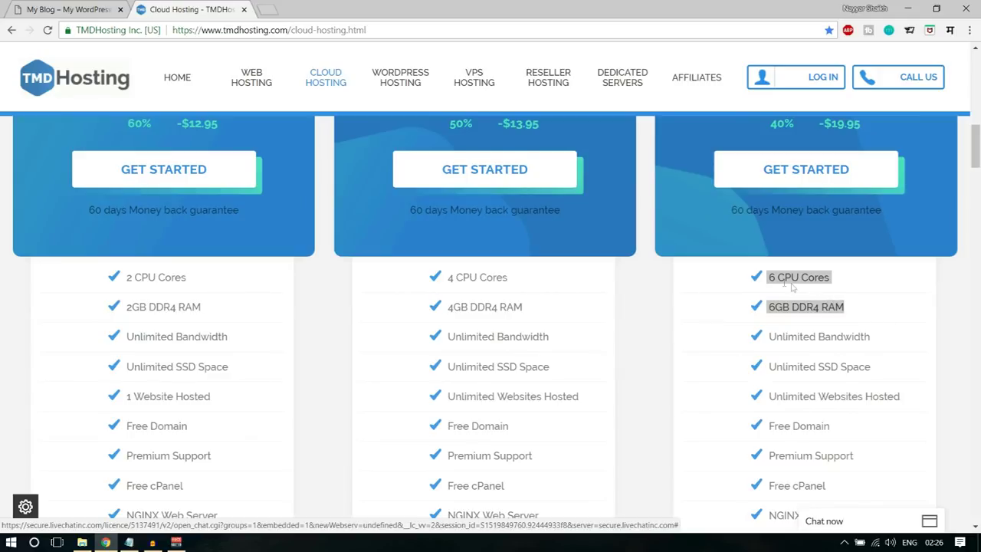
click(819, 280)
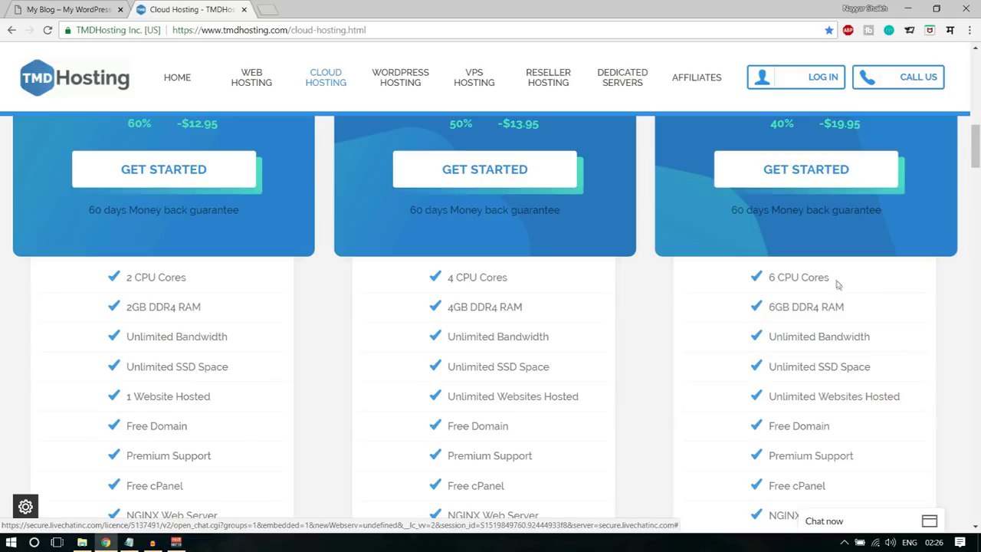
scroll(956, 309, down, 2)
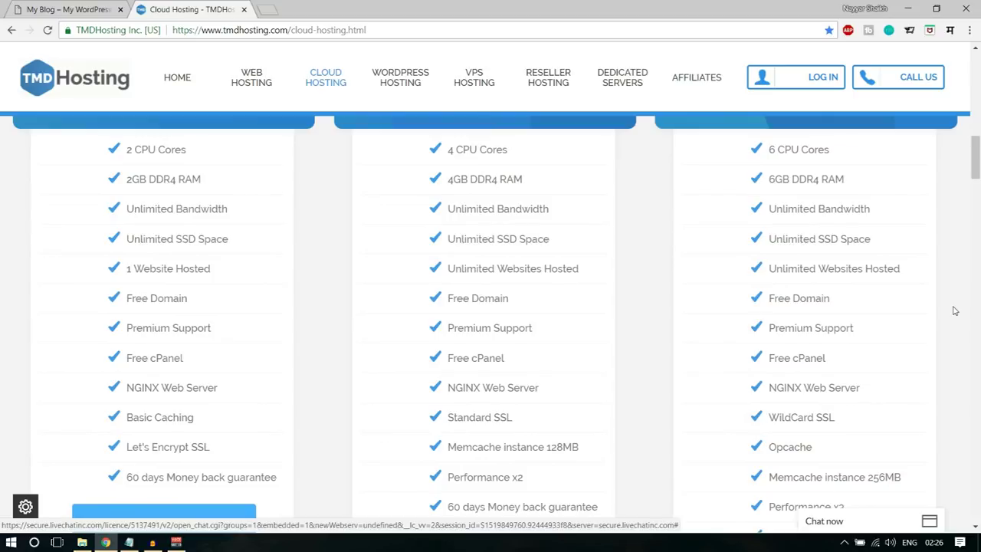
triple_click(791, 208)
click(882, 214)
drag(818, 238, 885, 241)
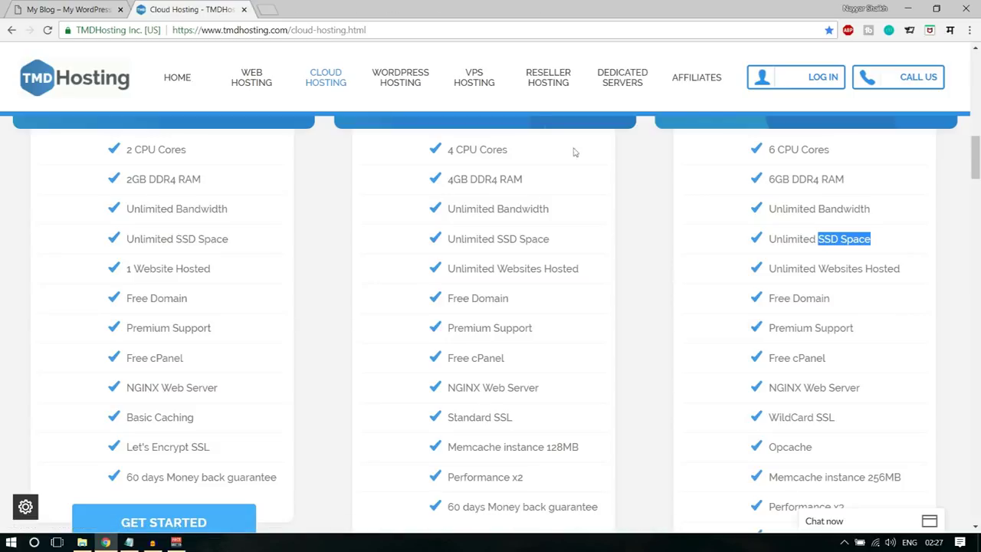
Search Google for 'ssd vs hdd web hosting' in a new tab
click(266, 7)
text(ssd v)
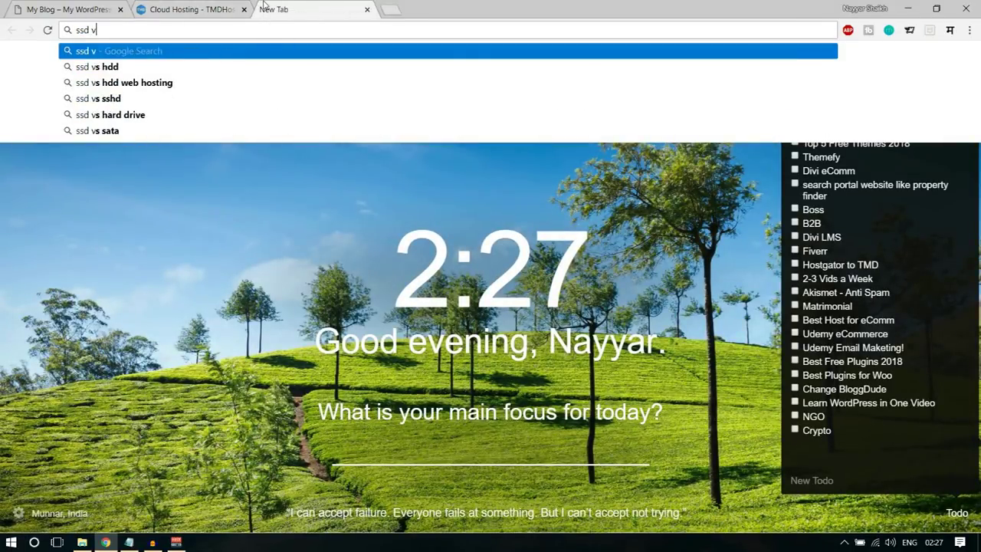
key(Down)
key(Down)
key(Return)
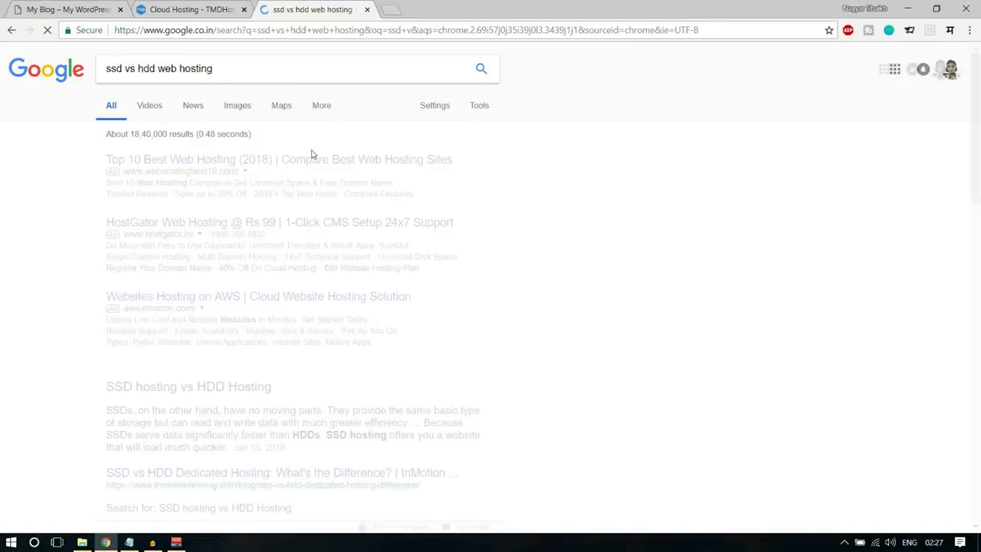
scroll(251, 300, down, 3)
scroll(250, 301, down, 8)
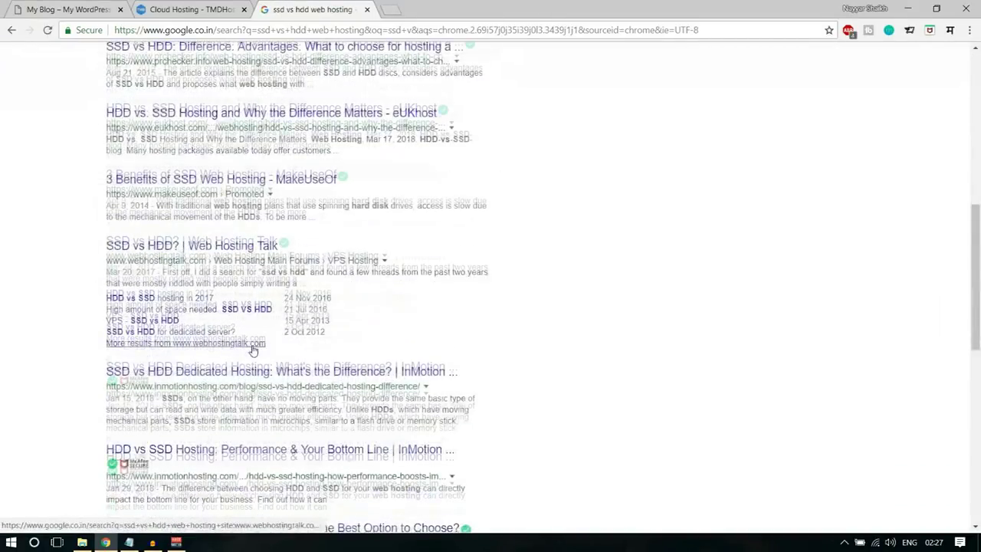
scroll(261, 370, up, 10)
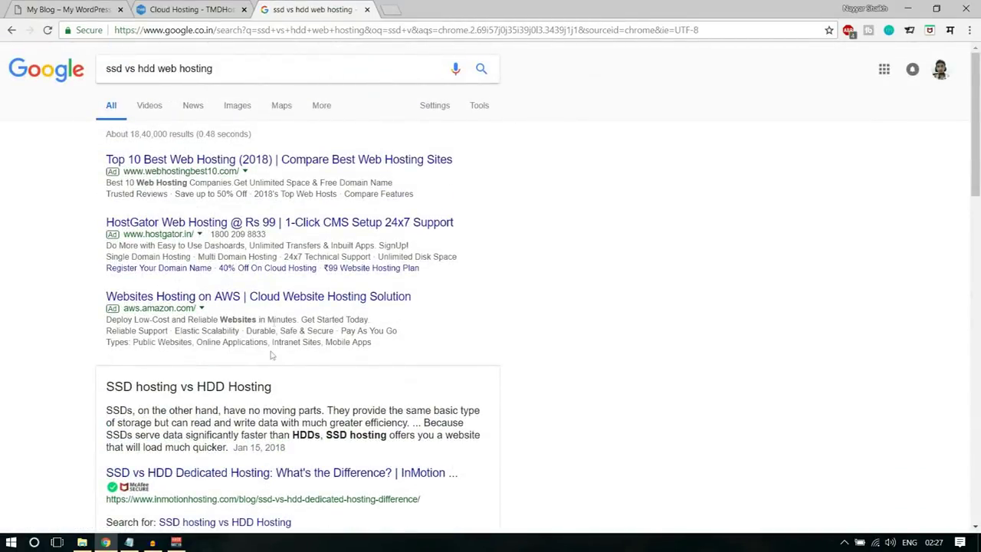
Switch to image results and enlarge the first SSD vs HDD speed chart
click(237, 108)
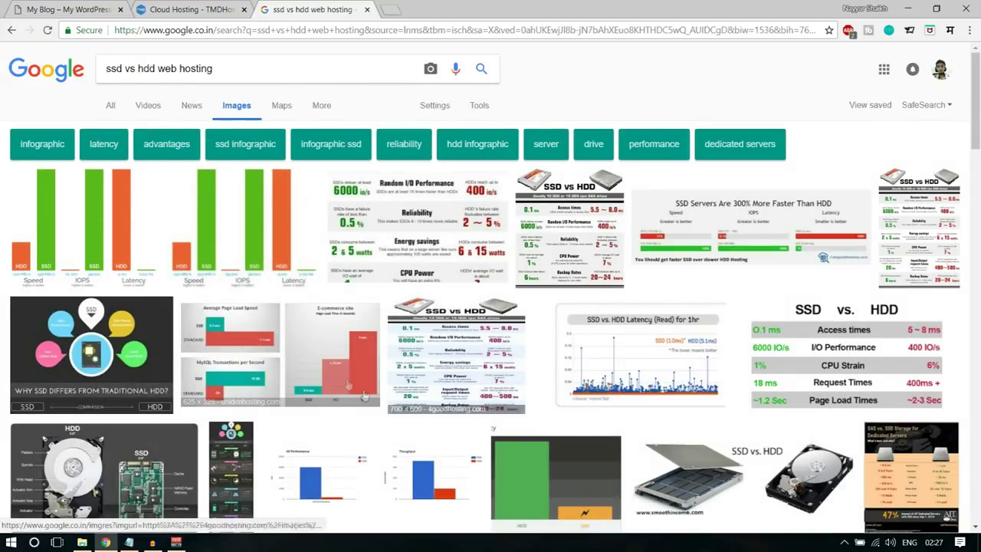
scroll(483, 200, down, 2)
scroll(147, 226, up, 3)
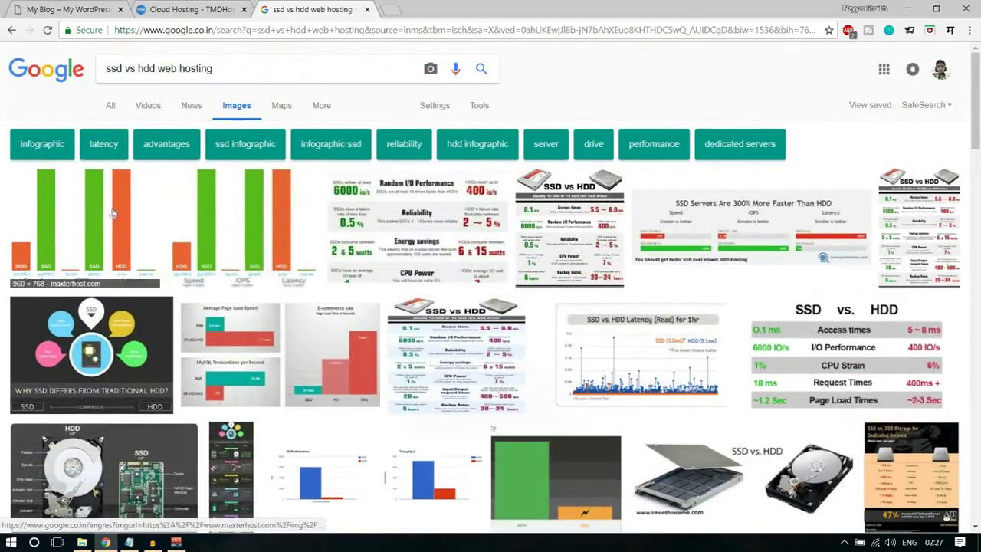
click(112, 214)
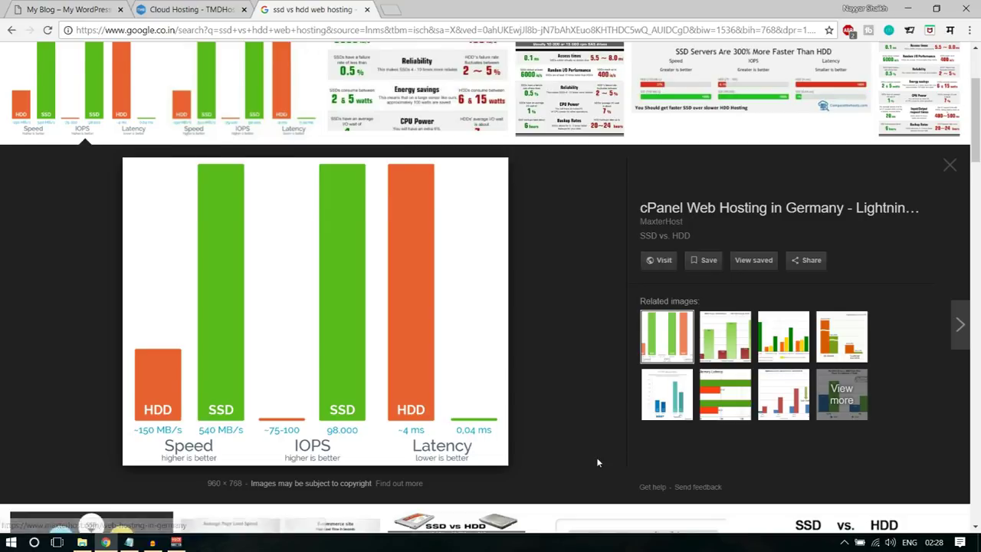
scroll(554, 138, up, 2)
Close the Google tab and highlight Enterprise Cloud's 'Unlimited SSD Space' and 'Unlimited Websites Hosted'
click(366, 9)
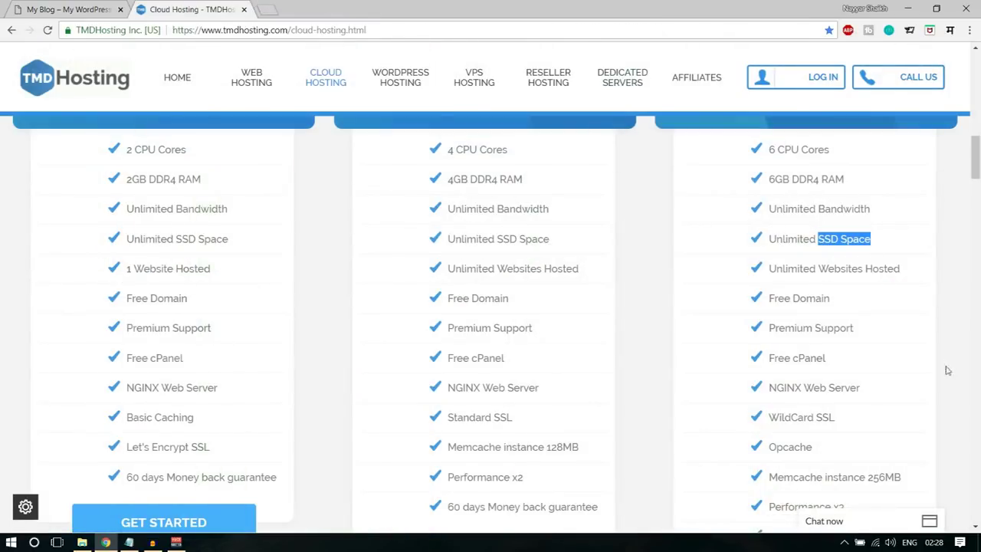
click(808, 239)
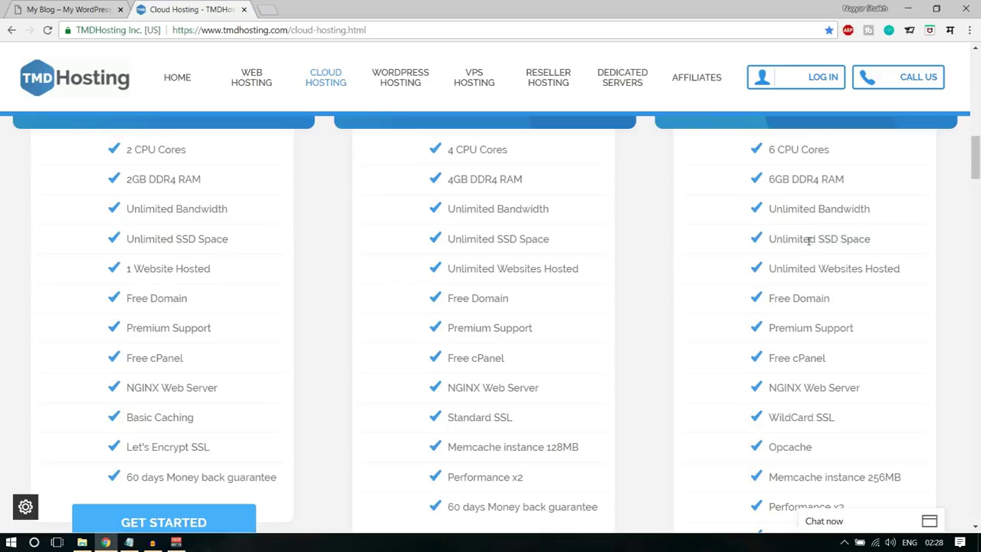
drag(769, 239, 887, 240)
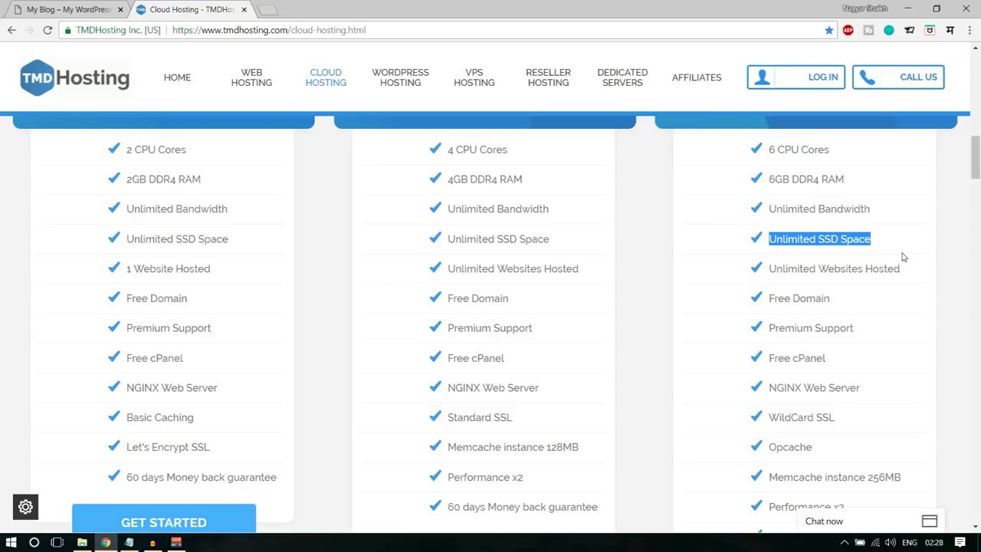
drag(770, 269, 910, 276)
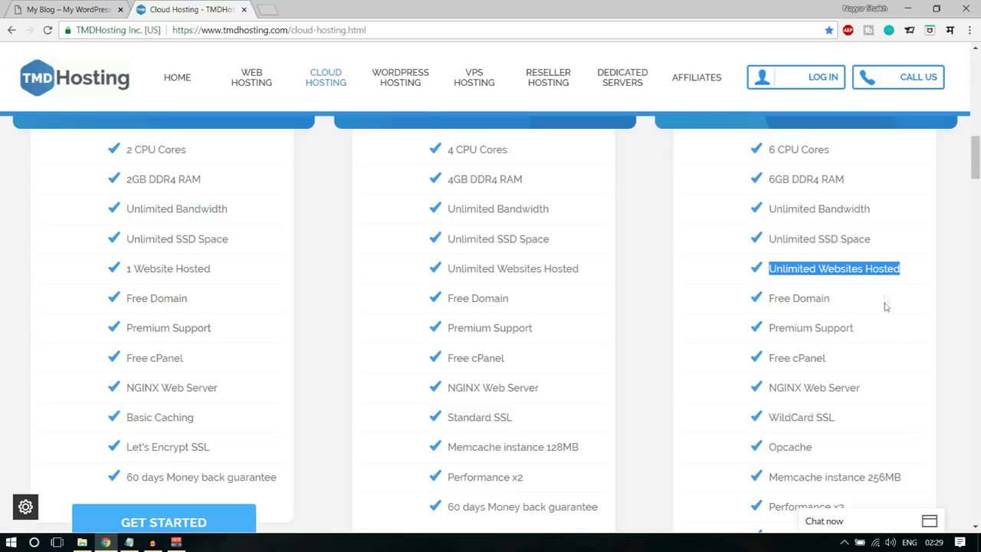
Highlight 'Free Domain' and the WildCard 'SSL' feature in the Enterprise Cloud list
scroll(884, 298, down, 1)
drag(772, 234, 840, 239)
scroll(859, 352, up, 4)
scroll(415, 294, up, 5)
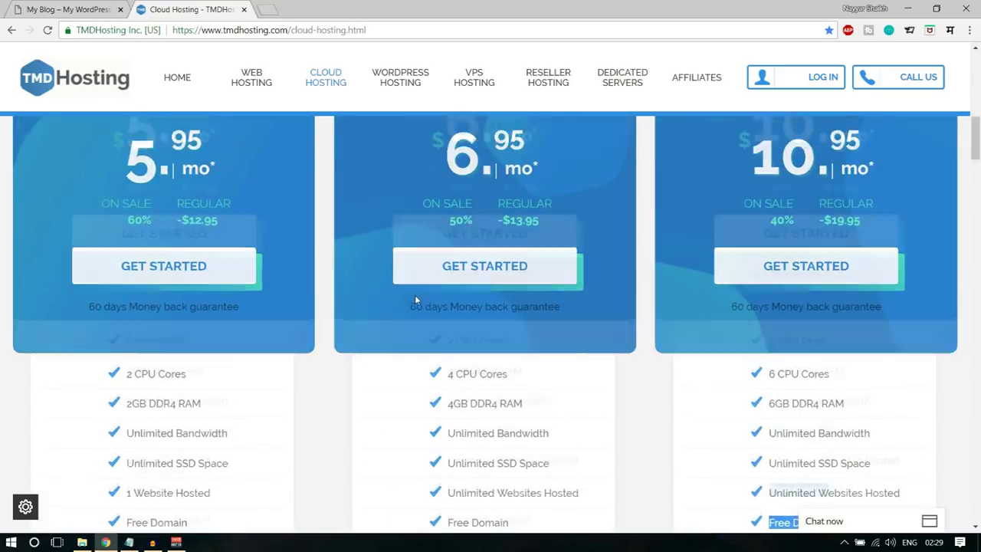
scroll(598, 334, down, 9)
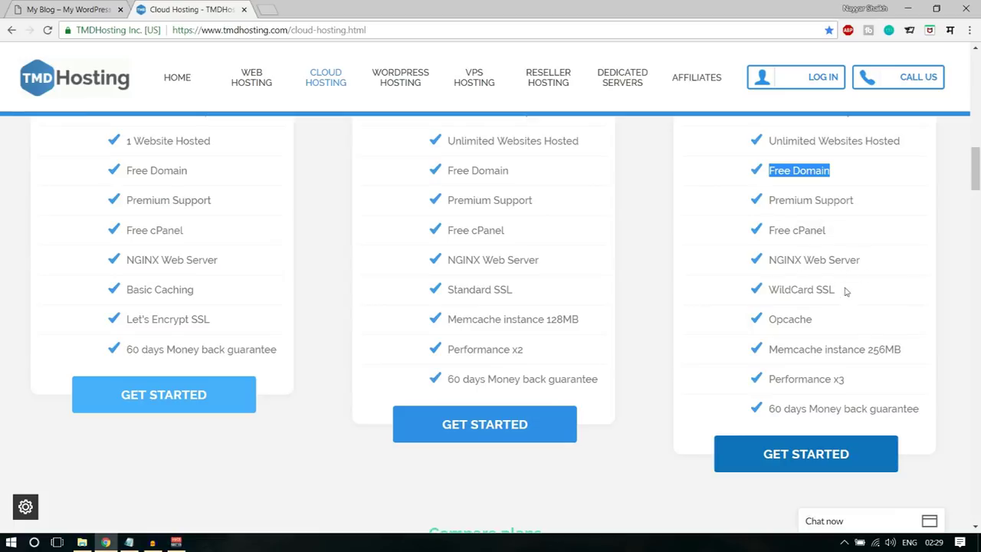
drag(836, 294, 819, 291)
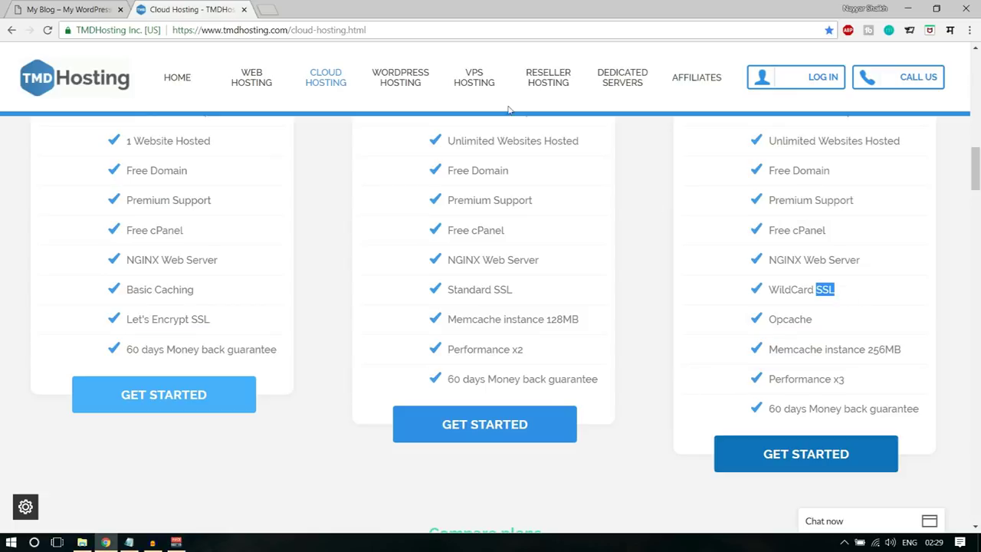
Glance at the My Blog tab, return to Cloud Hosting, and open a new tab
click(75, 8)
click(187, 8)
click(266, 7)
Load bloggdude.com, view its 'Not secure' notice, then return to the Cloud Hosting tab
text(b)
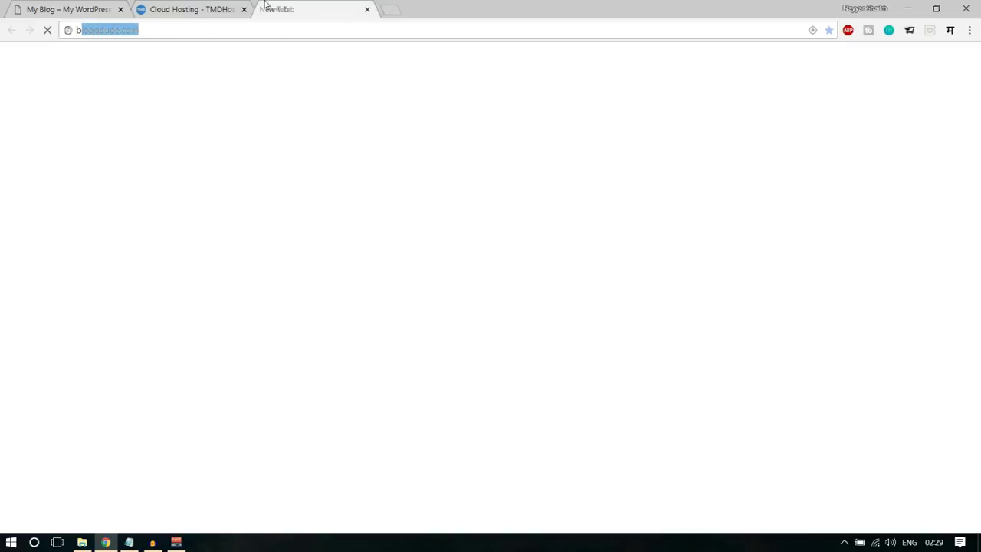
key(Return)
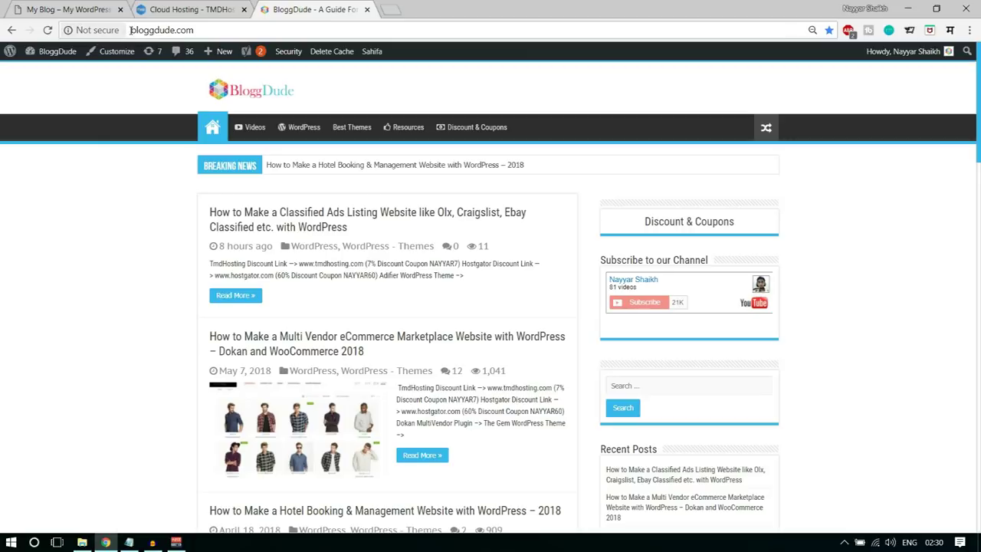
click(92, 35)
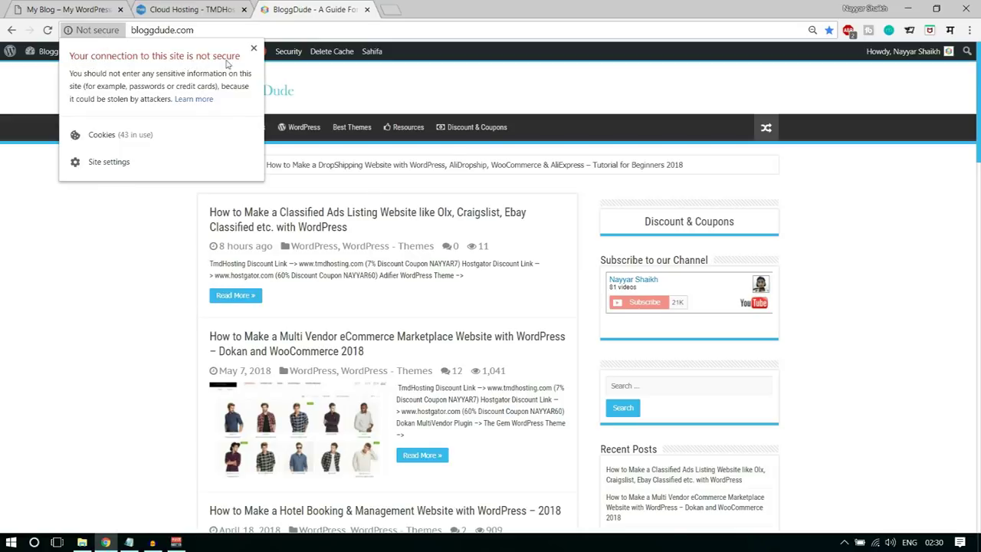
click(253, 48)
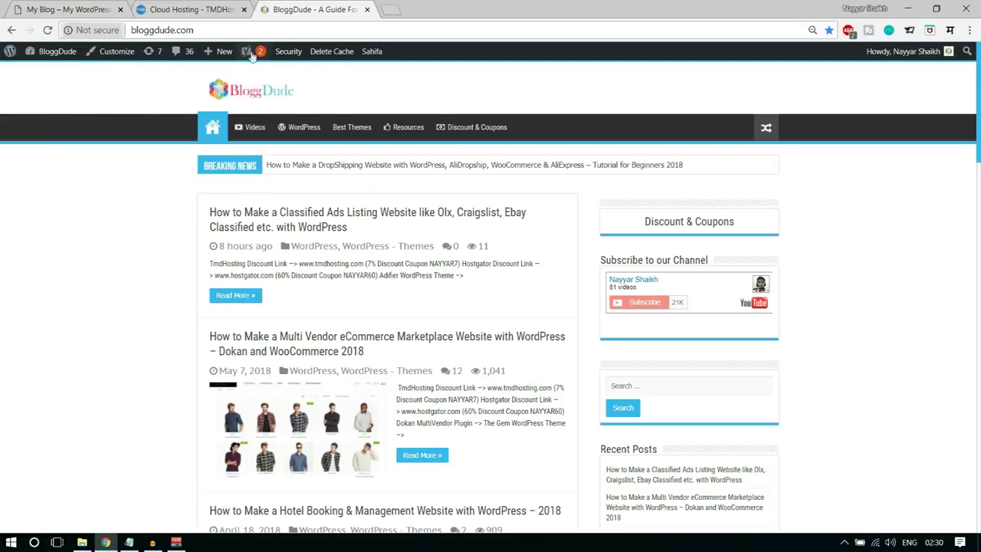
click(201, 9)
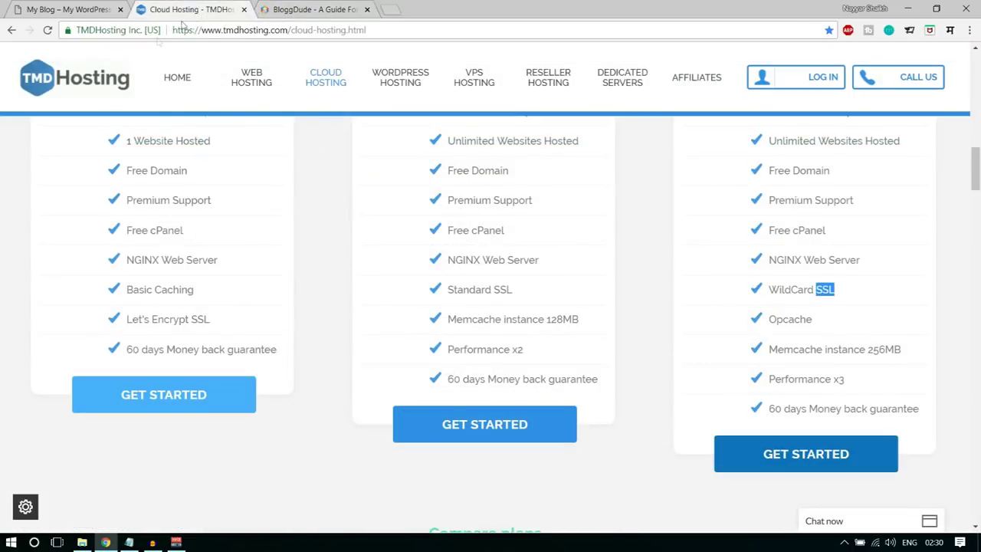
Dismiss the connection-security popup and highlight the WildCard SSL feature
click(111, 30)
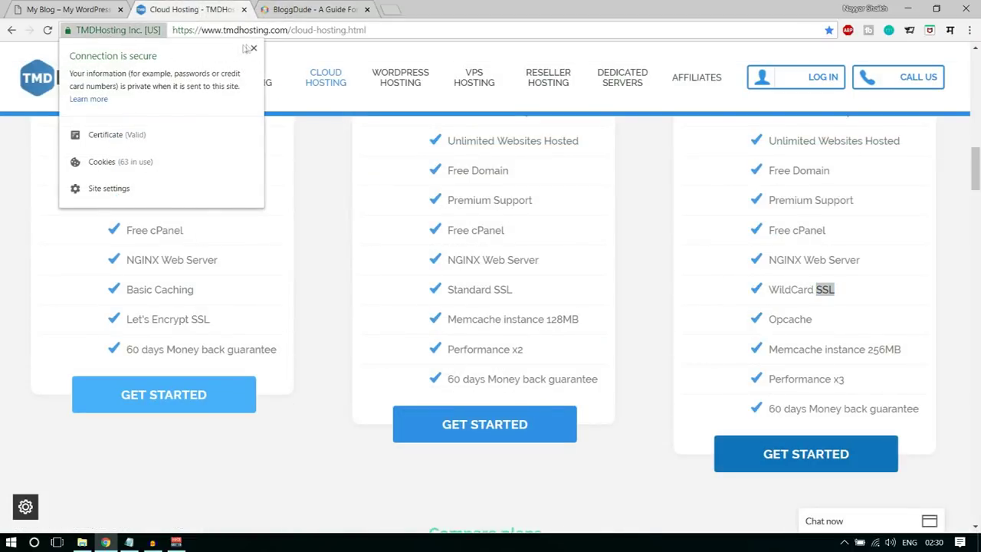
click(253, 48)
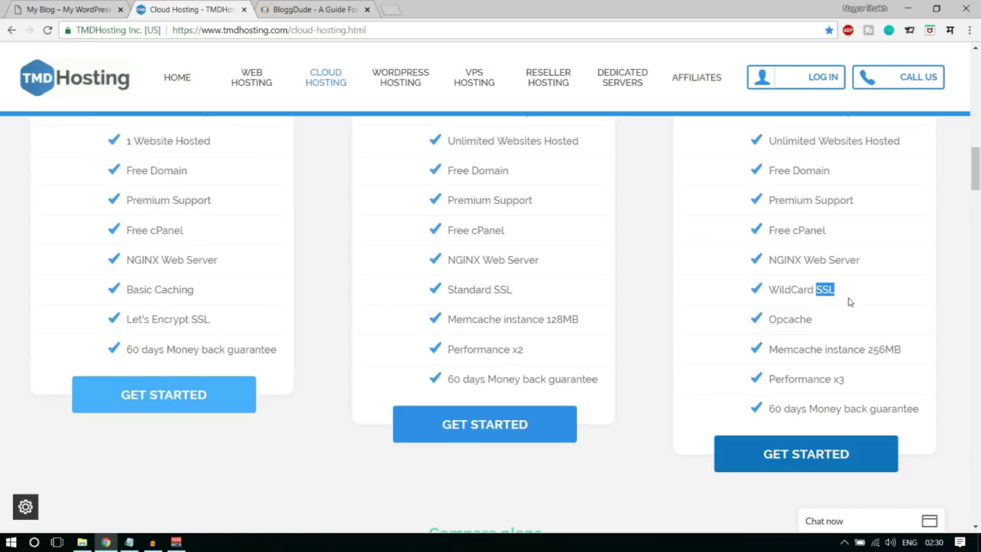
drag(837, 293, 768, 291)
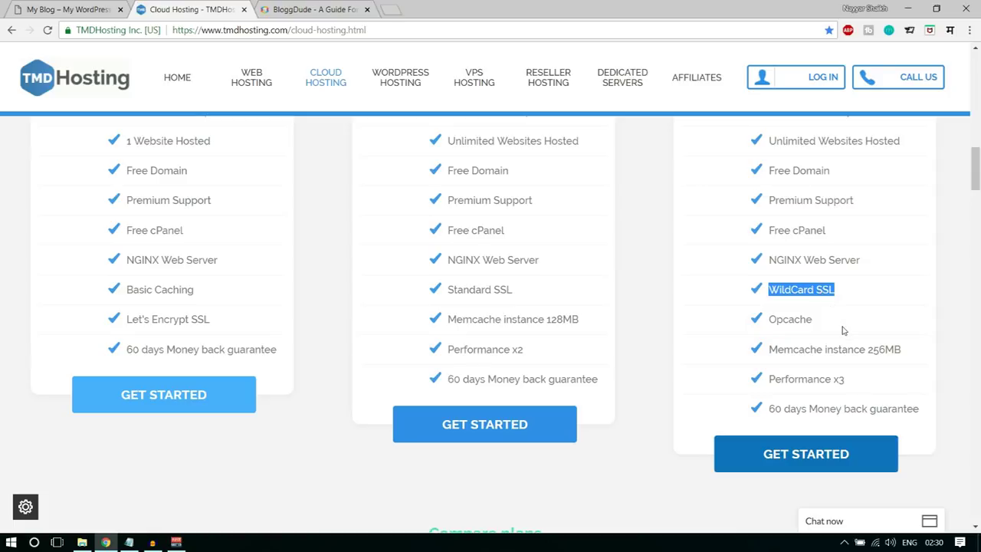
Highlight the Opcache, Memcache instance 256MB and Performance x3 features
drag(827, 322, 763, 320)
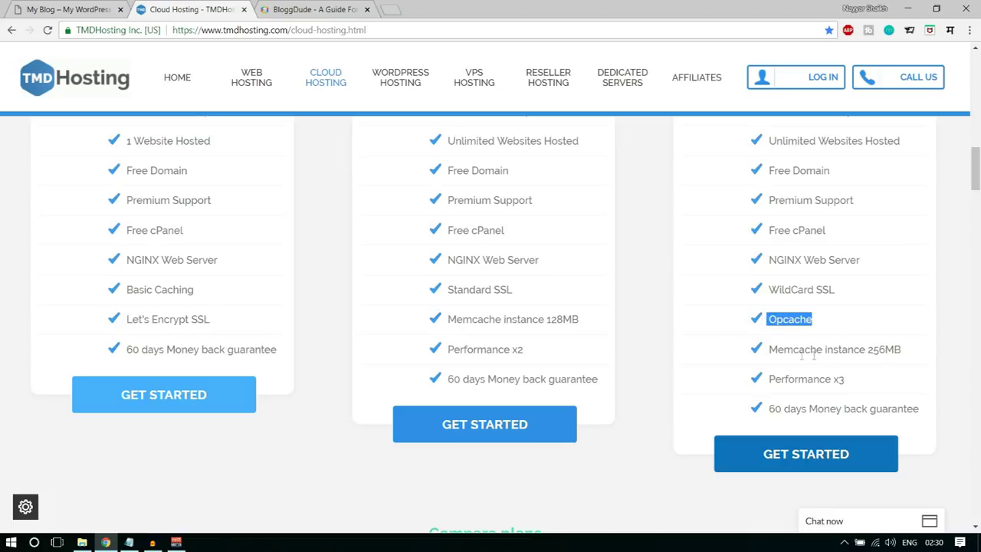
drag(770, 350, 894, 355)
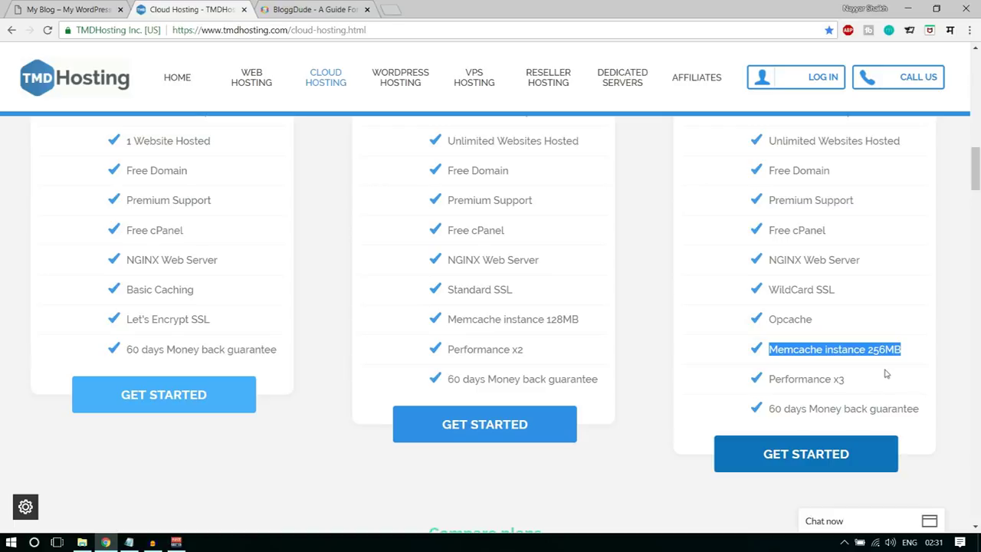
drag(773, 380, 843, 383)
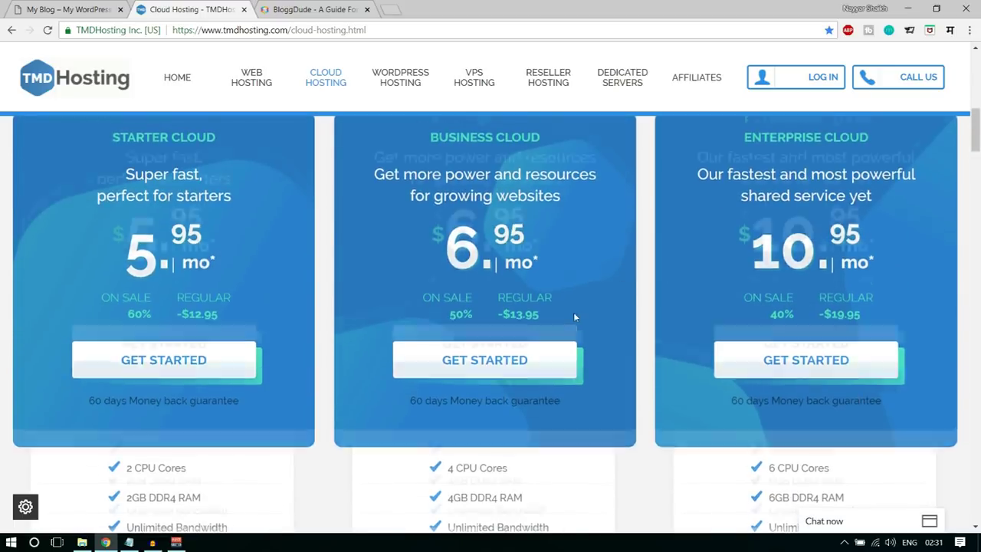
Compare the three plans' pricing and features, briefly highlighting the basic plan's '1 Website Hosted'
scroll(573, 312, down, 3)
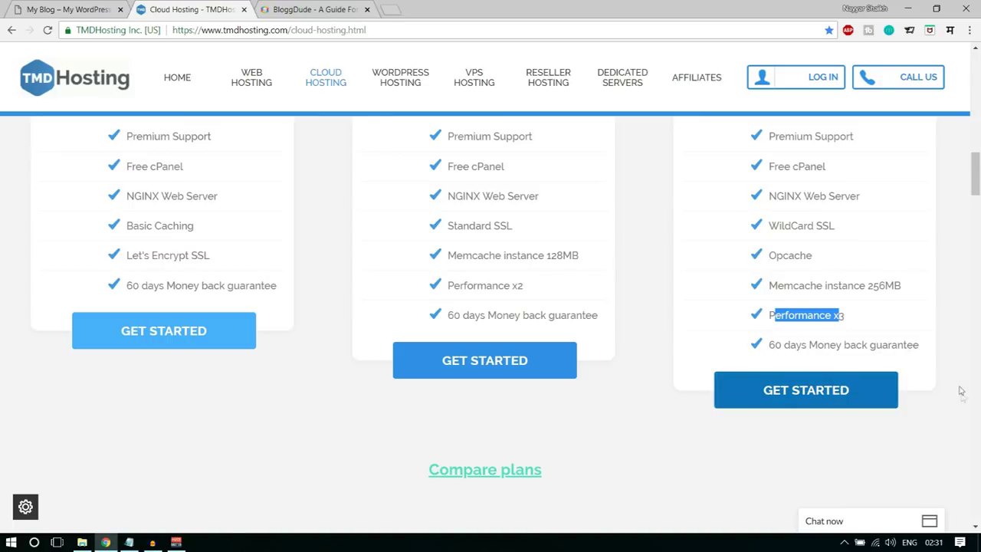
scroll(959, 425, up, 7)
scroll(958, 434, up, 1)
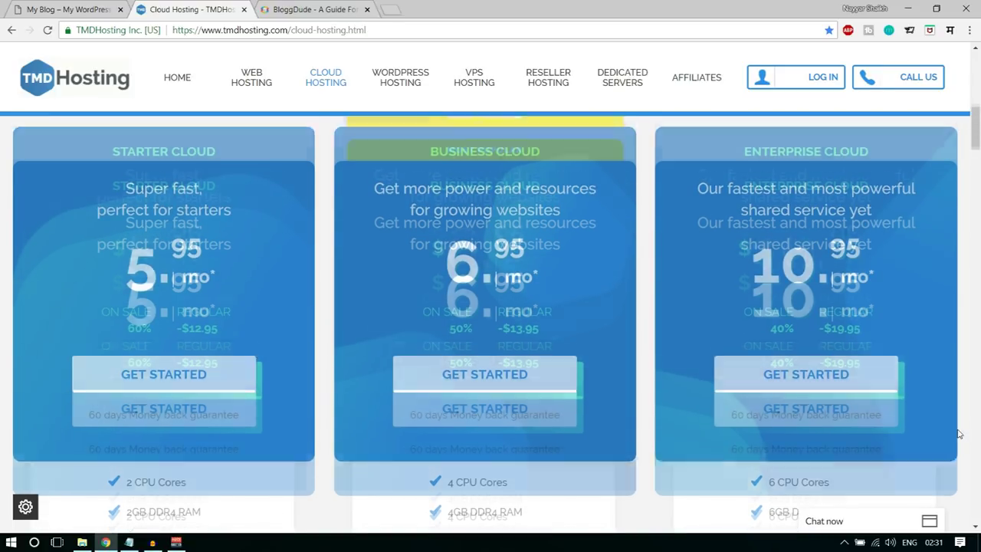
scroll(901, 327, down, 4)
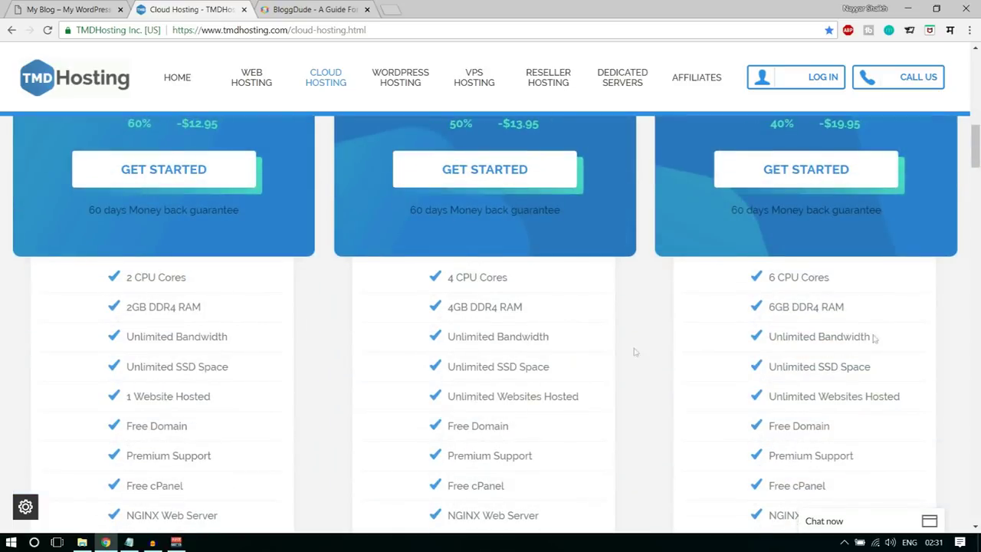
scroll(248, 381, up, 2)
scroll(248, 383, up, 3)
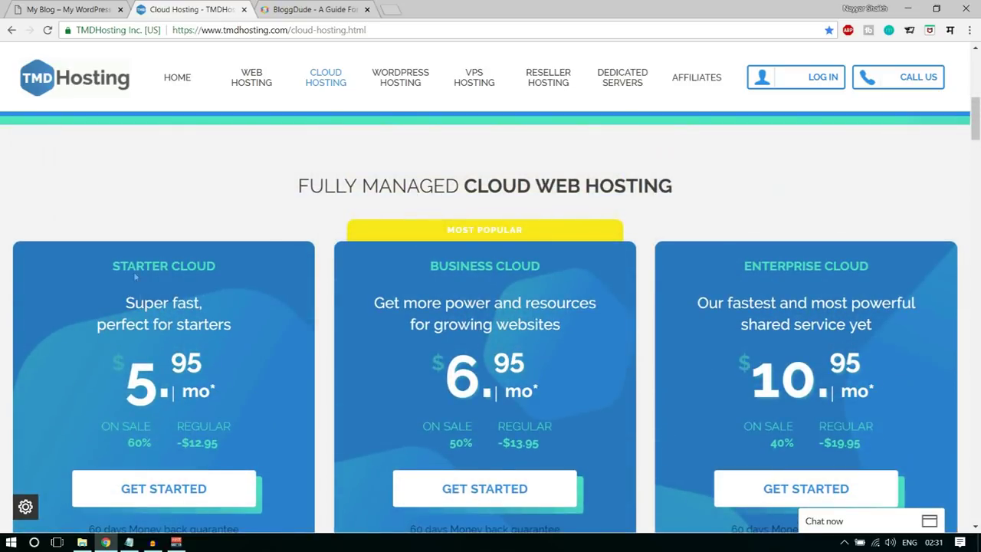
scroll(164, 360, down, 4)
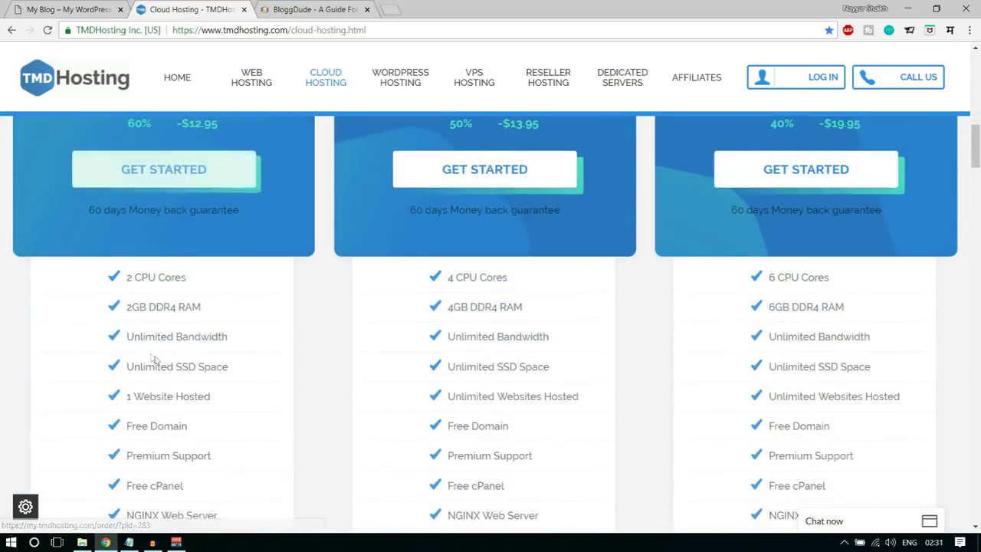
scroll(153, 379, down, 1)
drag(125, 332, 222, 334)
click(231, 334)
Highlight the Business and Enterprise Cloud titles, then start ordering Enterprise Cloud via GET STARTED
scroll(262, 372, up, 3)
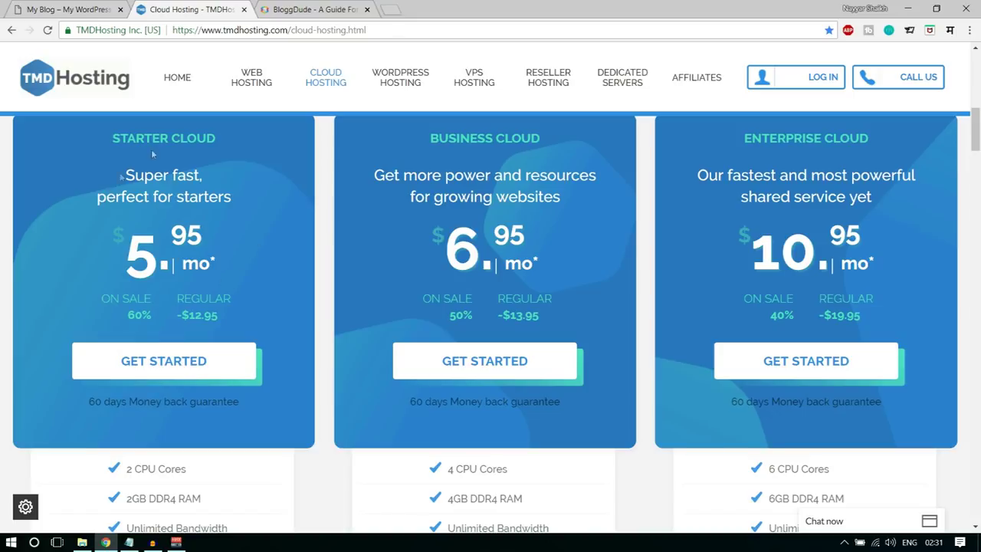
scroll(353, 279, up, 2)
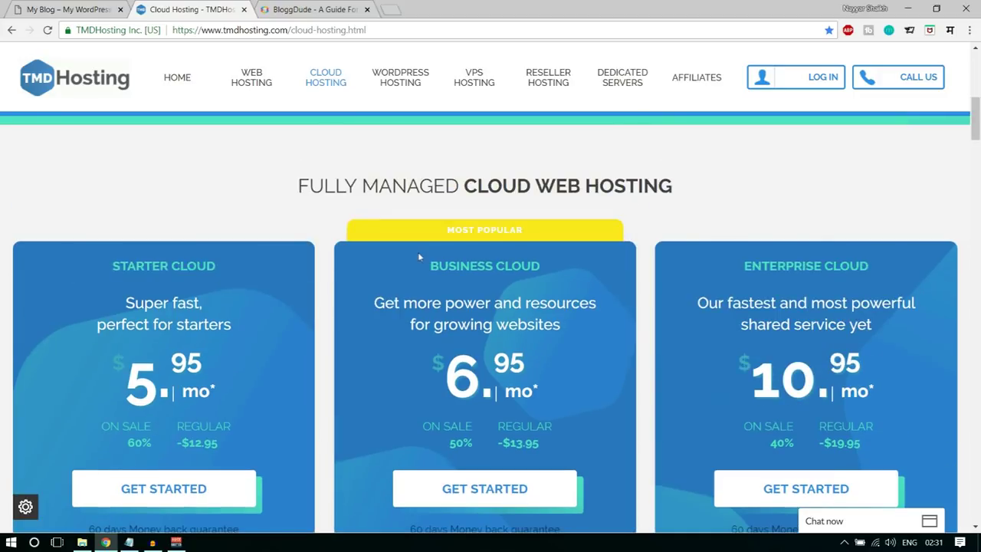
drag(462, 272, 551, 266)
drag(737, 268, 880, 276)
scroll(880, 275, down, 1)
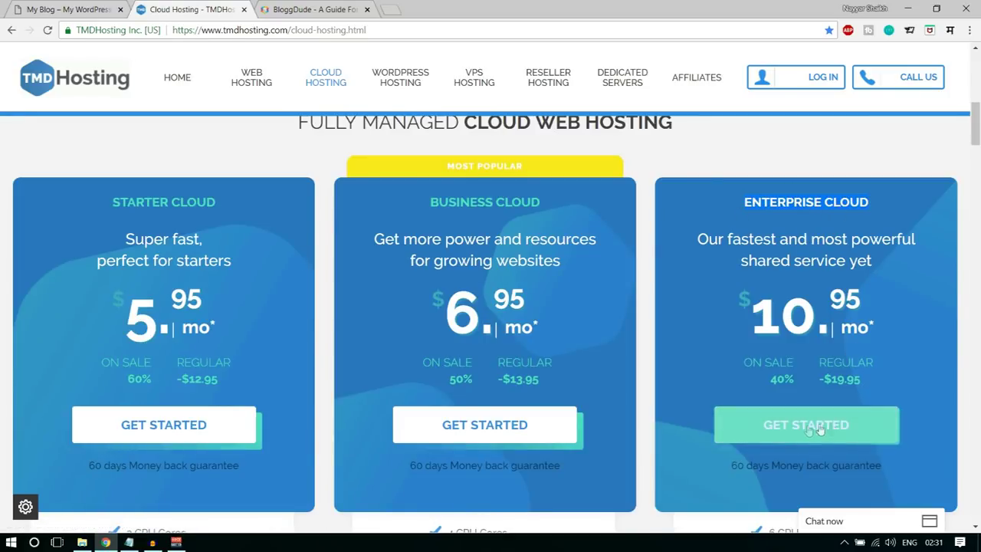
click(821, 431)
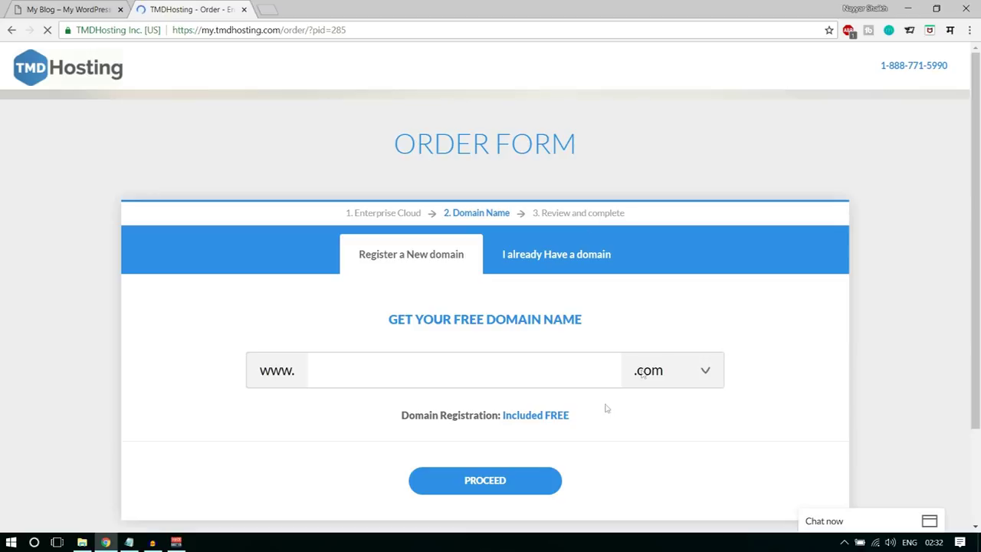
click(429, 370)
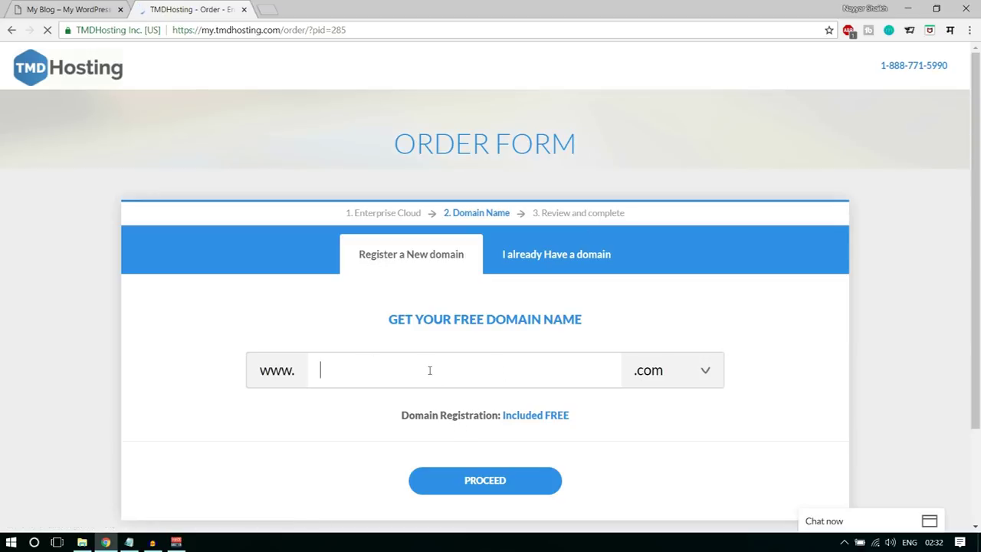
text(nayyarshaikh1)
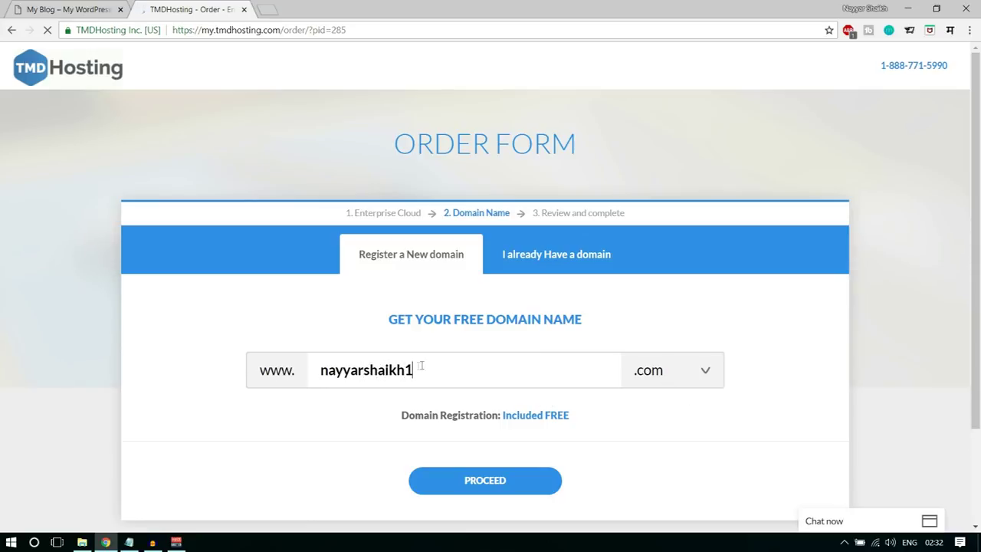
drag(421, 365, 322, 370)
click(675, 370)
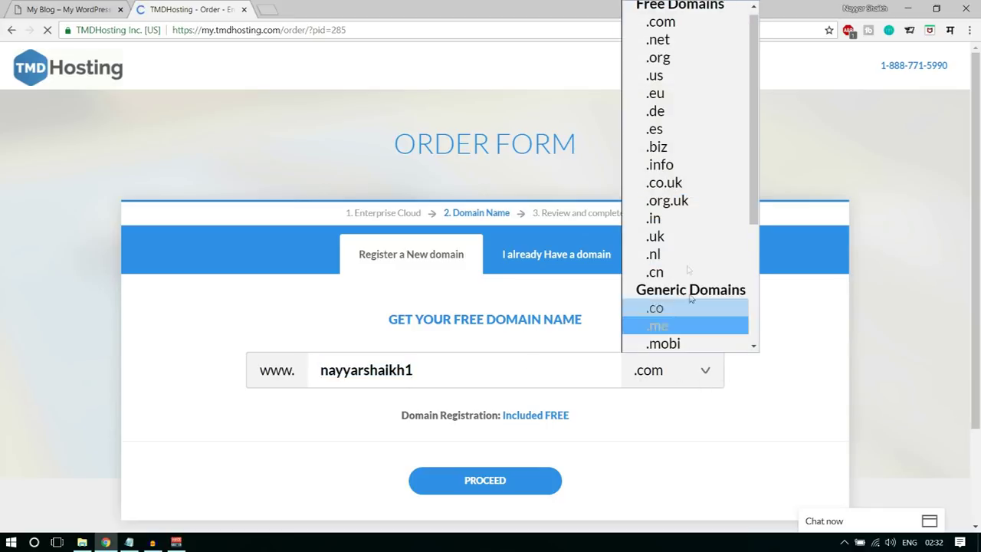
scroll(691, 298, down, 4)
scroll(686, 287, up, 4)
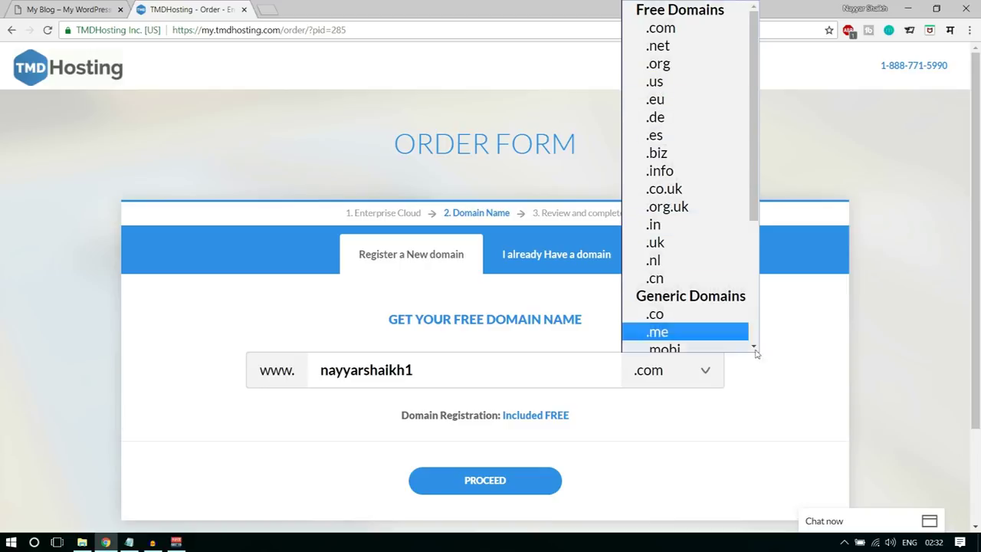
click(820, 367)
scroll(824, 339, down, 1)
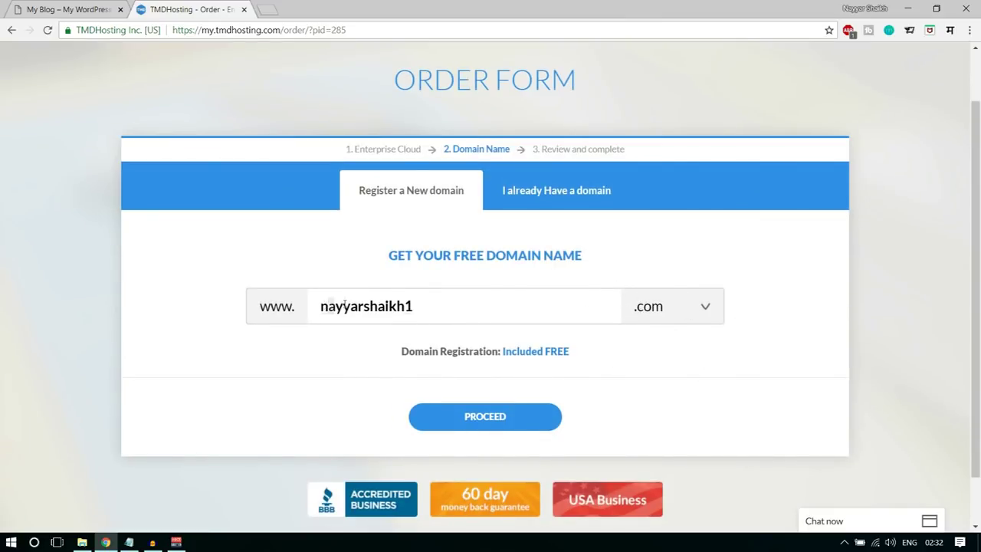
drag(327, 306, 406, 307)
Proceed with the available domain and review the Contact Information section
click(487, 420)
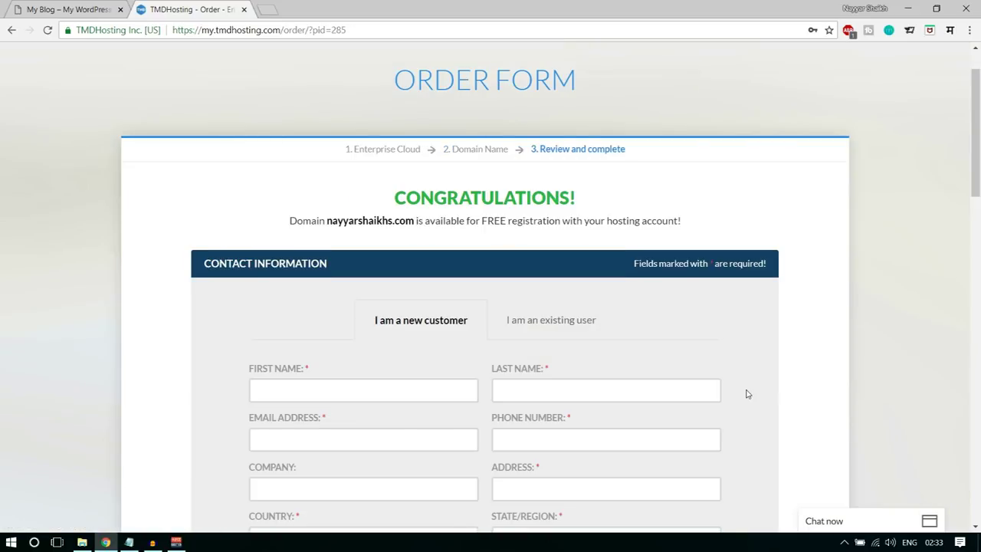
scroll(748, 394, down, 3)
scroll(799, 357, up, 2)
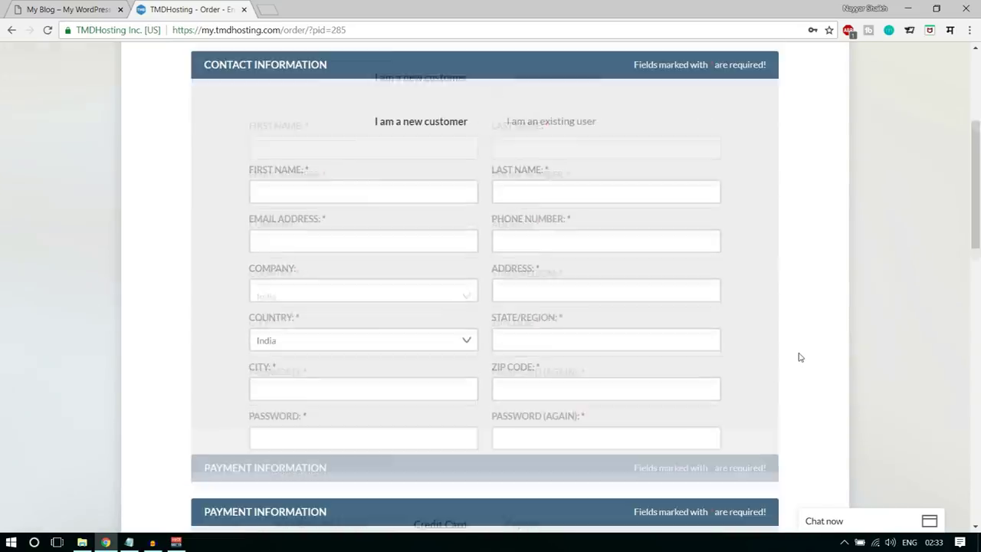
scroll(799, 357, down, 1)
click(401, 198)
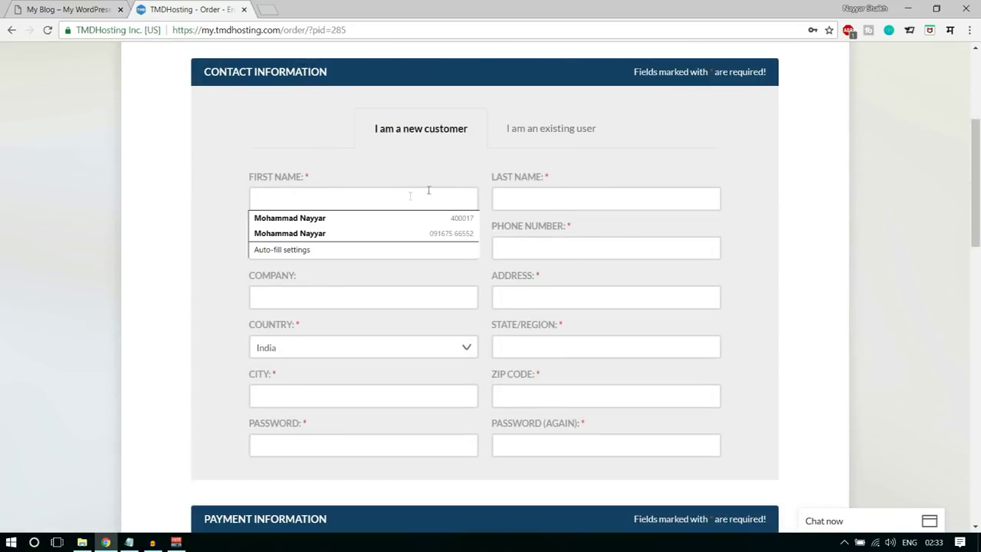
click(773, 153)
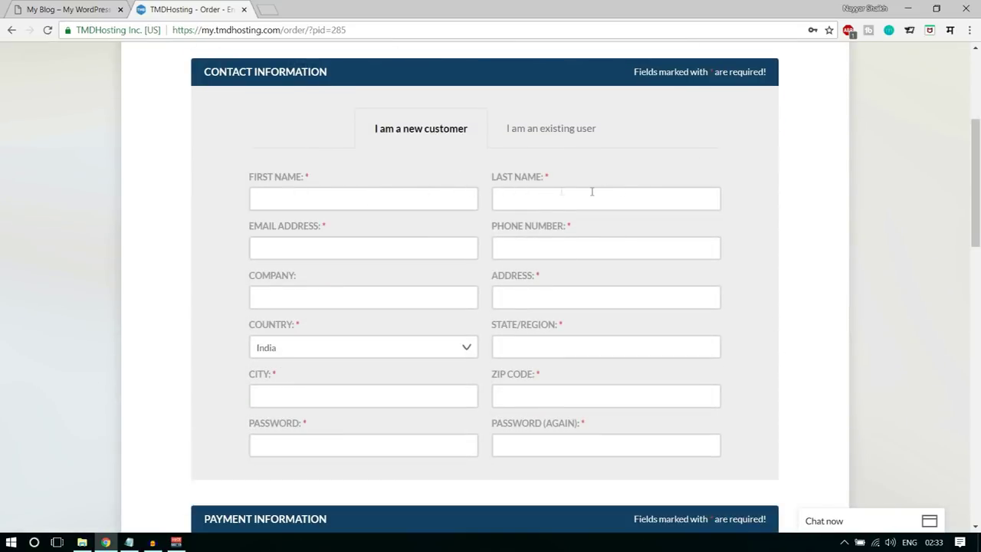
scroll(805, 268, down, 1)
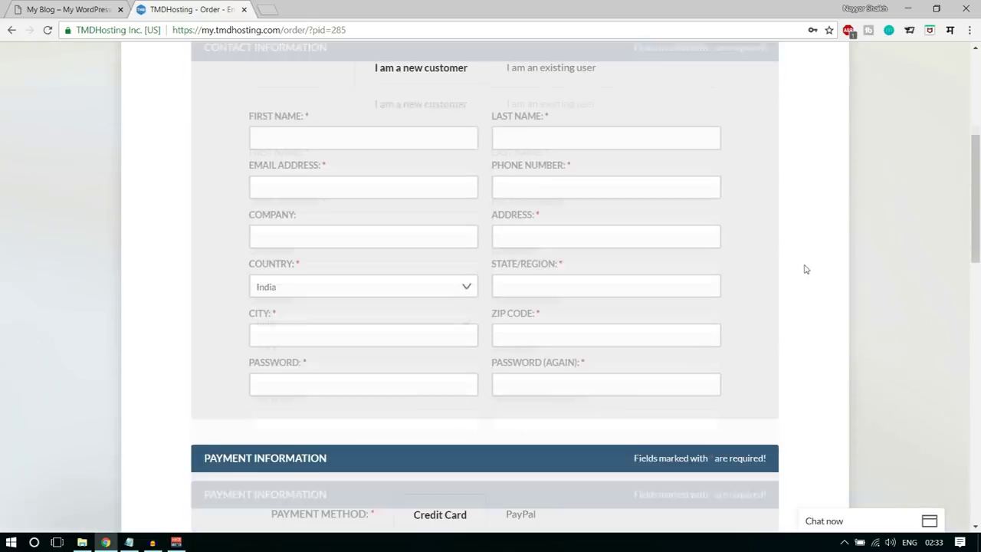
scroll(796, 283, down, 5)
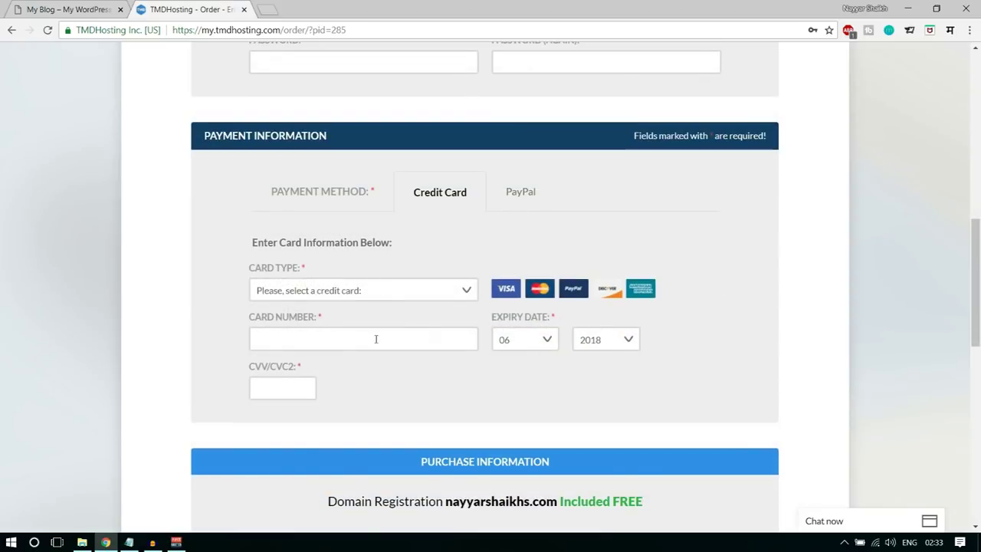
Check the Card Type list and payment options, keeping Credit Card as the method
click(355, 292)
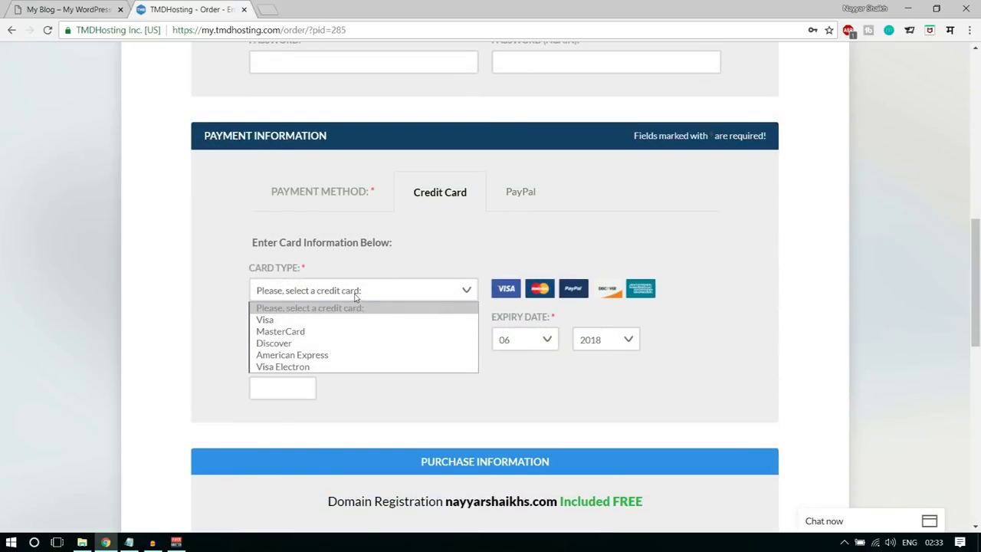
click(449, 239)
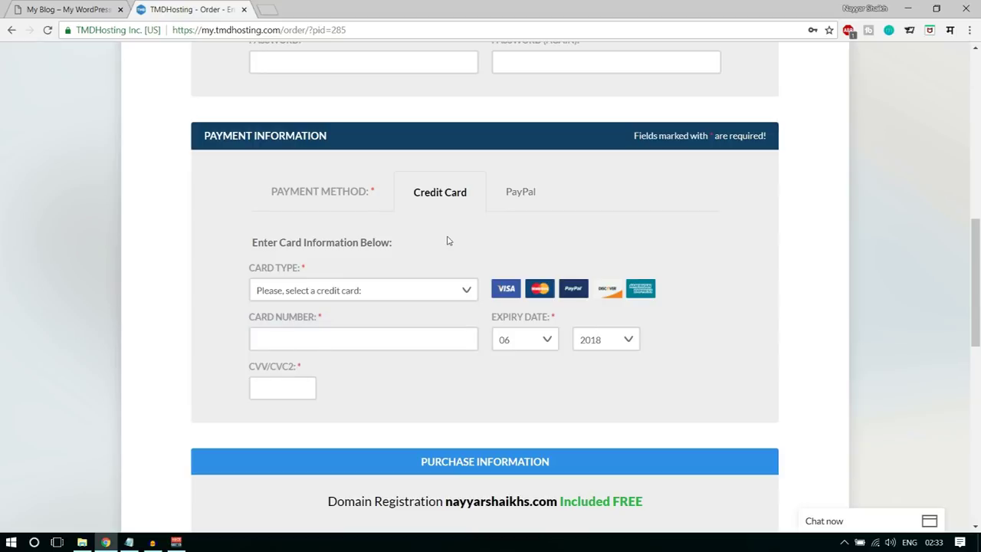
click(517, 187)
click(454, 193)
Keep the Singapore data center and the 12-month billing period, then scroll toward the promo code
scroll(818, 313, down, 4)
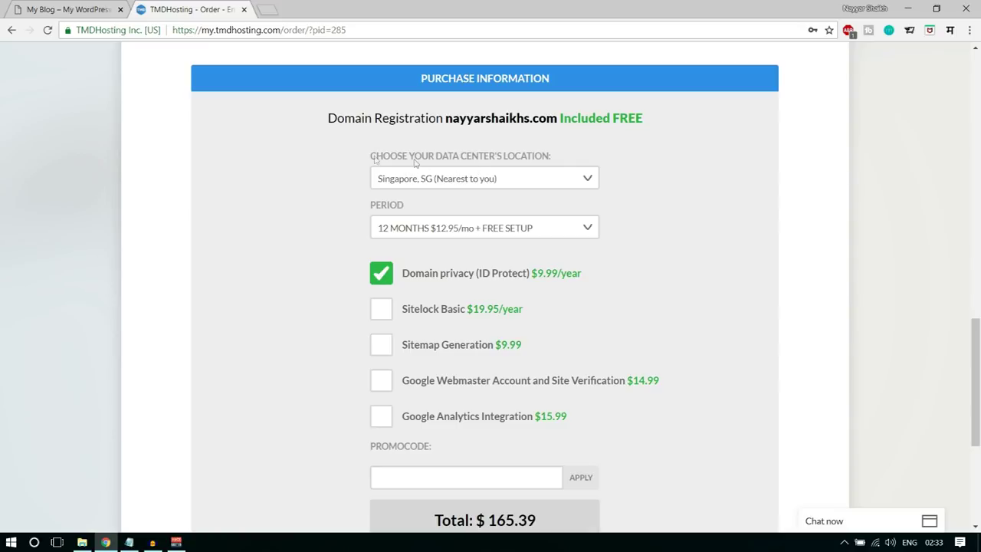
click(532, 183)
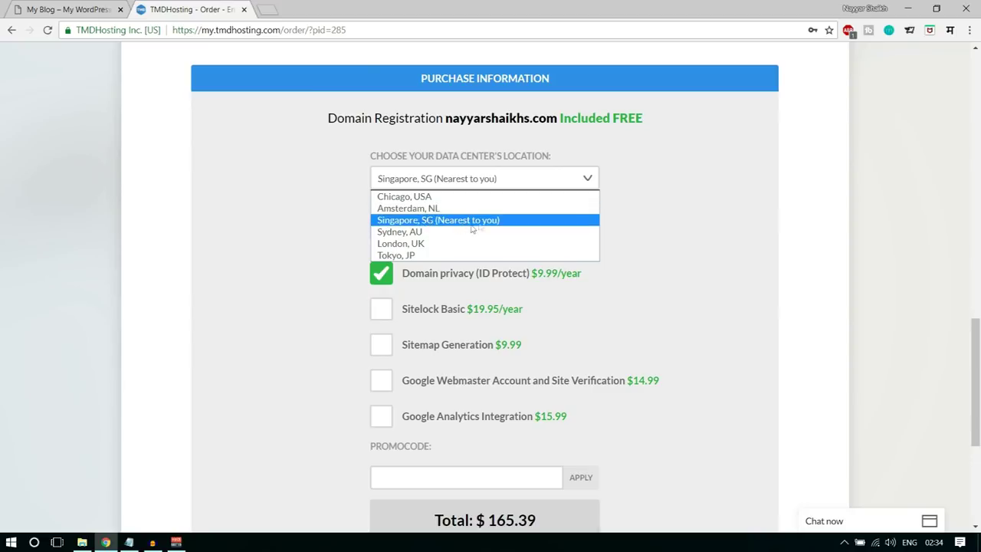
click(452, 225)
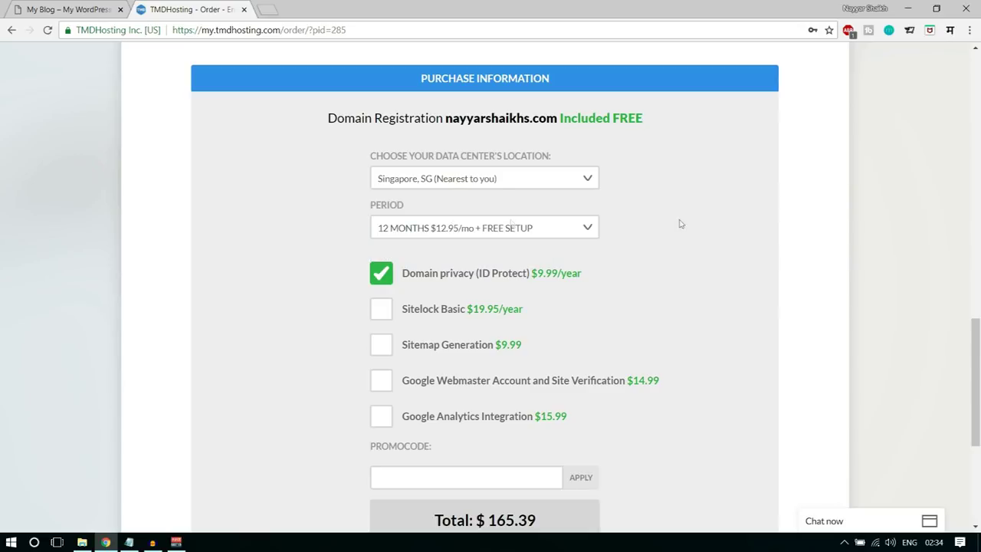
click(444, 230)
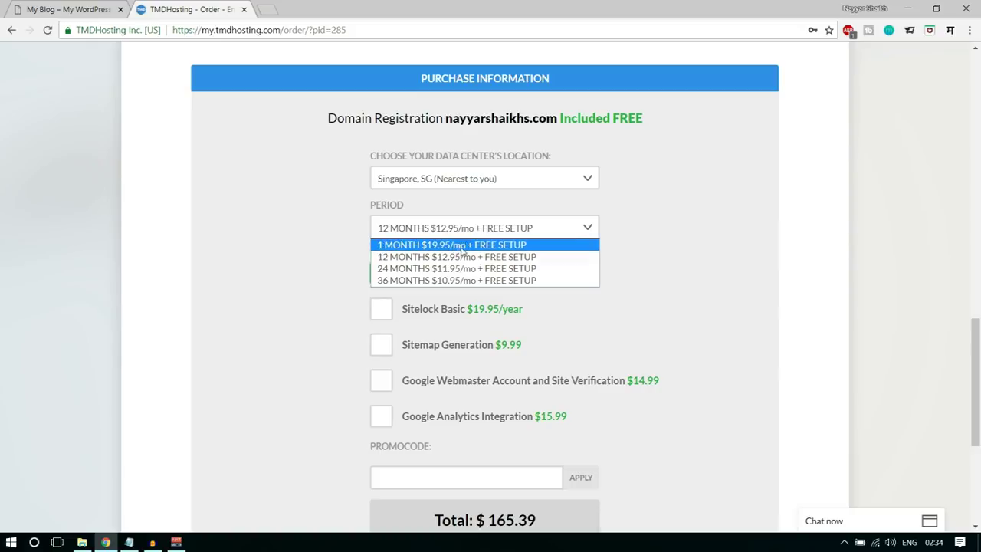
click(426, 257)
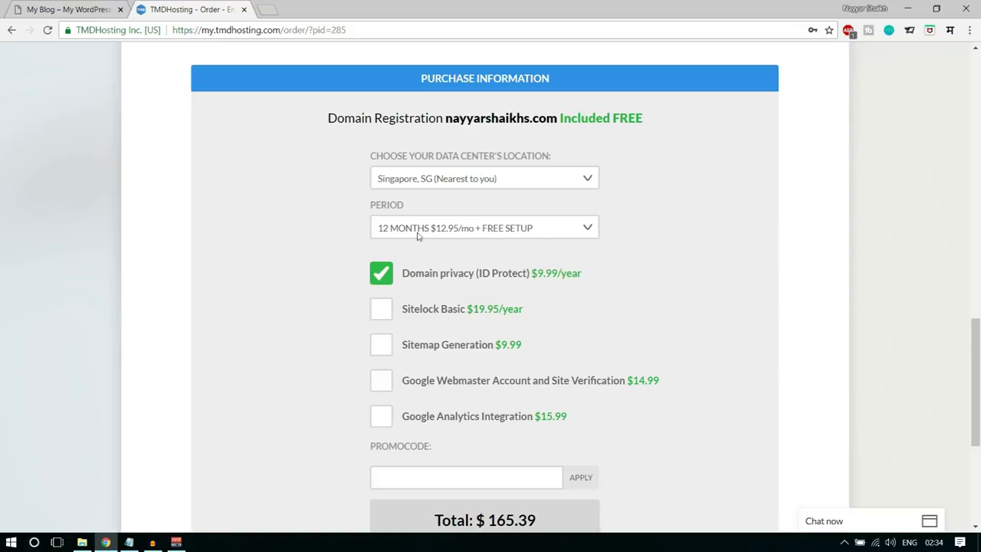
scroll(747, 310, down, 3)
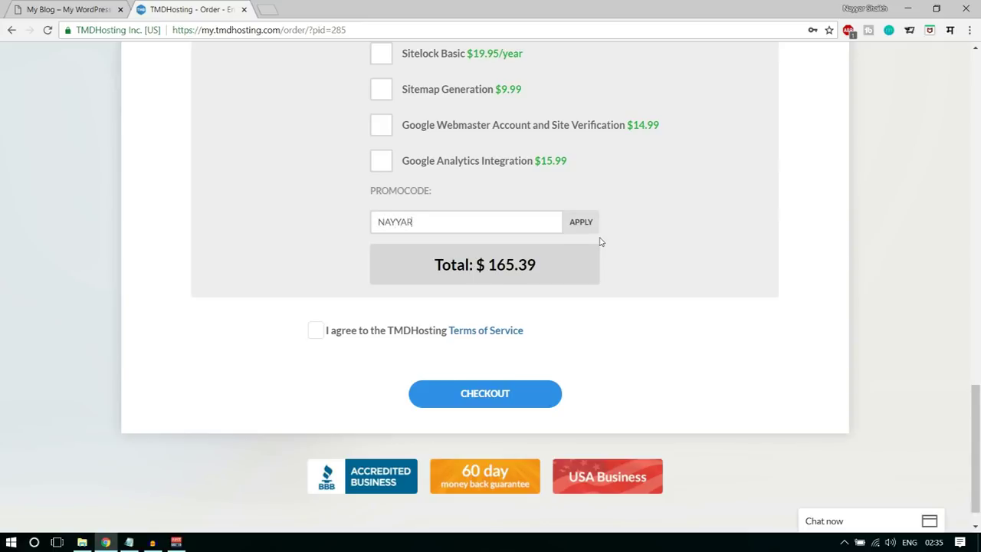
Finish entering the 7% promo code, apply it for a $154.51 total, and accept the Terms of Service
text(7)
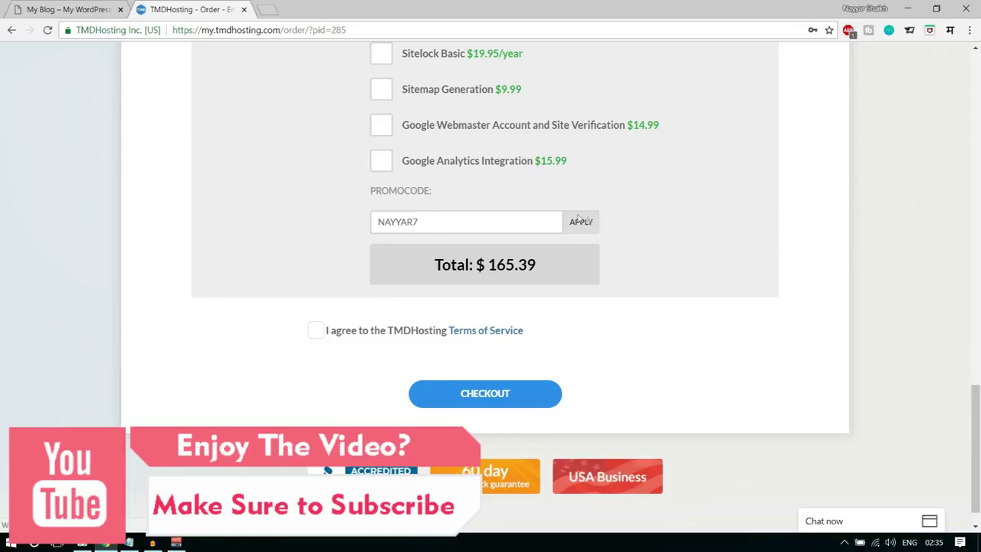
key(Return)
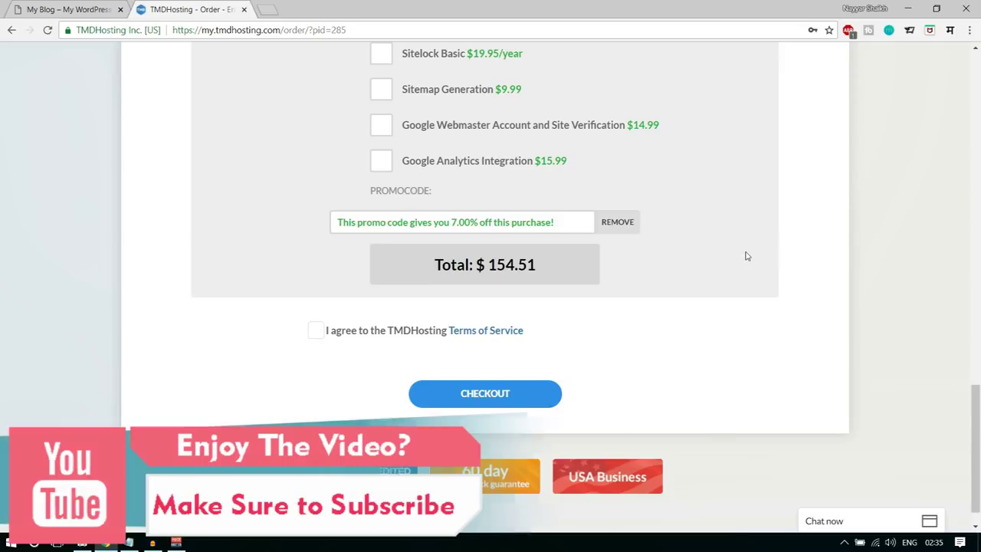
click(316, 331)
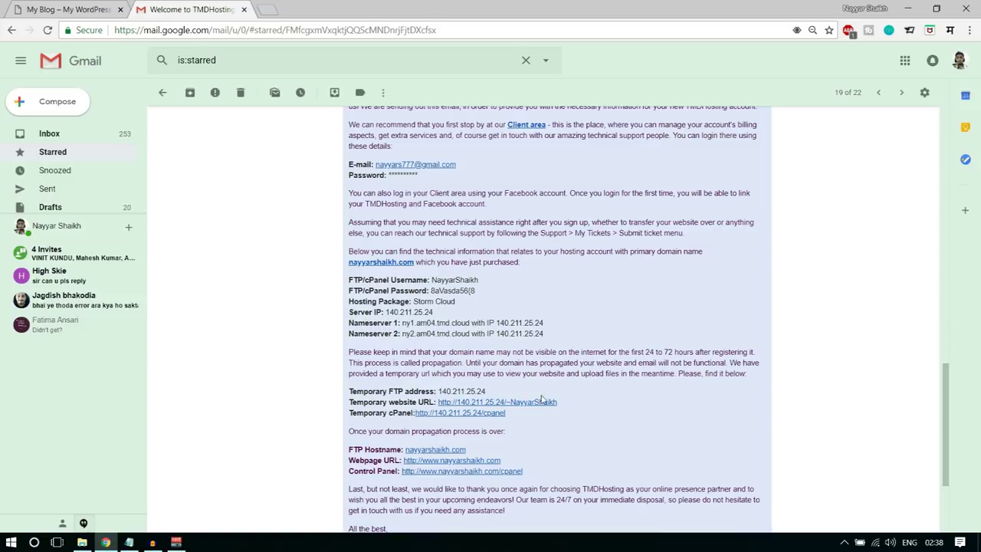
Open the welcome email's Control Panel address in a new tab
right_click(443, 471)
click(491, 369)
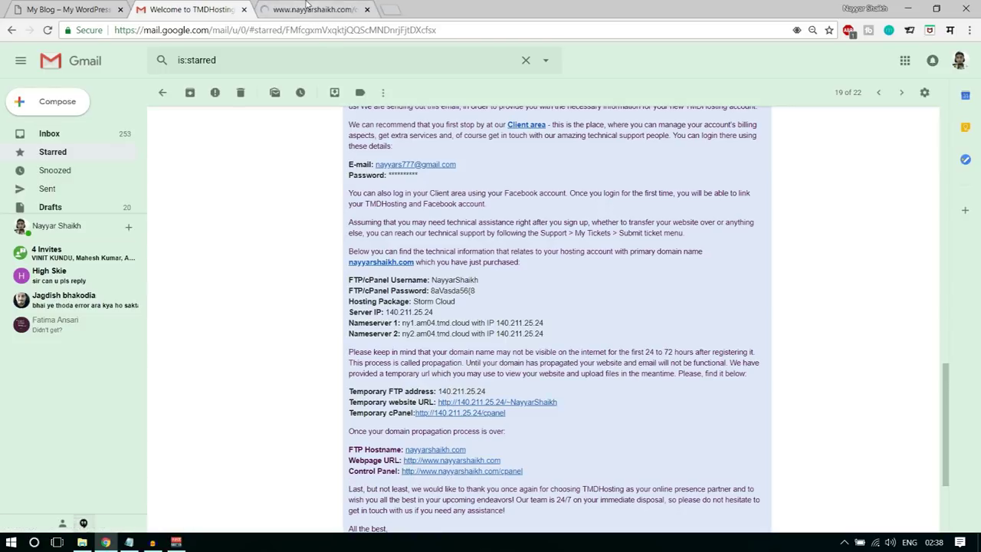
click(307, 10)
click(203, 8)
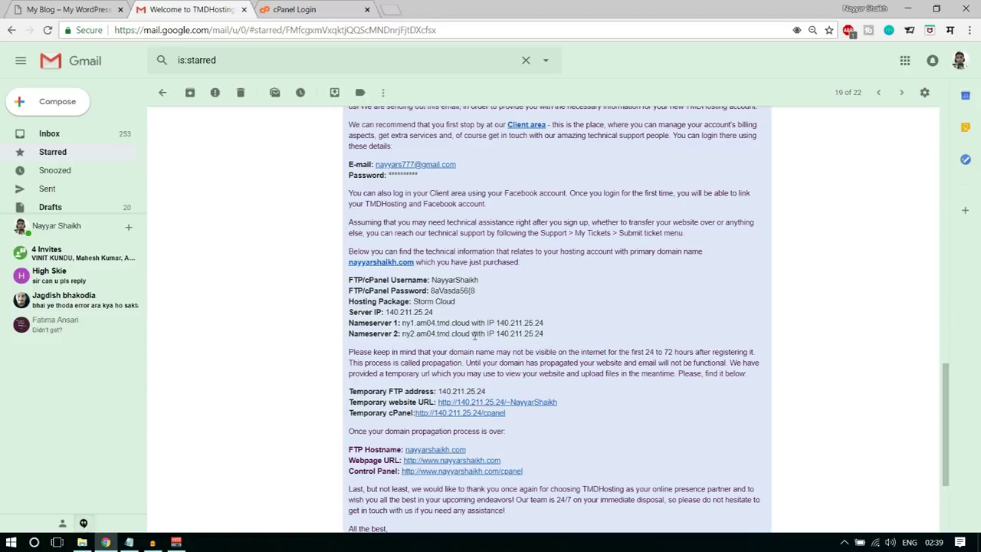
Select the cPanel username in the email and bring up saved logins on the cPanel login page
click(330, 10)
click(187, 6)
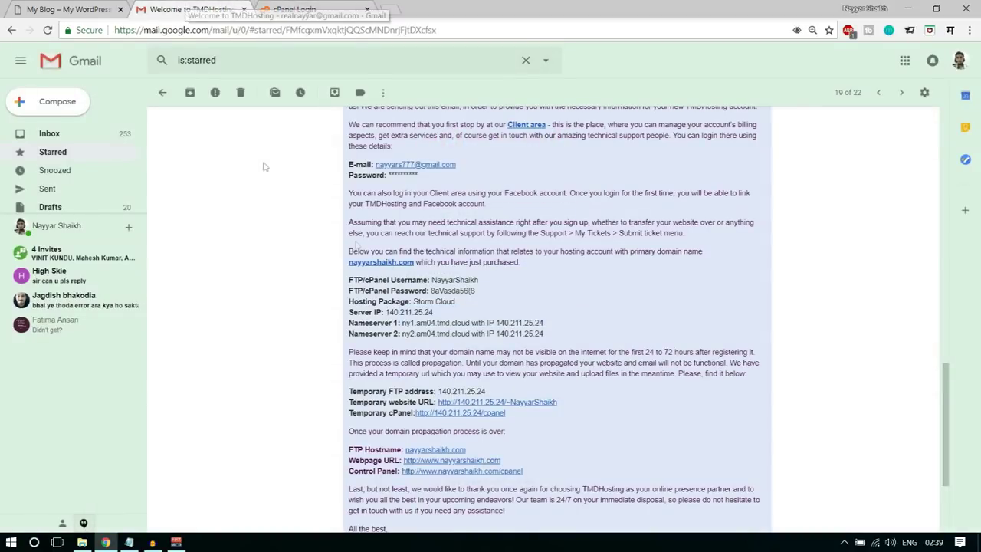
drag(479, 282, 432, 290)
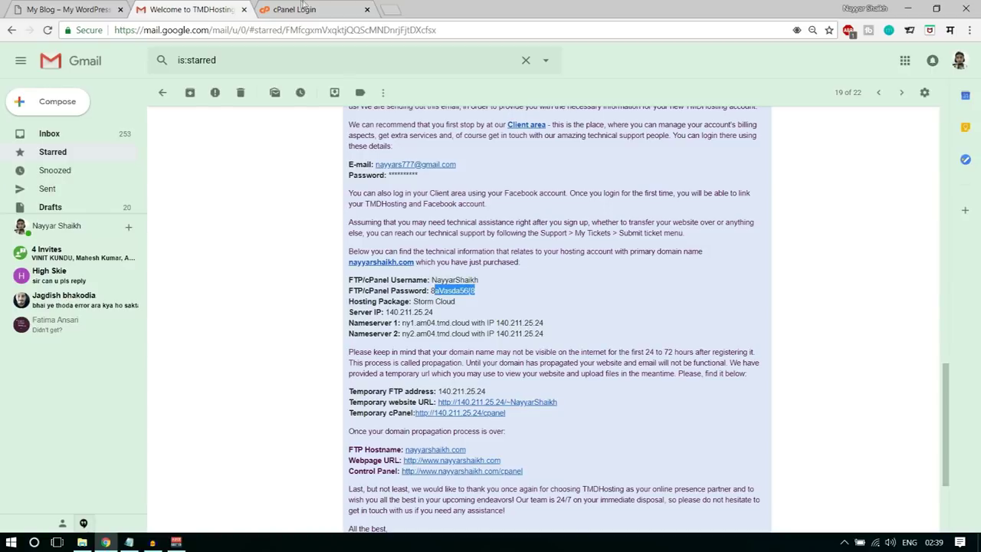
click(299, 9)
double_click(511, 213)
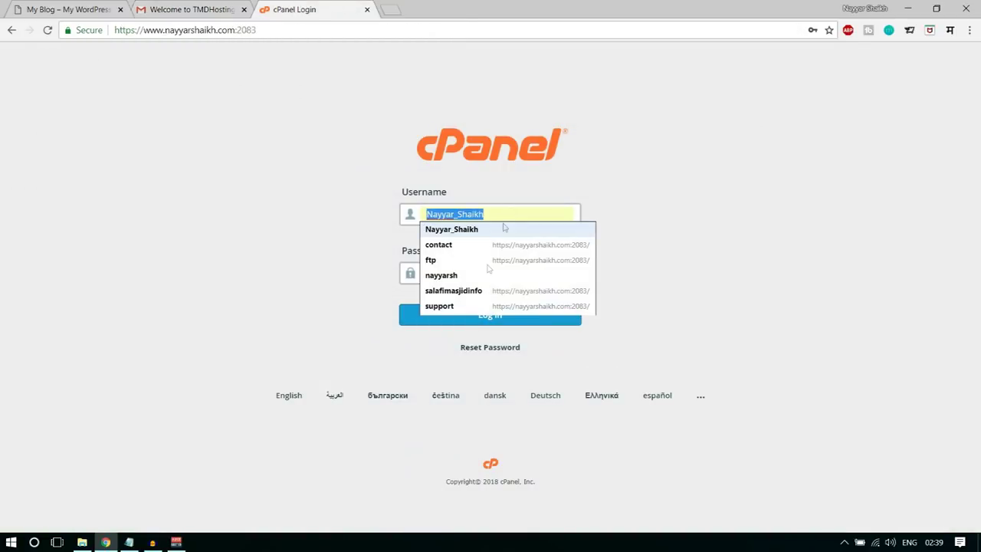
Log in to cPanel with the saved account and open WordPress under Softaculous Apps Installer
click(486, 276)
click(474, 323)
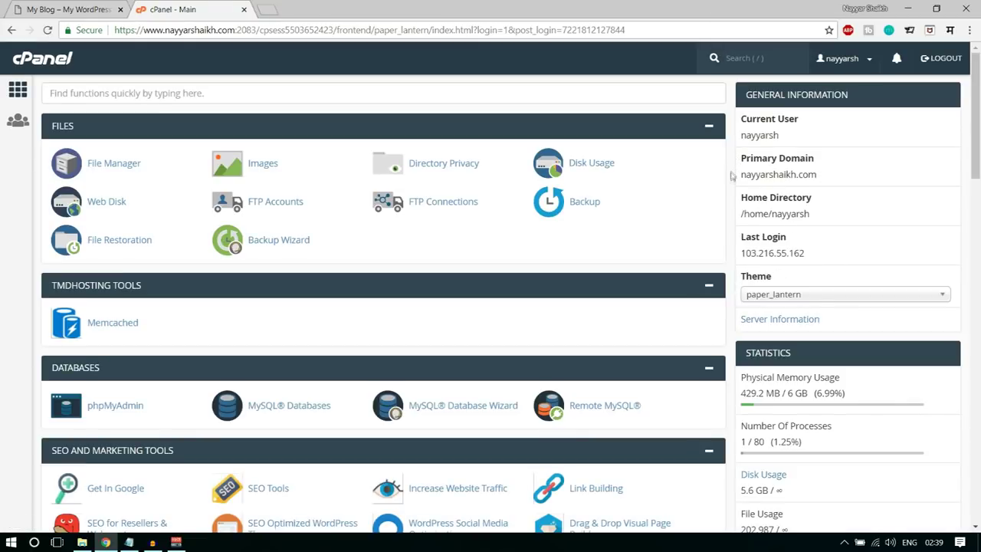
scroll(733, 230, down, 5)
scroll(732, 255, down, 10)
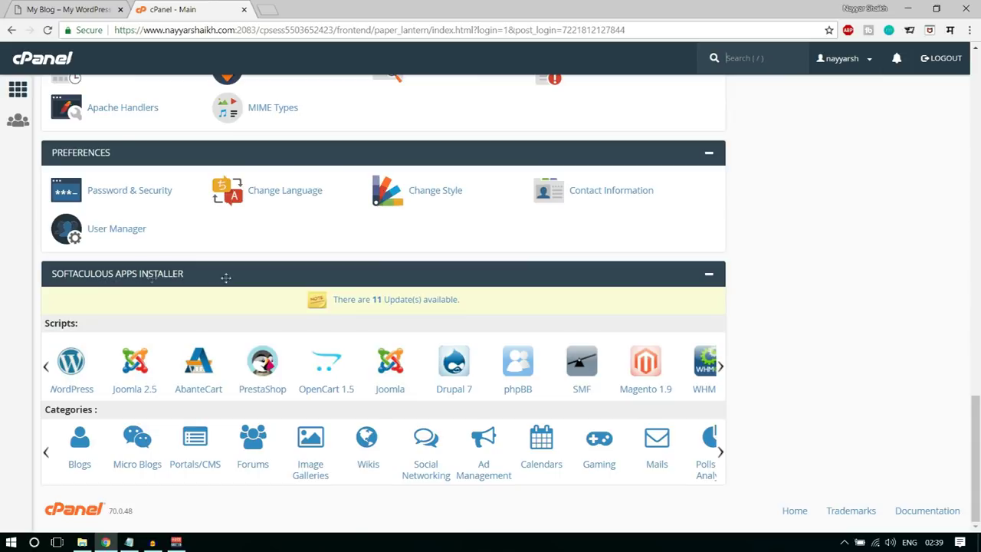
click(82, 367)
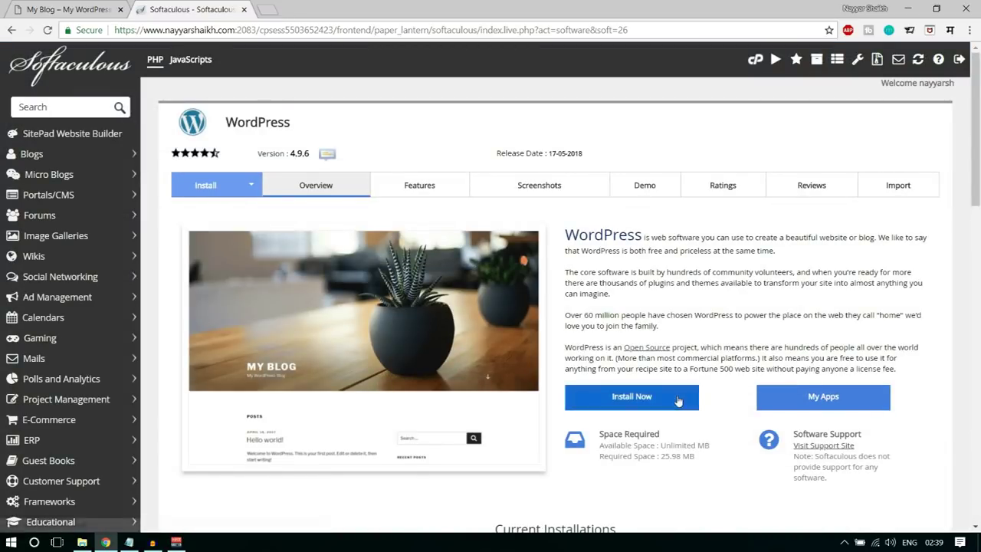
click(634, 401)
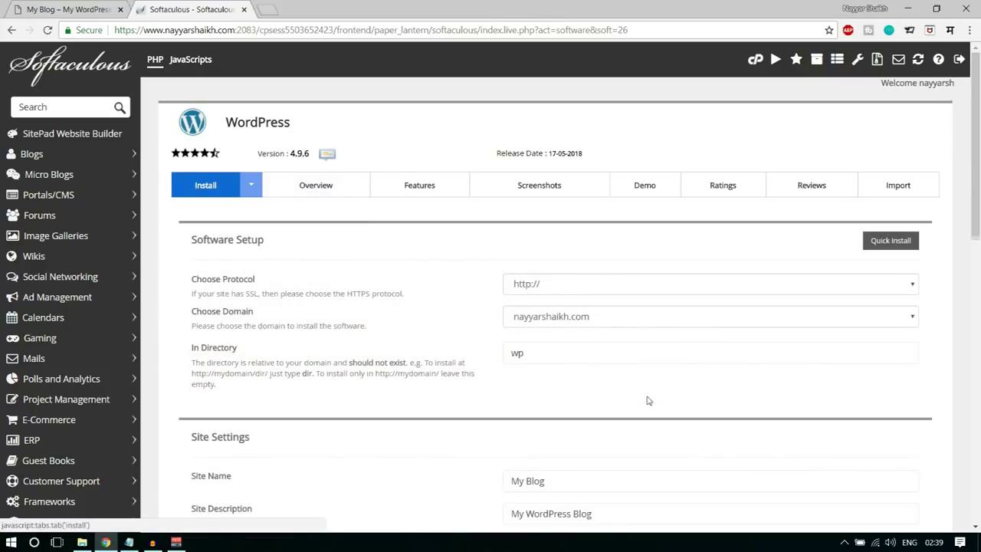
click(622, 317)
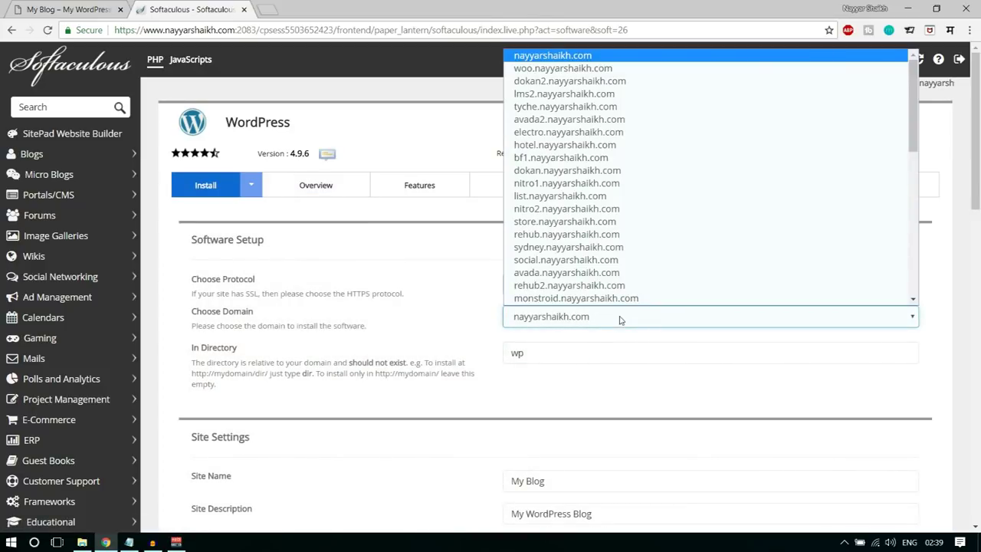
text(adifier2.)
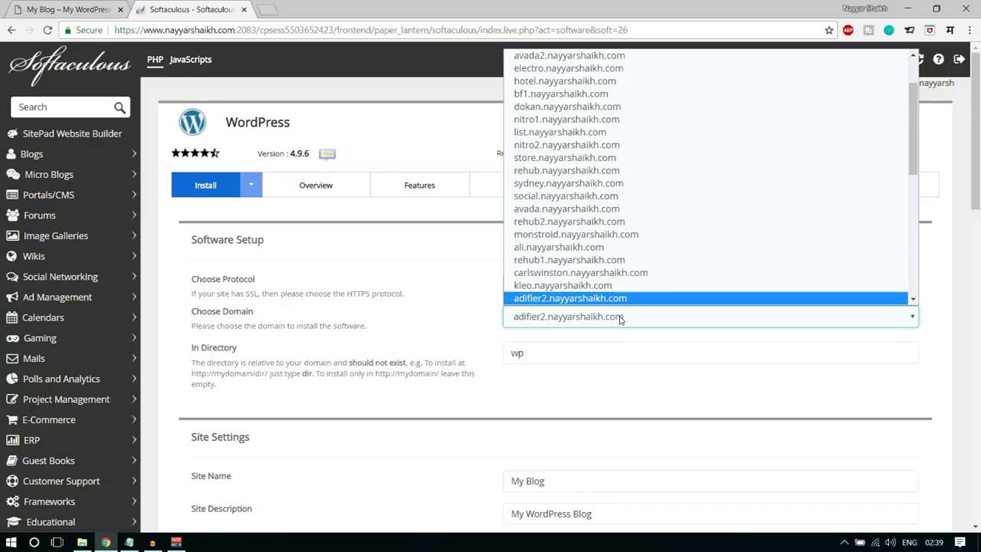
key(Return)
drag(536, 354, 484, 358)
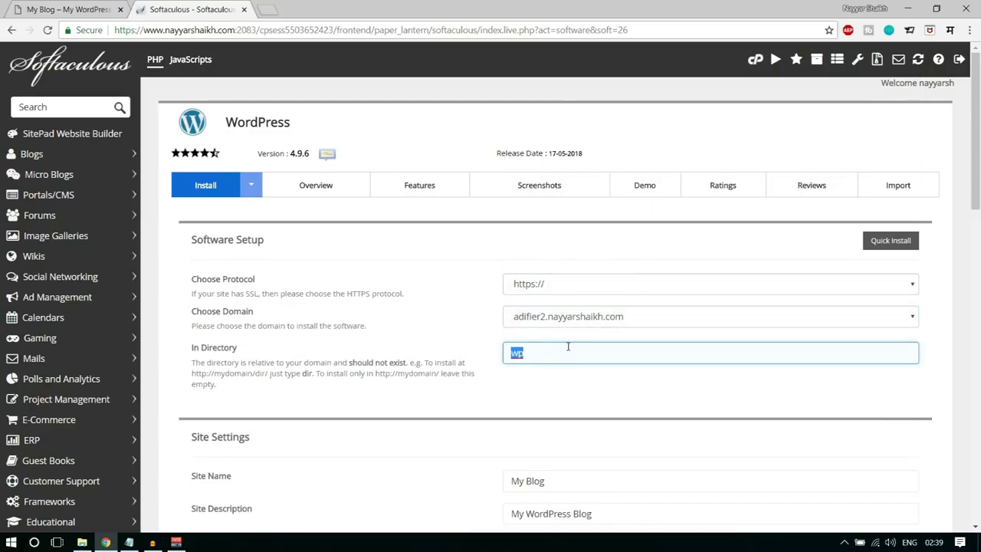
key(BackSpace)
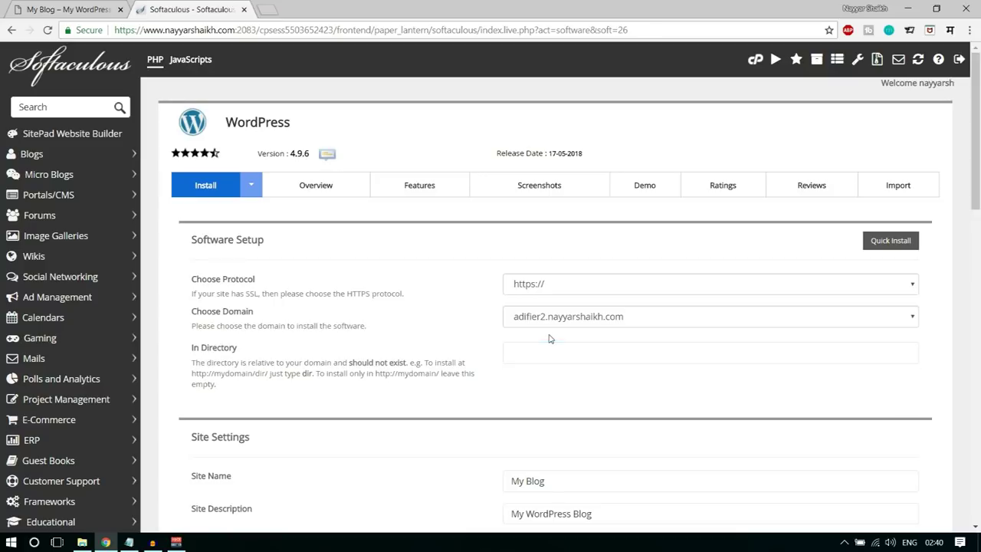
click(544, 285)
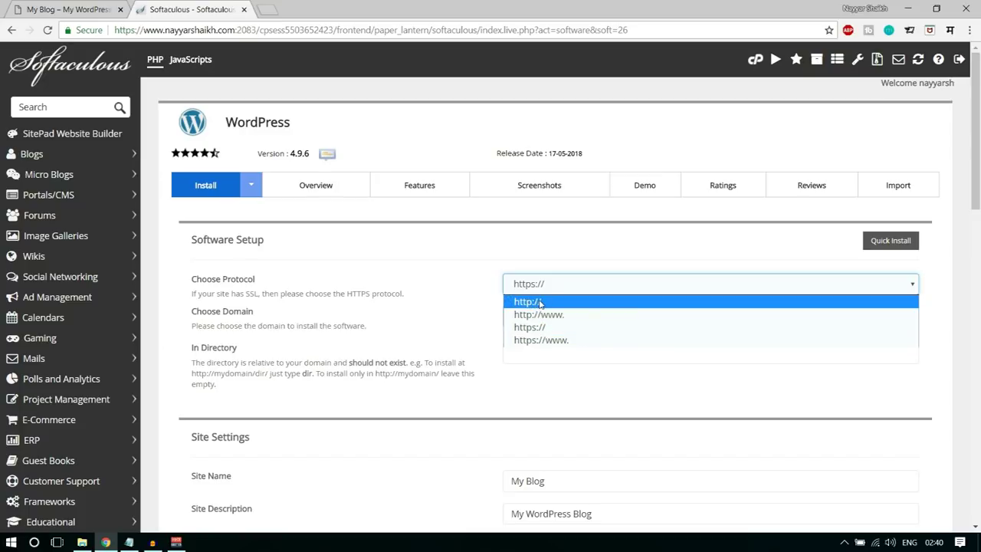
click(555, 340)
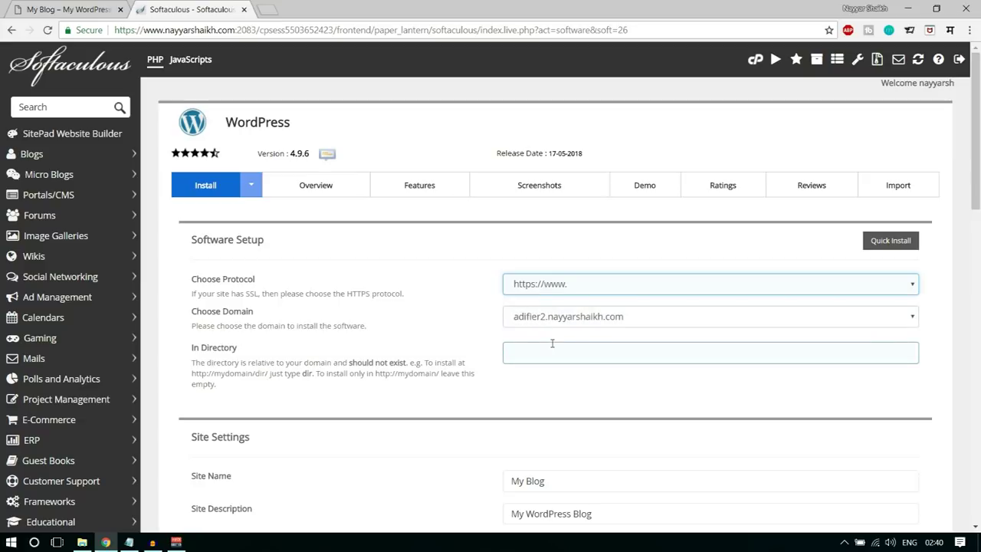
Select the site description text and replace the default admin username with a new one
scroll(598, 383, down, 3)
drag(576, 291, 510, 286)
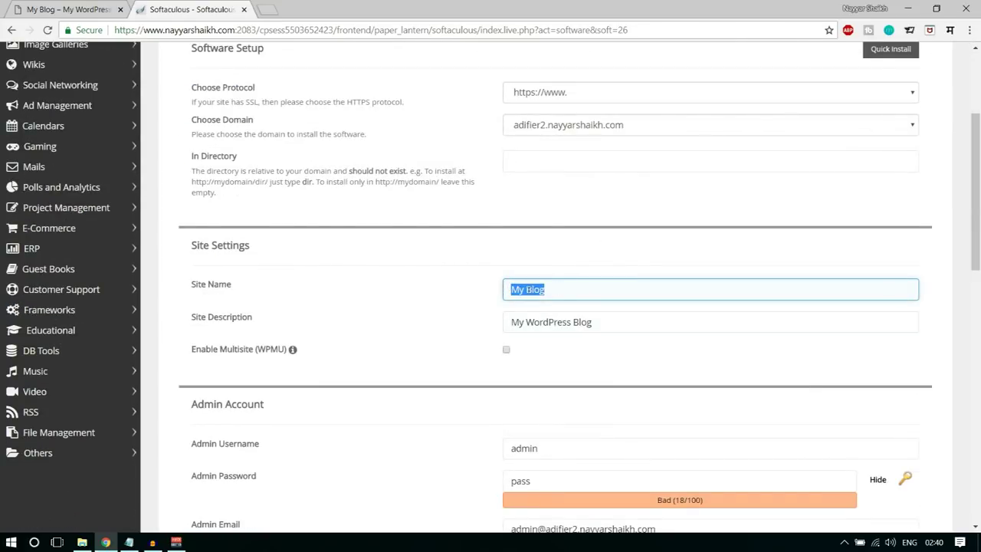
drag(618, 329, 498, 320)
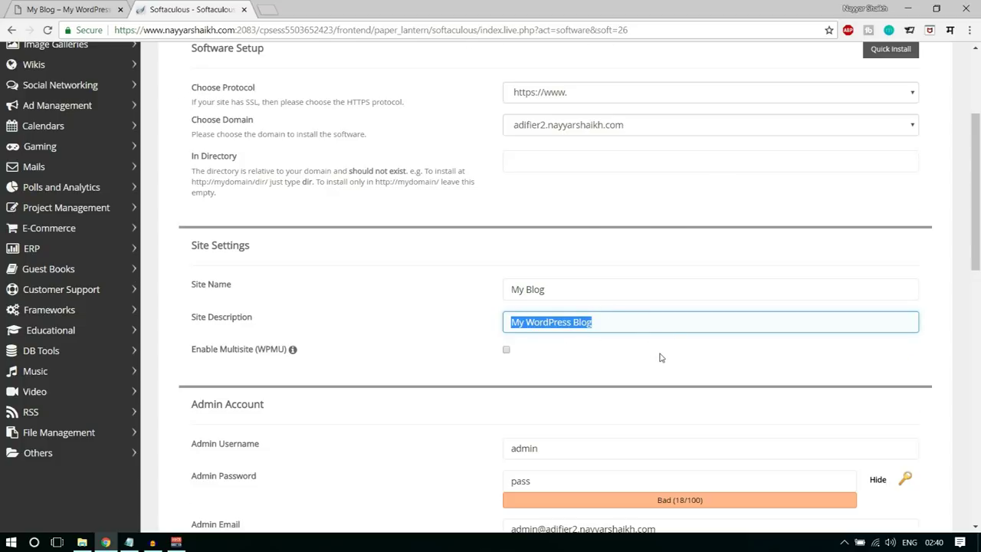
scroll(660, 358, down, 2)
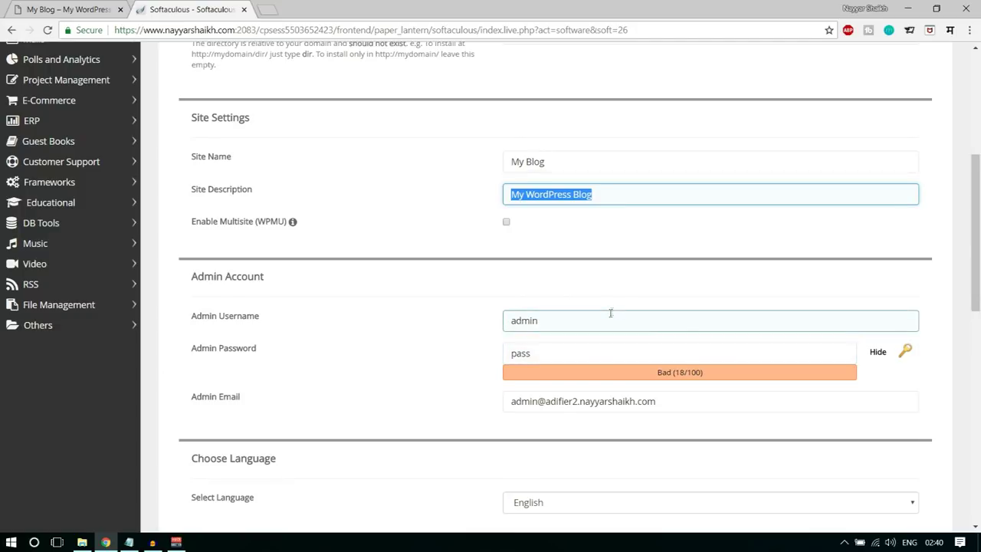
drag(609, 317, 438, 322)
text(n)
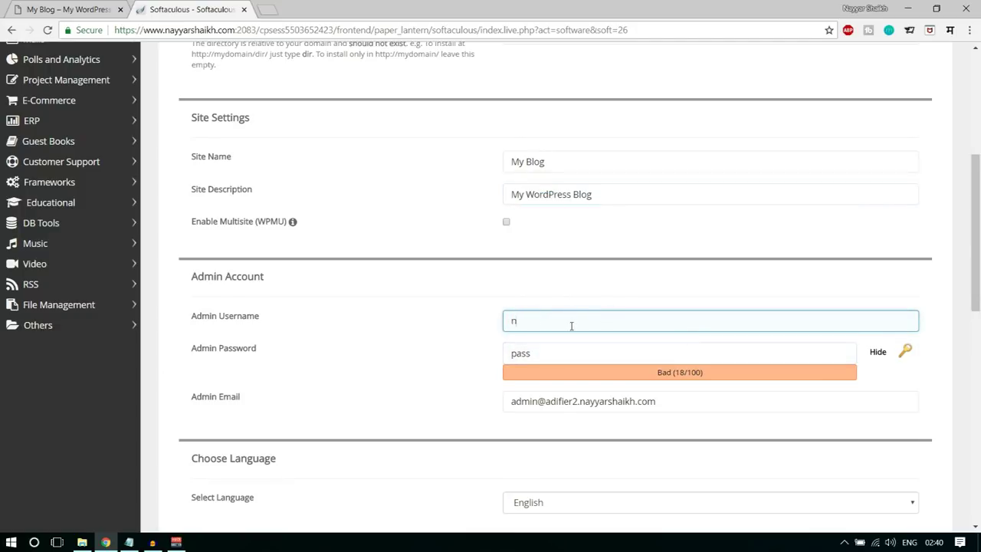
text(ayyar_Shaikh)
key(Tab)
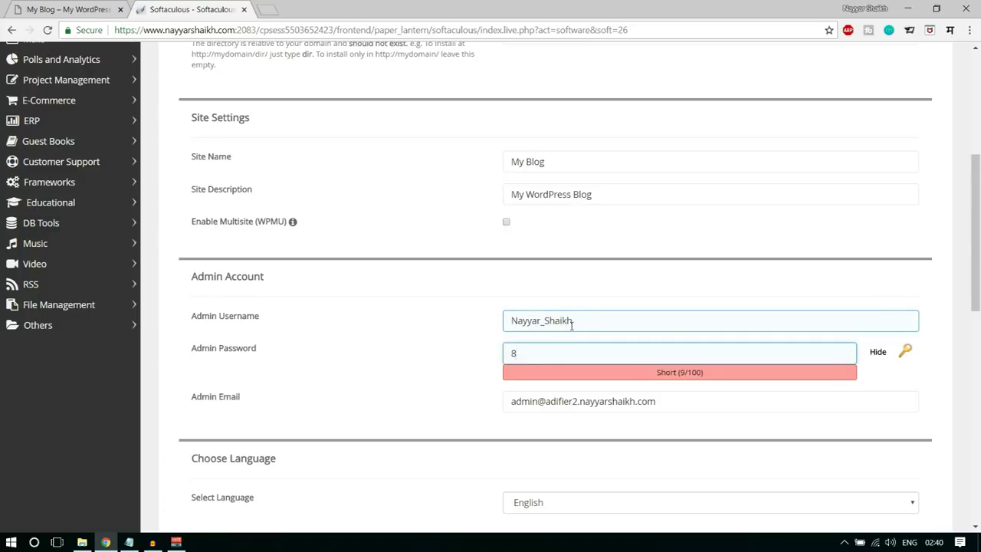
Enter the admin account password
click(877, 351)
click(715, 354)
key(Down)
key(Return)
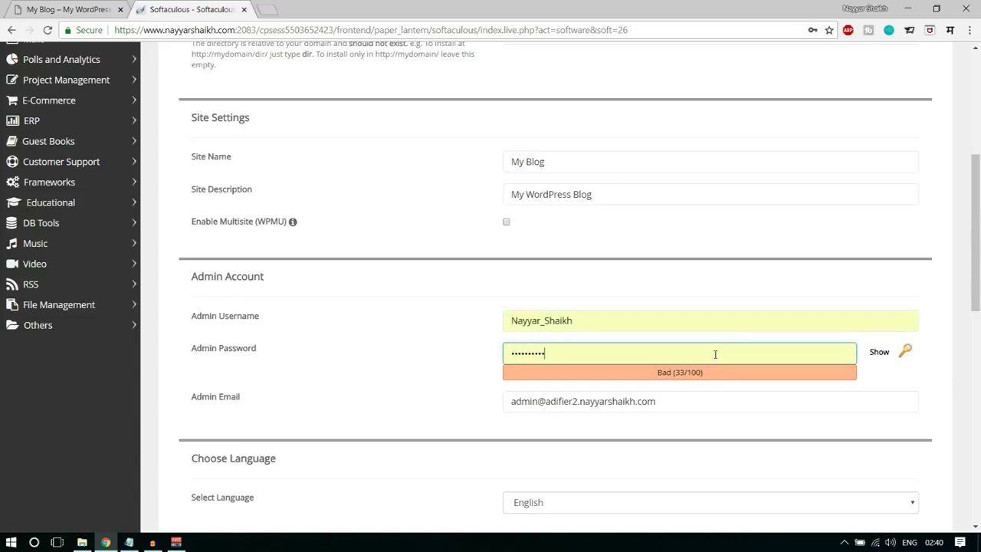
key(ctrl+a)
text(*****)
Set the suggested admin e-mail, run the installation, and open the new site's Administrative URL
click(698, 406)
scroll(720, 422, down, 2)
key(ctrl+a)
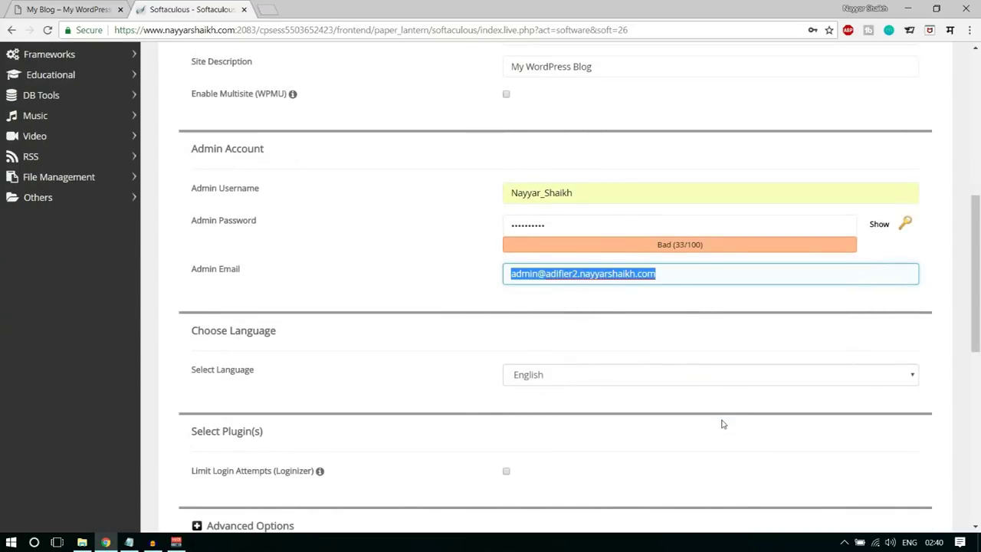
text(re)
key(Down)
key(Return)
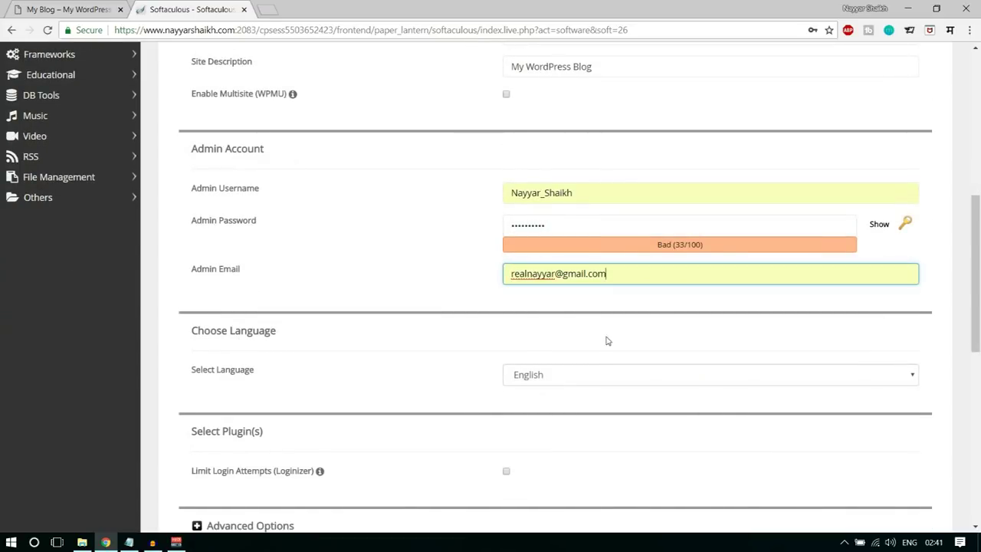
scroll(648, 365, down, 7)
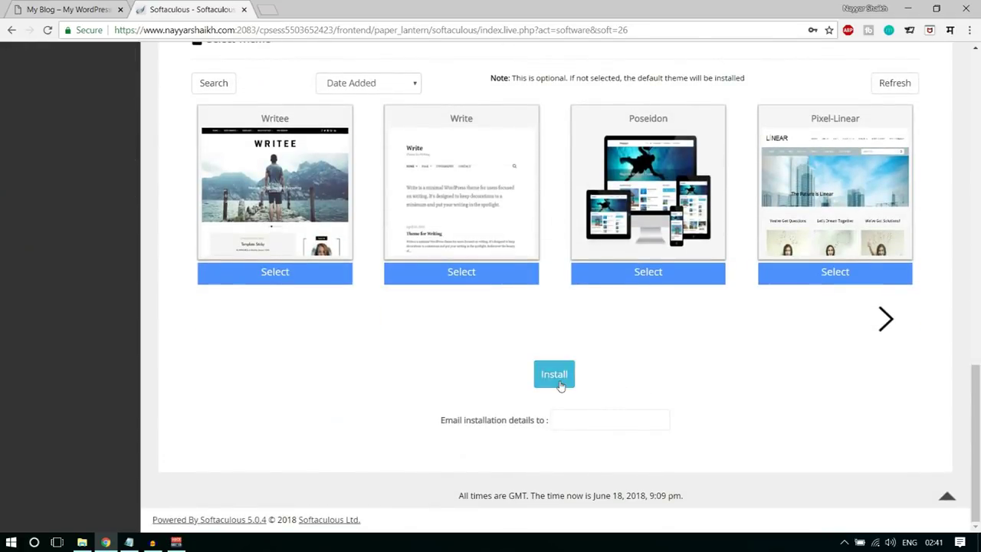
click(560, 385)
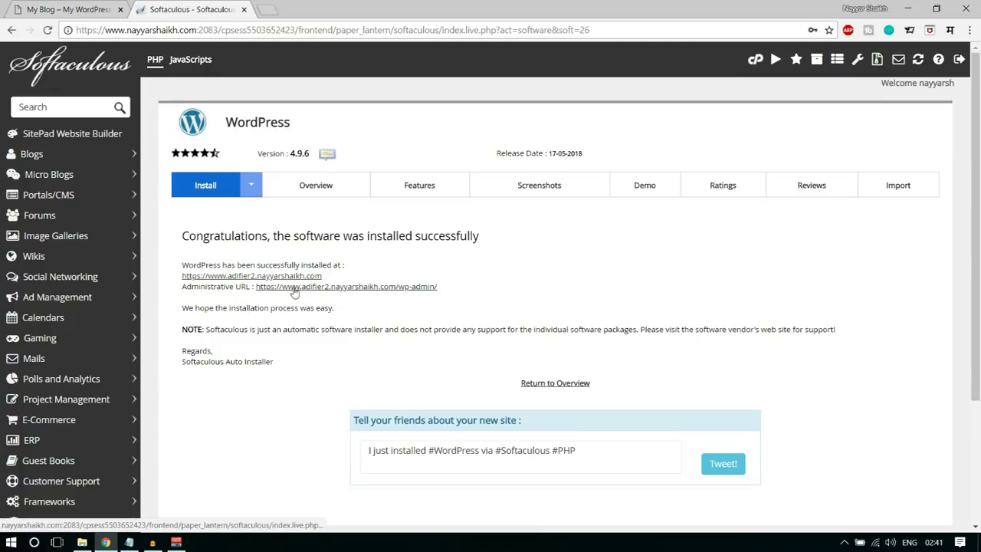
click(376, 288)
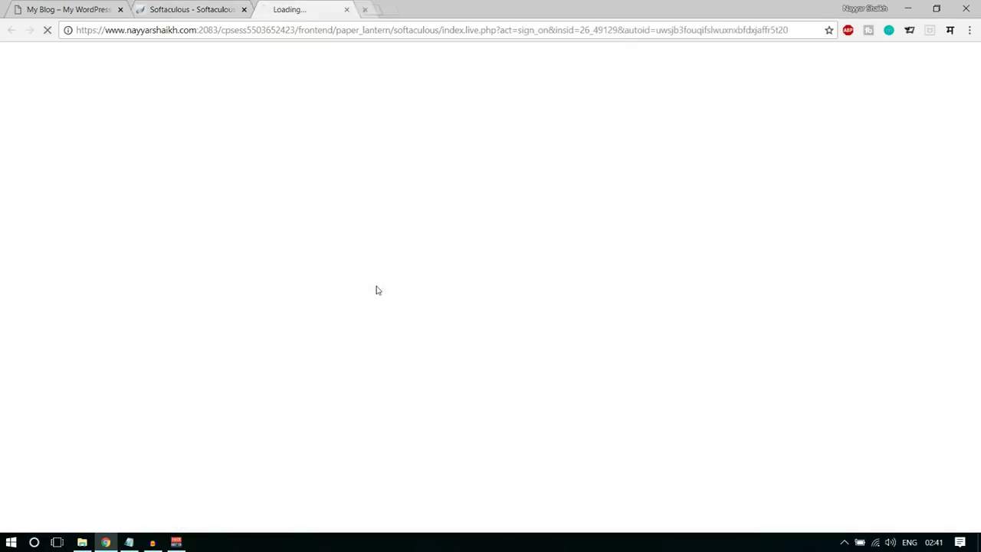
click(243, 10)
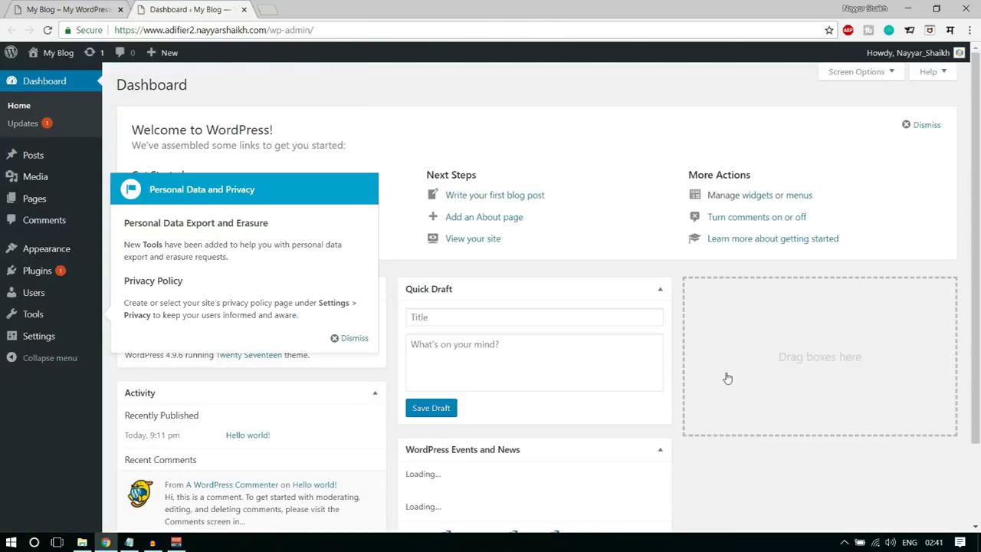
Dismiss the privacy notice and highlight the site domain and wp-admin in the address bar
click(354, 338)
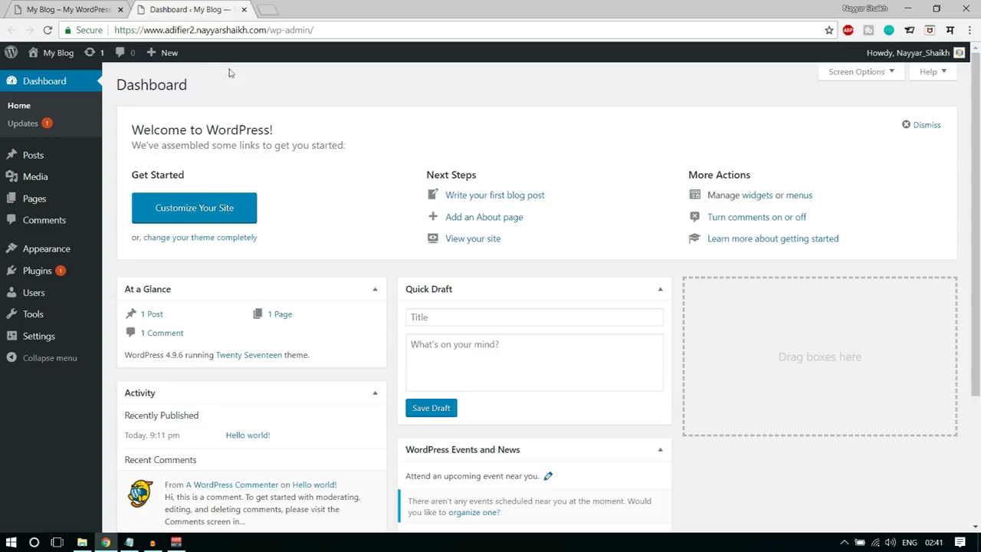
drag(115, 29, 269, 29)
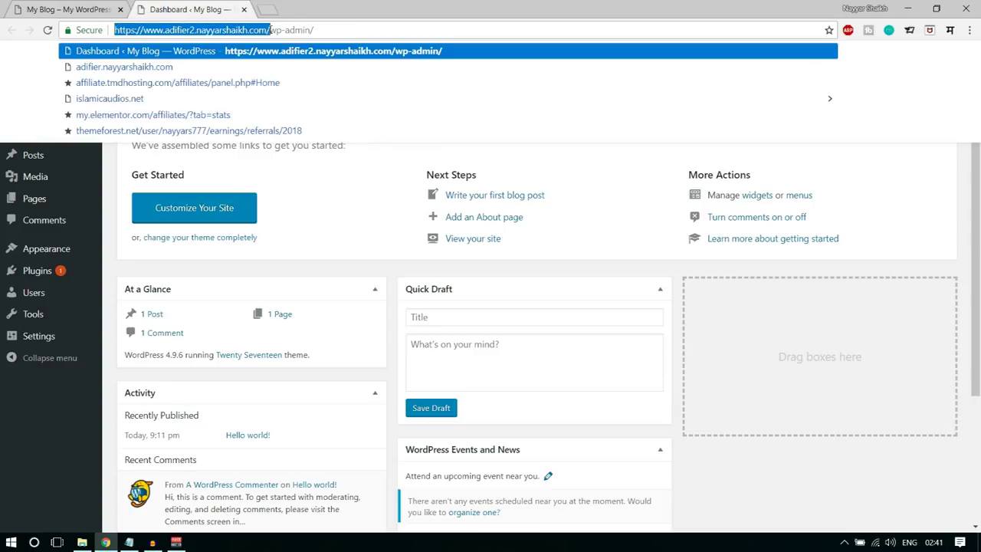
click(291, 29)
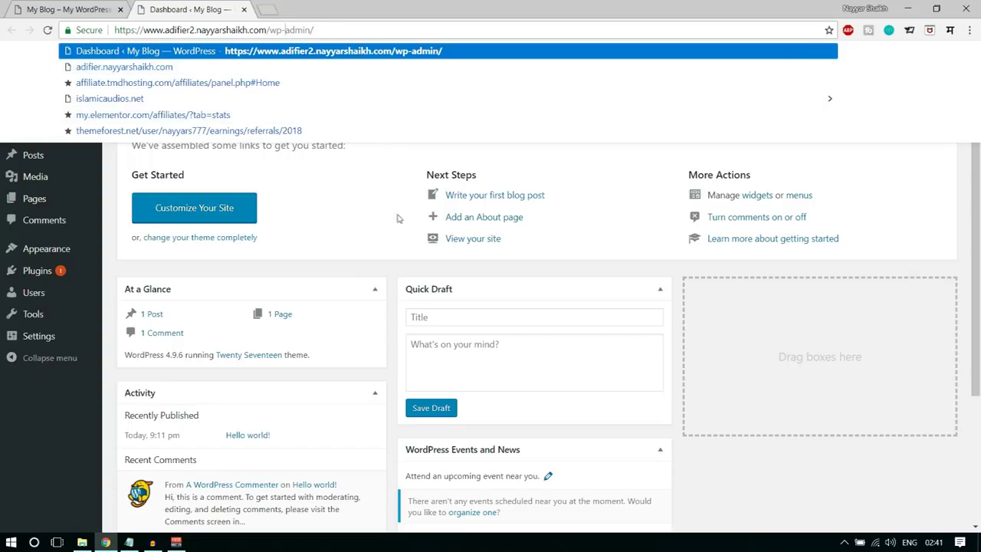
click(400, 220)
drag(325, 32, 270, 31)
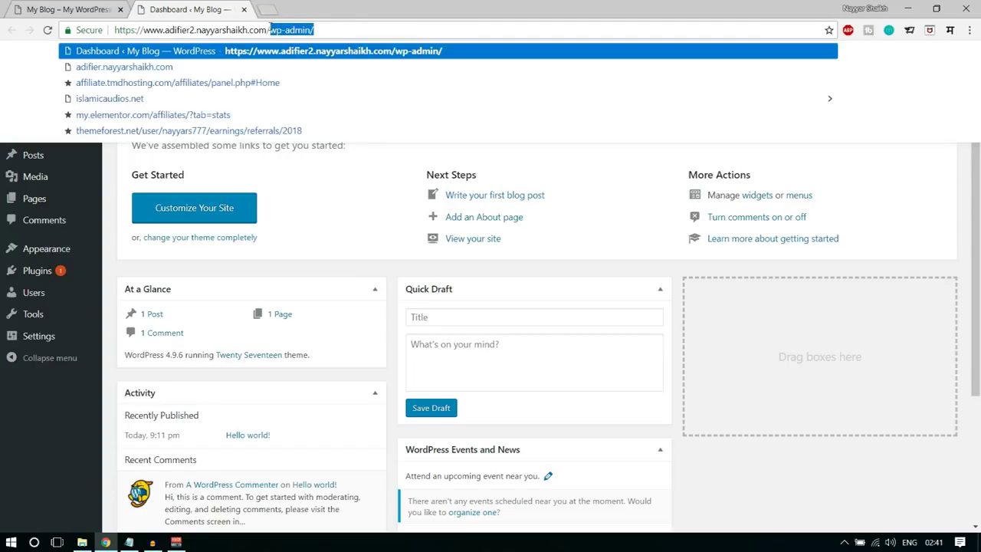
click(377, 221)
Bring up the link options for Visit Site under My Blog in the admin bar
scroll(713, 367, down, 3)
scroll(729, 387, up, 3)
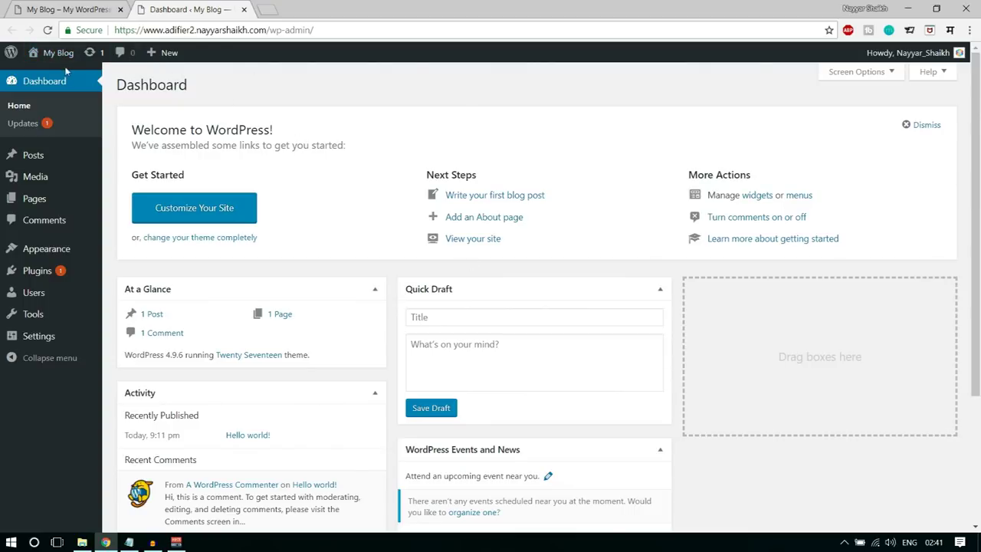
mouse_move(56, 65)
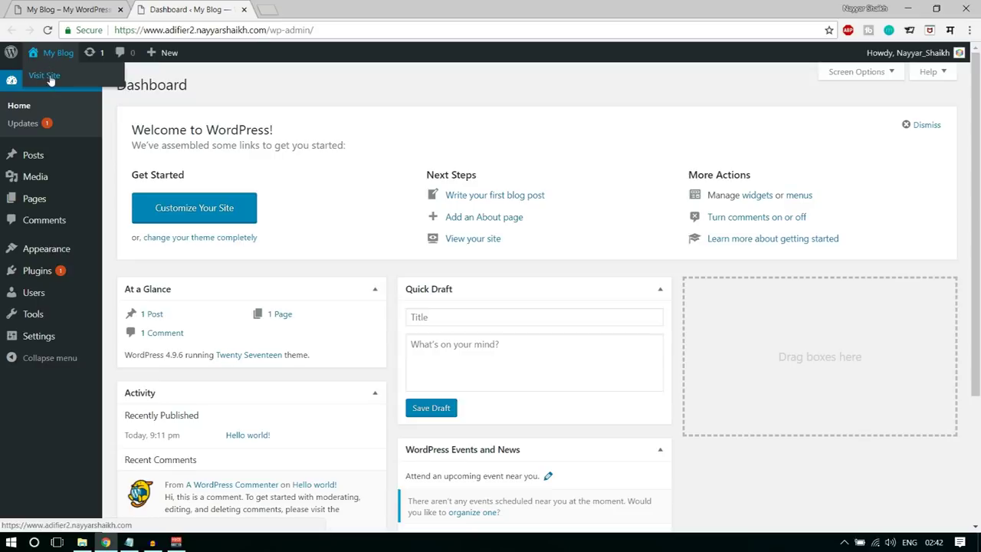
right_click(46, 80)
Open the live My Blog front page in a new tab and scroll through it
click(56, 85)
click(314, 10)
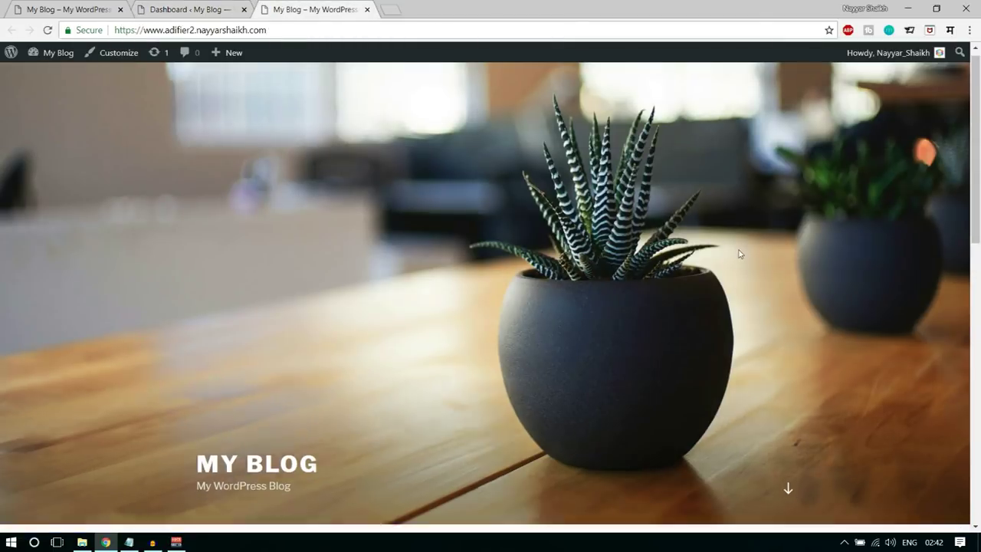
scroll(739, 254, down, 5)
scroll(751, 327, up, 5)
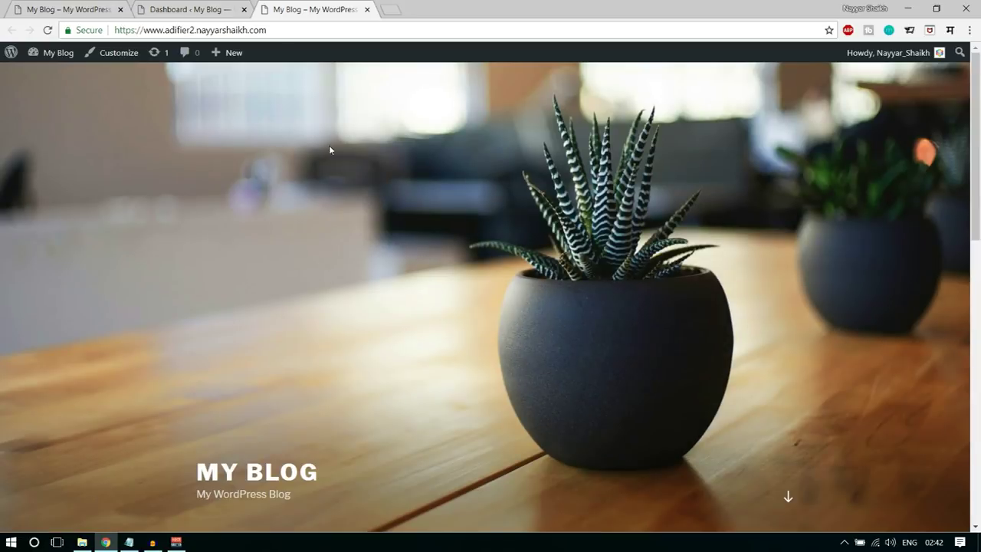
Compare the blog against the finished Adifier demo site by switching between their tabs
click(69, 9)
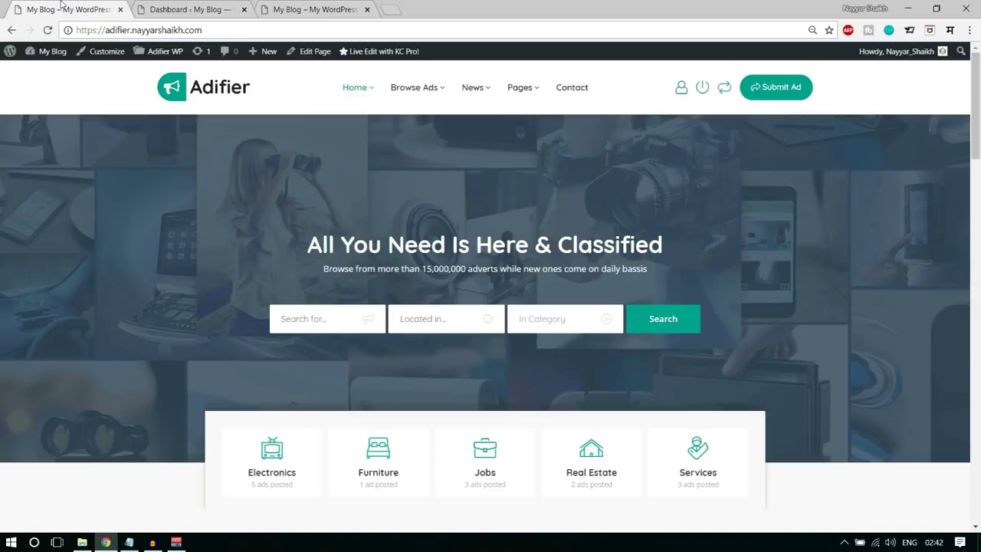
scroll(521, 427, down, 5)
scroll(522, 432, down, 5)
scroll(502, 460, up, 9)
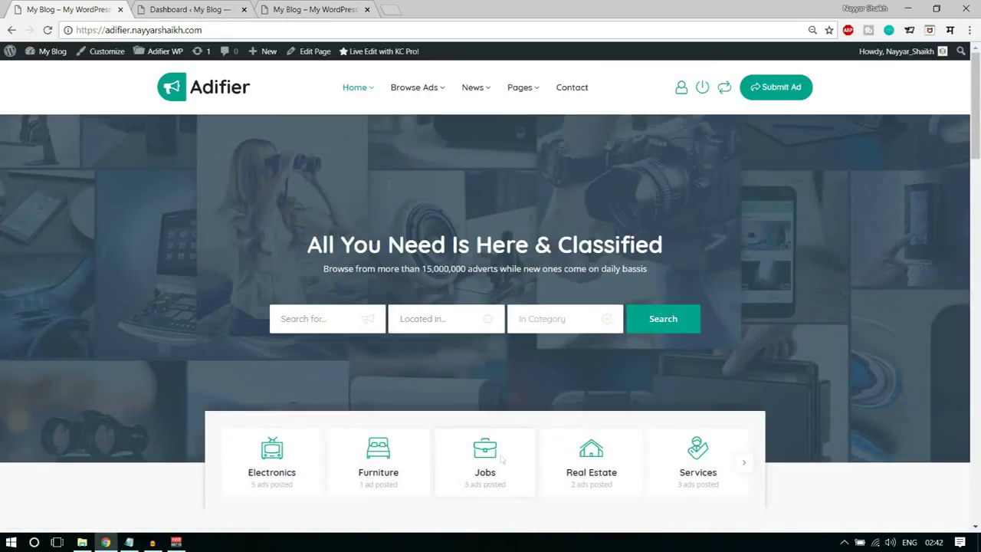
click(301, 7)
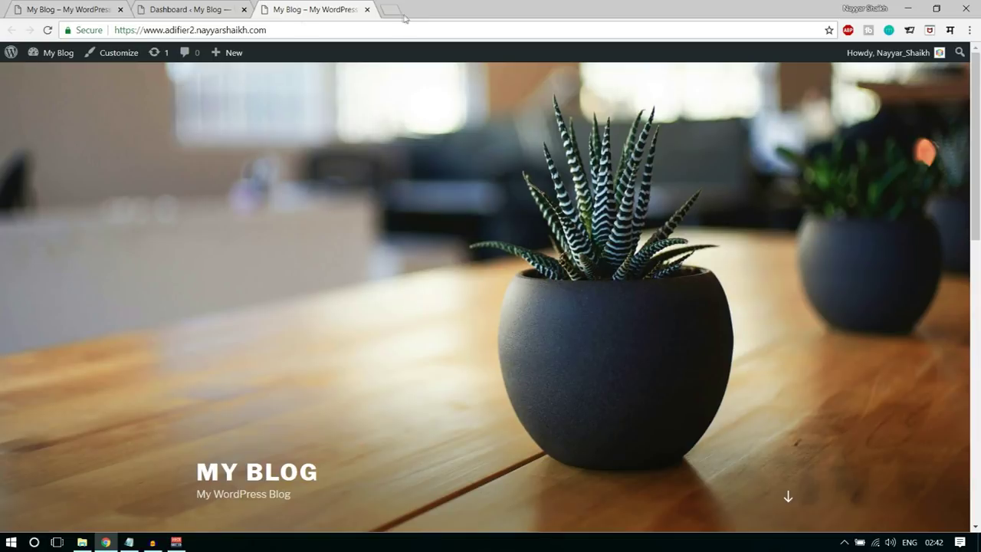
click(69, 9)
scroll(919, 310, down, 5)
scroll(923, 315, up, 5)
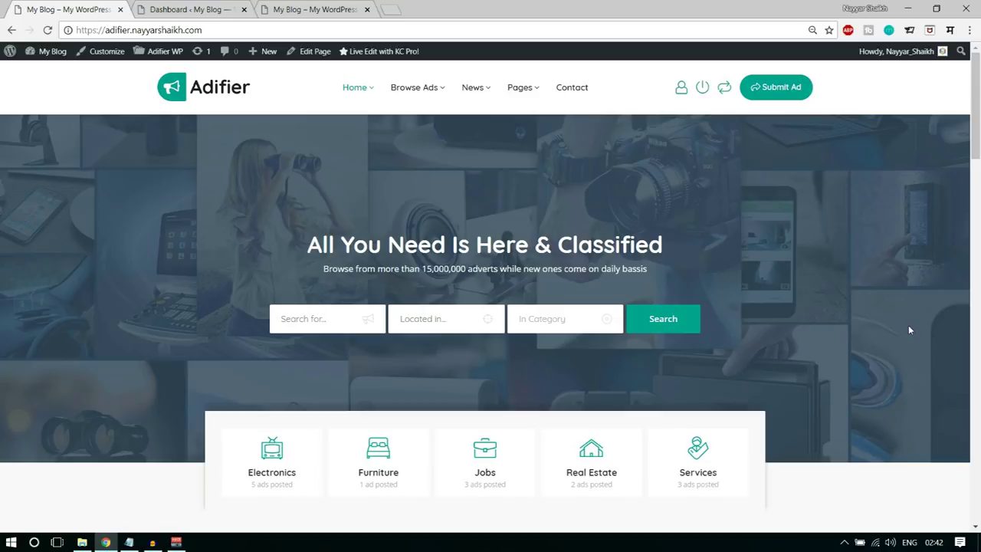
scroll(909, 330, down, 5)
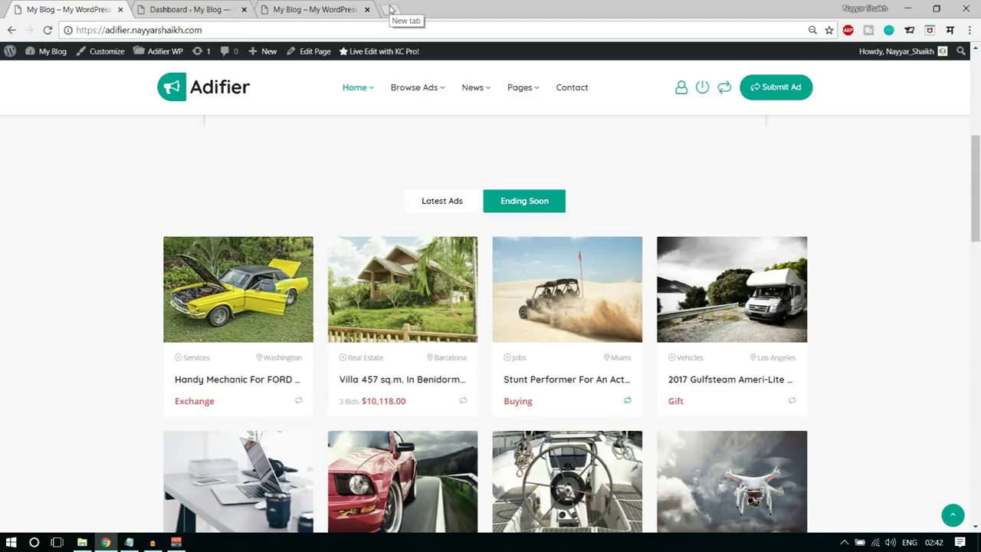
Load bloggdude.com/adifier in a new tab
click(391, 8)
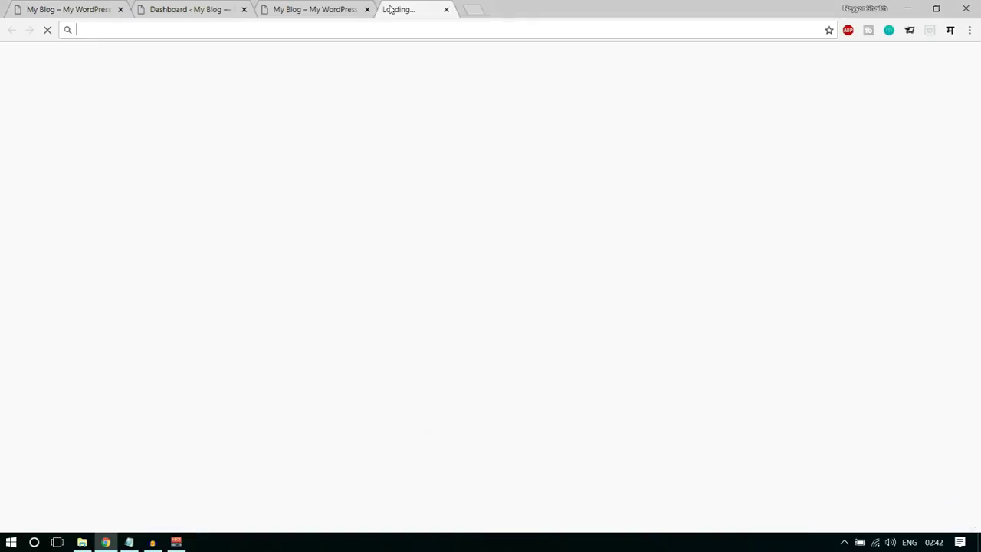
text(b)
key(Right)
text(/adi)
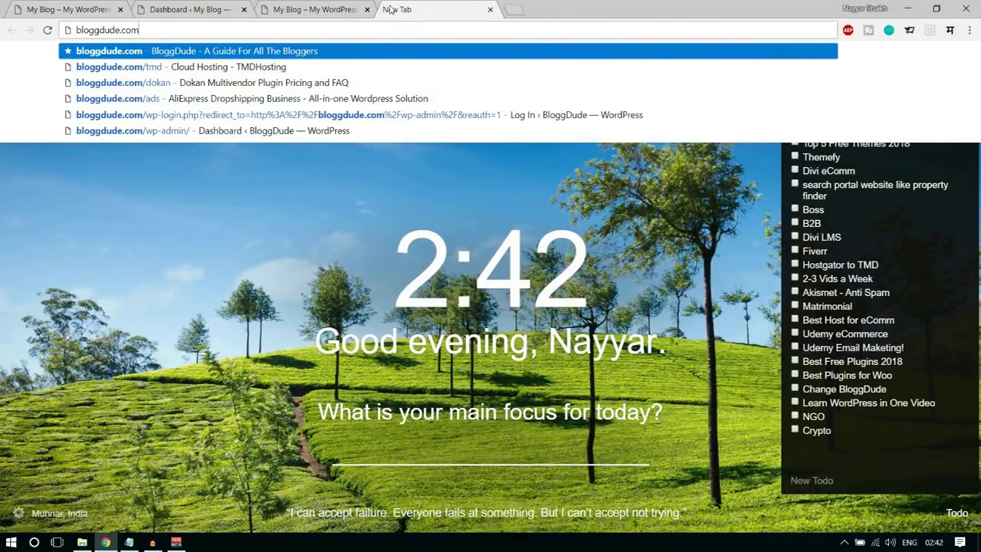
text(fi)
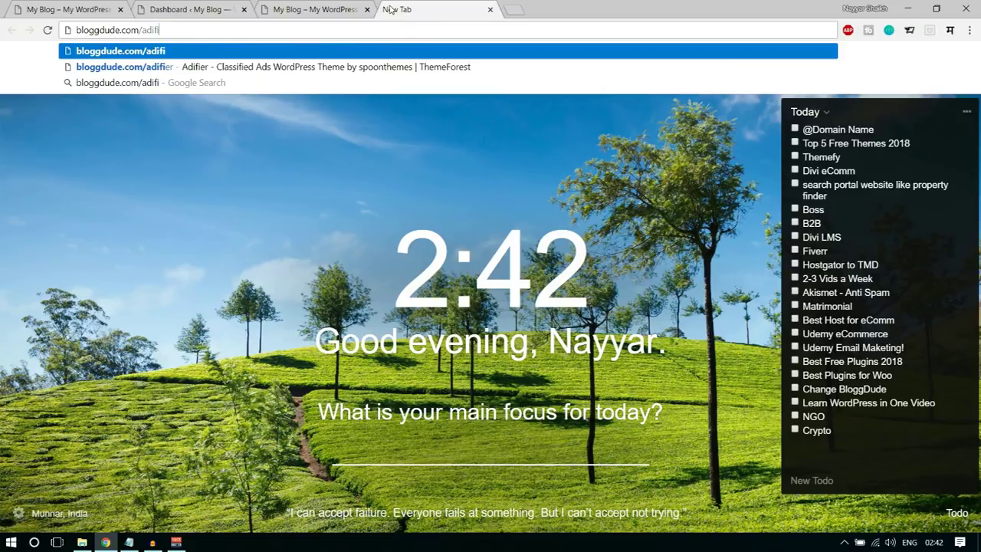
text(er)
key(Return)
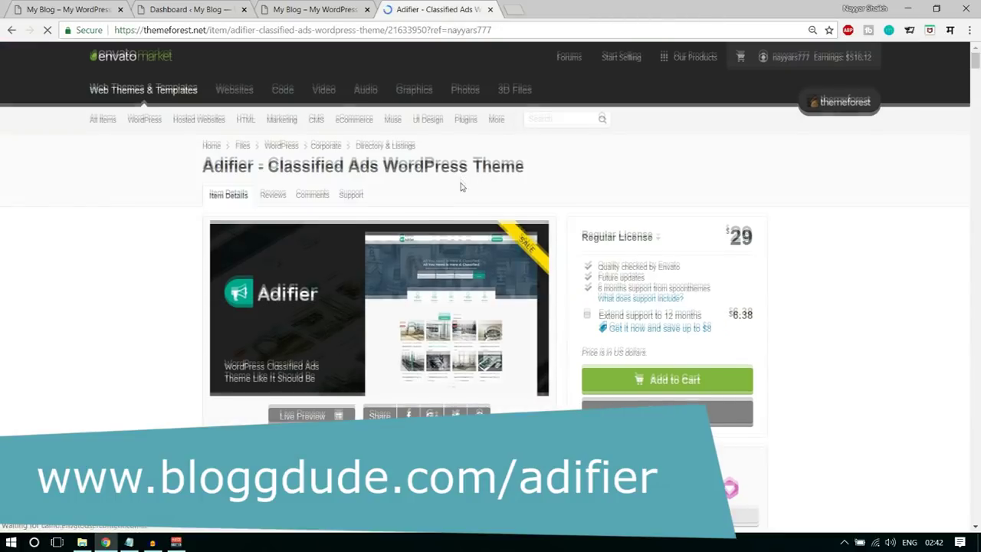
Review the ThemeForest Adifier page, highlight its $29 licence price, then close the tab
scroll(461, 186, down, 3)
scroll(460, 186, up, 2)
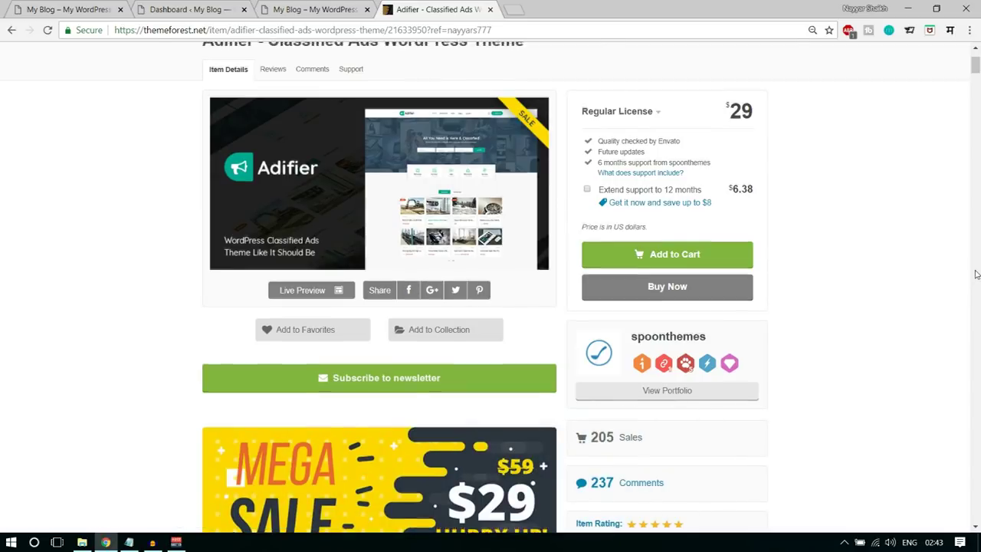
scroll(976, 274, up, 1)
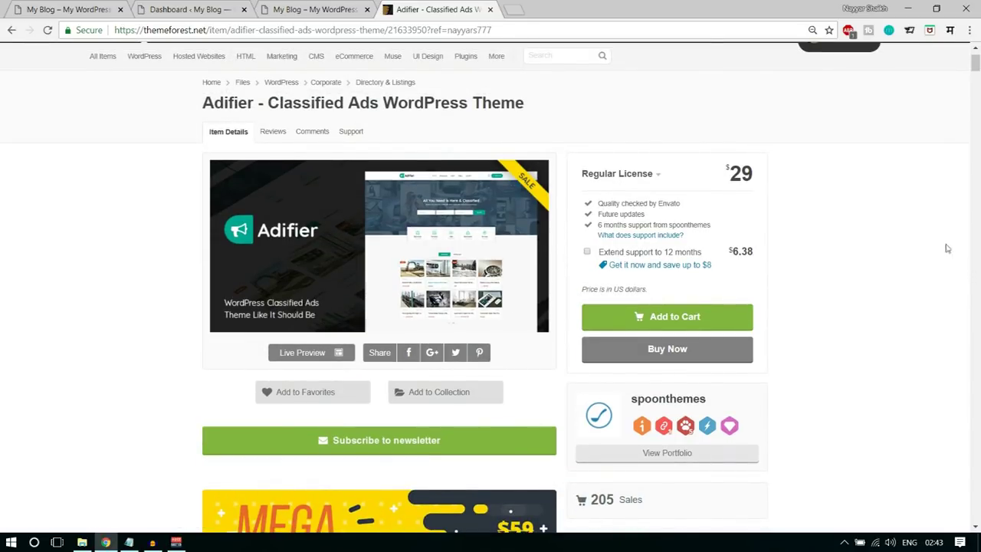
scroll(879, 234, down, 2)
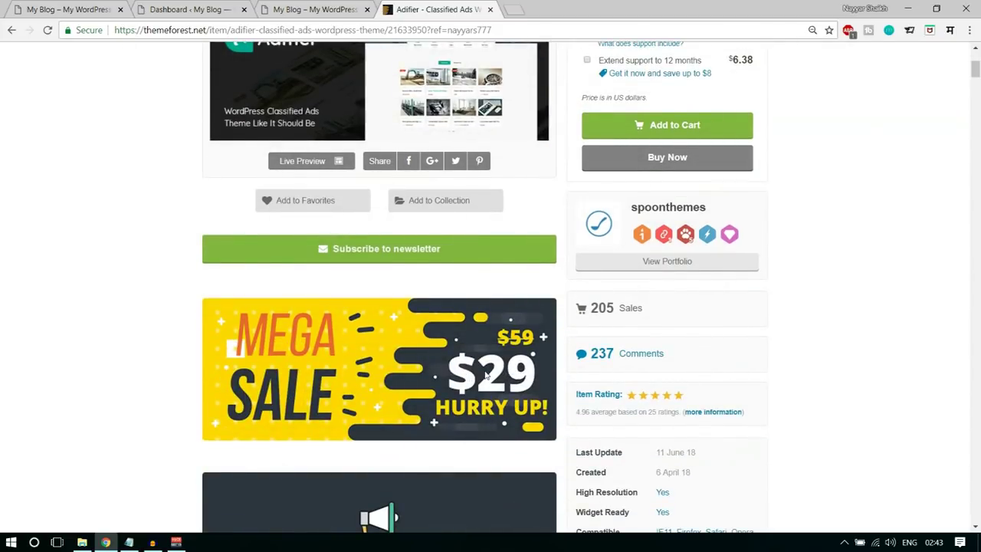
scroll(489, 378, up, 2)
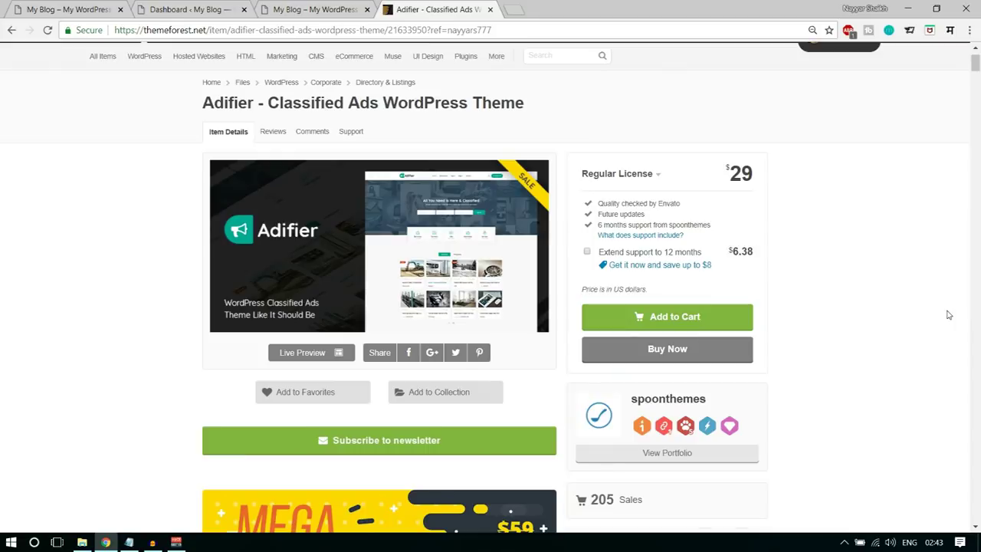
scroll(533, 368, down, 3)
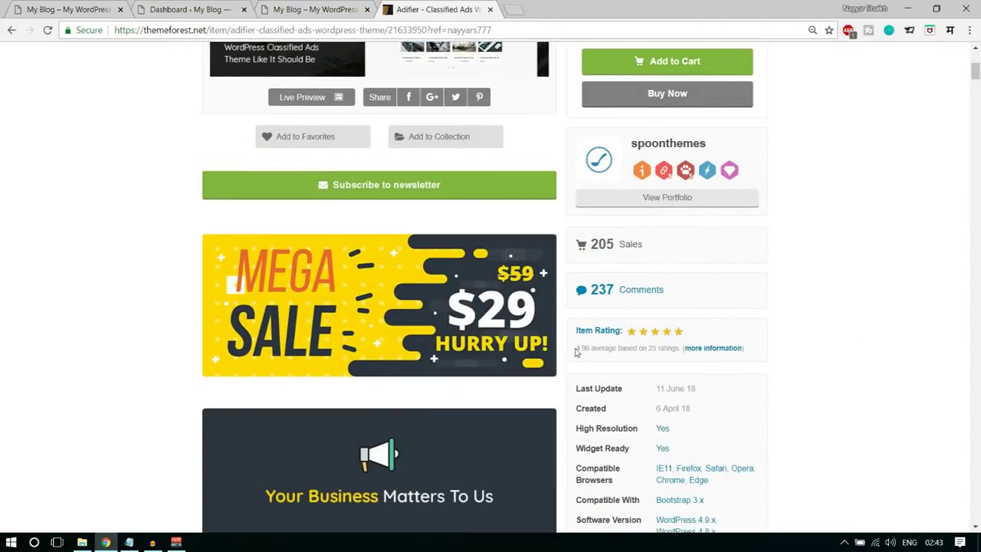
click(648, 348)
scroll(933, 376, up, 3)
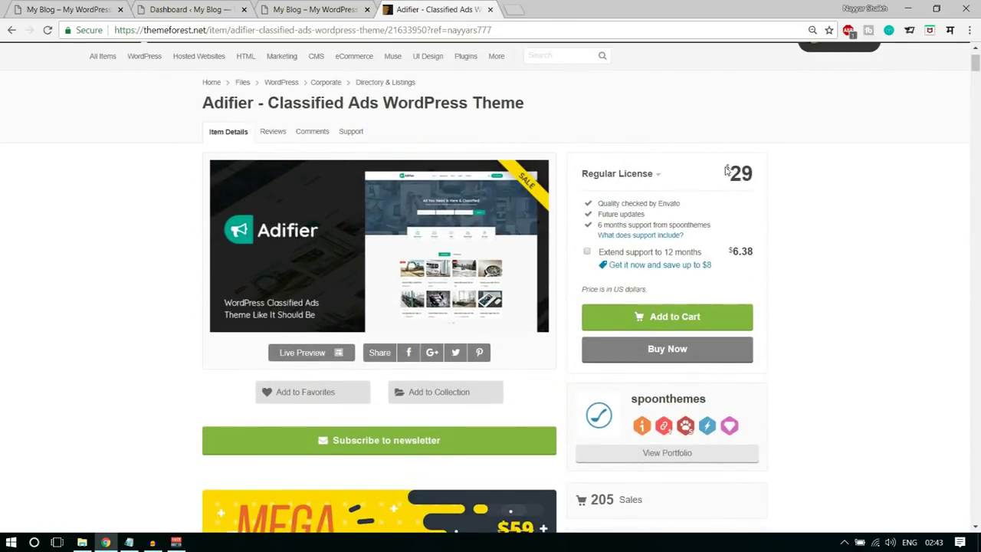
drag(724, 170, 763, 177)
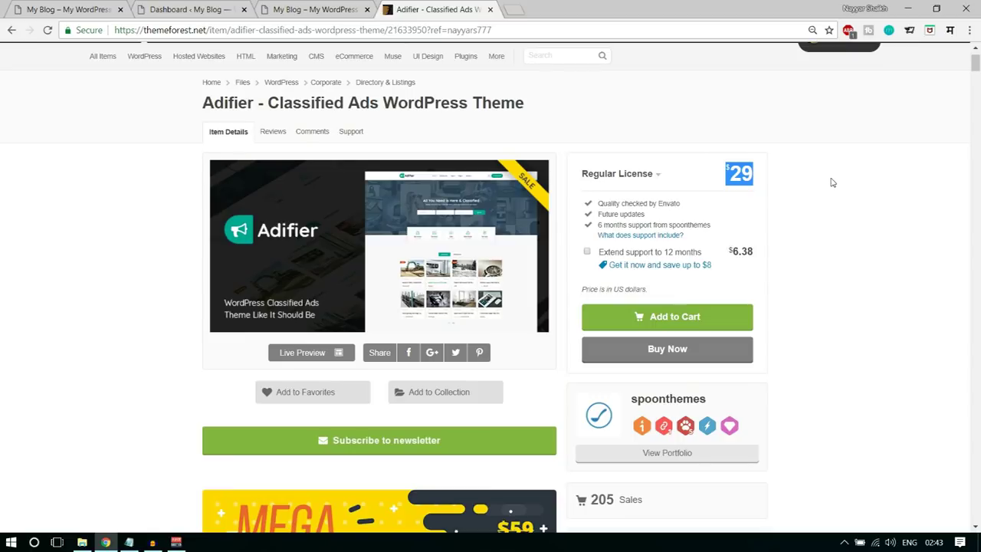
scroll(840, 255, down, 2)
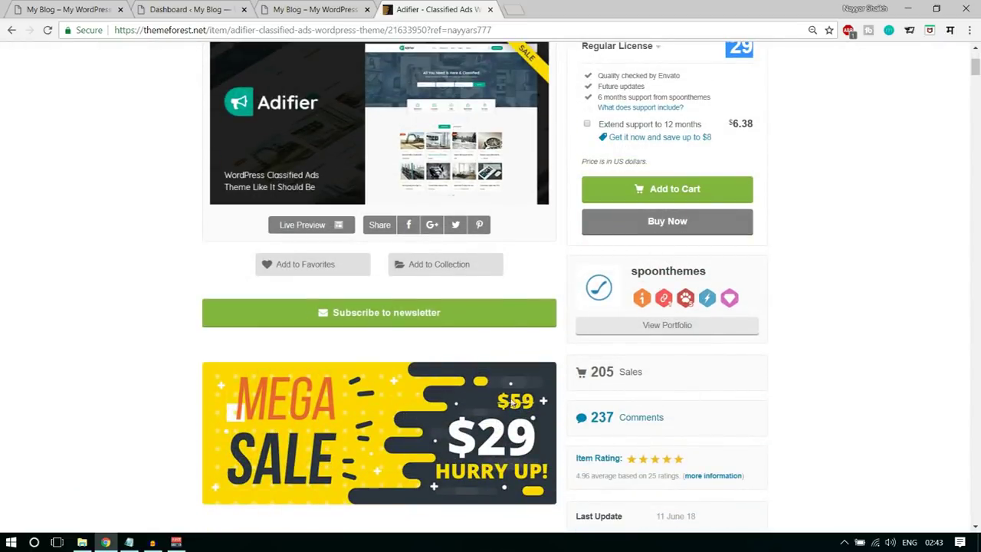
scroll(934, 371, up, 3)
scroll(934, 370, down, 1)
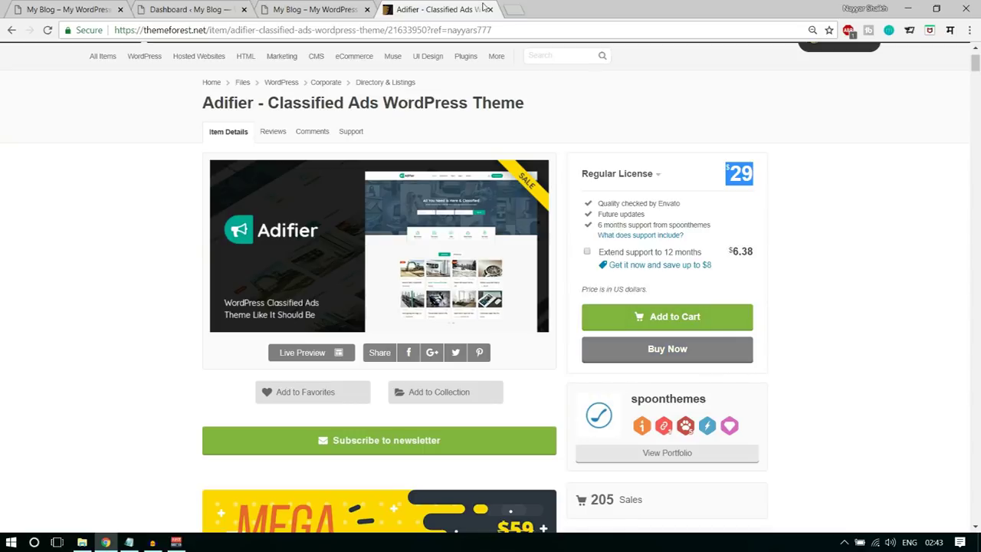
click(491, 9)
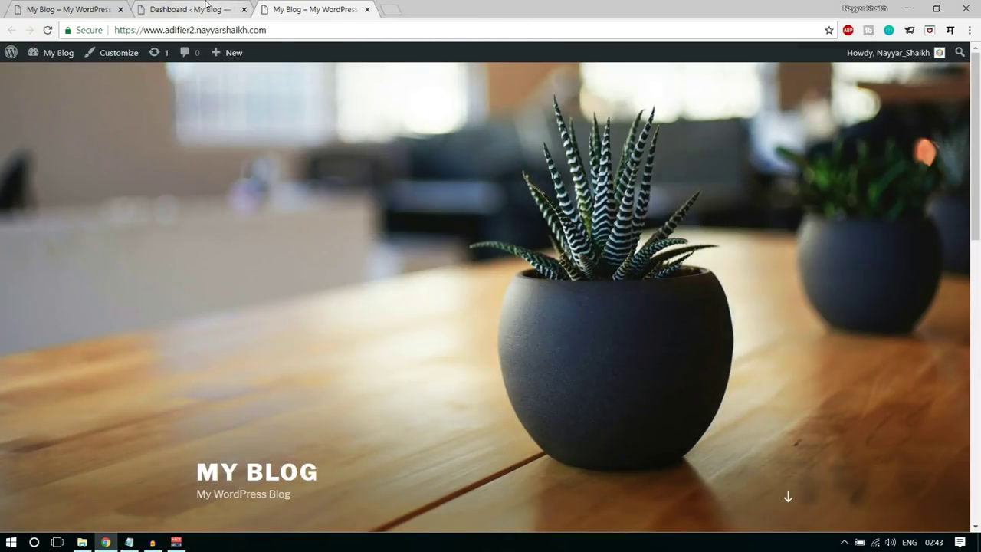
Browse the Adifier_WP archive to its 01_Adifier_Theme folder, then close the archive viewer
click(205, 5)
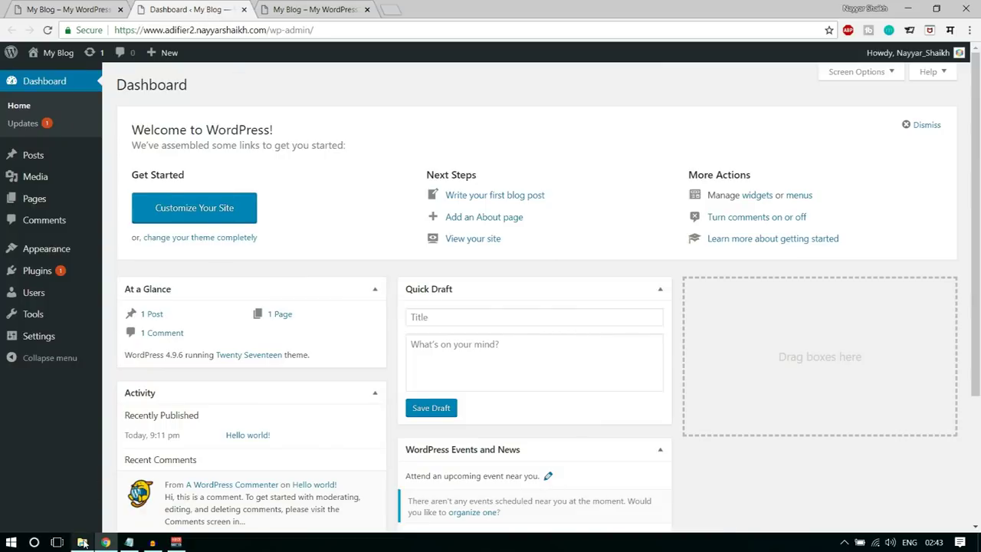
click(82, 541)
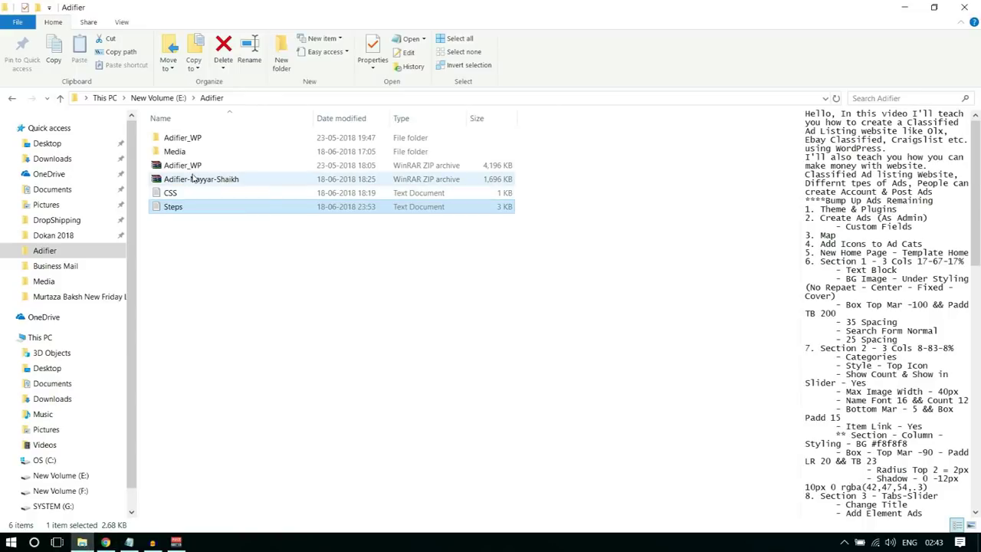
click(191, 167)
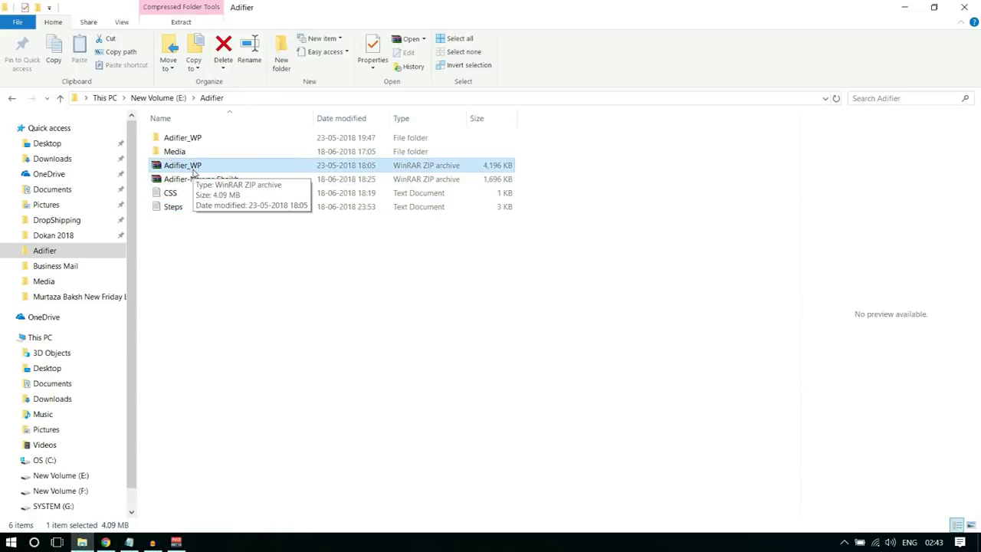
double_click(207, 170)
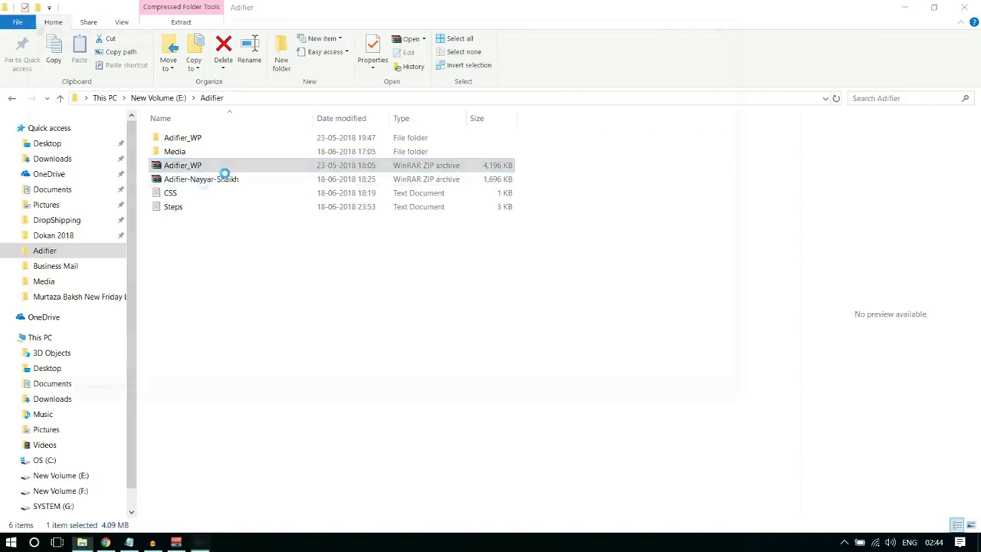
click(733, 67)
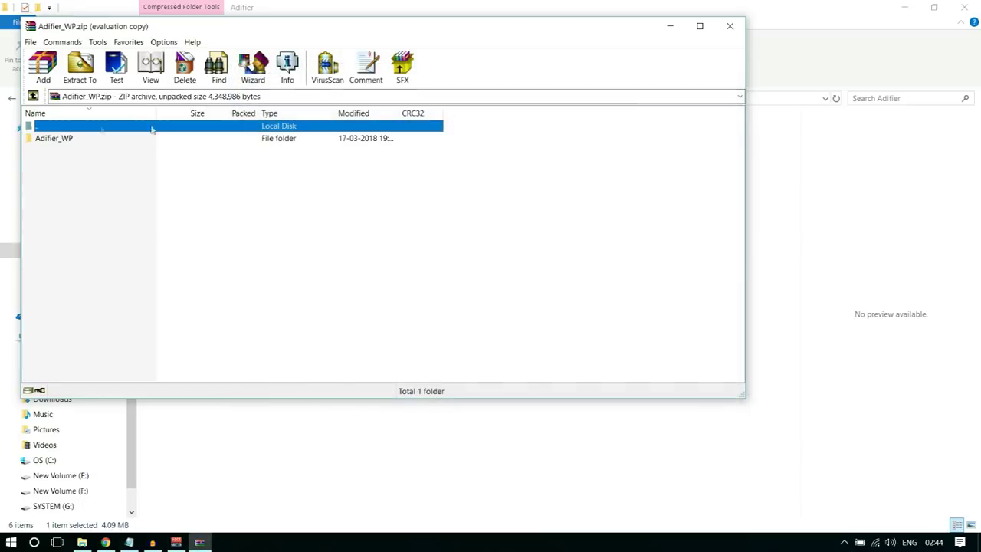
double_click(72, 138)
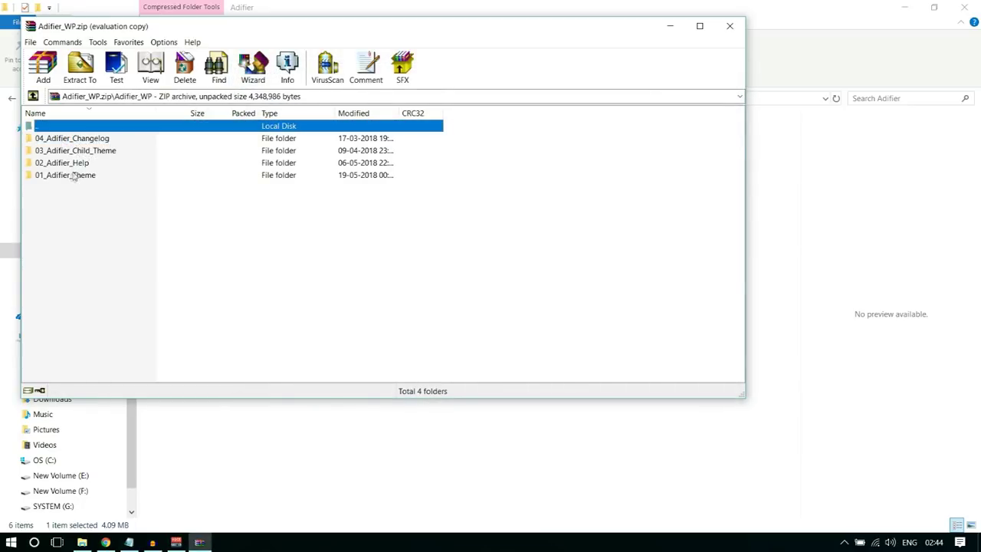
click(82, 176)
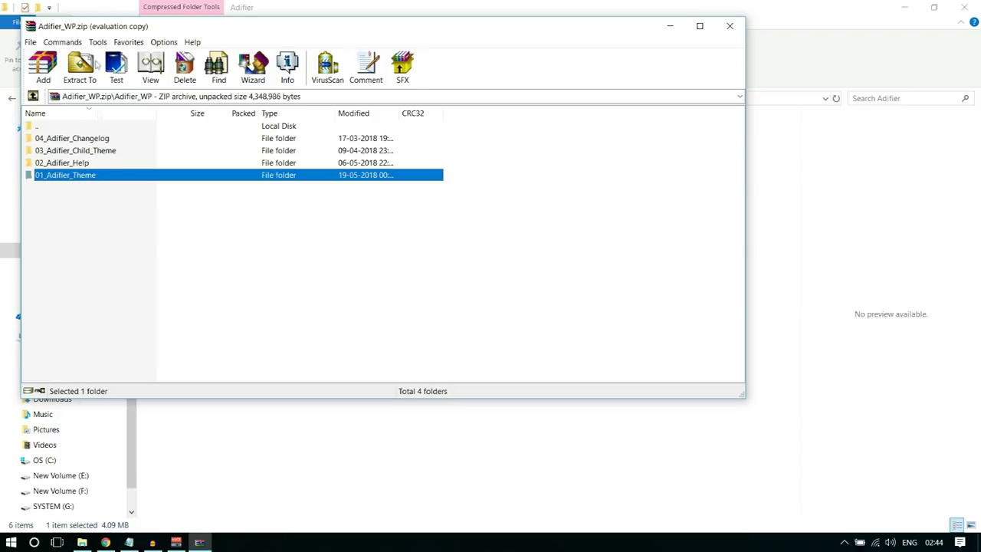
click(728, 26)
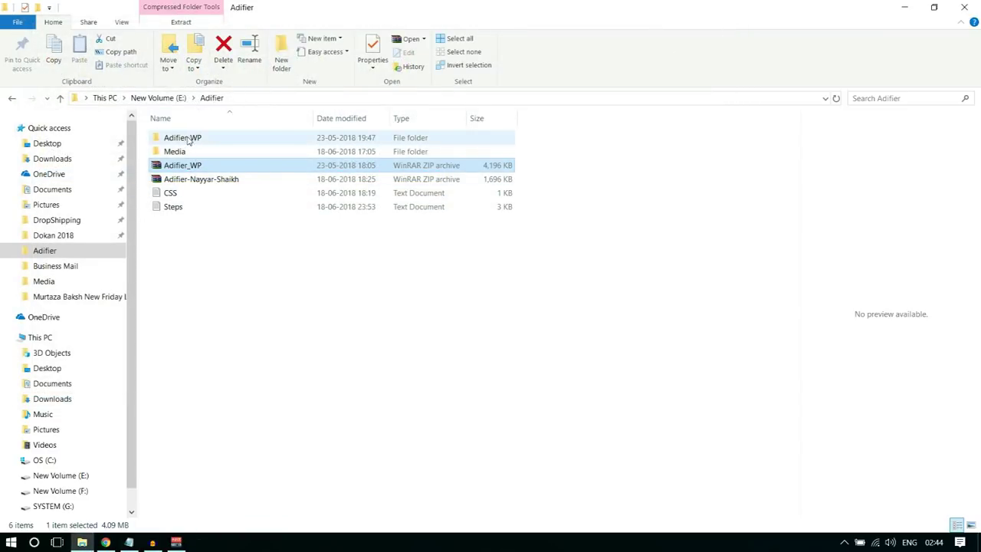
Locate adifier.zip in the extracted Adifier_WP\01_Adifier_Theme folder and return to Chrome
click(188, 139)
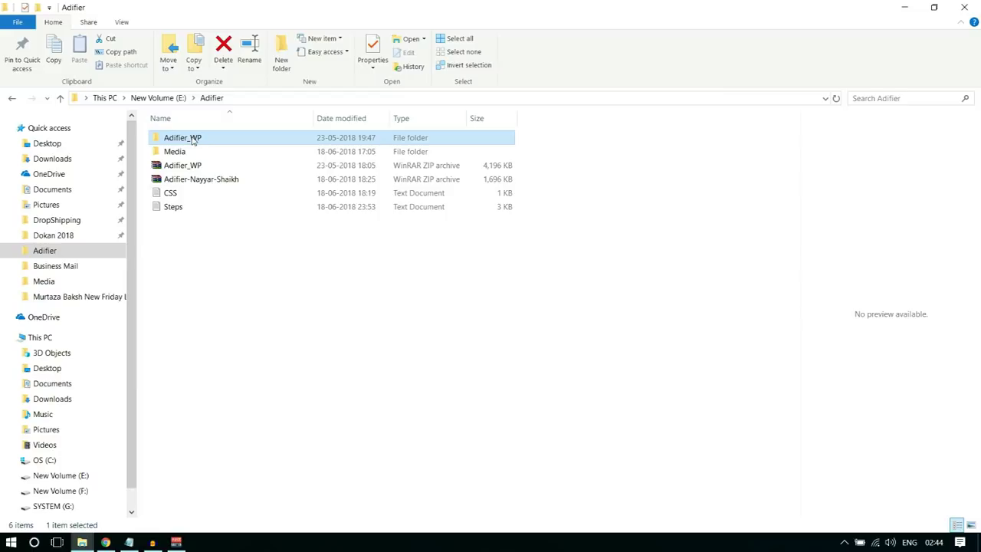
double_click(191, 141)
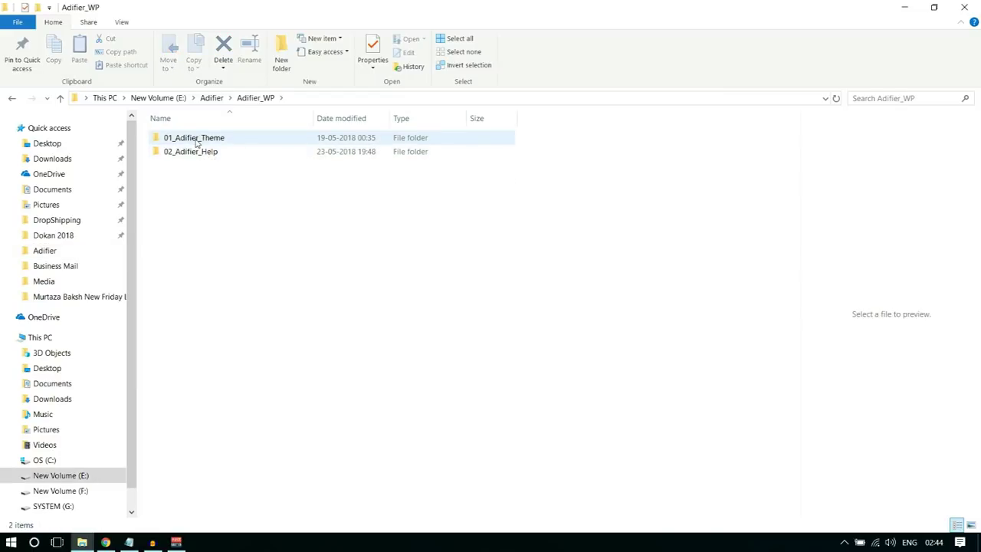
double_click(197, 143)
click(180, 141)
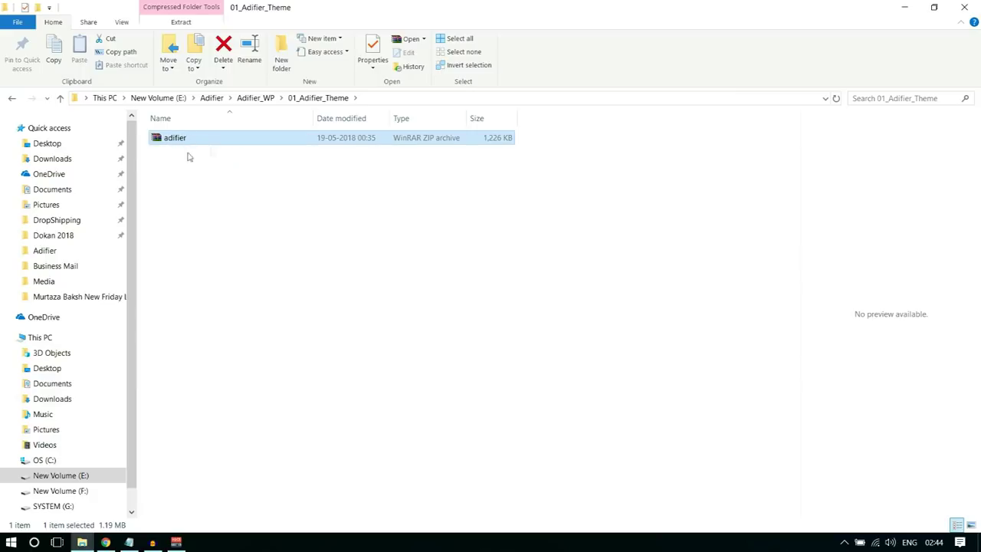
click(109, 542)
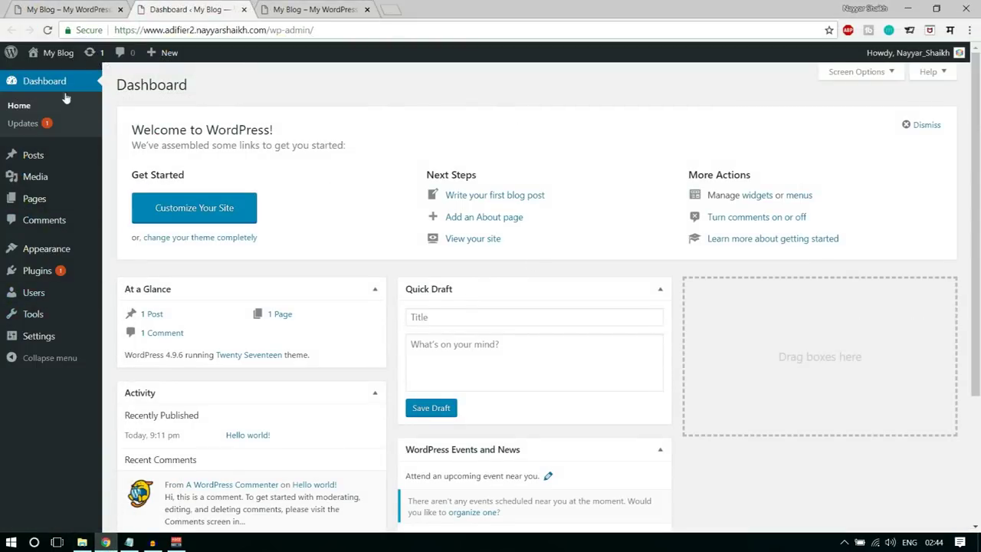
Delete the Twenty Fifteen and Twenty Sixteen themes from Appearance > Themes
click(61, 249)
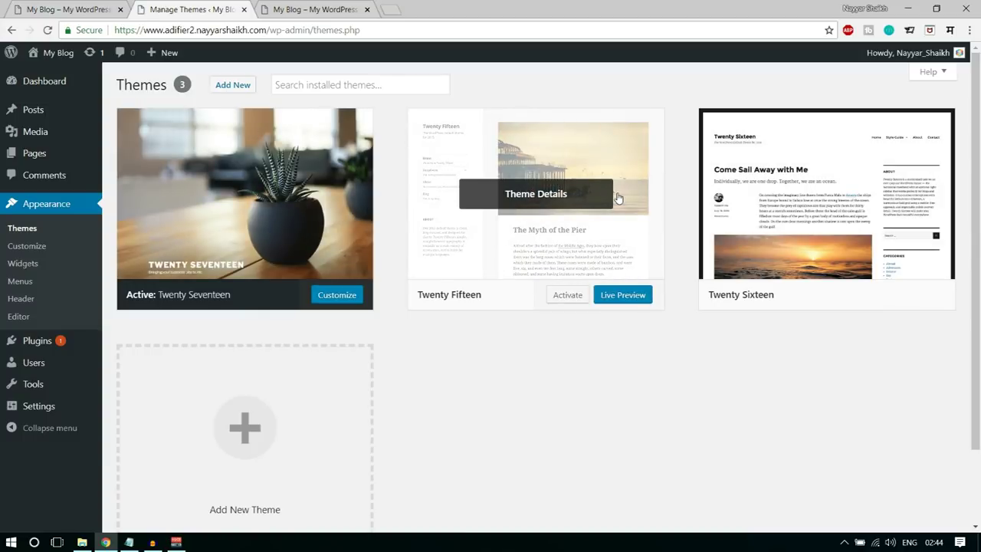
click(556, 191)
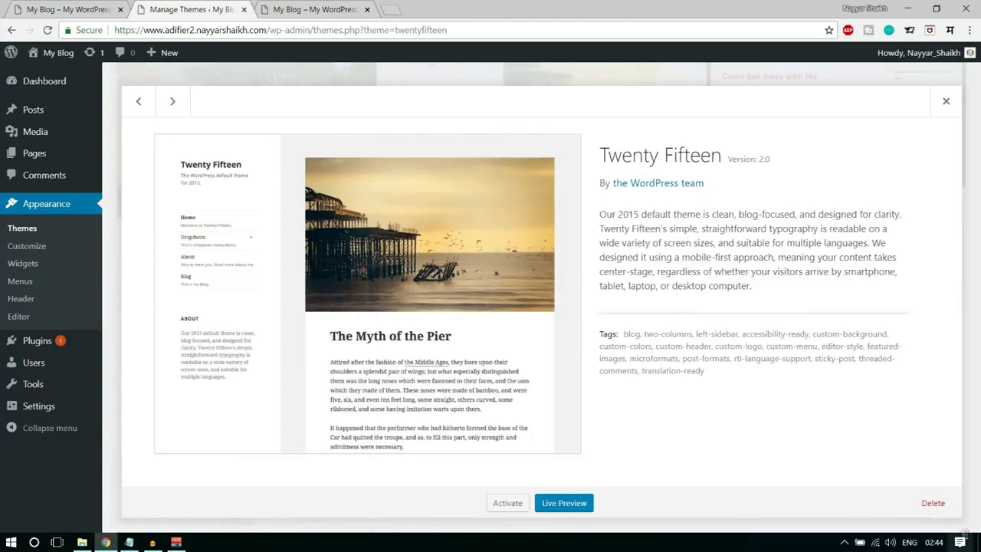
click(932, 503)
click(552, 127)
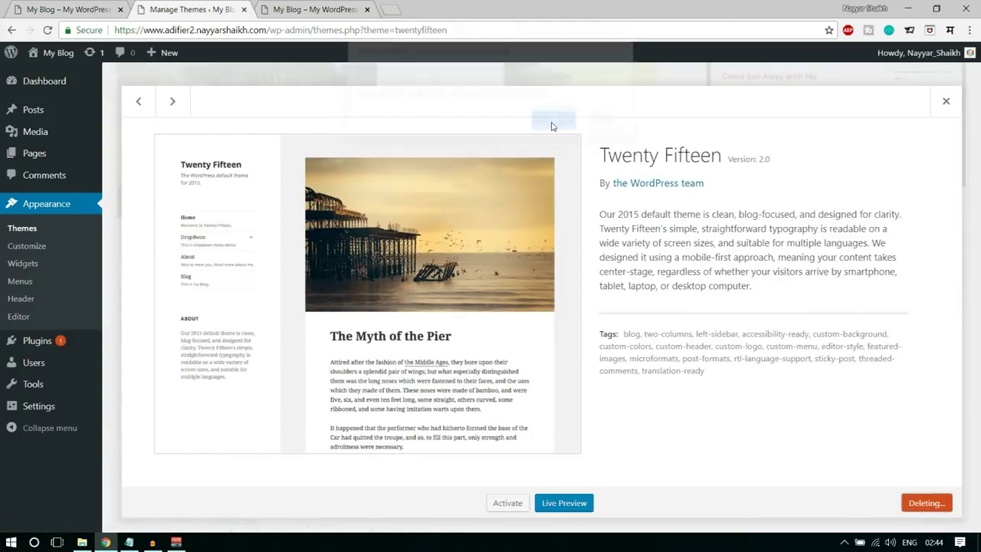
click(530, 181)
click(932, 503)
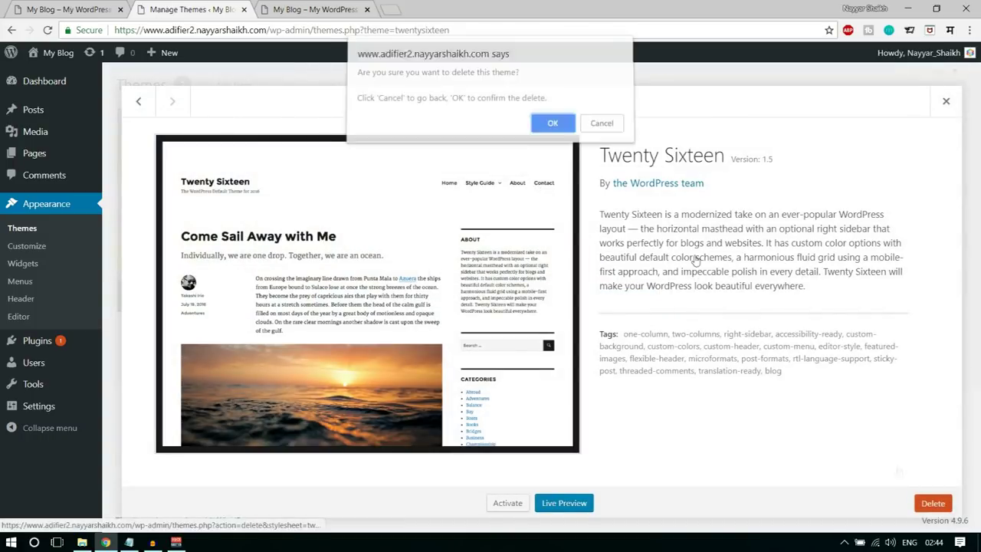
click(568, 128)
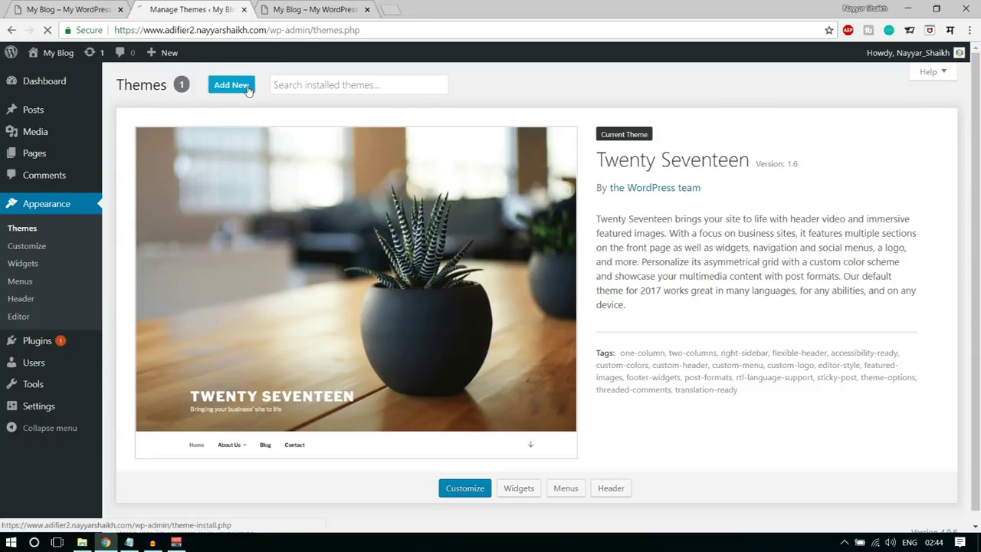
click(248, 91)
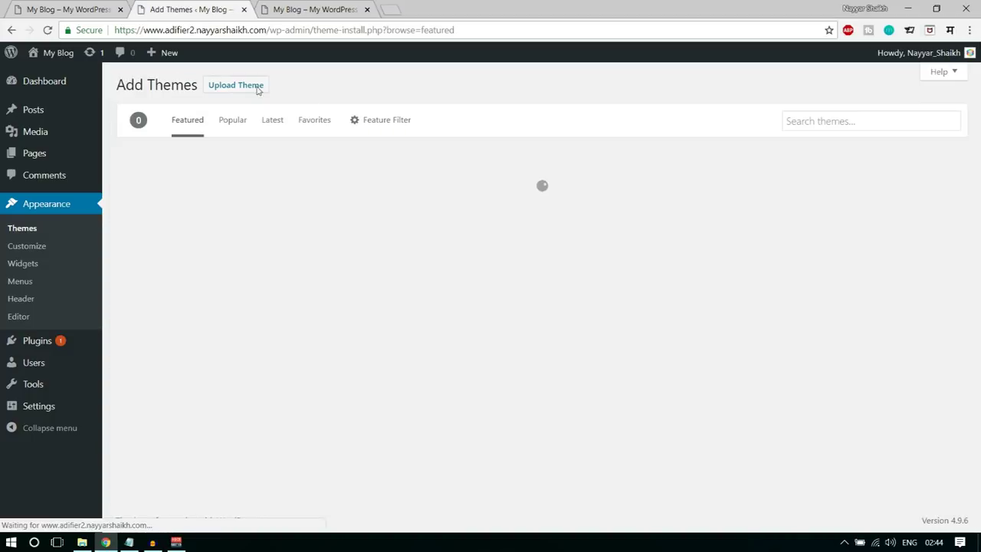
Upload adifier.zip from Adifier_WP\01_Adifier_Theme, install it, and activate the Adifier theme
click(253, 87)
click(441, 199)
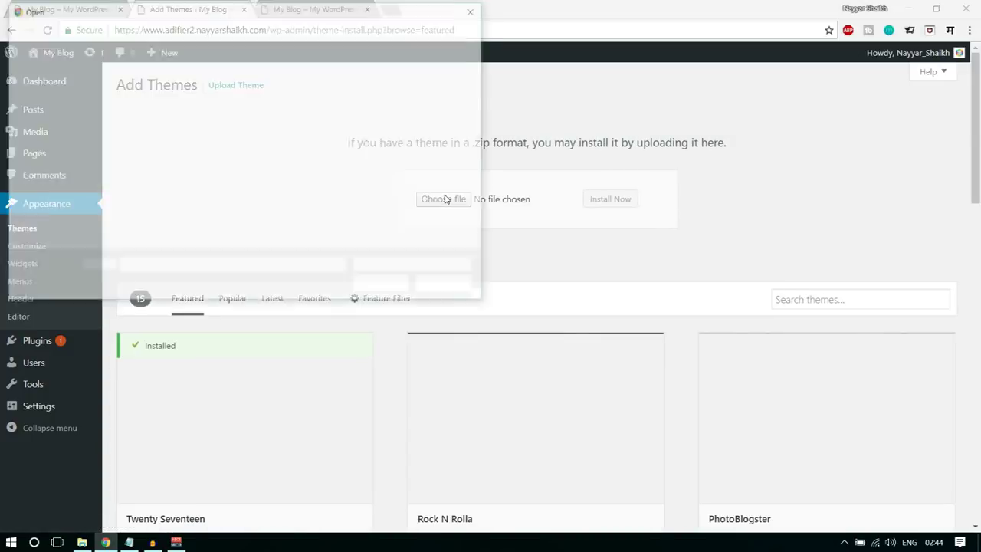
click(50, 131)
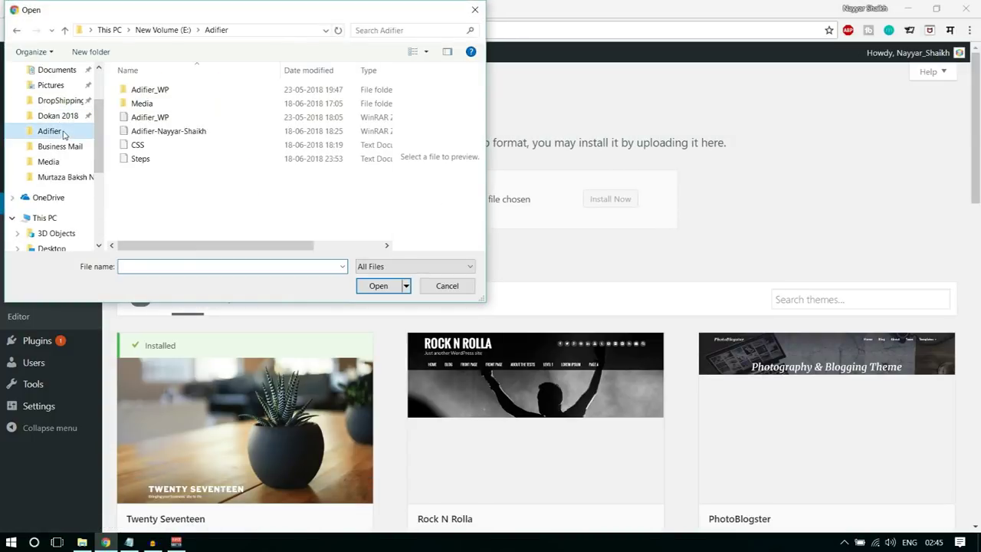
double_click(154, 91)
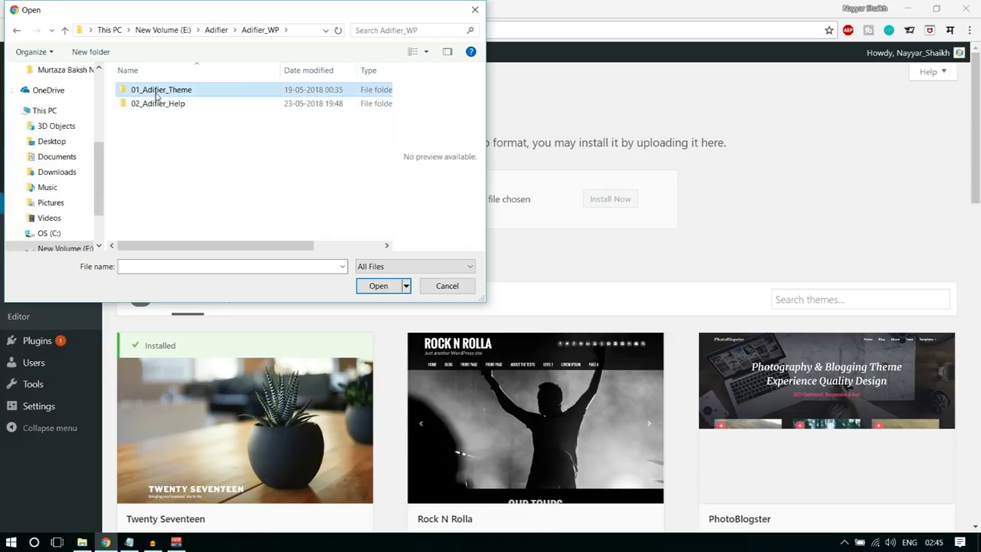
double_click(153, 91)
click(186, 91)
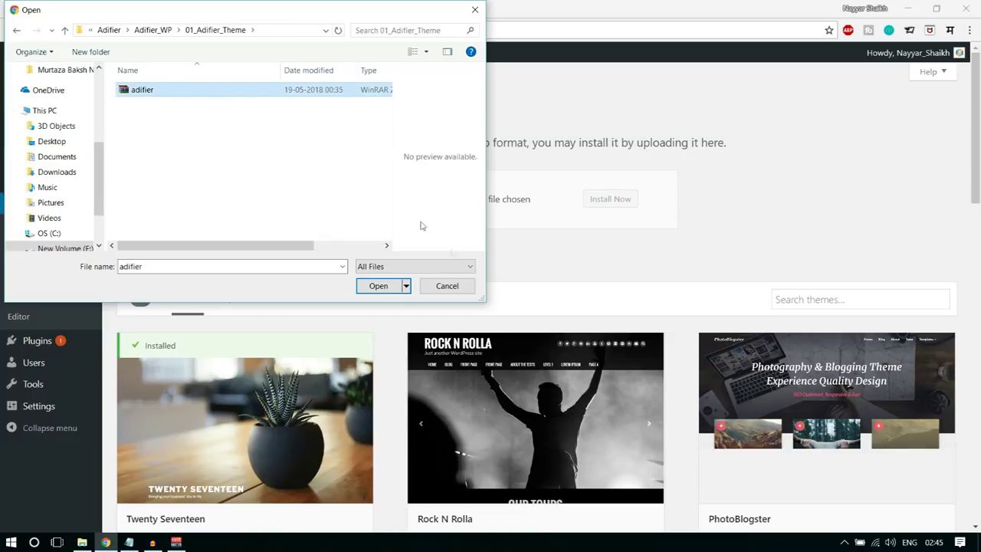
click(381, 286)
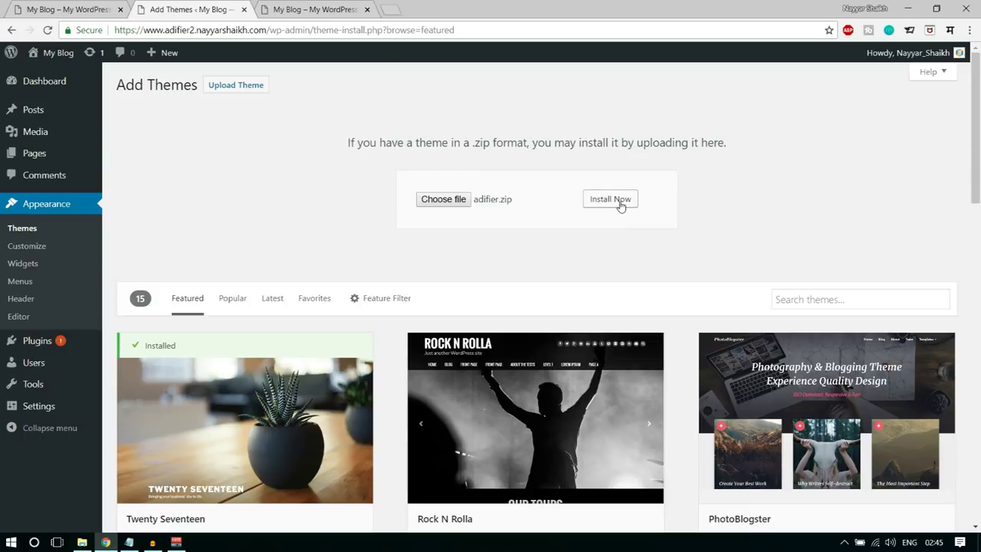
click(621, 200)
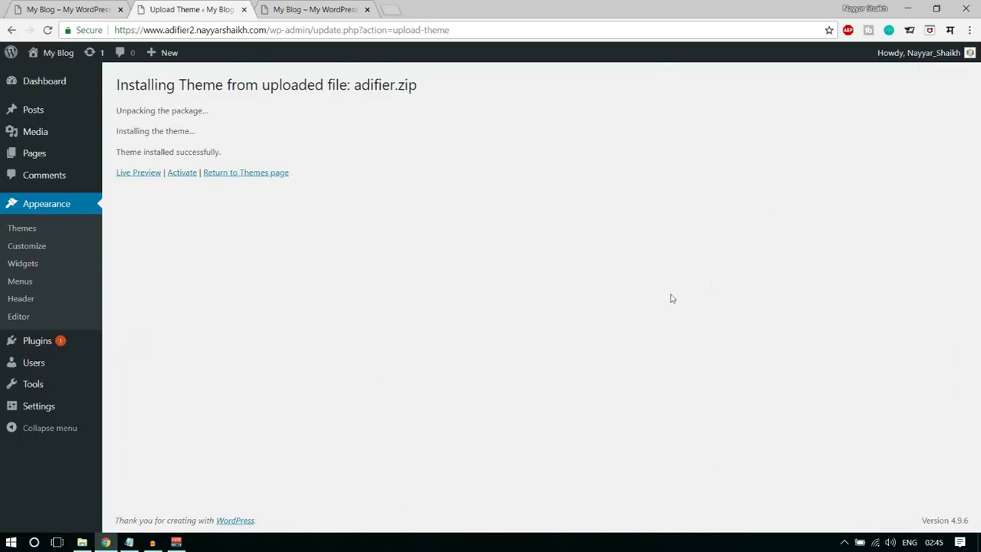
click(184, 175)
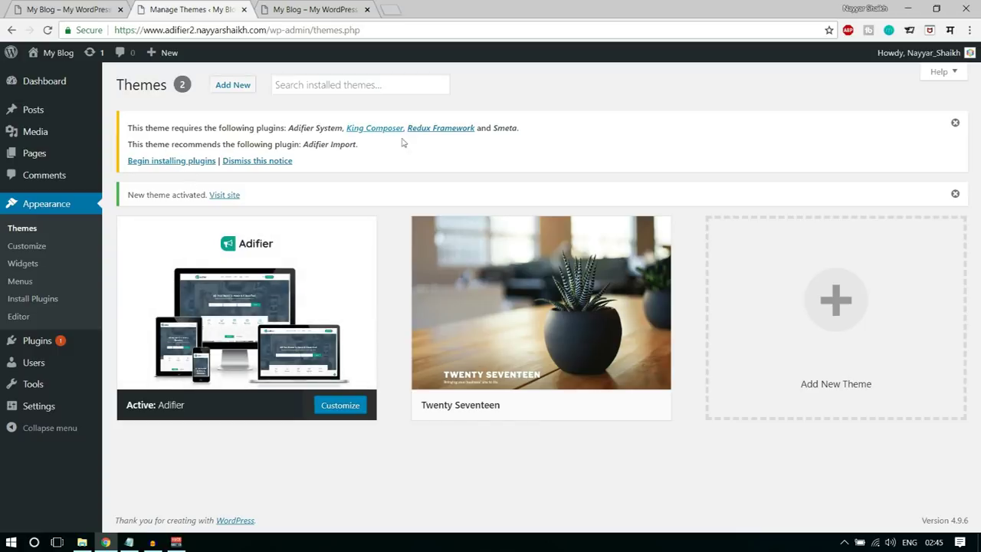
Bulk-install all five required theme plugins from the plugin installer list
click(164, 161)
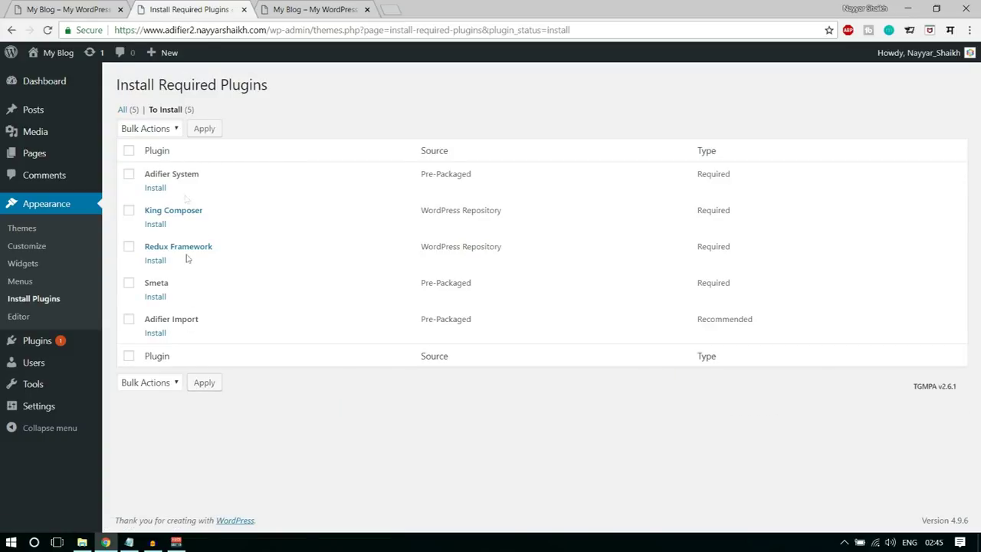
click(128, 151)
click(153, 130)
click(153, 156)
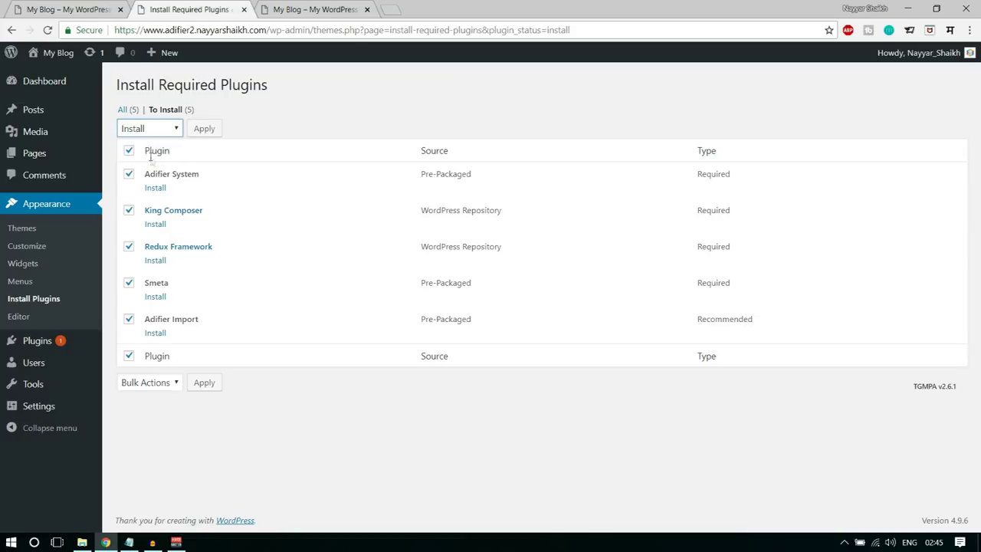
click(218, 131)
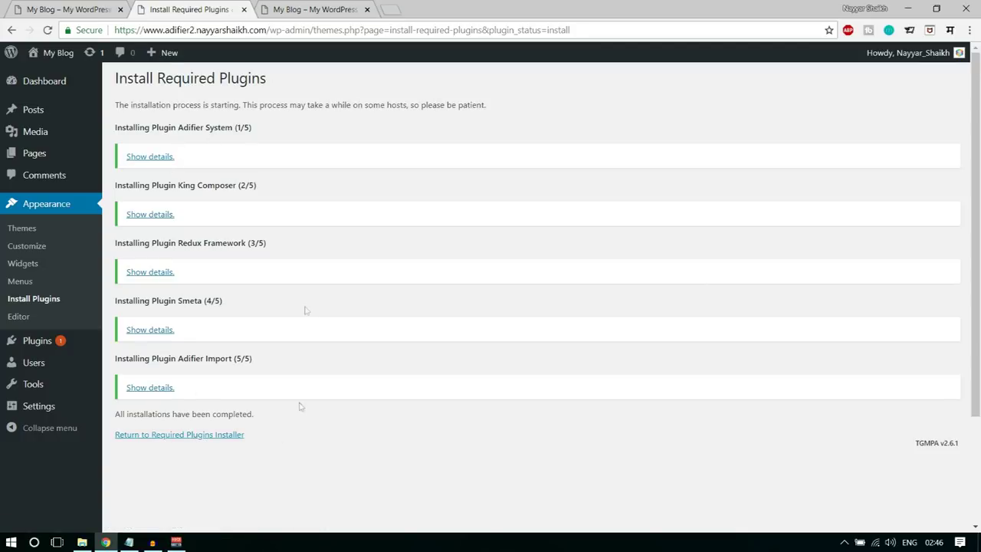
Bulk-activate the five installed plugins from the required plugins list
click(213, 436)
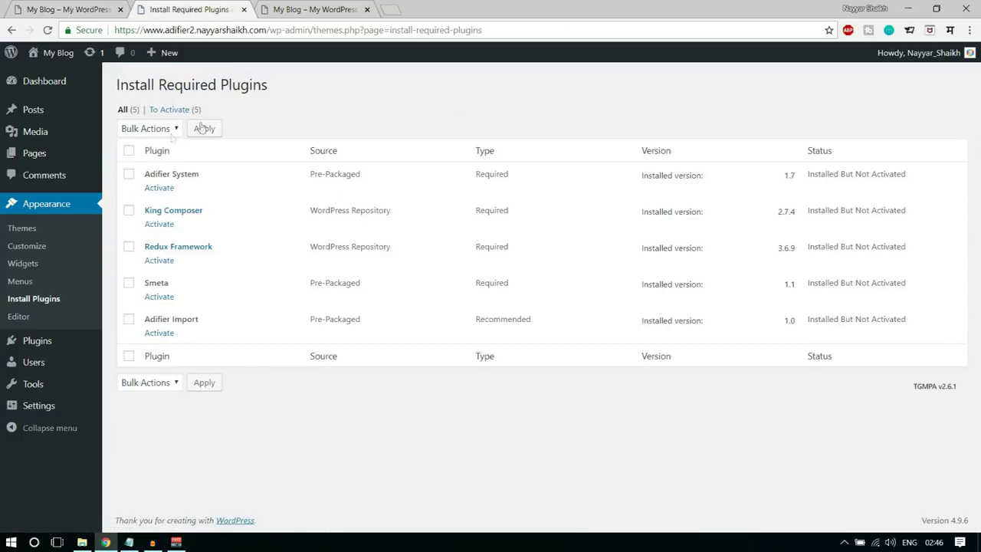
click(130, 151)
click(161, 129)
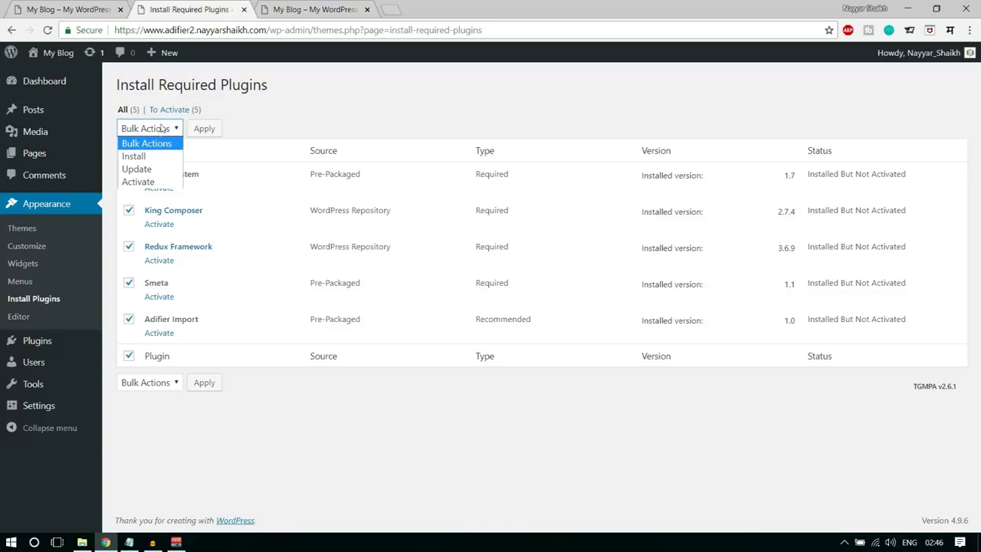
click(147, 182)
click(204, 128)
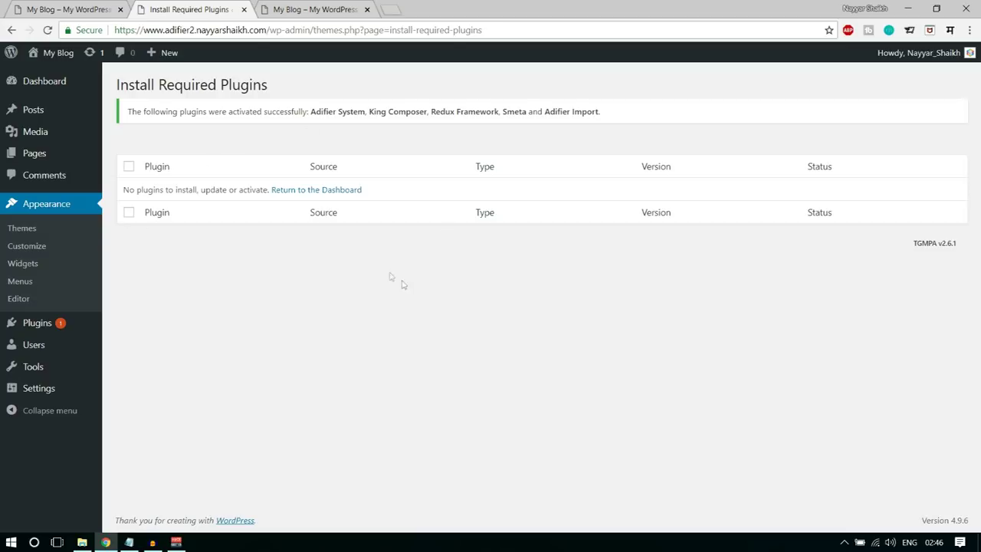
Reload the blog to check the Adifier layout against the demo site, then open the Dashboard
click(307, 6)
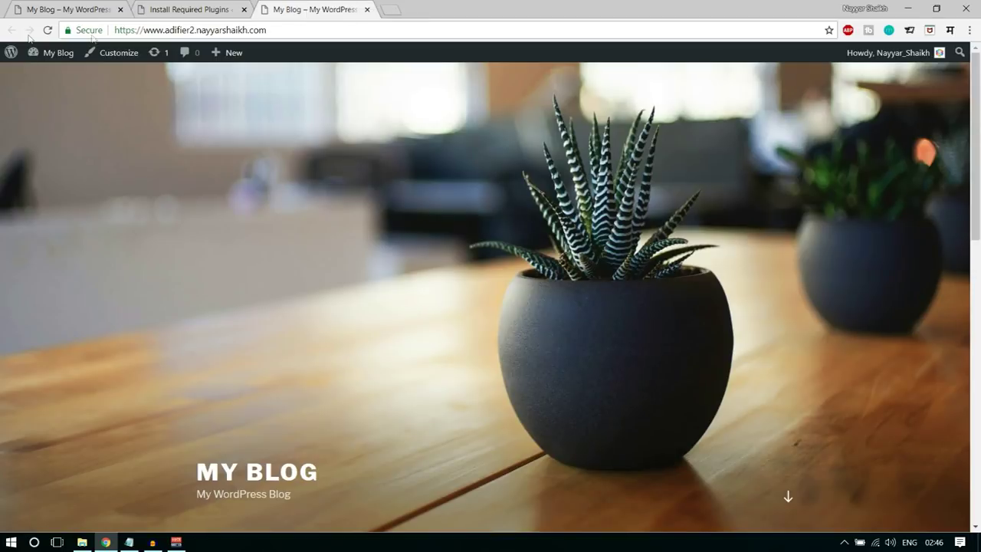
click(48, 30)
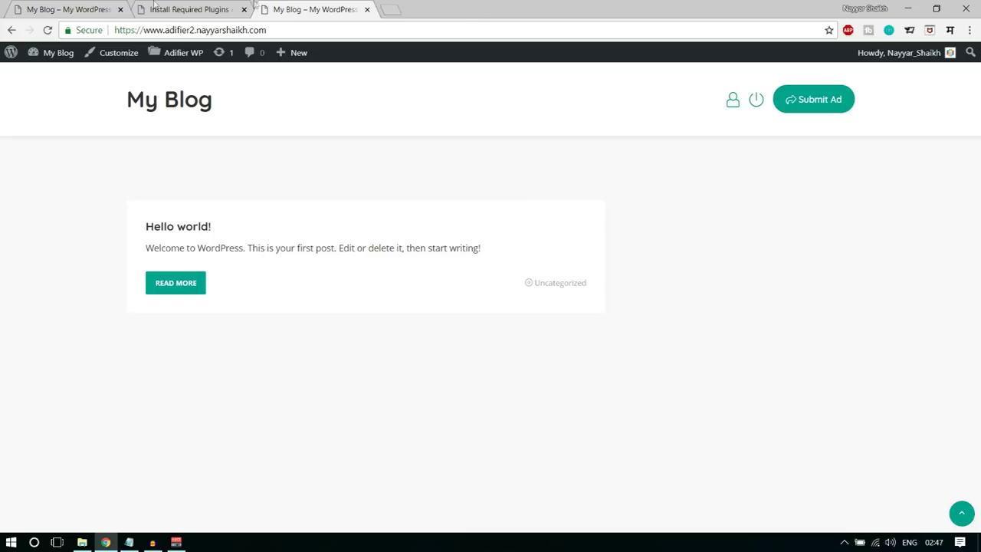
click(69, 9)
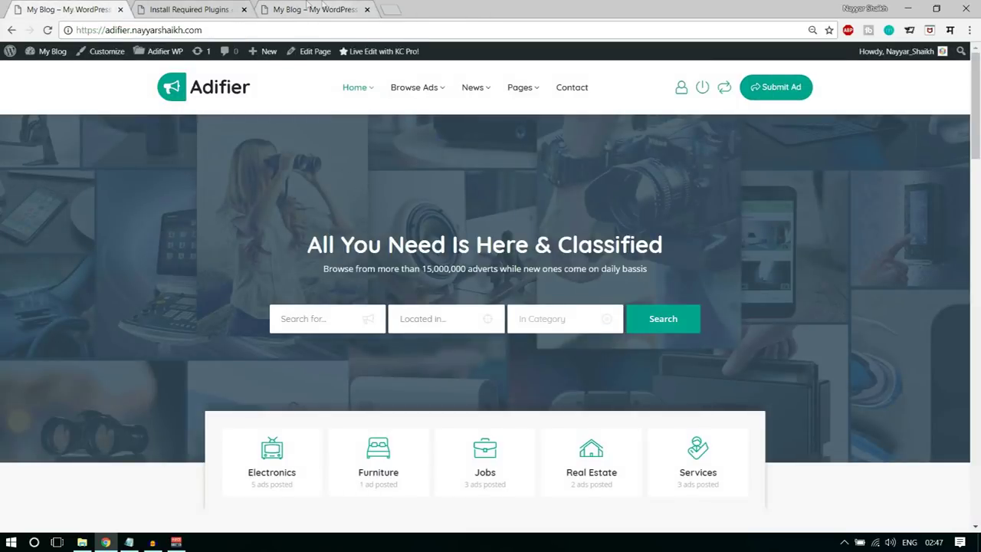
click(307, 6)
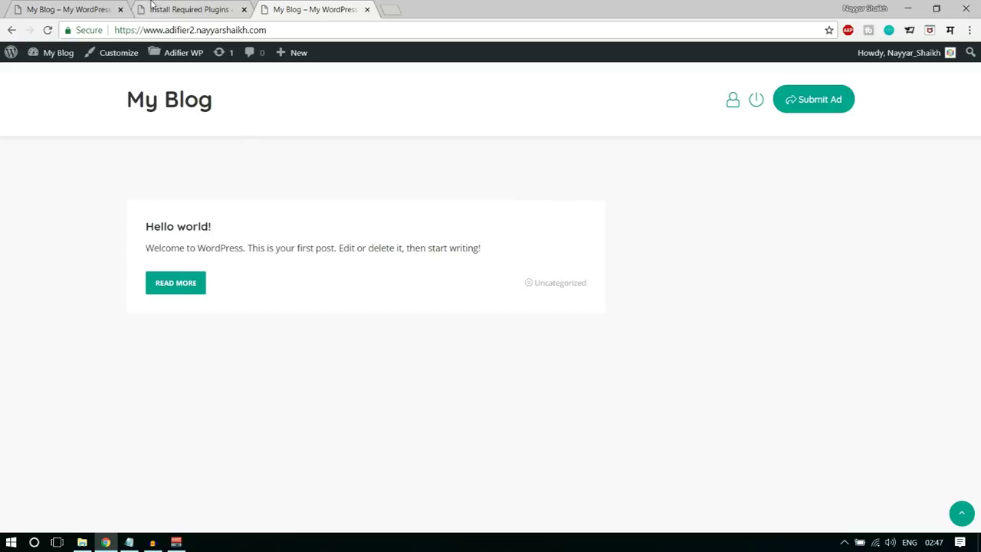
click(181, 6)
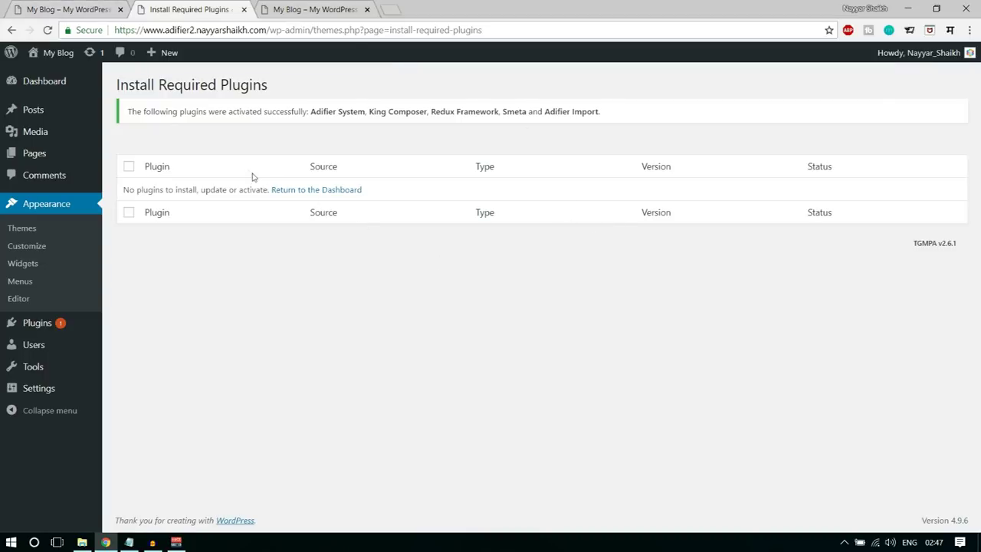
click(48, 87)
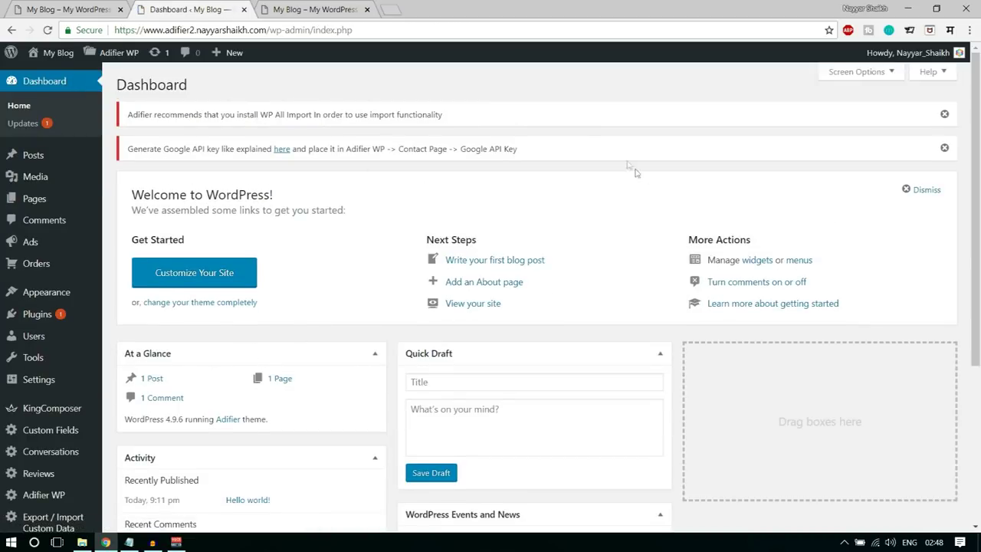
Open Ads > Add New from the admin sidebar to start a new ad
scroll(73, 294, down, 3)
scroll(72, 351, up, 3)
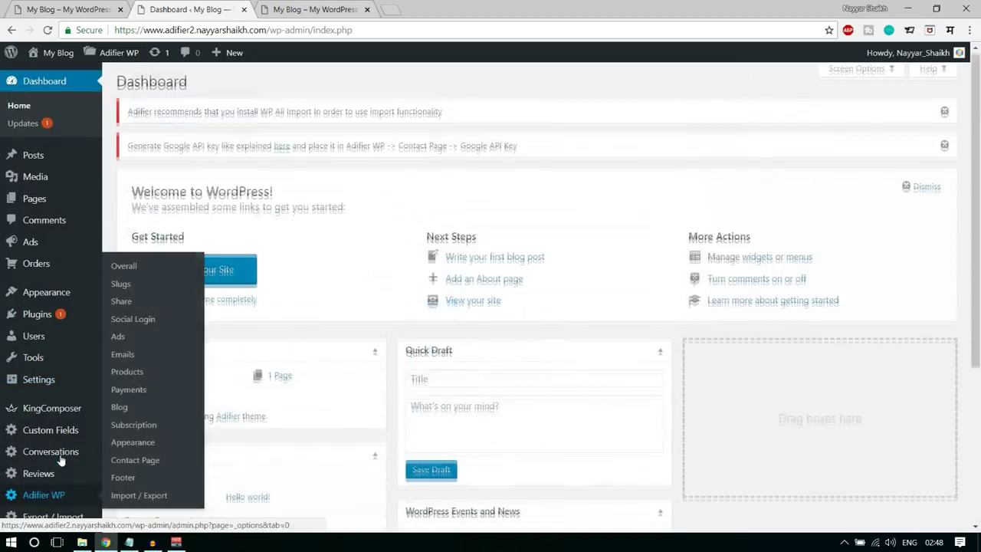
mouse_move(31, 247)
scroll(46, 284, down, 3)
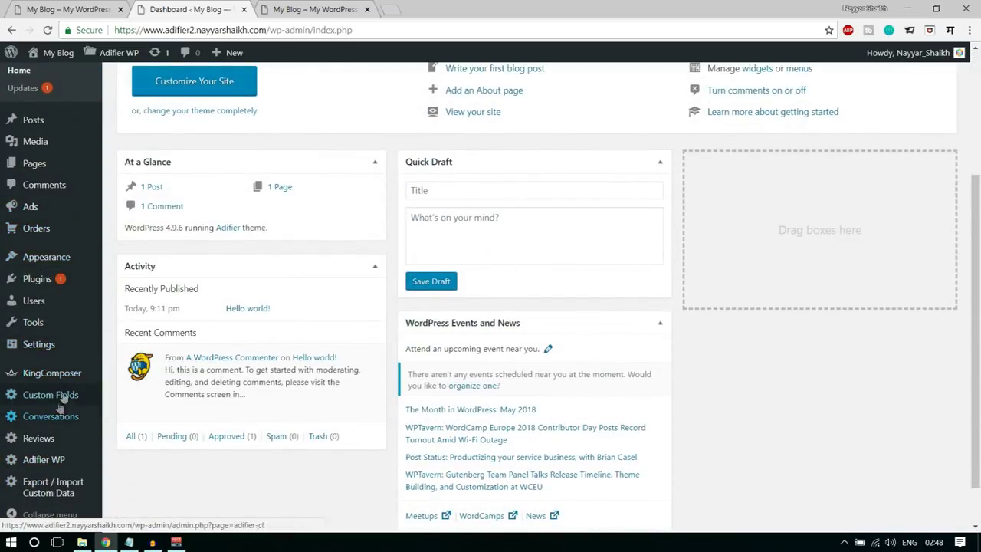
scroll(65, 399, up, 3)
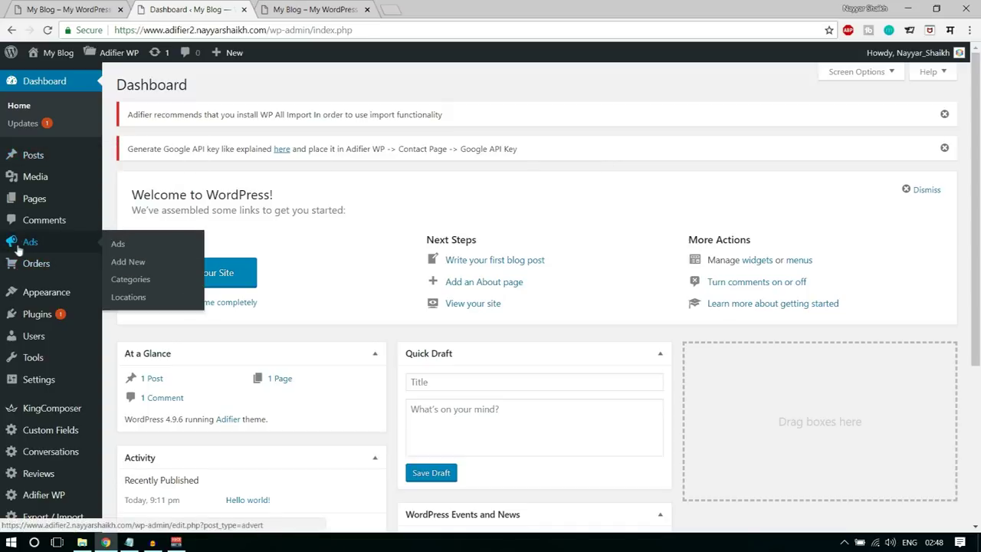
click(136, 262)
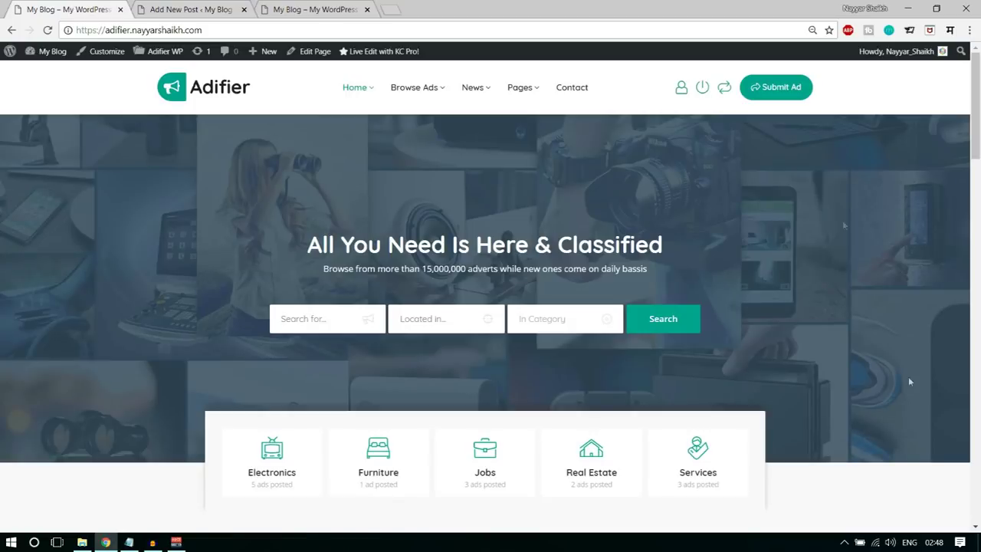
Browse the Adifier demo site, viewing the drone ad and the Ending Soon and Latest Ads grids
scroll(908, 377, down, 6)
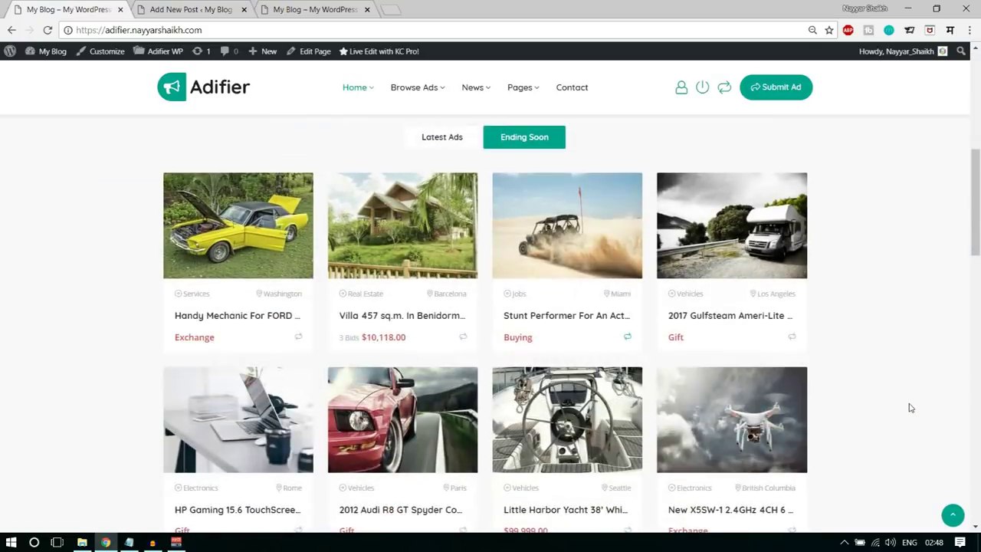
scroll(911, 407, down, 1)
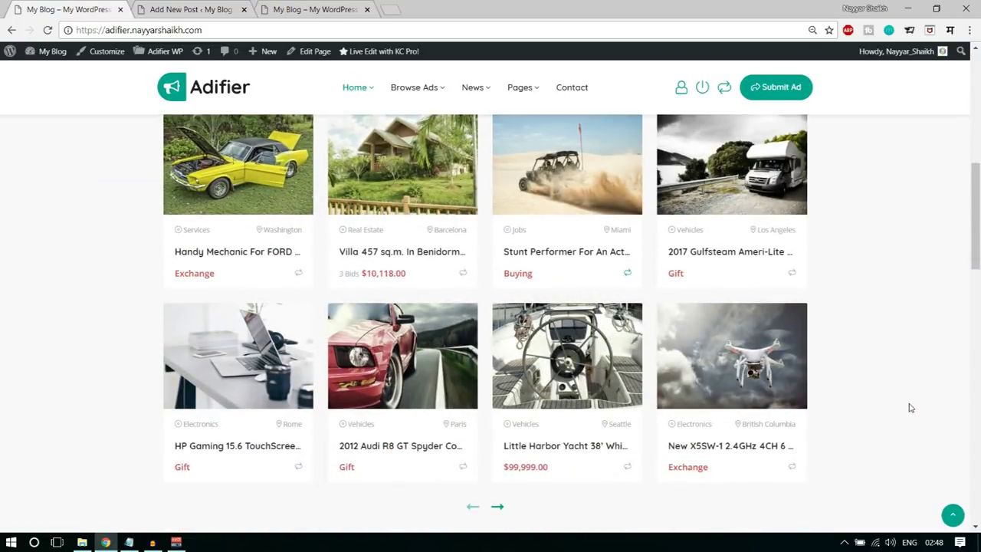
scroll(910, 408, down, 1)
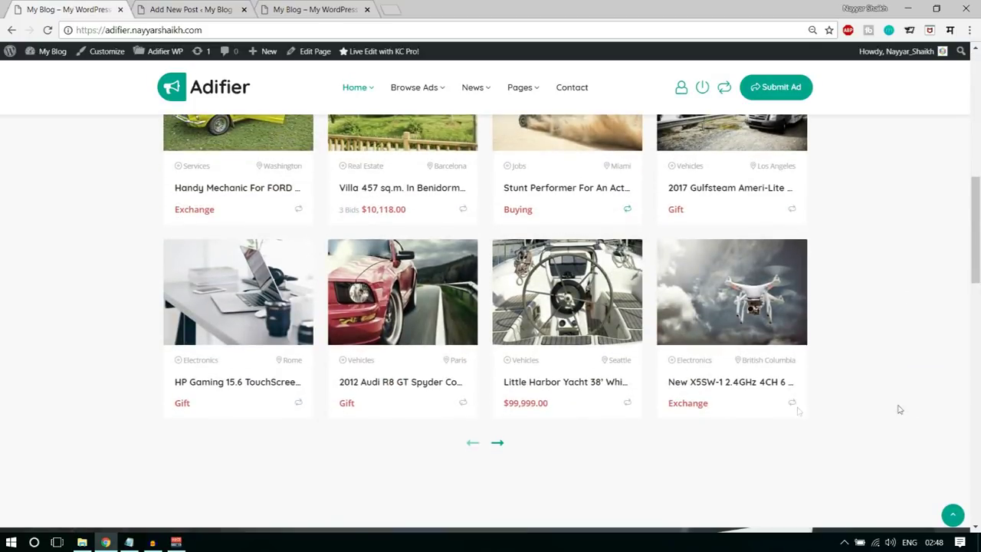
click(729, 318)
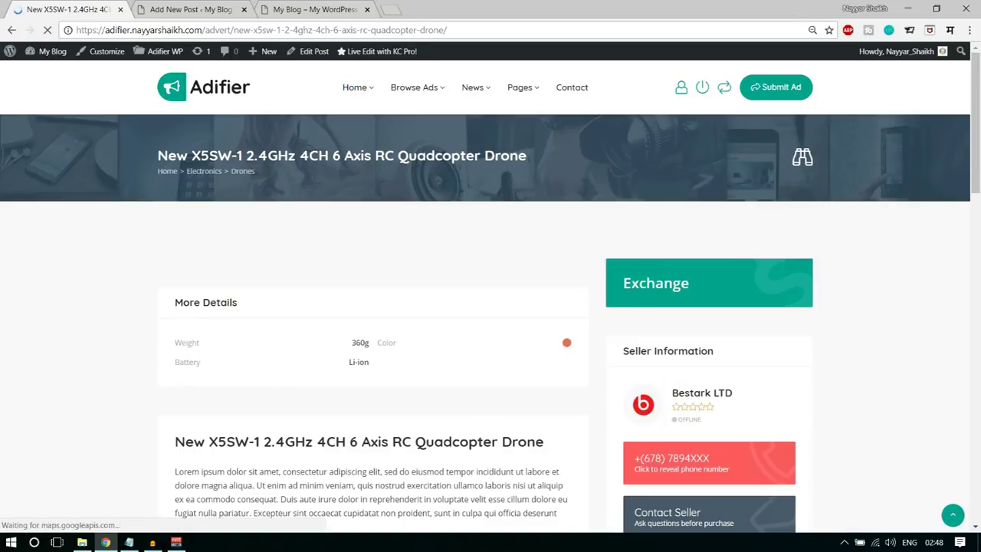
scroll(864, 300, down, 3)
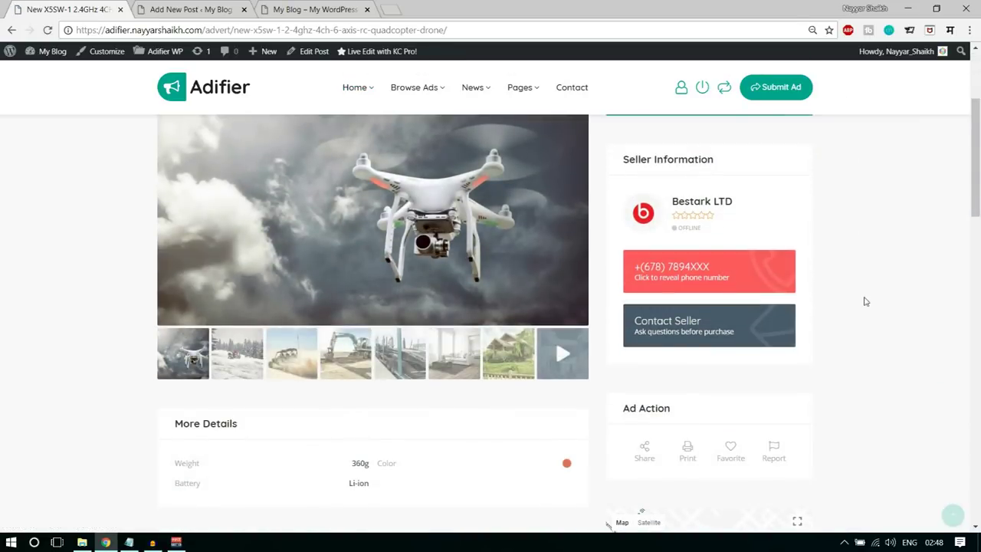
scroll(865, 301, up, 3)
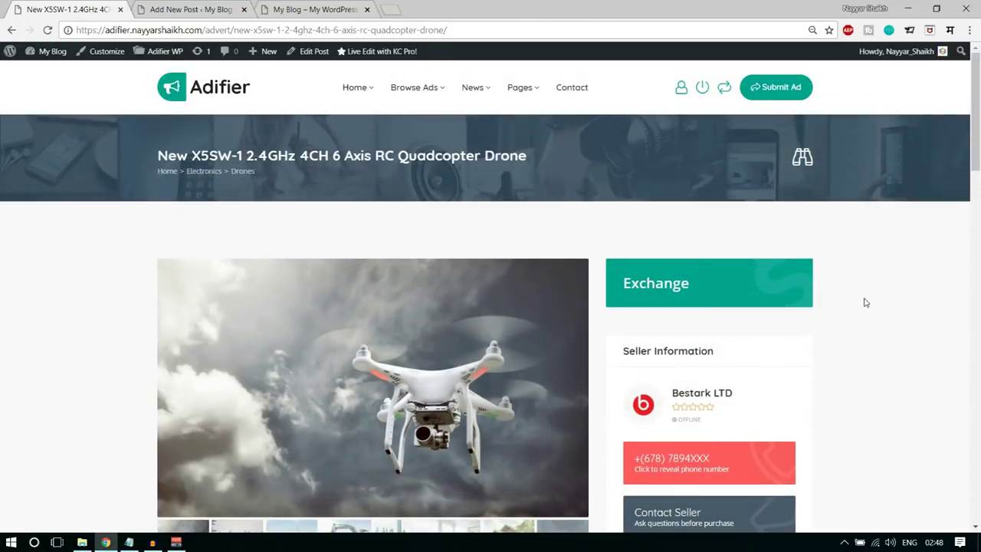
click(12, 30)
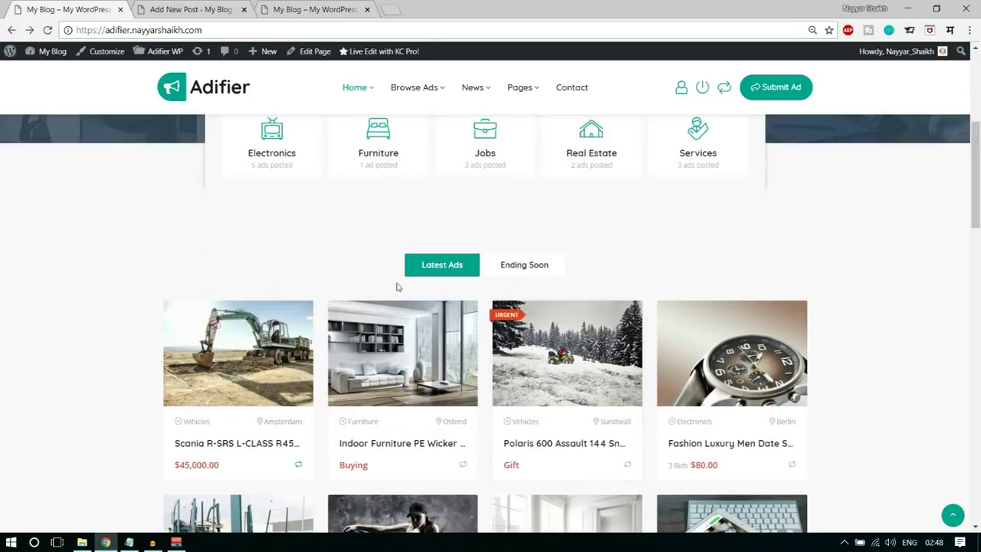
click(508, 264)
click(468, 271)
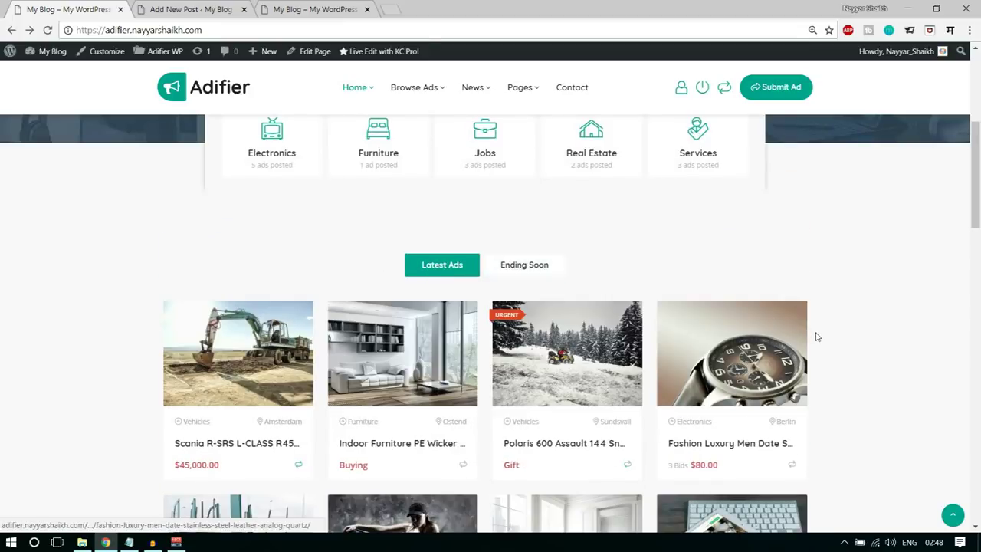
scroll(815, 335, down, 3)
Select the Scania R-SRS truck ad's title and return to the new-ad editor
click(253, 255)
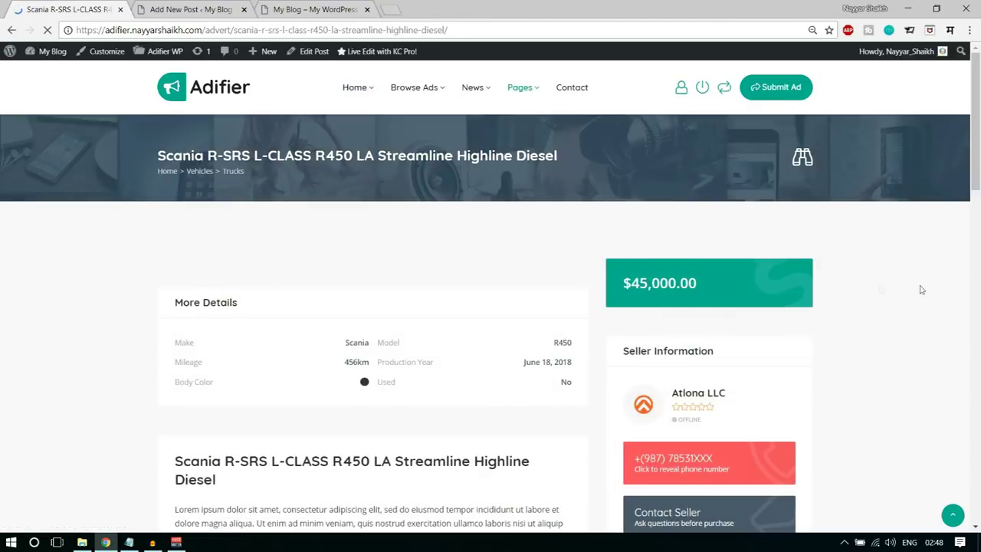
drag(158, 156, 578, 155)
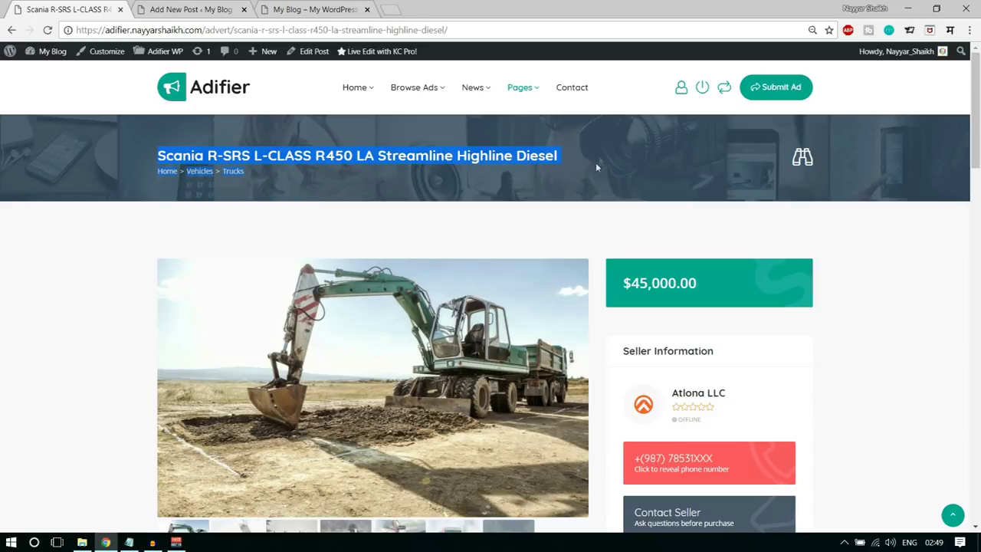
click(191, 9)
Paste the Scania R-SRS L-CLASS R450 title into the ad title and switch the editor to Visual
text(Scania R-SRS L-CLASS R450 LA Streamline Highline Diesel HomeVehiclesTrucks)
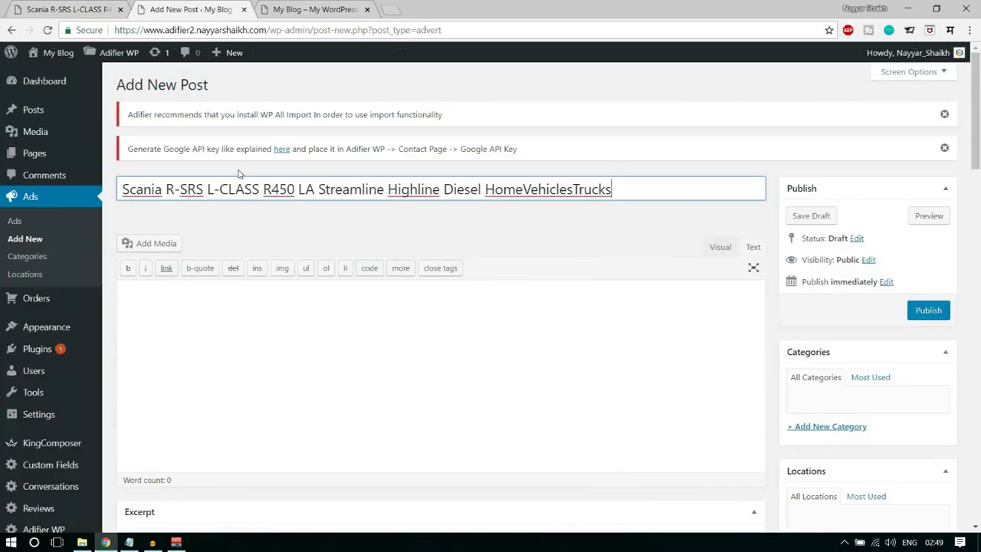
drag(622, 189, 94, 190)
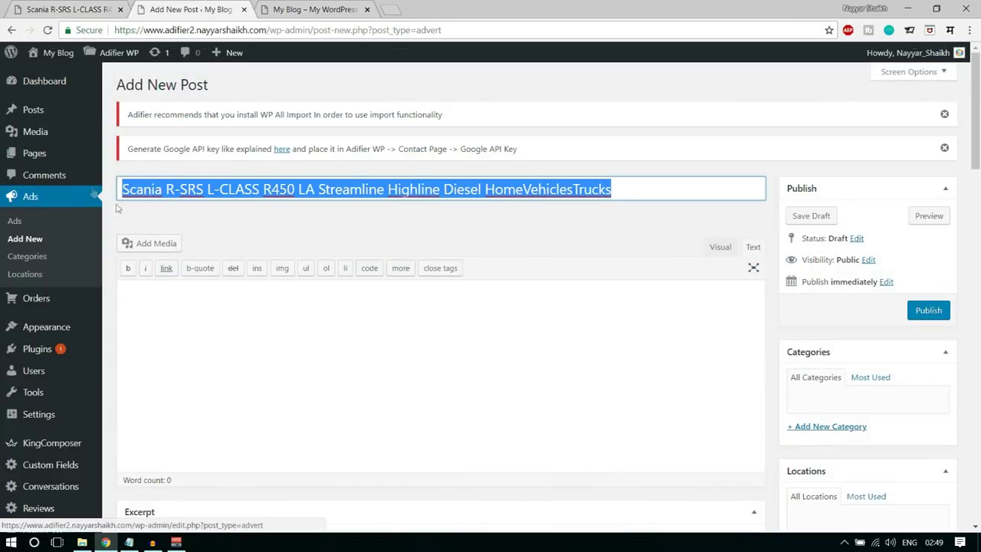
click(719, 246)
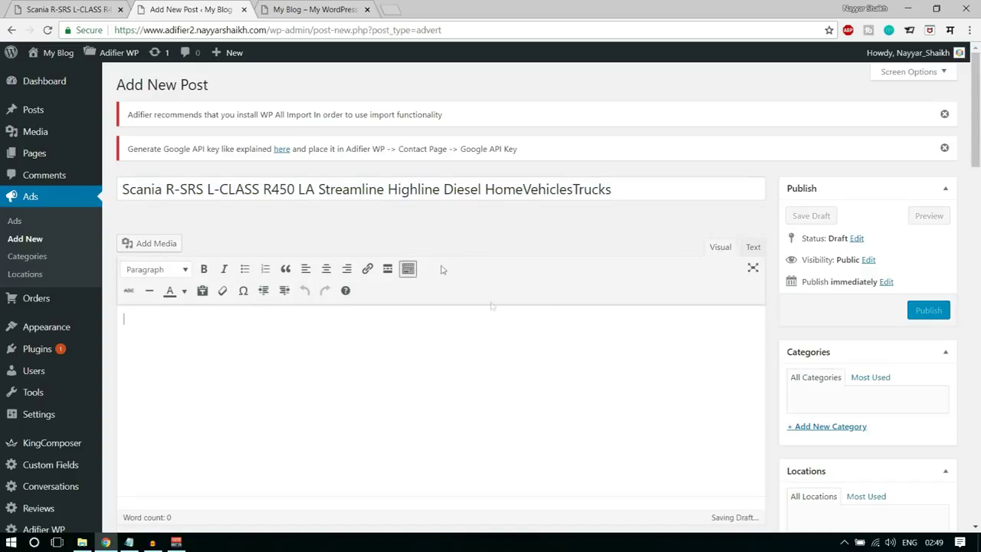
Compare the editor with the Scania demo page, then start a new category named Computer
click(84, 9)
scroll(414, 346, down, 1)
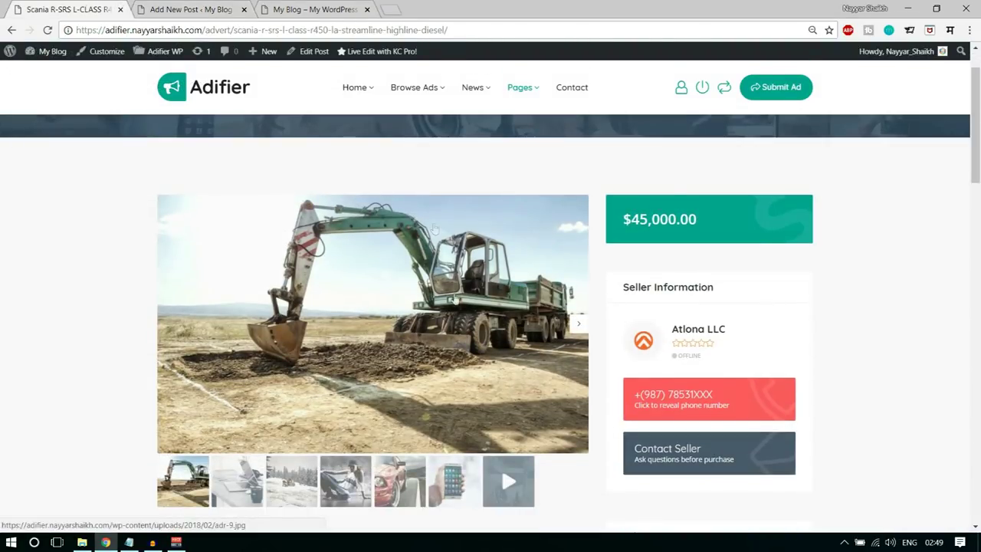
click(221, 8)
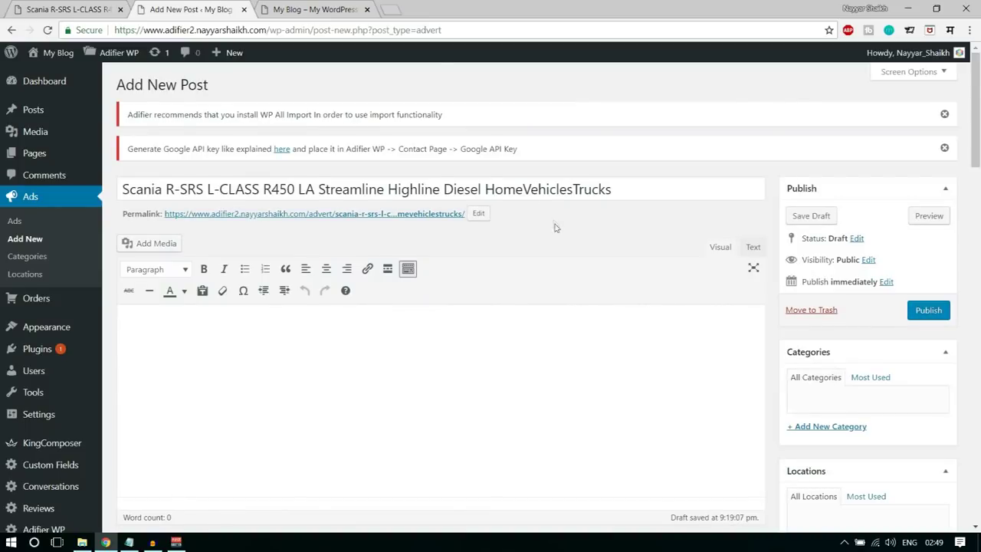
scroll(555, 228, down, 2)
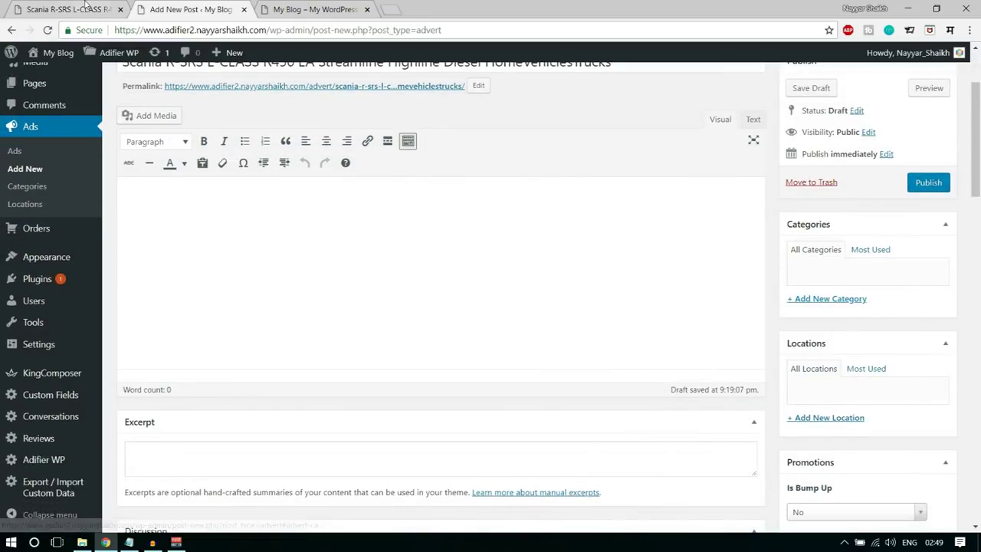
click(86, 6)
scroll(363, 234, up, 2)
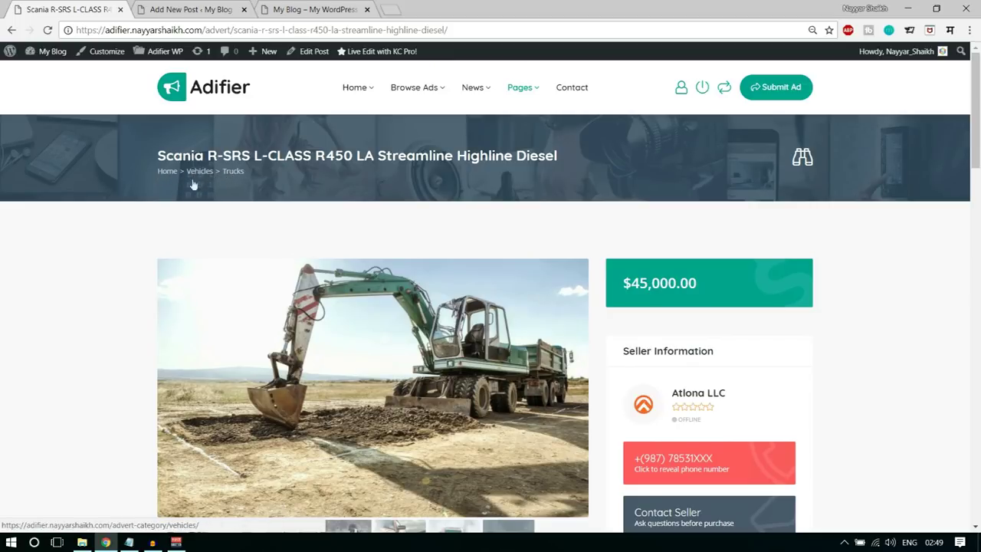
key(ctrl+Tab)
click(837, 300)
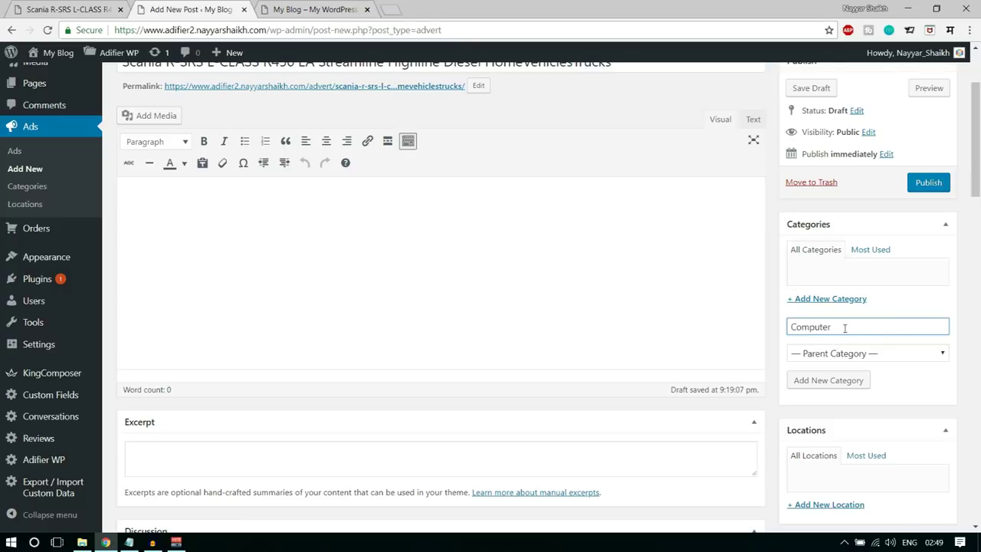
Create a new ad category named Technology
drag(849, 326, 786, 325)
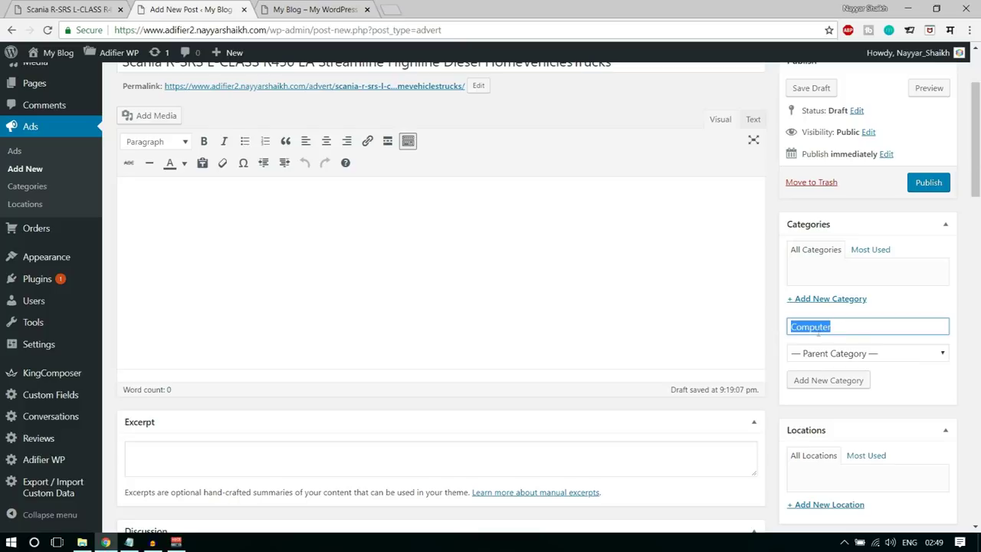
text(Technology)
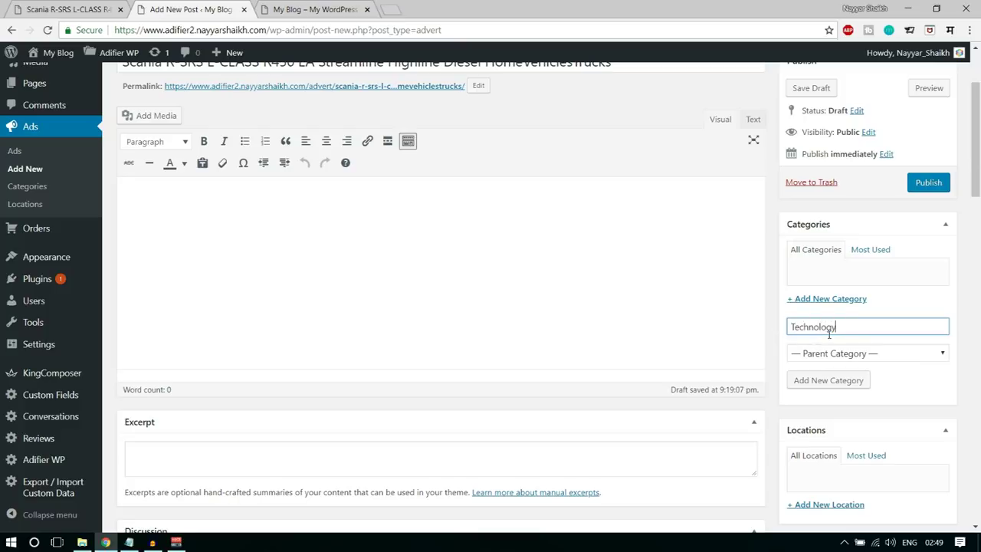
click(821, 380)
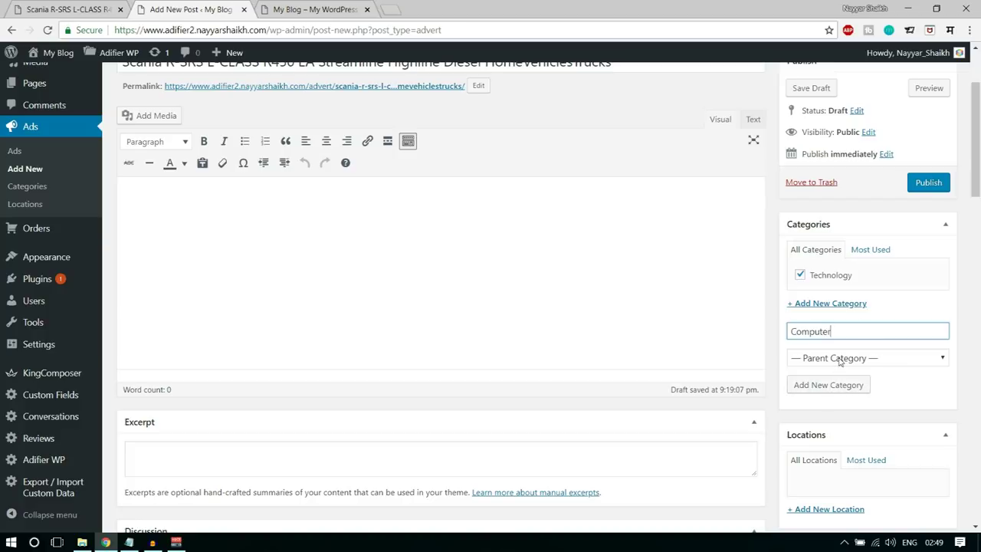
Add Computer as a subcategory with Technology as its parent
double_click(846, 331)
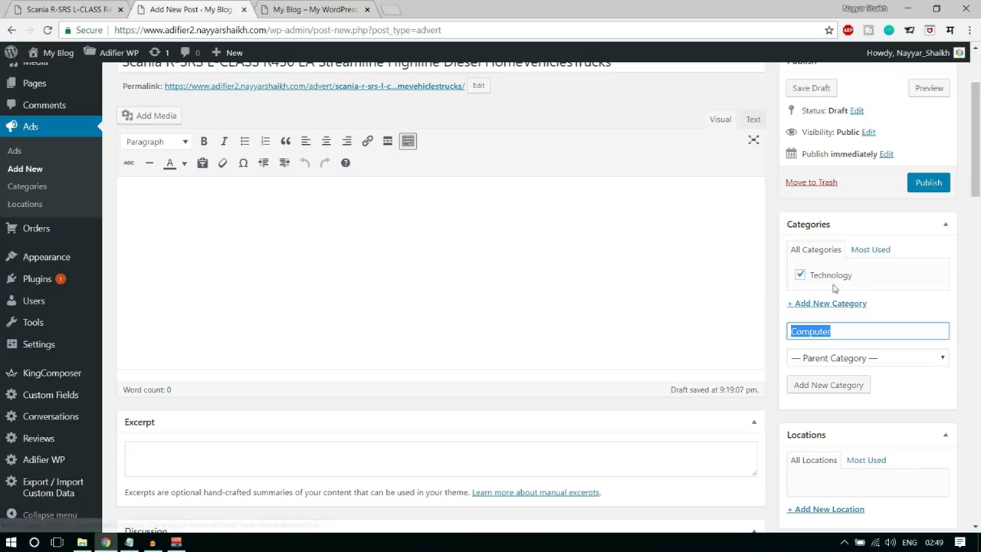
click(852, 357)
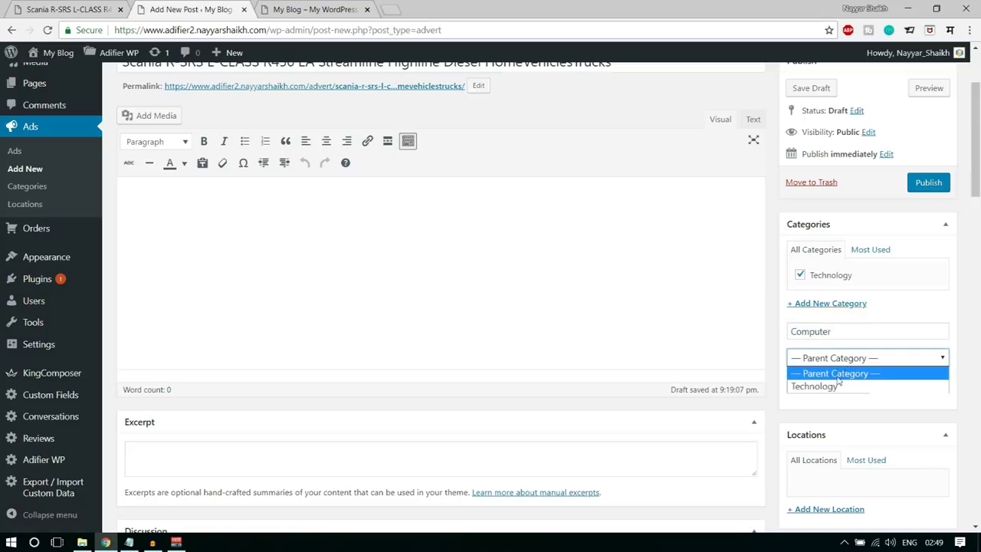
click(838, 383)
click(841, 385)
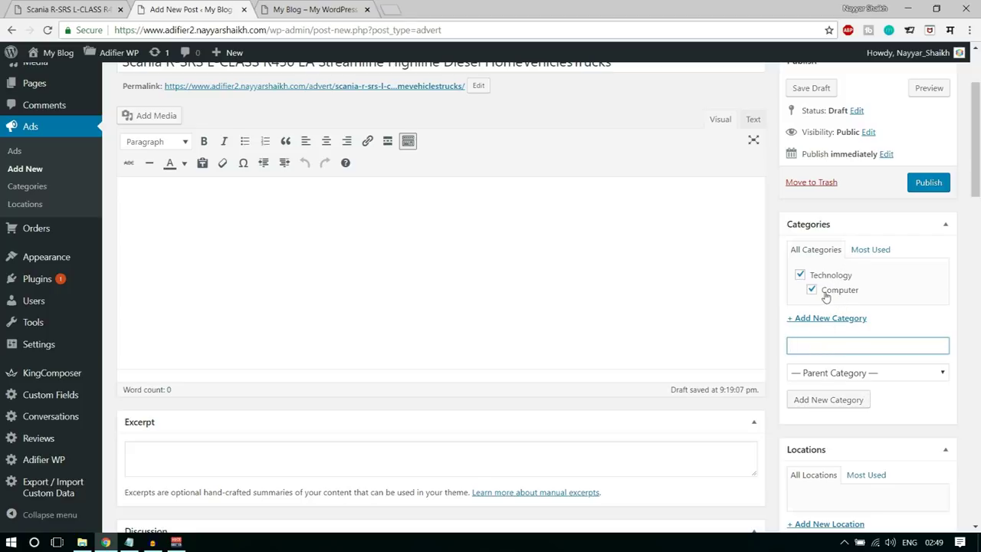
drag(876, 298, 818, 298)
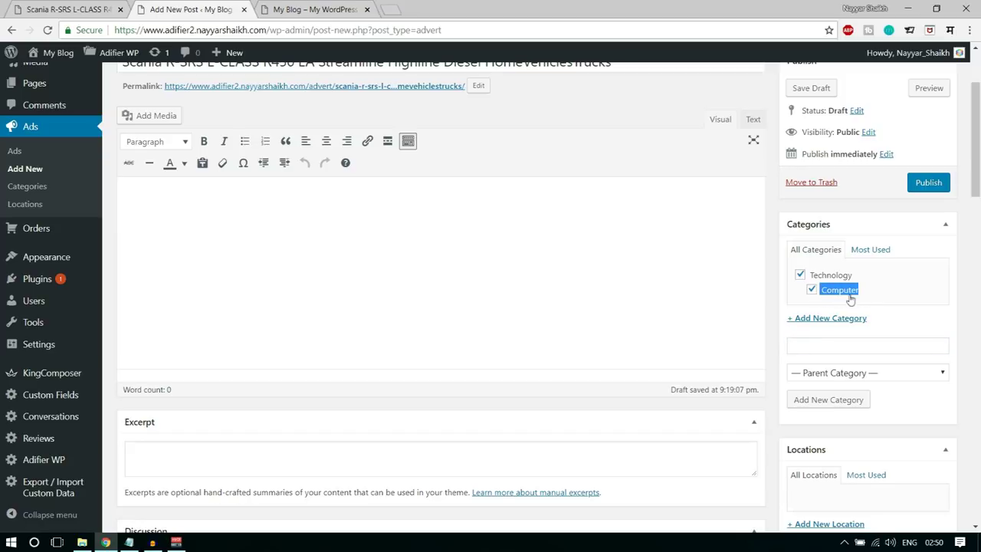
click(881, 303)
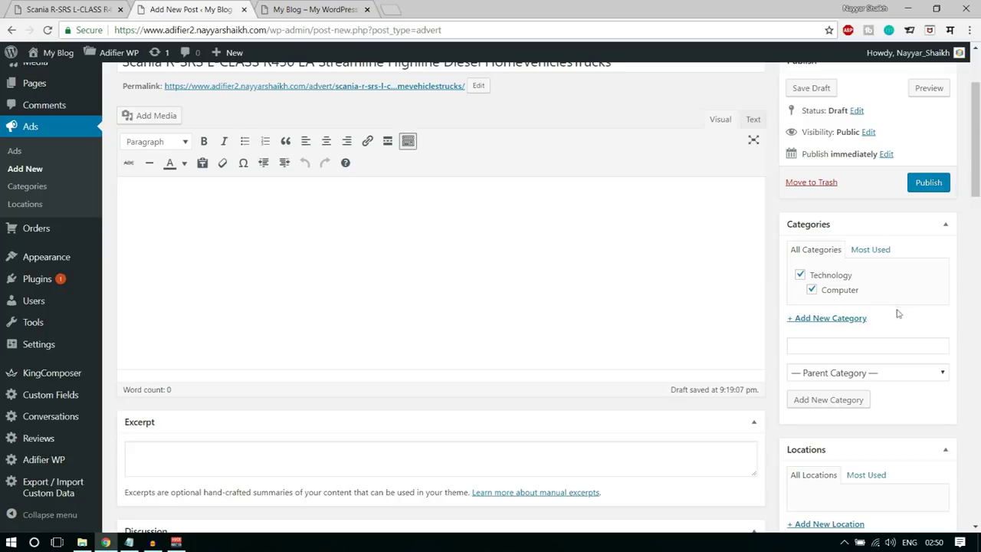
Add Mumbai as a new ad location
scroll(931, 322, down, 2)
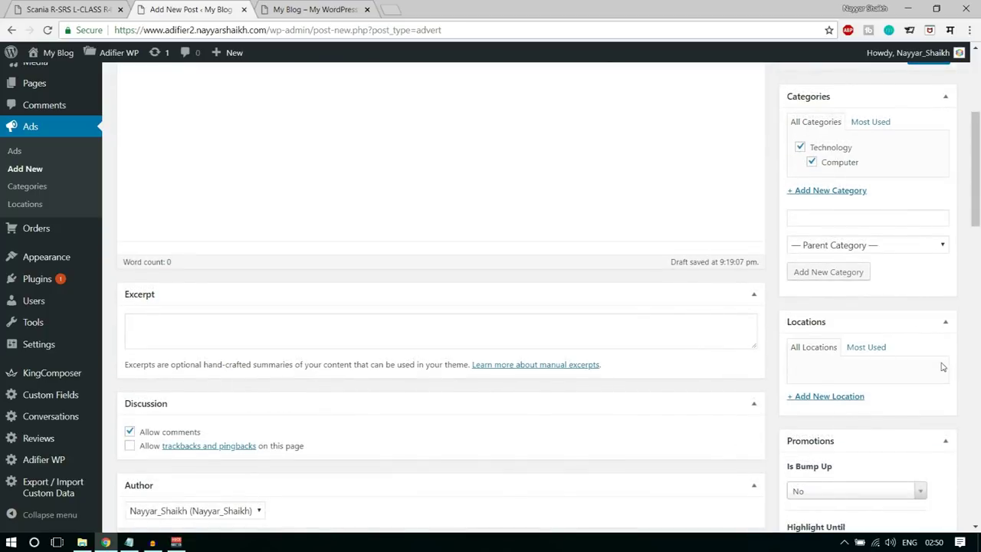
scroll(856, 365, down, 1)
click(832, 333)
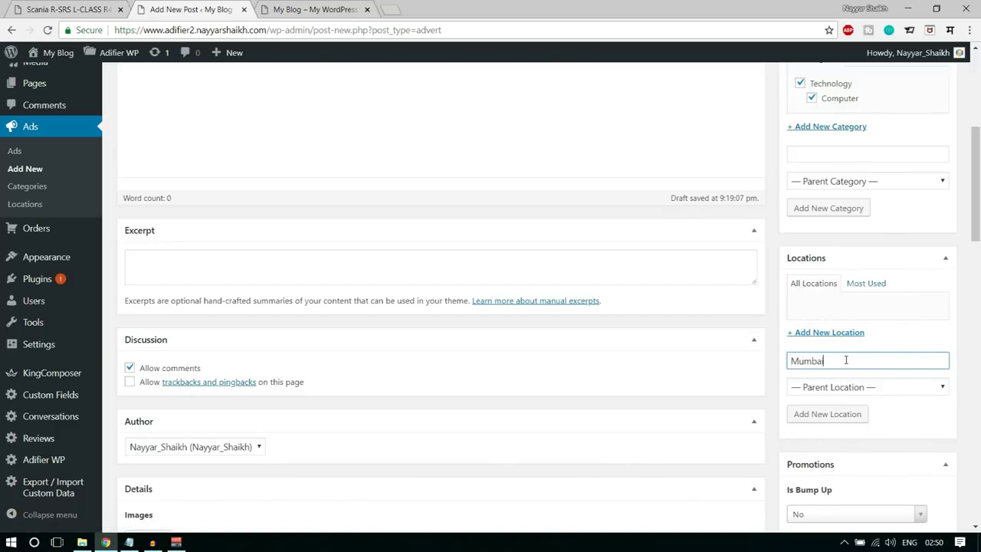
click(827, 414)
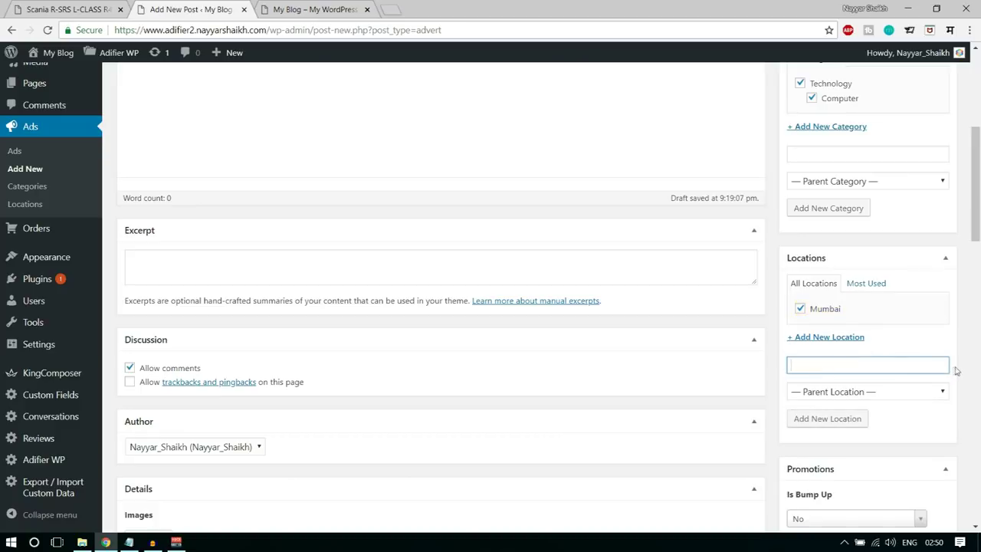
Select and copy the three description paragraphs from the Scania demo ad page
scroll(690, 345, up, 3)
click(443, 342)
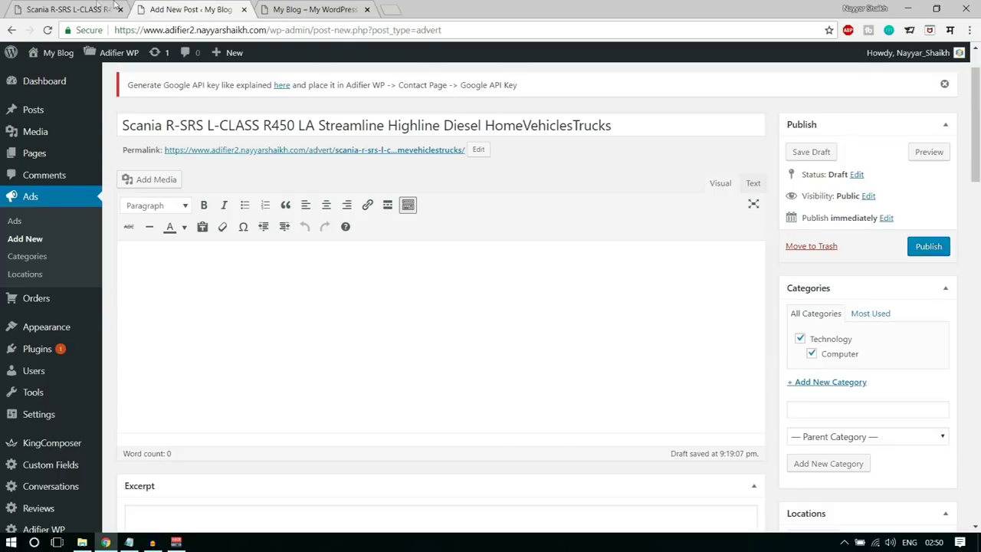
click(100, 9)
scroll(539, 274, down, 5)
scroll(425, 256, down, 2)
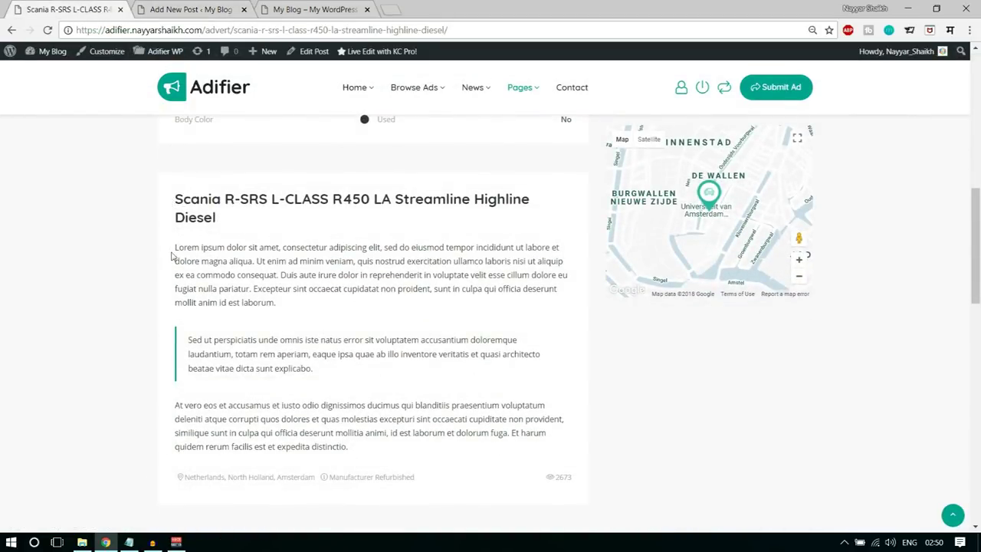
drag(176, 198, 214, 218)
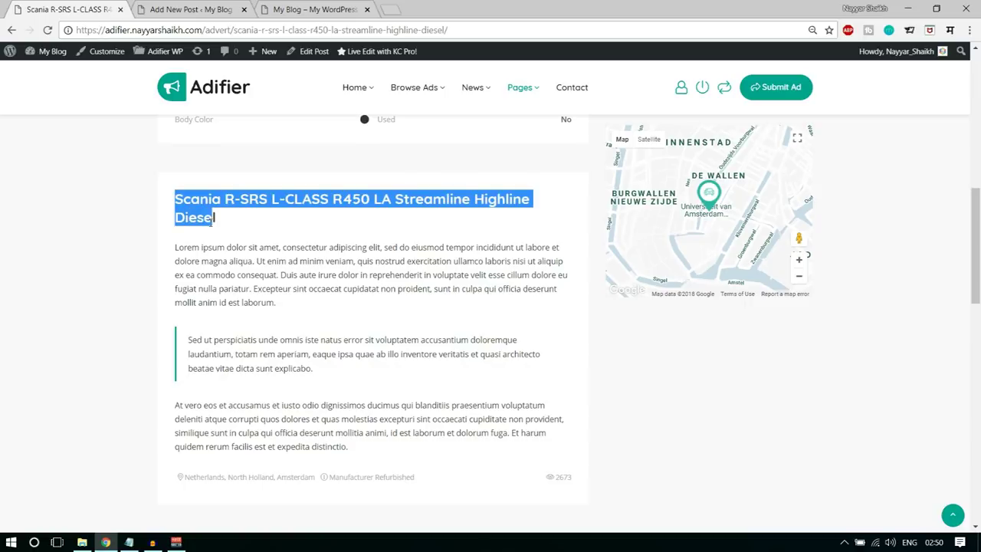
click(230, 256)
drag(174, 246, 546, 452)
key(ctrl+c)
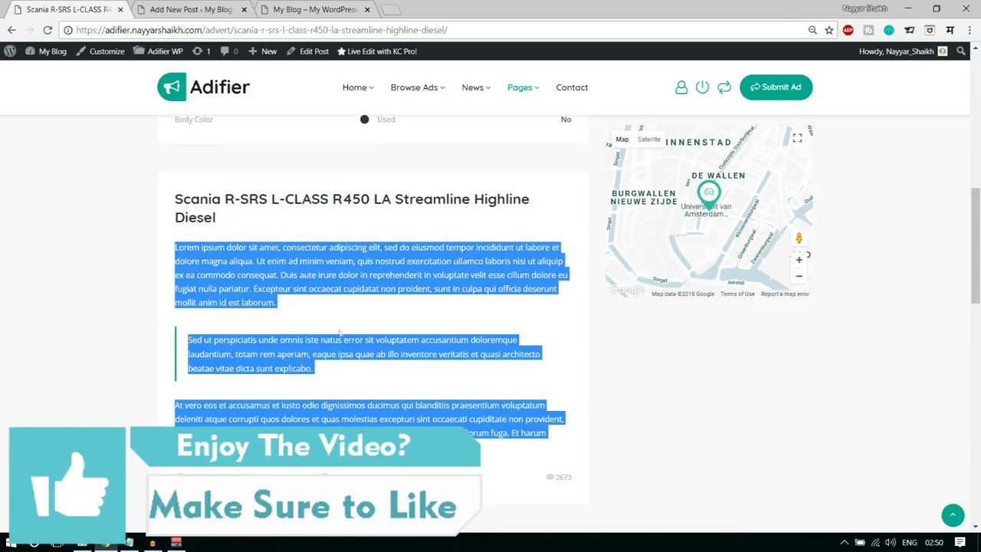
Paste the Lorem ipsum description into the new ad's content editor
click(210, 7)
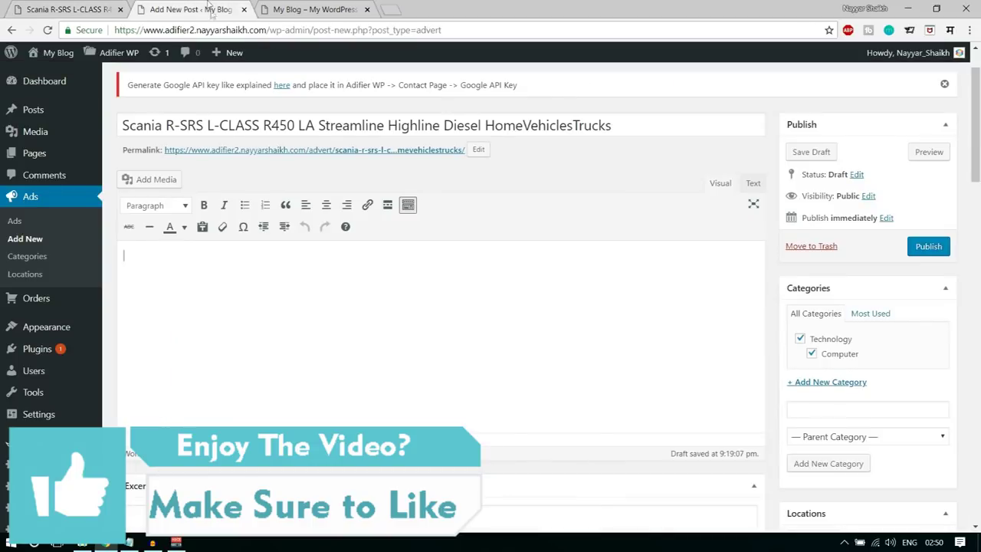
click(303, 348)
key(ctrl+v)
scroll(413, 358, down, 2)
Add an empty slot under the ad's Images, then reload the demo Scania ad page
scroll(413, 359, down, 5)
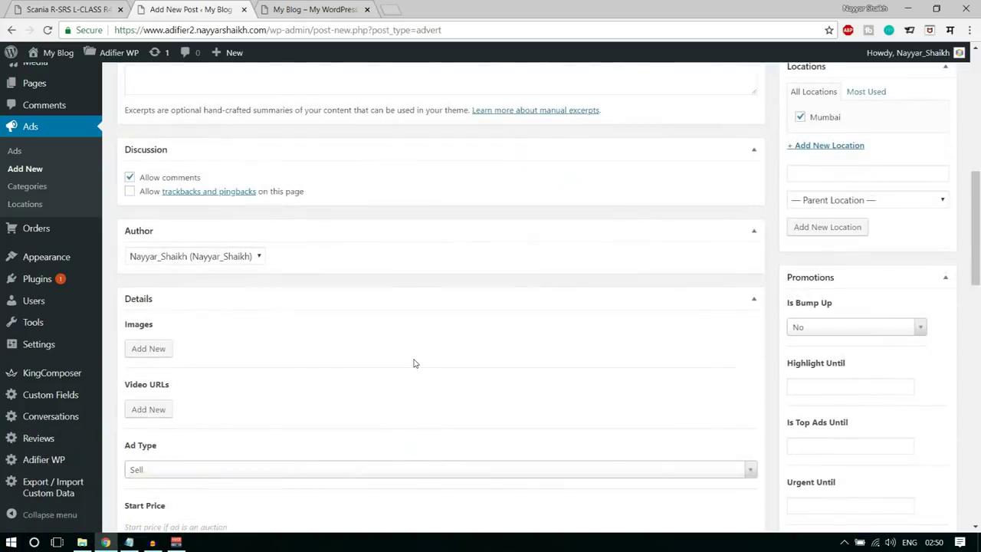
scroll(414, 363, down, 2)
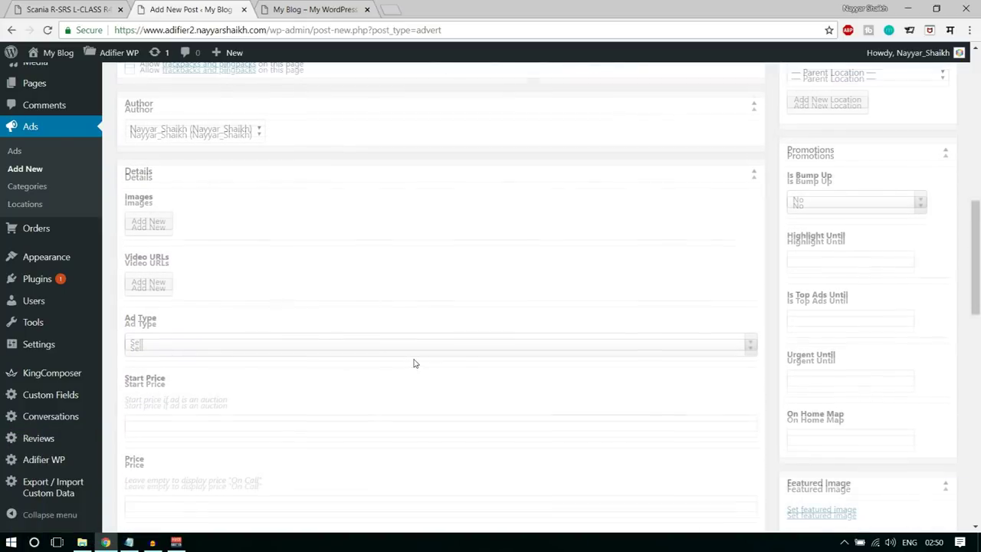
click(153, 224)
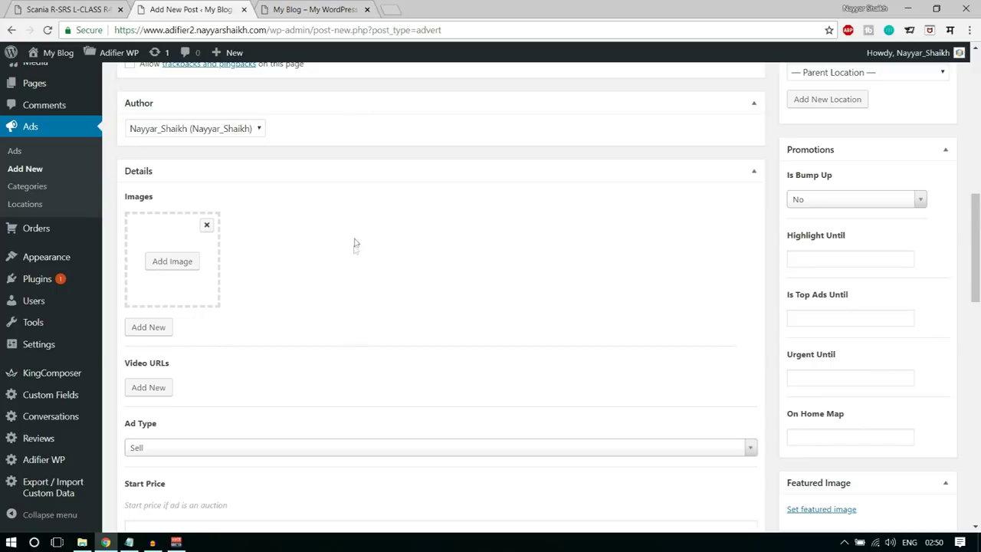
click(69, 10)
key(F5)
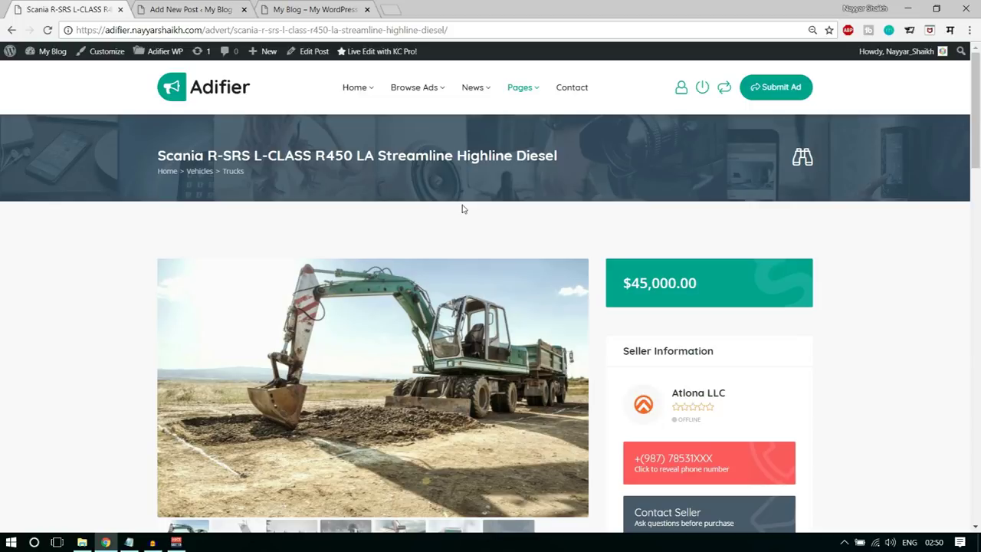
Find the Images Download link in BloggDude's Classified Ads article, then close it and return to the editor
click(391, 8)
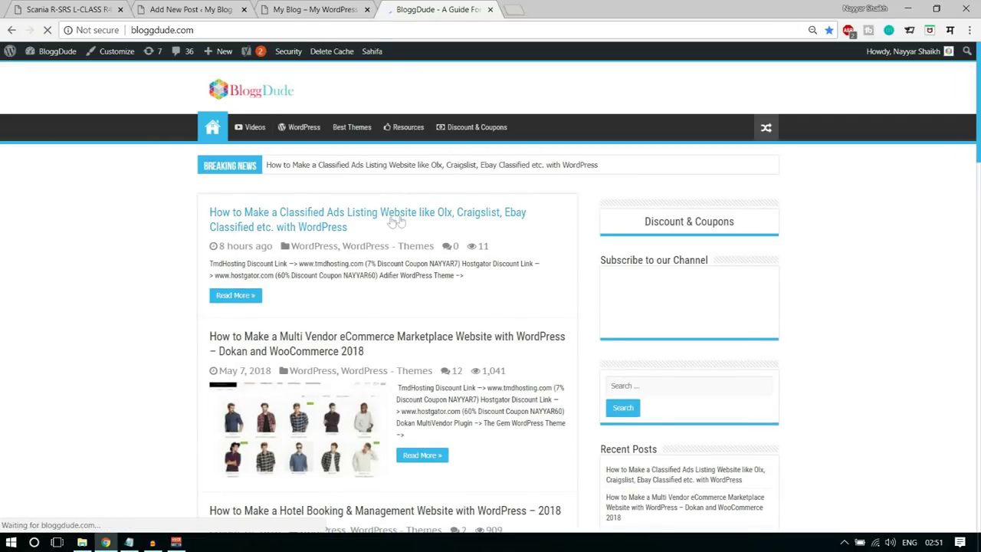
click(390, 222)
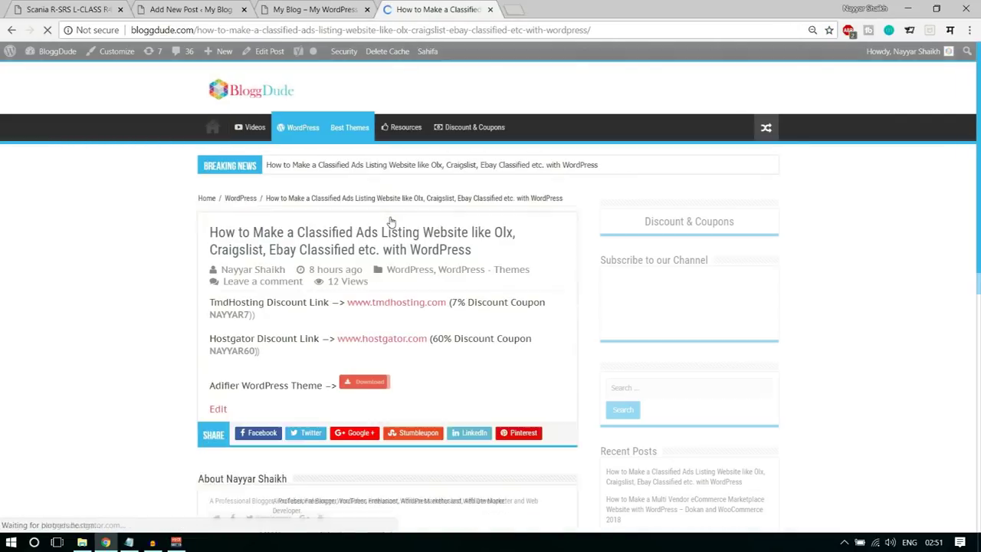
scroll(871, 286, down, 3)
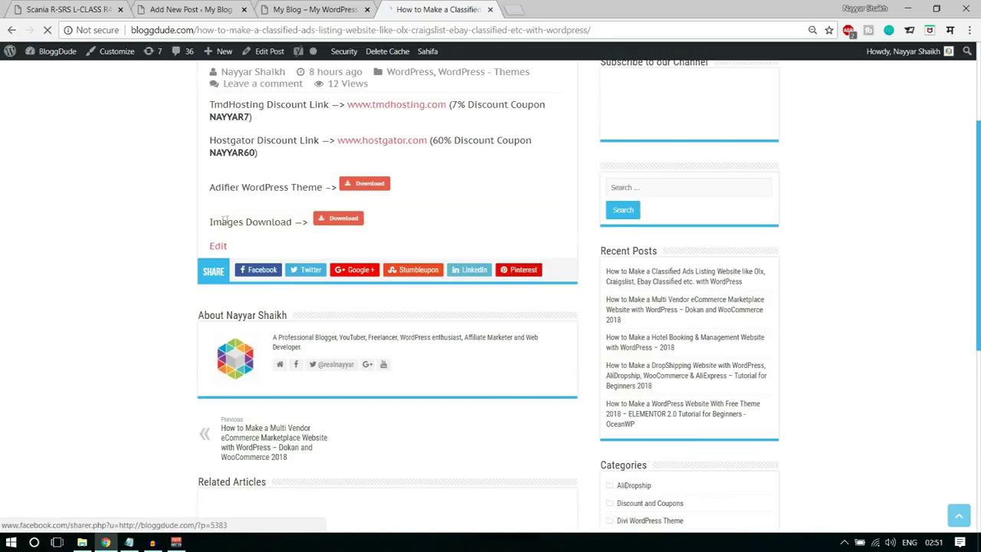
drag(210, 221, 295, 223)
click(297, 236)
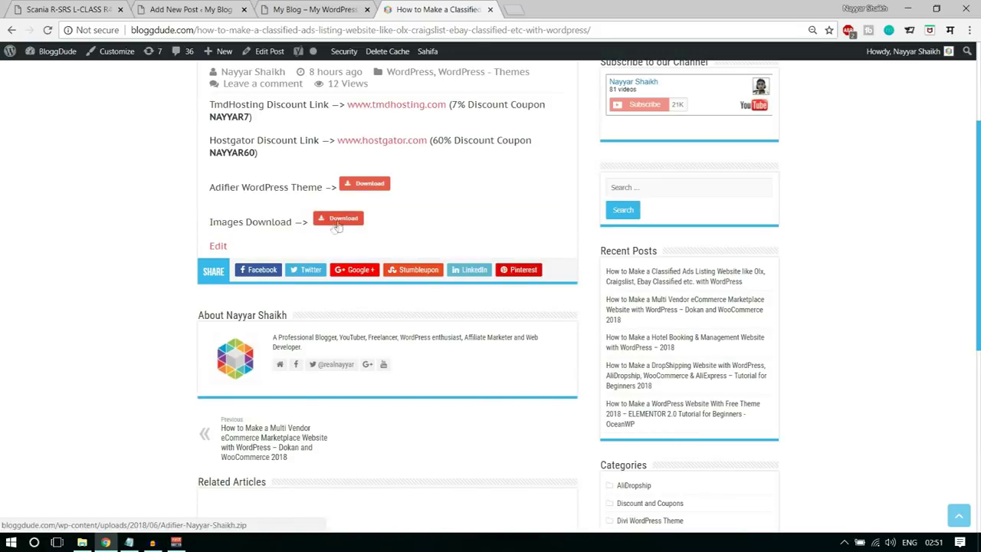
scroll(429, 279, up, 3)
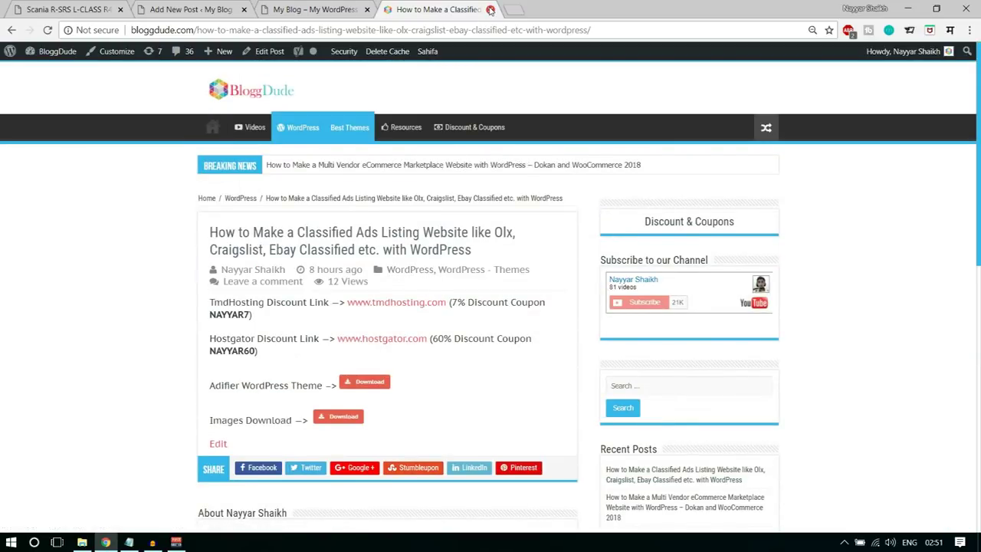
click(490, 9)
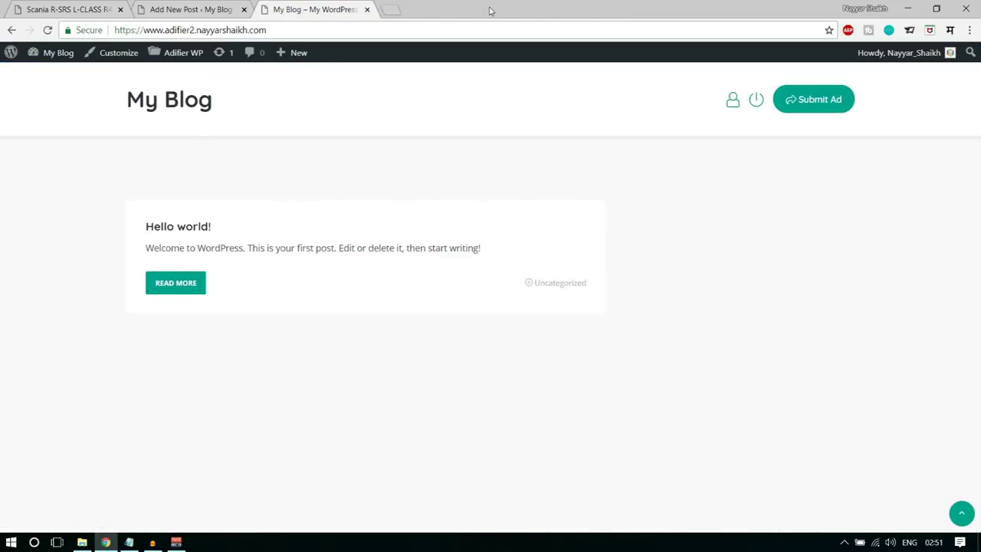
click(184, 9)
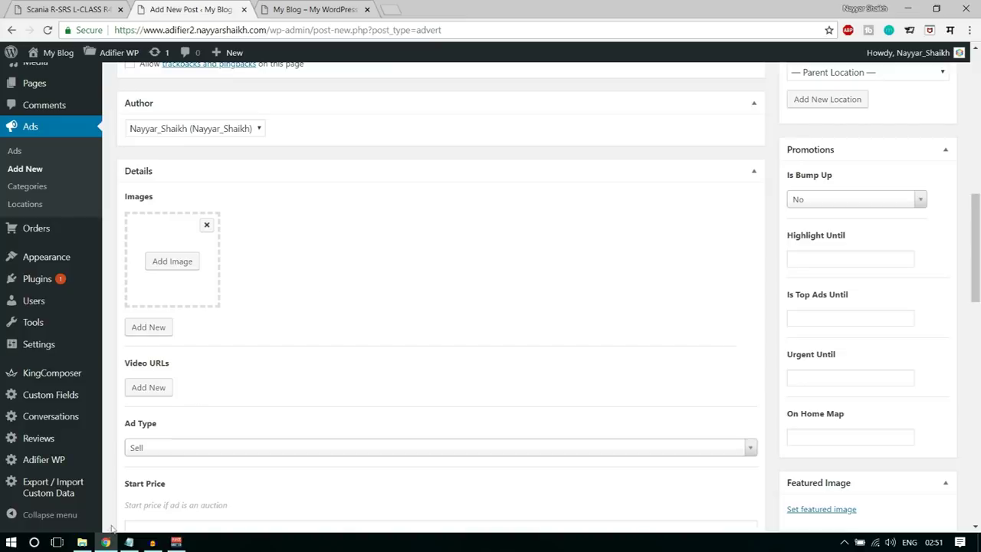
click(83, 542)
click(212, 98)
click(192, 184)
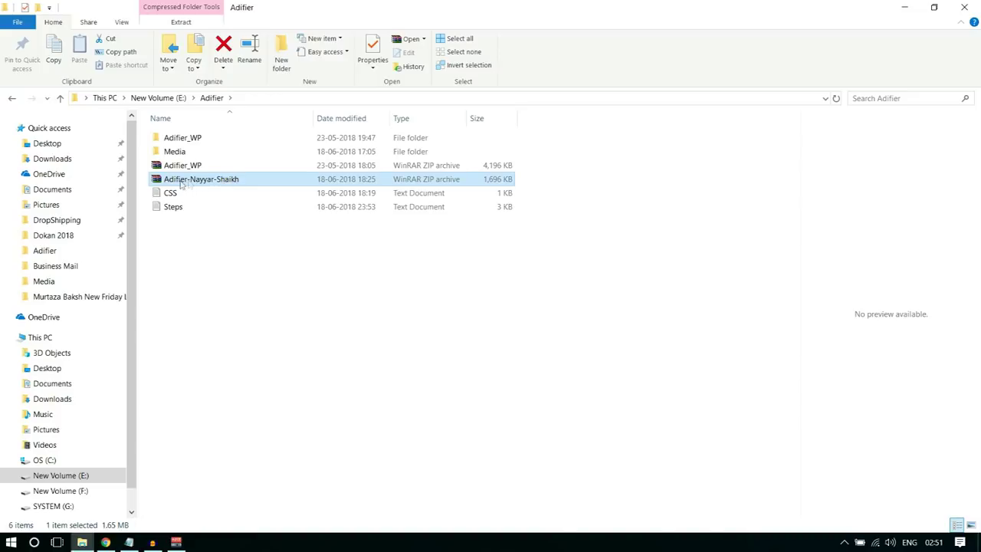
click(186, 196)
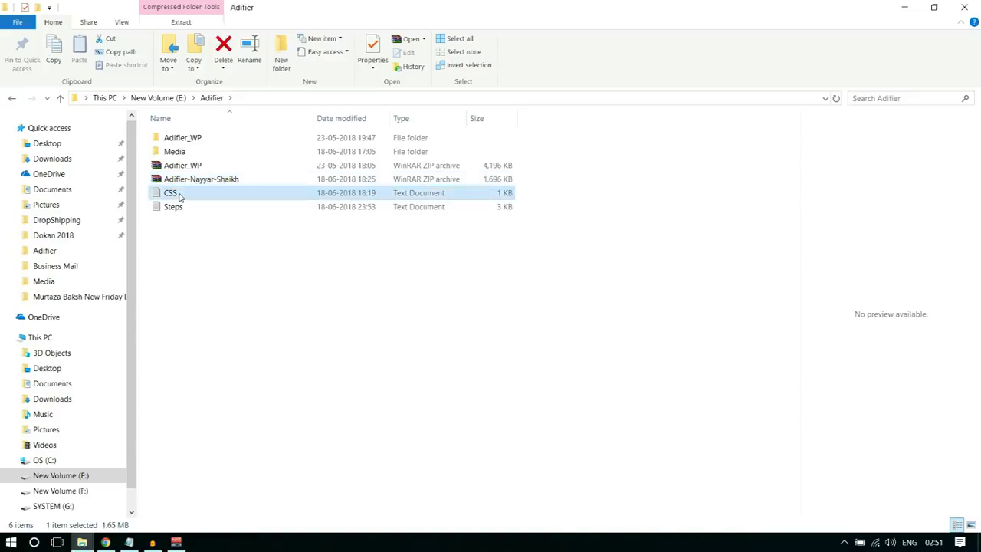
click(181, 154)
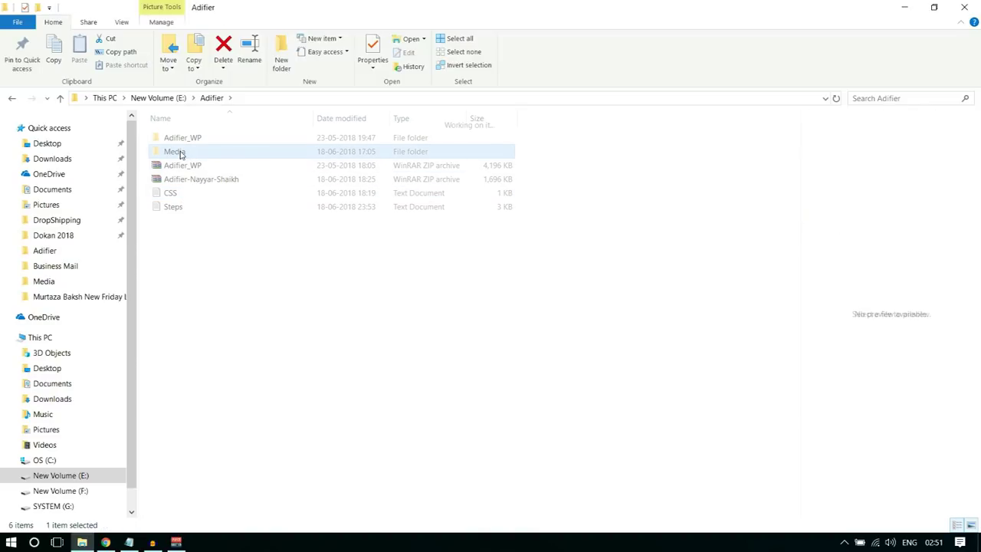
double_click(181, 154)
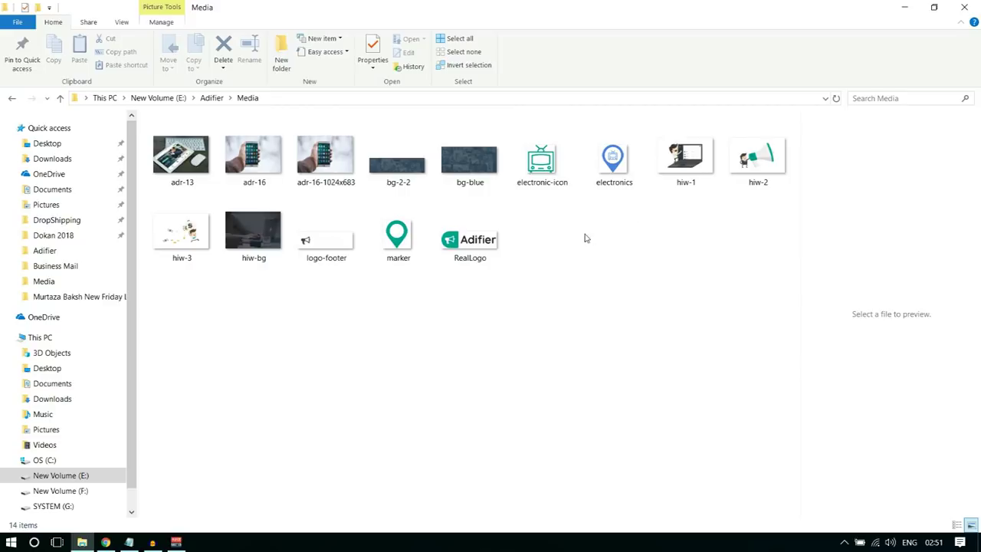
click(105, 542)
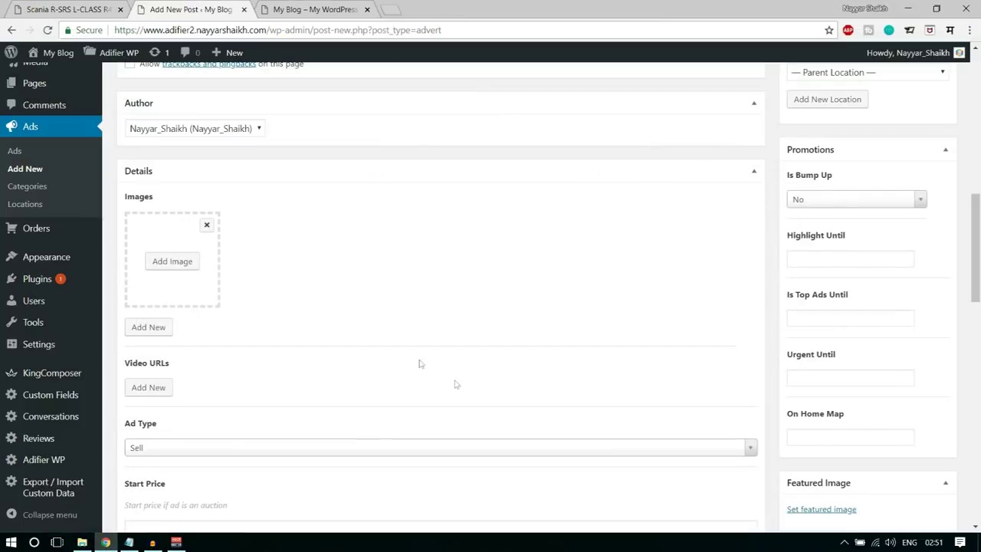
Upload adr-13 from the Adifier Media folder and use it as the ad's first image
click(185, 262)
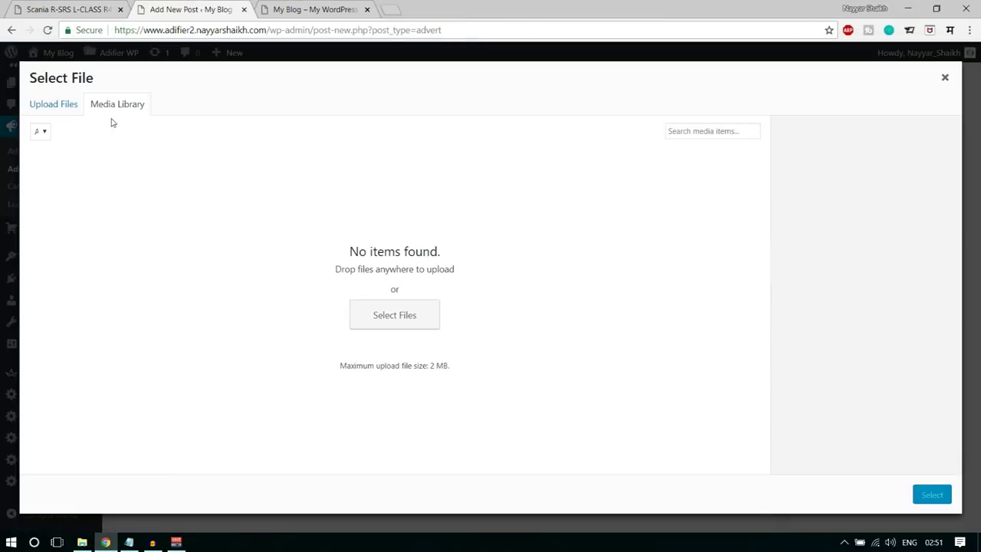
click(395, 312)
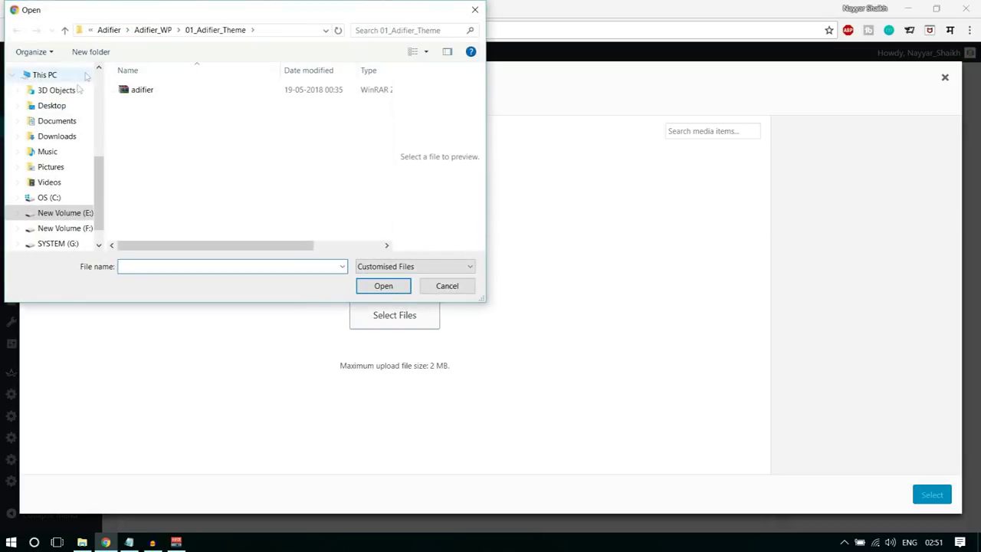
click(152, 30)
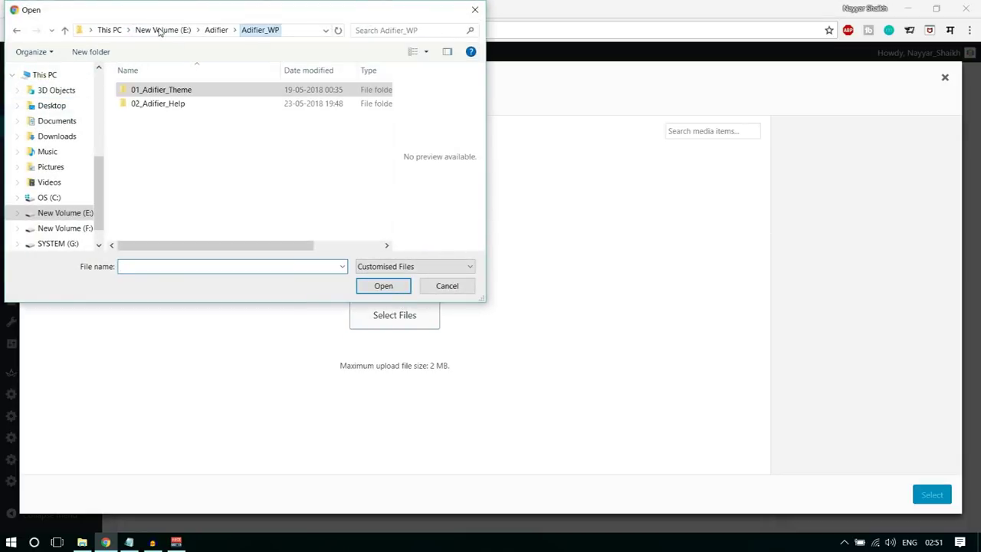
click(213, 30)
double_click(170, 105)
click(164, 104)
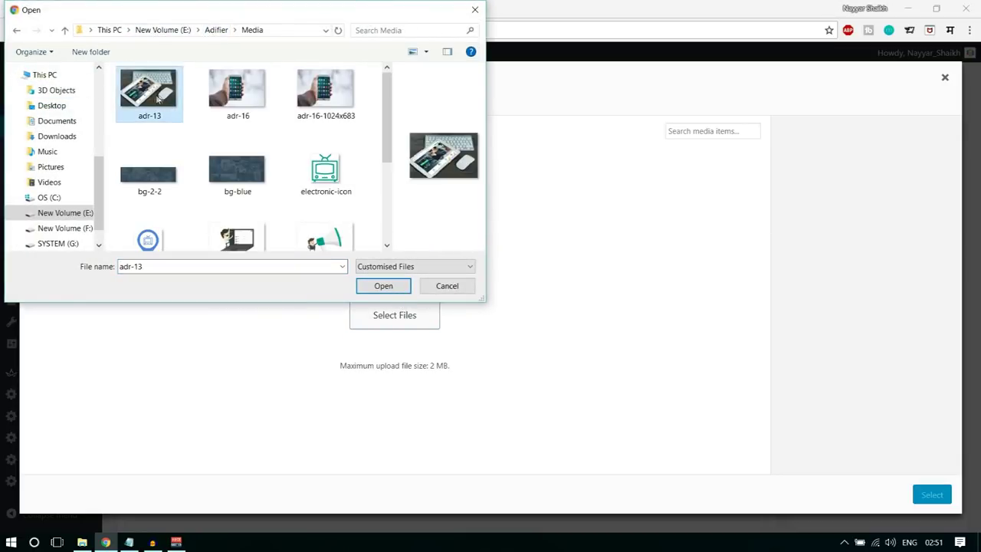
scroll(223, 132, down, 1)
scroll(230, 177, up, 1)
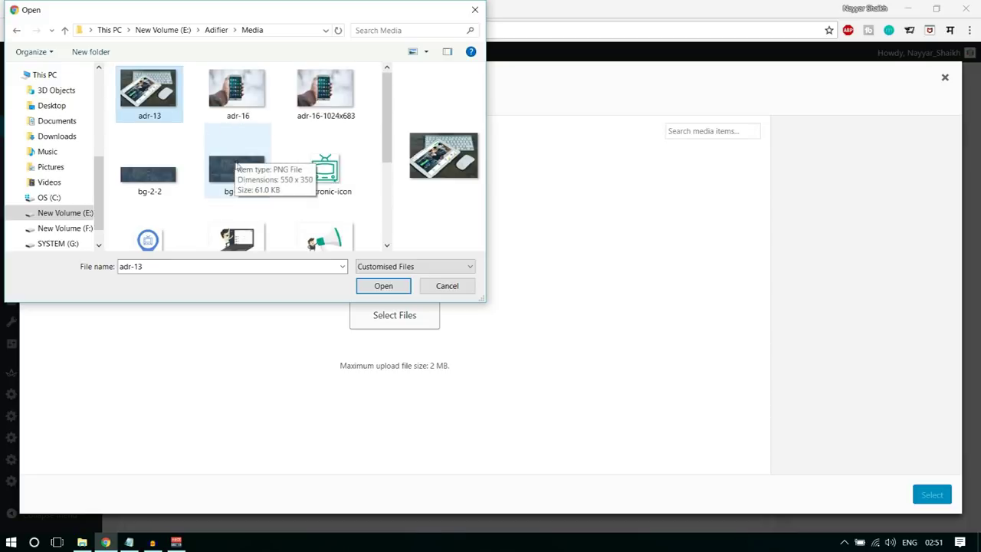
click(383, 285)
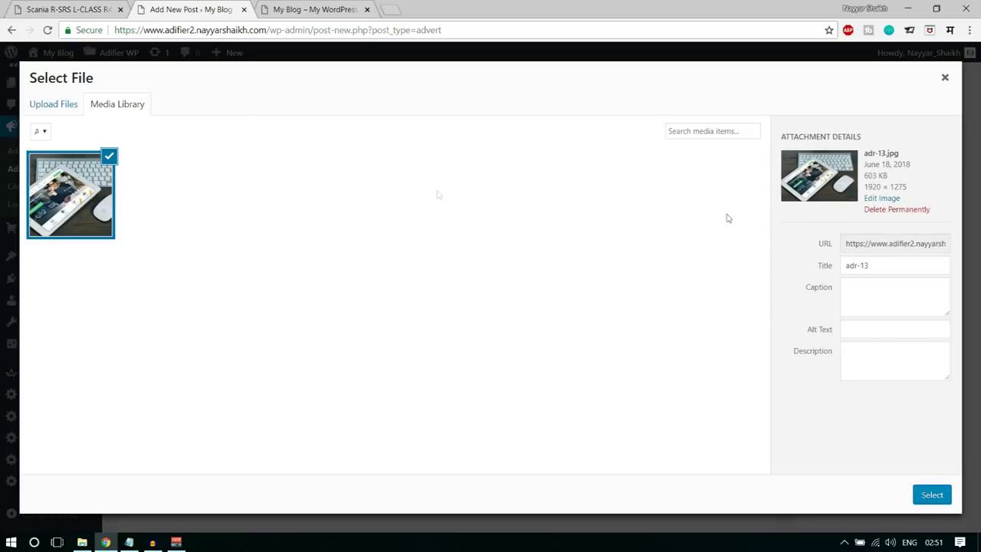
click(932, 495)
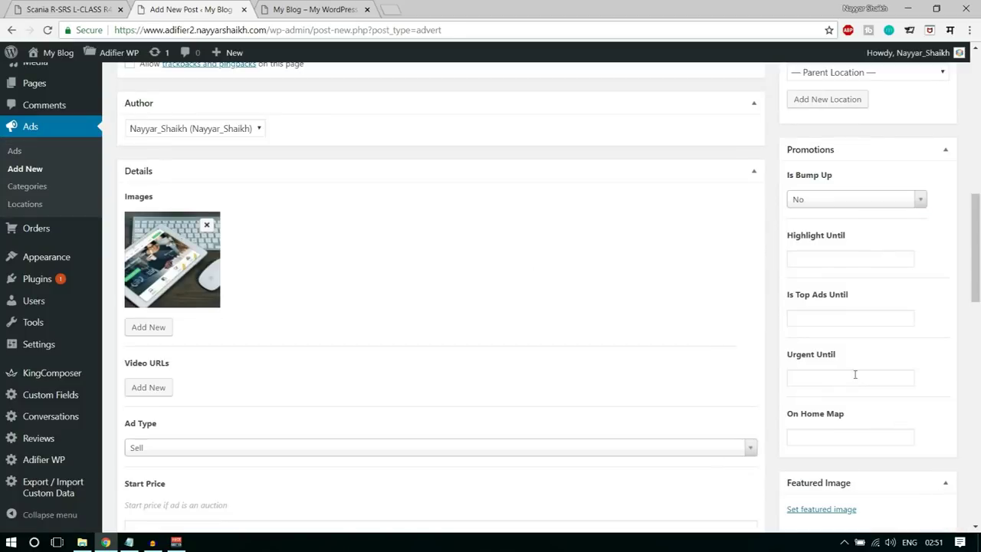
Upload adr-16-1024x683 and bg-blue, adding bg-blue as the ad's second image
scroll(482, 306, down, 1)
scroll(259, 215, up, 1)
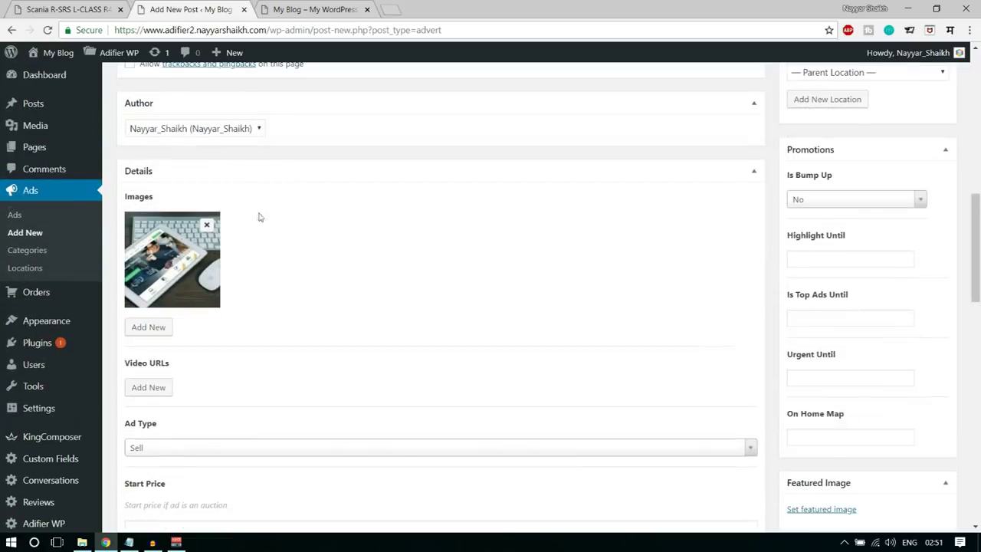
click(153, 329)
click(292, 268)
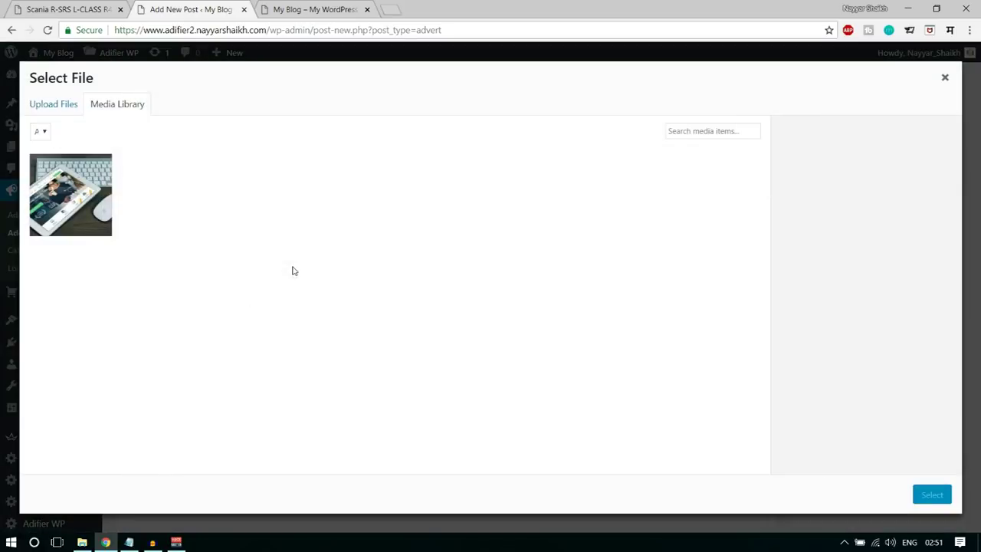
click(55, 109)
click(482, 290)
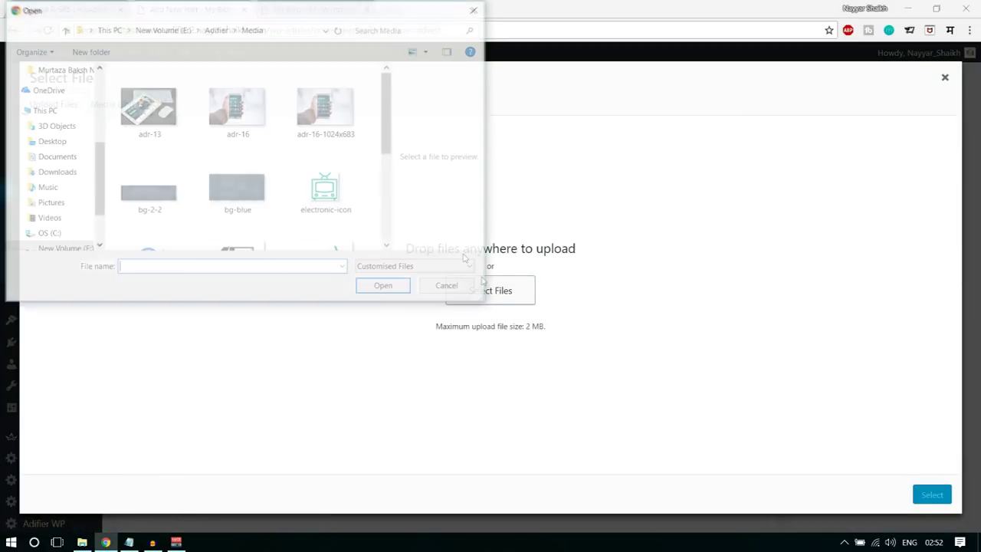
click(239, 108)
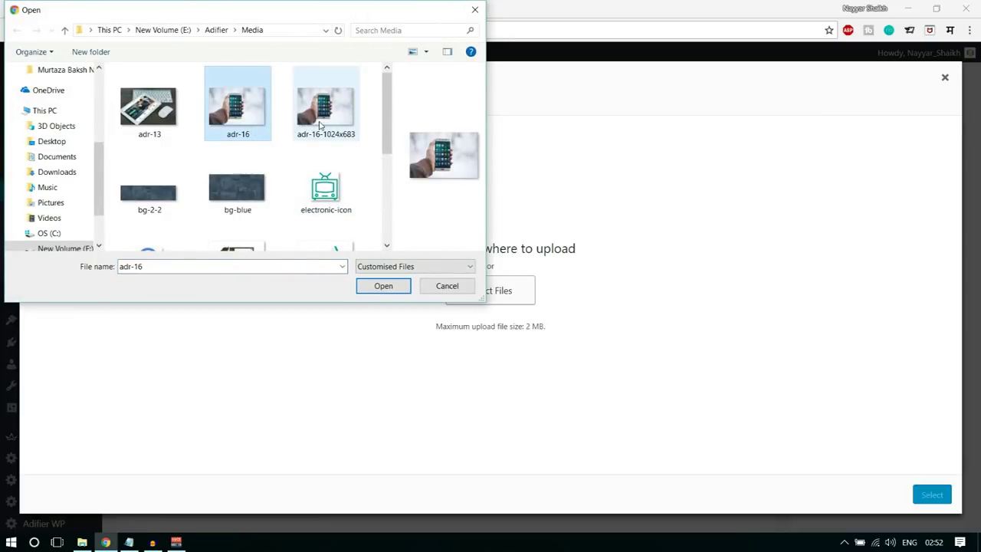
click(322, 115)
ctrl+click(237, 187)
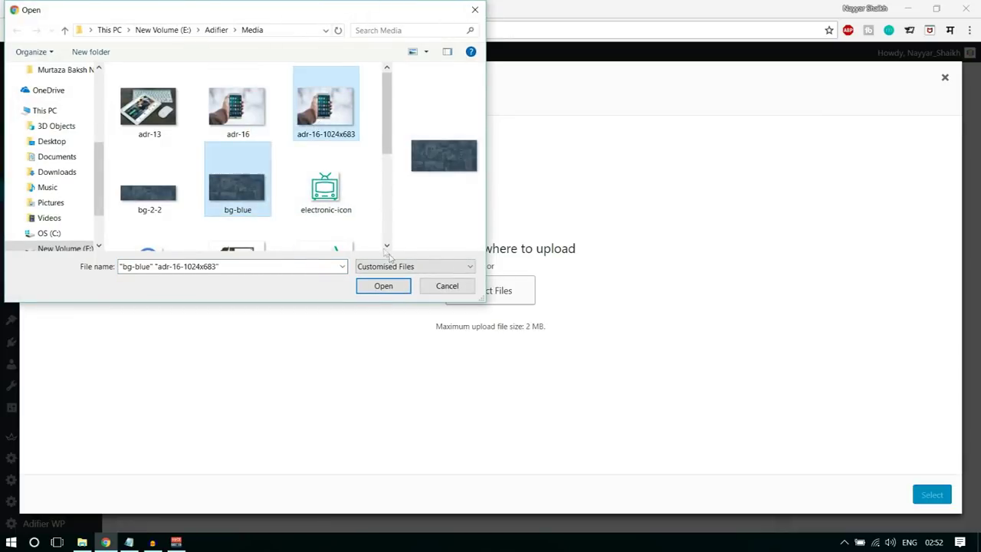
click(374, 286)
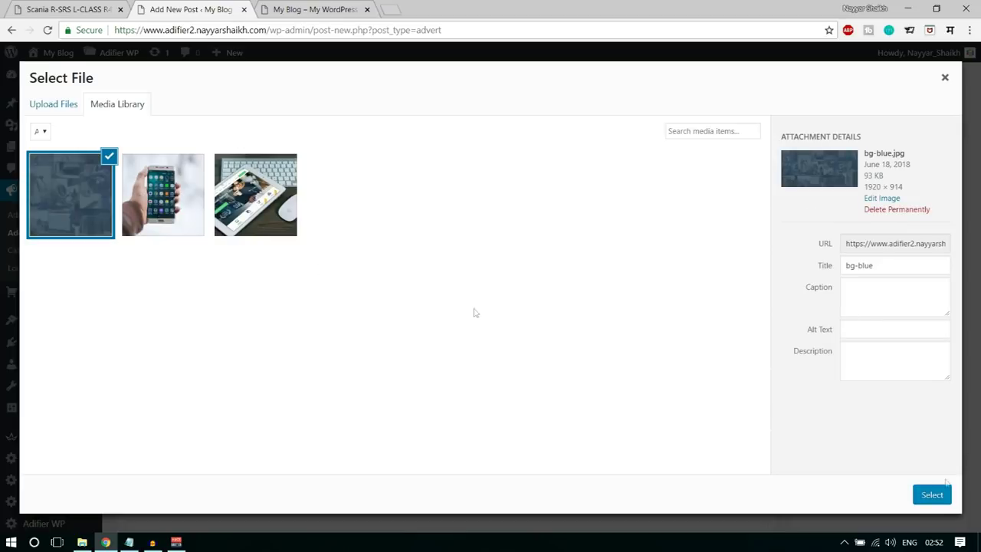
click(192, 213)
click(96, 201)
click(918, 498)
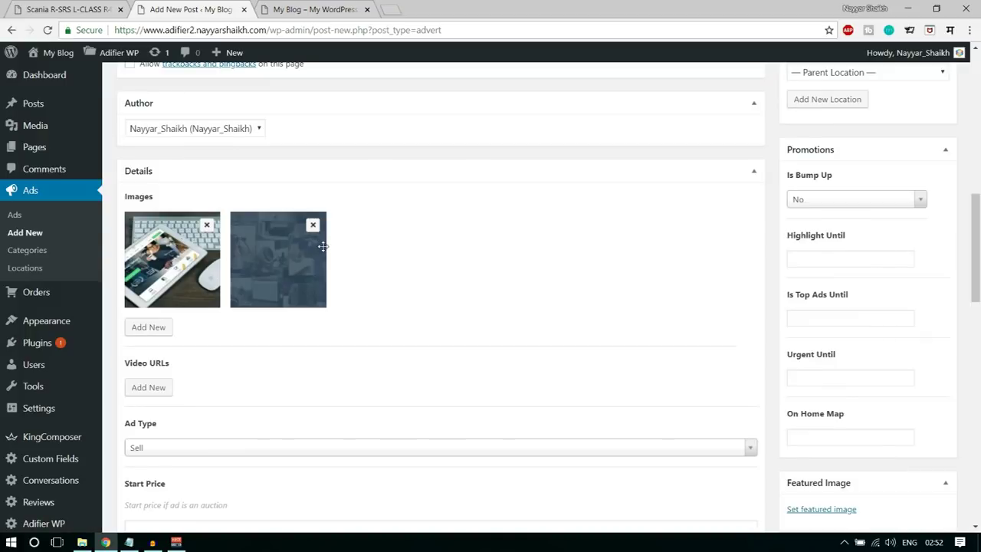
Add the adr-16-1024x683 phone photo as the third image and add an empty video URL row
click(159, 330)
click(417, 259)
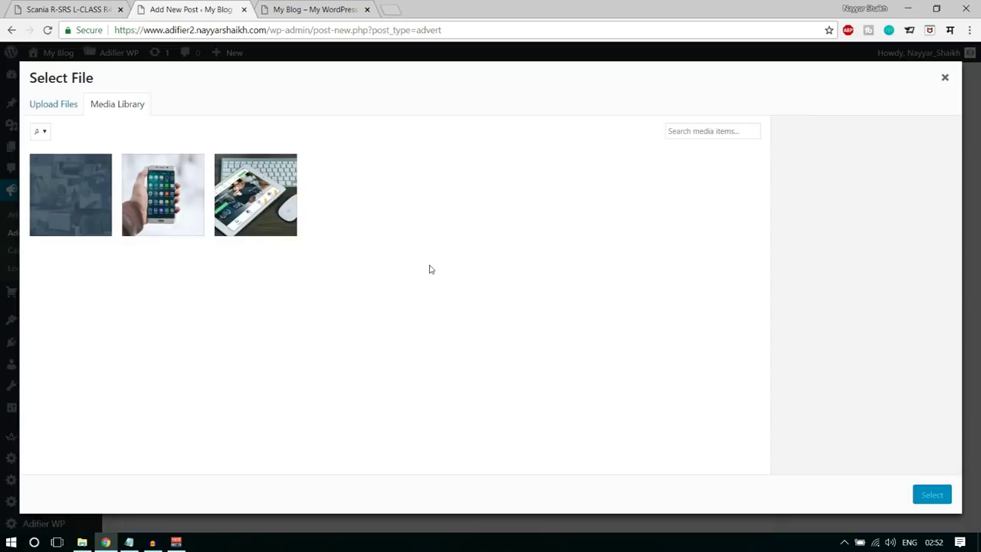
click(188, 188)
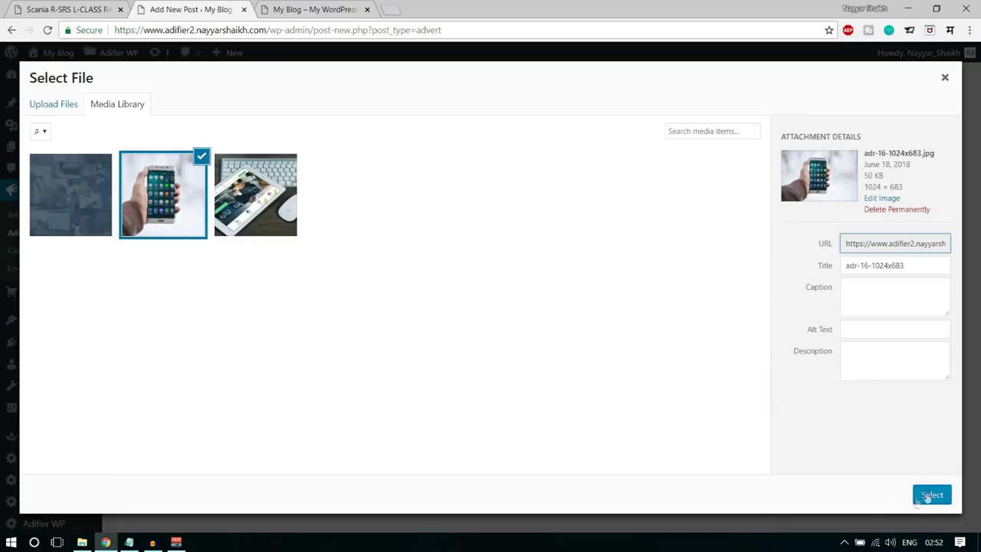
click(917, 501)
scroll(516, 304, down, 1)
click(150, 323)
Load the YouTube channel page in a new browser tab
click(279, 321)
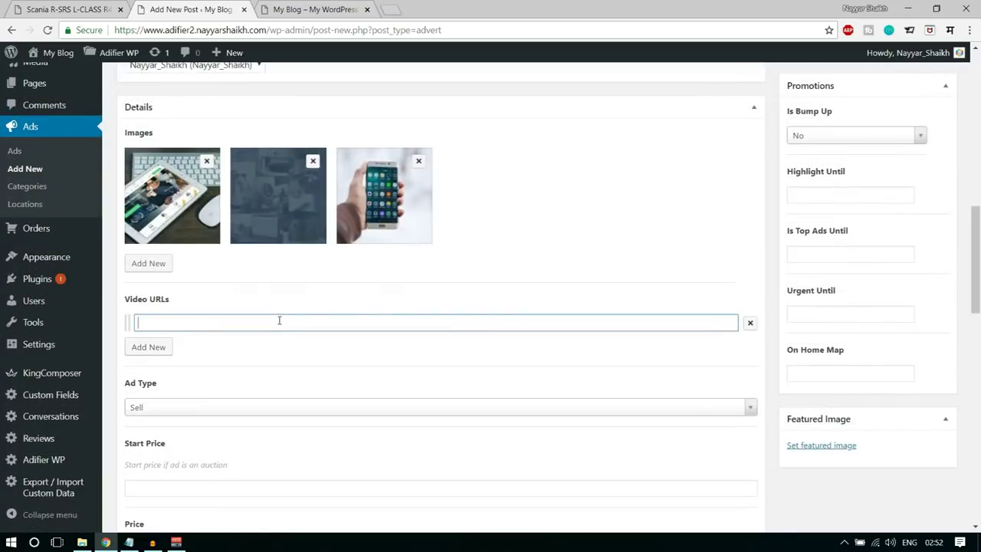
click(391, 10)
text(y)
key(Return)
key(ctrl+2)
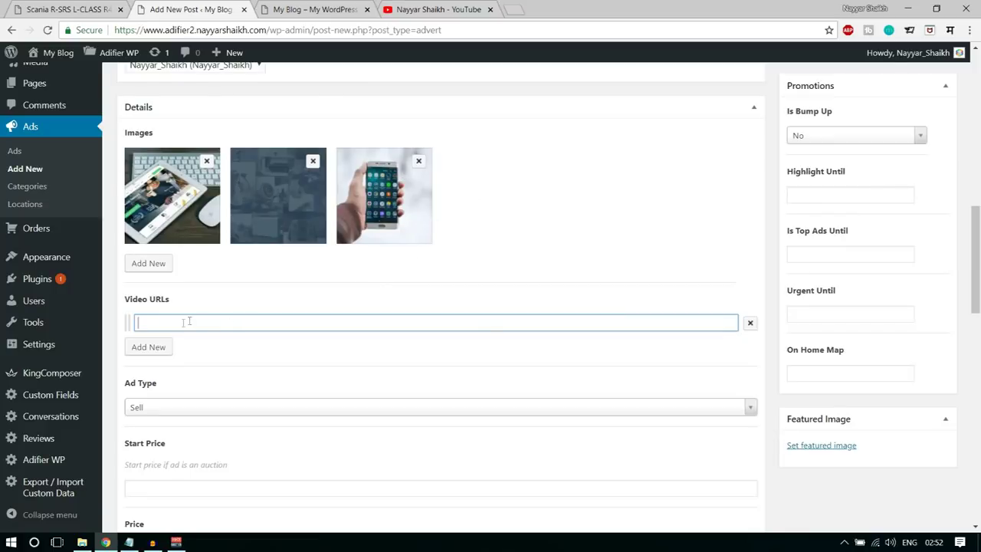
Copy the business email video's link into the ad's Video URL field and close the YouTube tab
click(419, 13)
scroll(477, 242, down, 4)
right_click(317, 221)
click(360, 296)
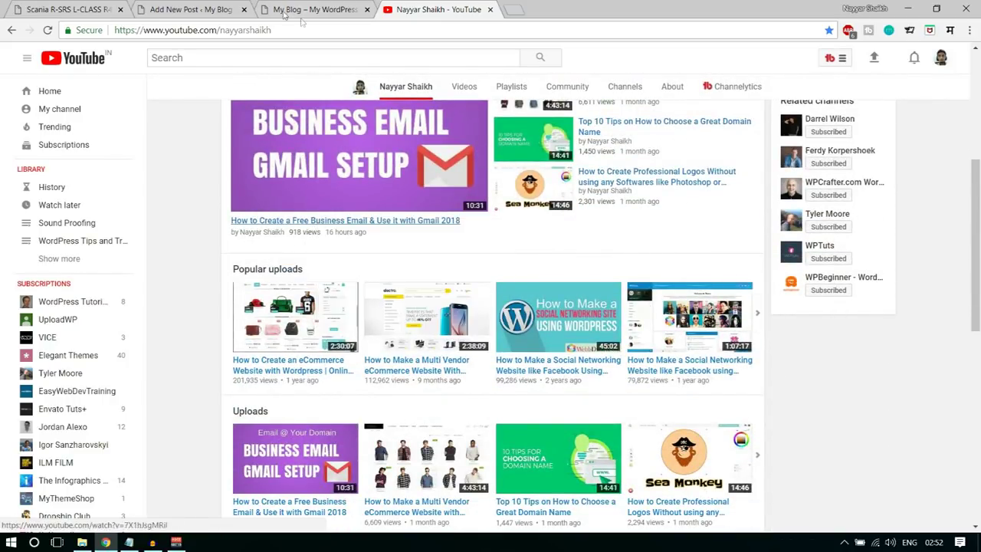
click(205, 6)
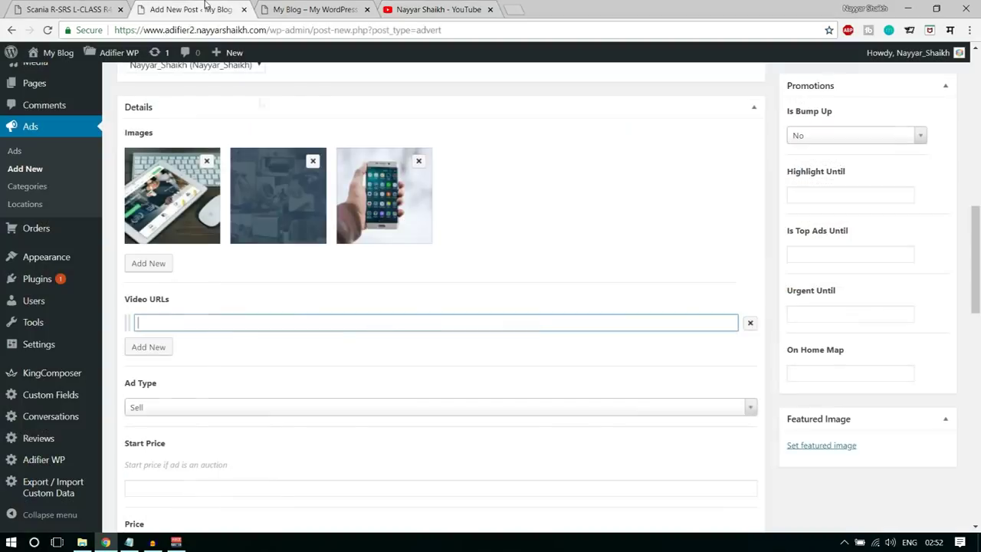
click(234, 362)
scroll(388, 358, down, 2)
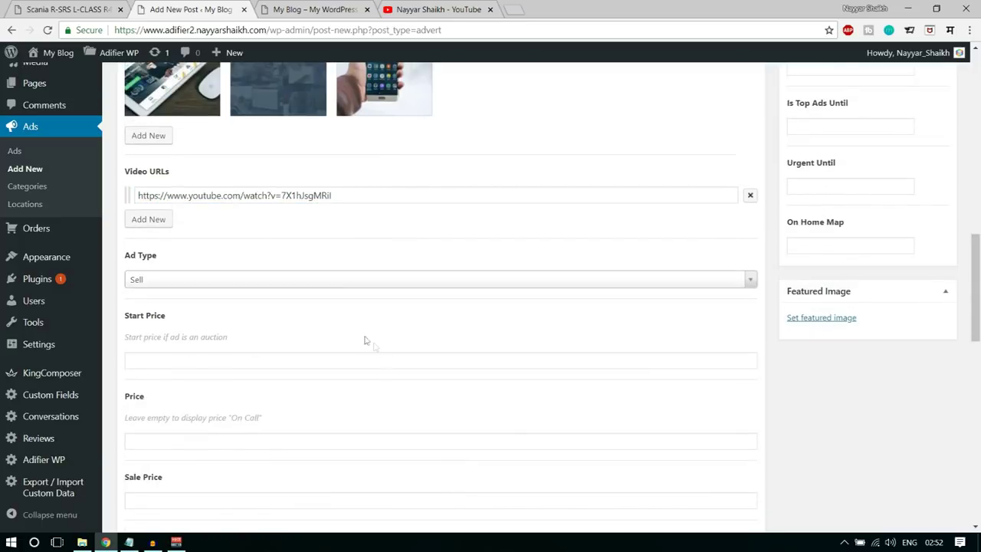
click(491, 9)
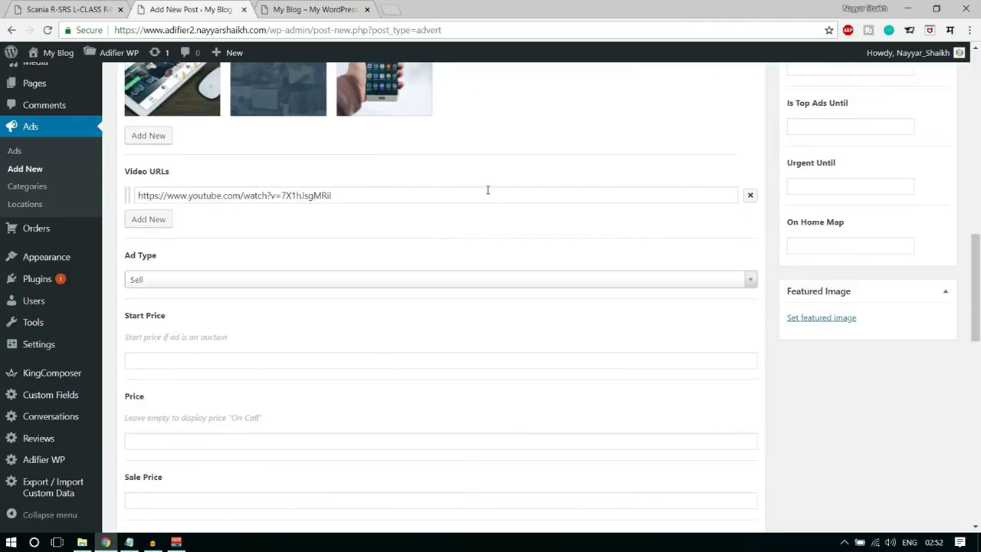
Keep the ad type set to Sell
scroll(488, 192, down, 1)
click(243, 217)
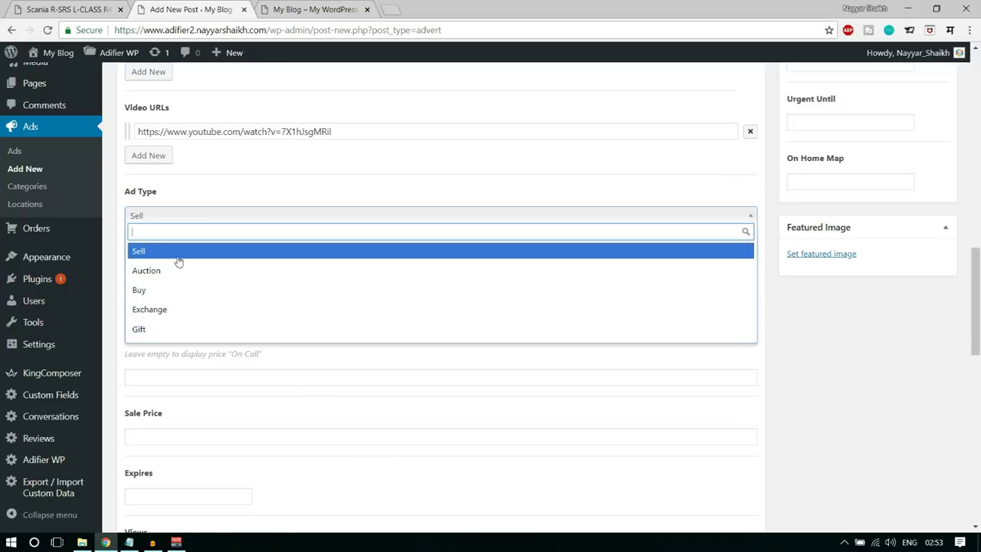
click(245, 247)
Review the Start Price hint and the Price field in the ad form
scroll(218, 253, down, 1)
click(220, 229)
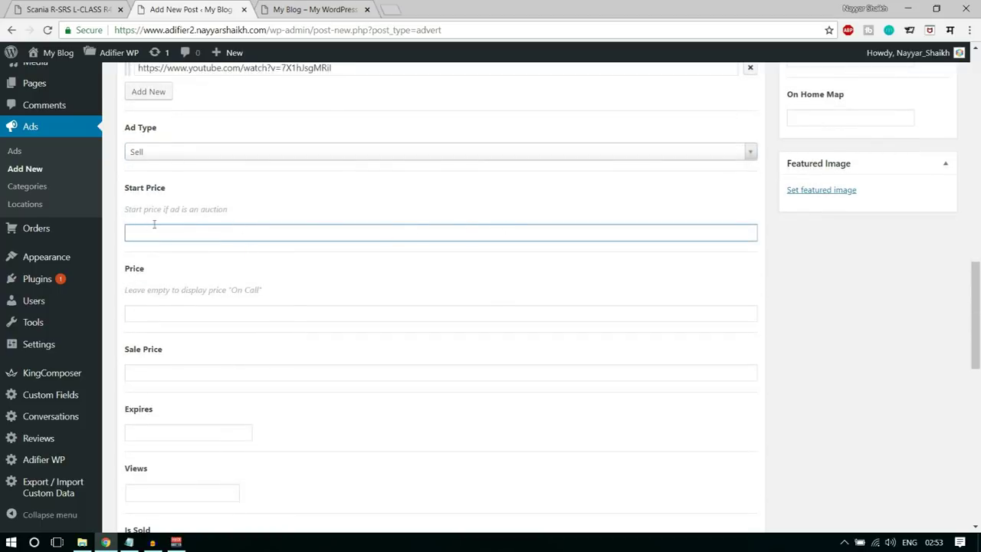
drag(245, 212, 127, 212)
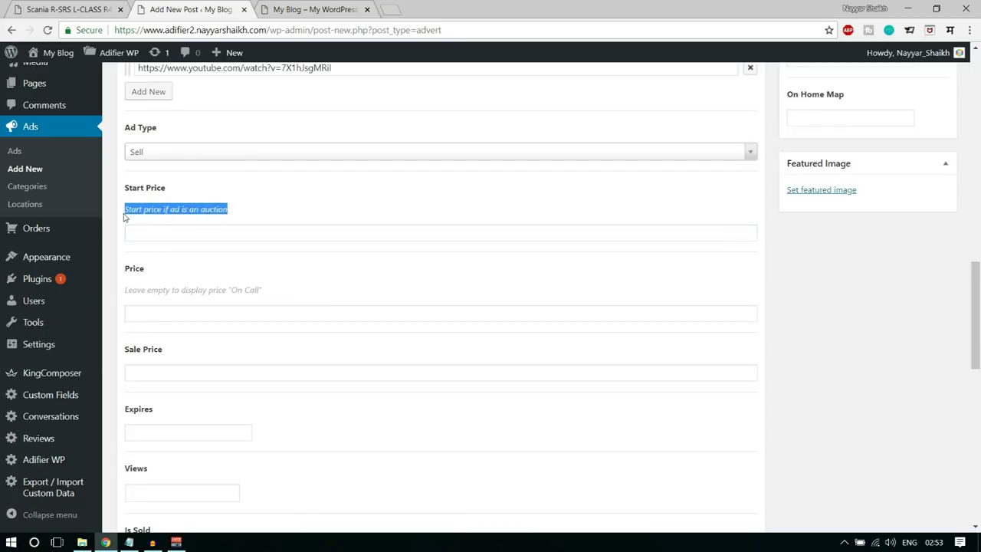
click(127, 190)
scroll(303, 265, down, 1)
click(212, 249)
drag(127, 207, 144, 209)
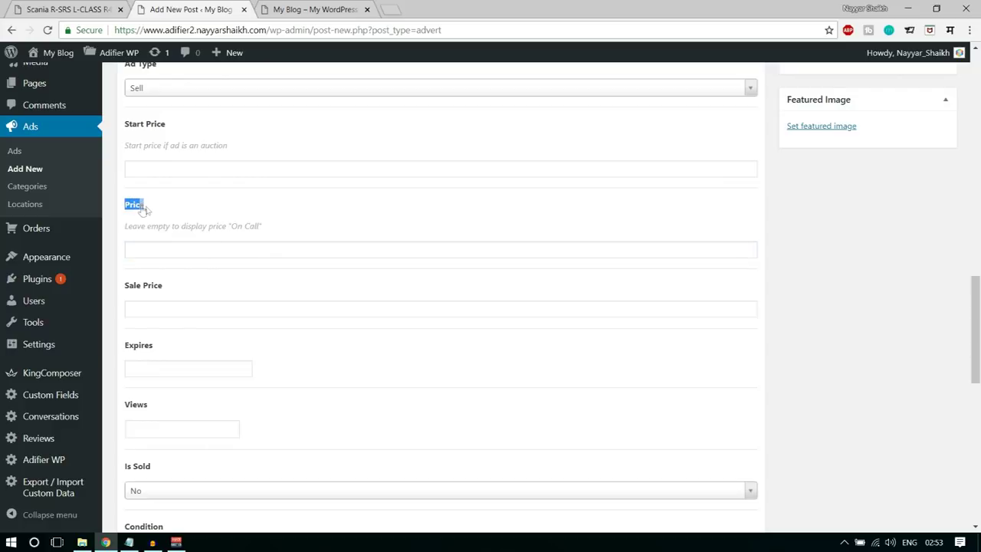
click(165, 269)
click(166, 253)
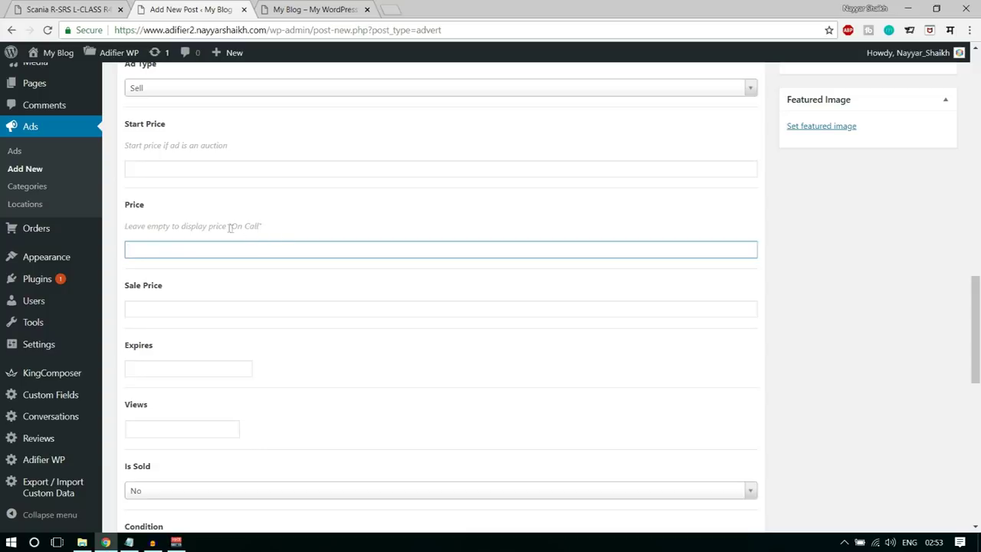
Check the existing Scania ad's page for reference, then bring up the Expires date picker
click(81, 7)
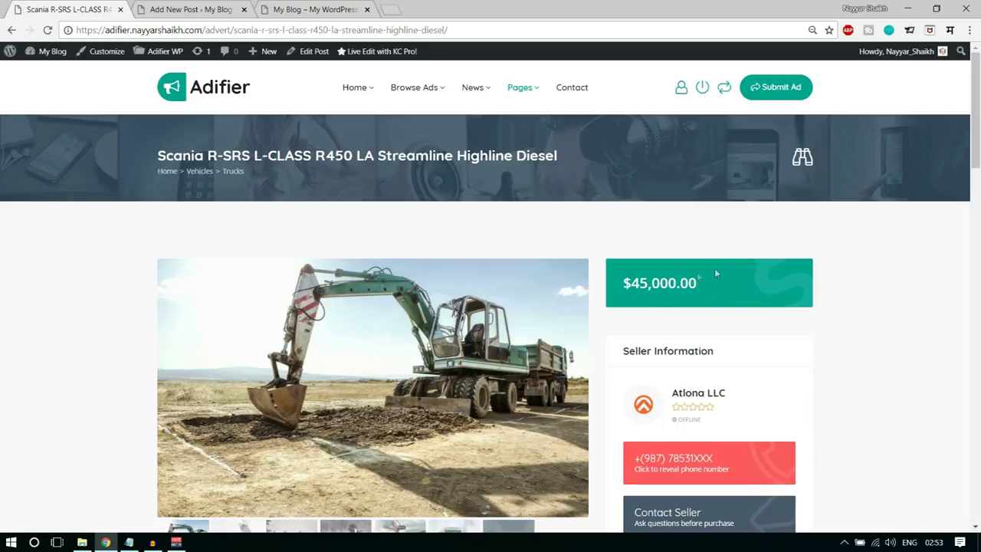
click(290, 8)
click(200, 11)
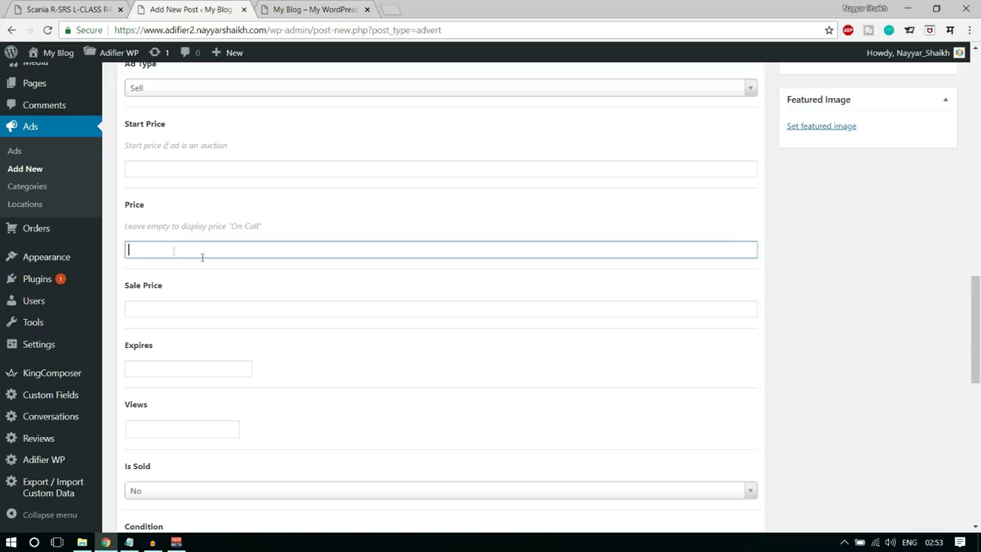
scroll(248, 306, down, 3)
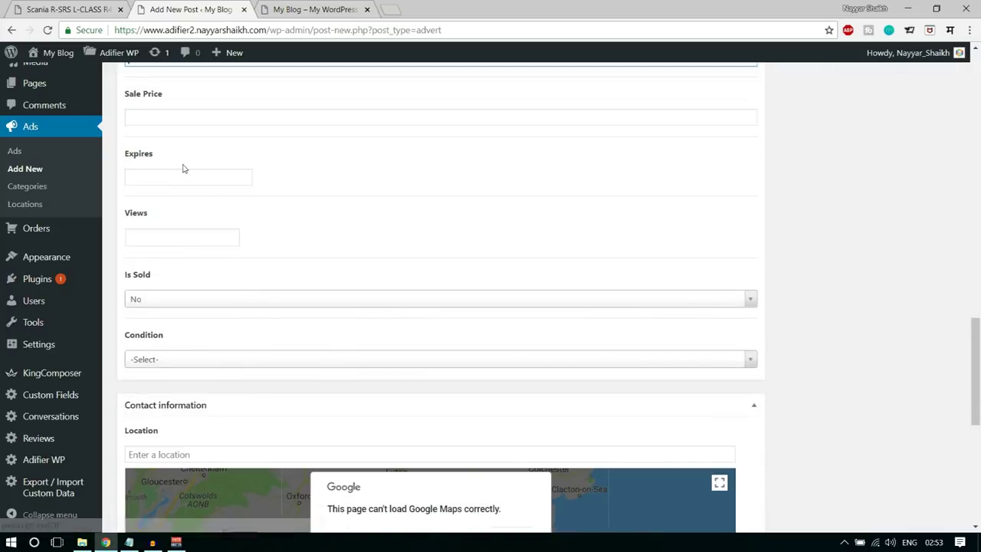
click(187, 176)
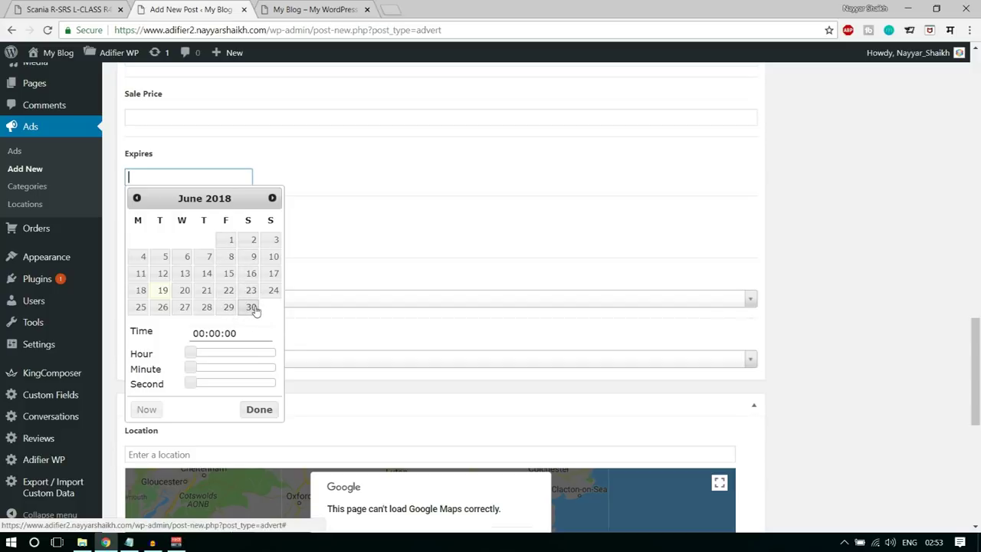
Set expiry to 30 June 2018, keep Is Sold at No, and set Condition to Used
click(253, 307)
click(424, 193)
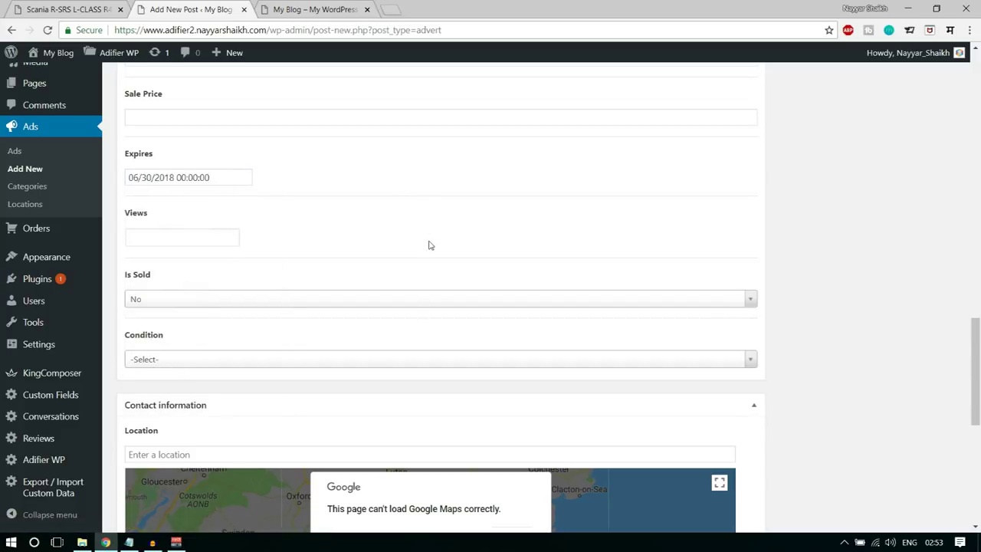
scroll(389, 240, down, 2)
click(155, 173)
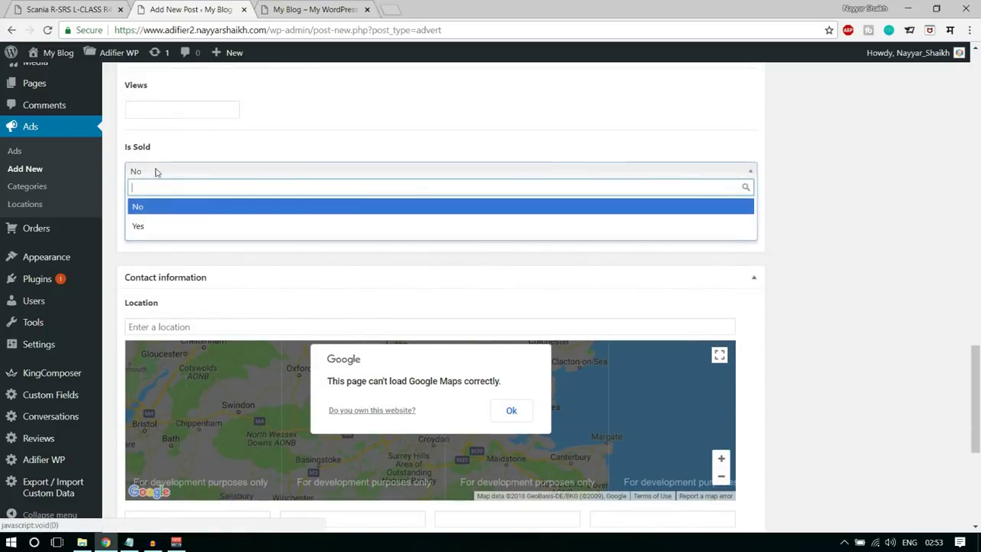
click(168, 213)
click(203, 239)
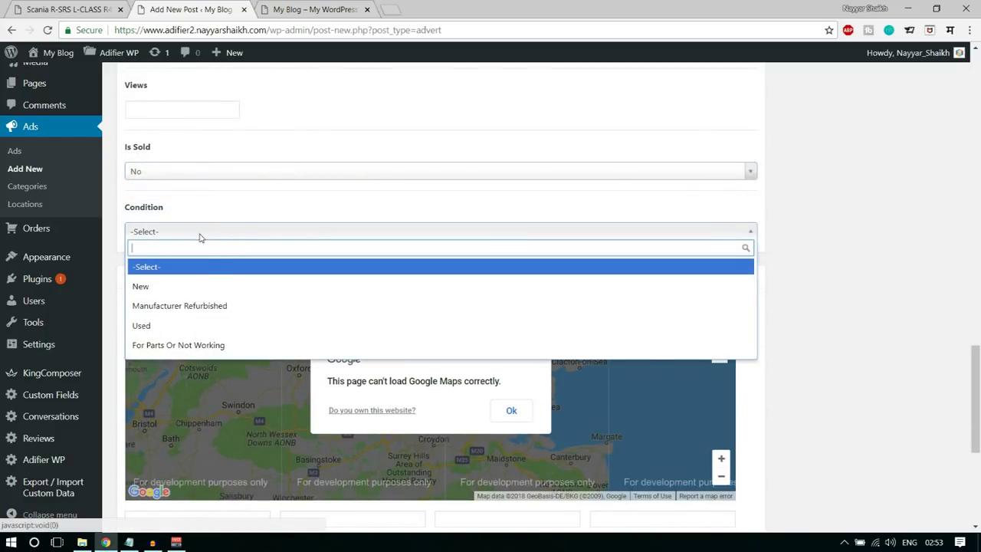
click(161, 328)
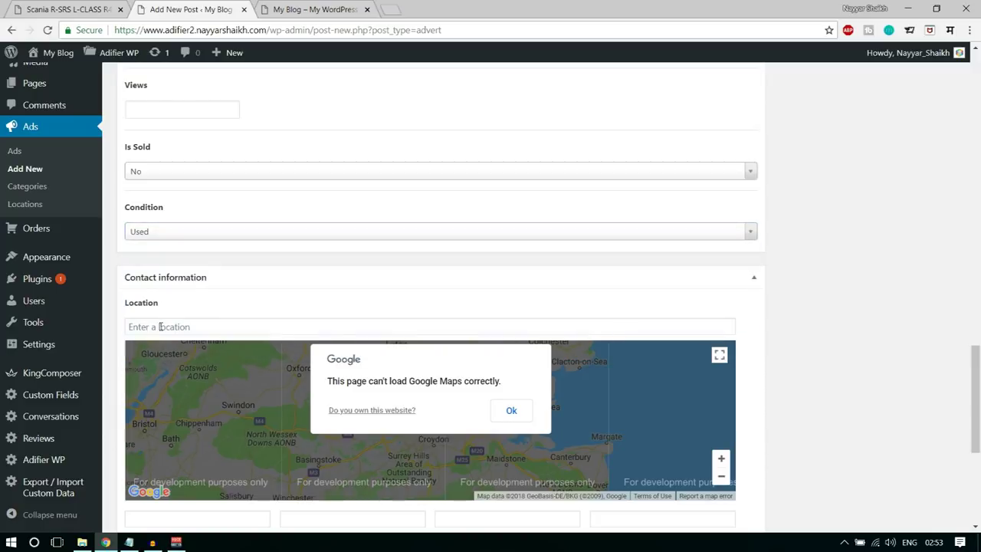
Enter the seller's phone number in the Phone field
scroll(674, 268, down, 2)
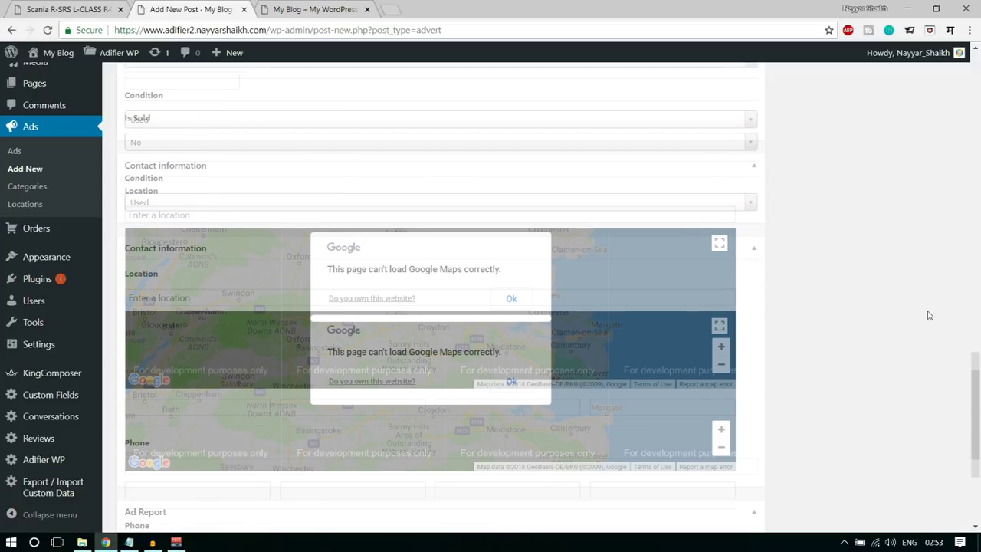
scroll(575, 296, down, 2)
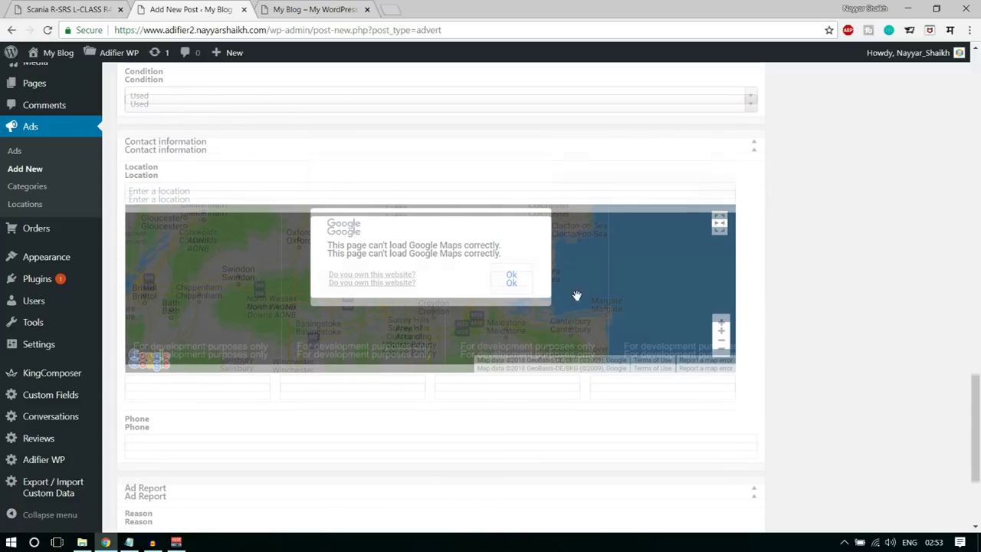
scroll(477, 291, down, 1)
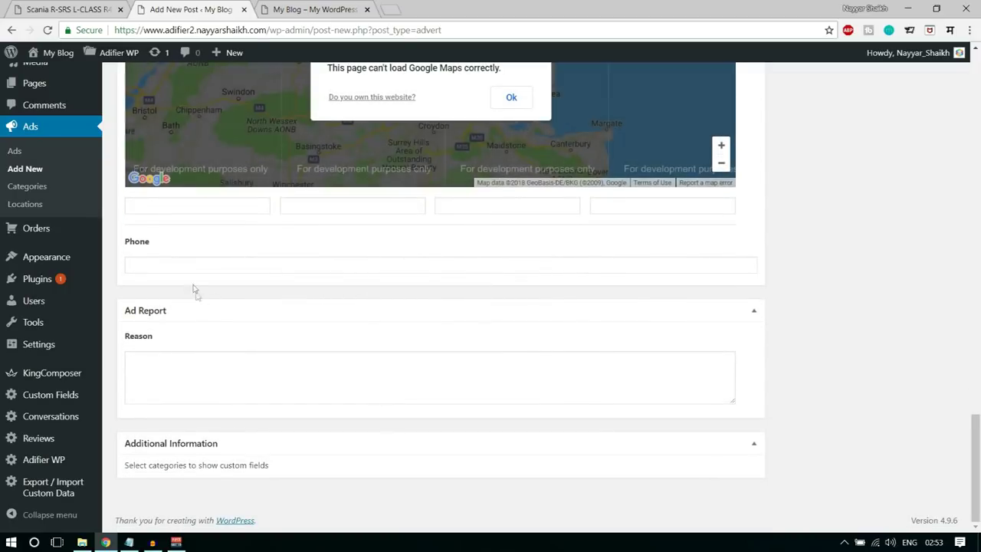
click(194, 265)
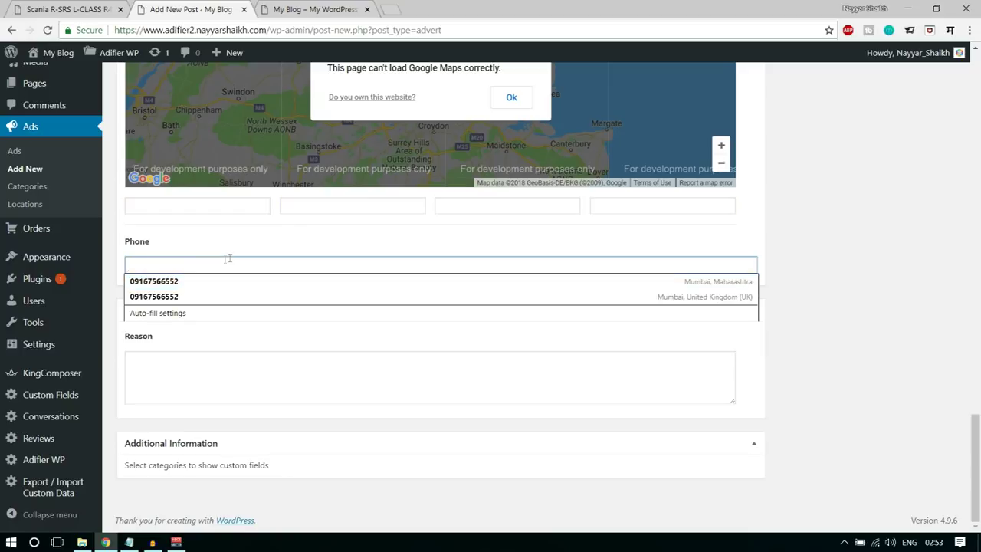
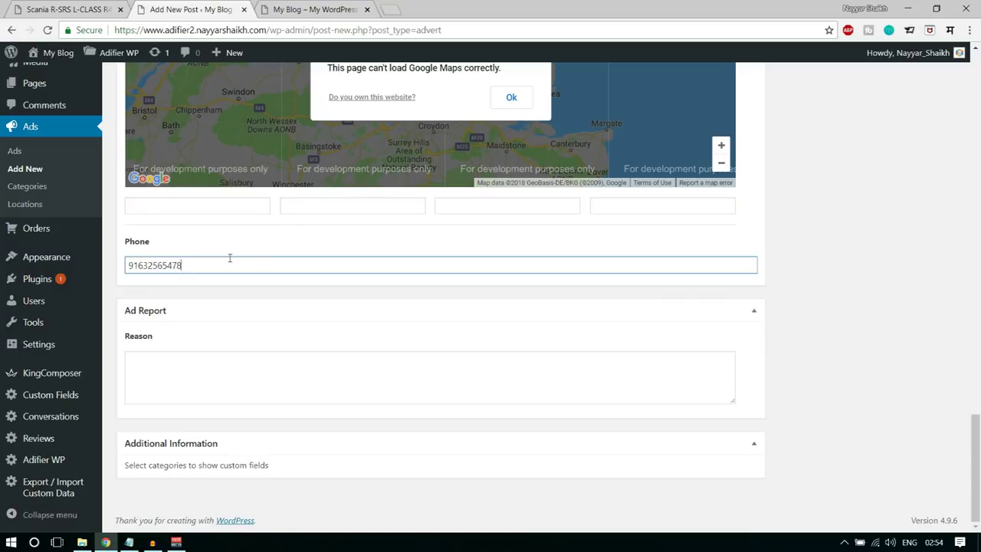
scroll(866, 389, up, 15)
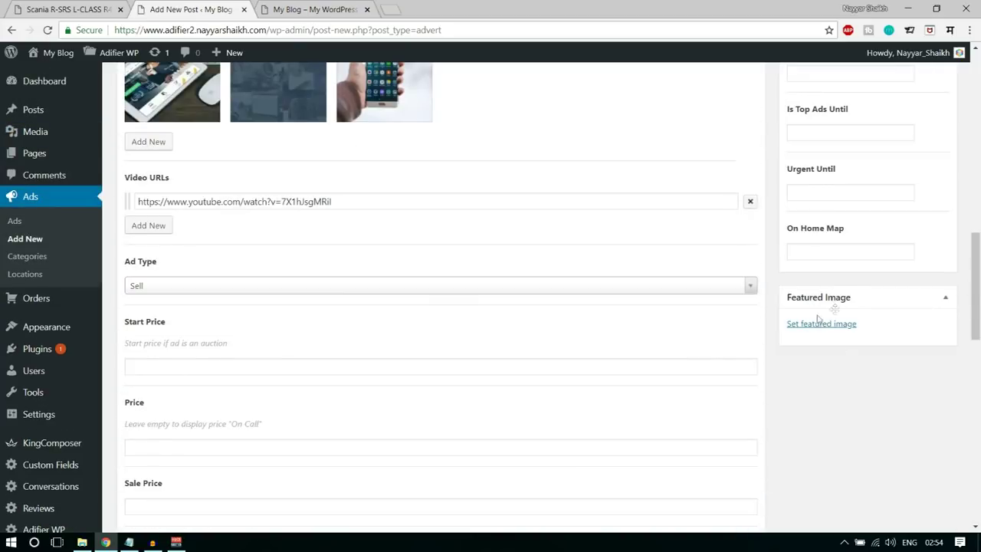
Set the tablet photo from the Media Library as the featured image and publish the ad
click(838, 328)
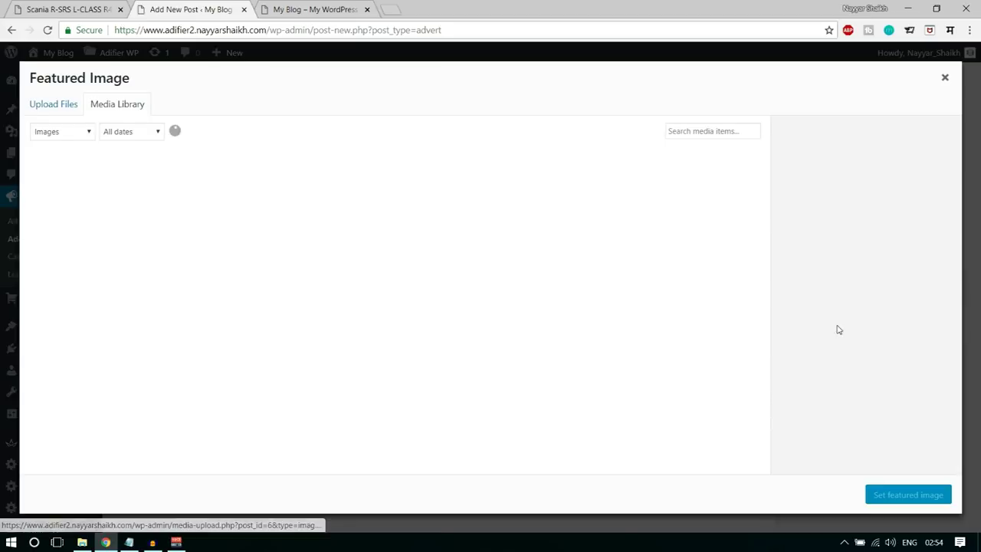
click(257, 201)
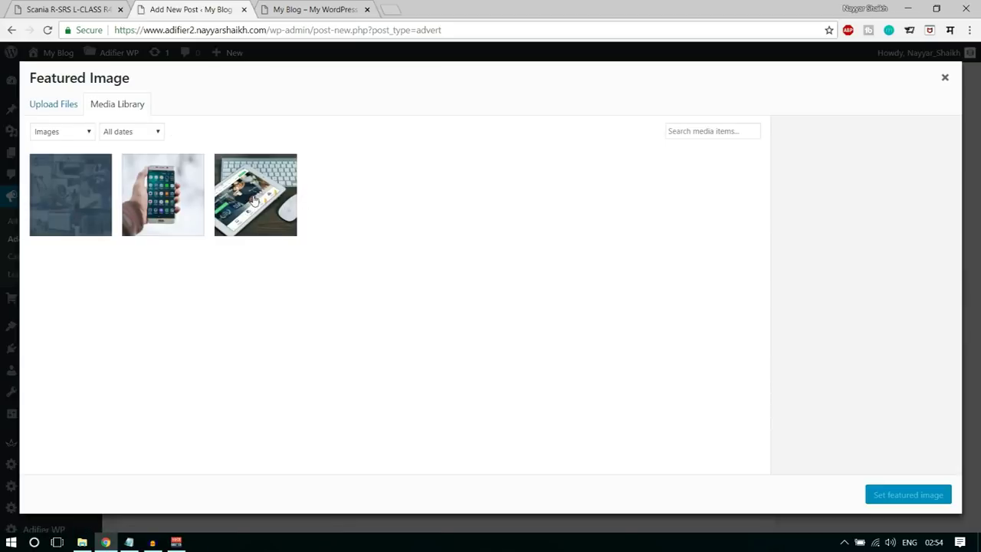
click(883, 499)
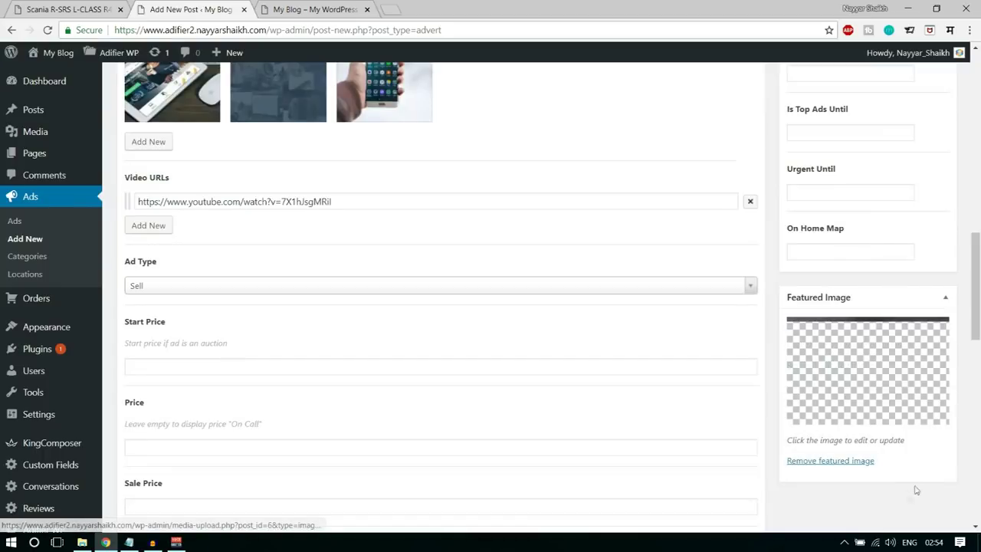
scroll(918, 488, up, 3)
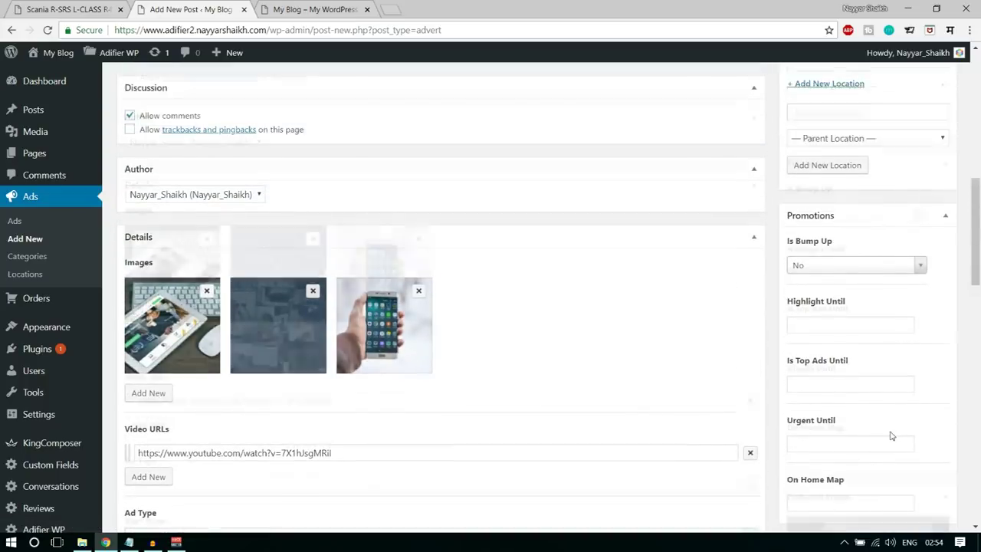
scroll(889, 433, up, 5)
scroll(688, 461, up, 5)
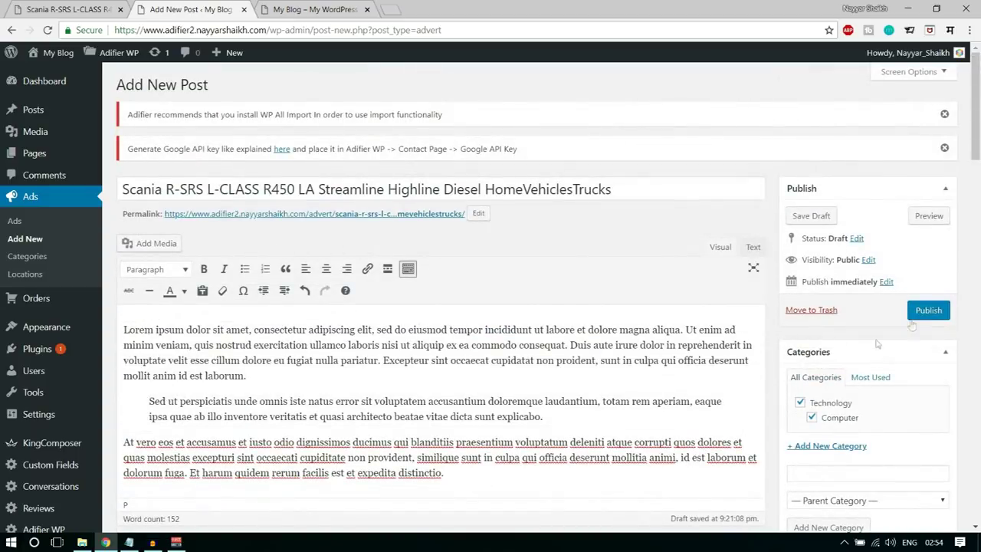
click(934, 311)
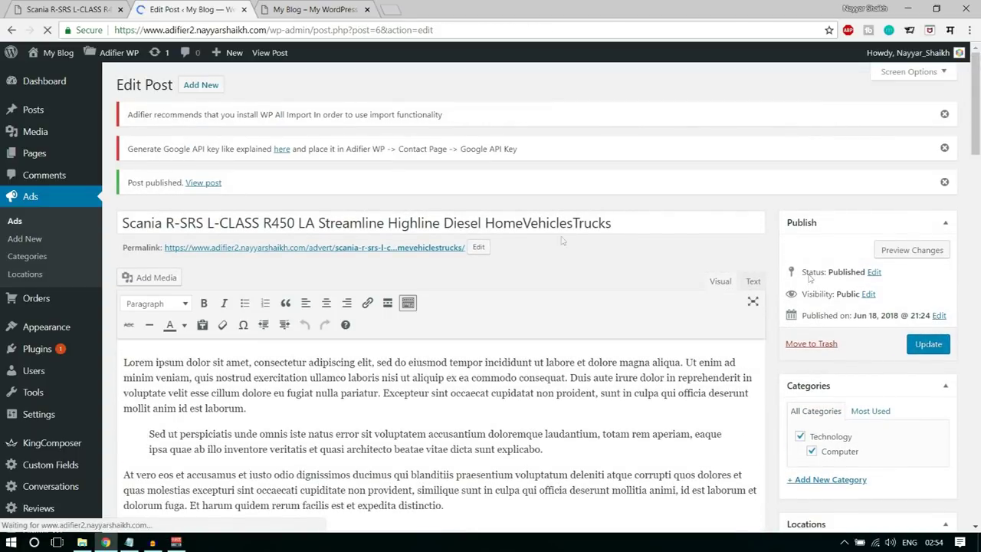
Open the published ad in a new tab, which shows a page-not-found error
right_click(201, 184)
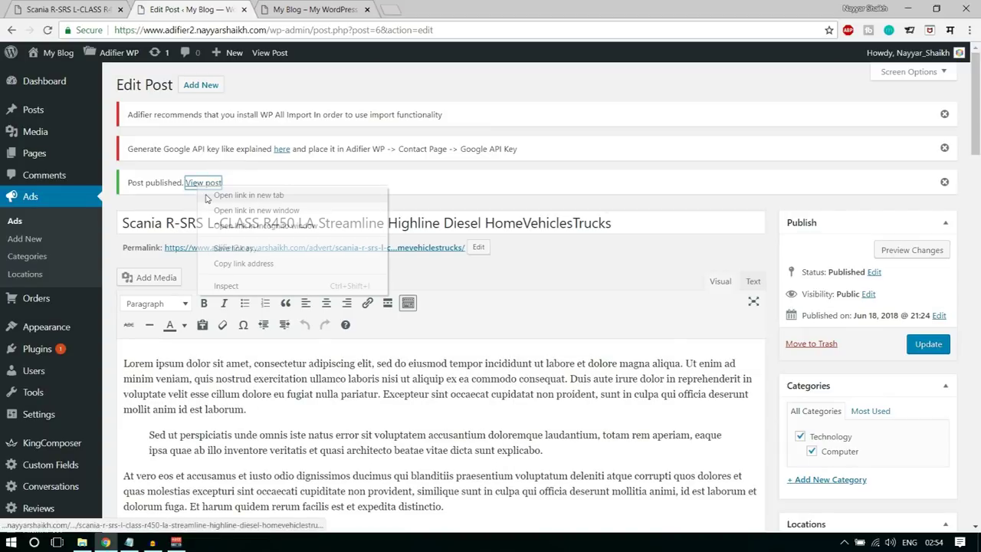
click(205, 196)
click(314, 9)
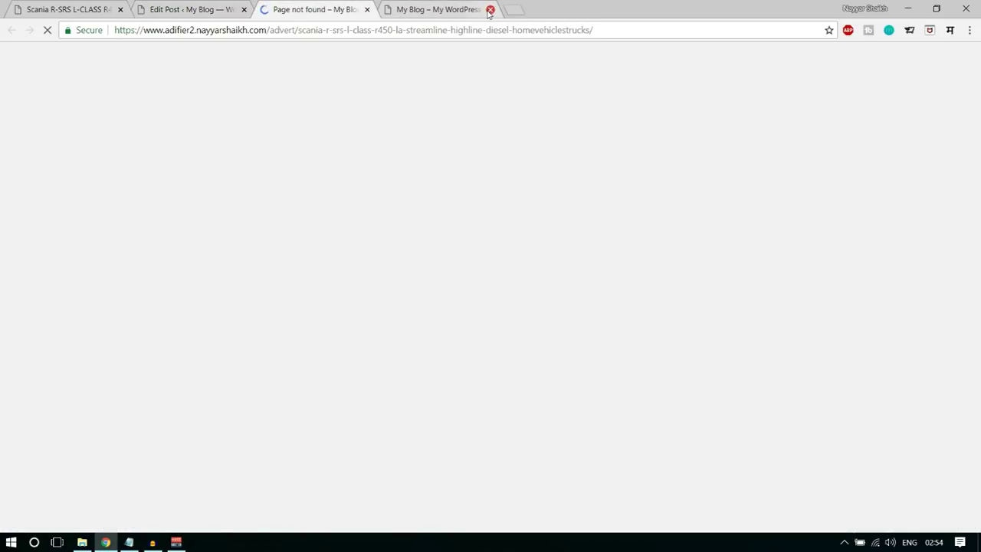
click(491, 10)
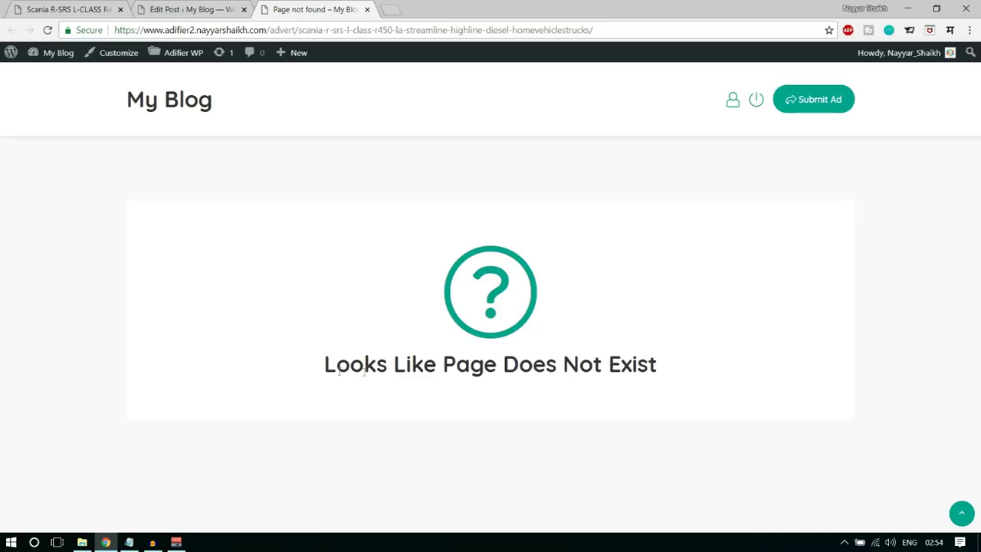
drag(322, 366, 672, 381)
click(673, 382)
Change permalinks from Day and name to Post name, save, and return to the ad tab
click(190, 10)
scroll(694, 328, down, 3)
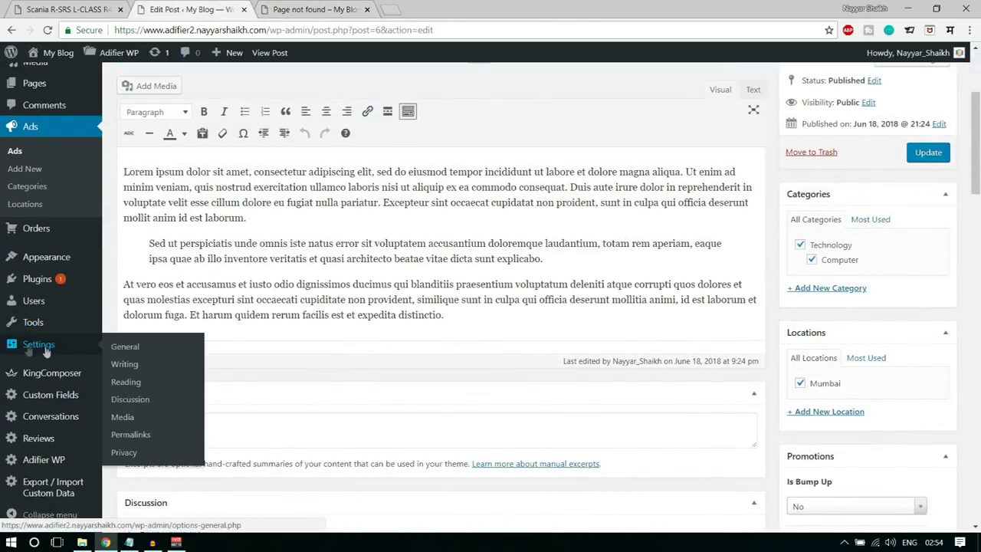
mouse_move(32, 351)
click(131, 435)
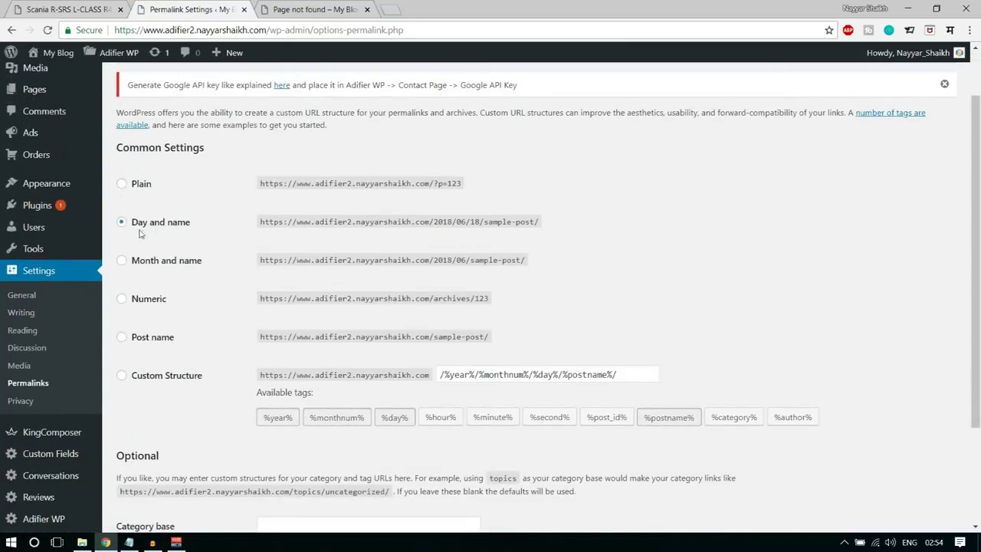
drag(133, 224, 191, 224)
click(191, 243)
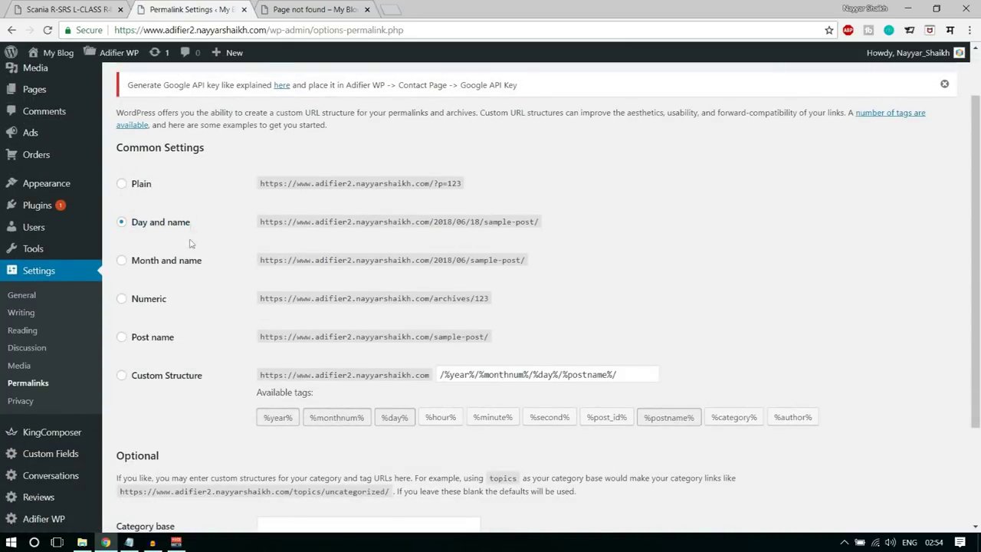
click(146, 338)
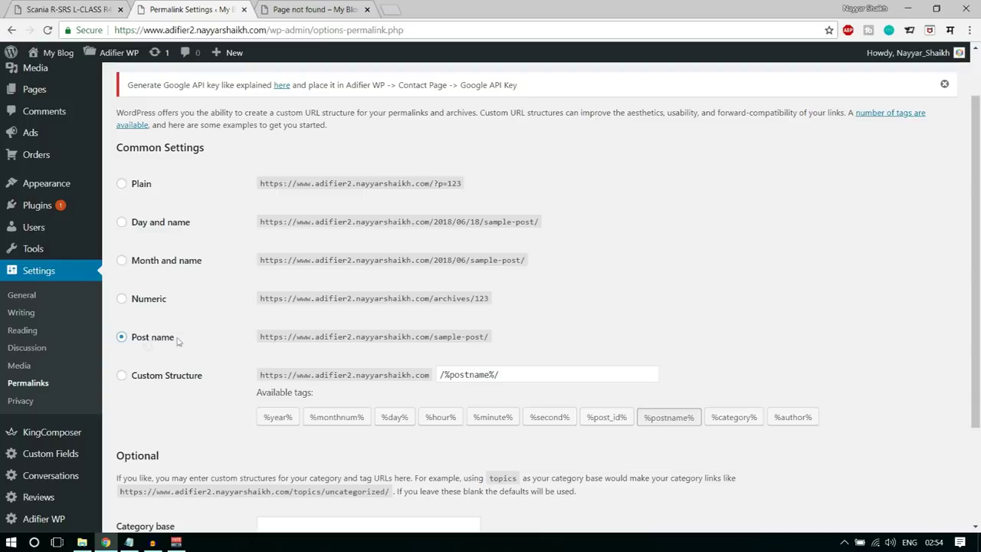
scroll(231, 338, down, 1)
scroll(231, 338, down, 2)
click(147, 467)
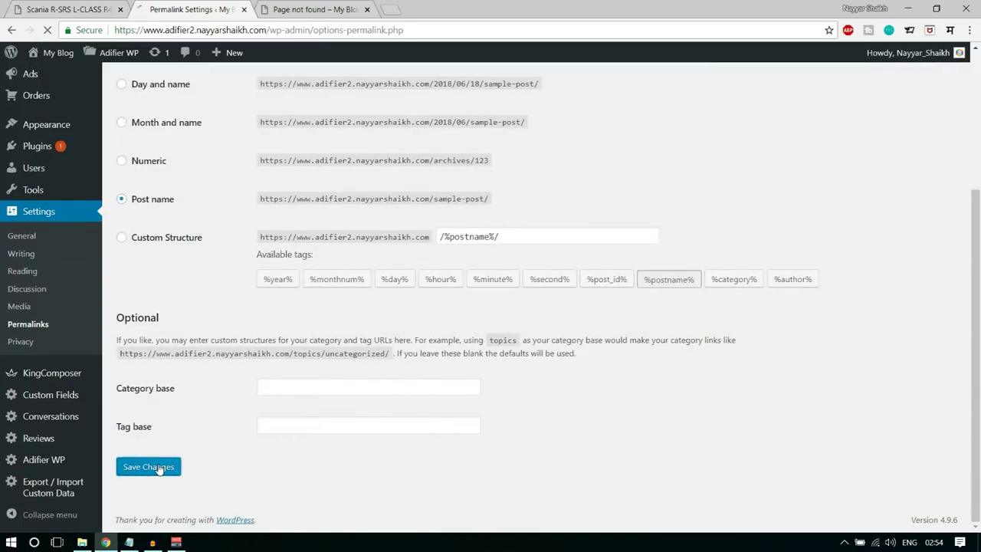
click(306, 9)
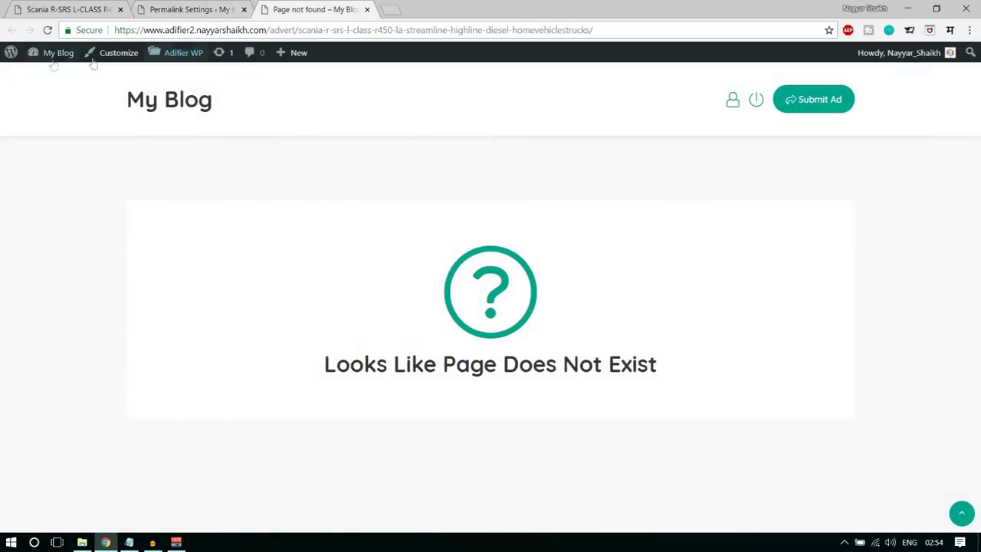
Reload the ad page and flip through its gallery to the phone photo
click(47, 30)
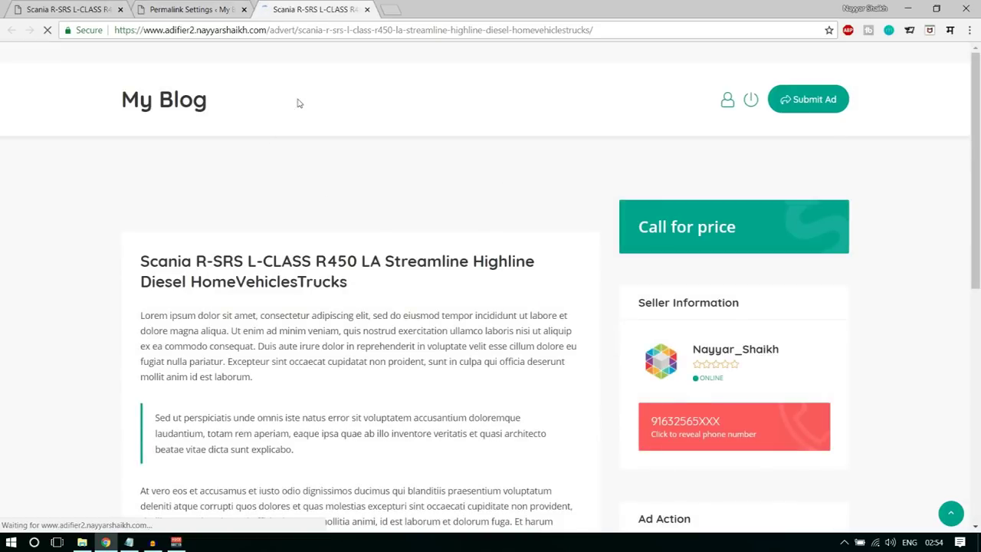
scroll(445, 429, down, 2)
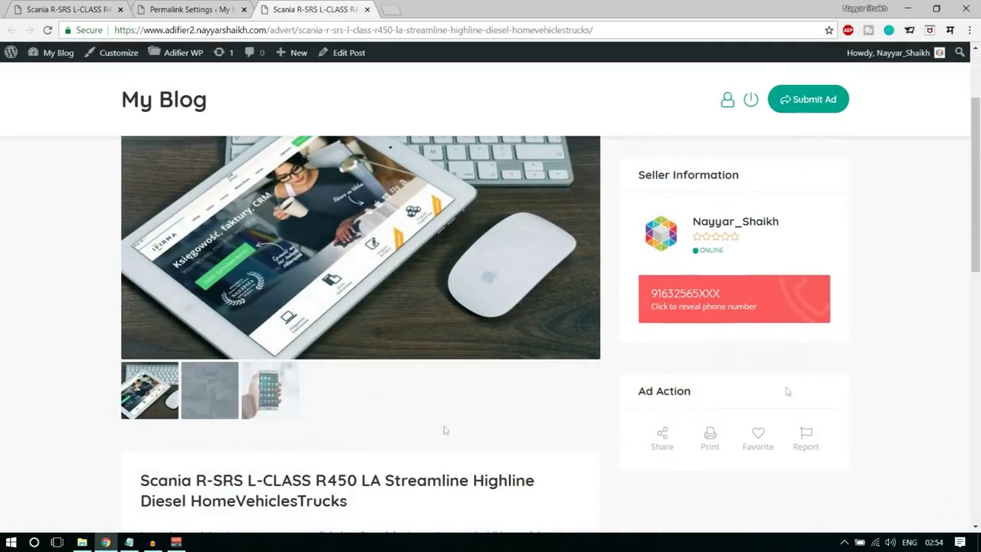
click(201, 403)
click(257, 412)
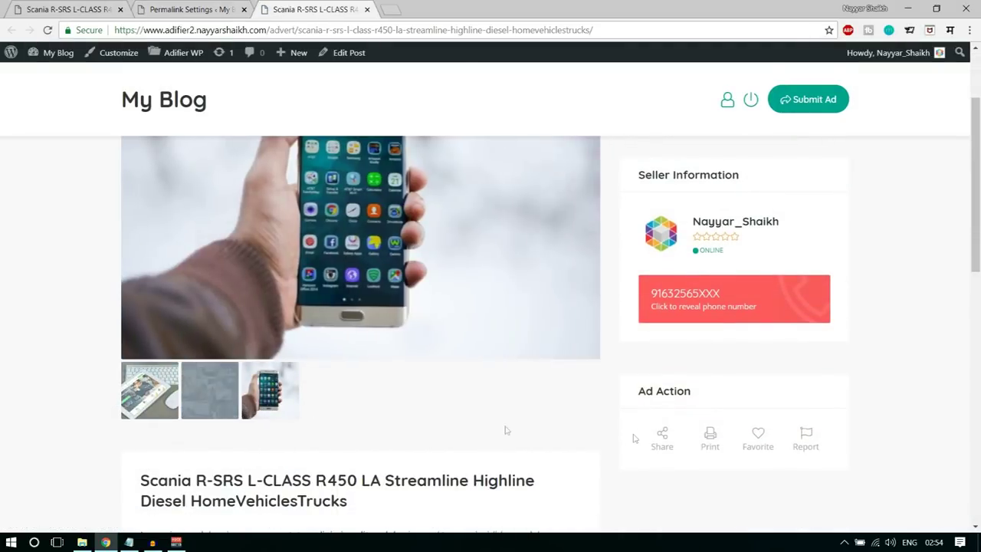
Review the seller's online status and the Call for price details, then return to Permalink Settings
scroll(731, 360, up, 2)
scroll(846, 318, down, 3)
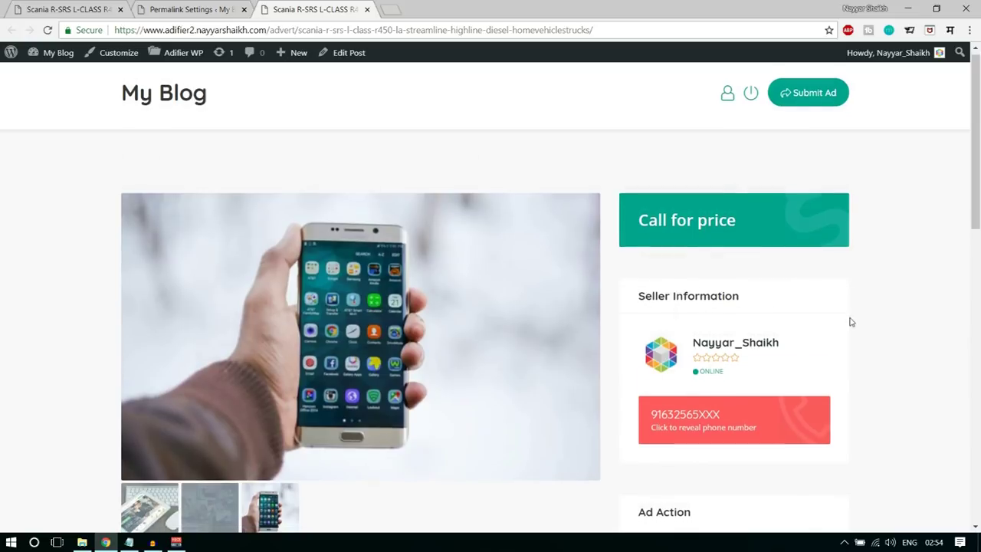
scroll(691, 240, up, 1)
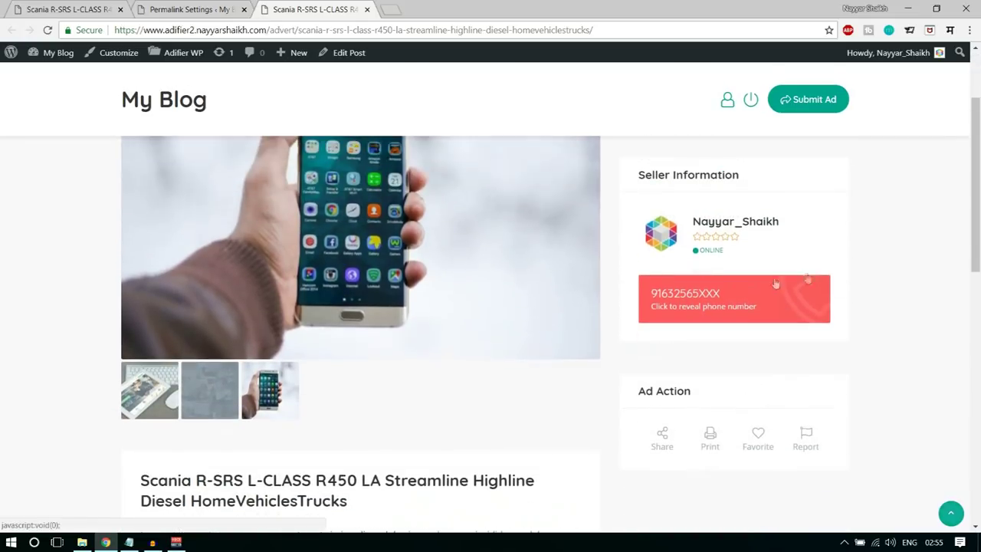
scroll(736, 224, down, 1)
drag(736, 192, 690, 193)
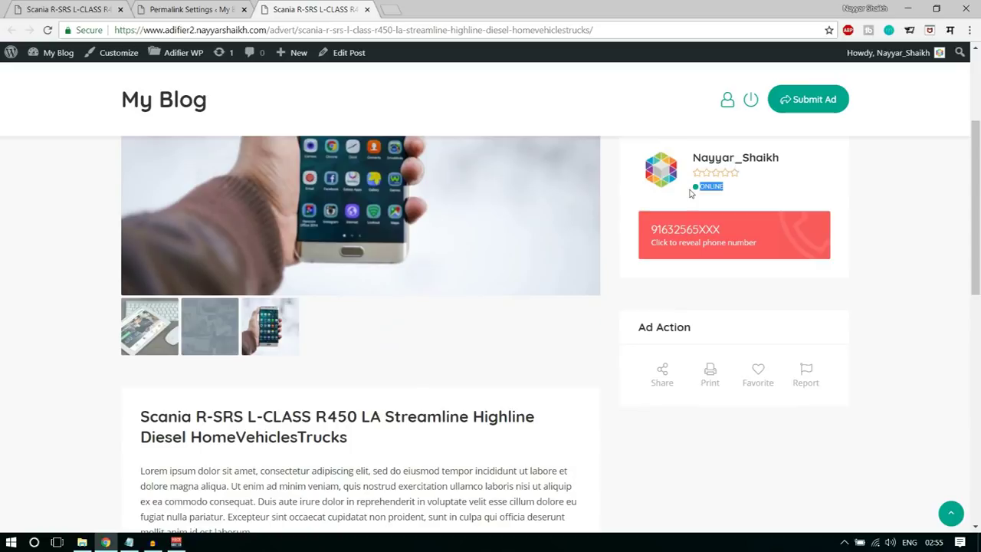
scroll(340, 333, down, 8)
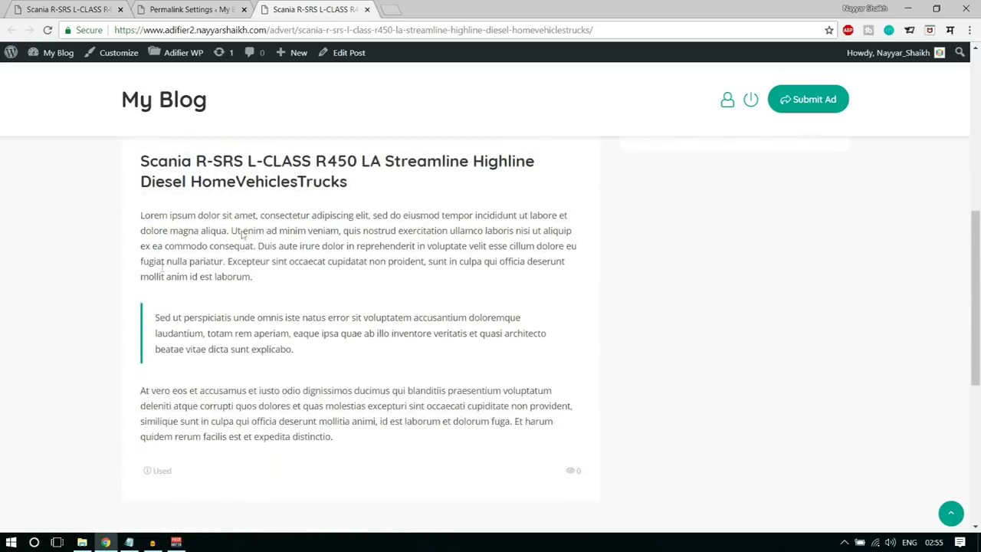
scroll(403, 330, up, 10)
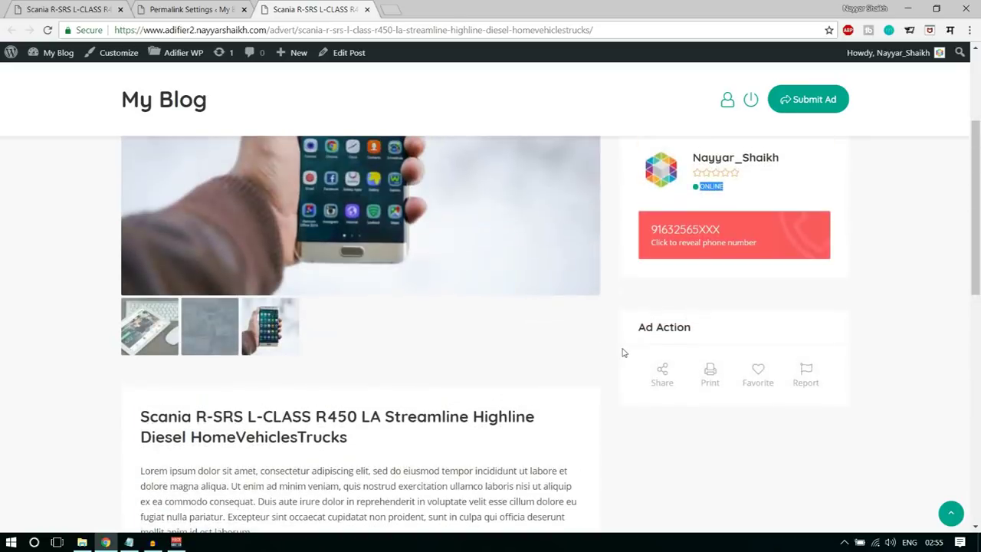
scroll(738, 361, up, 3)
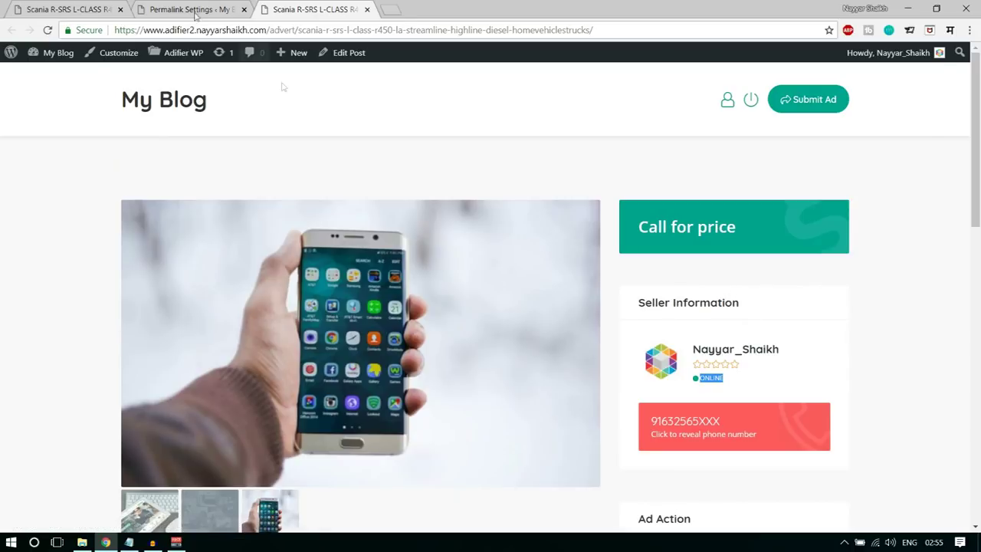
click(195, 10)
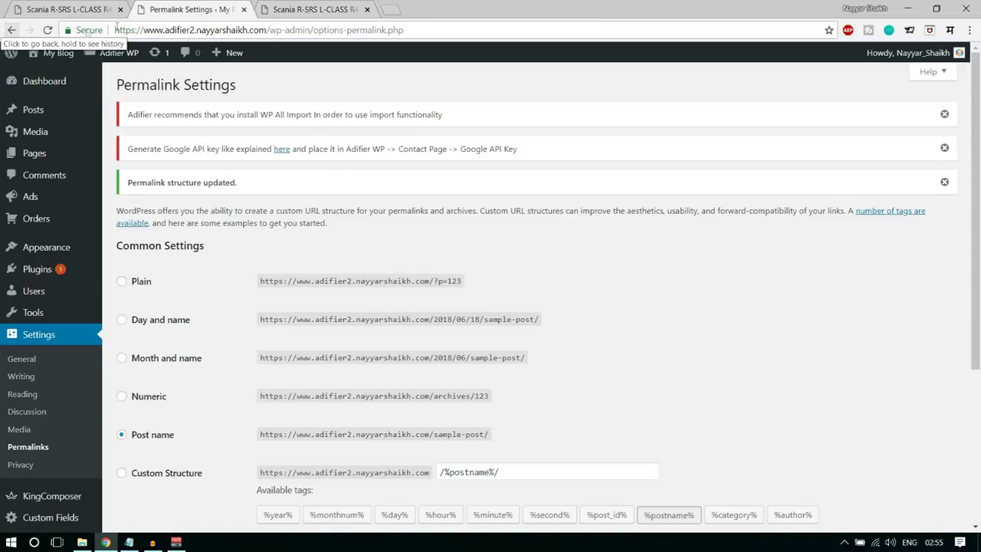
Close the permalink settings and open the ad's editor in a new tab
click(243, 9)
right_click(334, 55)
click(368, 65)
click(343, 51)
scroll(579, 304, down, 10)
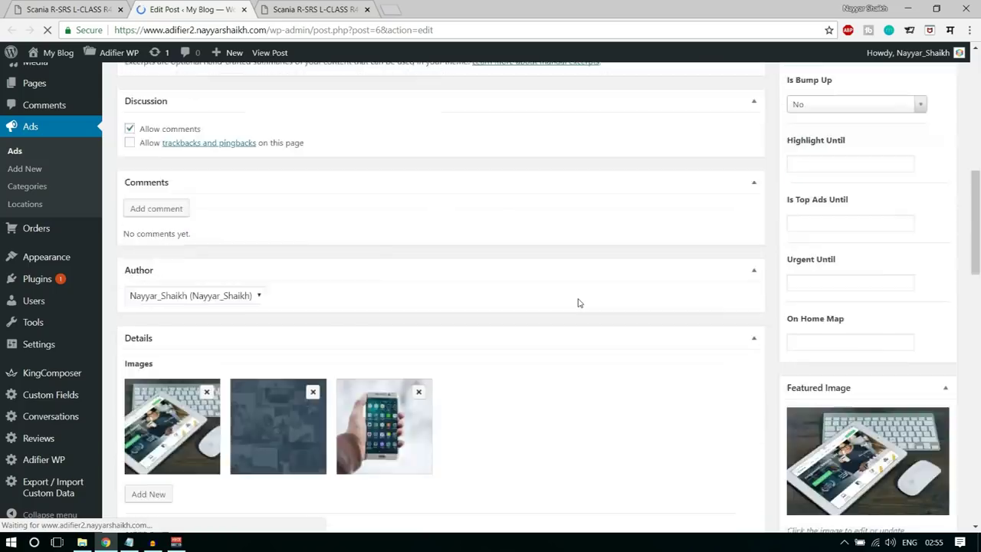
scroll(580, 303, up, 5)
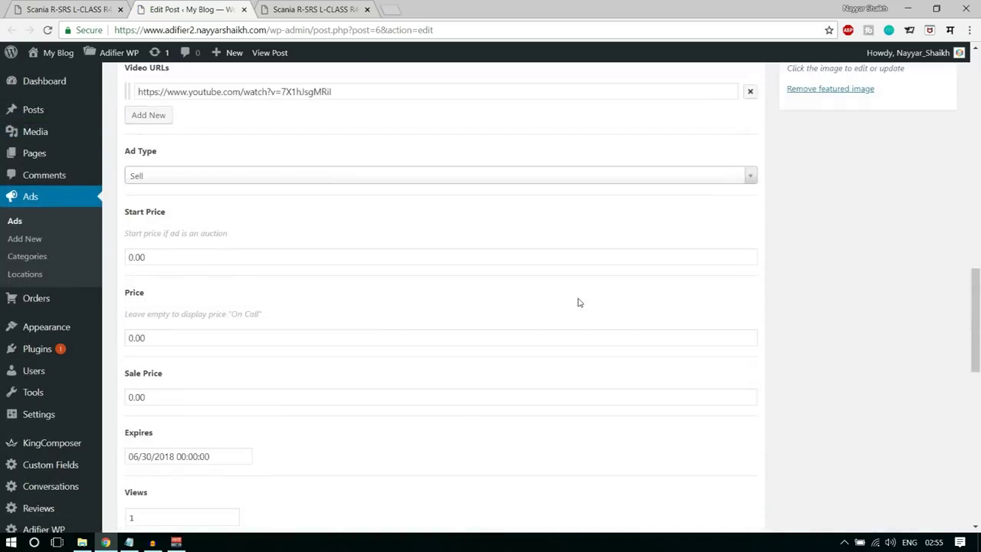
Set Price to 500 and Sale Price to 450, update the ad, and reload its page
drag(168, 335, 118, 338)
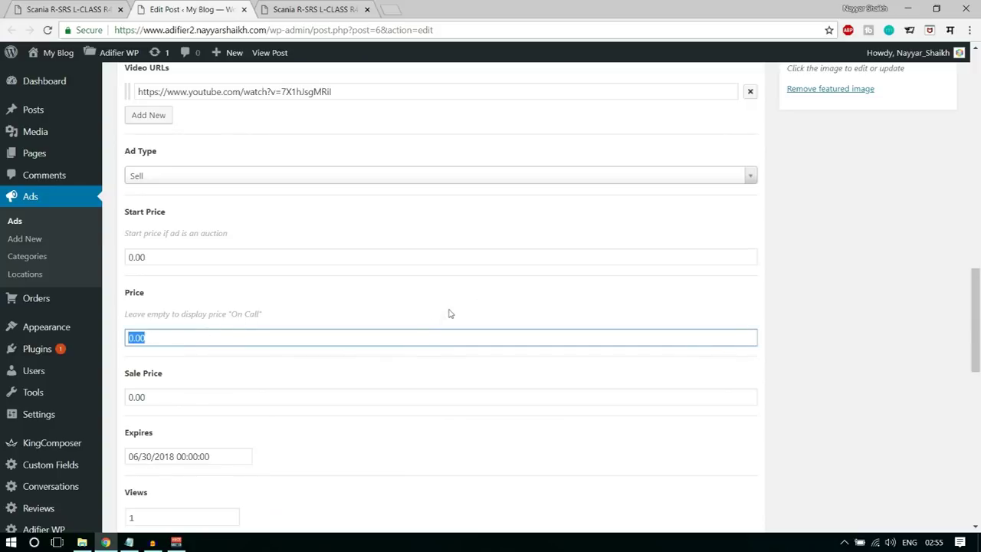
text(500)
scroll(220, 279, down, 2)
drag(168, 270, 119, 270)
text(450)
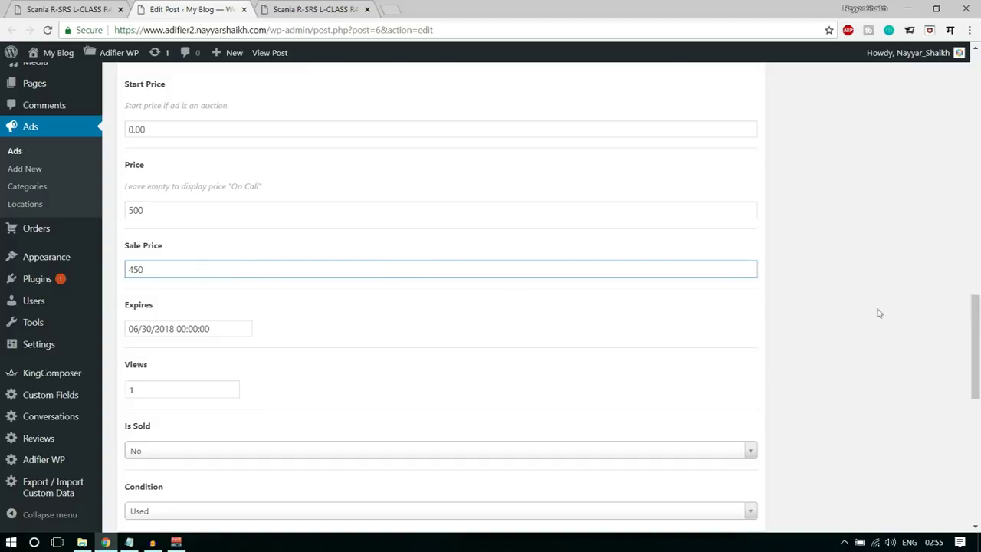
scroll(446, 320, up, 10)
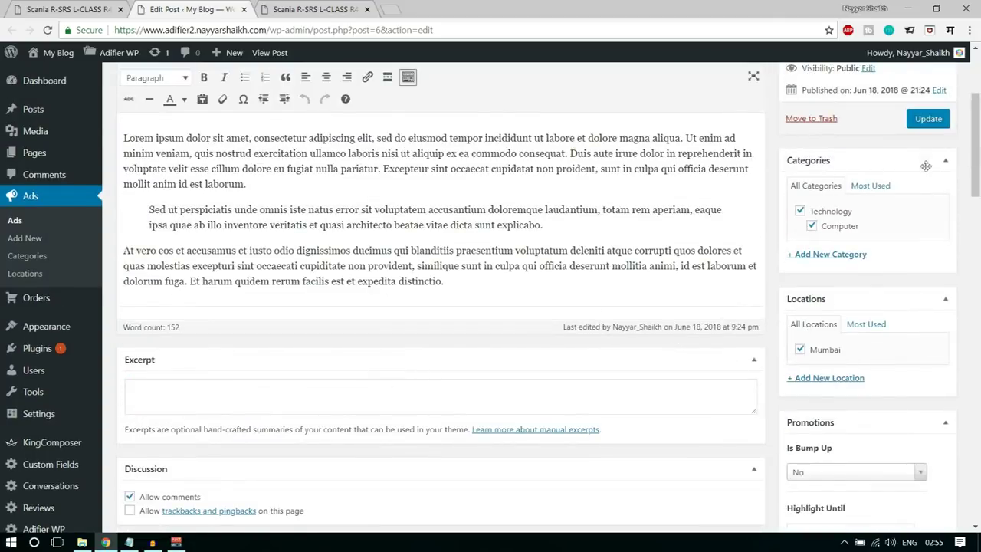
click(923, 123)
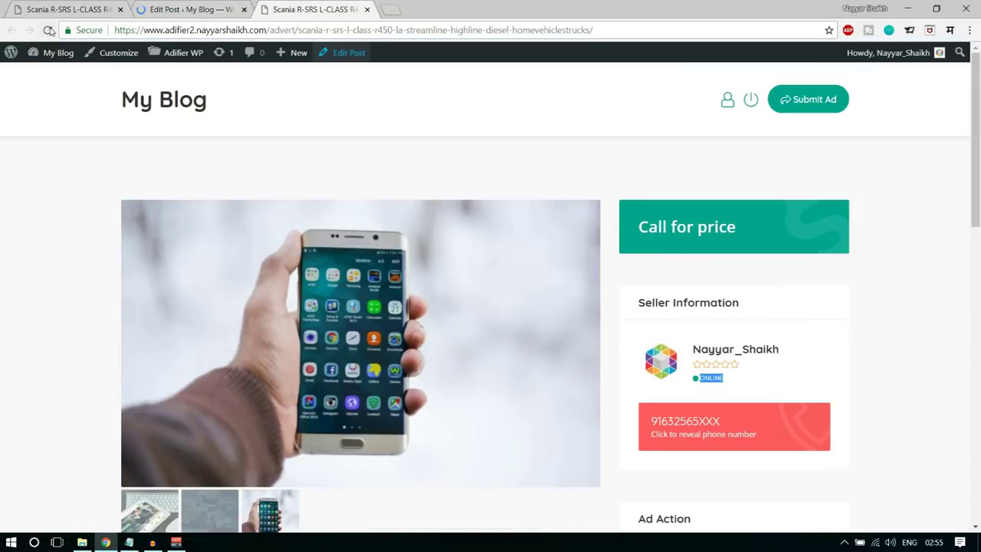
click(48, 30)
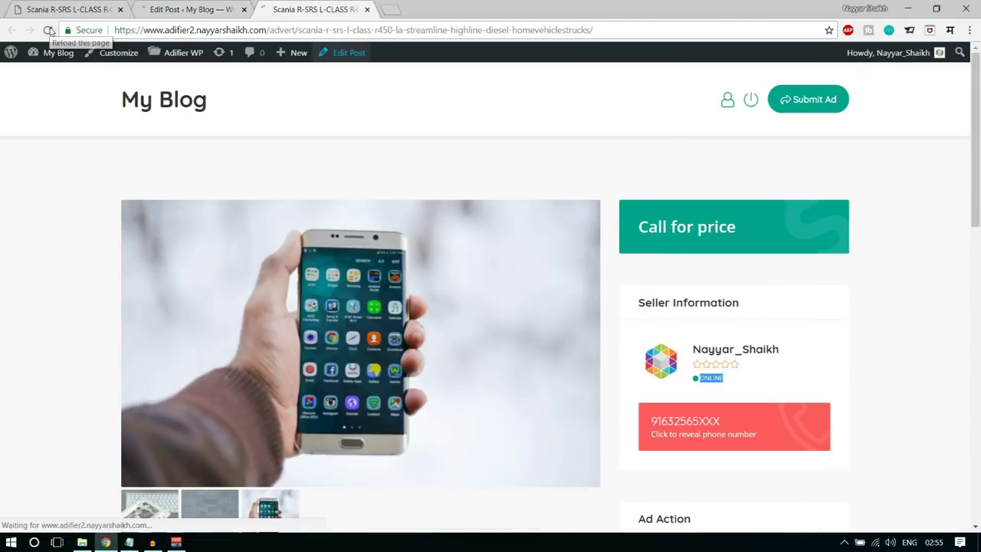
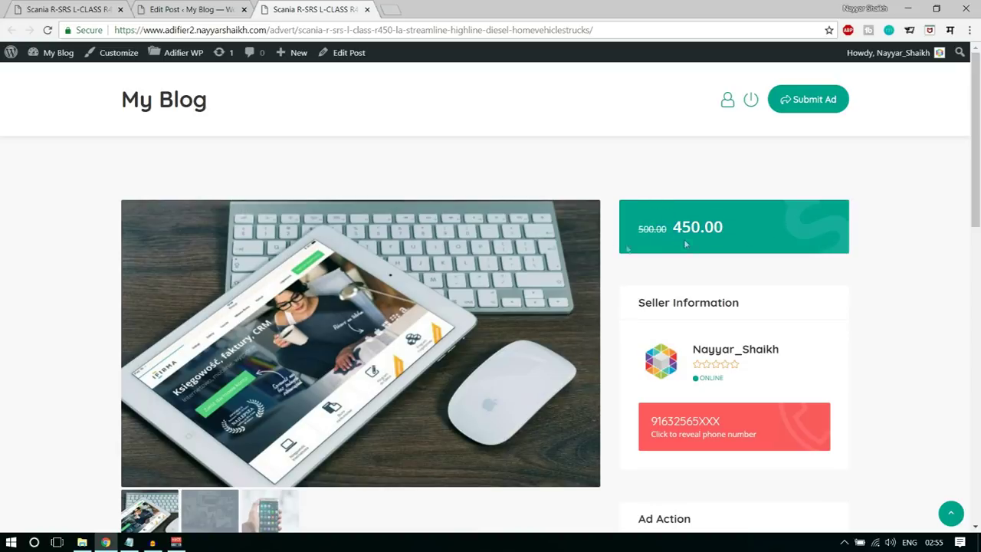
Check the Highlight Until date picker and close it without choosing a date
scroll(915, 261, down, 1)
scroll(913, 276, down, 10)
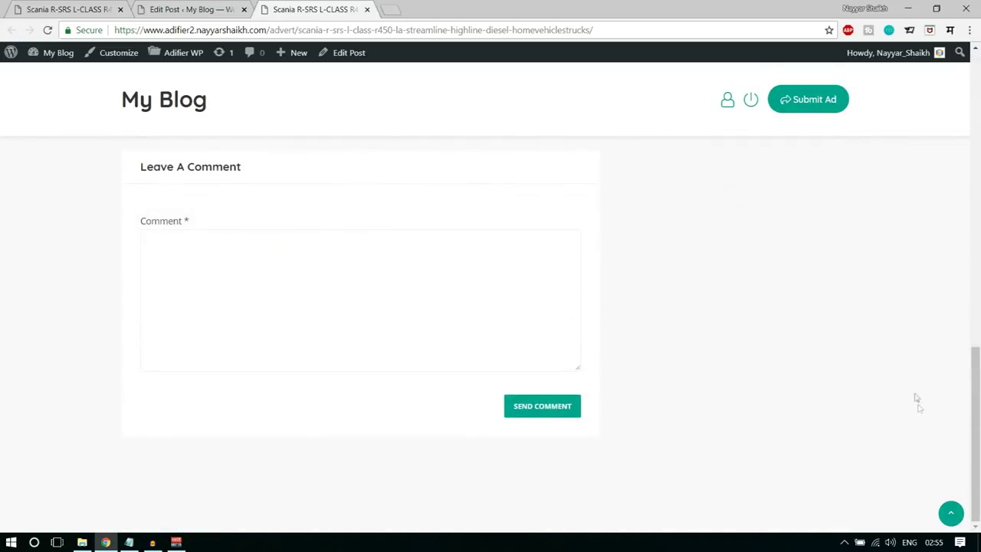
click(950, 515)
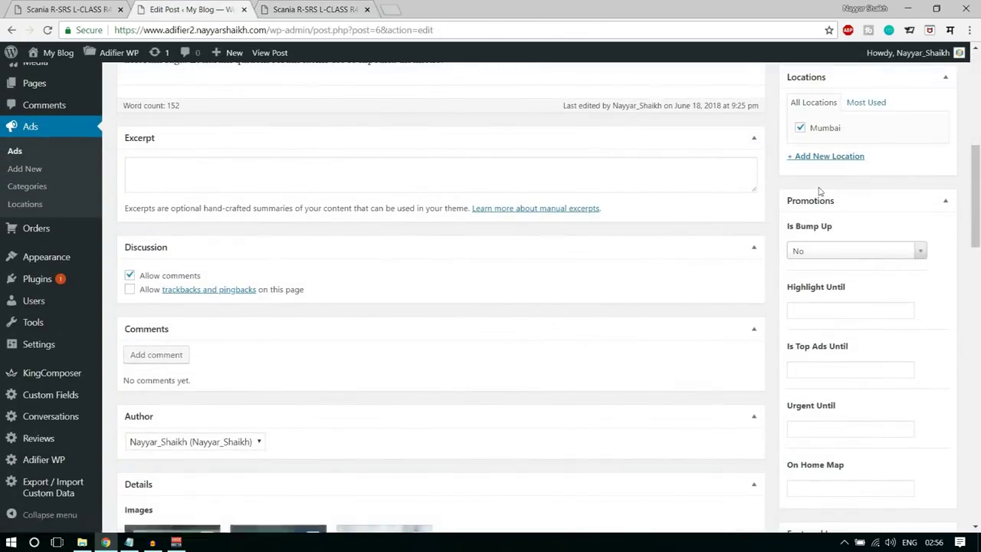
click(864, 313)
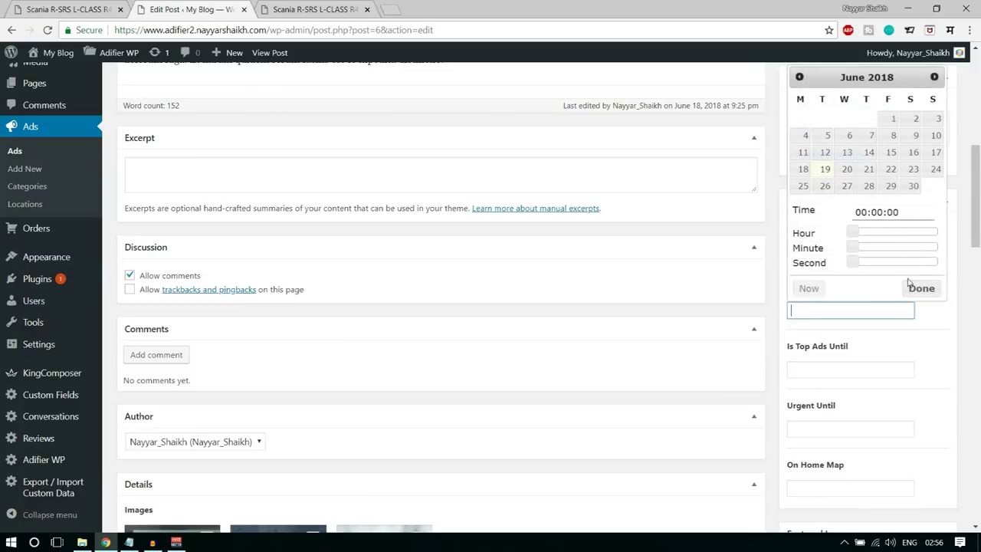
click(919, 355)
scroll(912, 345, down, 3)
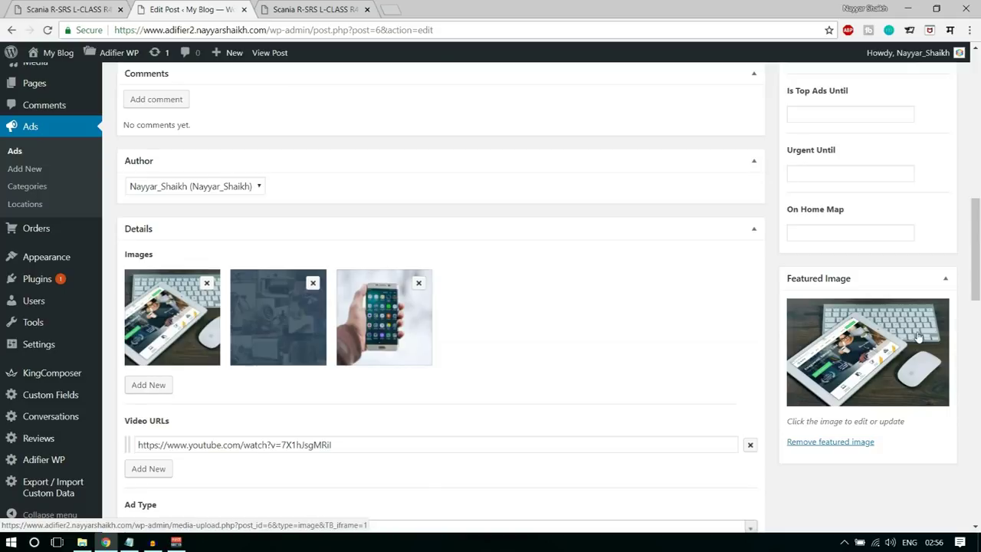
scroll(980, 321, up, 3)
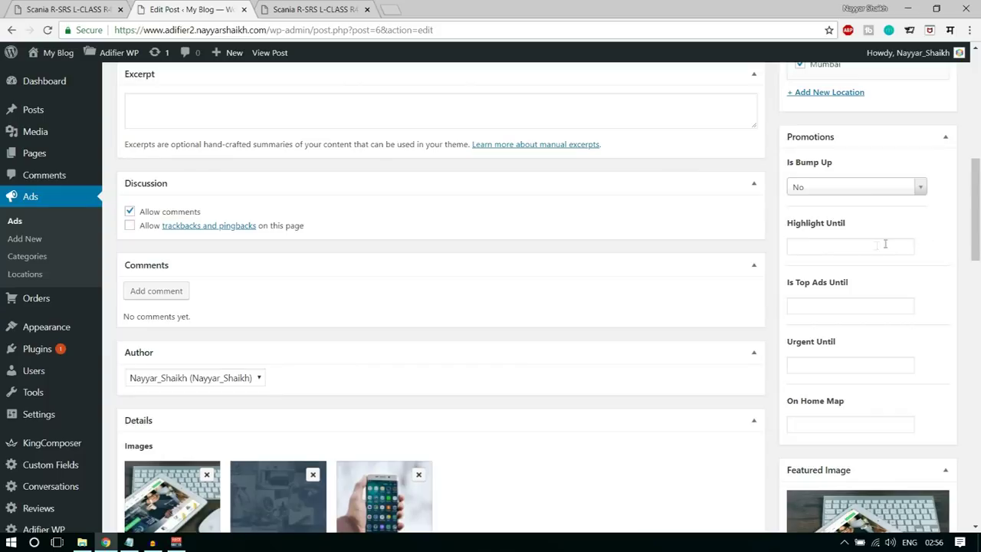
Check the Is Top Ads Until date picker, leave it empty, and scroll to Details
click(851, 307)
click(935, 335)
scroll(938, 312, up, 1)
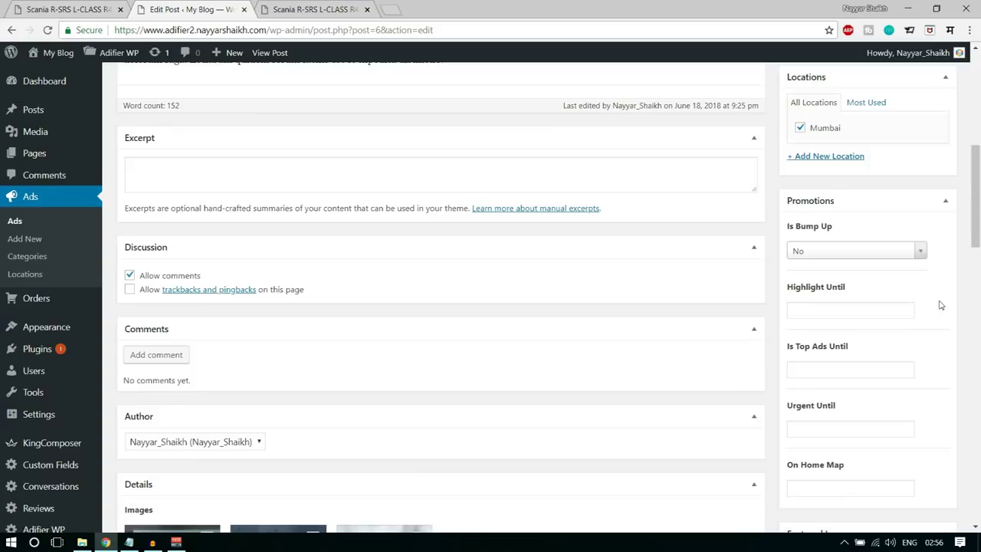
scroll(940, 305, down, 5)
scroll(940, 305, down, 3)
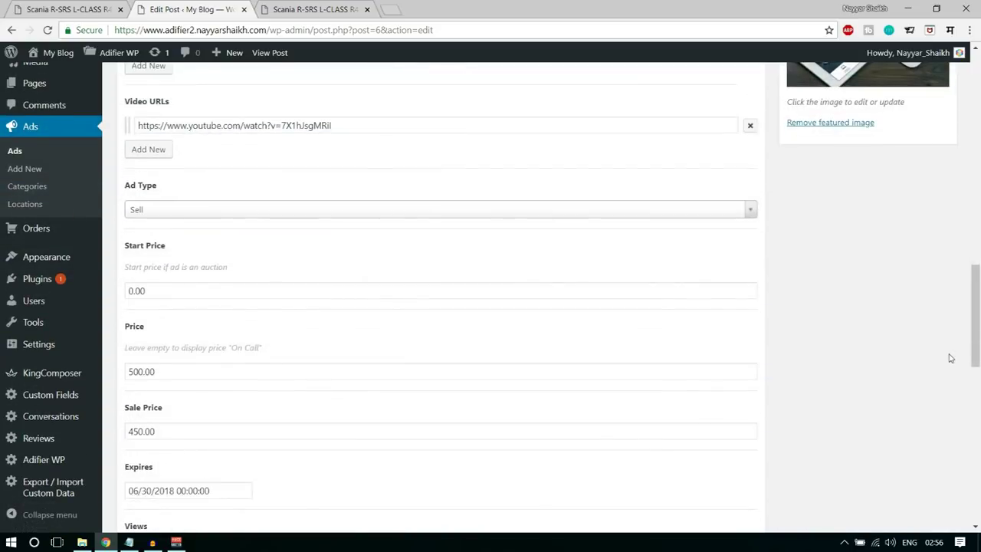
scroll(950, 356, up, 4)
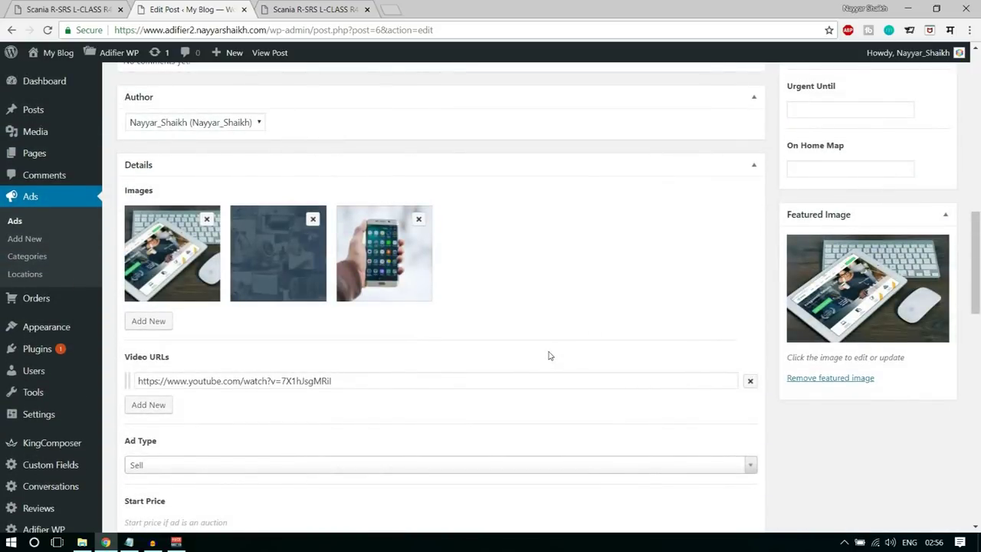
scroll(553, 350, down, 3)
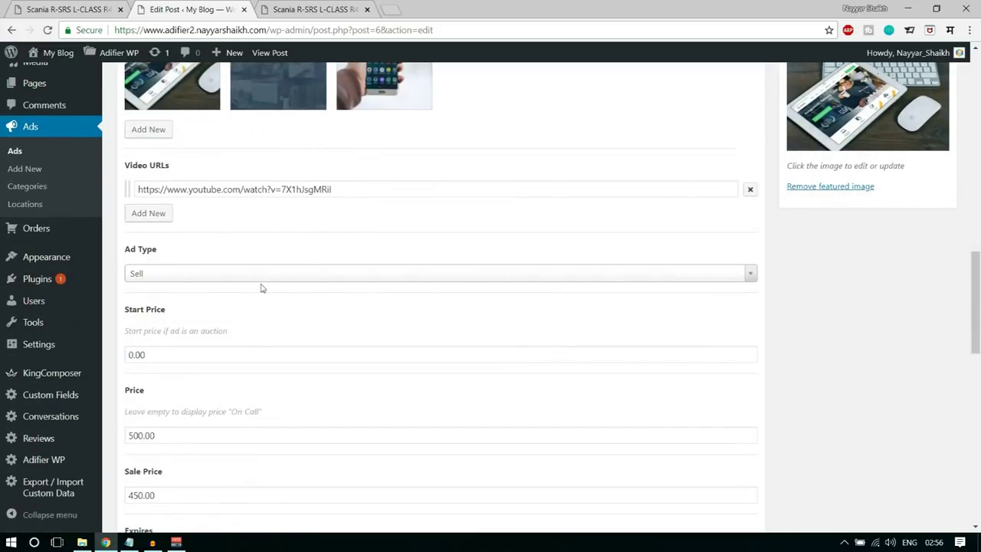
click(181, 276)
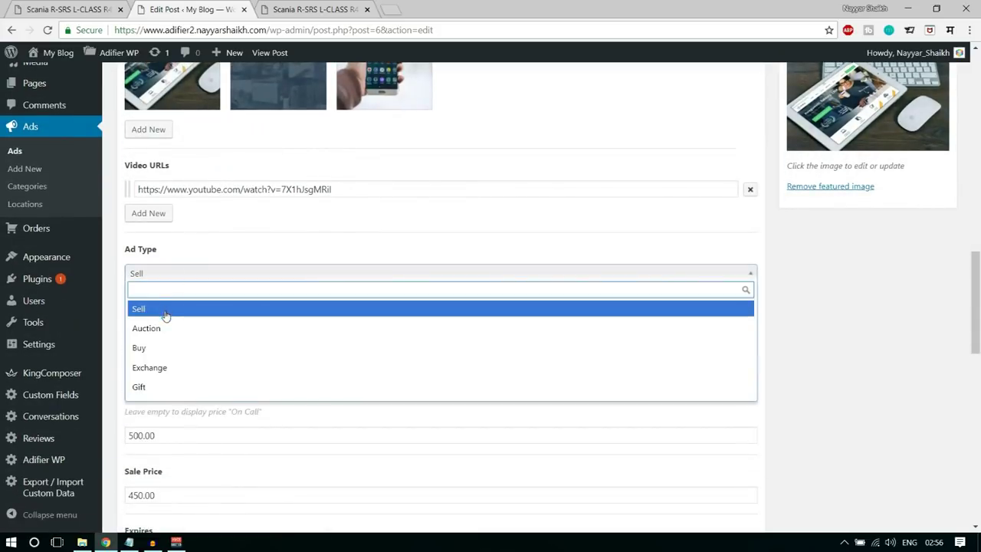
click(205, 347)
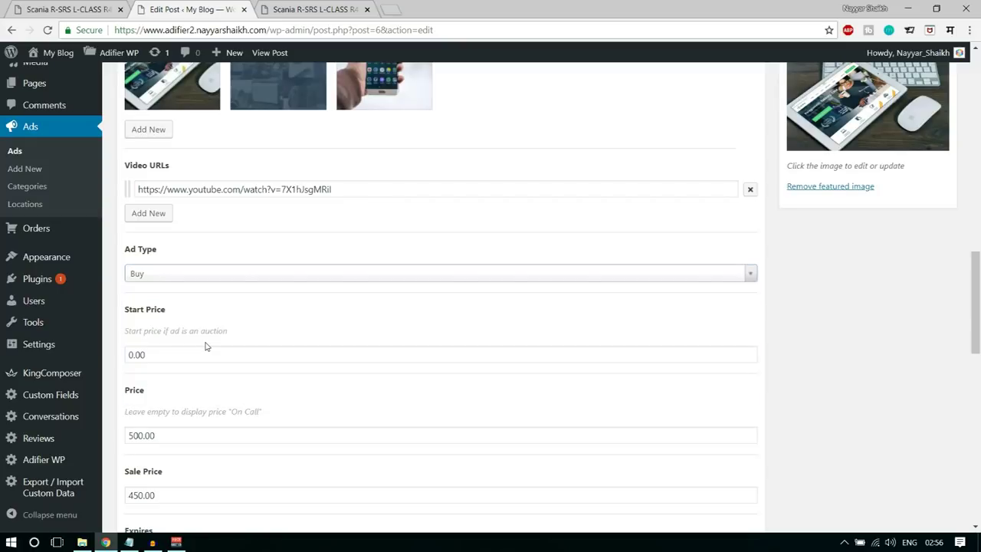
click(230, 279)
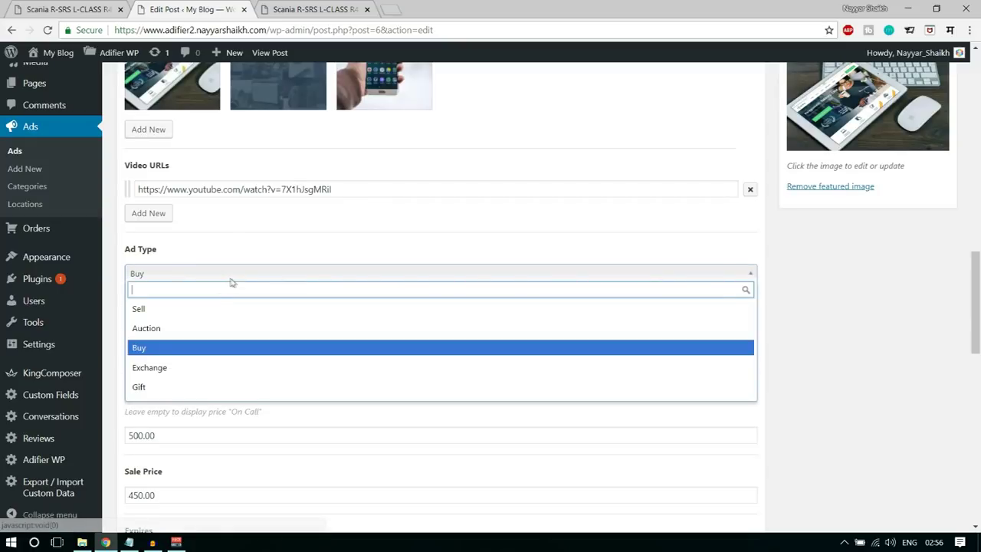
click(180, 332)
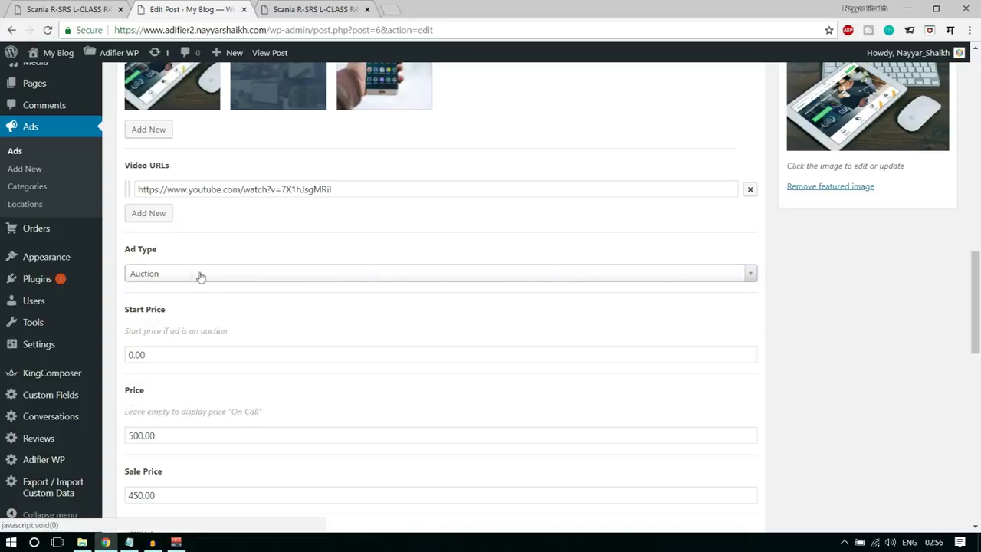
click(193, 277)
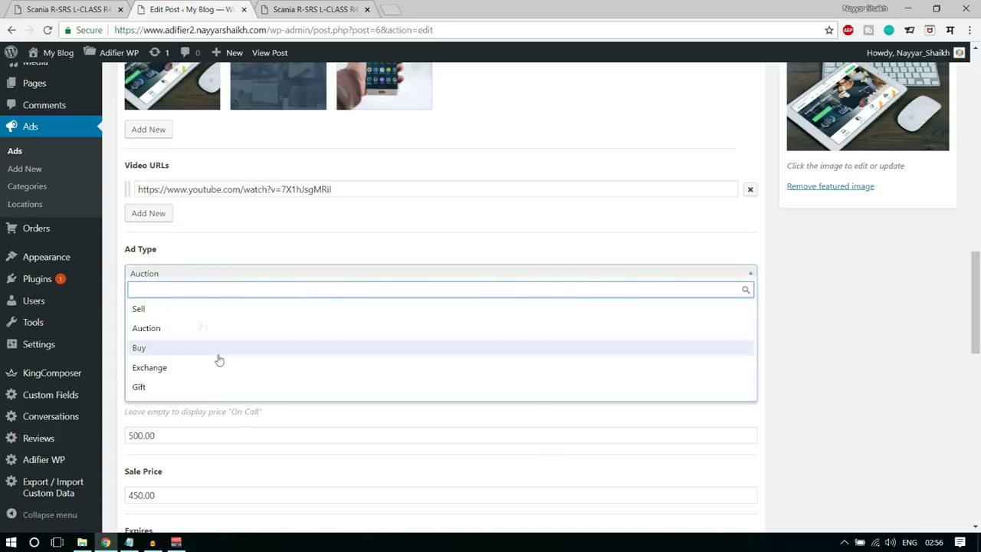
click(206, 278)
click(190, 280)
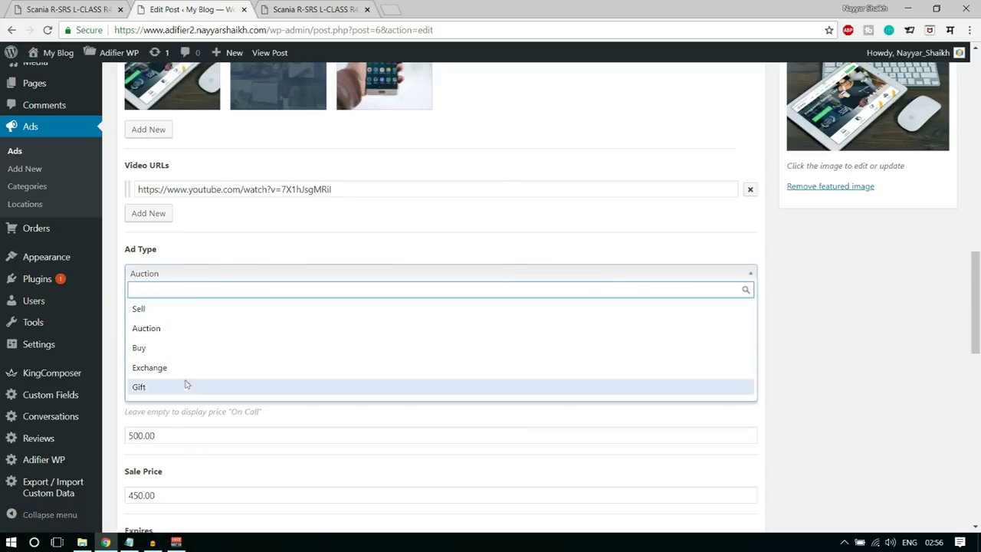
click(175, 309)
scroll(510, 403, up, 14)
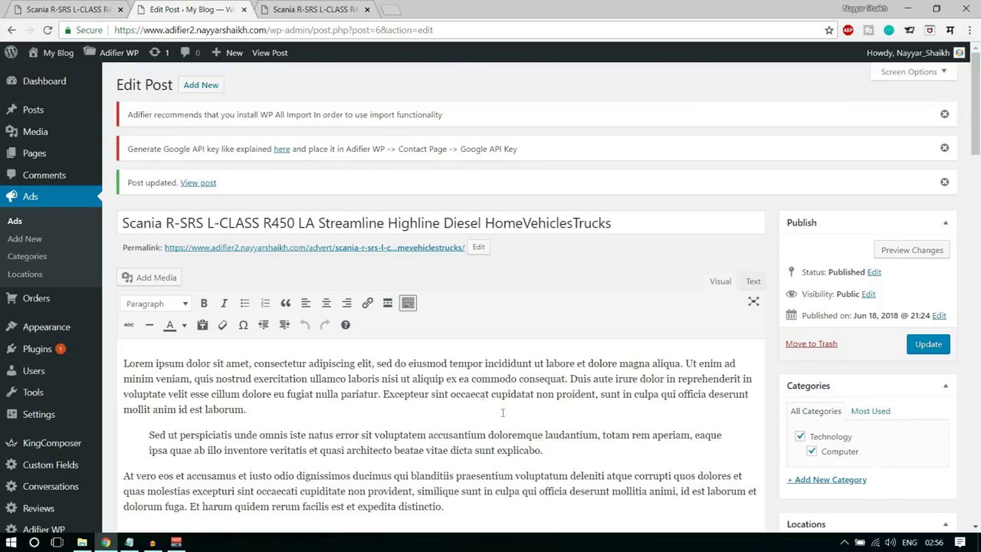
click(348, 8)
click(196, 6)
scroll(961, 314, down, 4)
scroll(960, 314, down, 2)
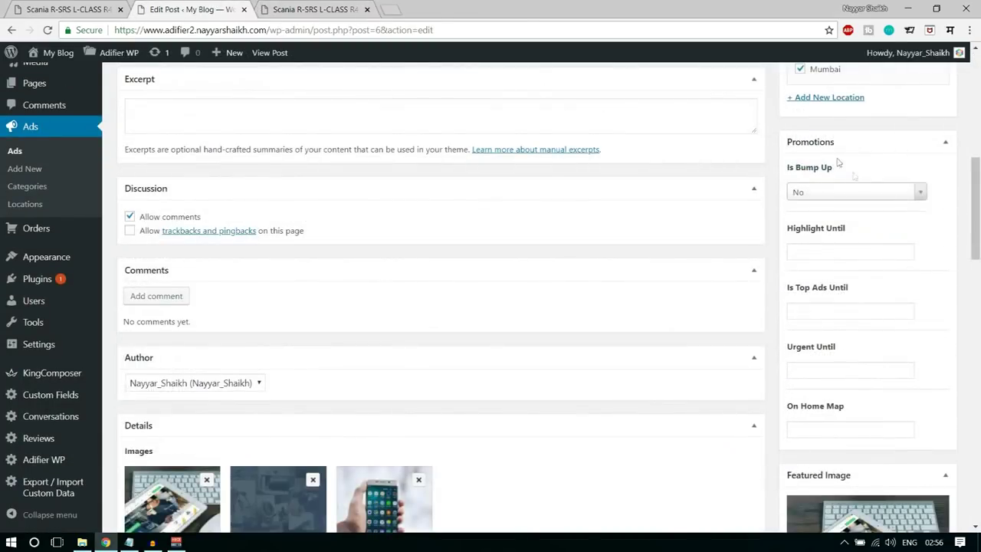
scroll(880, 318, down, 5)
scroll(977, 272, down, 2)
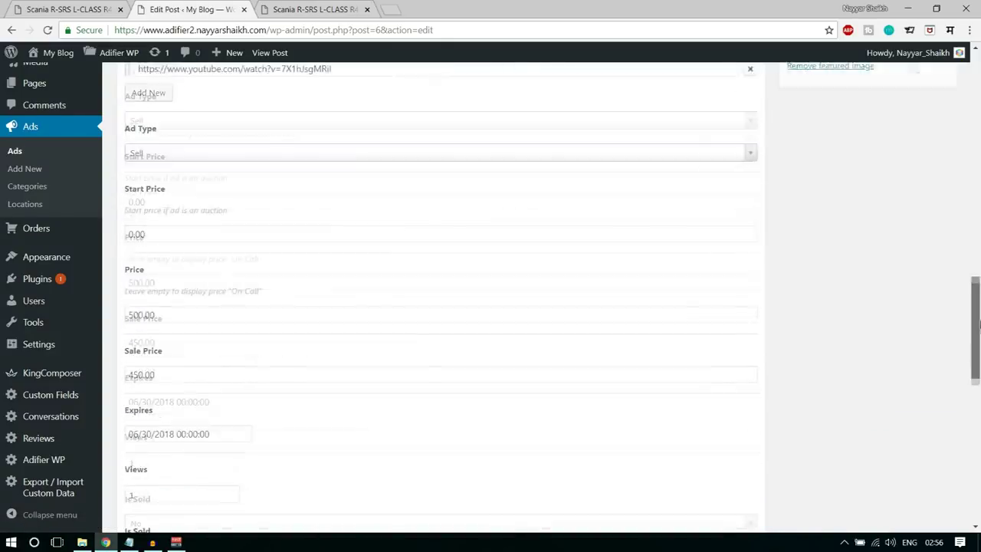
scroll(886, 205, up, 8)
scroll(526, 345, down, 2)
scroll(526, 345, down, 3)
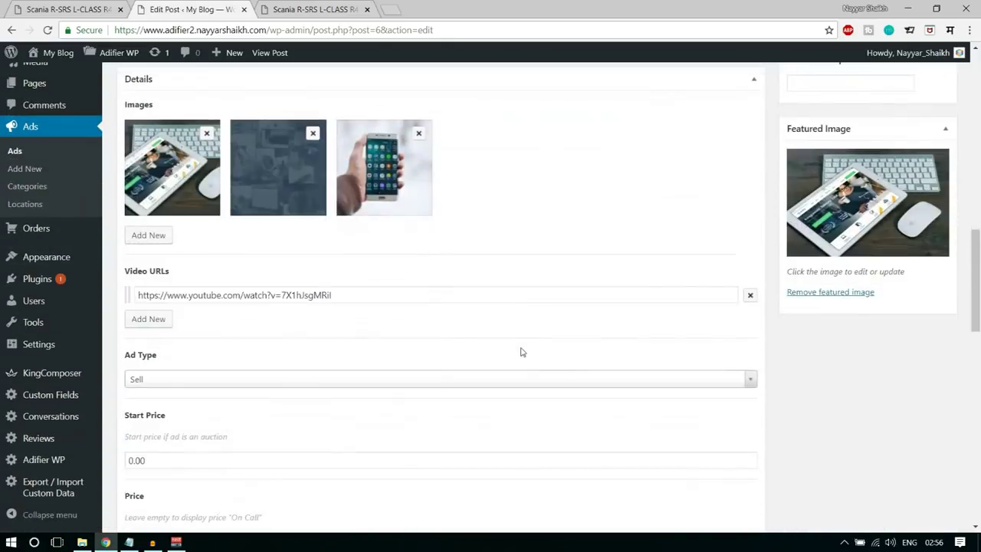
key(ctrl+shift+Tab)
scroll(575, 252, down, 4)
scroll(404, 307, down, 2)
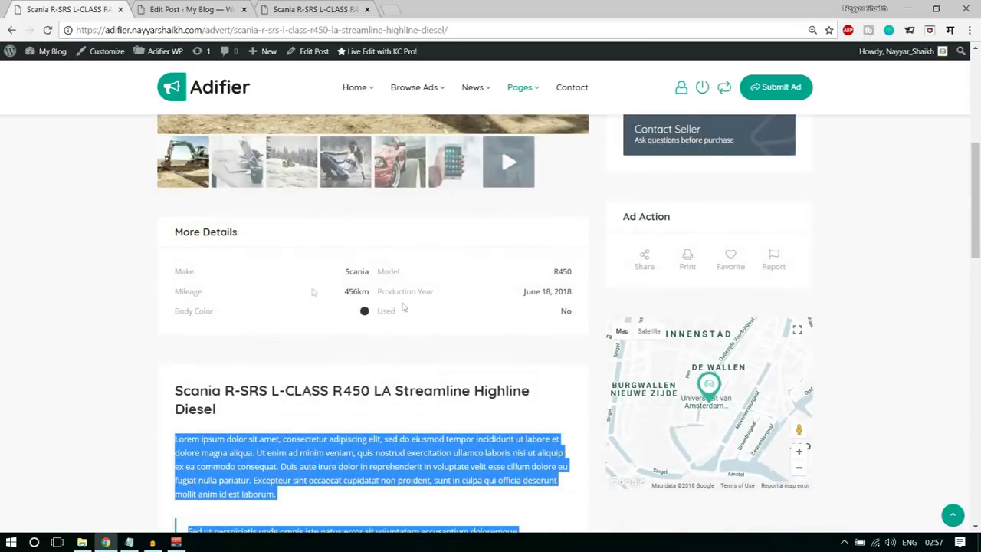
drag(177, 226, 259, 237)
click(258, 236)
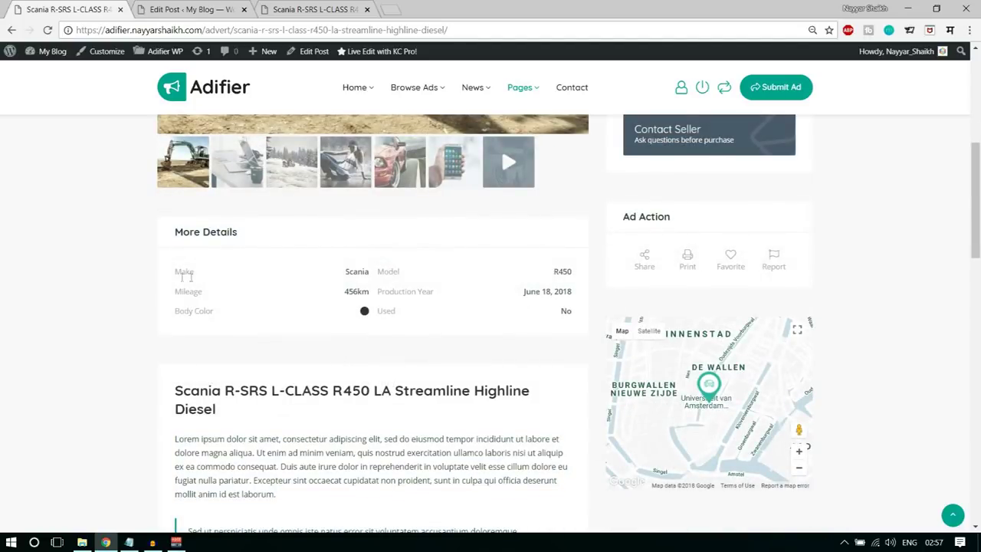
drag(174, 272, 241, 276)
click(241, 276)
drag(179, 310, 263, 312)
click(192, 9)
scroll(507, 315, down, 1)
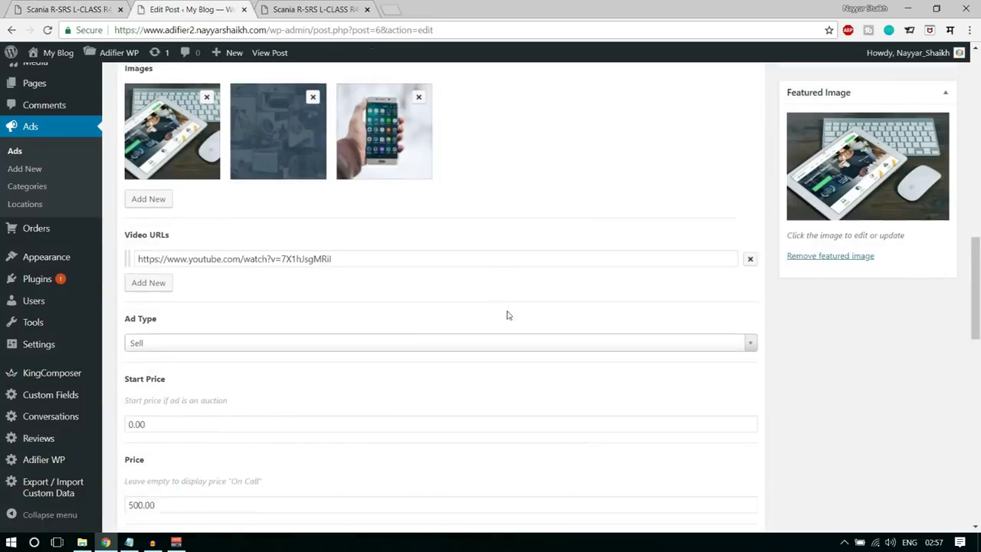
scroll(510, 318, down, 15)
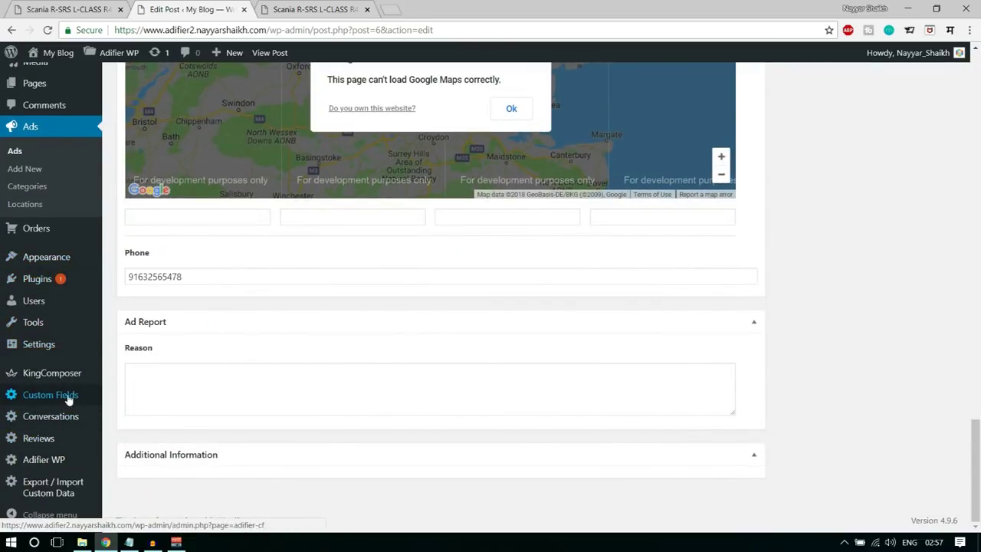
Add field group Computers CF for the Technology and Computer categories, then open it
click(70, 397)
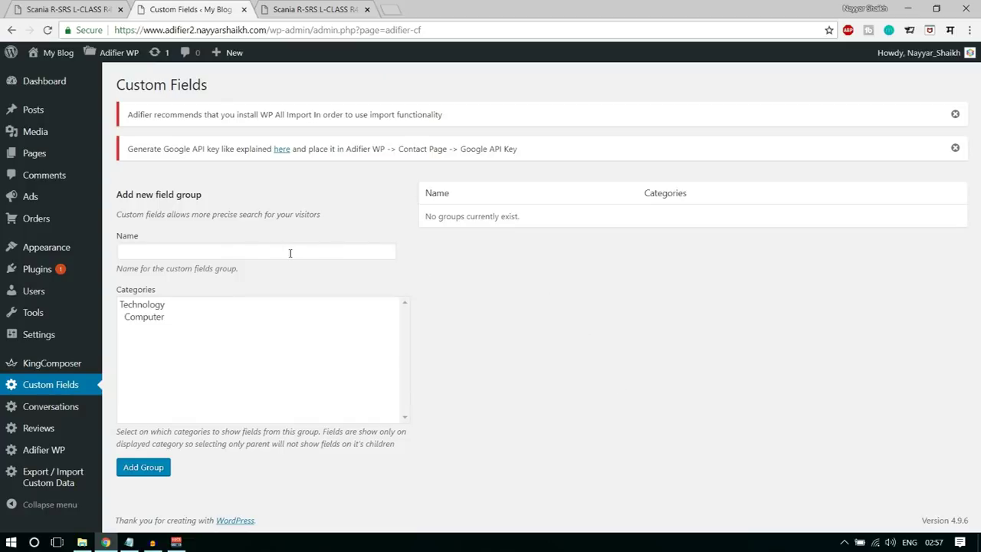
click(286, 249)
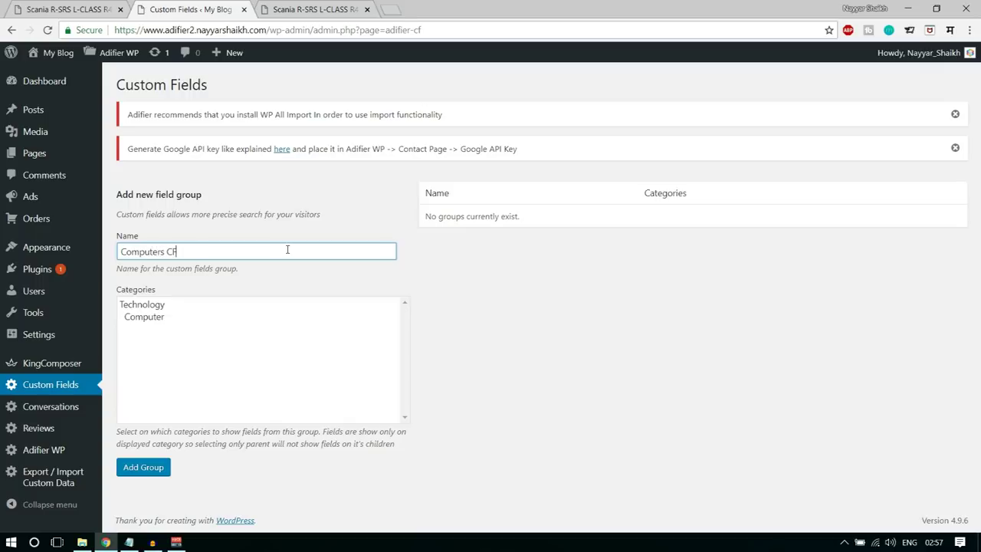
click(159, 346)
drag(144, 317, 157, 305)
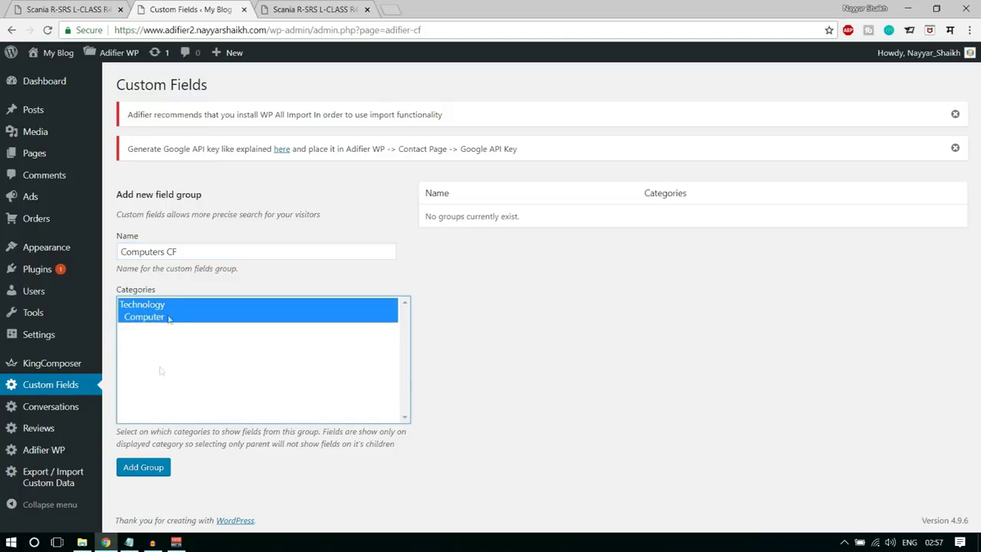
click(143, 467)
mouse_move(490, 223)
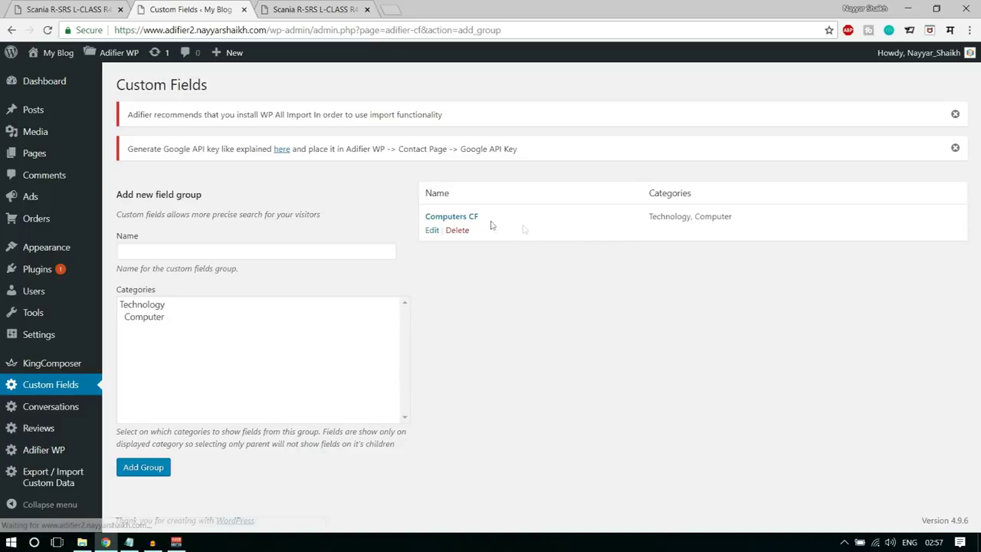
click(444, 217)
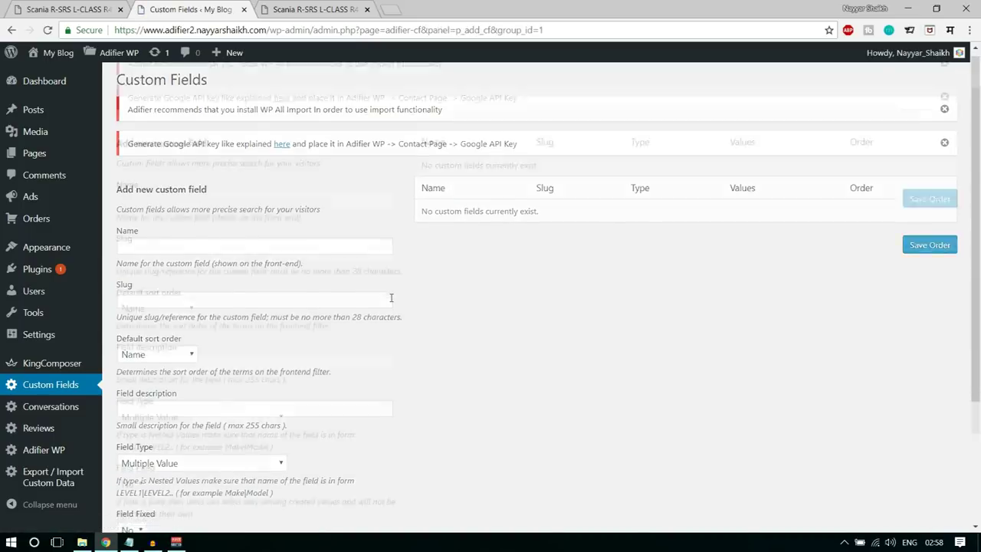
Add a Screen Size field with field type Single Value to Computers CF
scroll(391, 297, down, 3)
scroll(390, 302, up, 3)
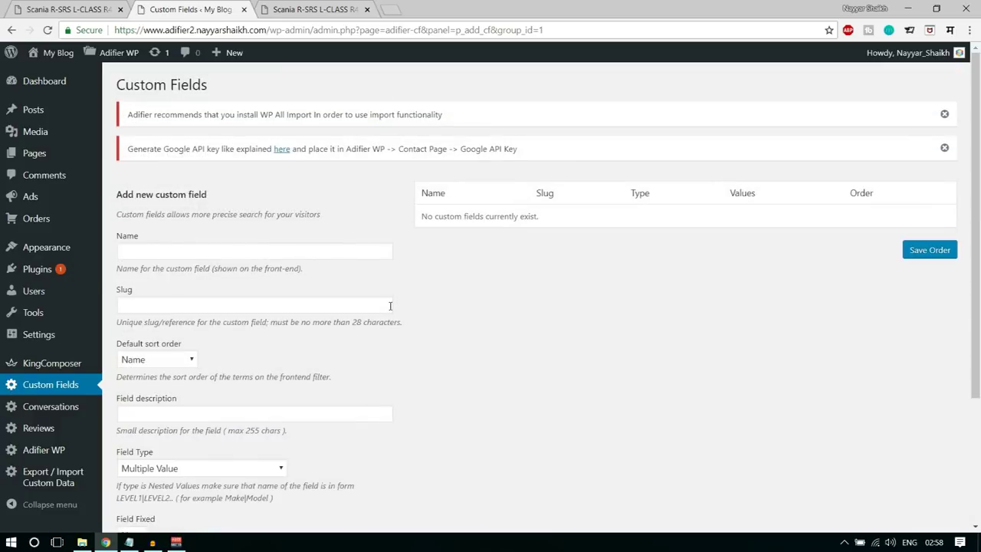
click(277, 252)
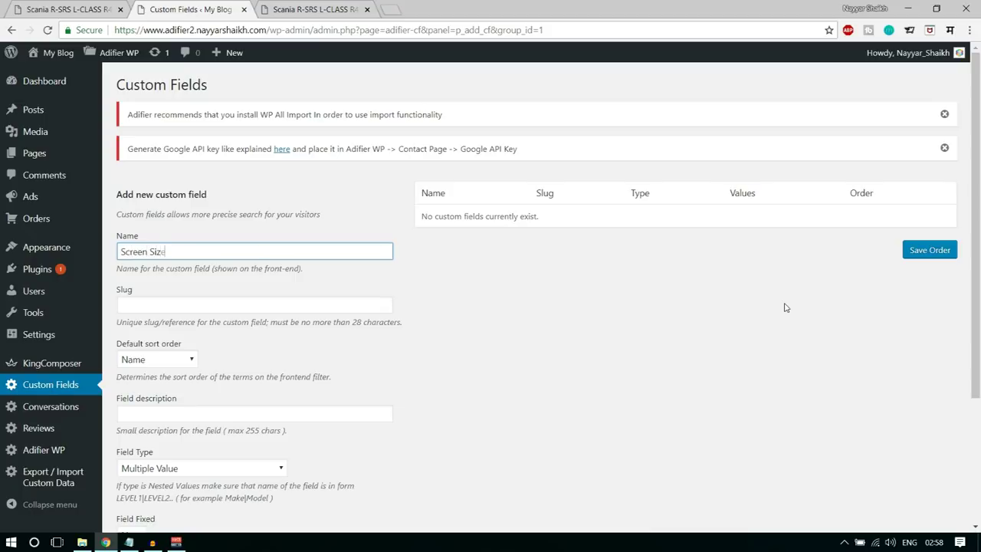
scroll(279, 293, down, 3)
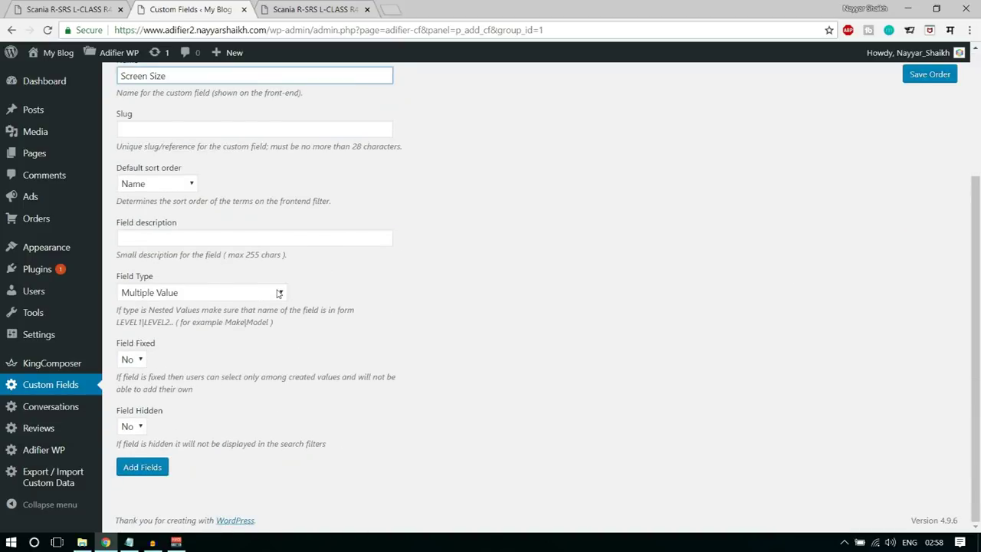
click(171, 292)
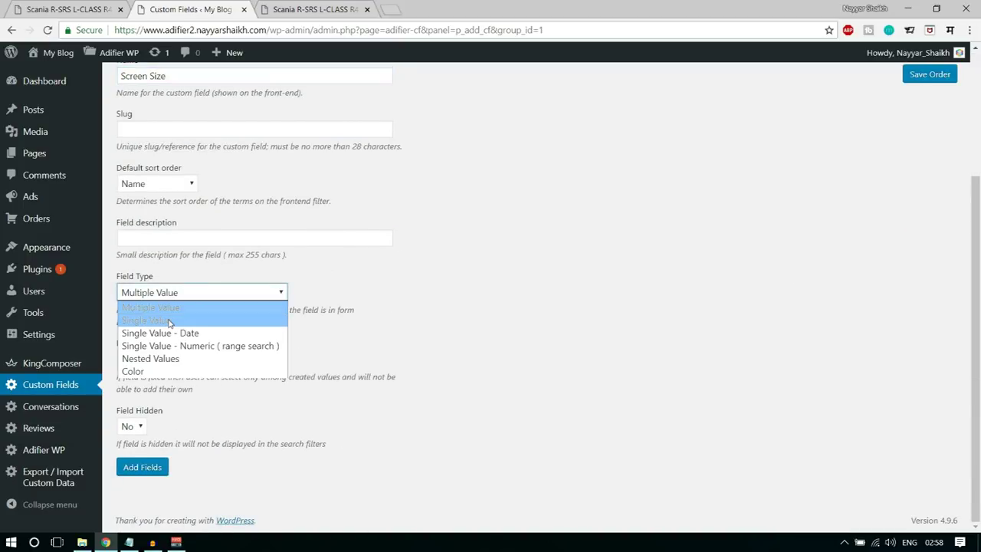
click(170, 322)
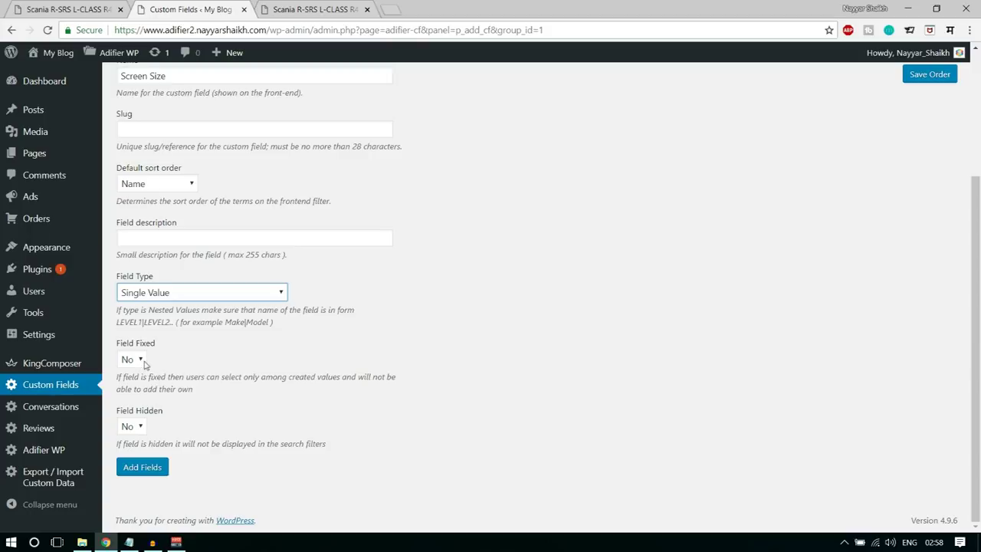
click(142, 468)
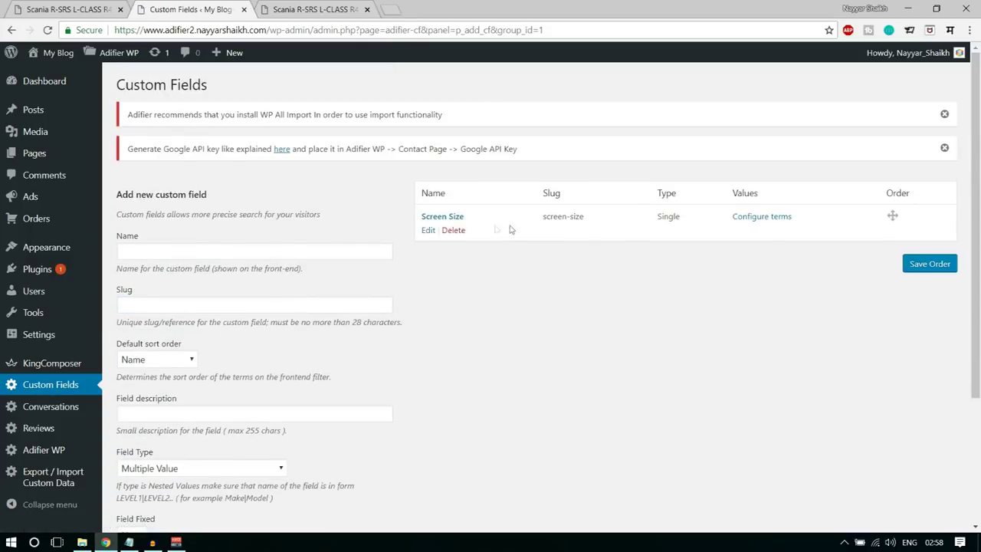
Add 13 Inches and 15 Inches as Screen Size terms, then return to Custom Fields
click(761, 217)
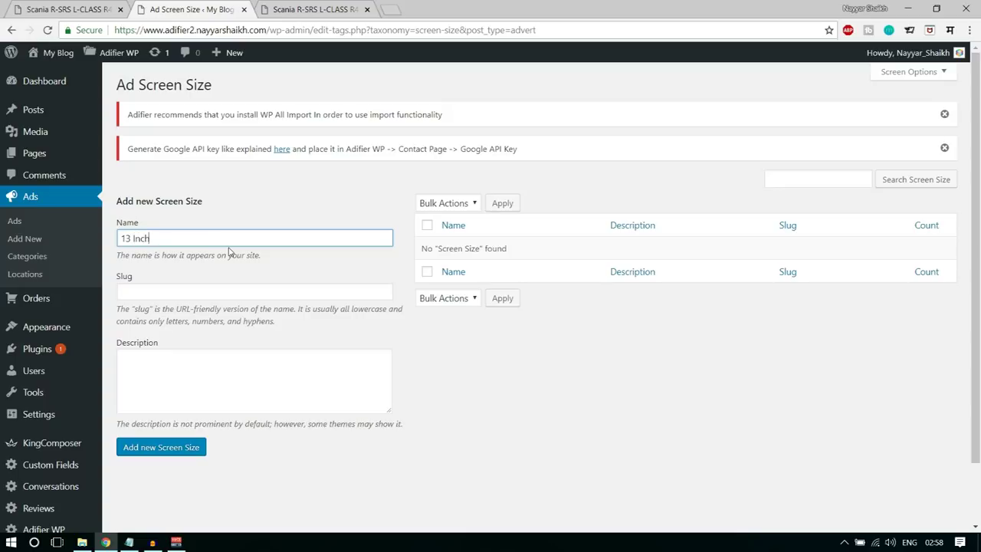
click(175, 446)
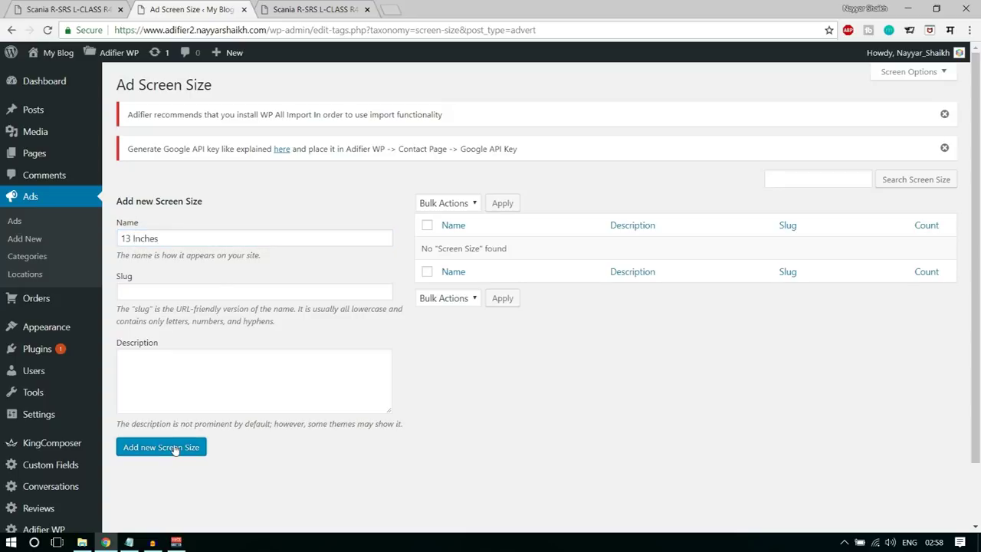
click(181, 238)
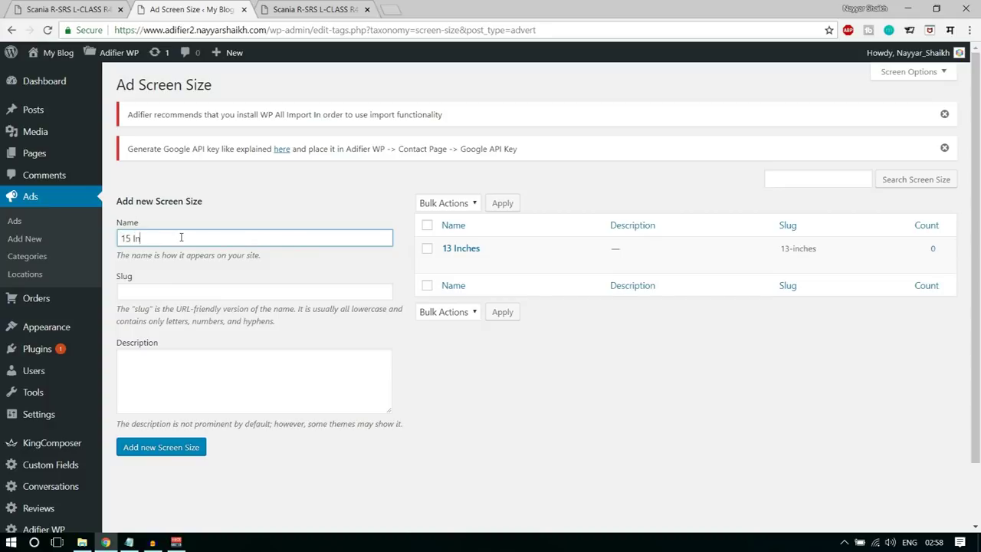
text(15 Inches)
click(158, 448)
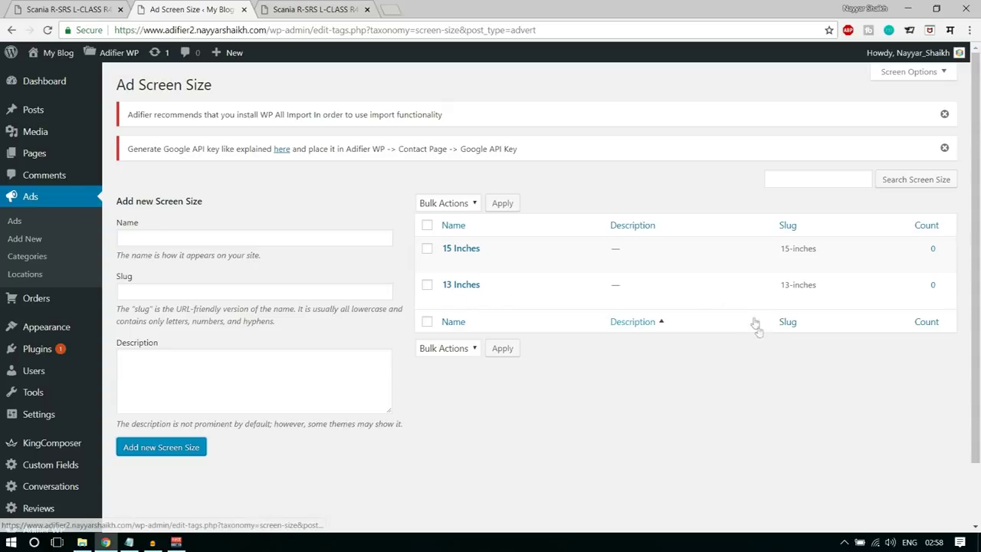
scroll(322, 194, down, 1)
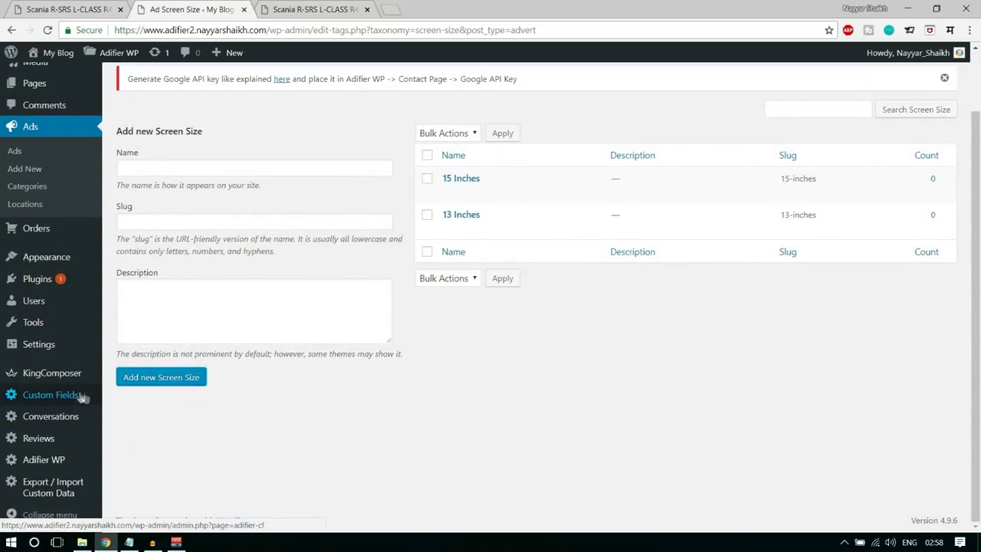
click(48, 398)
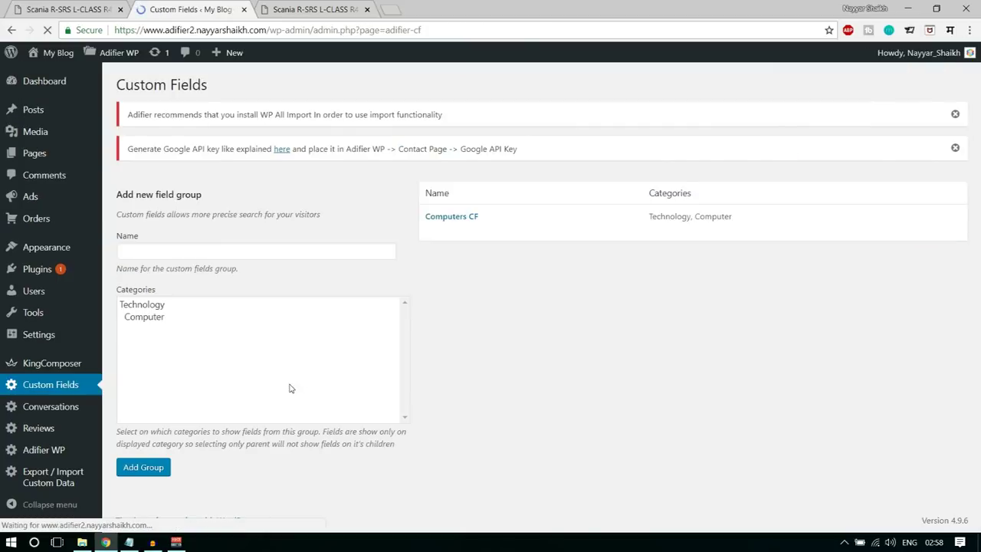
Name a new Computers CF field Color and give it the Color field type
click(453, 217)
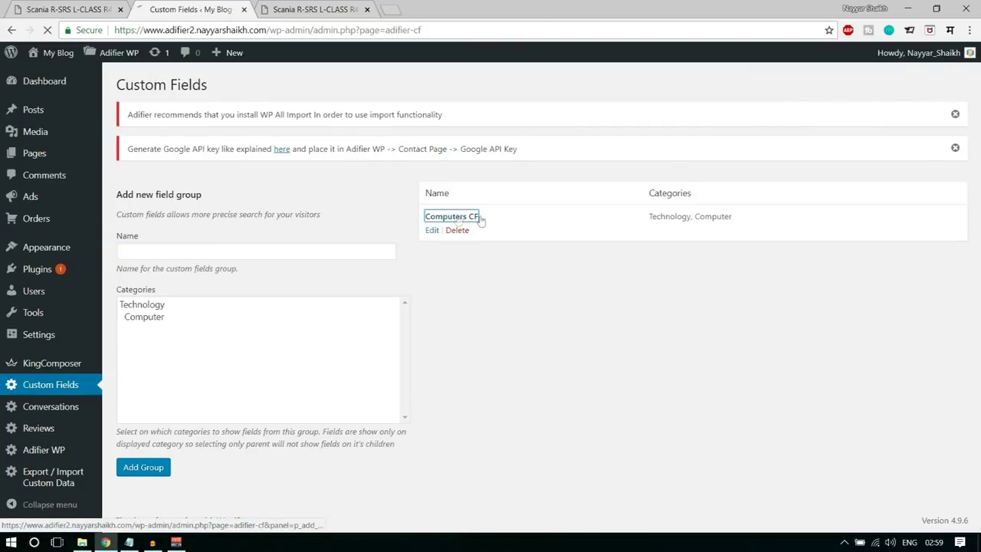
click(305, 249)
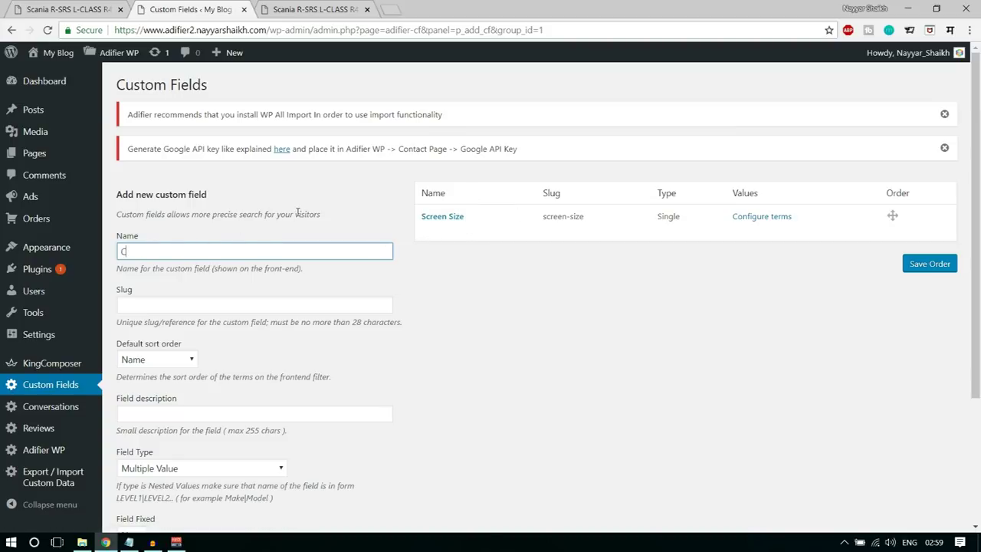
scroll(205, 238, down, 2)
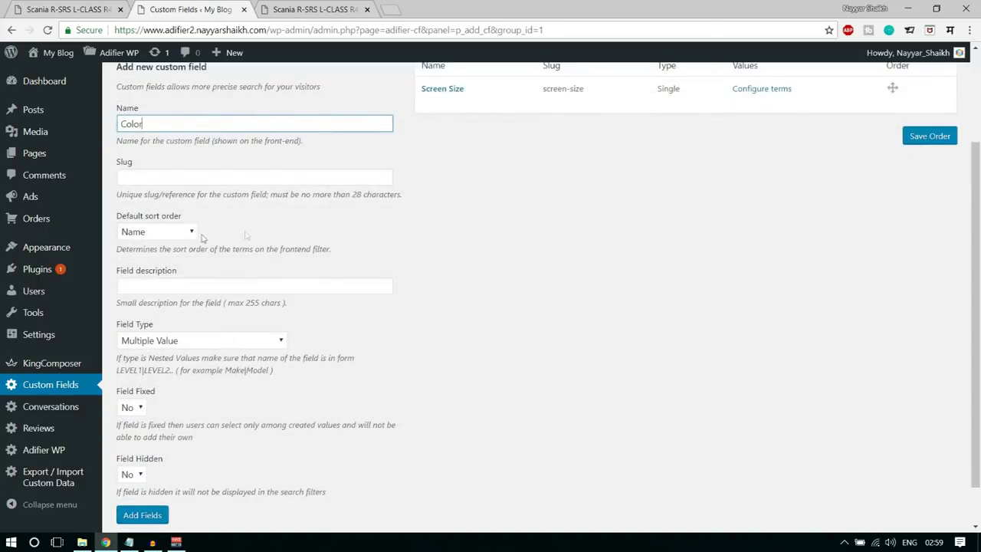
scroll(547, 287, down, 1)
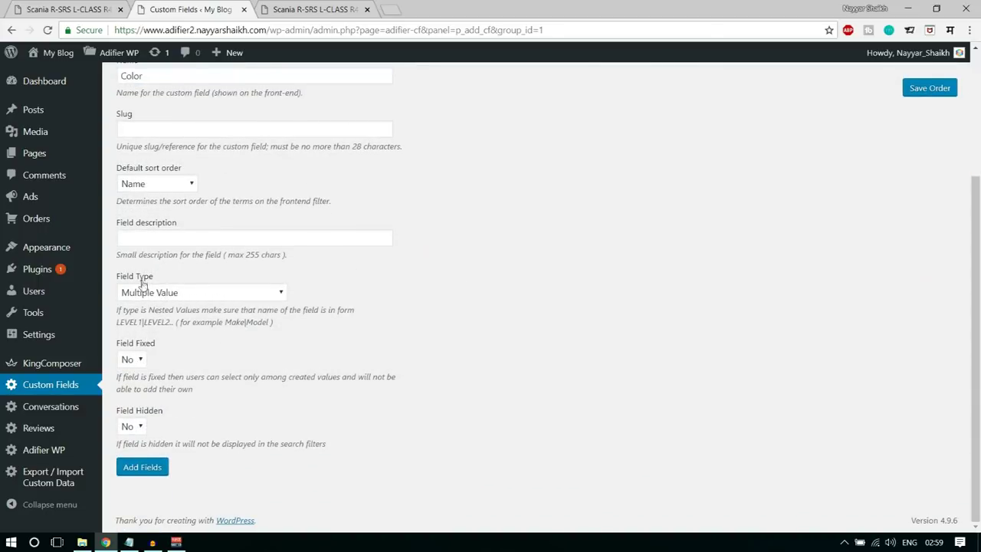
click(144, 295)
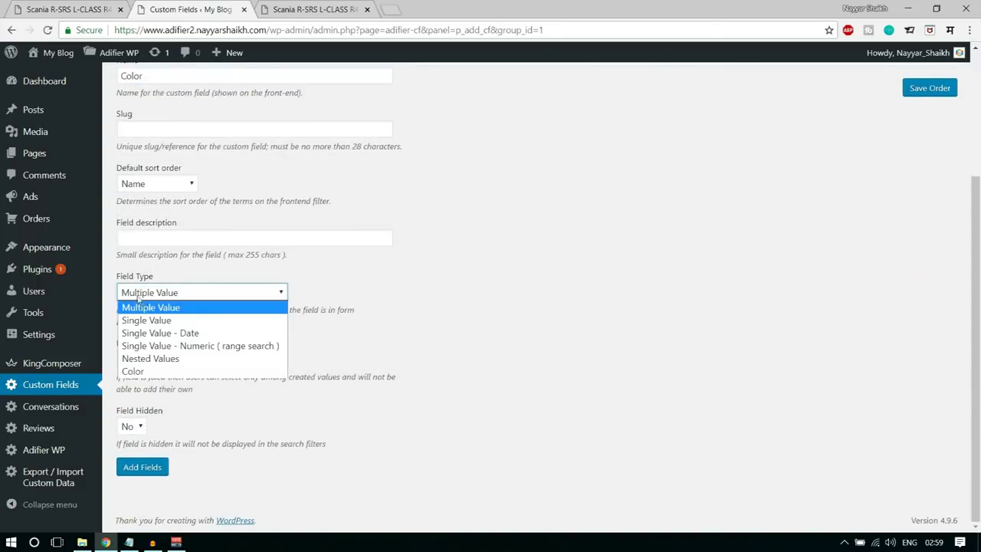
click(157, 372)
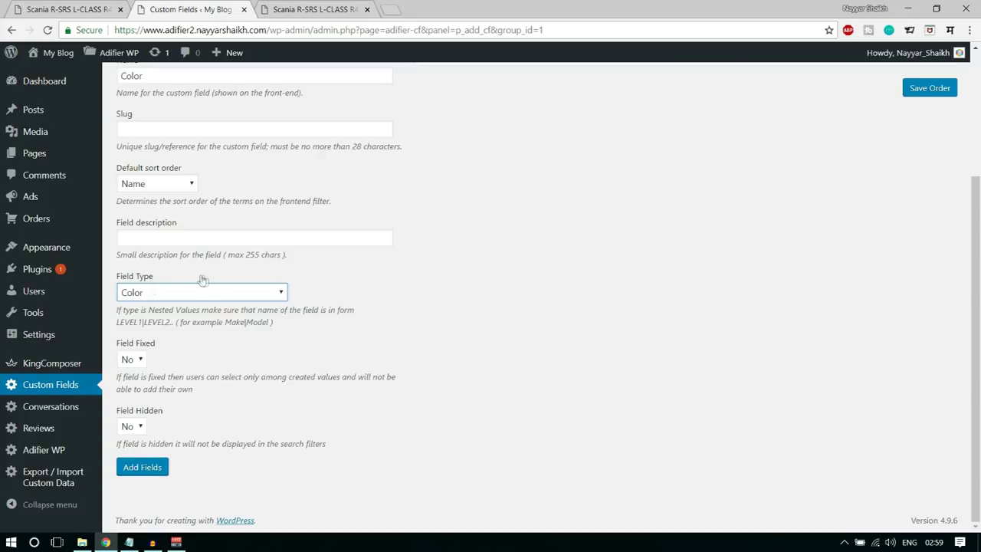
Set Field Fixed to Yes and save the Color field
click(135, 360)
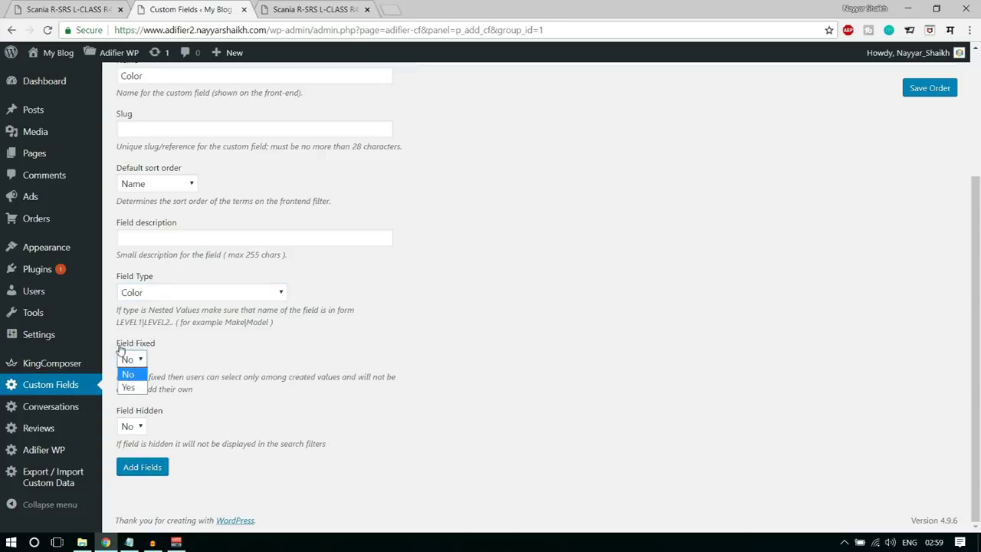
click(121, 349)
drag(118, 344, 156, 347)
click(129, 358)
click(139, 388)
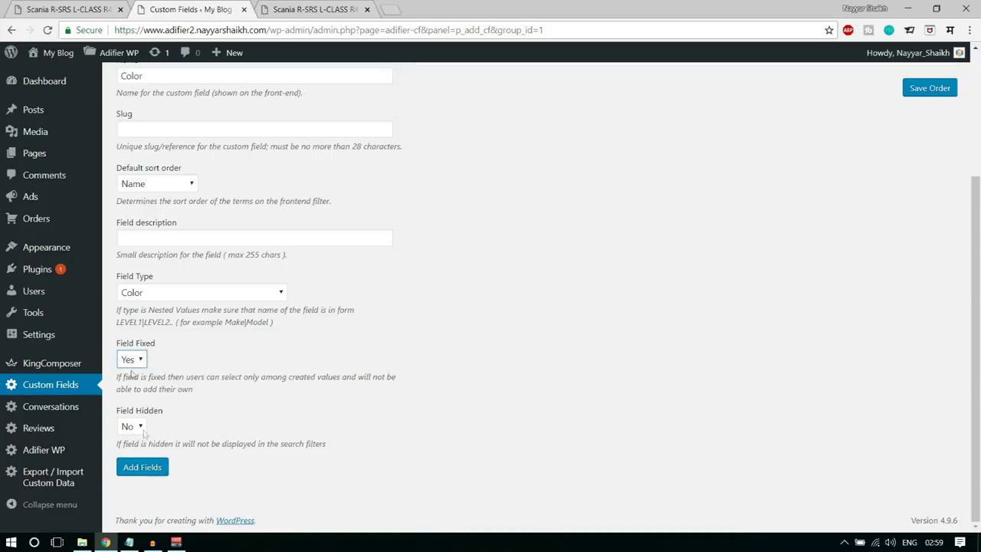
click(138, 468)
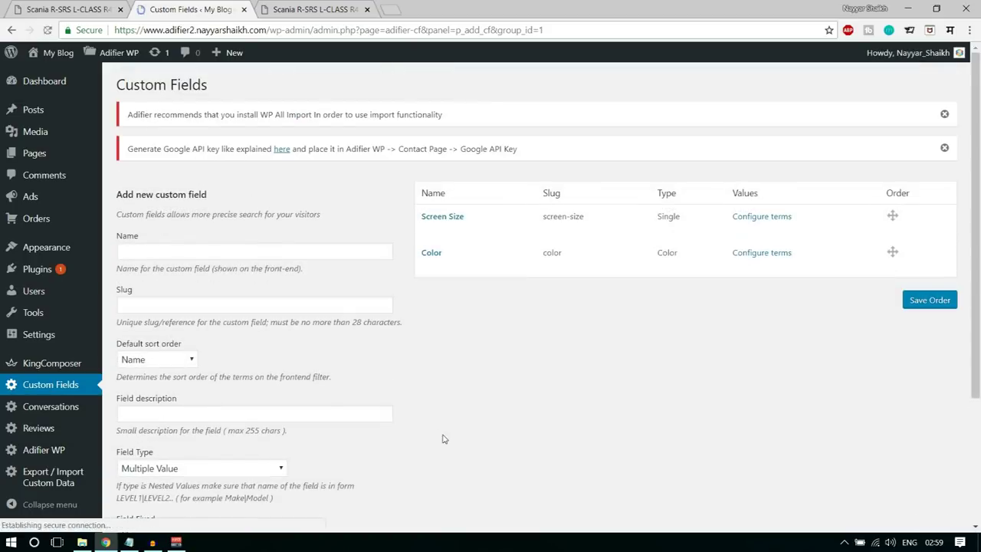
click(760, 255)
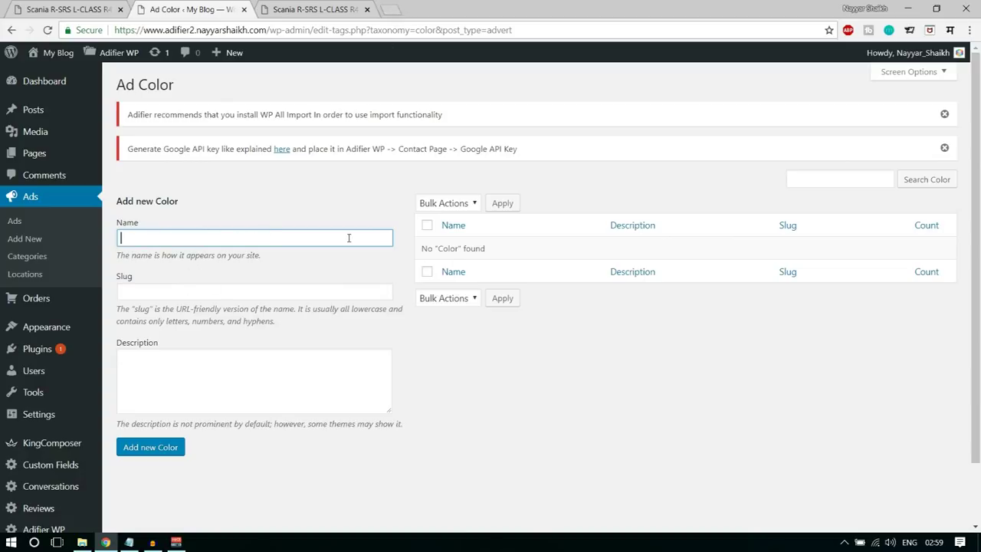
Using a web hex colour picker, add #4286f4 and #f44150 as Ad Color terms
click(390, 9)
text(hex)
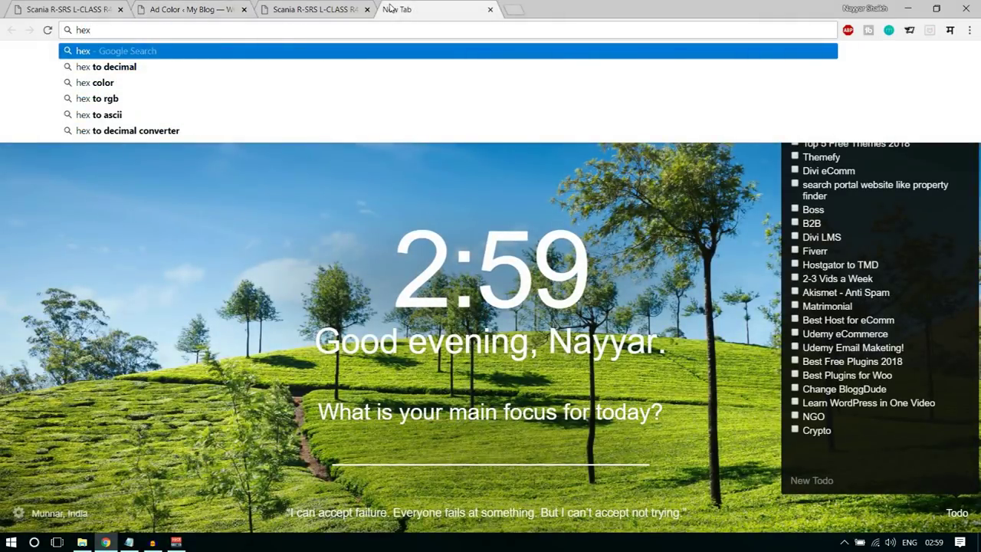
key(Down)
key(Down)
key(Return)
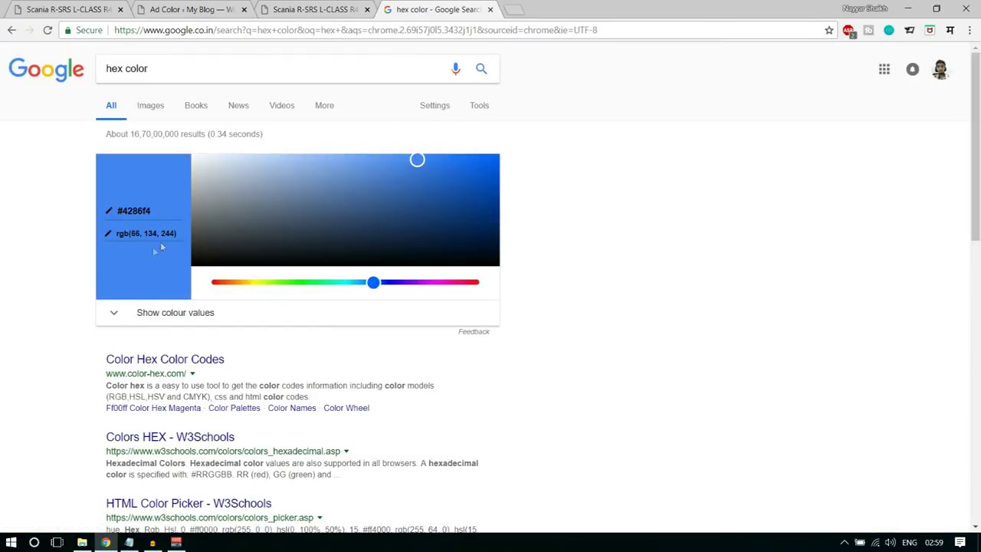
drag(151, 210, 107, 207)
key(ctrl+c)
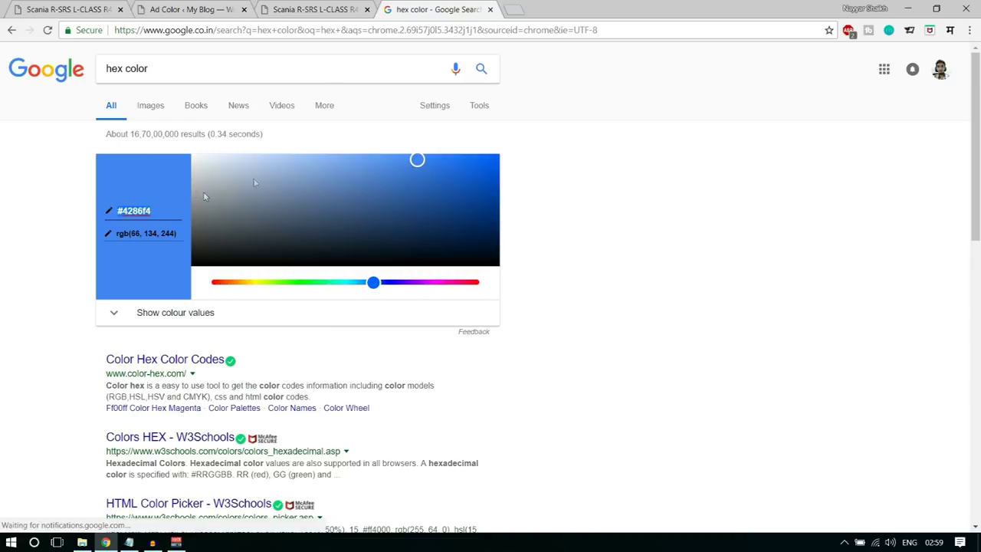
click(217, 9)
key(ctrl+v)
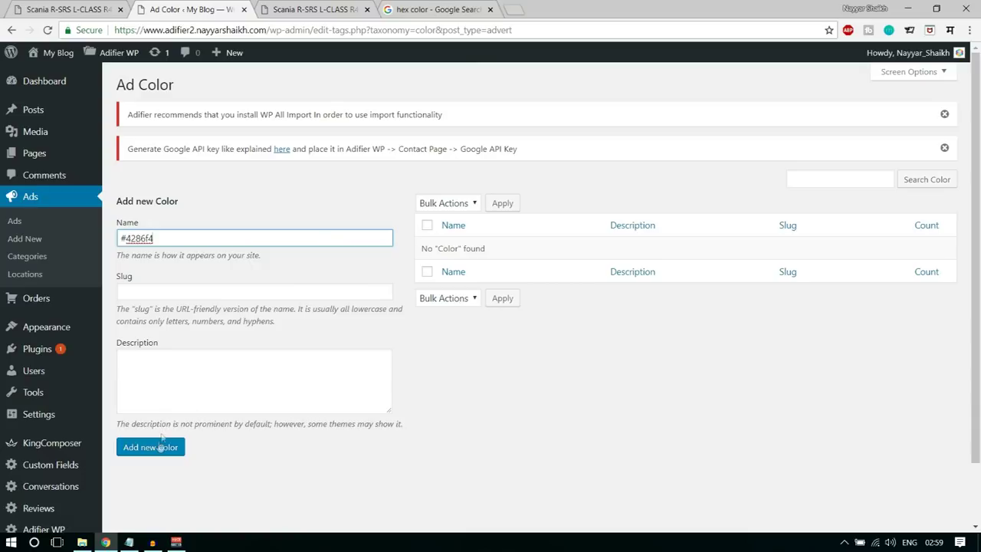
click(161, 451)
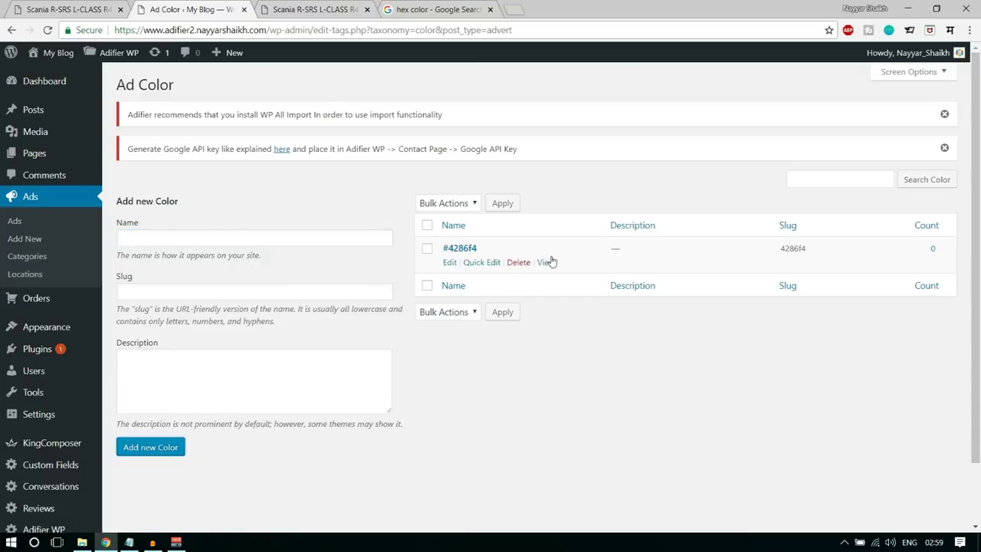
click(434, 8)
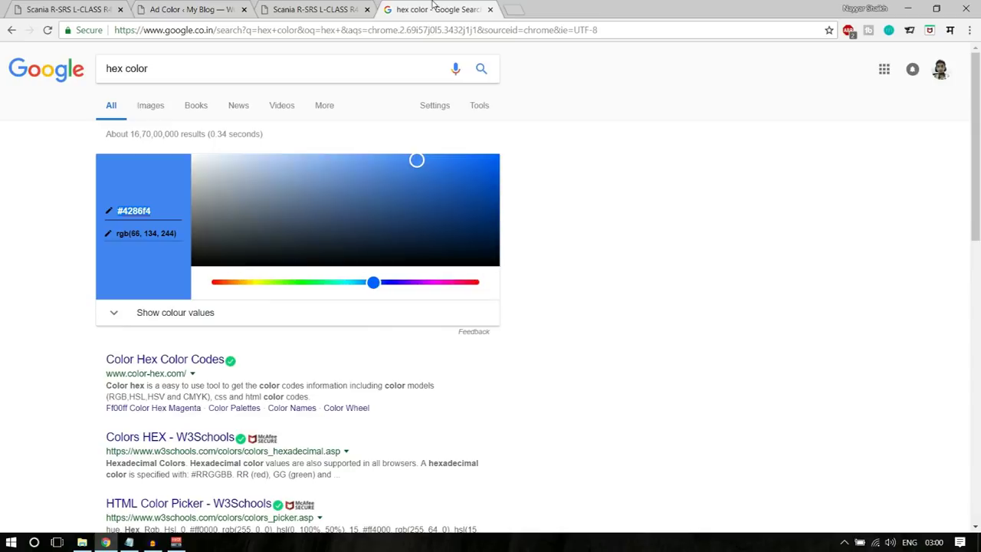
drag(373, 282, 479, 295)
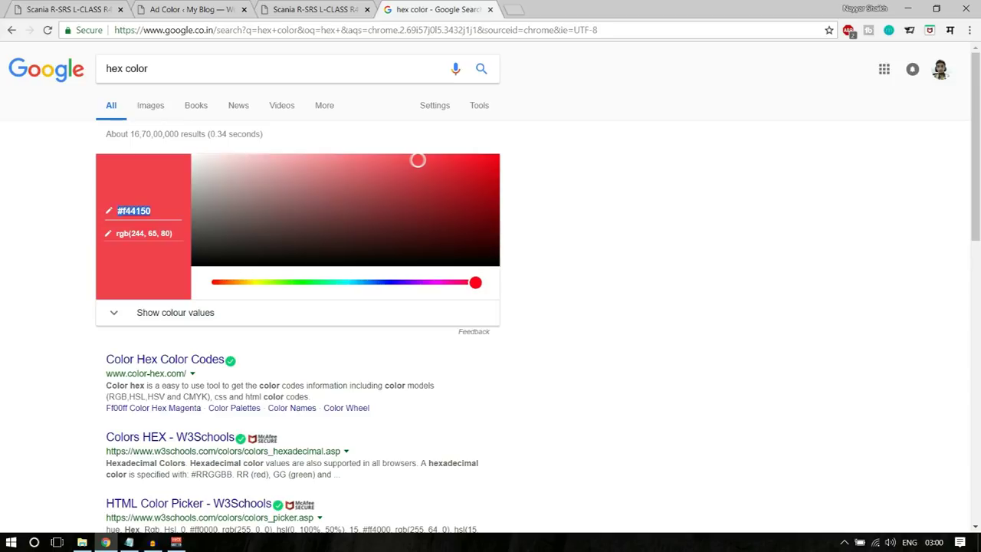
click(191, 9)
click(196, 238)
text(#f44150)
click(163, 447)
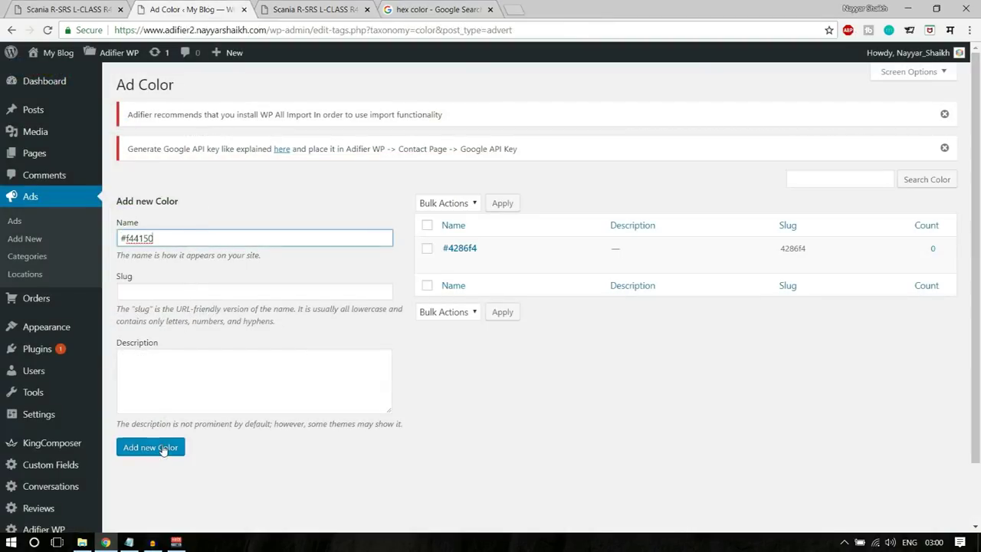
Add #000000 and #ffffff as Ad Color terms, then return to Custom Fields
click(440, 9)
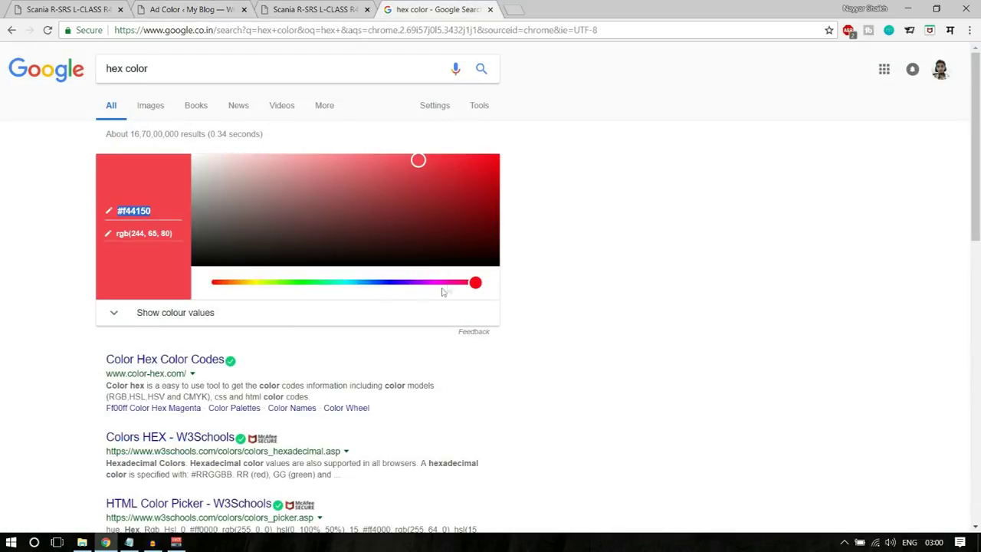
drag(417, 161, 383, 267)
click(112, 208)
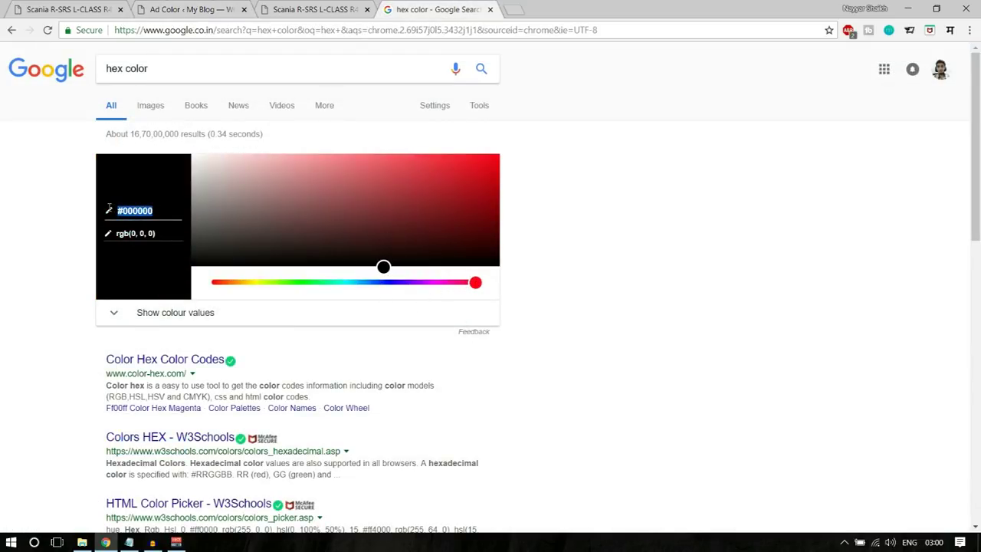
key(ctrl+c)
click(203, 12)
click(167, 240)
key(ctrl+v)
click(145, 453)
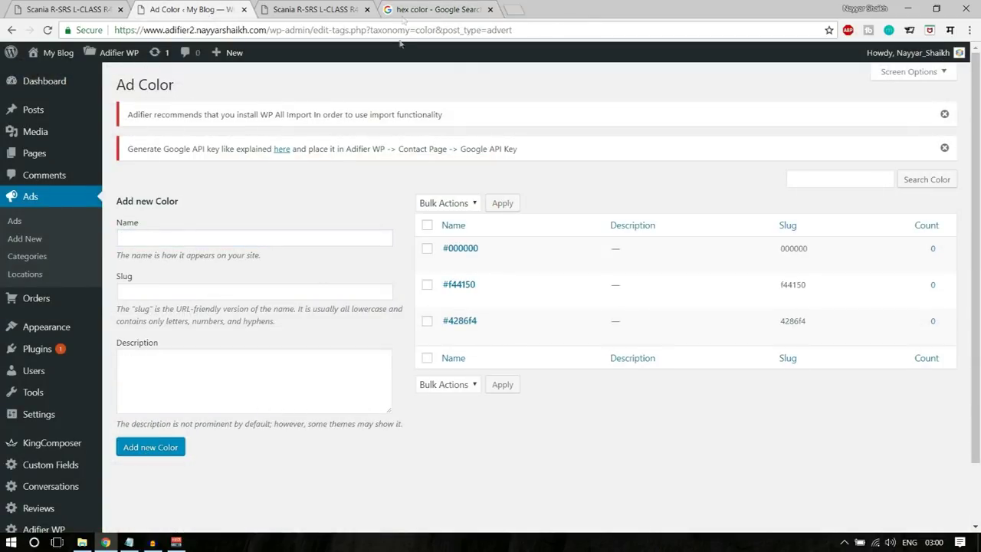
click(415, 7)
drag(298, 220, 188, 126)
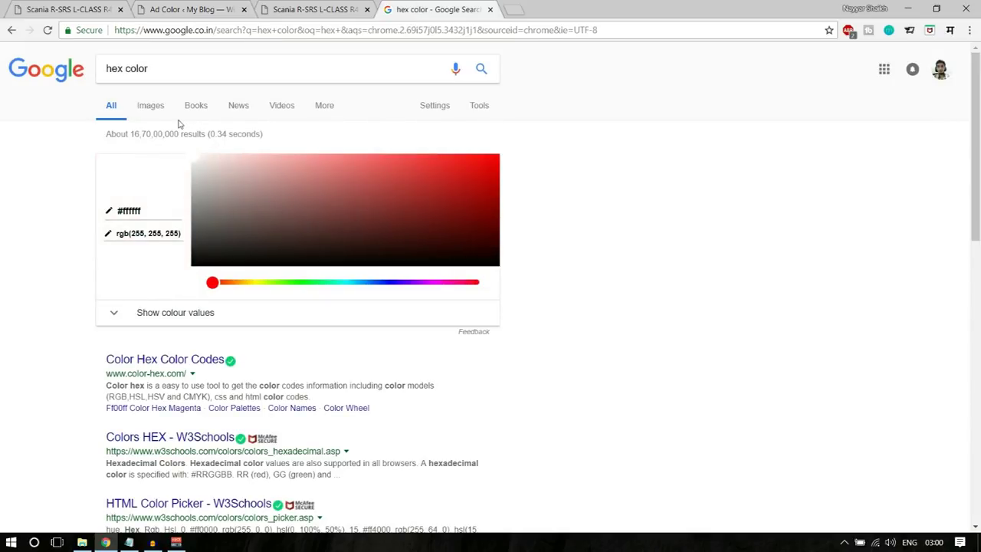
drag(155, 209, 114, 208)
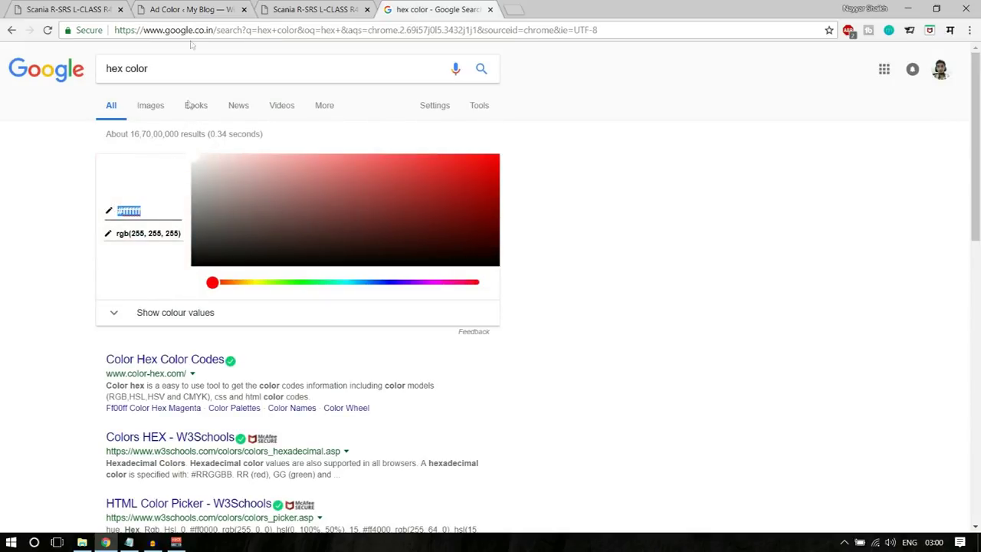
click(192, 6)
click(153, 239)
key(ctrl+v)
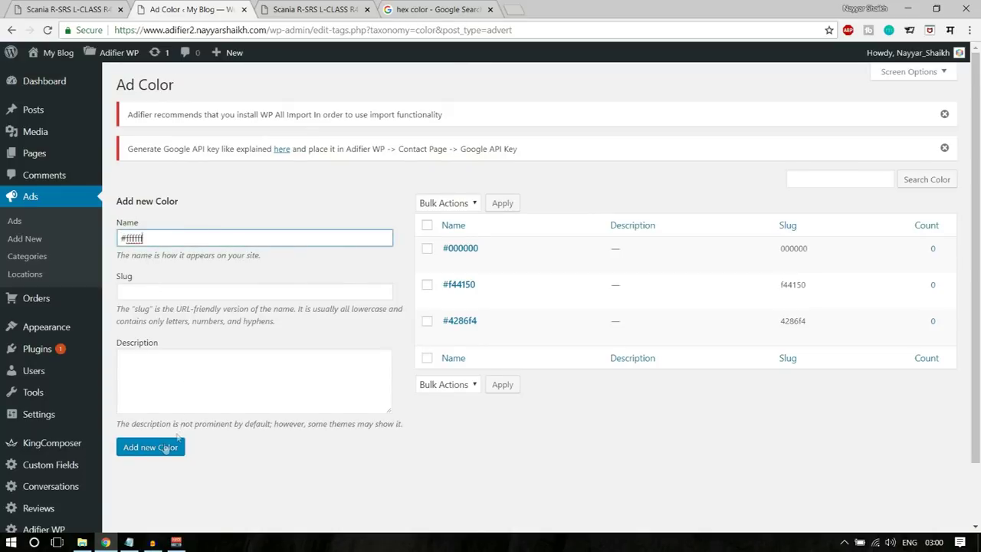
click(164, 447)
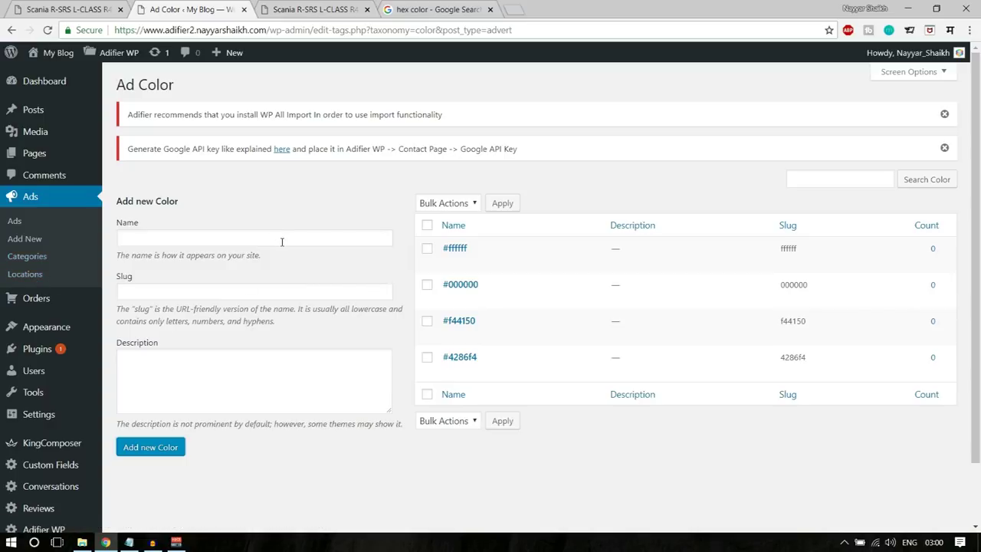
scroll(298, 275, down, 2)
click(65, 397)
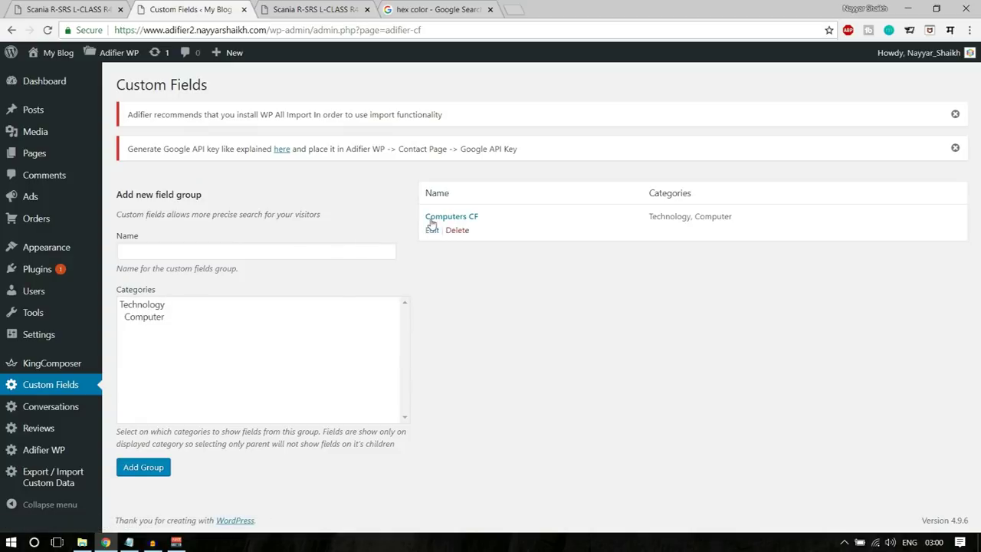
Add a Weight (g) field of type Single Value - Numeric (range search) to Computers CF
click(457, 219)
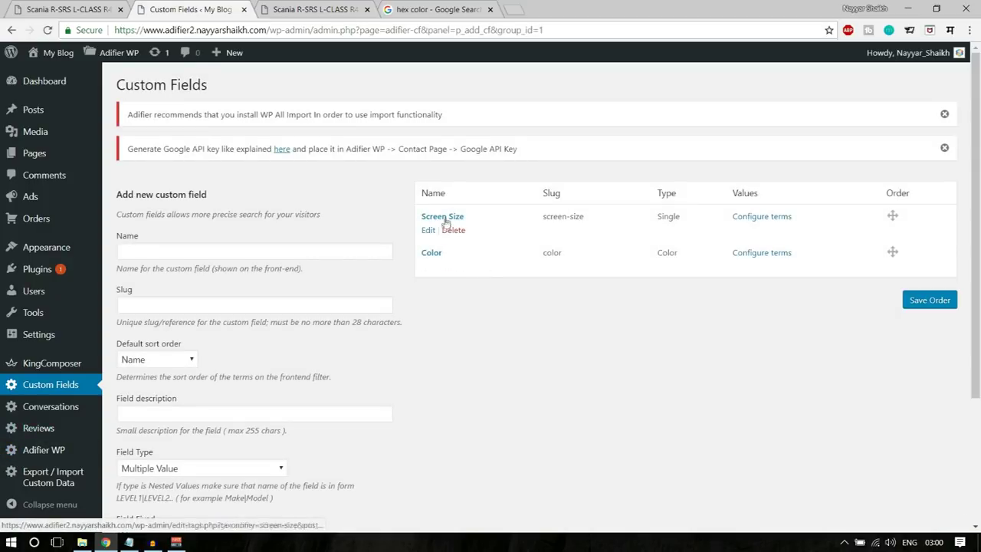
click(264, 257)
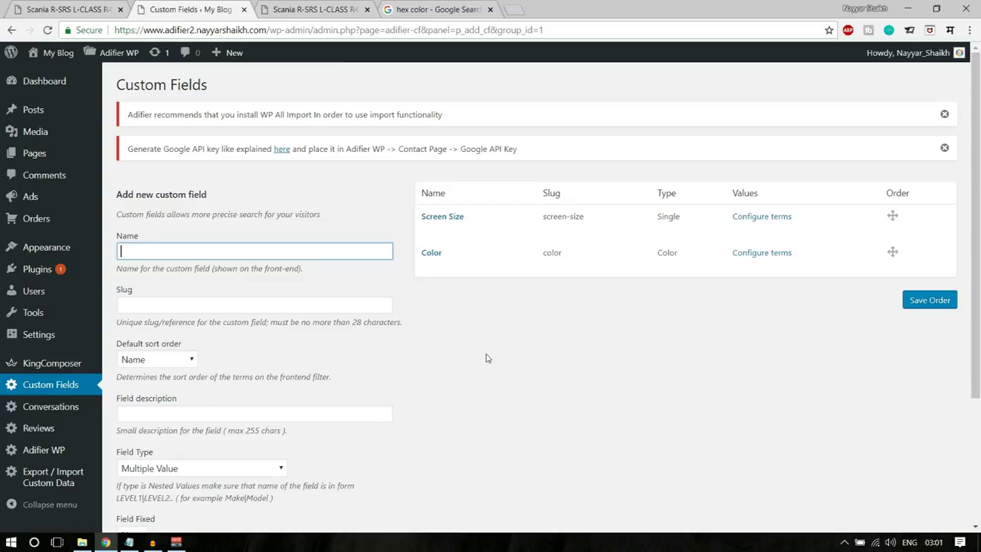
text(Weight (g)
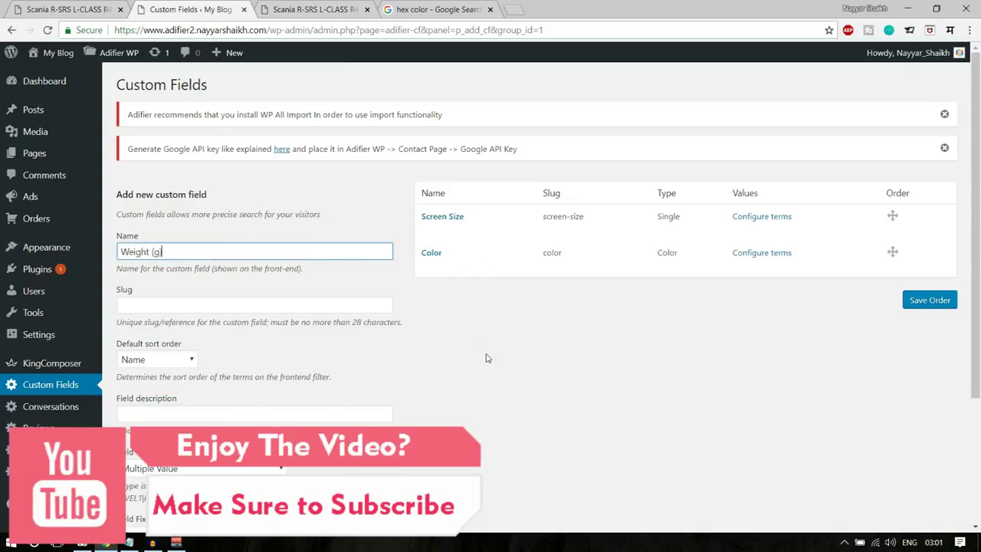
scroll(490, 373, down, 3)
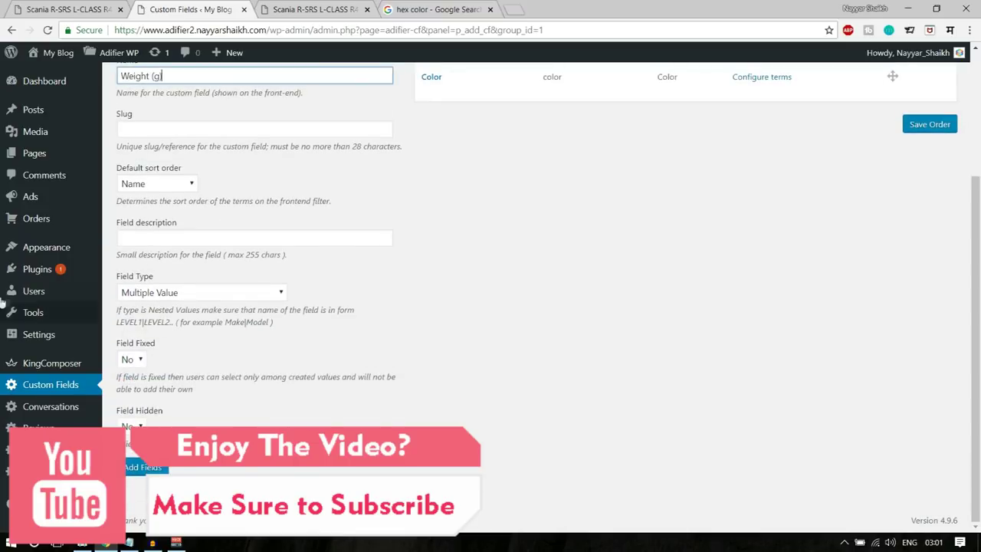
click(139, 295)
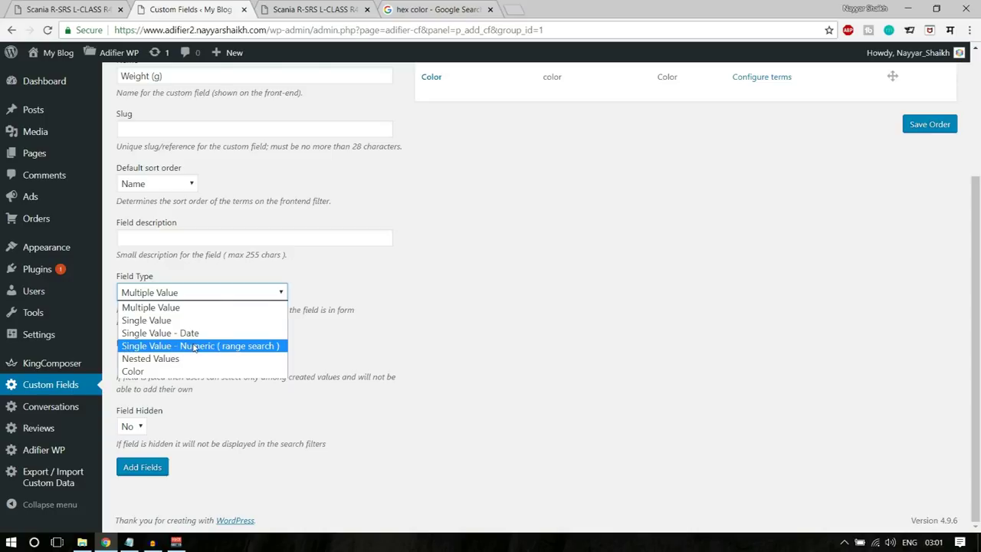
click(195, 348)
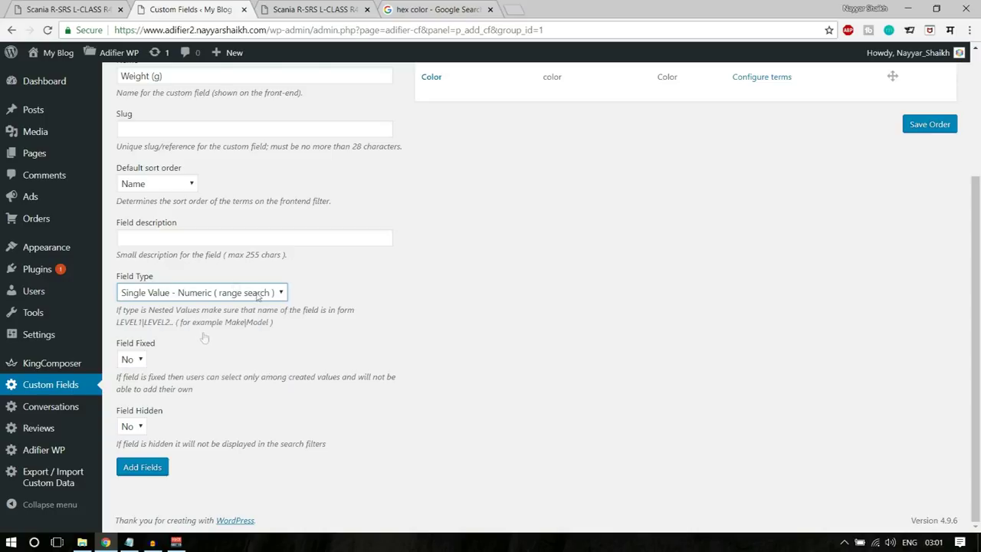
click(142, 469)
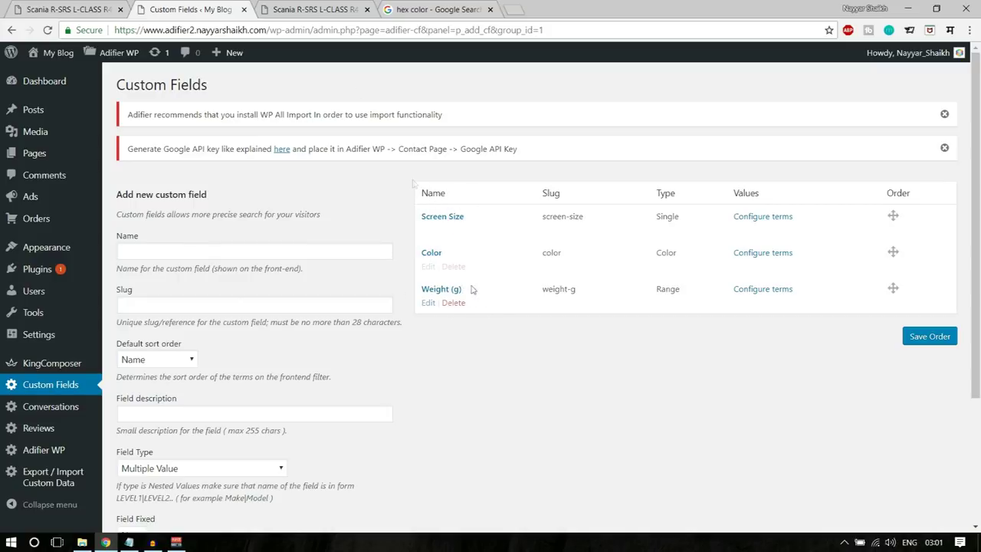
click(244, 9)
right_click(363, 57)
Open the Scania ad's editor in a new tab and close the hex colour search tab
click(398, 63)
drag(357, 9, 236, 11)
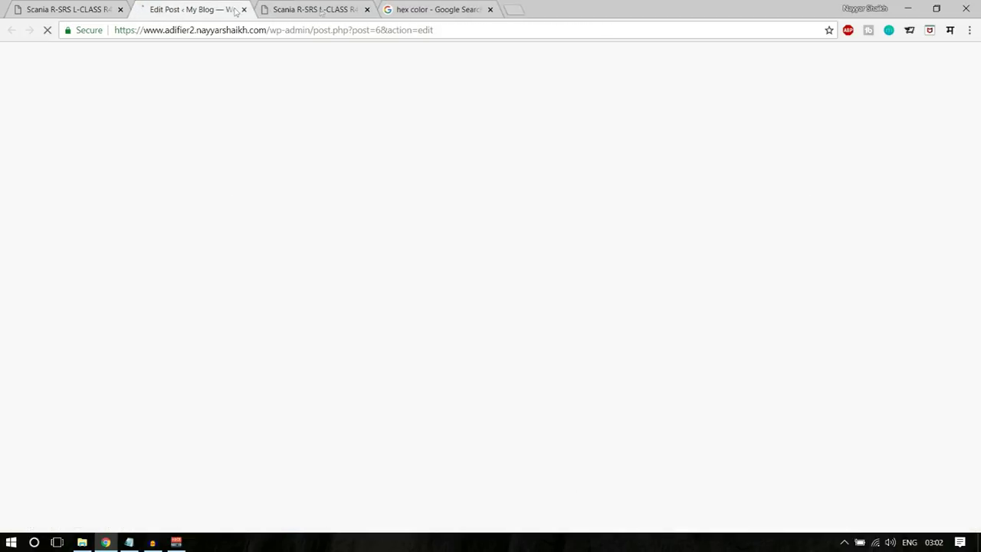
click(490, 10)
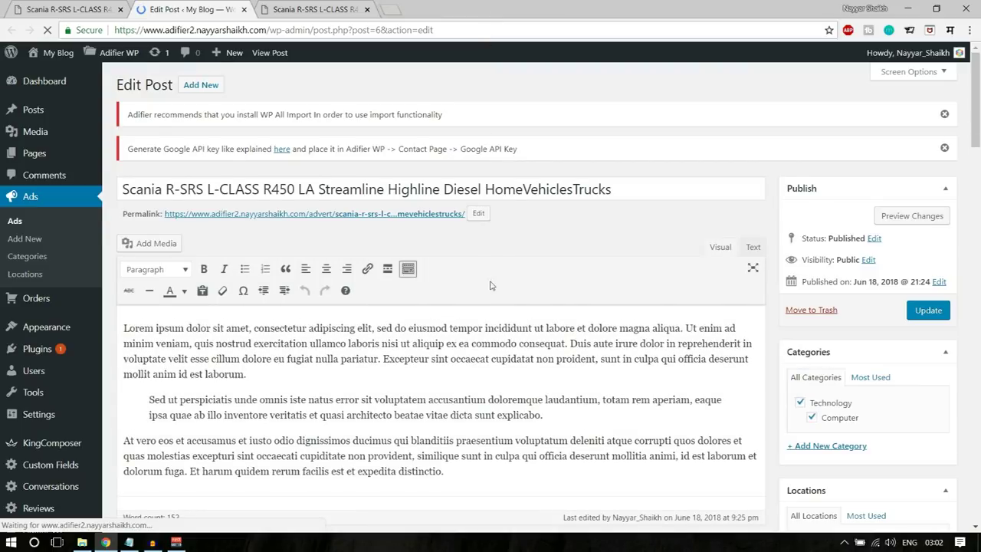
scroll(490, 285, down, 20)
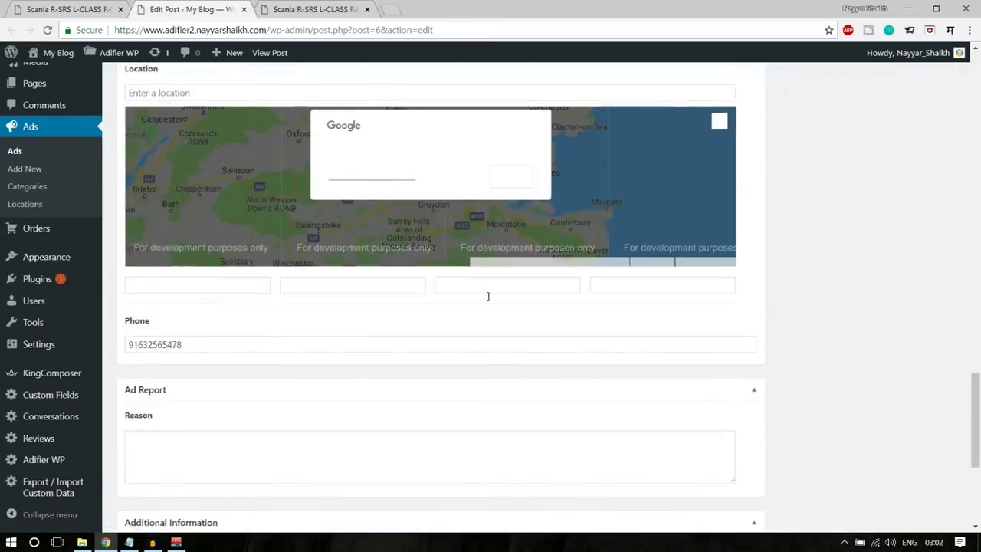
scroll(488, 296, down, 4)
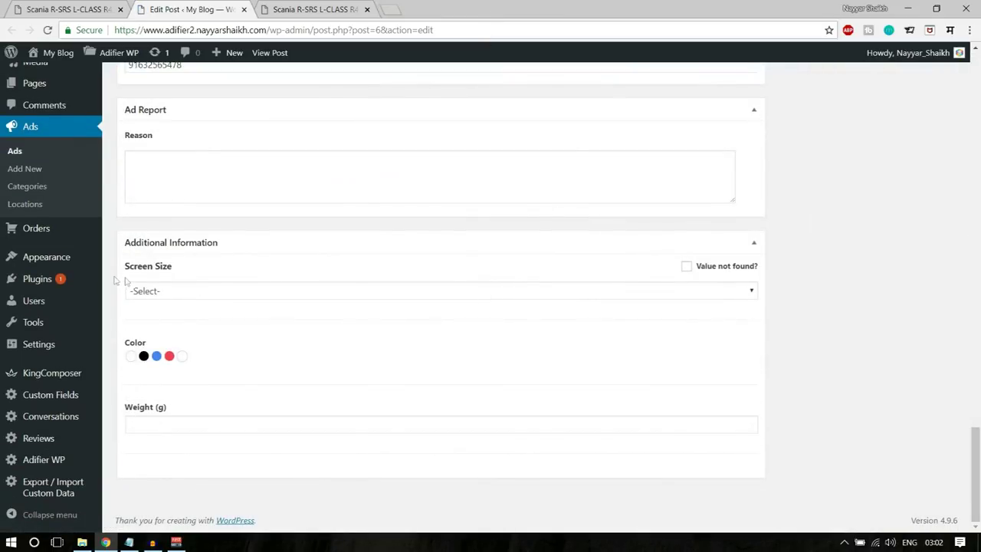
Set Screen Size 13 Inches, Color blue and Weight (g) 400, then update the ad
click(163, 293)
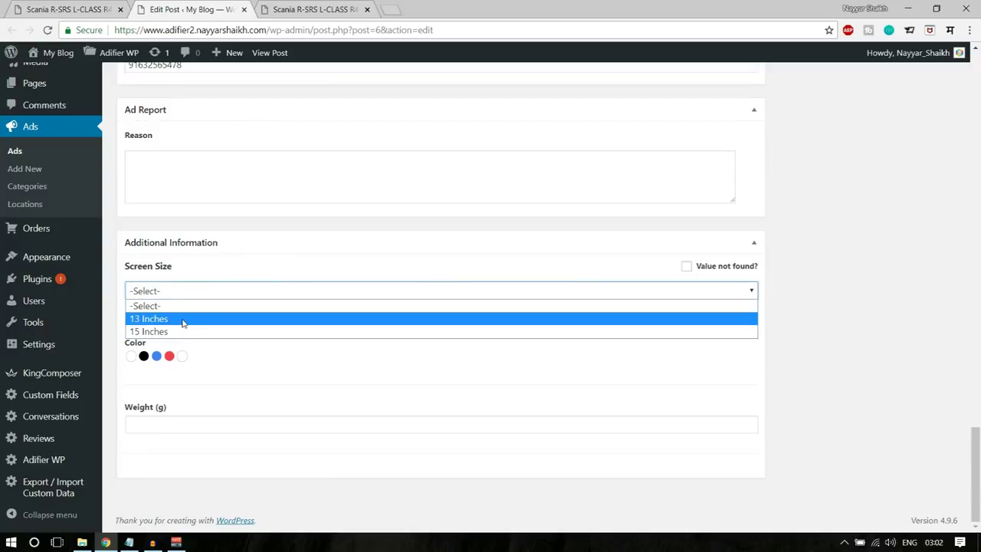
click(184, 321)
click(157, 357)
click(259, 426)
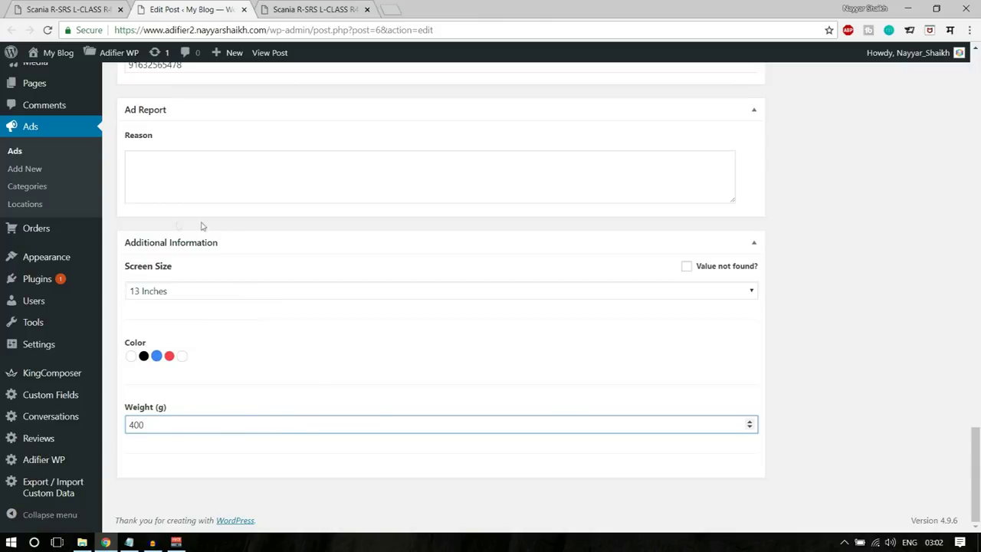
text(400)
scroll(430, 344, up, 20)
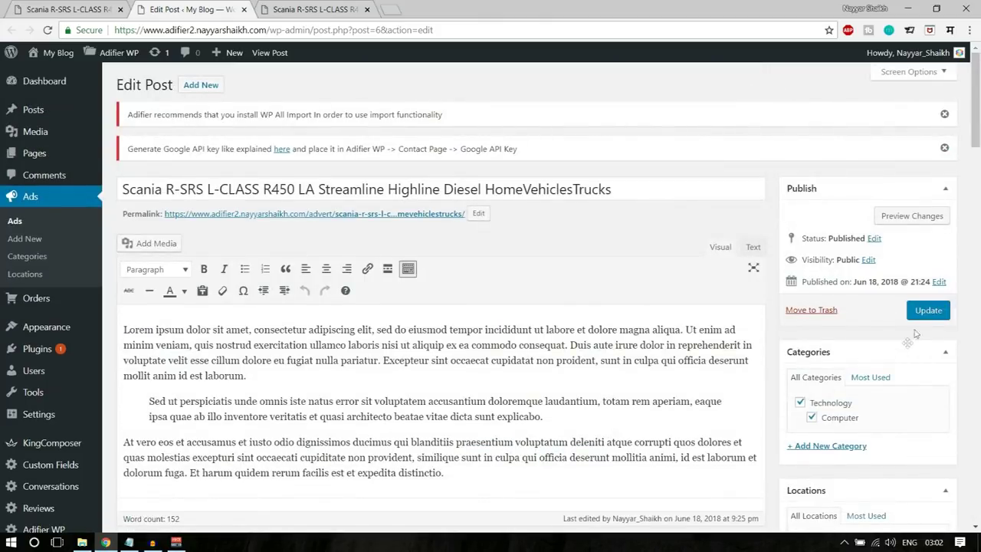
click(928, 311)
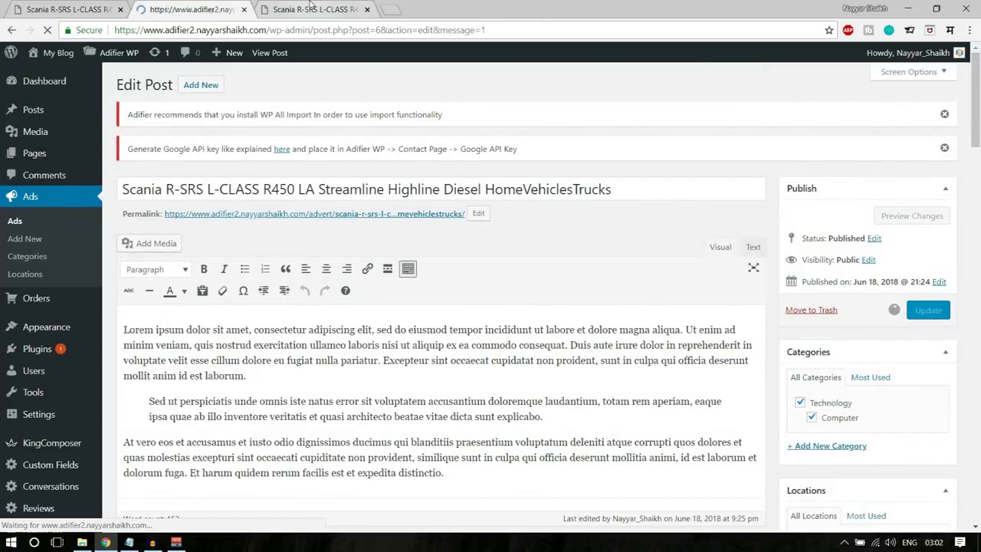
click(310, 11)
Reload the ad page and confirm More Details shows 13 Inches, blue and 400g
scroll(332, 305, down, 5)
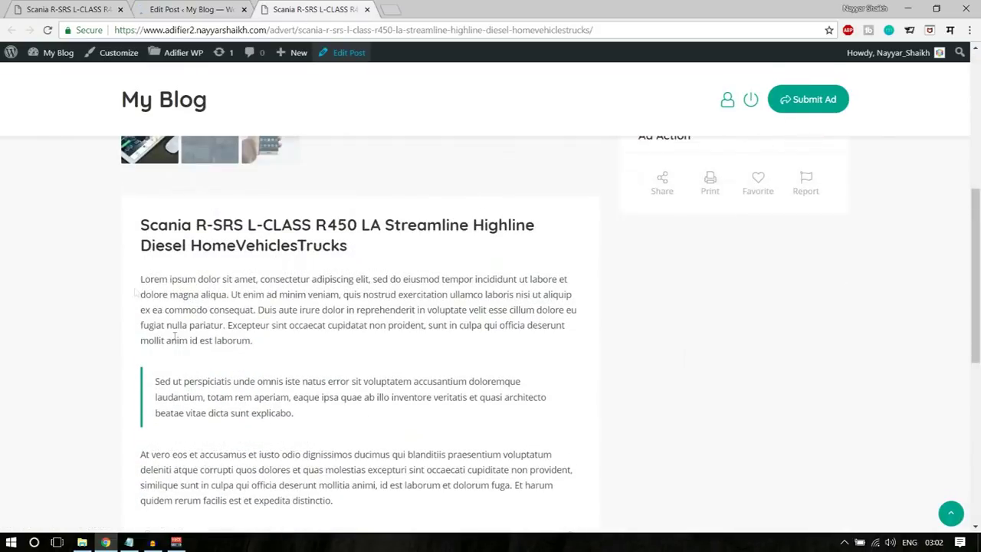
click(47, 30)
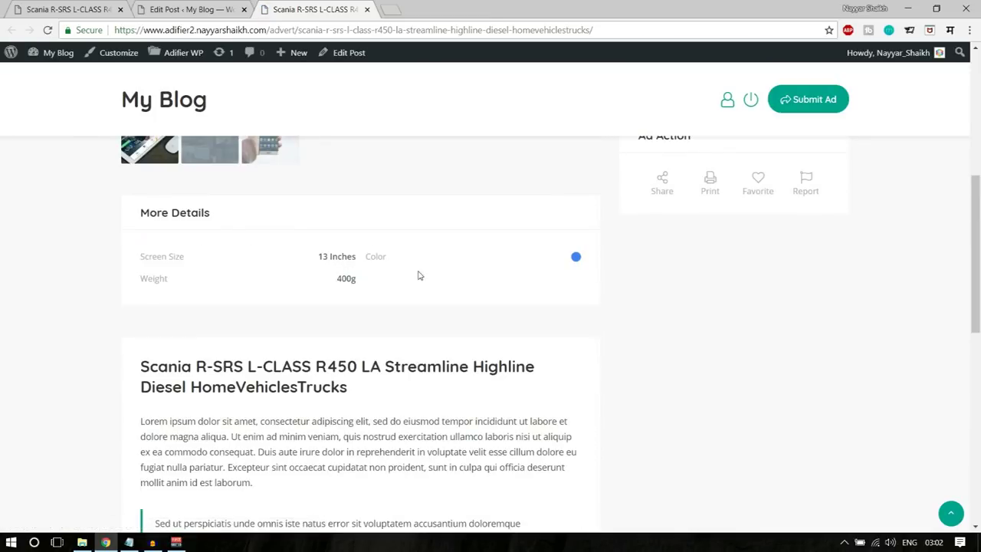
drag(142, 207, 216, 214)
click(201, 238)
drag(323, 256, 390, 261)
click(501, 261)
drag(334, 280, 368, 284)
click(418, 291)
Look over the other copy of the ad page, then go back to the ad's editor
scroll(467, 390, up, 5)
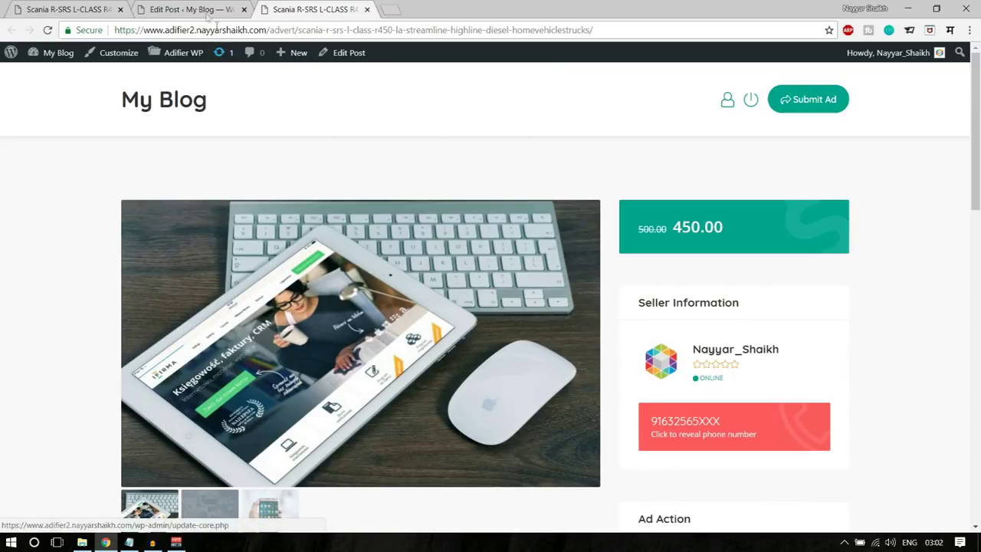
click(48, 7)
scroll(820, 232, down, 6)
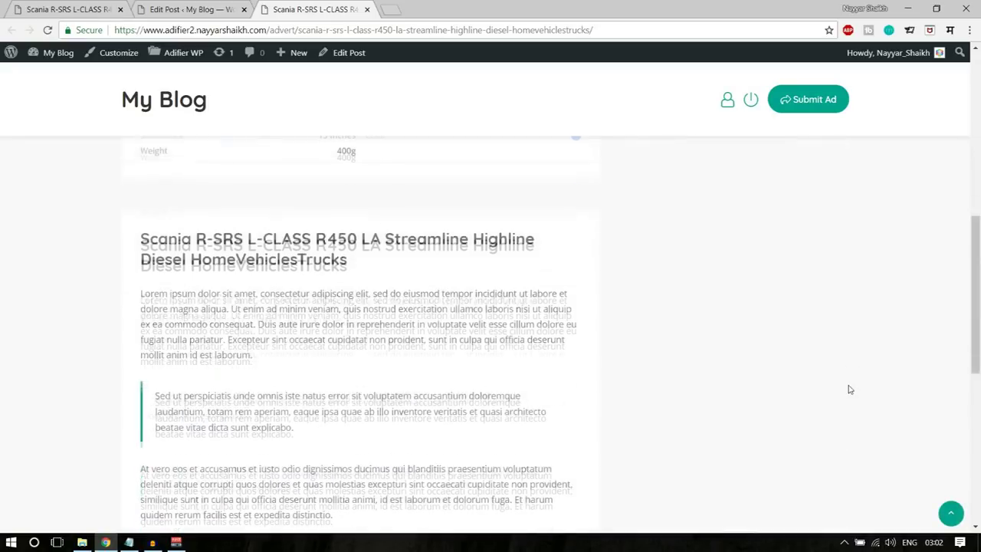
scroll(843, 347, up, 3)
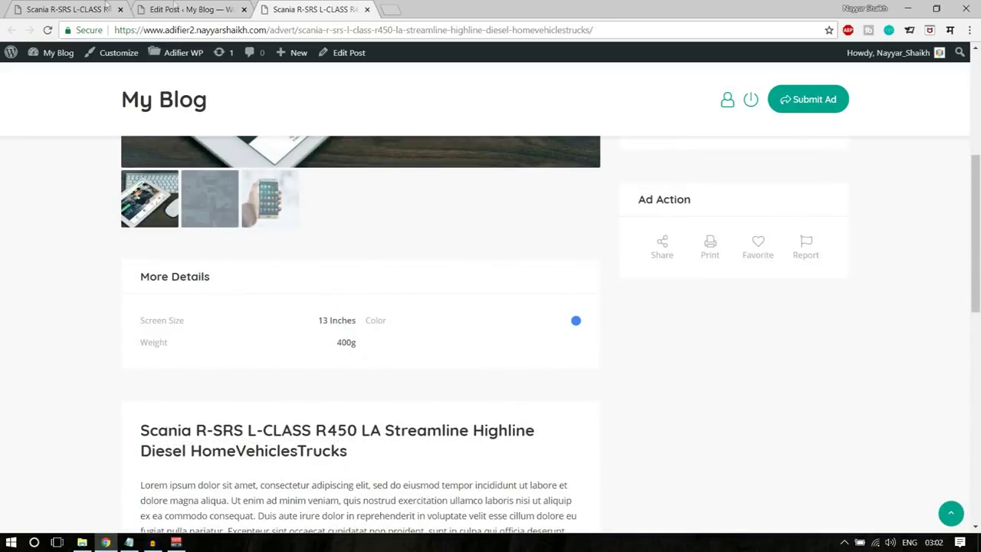
click(170, 6)
scroll(363, 329, down, 15)
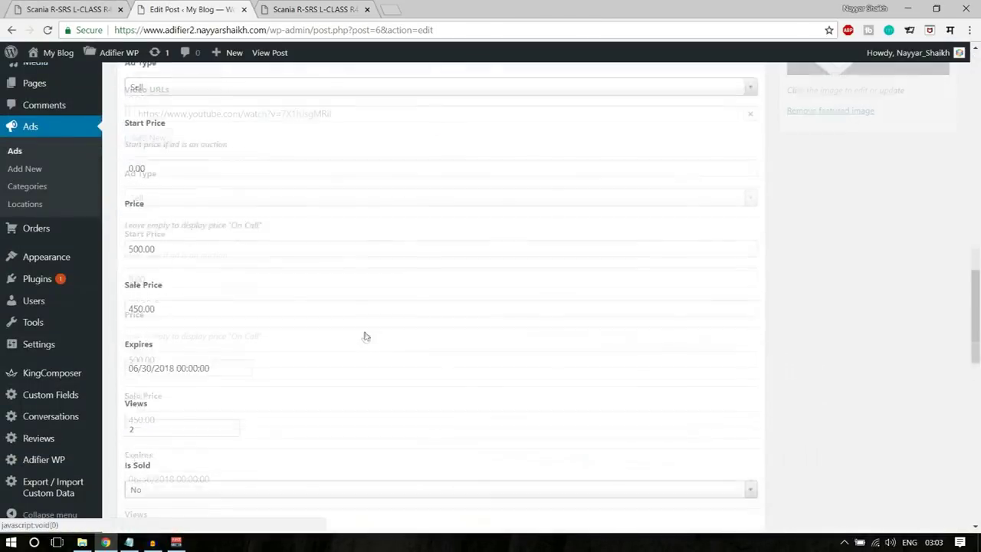
Find the Google Maps error under Contact information, then start a new browser tab
scroll(365, 336, down, 6)
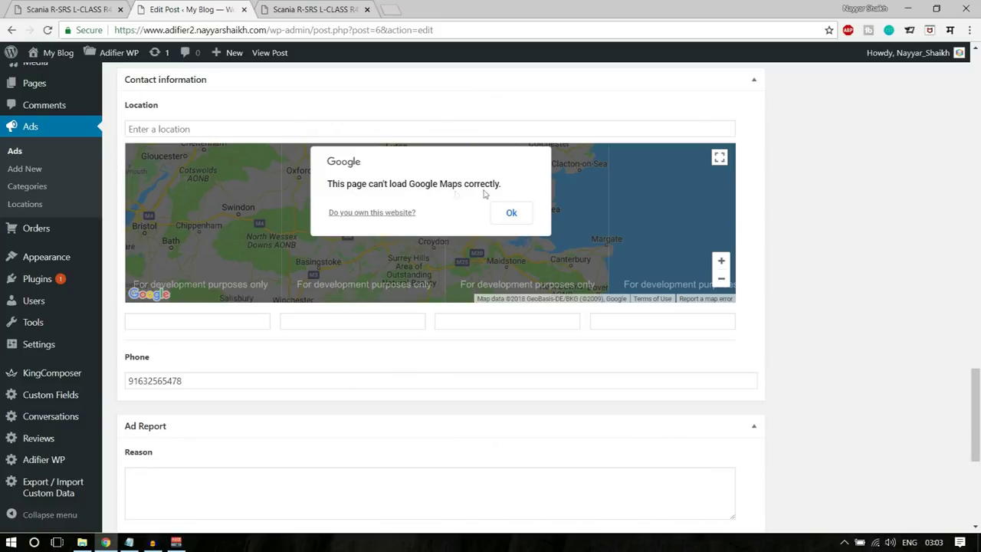
scroll(374, 146, up, 1)
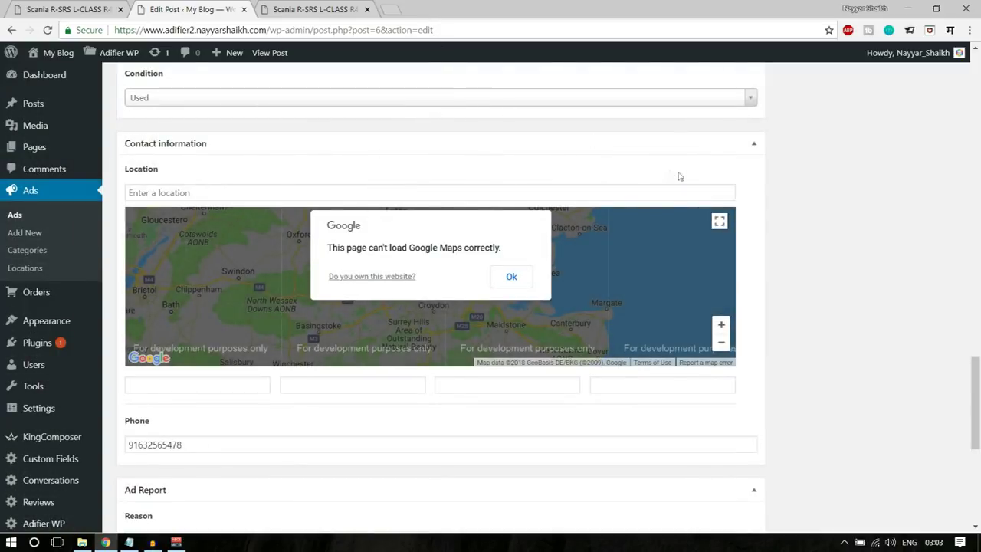
click(392, 11)
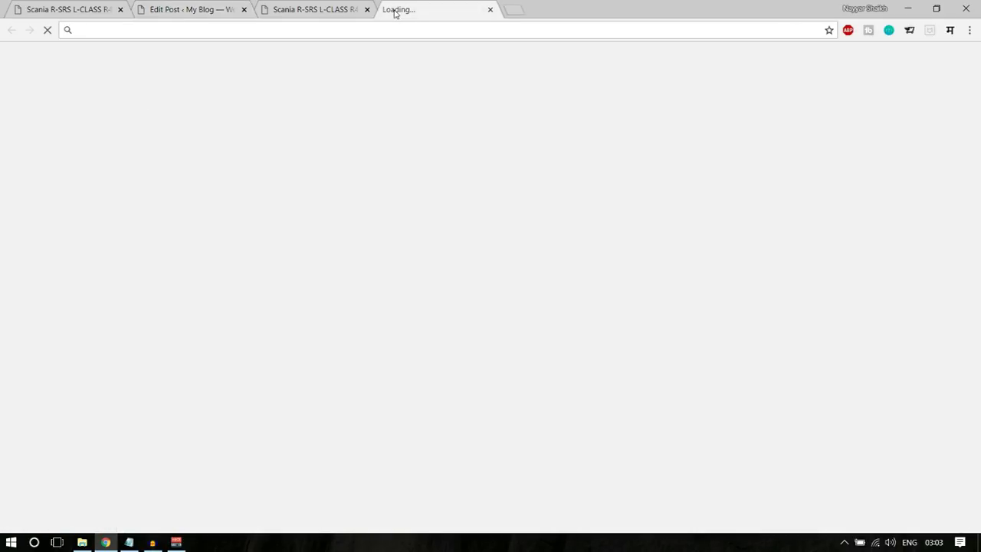
Open the Google developers console, create a new project with the suggested name, and open the API library
text(console.developers.google.com)
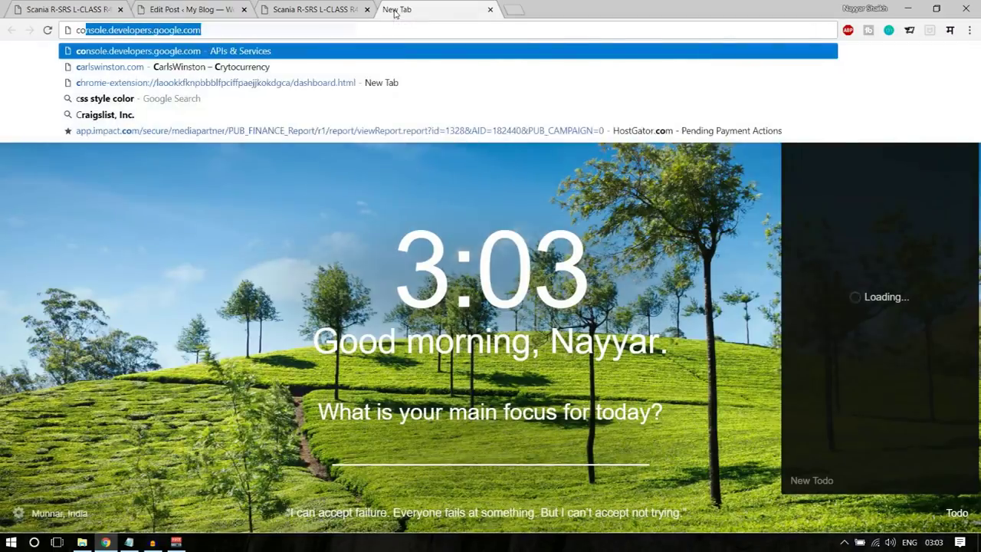
key(Return)
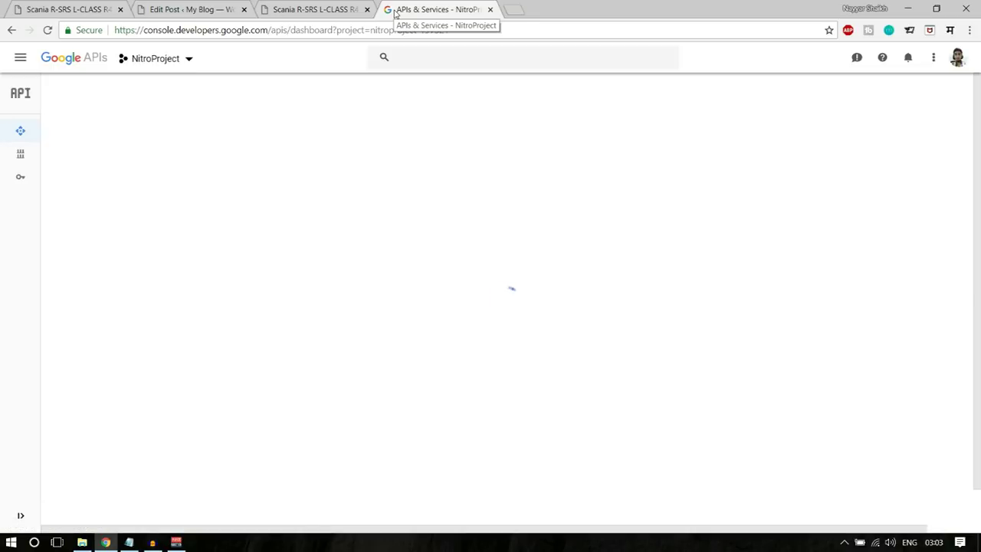
click(164, 58)
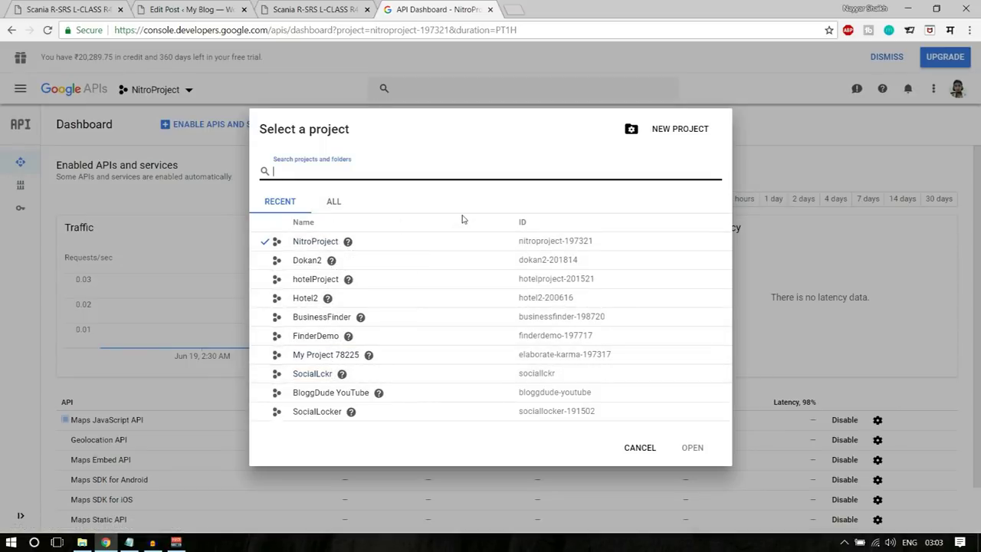
click(680, 132)
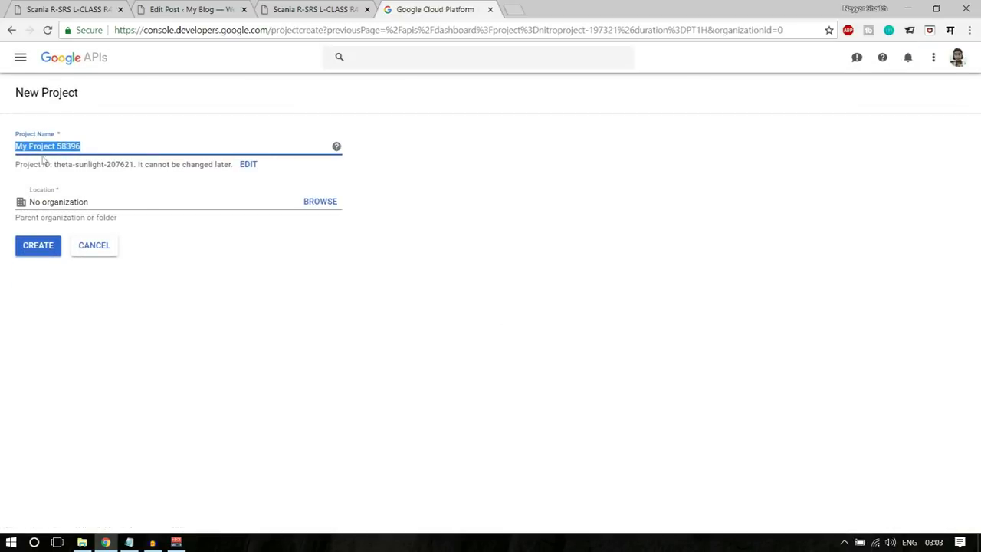
click(95, 148)
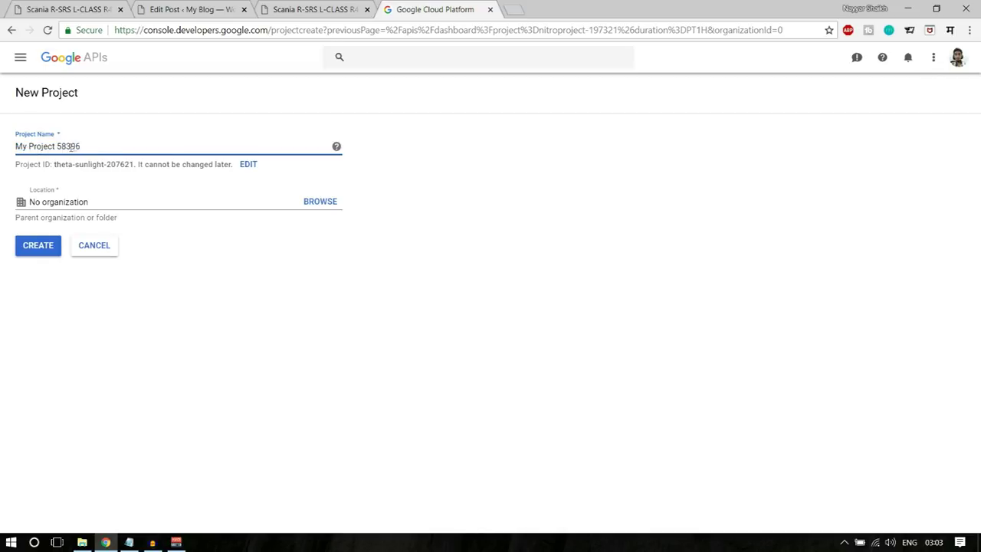
click(34, 242)
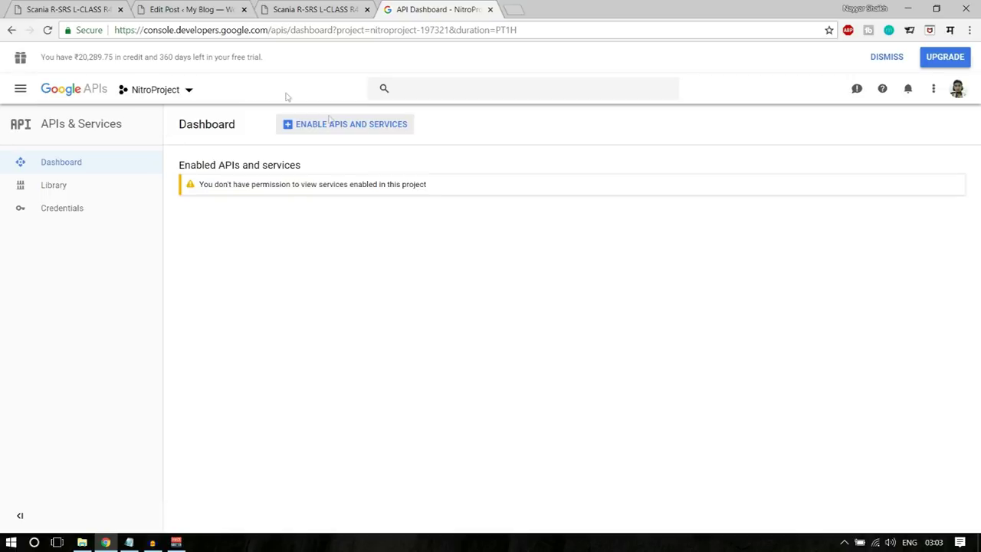
click(356, 128)
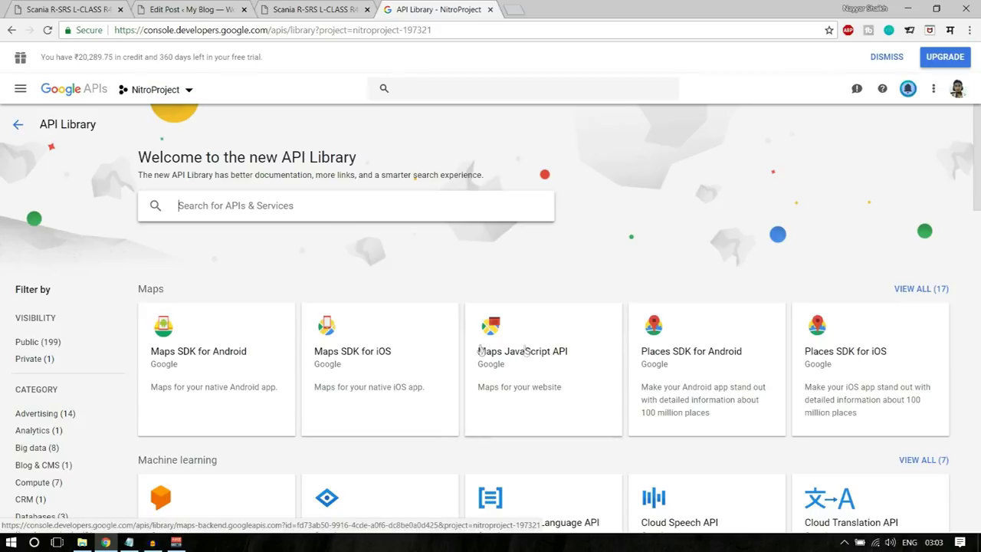
Search the library for 'map' and open the Maps JavaScript API management page
text(m)
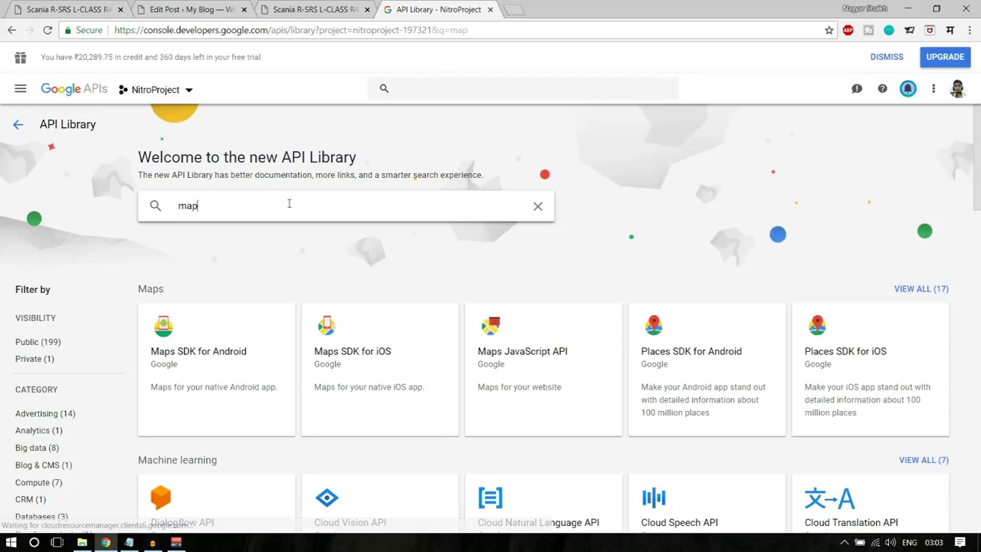
text(ap)
key(Return)
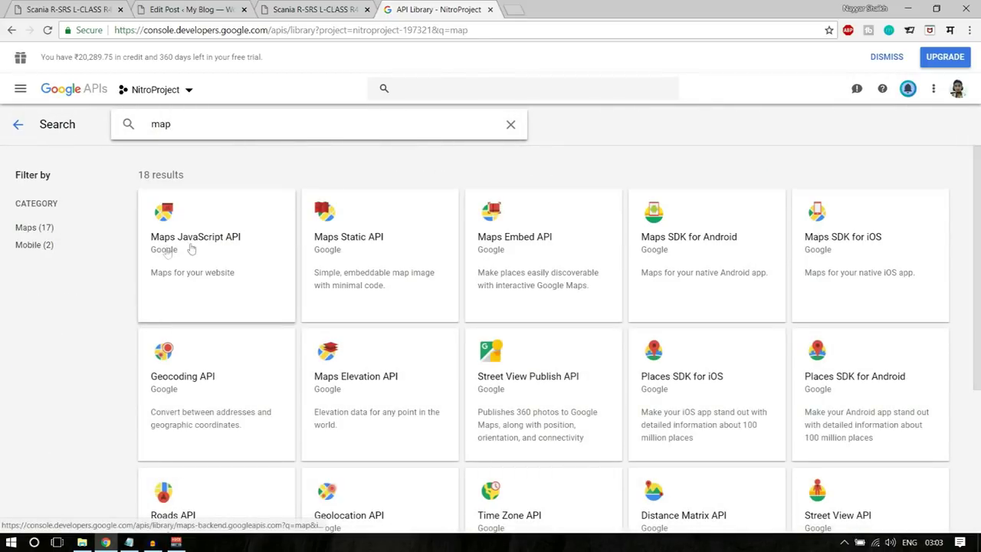
click(209, 241)
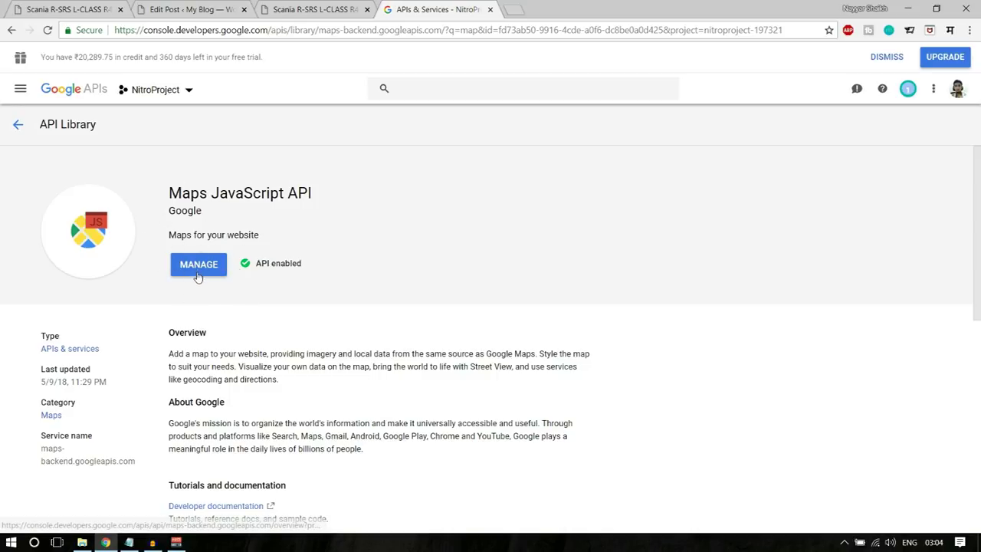
click(198, 269)
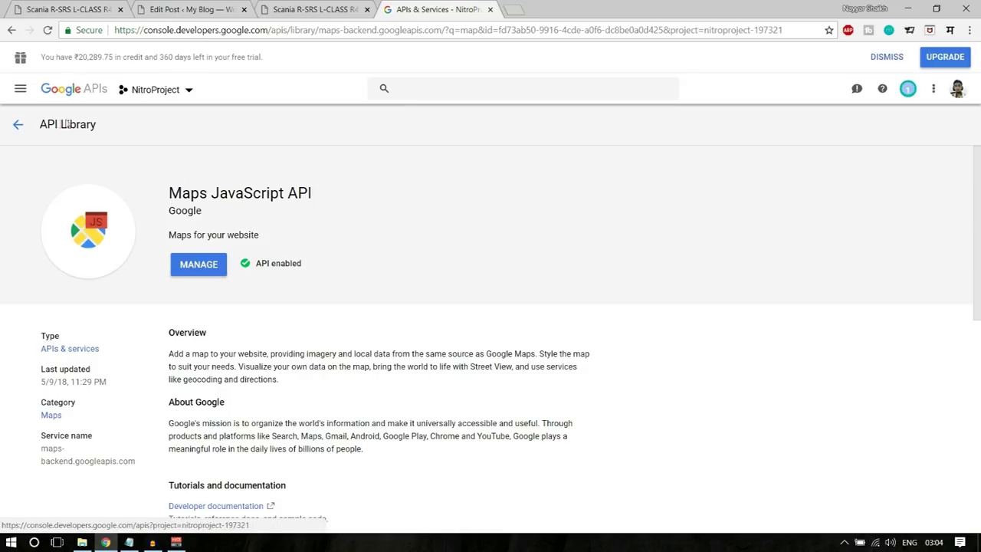
click(17, 125)
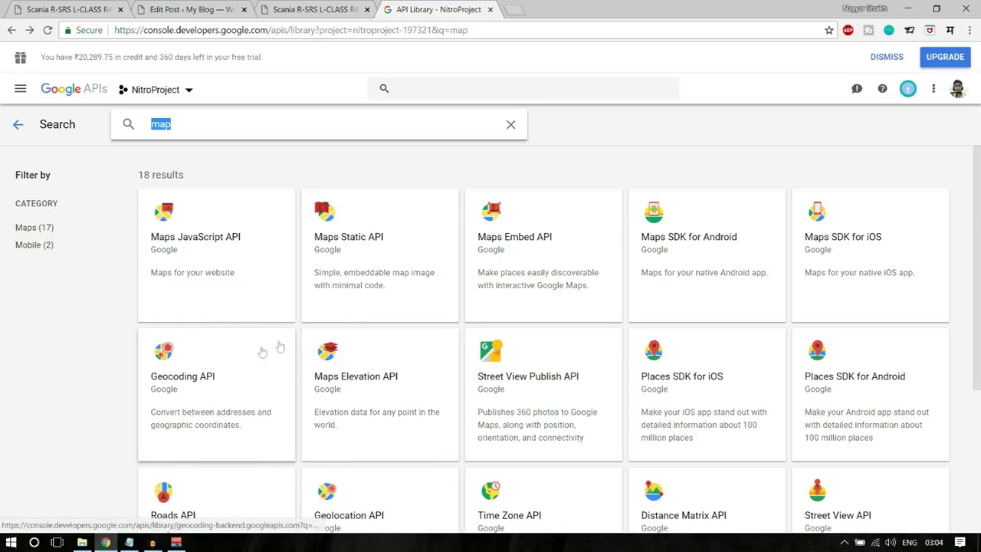
Search 'geo', open the Geolocation API management page, then return to the APIs dashboard
scroll(936, 335, down, 1)
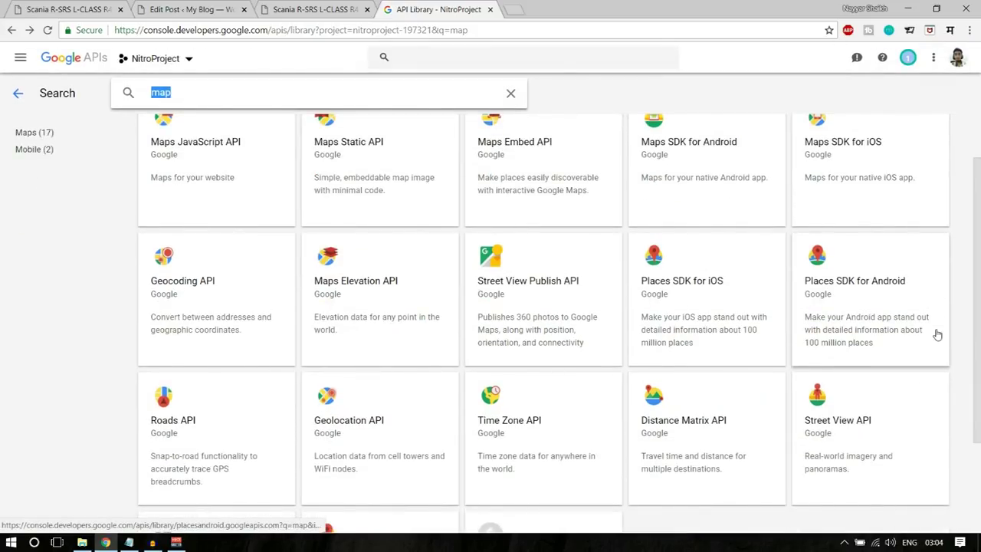
scroll(937, 335, up, 1)
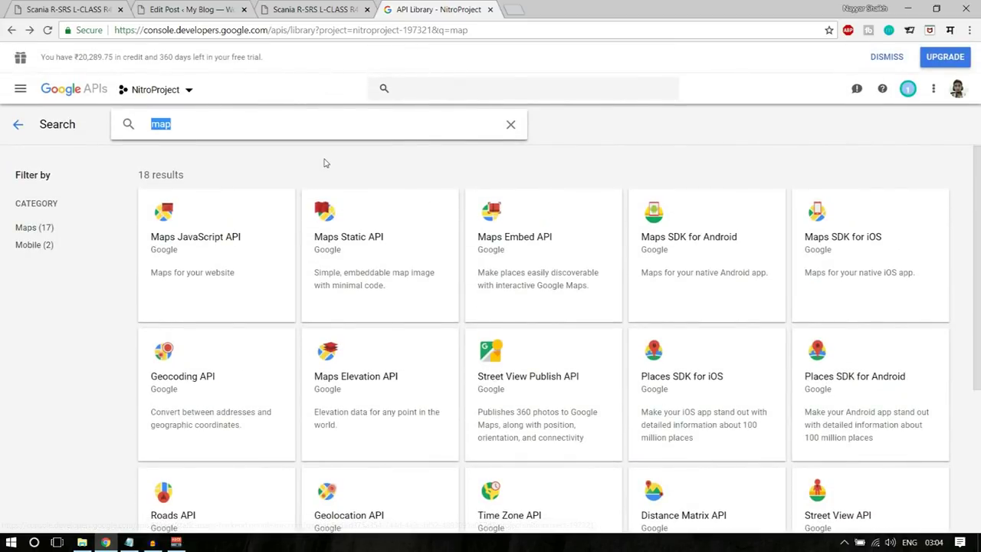
text(geo)
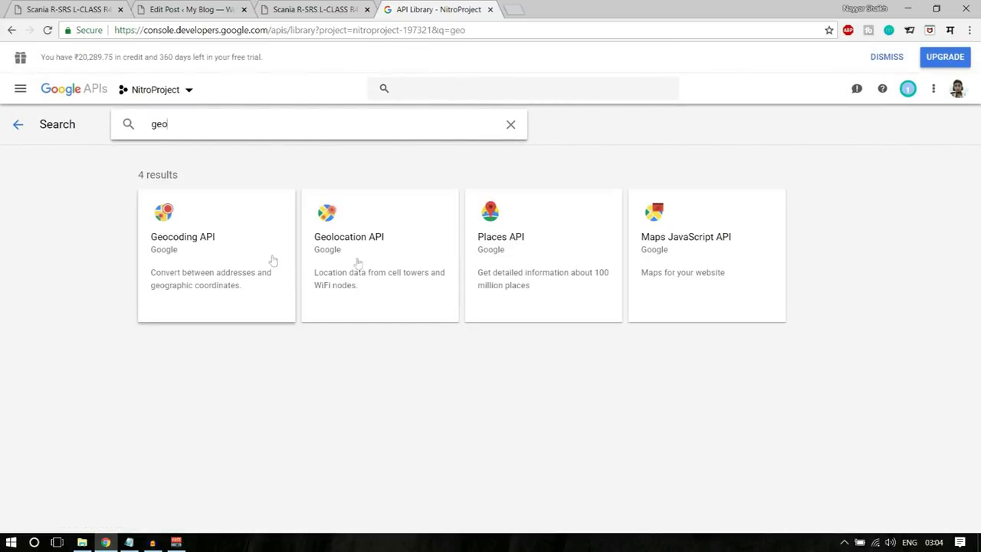
click(389, 257)
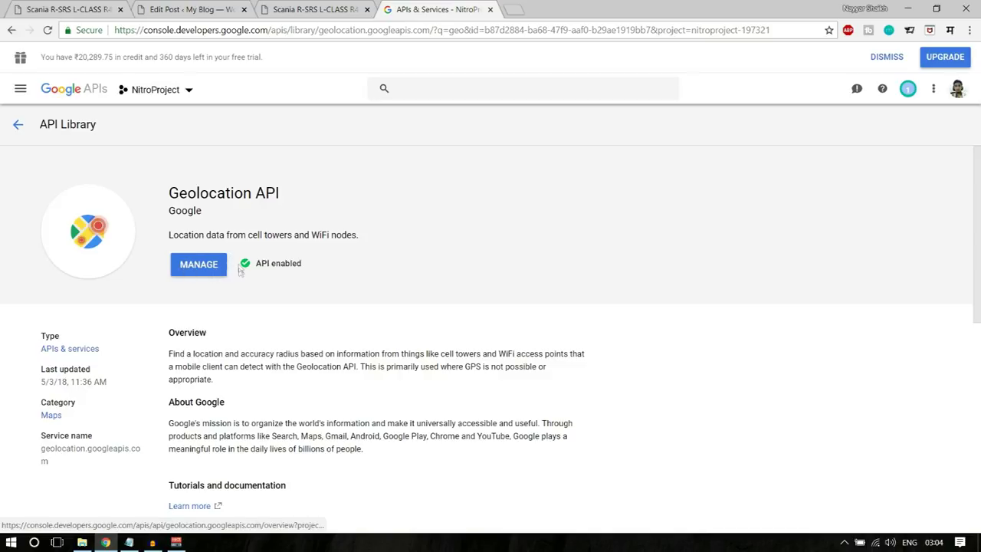
click(184, 272)
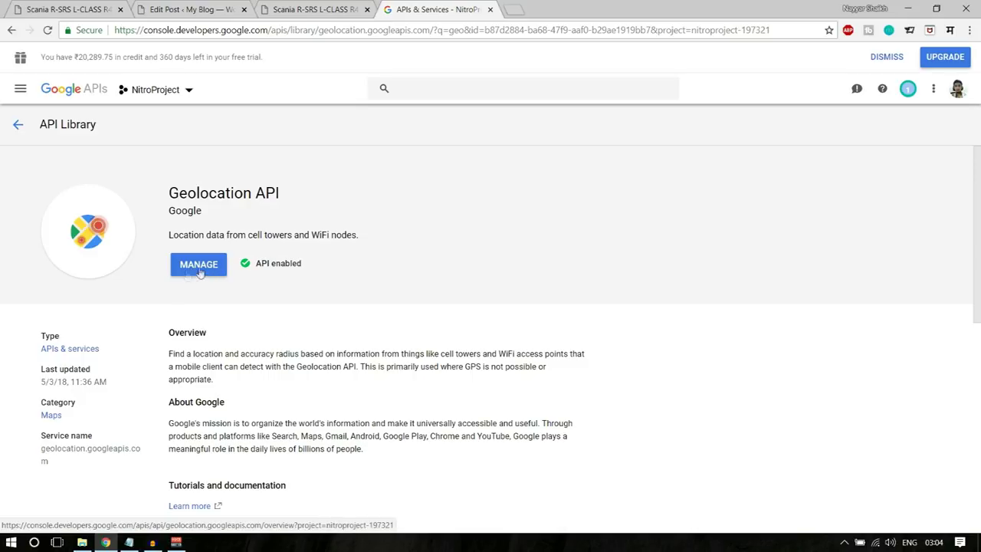
click(20, 125)
click(18, 124)
click(76, 92)
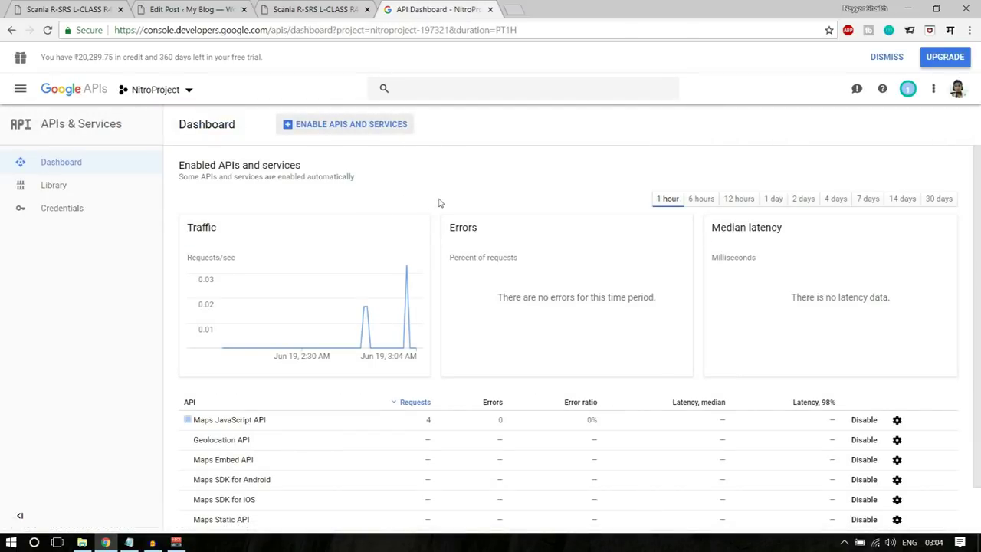
Create a new API key under Credentials, select its value to copy, and close the notice
click(105, 211)
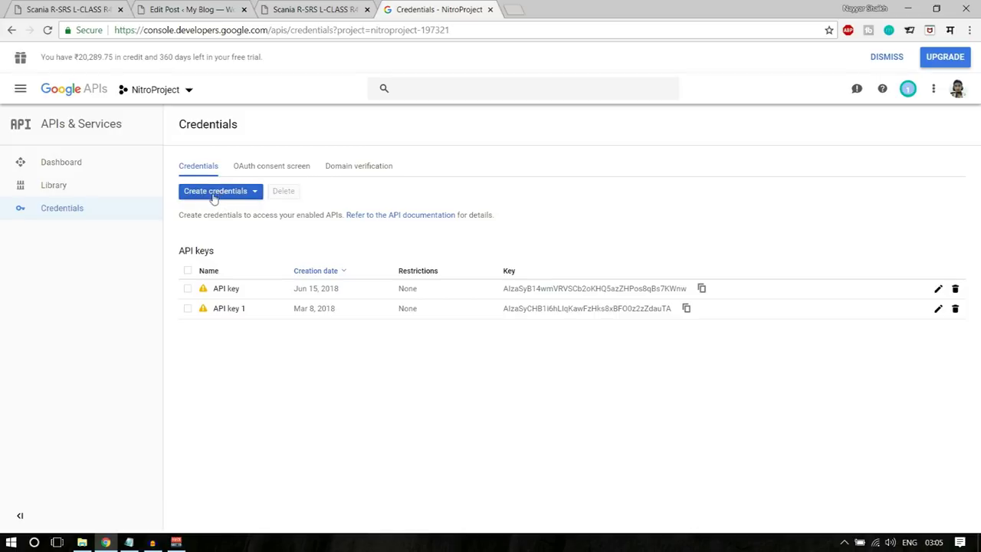
click(214, 197)
click(238, 219)
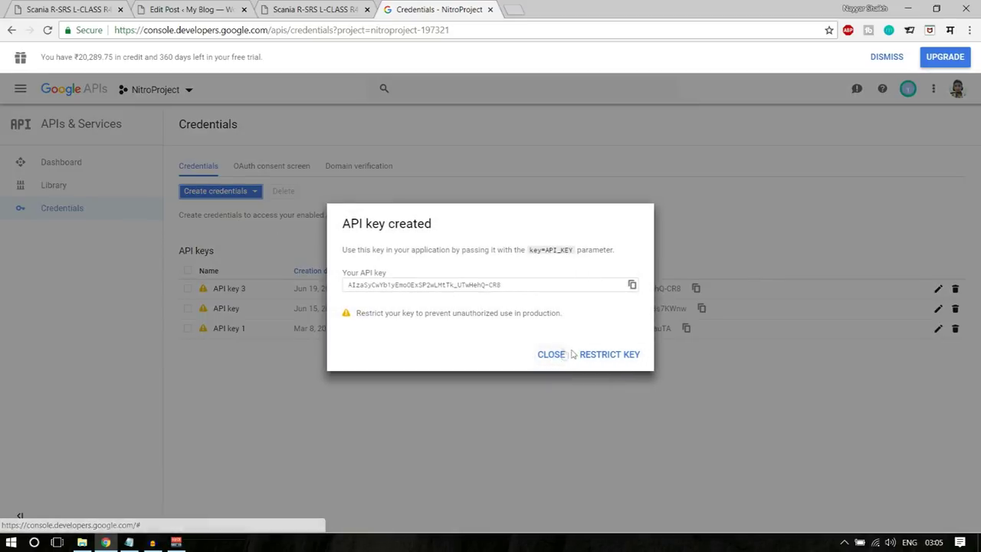
click(546, 285)
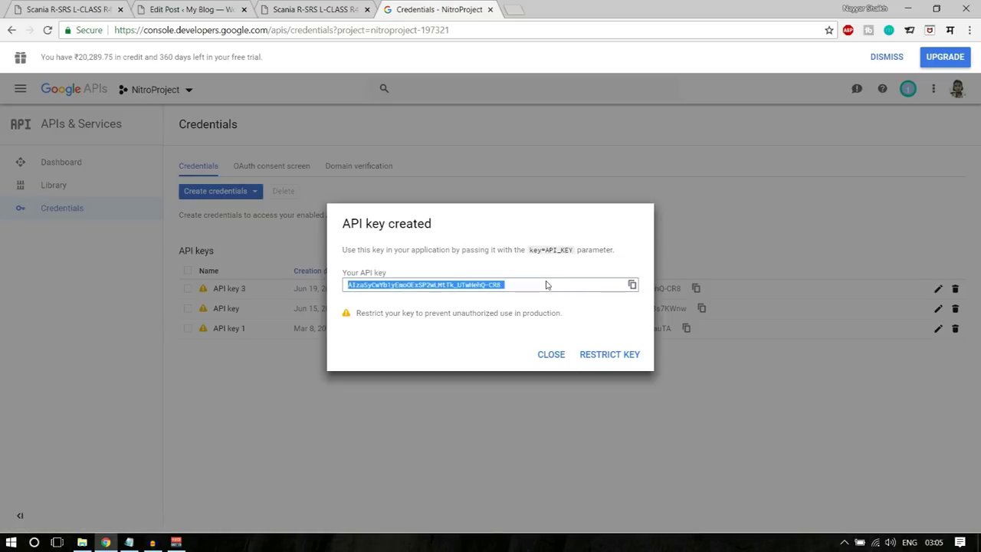
click(550, 354)
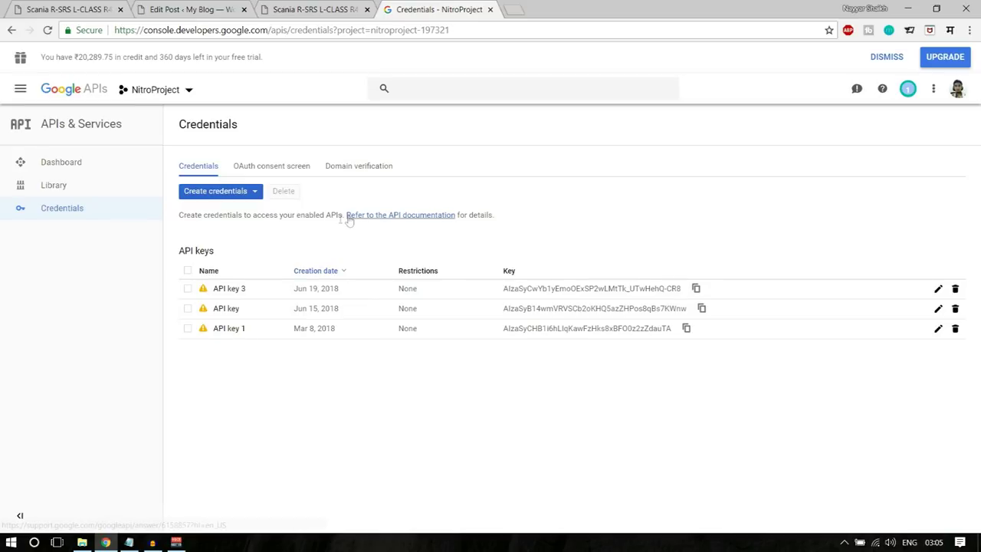
Add the site's https adifier2 address, copied from the WordPress tab, as an allowed domain
click(366, 168)
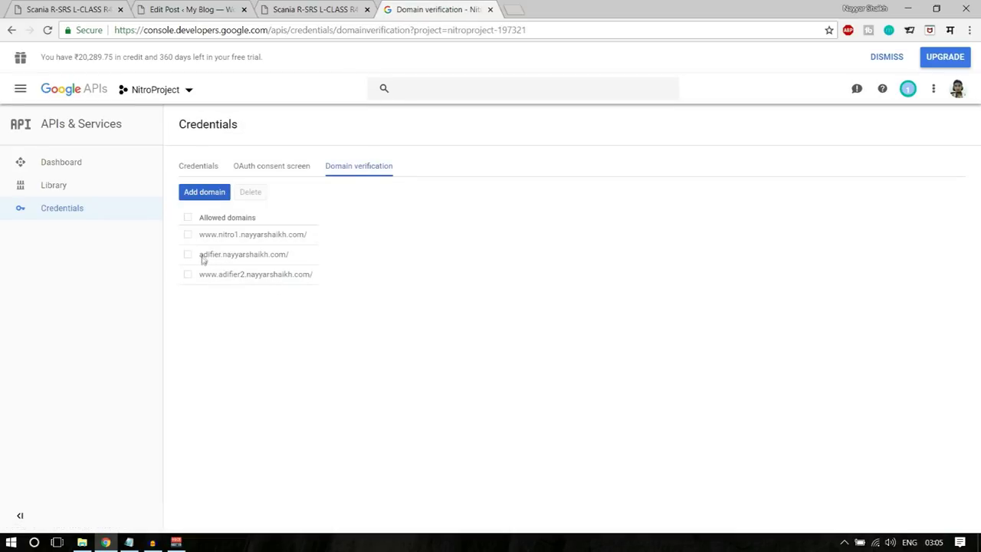
drag(330, 296, 218, 234)
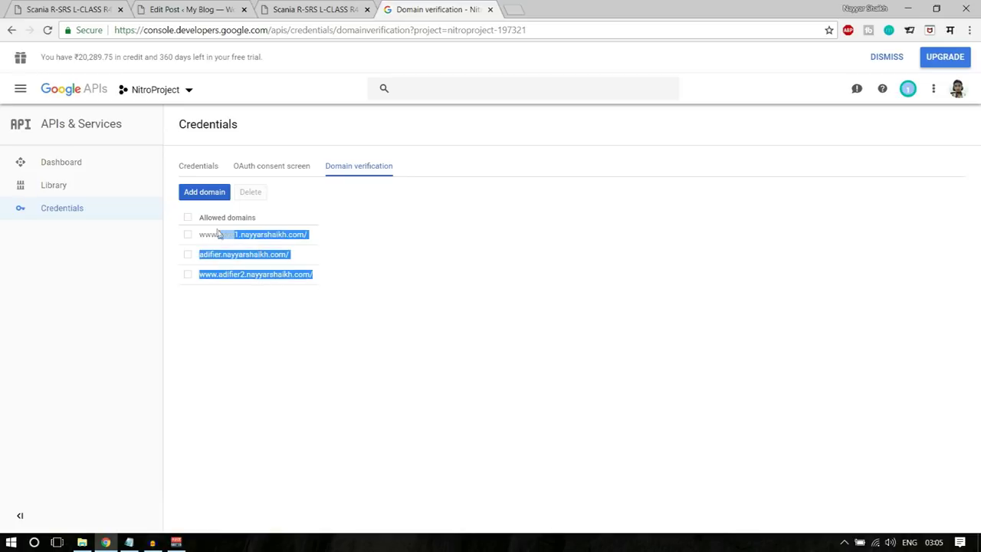
click(218, 235)
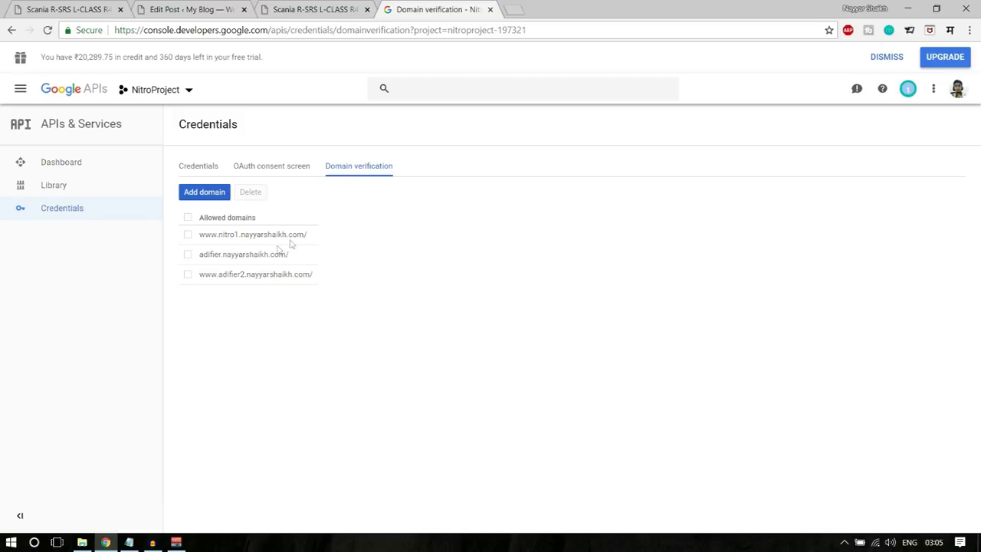
click(204, 192)
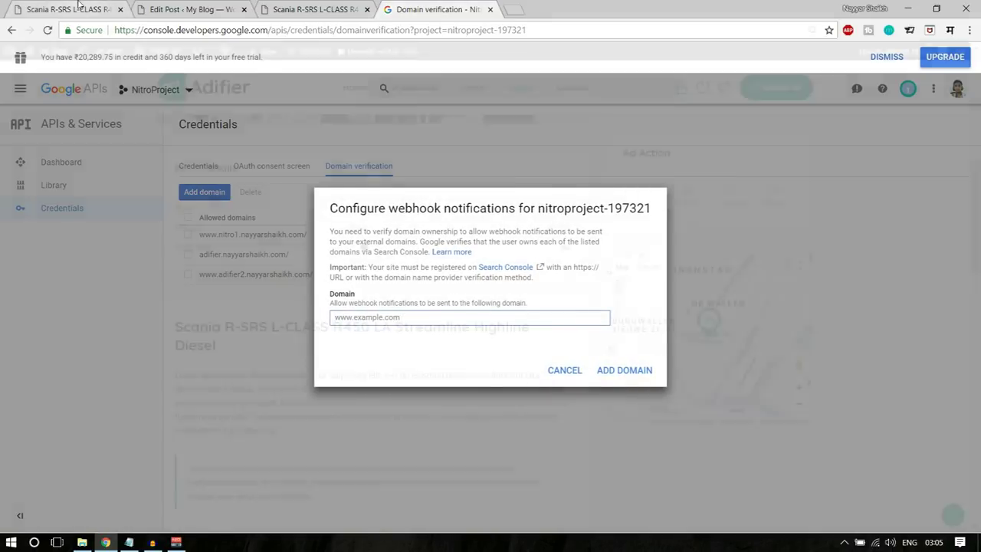
key(ctrl+shift+Tab)
key(ctrl+shift+Tab)
drag(268, 29, 112, 26)
key(ctrl+c)
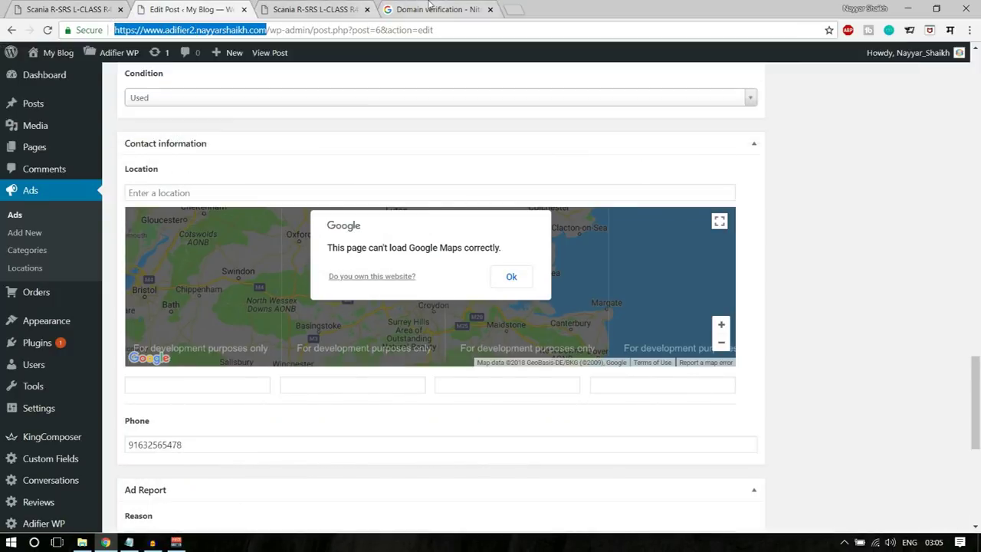
click(432, 9)
key(ctrl+v)
click(648, 371)
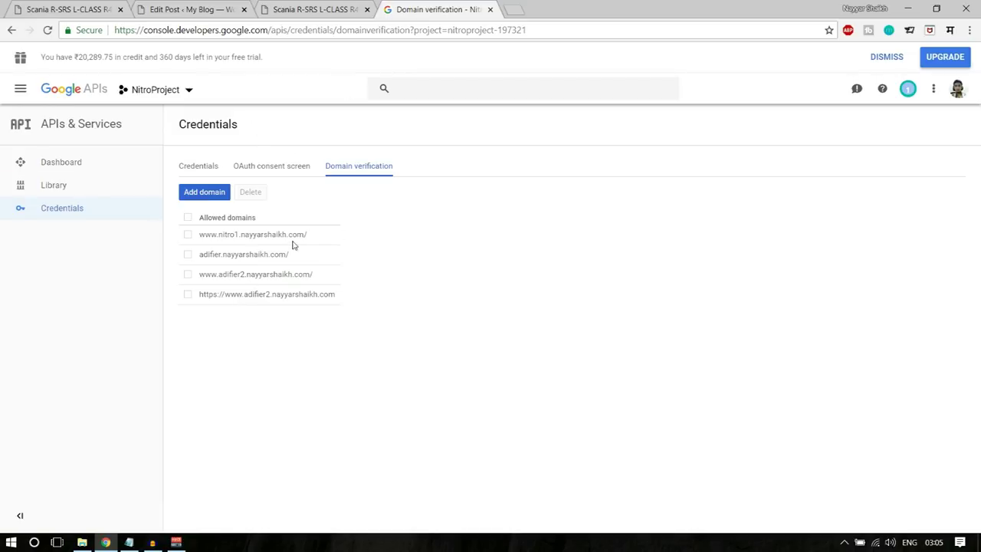
Delete the old adifier2 entry from the allowed domains list
click(188, 294)
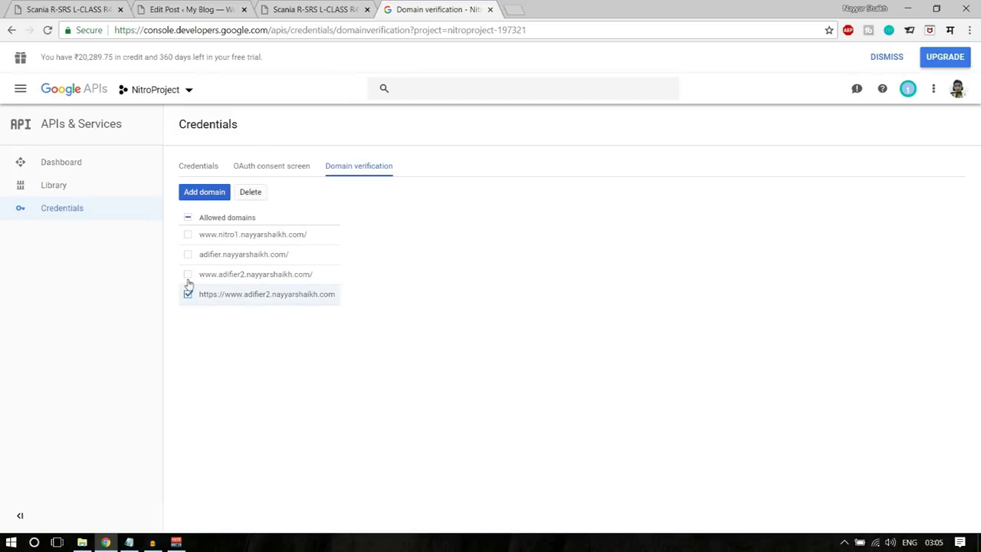
click(189, 275)
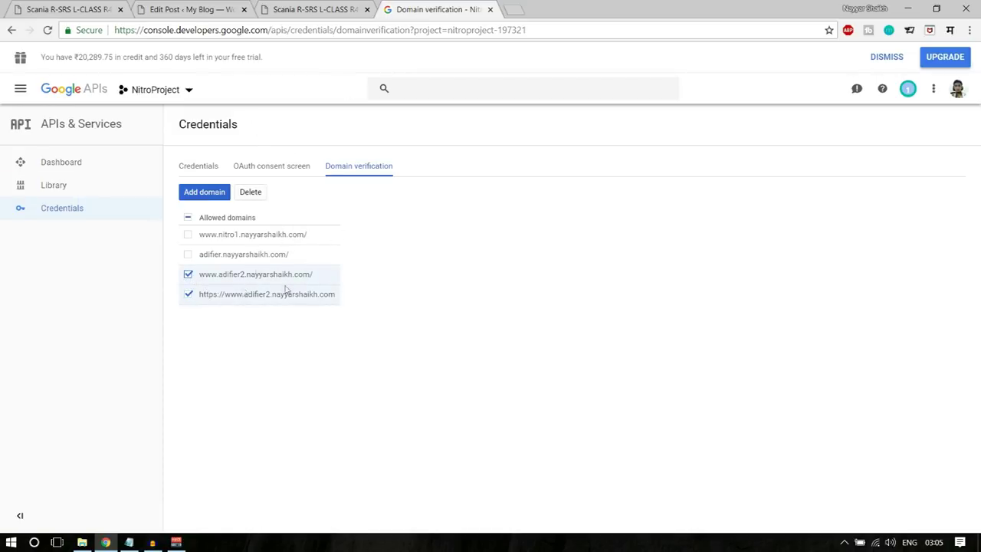
click(250, 193)
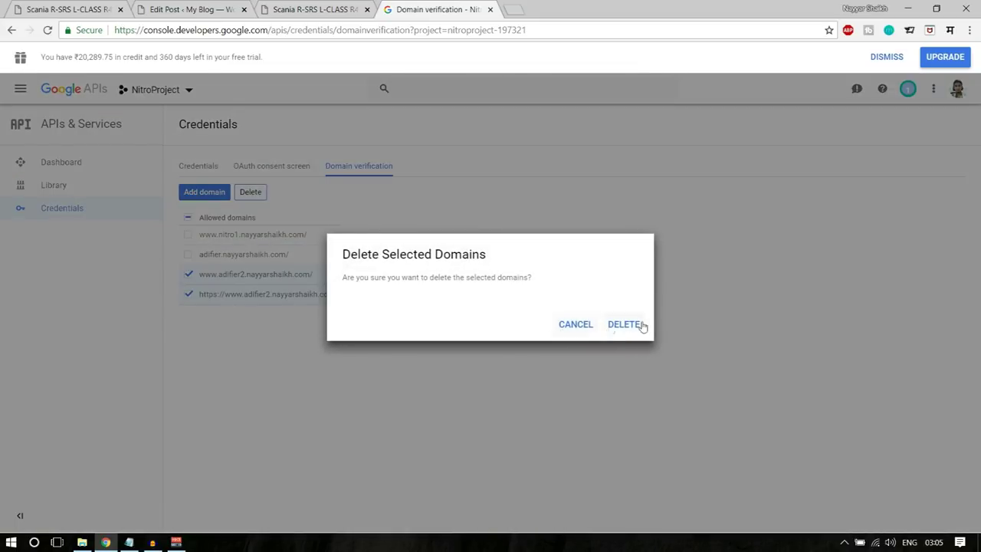
click(640, 325)
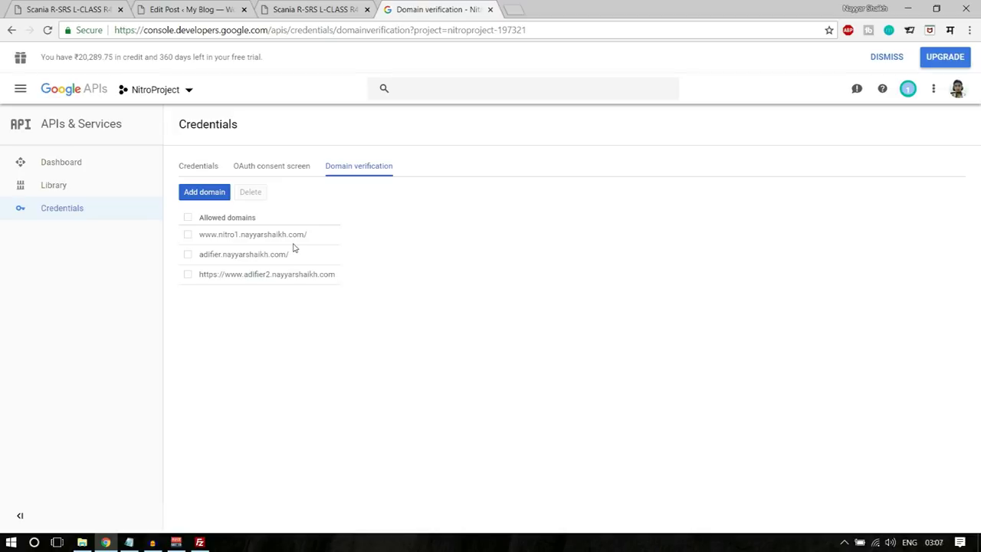
click(219, 191)
Add the https adifier3 address as an allowed domain and follow the ownership-verification prompt
key(ctrl+v)
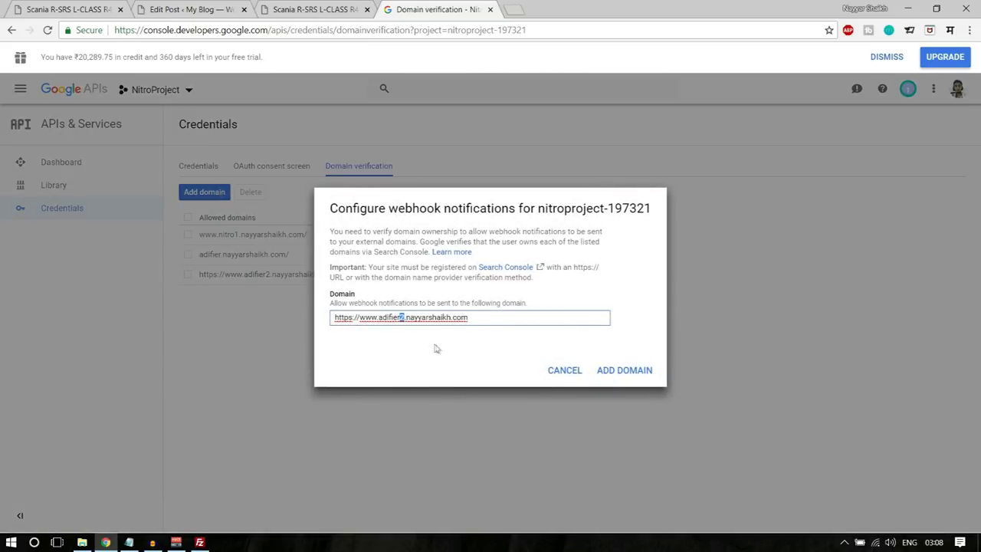
text(3)
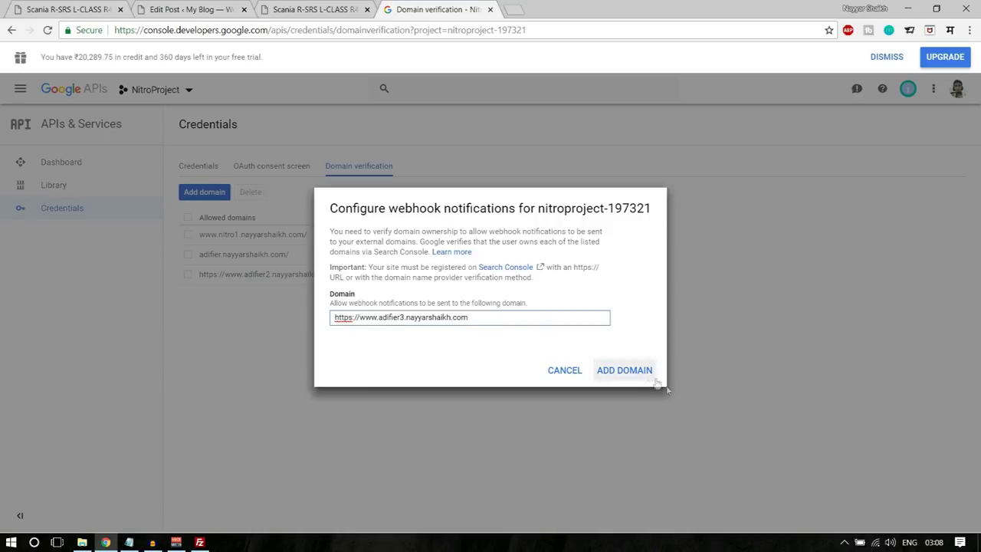
click(608, 368)
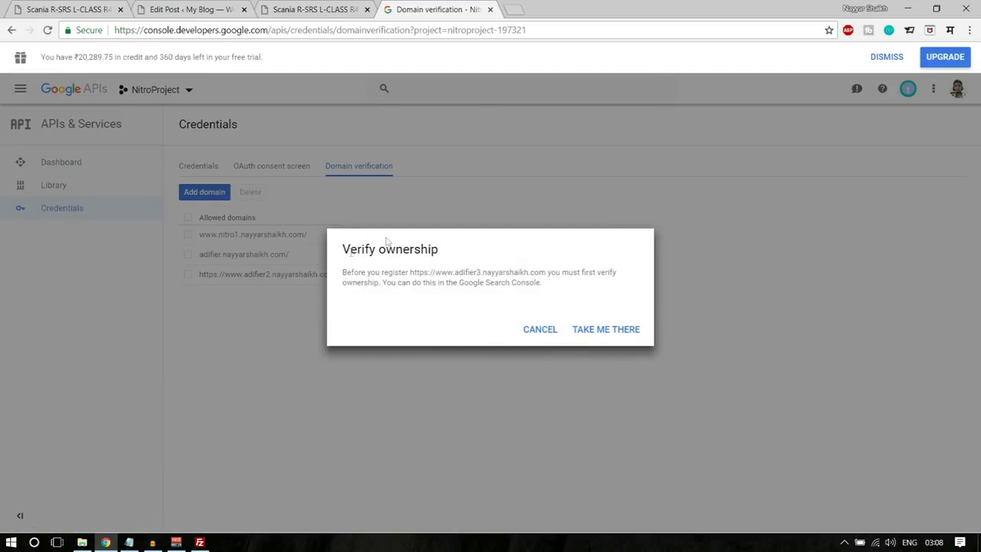
drag(342, 250, 448, 253)
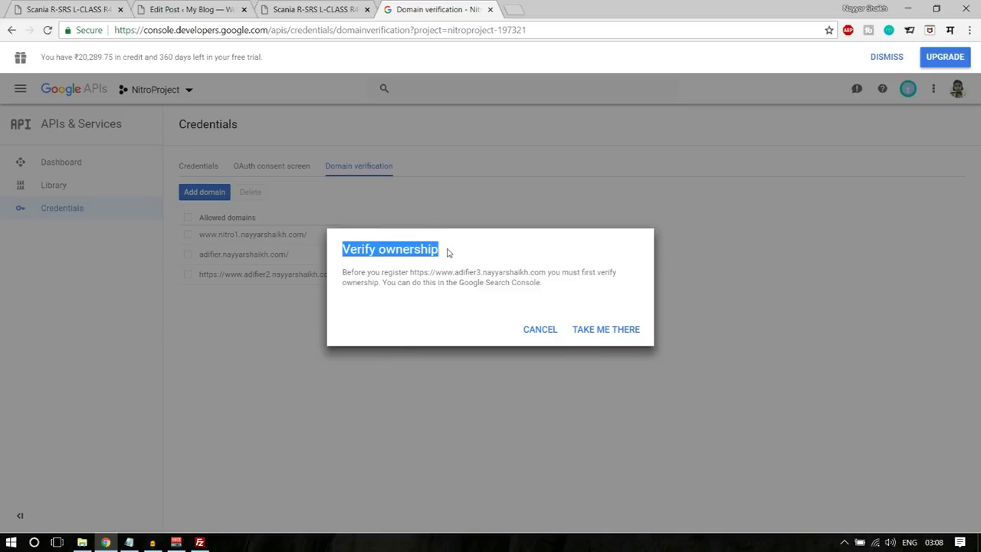
click(622, 332)
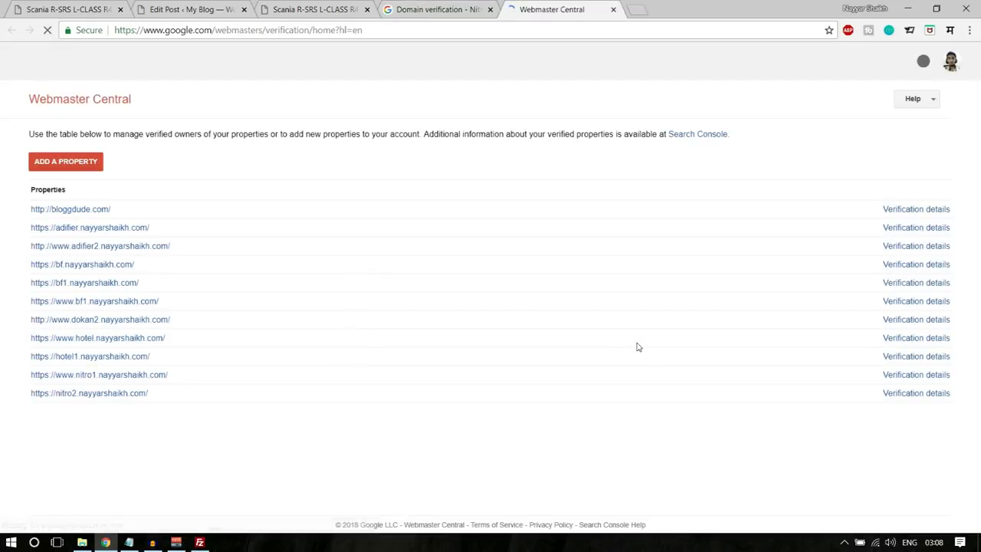
click(87, 167)
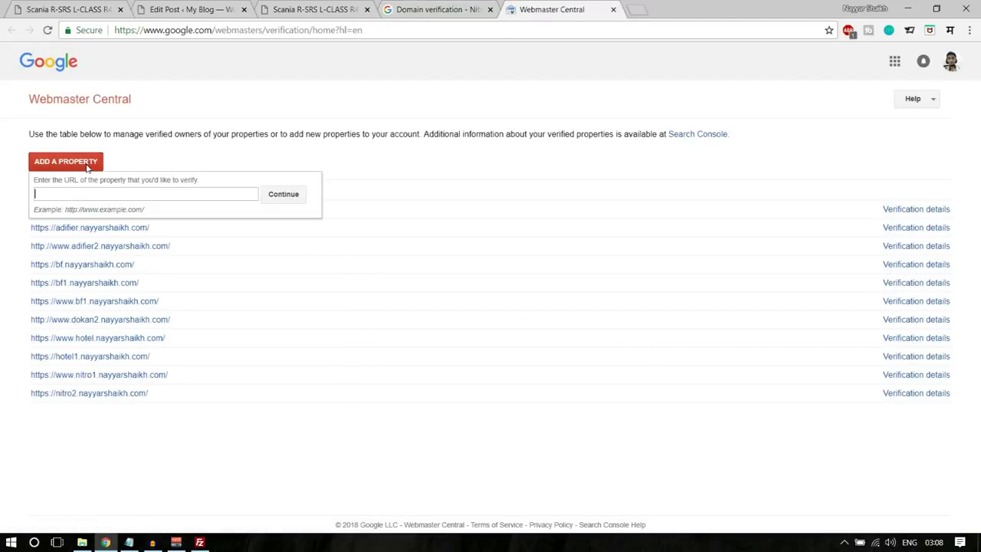
key(ctrl+v)
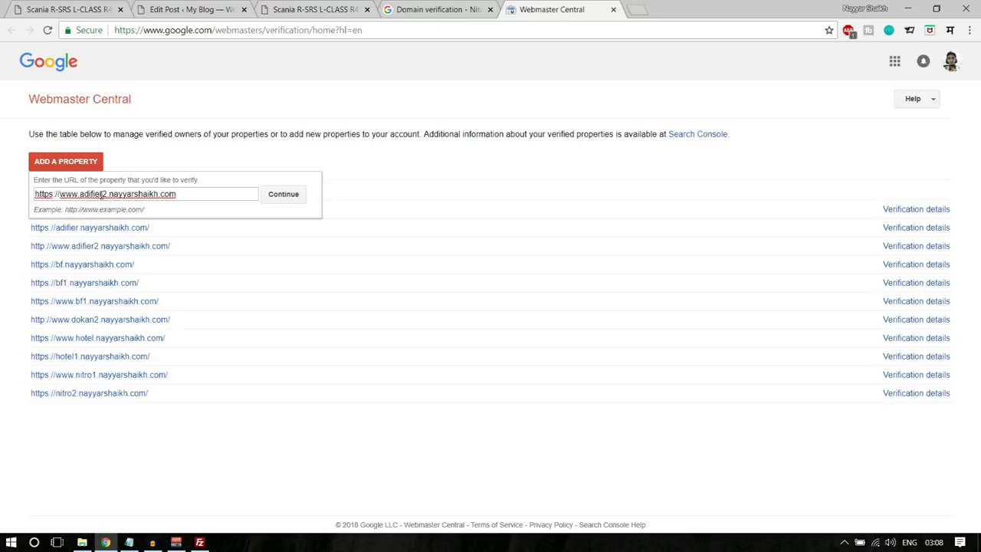
drag(101, 194, 108, 195)
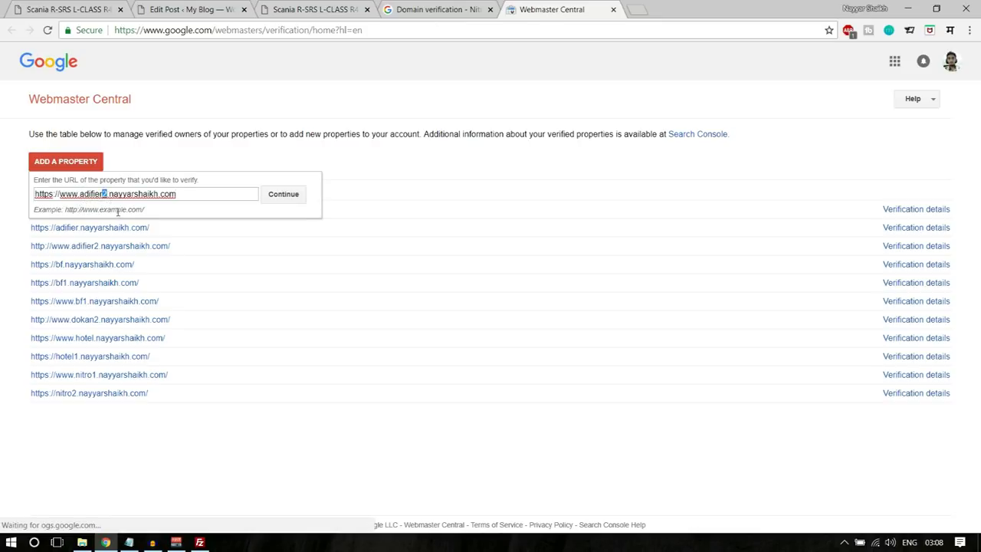
text(3)
click(296, 201)
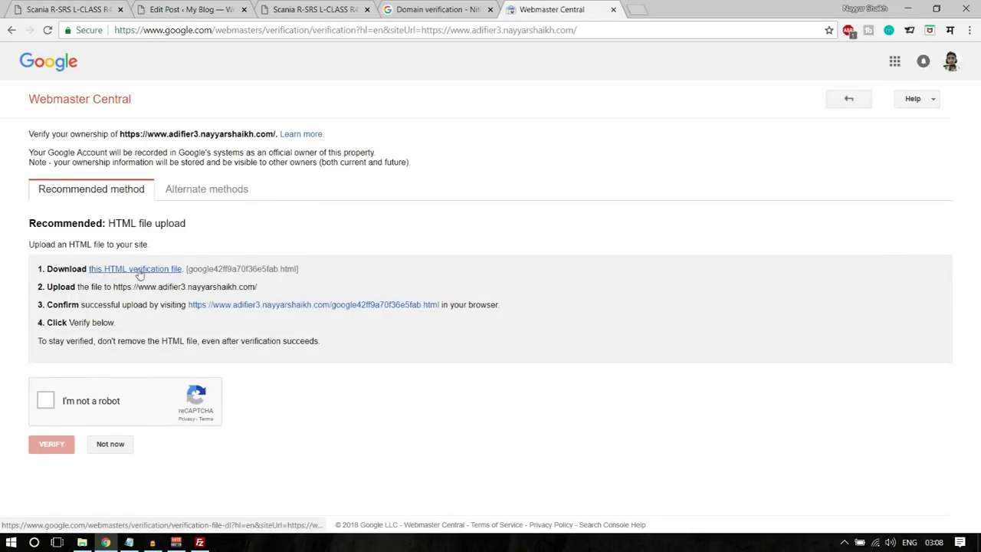
Download the HTML verification file google42ff9a70f36e5fab.html and switch to FileZilla
click(140, 274)
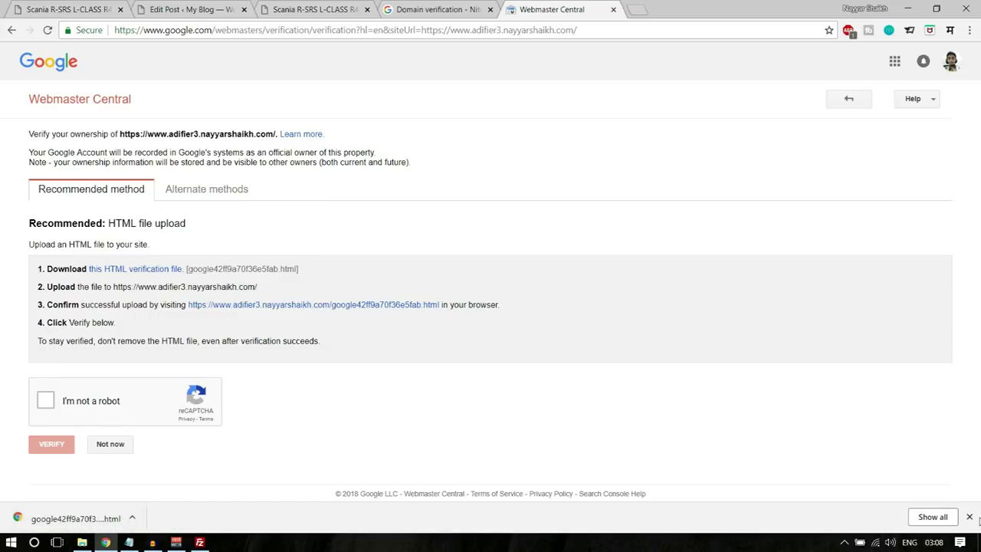
click(969, 517)
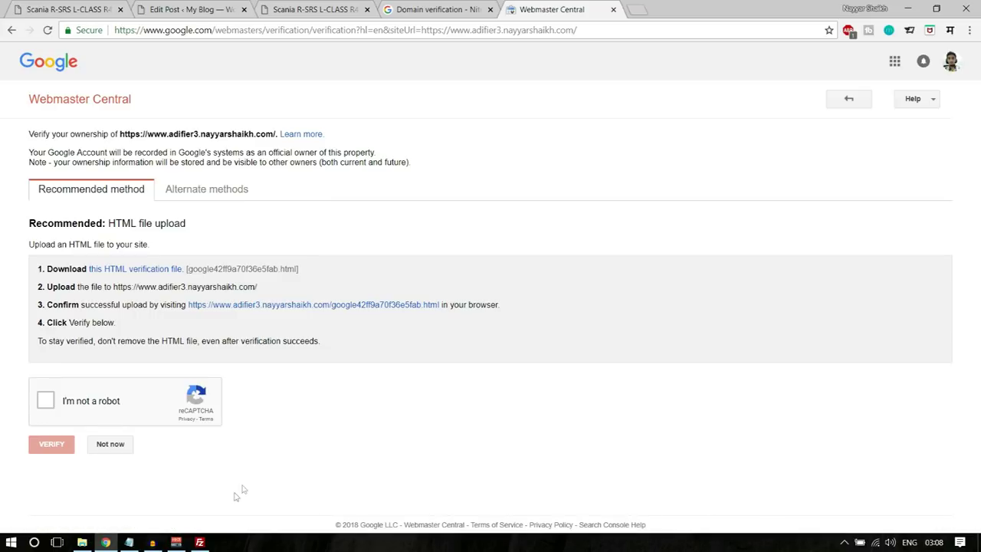
click(199, 542)
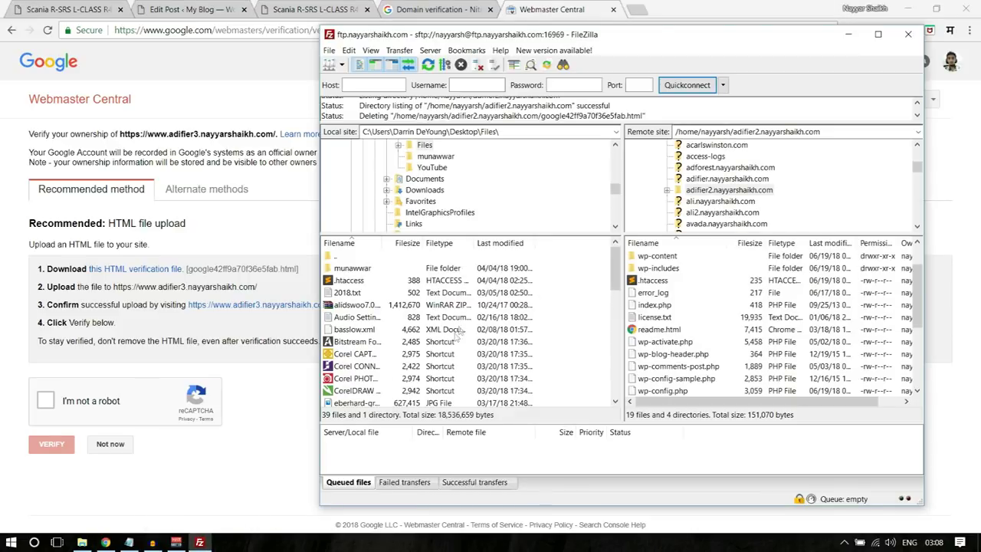
Upload google42ff9a70f36e5fab.html to the adifier2.nayyarshaikh.com server folder, then pass the robot check
scroll(366, 387, down, 4)
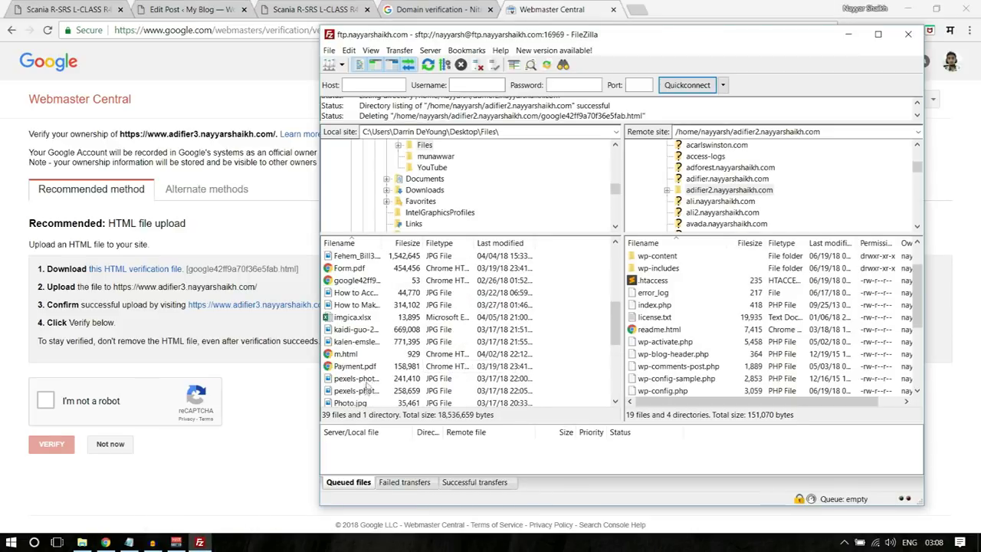
scroll(372, 375, down, 2)
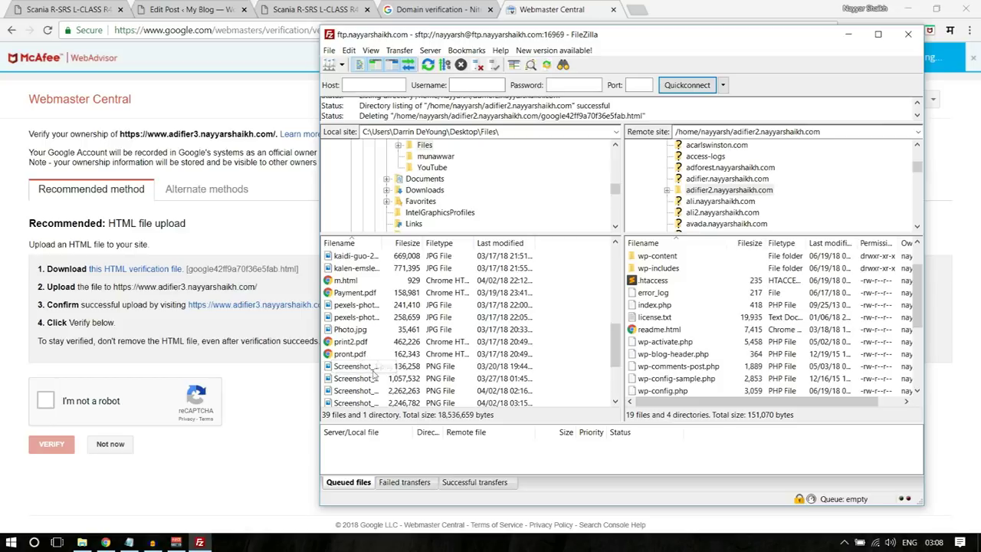
scroll(374, 372, up, 2)
click(392, 281)
click(392, 281)
key(Escape)
scroll(769, 181, up, 1)
scroll(771, 182, down, 1)
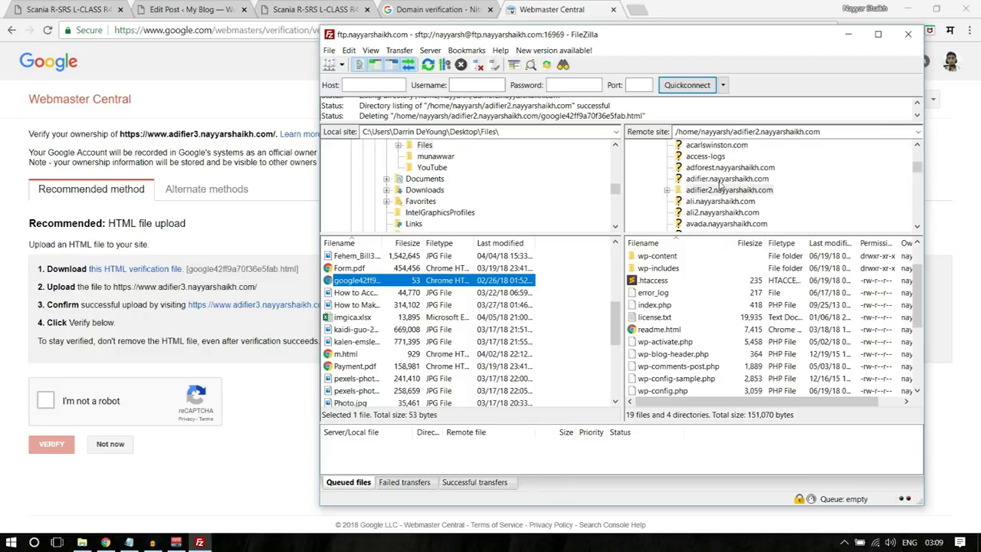
click(724, 189)
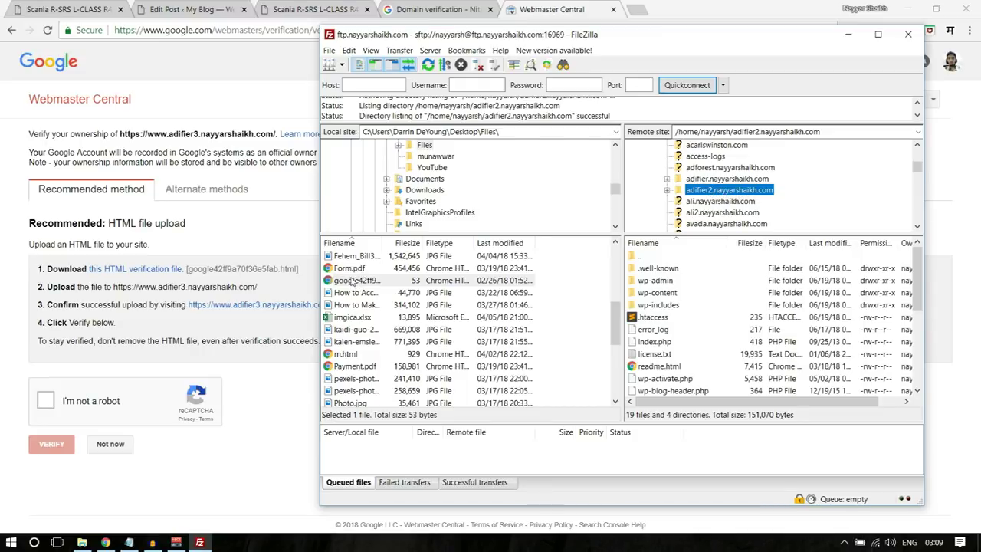
drag(344, 286, 713, 360)
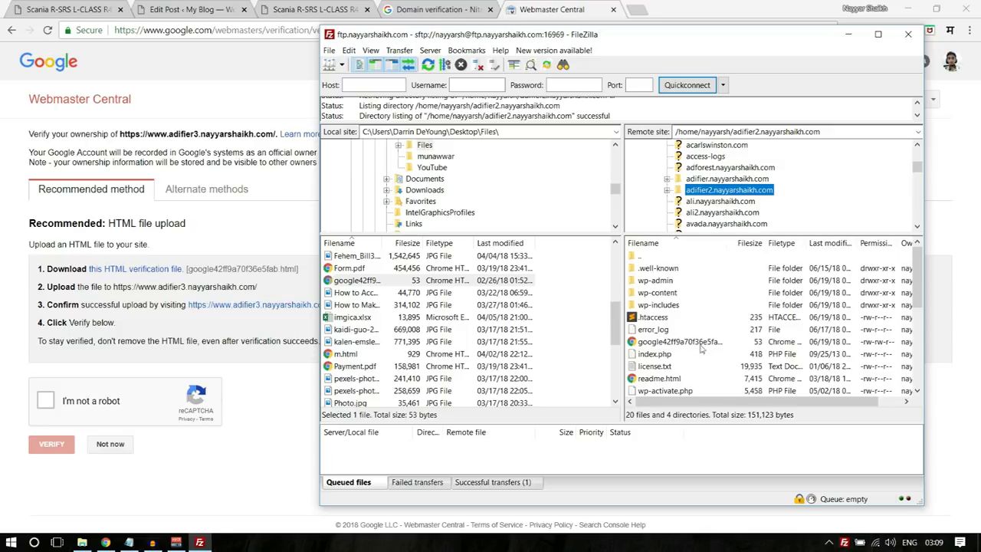
click(942, 481)
click(306, 462)
click(46, 400)
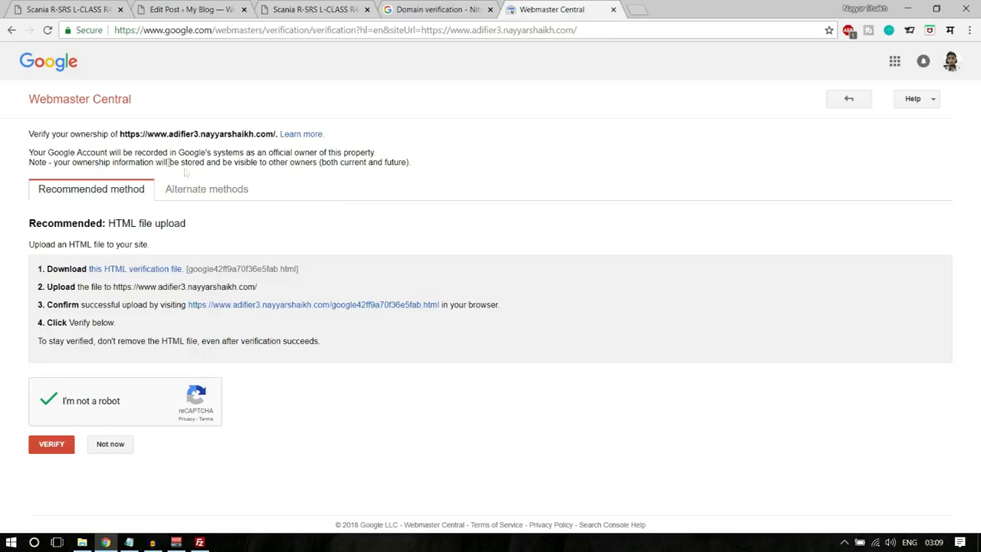
Check the adifier3 property address and close the Webmaster Central tab
drag(167, 133, 205, 133)
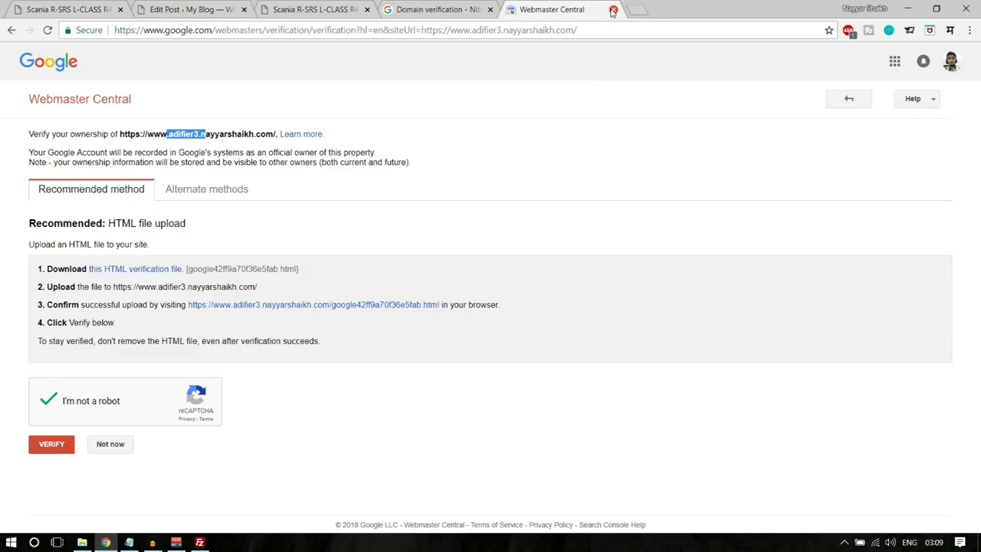
click(613, 9)
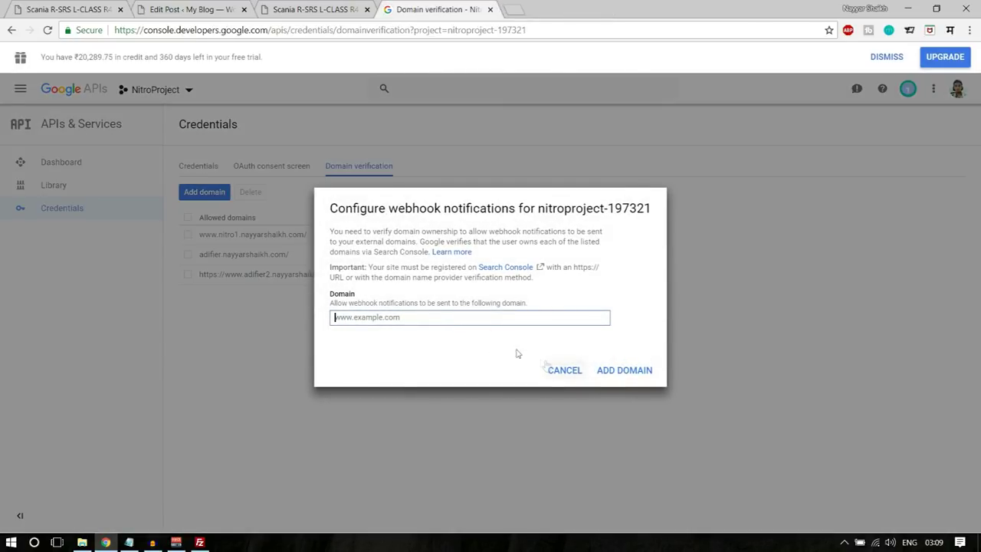
Dismiss the webhook dialog, delete API key 3, and select the remaining API key's value
click(564, 370)
drag(352, 281, 201, 282)
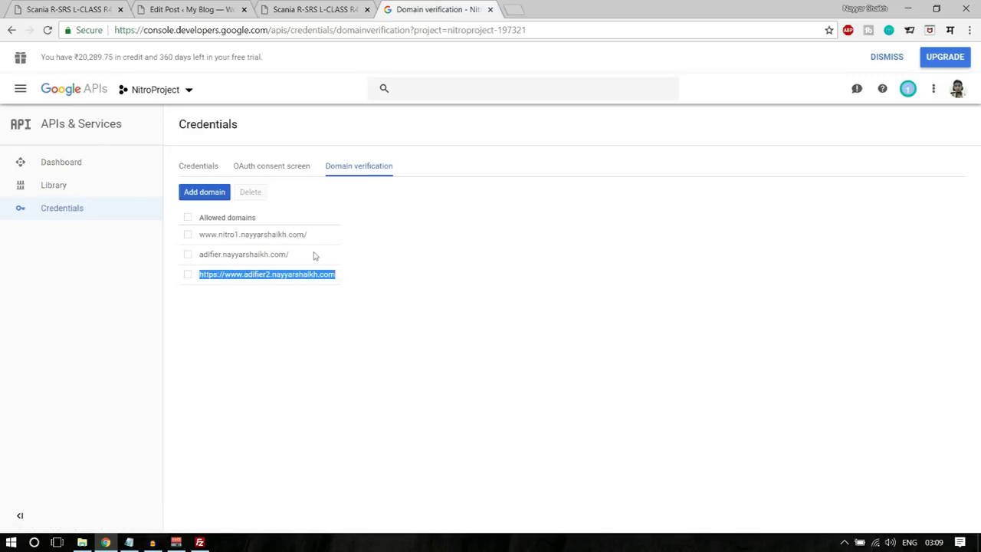
click(212, 169)
click(710, 386)
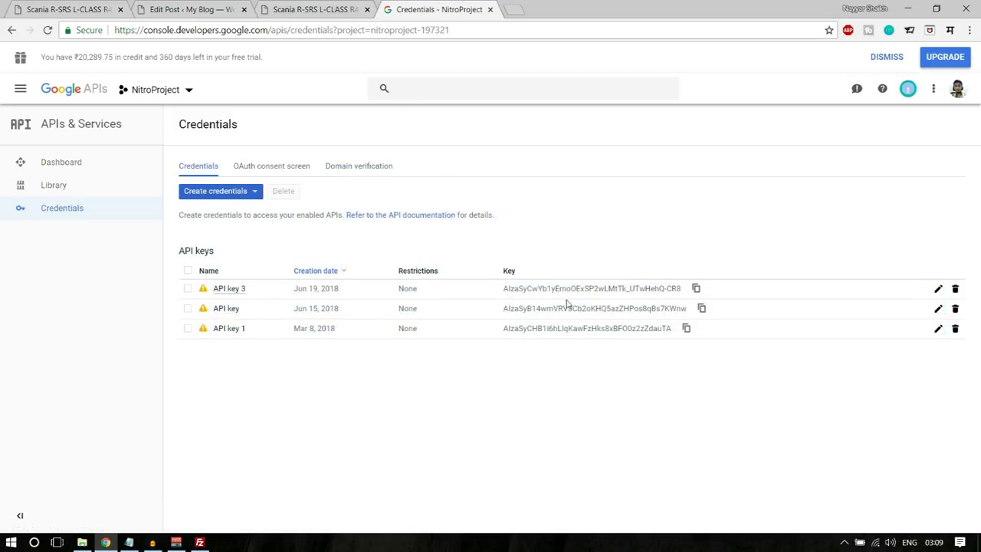
drag(505, 313, 687, 309)
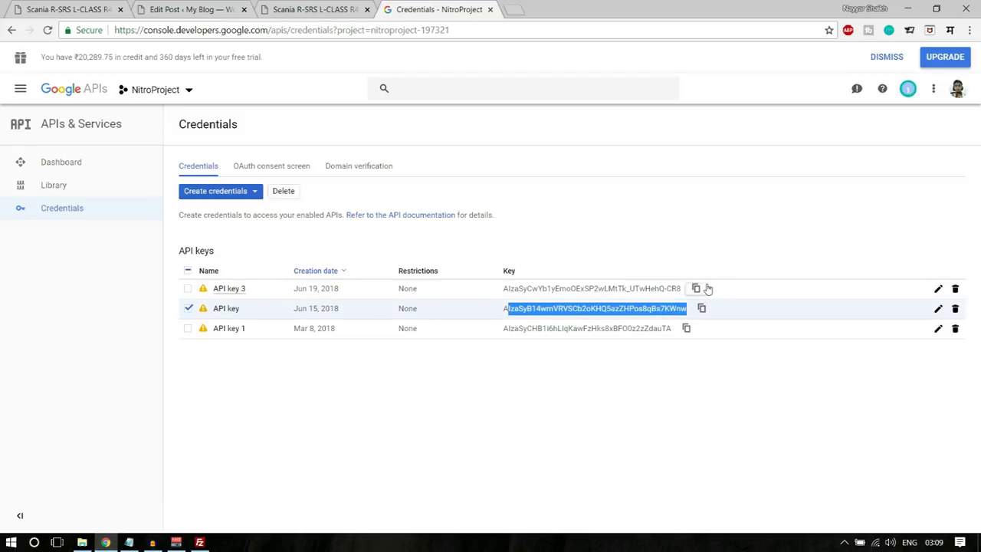
click(954, 288)
click(624, 337)
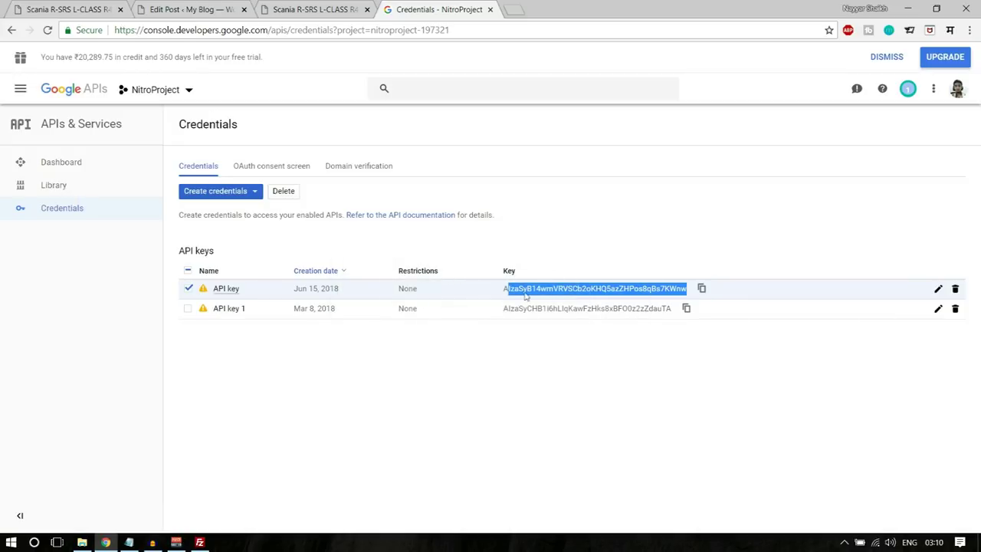
drag(504, 289, 689, 304)
key(ctrl+c)
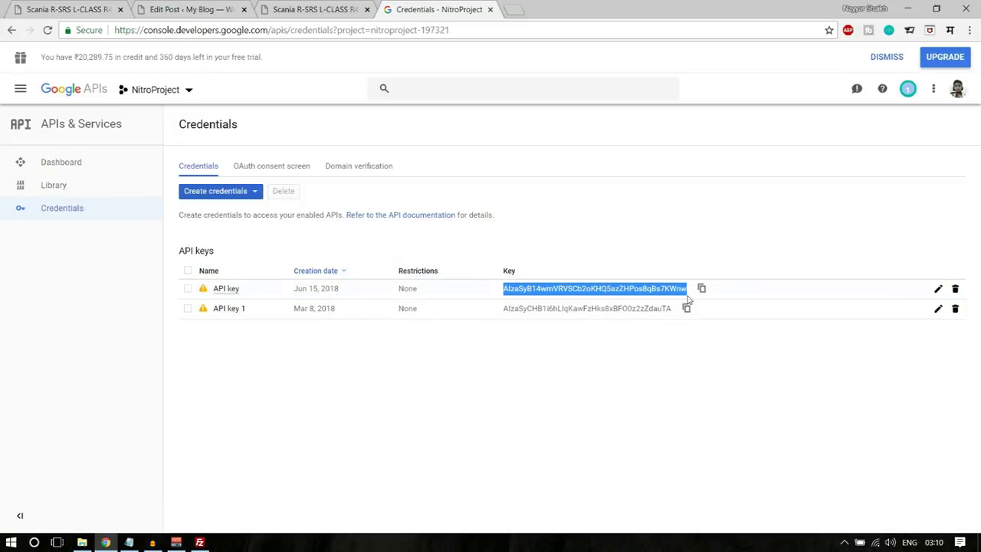
Paste the Google API key into the Google API Key field of Adifier WP's Contact Page settings and save
click(193, 10)
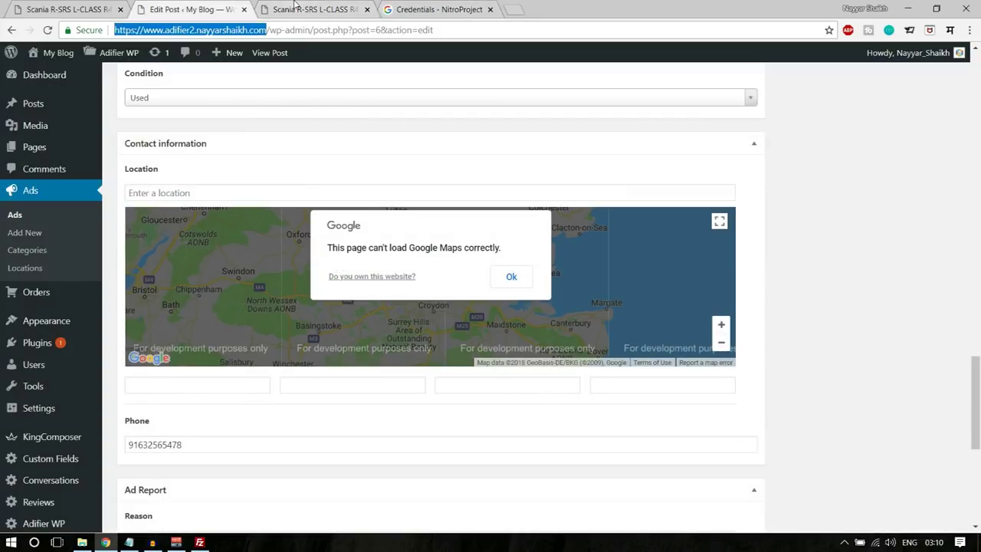
mouse_move(102, 58)
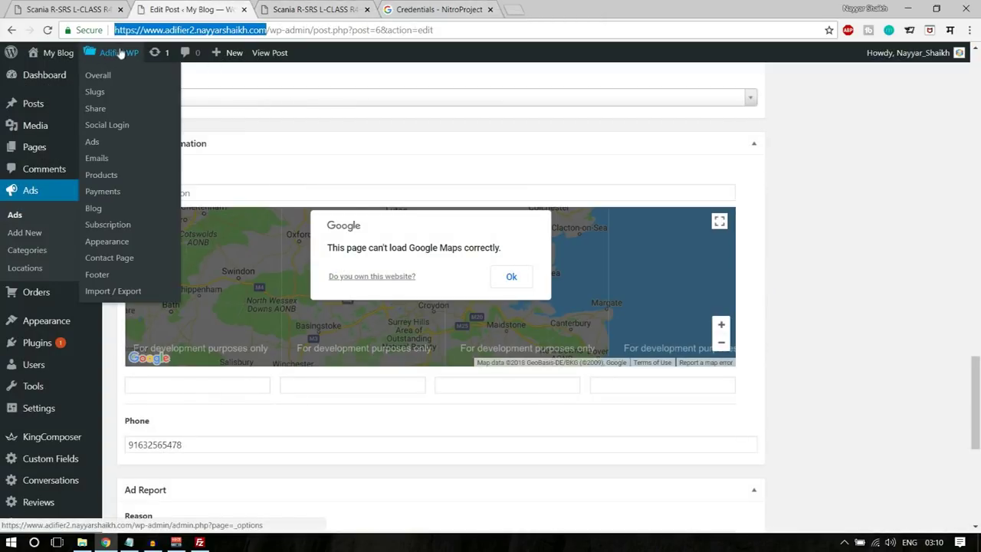
click(120, 59)
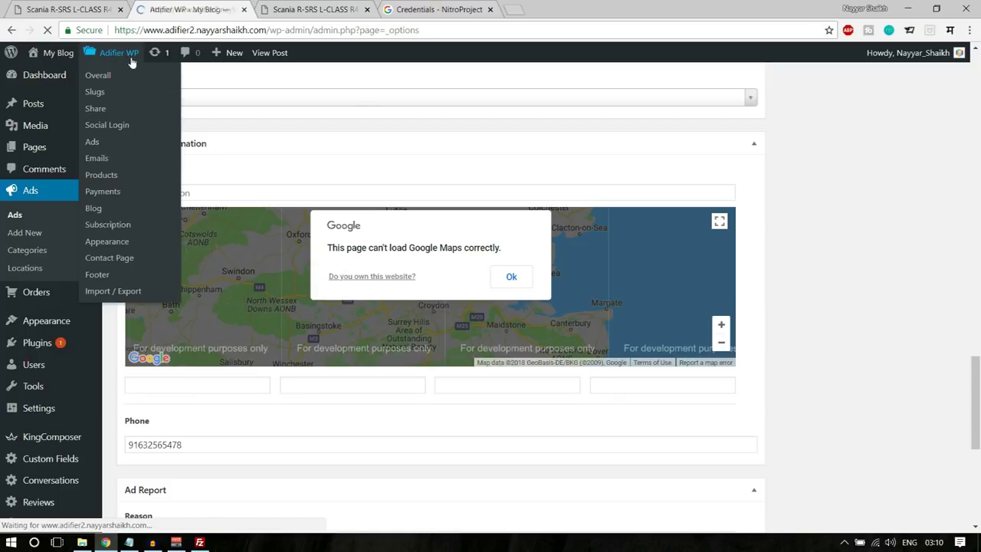
scroll(833, 333, down, 4)
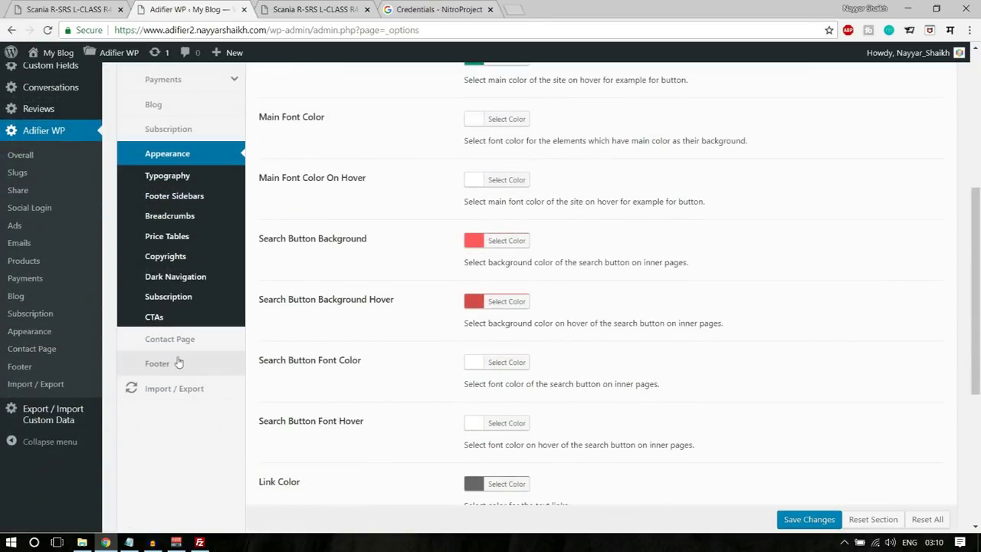
click(160, 339)
scroll(184, 318, up, 1)
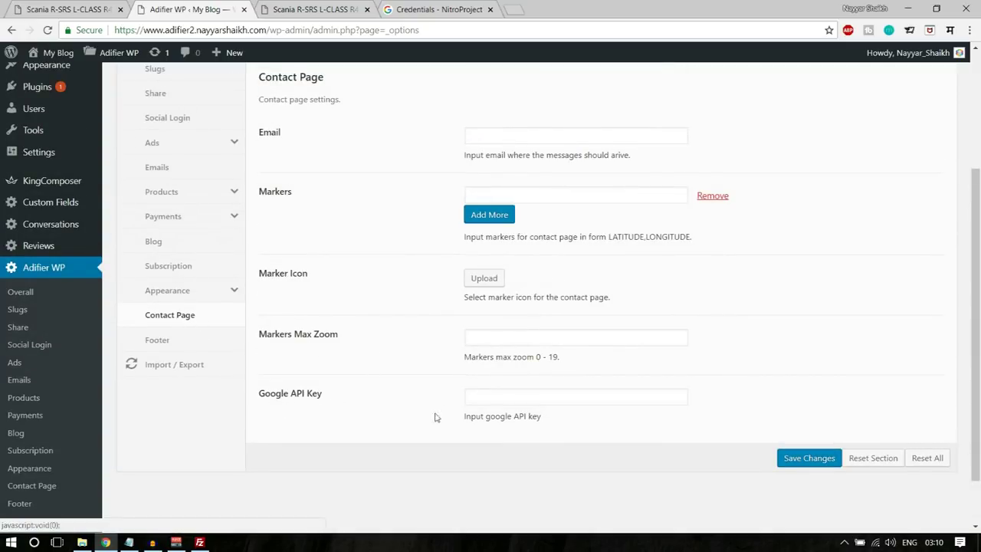
click(530, 397)
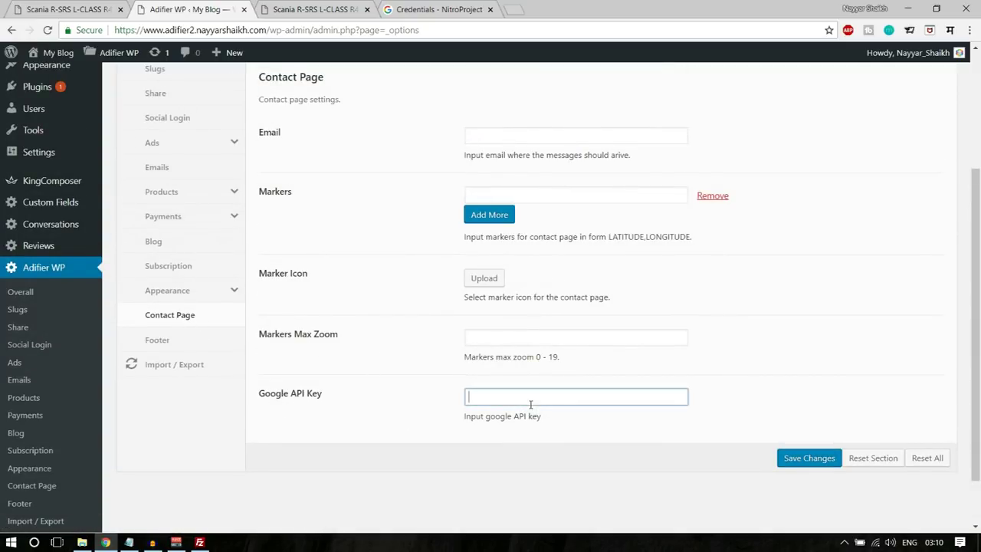
key(ctrl+v)
click(789, 453)
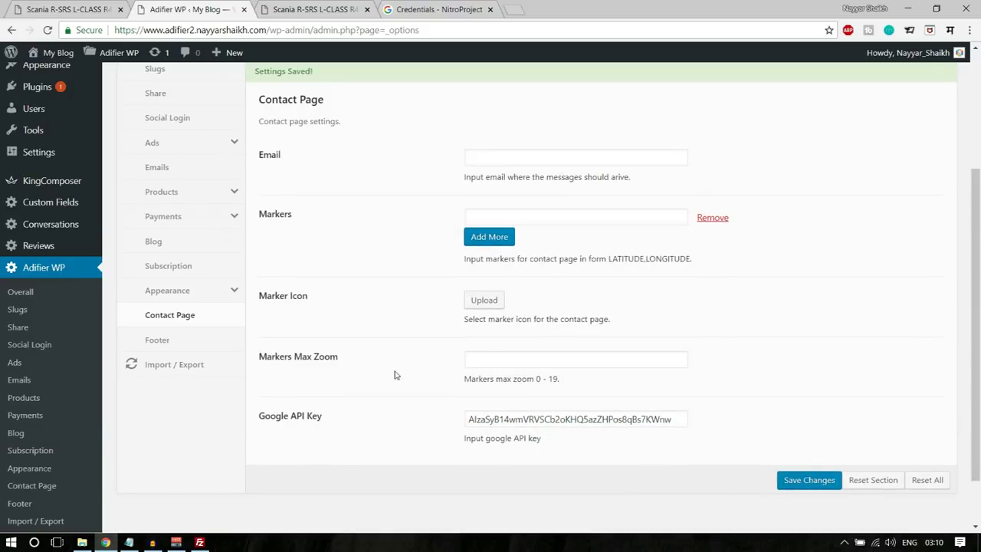
Enter 12 as Markers Max Zoom (allowed 0–19), leave Email empty, and save the Contact Page settings
click(518, 353)
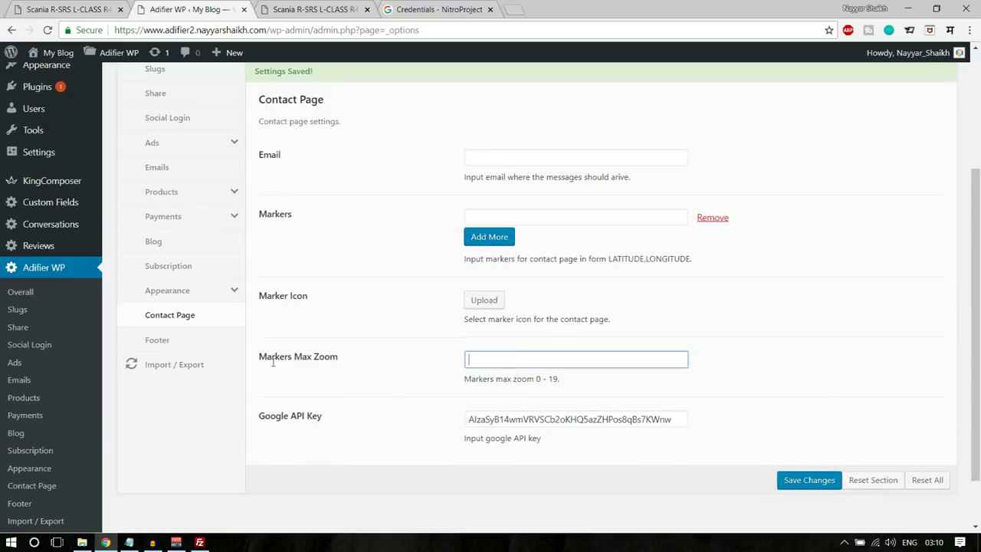
drag(534, 357, 564, 363)
click(512, 339)
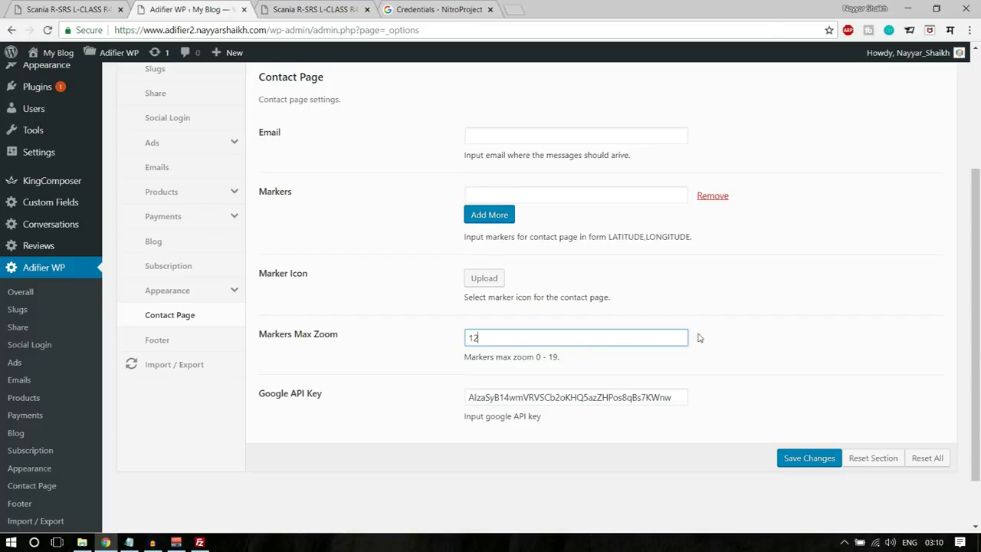
scroll(698, 338, up, 1)
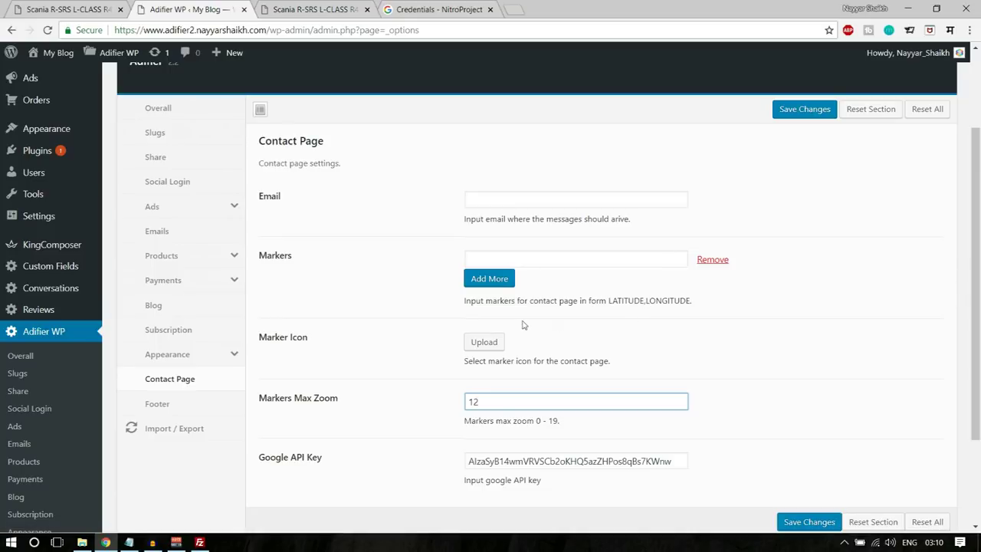
click(497, 202)
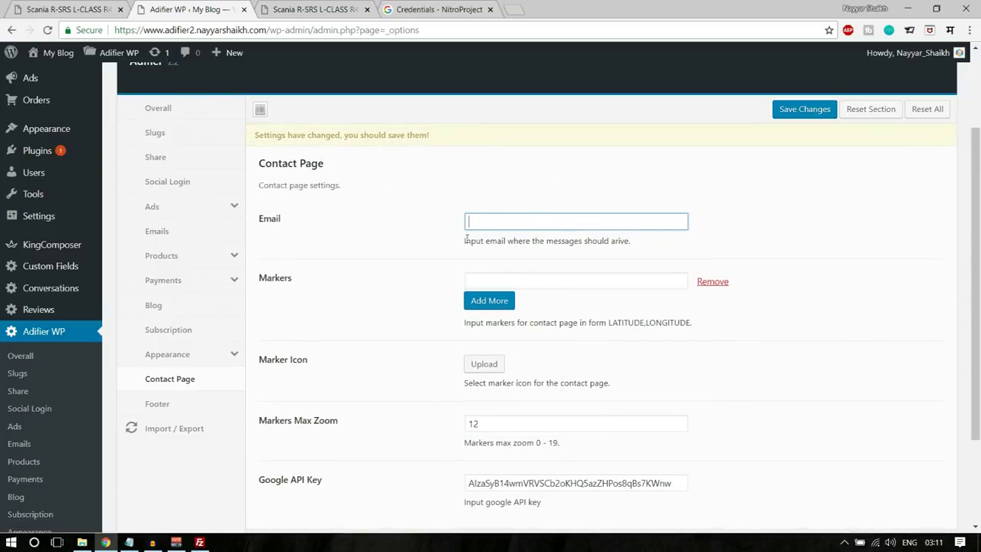
scroll(613, 388, down, 1)
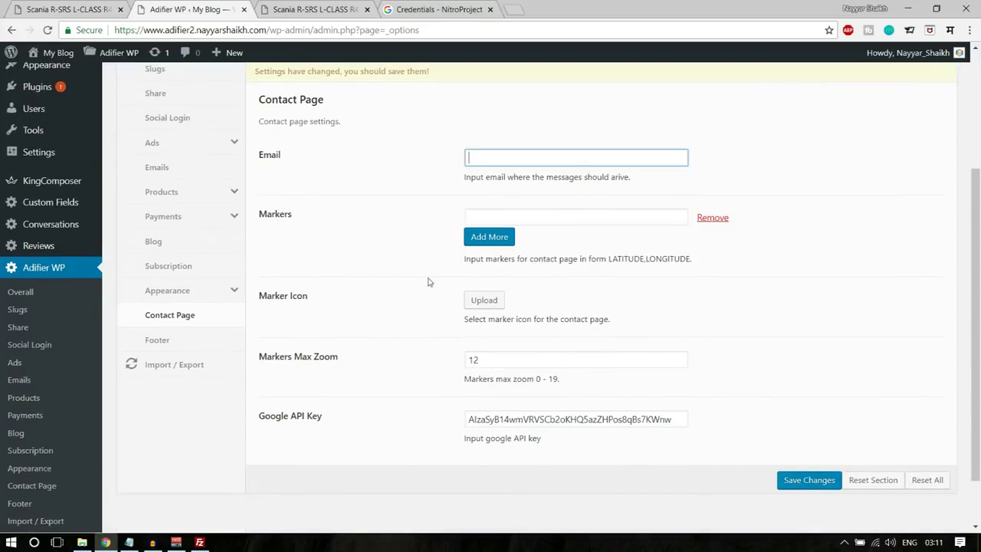
click(806, 482)
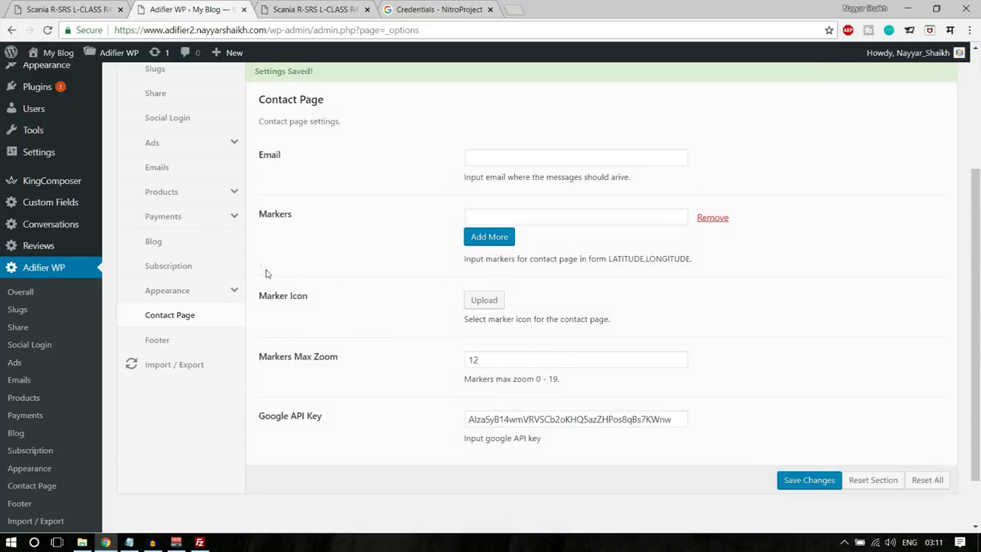
Open the Scania truck ad's Edit Post page in a new second tab
click(248, 12)
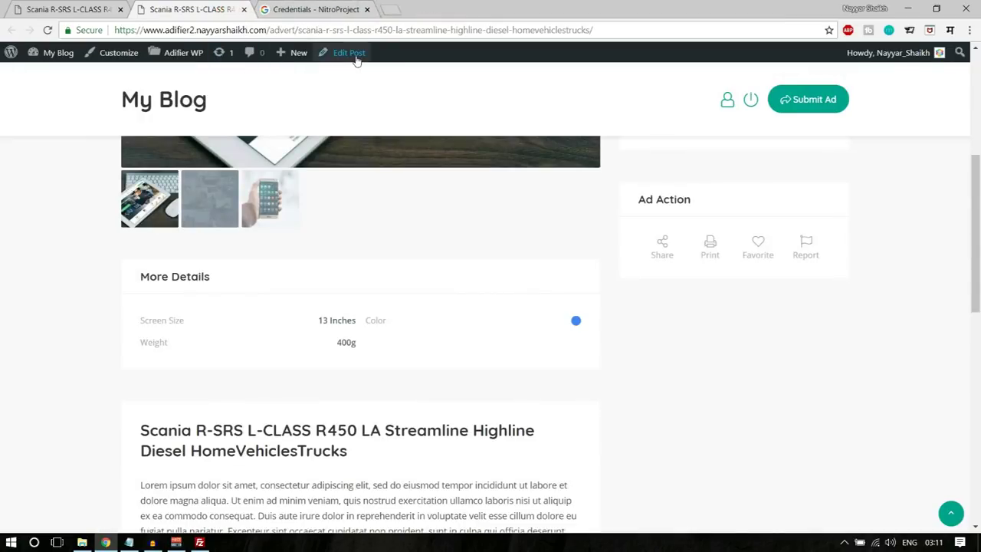
right_click(356, 55)
click(406, 65)
drag(310, 9, 229, 11)
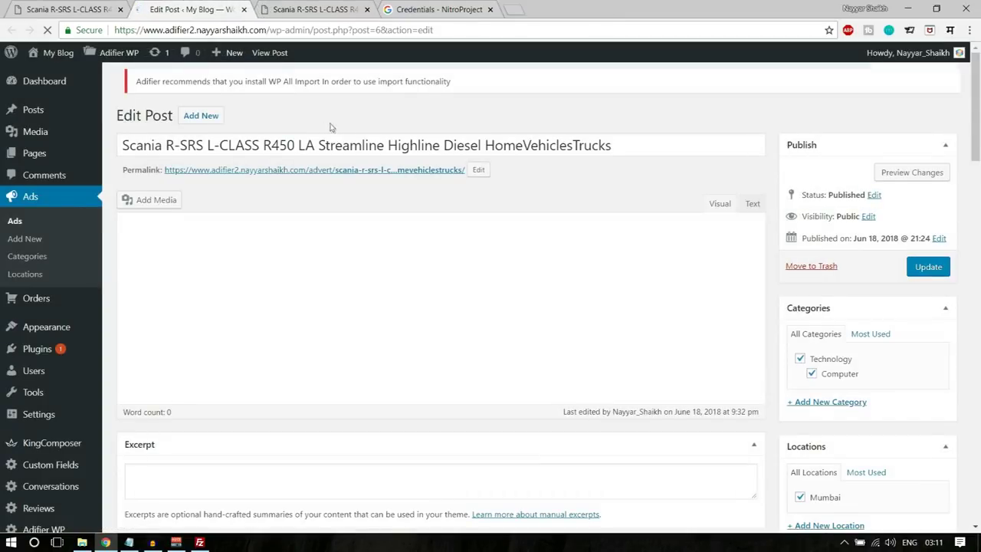
scroll(389, 245, down, 20)
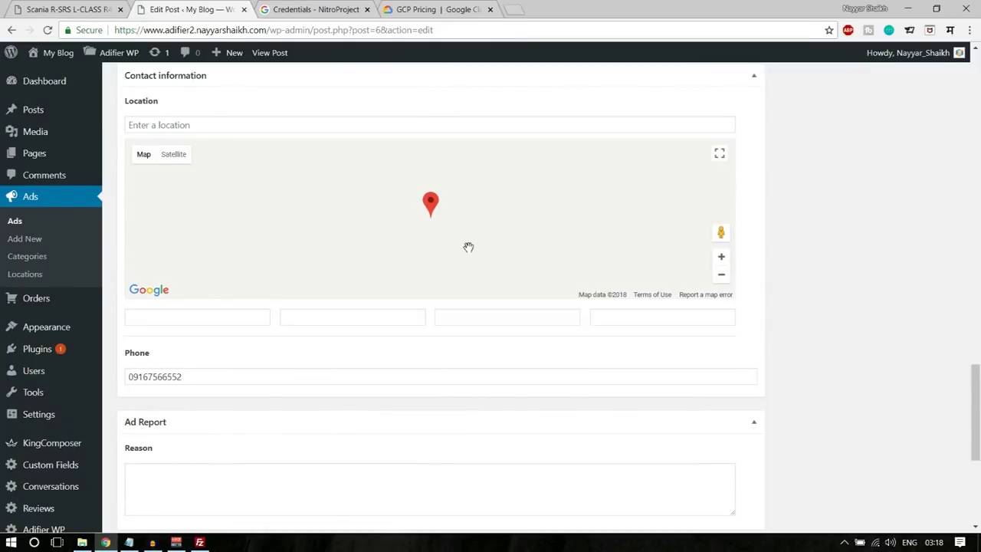
scroll(468, 246, up, 1)
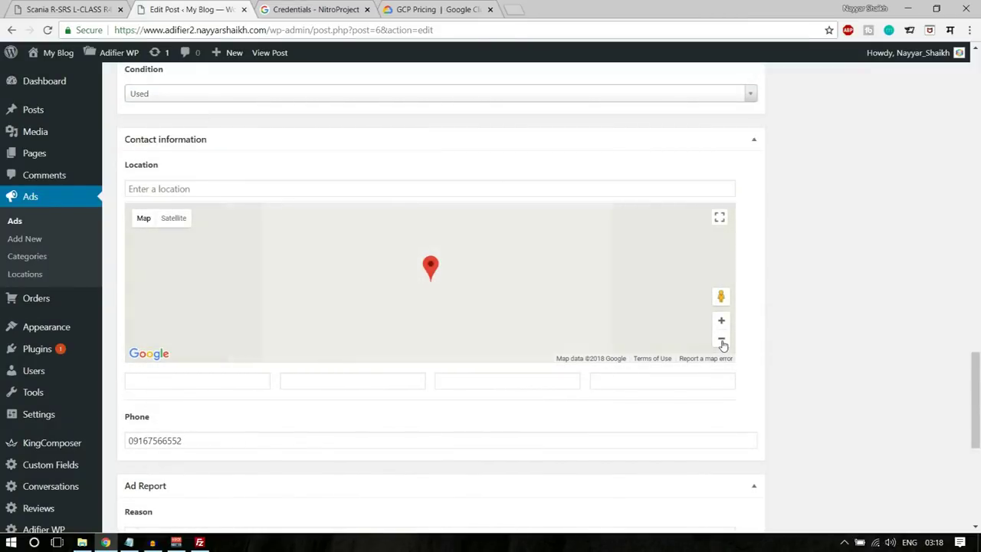
Zoom the location map out to world view and drag the marker from Kazakhstan to Mumbai, India
click(721, 341)
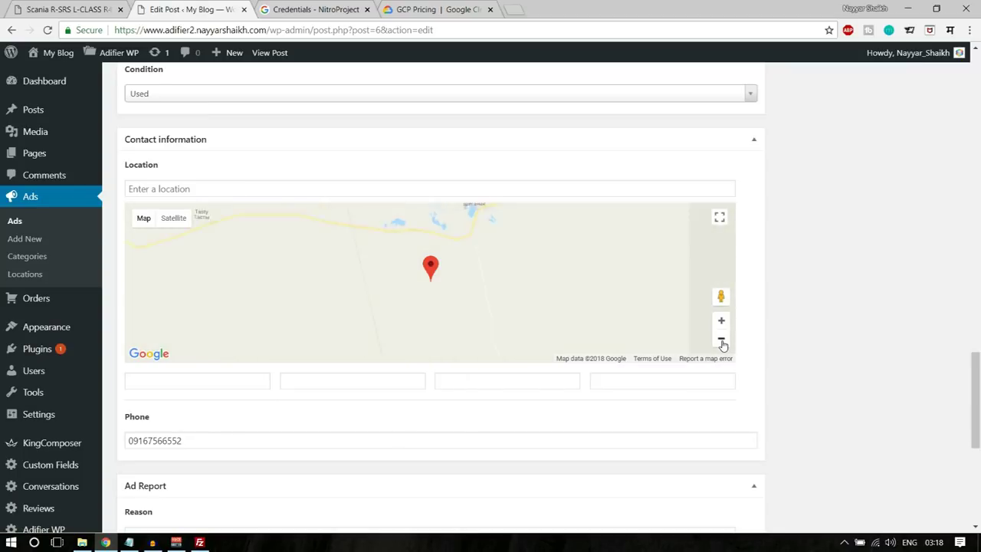
click(721, 342)
click(721, 342)
click(721, 342)
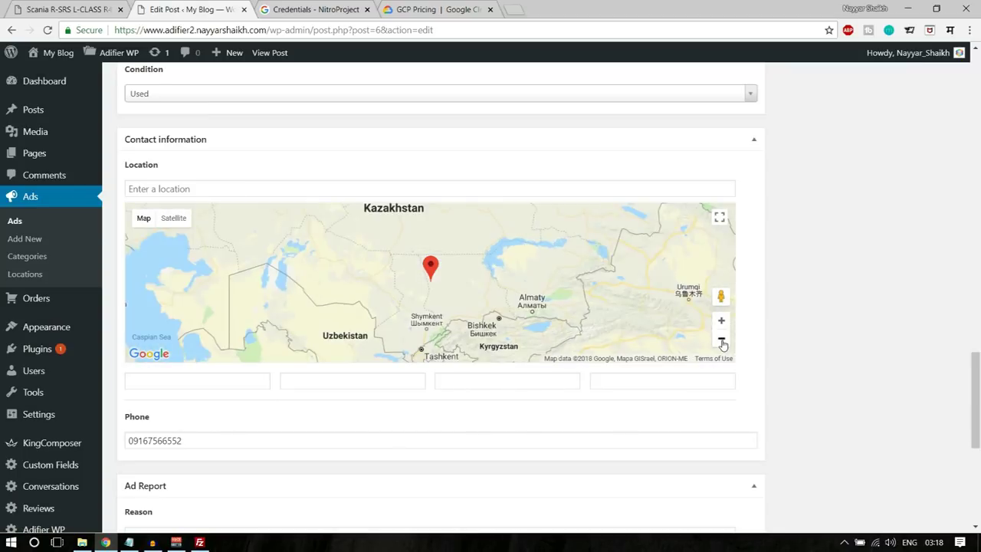
click(721, 342)
click(721, 341)
click(721, 342)
drag(532, 300, 539, 267)
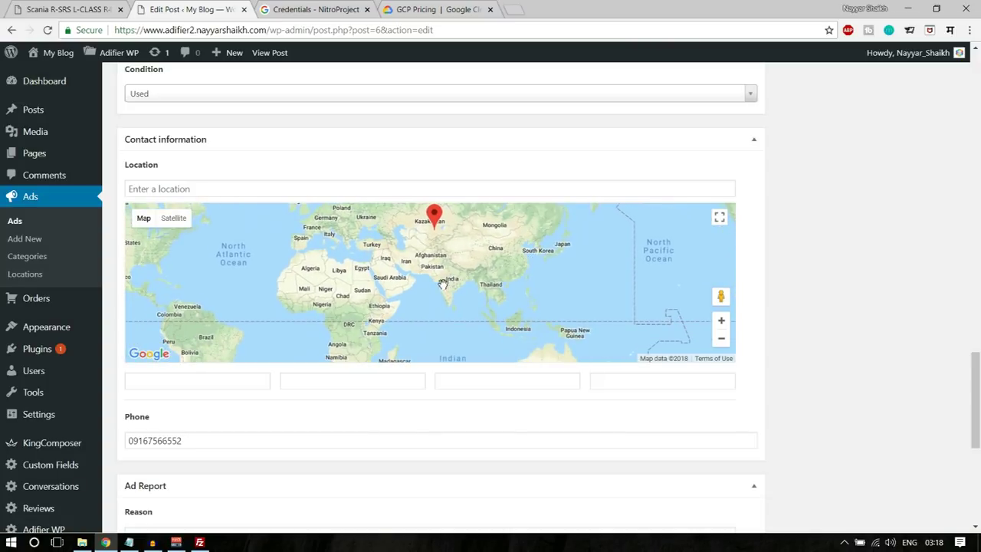
mouse_move(433, 218)
mouse_down()
mouse_move(458, 261)
mouse_move(445, 270)
mouse_up()
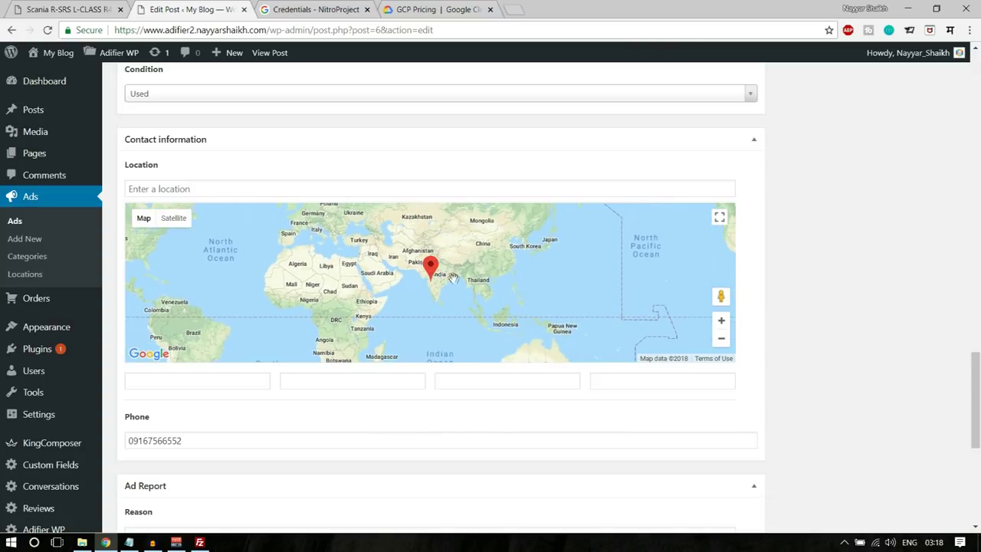
double_click(720, 321)
double_click(721, 321)
mouse_move(357, 221)
mouse_down()
mouse_move(527, 328)
mouse_move(424, 254)
mouse_up()
mouse_move(507, 285)
mouse_down()
mouse_move(533, 307)
mouse_move(518, 299)
mouse_move(496, 247)
mouse_up()
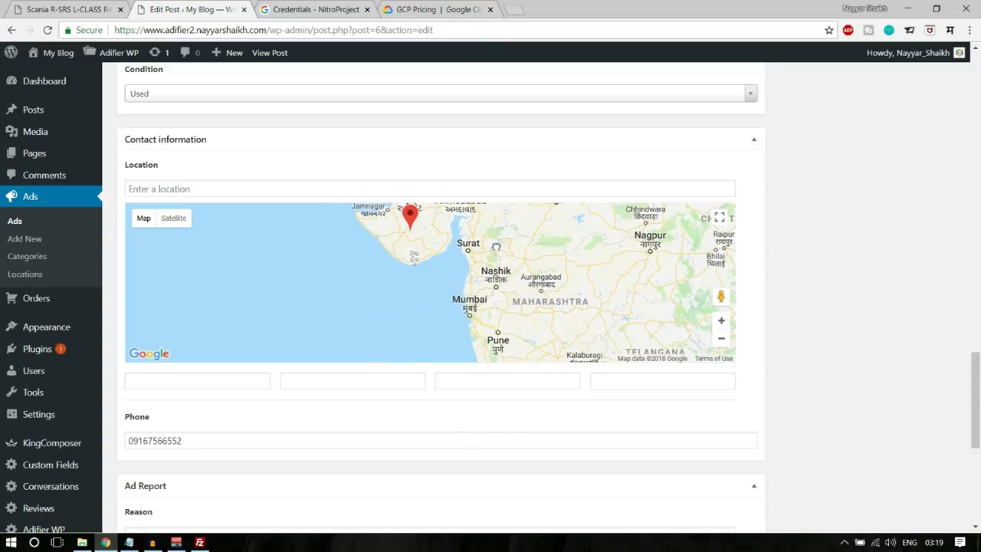
mouse_move(410, 219)
mouse_down()
mouse_move(478, 286)
mouse_move(467, 297)
mouse_move(471, 289)
mouse_up()
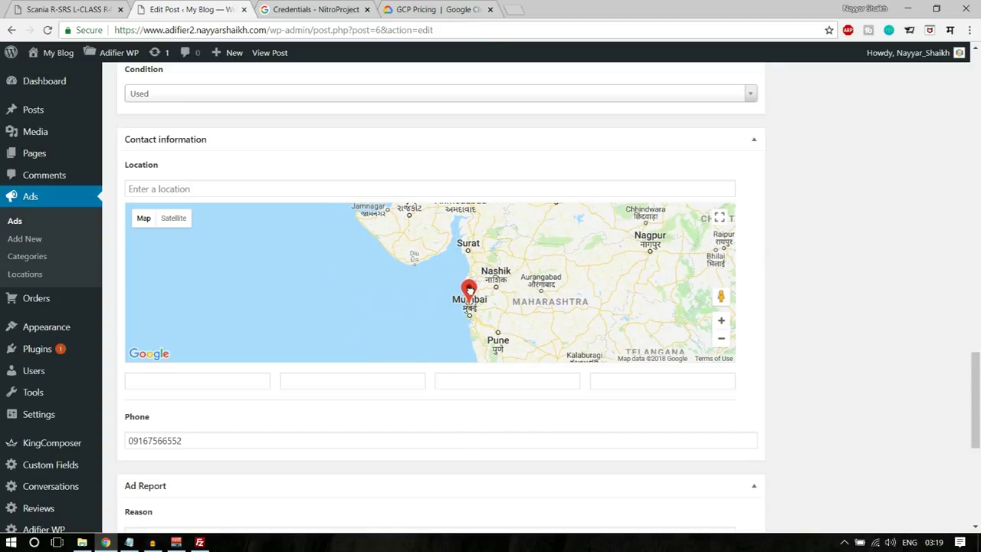
Zoom into Mumbai and settle the marker on the Bandra Kurla Complex area
click(721, 322)
click(721, 322)
click(721, 322)
click(721, 322)
mouse_move(584, 295)
mouse_down()
mouse_move(557, 259)
mouse_move(562, 241)
mouse_up()
drag(418, 216, 424, 333)
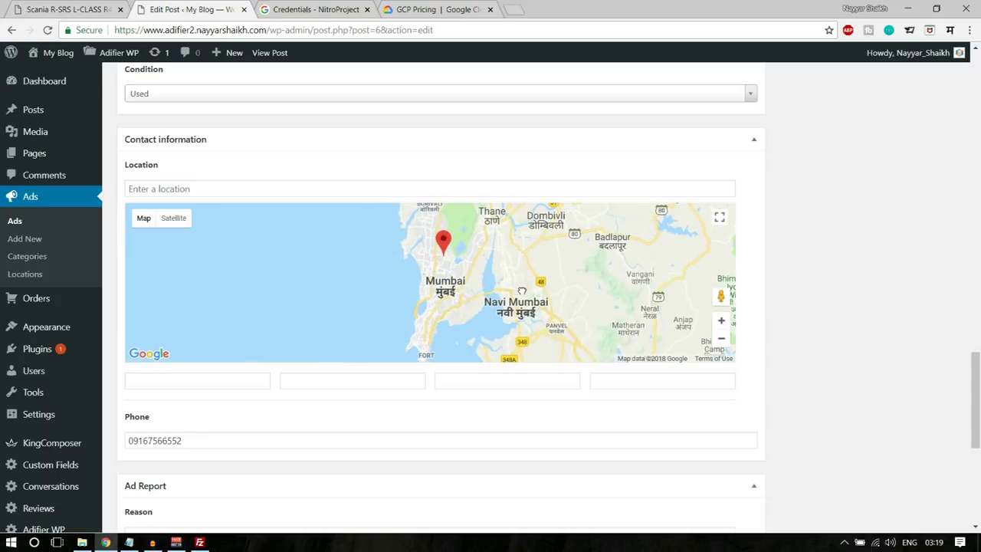
drag(452, 248, 448, 282)
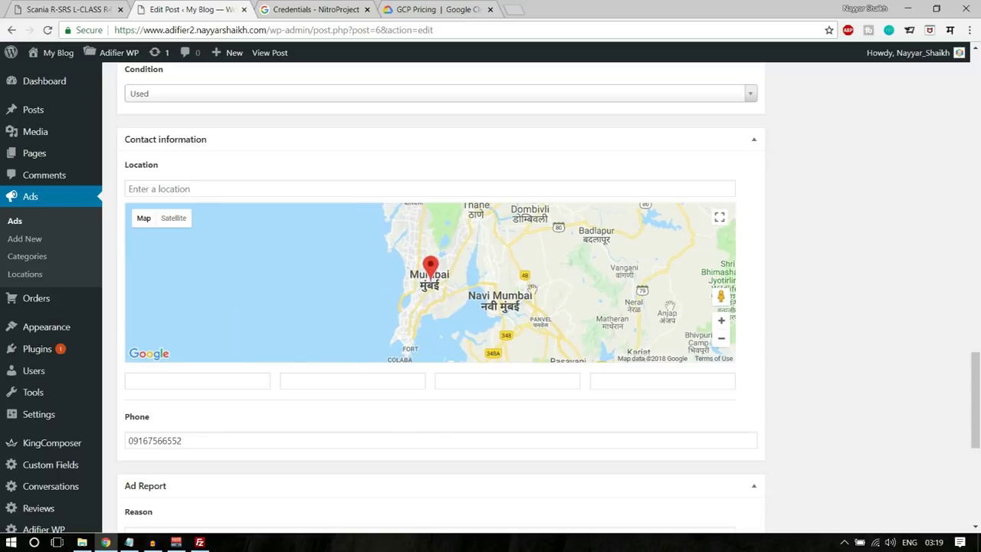
click(722, 321)
click(722, 321)
click(722, 321)
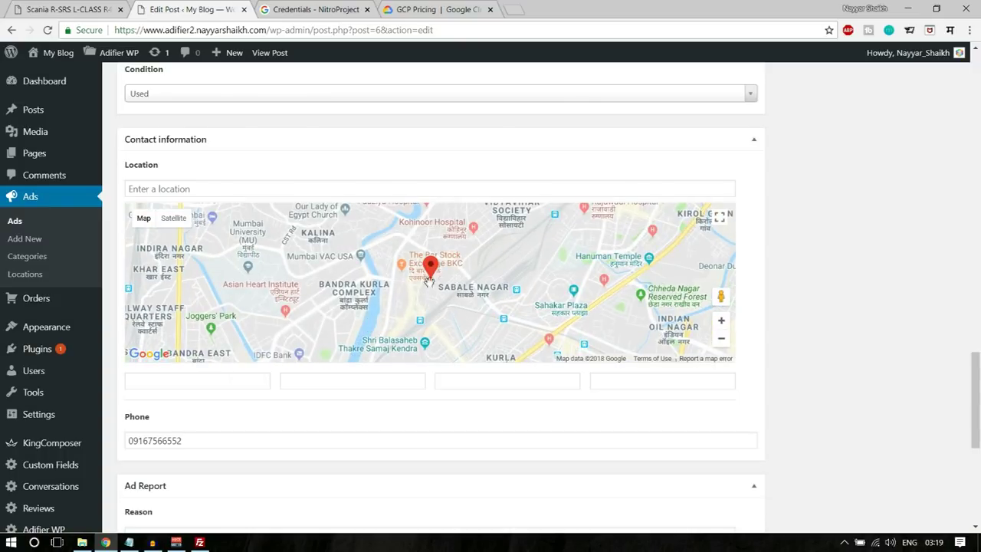
mouse_move(466, 268)
mouse_down()
mouse_move(504, 262)
mouse_move(392, 265)
mouse_up()
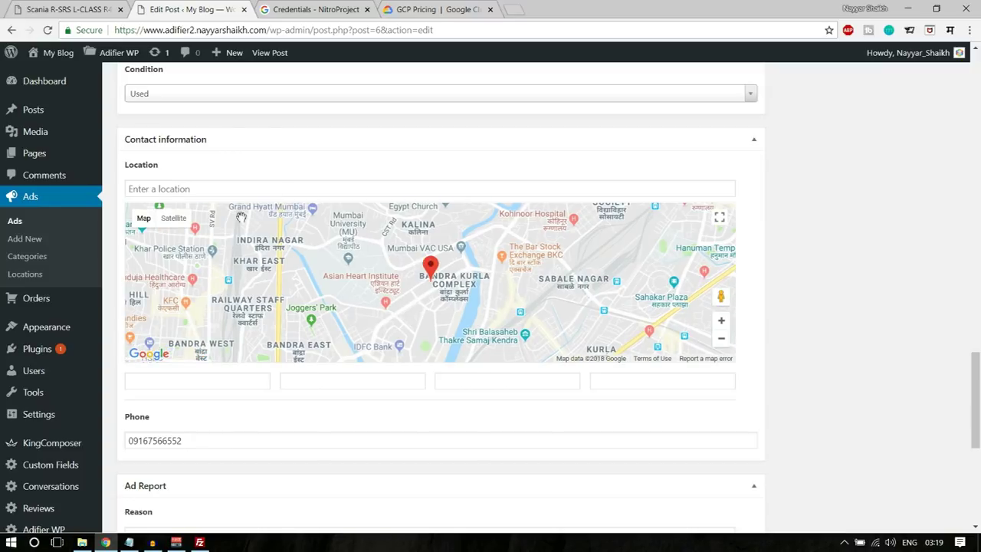
scroll(828, 342, down, 2)
scroll(861, 405, up, 15)
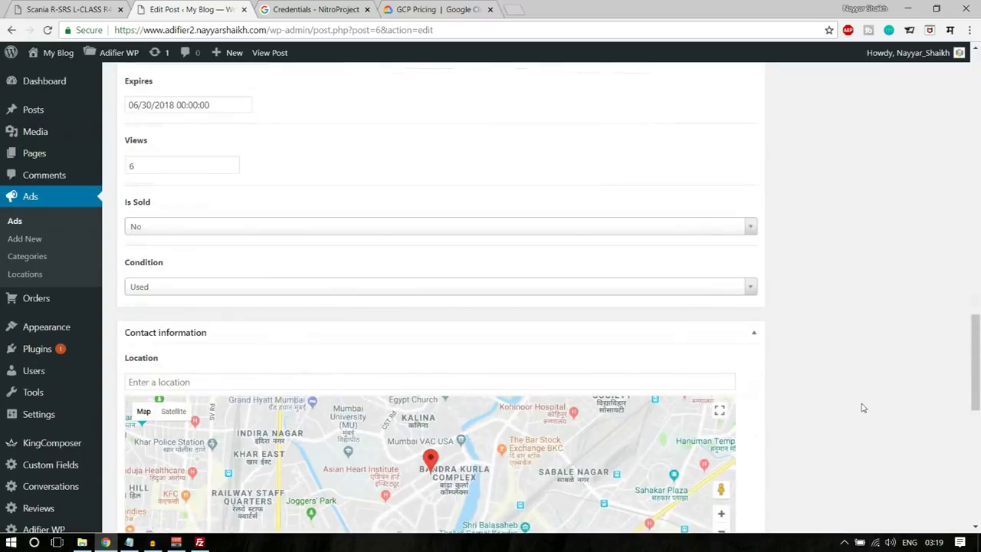
scroll(881, 406, up, 2)
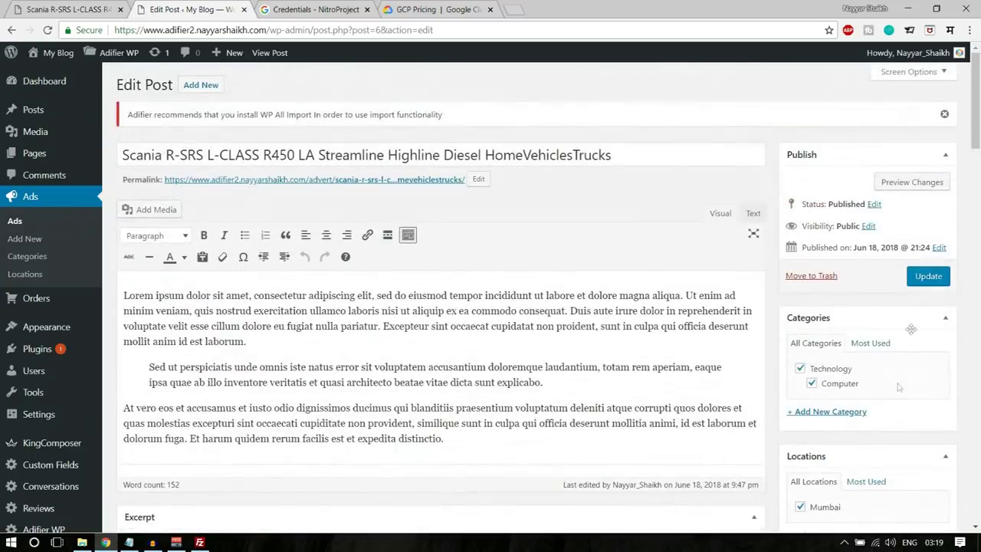
Update the Scania ad and close the Credentials and GCP Pricing tabs
click(936, 277)
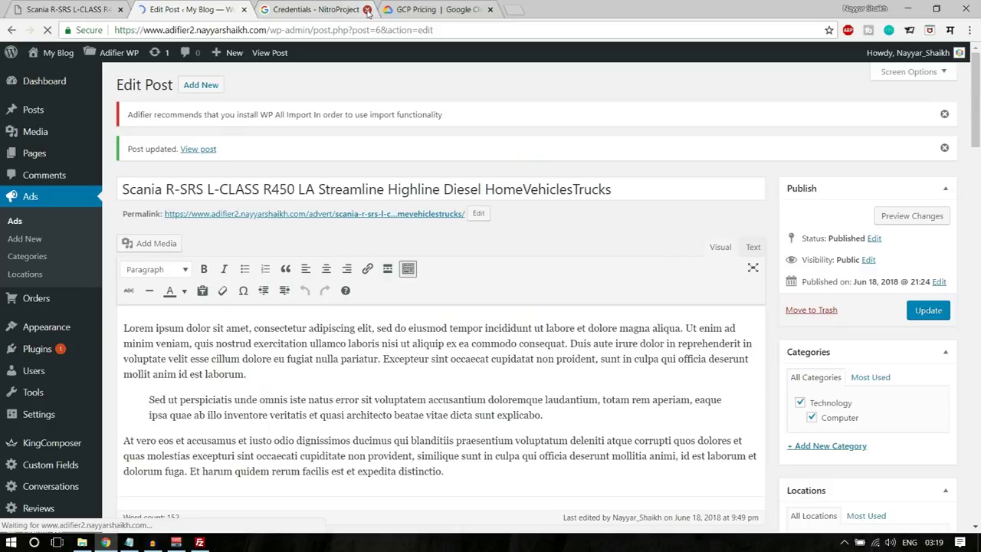
click(367, 9)
click(367, 10)
Open the public Scania ad page in a new tab and check its map pin at Bandra Kurla Complex
right_click(282, 59)
click(291, 65)
click(298, 6)
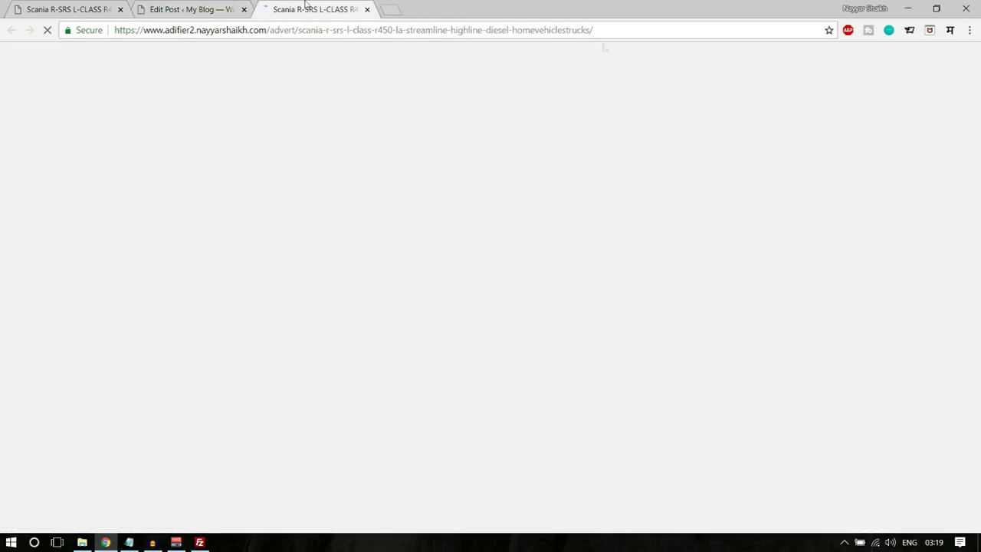
scroll(927, 253, down, 3)
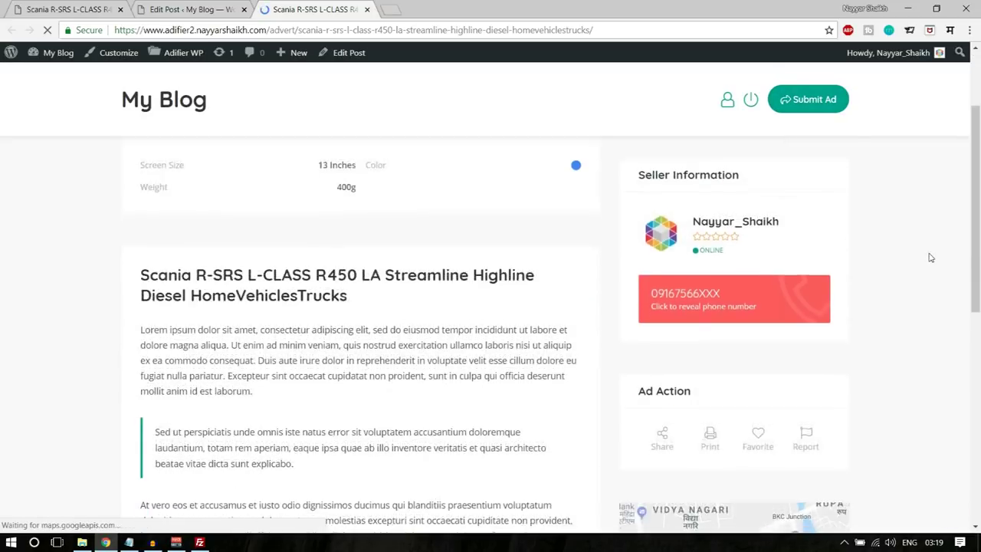
scroll(930, 258, down, 3)
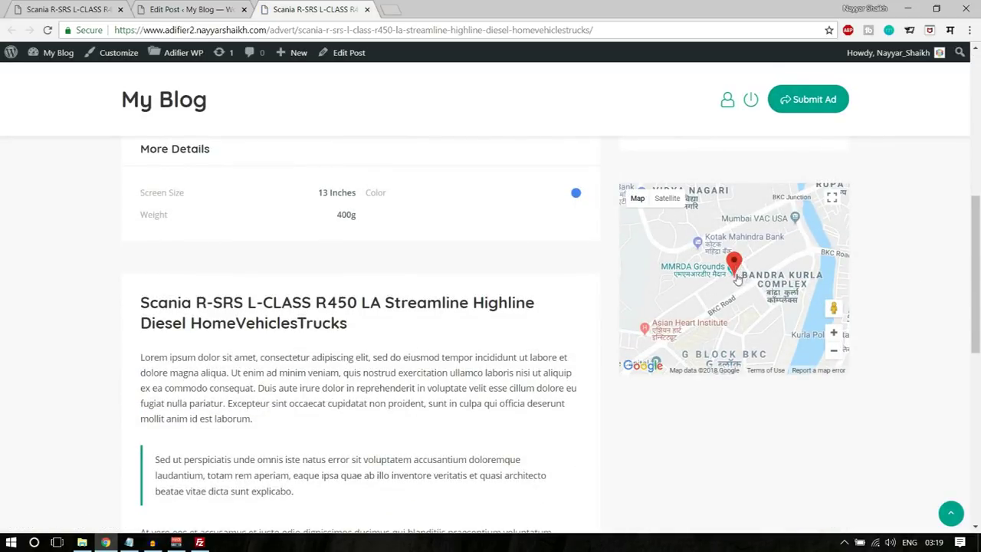
scroll(945, 344, up, 10)
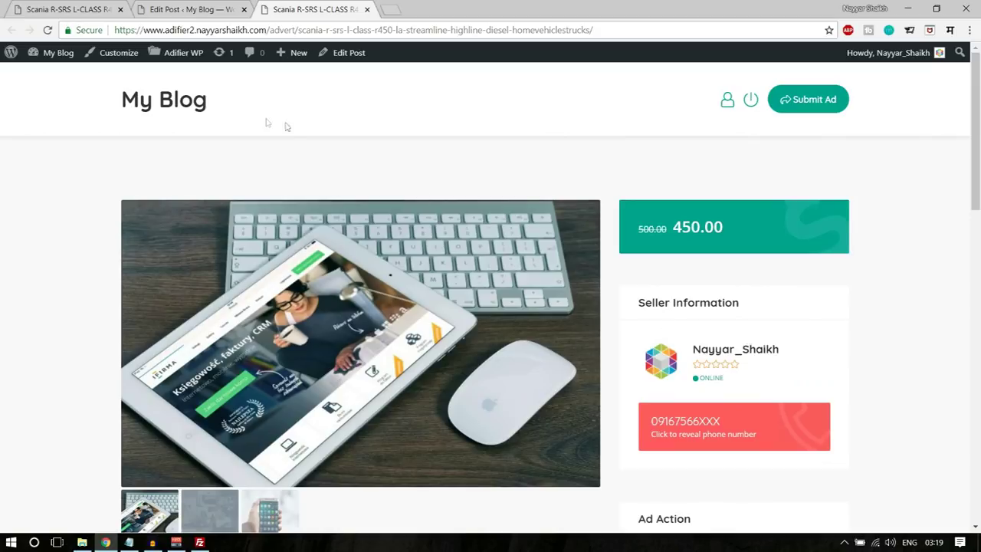
Look over the updated ad editor and the site's front page
click(184, 10)
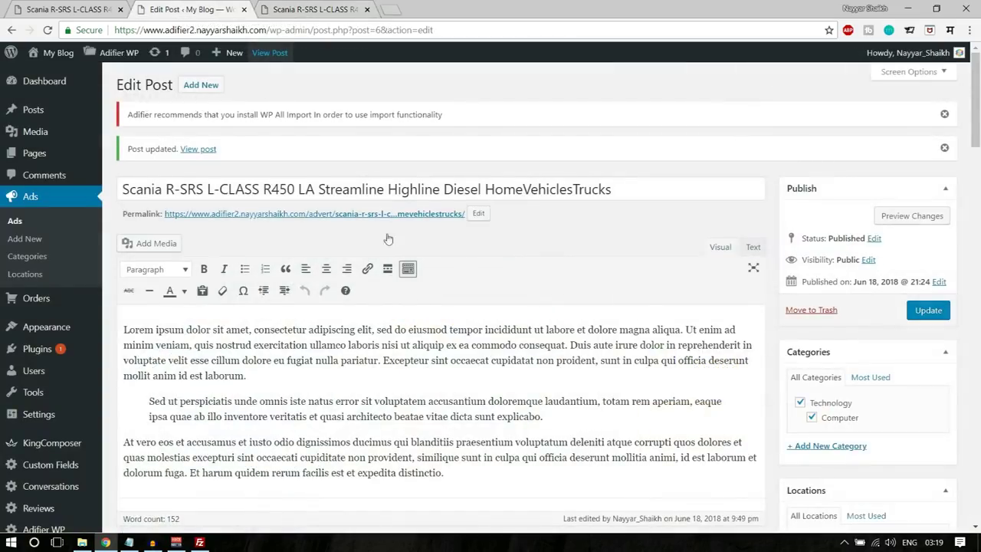
scroll(836, 320, down, 3)
scroll(501, 408, down, 15)
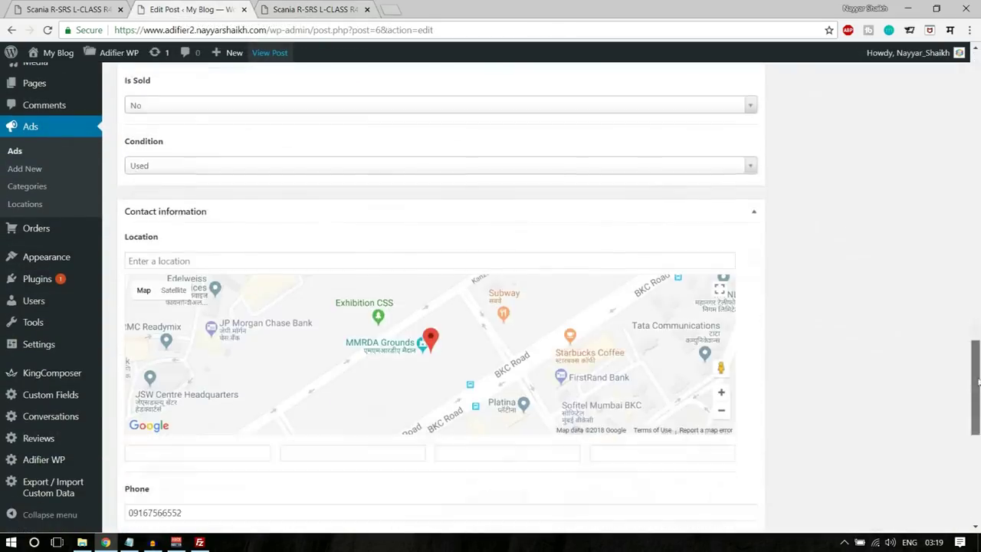
scroll(501, 408, down, 4)
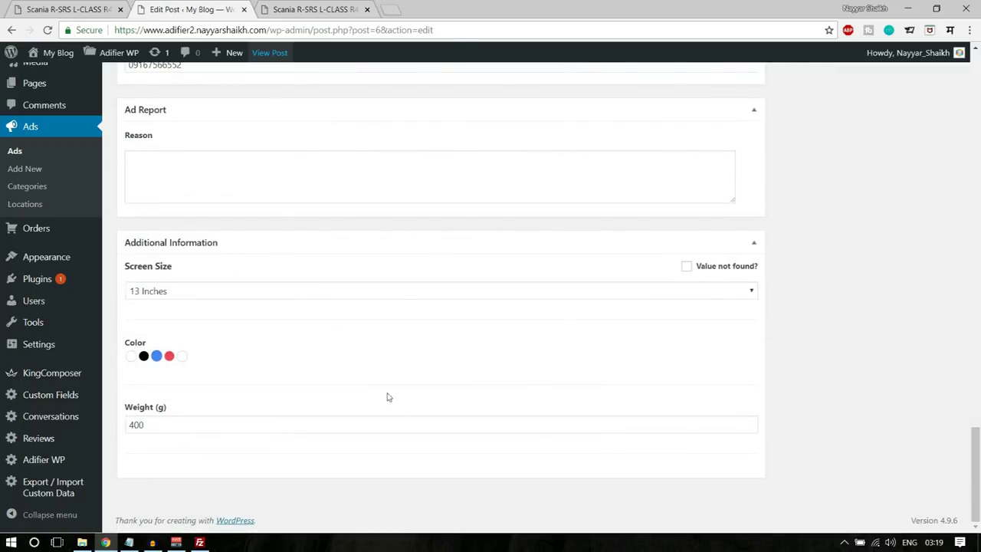
scroll(387, 397, up, 20)
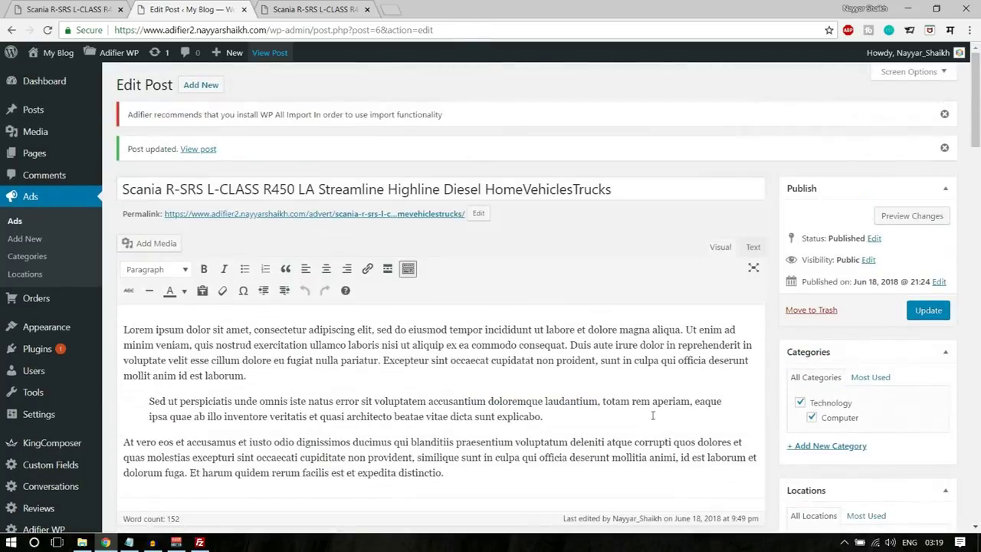
click(77, 9)
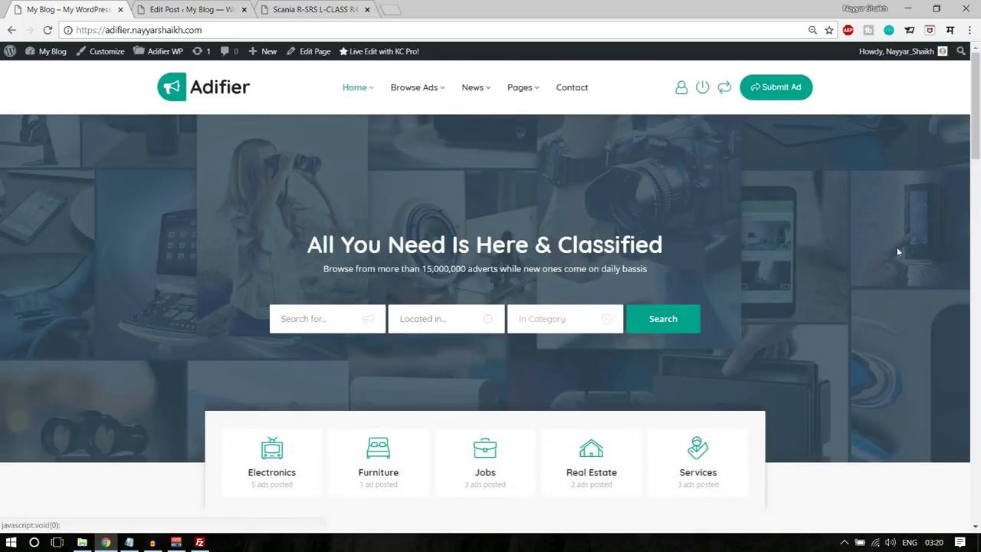
scroll(898, 251, down, 3)
scroll(897, 273, up, 3)
click(193, 8)
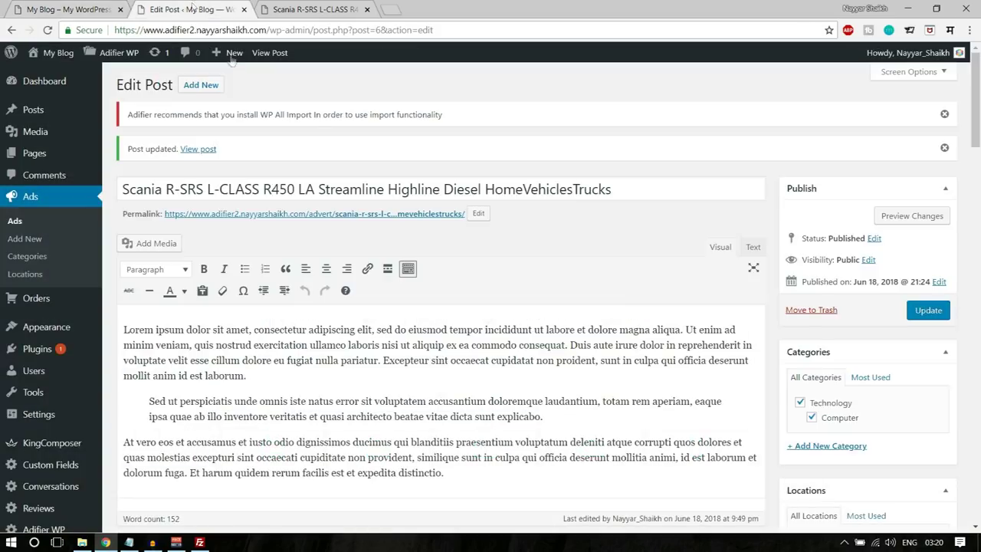
scroll(554, 278, down, 5)
scroll(554, 279, up, 5)
Recheck the home page, then go to Ads > Categories listing Technology and Computer
key(ctrl+1)
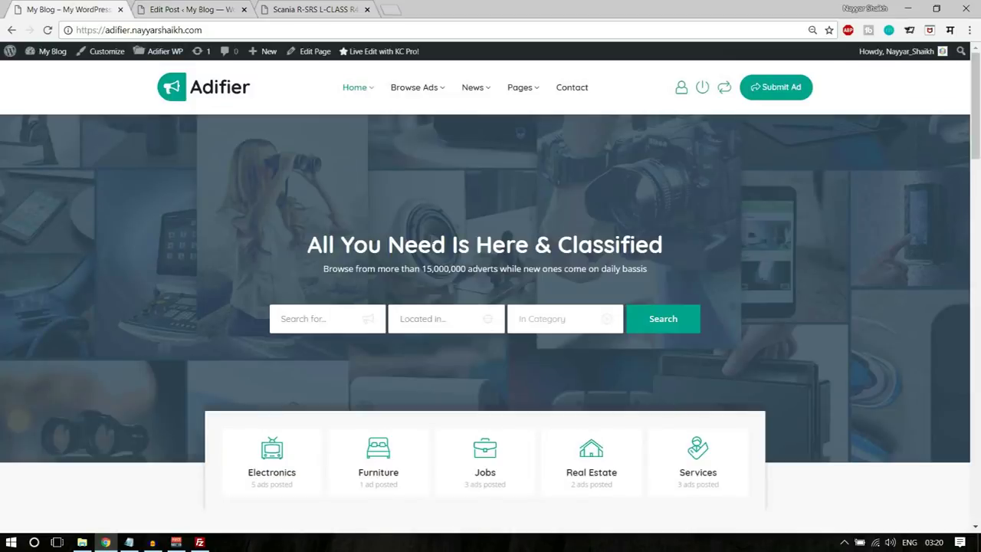
scroll(350, 359, down, 3)
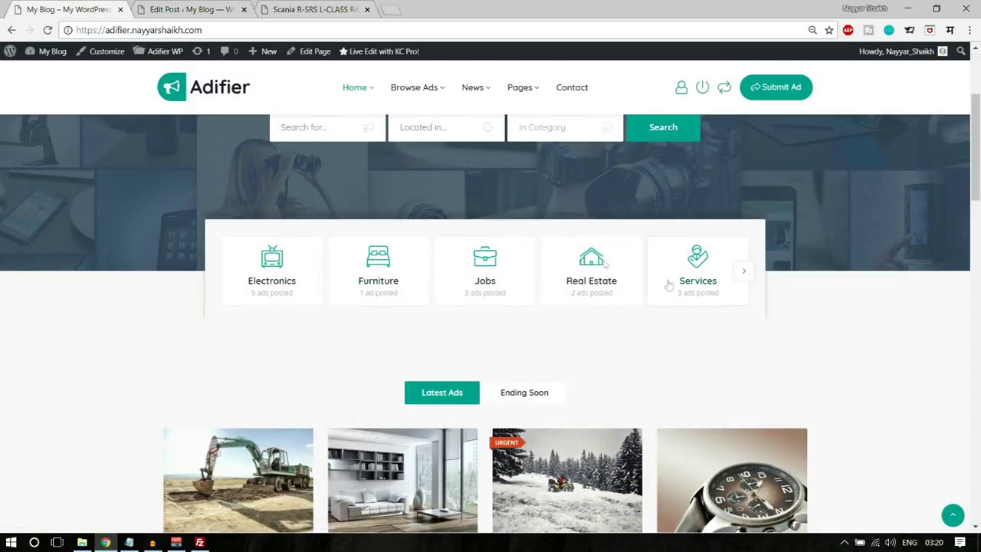
scroll(322, 151, up, 3)
click(209, 9)
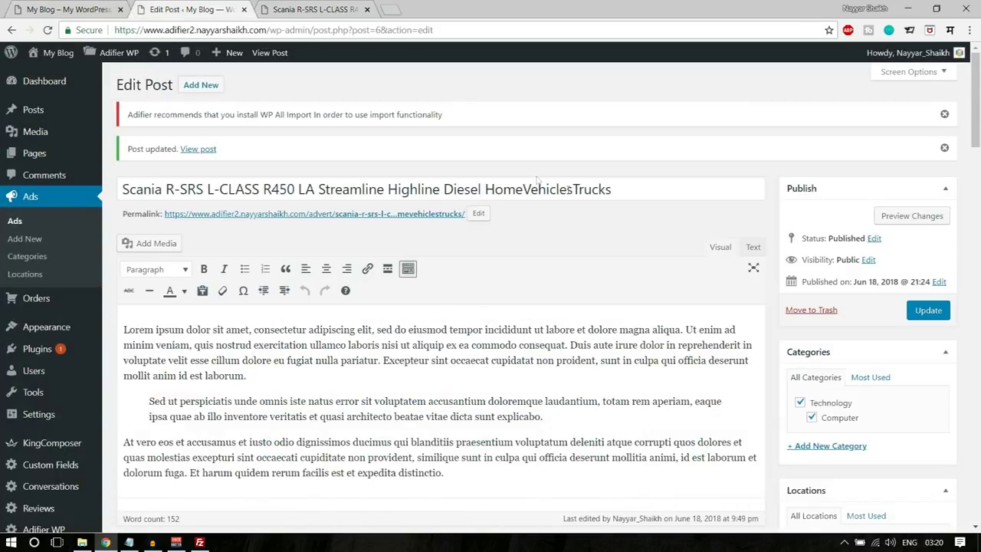
scroll(619, 310, down, 3)
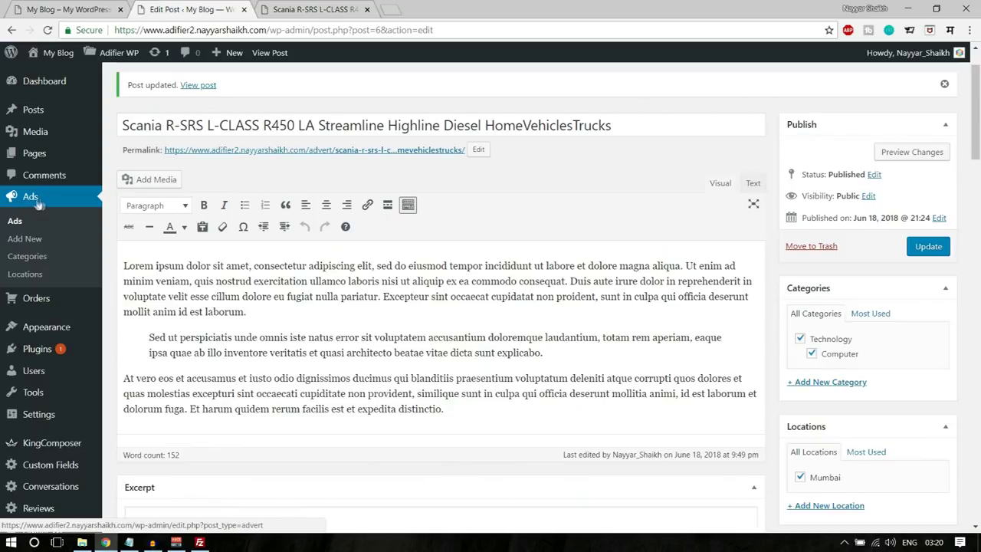
click(32, 258)
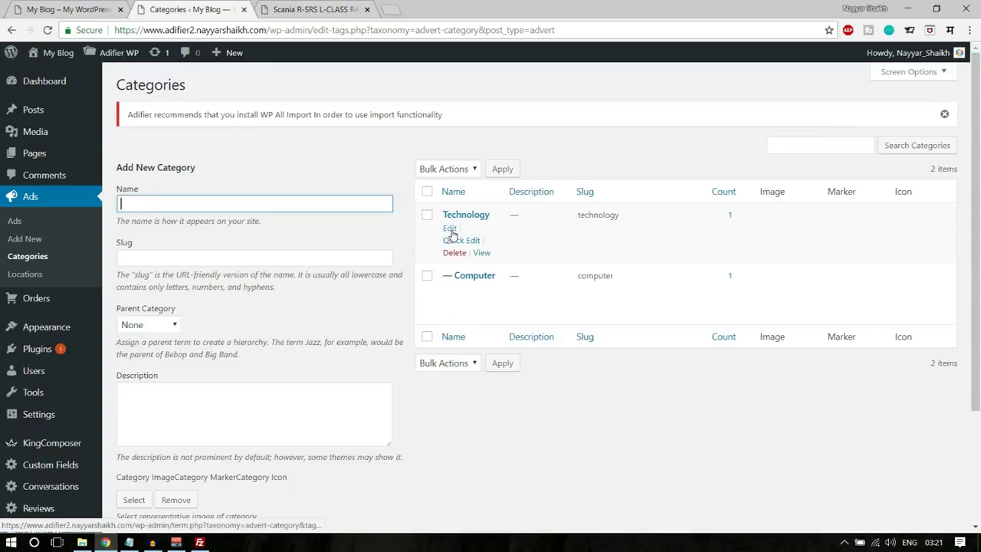
Edit Technology and upload the adr-16 phone photo as its Category Image
click(453, 230)
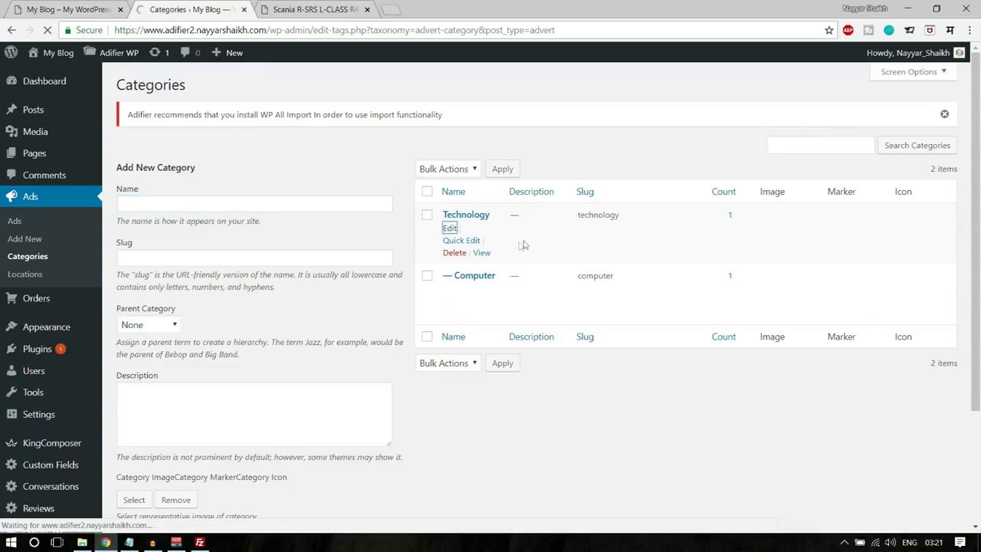
scroll(522, 307, down, 2)
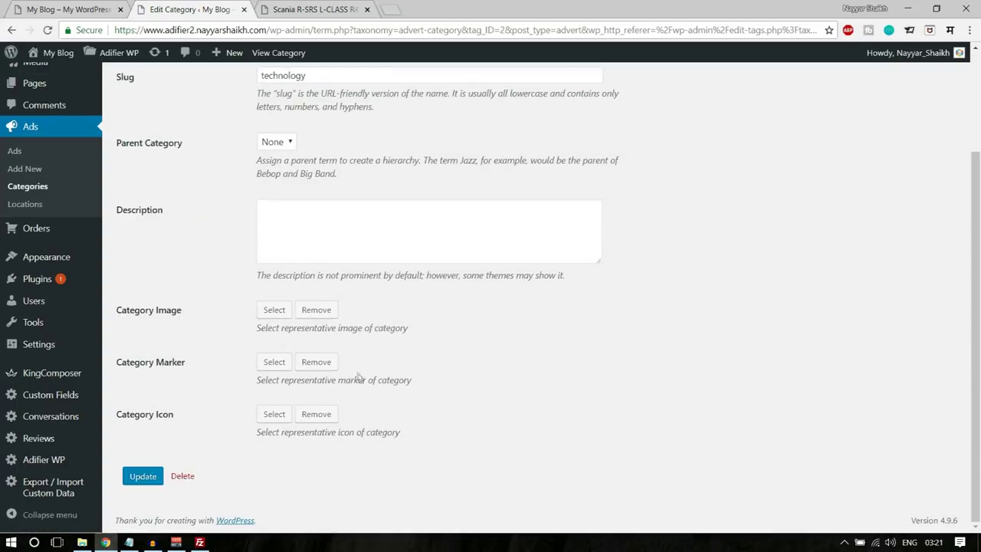
click(274, 310)
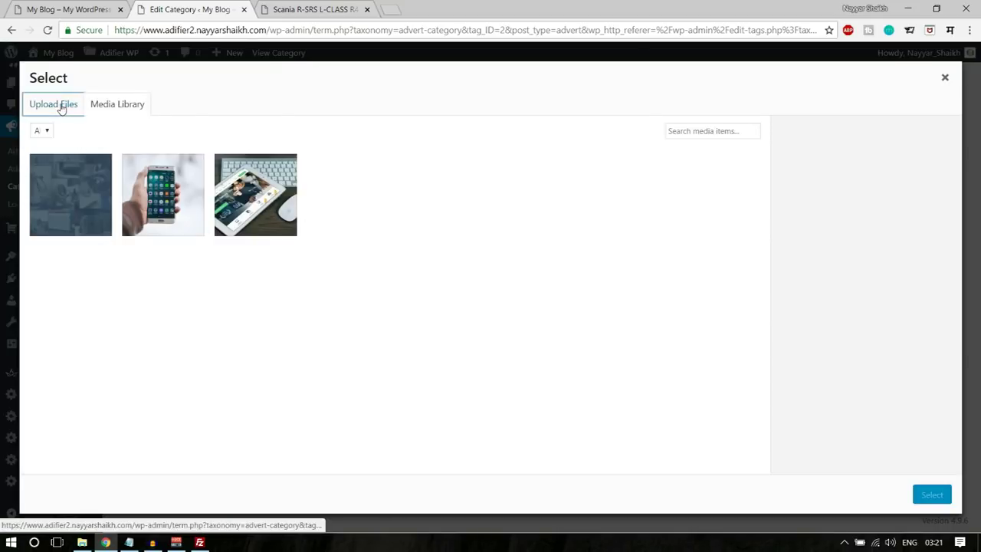
click(61, 103)
click(503, 287)
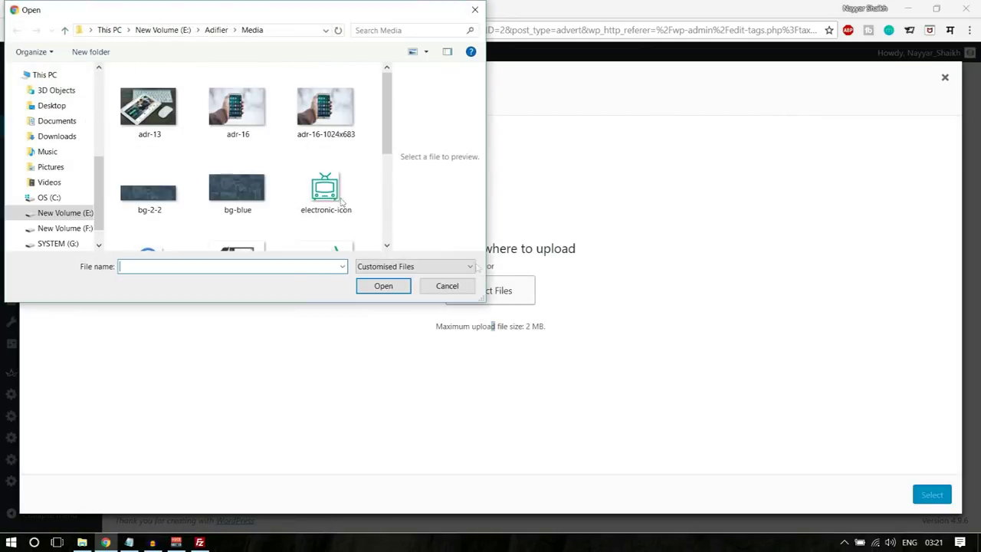
scroll(218, 172, down, 2)
scroll(229, 143, down, 1)
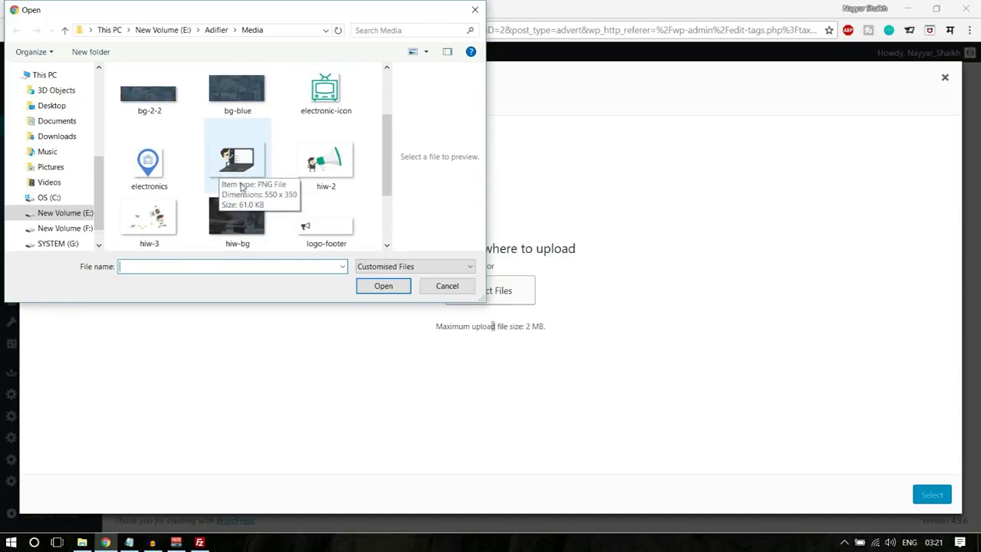
scroll(317, 171, down, 1)
scroll(328, 205, up, 3)
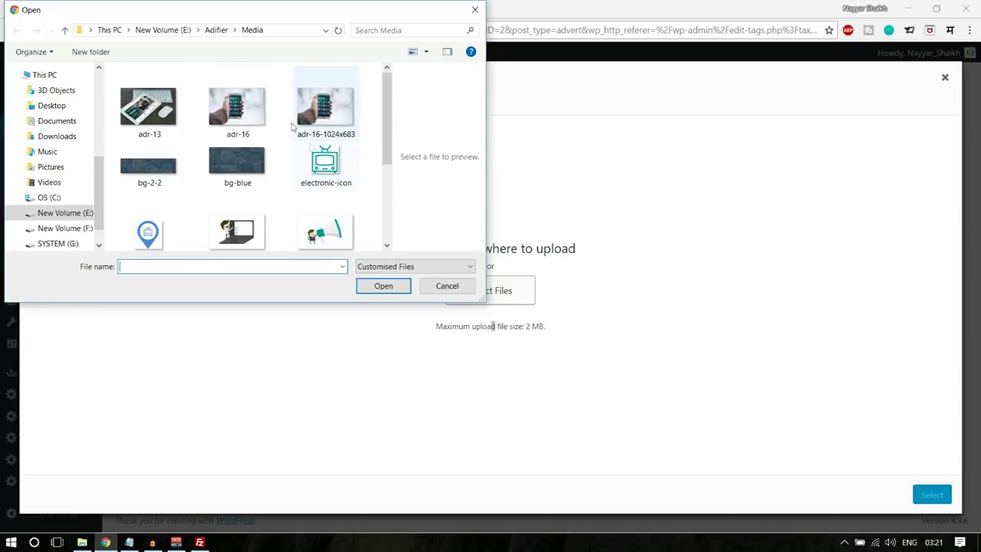
click(259, 121)
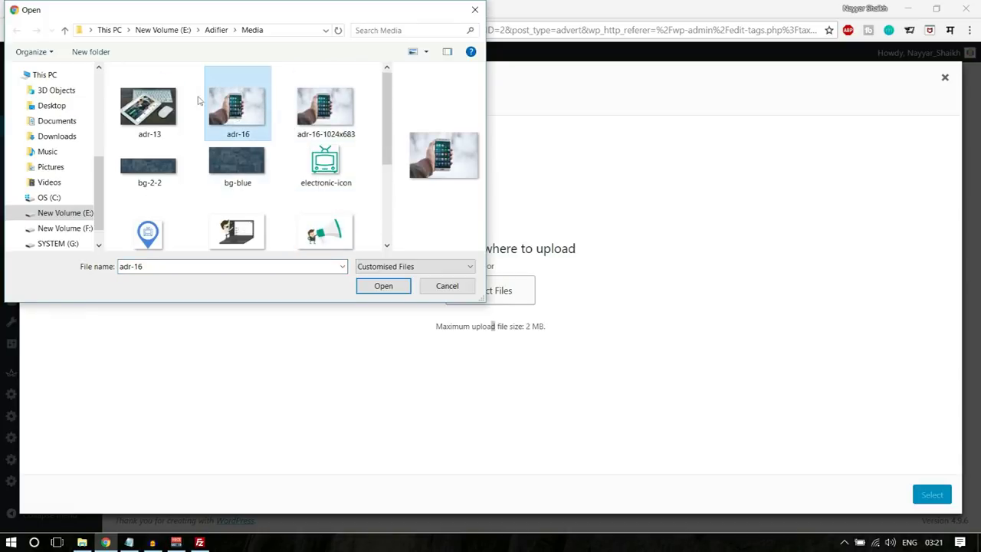
click(383, 285)
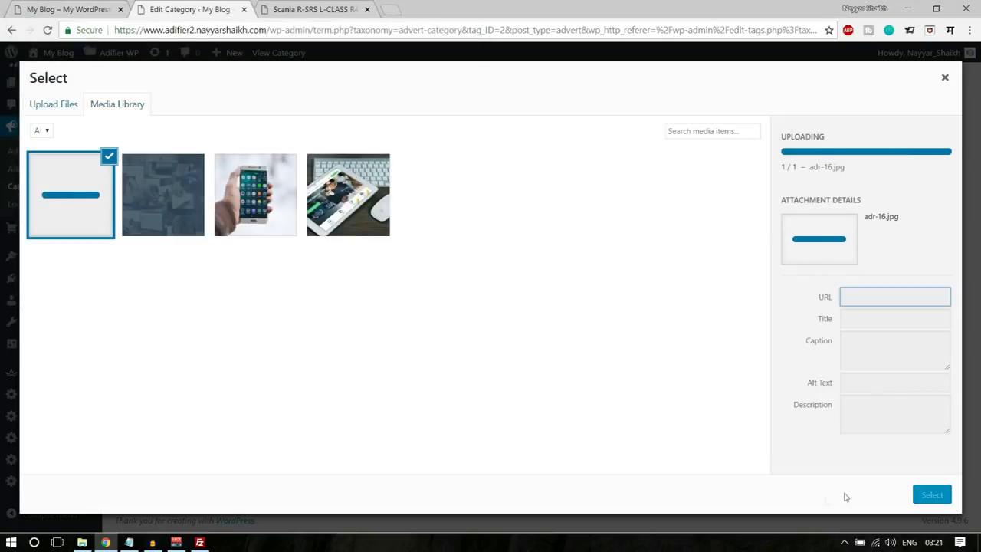
click(941, 498)
Upload the electronics TV image as Technology's Category Marker
scroll(567, 370, down, 1)
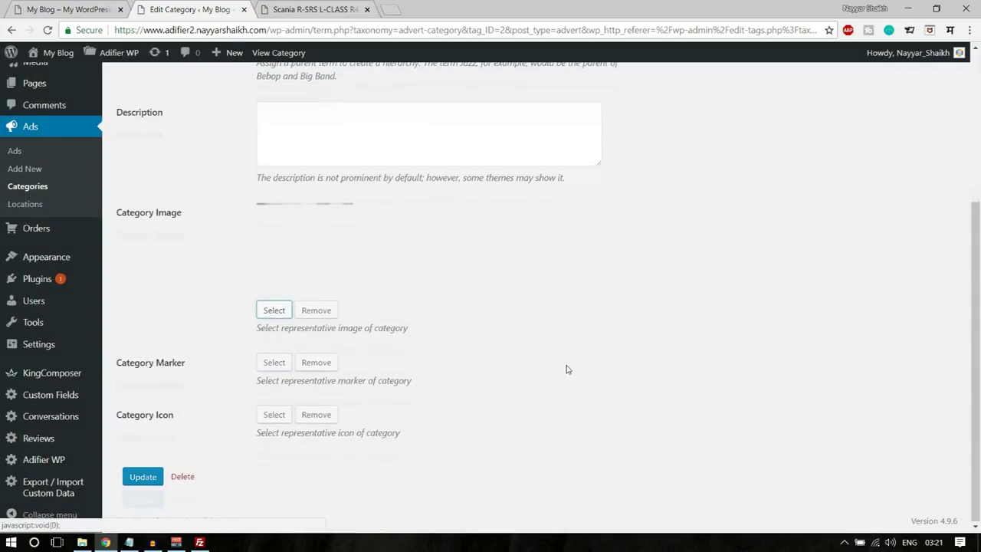
click(275, 367)
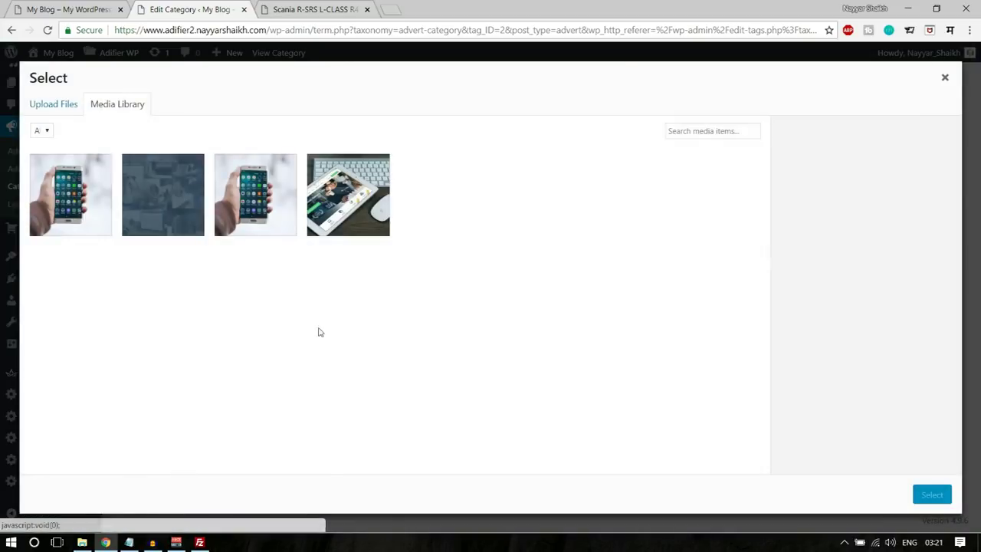
click(73, 105)
click(455, 289)
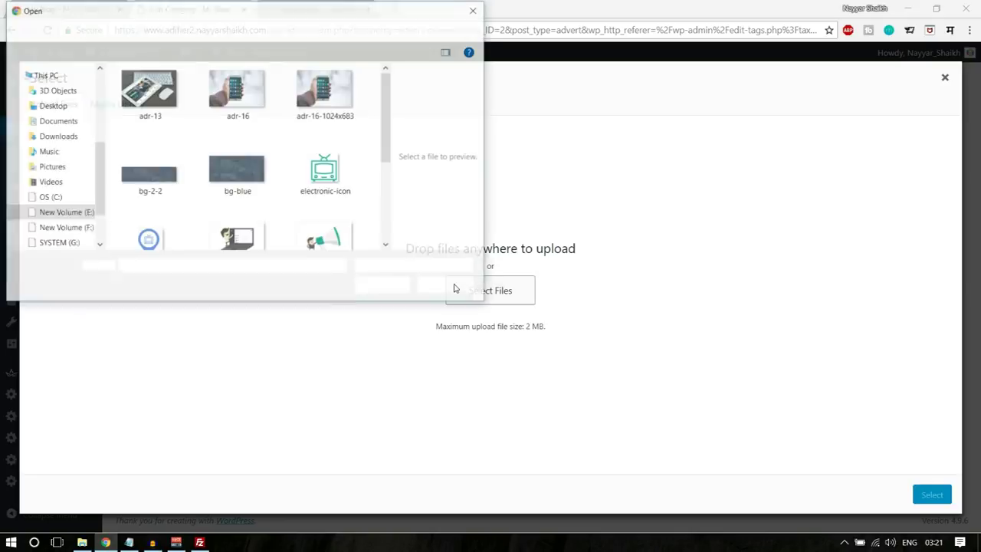
scroll(356, 233, down, 2)
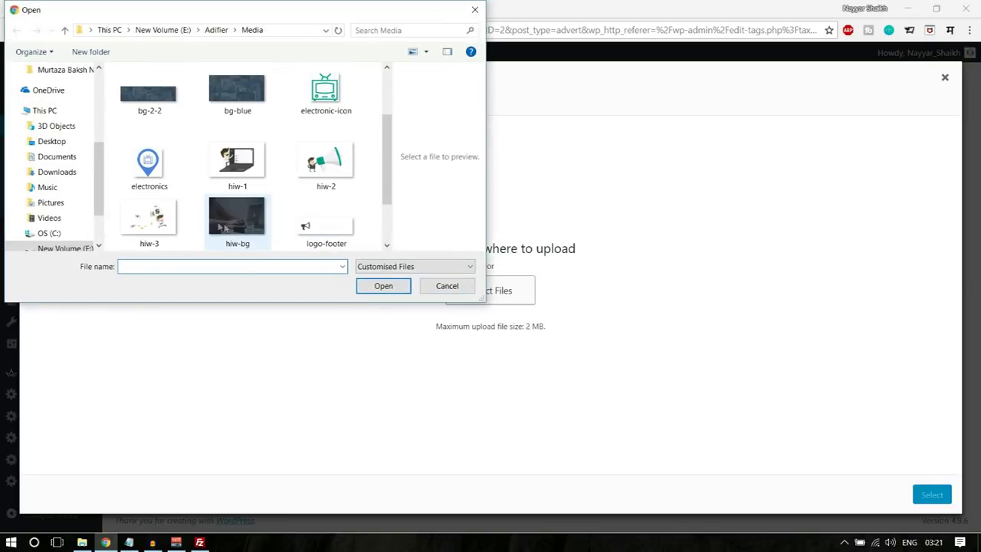
click(153, 172)
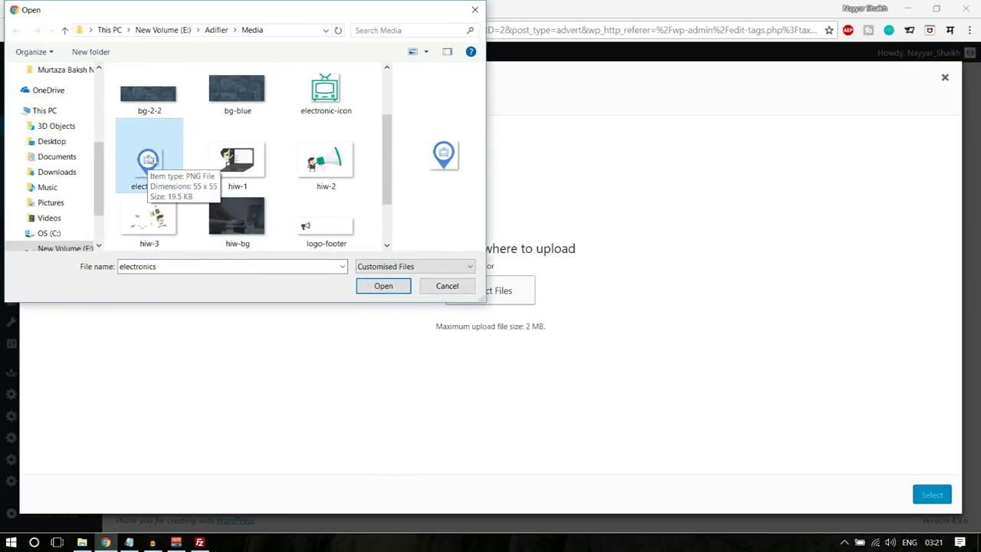
click(370, 286)
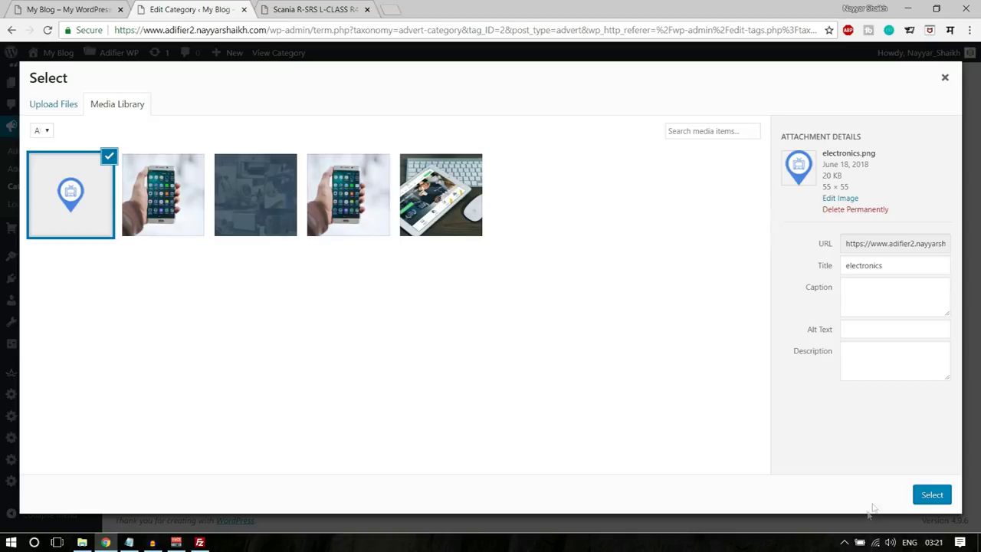
click(930, 495)
Upload electronic-icon as Technology's Category Icon, update the category, and return to Categories
scroll(345, 360, down, 2)
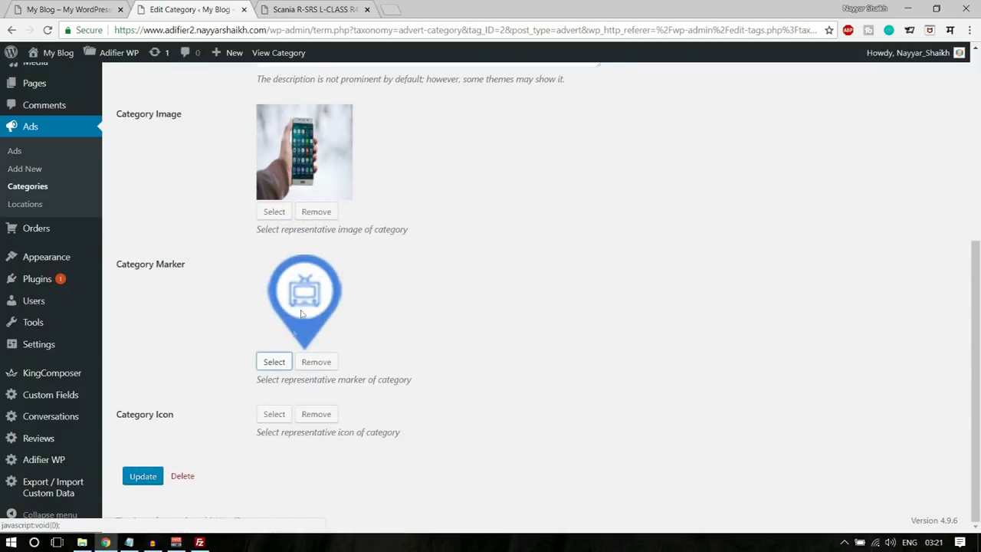
click(273, 414)
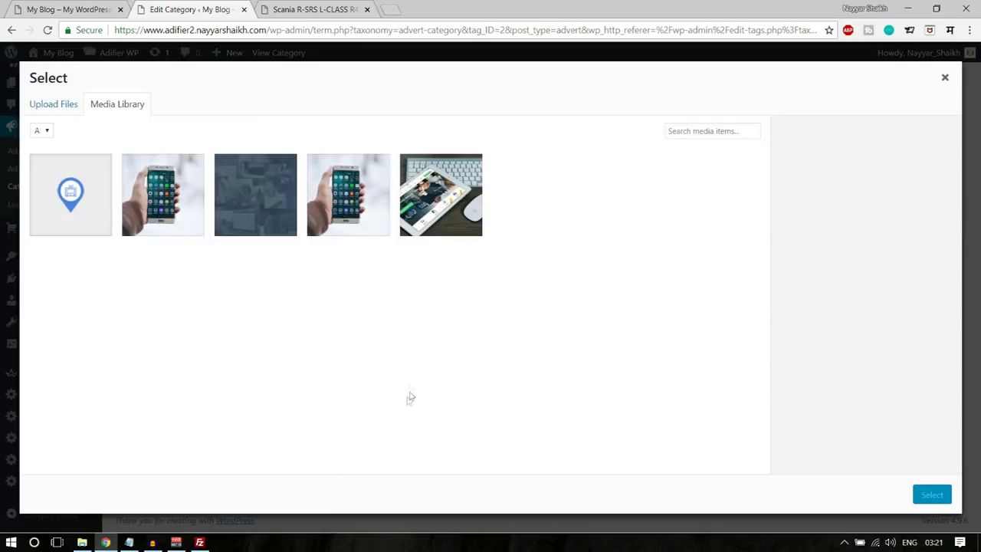
click(61, 105)
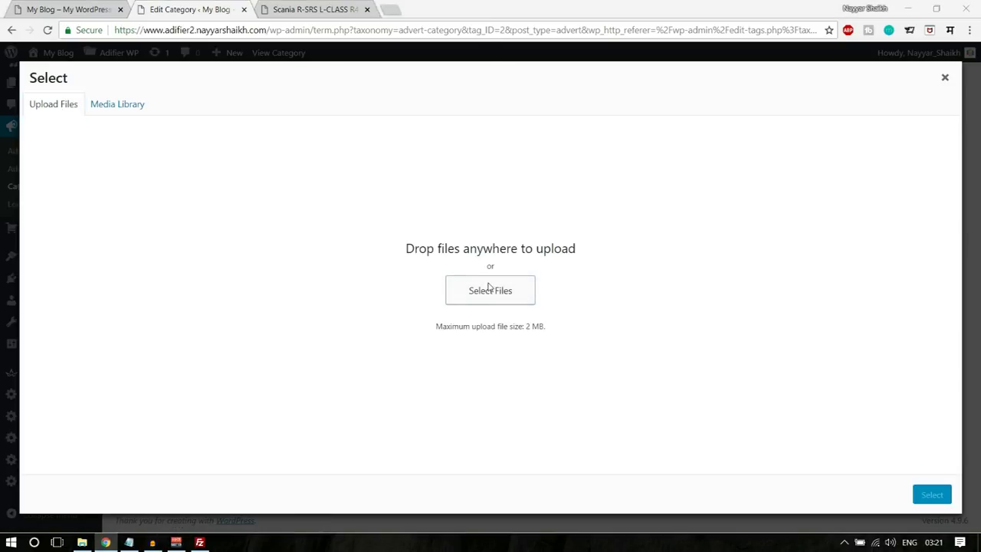
click(489, 288)
click(321, 190)
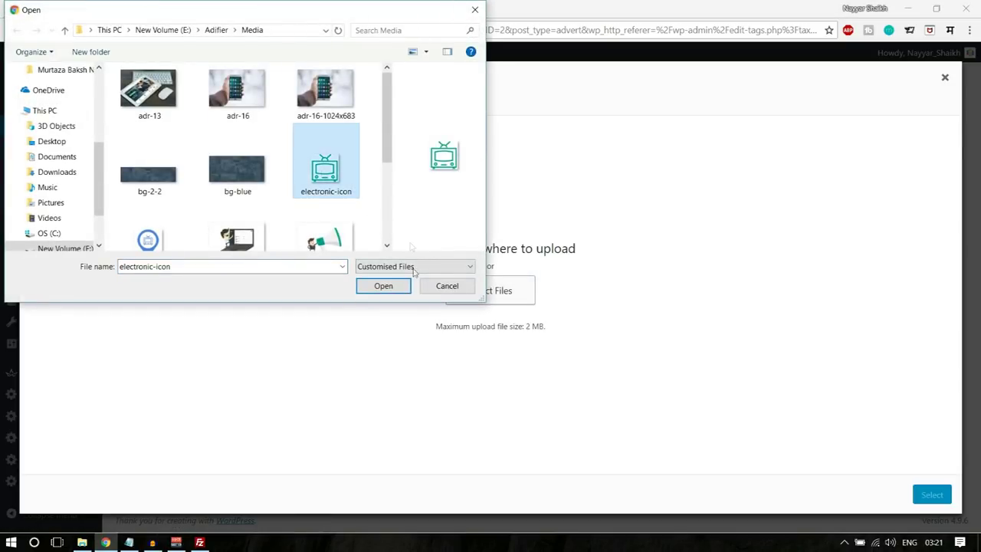
click(381, 287)
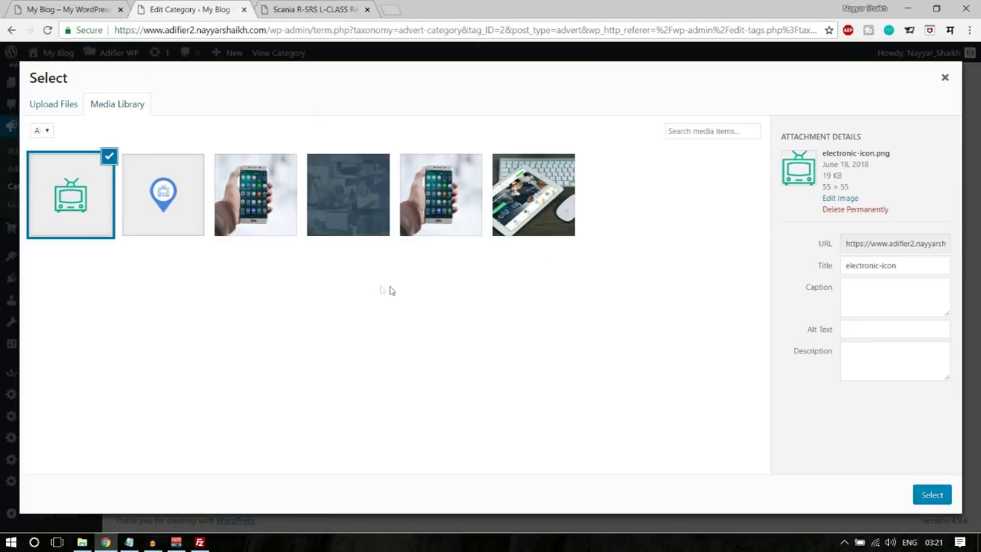
click(931, 495)
scroll(620, 392, down, 1)
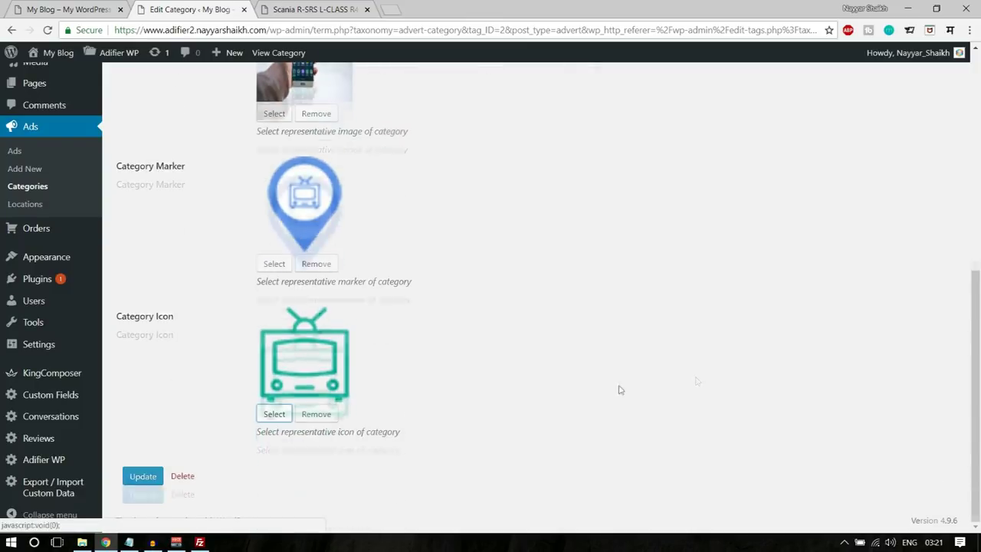
click(143, 476)
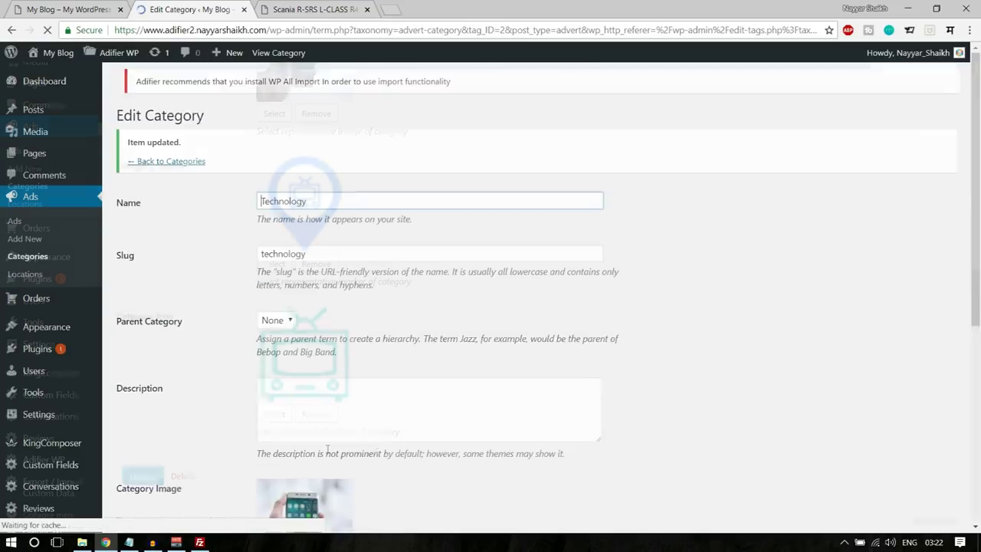
click(39, 258)
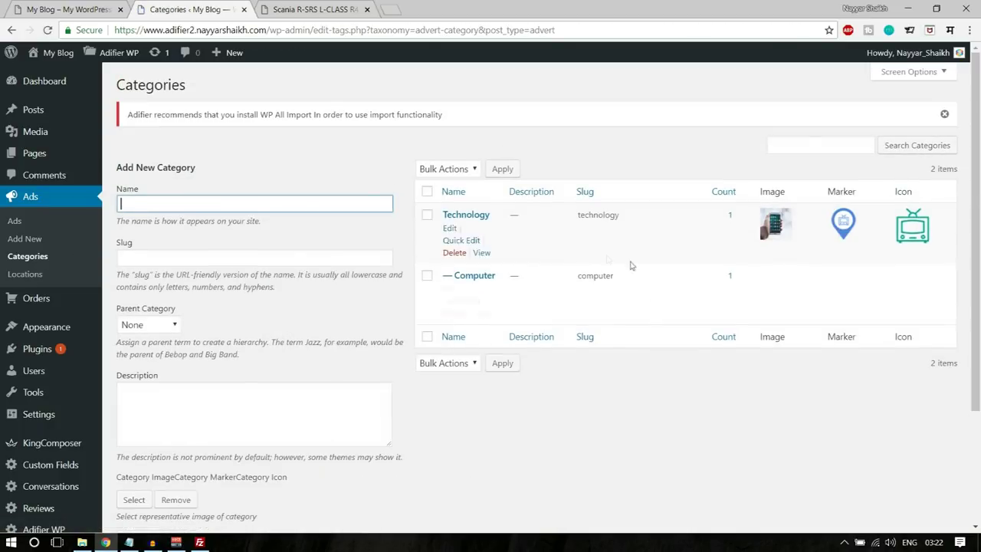
Edit Computer and choose adr-16 from the Media Library as its Category Image
click(449, 291)
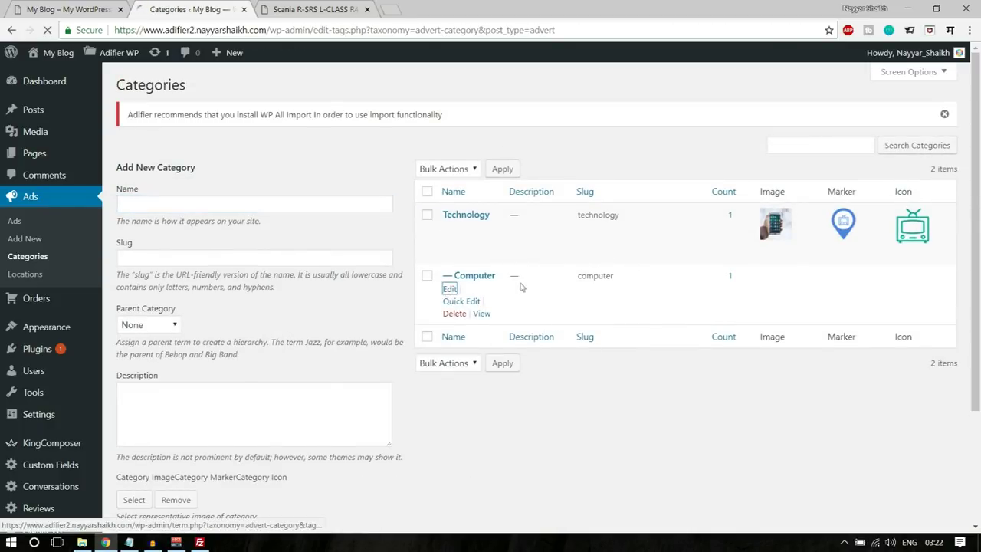
scroll(613, 332, down, 5)
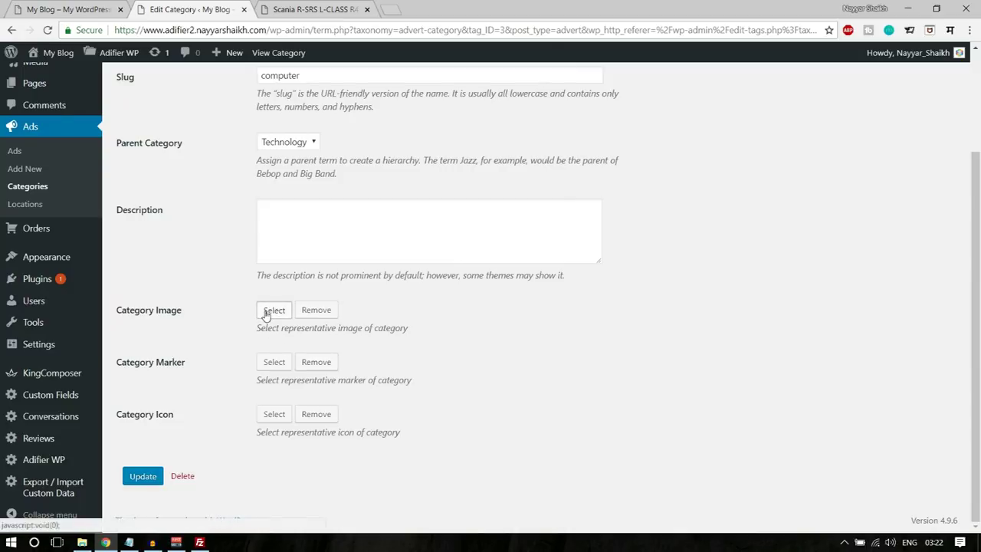
click(268, 312)
click(273, 201)
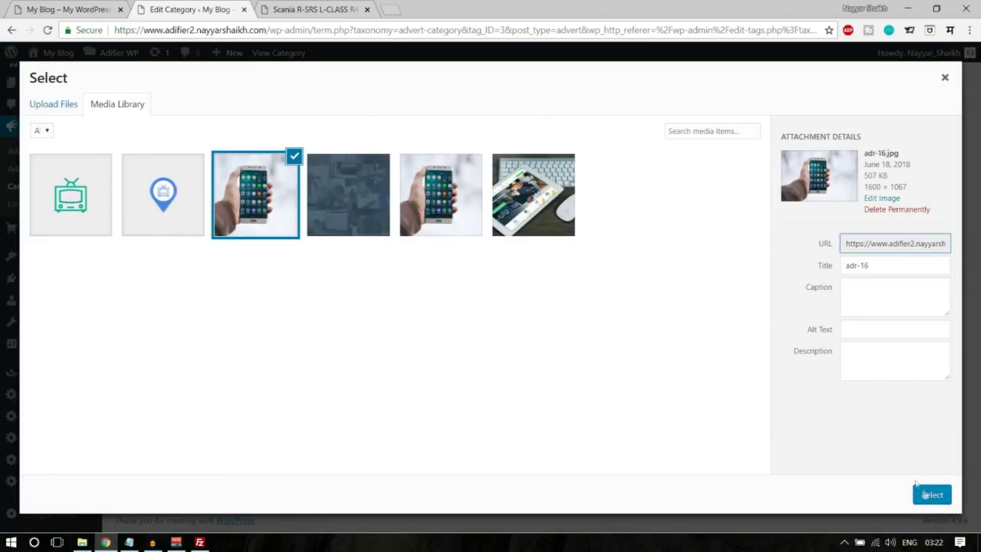
click(929, 495)
scroll(299, 429, down, 2)
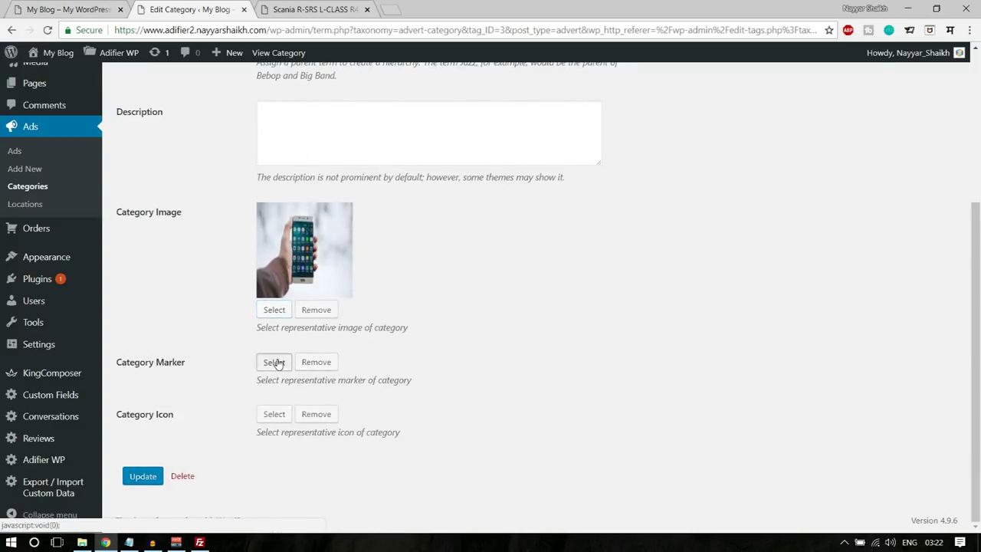
Set electronics as Computer's marker and electronic-icon as its icon, then update the category
click(274, 362)
click(163, 195)
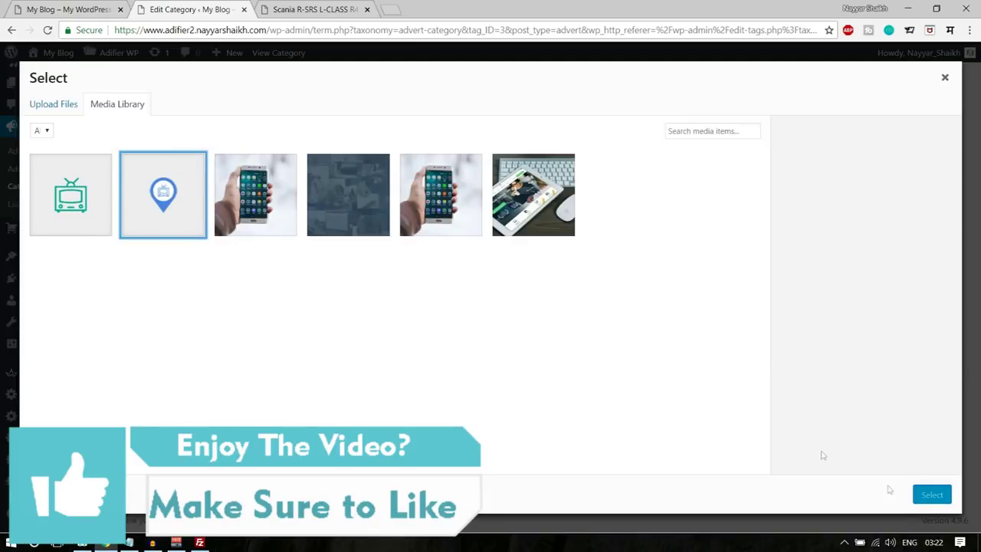
click(919, 495)
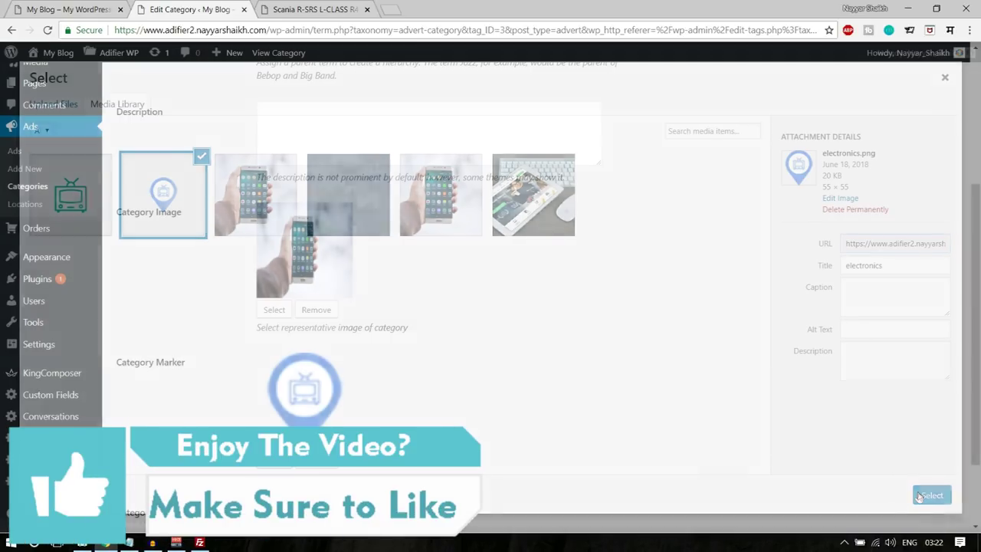
click(273, 413)
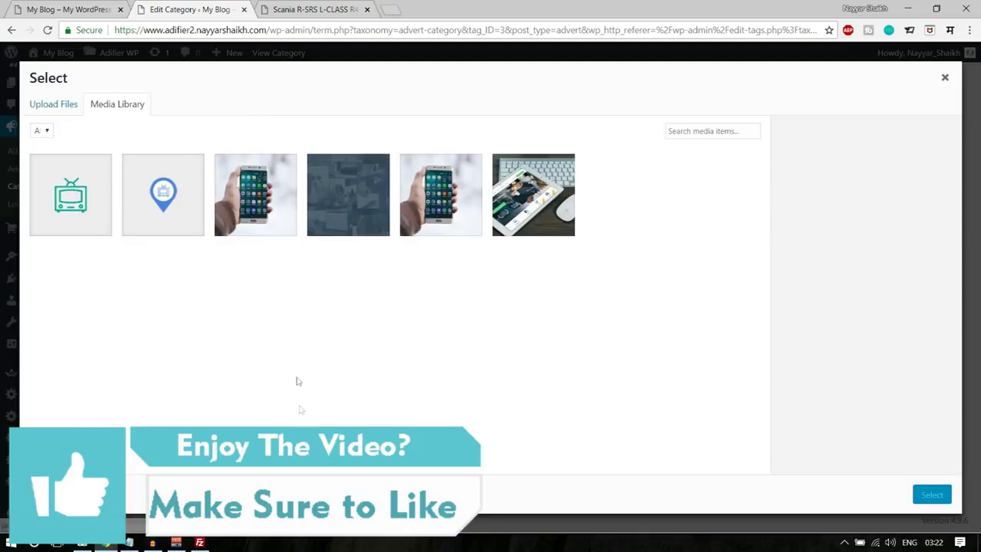
click(69, 193)
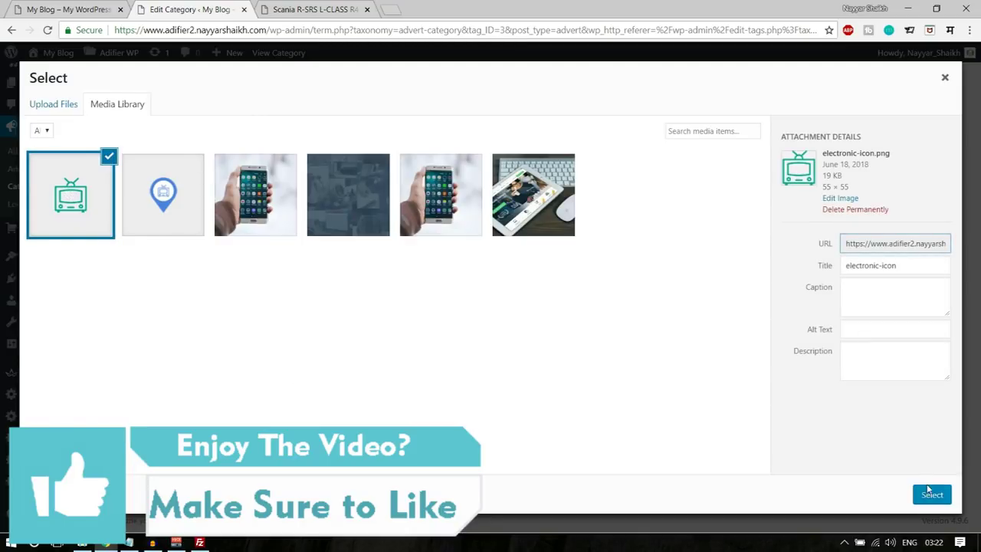
click(931, 494)
scroll(229, 383, down, 2)
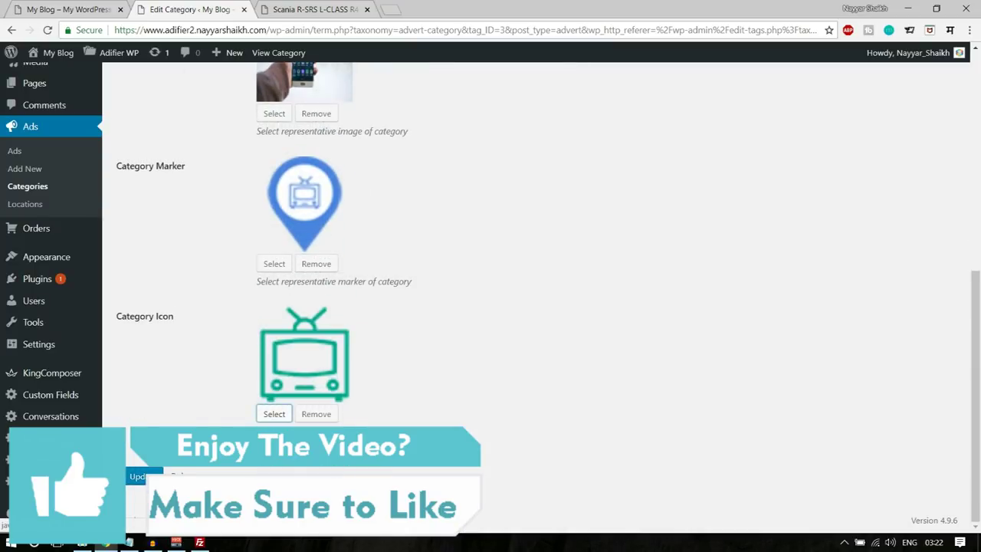
click(142, 477)
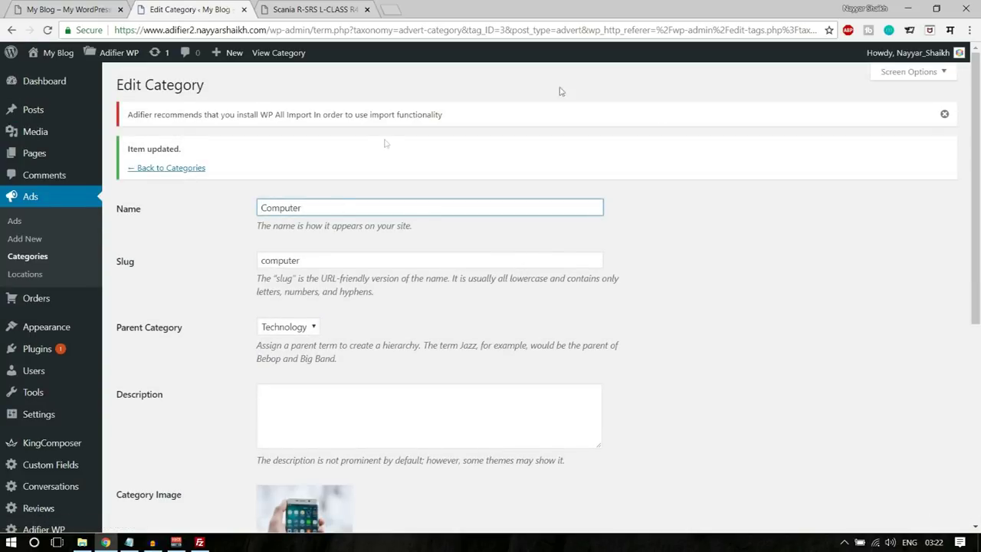
click(970, 30)
Open logomakr.com in a private window and search its graphics for 'tv'
click(897, 78)
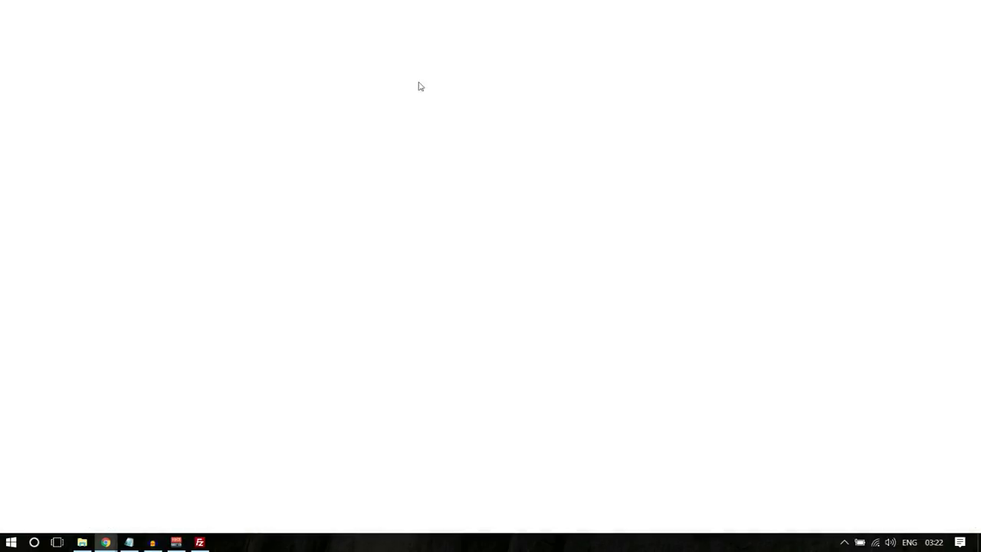
text(logomakr.com)
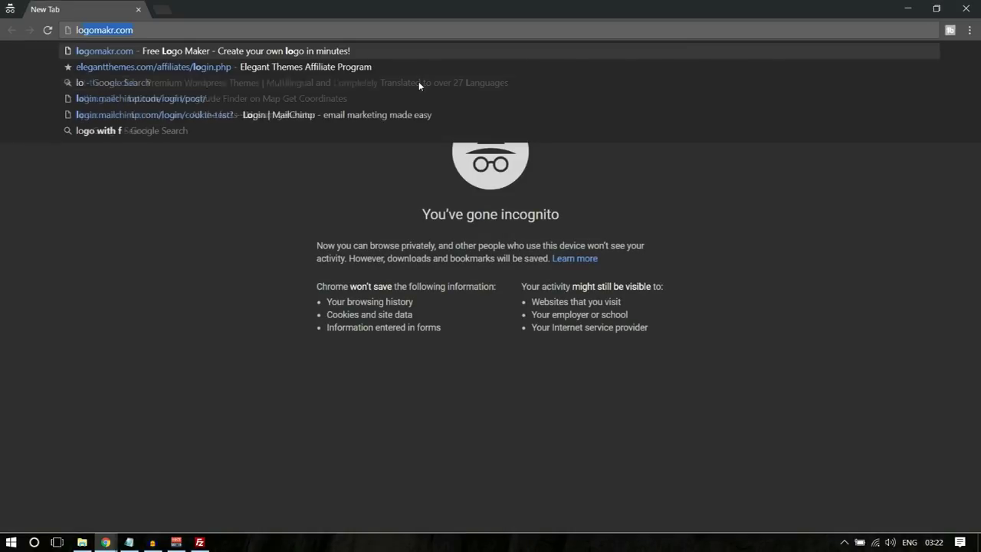
key(Return)
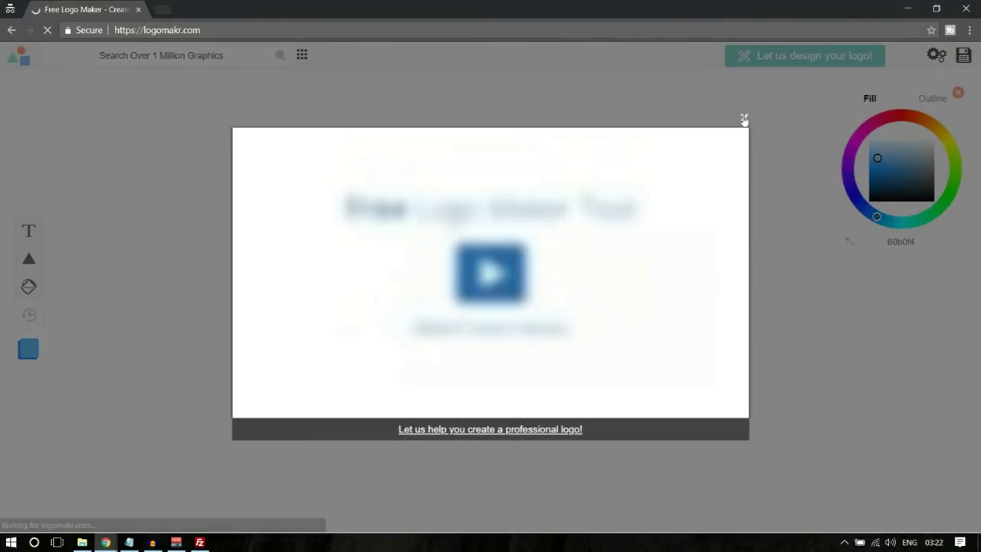
click(743, 121)
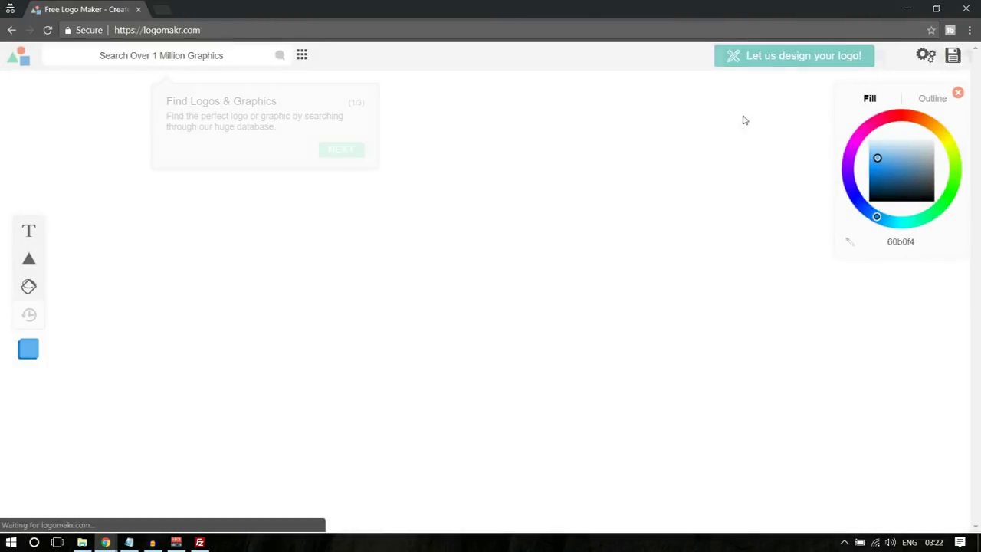
click(146, 59)
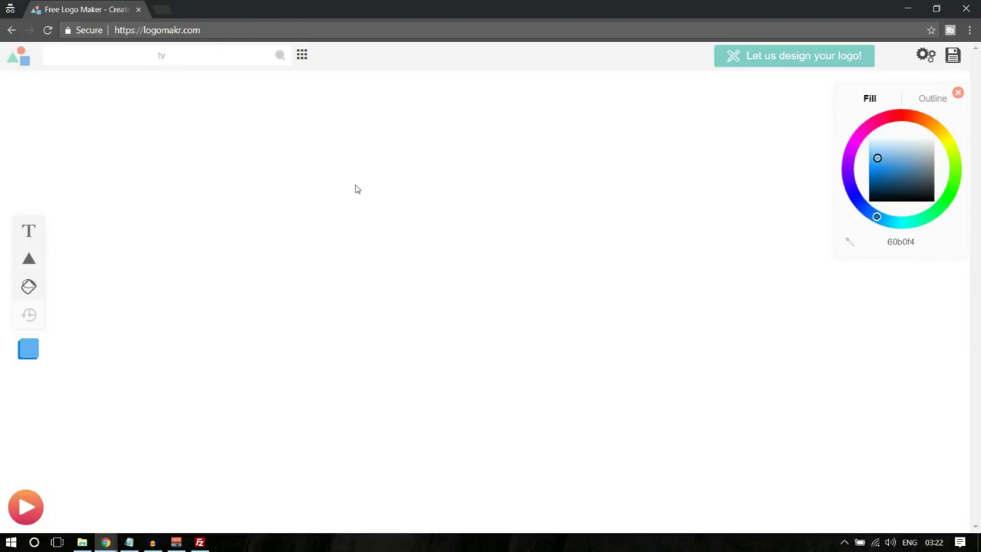
key(Return)
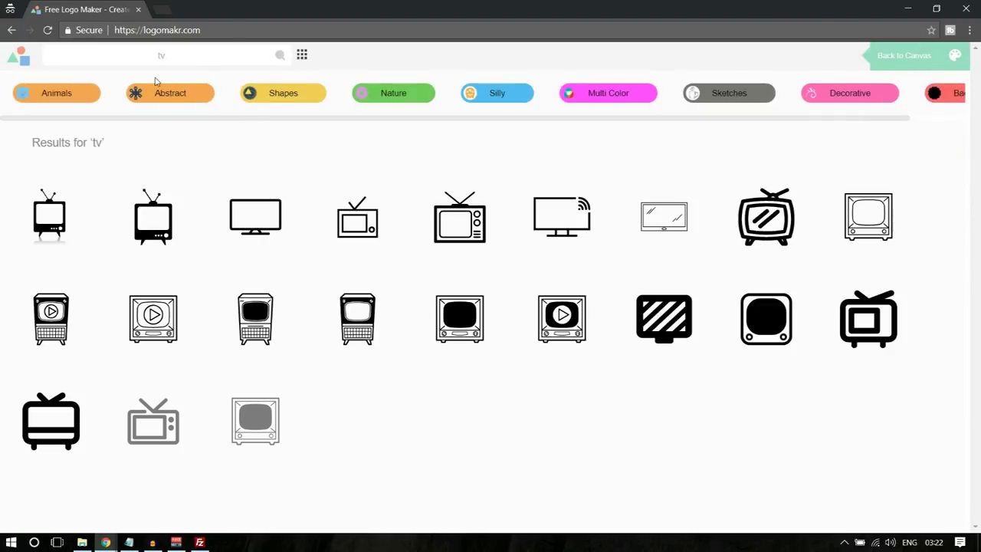
Add a TV icon, colour it 008dff, shrink and crop it, and save the logo
scroll(821, 322, down, 2)
scroll(820, 322, up, 1)
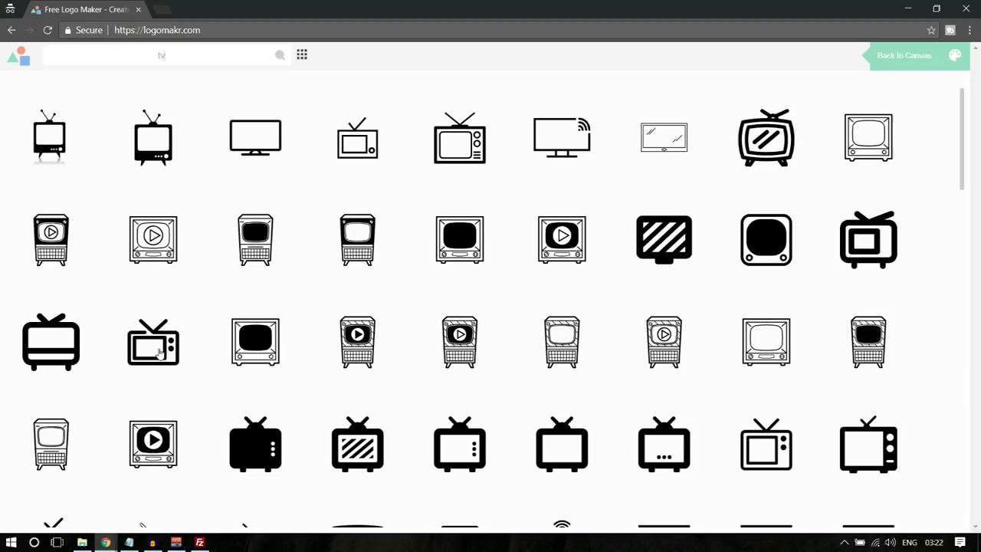
click(160, 352)
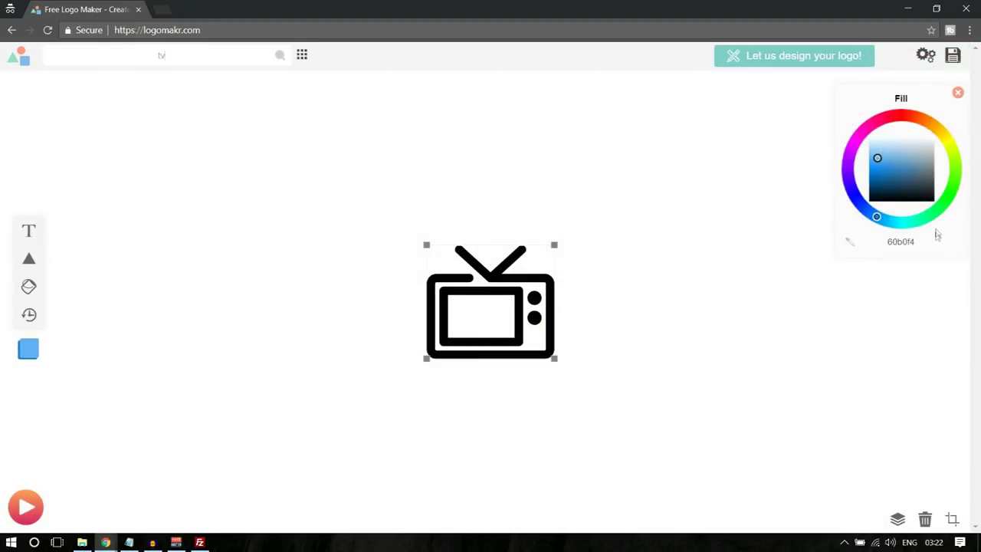
mouse_move(877, 158)
mouse_down()
mouse_move(869, 184)
mouse_move(869, 169)
mouse_up()
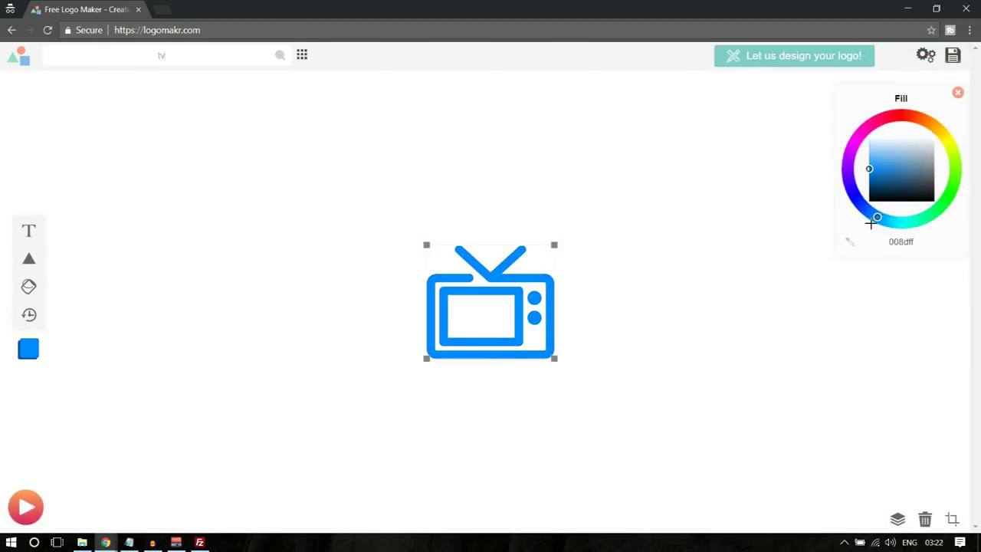
drag(557, 245, 463, 345)
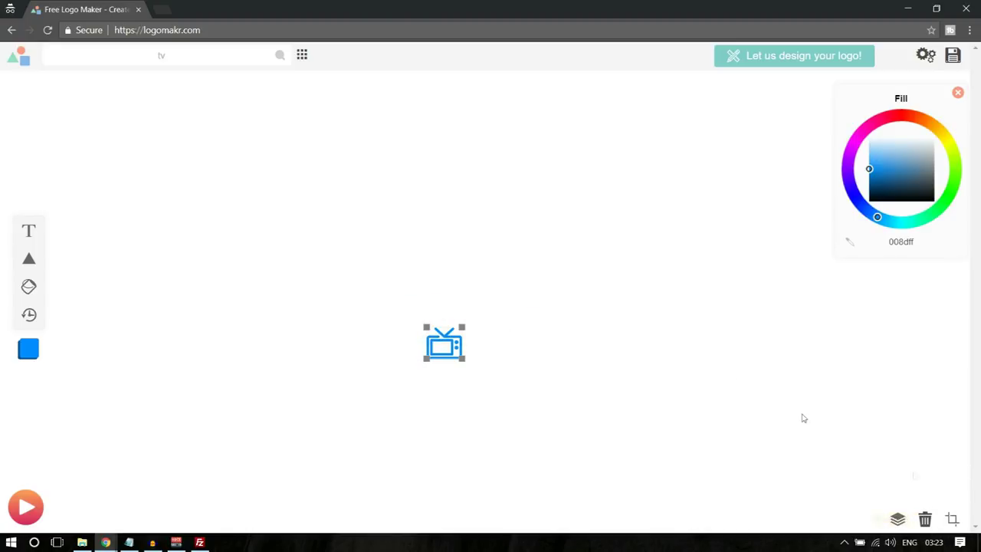
click(953, 520)
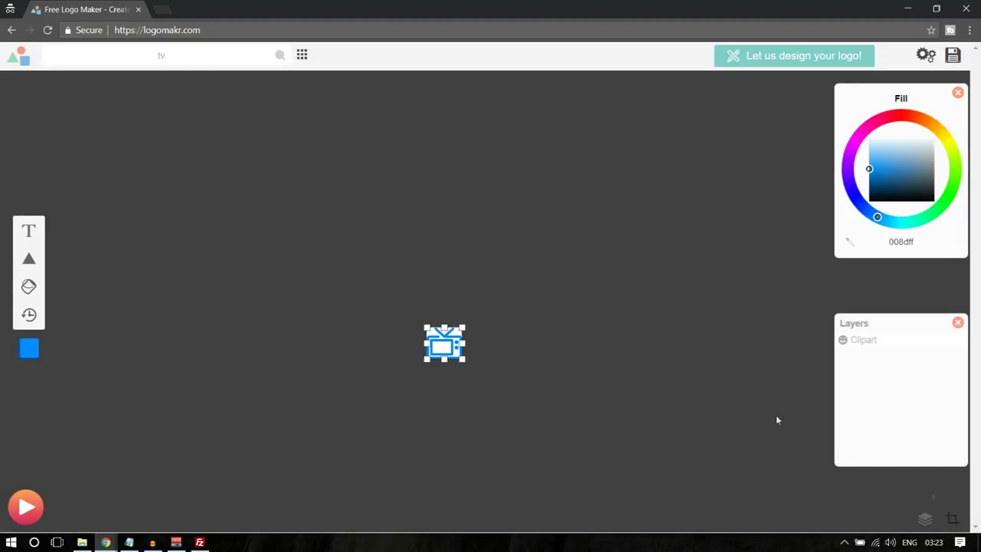
click(953, 59)
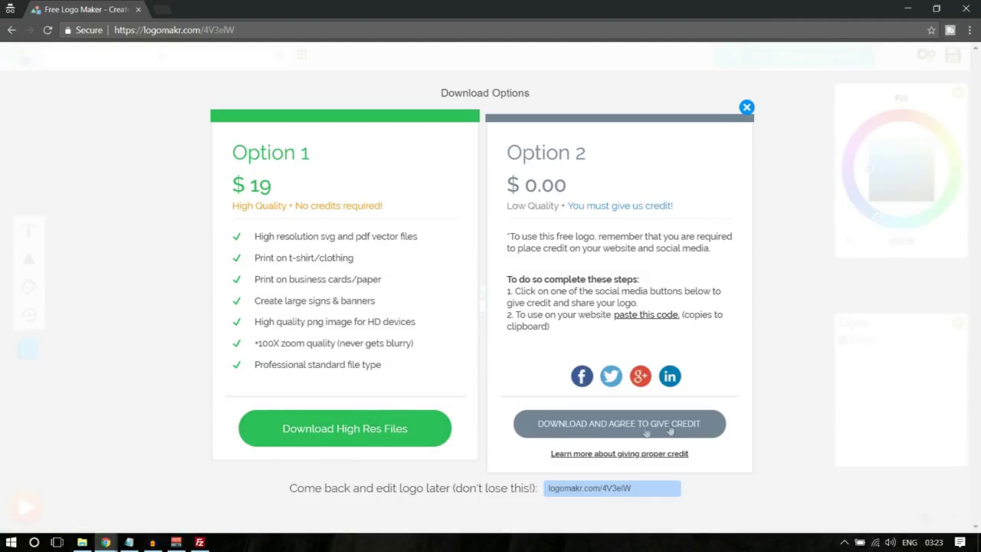
Download the free PNG LogoMakr_4V3elW.png, agreeing to give credit, and close the dialog
click(622, 425)
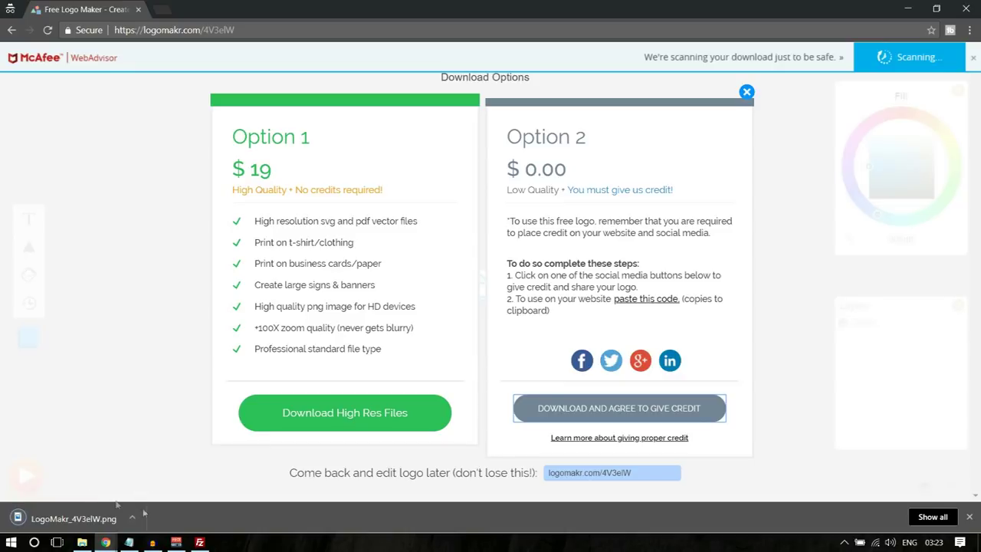
click(970, 518)
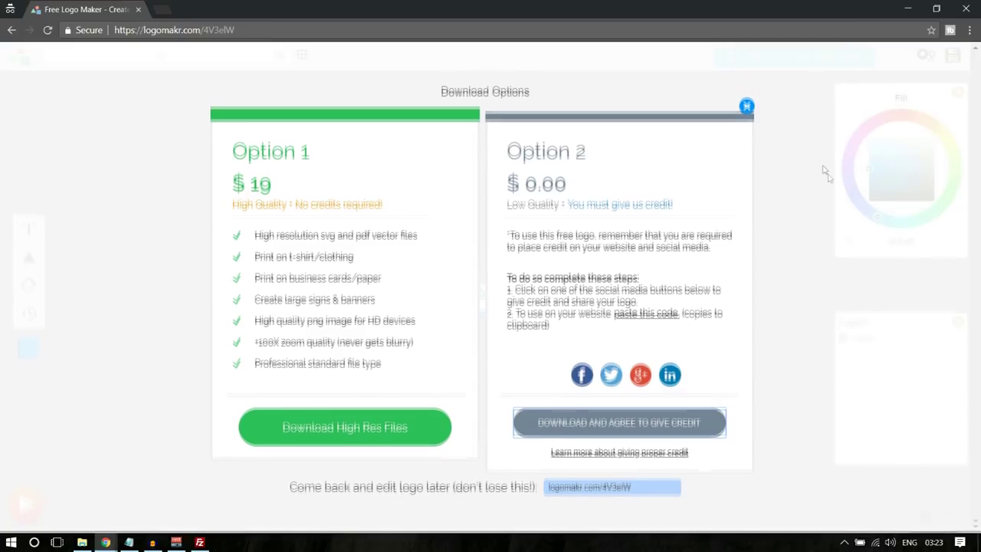
click(745, 106)
Remove the logo ID from the address to reload a fresh, empty LogoMakr editor
click(484, 299)
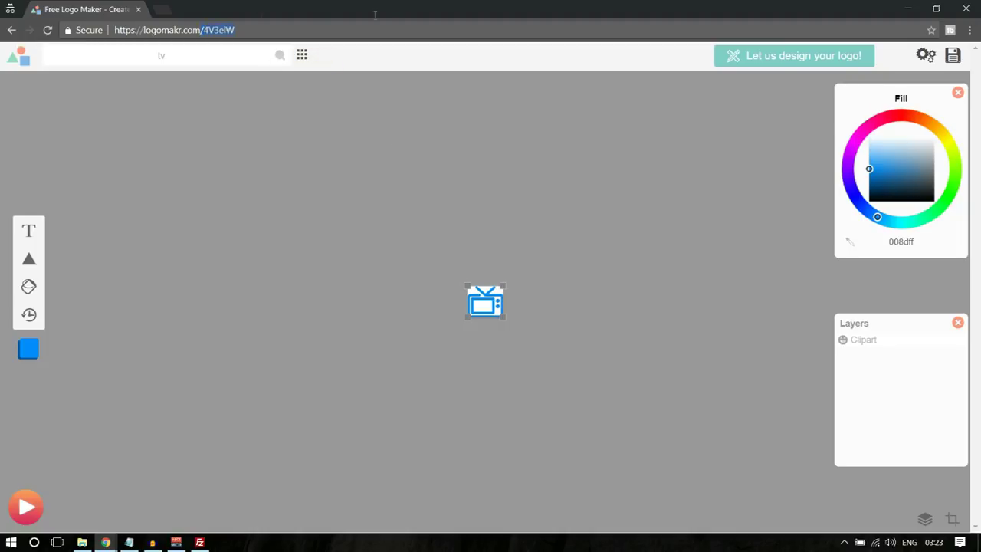
key(BackSpace)
key(Return)
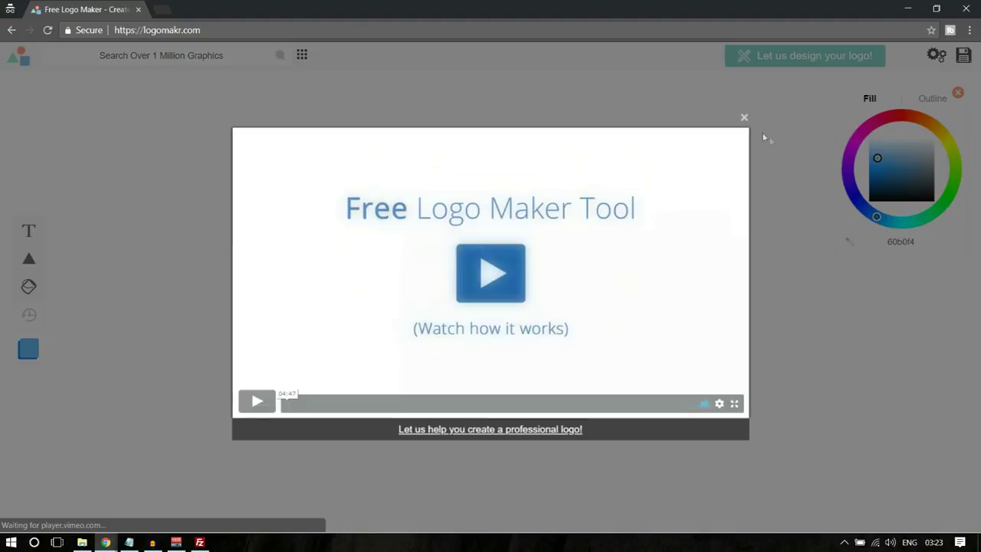
Add the round 'marker' pin graphic to the LogoMakr canvas and colour it 00b1ff
click(744, 118)
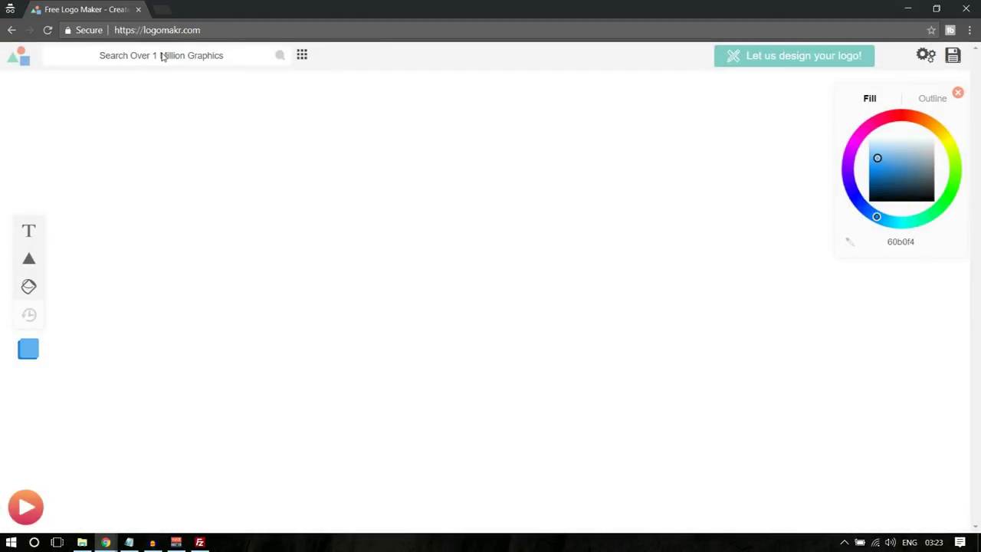
click(163, 53)
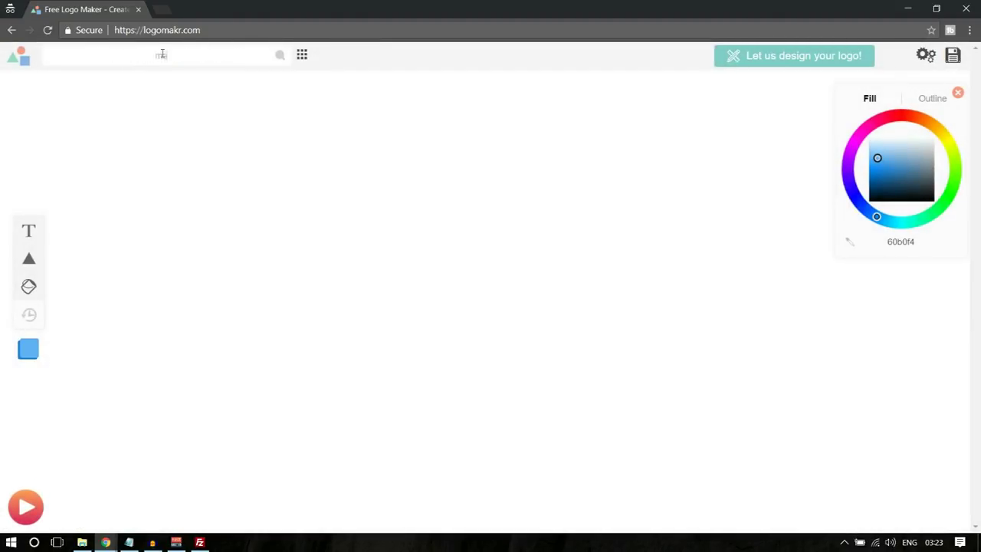
text(marker)
key(Return)
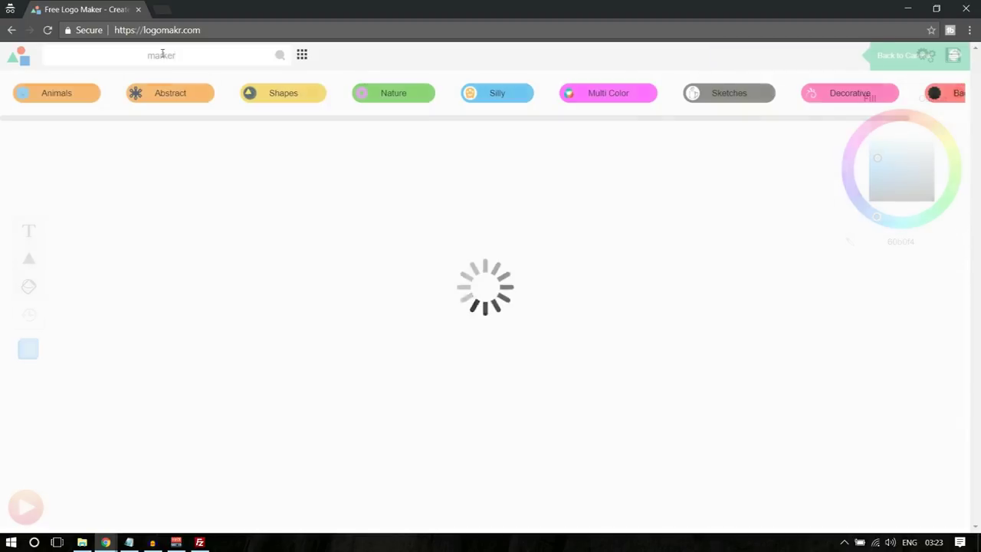
scroll(293, 298, down, 2)
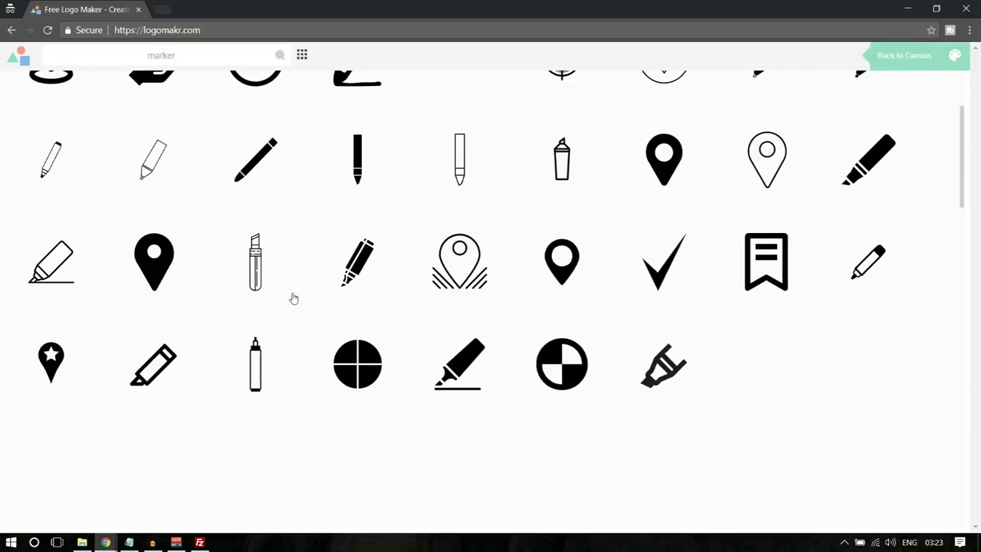
scroll(292, 298, down, 3)
scroll(536, 334, down, 1)
scroll(540, 333, down, 2)
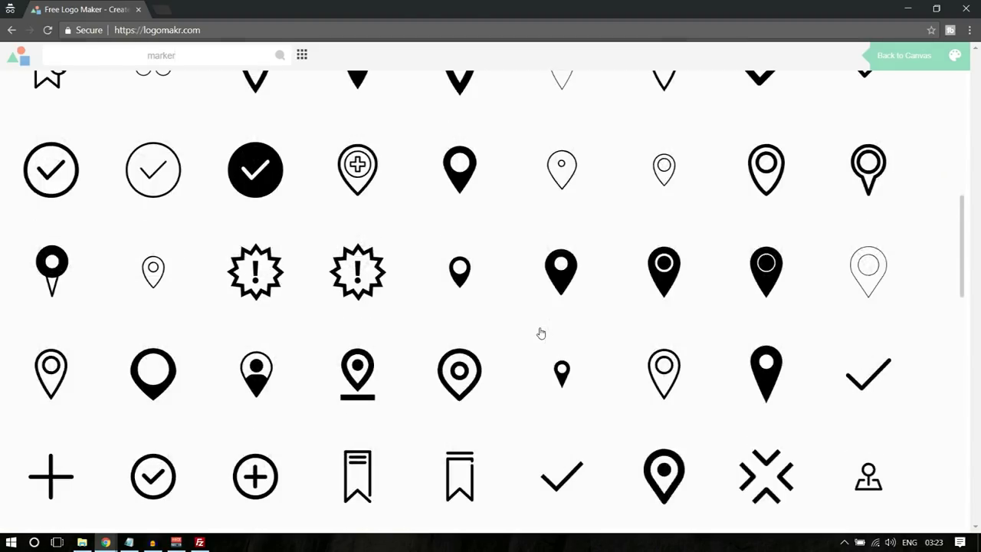
click(162, 291)
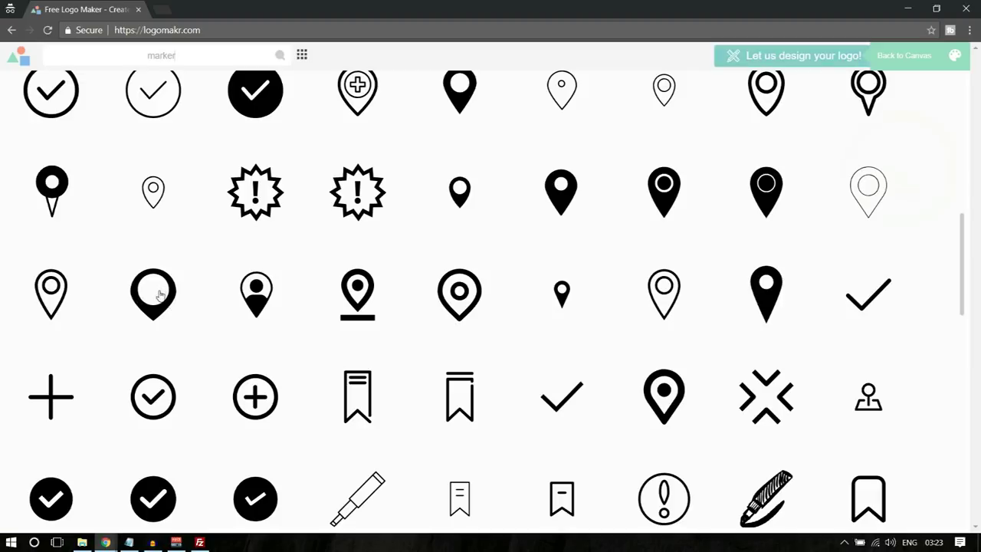
drag(496, 274, 458, 258)
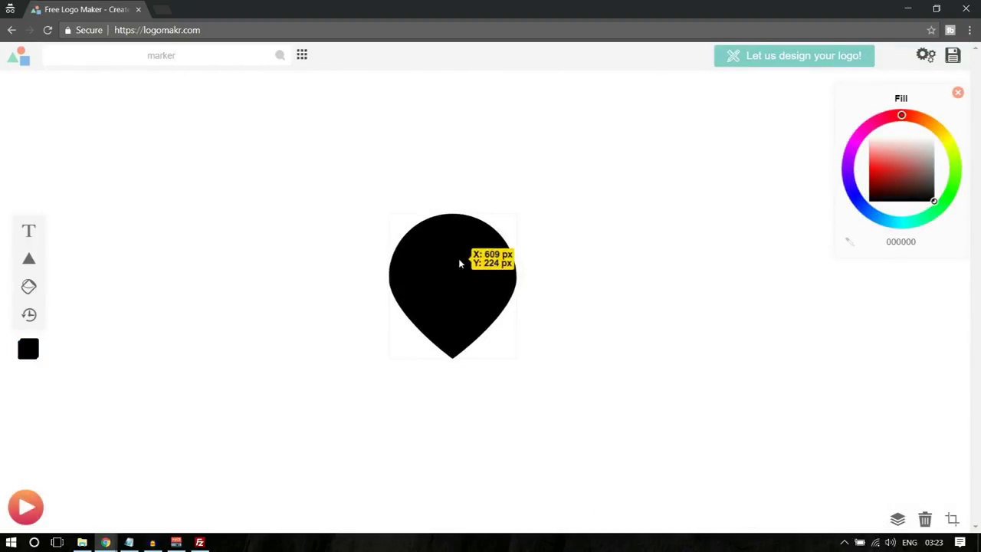
click(882, 218)
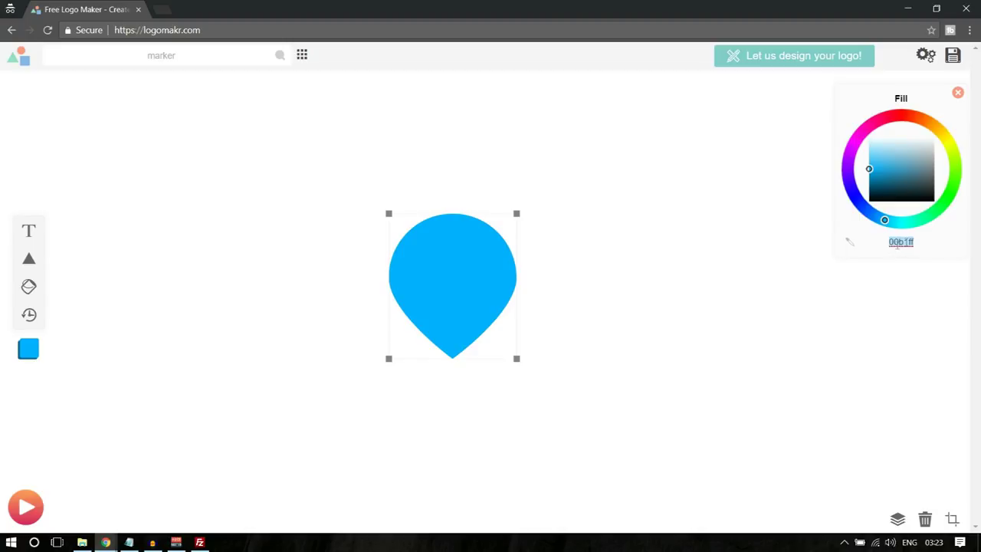
Add a white circle from Shapes and centre it in the pin, leaving a thin blue ring
mouse_move(35, 262)
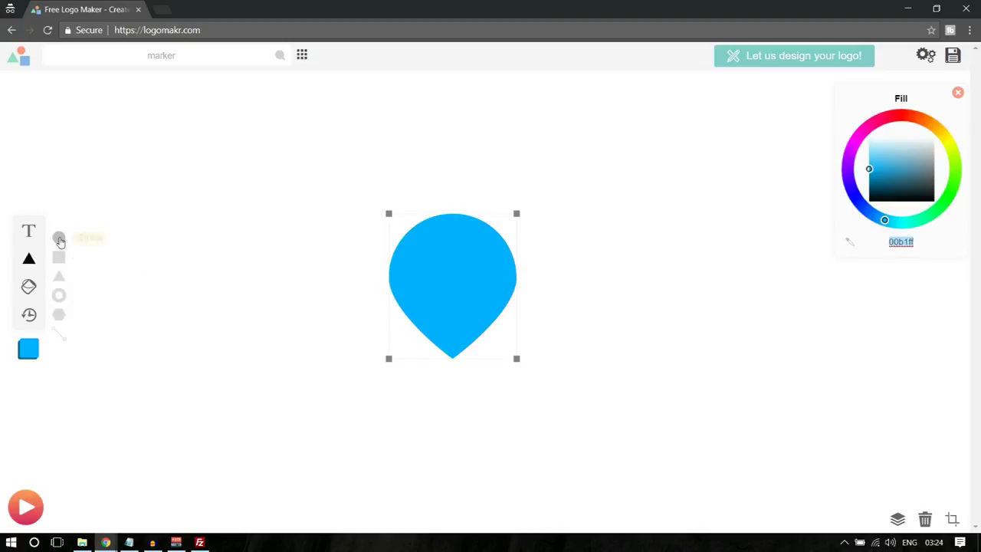
click(59, 240)
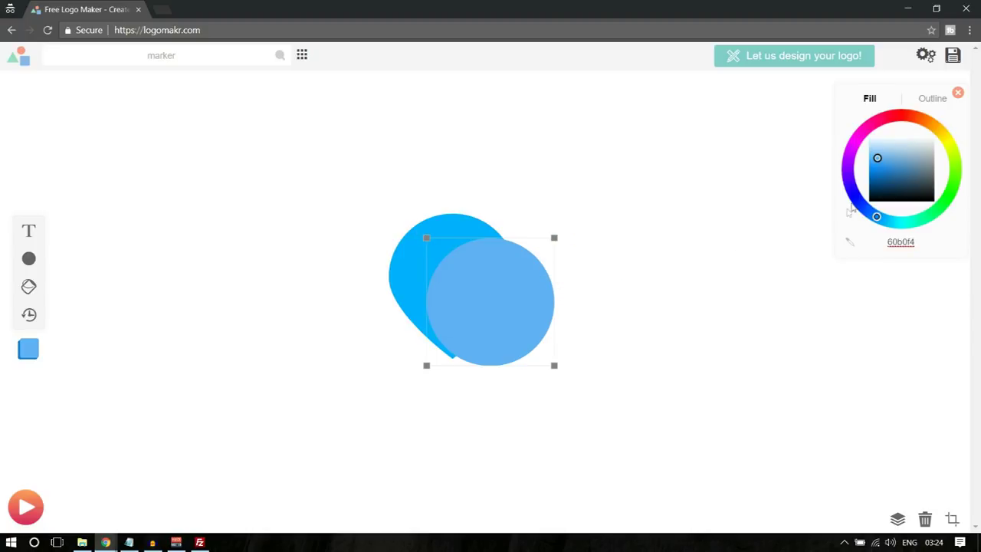
drag(877, 158, 897, 136)
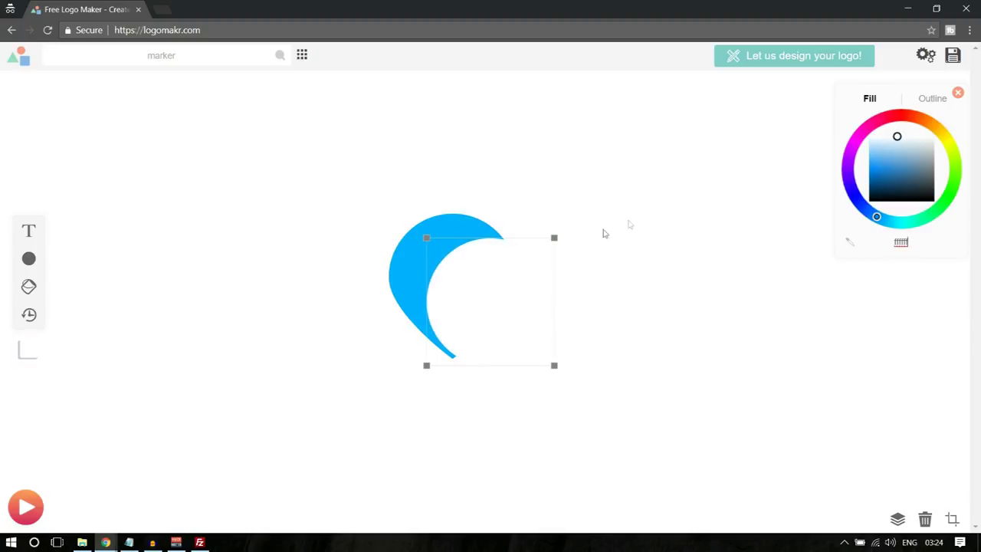
drag(494, 290, 458, 270)
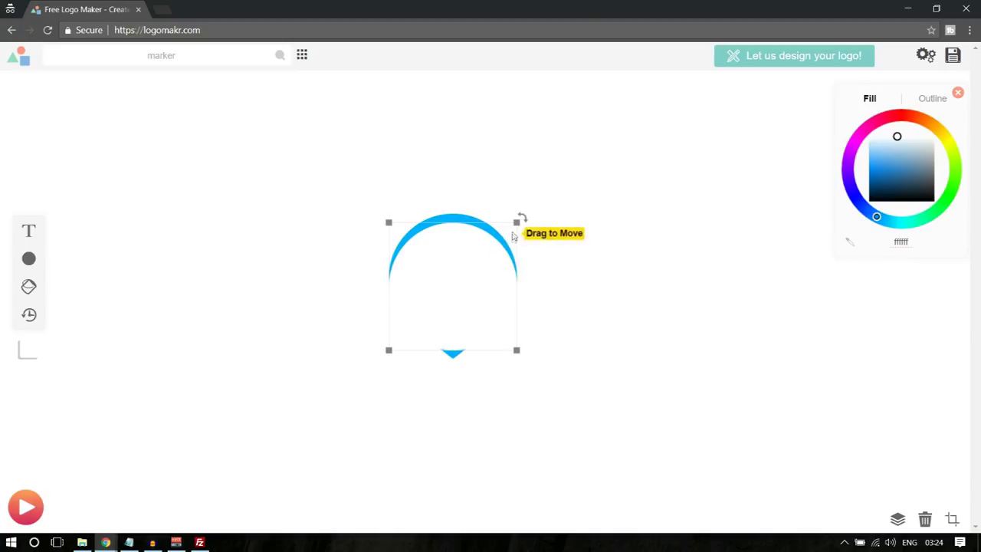
drag(517, 220, 475, 265)
drag(437, 314, 433, 272)
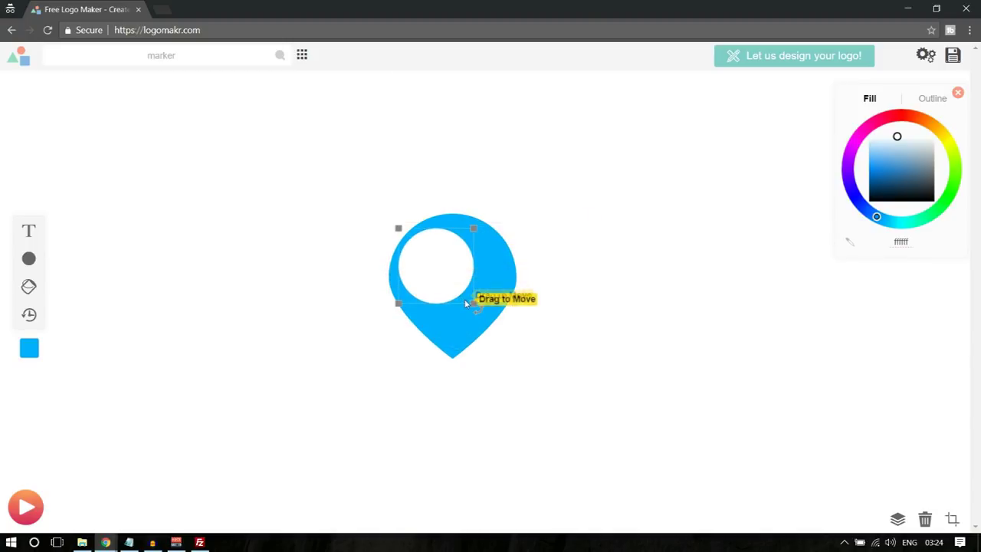
drag(475, 303, 503, 307)
drag(453, 286, 455, 284)
click(646, 285)
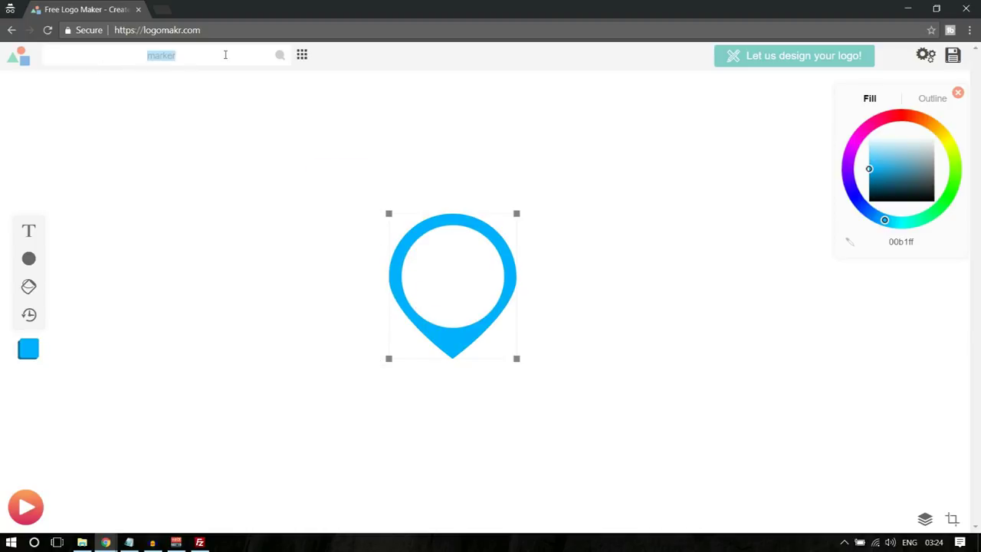
Add the TV icon, fill it white (ffffff), and shrink it into the pin's centre
key(Return)
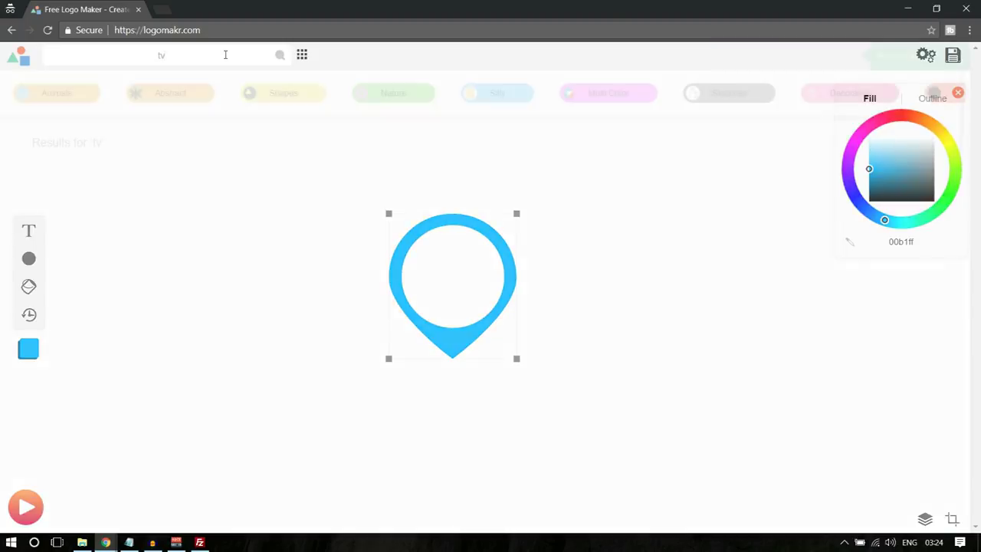
click(163, 347)
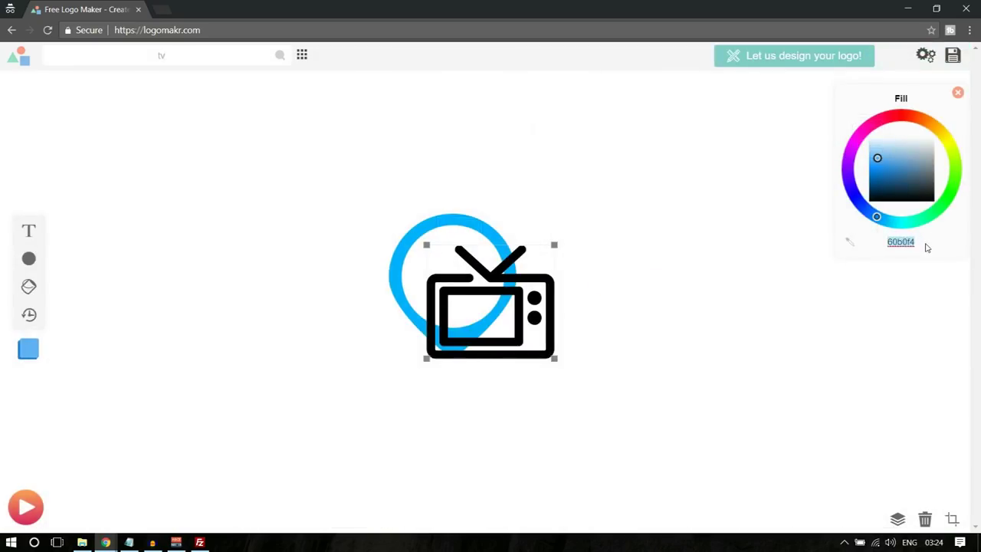
text(00b1ff)
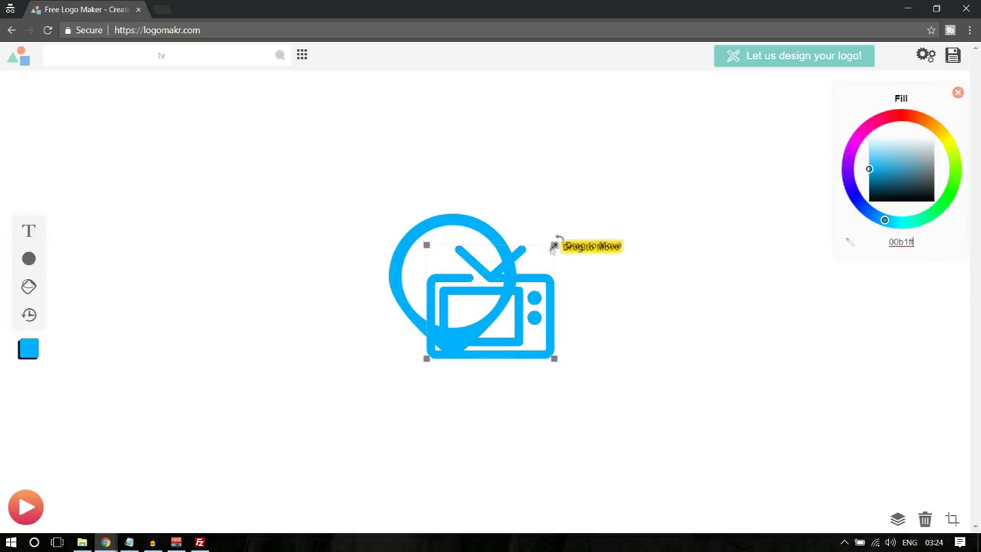
drag(553, 245, 497, 301)
drag(477, 345, 459, 284)
click(694, 312)
Scale the pin and TV icon together to about 60x68 px, crop the canvas, and save the logo
click(484, 269)
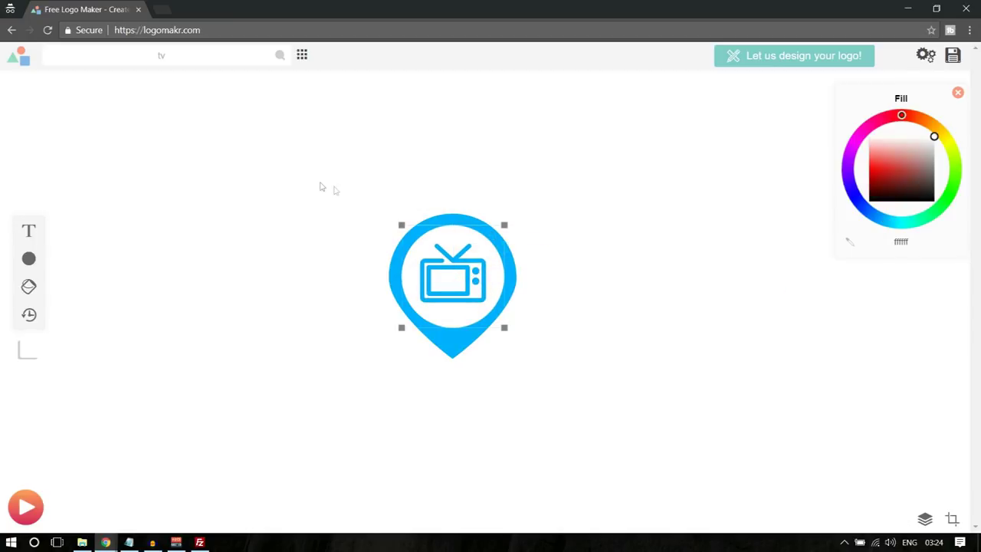
drag(322, 187, 422, 280)
drag(508, 363, 593, 411)
drag(516, 213, 475, 267)
click(952, 518)
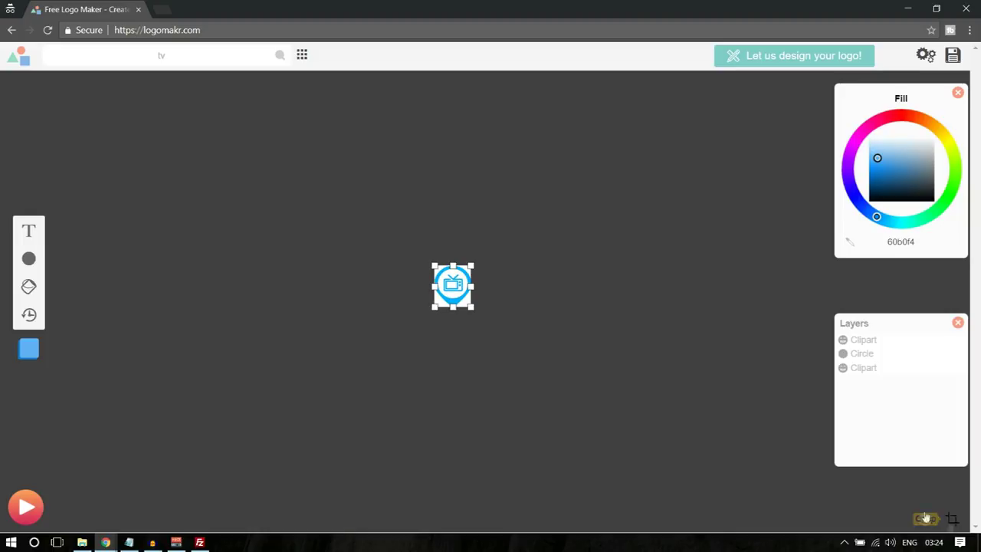
click(953, 57)
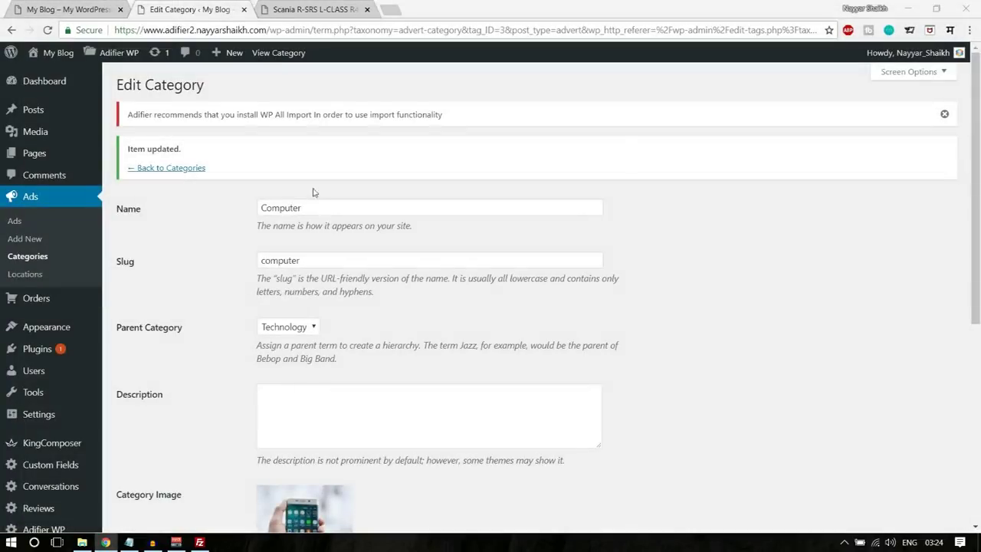
Update the Computer category, check the front-end site, then return to Edit Category
scroll(698, 372, down, 5)
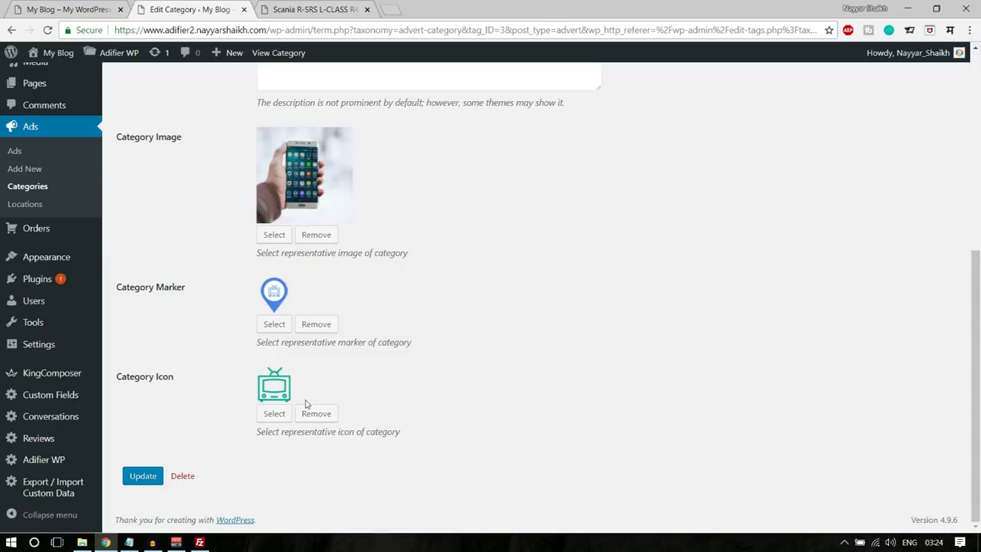
click(141, 476)
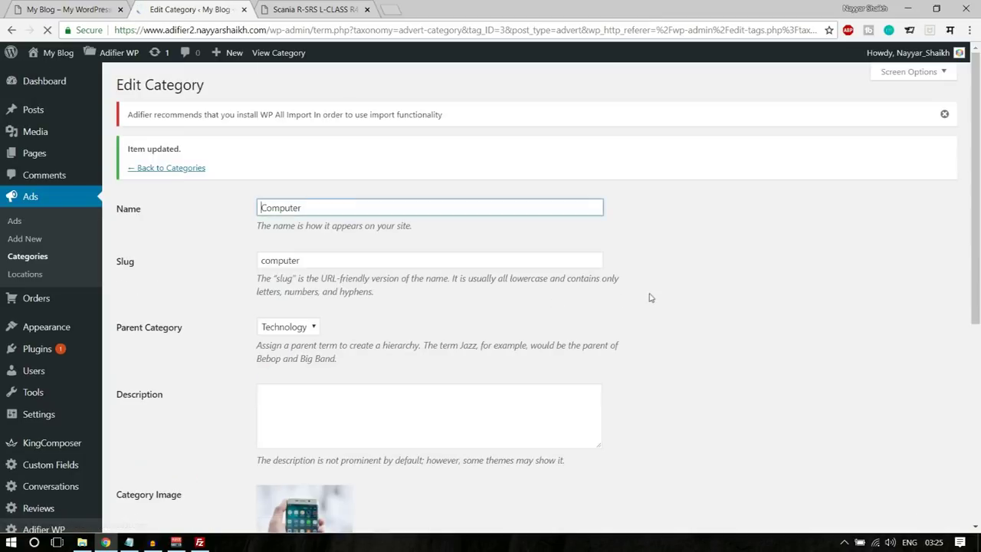
click(115, 7)
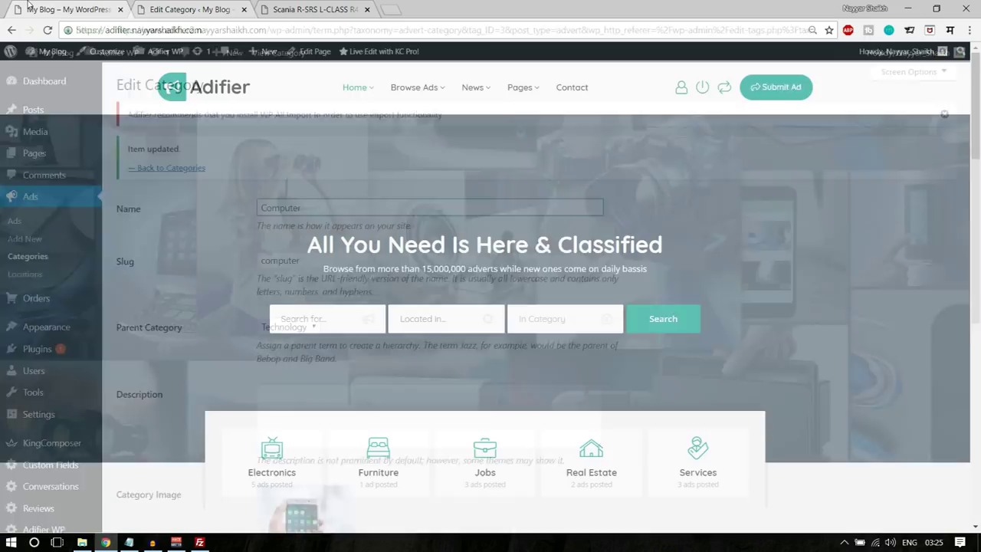
scroll(638, 285, down, 5)
scroll(672, 398, up, 4)
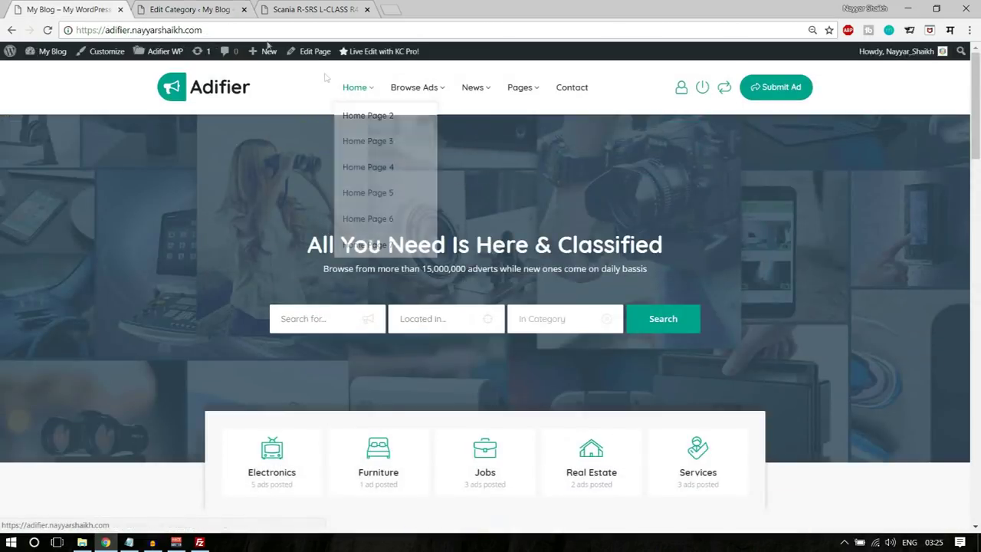
click(190, 9)
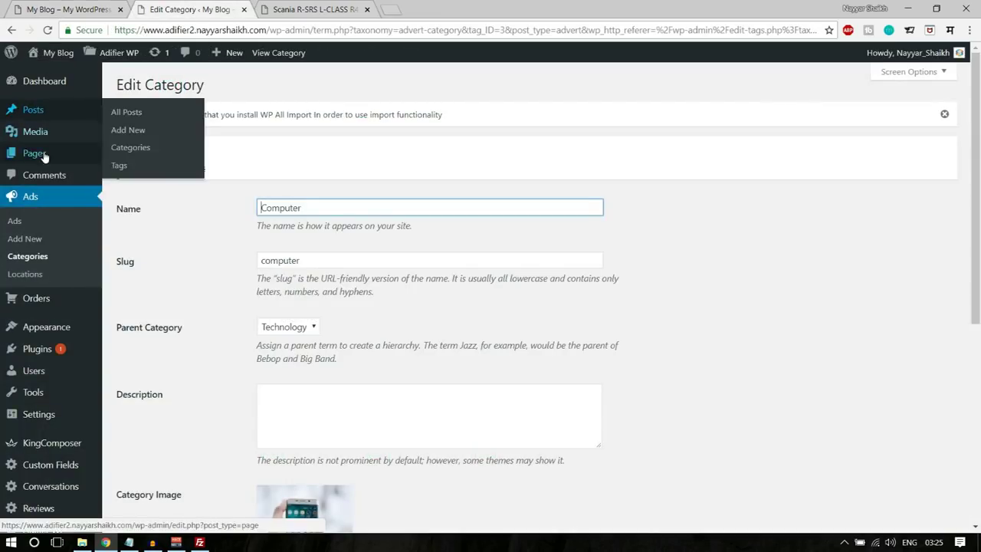
Create and publish a new page titled 'Home'
mouse_move(41, 154)
click(145, 174)
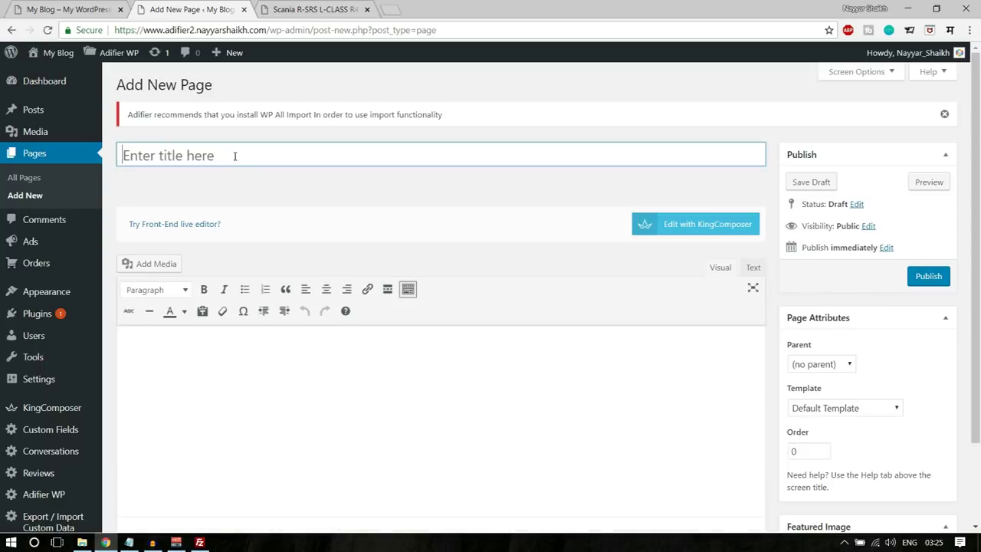
text(Home)
click(924, 275)
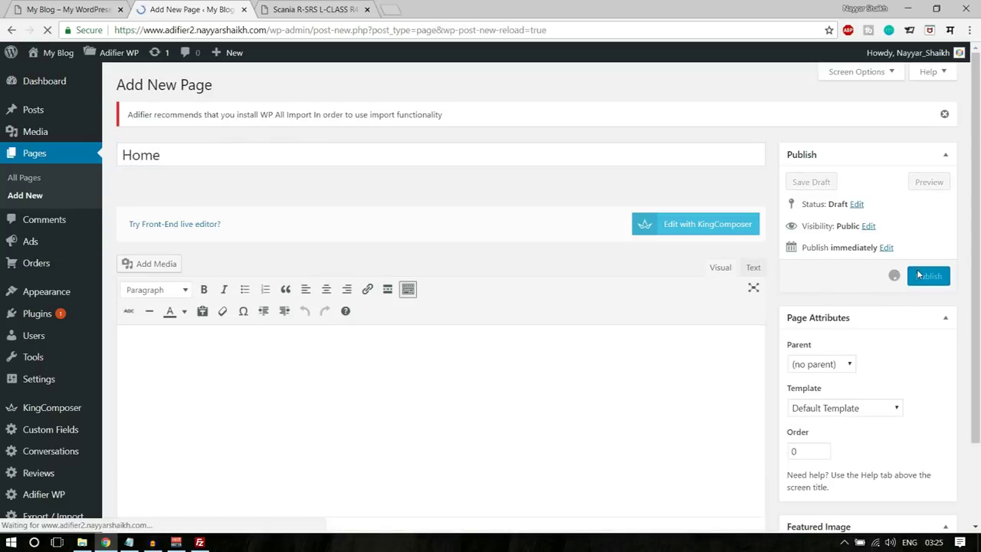
Close the Scania listing tab and open the published Home page in a new tab to view it
click(337, 9)
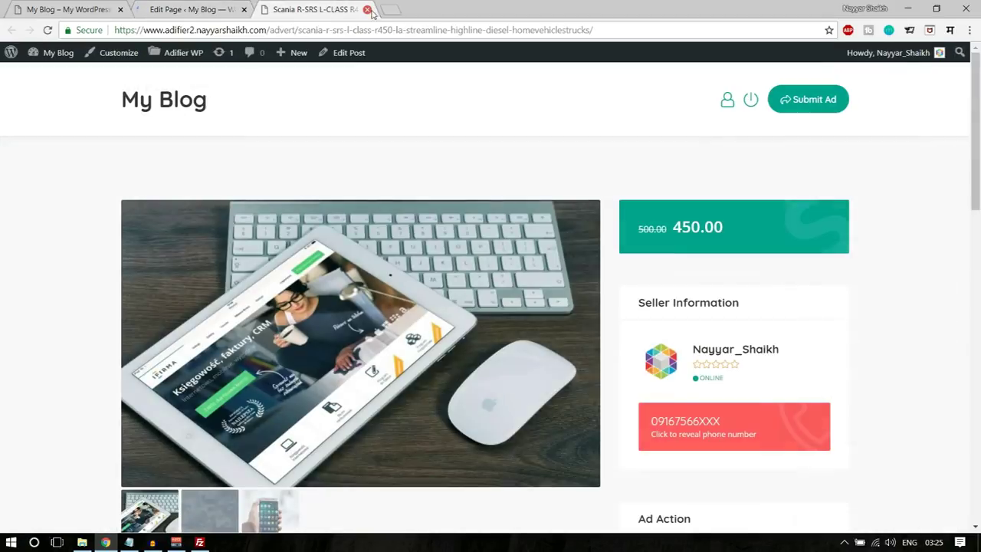
click(366, 10)
right_click(203, 150)
click(234, 158)
click(304, 9)
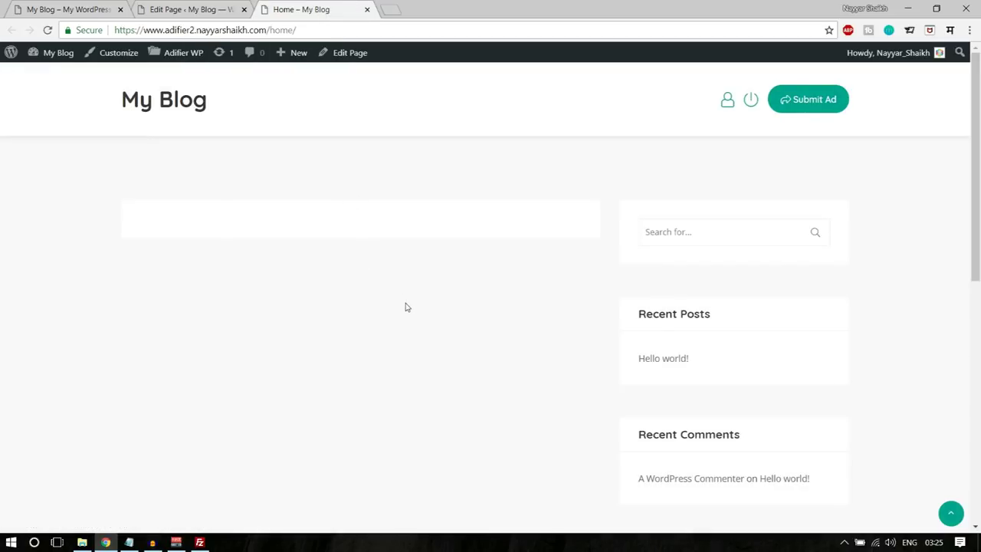
scroll(419, 298, down, 10)
scroll(442, 340, up, 10)
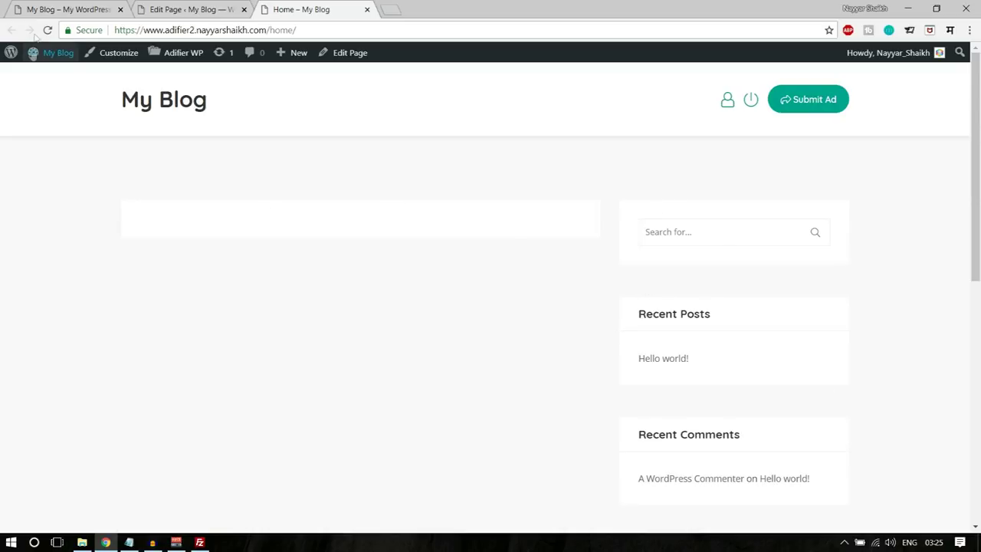
click(43, 7)
scroll(669, 366, down, 5)
scroll(891, 383, up, 5)
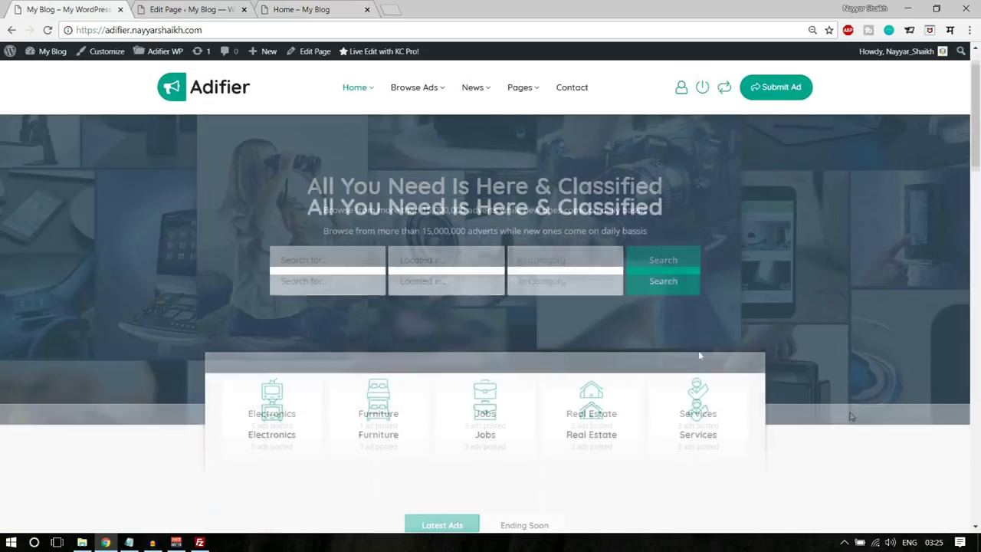
click(176, 7)
Apply the Home Page template, update the page, and reload its front-end view
scroll(462, 271, down, 2)
click(882, 314)
click(856, 342)
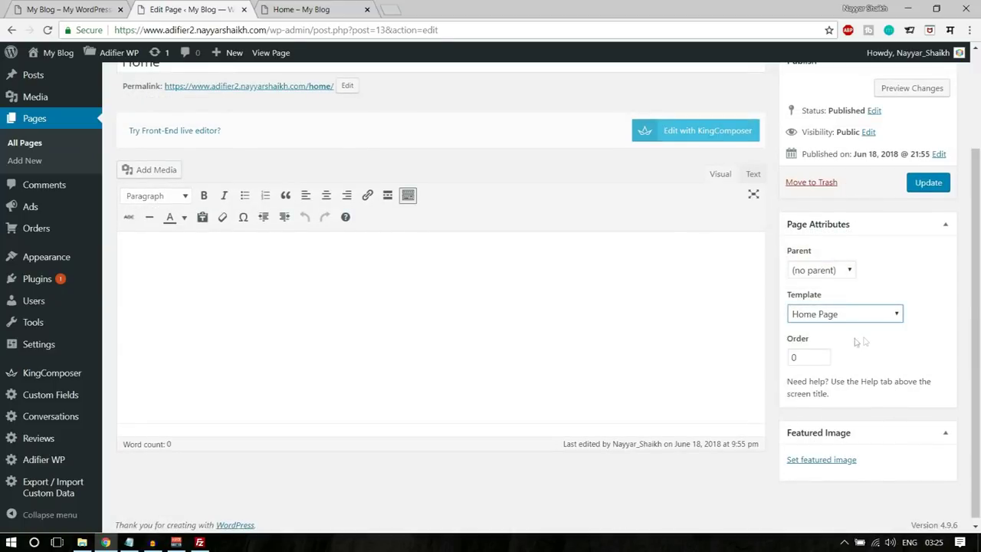
scroll(942, 314, up, 2)
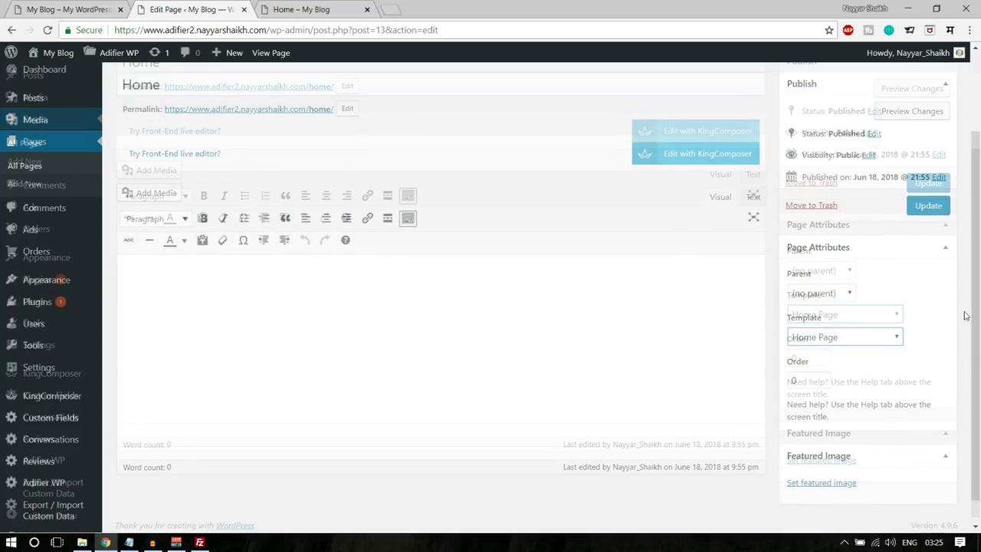
click(928, 309)
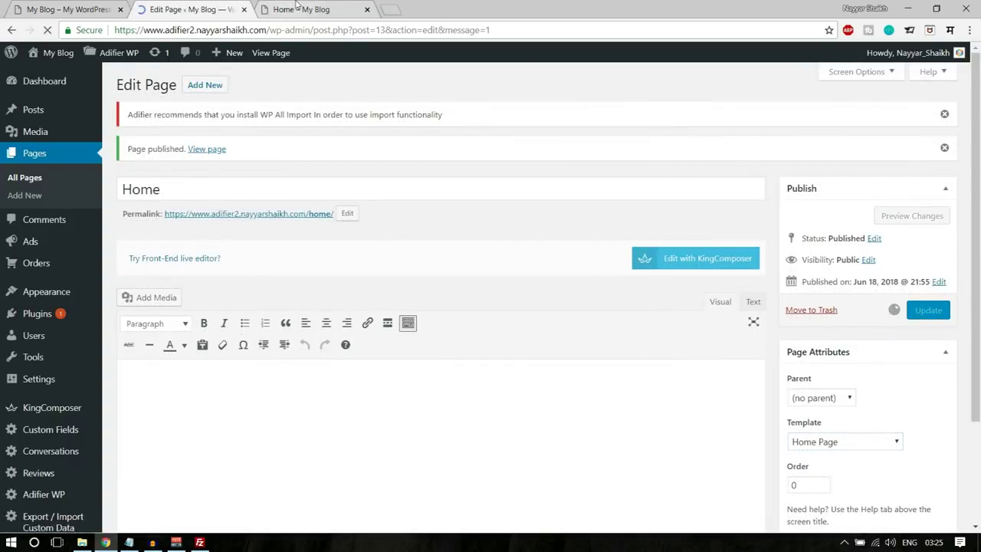
click(264, 8)
click(48, 31)
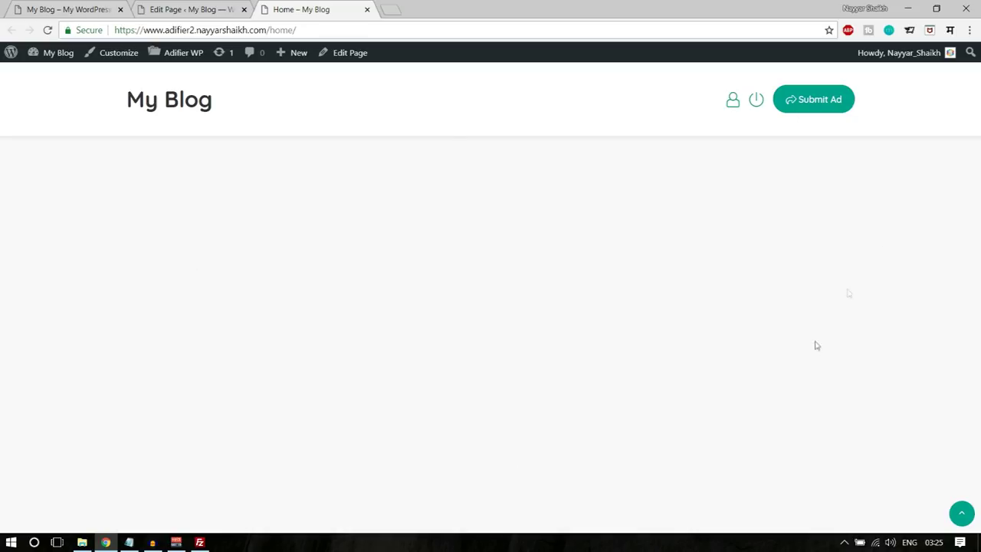
Switch the Home page editor to KingComposer mode and compare it with the front-end tab
click(194, 7)
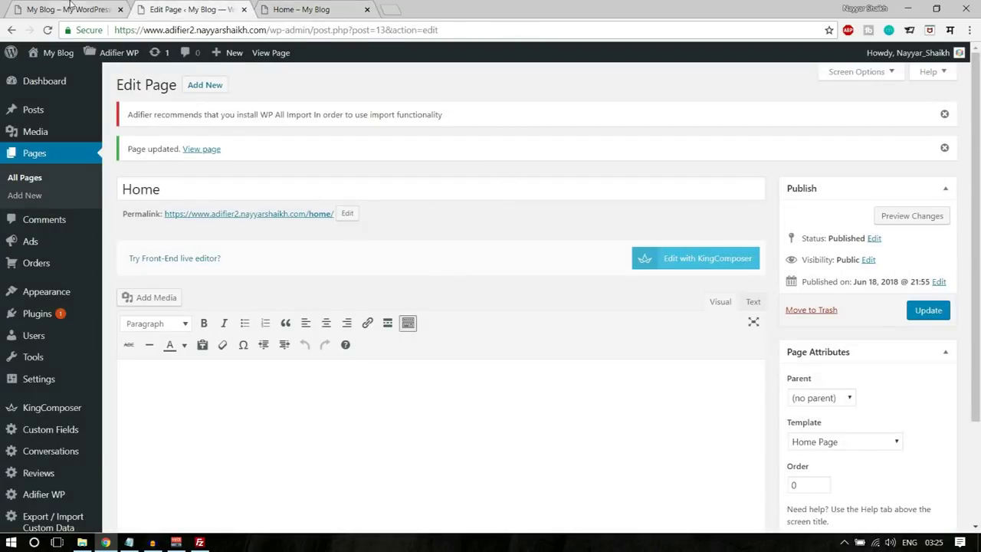
key(ctrl+shift+Tab)
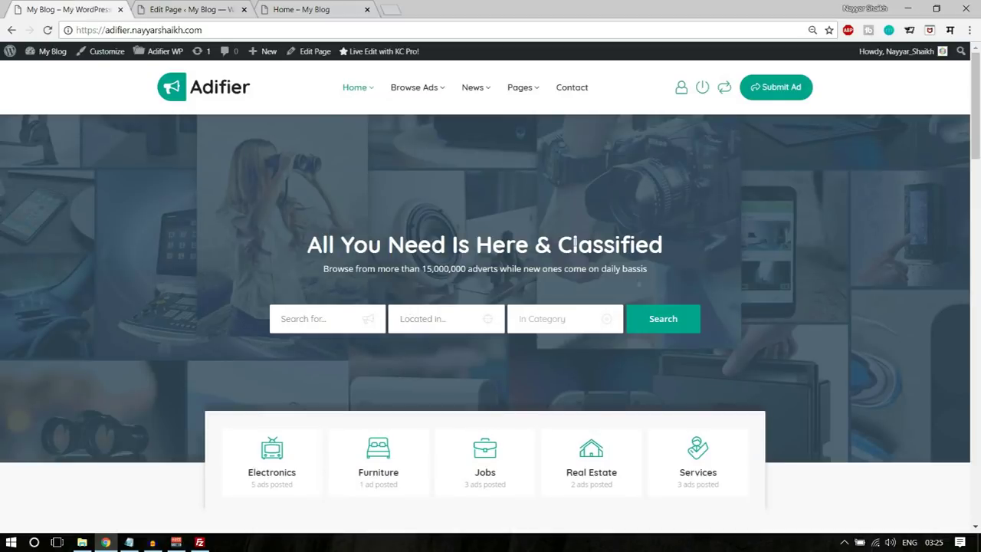
key(ctrl+Tab)
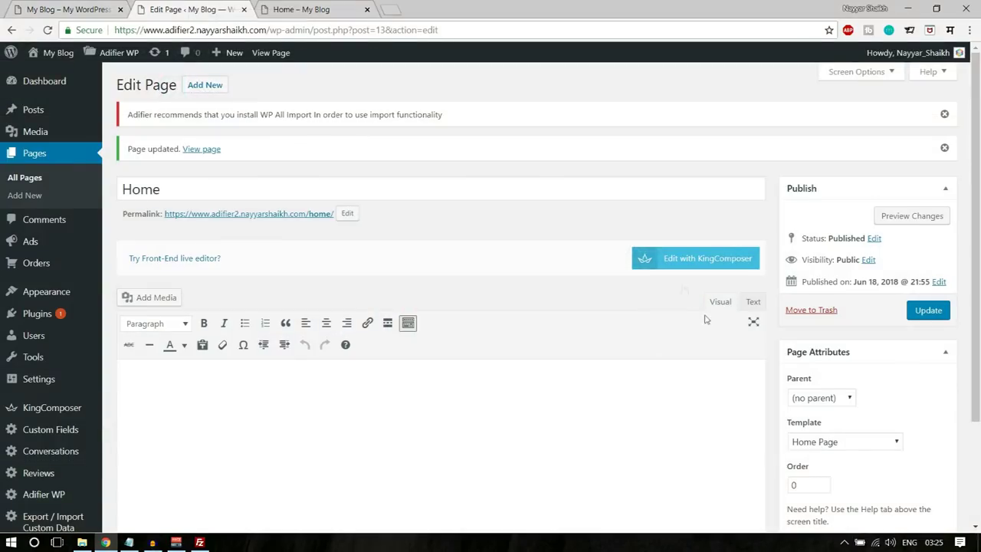
click(715, 267)
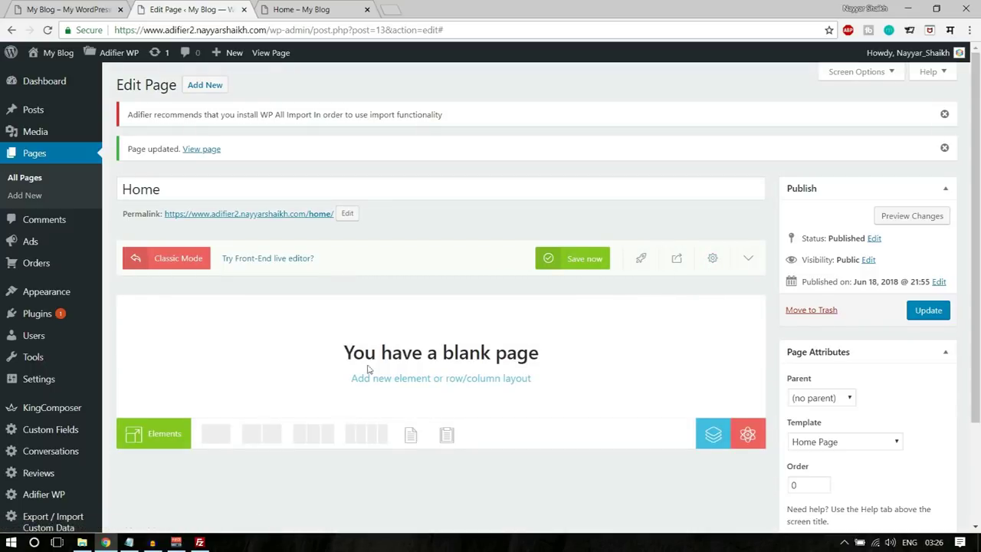
click(100, 7)
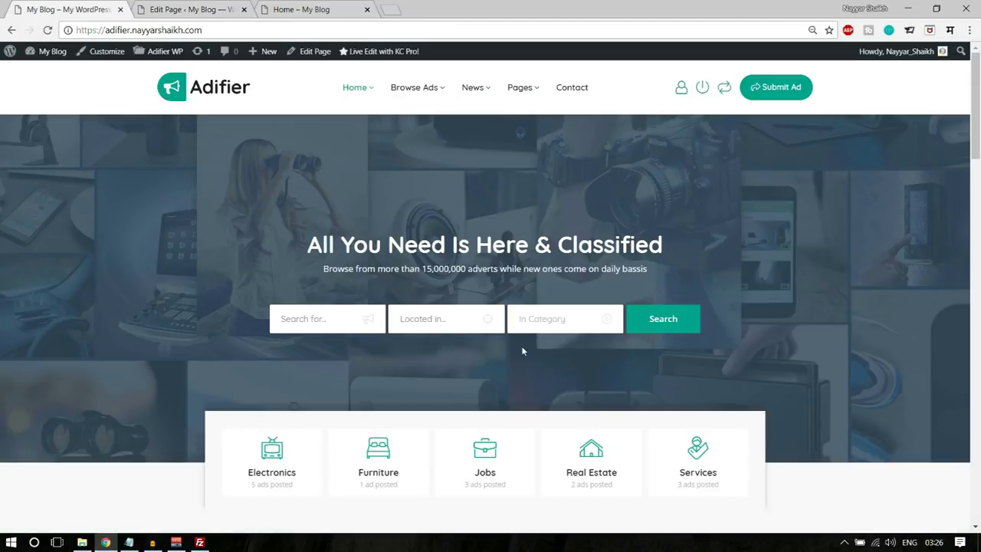
click(180, 9)
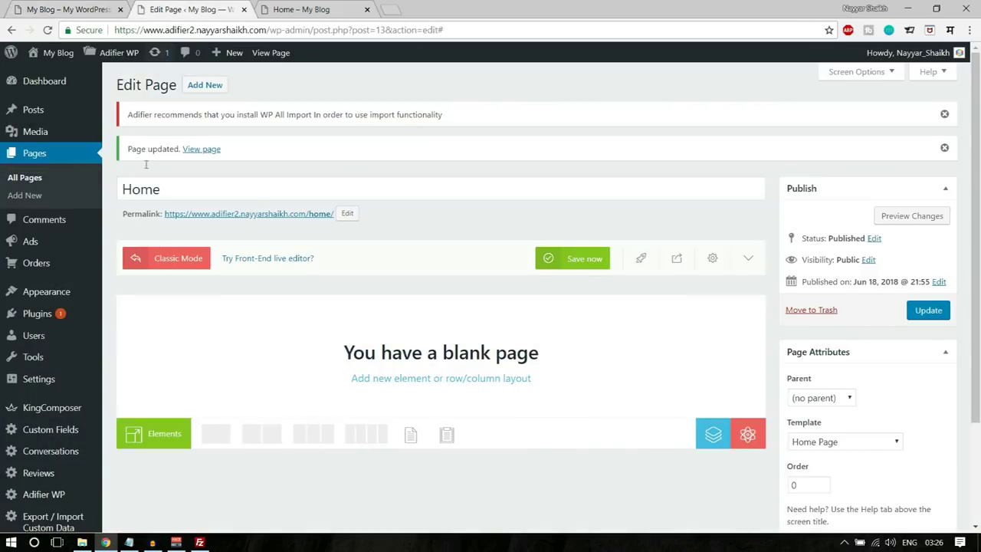
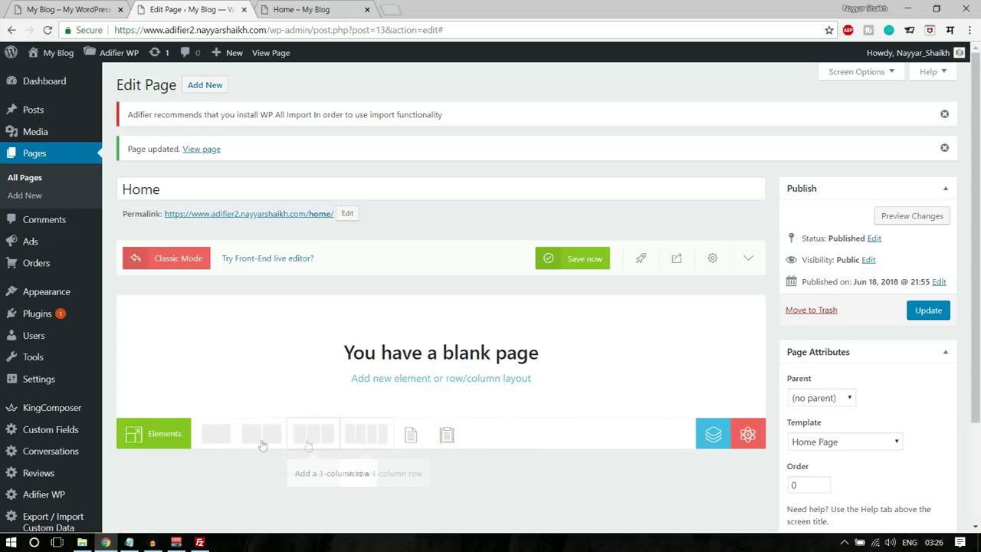
Add an empty one-column row to the Home page and compare it with the Adifier demo
click(220, 443)
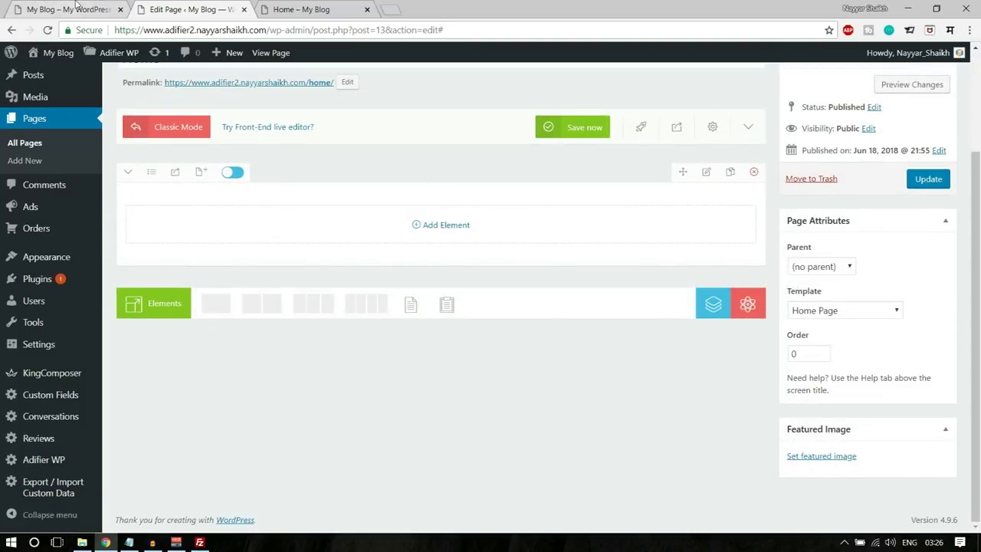
click(72, 9)
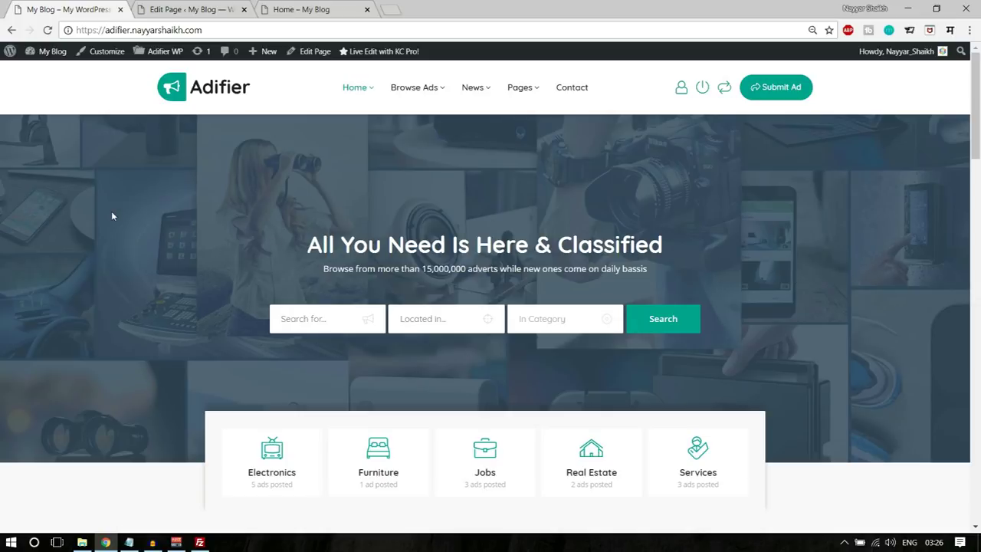
click(180, 9)
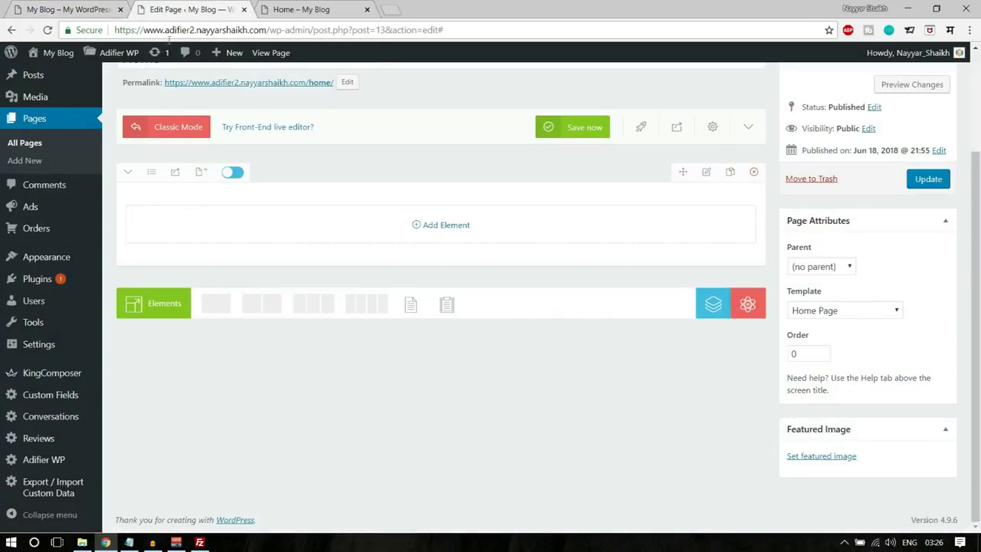
Try splitting the row into three equal columns, then check the Adifier demo layout
click(153, 172)
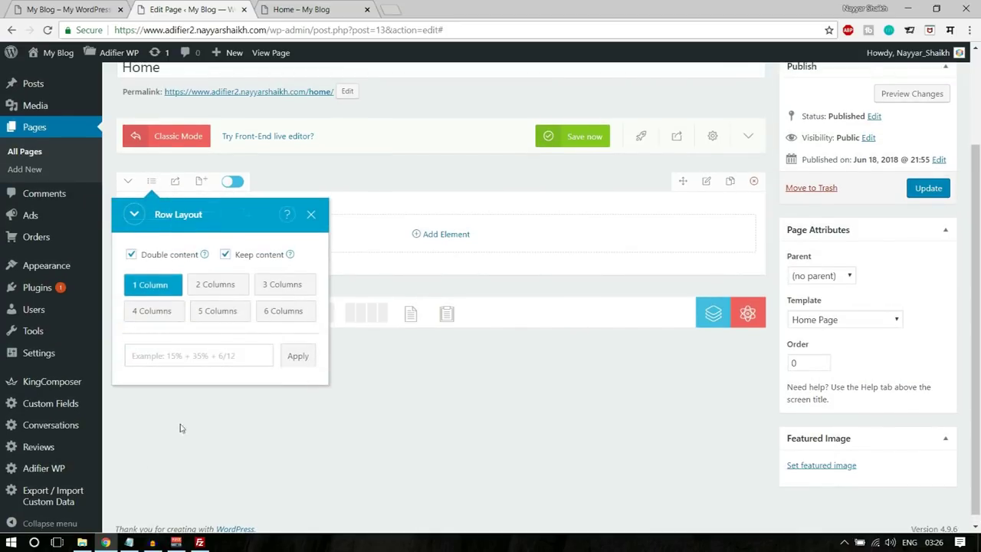
click(173, 358)
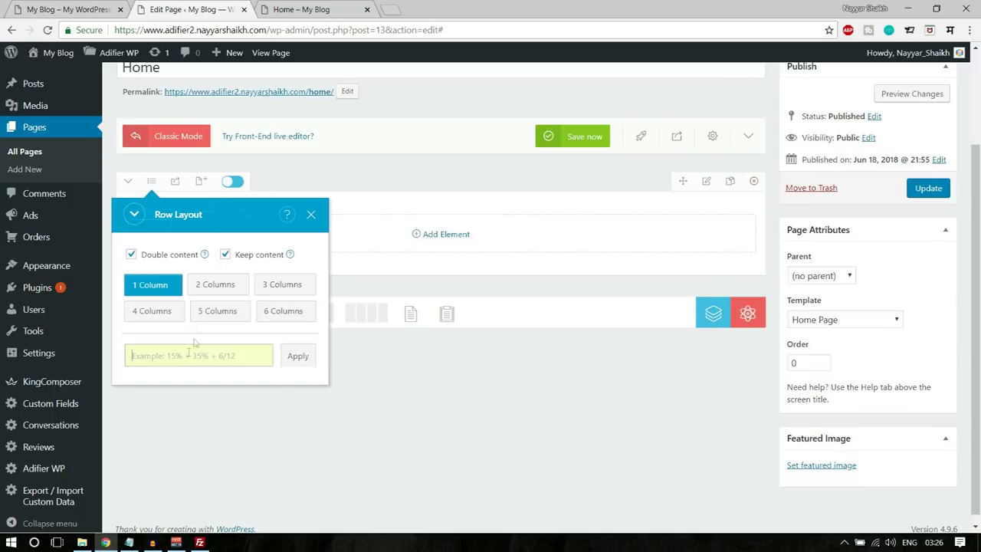
click(280, 287)
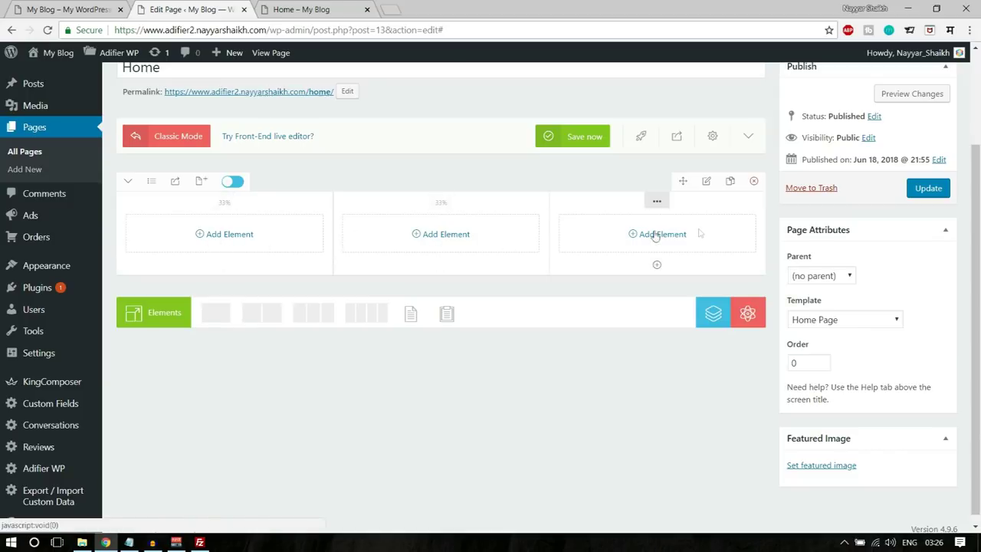
click(23, 8)
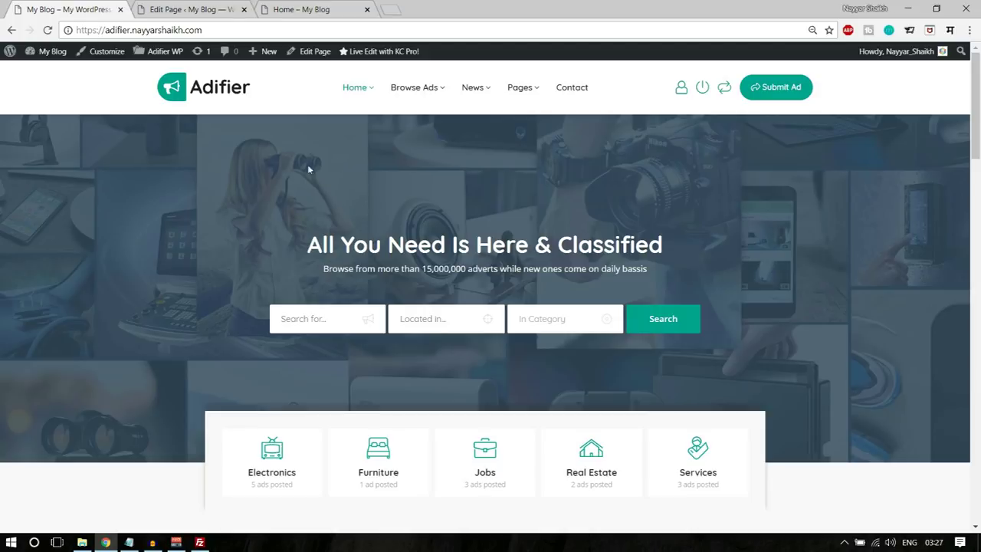
click(214, 8)
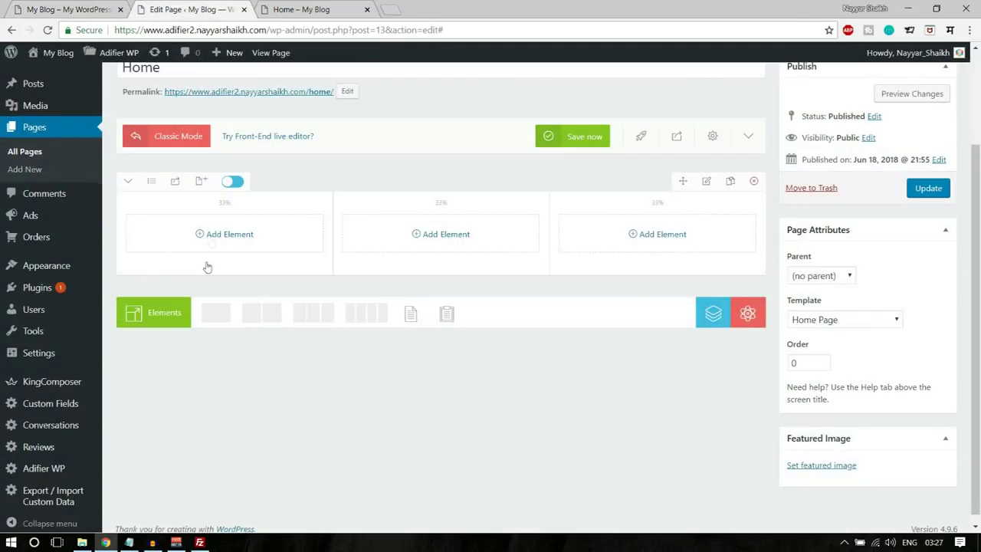
Apply custom column widths 17% + 66% + 17%, correcting the 101% total warning
click(152, 183)
click(186, 357)
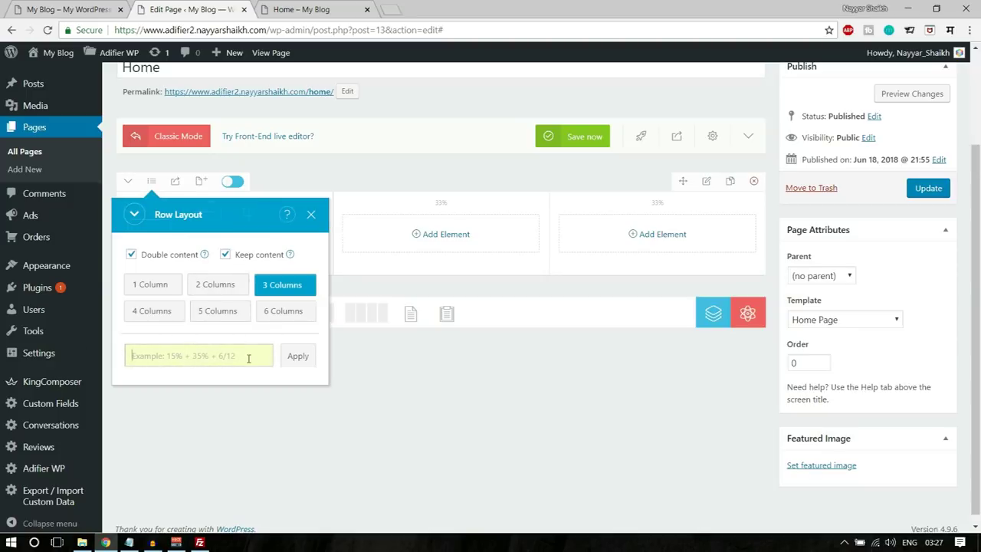
text(17% + 67% + 17%)
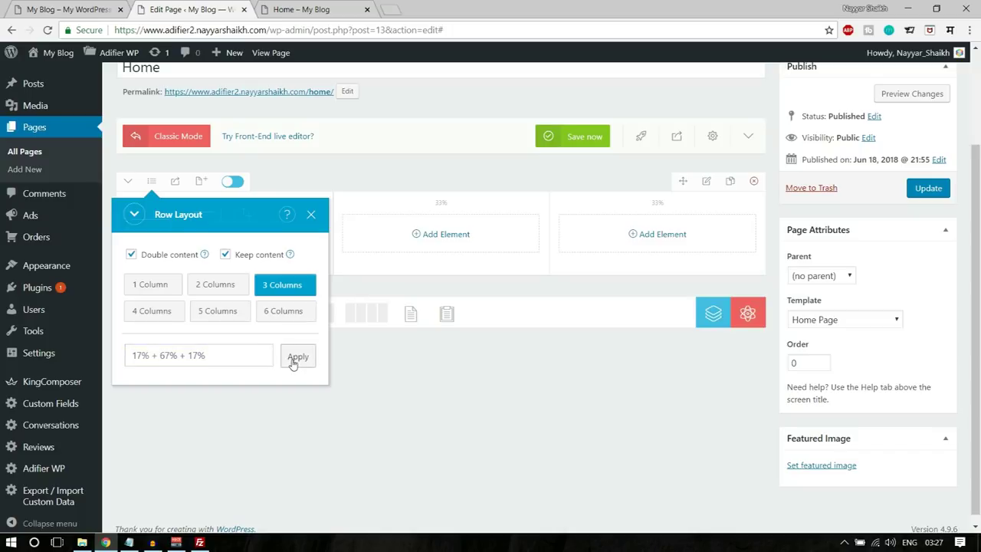
click(297, 356)
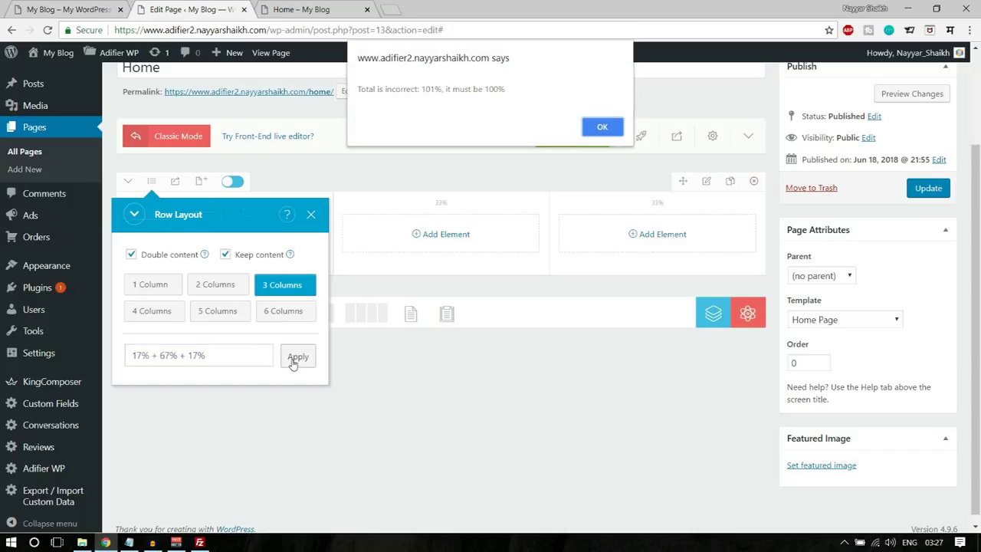
click(602, 128)
click(165, 352)
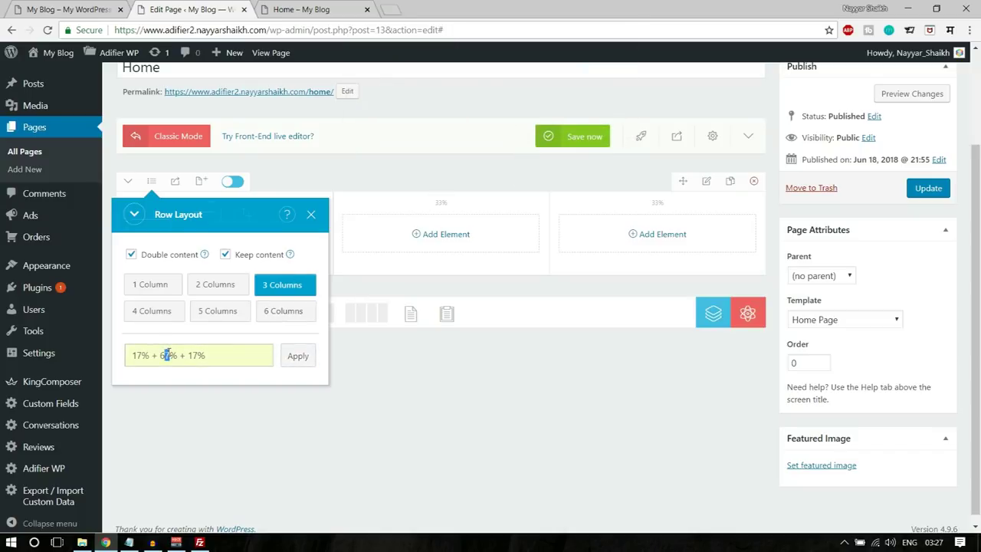
click(293, 359)
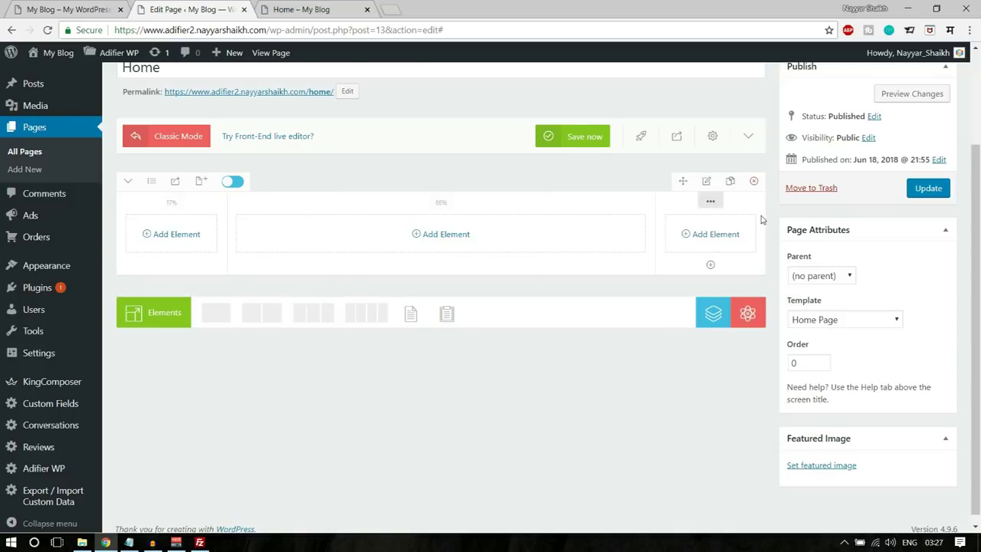
click(69, 9)
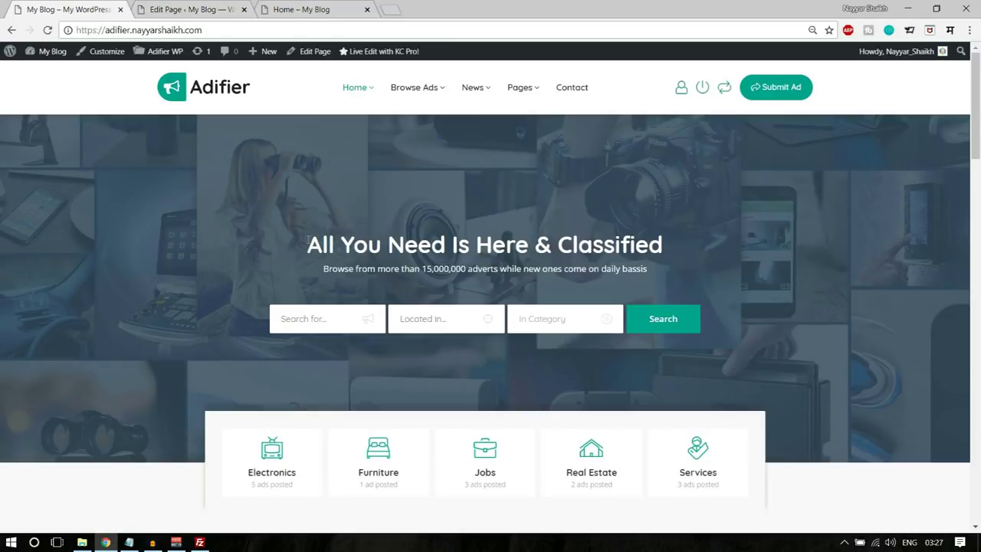
drag(353, 246, 657, 266)
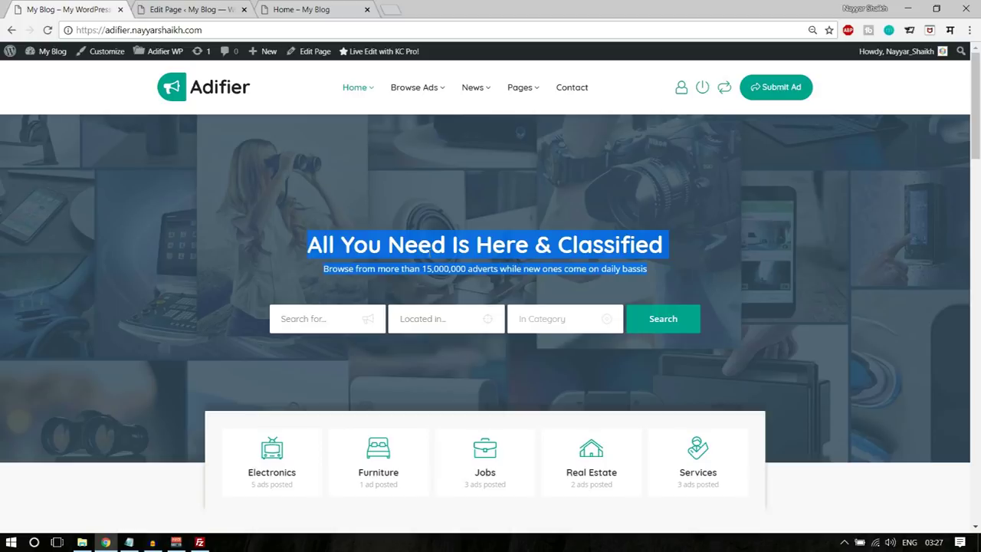
click(388, 281)
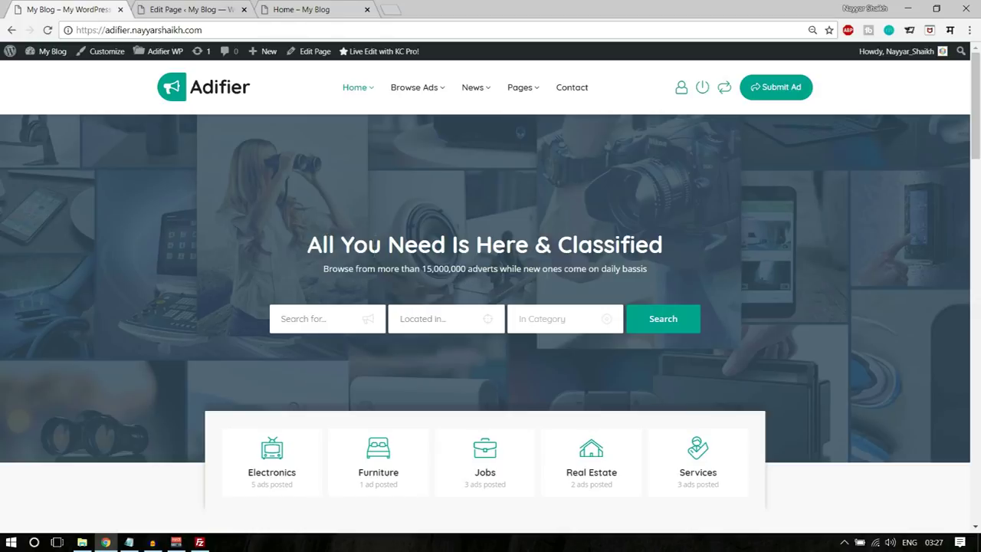
click(188, 10)
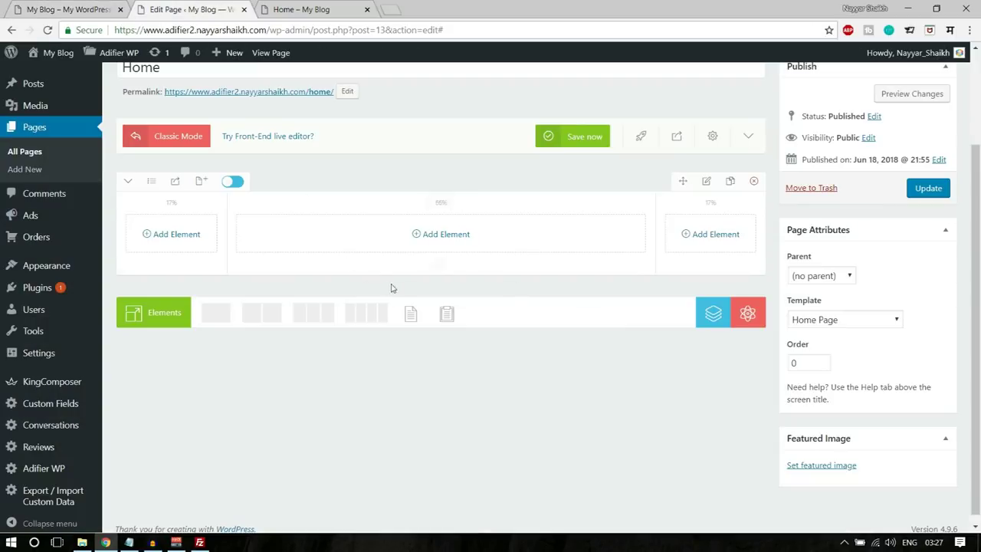
Insert a Text Block in the middle column with the pasted hero heading and subtitle, then update the page
click(448, 238)
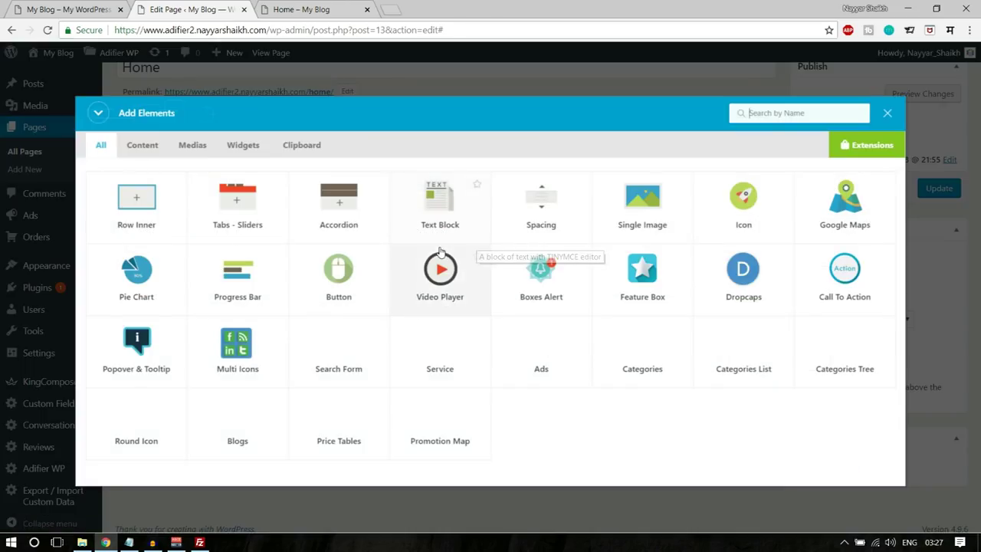
text(text)
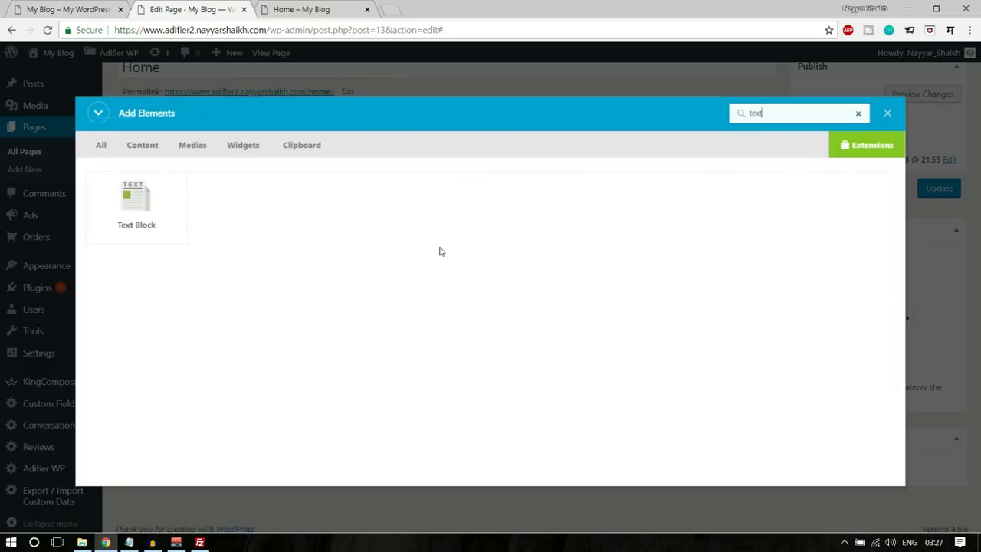
click(146, 207)
key(ctrl+a)
key(ctrl+v)
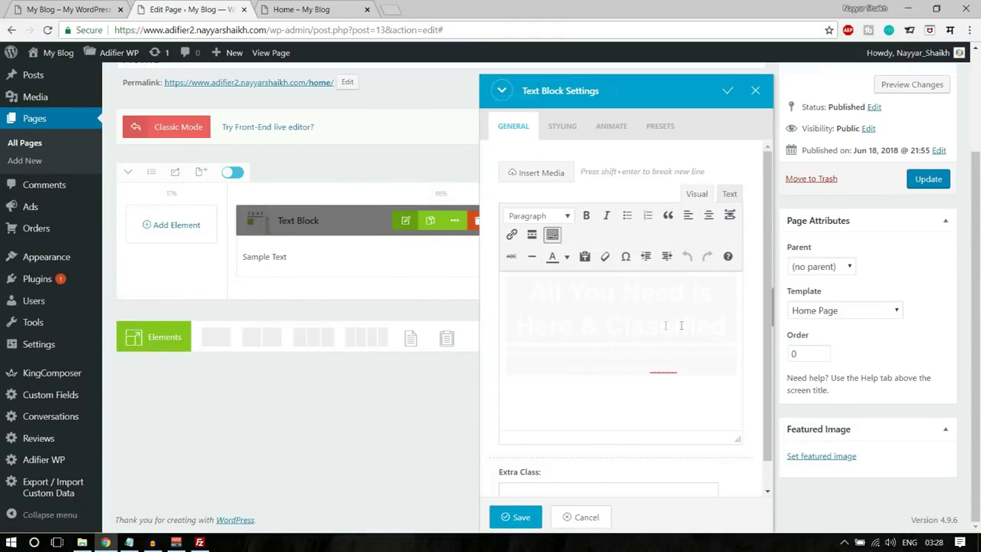
click(521, 517)
click(926, 184)
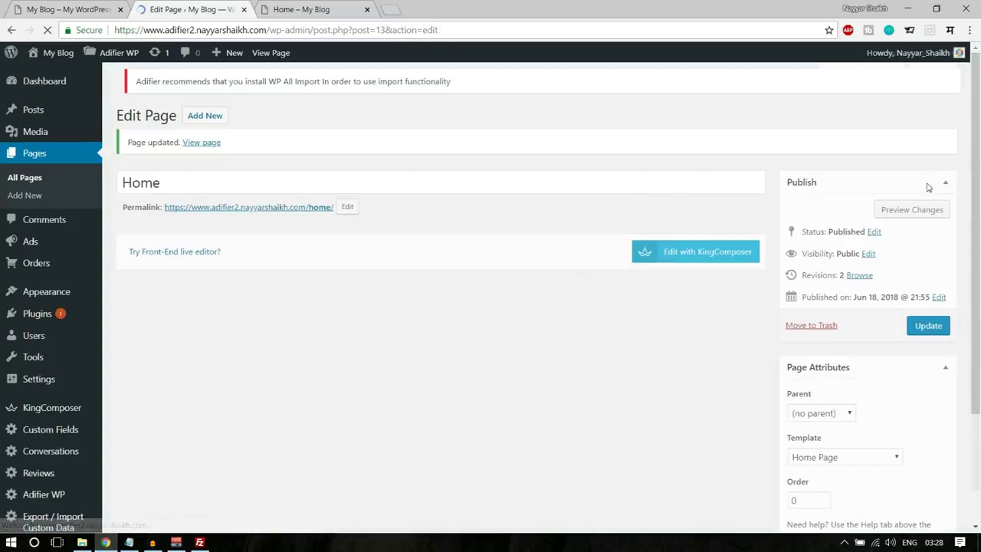
Reload the live Home page, highlight the faint white hero heading and subtitle, and compare with the demo
click(310, 10)
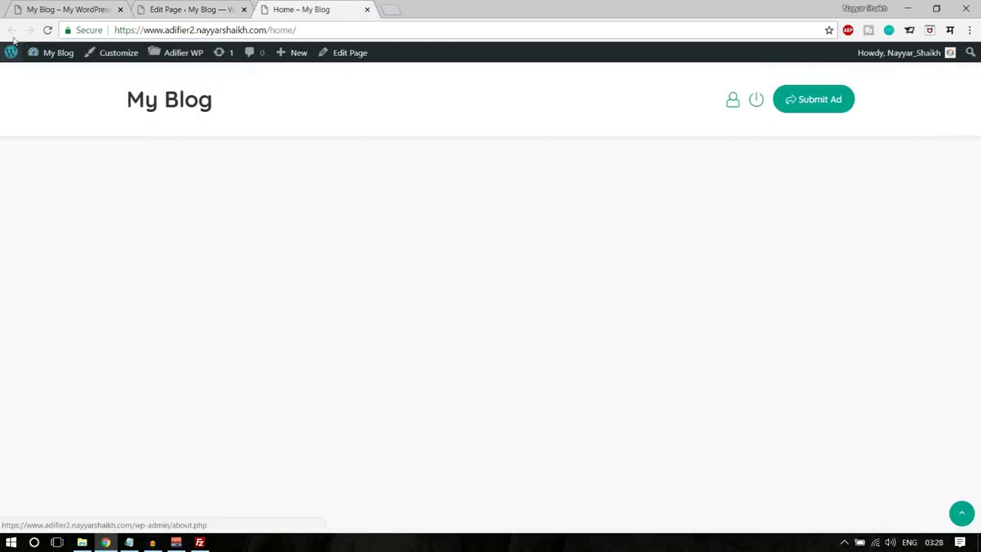
click(48, 30)
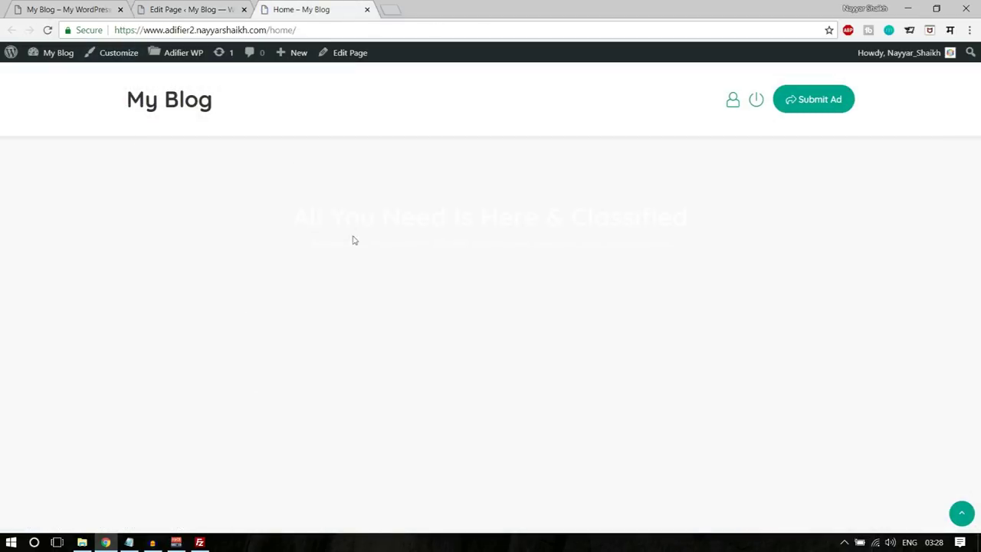
drag(301, 211, 513, 241)
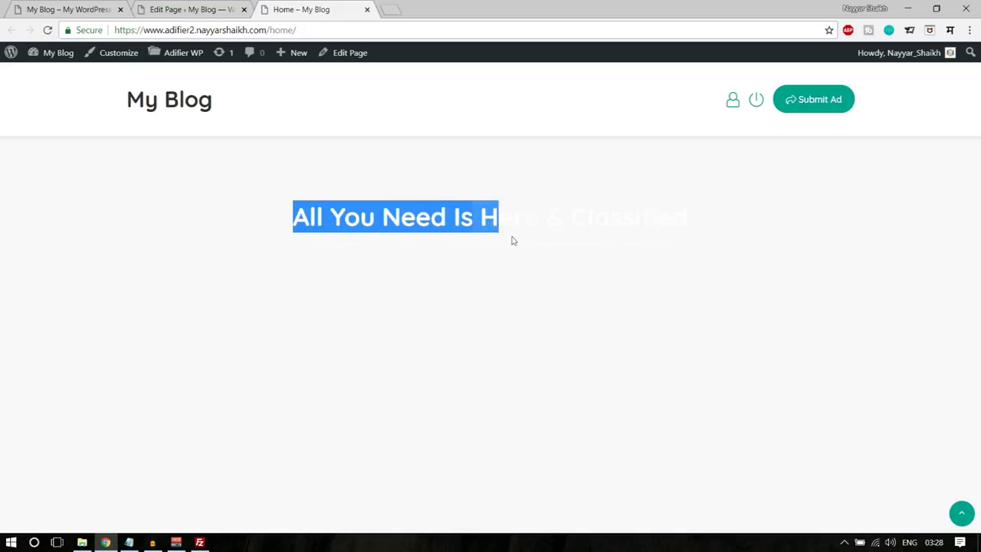
click(627, 288)
drag(290, 218, 707, 275)
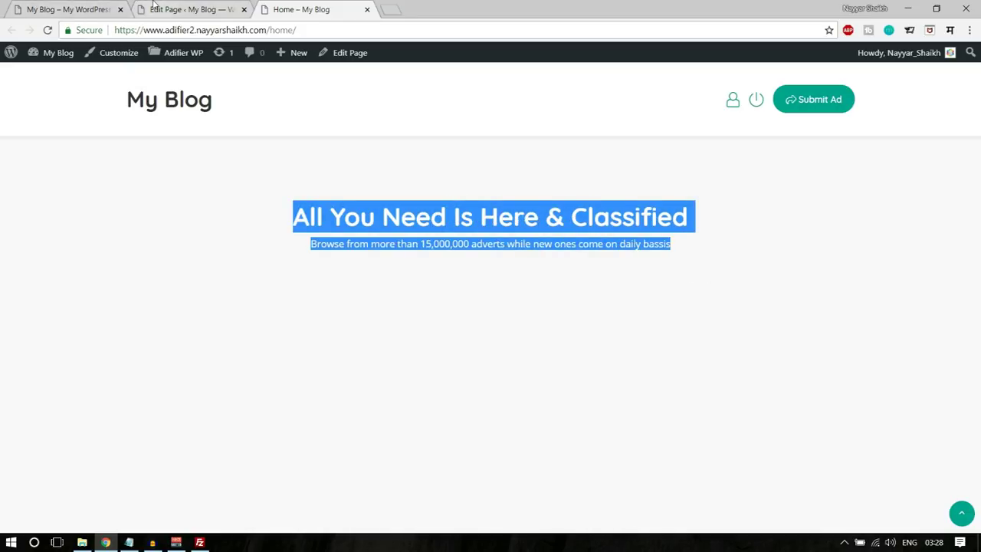
click(165, 9)
click(65, 8)
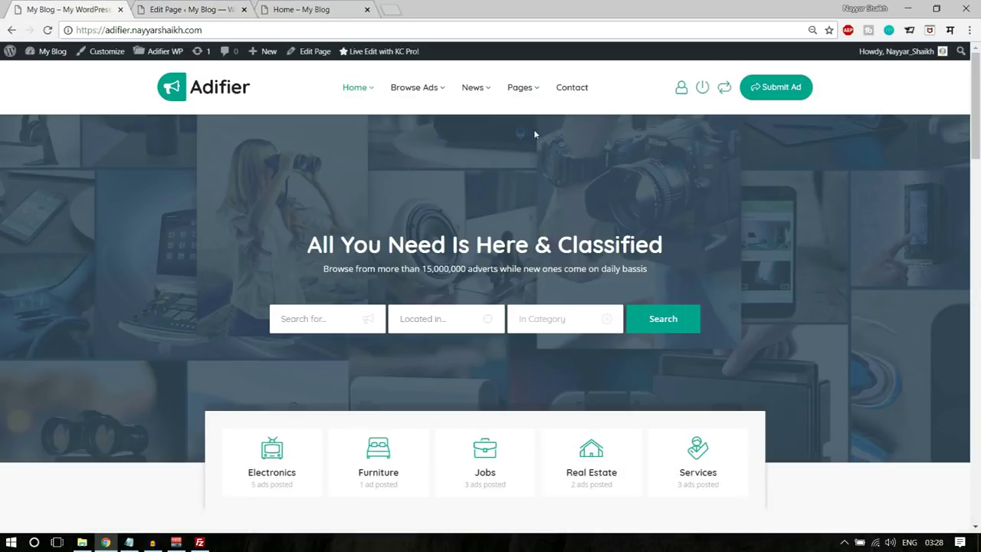
click(185, 16)
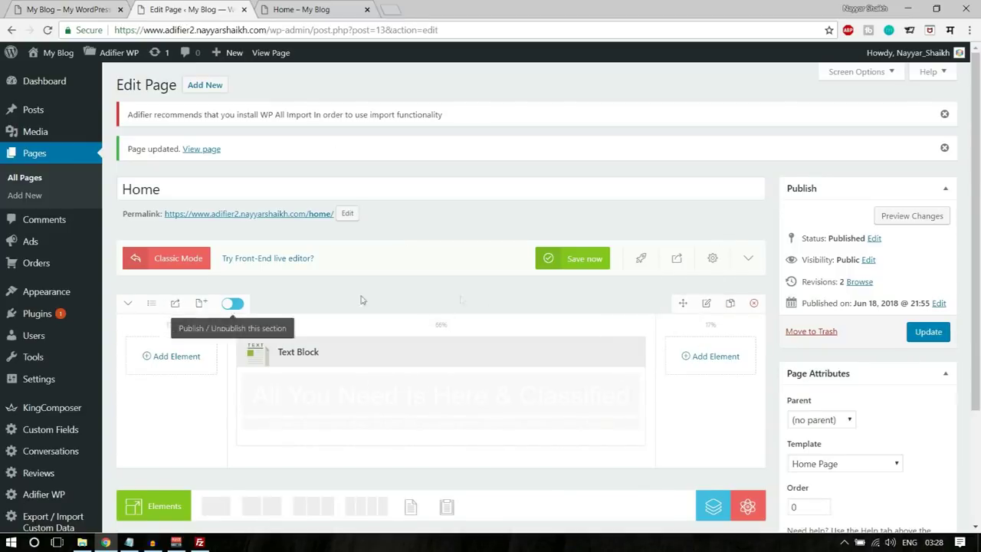
In the row's Styling > Background settings, set Advanced to YES and choose Select background image
click(708, 305)
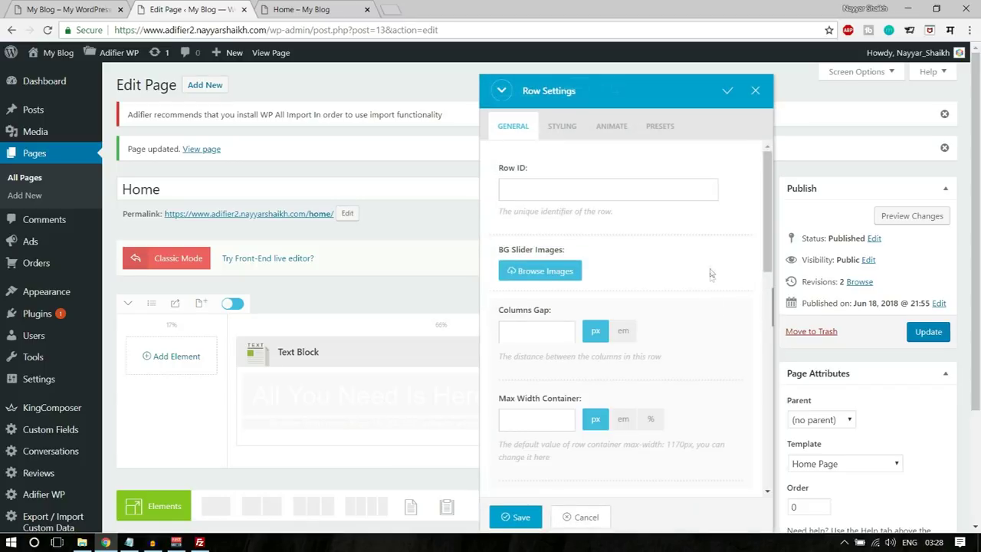
click(562, 126)
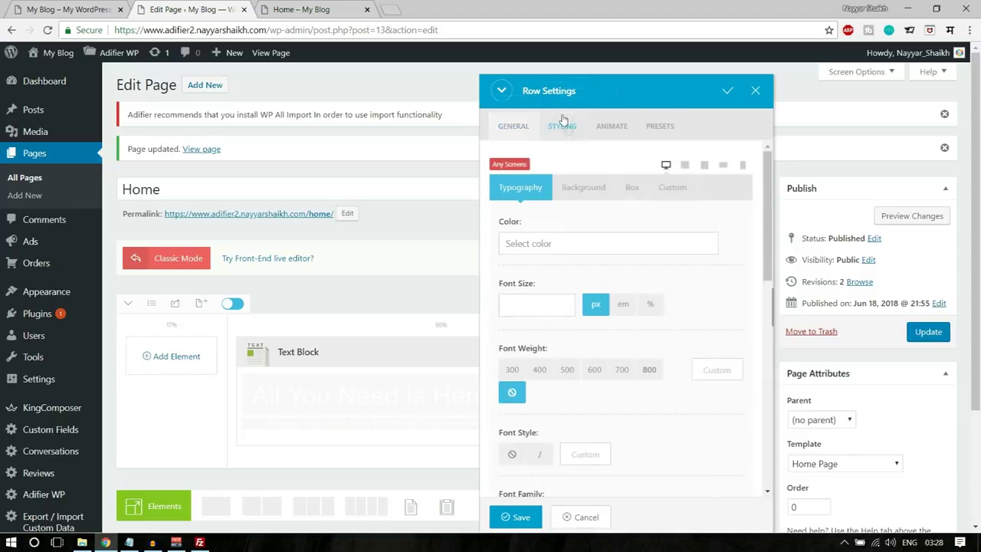
click(639, 193)
scroll(606, 286, down, 3)
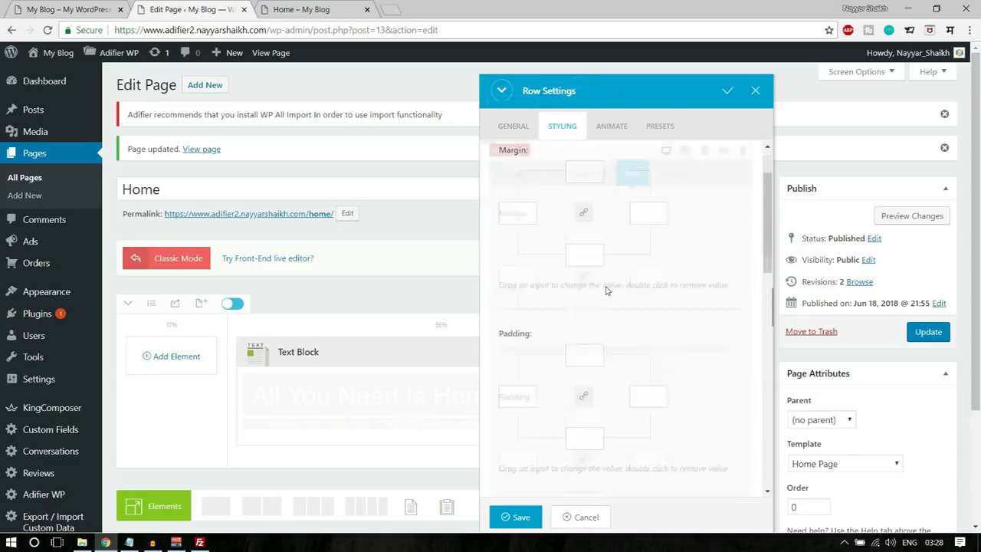
scroll(648, 305, down, 5)
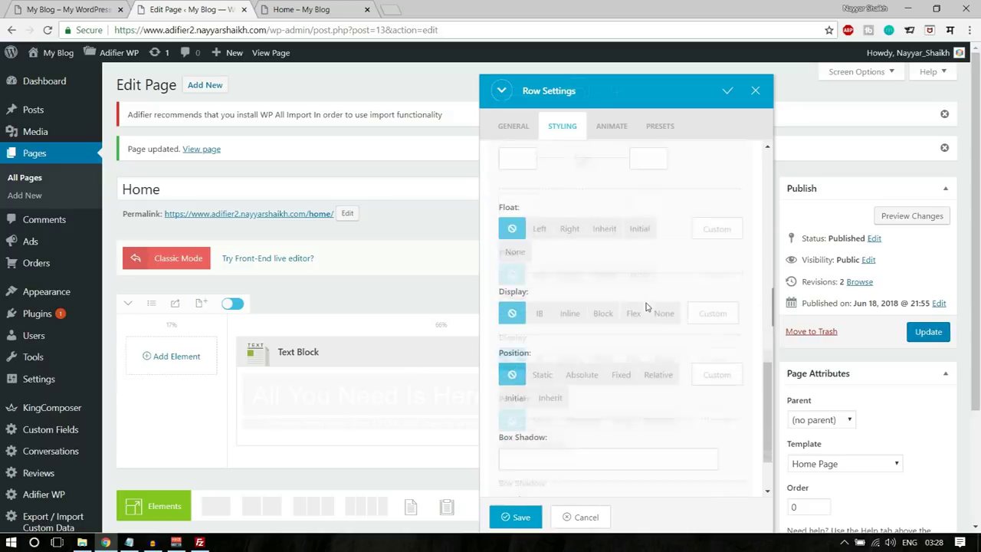
scroll(651, 314, up, 5)
scroll(643, 299, up, 5)
click(587, 192)
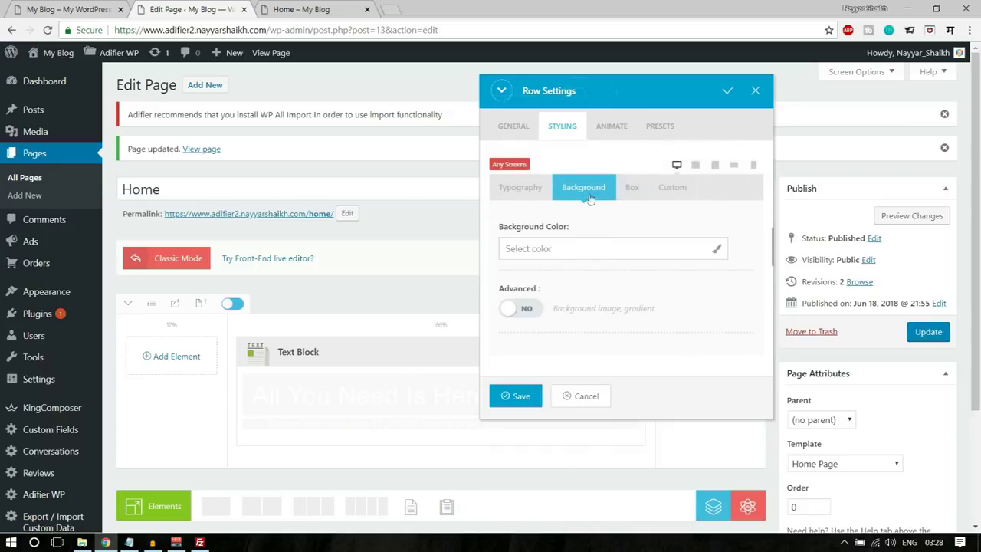
click(527, 310)
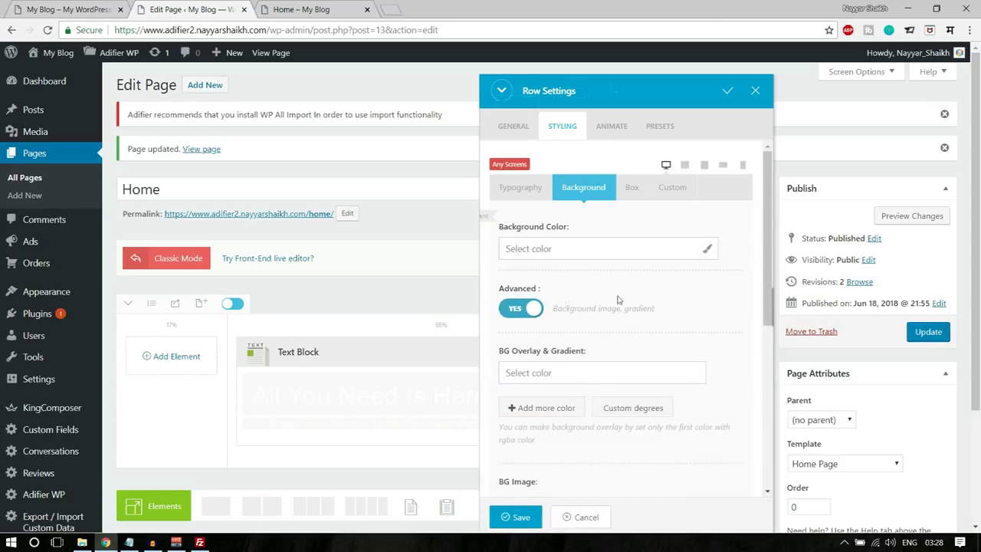
scroll(738, 302, down, 4)
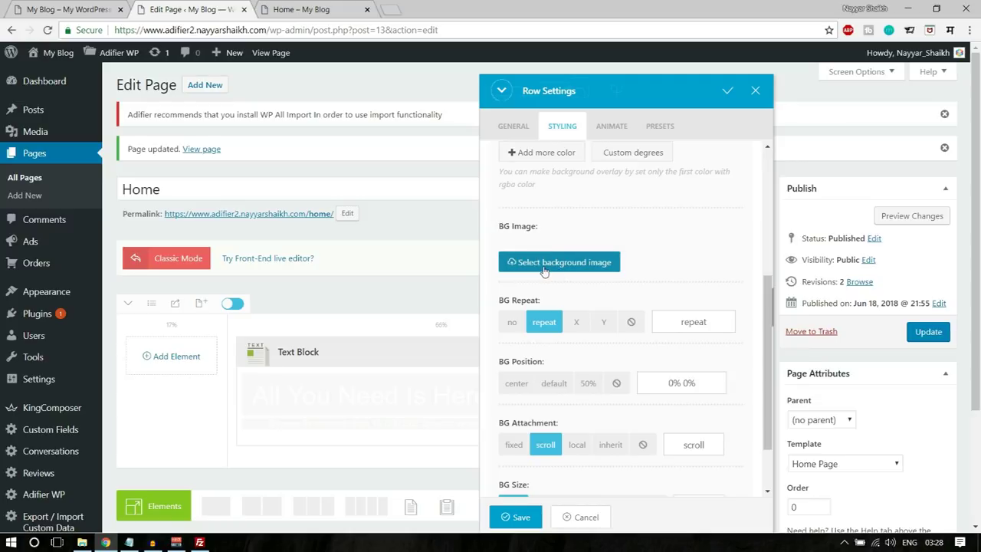
click(543, 268)
Upload bg-blue.jpg and set it as the row background at Full Size 1920×914
click(170, 105)
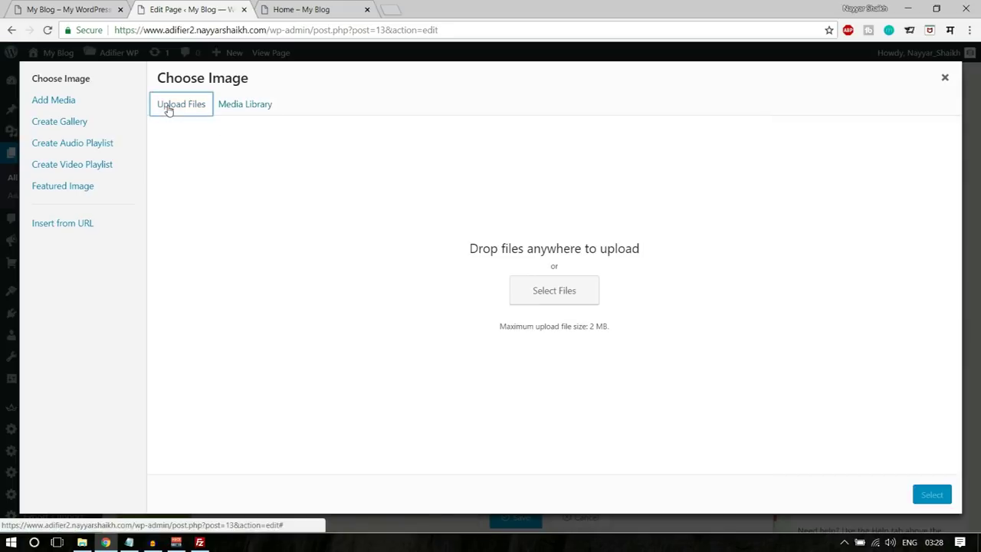
click(554, 293)
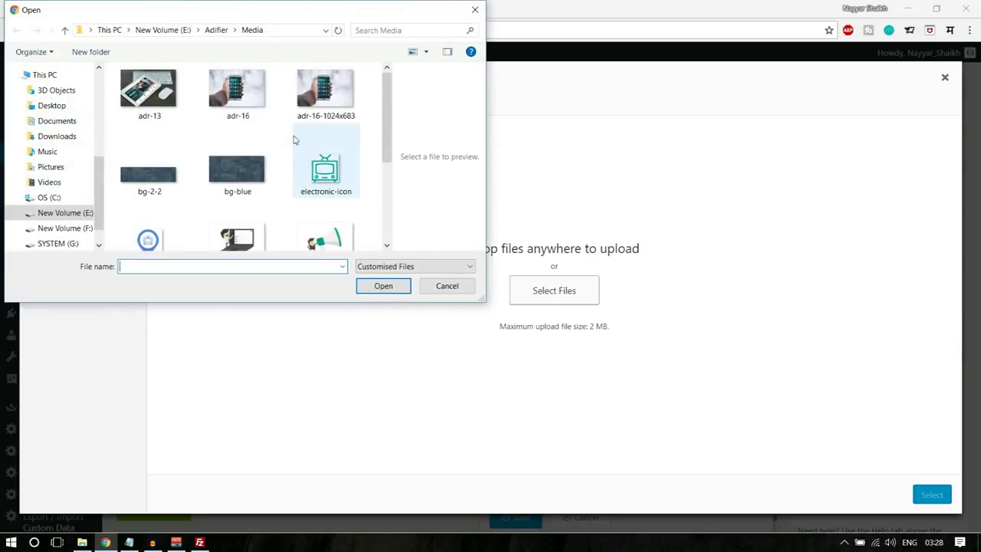
click(238, 165)
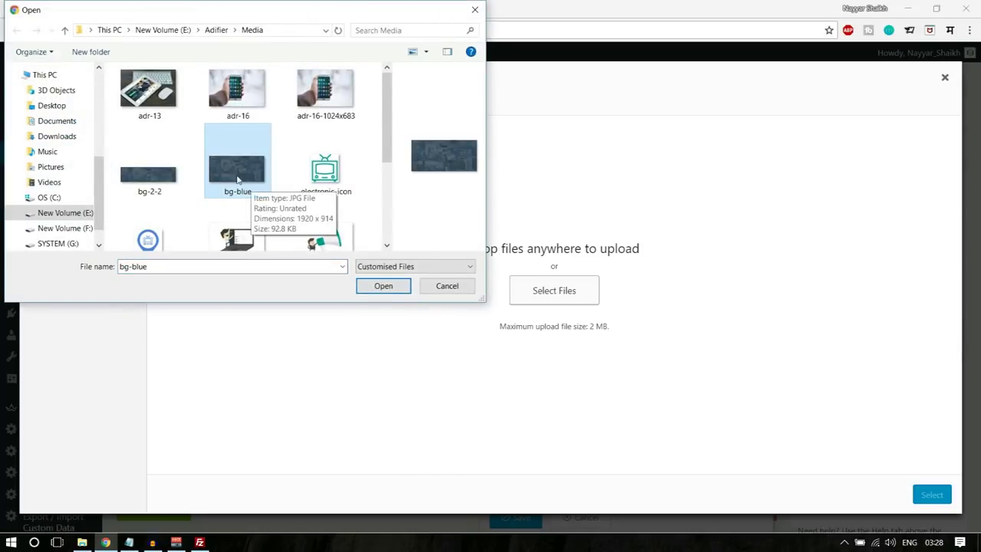
click(383, 286)
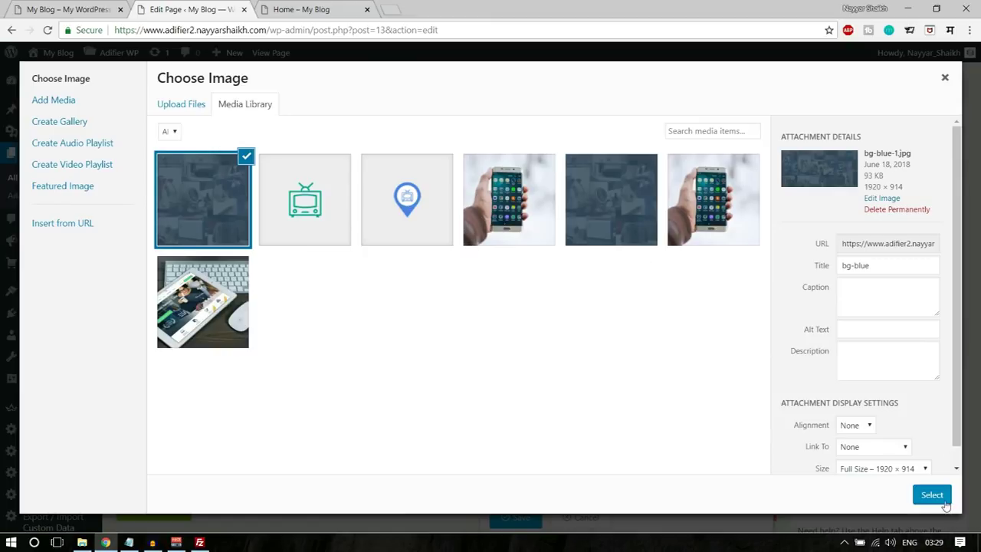
scroll(918, 413, down, 1)
click(880, 450)
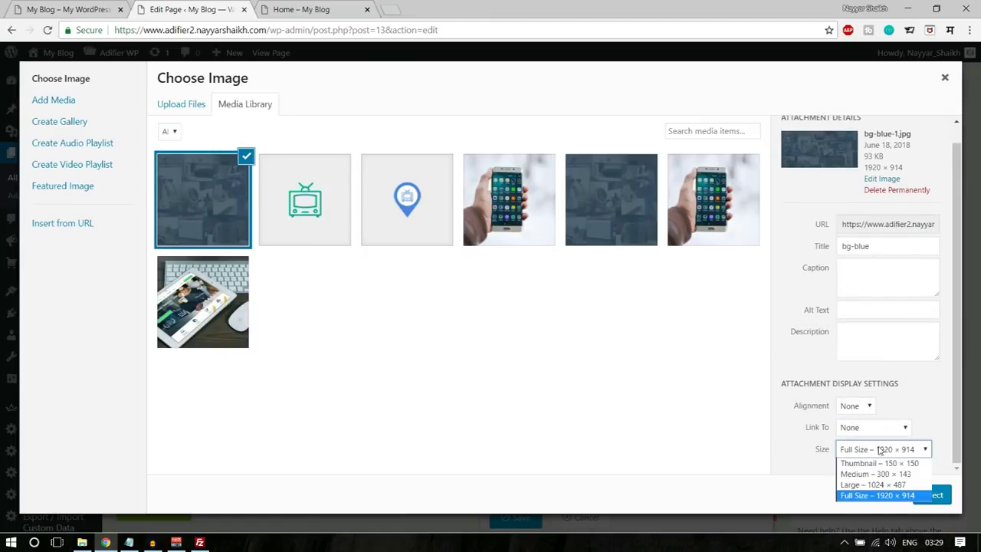
click(869, 496)
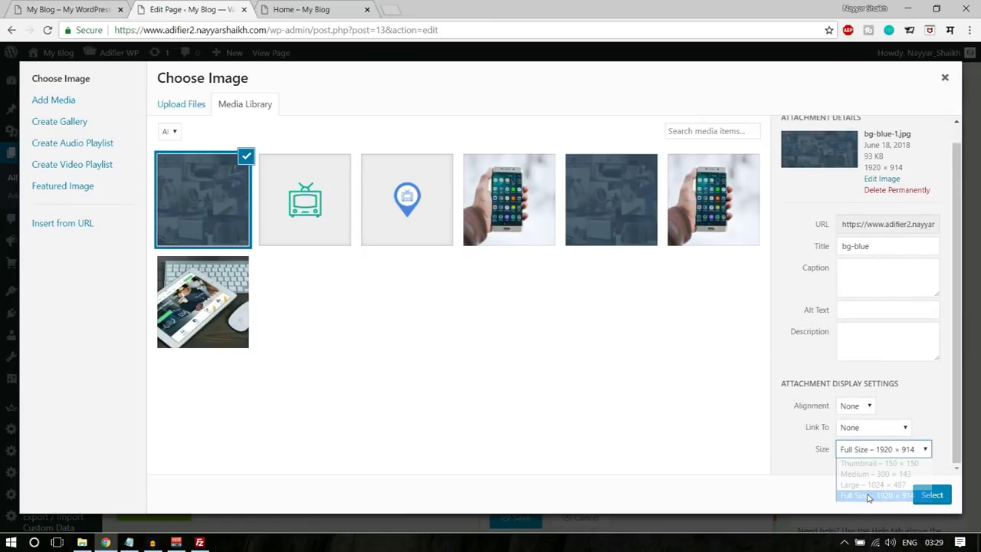
click(933, 495)
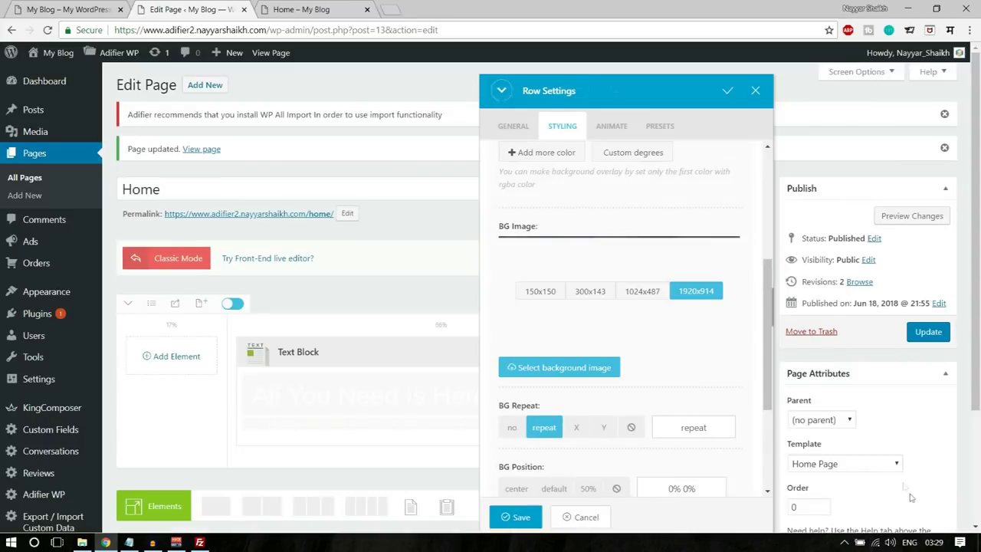
Set the row background to no-repeat, center position and fixed attachment
click(695, 292)
scroll(707, 397, down, 2)
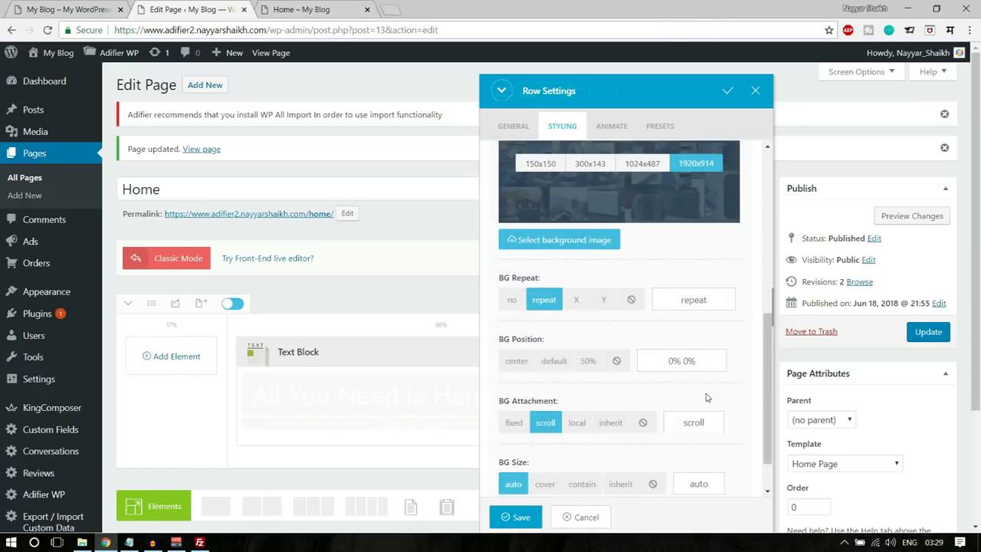
click(512, 299)
scroll(674, 321, down, 1)
click(516, 308)
click(588, 309)
click(518, 311)
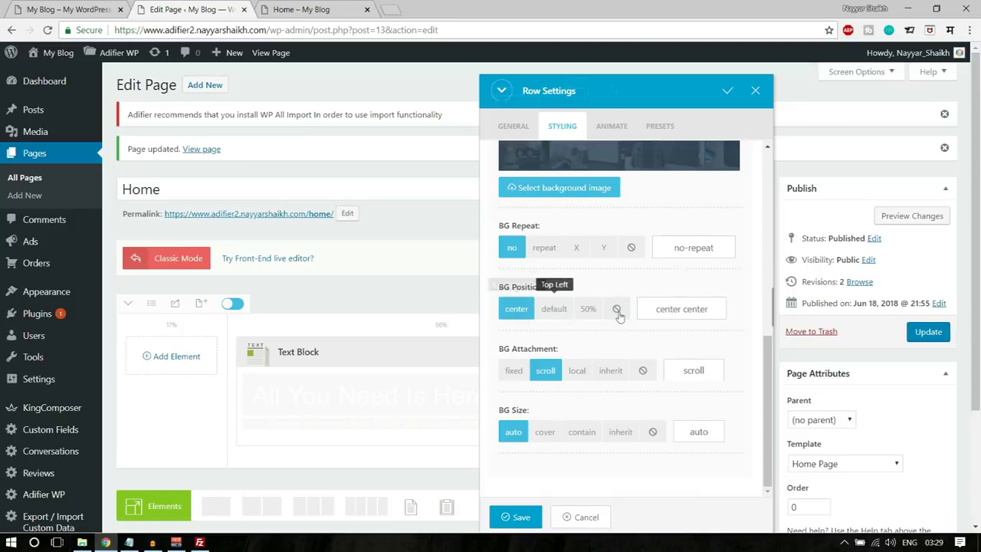
click(514, 372)
Scroll through the Adifier demo home page down to Register & Benefit and back
click(50, 7)
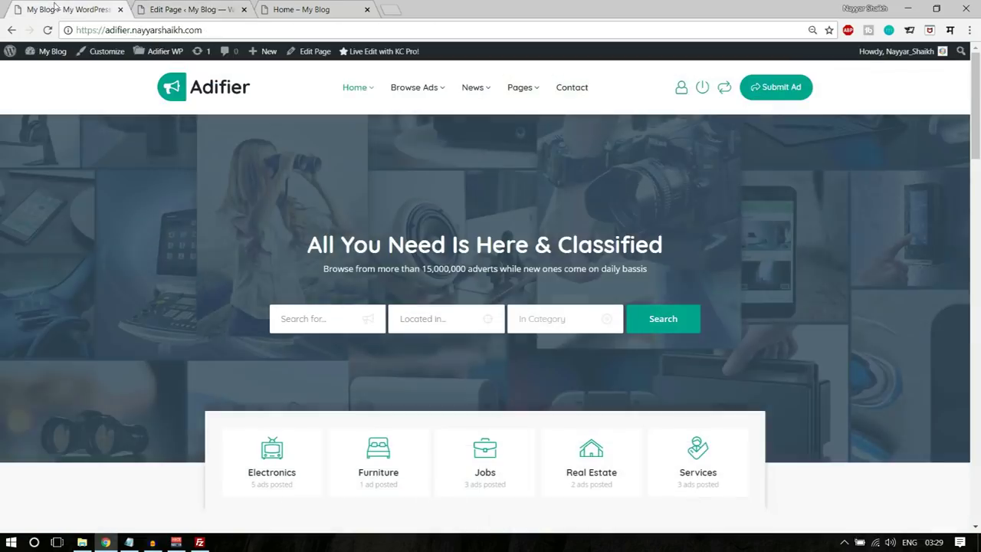
scroll(143, 240, down, 2)
scroll(156, 279, up, 2)
scroll(157, 279, down, 2)
scroll(157, 279, up, 2)
scroll(161, 305, down, 10)
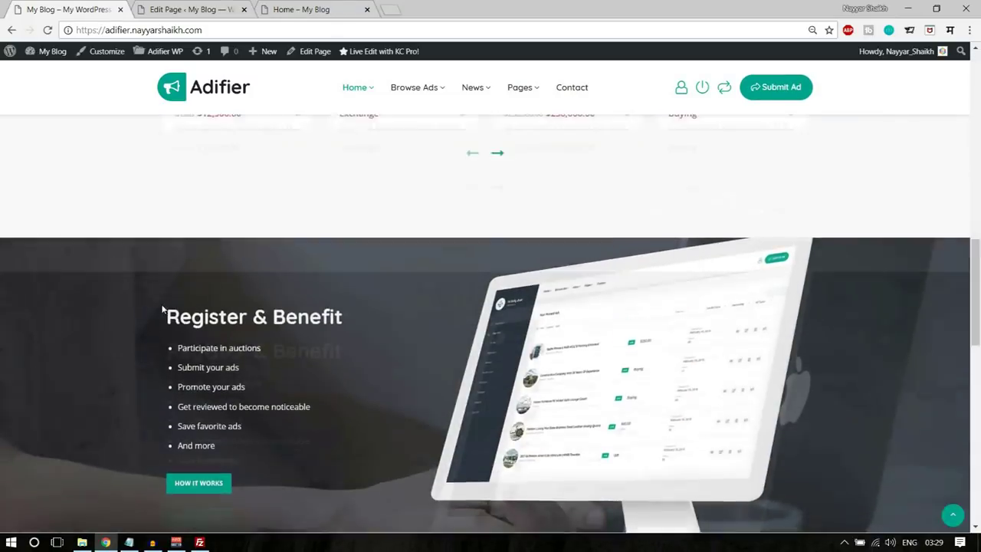
scroll(161, 304, up, 2)
scroll(161, 304, down, 2)
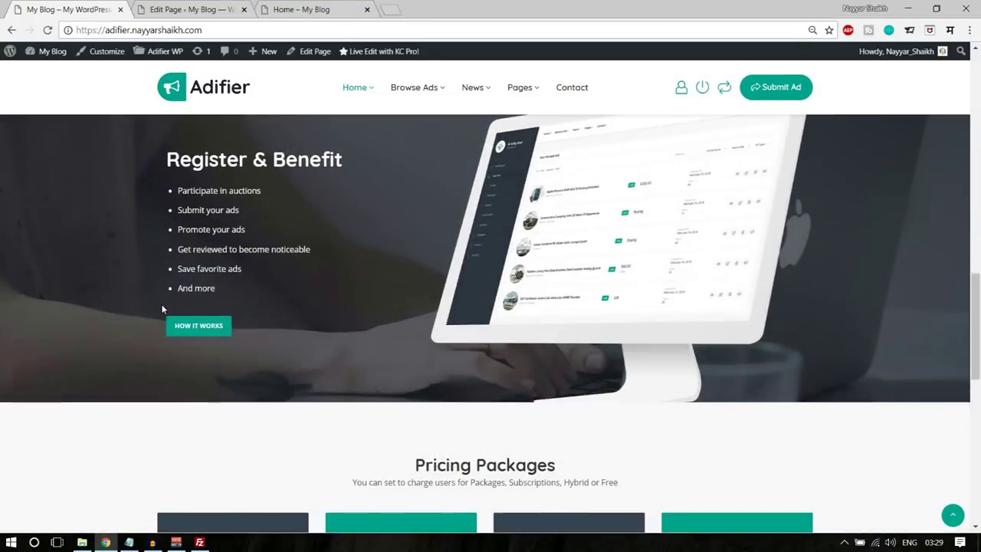
scroll(161, 303, up, 1)
scroll(161, 303, down, 1)
scroll(161, 303, up, 2)
scroll(161, 303, down, 3)
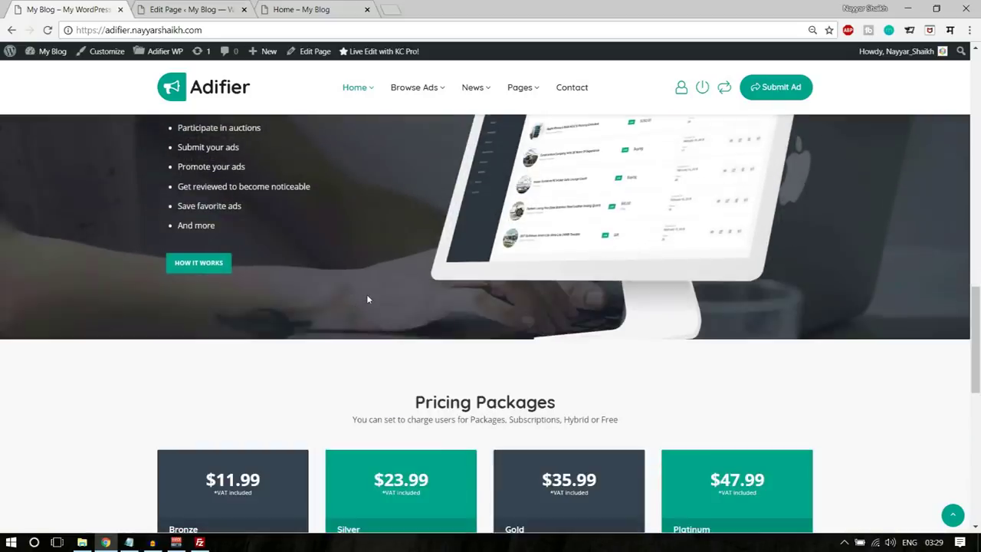
scroll(367, 299, up, 1)
scroll(430, 342, up, 10)
scroll(431, 345, down, 2)
scroll(431, 344, up, 2)
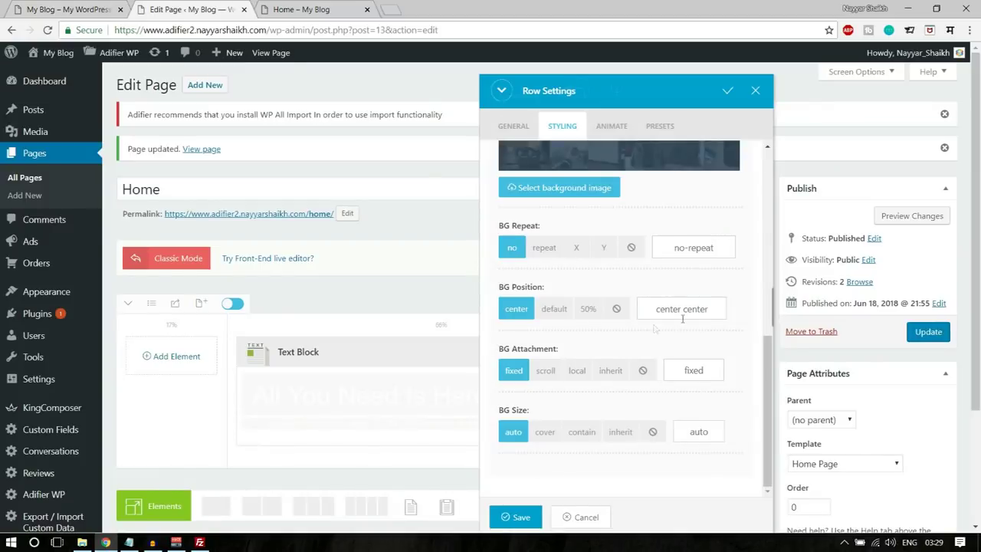
Set the hero background size to cover, save the row settings and update the page
scroll(578, 449, down, 1)
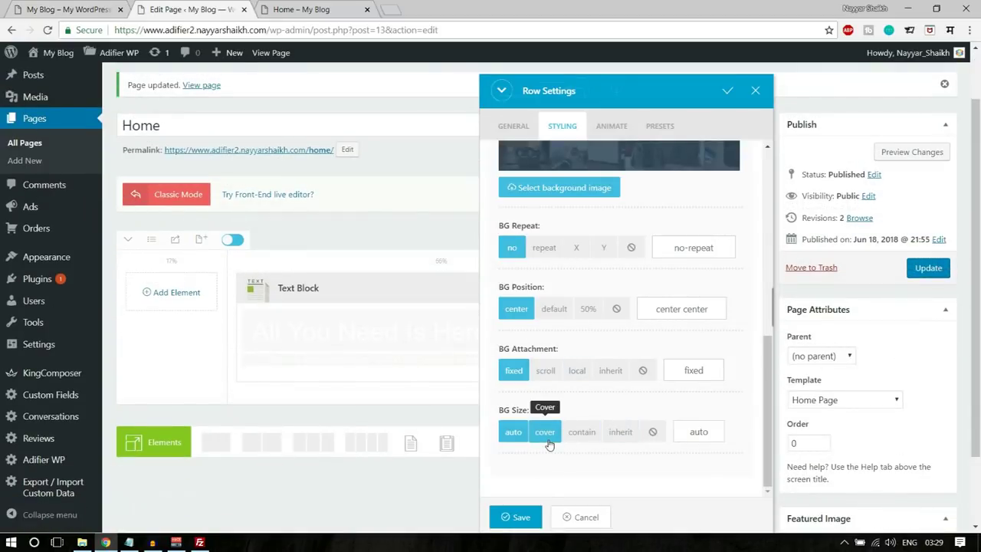
click(549, 444)
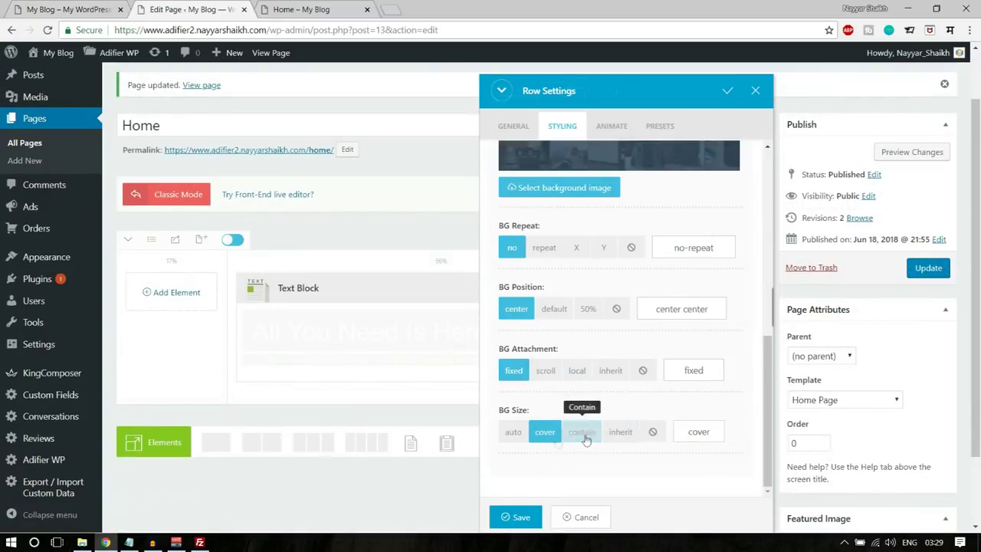
click(519, 518)
scroll(577, 478, up, 1)
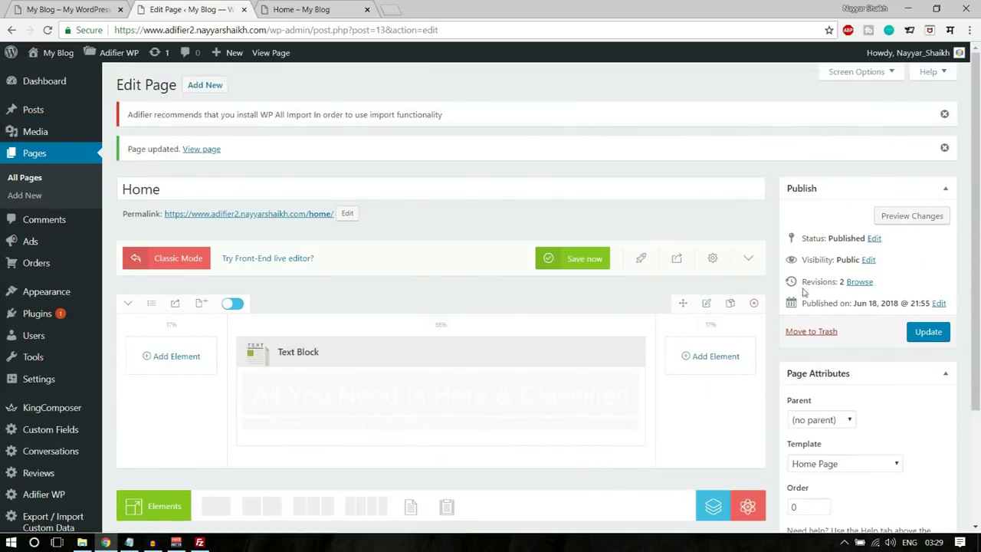
click(925, 332)
Reload the live Home page to confirm the background now shows behind the heading
click(334, 8)
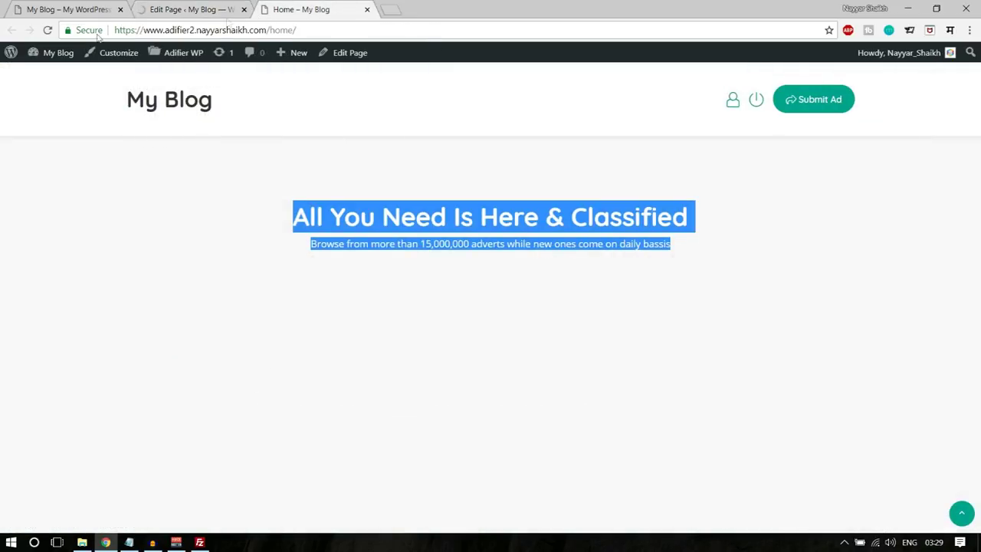
click(48, 31)
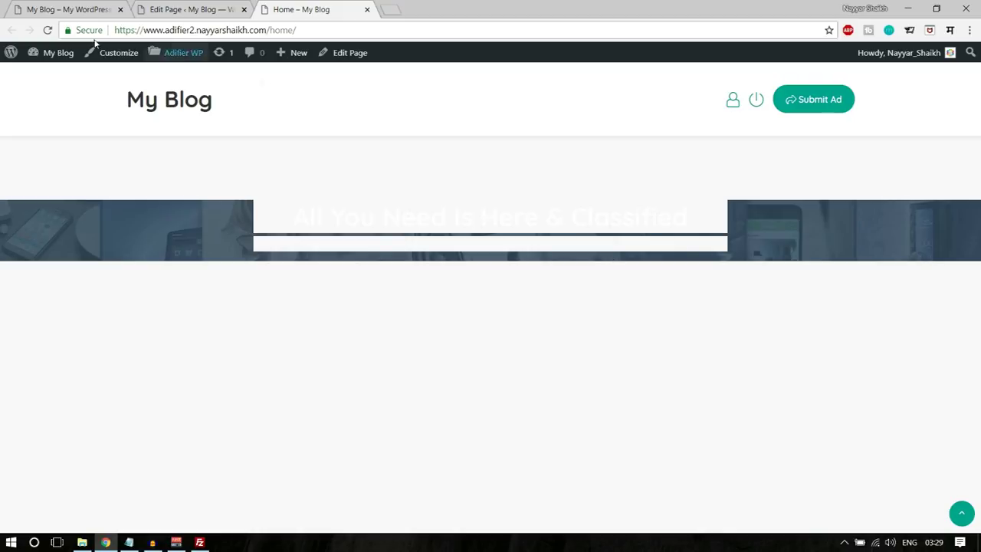
click(215, 9)
scroll(495, 295, down, 1)
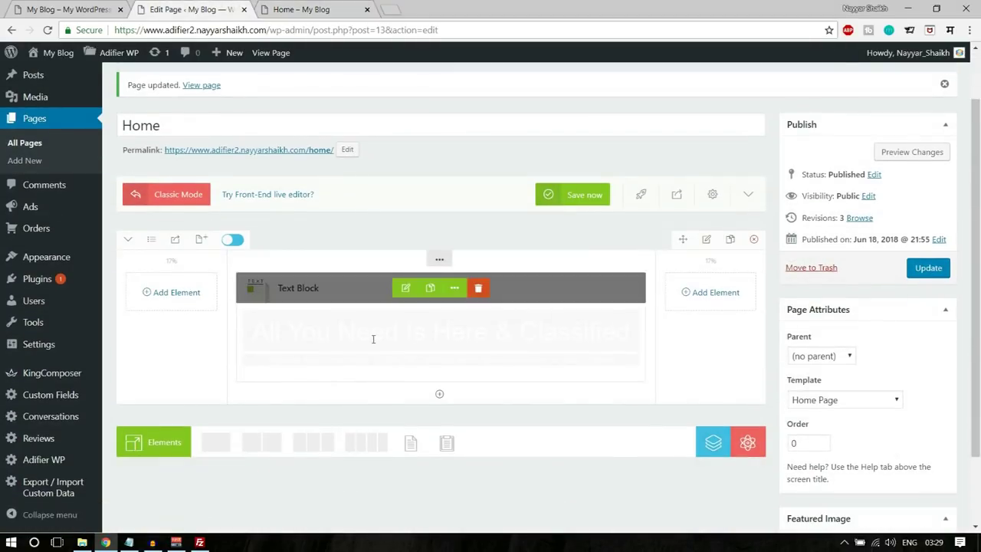
Open the hero Text Block editor and copy the formatted heading and subheading from the demo page
click(406, 288)
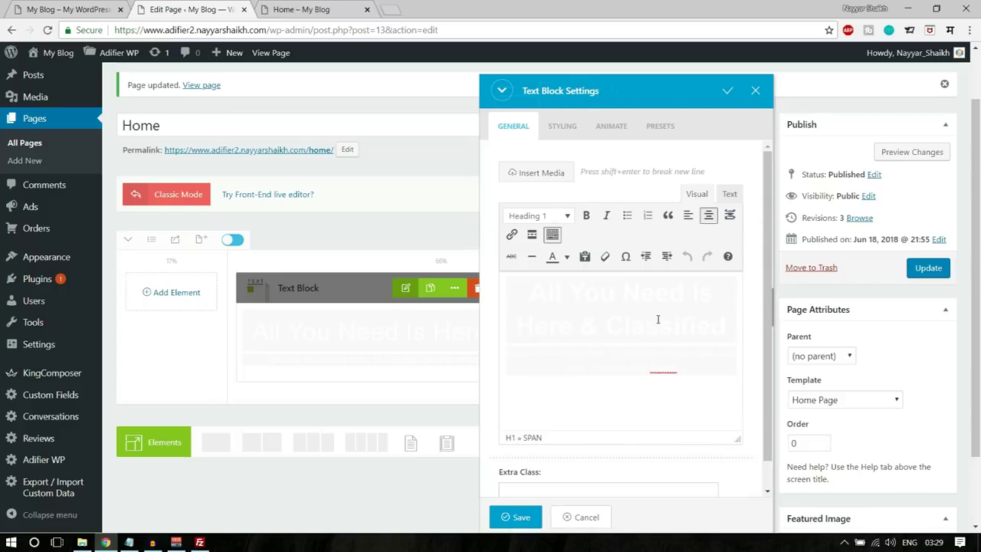
key(ctrl+a)
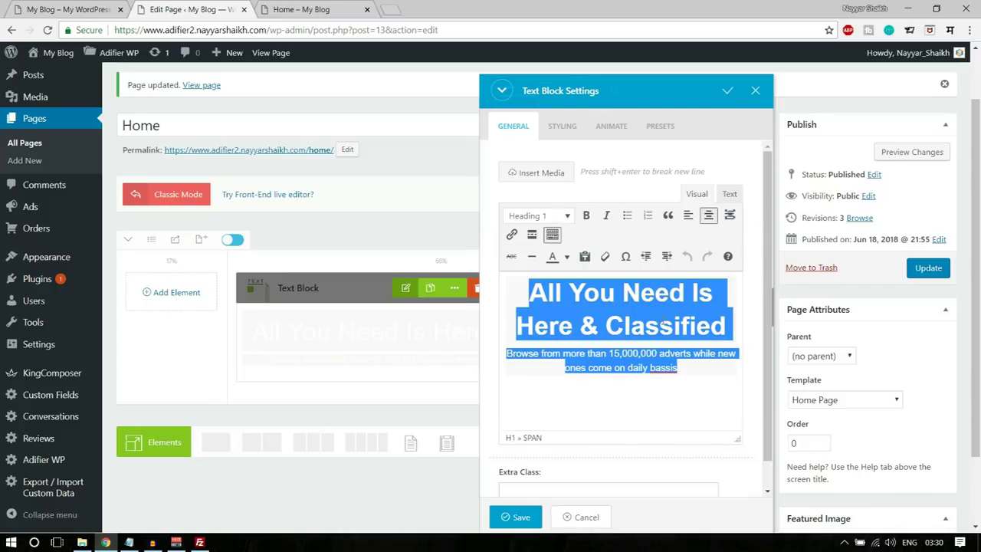
click(730, 193)
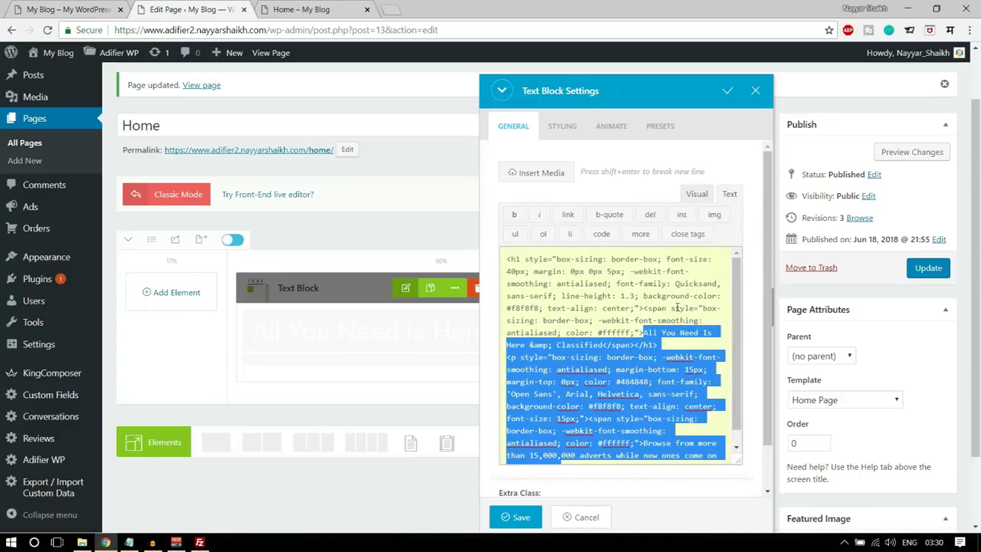
click(697, 194)
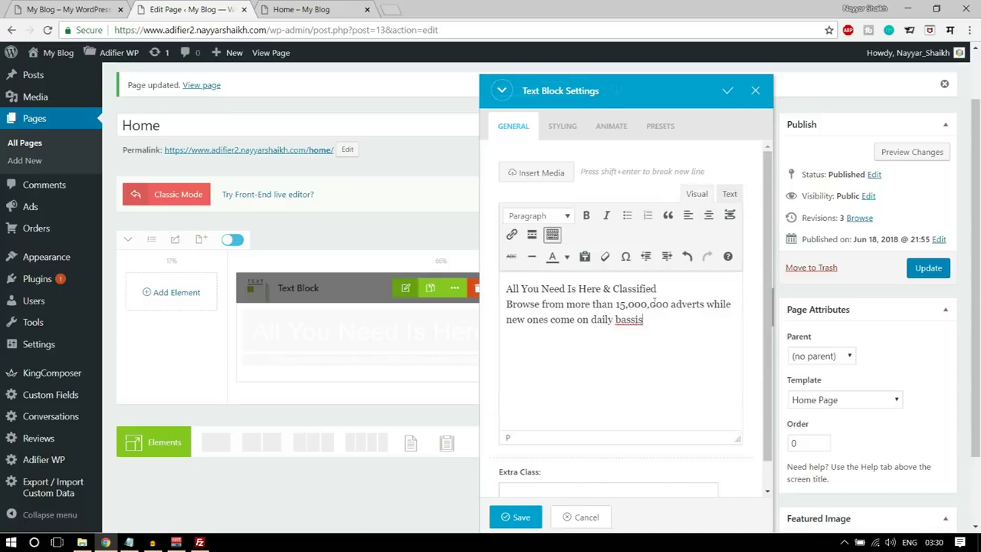
click(67, 7)
drag(307, 244, 293, 225)
key(ctrl+c)
click(662, 277)
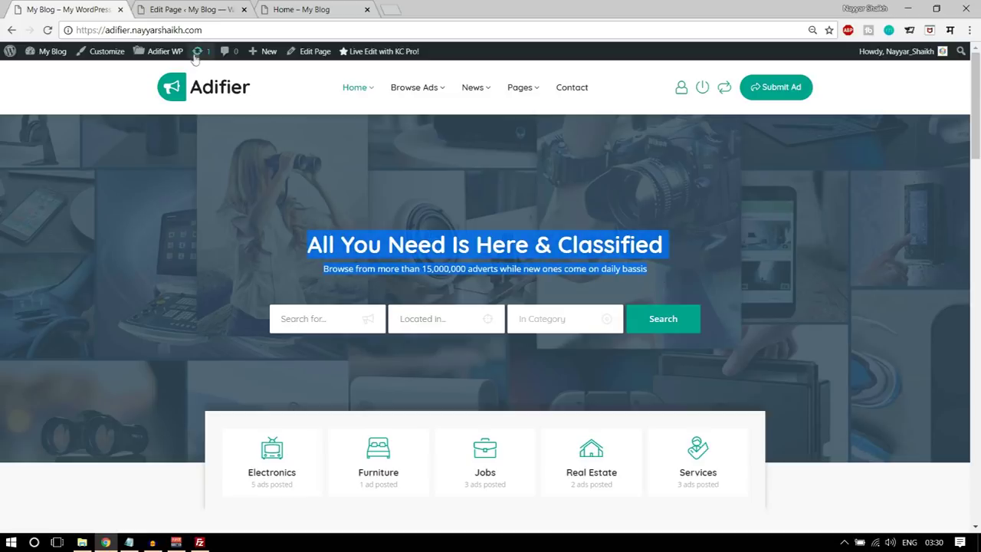
click(191, 9)
Replace the text block content with the copied heading and paragraph, centre-aligned
key(ctrl+a)
key(ctrl+v)
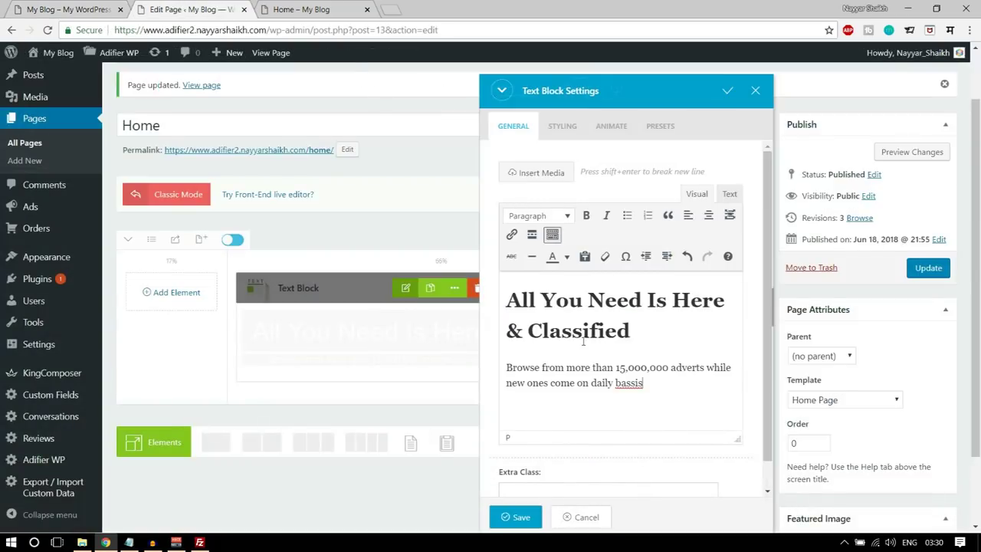
drag(646, 382, 506, 290)
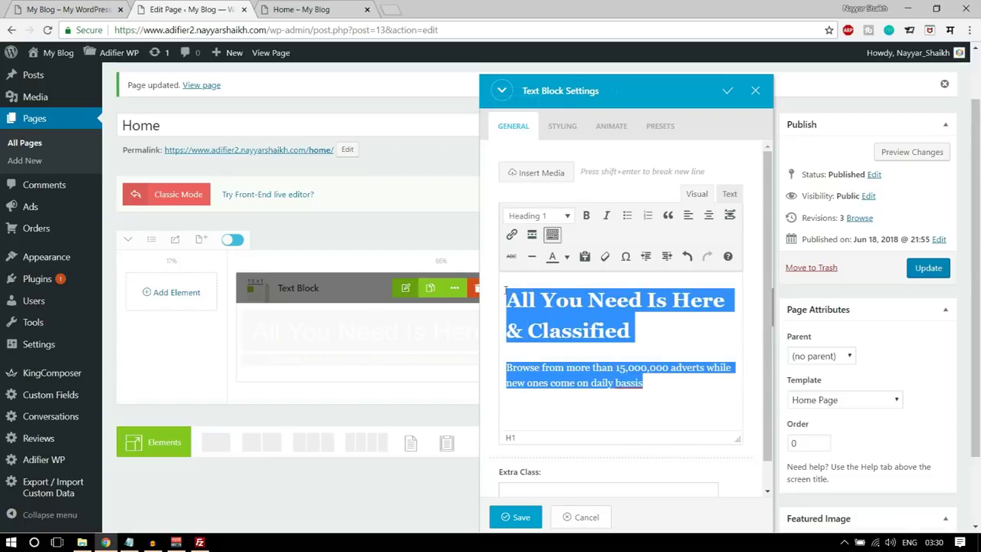
click(708, 216)
click(627, 328)
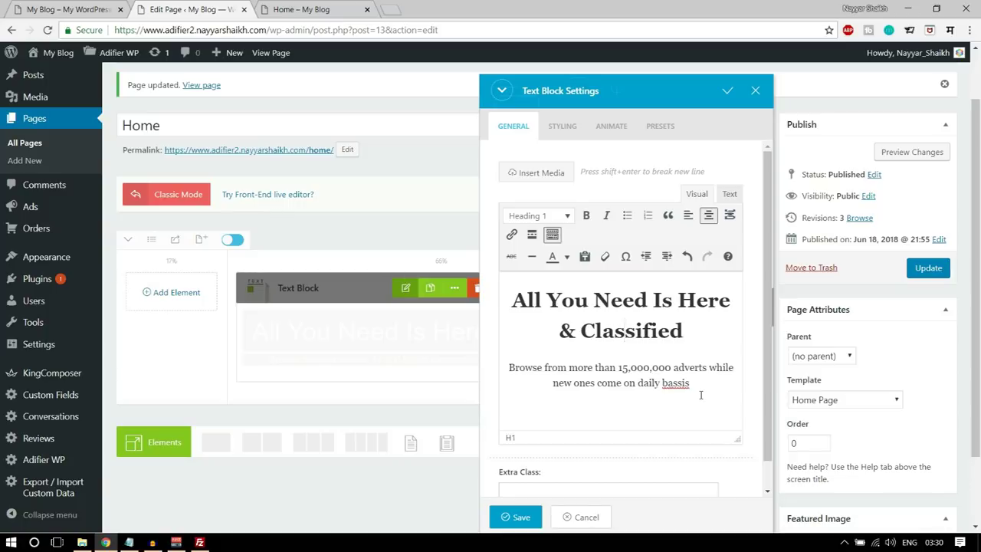
Show the raw HTML and select the heading's text-align style attribute
click(729, 193)
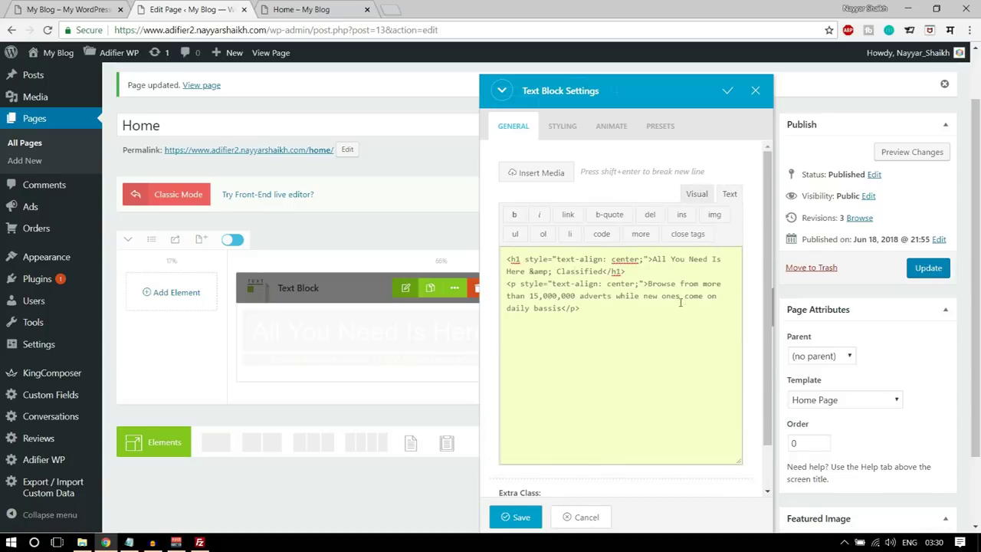
drag(526, 259, 594, 259)
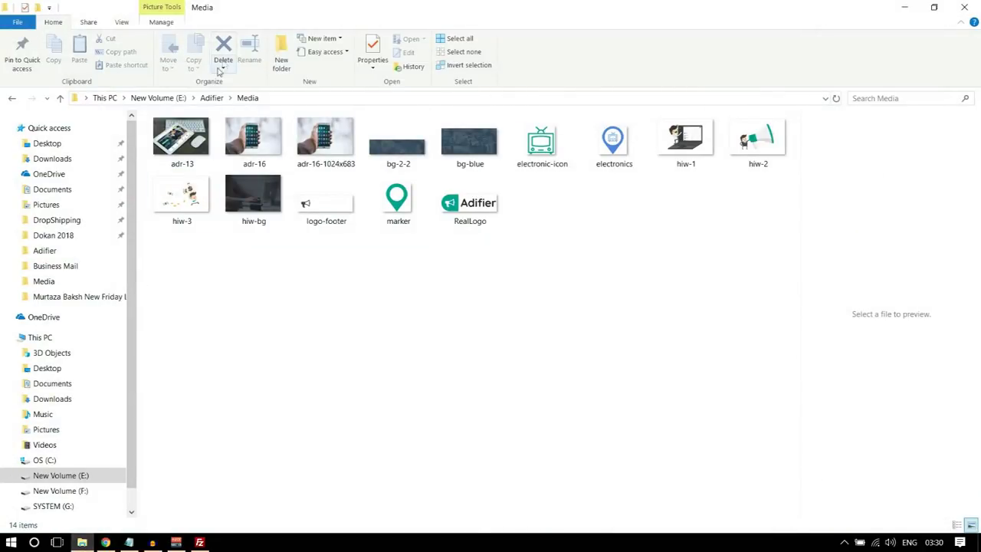
click(211, 97)
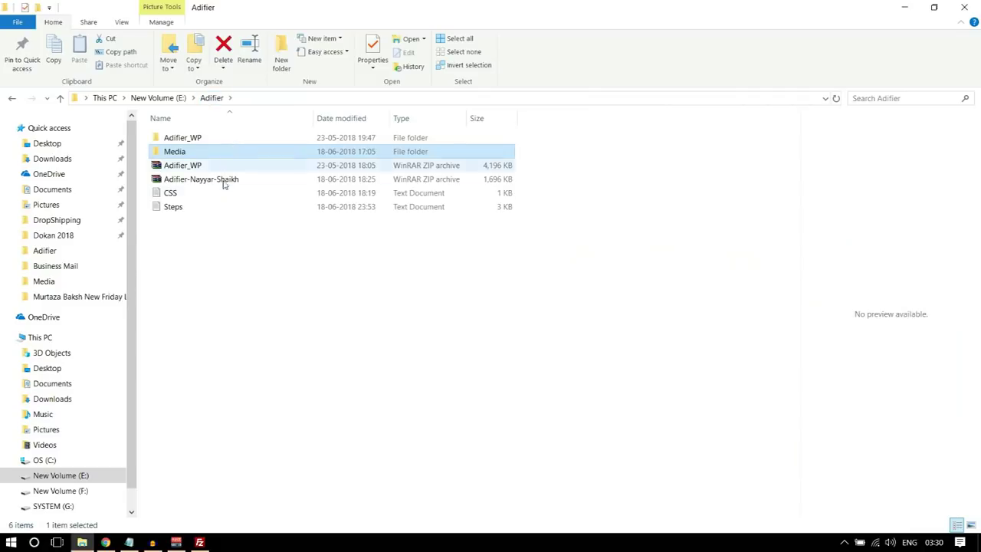
Open CSS.txt from E:\Adifier in Notepad and copy the style="color: #ffffff;" snippet
double_click(175, 195)
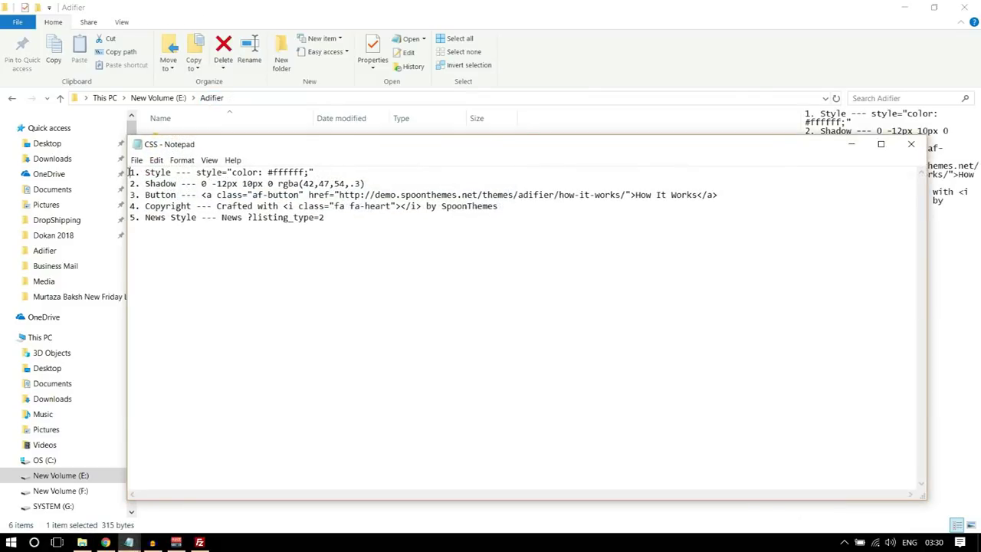
drag(130, 172, 194, 171)
key(ctrl+c)
click(337, 170)
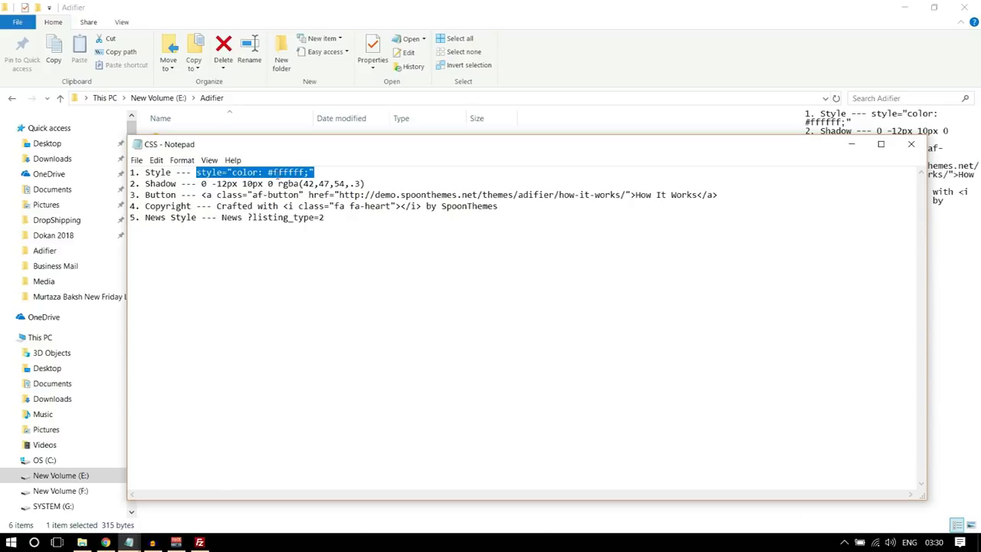
Paste style="color: #ffffff;" into the hero's <h1> and <p> tags and save the text block
click(105, 542)
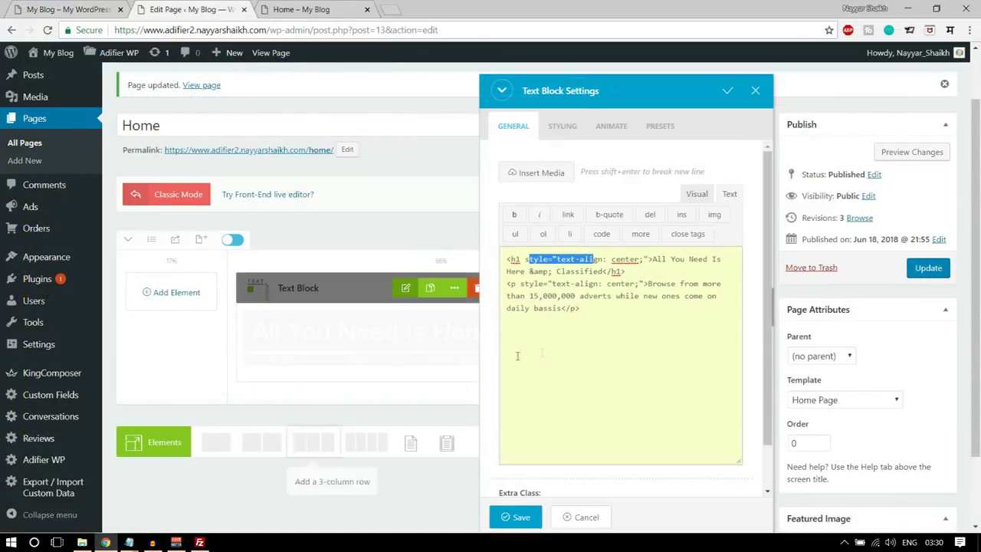
click(522, 259)
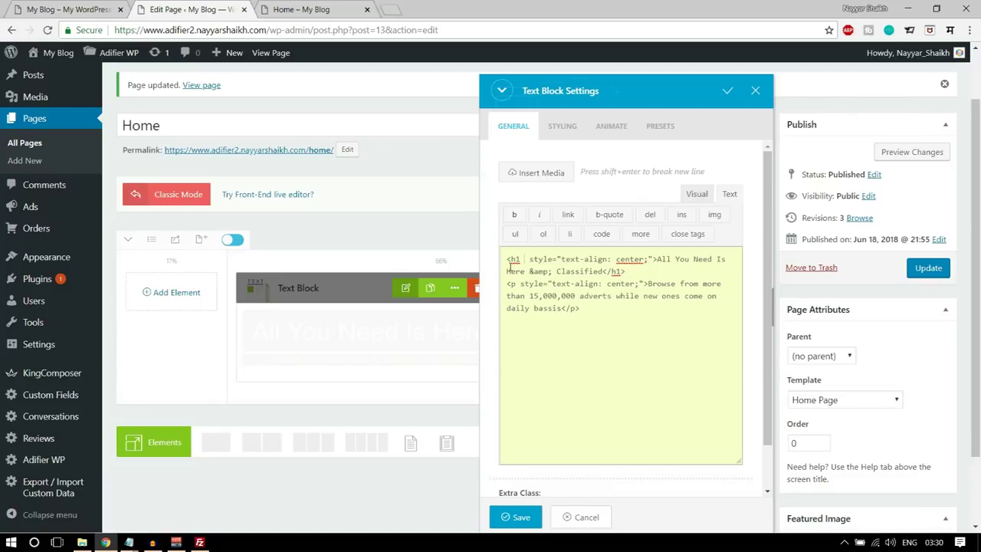
key(ctrl+v)
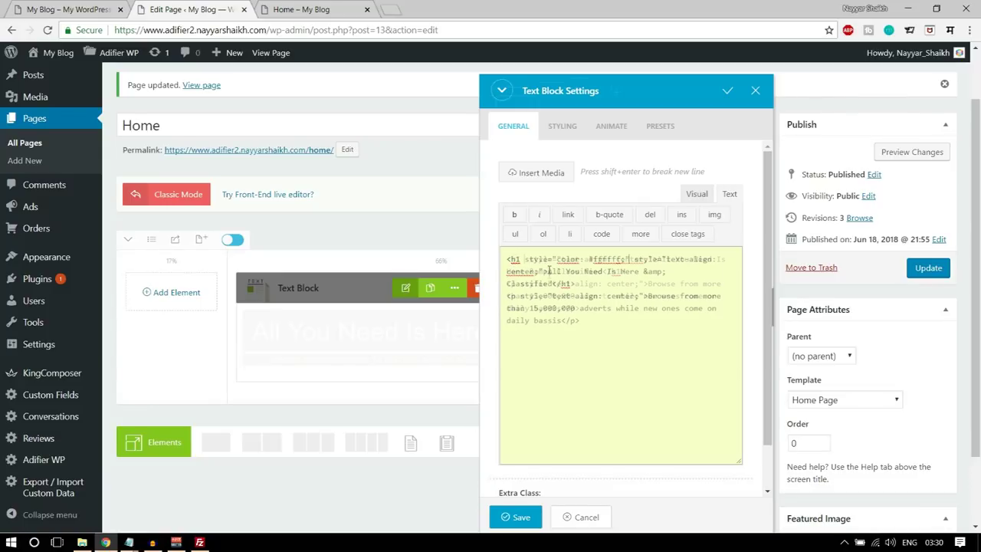
click(517, 297)
key(ctrl+v)
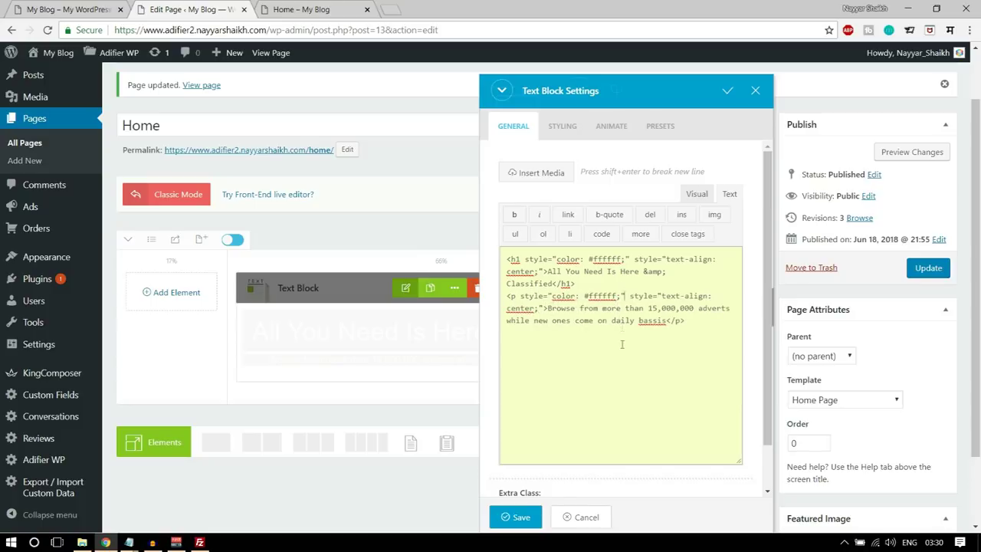
click(516, 516)
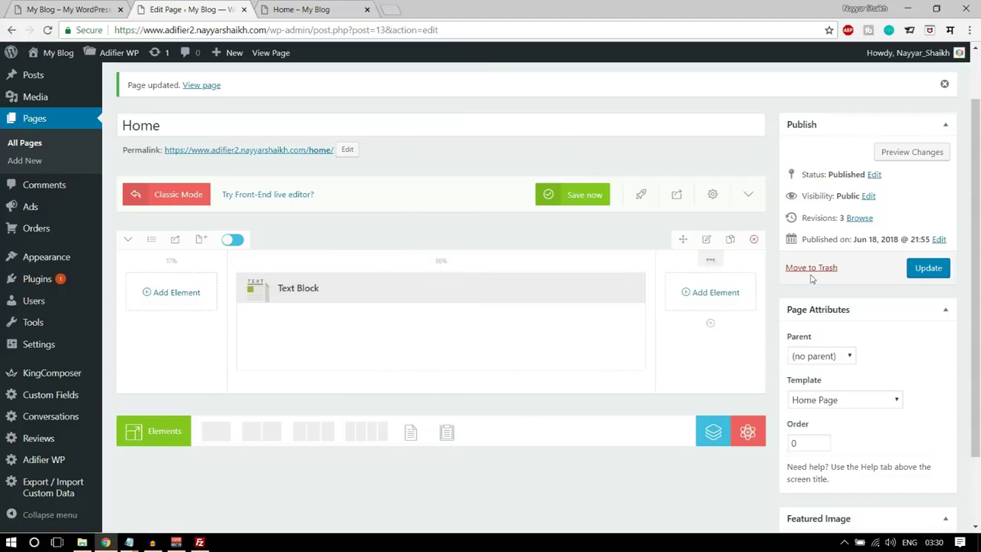
mouse_move(700, 239)
key(ctrl+Tab)
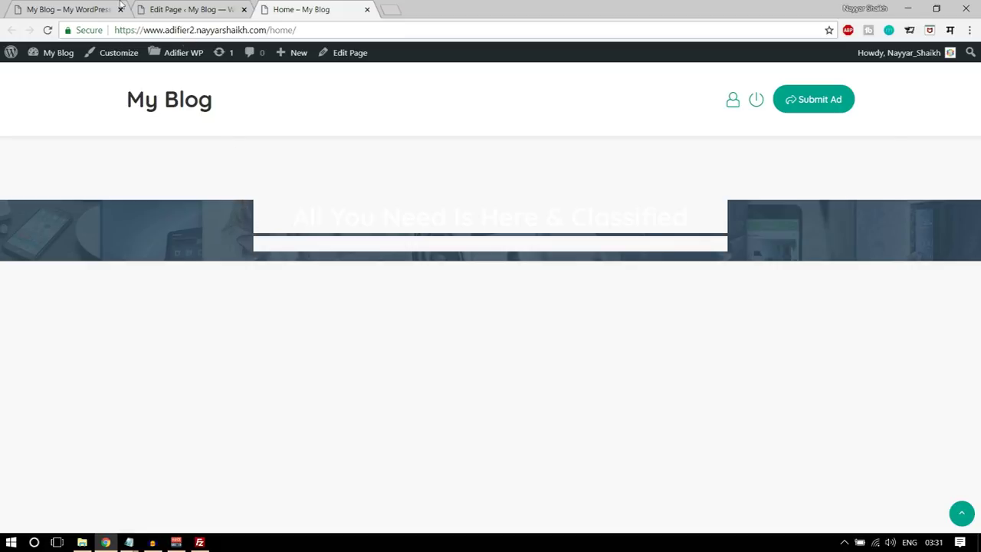
key(ctrl+Tab)
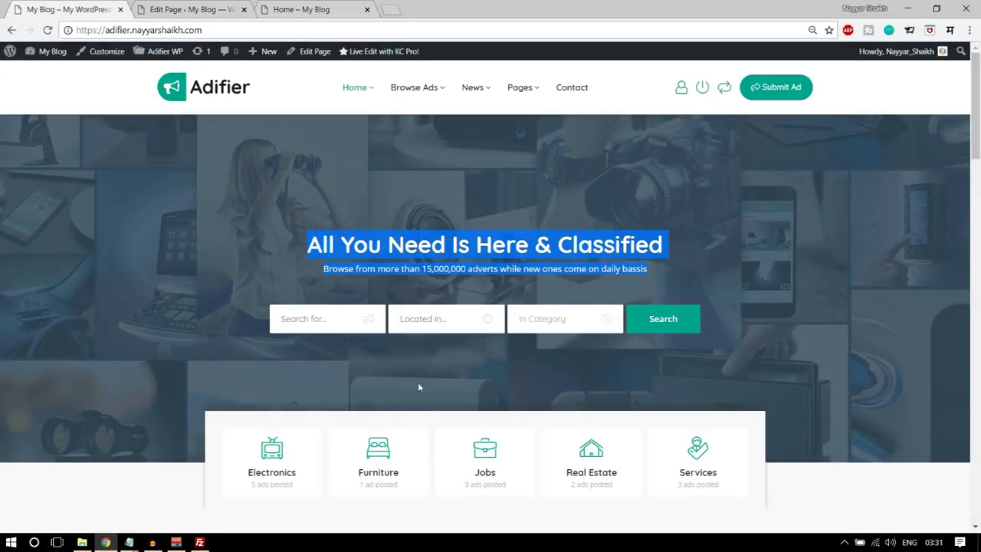
click(211, 10)
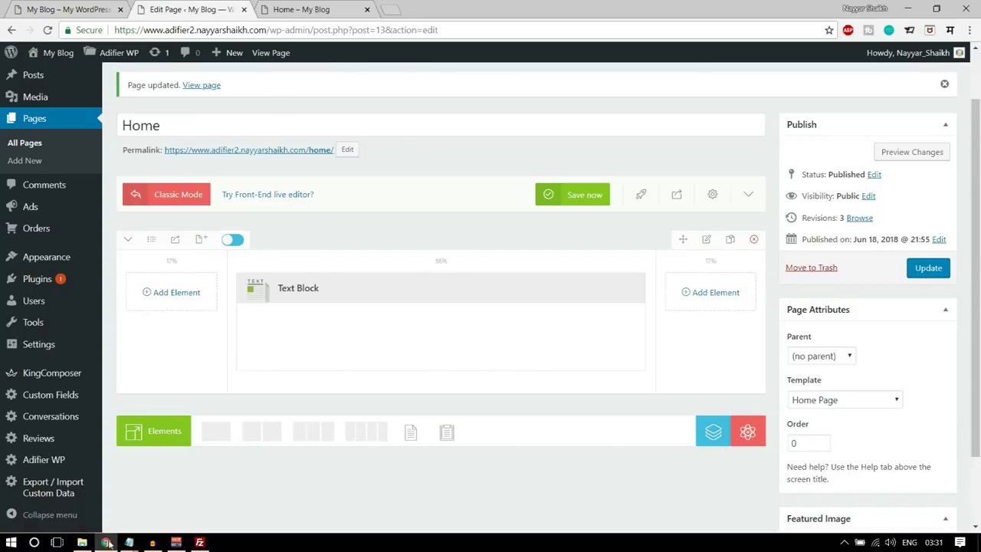
click(707, 241)
Bring up the hero row's Box margin and padding settings and compare with the Adifier demo
click(561, 126)
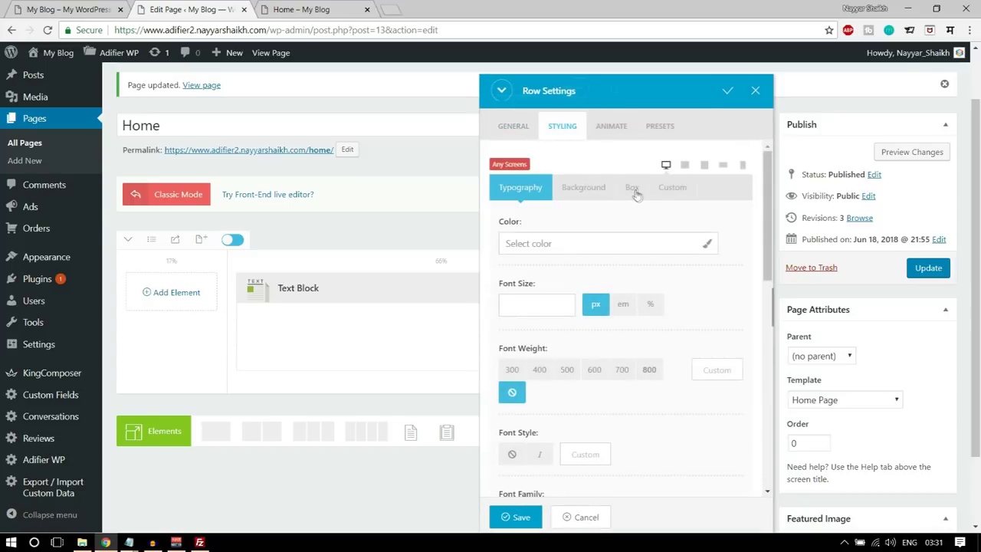
click(634, 190)
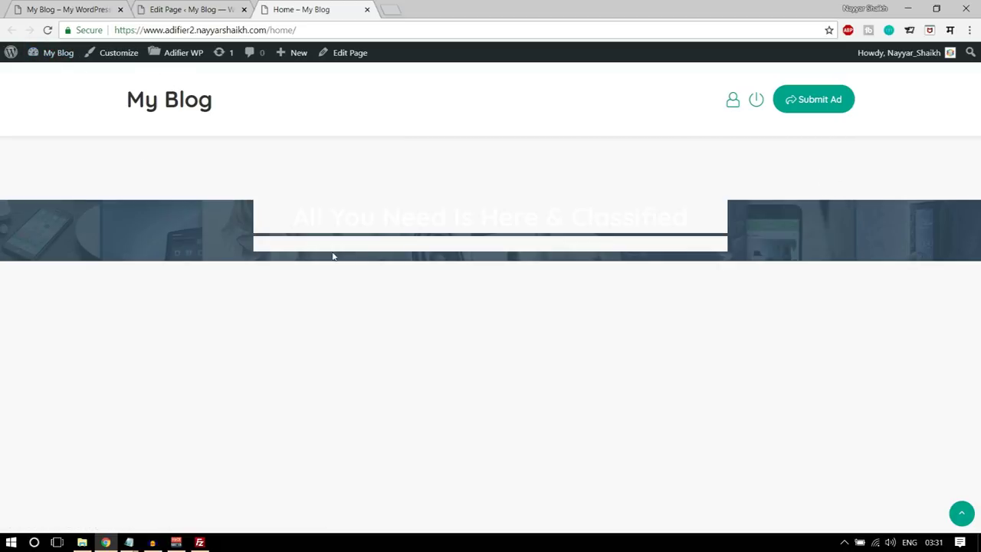
click(108, 6)
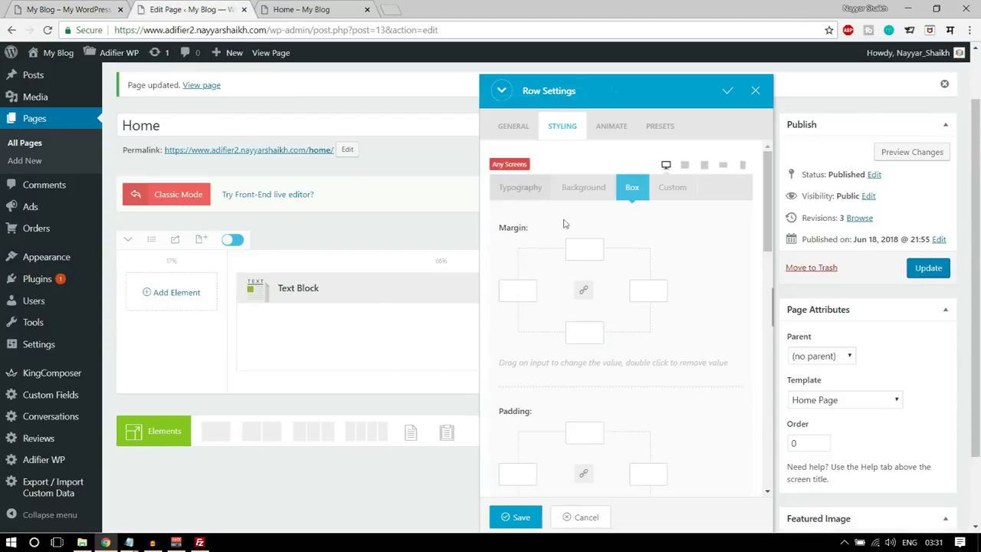
scroll(674, 414, down, 2)
scroll(605, 321, up, 2)
Set the hero row's top margin to -100px
text(09px)
double_click(583, 249)
text(-90)
drag(582, 250, 587, 247)
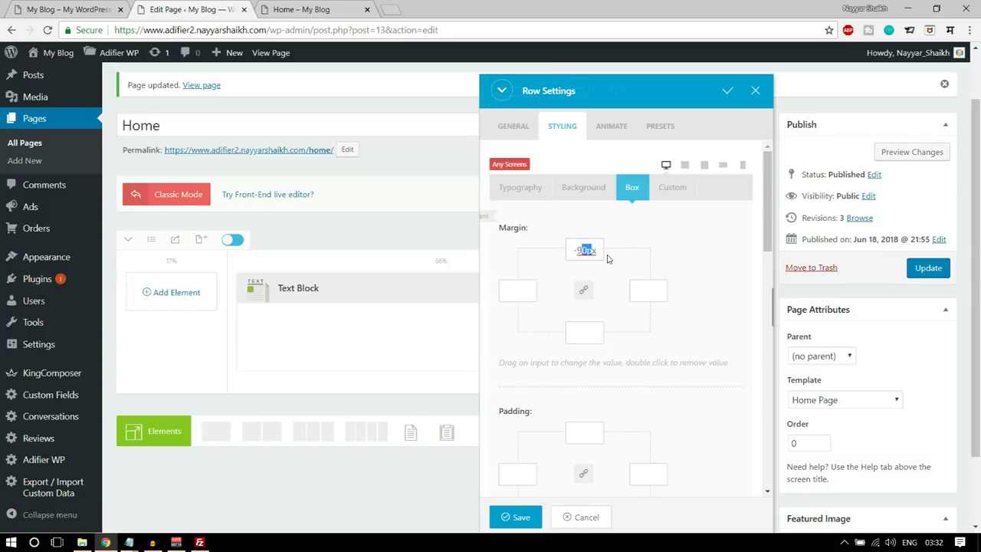
key(ctrl+s)
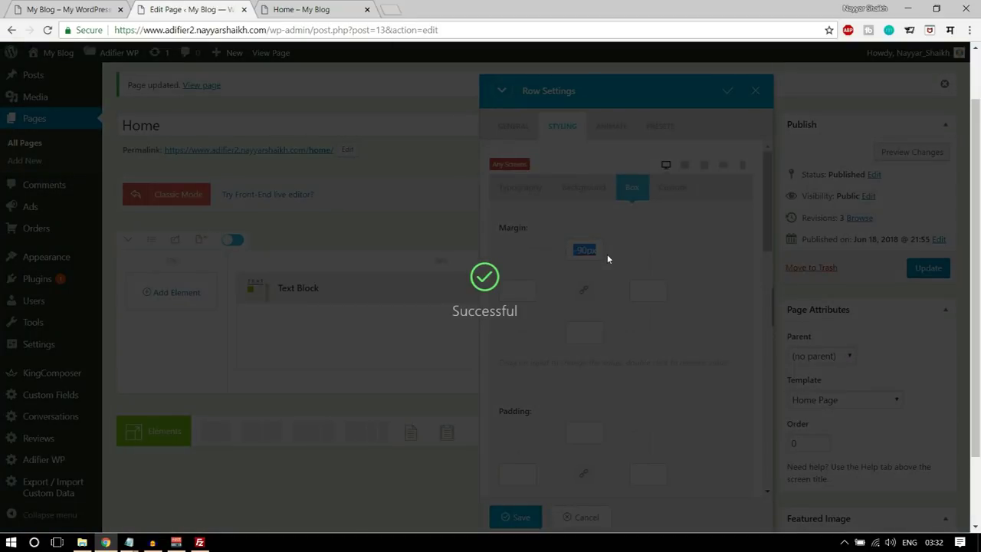
text(100)
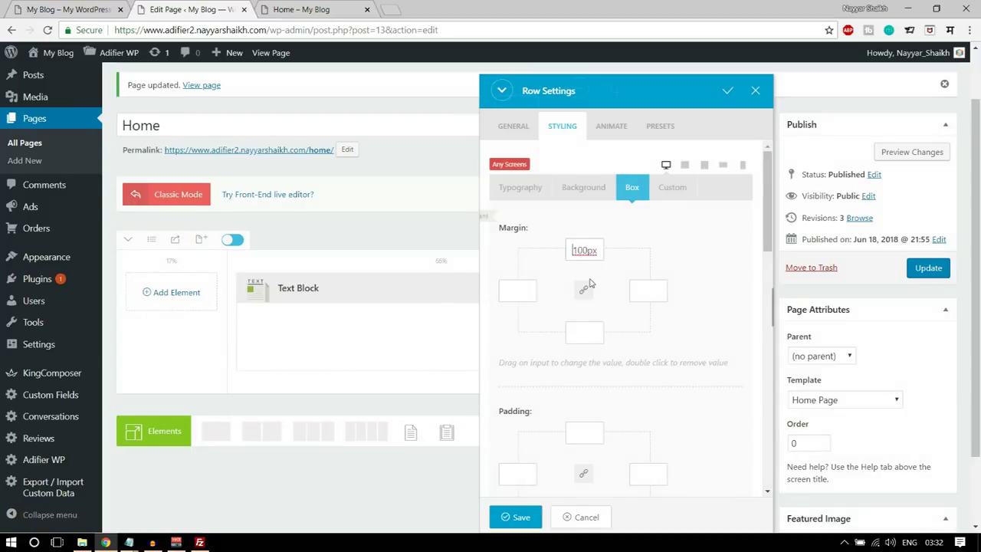
key(Home)
text(-)
scroll(697, 355, down, 2)
Give the row 200px padding, save, update the page and view the live Home page
click(590, 304)
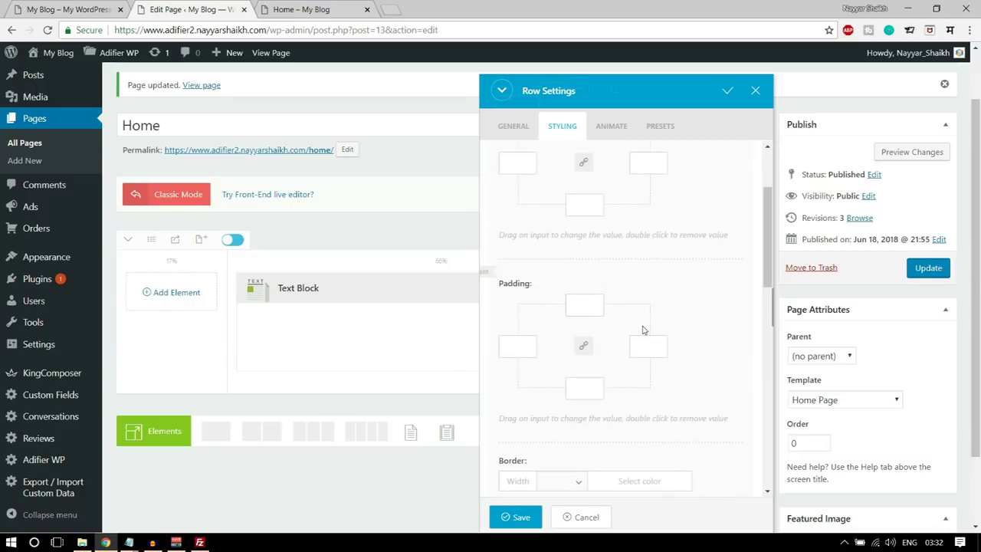
click(571, 389)
text(200px)
click(518, 517)
click(927, 268)
click(286, 12)
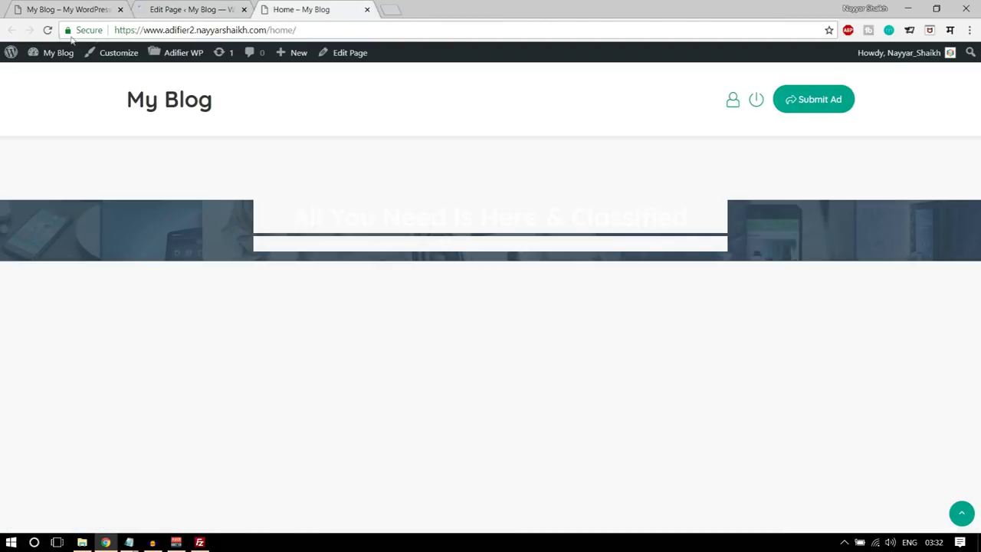
Reload the live Home page and inspect the hero heading and subtitle, then return to the editor
click(48, 30)
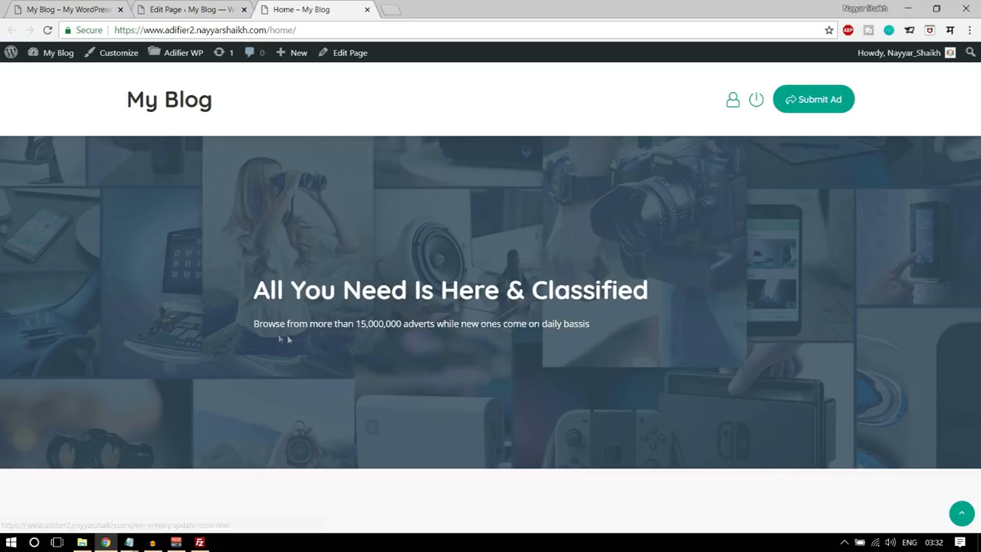
drag(254, 324, 500, 323)
drag(648, 290, 518, 290)
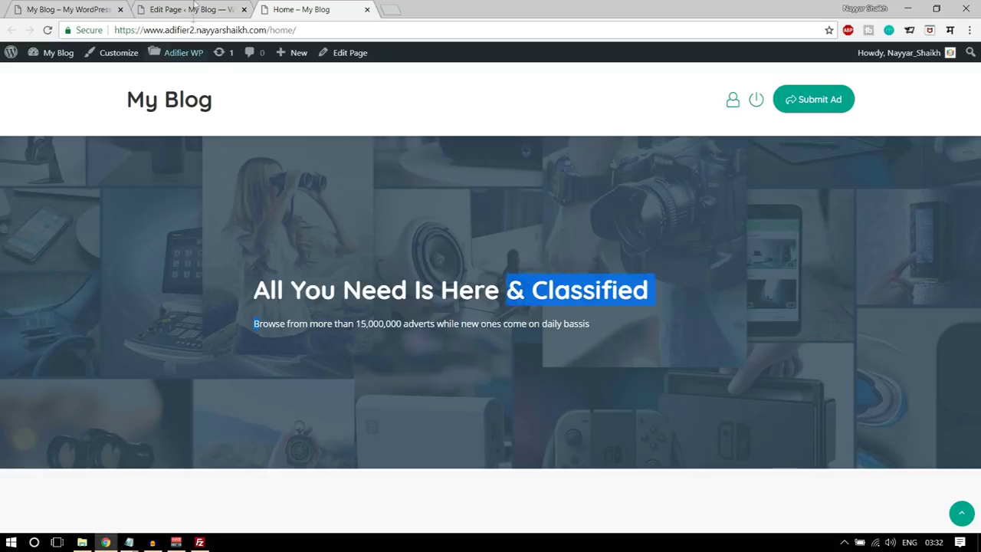
click(191, 9)
scroll(485, 385, down, 1)
Centre-align the hero heading and subtitle in the text block and update the page
click(404, 288)
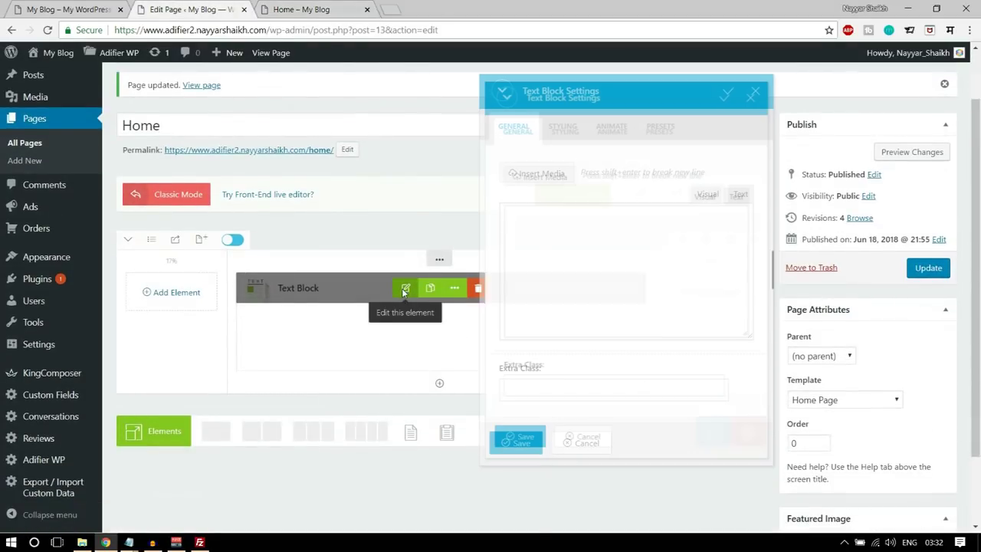
key(ctrl+a)
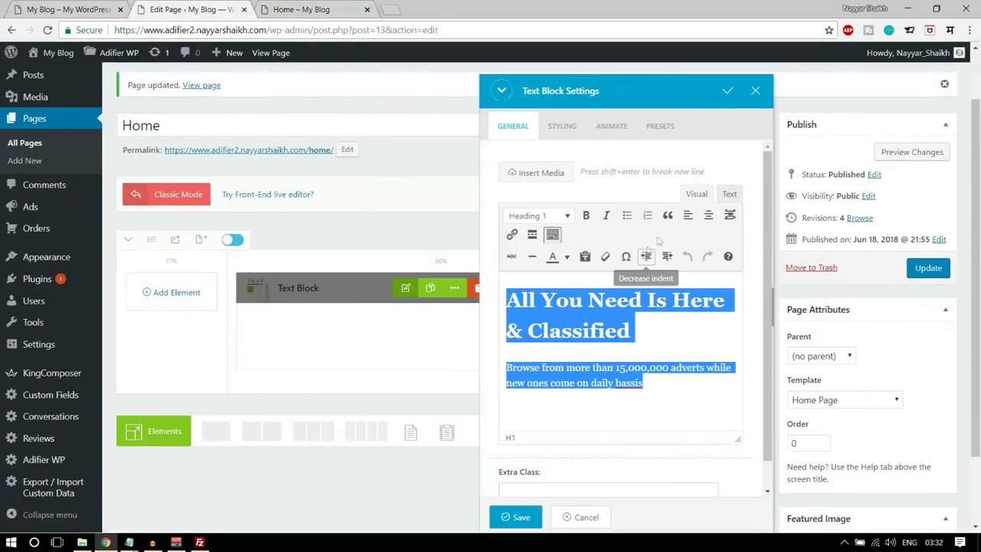
click(708, 215)
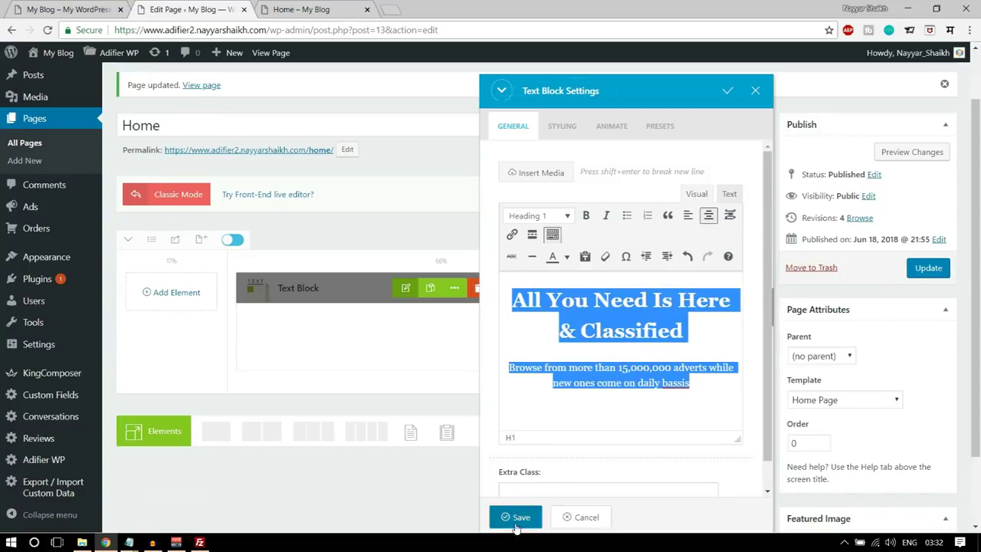
click(516, 517)
click(927, 268)
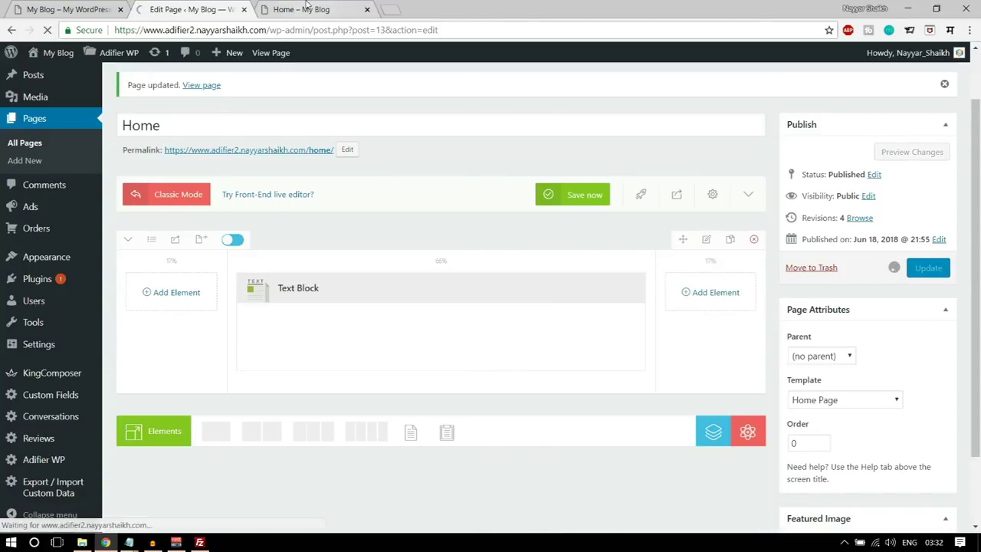
Reload the live Home page to check the centring, then switch to the Adifier demo
key(ctrl+Tab)
click(48, 30)
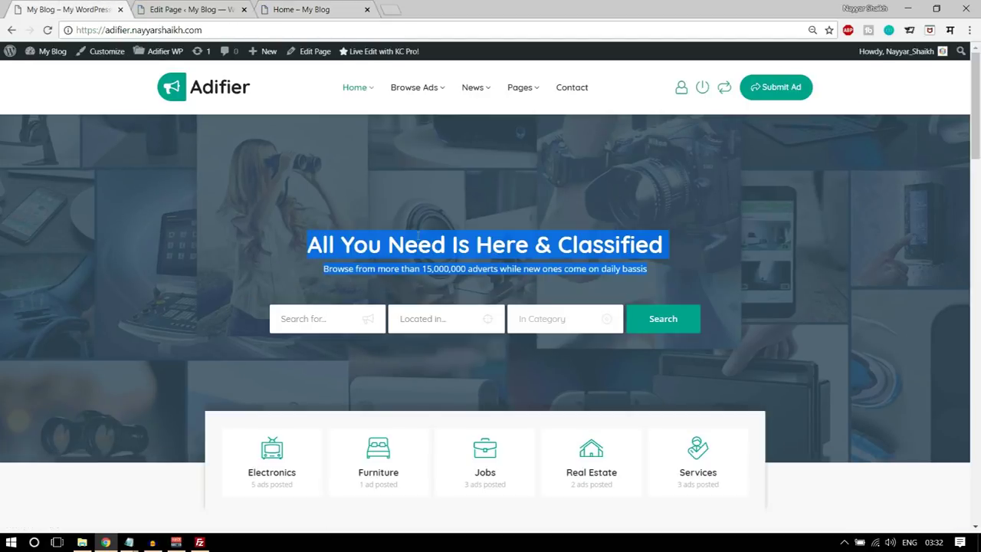
click(446, 299)
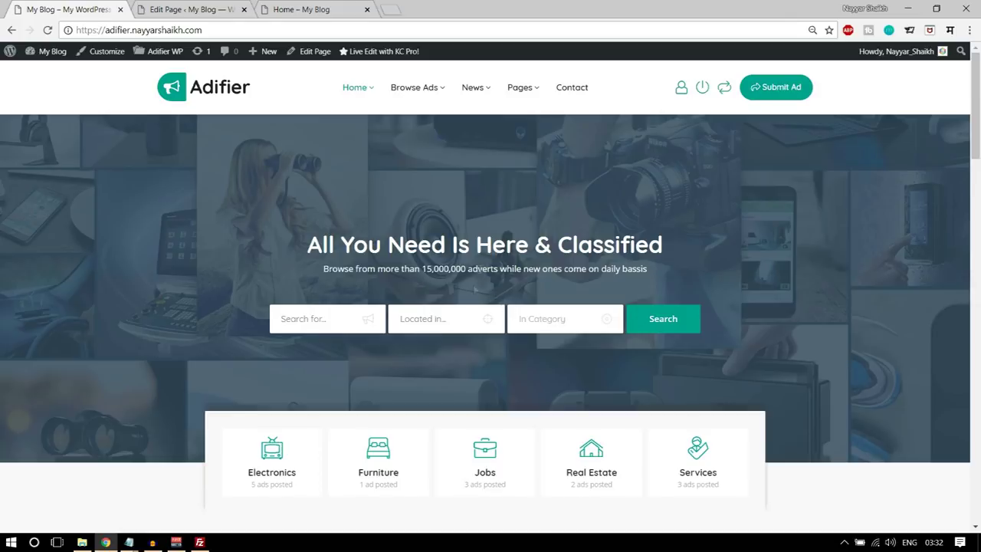
Examine the demo hero's heading and subtitle text, then return to the Home page editor
drag(404, 244, 465, 287)
click(463, 283)
click(222, 9)
scroll(448, 368, down, 2)
scroll(450, 390, up, 1)
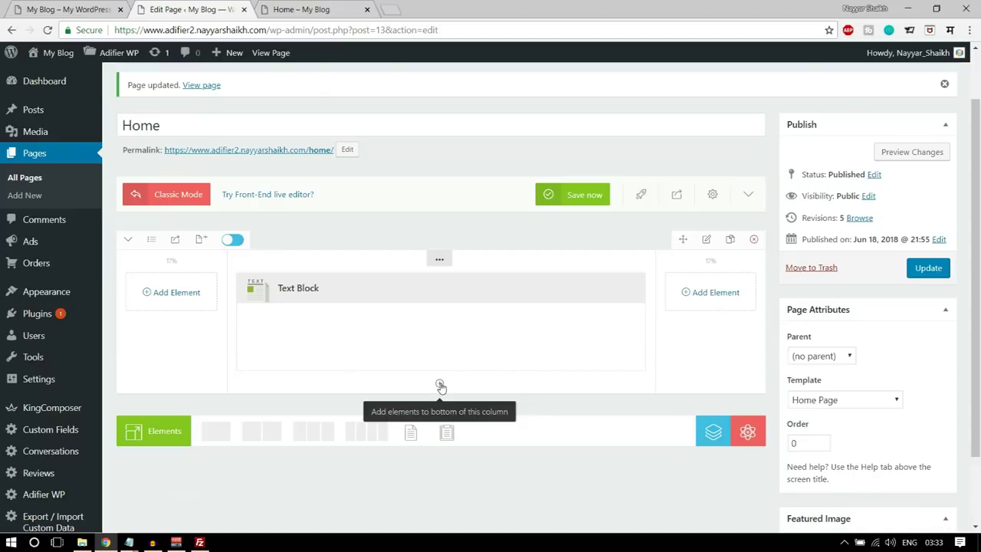
Add a Spacing element with 34px height below the hero text block
click(441, 386)
text(s)
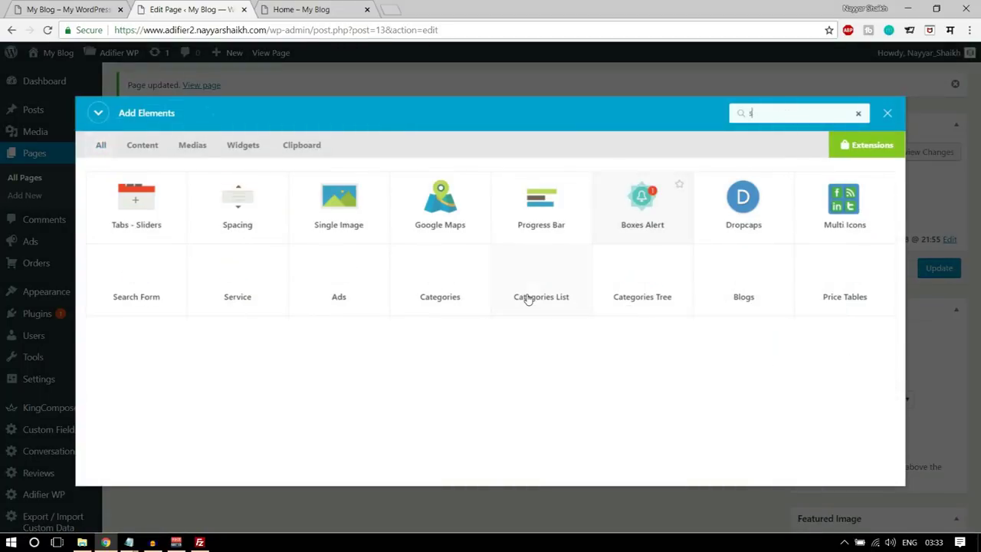
text(ep)
key(BackSpace)
key(BackSpace)
text(pac)
click(136, 218)
drag(515, 194, 518, 197)
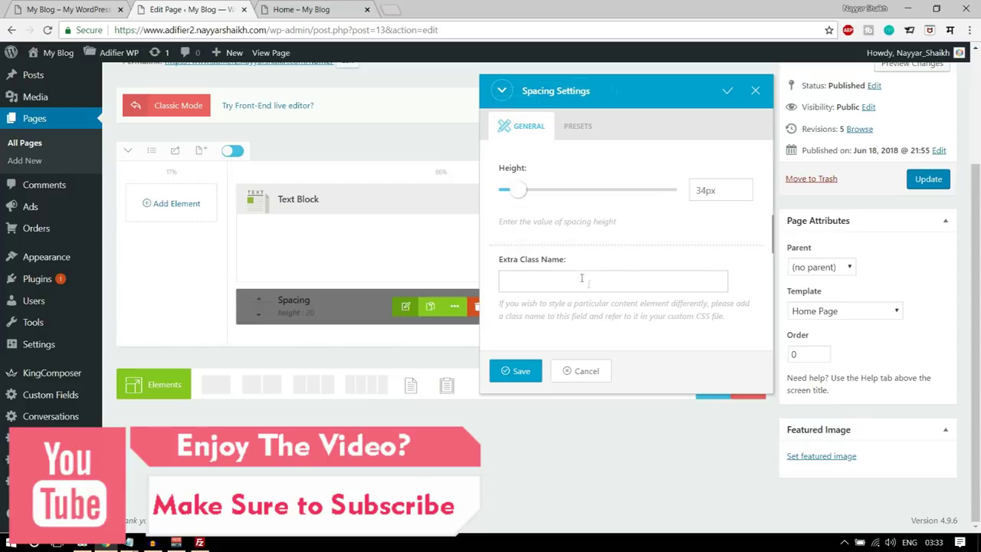
click(511, 373)
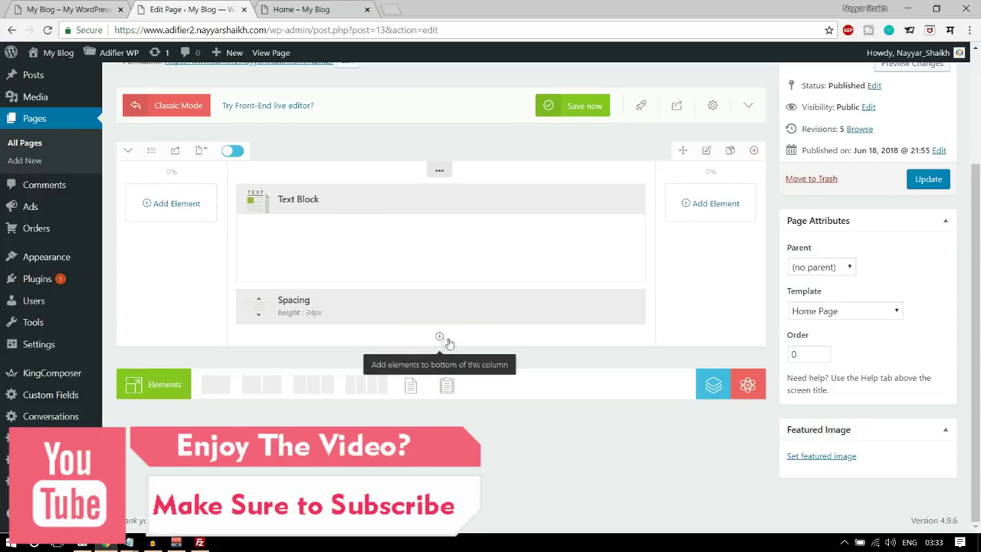
Add a Normal-style Search Form below the spacer and update the Home page
click(439, 339)
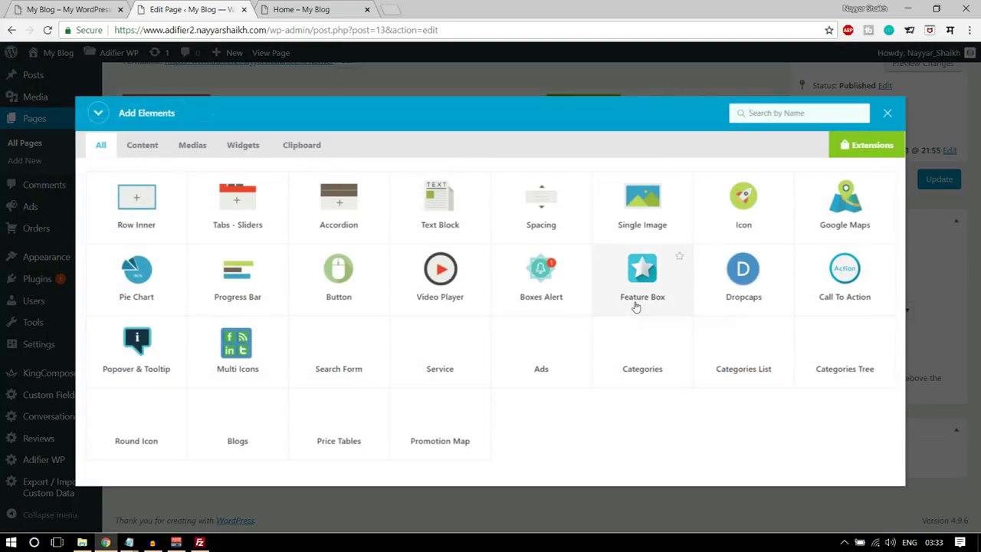
text(sea)
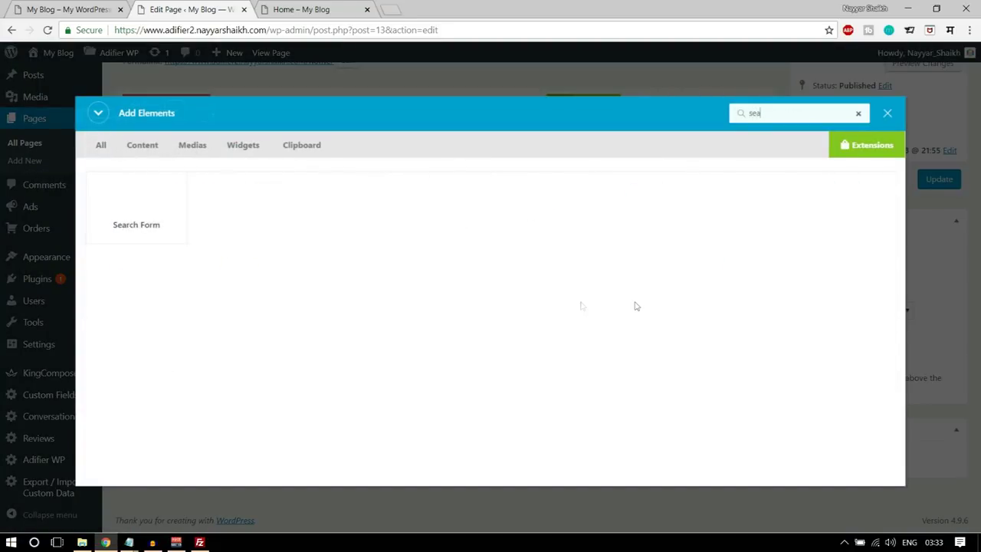
click(131, 211)
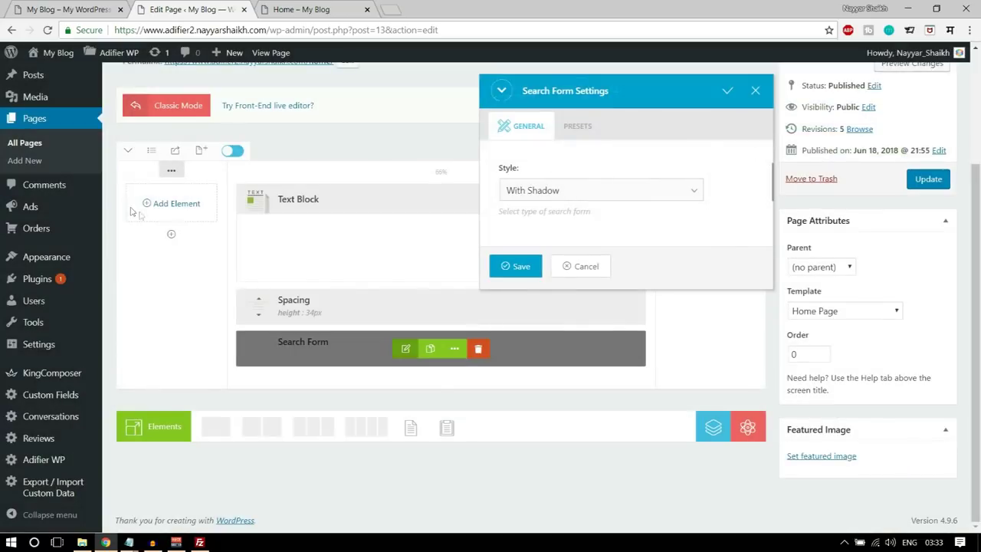
click(572, 193)
click(566, 220)
click(512, 266)
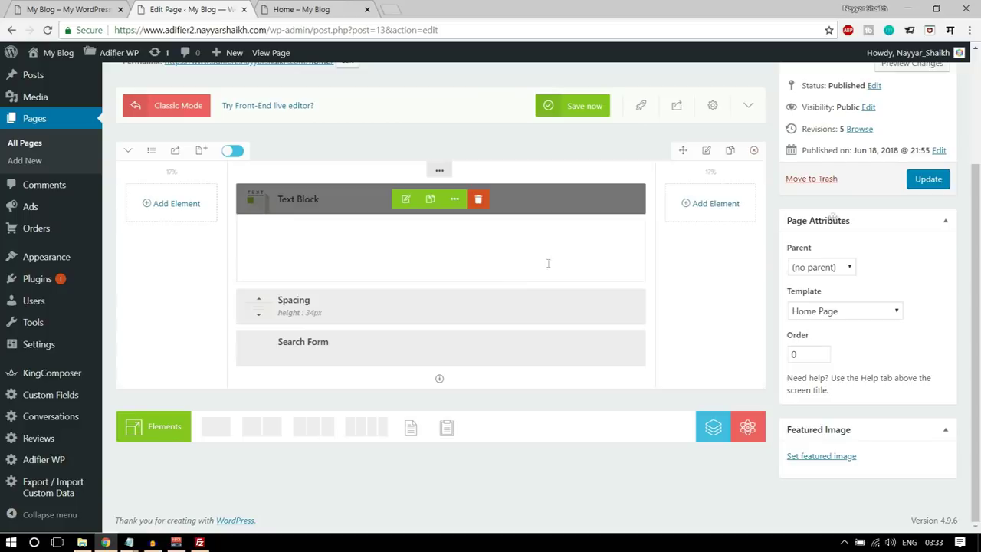
click(930, 179)
click(299, 9)
Reload the live Home page and inspect the new search form under the hero text
click(48, 31)
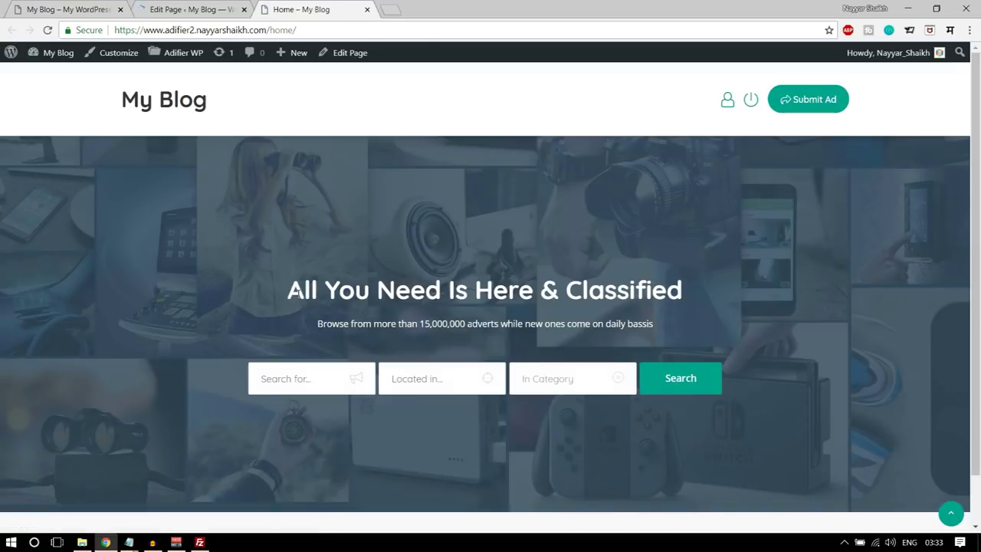
drag(296, 292, 429, 323)
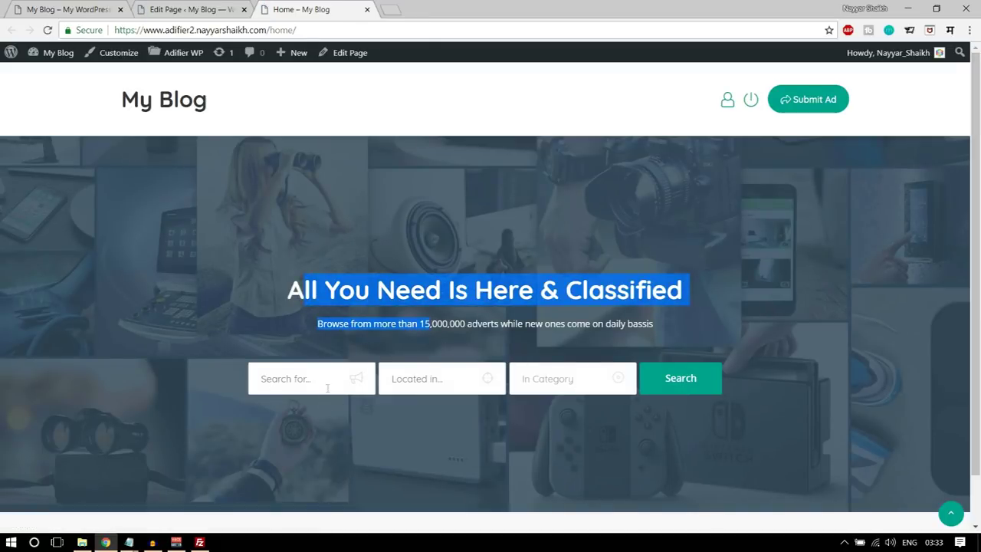
click(528, 434)
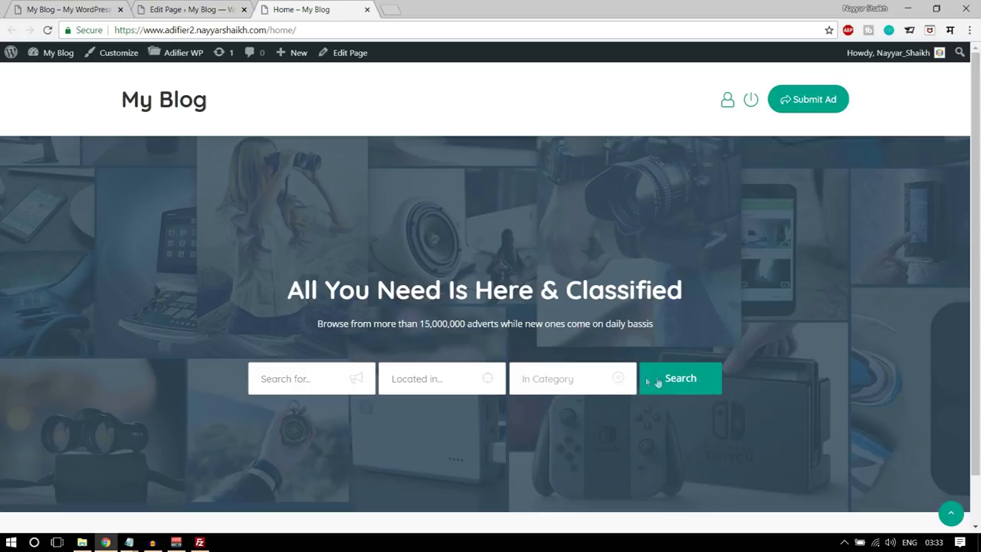
Scroll through the Adifier demo home page for comparison
click(69, 9)
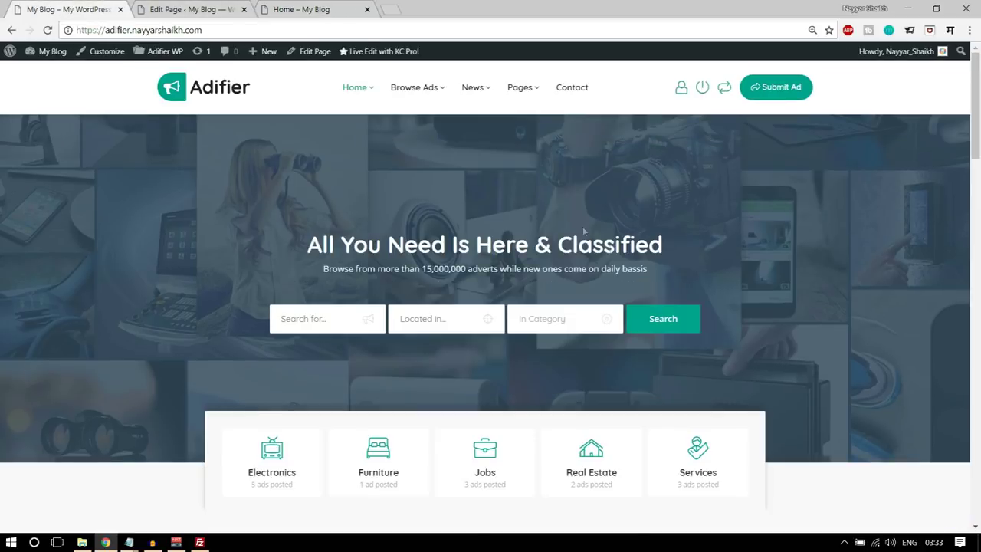
scroll(582, 226, down, 2)
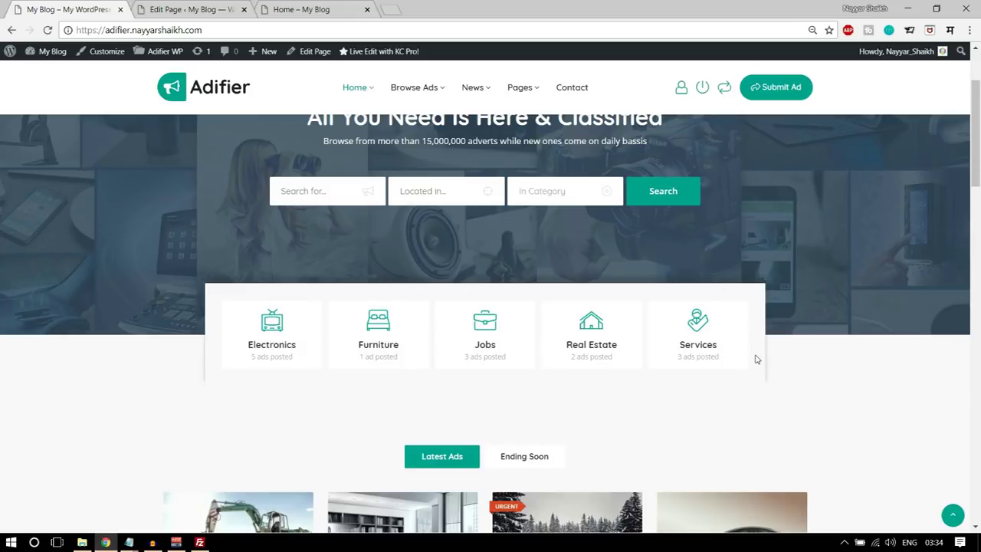
scroll(755, 357, up, 2)
scroll(756, 357, down, 1)
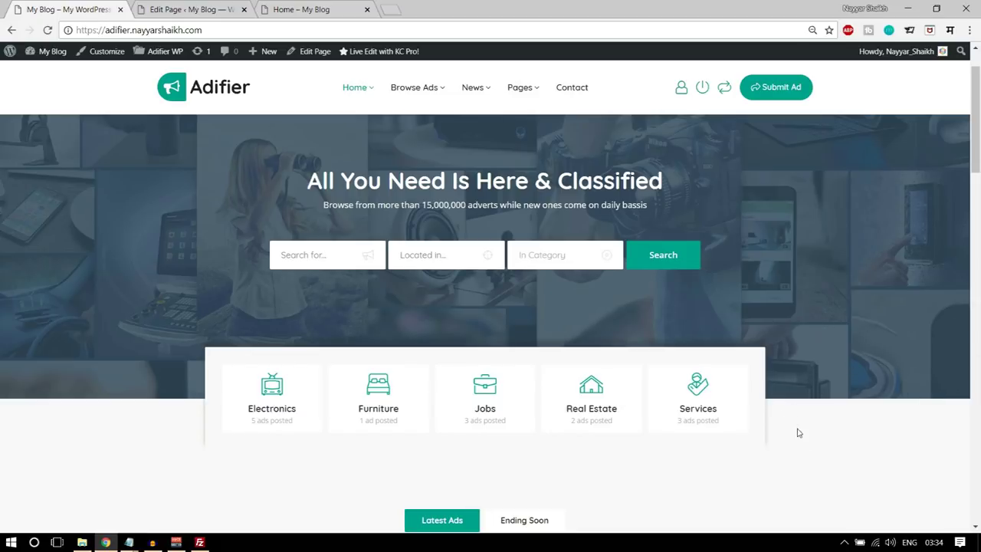
scroll(796, 428, up, 1)
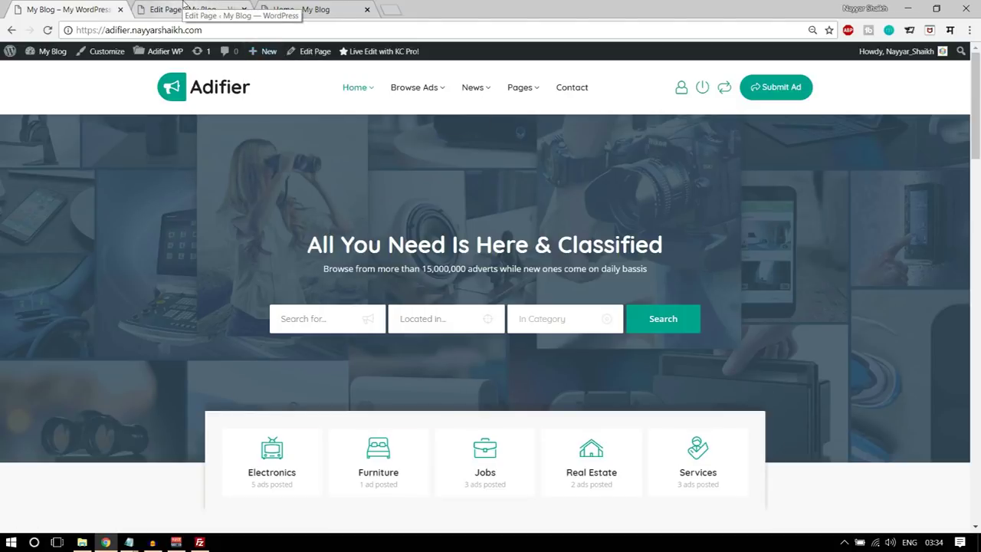
Duplicate the 34px Spacing element and move the copy below the Search Form
click(183, 6)
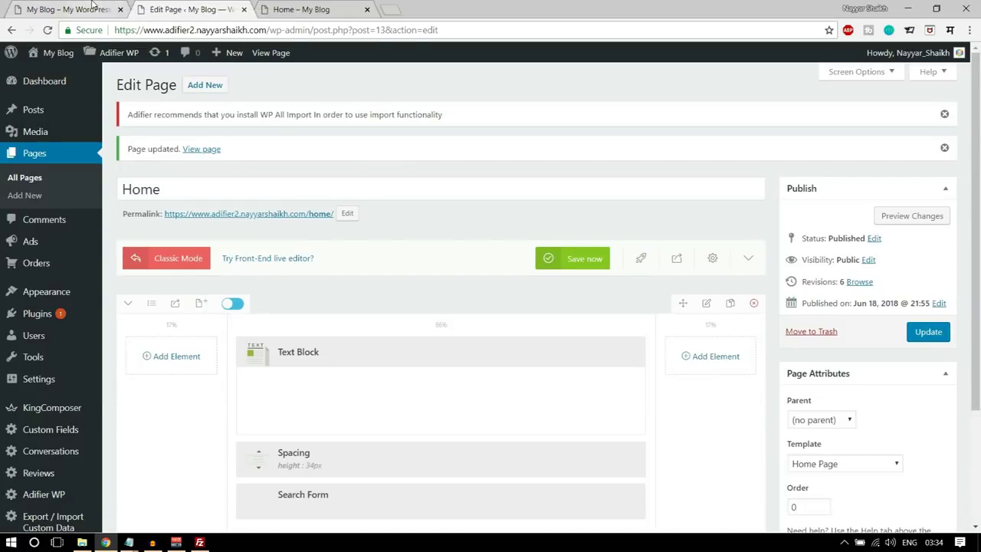
click(92, 6)
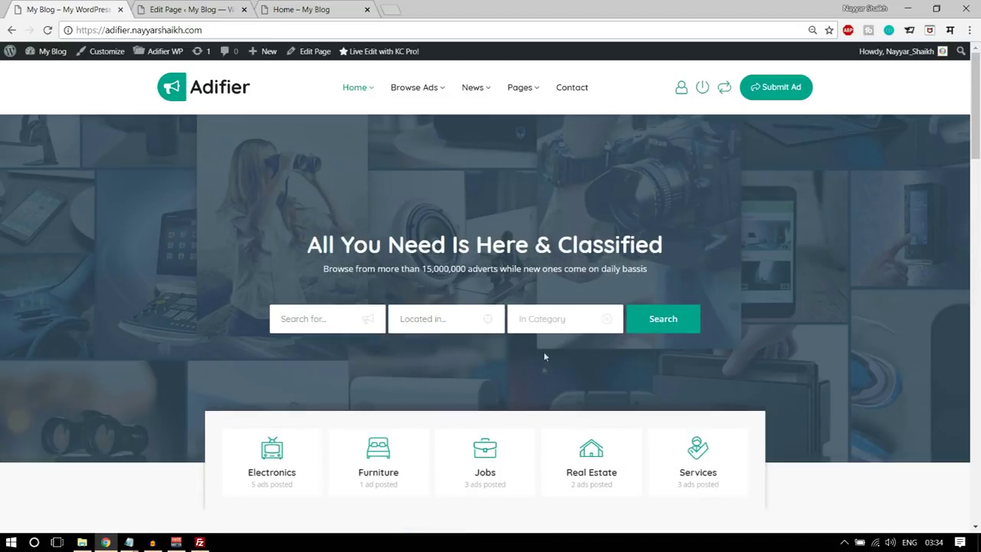
click(195, 9)
scroll(475, 173, down, 2)
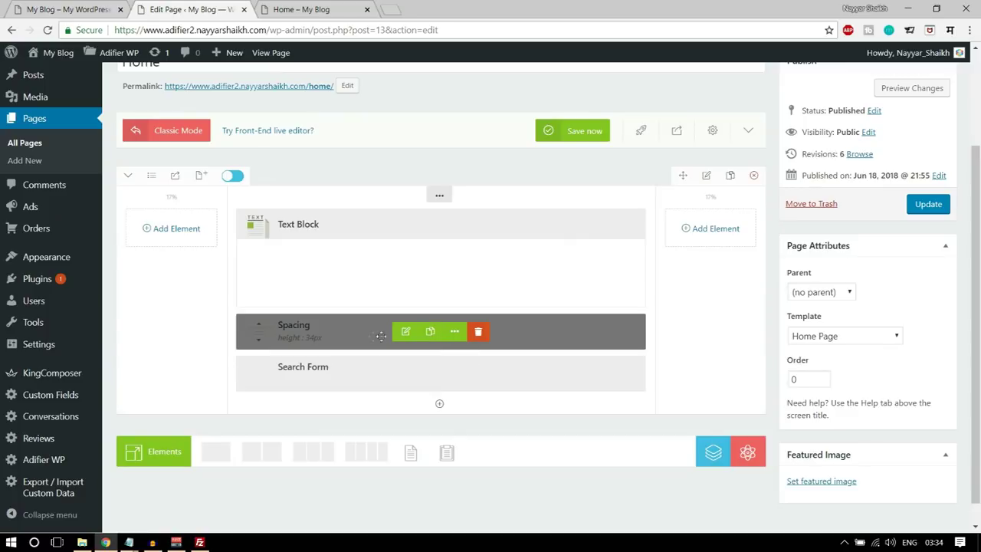
click(431, 334)
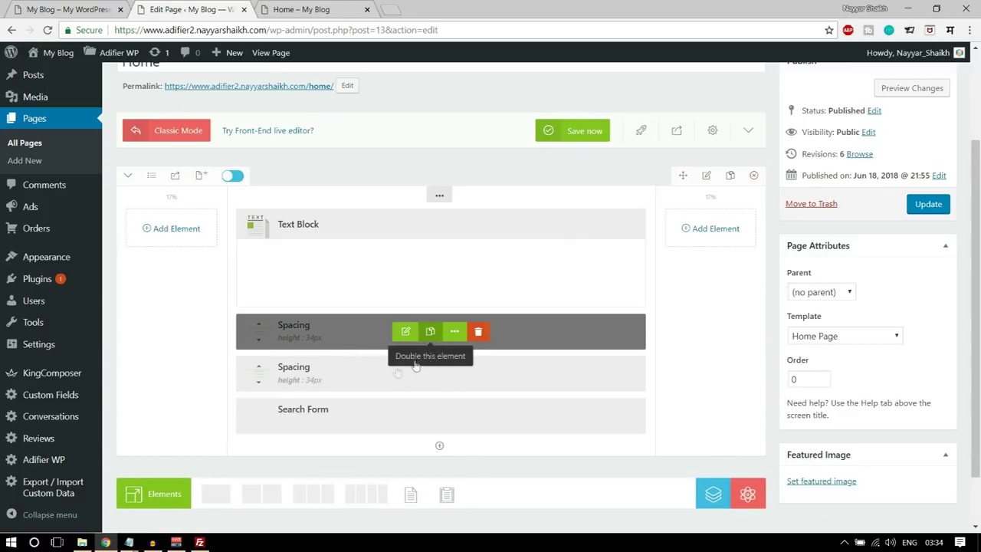
drag(398, 377, 359, 420)
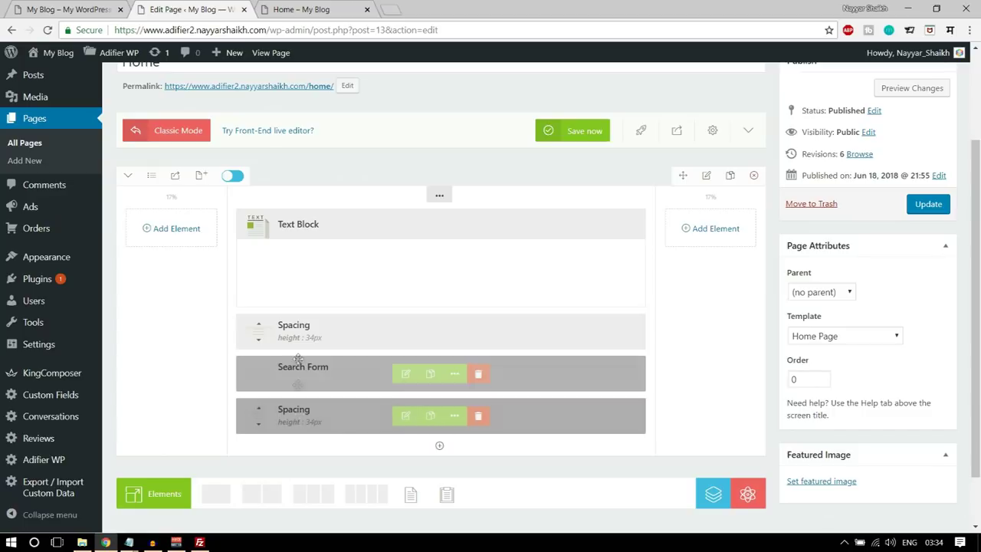
scroll(685, 368, down, 1)
scroll(683, 368, up, 1)
click(42, 6)
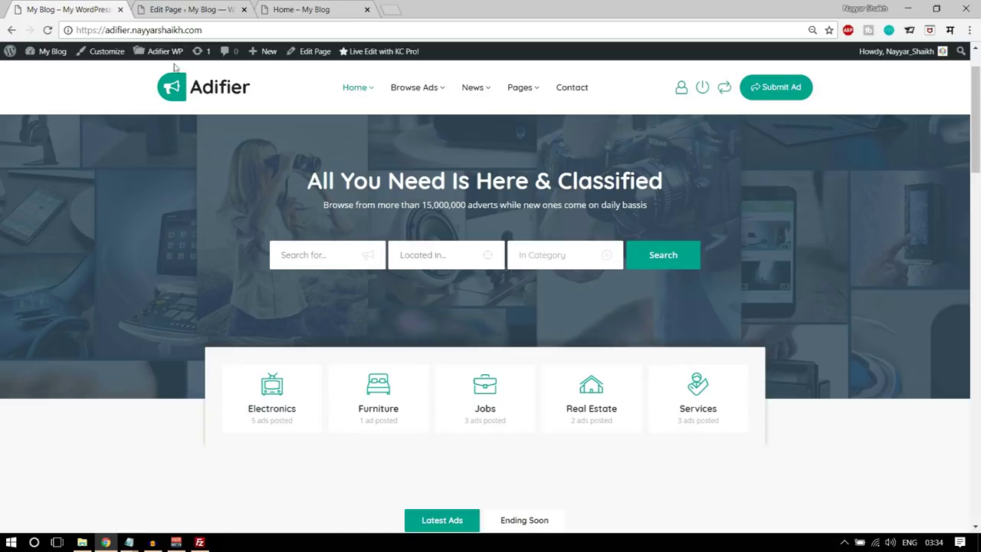
Add a new one-column row beneath the hero row
click(188, 11)
scroll(356, 255, down, 1)
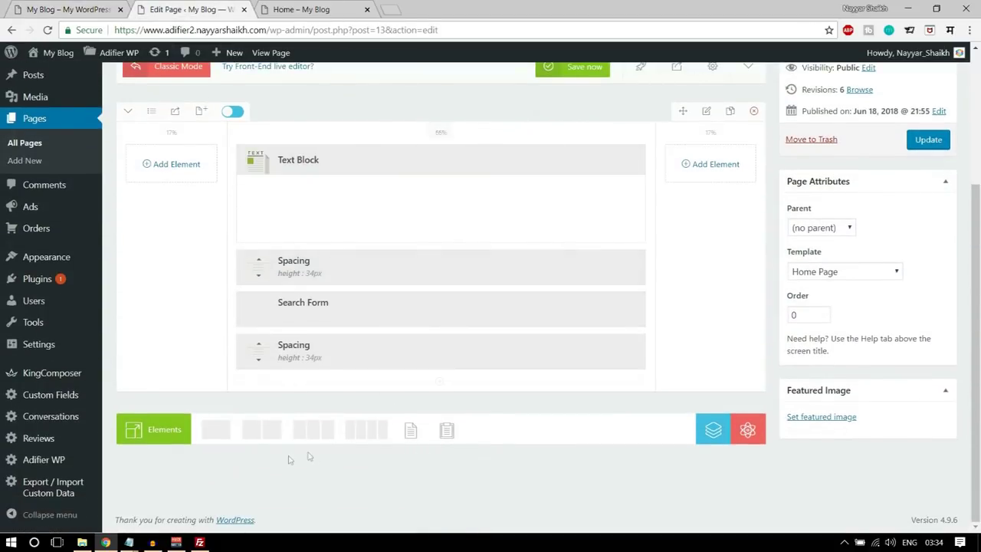
click(218, 432)
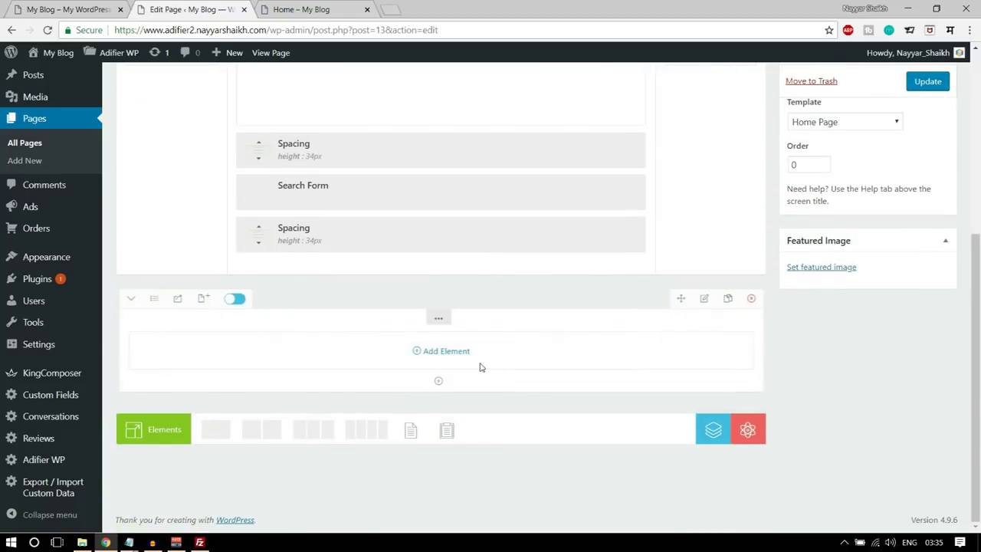
click(77, 9)
scroll(230, 345, down, 1)
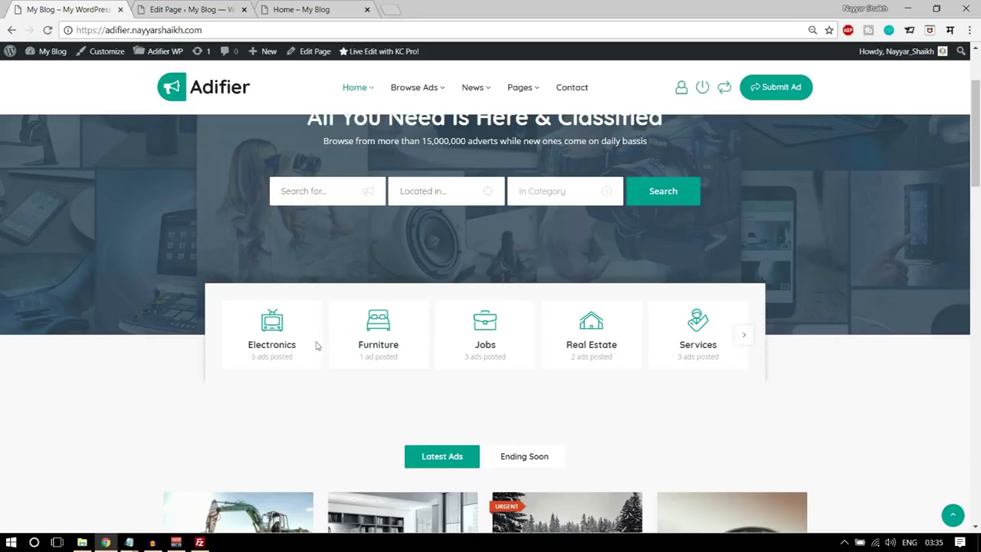
Split the new row into 8% + 83% + 8% columns, comparing against the demo
click(198, 10)
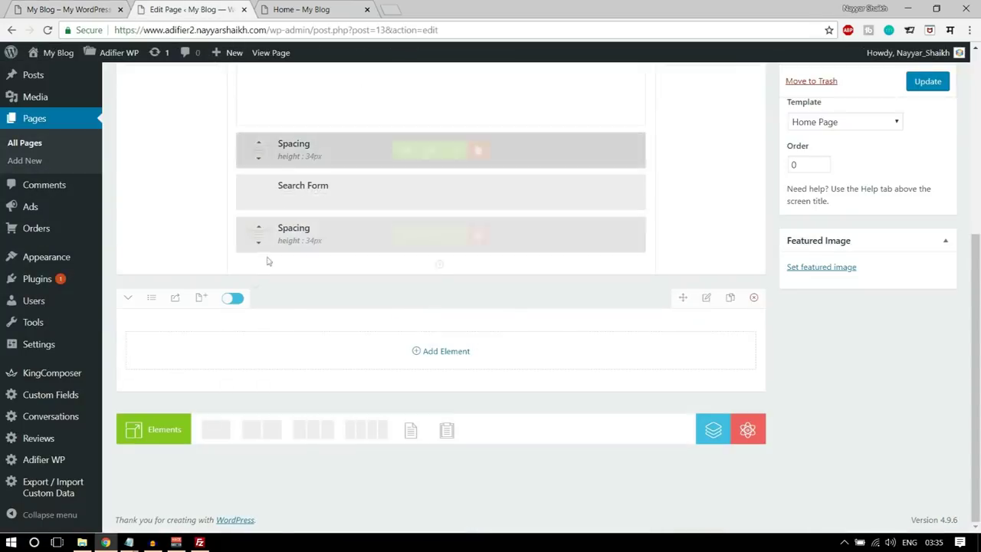
click(152, 300)
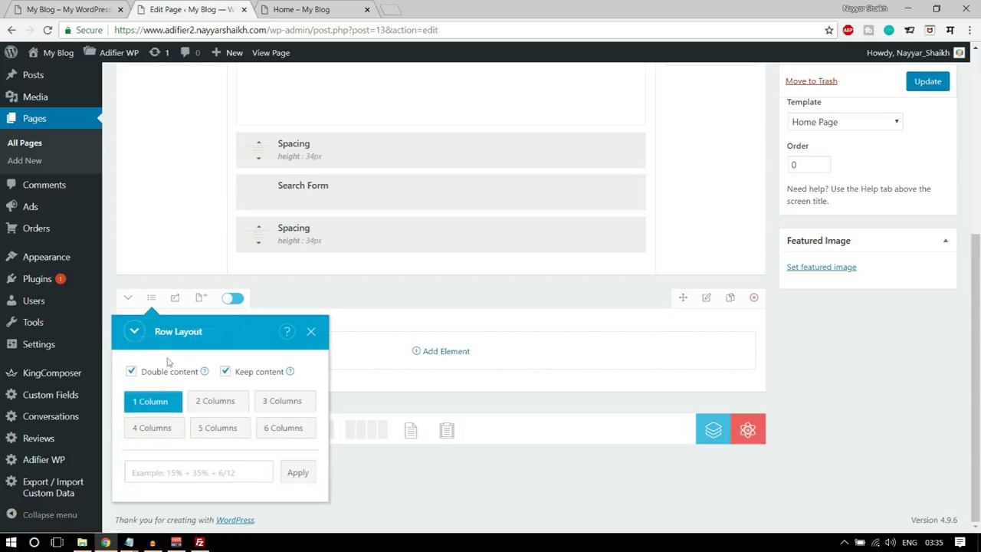
click(175, 466)
text(8% +83% + 8%)
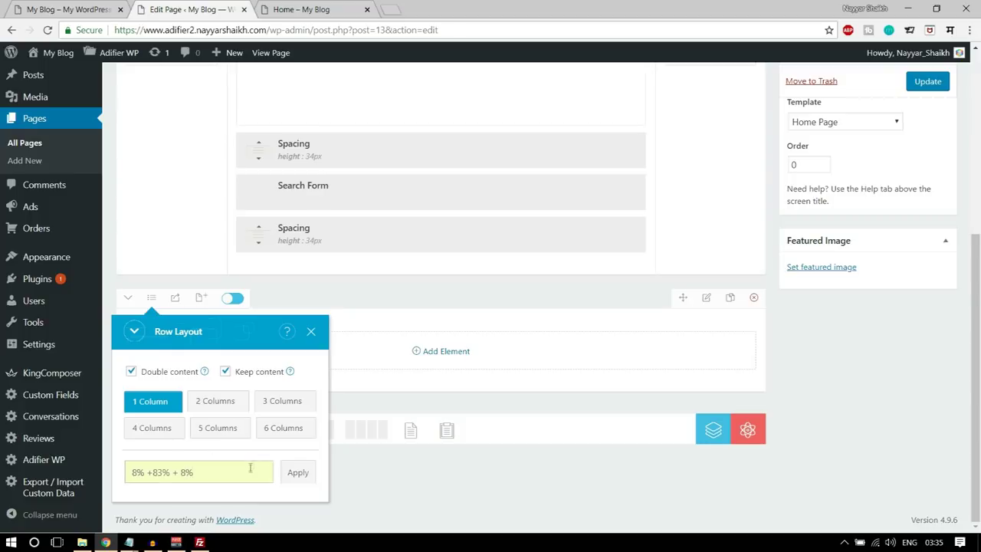
click(298, 472)
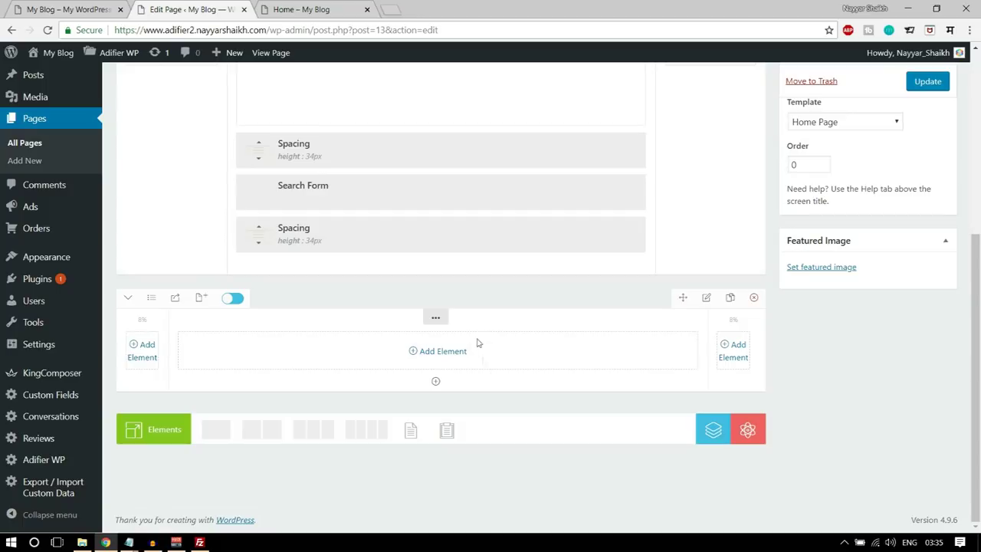
key(ctrl+shift+Tab)
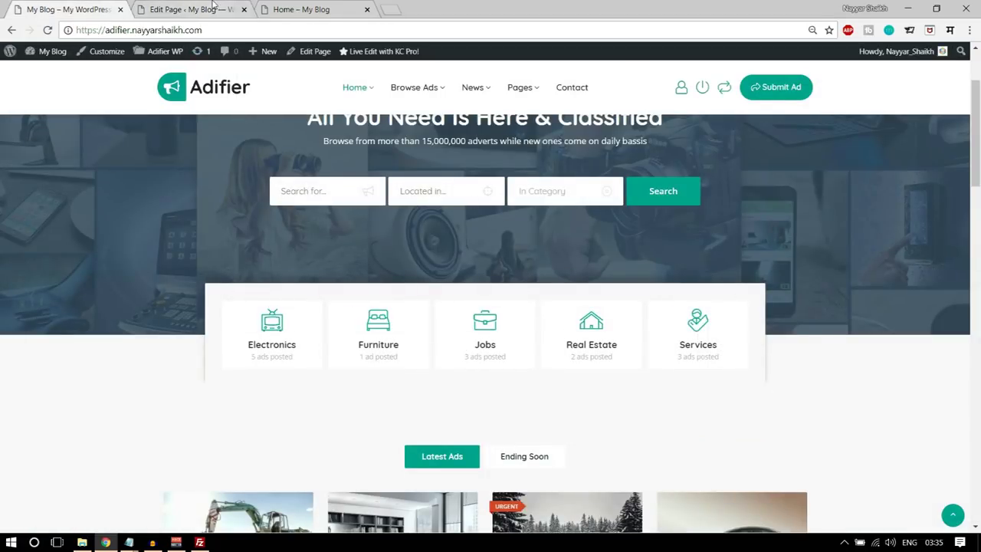
key(ctrl+Tab)
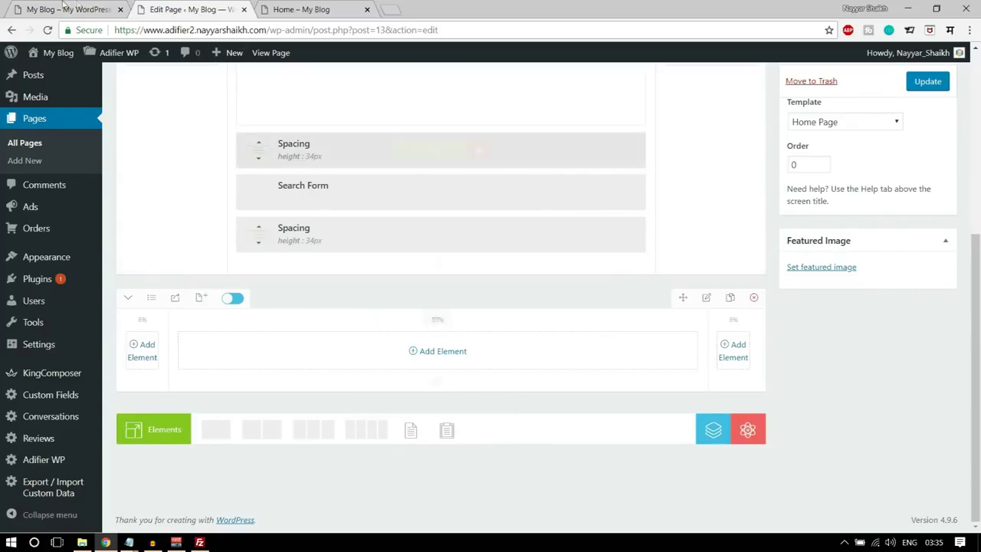
key(ctrl+shift+Tab)
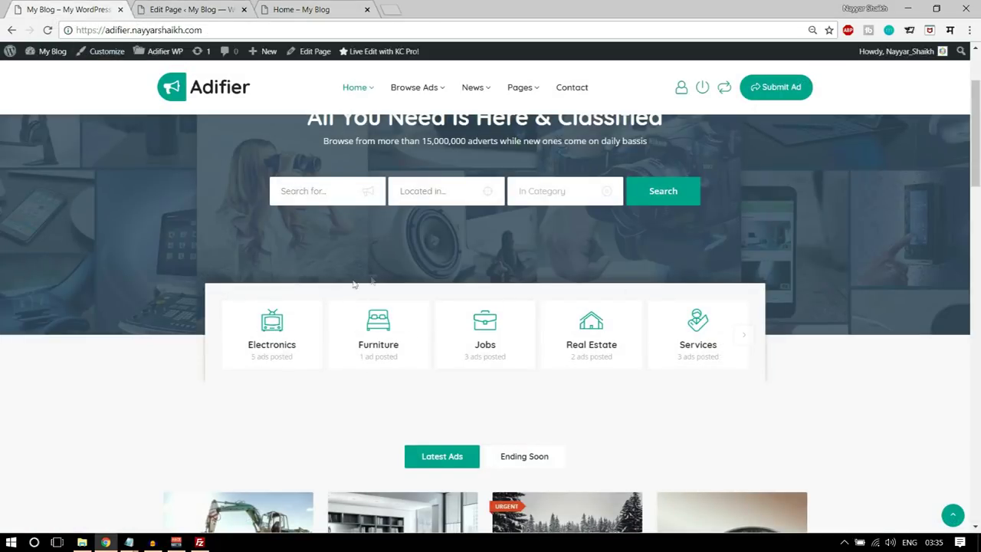
click(222, 7)
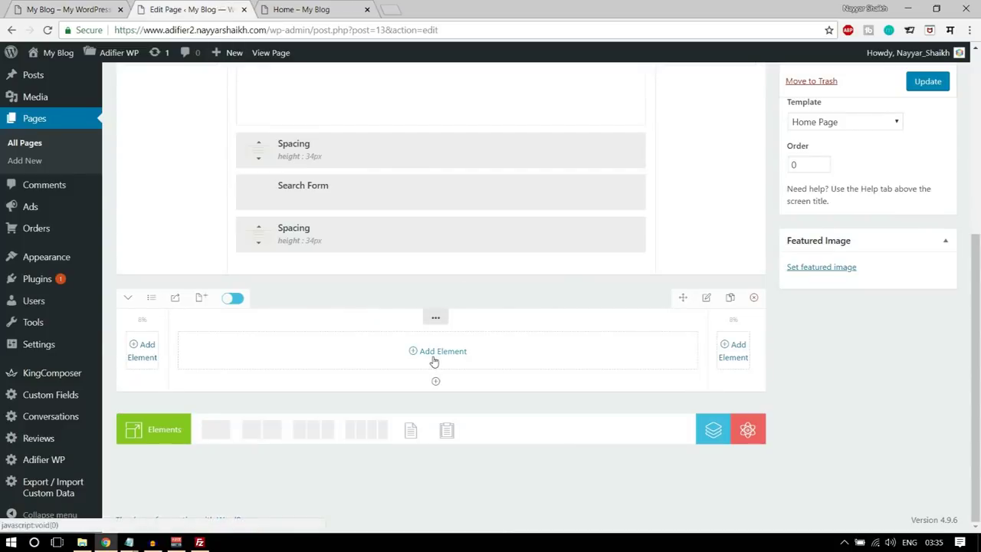
Add a Categories element to the middle column with the Top Icon style
click(435, 354)
text(categ)
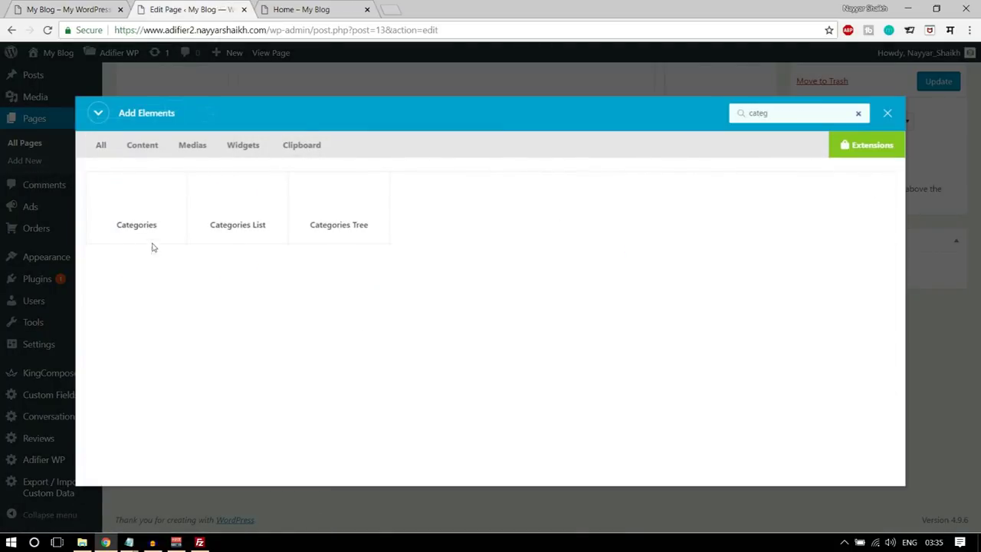
click(131, 223)
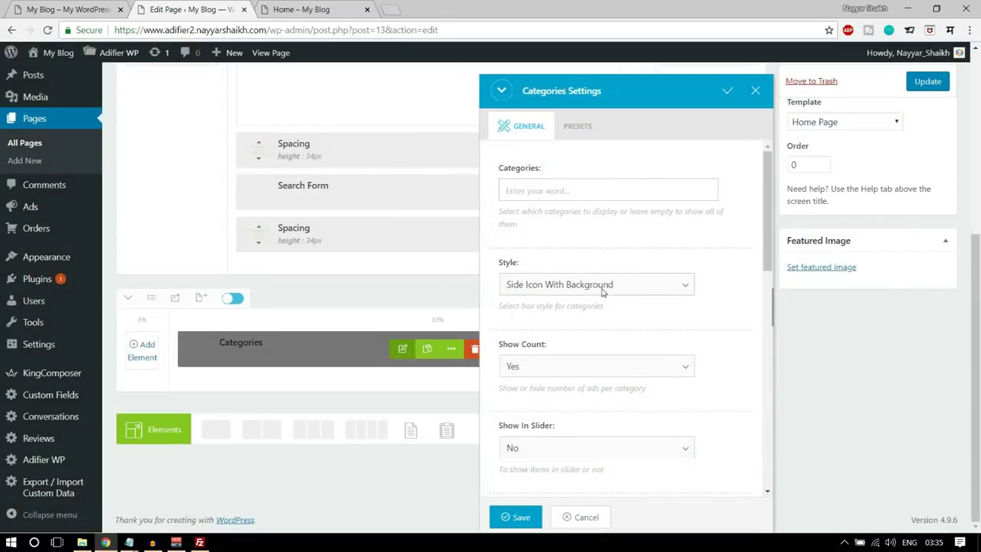
click(564, 289)
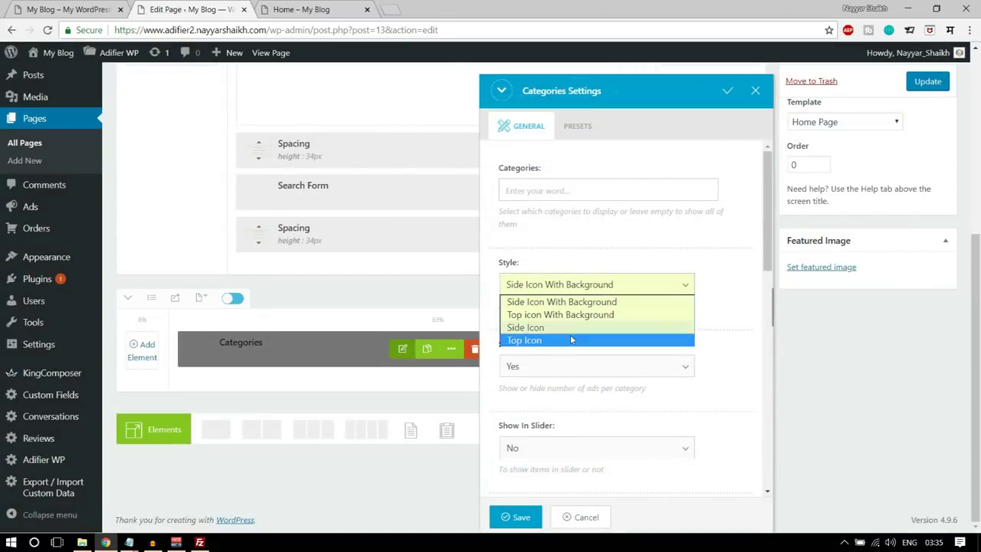
click(571, 338)
After checking the demo carousel, set Show In Slider to Yes
click(61, 11)
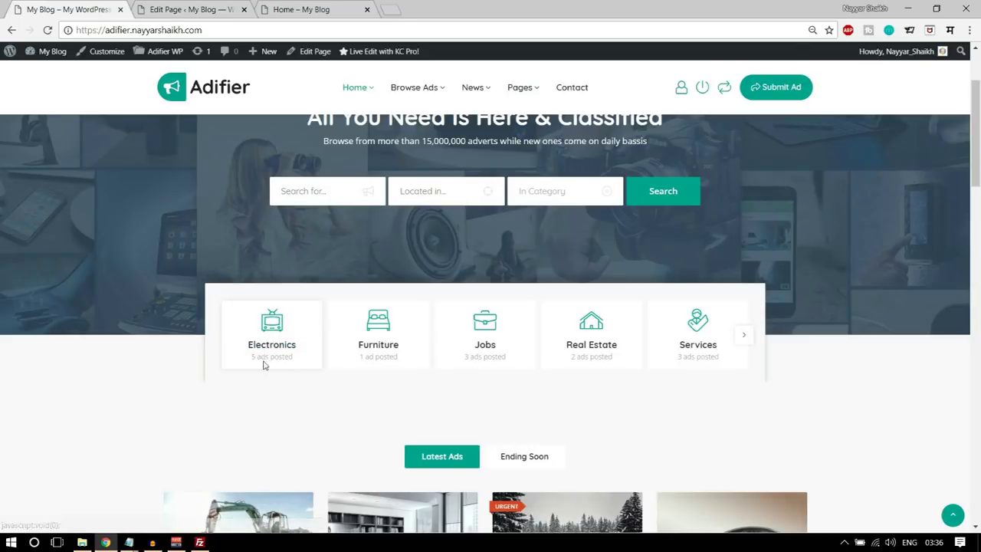
drag(247, 361, 272, 360)
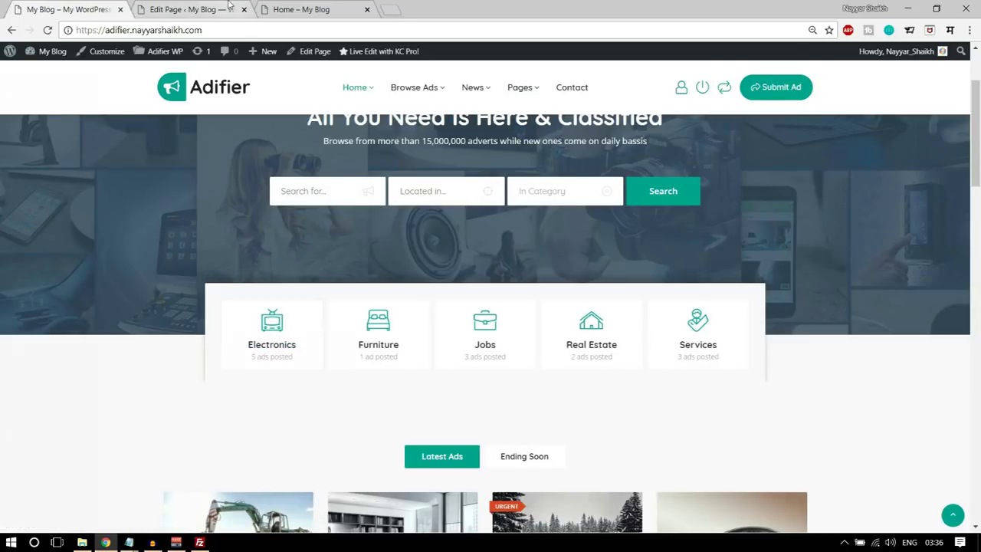
click(192, 9)
scroll(713, 314, down, 3)
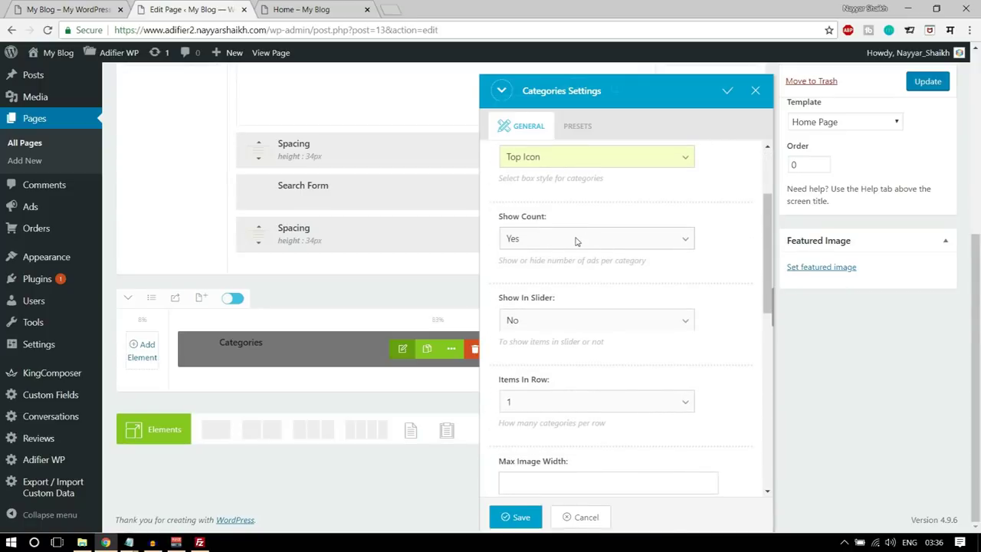
click(91, 10)
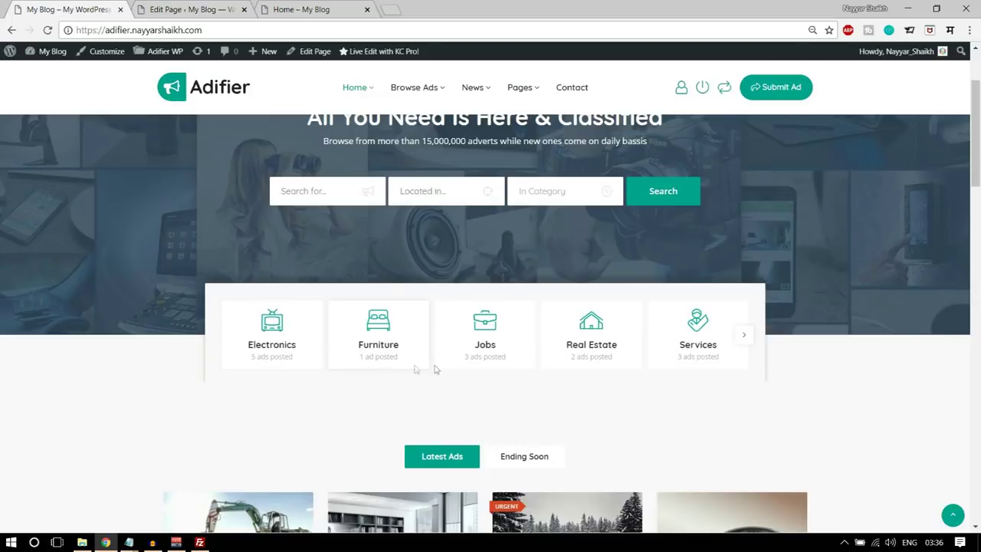
click(191, 9)
scroll(650, 347, down, 2)
click(563, 256)
click(576, 283)
Slide through the demo category carousel again for reference, then return to the editor
scroll(705, 319, down, 2)
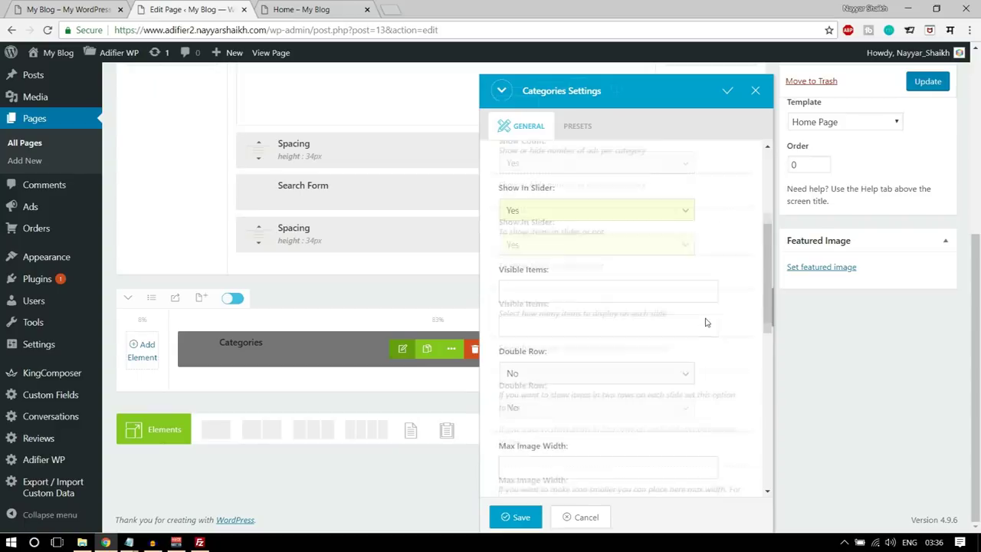
click(605, 278)
right_click(6, 4)
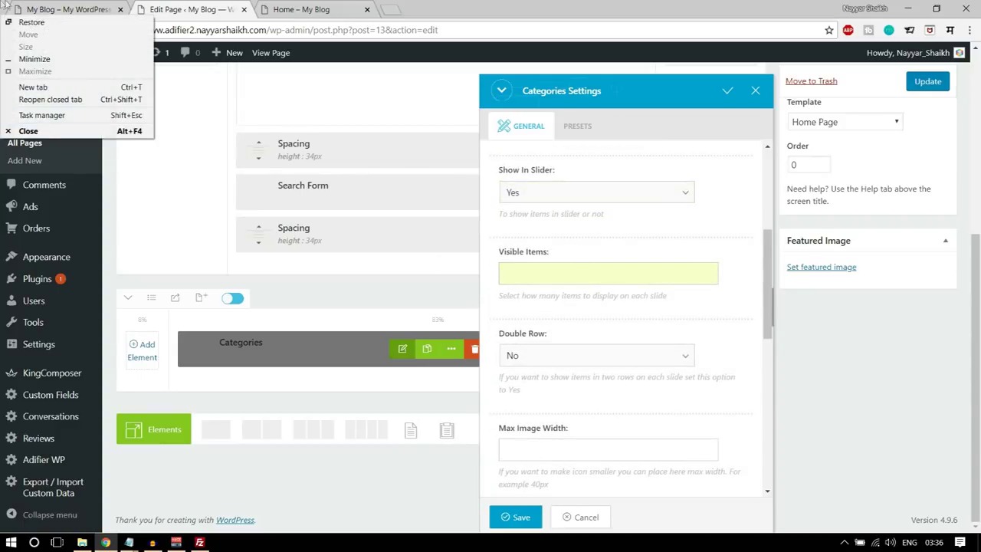
click(69, 9)
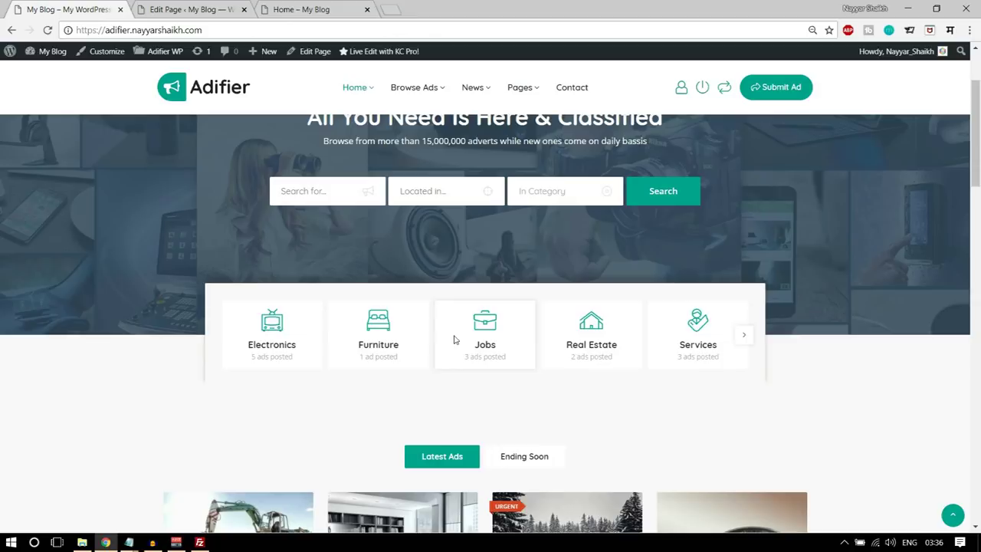
click(745, 337)
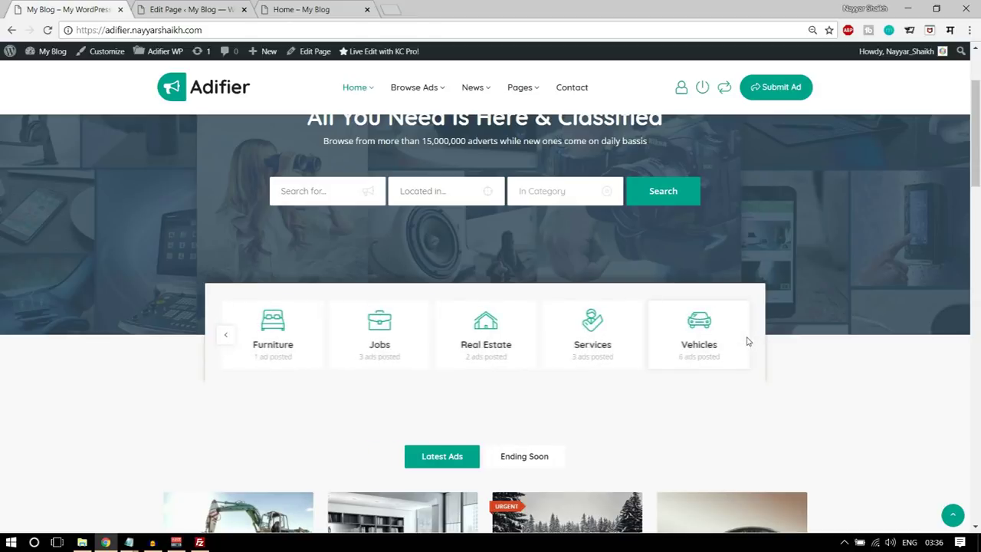
click(225, 335)
key(ctrl+Tab)
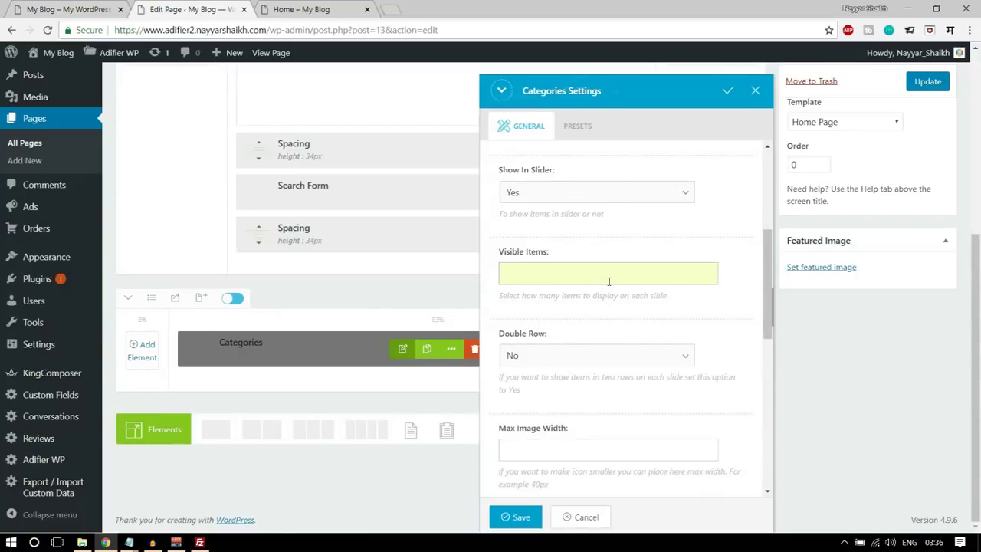
Keep the categories in a single row and set Max Image Width to 40px
scroll(635, 323, down, 1)
click(578, 289)
click(552, 311)
scroll(697, 364, down, 2)
click(561, 260)
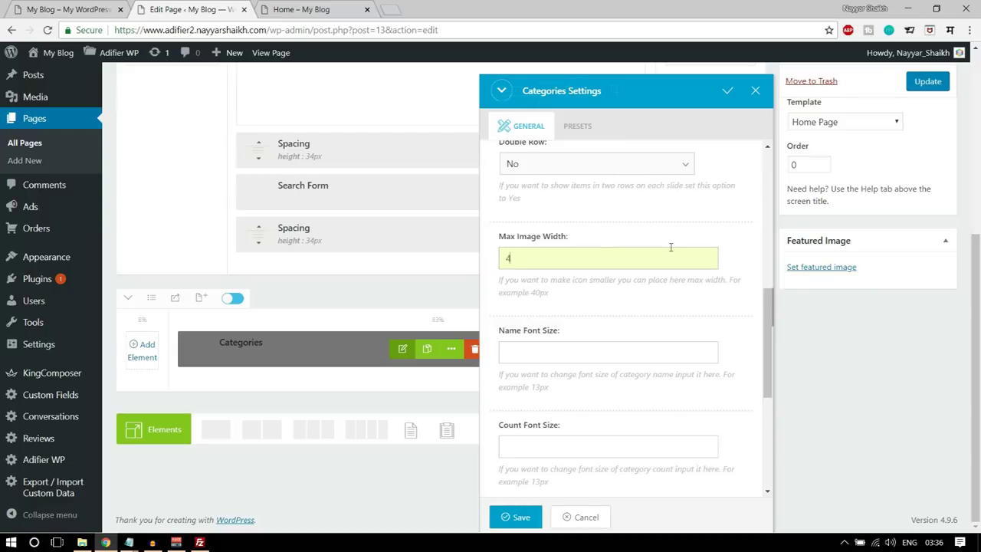
text(40px)
scroll(671, 246, down, 1)
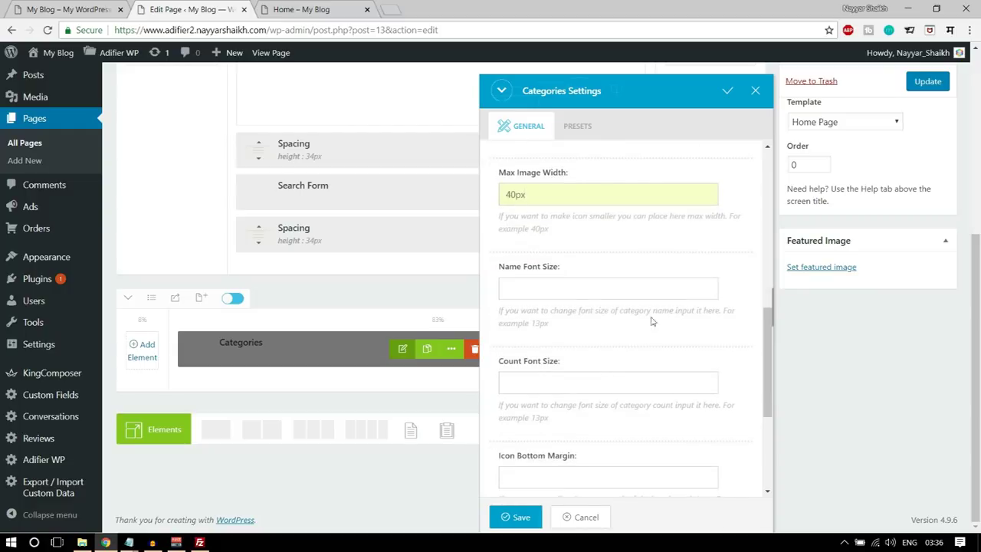
Set name font 16px, count font 12px, icon bottom margin 5px and box padding 15px
click(592, 295)
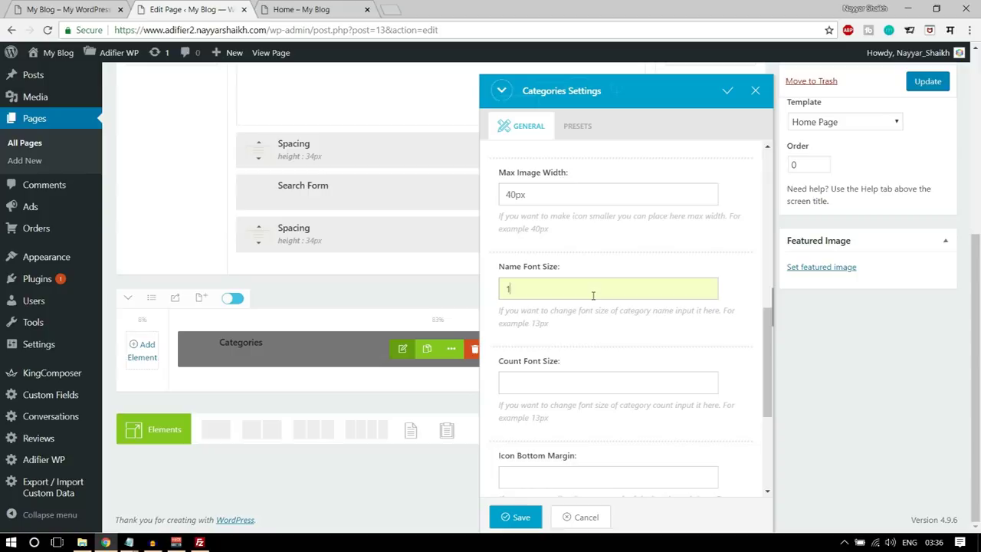
click(574, 388)
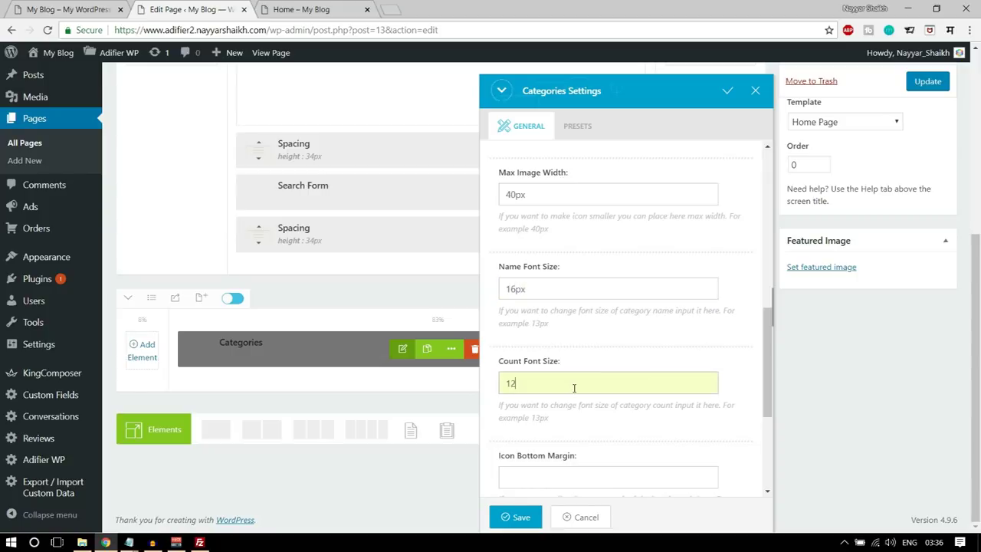
text(12px)
scroll(574, 387, down, 2)
click(574, 345)
scroll(703, 351, down, 1)
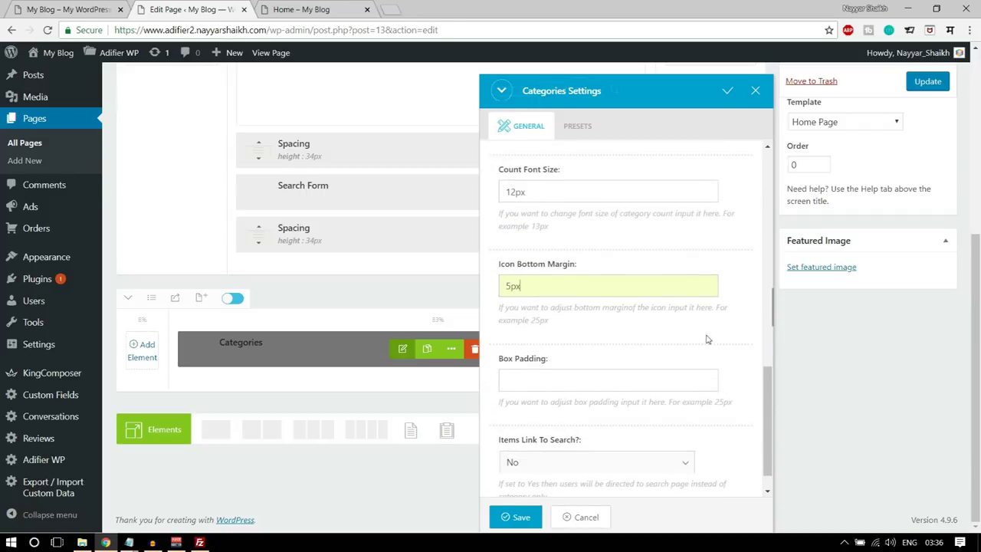
scroll(707, 339, down, 1)
click(596, 339)
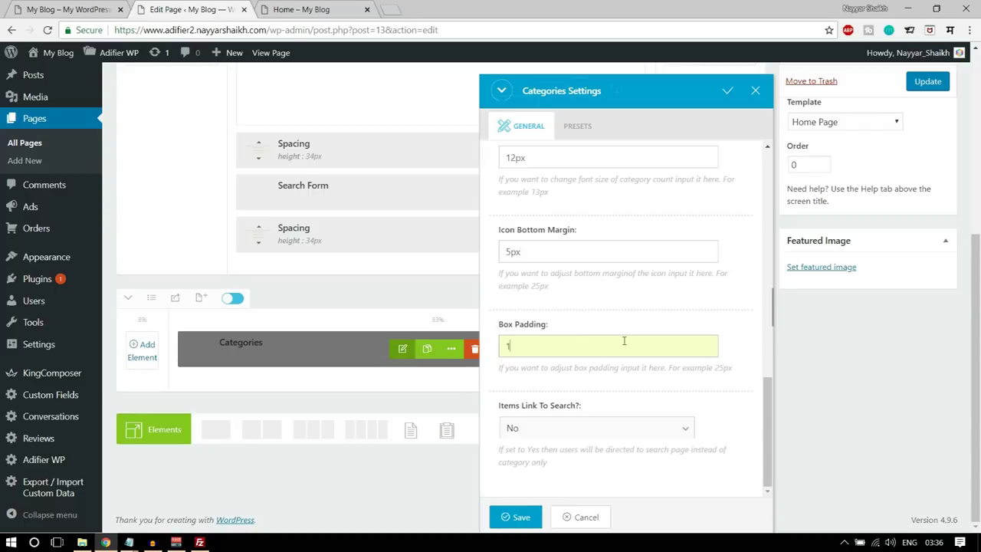
text(15px)
Set Items Link To Search to Yes, save the element and update the page
click(67, 9)
click(170, 7)
click(21, 8)
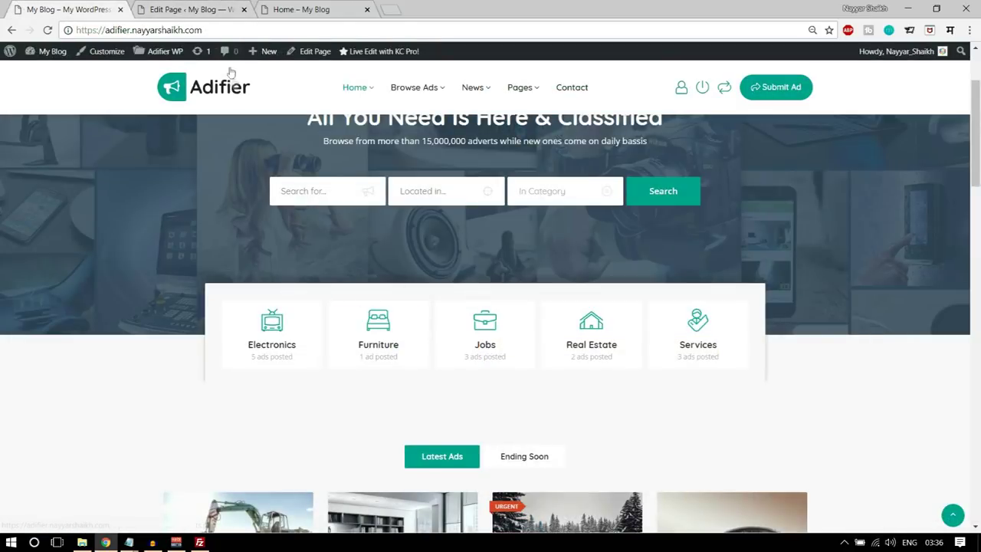
click(170, 9)
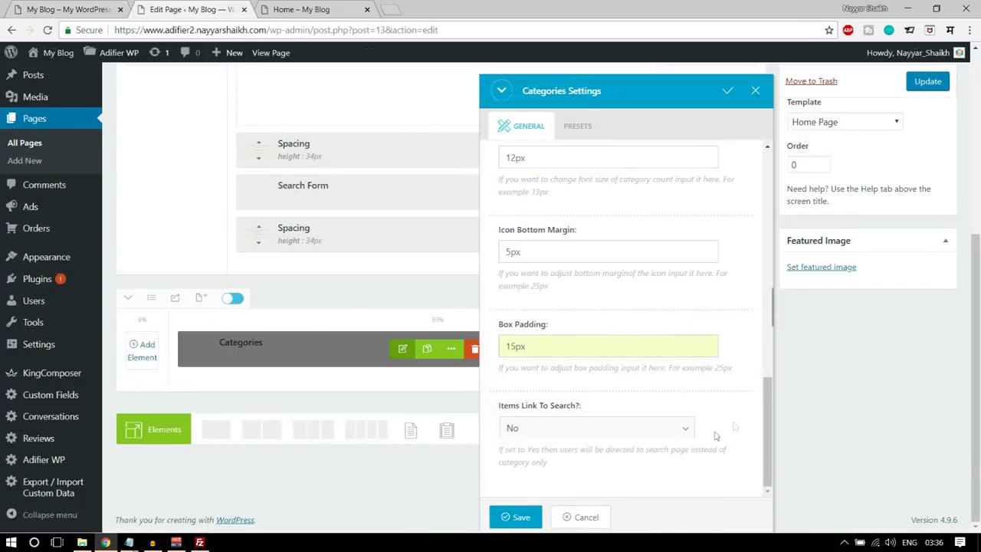
click(576, 431)
click(560, 458)
click(524, 519)
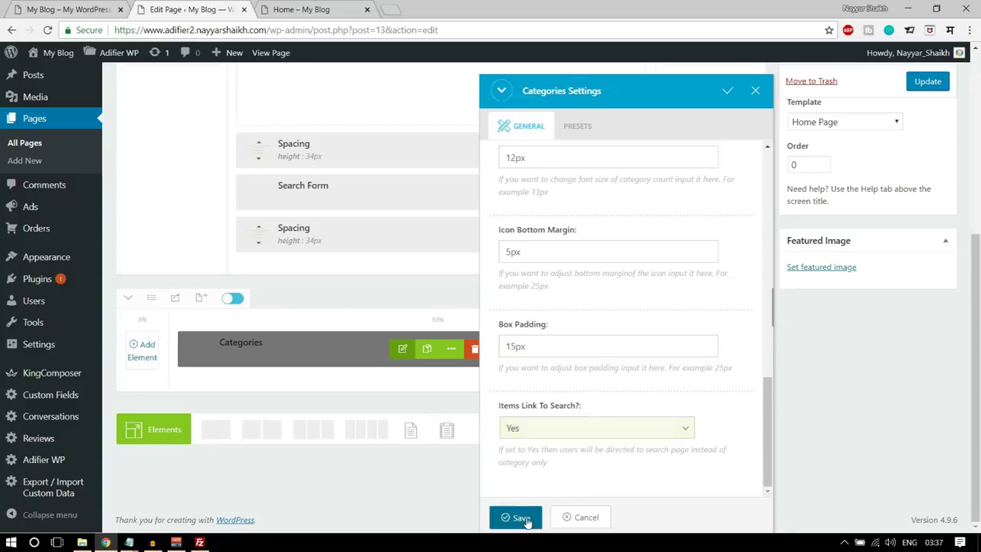
click(927, 81)
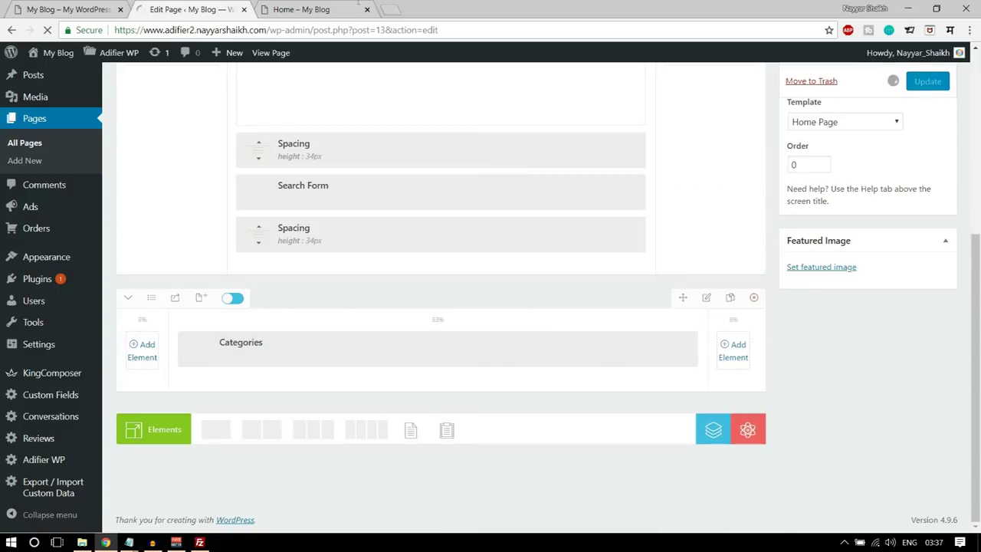
Reload the live home page to see the Technology category box, comparing it with the demo
click(305, 9)
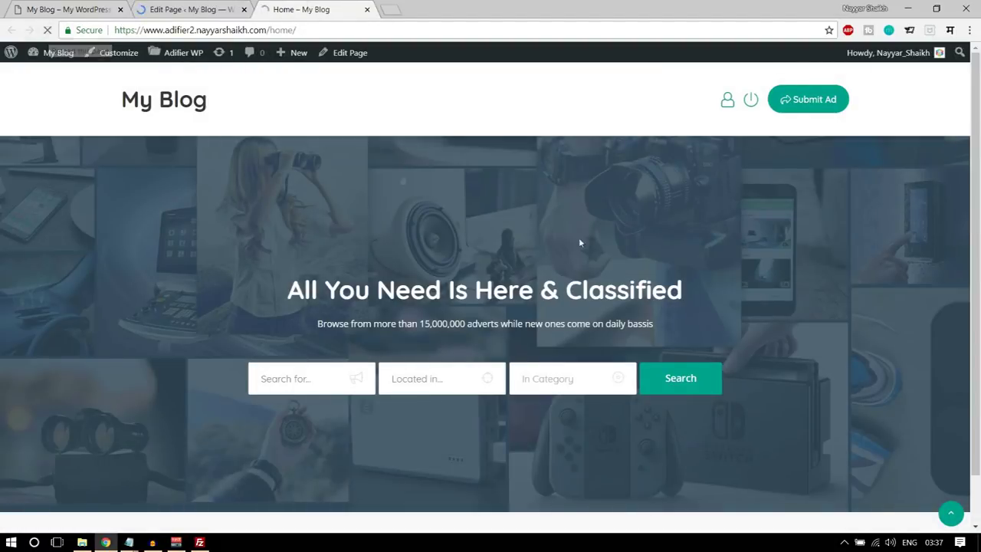
click(48, 30)
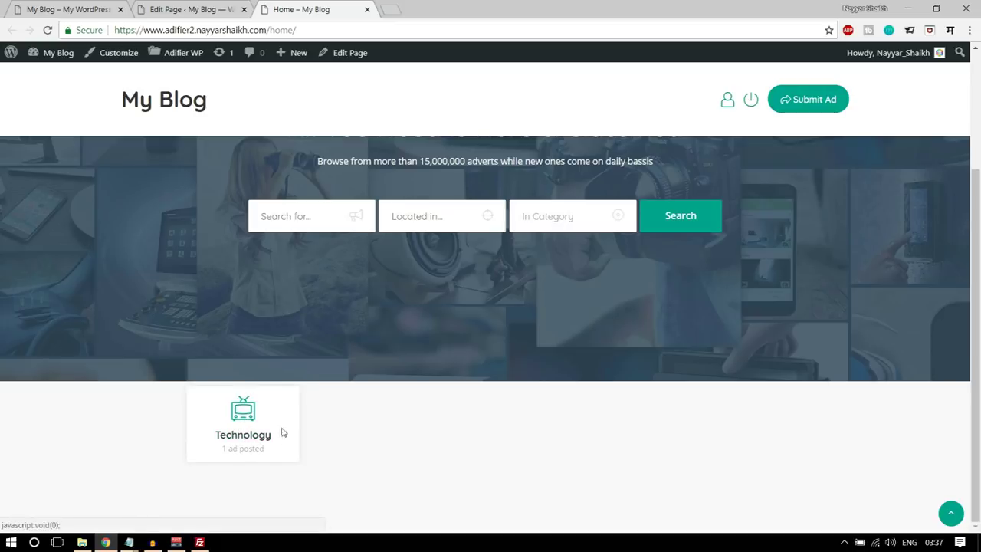
scroll(345, 449, up, 1)
scroll(345, 449, down, 1)
click(83, 6)
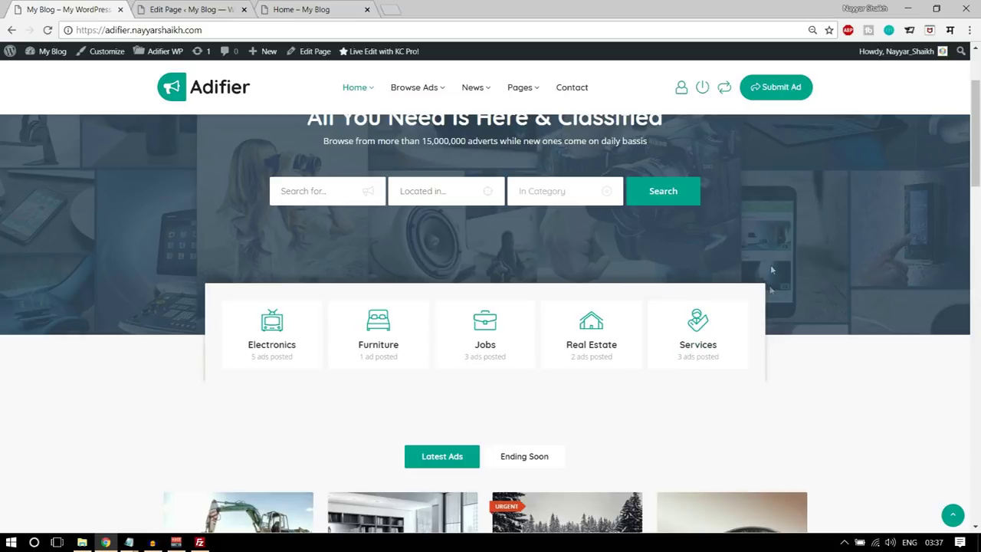
click(220, 6)
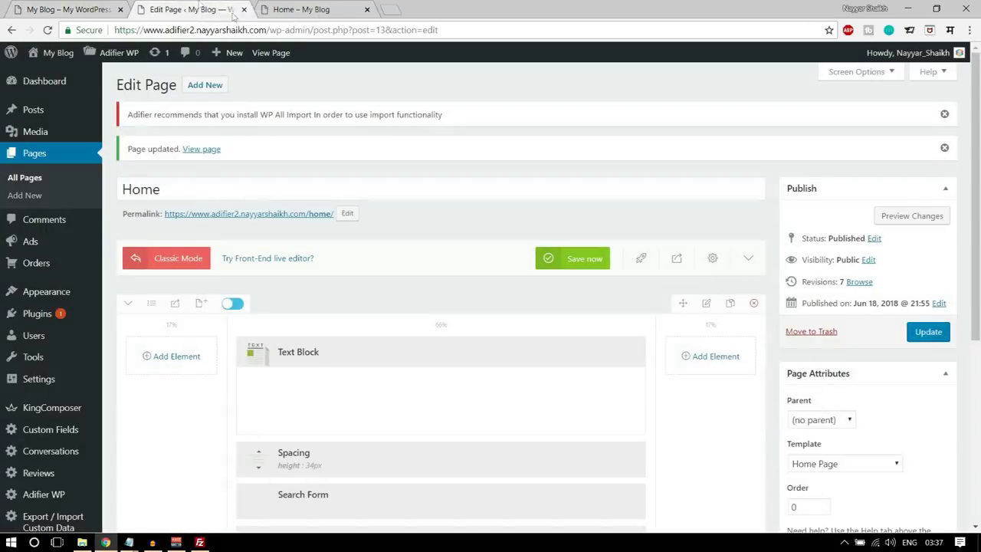
Give the Categories column a #f8f8f8 background in its Styling settings
scroll(449, 225, down, 10)
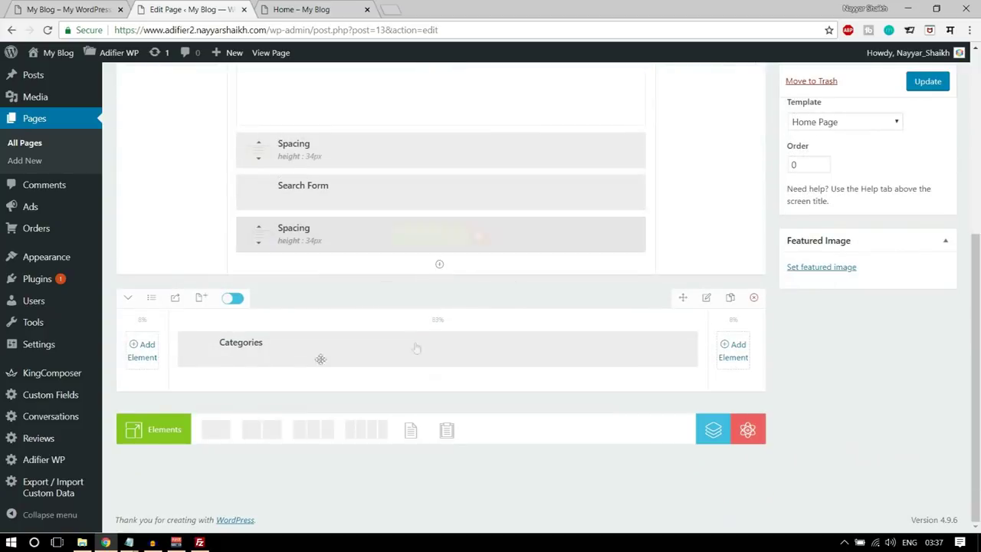
mouse_move(448, 327)
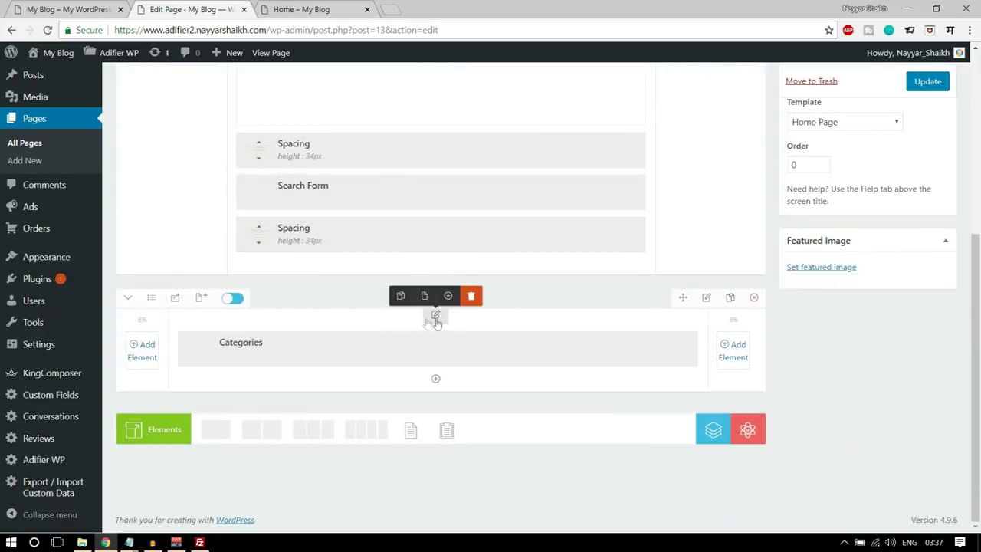
mouse_move(447, 352)
click(435, 317)
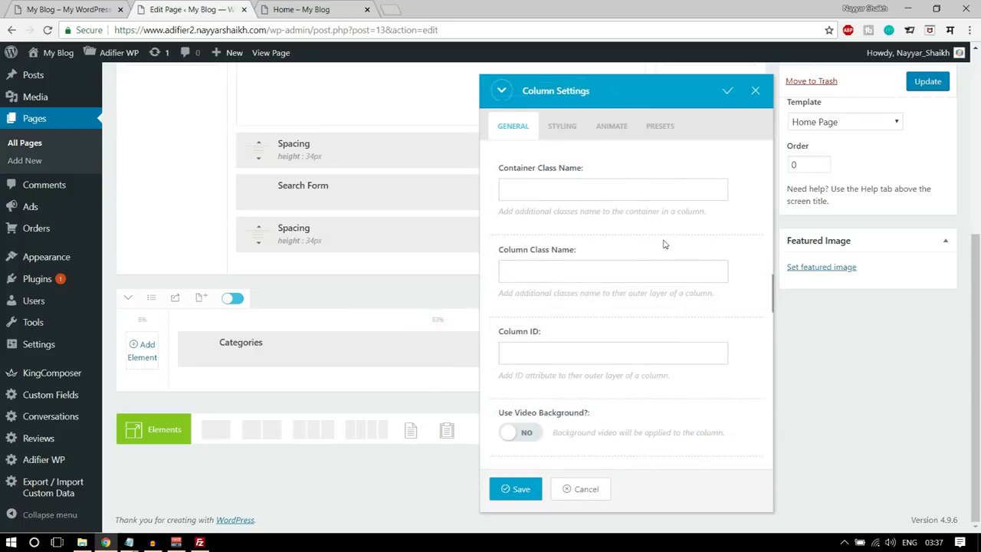
click(569, 132)
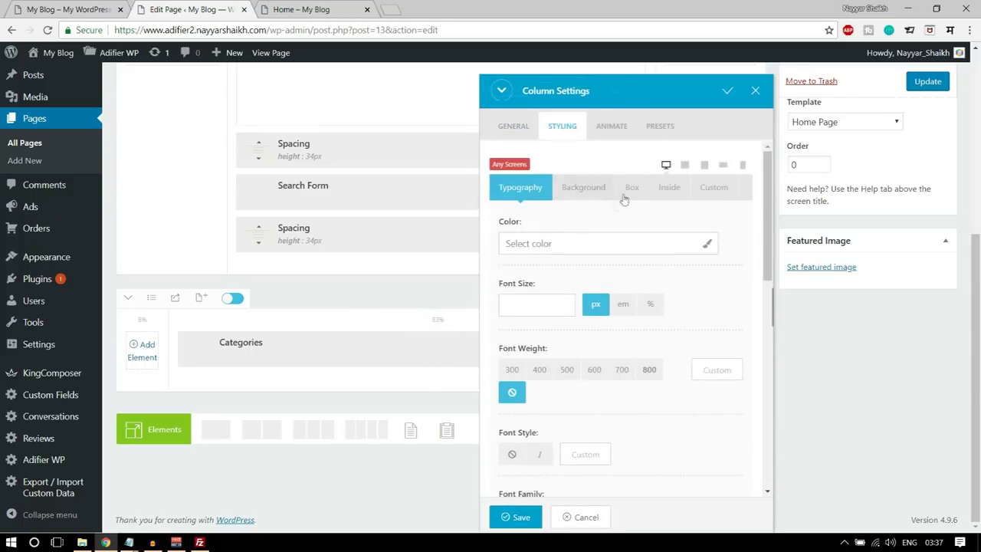
click(631, 193)
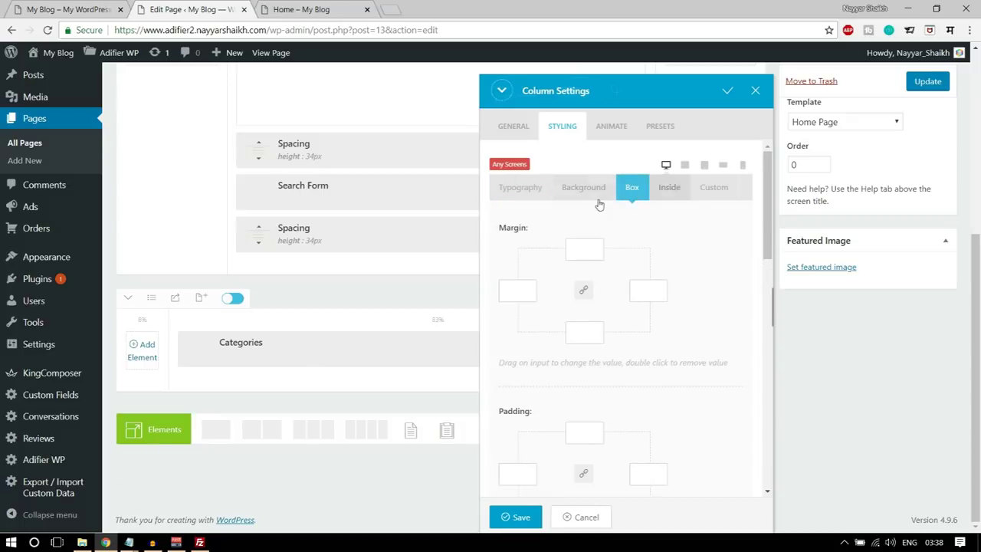
click(595, 193)
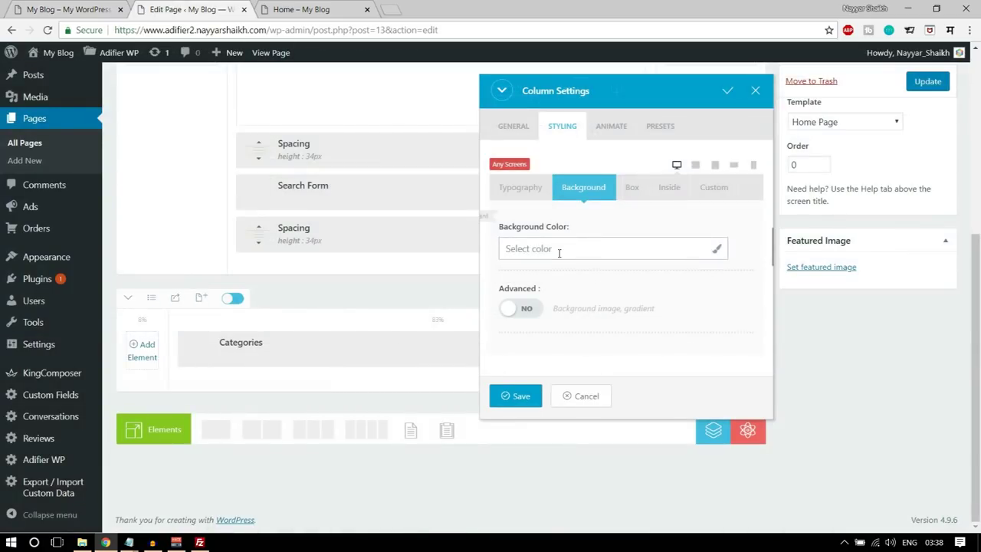
click(567, 249)
text(#f8f8f8)
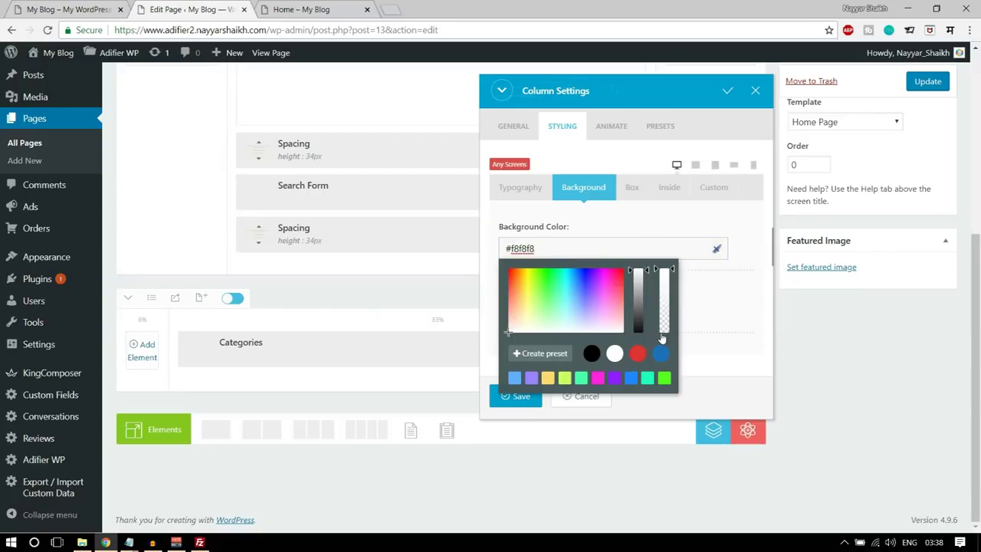
click(711, 363)
click(591, 242)
click(738, 328)
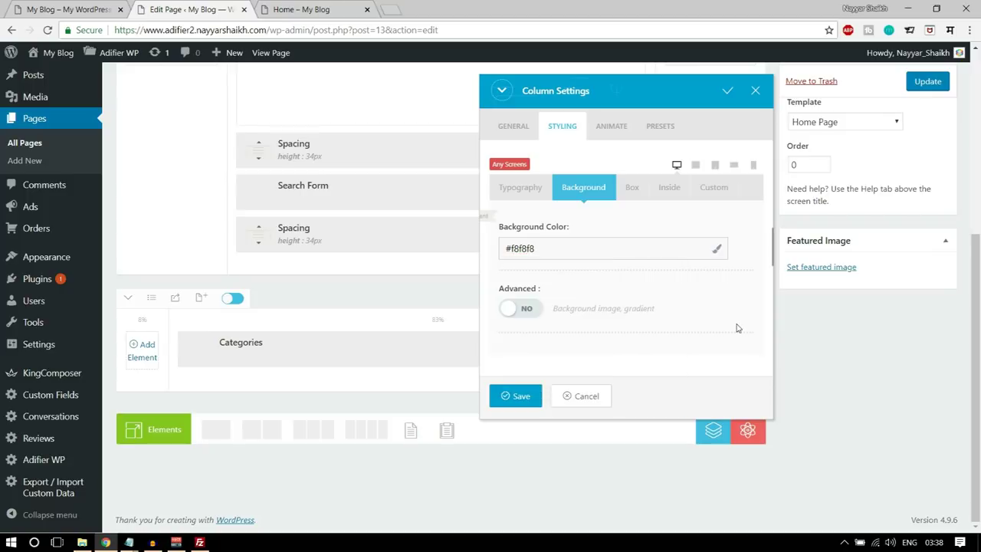
Set the column's top margin to -90px, checking the demo for reference
click(632, 190)
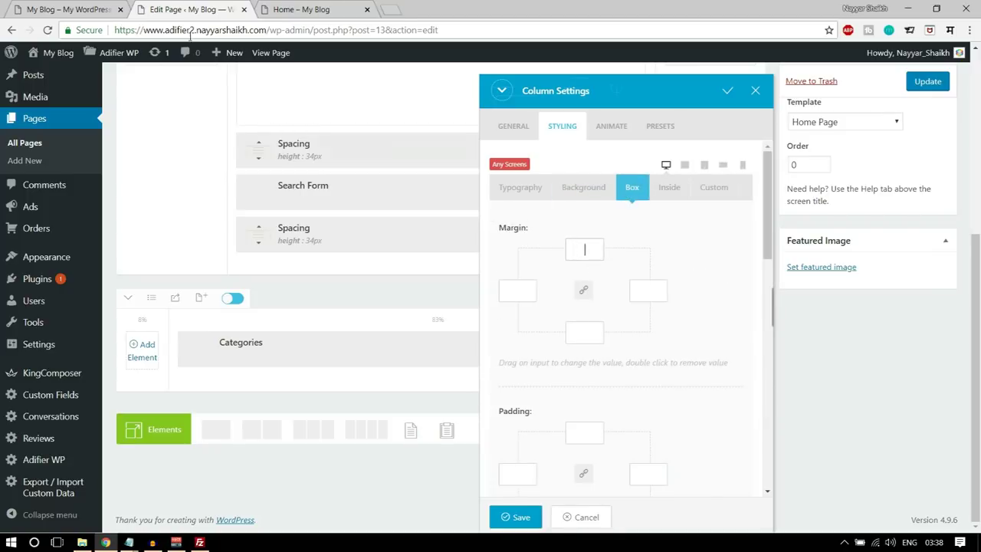
click(96, 11)
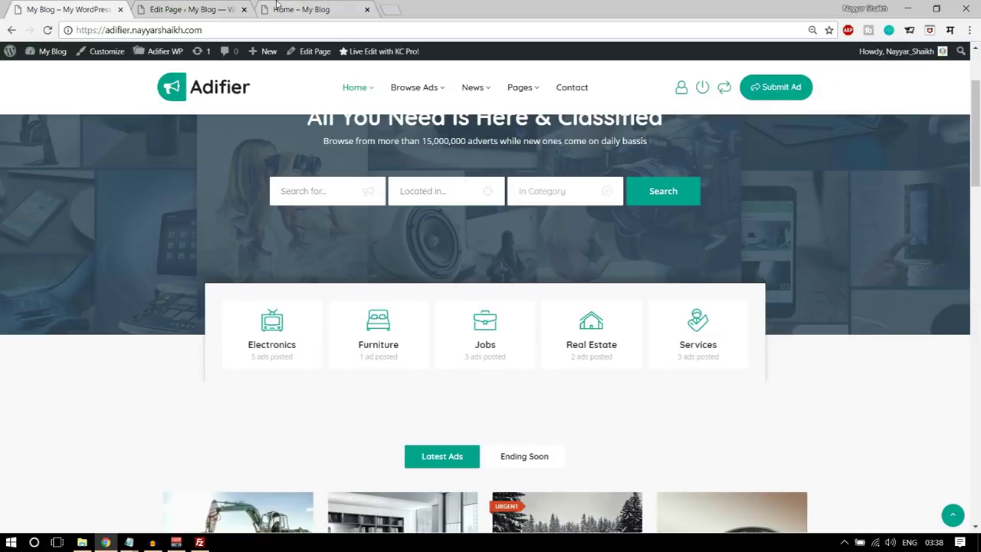
key(ctrl+shift+Tab)
click(191, 9)
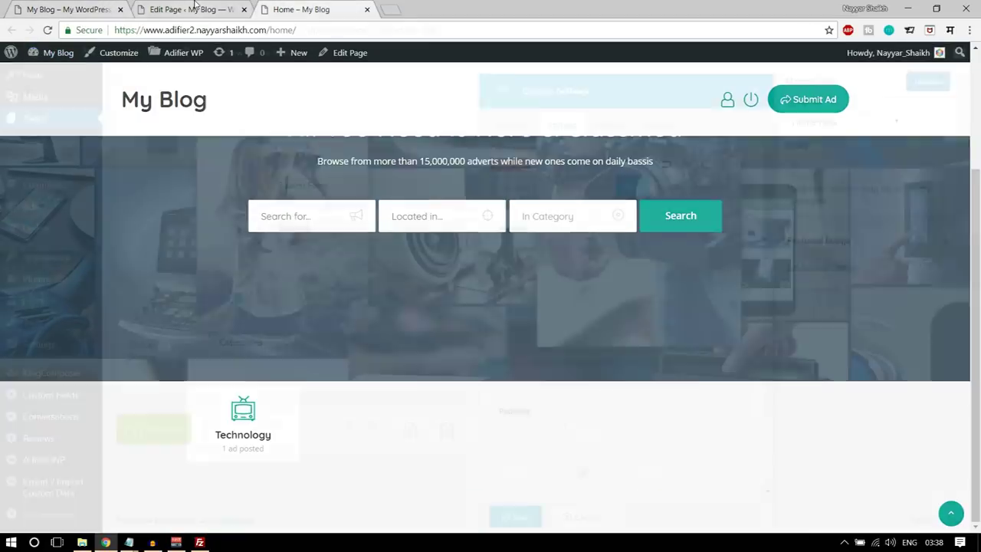
click(594, 246)
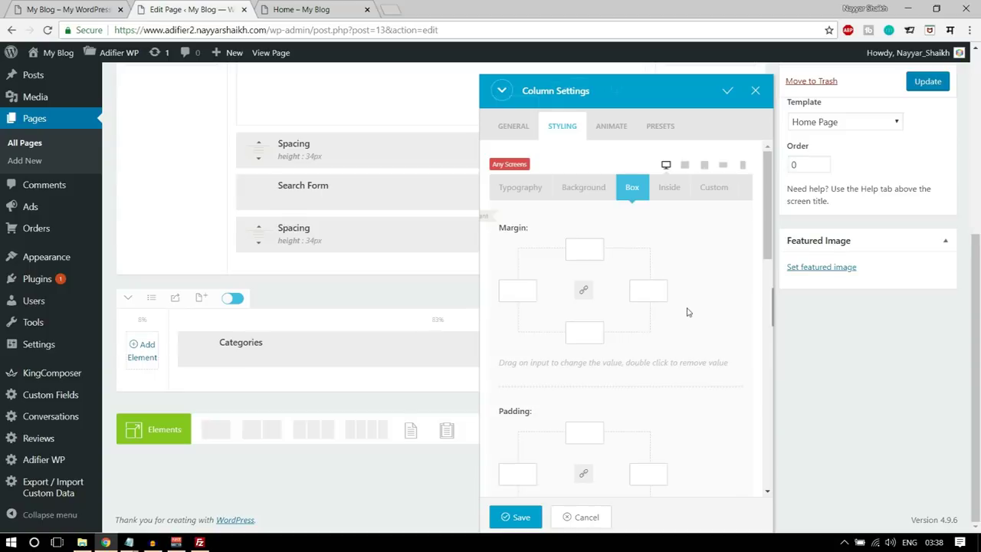
scroll(687, 312, up, 1)
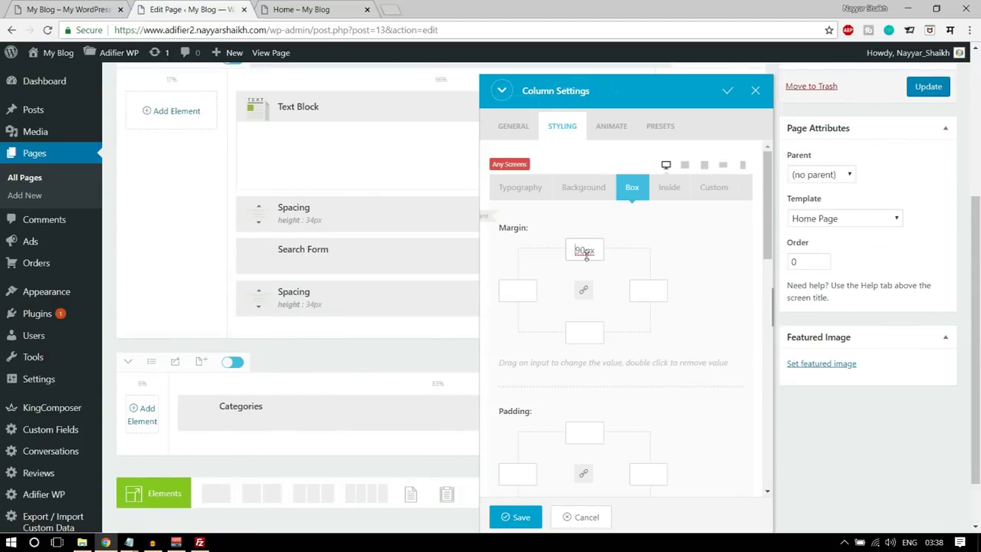
text(-)
scroll(724, 306, down, 3)
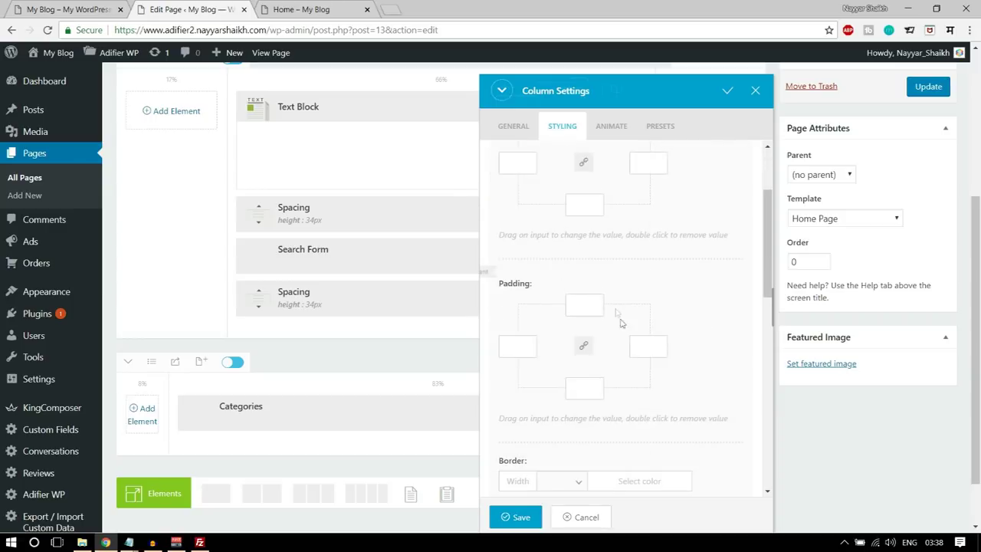
click(69, 9)
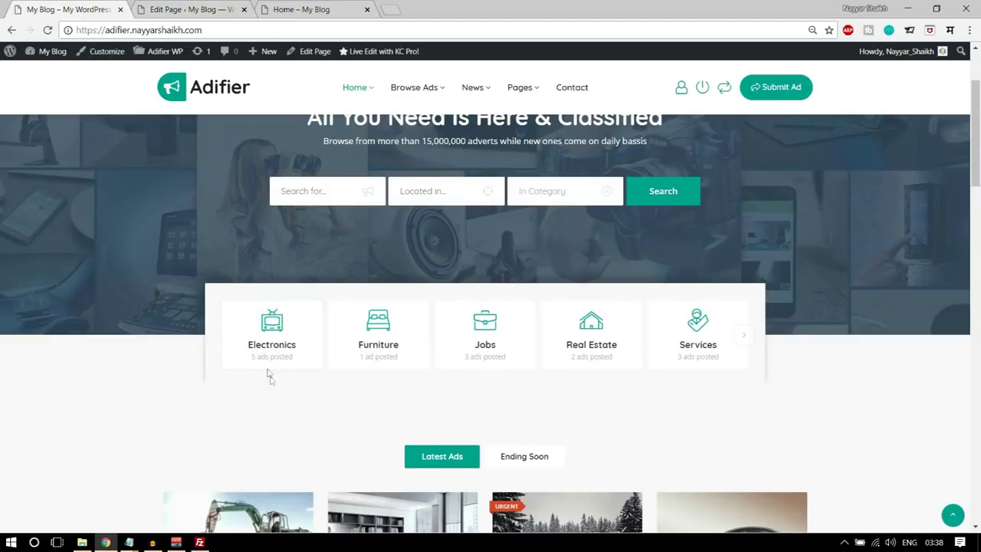
click(213, 7)
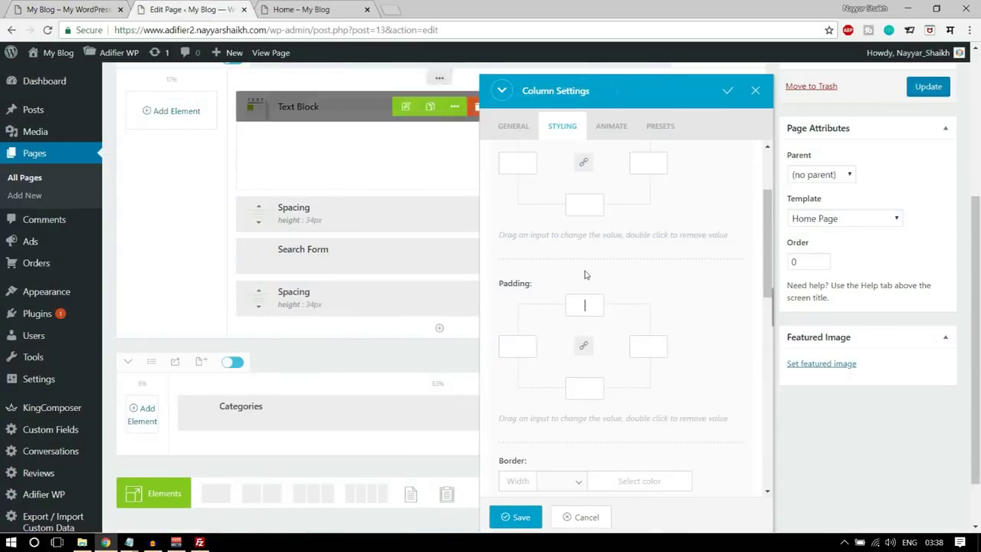
Set the column's padding values and 2px radius on the top corners
click(586, 389)
text(3)
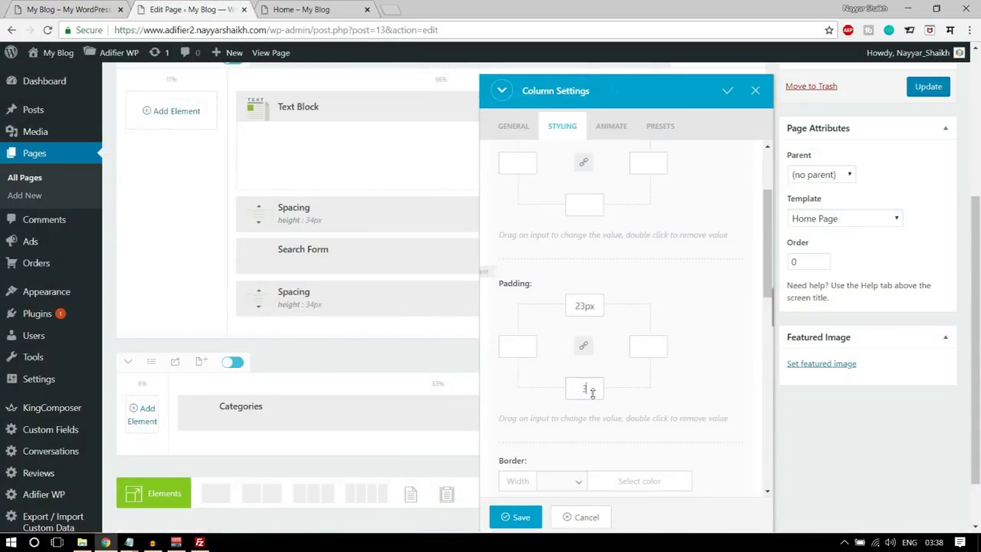
text(2)
click(652, 342)
scroll(643, 368, down, 4)
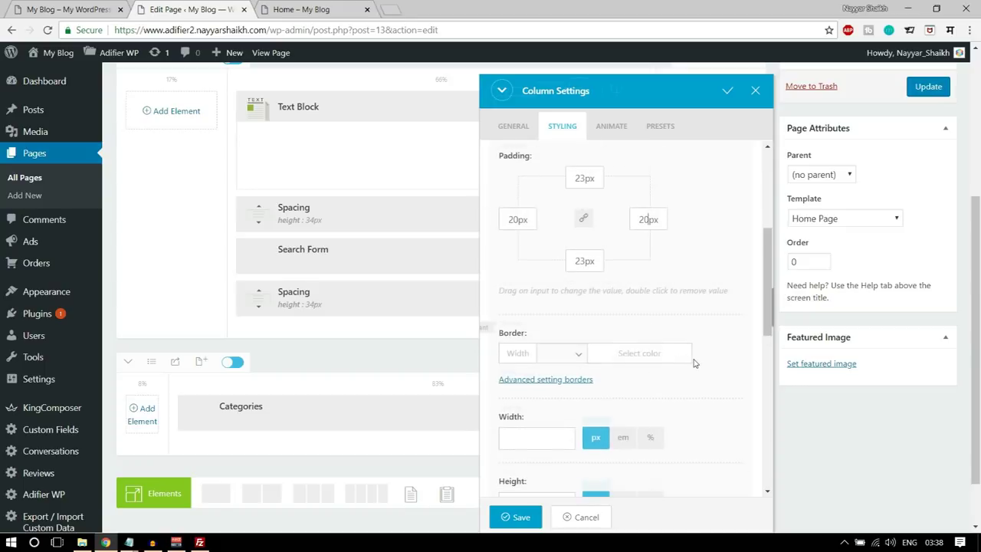
scroll(714, 356, down, 2)
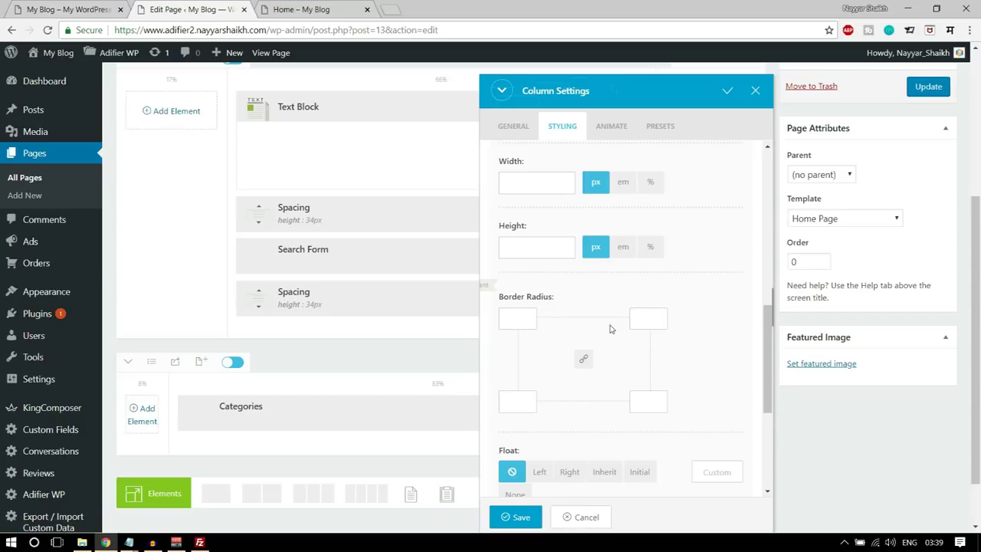
text(2px)
click(652, 319)
text(2px)
scroll(716, 344, down, 4)
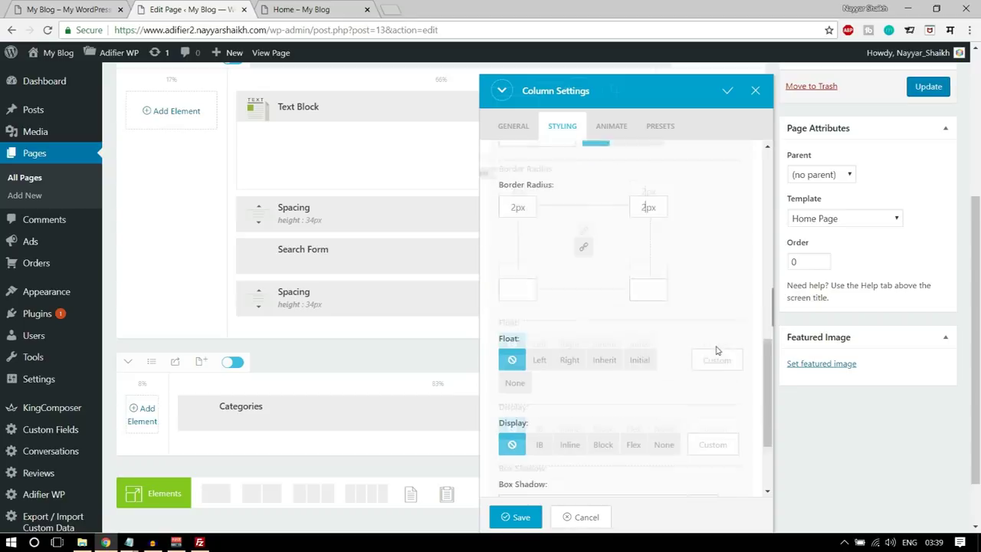
scroll(717, 345, down, 3)
Paste box shadow 0 -12px 10px 0 rgba(42,47,54,.3) from the notes and save the column
click(598, 370)
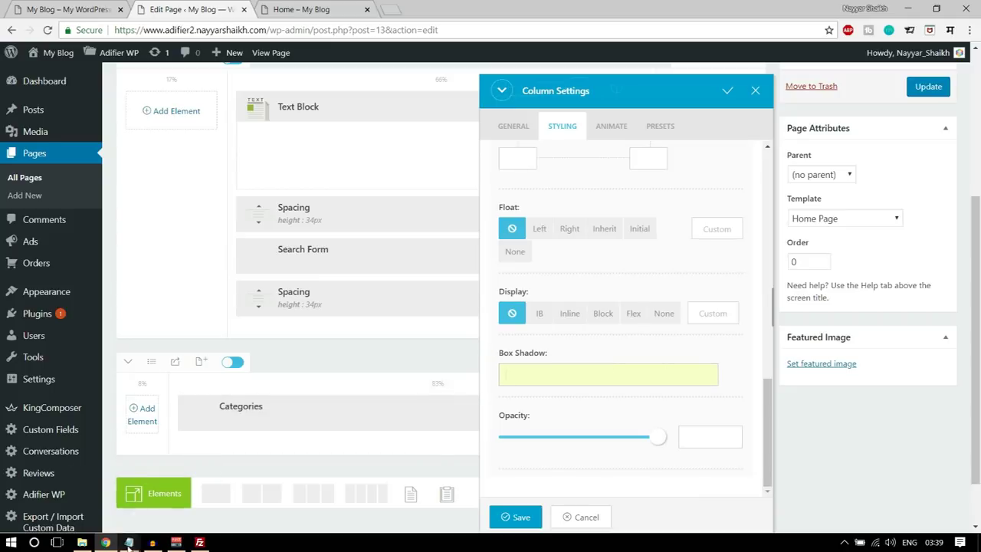
mouse_move(129, 542)
click(225, 484)
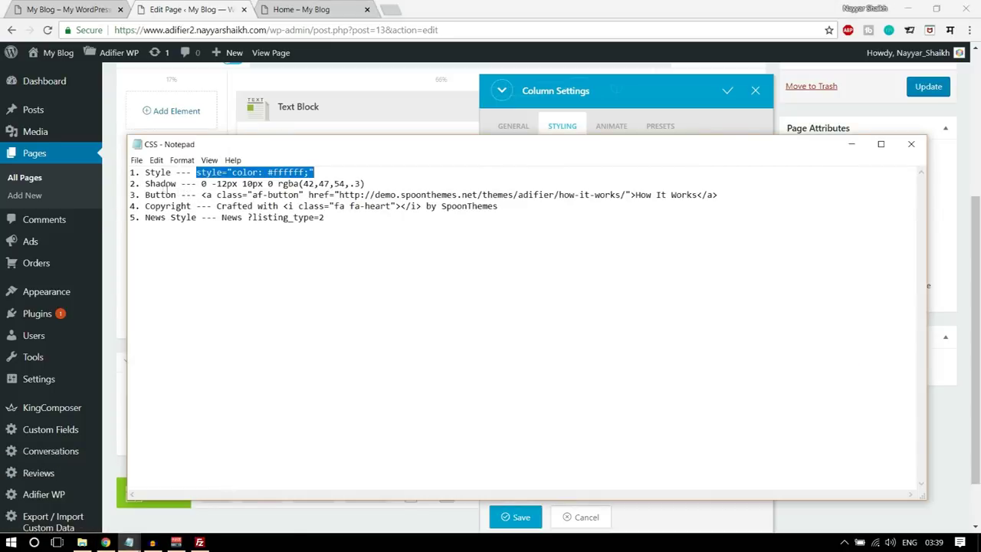
drag(146, 185, 207, 185)
drag(377, 183, 202, 189)
key(ctrl+c)
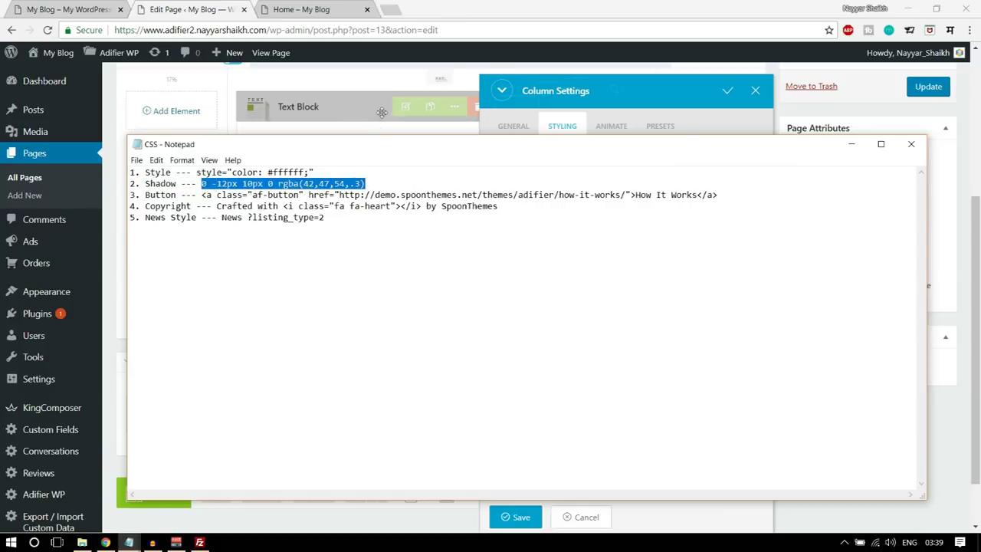
click(382, 111)
click(602, 378)
key(ctrl+v)
click(69, 10)
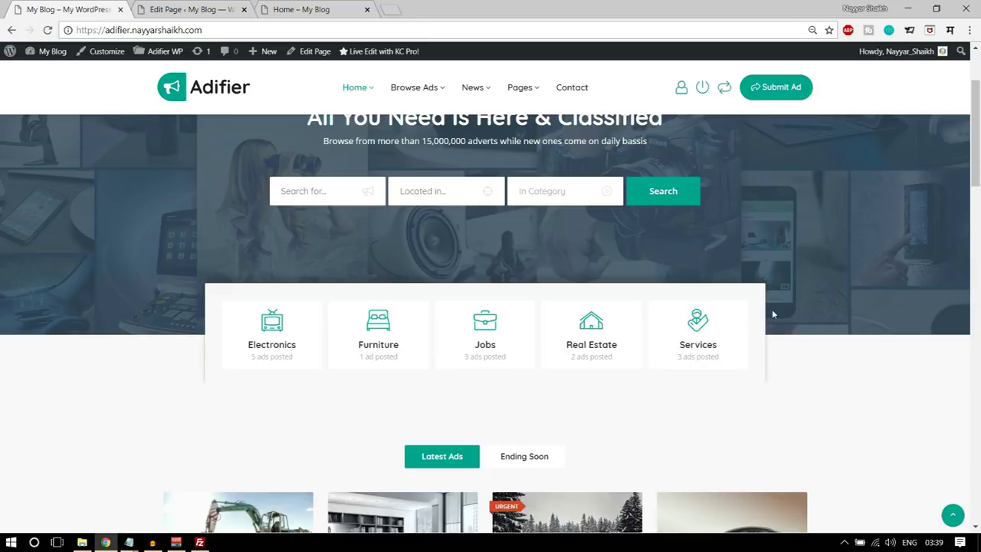
click(201, 9)
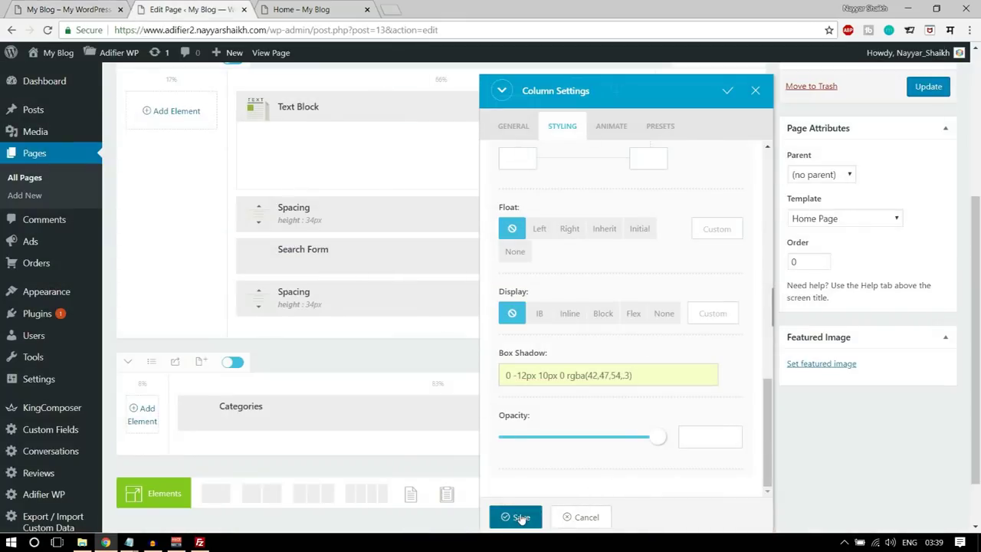
click(518, 518)
Update the page and reload the live home page to see the overlapping Categories box
click(928, 86)
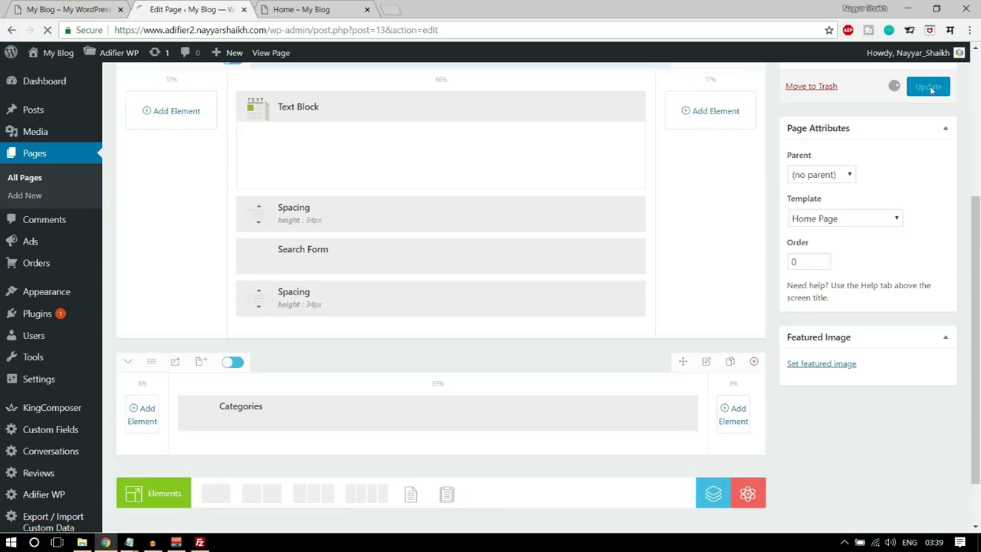
click(301, 9)
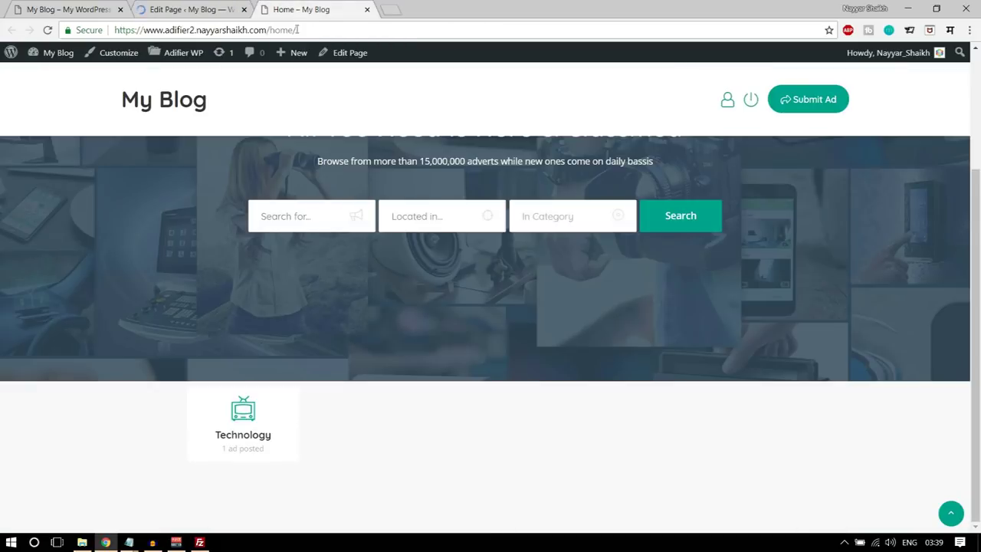
click(48, 30)
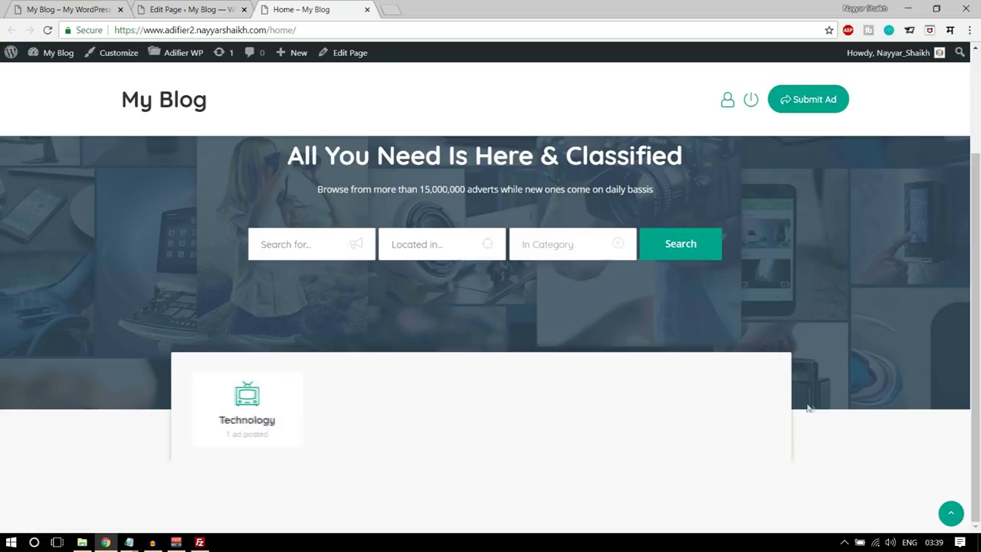
Compare the result with the demo's Latest Ads slider, then return to the editor
key(ctrl+1)
scroll(679, 346, down, 5)
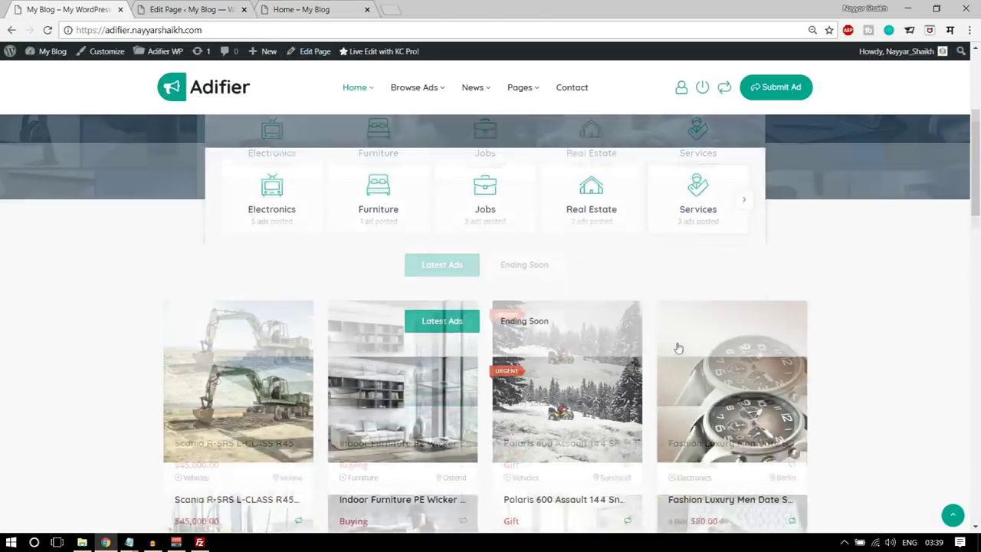
click(441, 264)
scroll(613, 337, up, 1)
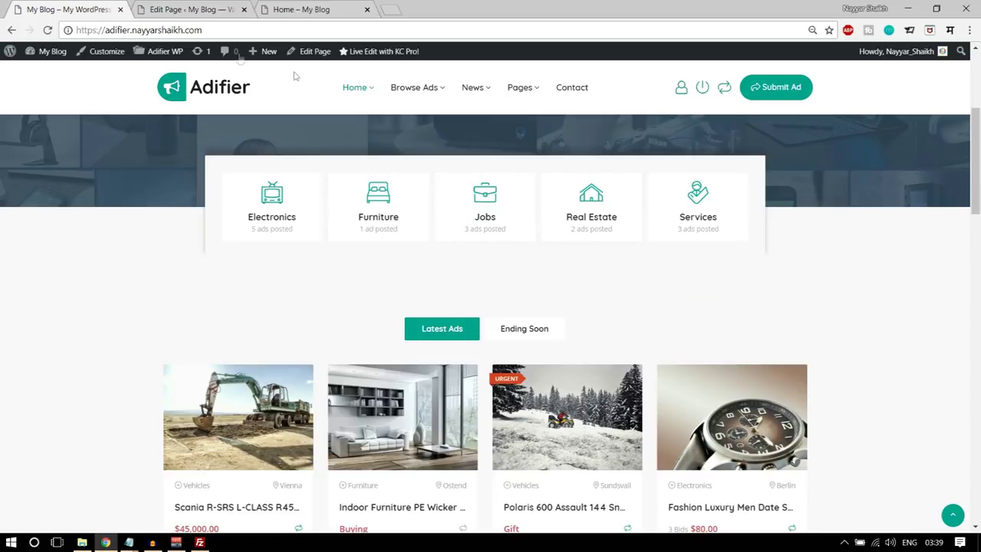
key(ctrl+2)
scroll(580, 241, down, 5)
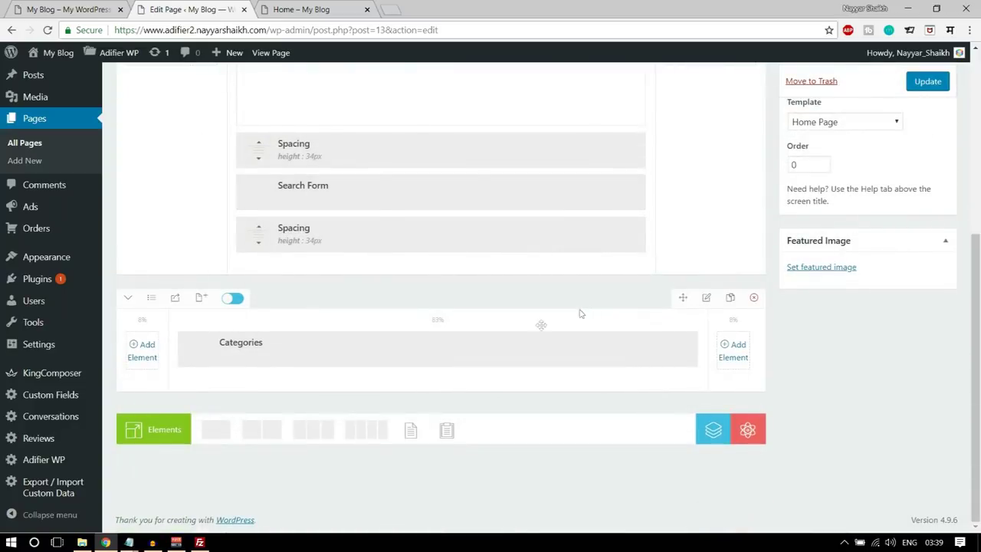
click(70, 8)
scroll(449, 319, down, 3)
scroll(448, 318, up, 2)
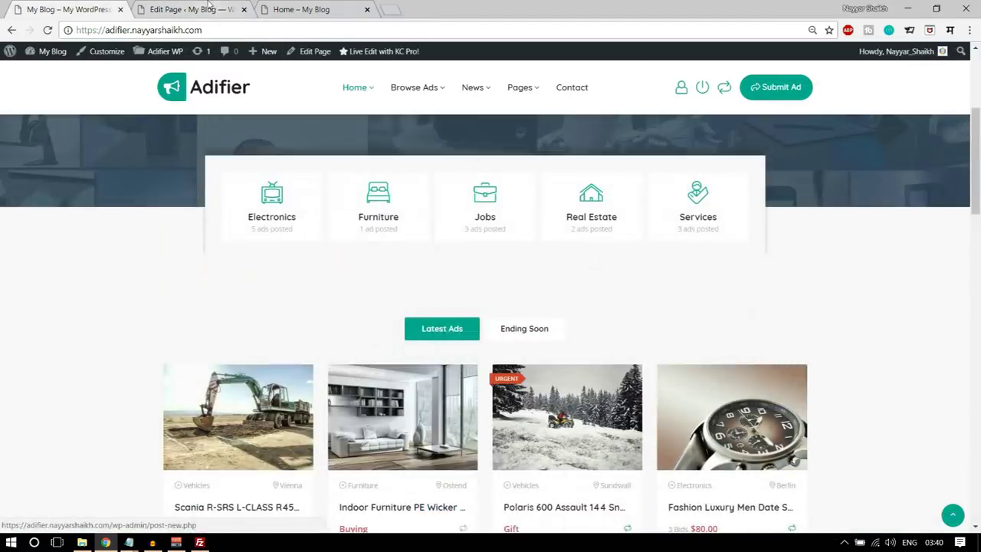
key(ctrl+2)
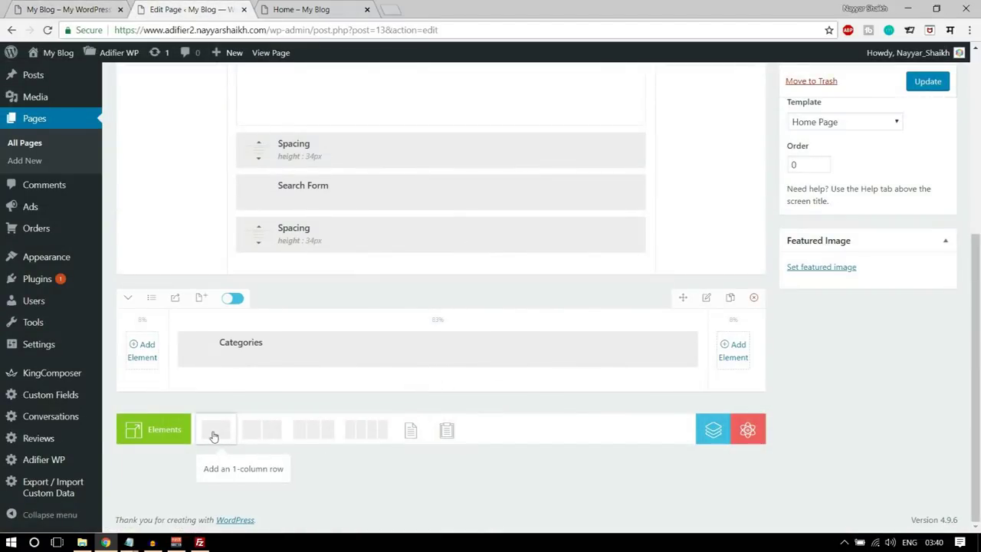
Add an empty row below Categories and scroll the demo to its Latest Ads and Ending Soon grid
click(213, 435)
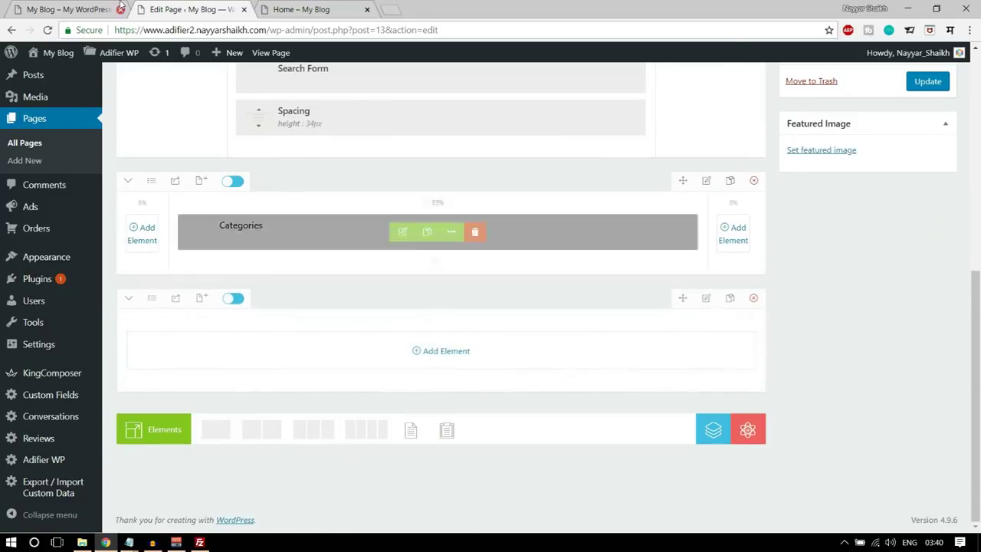
click(80, 7)
scroll(525, 392, down, 2)
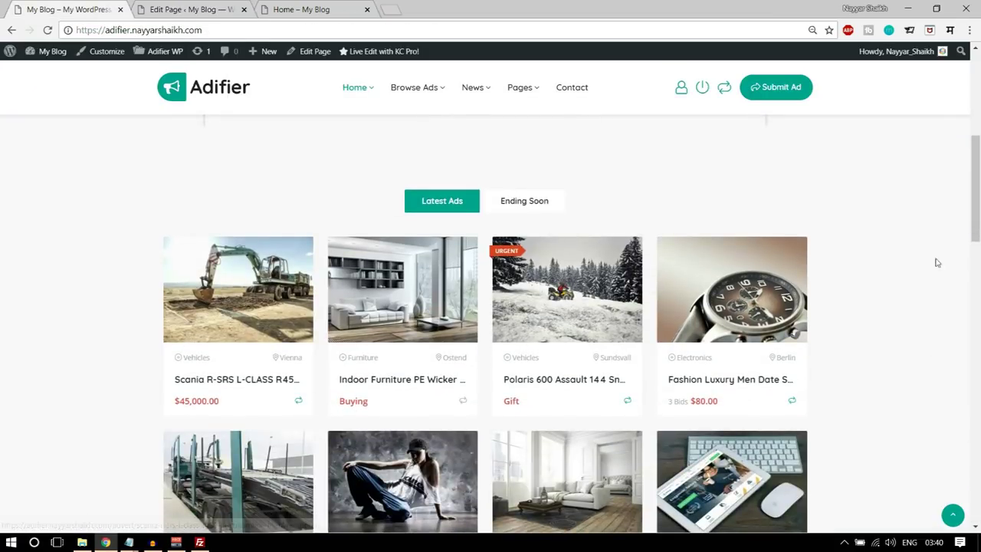
scroll(310, 351, up, 2)
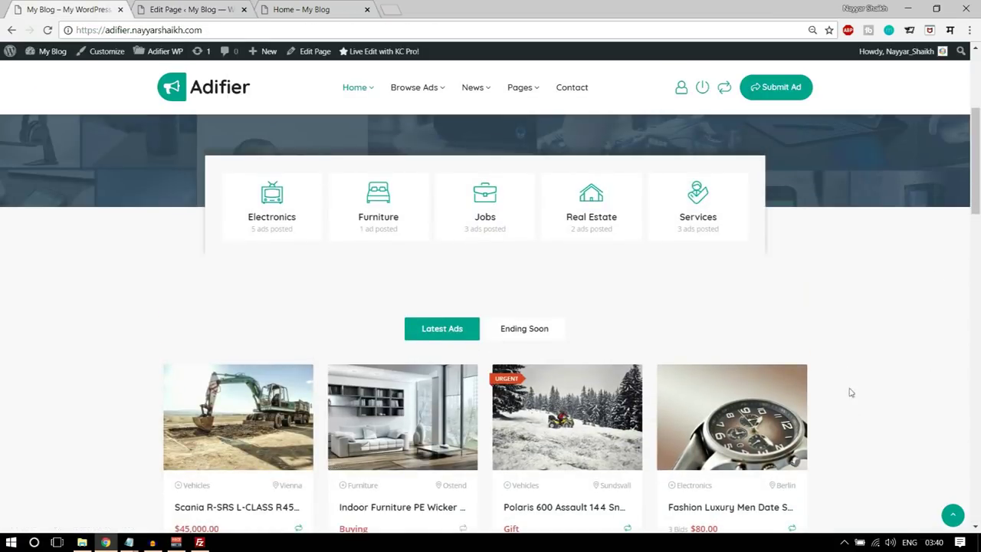
scroll(833, 387, down, 14)
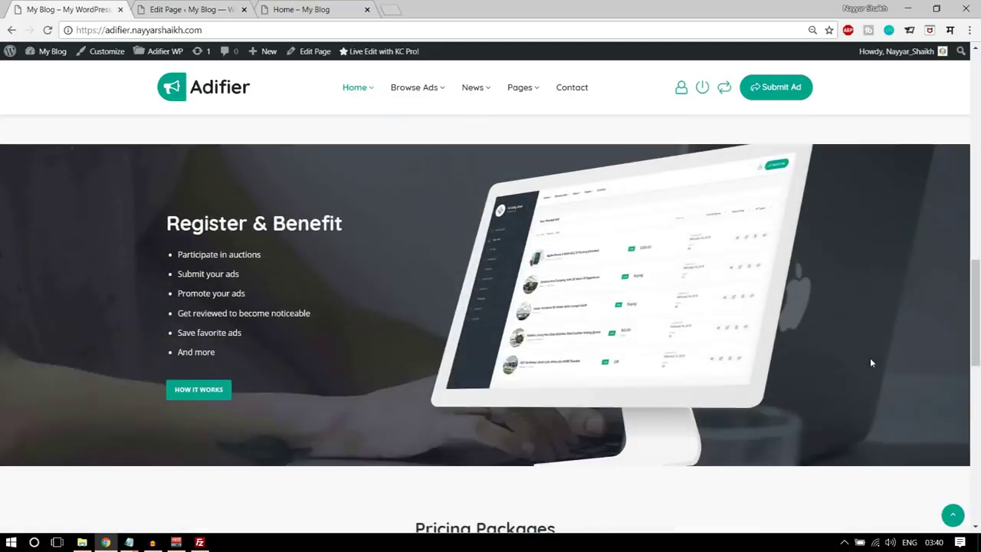
scroll(834, 256, down, 4)
scroll(820, 281, up, 10)
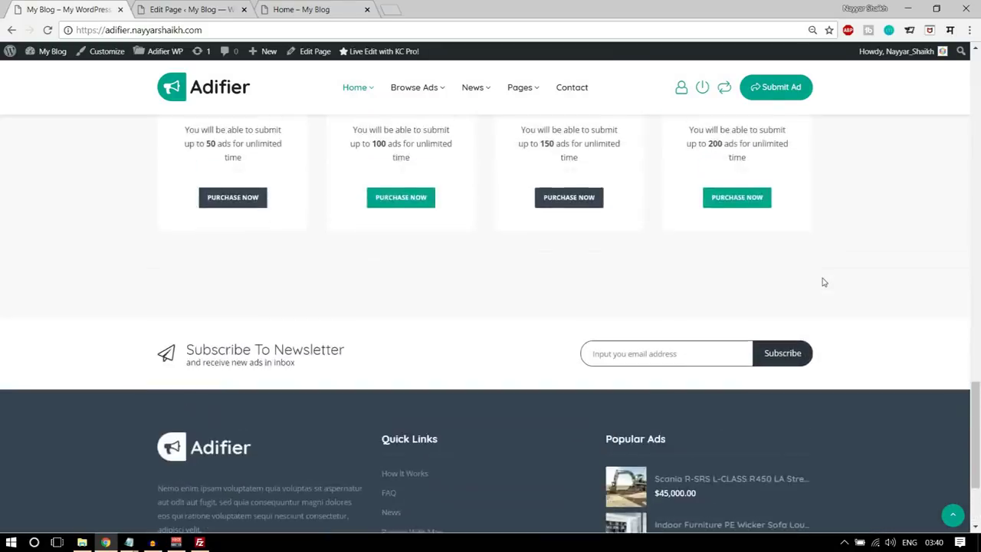
scroll(824, 284, up, 7)
scroll(821, 279, down, 4)
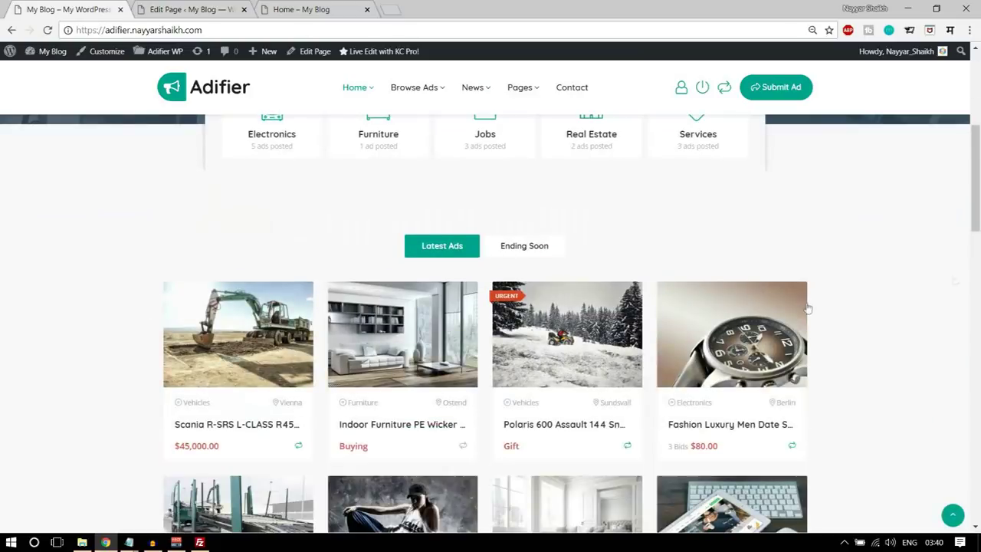
click(202, 8)
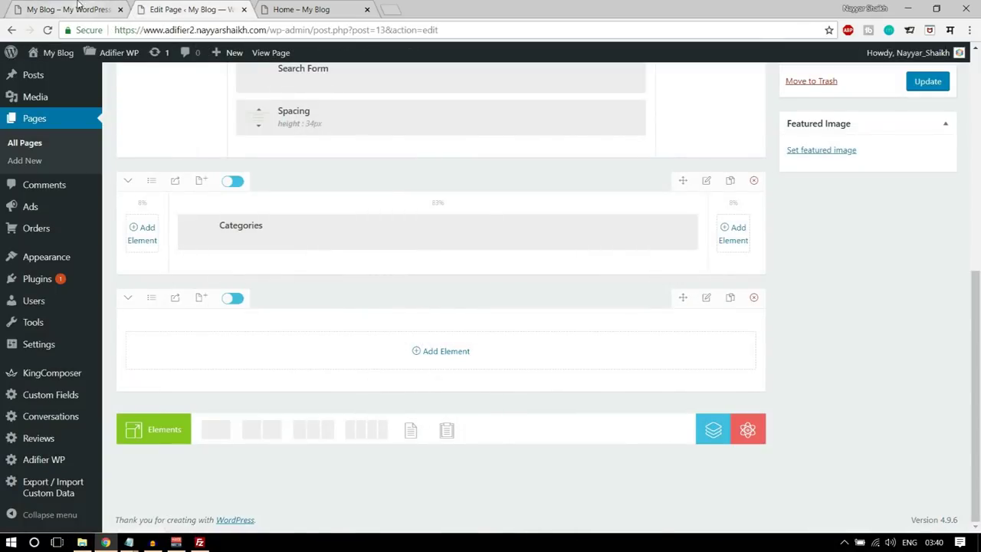
click(69, 10)
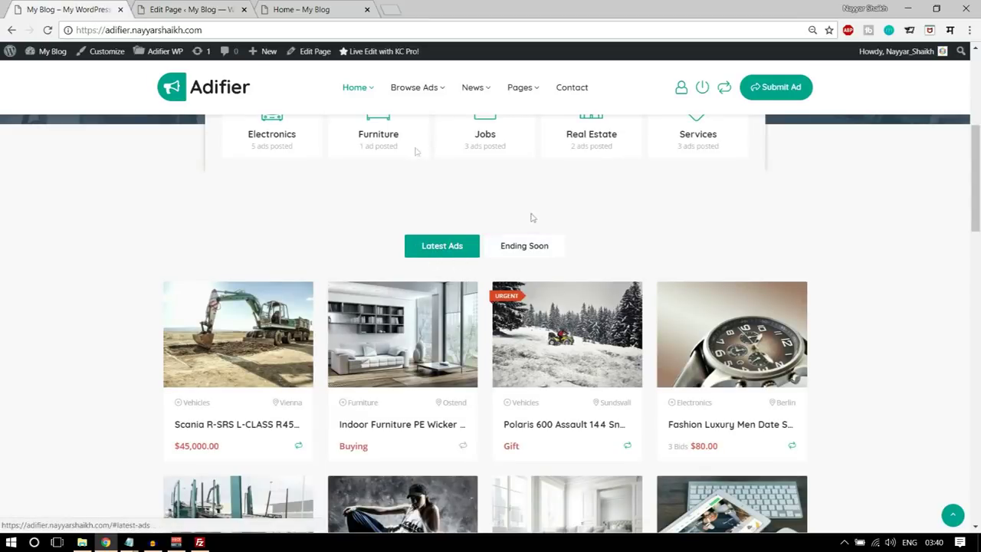
Add a Tabs - Sliders element to the empty row via the 'tabs' search
click(202, 9)
click(436, 350)
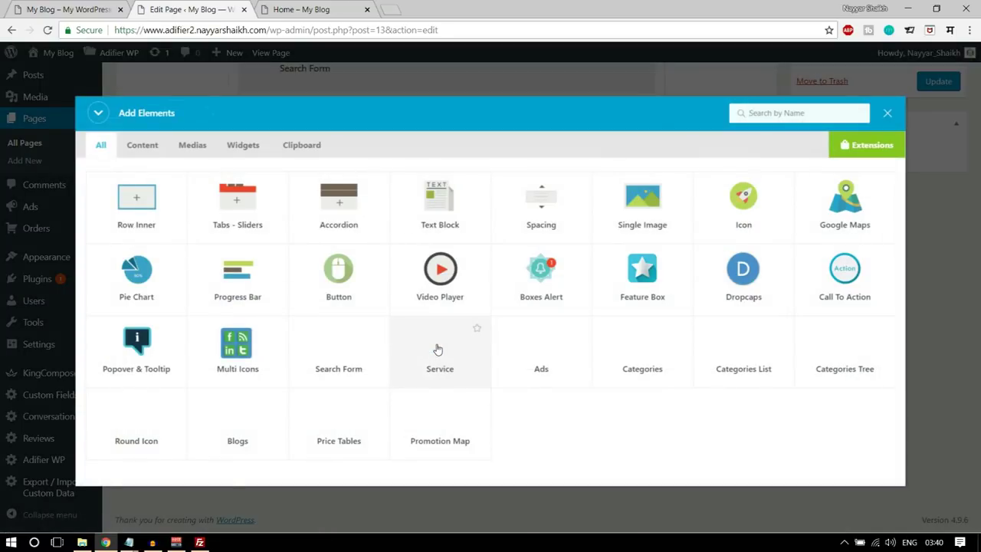
text(tabs)
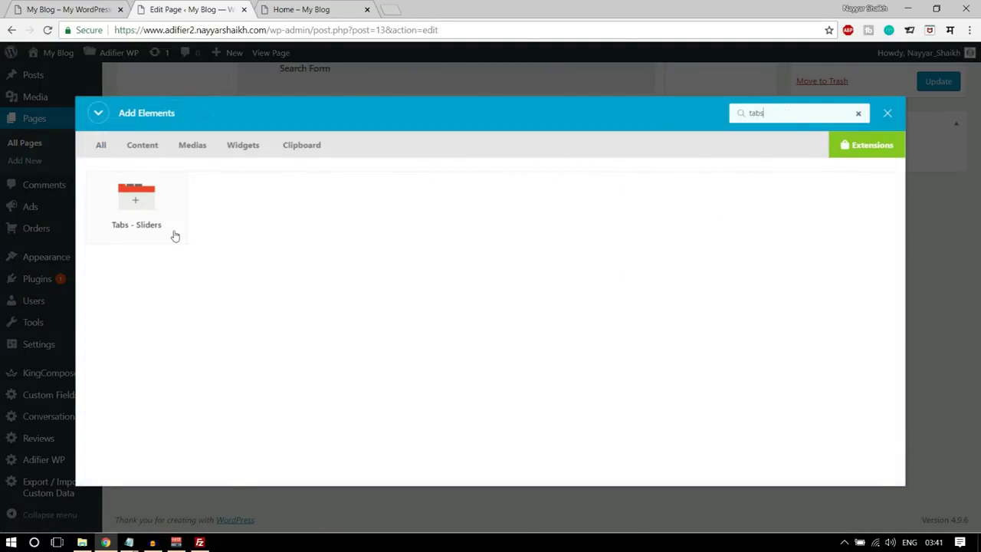
click(150, 223)
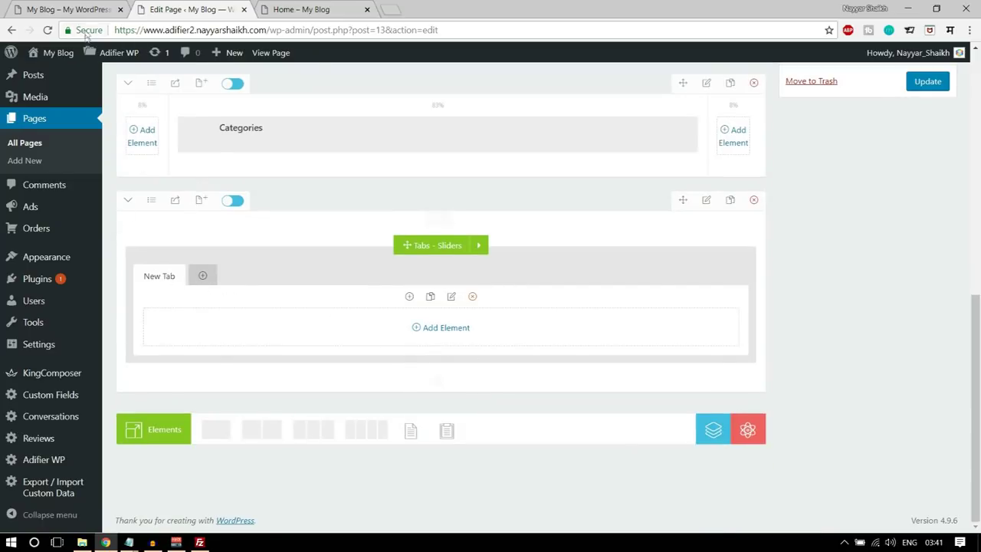
After checking the live page, open the Tabs - Sliders settings and close them unchanged
click(88, 9)
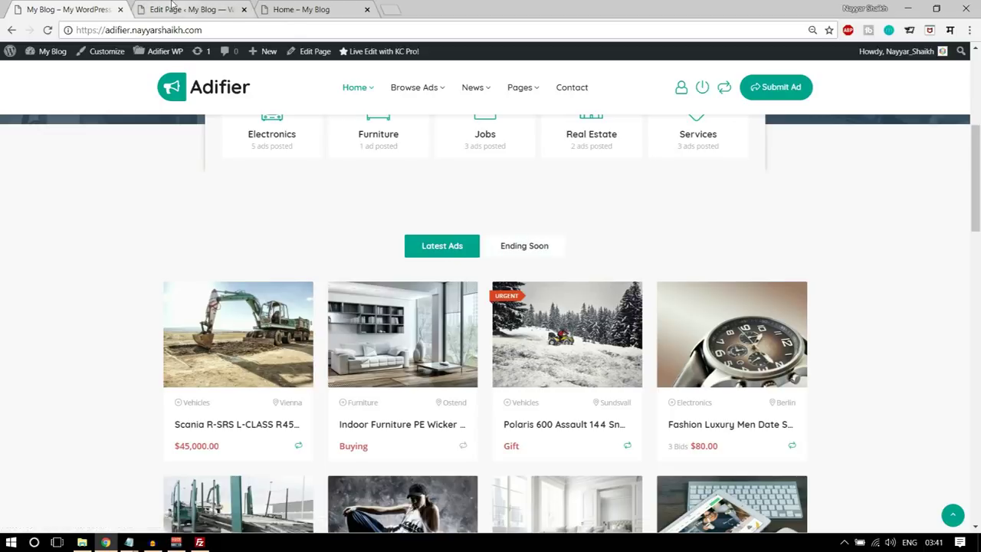
key(ctrl+Tab)
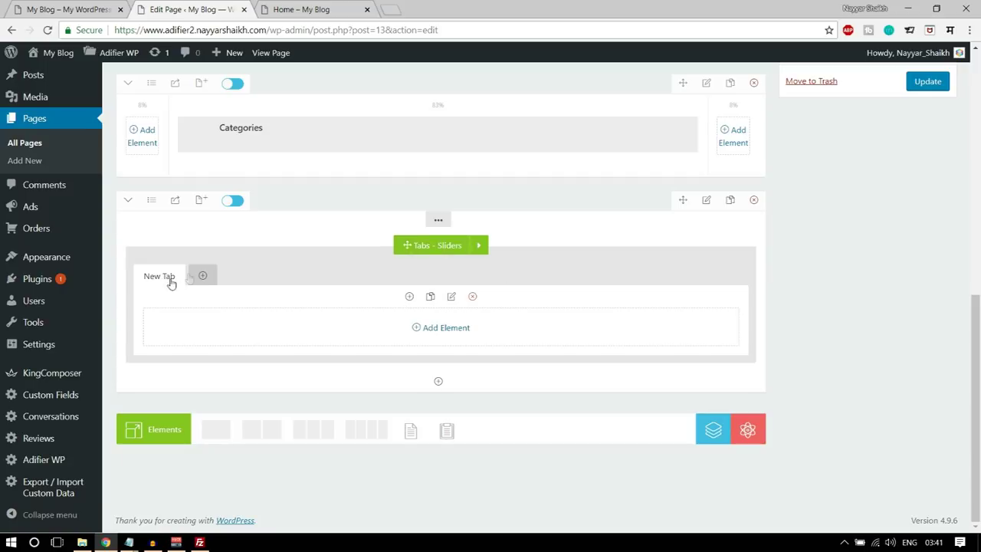
mouse_move(479, 246)
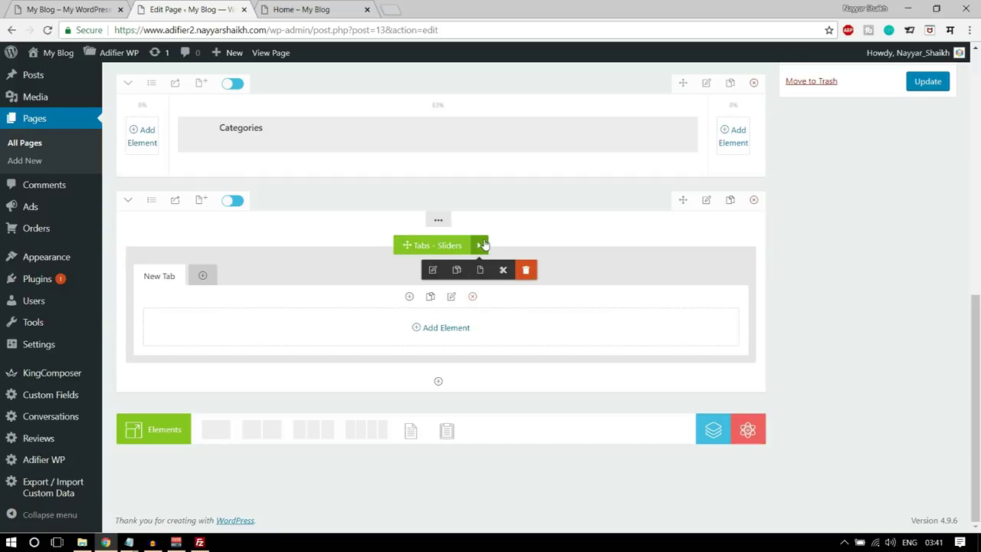
click(433, 271)
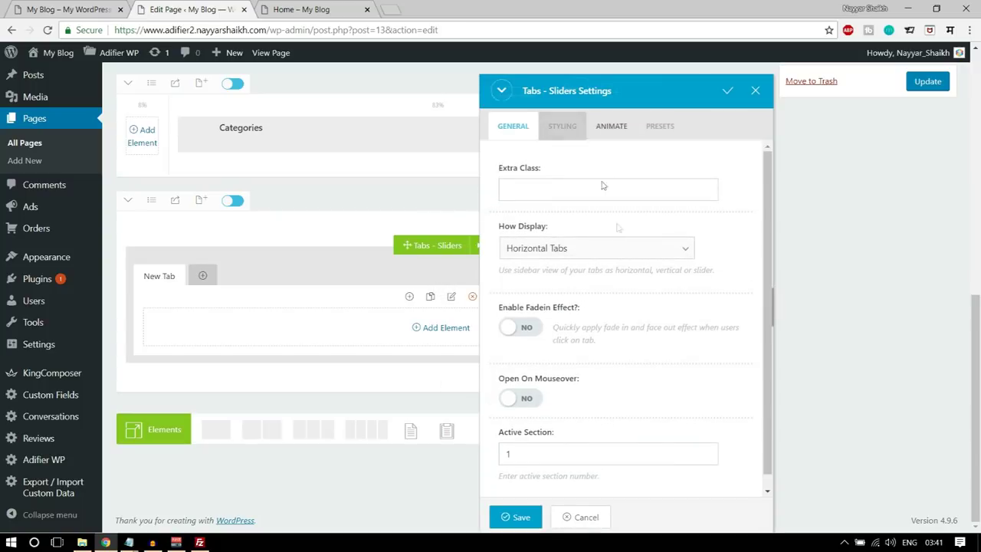
click(578, 517)
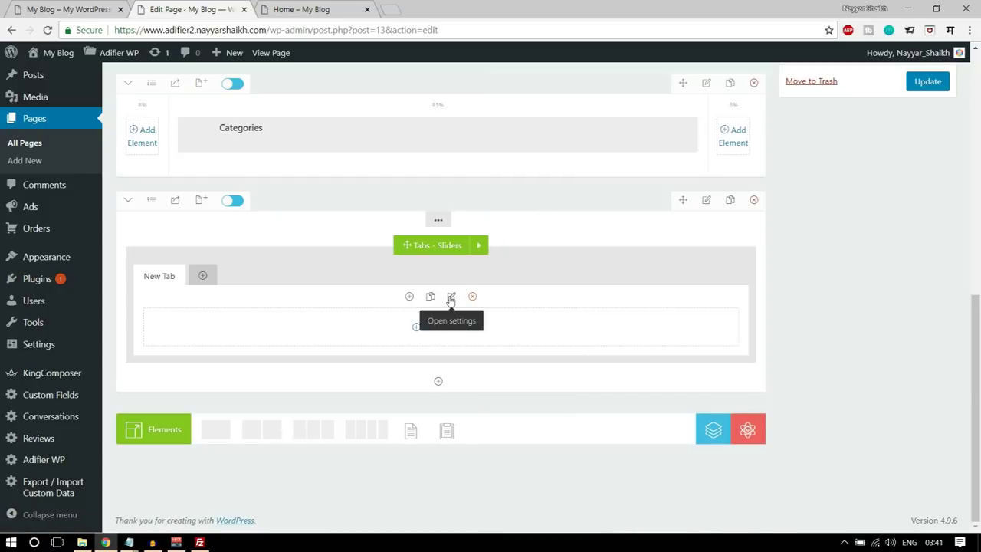
click(450, 298)
Retitle the New Tab to 'Latest Ads' and save it
click(576, 417)
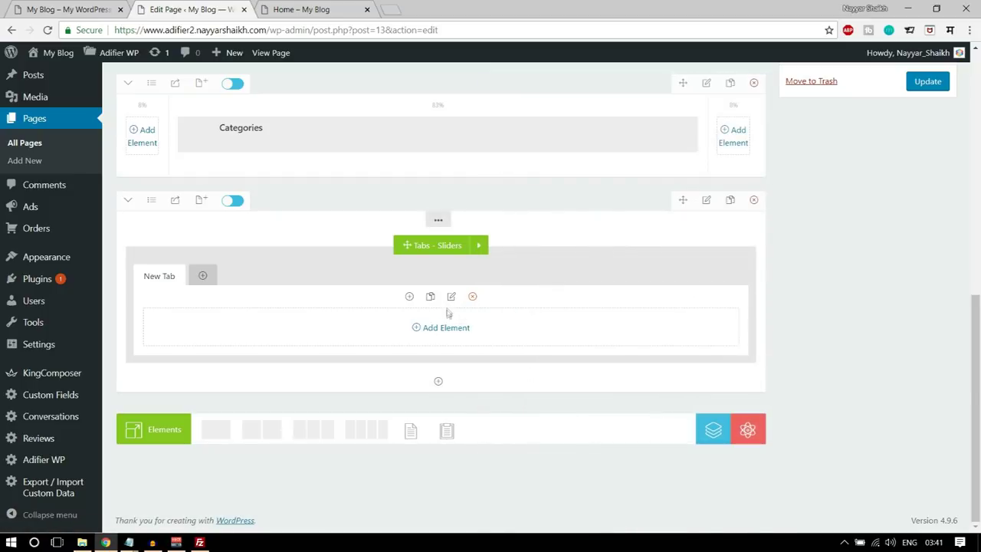
click(451, 297)
click(556, 190)
triple_click(559, 191)
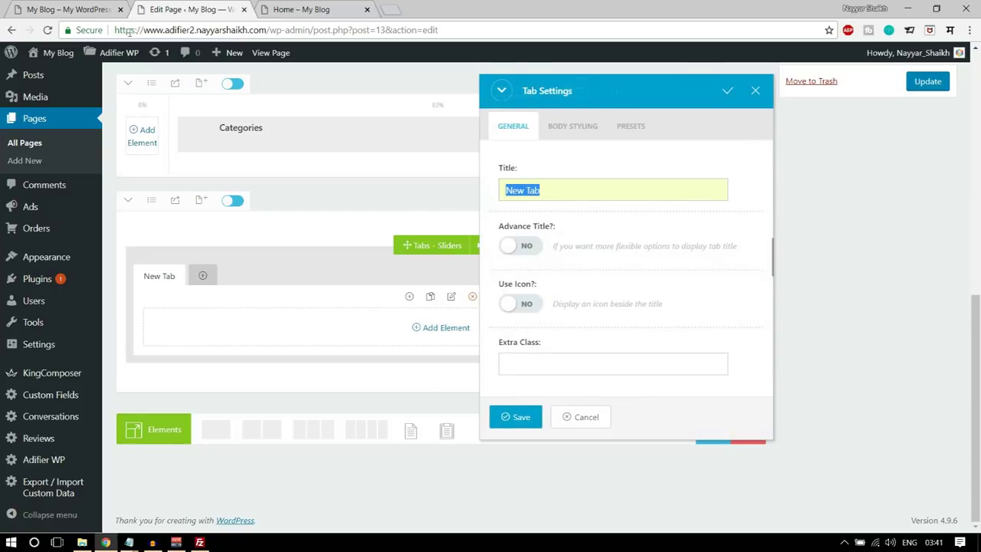
click(67, 9)
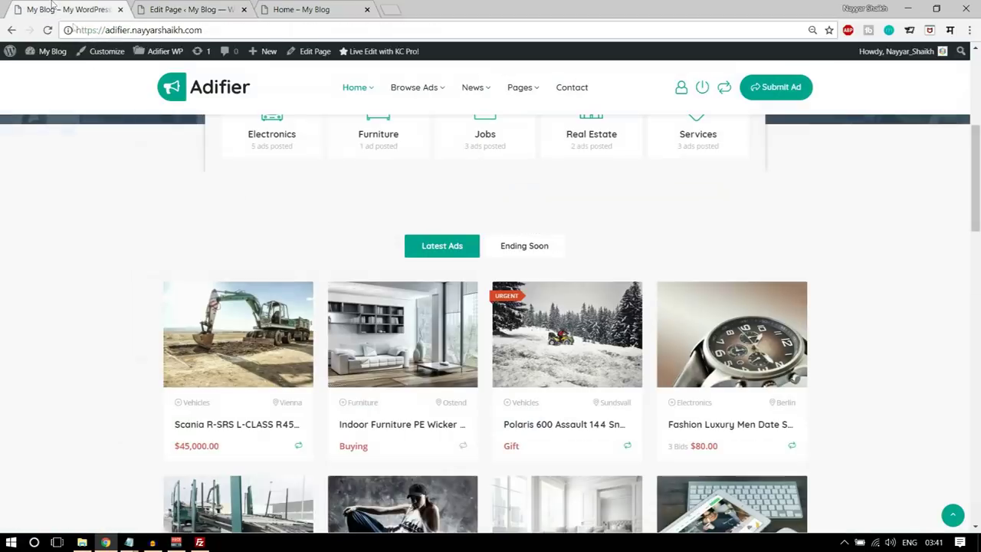
click(203, 8)
text(Latest Ads)
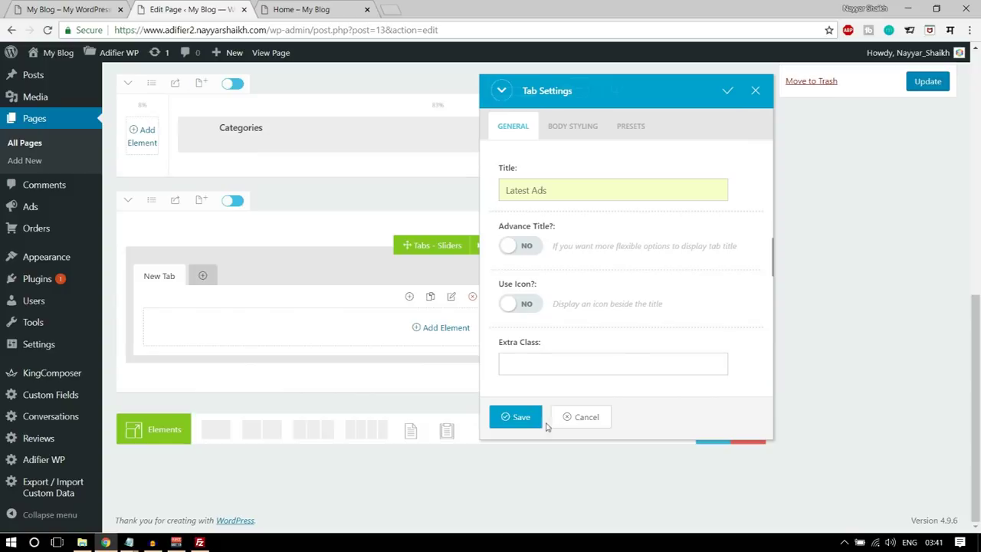
click(536, 420)
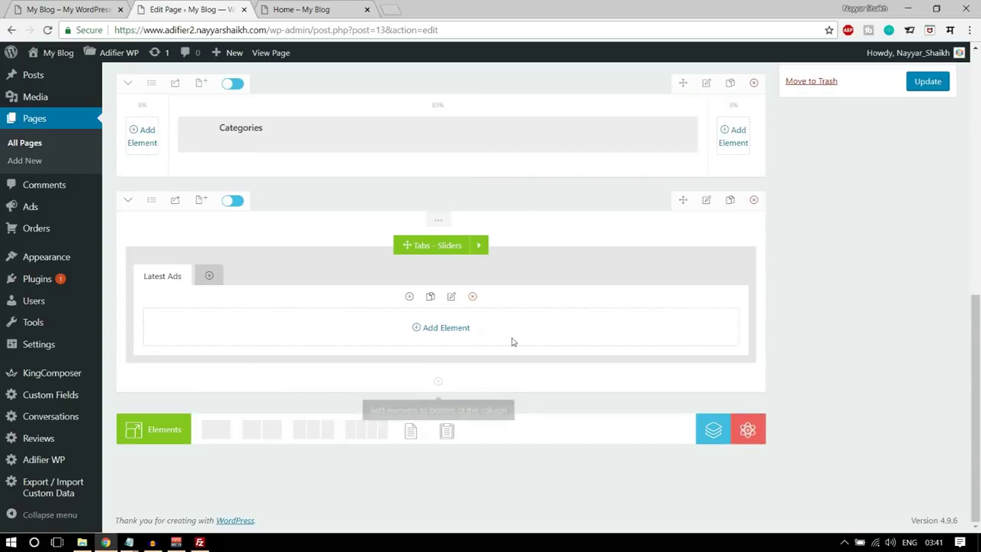
Add an Ads element inside the Latest Ads tab via the 'ad' search
click(436, 334)
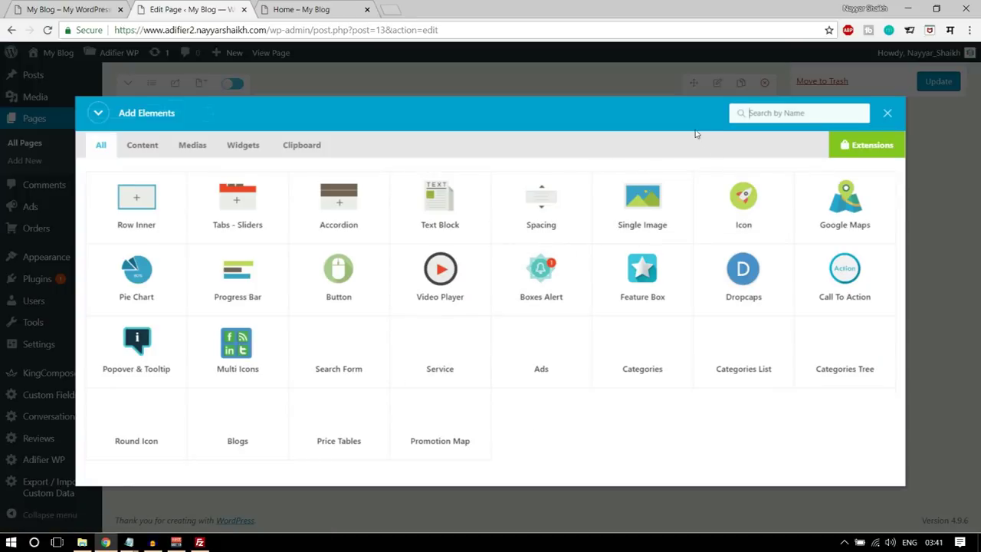
text(ad)
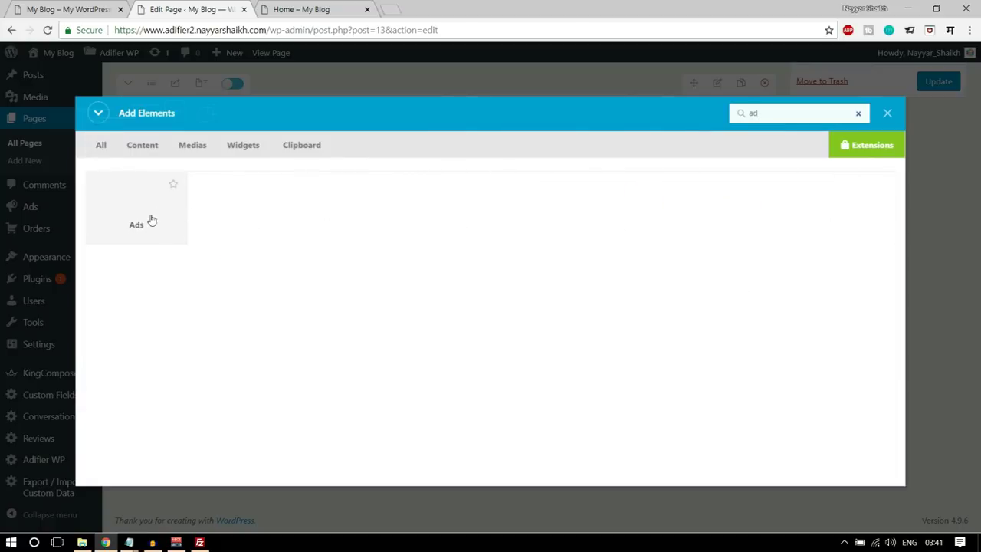
click(151, 220)
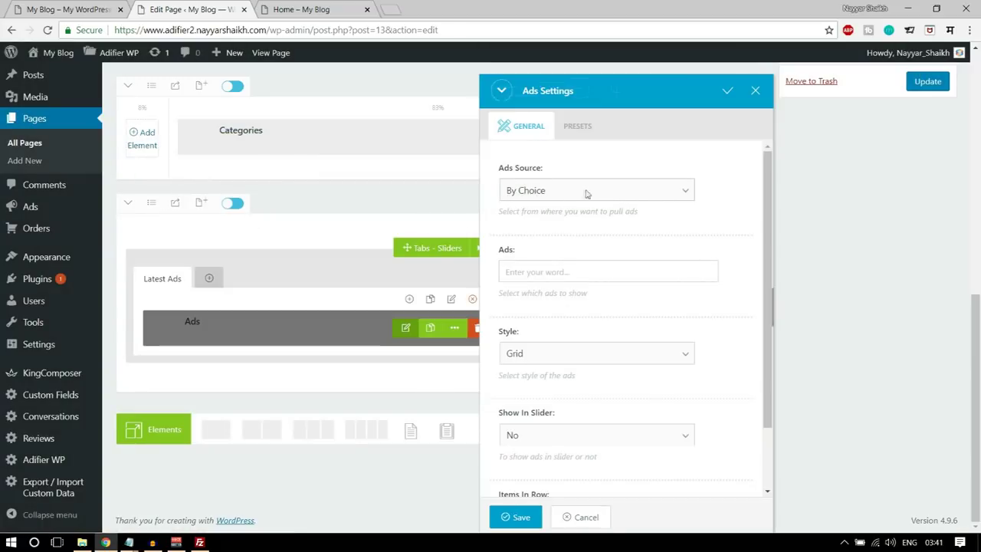
Set Show In Slider to Yes for Latest Ads, comparing against the live site's ad slider
scroll(714, 299, down, 2)
scroll(720, 317, up, 1)
scroll(723, 322, down, 1)
scroll(727, 322, down, 1)
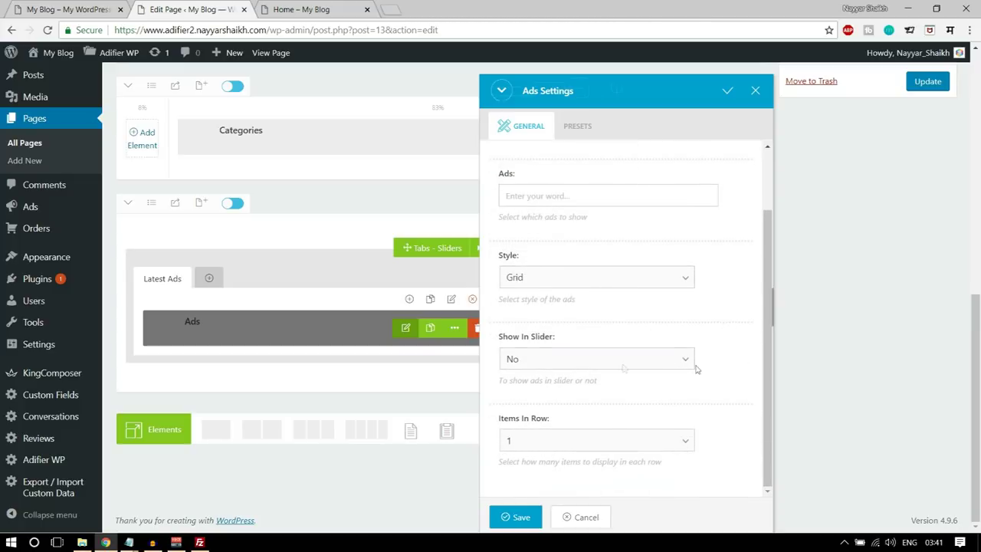
click(547, 358)
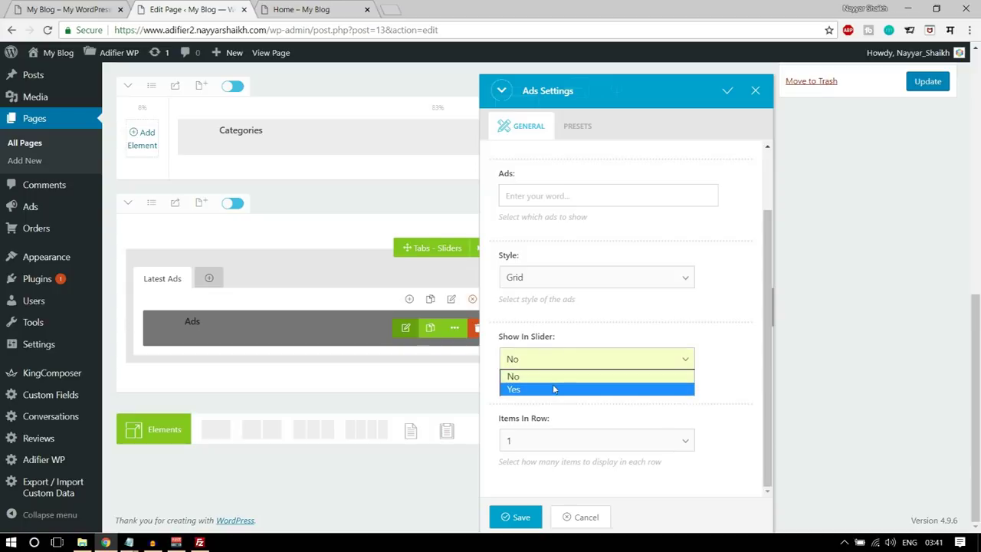
click(554, 388)
scroll(709, 374, down, 5)
click(65, 9)
scroll(720, 342, down, 2)
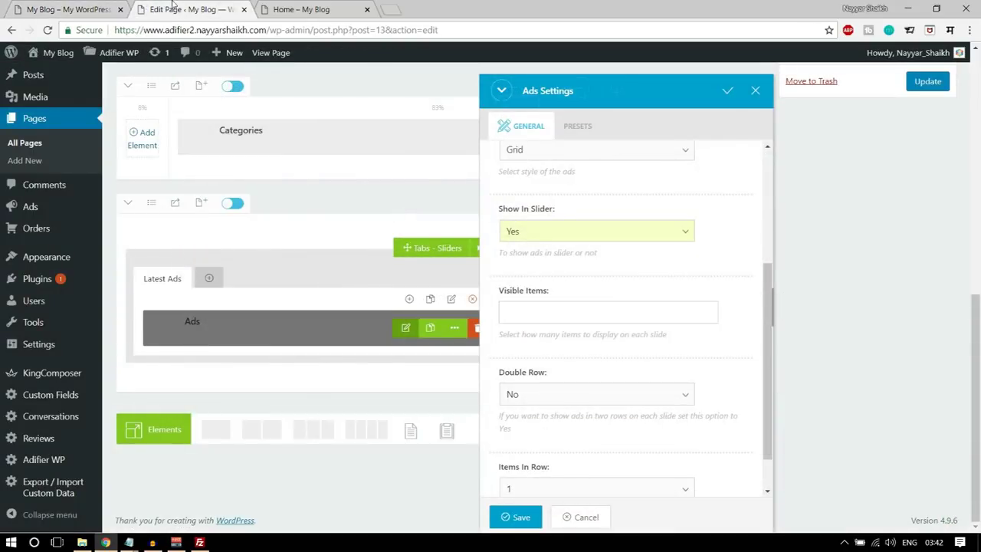
click(92, 8)
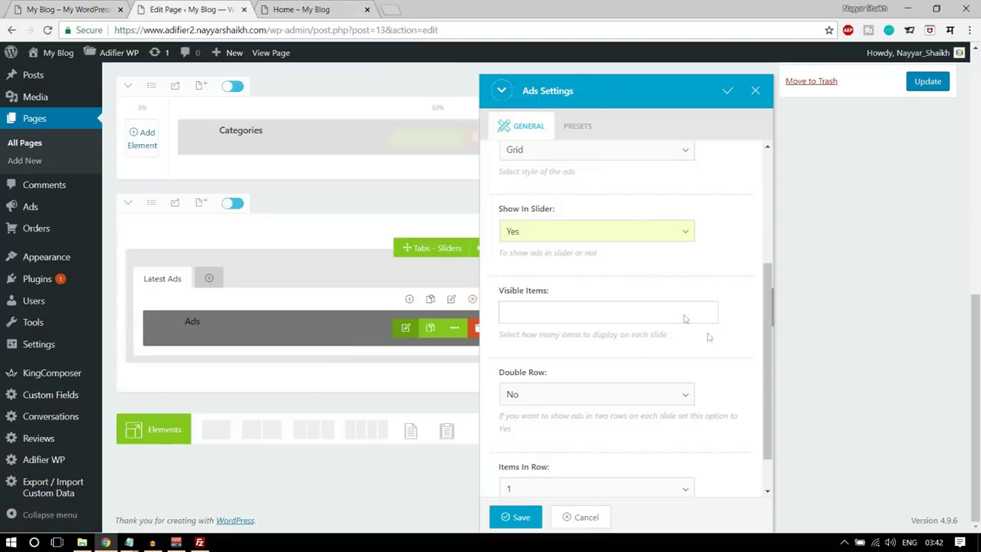
Set Visible Items to 8 and Double Row to Yes, then save the Ads element
click(589, 307)
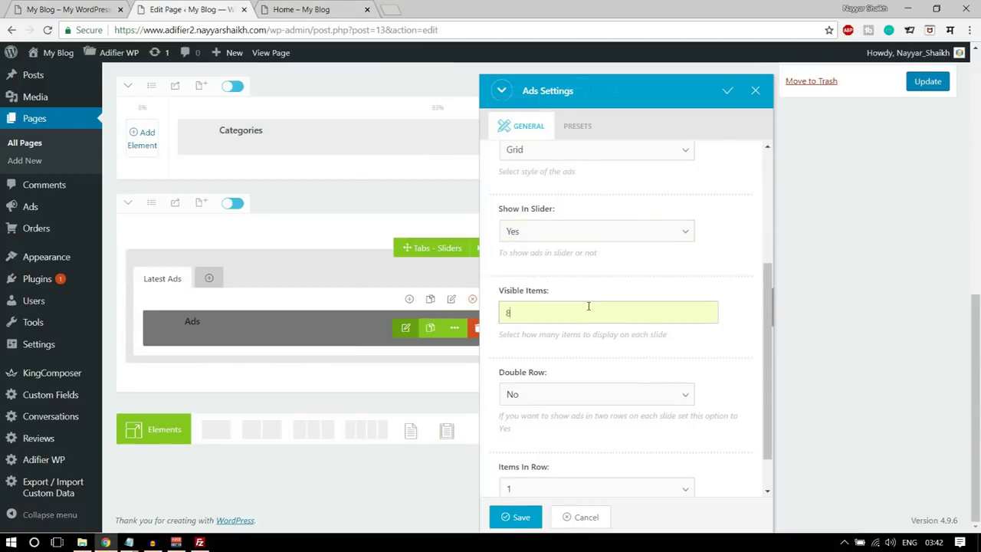
scroll(606, 329, down, 1)
click(564, 347)
click(583, 376)
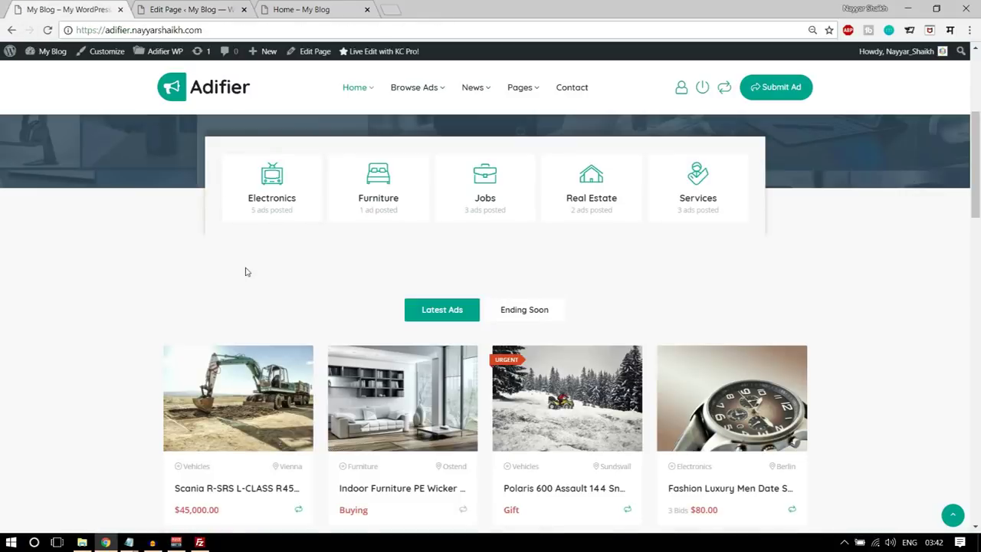
scroll(245, 271, down, 3)
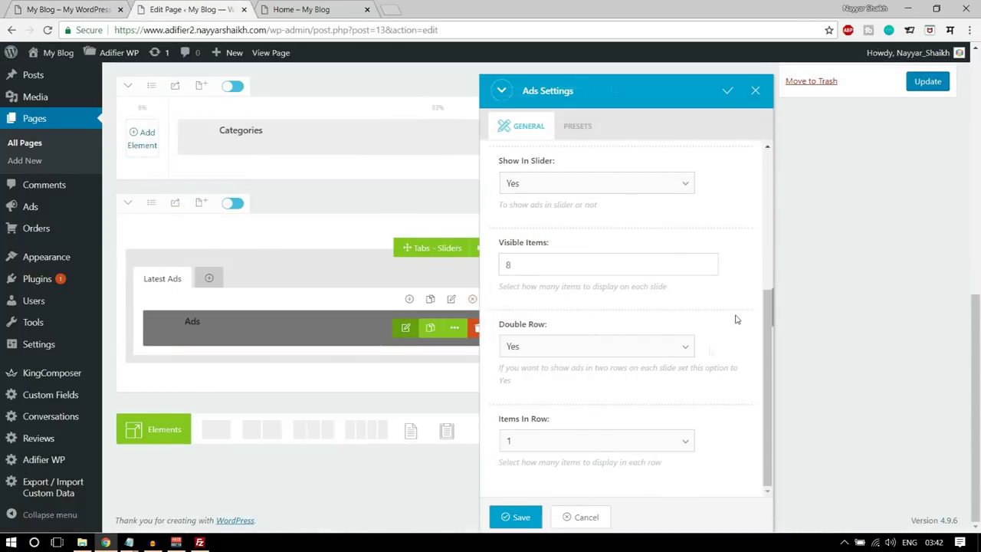
scroll(521, 495, up, 4)
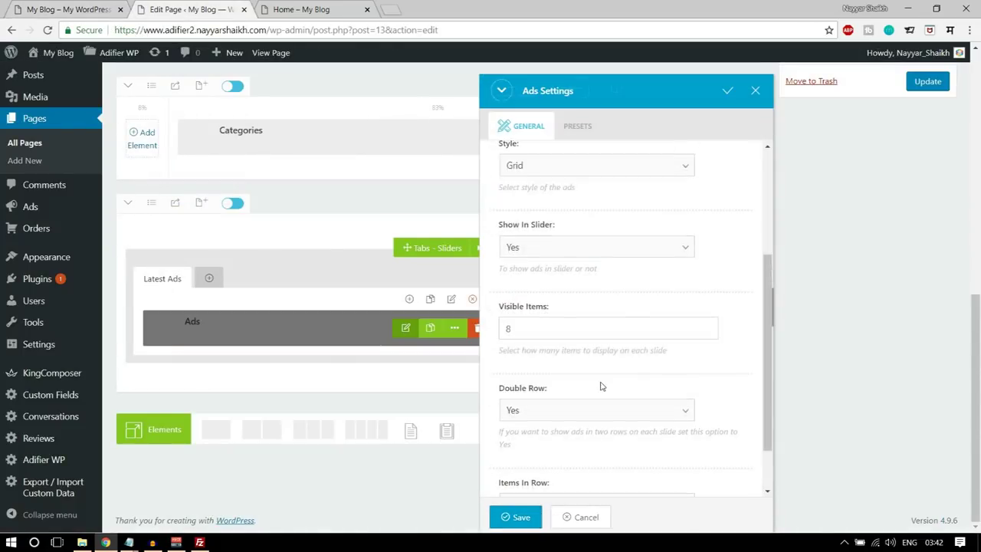
click(519, 518)
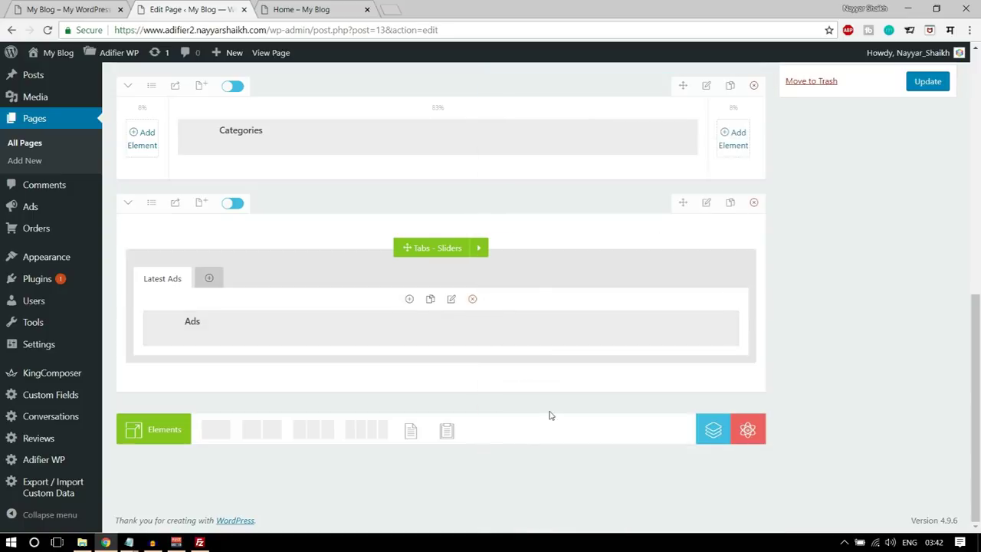
Add a second tab and title it 'Ending Soon'
click(208, 279)
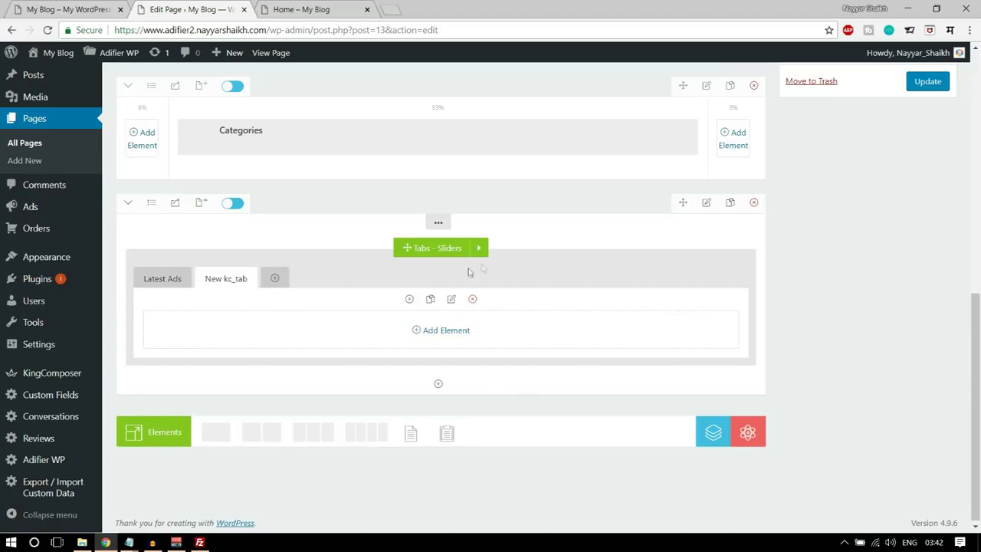
click(451, 300)
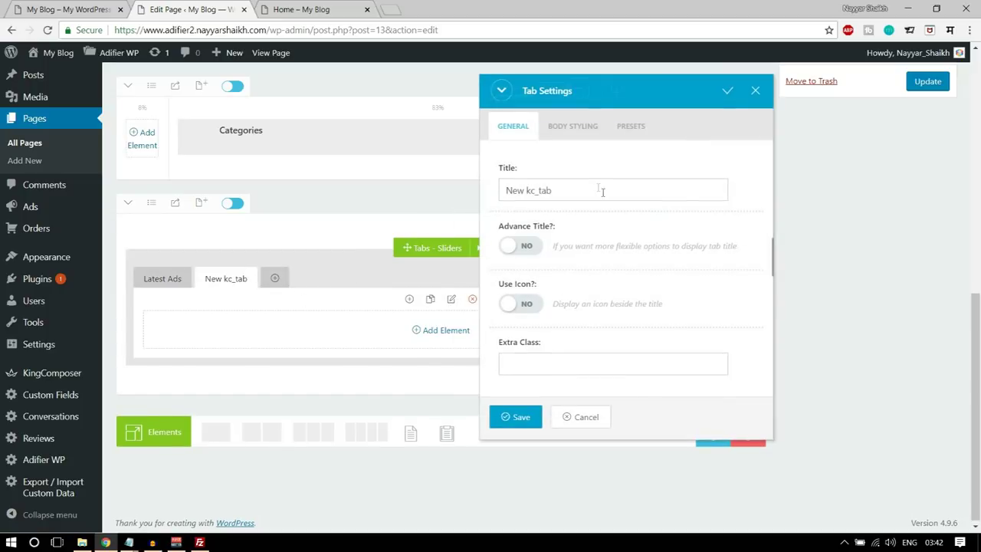
text(Ending So)
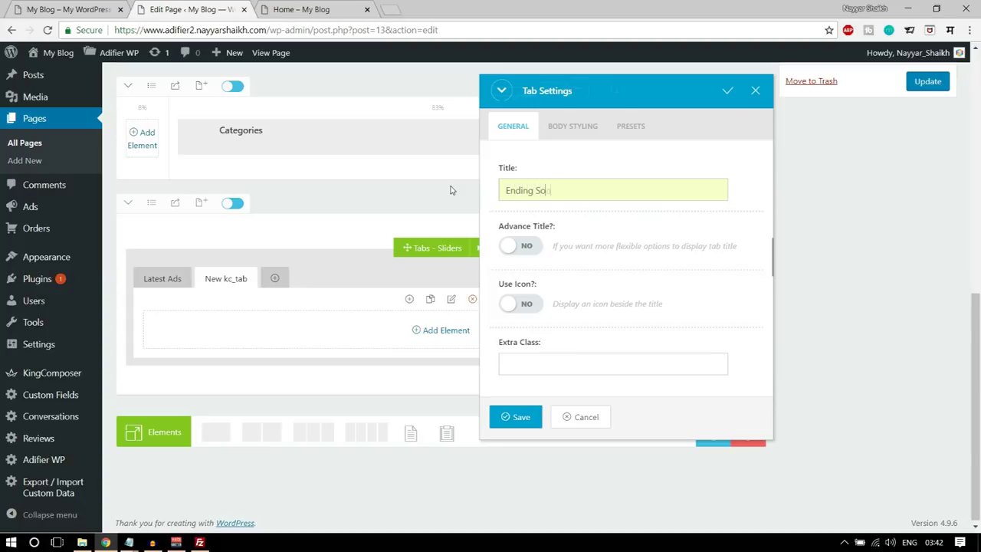
text(on)
click(514, 415)
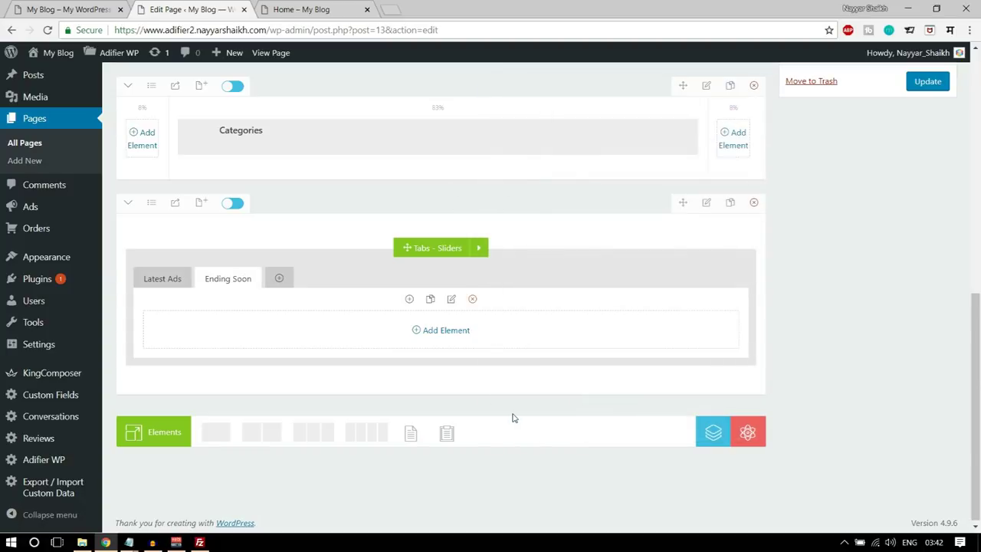
Add an Ads element to the Ending Soon tab
click(457, 330)
text(ads)
click(136, 223)
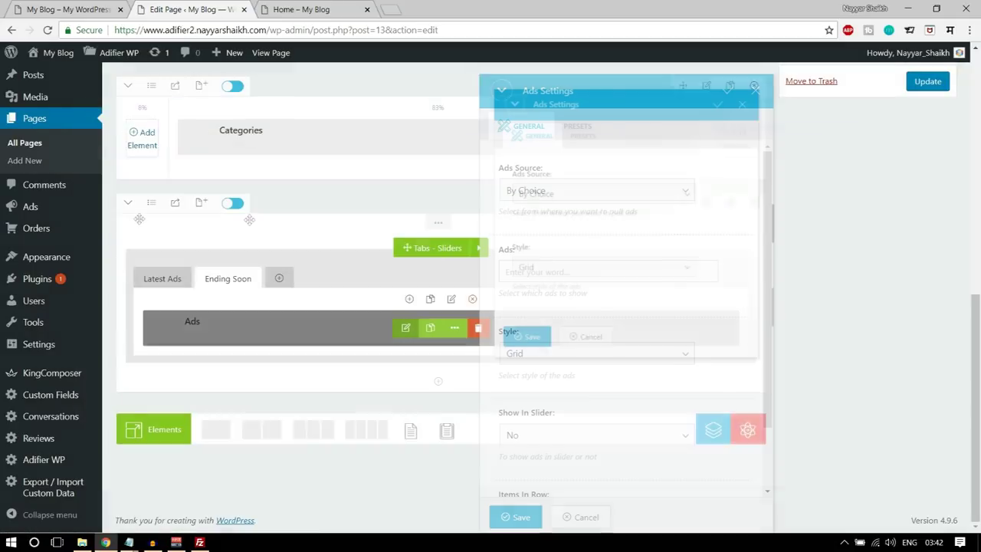
scroll(605, 300, down, 2)
scroll(582, 229, up, 2)
Set the Ads Source to By Category and keep ordering by expiry date
click(569, 191)
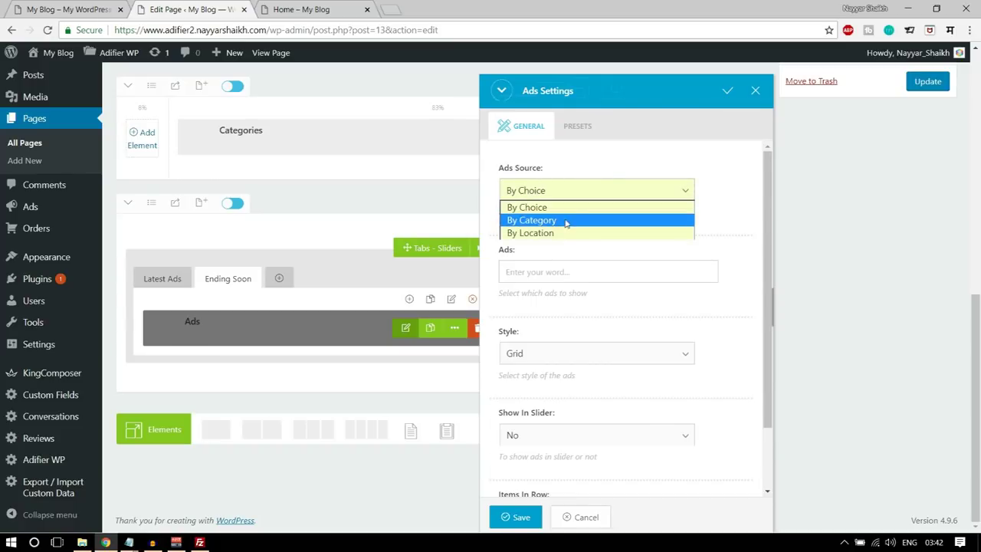
click(555, 221)
scroll(705, 287, down, 2)
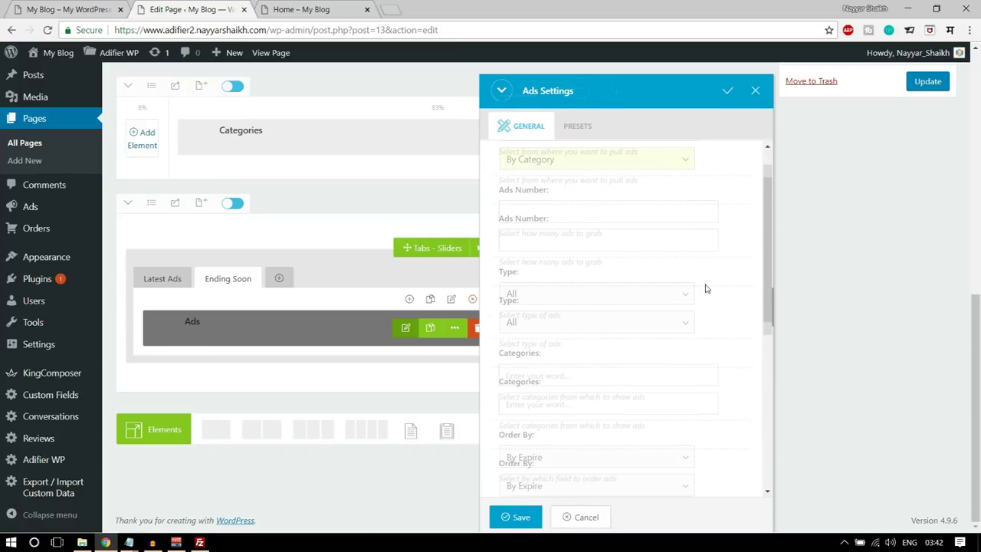
scroll(628, 291, down, 3)
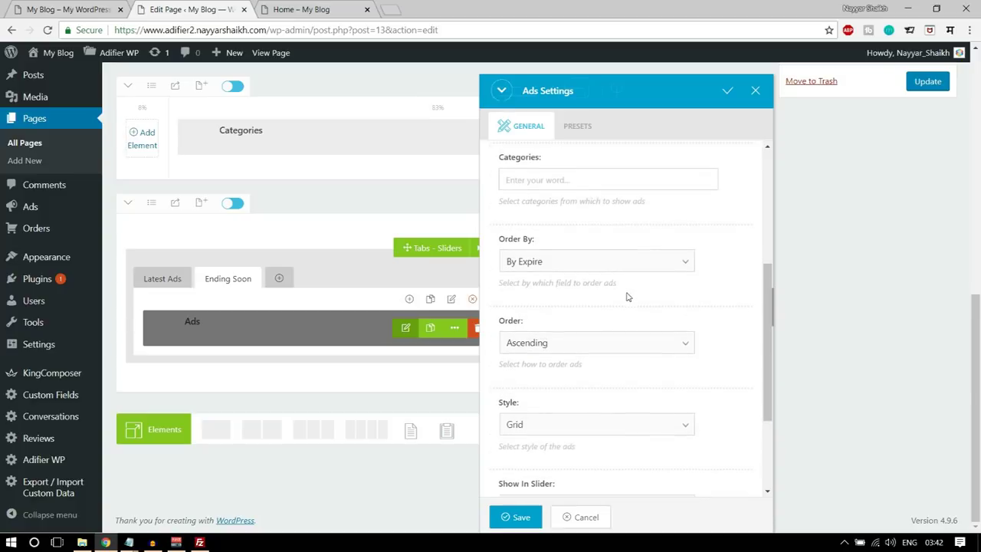
click(591, 263)
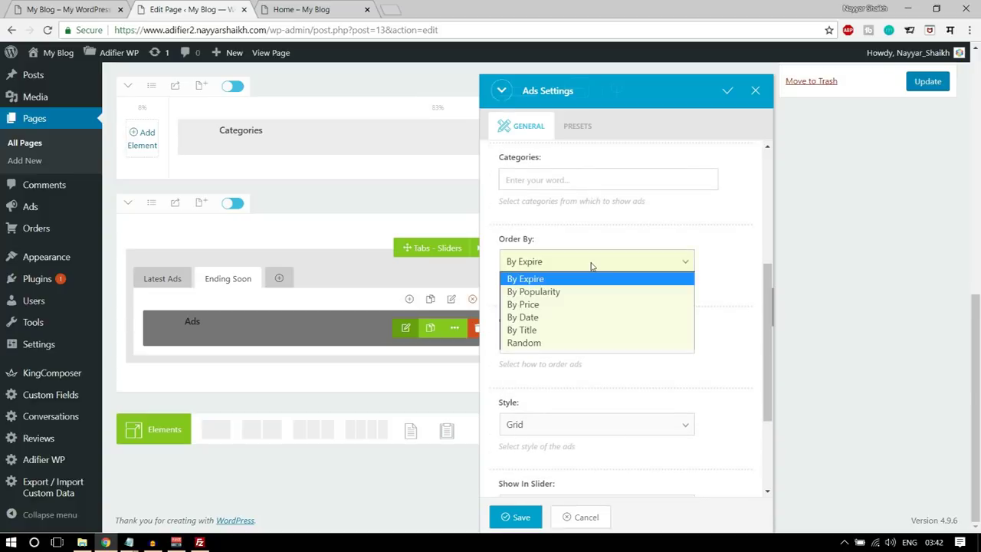
click(541, 280)
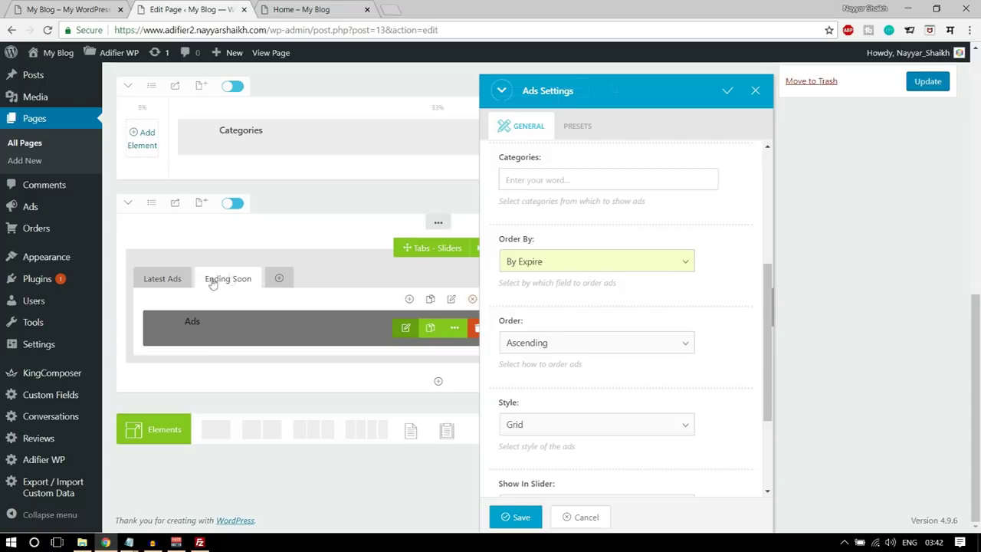
Show the Ending Soon ads in a slider with 8 visible items in double rows, and save
scroll(781, 329, down, 3)
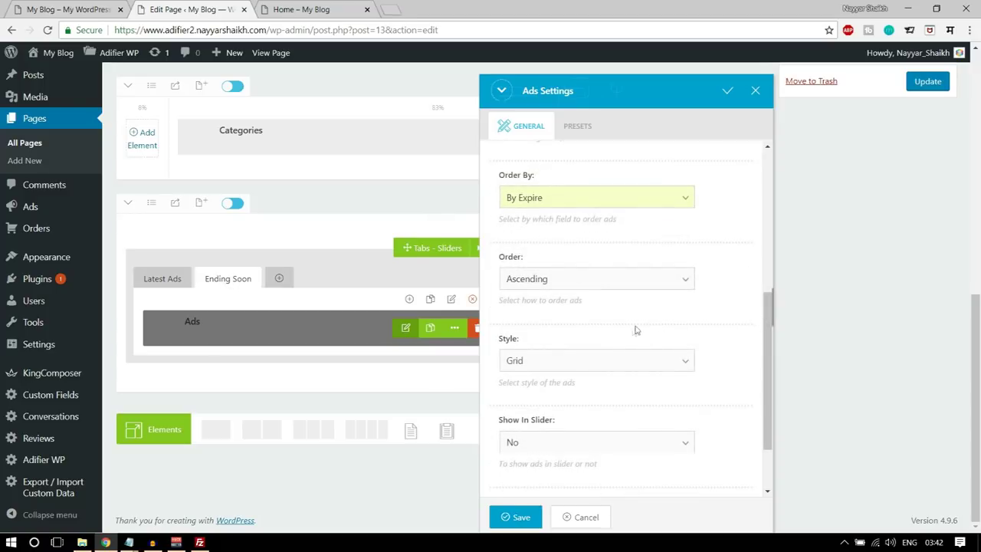
click(601, 360)
click(594, 388)
scroll(619, 439, down, 1)
click(565, 369)
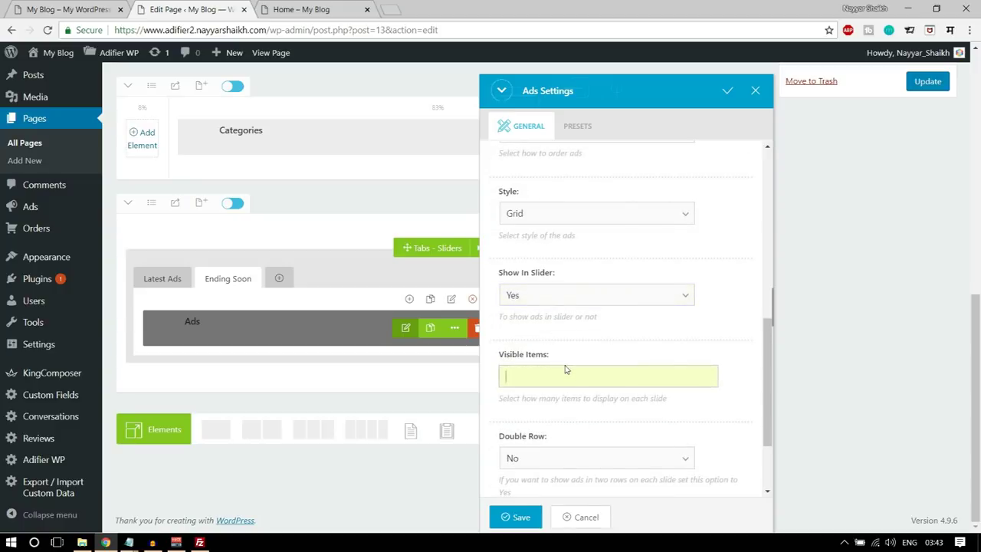
scroll(689, 387, down, 2)
click(567, 346)
click(545, 377)
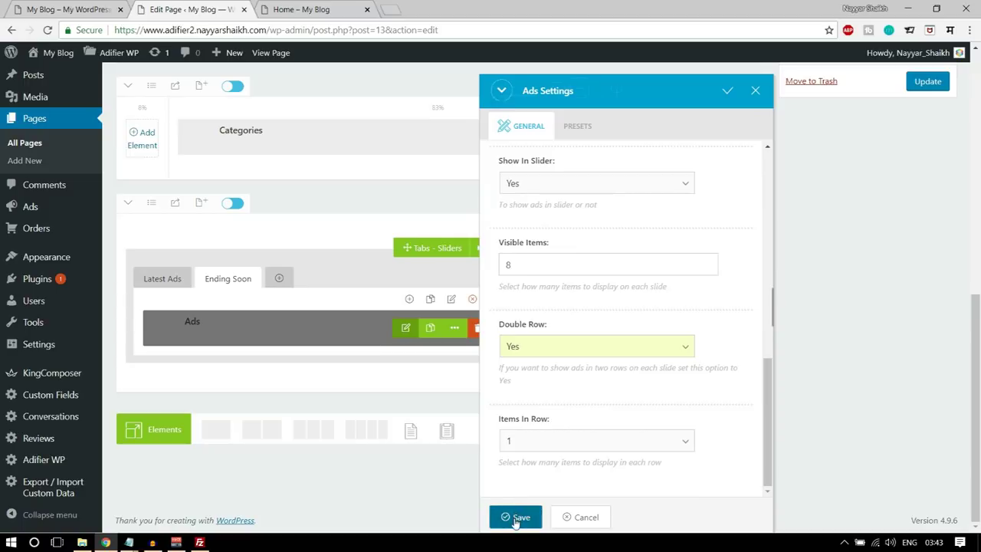
click(516, 517)
click(163, 279)
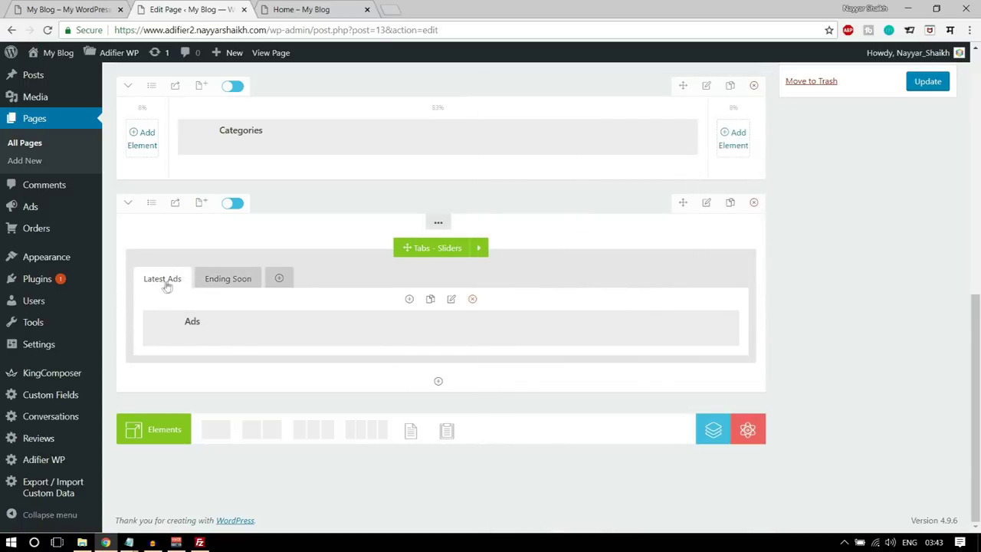
Change the Latest Ads element's Ads Source to By Category
mouse_move(412, 339)
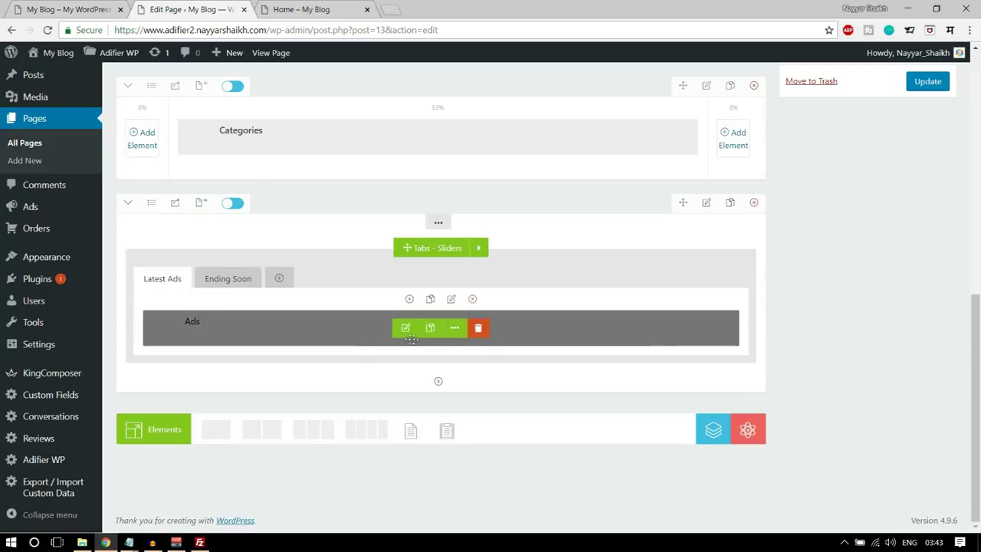
click(403, 335)
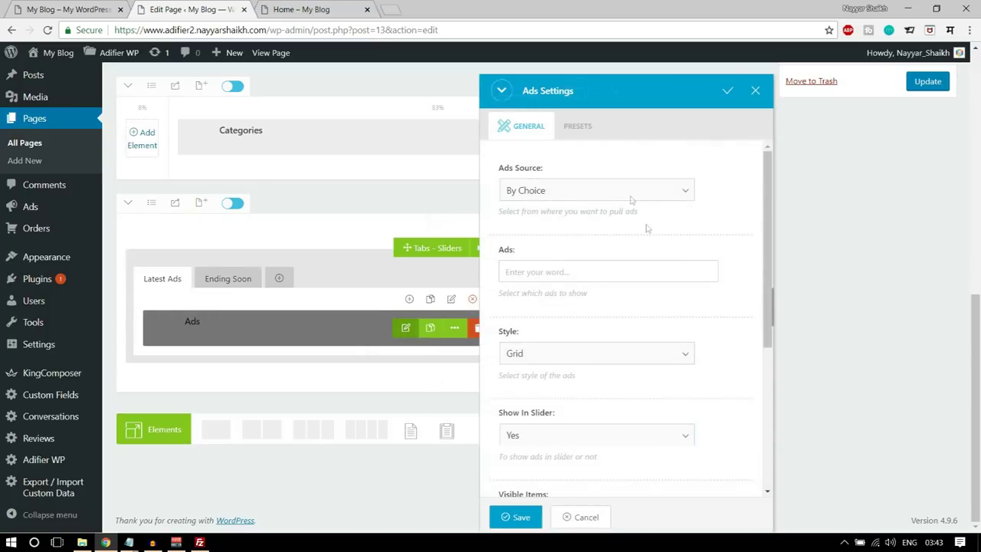
click(612, 192)
click(613, 220)
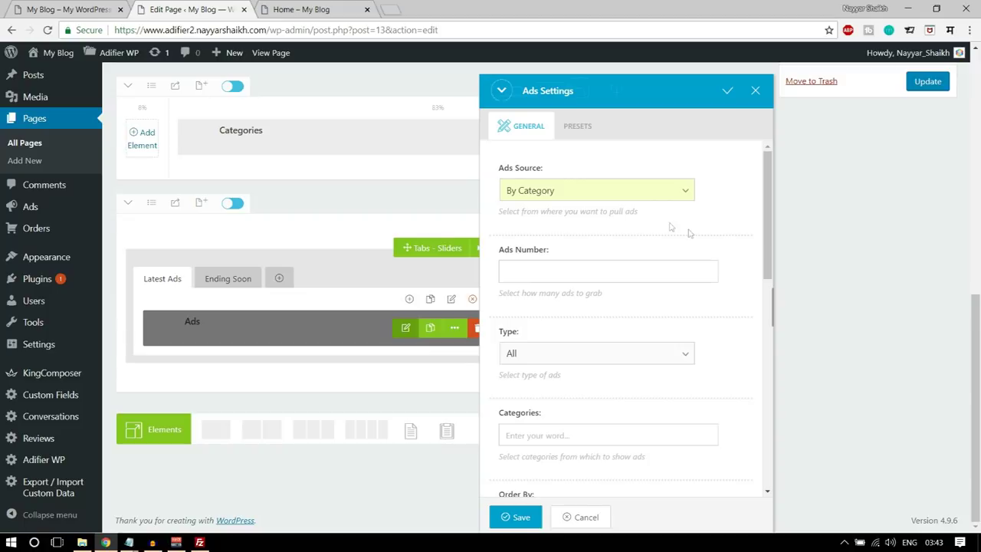
scroll(735, 264, down, 3)
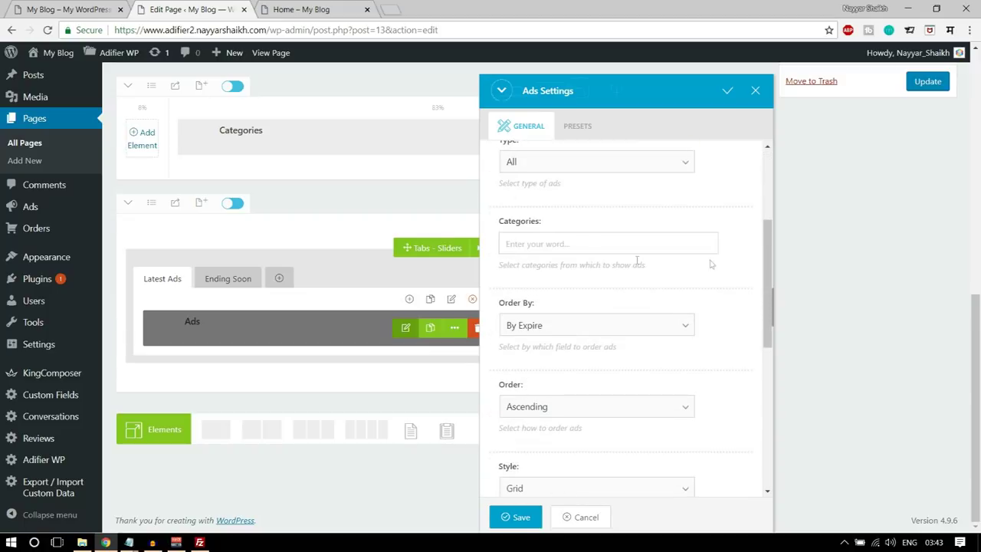
click(583, 243)
click(722, 220)
scroll(749, 225, down, 1)
Order the Latest Ads By Date, Descending, and save the element
click(593, 268)
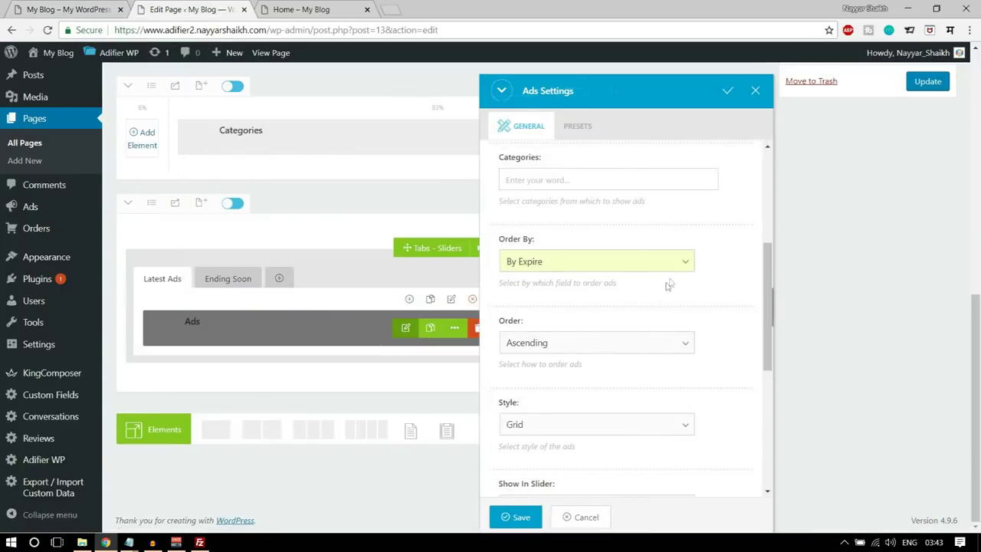
click(599, 264)
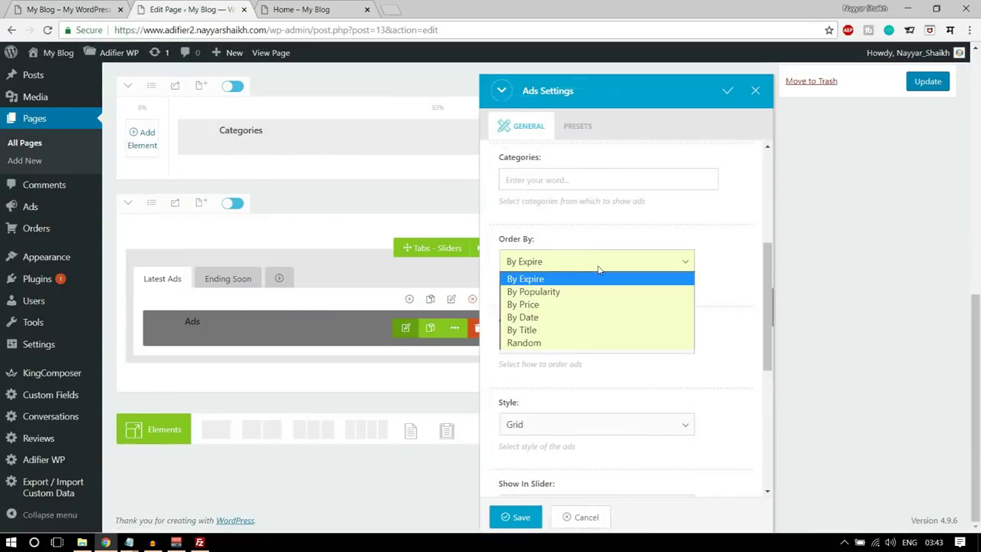
click(550, 318)
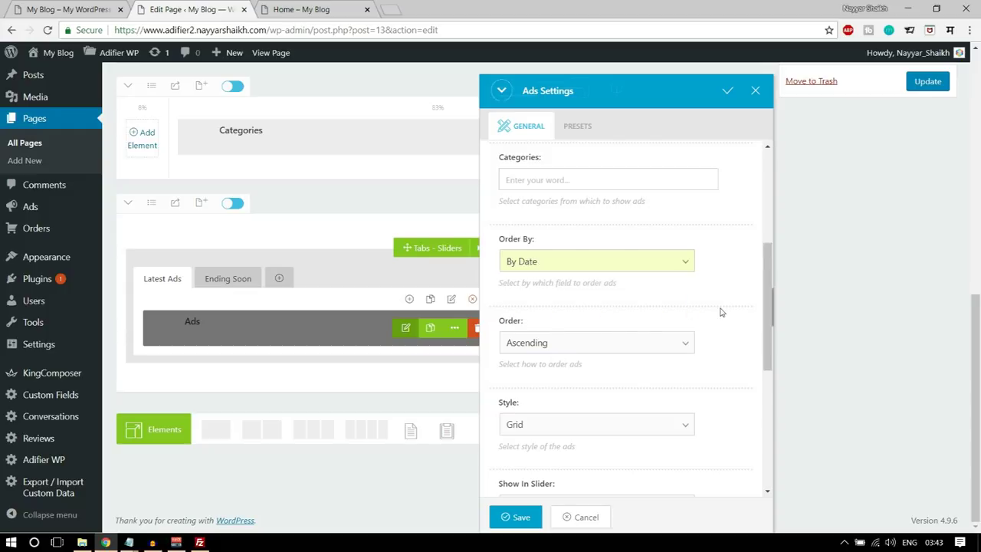
scroll(720, 312, down, 1)
click(554, 282)
click(556, 313)
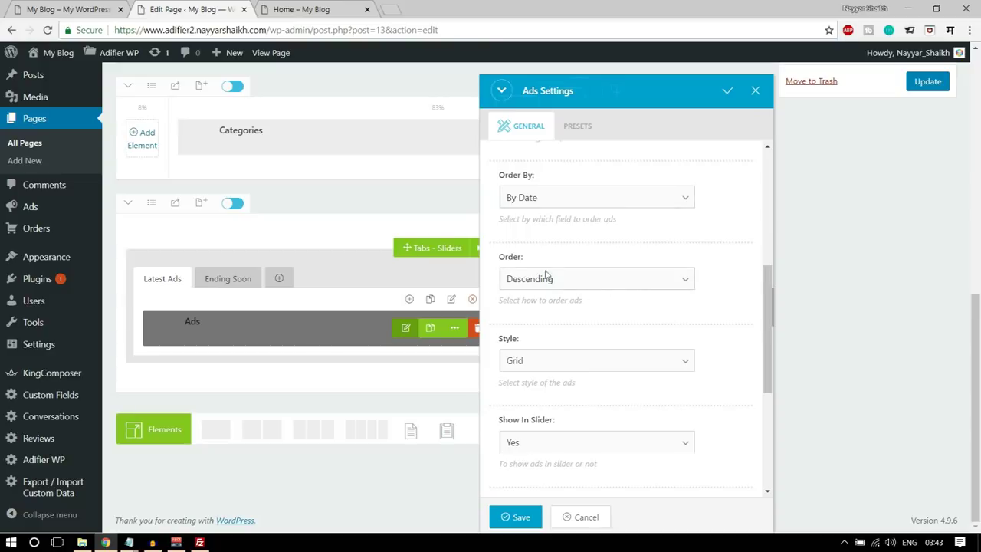
scroll(617, 301, down, 4)
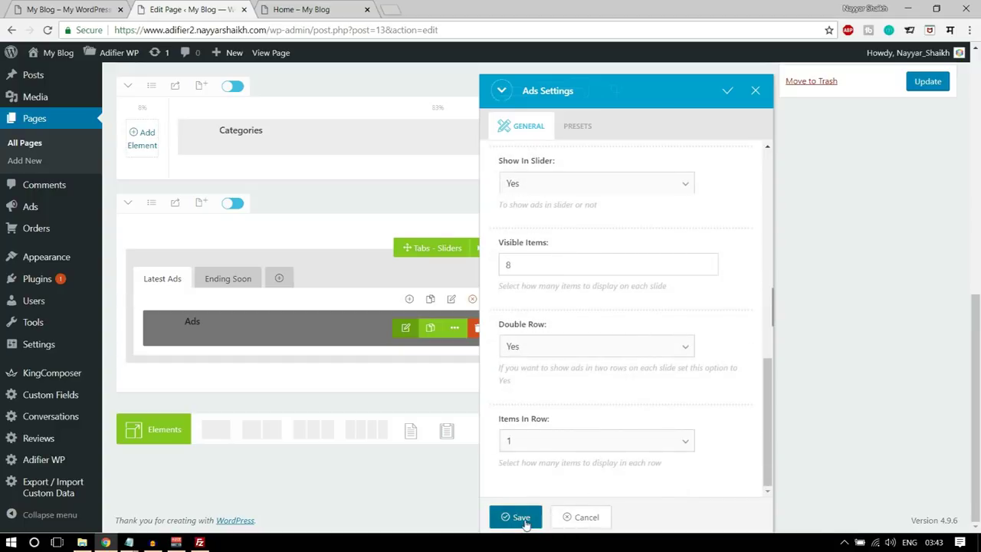
click(516, 516)
Update the Home page, then reload the live Home – My Blog page to see the new tabs
scroll(934, 299, up, 2)
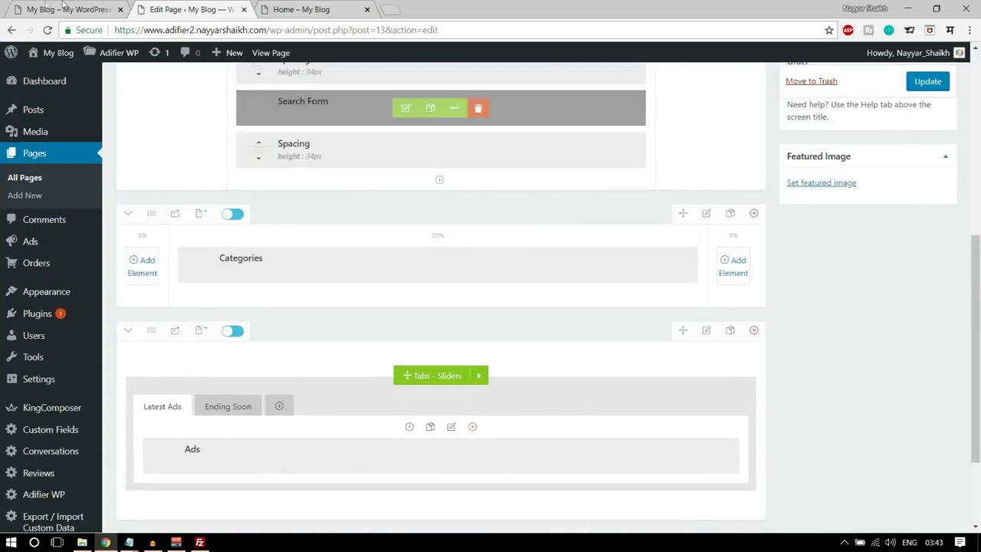
click(928, 81)
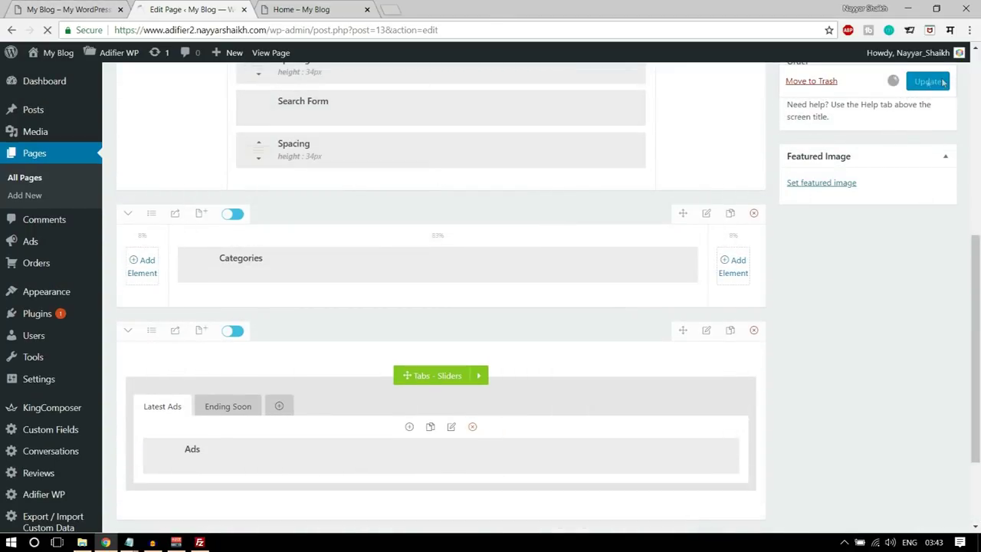
click(314, 9)
click(48, 30)
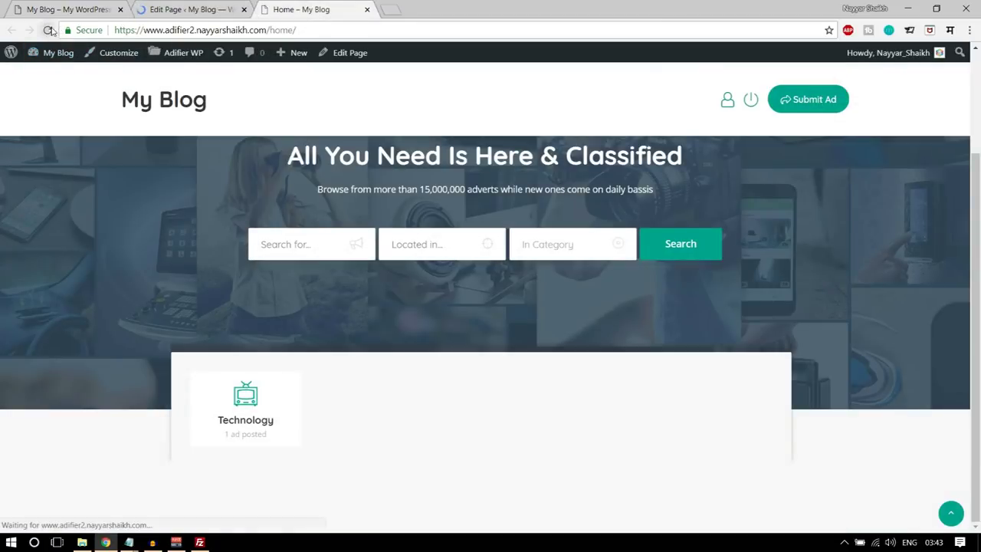
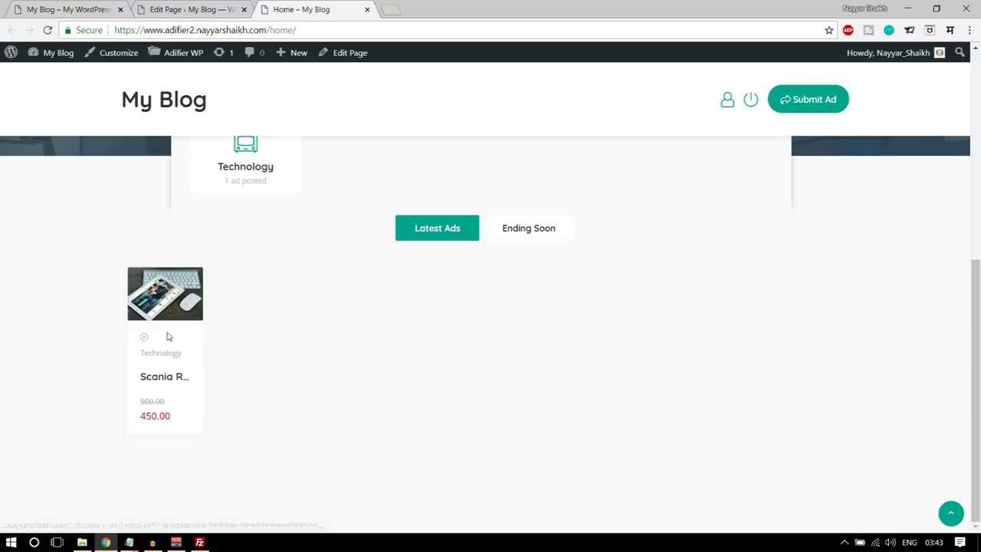
Check the Ending Soon and Latest Ads listings, then return to the home page editor
click(563, 230)
click(417, 237)
scroll(482, 324, up, 2)
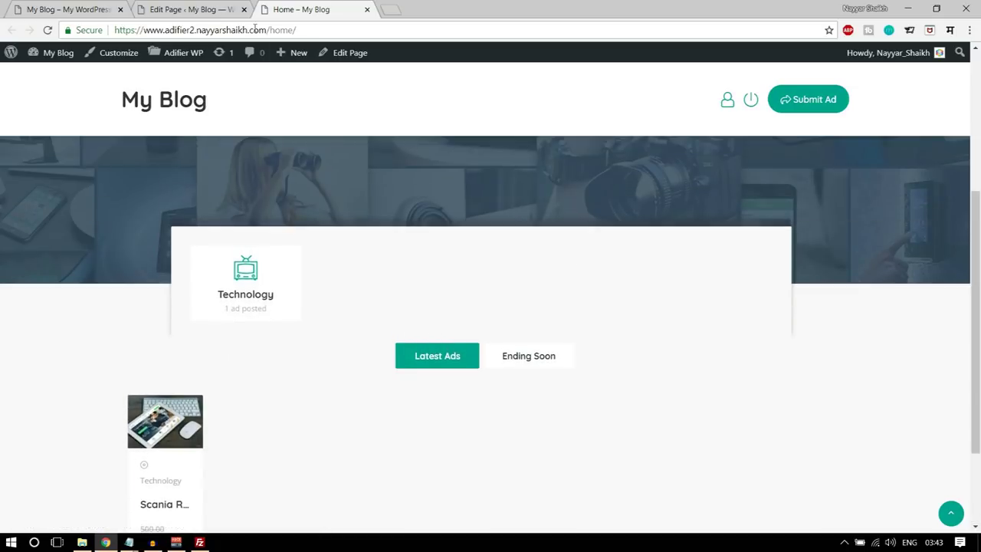
click(222, 9)
scroll(601, 298, down, 4)
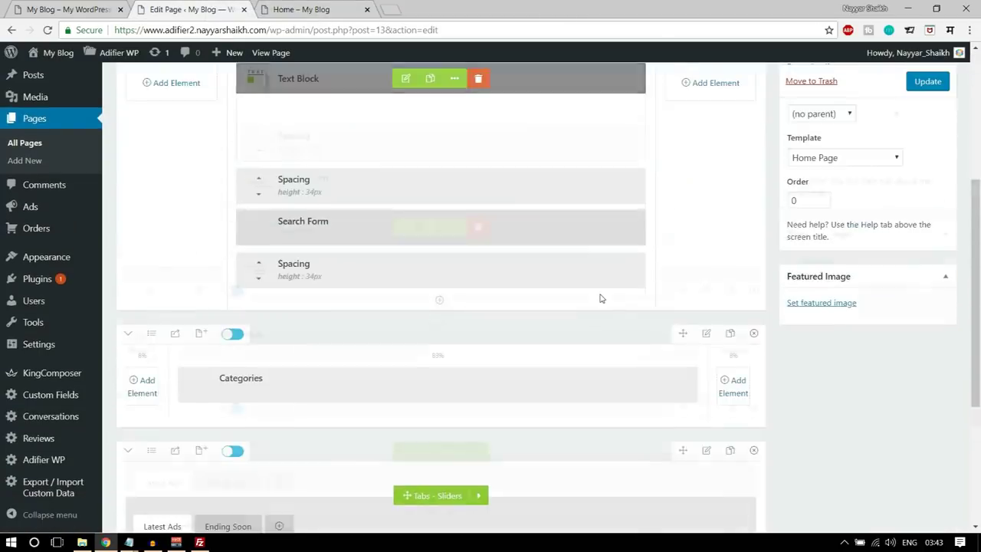
scroll(601, 298, down, 3)
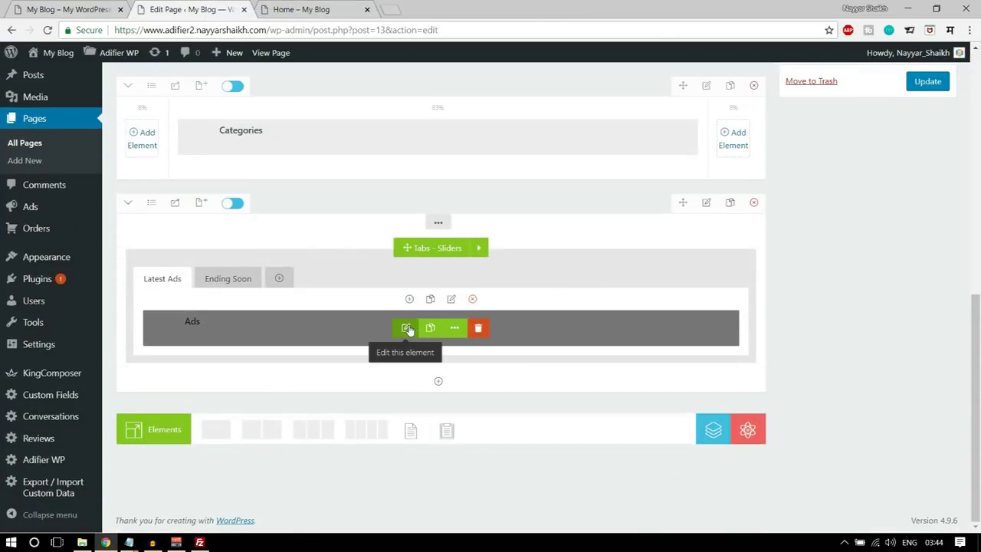
Change the Ads element's Visible Items from 8 to 4 and save it
click(406, 328)
scroll(636, 283, down, 5)
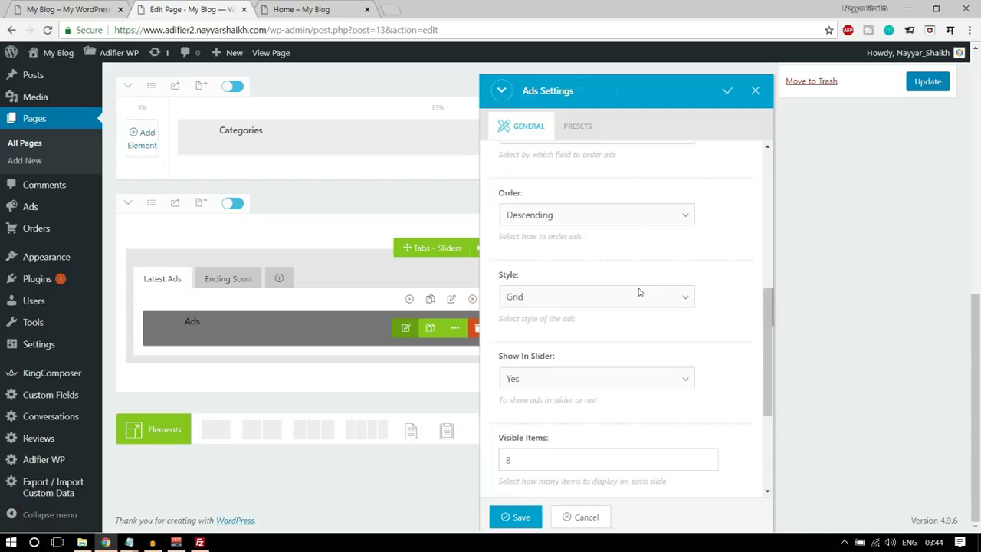
scroll(601, 383, down, 2)
drag(537, 336, 485, 336)
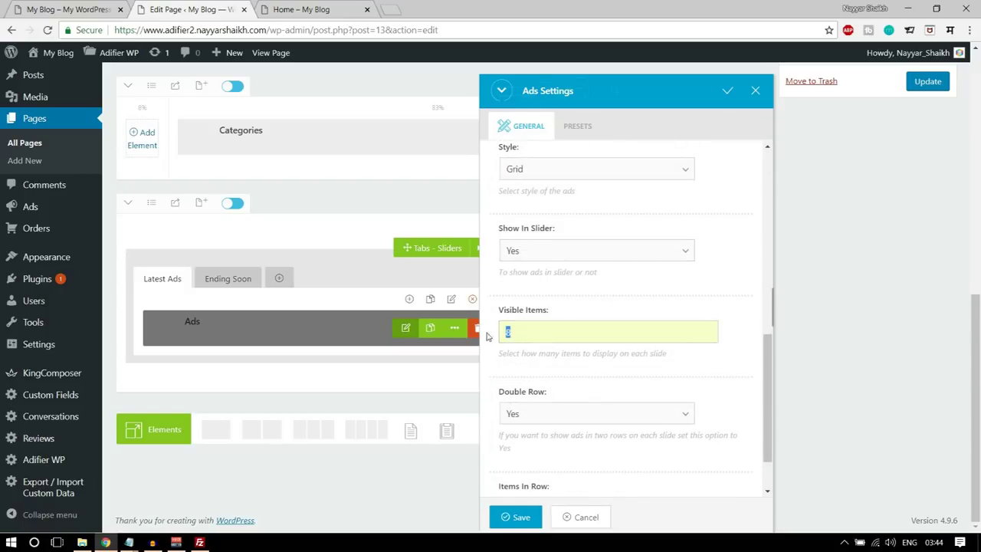
text(4)
click(516, 517)
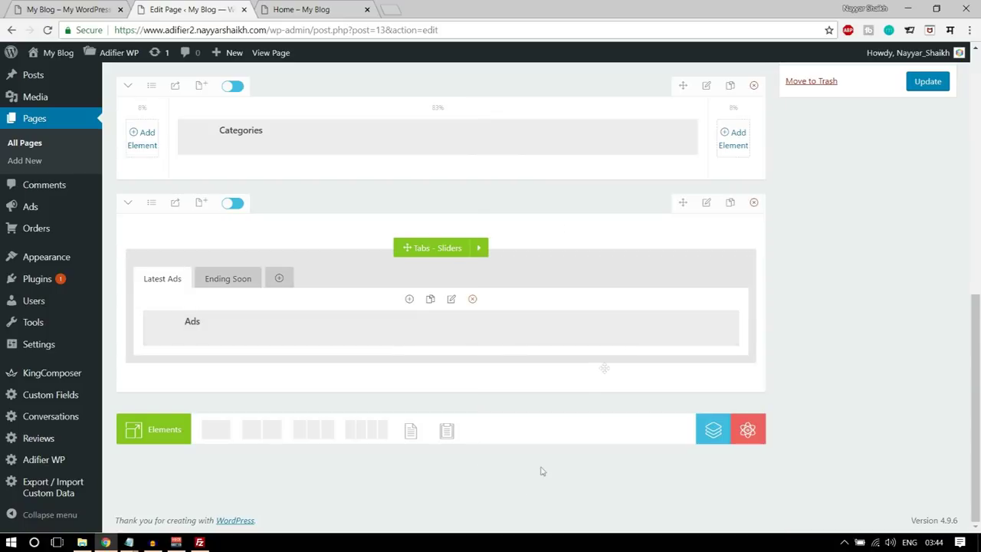
Add top padding to the ads row under Styling > Box, save it, and update the page
click(706, 203)
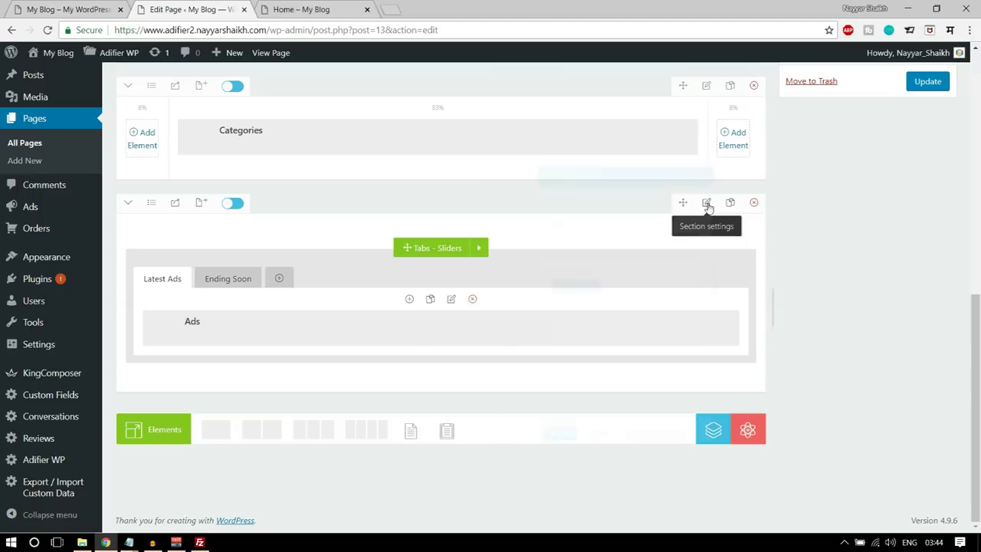
click(563, 125)
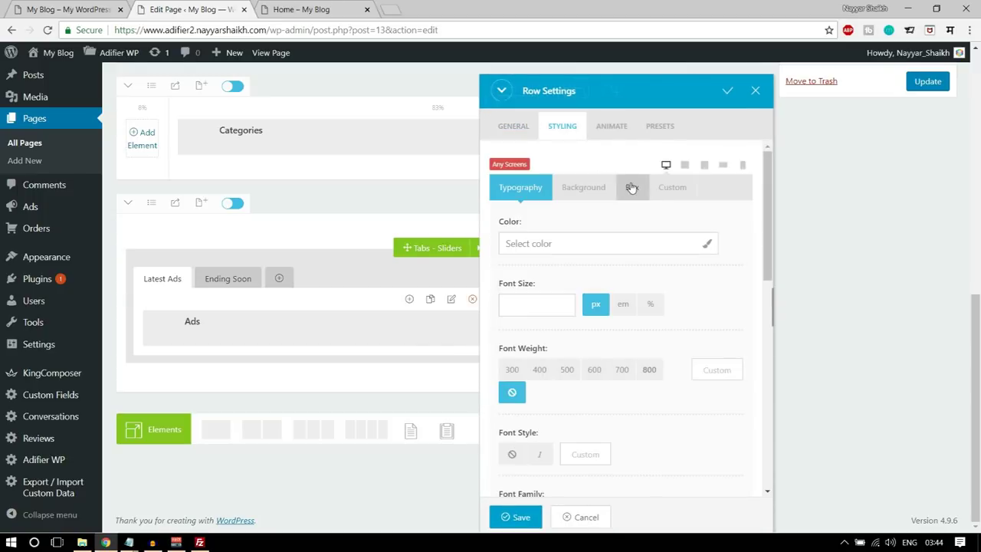
click(631, 186)
scroll(583, 322, down, 2)
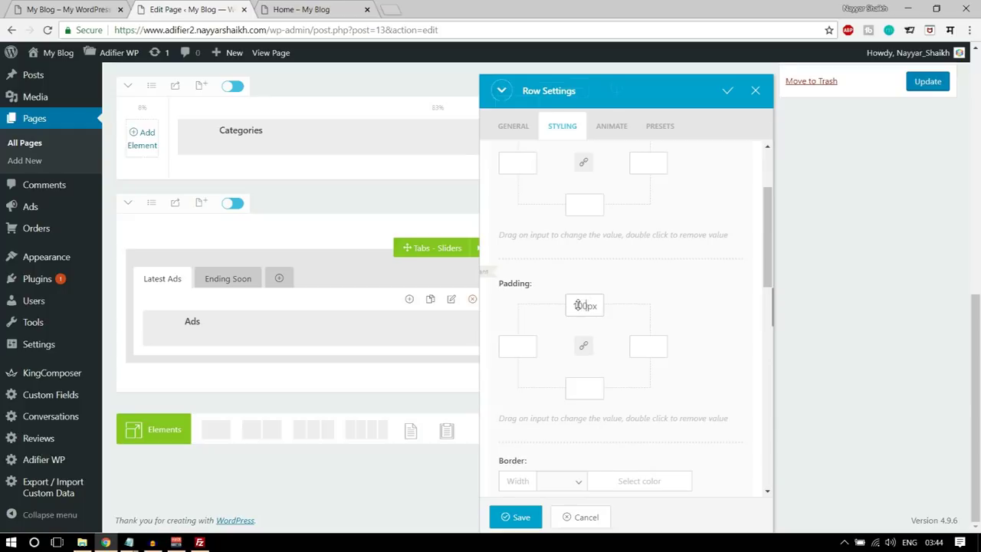
click(518, 517)
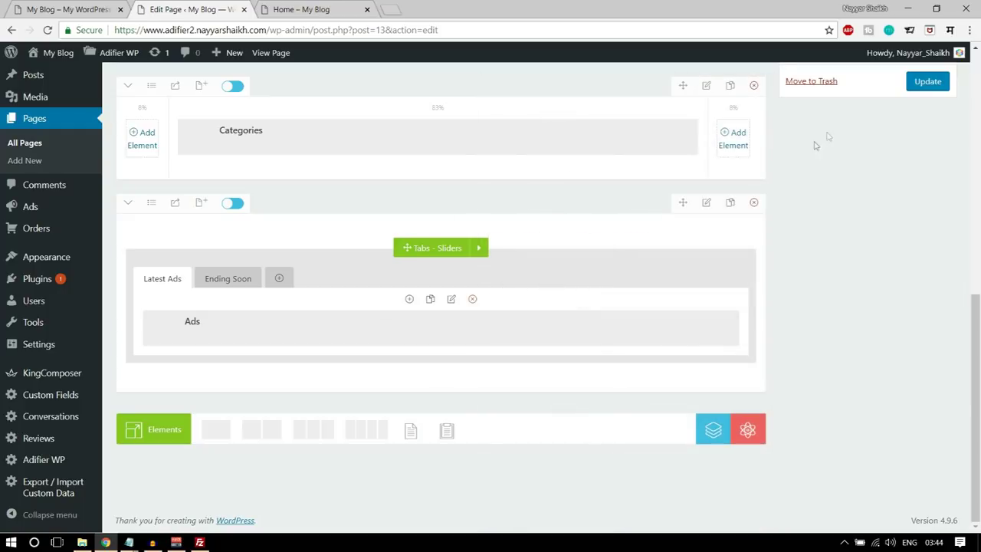
click(926, 81)
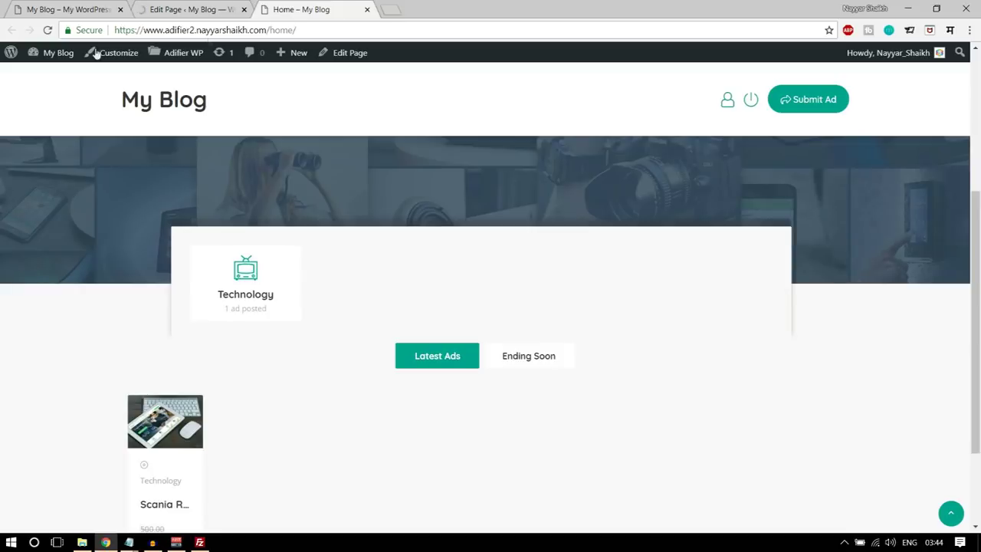
click(310, 10)
Reload the live home page to see the single ad, then view the demo's Register & Benefit section
click(47, 30)
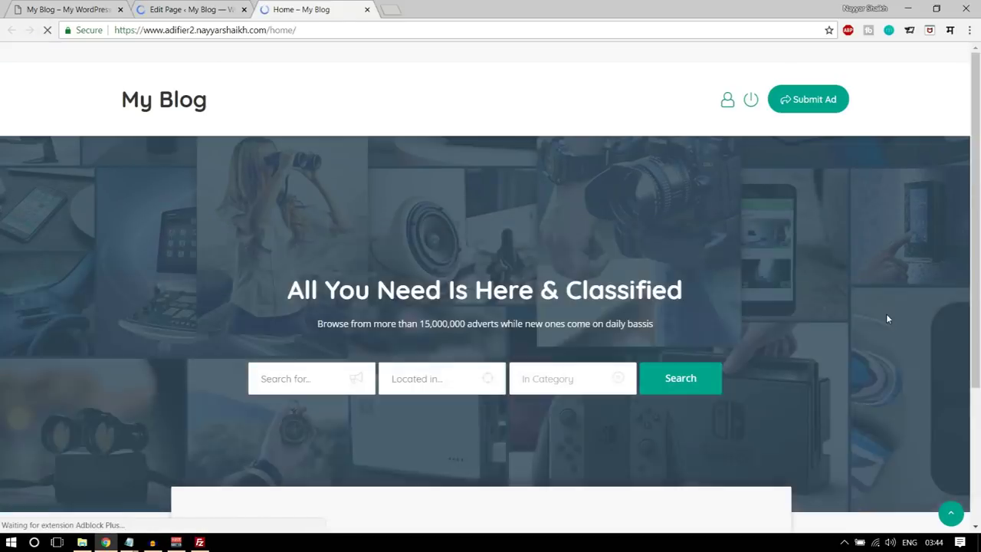
scroll(460, 281, down, 3)
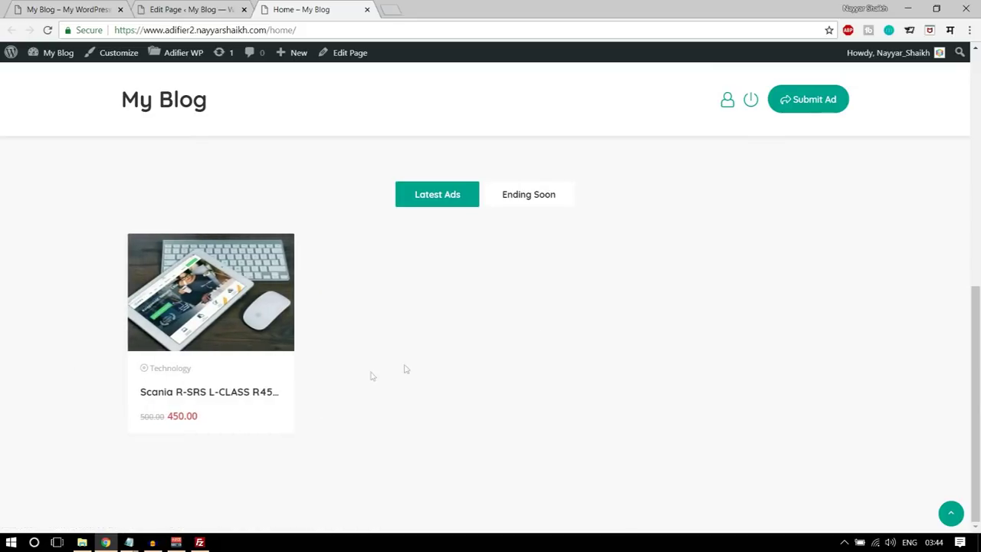
click(69, 9)
scroll(733, 225, down, 6)
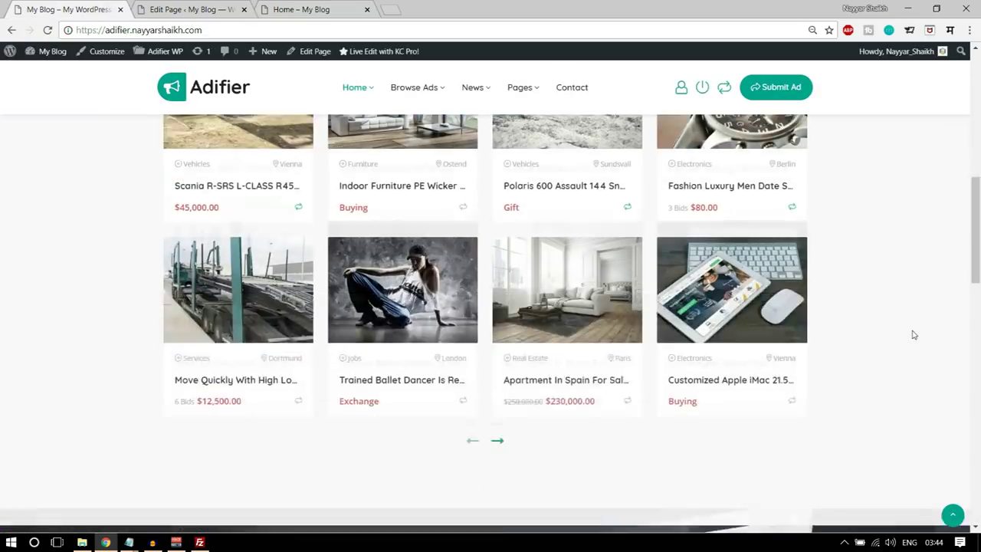
scroll(912, 335, down, 2)
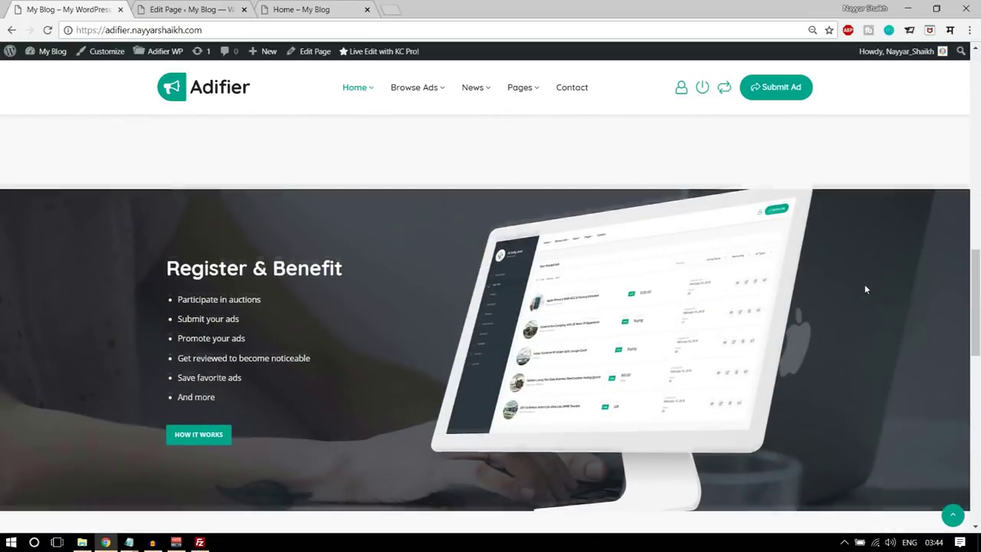
scroll(864, 284, down, 1)
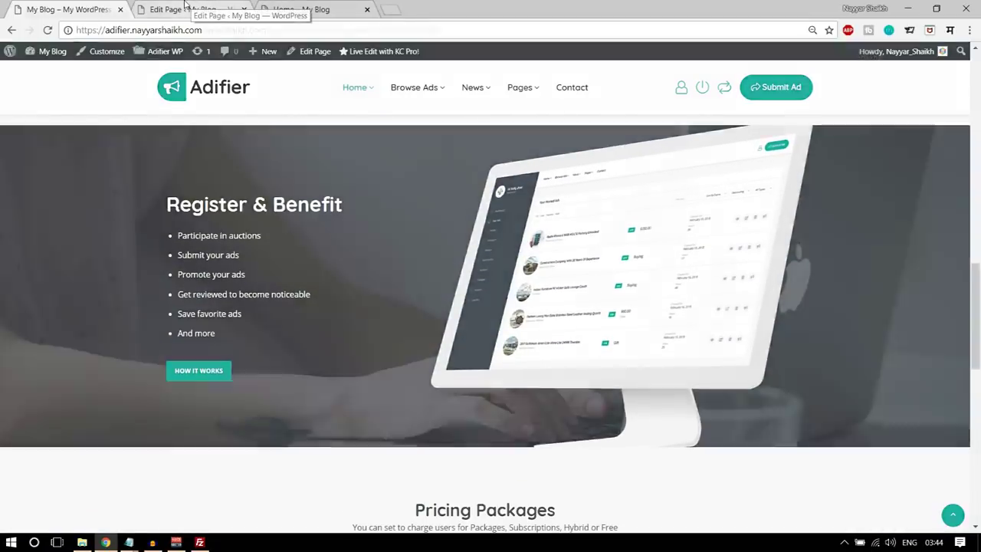
click(191, 9)
scroll(484, 267, down, 6)
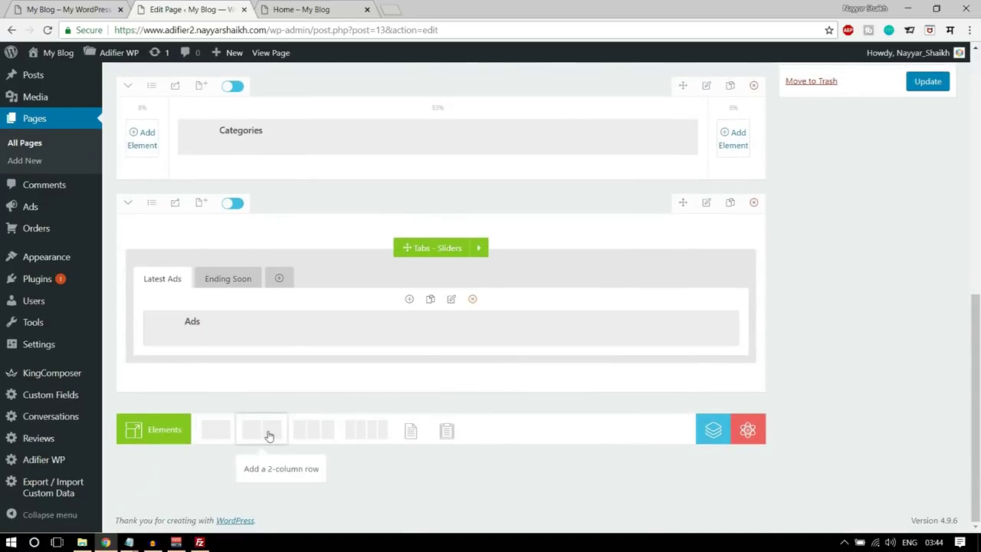
Add a two-column row at the bottom and look at the demo's Register & Benefit list
click(250, 434)
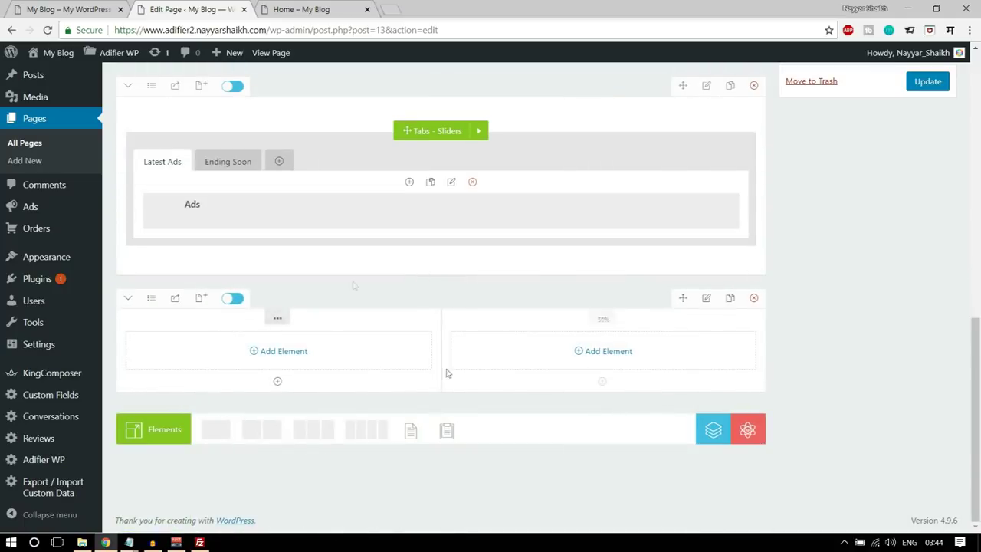
click(37, 6)
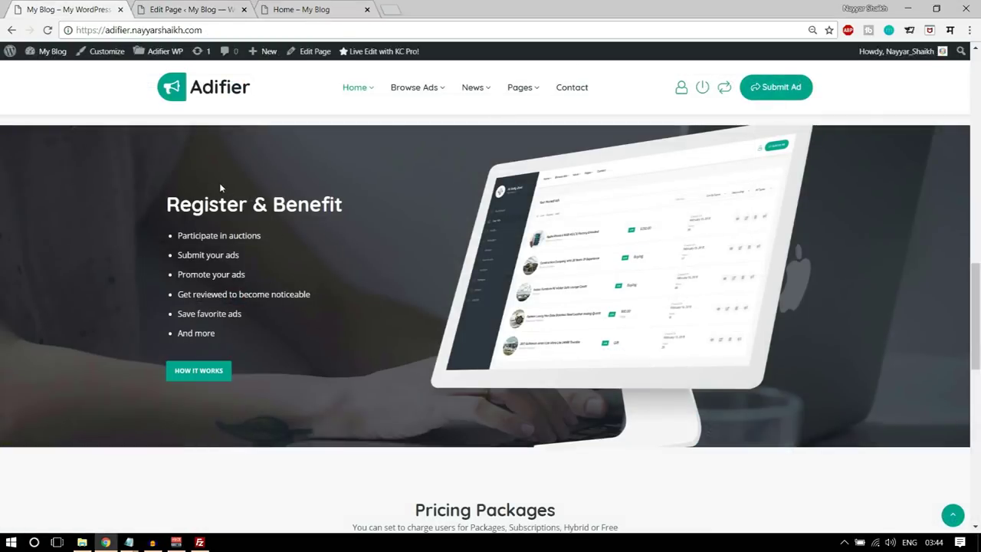
drag(355, 126, 358, 379)
click(358, 379)
click(208, 10)
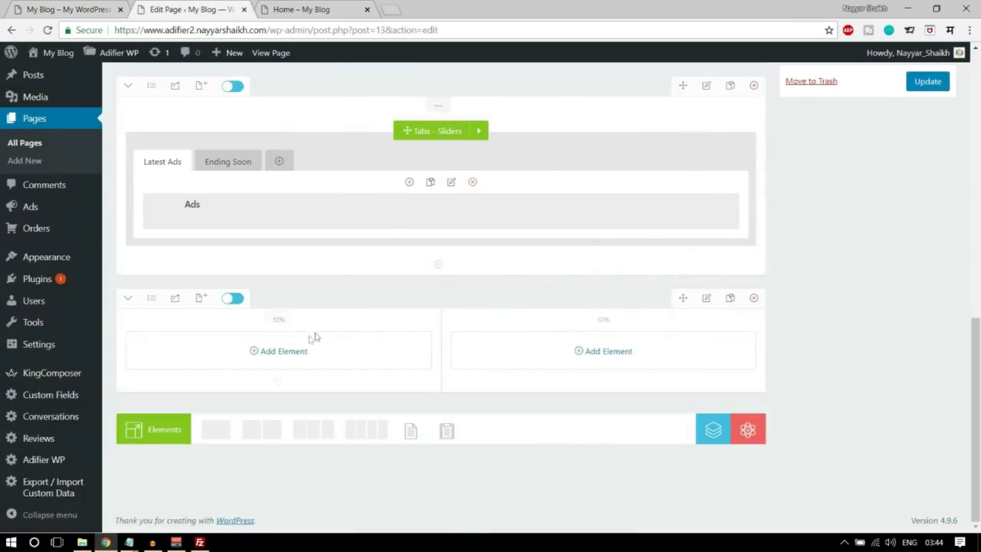
Split the new row's columns into 40% and 60%
click(151, 301)
click(141, 465)
text(40% + 60%)
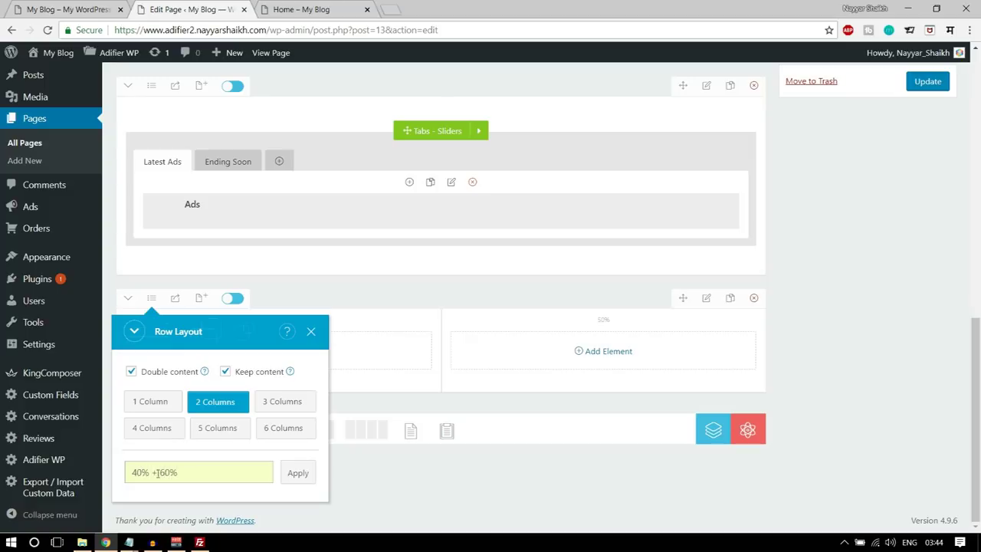
click(298, 473)
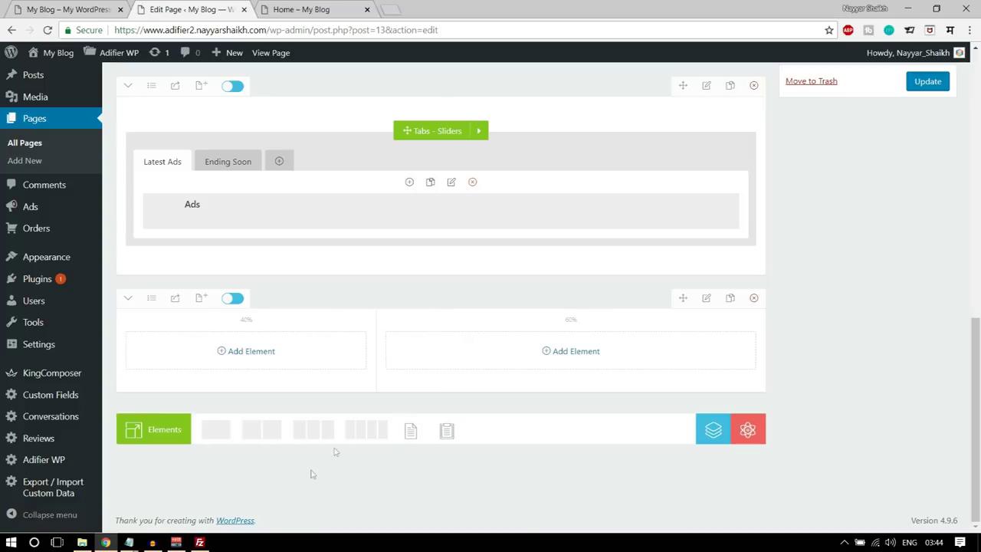
key(ctrl+Page_Up)
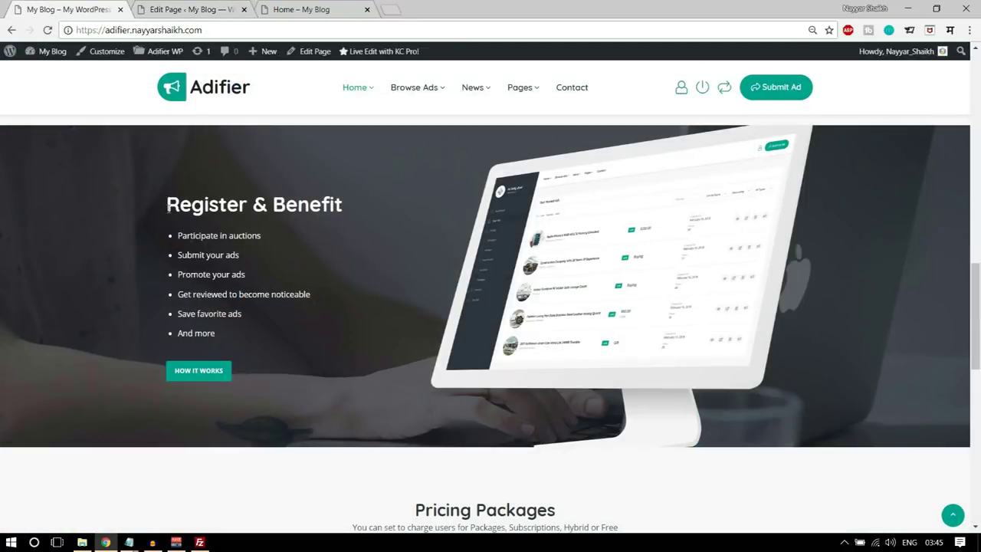
Add a Text Block to the 40% column containing the demo's Register & Benefit heading and list
drag(167, 204, 266, 335)
key(ctrl+c)
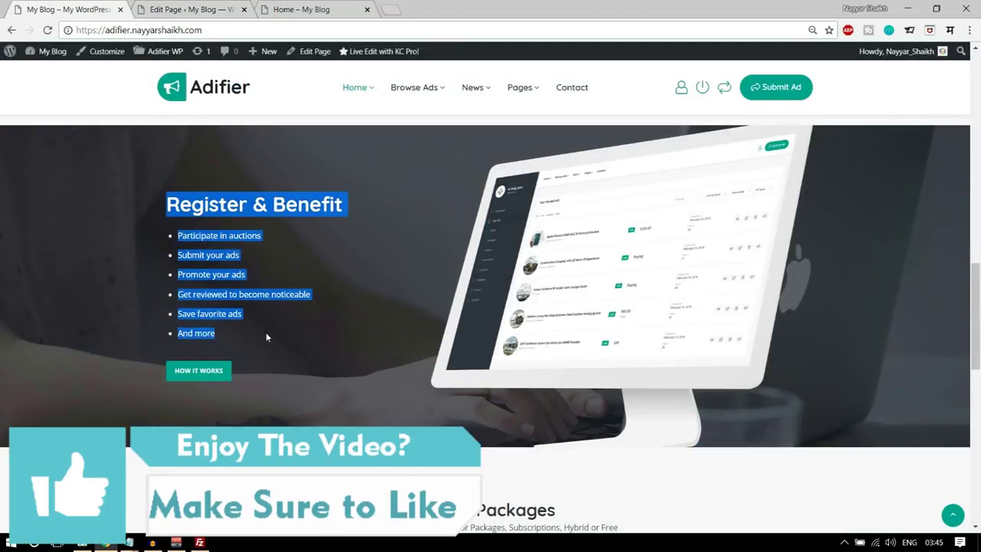
key(ctrl+Page_Down)
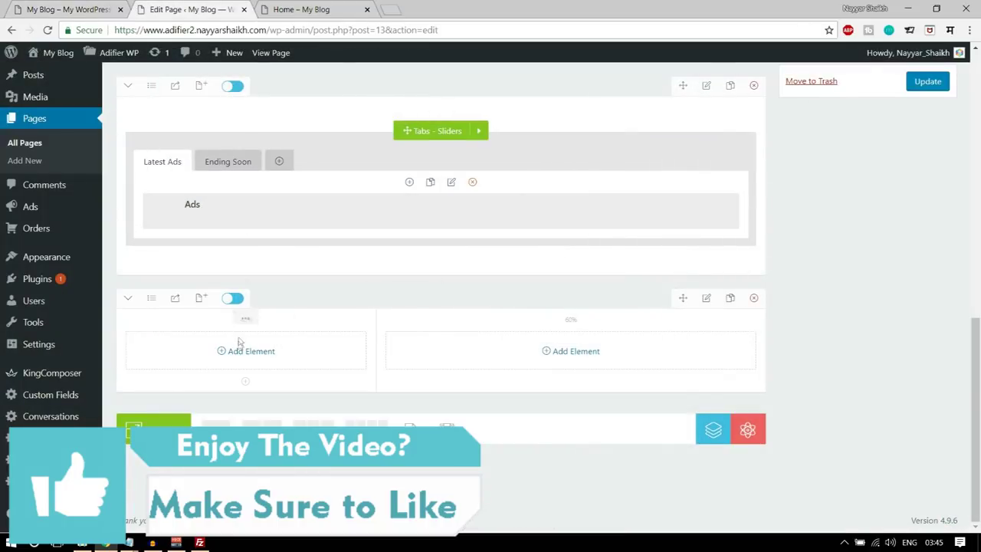
click(241, 347)
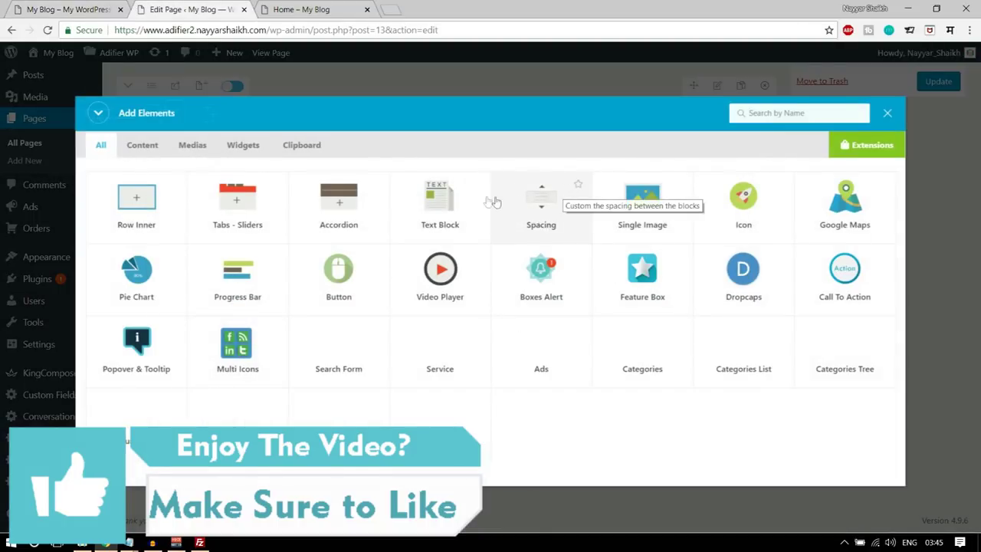
click(435, 218)
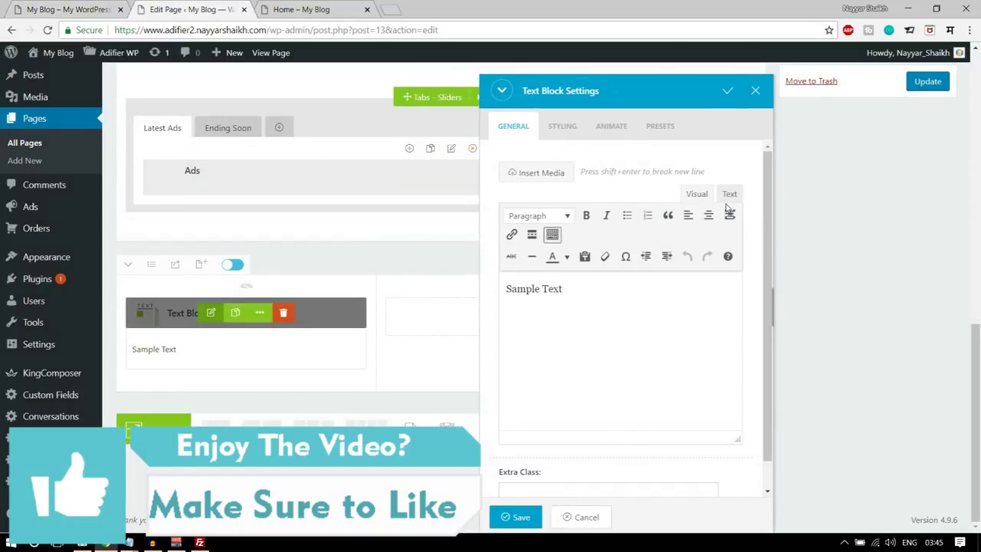
click(641, 335)
key(ctrl+a)
key(BackSpace)
key(ctrl+v)
Add style="color: #ffffff;" to the heading's h2 tag and save the text block
scroll(629, 360, down, 1)
scroll(621, 364, up, 1)
click(730, 196)
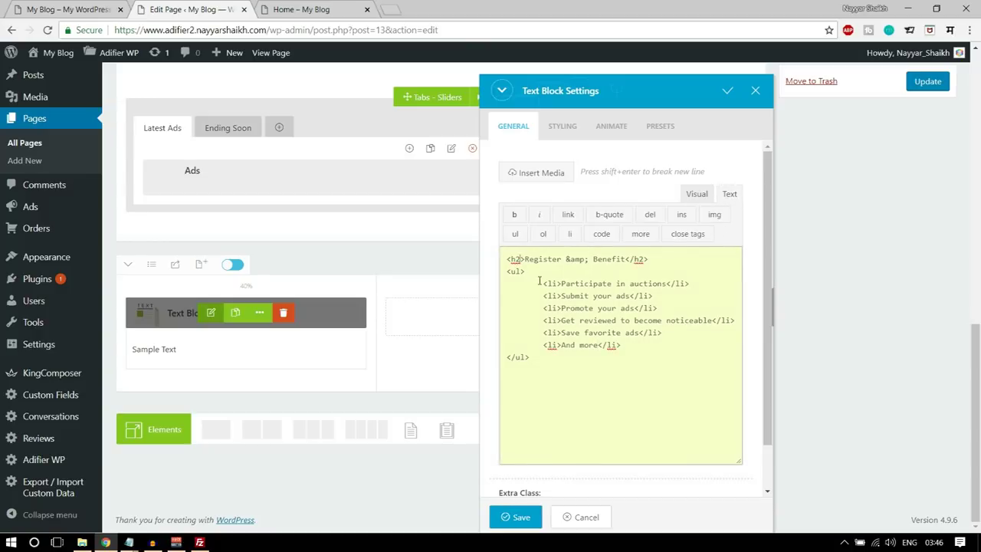
click(128, 542)
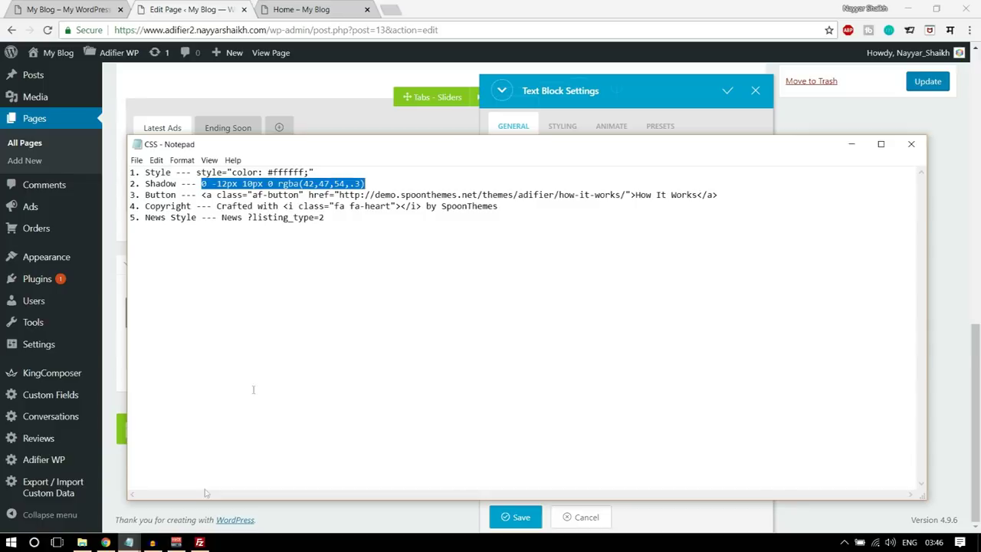
drag(314, 173, 200, 173)
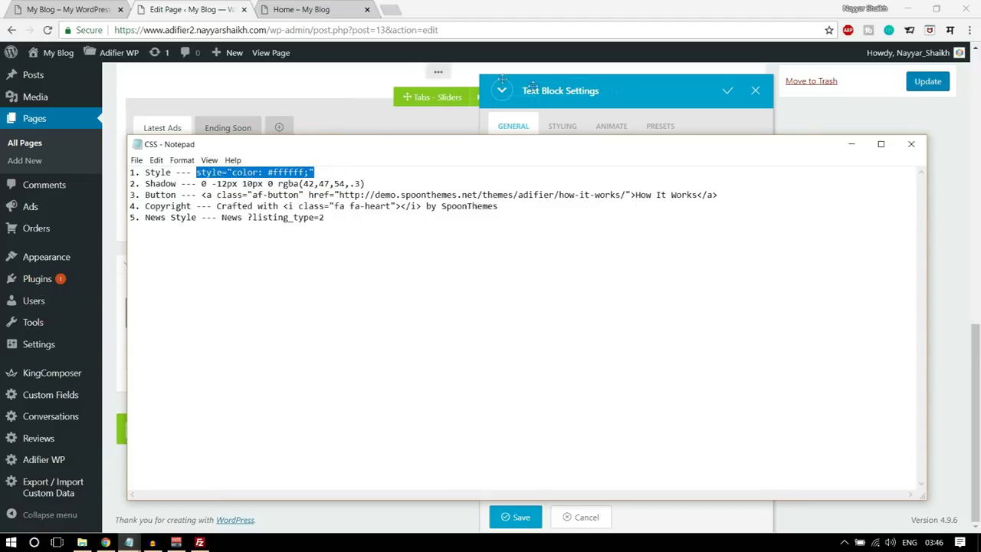
key(alt+Tab)
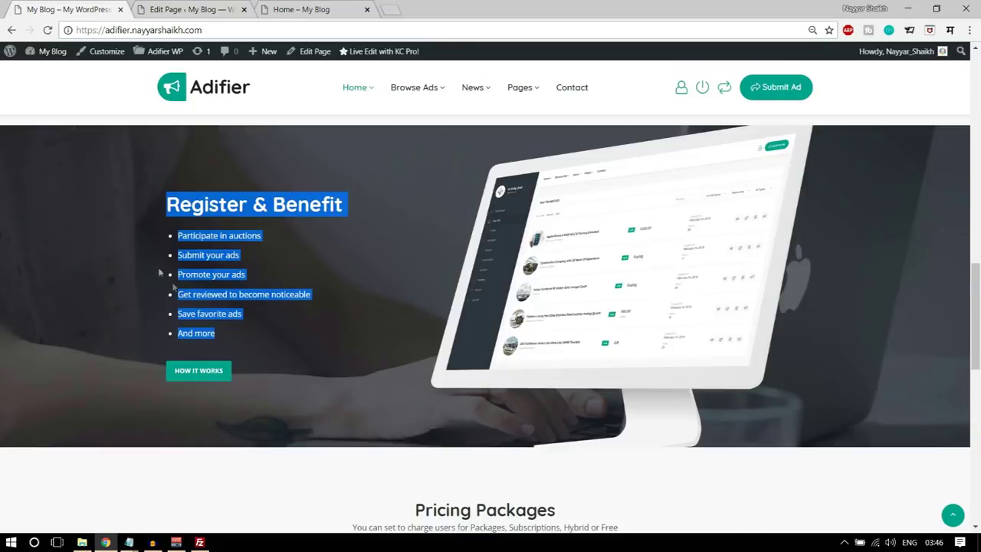
click(175, 288)
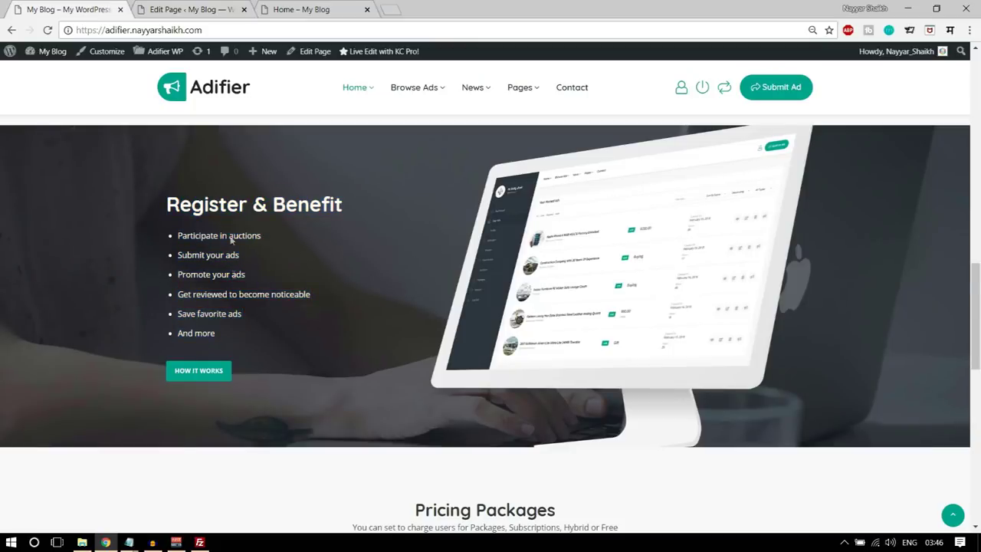
click(191, 9)
click(523, 260)
text(style="color: #ffffff;")
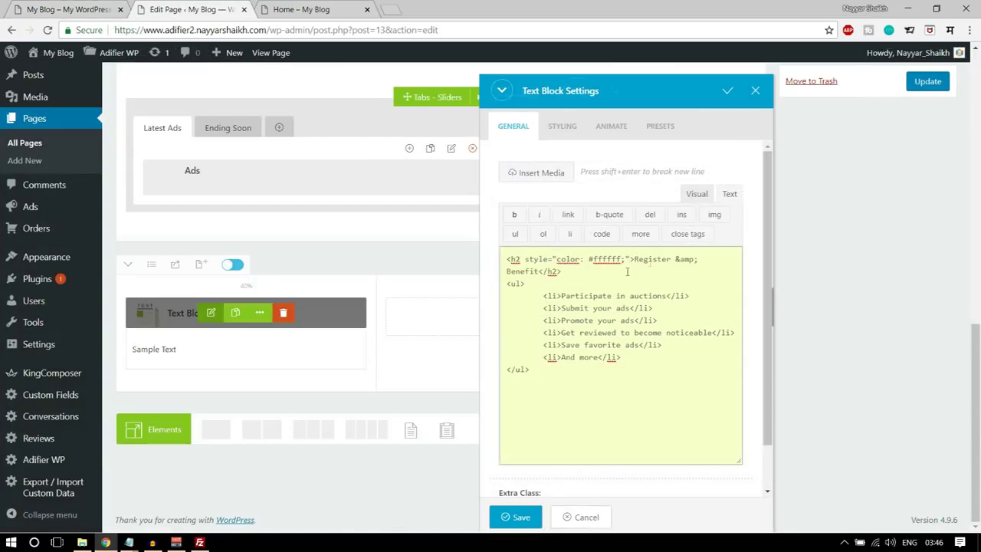
click(521, 519)
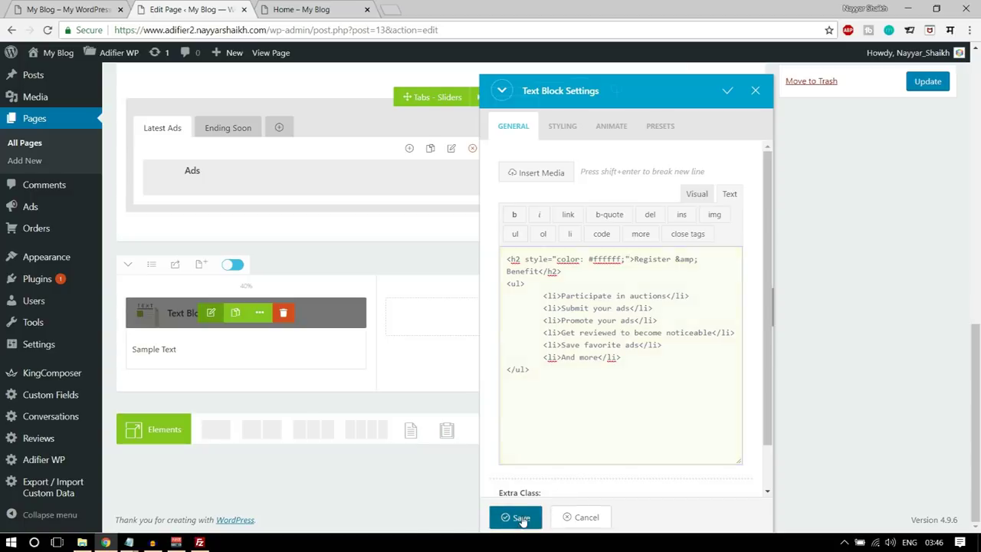
Apply the same white colour style to the ul list, save, and check the live homepage
click(211, 313)
click(731, 194)
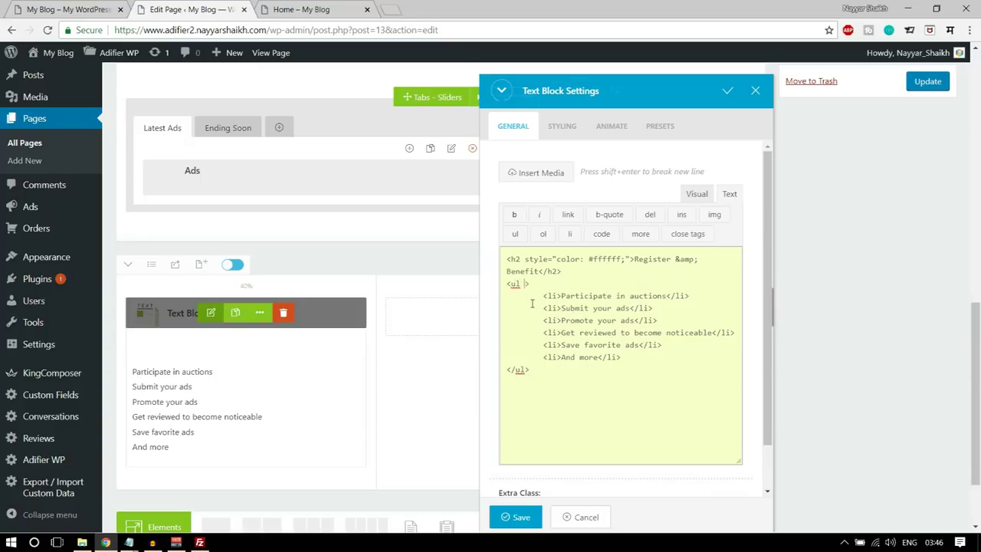
text(style="color: #ffffff;")
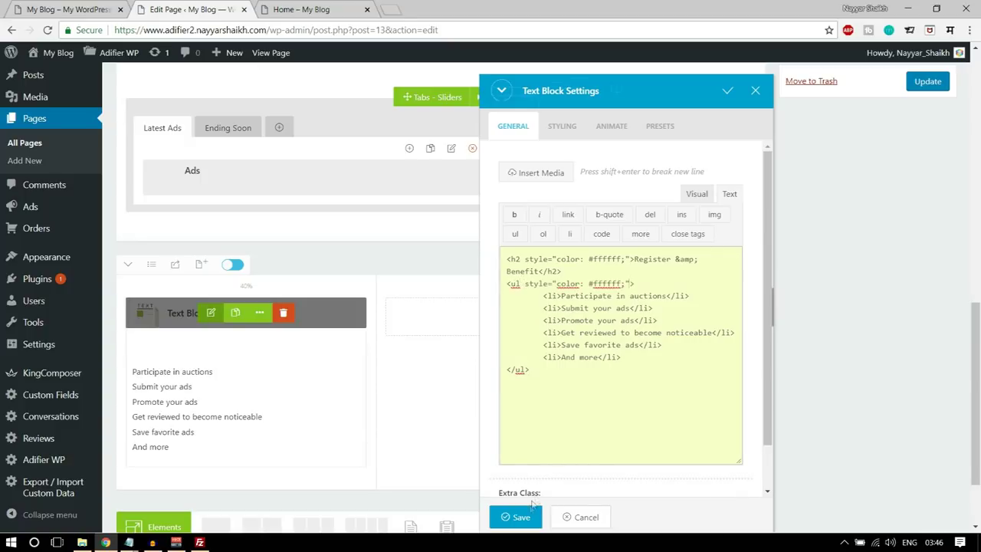
click(515, 517)
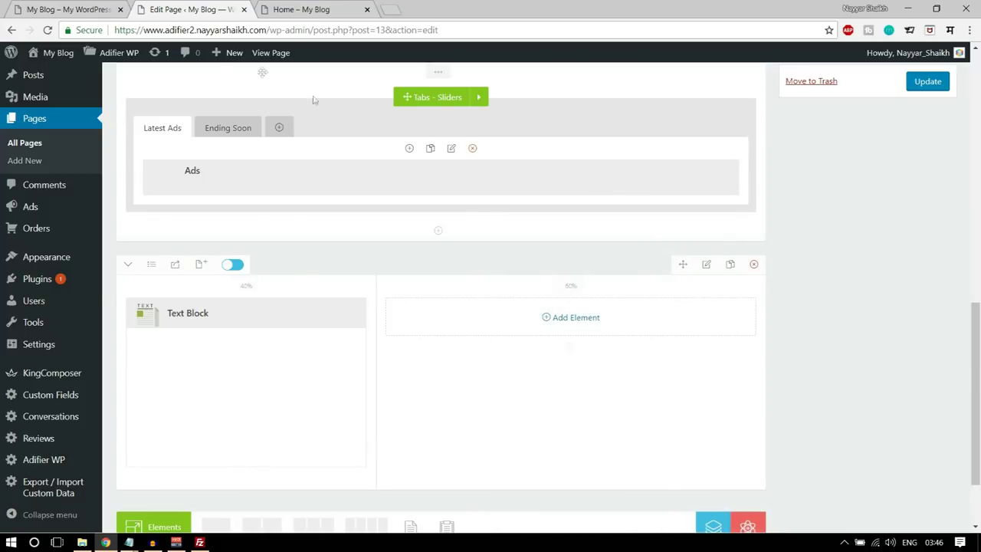
click(85, 10)
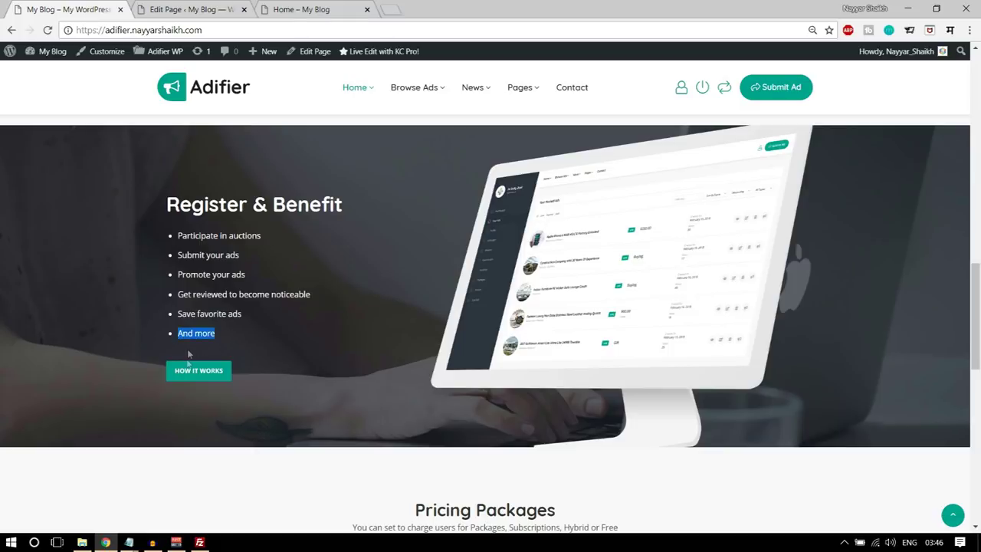
click(197, 9)
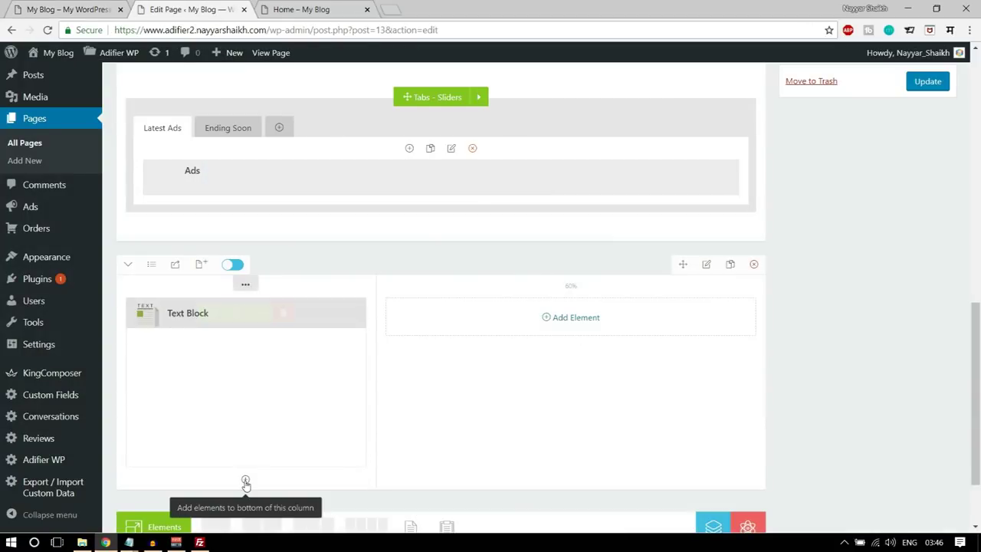
Add a 26px Spacing element below the Register & Benefit text block
click(245, 481)
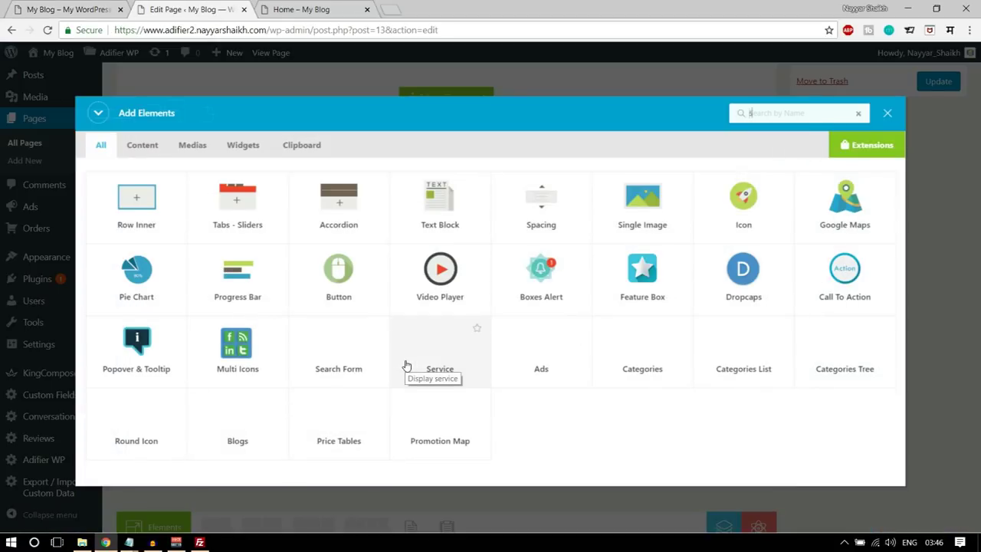
text(spac)
click(159, 198)
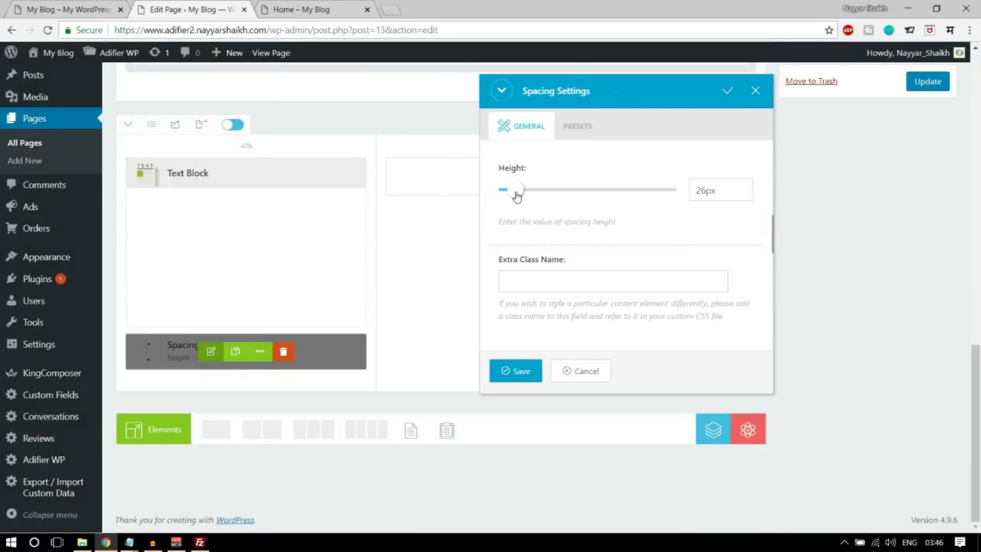
click(512, 372)
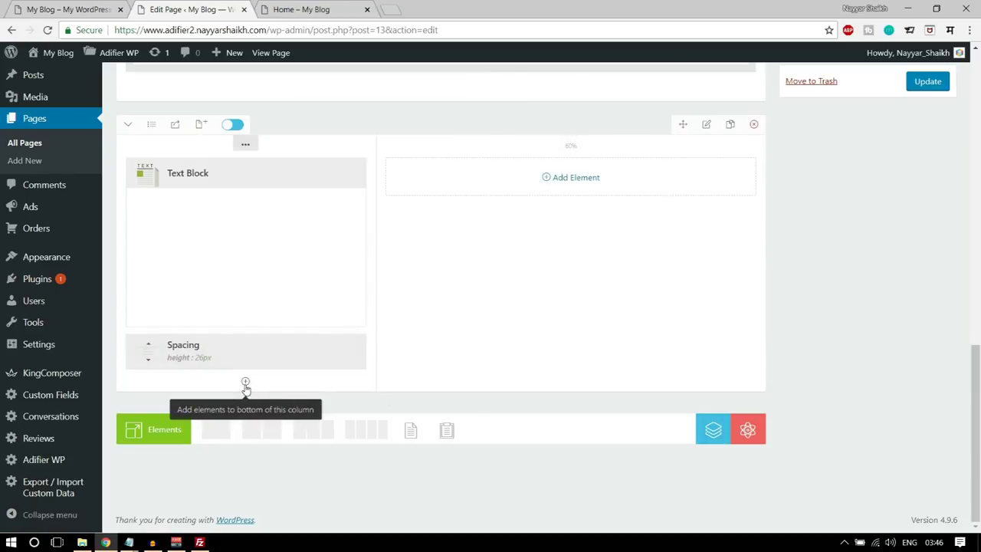
Add a new Text Block at the bottom of the 40% column
click(246, 387)
click(463, 198)
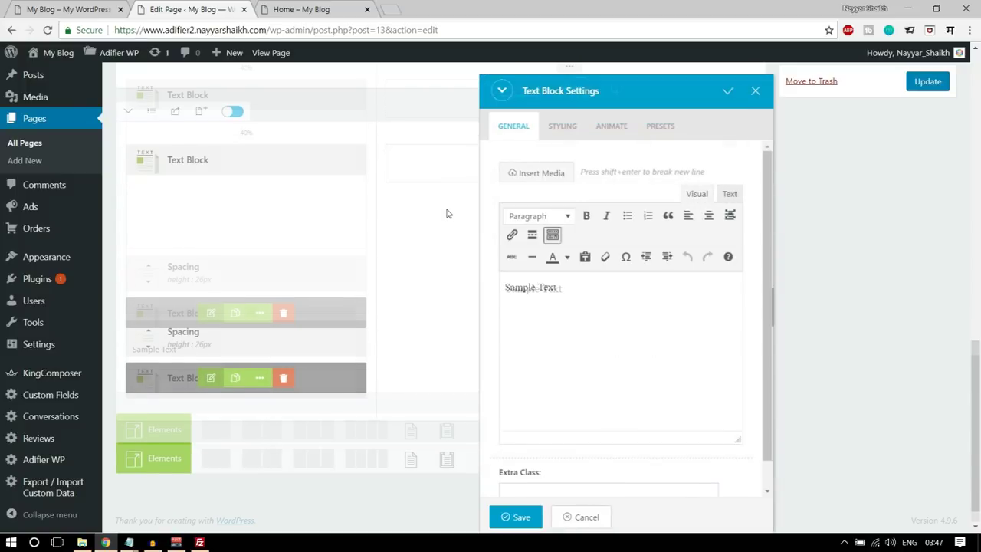
key(ctrl+1)
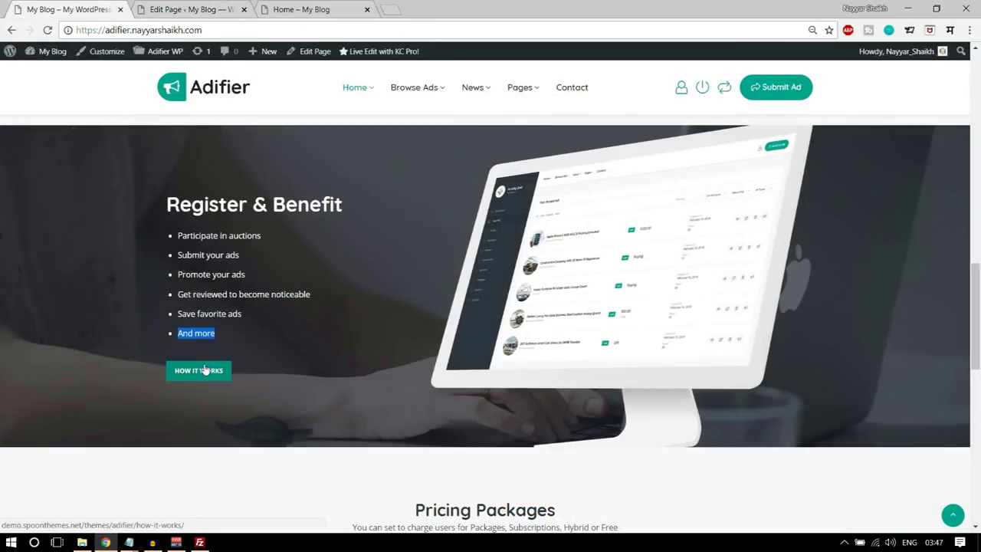
Copy the How It Works <a class="af-button"> anchor line from the CSS Notepad notes
mouse_move(128, 542)
click(201, 491)
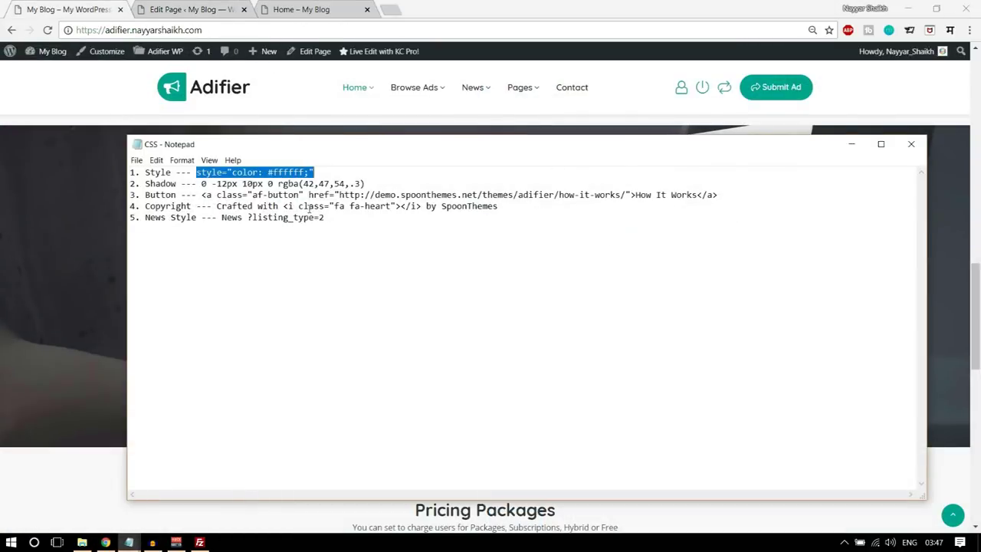
drag(158, 194, 132, 194)
drag(719, 195, 212, 195)
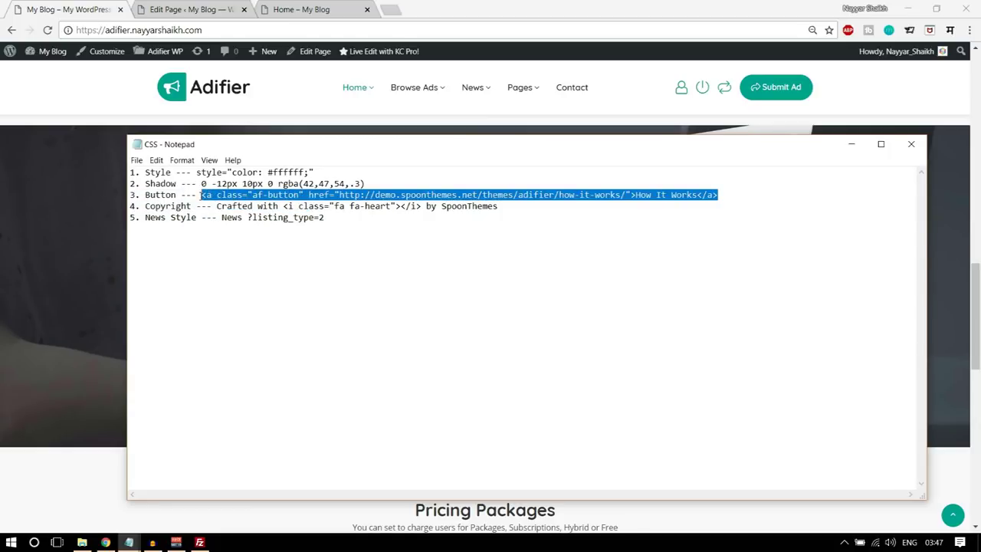
click(188, 9)
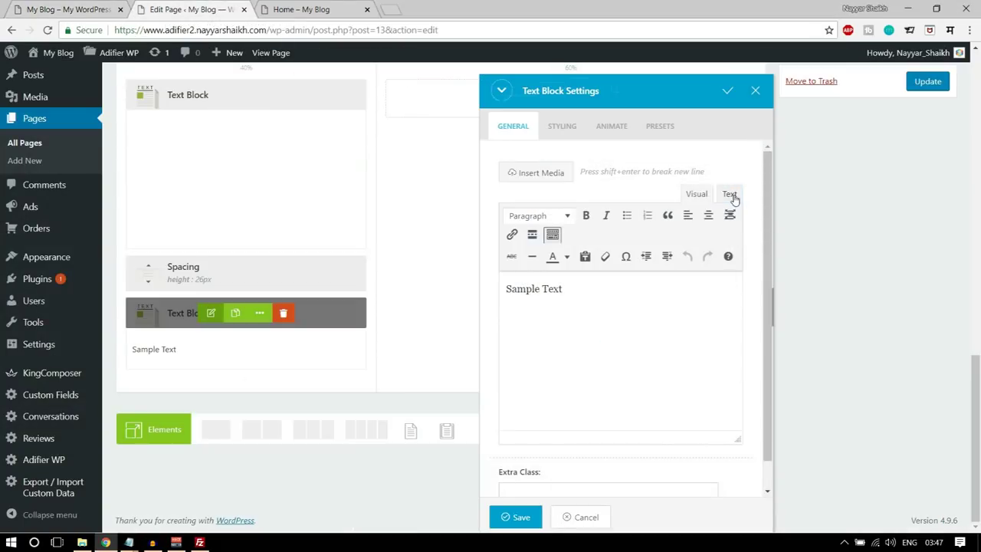
Replace the Text Block's Sample Text with the How It Works anchor code in the Text view
key(ctrl+a)
key(BackSpace)
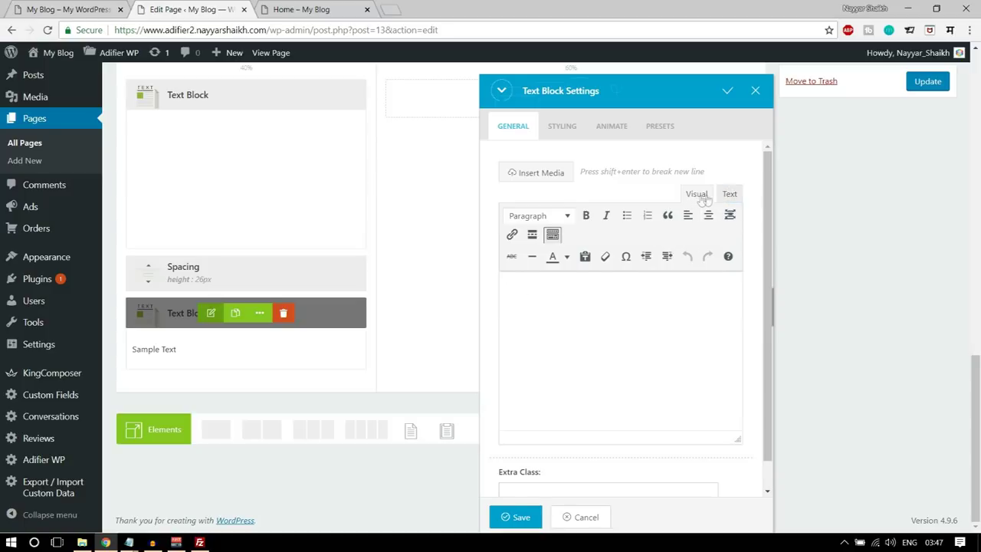
click(729, 194)
key(ctrl+a)
key(BackSpace)
text(<a class="af-button" href="http://demo.spoonthemes.net/themes/adifier/how-it-works/">How It Works</a>)
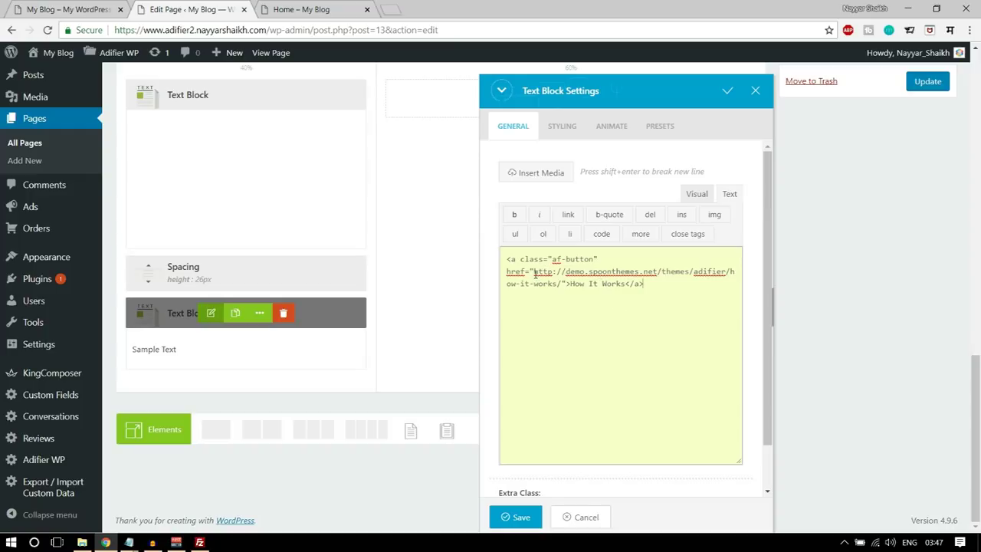
Compare the link with the live site, review its URL and text, and save the text block
click(60, 9)
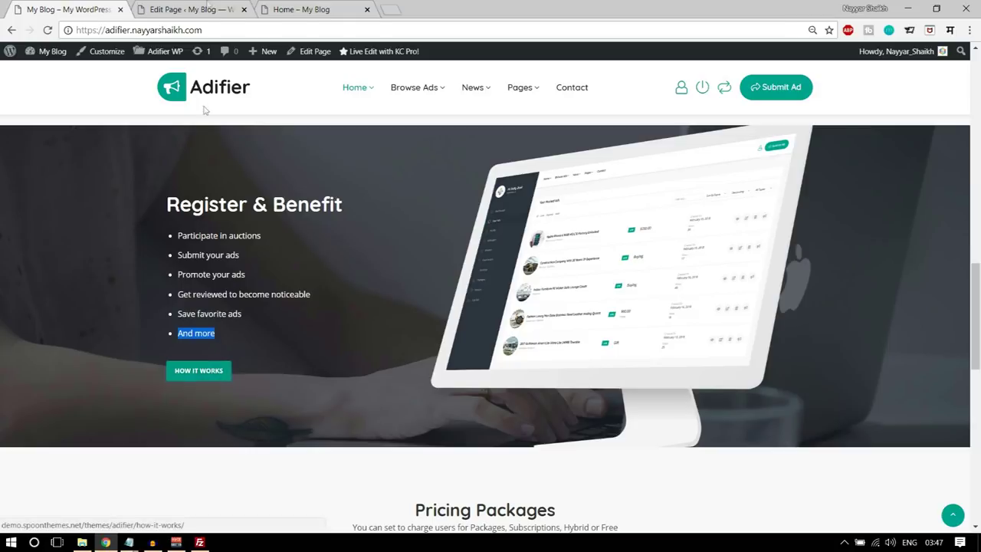
click(203, 10)
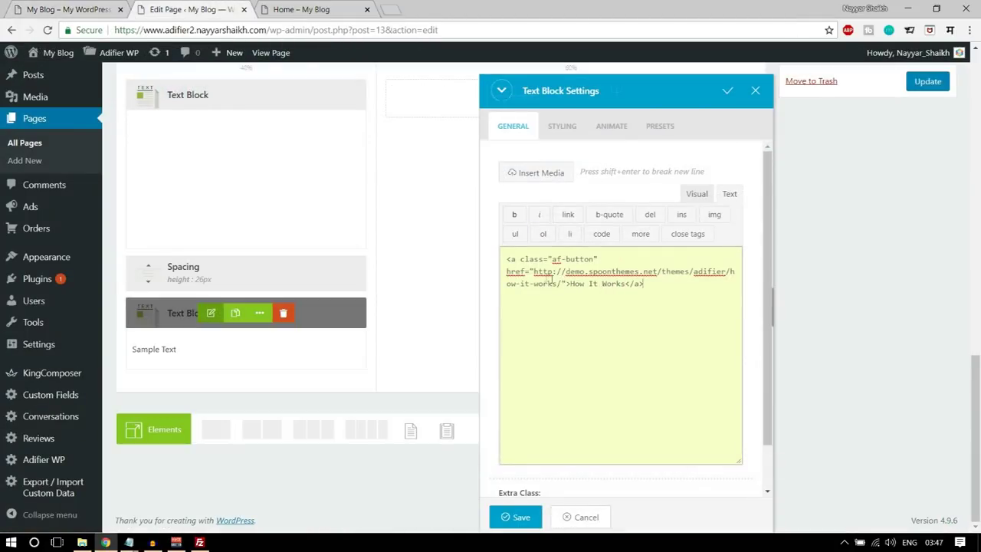
drag(534, 272, 557, 294)
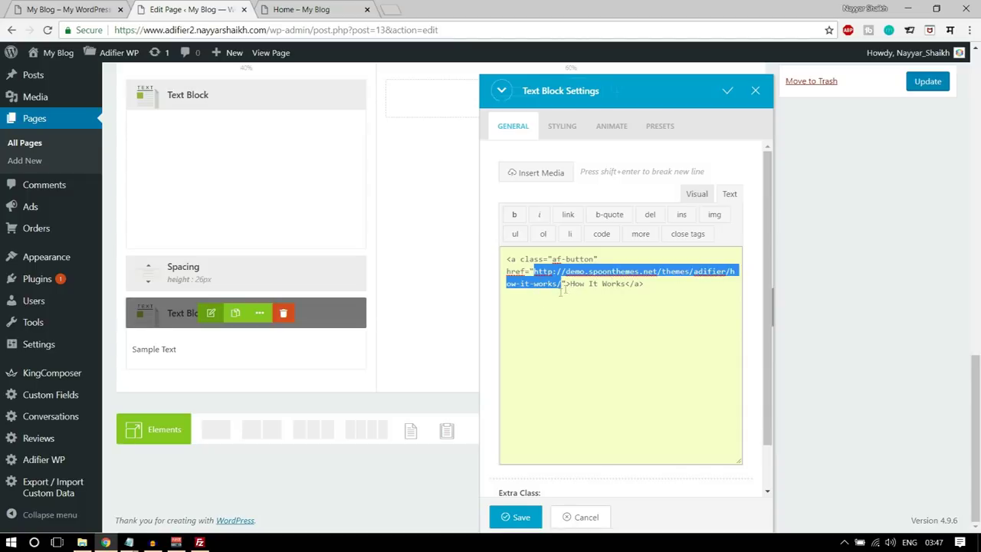
drag(570, 283, 620, 290)
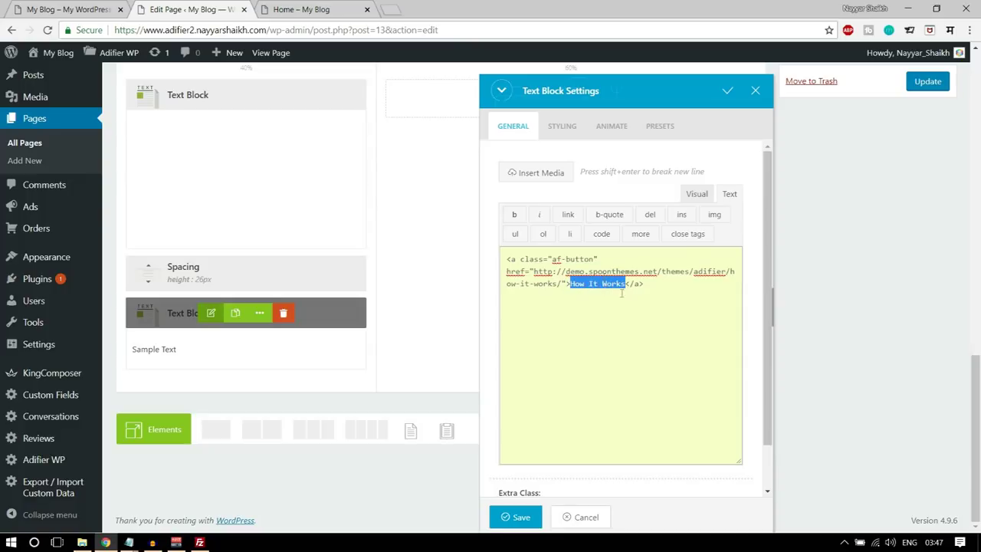
click(697, 193)
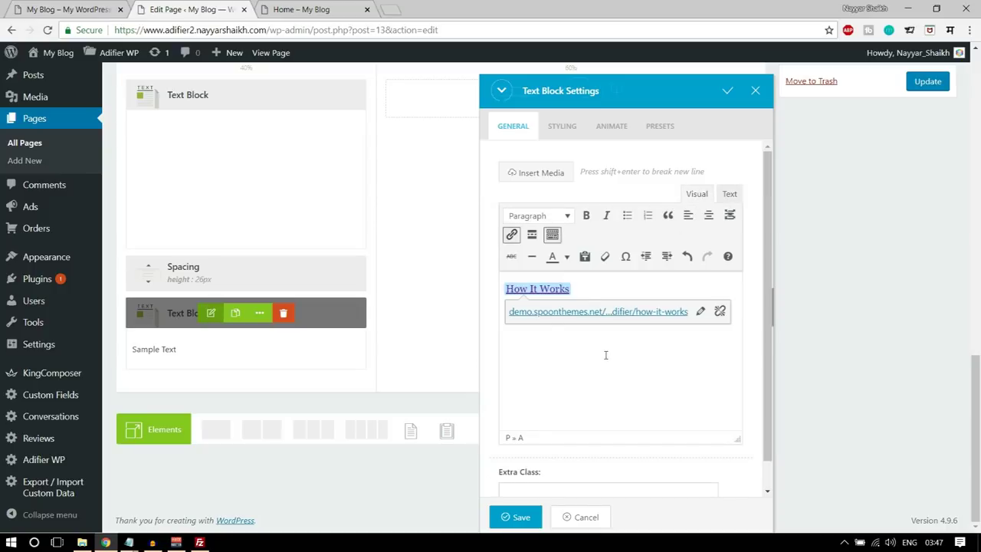
click(521, 518)
scroll(567, 354, up, 3)
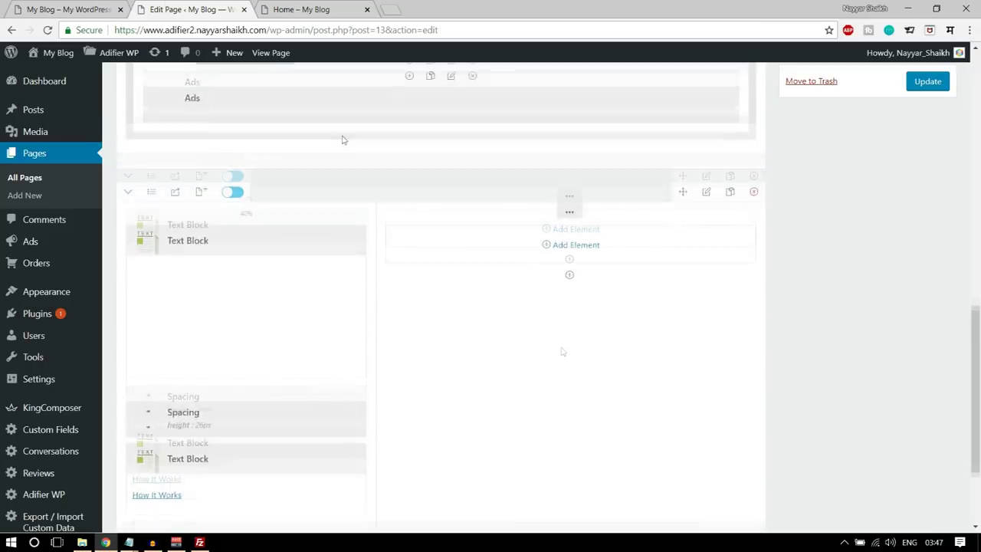
click(62, 9)
scroll(218, 243, up, 1)
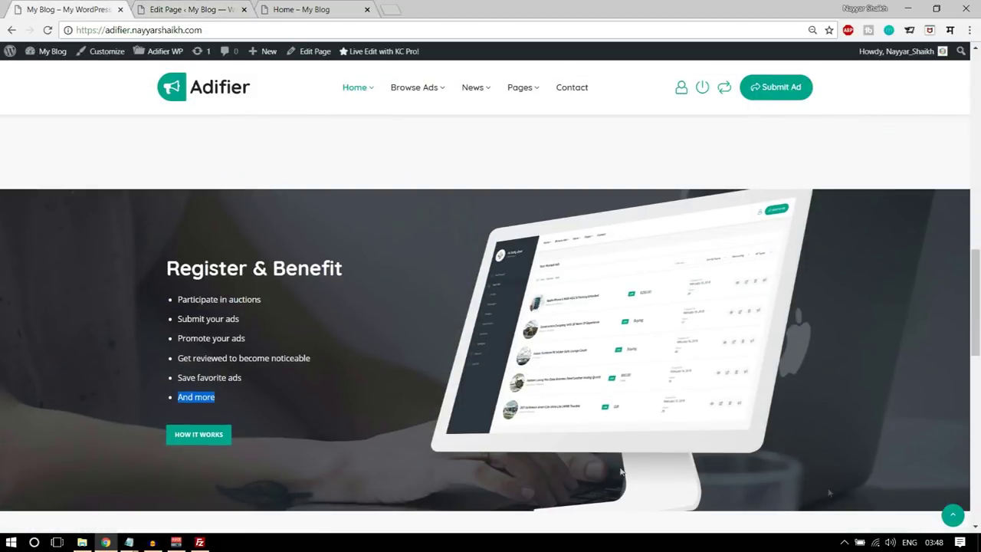
Enable advanced background image options in the row's Styling > Background settings
click(192, 9)
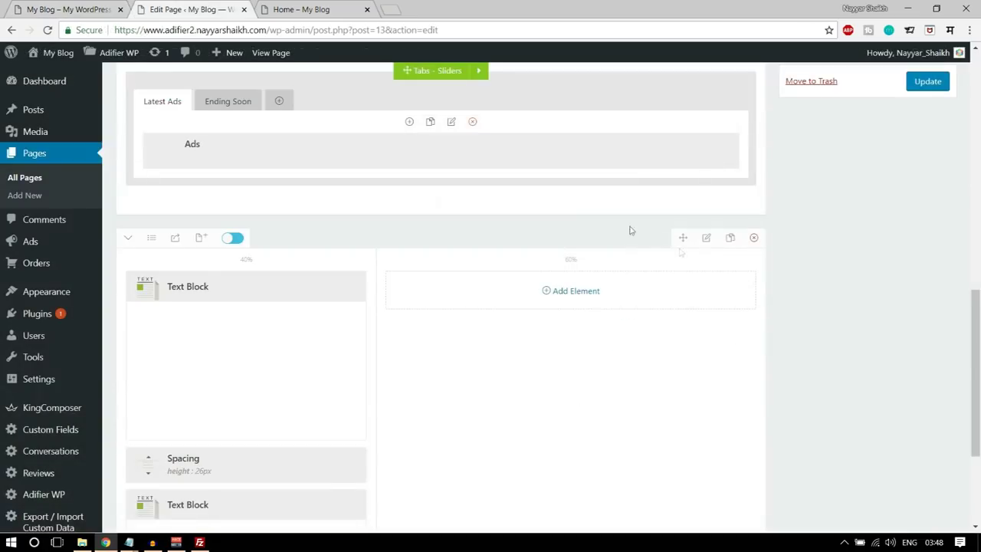
click(706, 240)
click(571, 126)
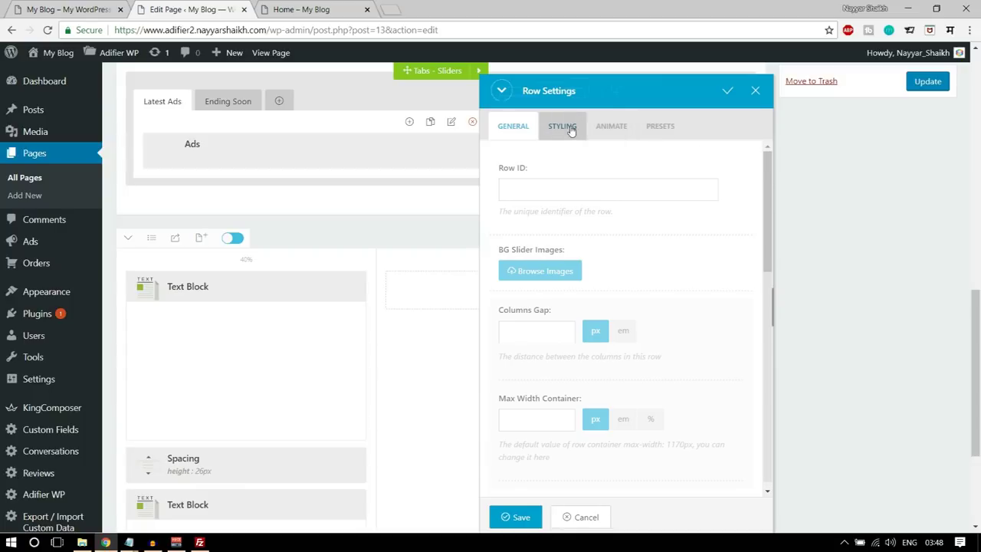
click(583, 188)
click(521, 308)
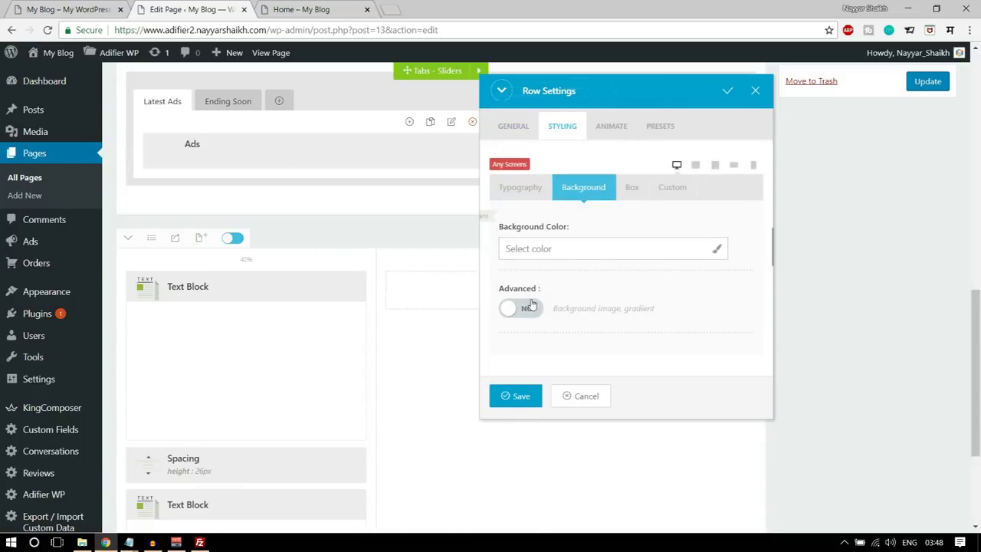
scroll(674, 337, down, 3)
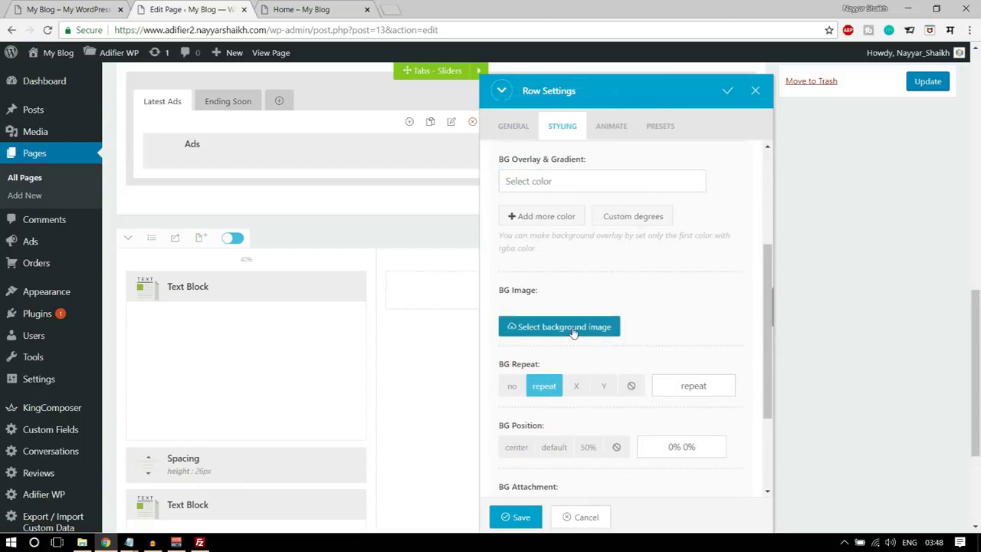
click(576, 330)
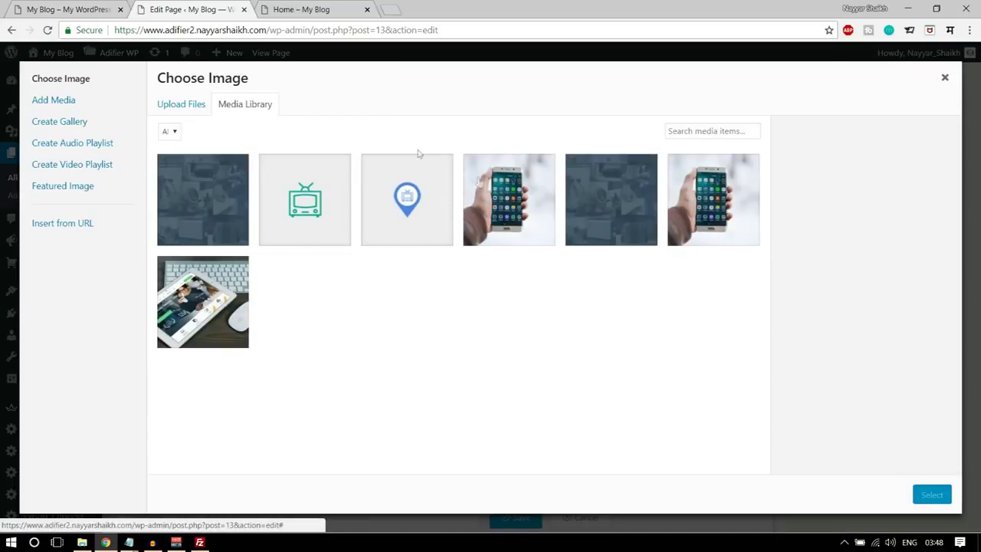
Upload hiw-bg.jpg from the computer into the media library
click(182, 109)
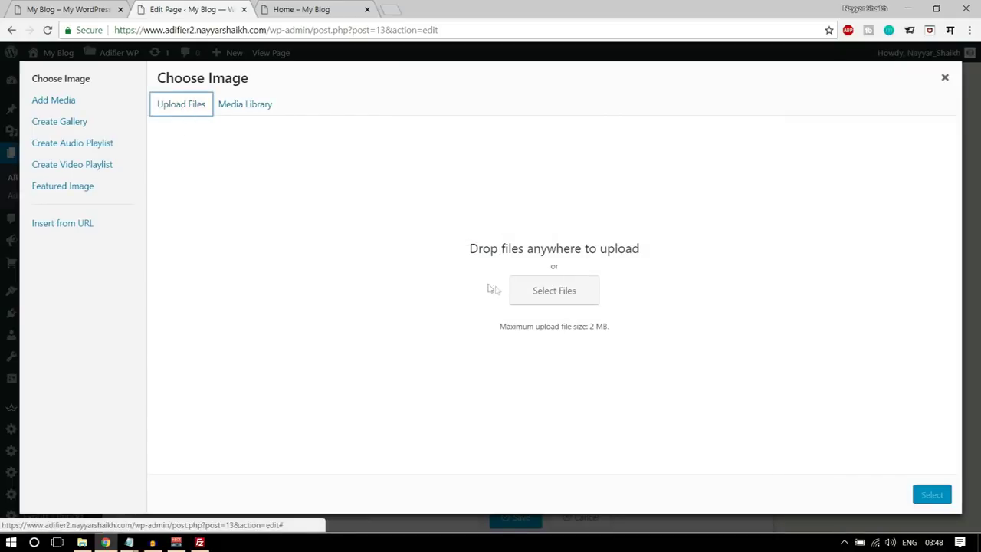
click(564, 288)
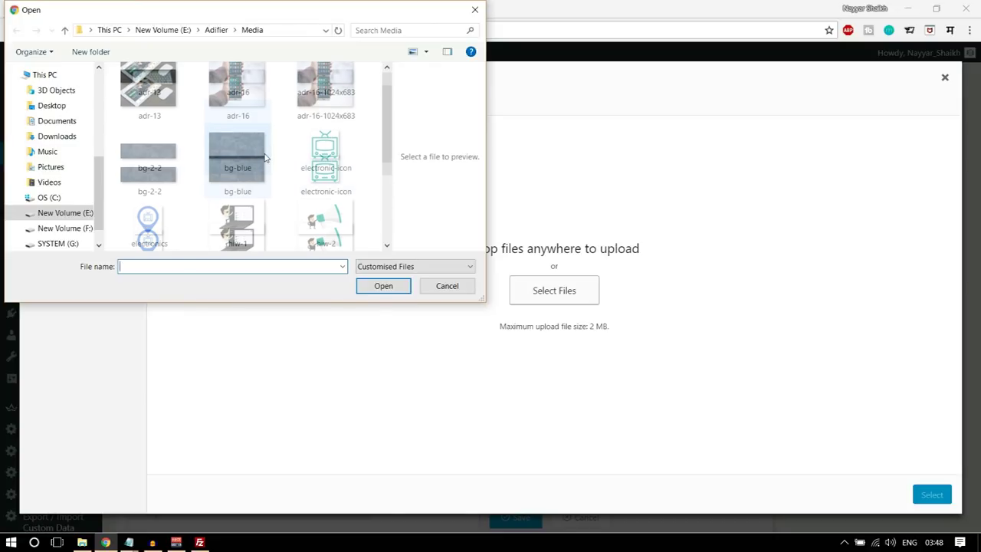
scroll(284, 184, down, 2)
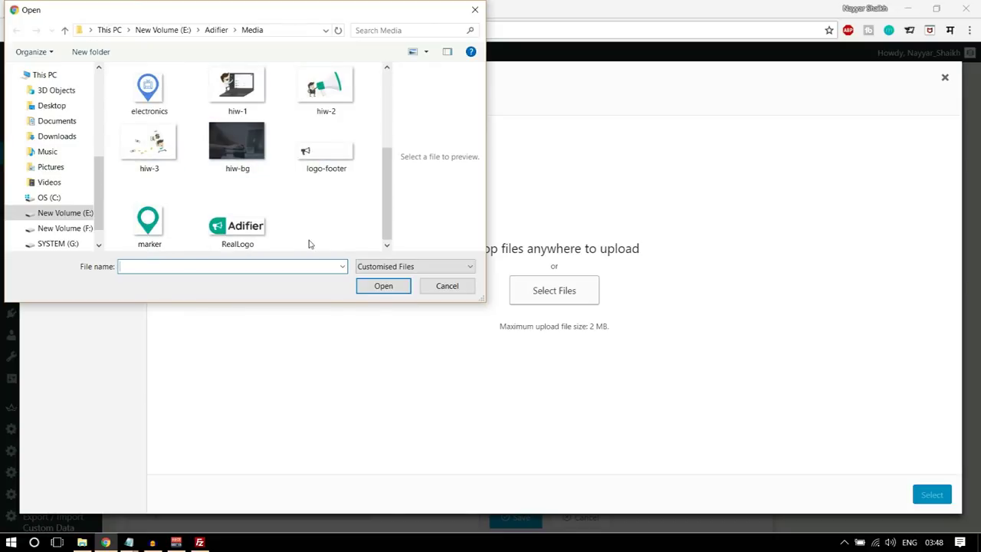
scroll(268, 228, up, 2)
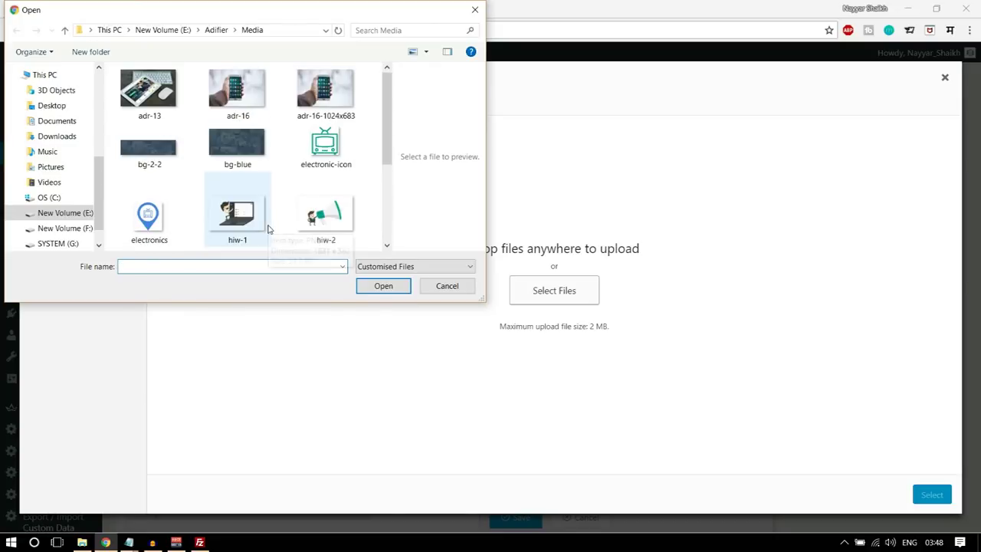
scroll(269, 228, down, 2)
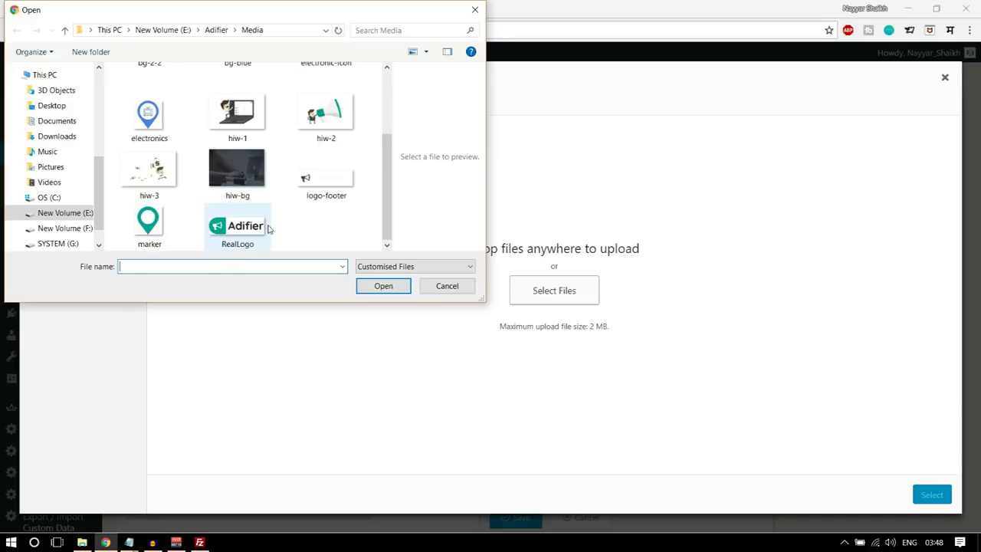
click(237, 172)
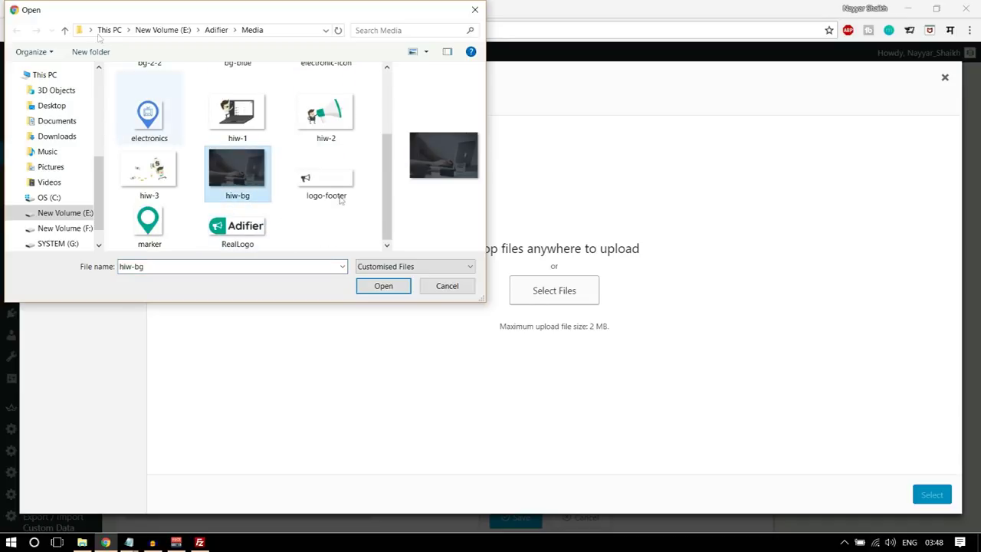
click(372, 287)
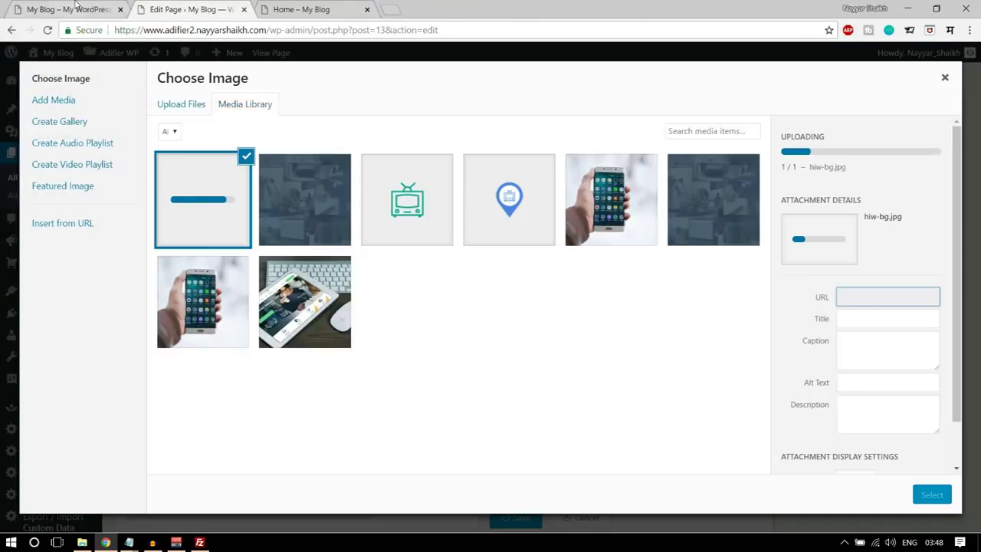
click(76, 8)
click(191, 8)
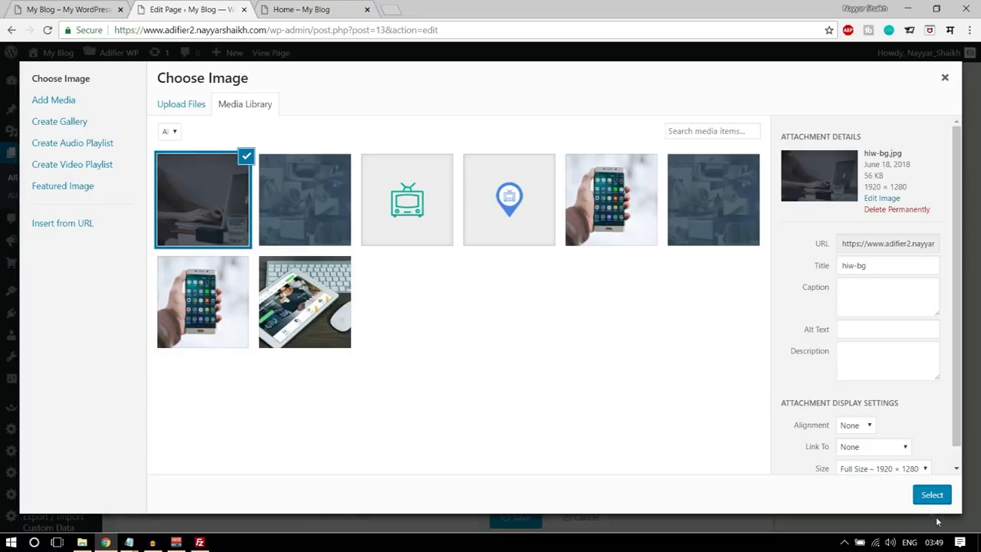
Use hiw-bg as the row background with no-repeat, center position, scroll attachment and cover size
click(920, 497)
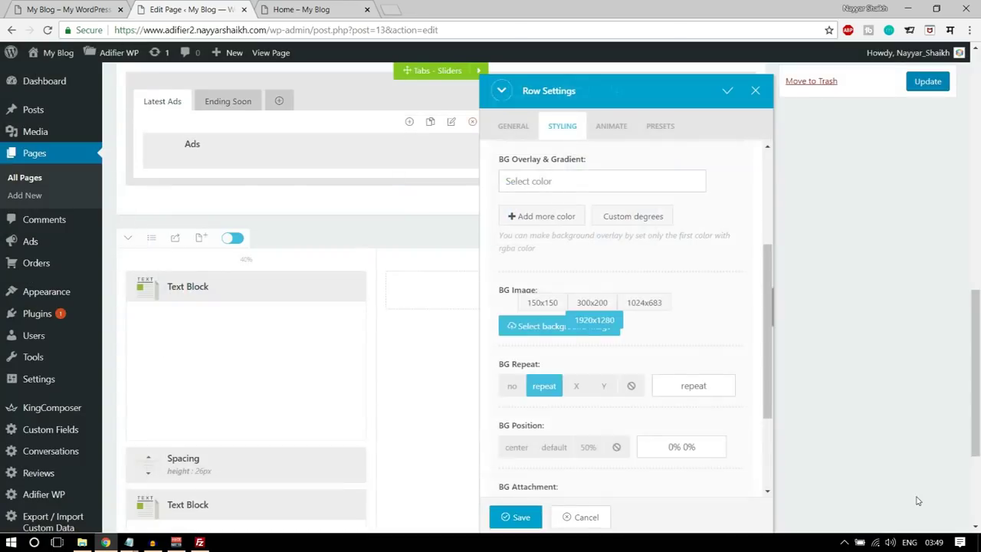
scroll(743, 383, down, 1)
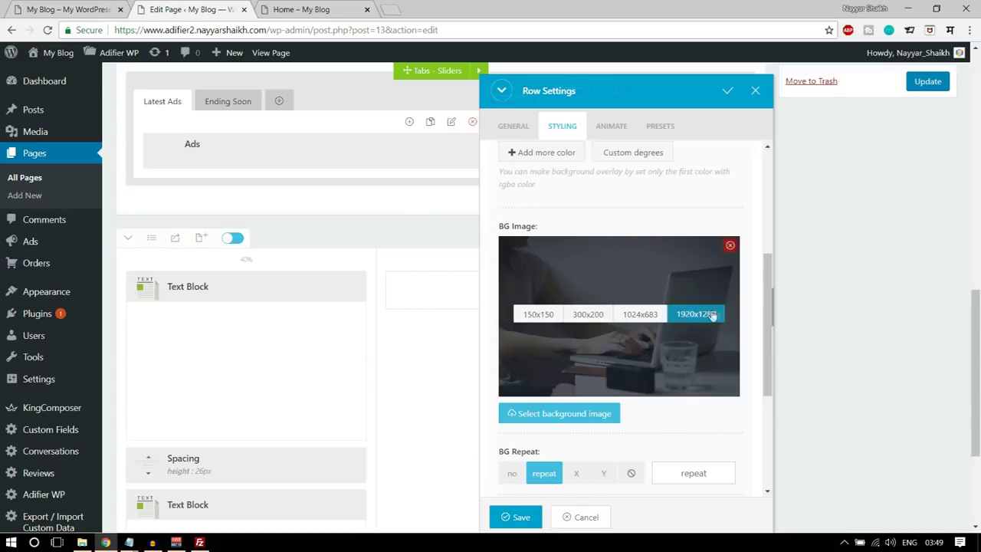
scroll(712, 322, down, 3)
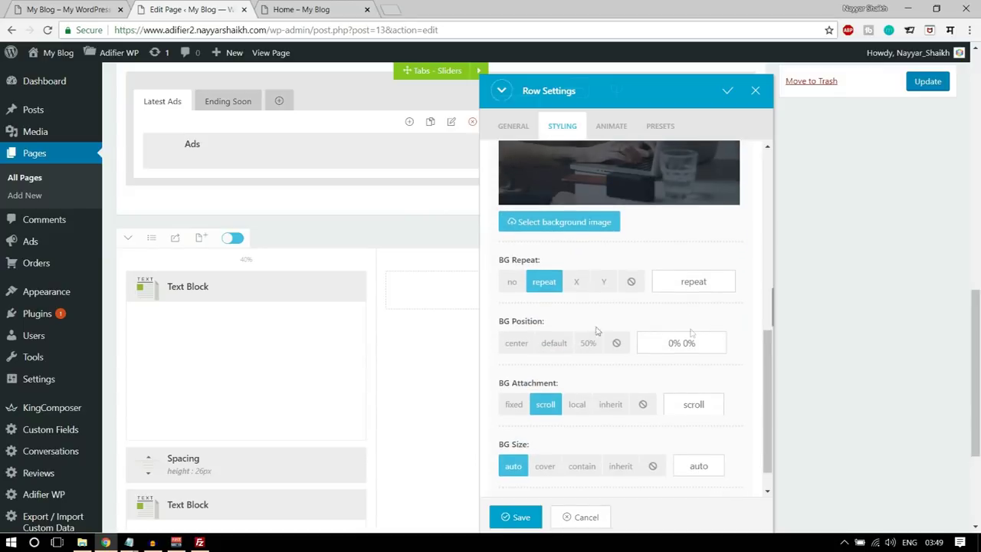
click(512, 281)
click(516, 343)
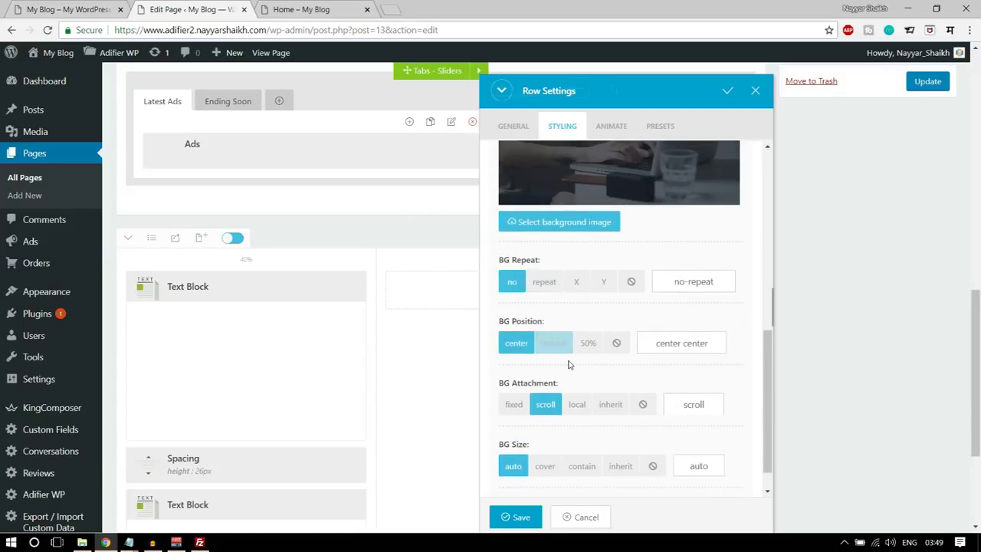
scroll(569, 364, down, 1)
click(513, 371)
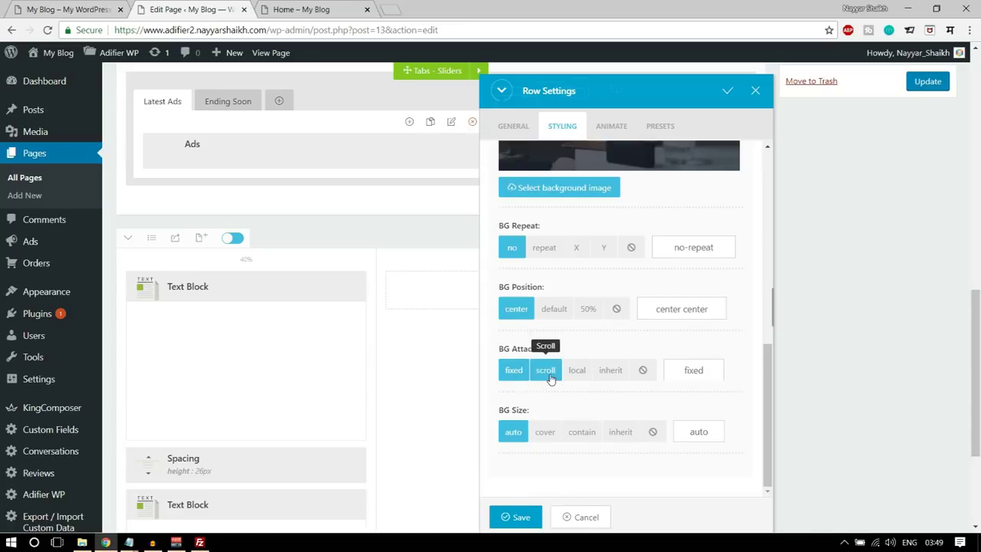
click(546, 371)
scroll(566, 405, down, 1)
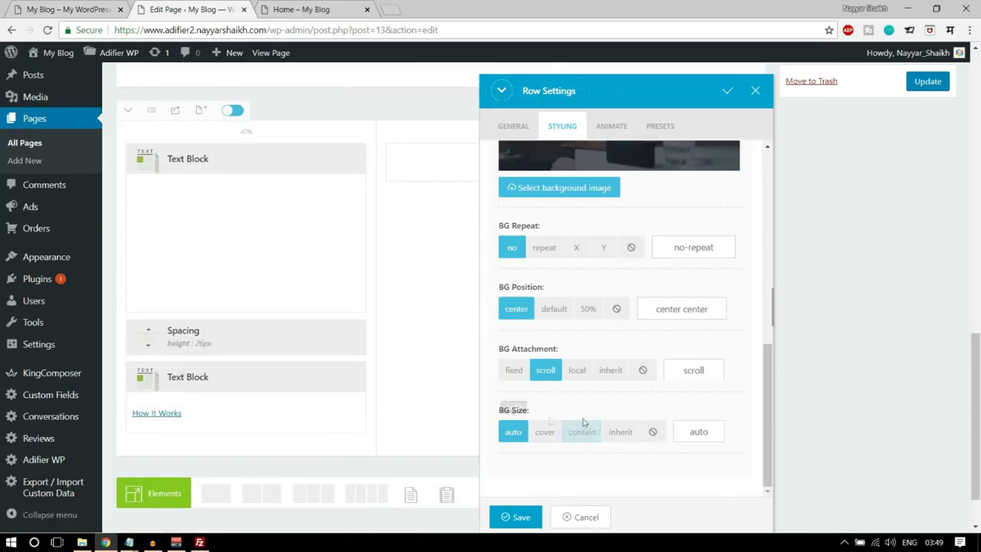
click(545, 431)
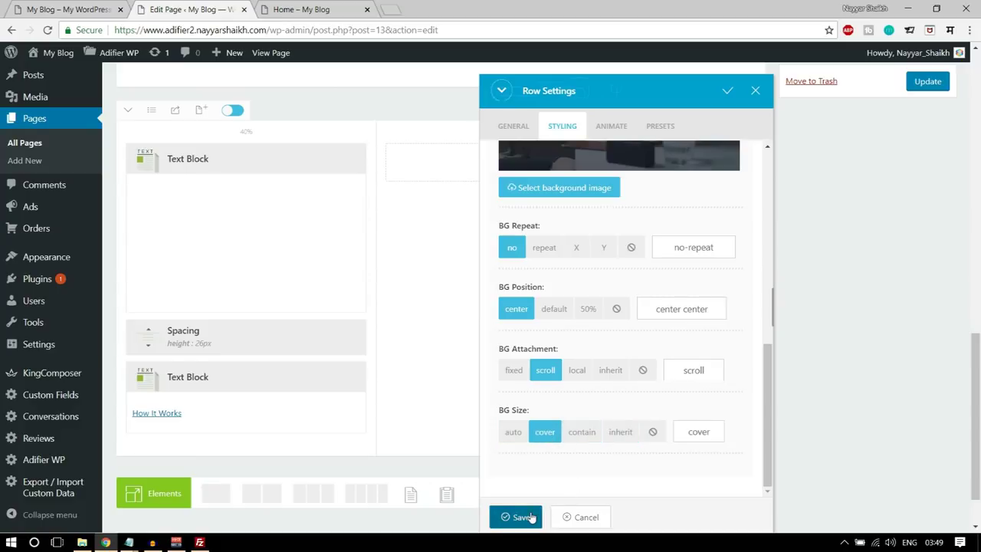
scroll(593, 430, up, 5)
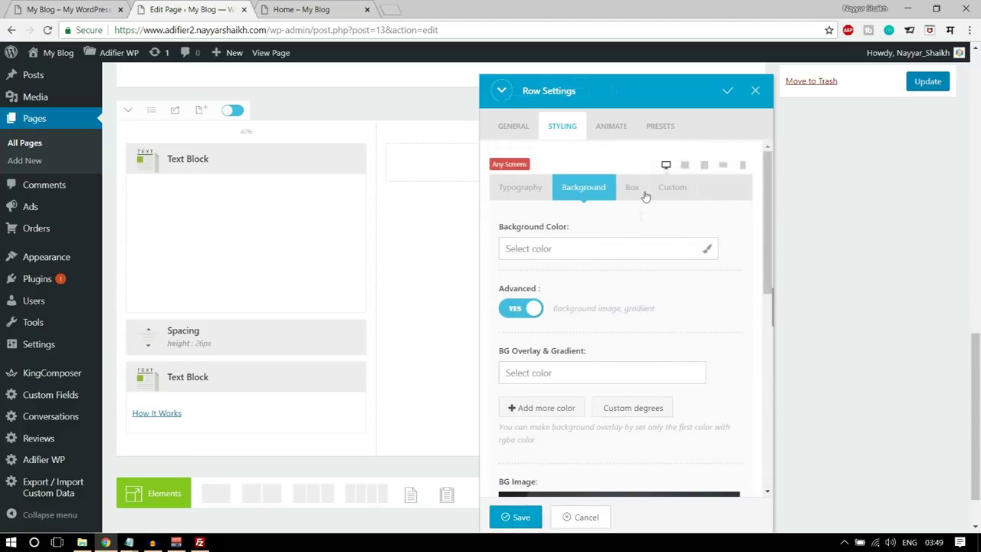
Set the row's top margin to 100px, referring to the demo homepage's spacing
click(632, 187)
scroll(700, 292, up, 1)
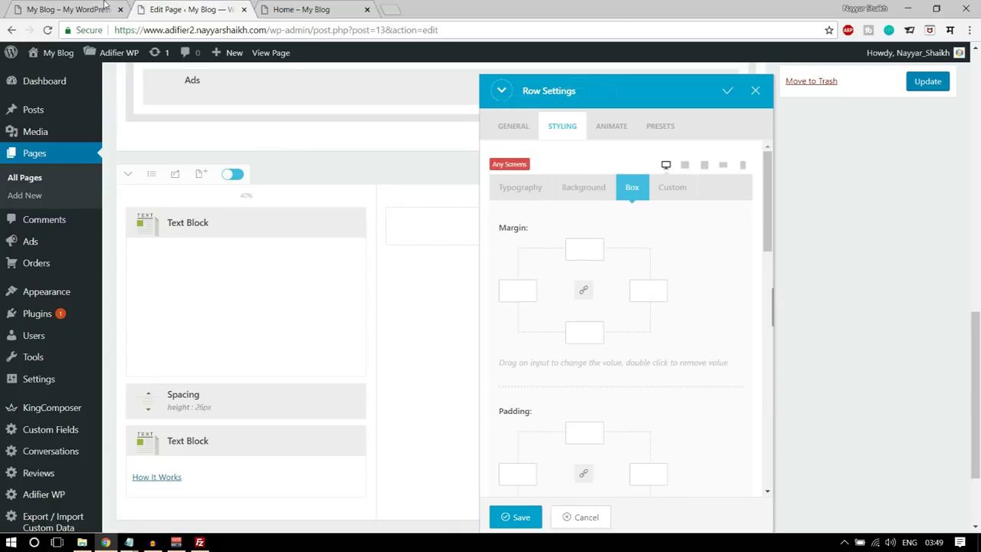
click(105, 7)
scroll(327, 263, up, 15)
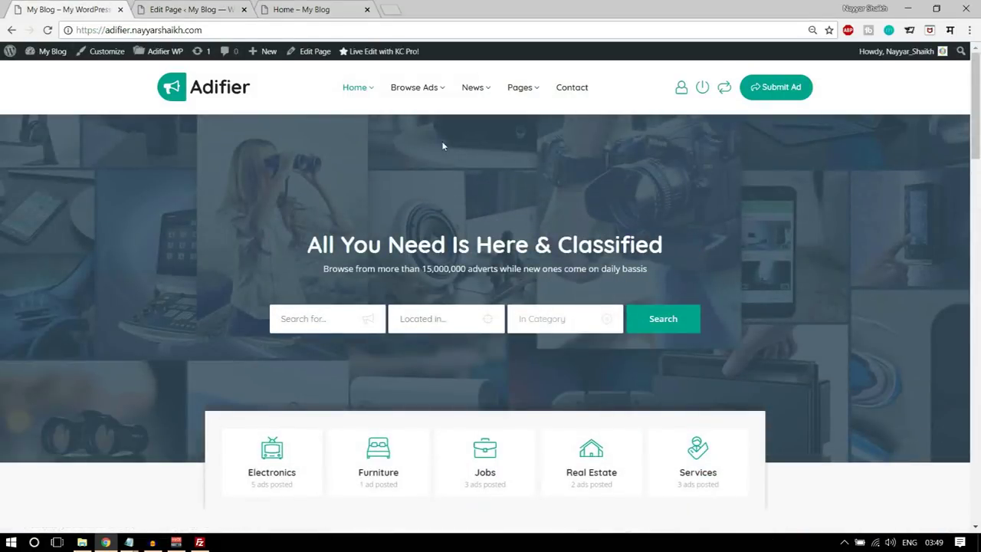
click(223, 8)
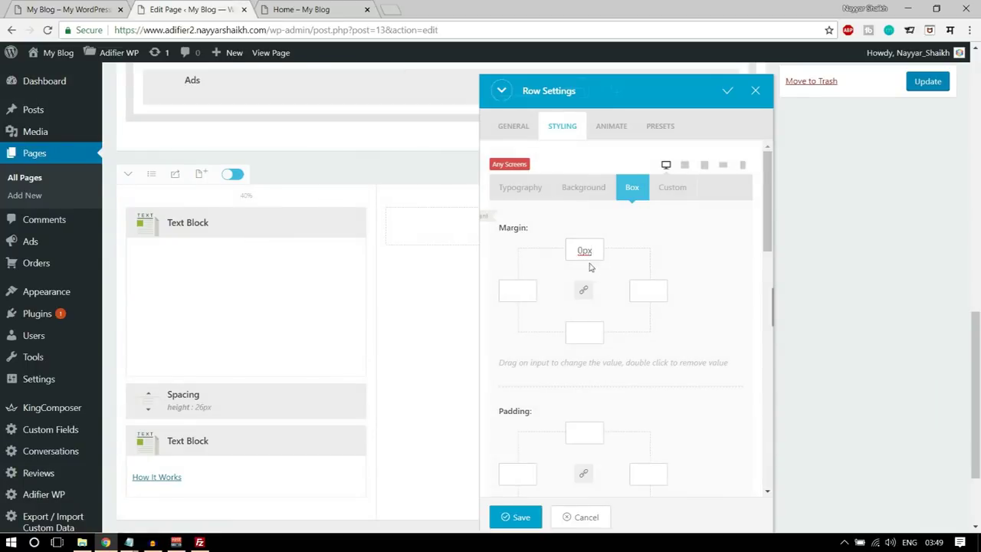
click(593, 251)
text(10)
Compare with the site's homepage, then set the row's top padding to 100px
click(283, 6)
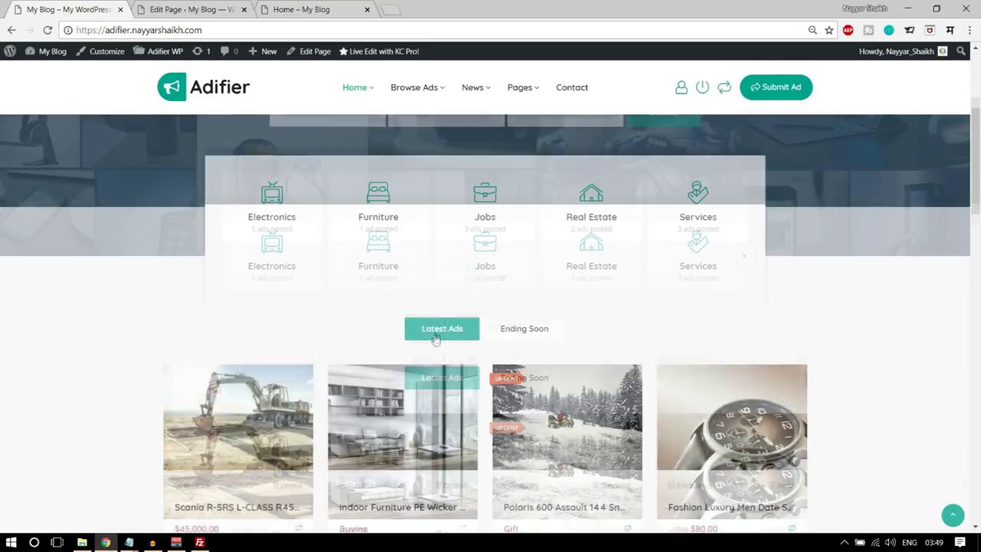
scroll(435, 339, down, 7)
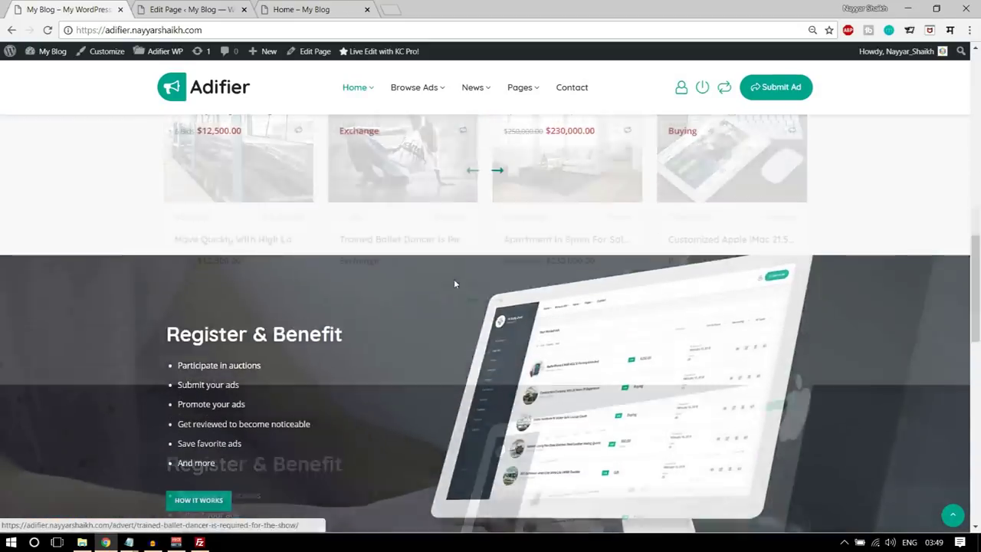
scroll(454, 279, up, 3)
scroll(512, 447, down, 3)
scroll(478, 322, up, 1)
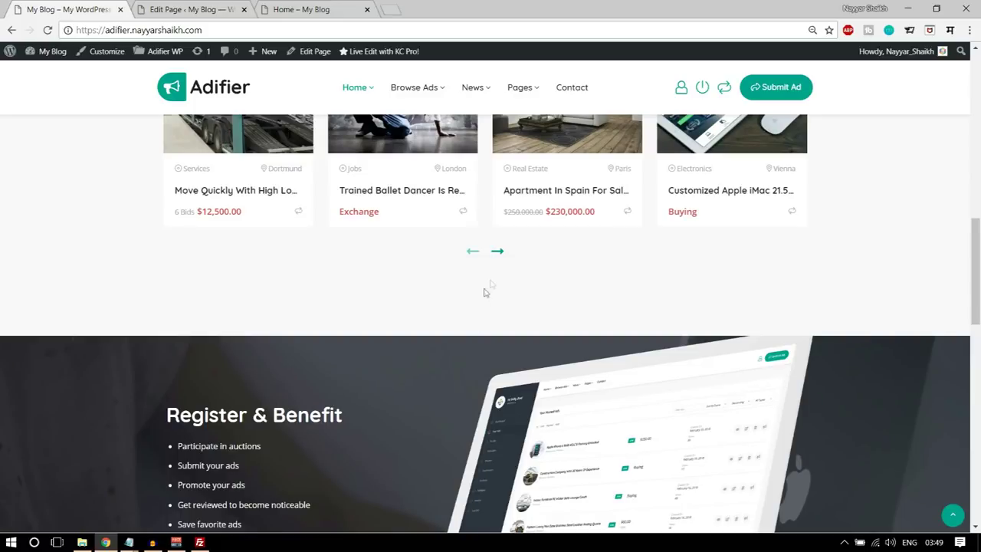
scroll(485, 276, down, 2)
scroll(252, 230, down, 1)
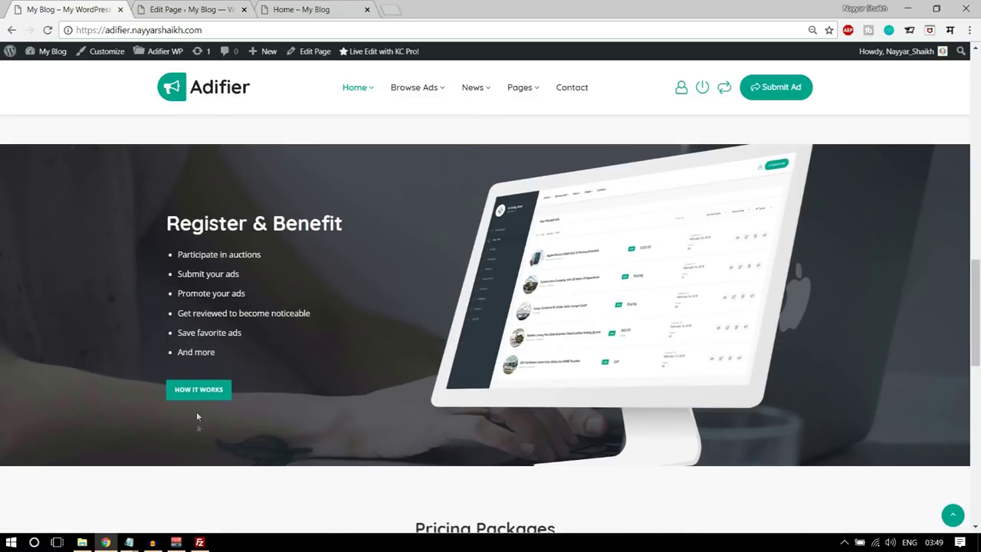
click(219, 10)
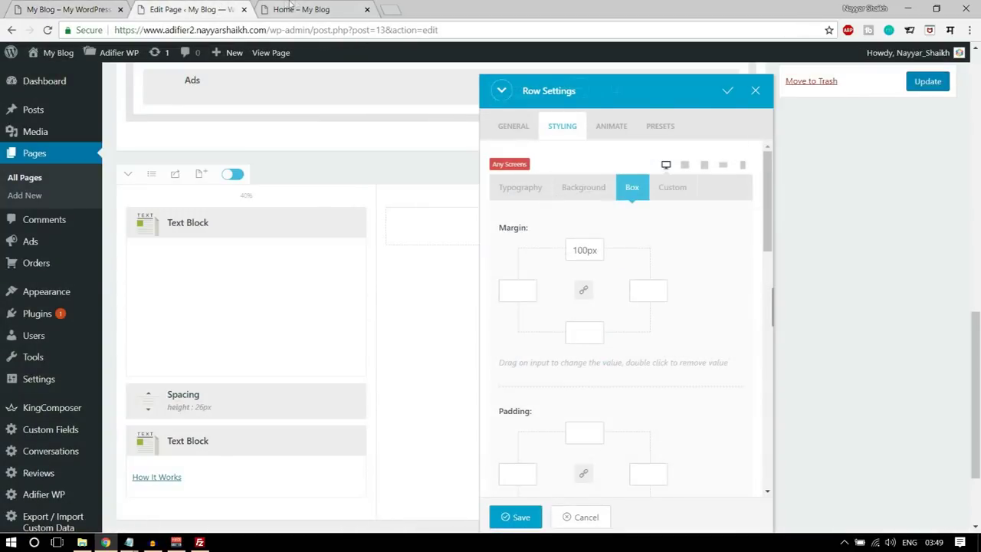
click(591, 424)
scroll(621, 431, down, 1)
double_click(590, 367)
text(100px)
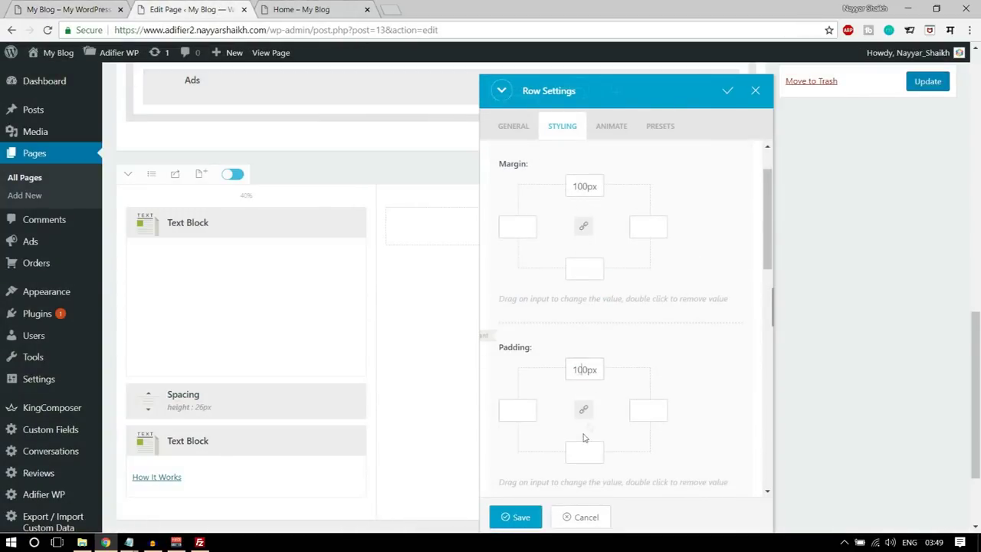
Set the bottom padding to 100px, save the row and update the page
click(582, 447)
text(100)
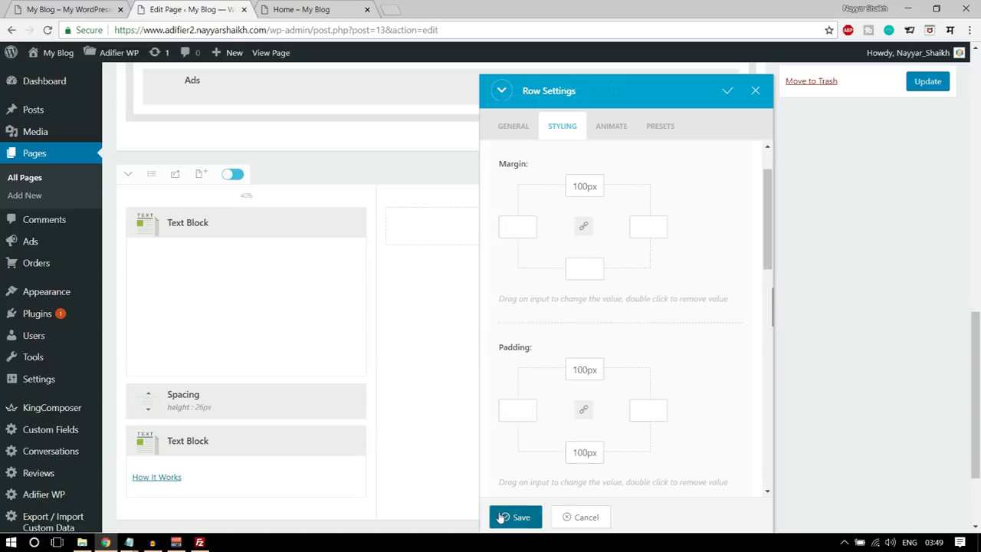
click(511, 517)
click(916, 83)
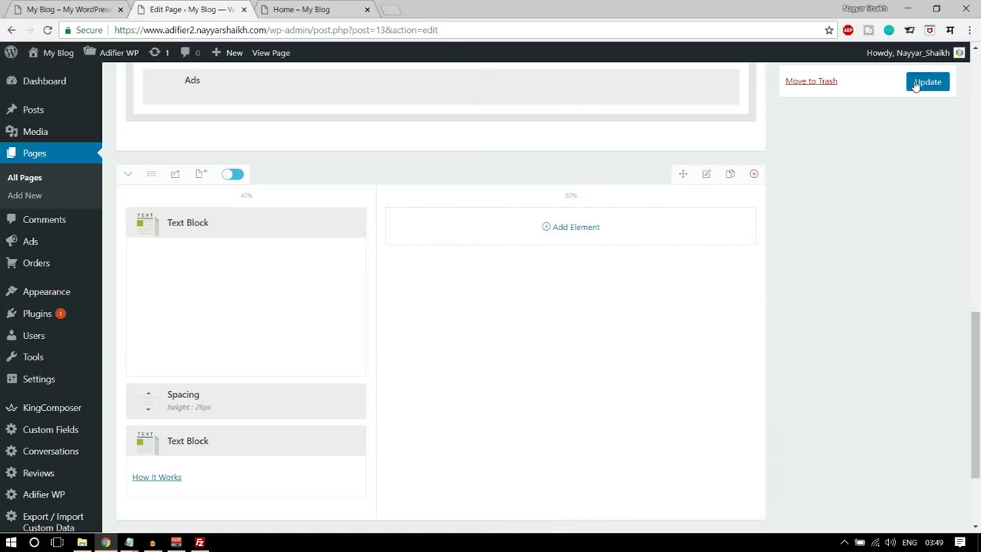
click(307, 9)
Reload the live homepage to review the new row, then return to the Home page editor
click(48, 30)
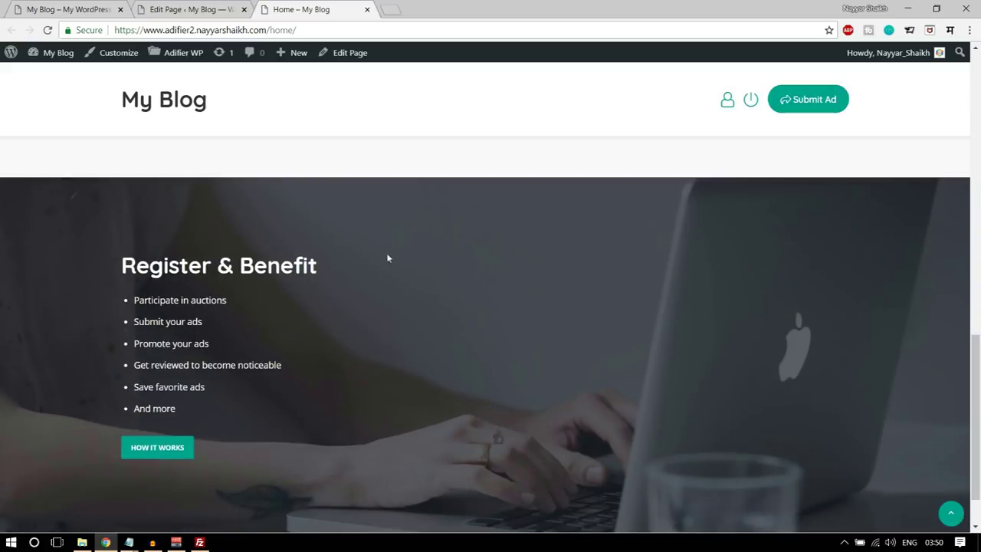
scroll(227, 211, down, 1)
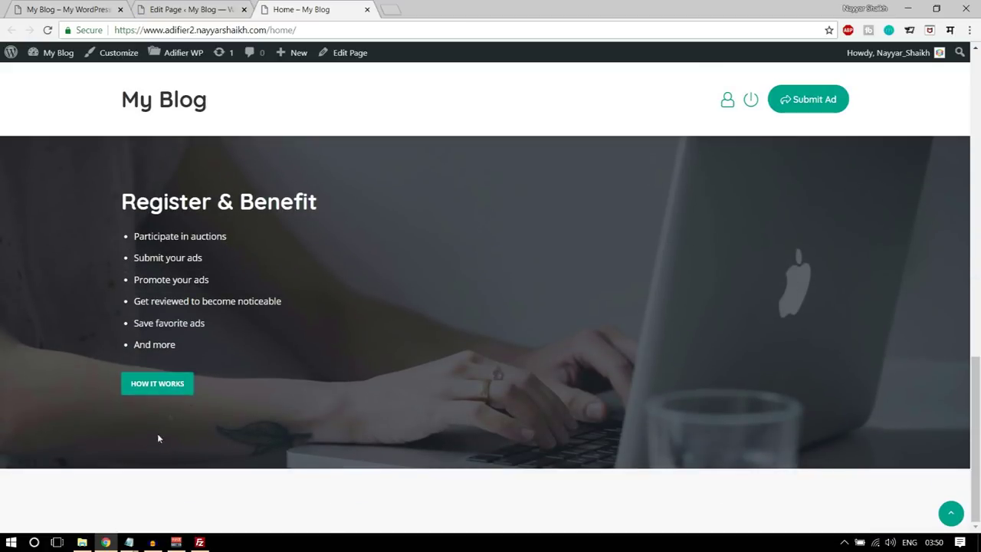
scroll(155, 437, up, 3)
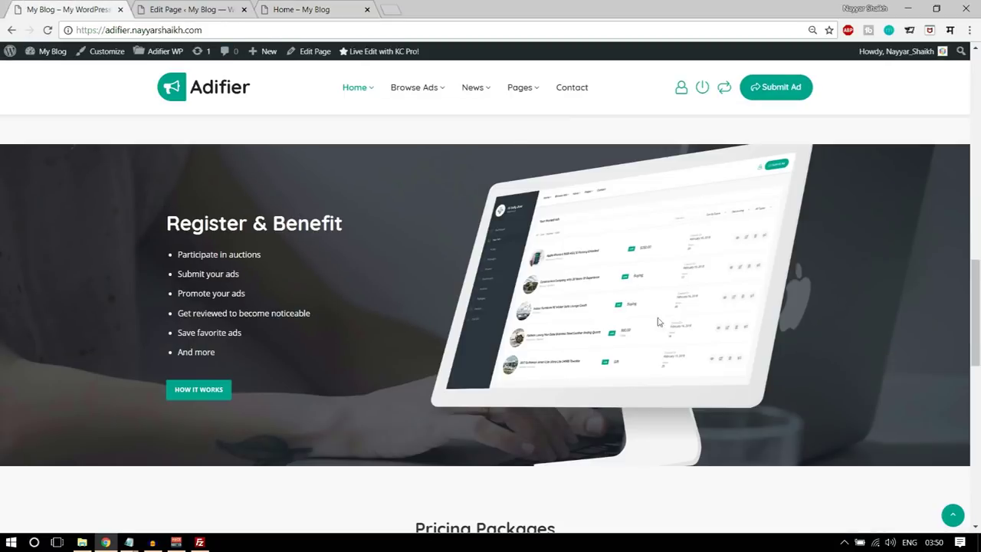
scroll(402, 164, down, 3)
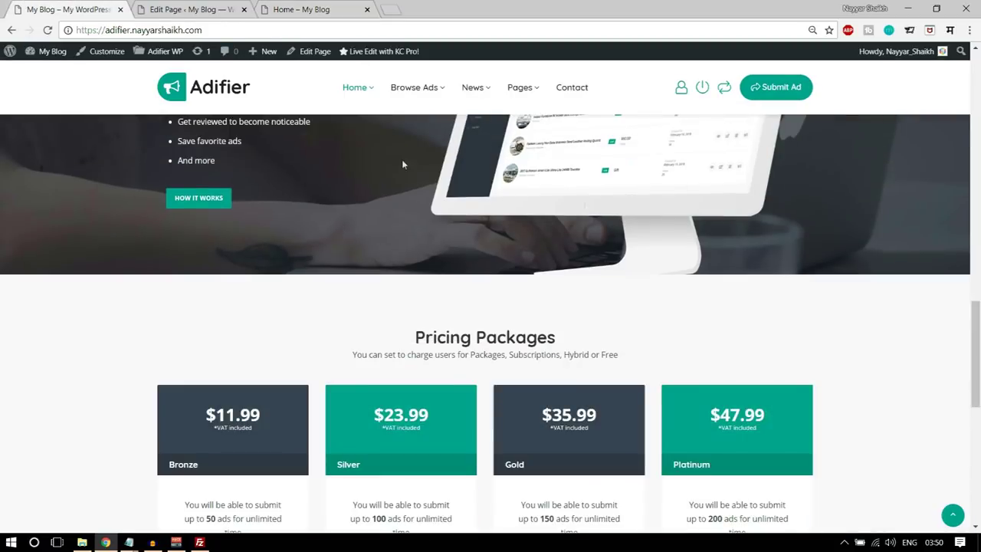
scroll(869, 322, down, 3)
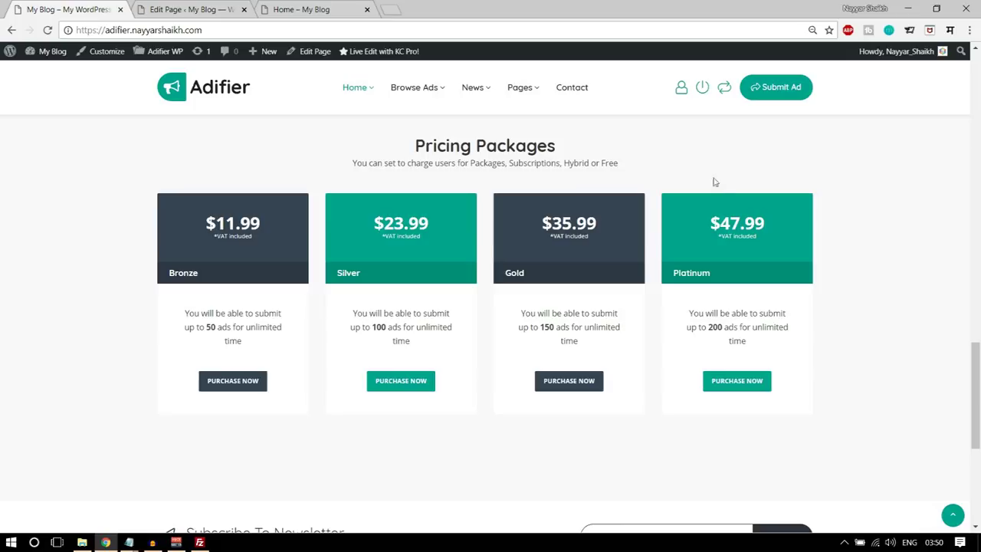
scroll(857, 335, up, 1)
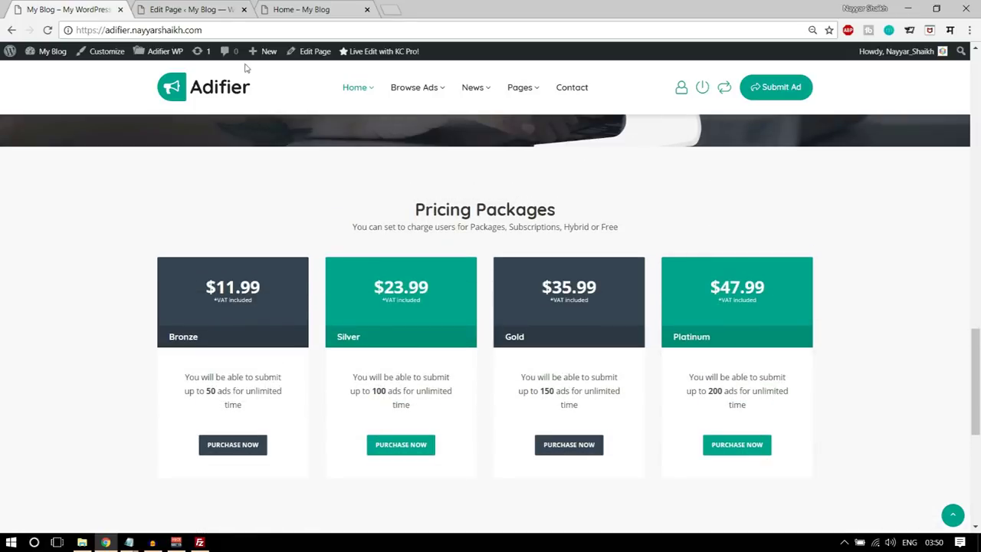
click(221, 9)
mouse_move(114, 57)
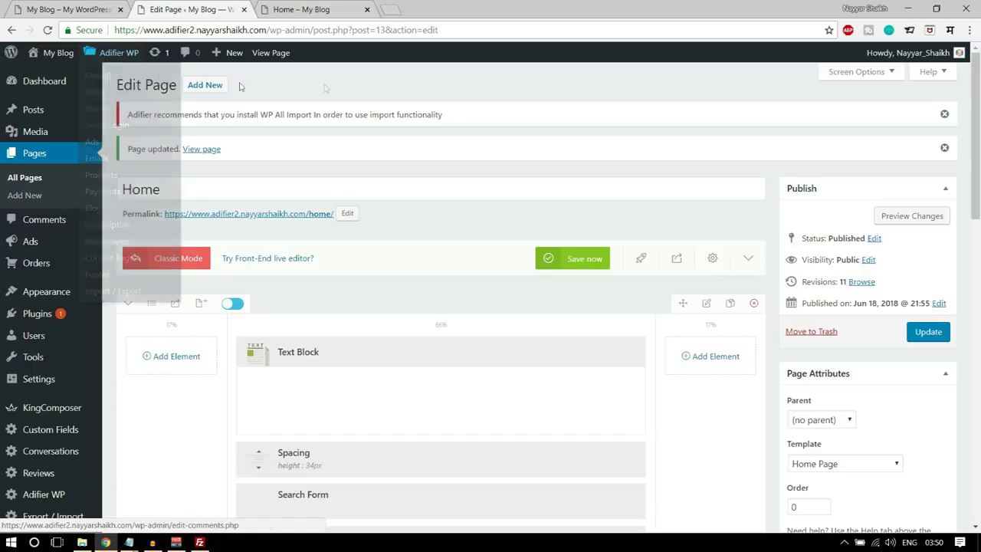
Open Adifier WP options in a new tab and set Products > Account payments to Packages
middle_click(123, 57)
click(290, 9)
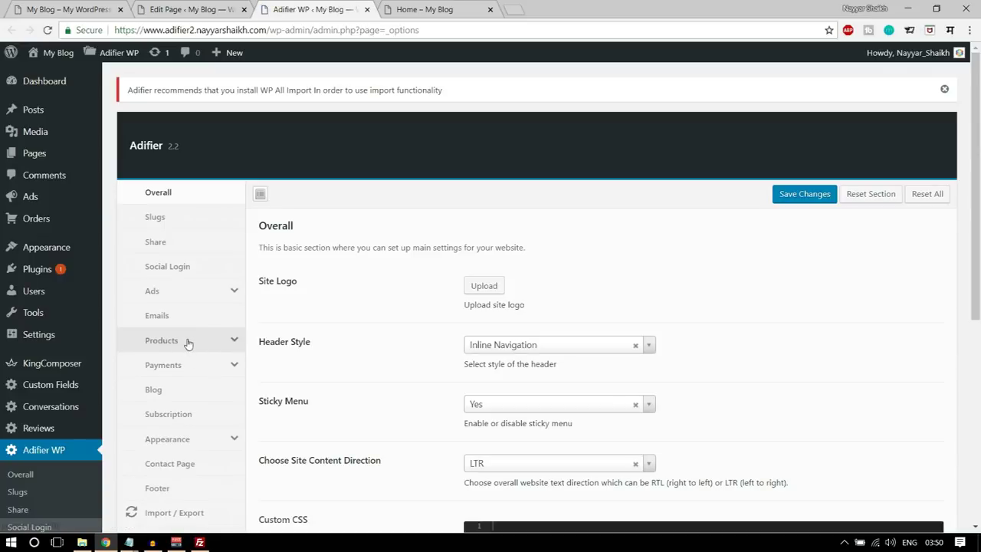
click(186, 340)
scroll(349, 327, down, 1)
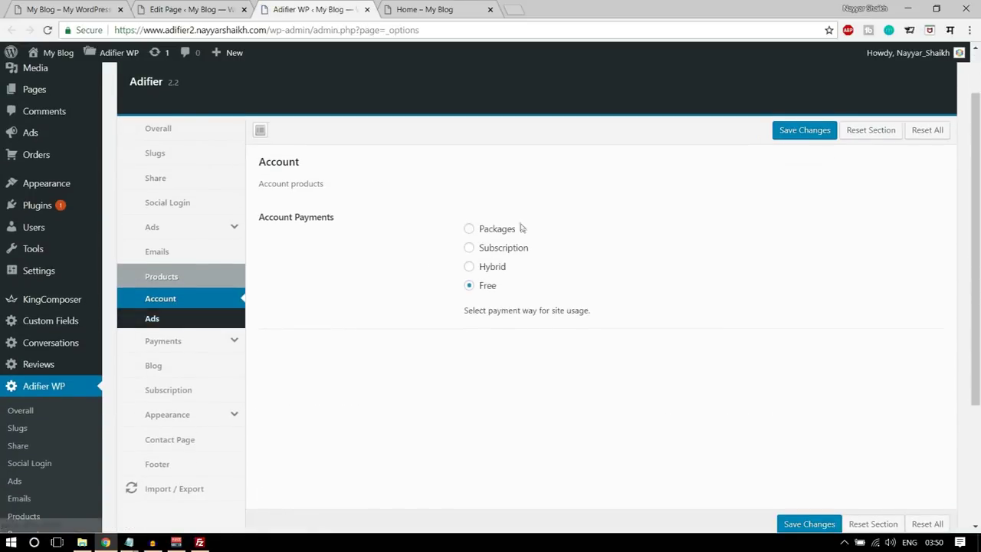
drag(259, 219, 335, 219)
click(471, 223)
click(469, 229)
scroll(486, 230, down, 3)
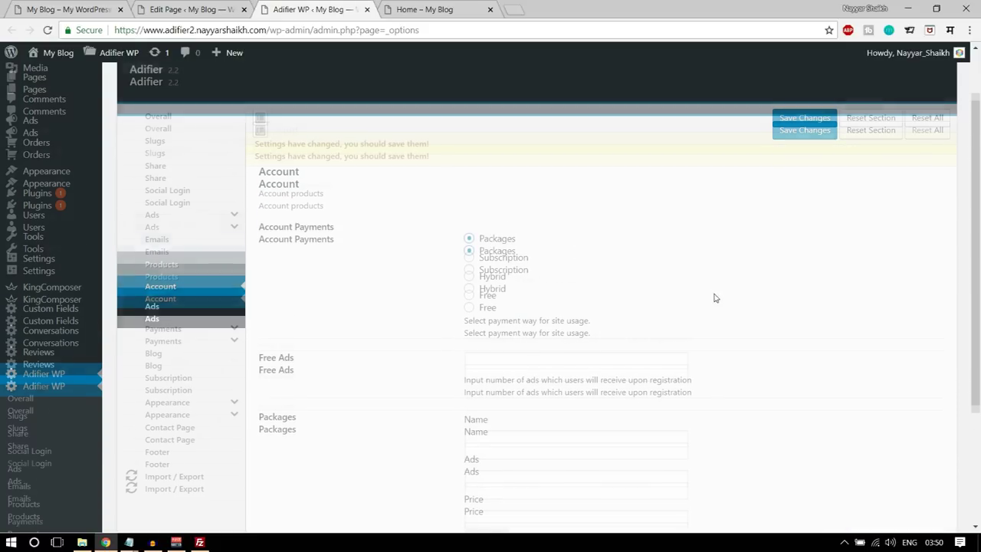
click(540, 170)
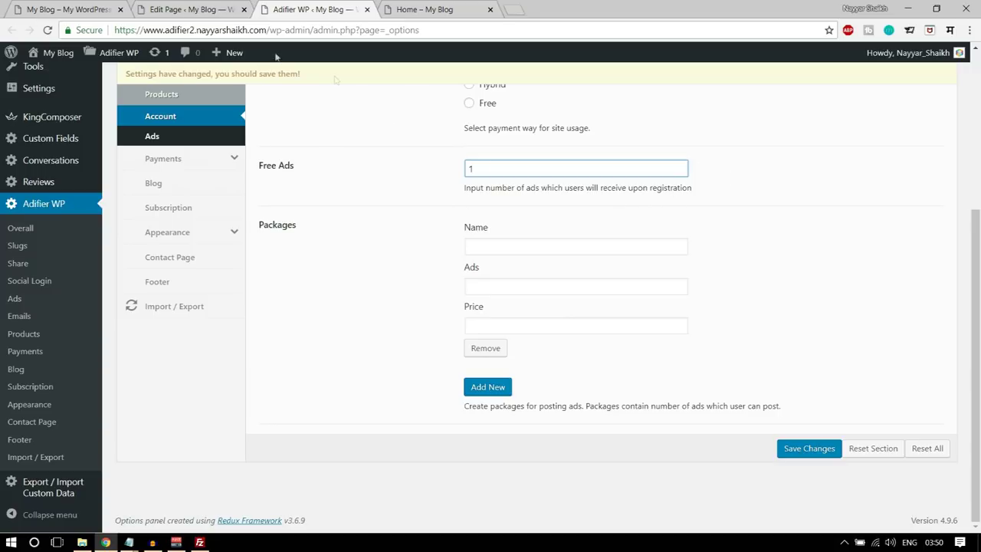
Check the live site's pricing packages, noting Bronze's 50 ads and Silver's 100 ads
click(97, 15)
scroll(205, 294, down, 1)
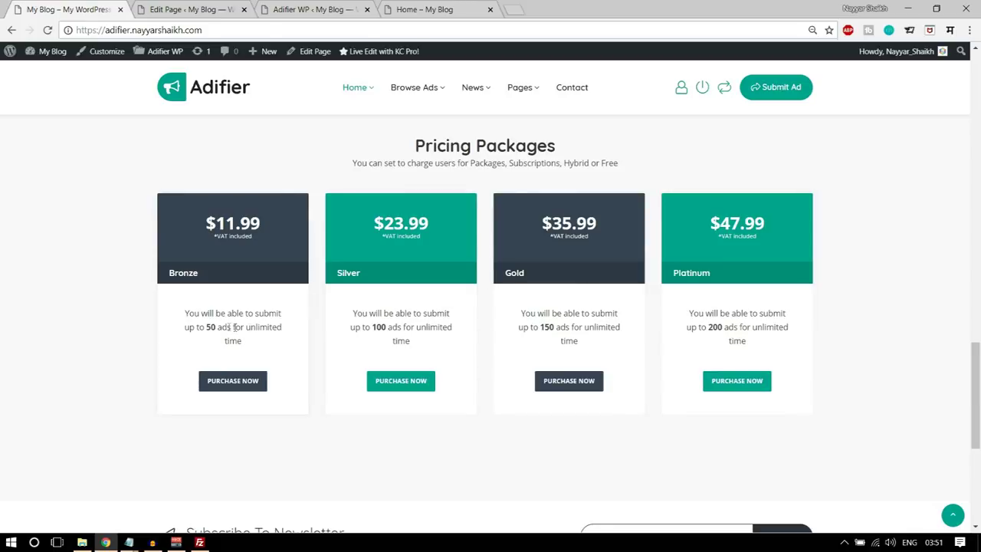
drag(204, 327, 218, 327)
drag(373, 328, 404, 328)
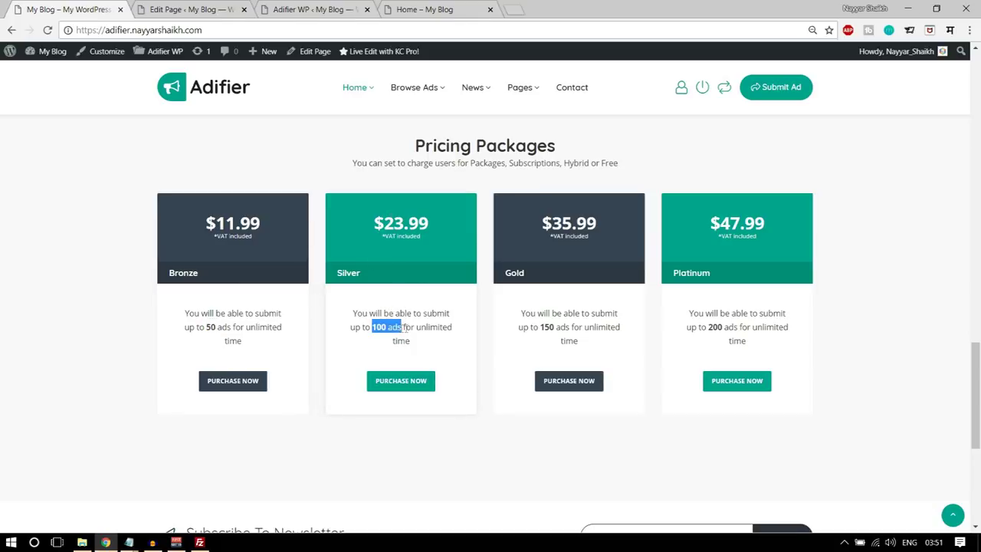
click(222, 9)
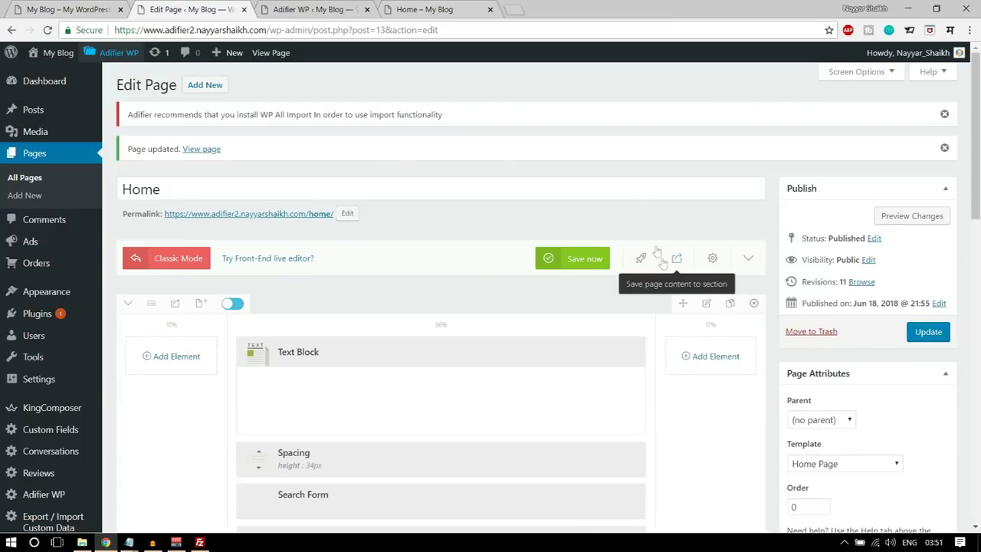
click(356, 6)
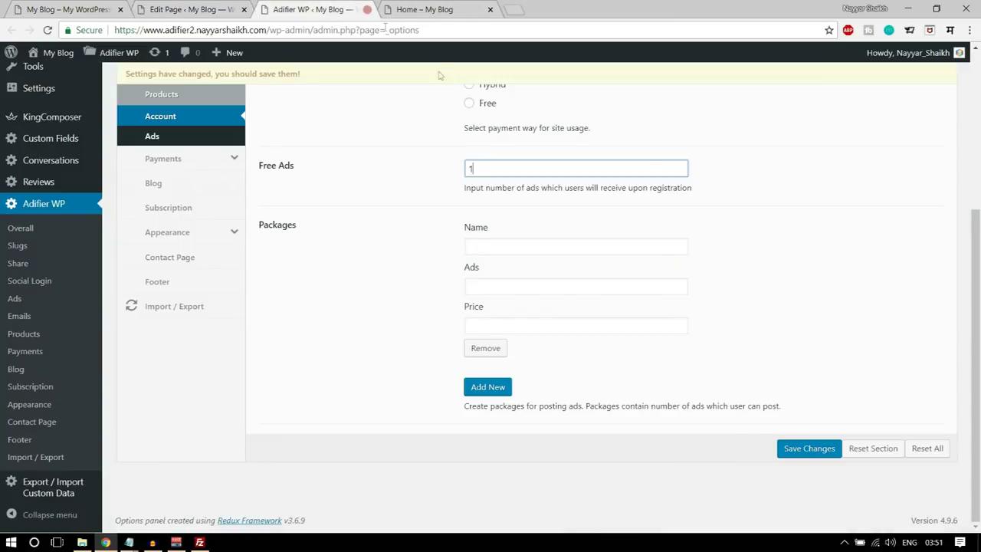
Enter the first package: Bronze with 50 ads at a price of 50
click(545, 246)
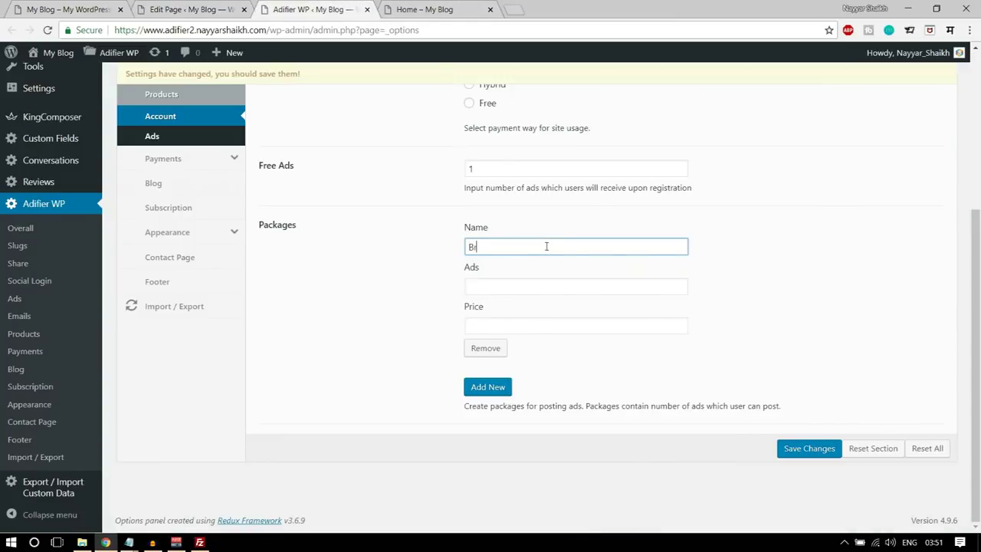
key(Tab)
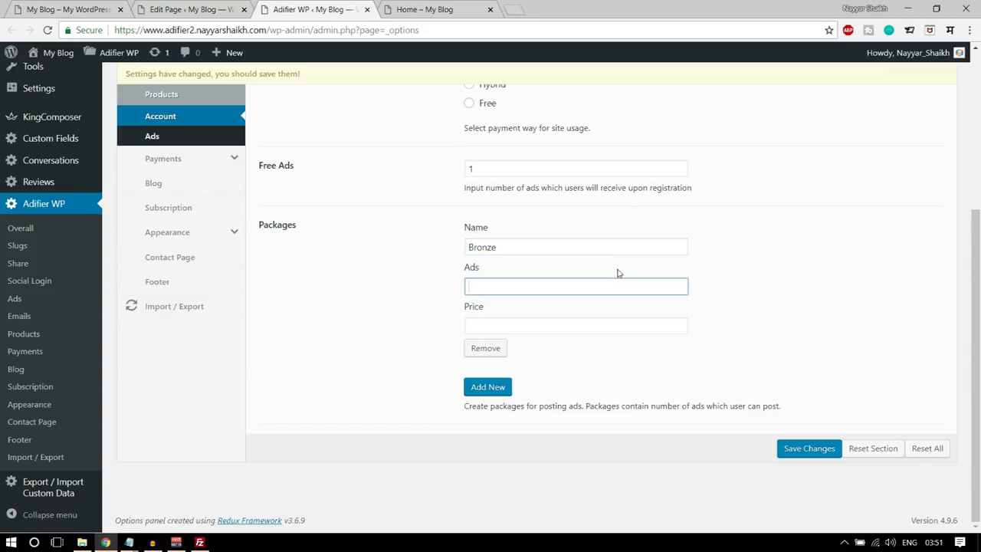
text(50)
key(Tab)
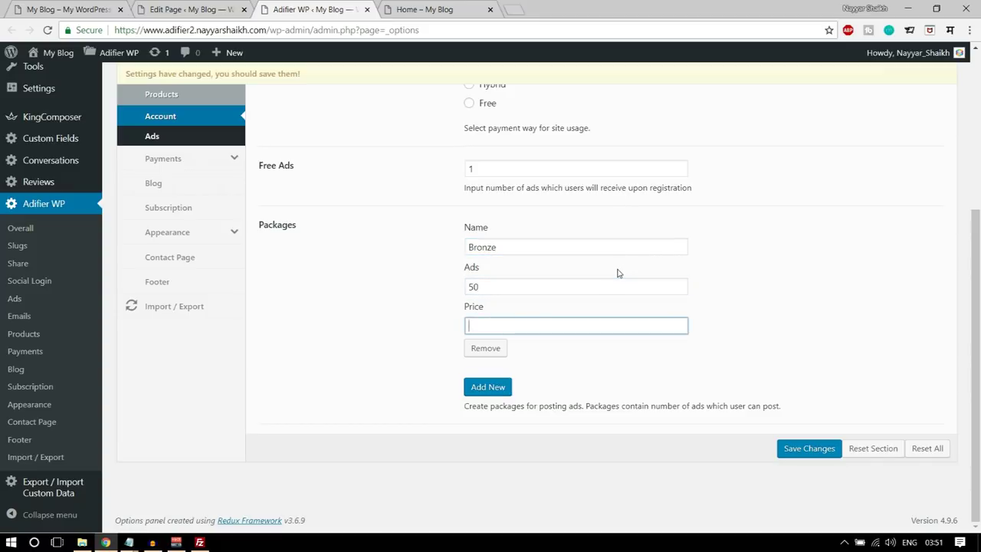
text(50)
Add a second package: Silver with 100 ads at a price of 100
click(499, 392)
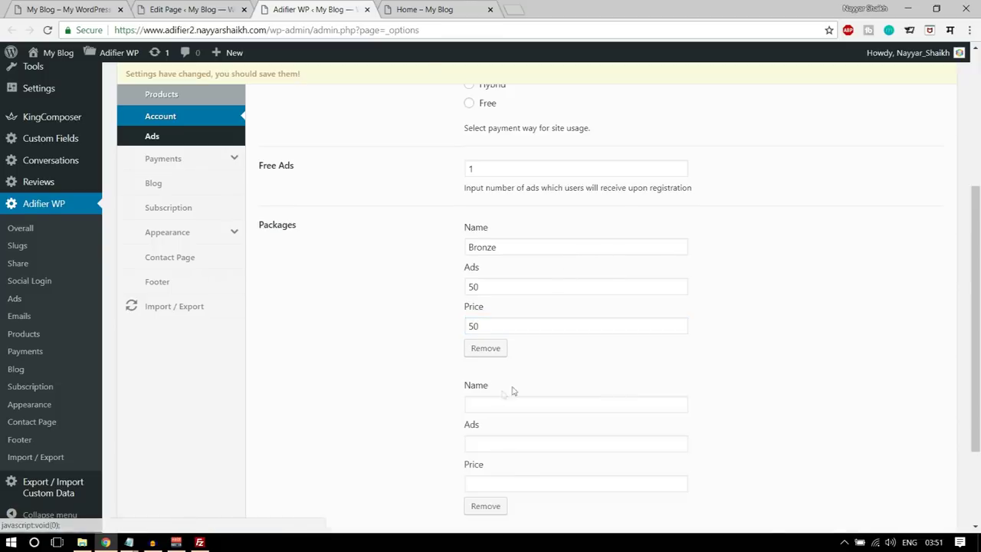
scroll(596, 386, down, 1)
click(536, 335)
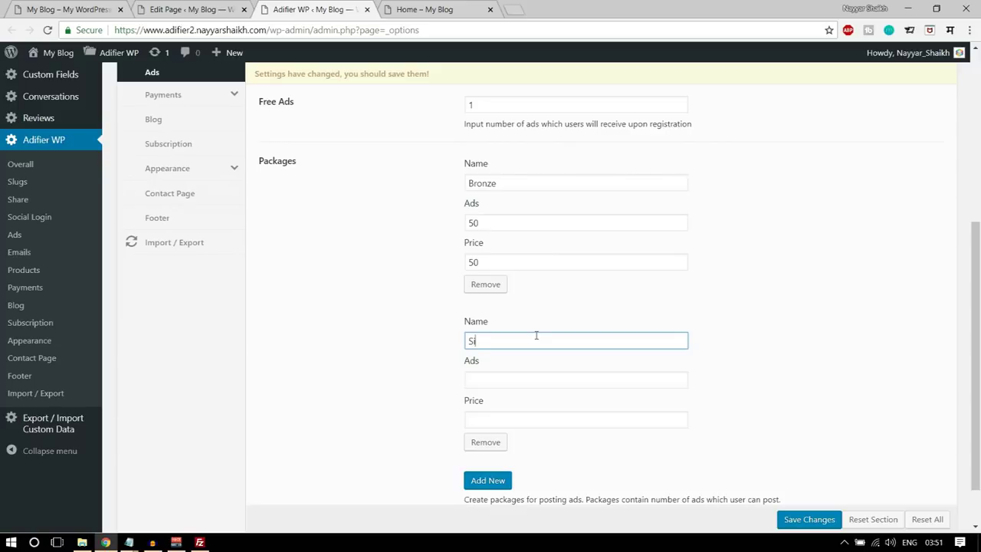
key(Tab)
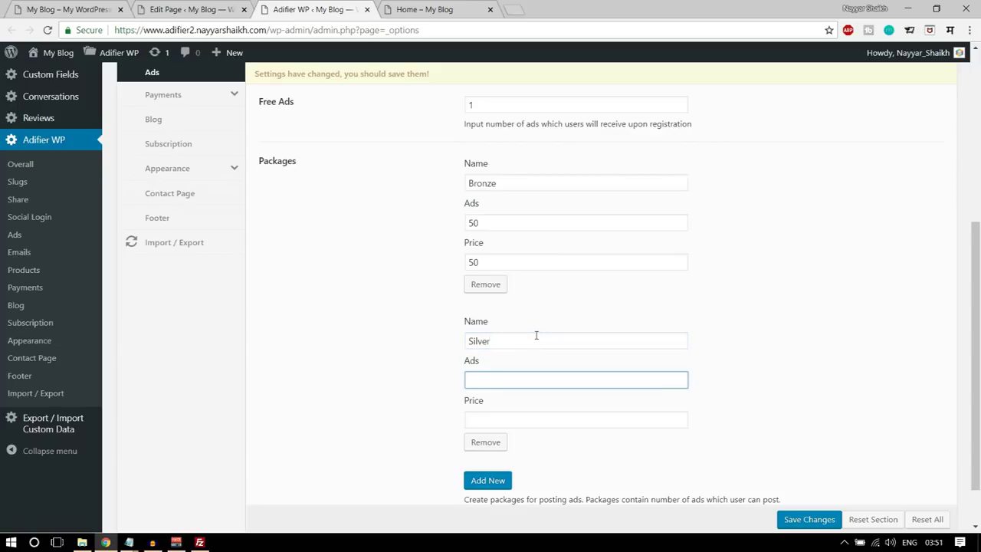
key(Tab)
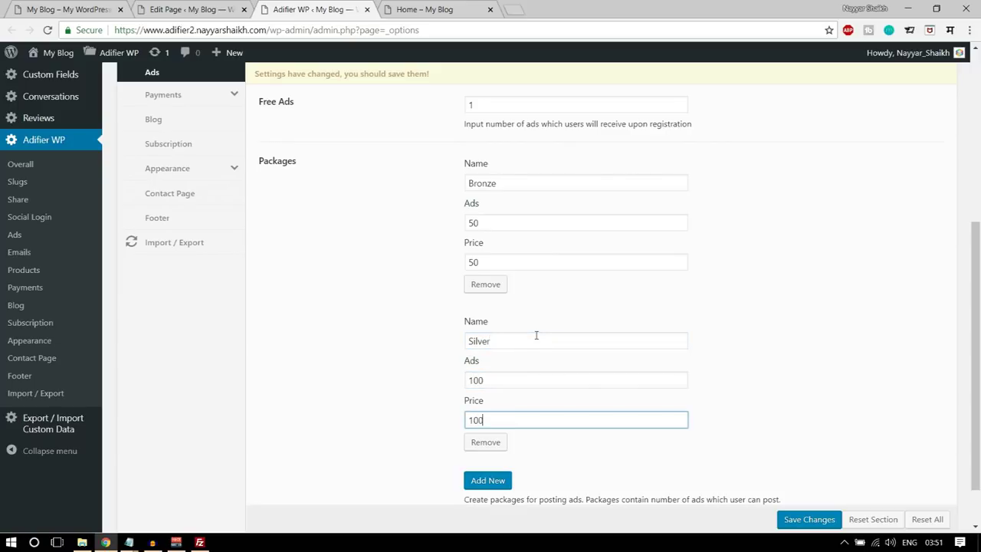
text(100)
Add a third package: Gold with 150 ads at a price of 120
scroll(528, 349, down, 1)
click(491, 424)
scroll(622, 399, down, 2)
click(514, 285)
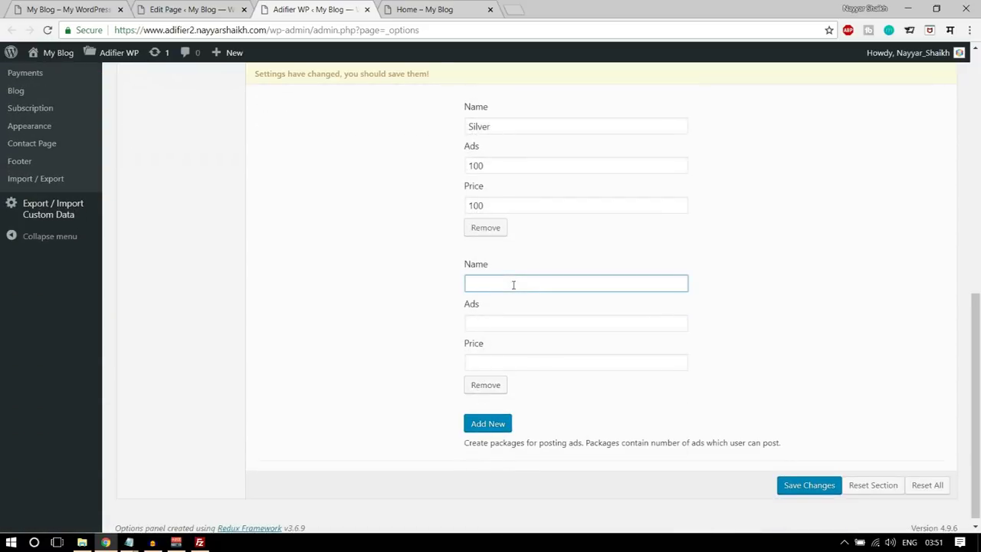
key(Tab)
text(150)
key(Tab)
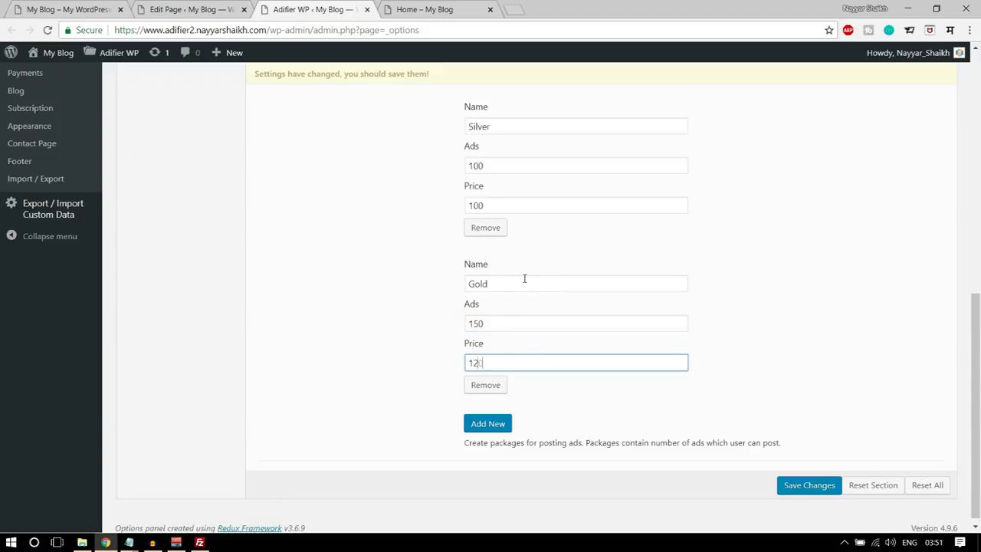
Add a fourth package: Platinum with 200 ads at a price of 150
click(494, 424)
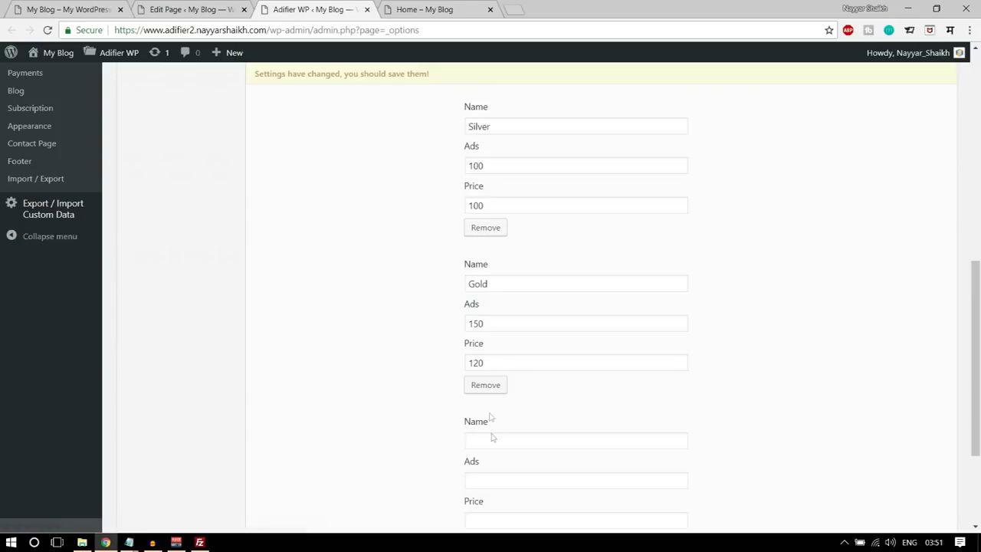
scroll(486, 332, down, 2)
click(484, 313)
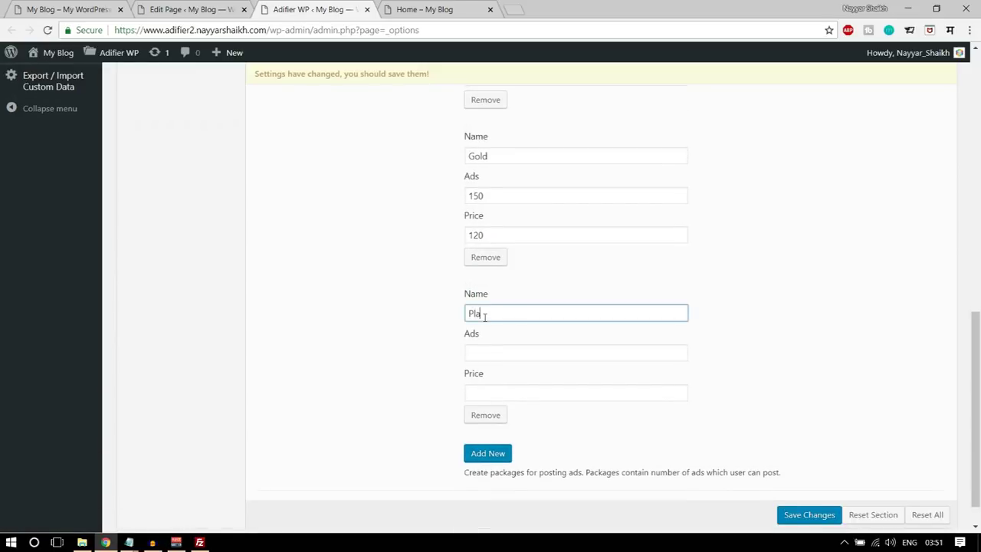
text(Platinum)
key(Tab)
text(200)
key(Tab)
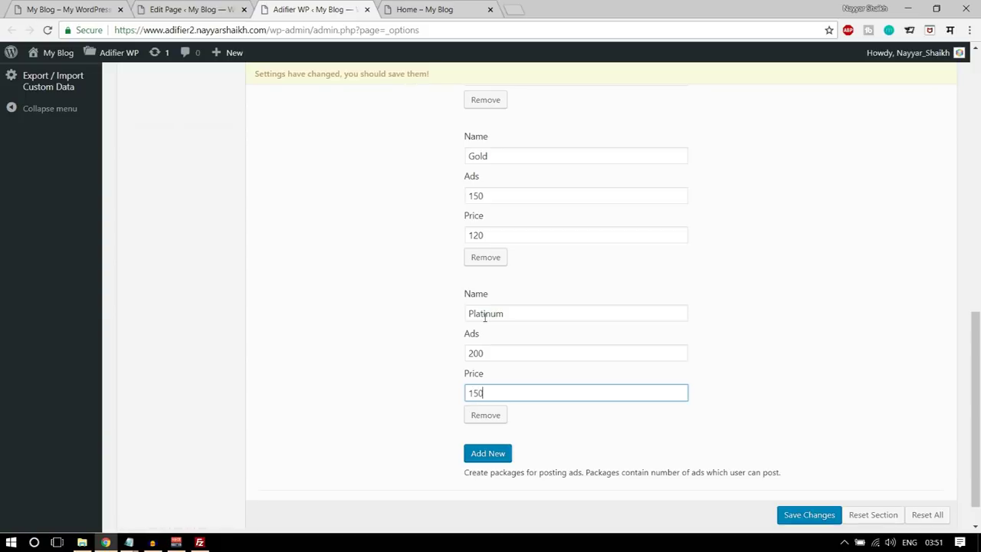
text(150)
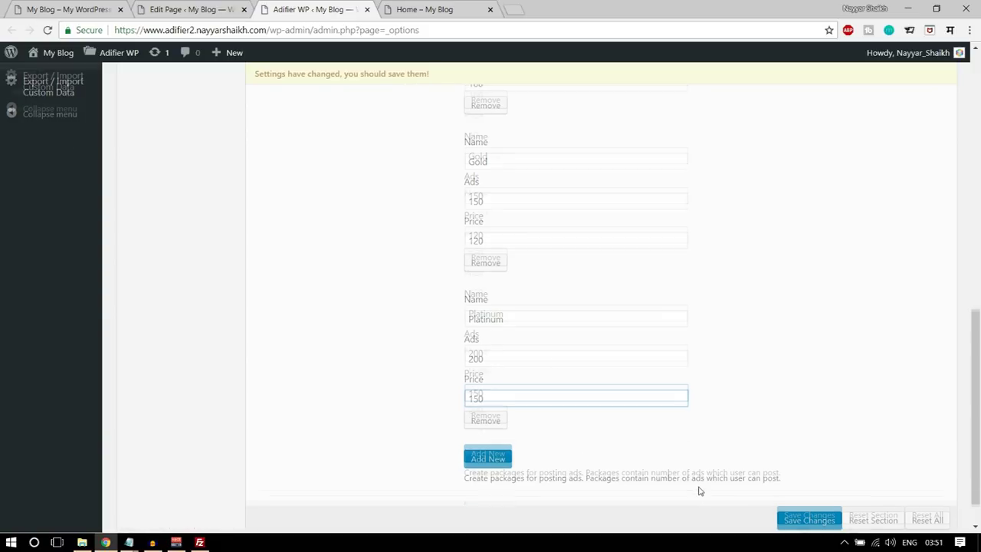
Save the four account packages in the theme options
scroll(700, 488, up, 9)
scroll(700, 493, down, 4)
scroll(700, 492, down, 5)
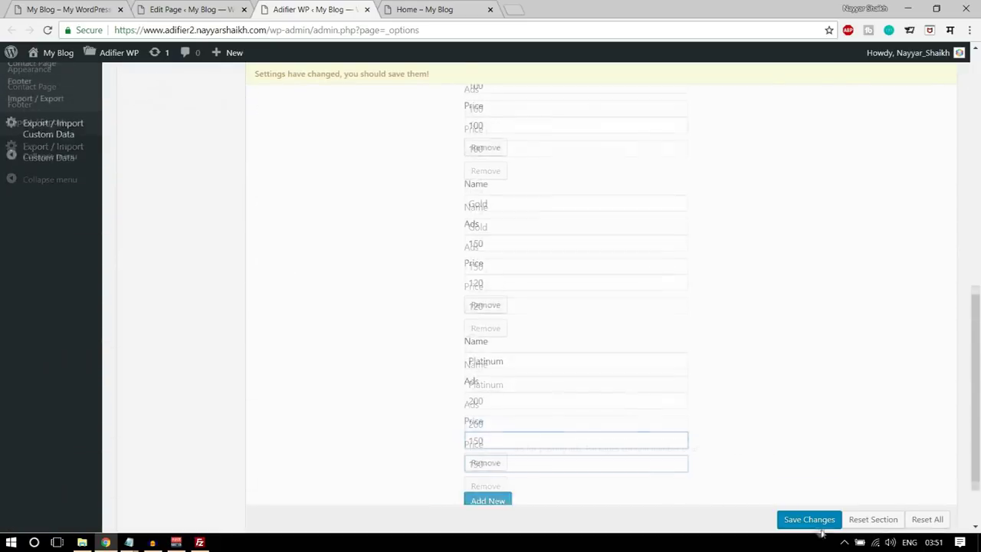
click(802, 484)
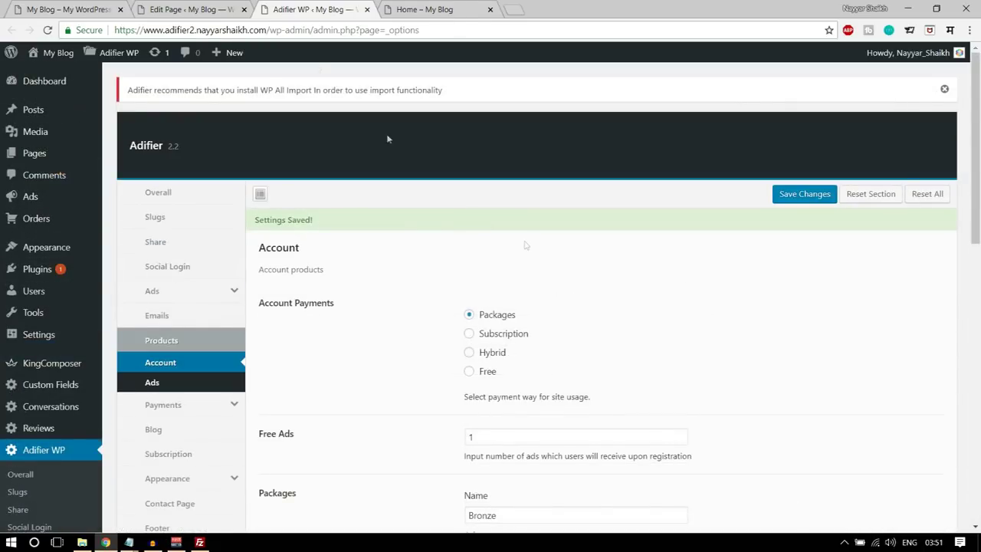
click(157, 6)
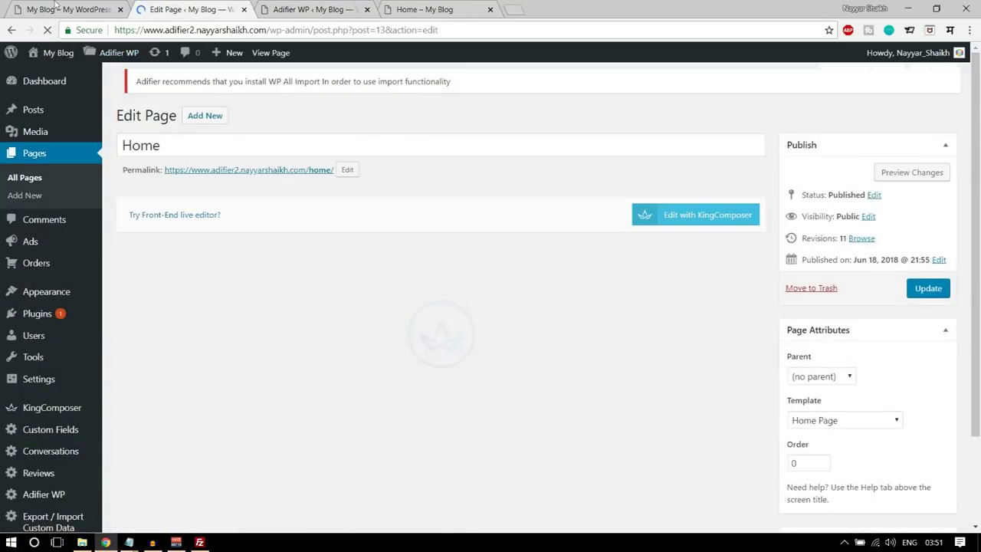
Copy the Pricing Packages heading and description from the live demo homepage
scroll(482, 262, down, 10)
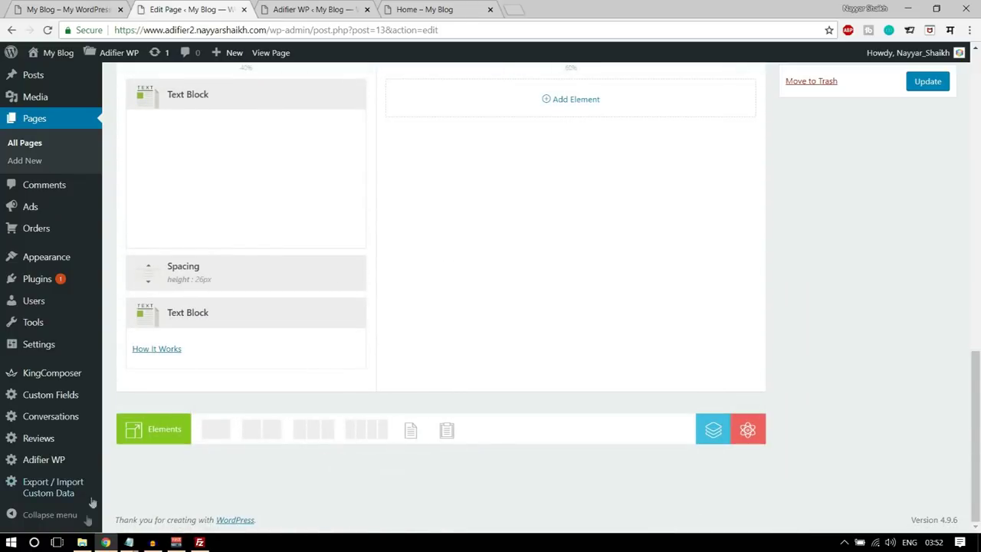
click(64, 5)
scroll(567, 230, up, 2)
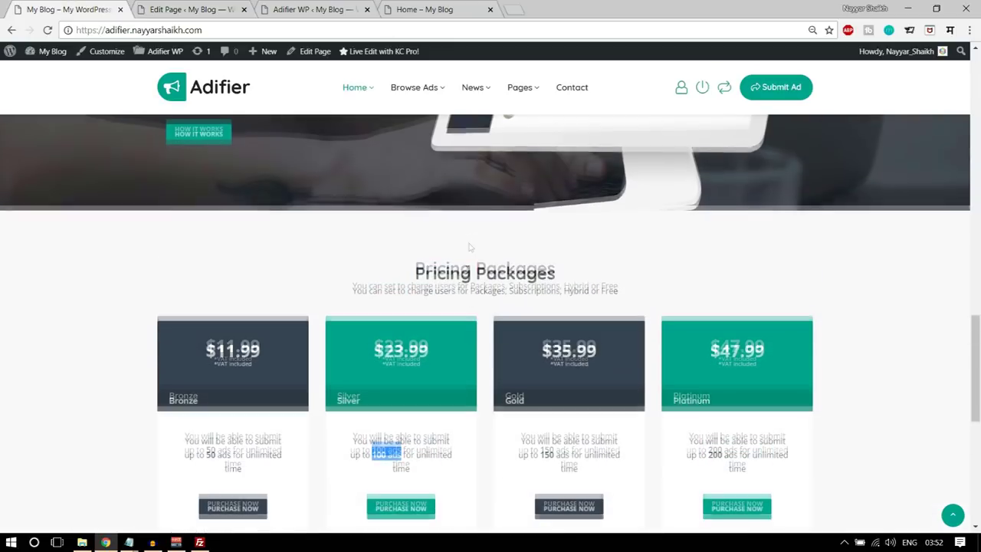
drag(415, 274, 612, 290)
key(ctrl+c)
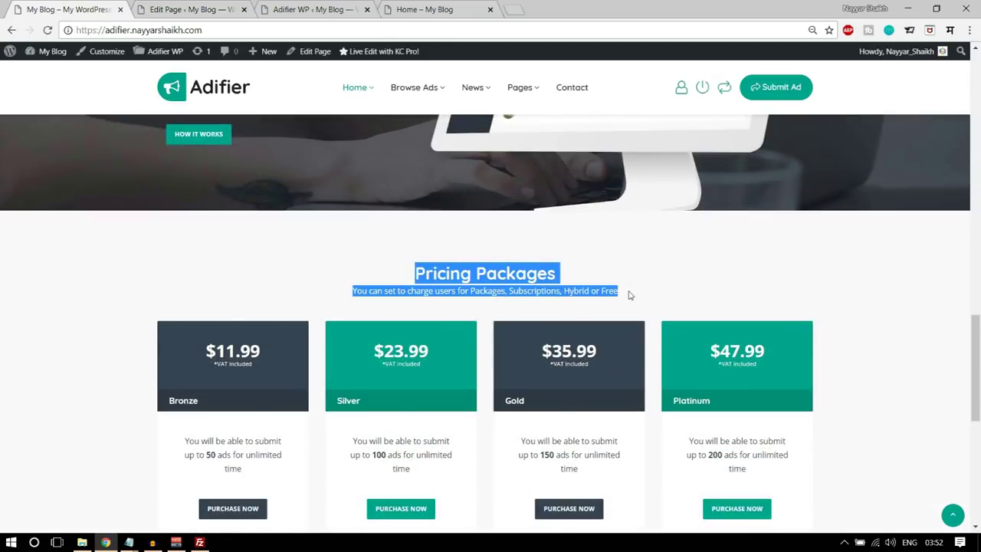
click(191, 9)
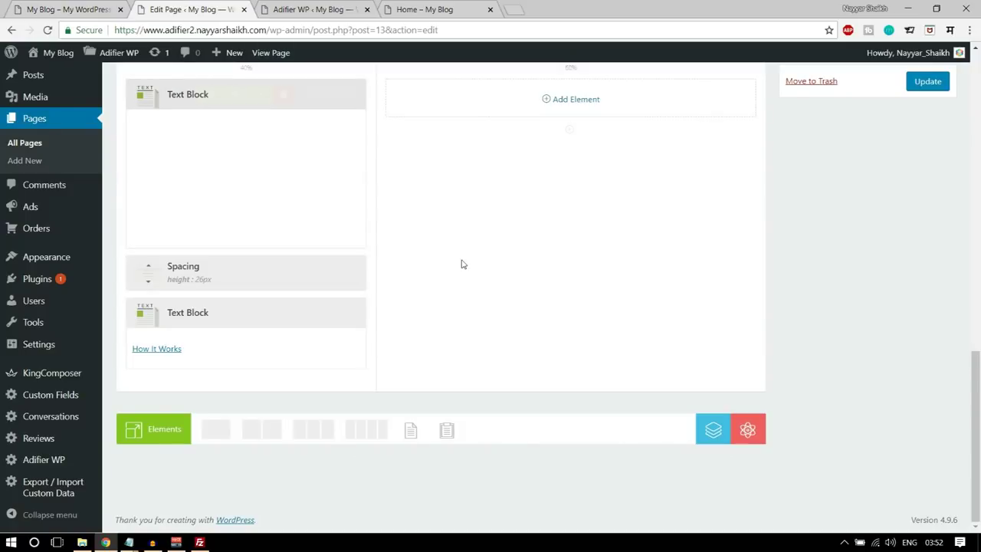
Add a one-column row with a Text Block and paste in the copied heading
click(227, 438)
click(451, 350)
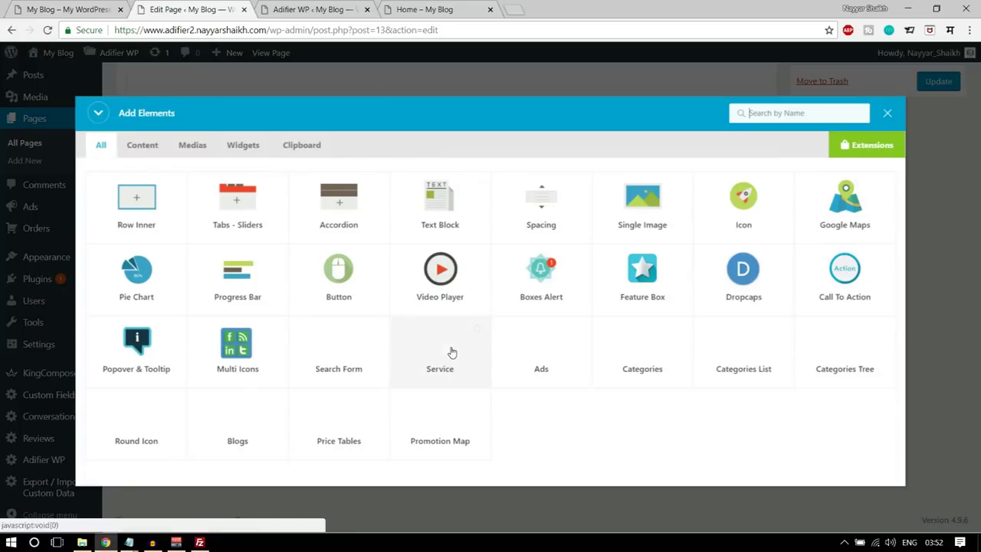
click(453, 220)
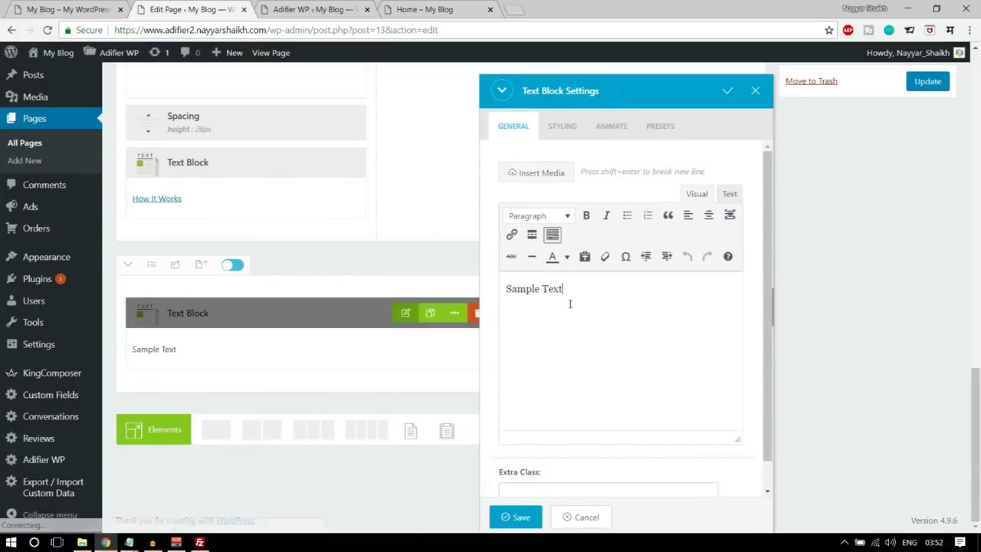
key(ctrl+a)
key(ctrl+v)
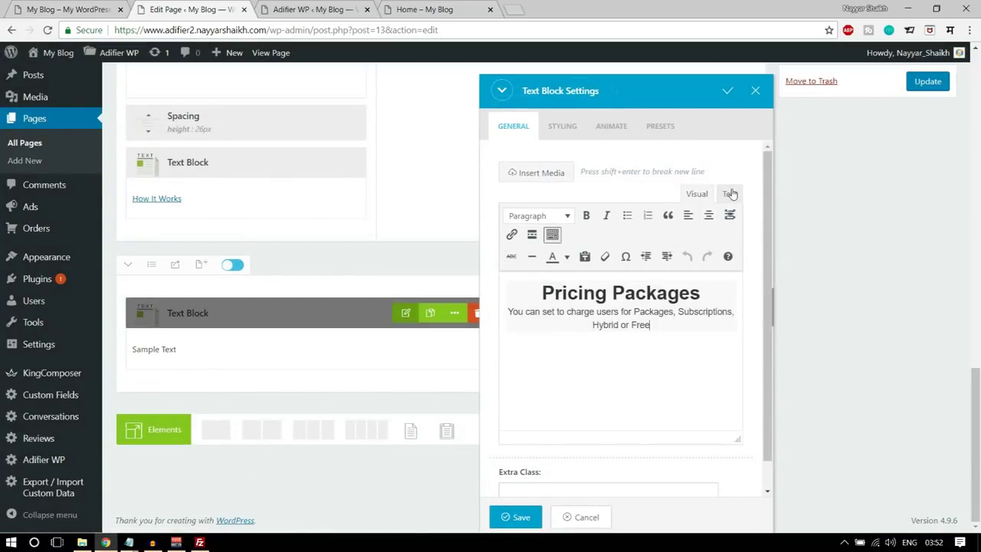
key(ctrl+z)
Replace the text with the Pricing Packages heading and paragraph, centred, and save
key(ctrl+a)
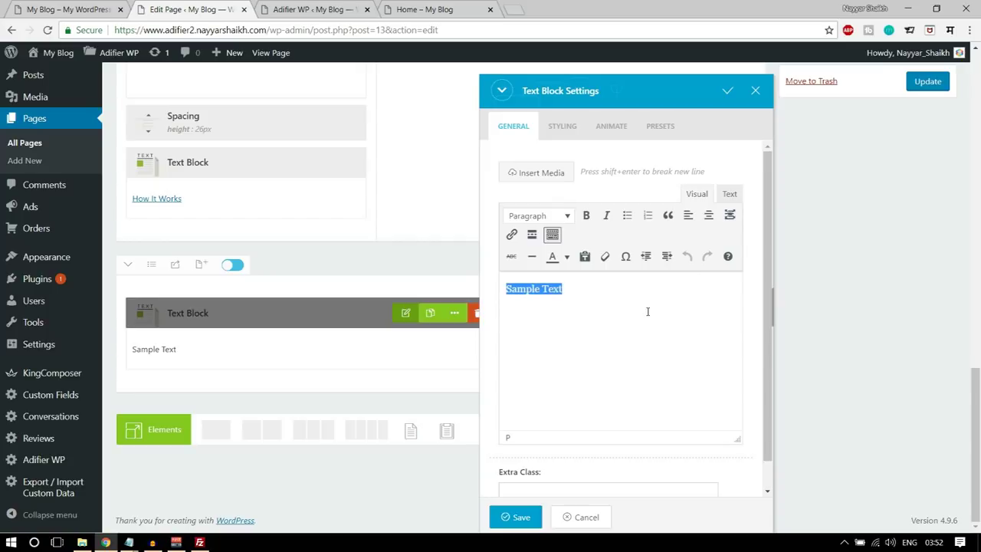
key(ctrl+v)
key(ctrl+a)
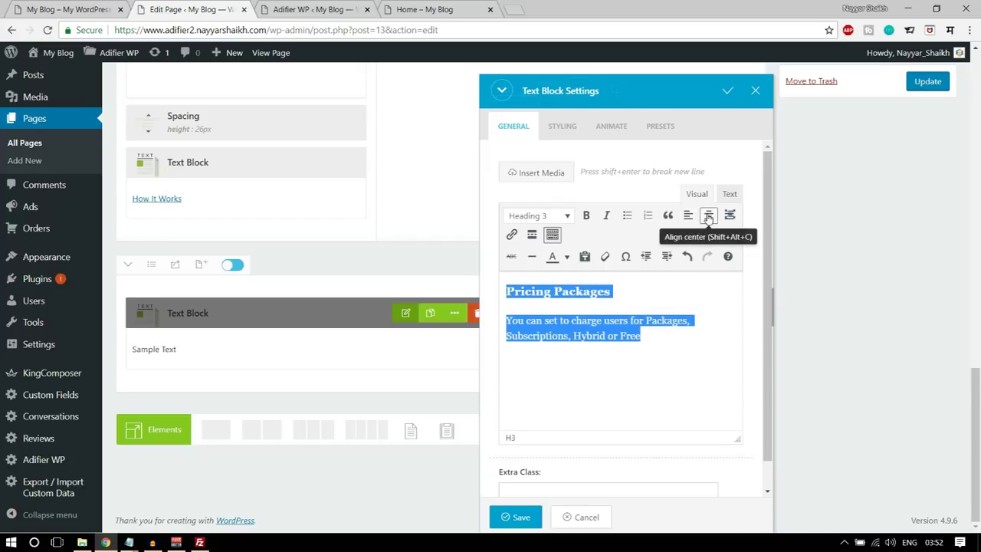
click(708, 214)
click(518, 516)
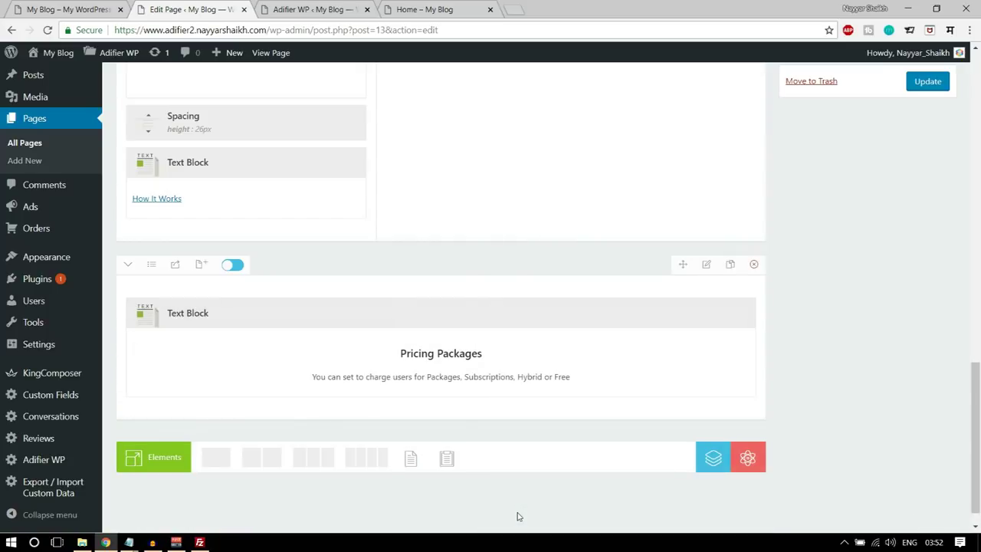
click(69, 9)
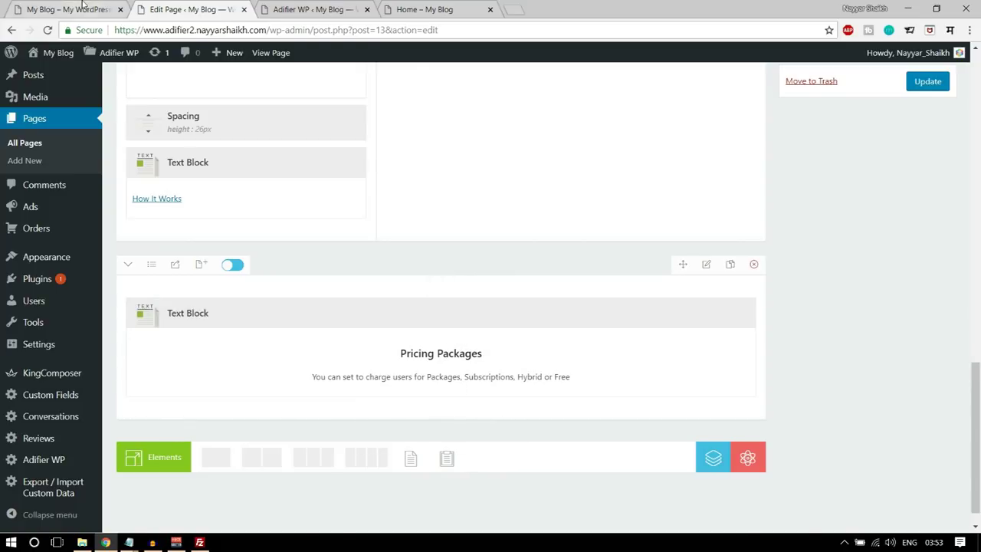
click(159, 7)
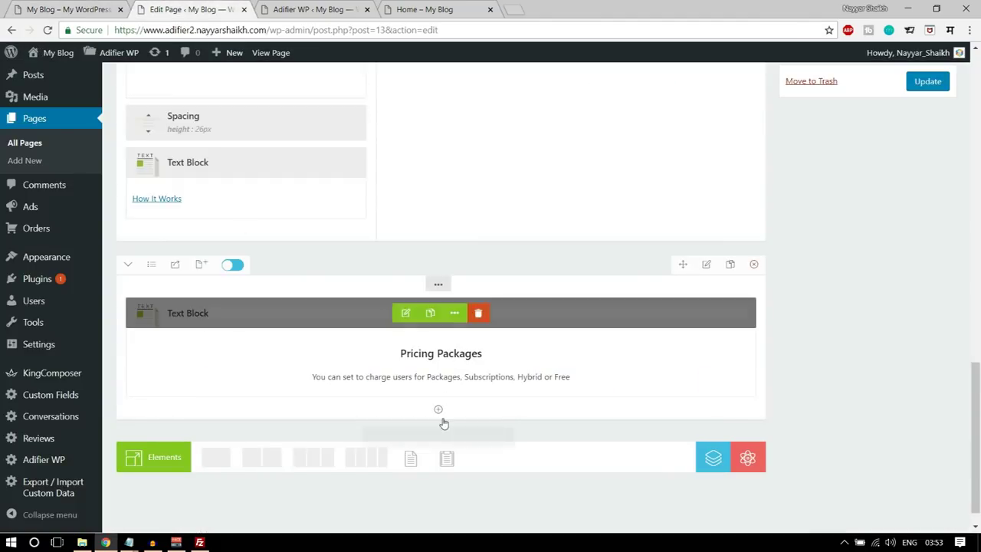
Insert a Row Inner below the pricing text and split it into four columns
click(439, 408)
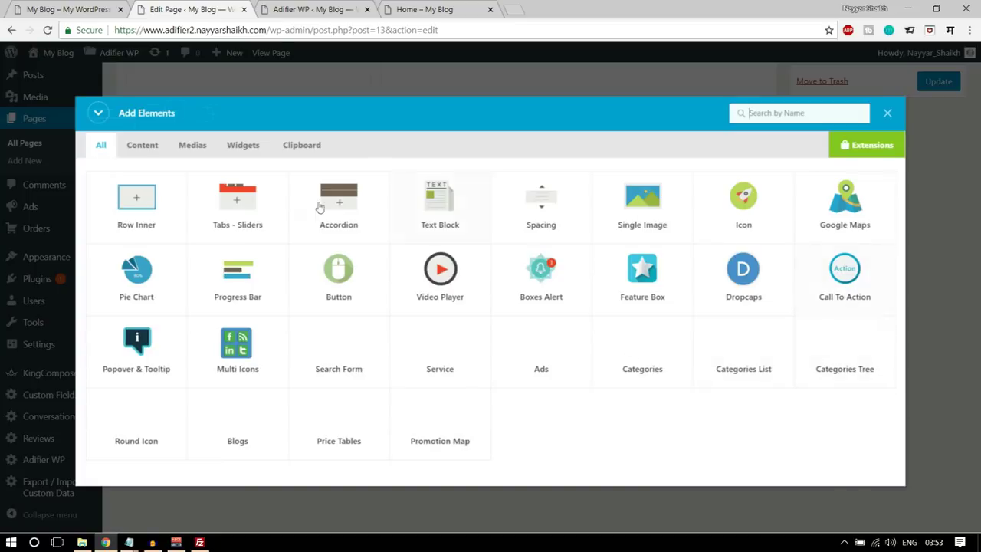
click(139, 201)
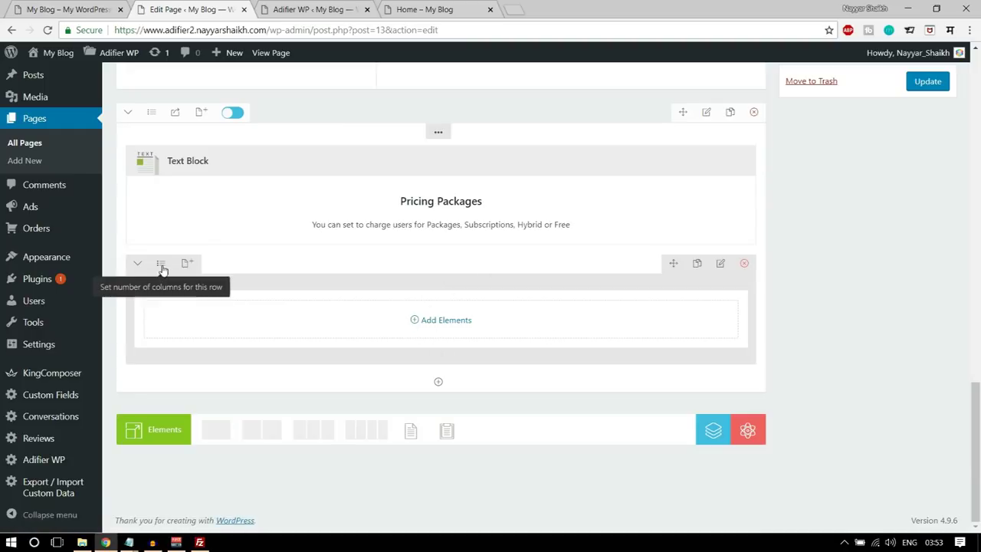
click(161, 266)
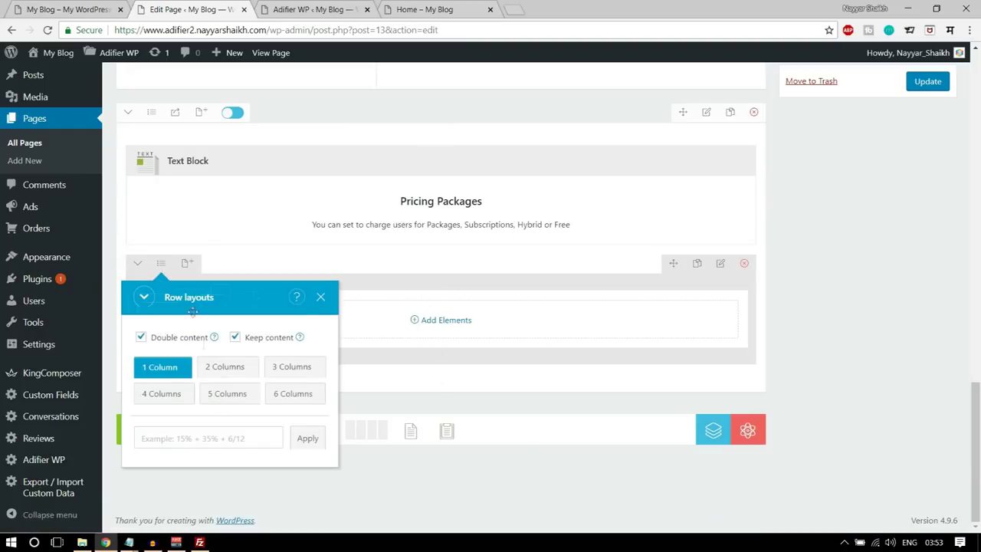
click(170, 395)
Add a Bronze price table to the first column
click(213, 322)
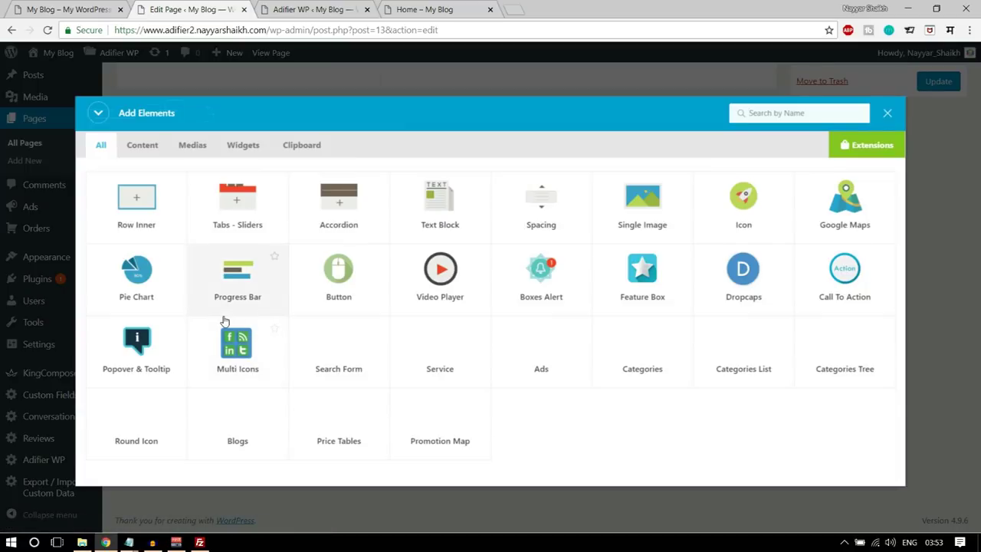
text(pri)
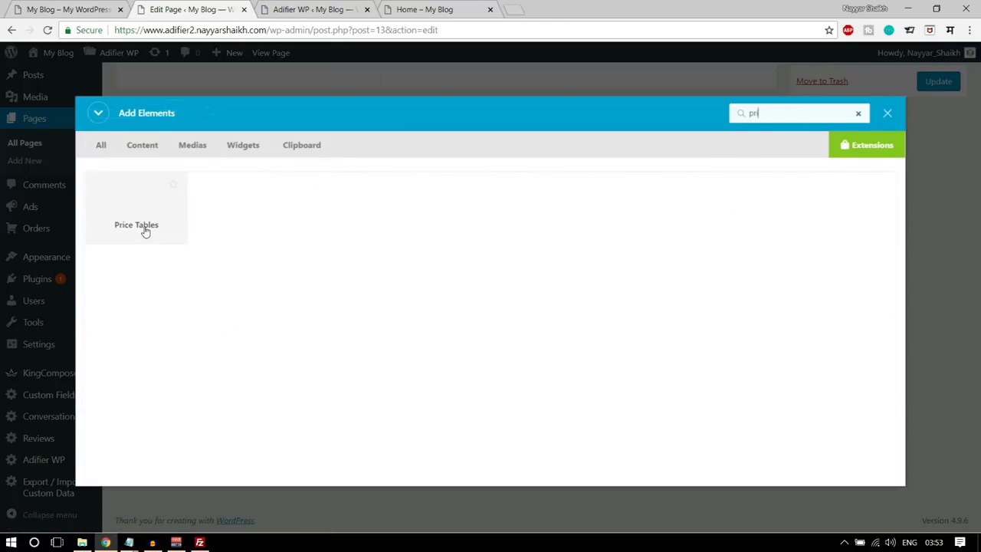
click(138, 223)
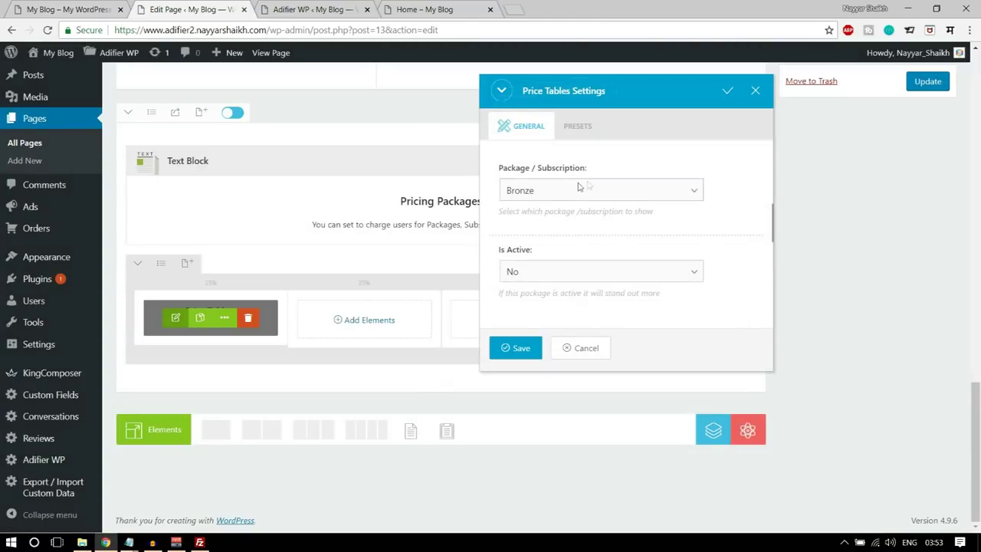
click(515, 348)
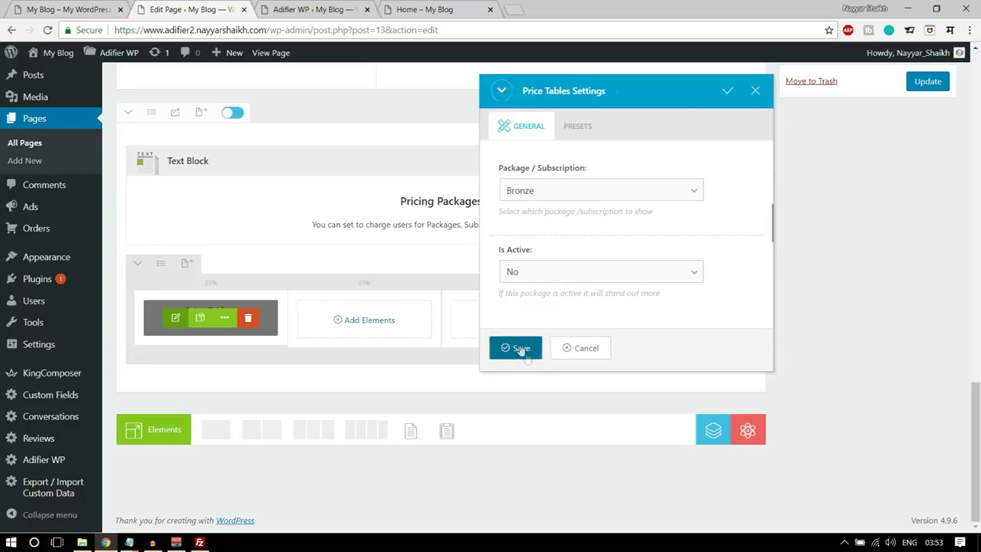
Add a Silver price table to the second column with Is Active set to Yes
click(357, 324)
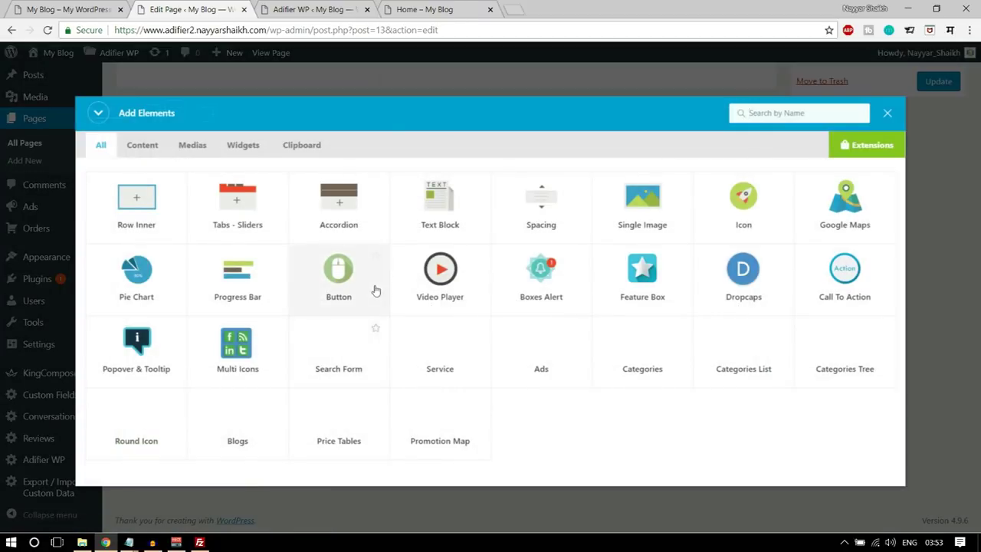
text(pri)
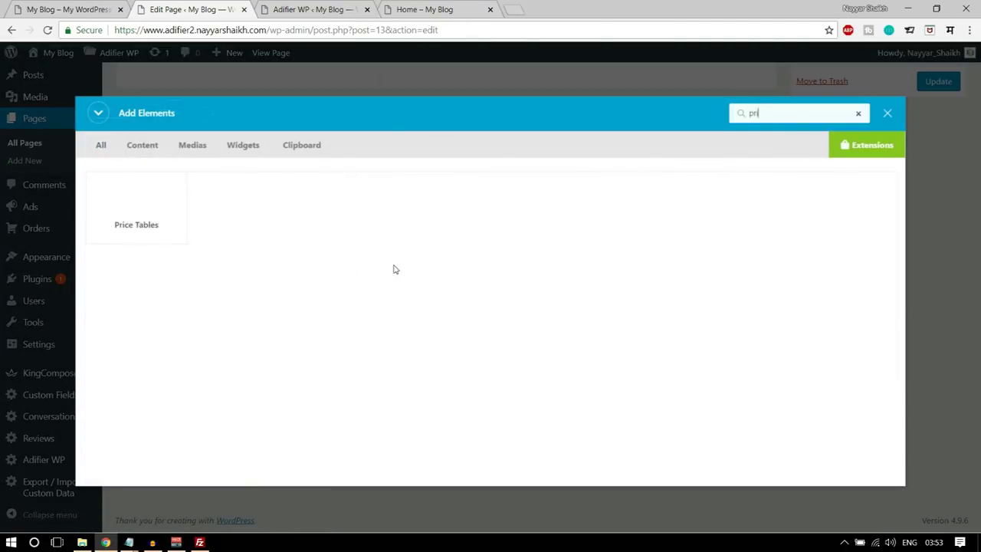
click(92, 201)
click(583, 190)
click(544, 222)
click(581, 270)
click(528, 300)
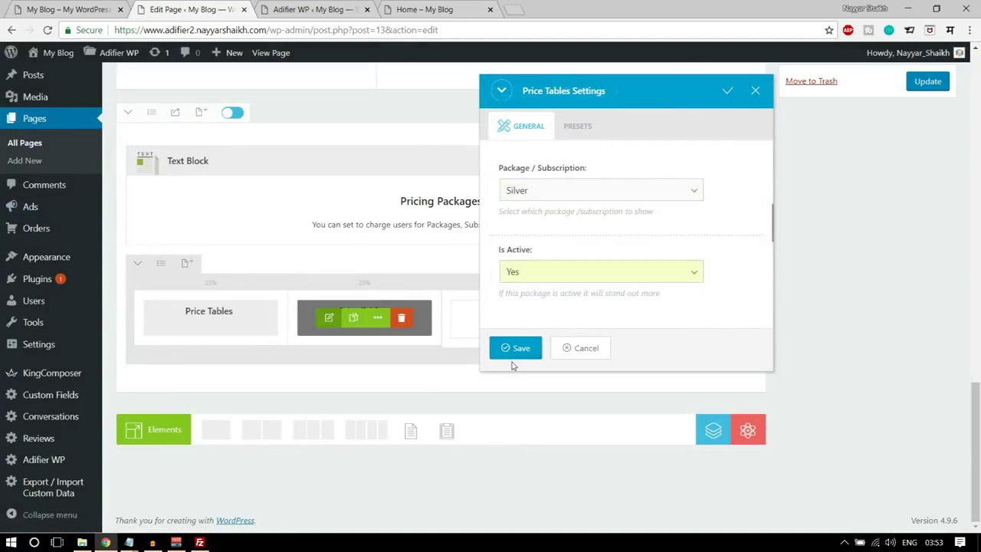
click(515, 349)
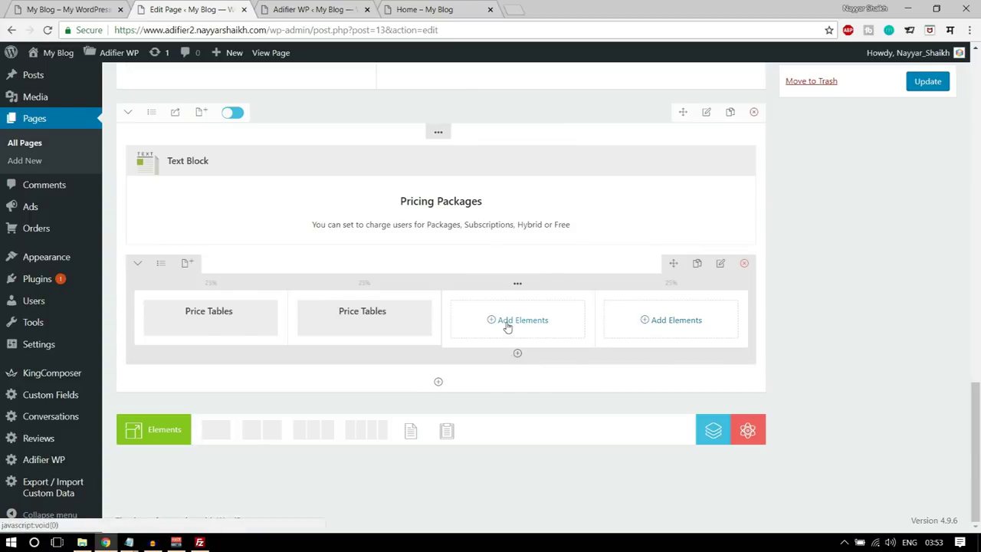
Add a price table to the third column
click(508, 322)
text(pri)
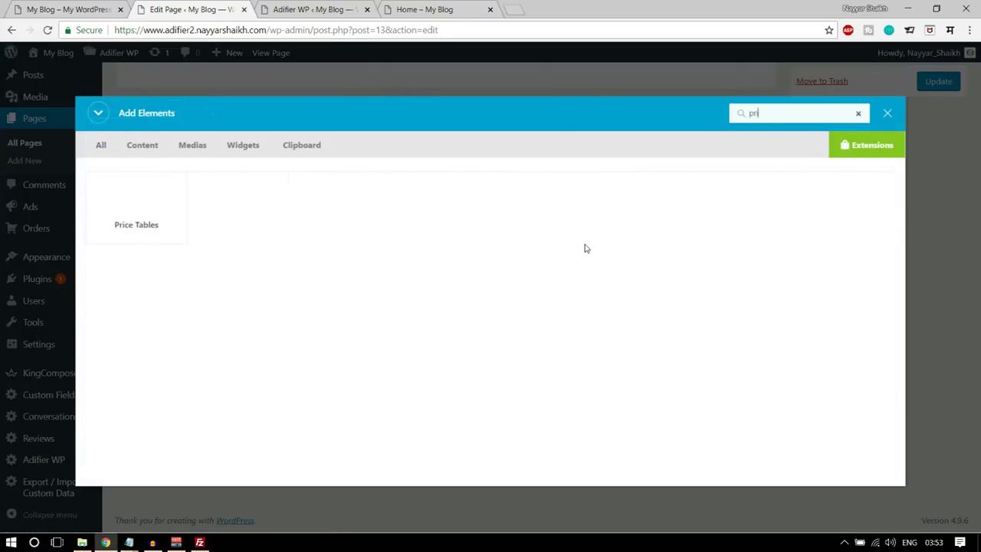
click(146, 219)
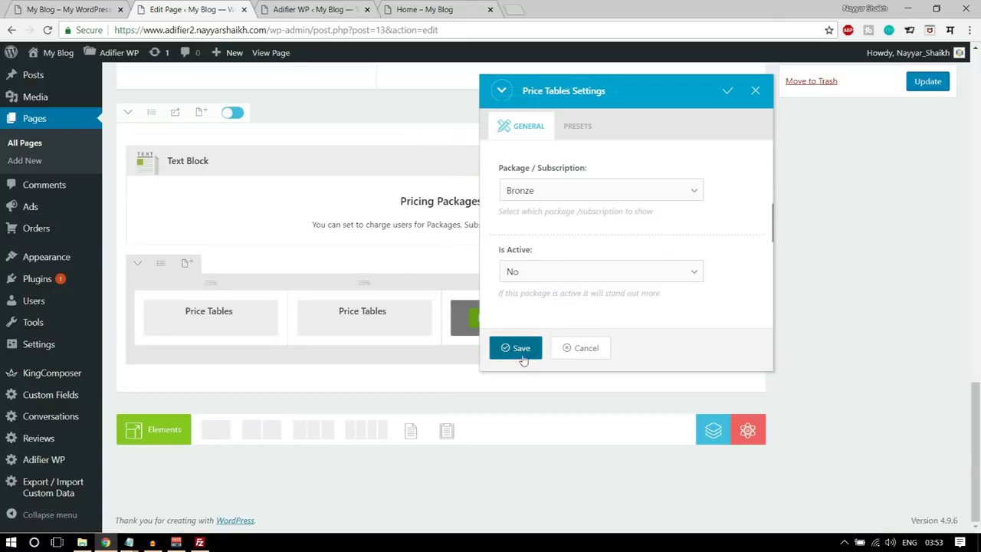
click(515, 351)
Add a Platinum price table to the fourth column with Is Active set to Yes
click(683, 321)
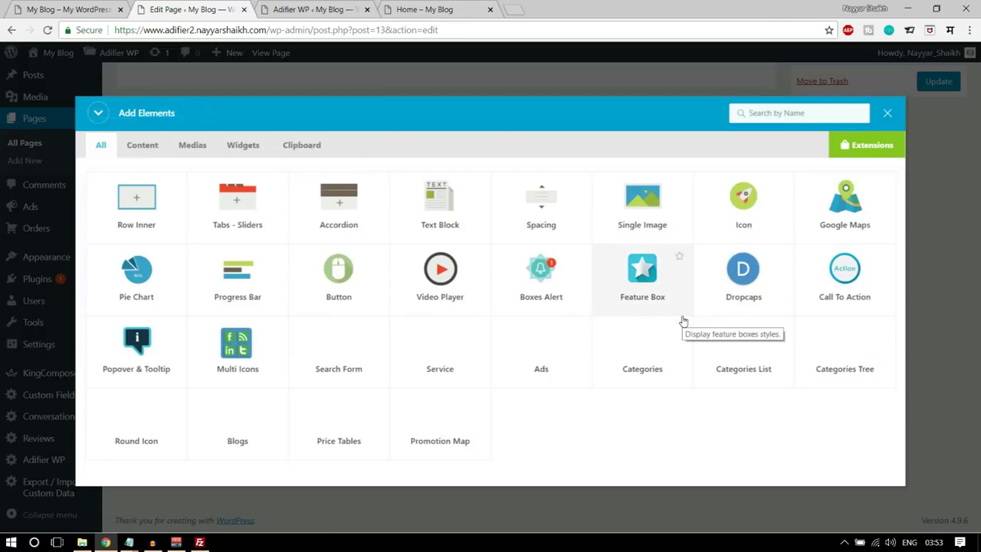
text(pri)
click(183, 234)
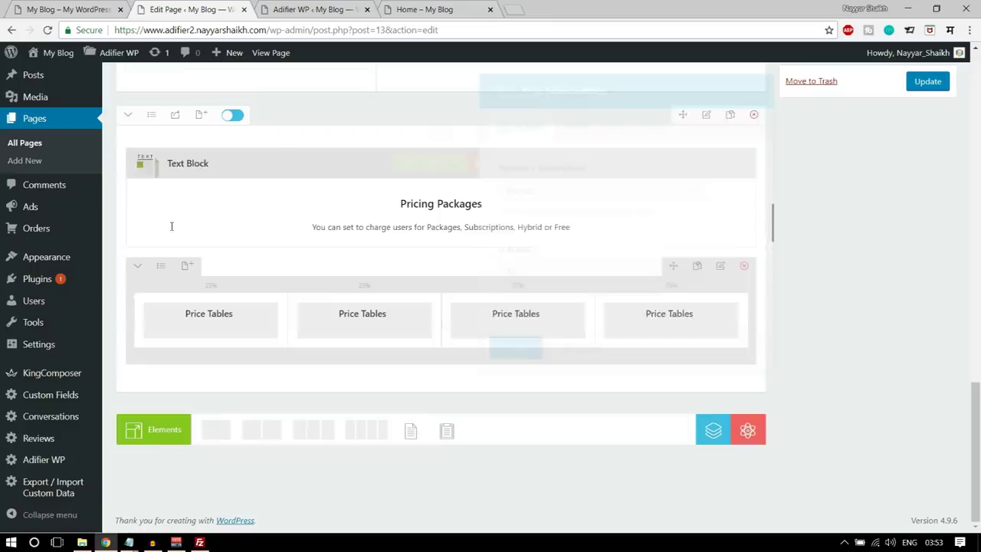
click(564, 187)
click(545, 247)
click(542, 273)
click(538, 299)
click(515, 348)
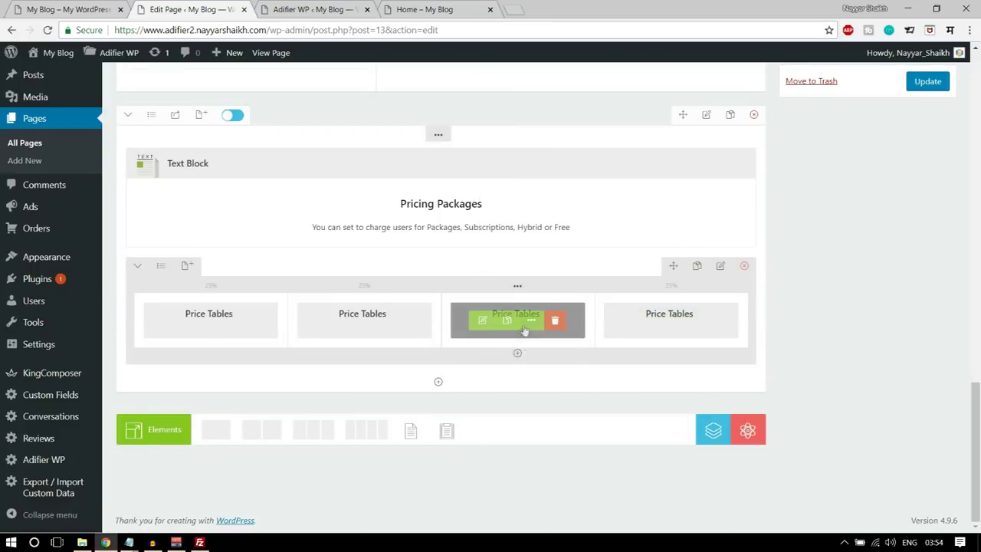
Switch the third column's price table to the Gold package
click(481, 322)
click(552, 192)
click(549, 231)
click(515, 348)
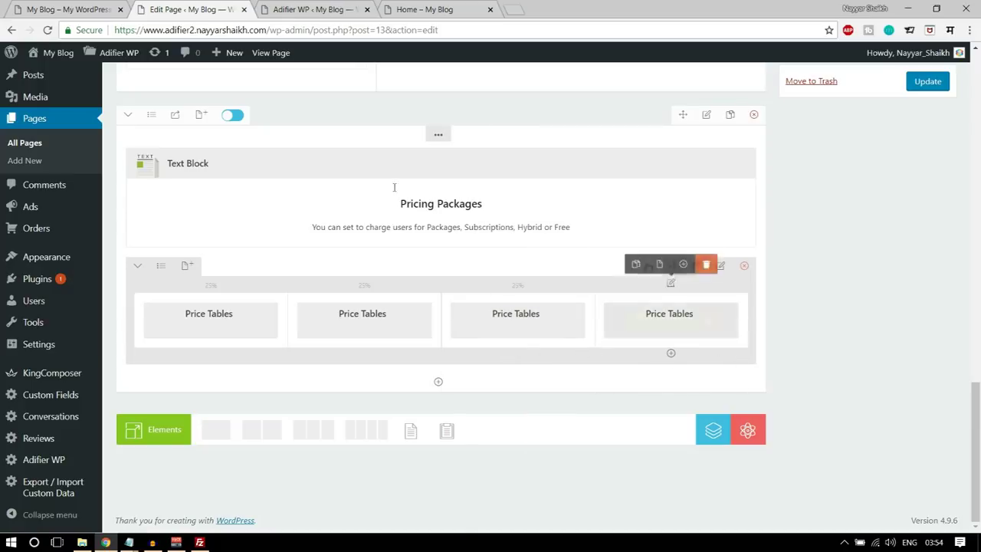
click(69, 9)
scroll(490, 345, down, 3)
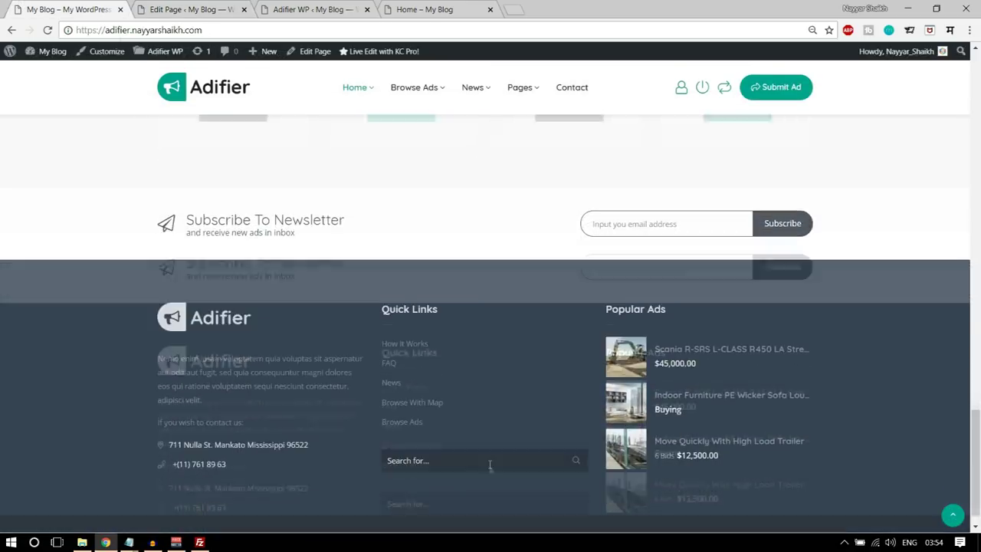
Give the pricing section a 70px top margin under Styling > Box and update the page
scroll(483, 444, up, 7)
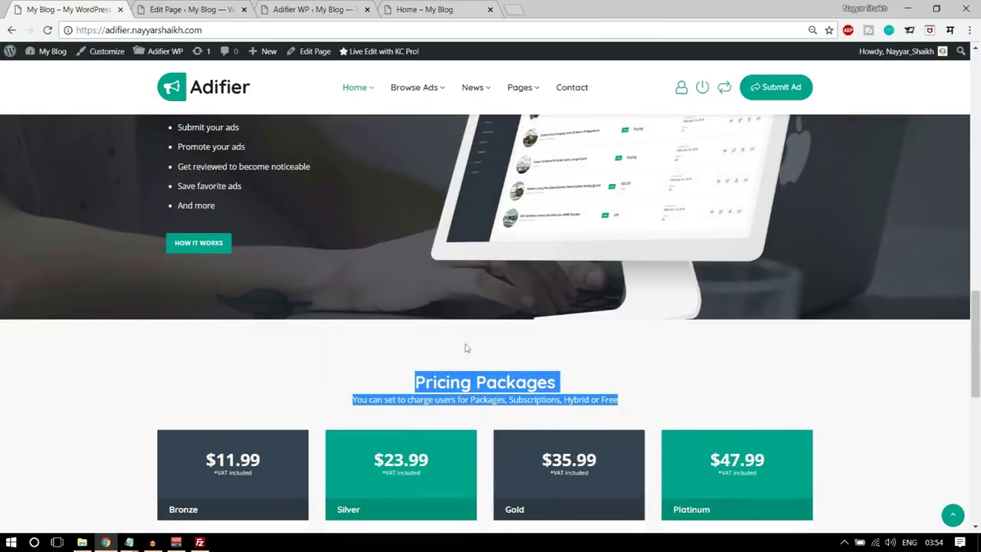
click(191, 10)
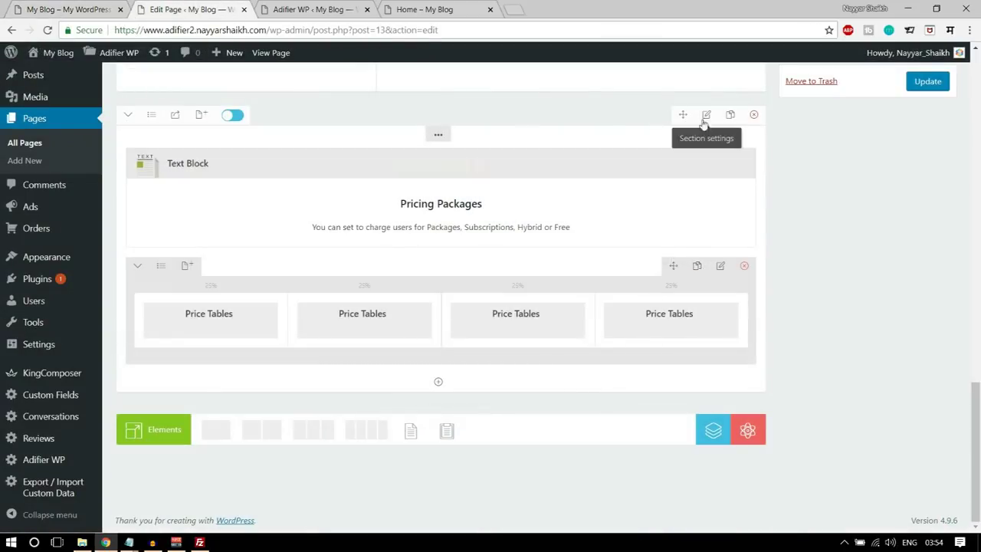
scroll(738, 179, up, 1)
click(706, 178)
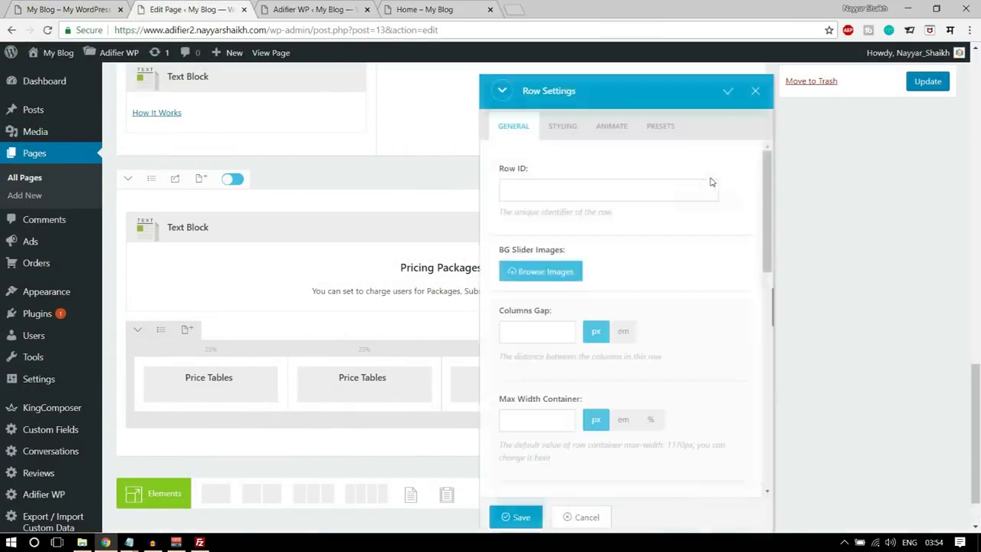
click(562, 127)
click(632, 187)
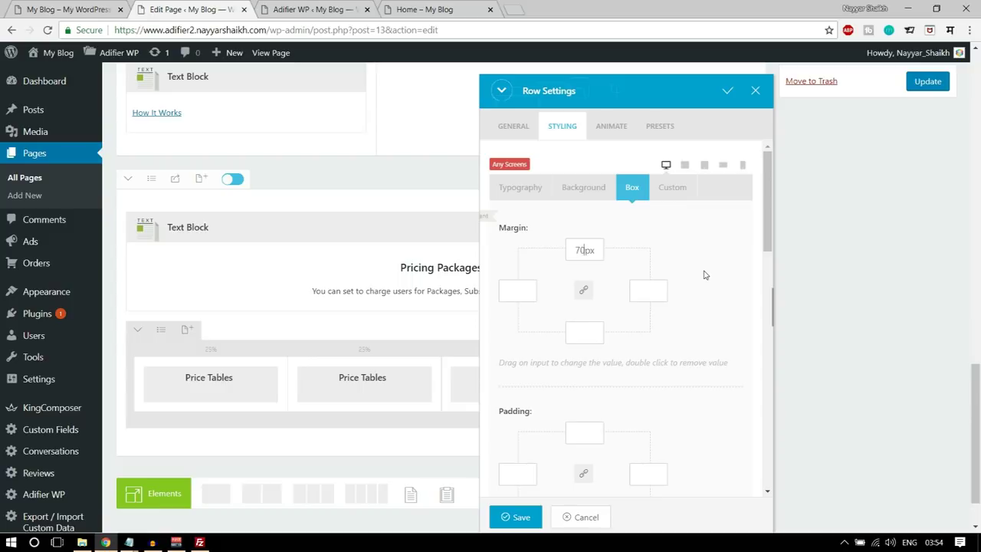
click(521, 519)
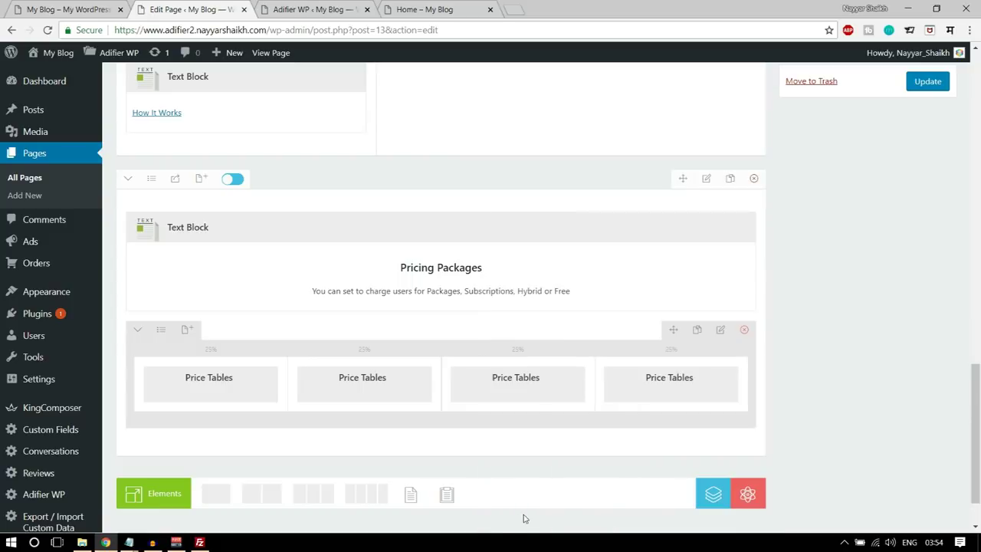
click(929, 81)
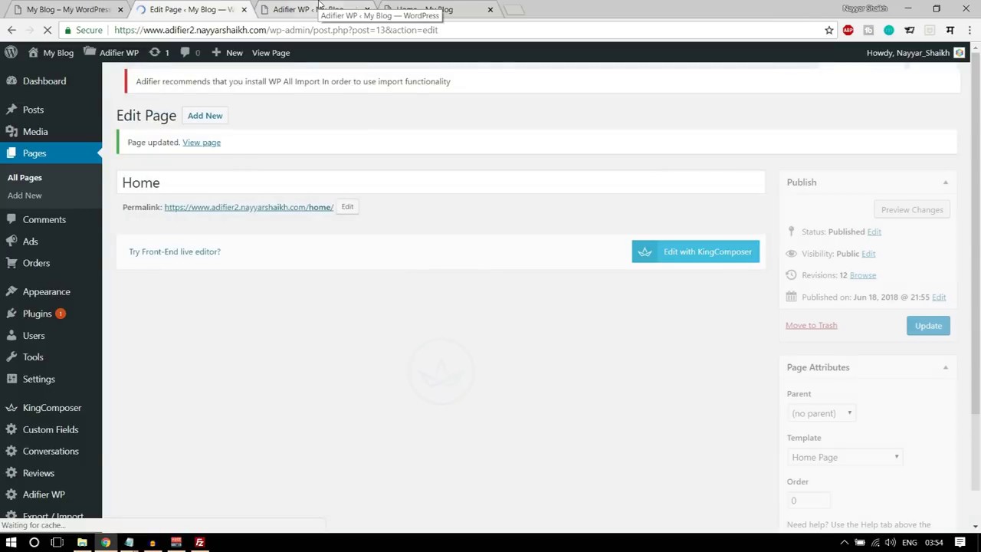
click(320, 5)
click(367, 9)
Reload the demo homepage and scroll down to its newsletter and footer section
key(F5)
scroll(692, 387, down, 8)
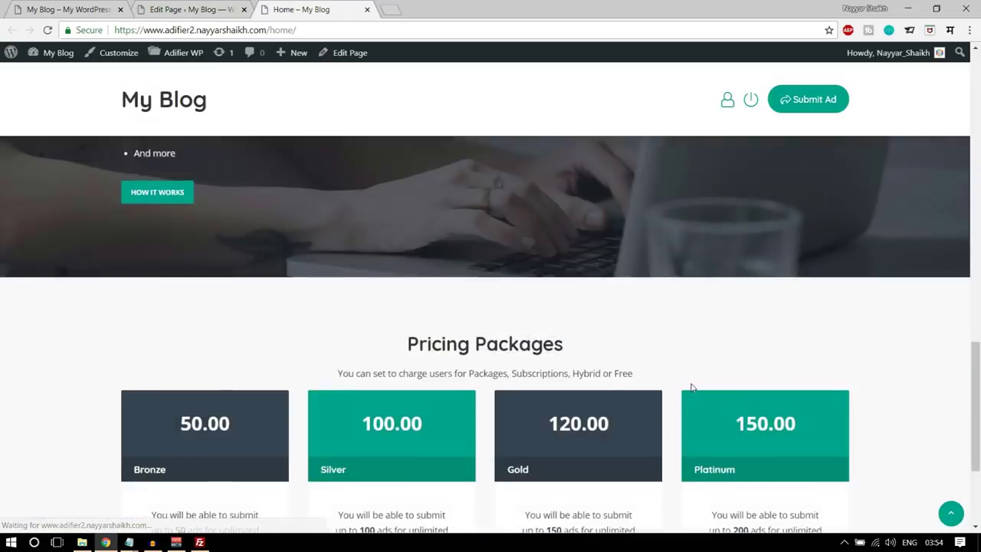
scroll(451, 375, up, 2)
scroll(490, 307, down, 2)
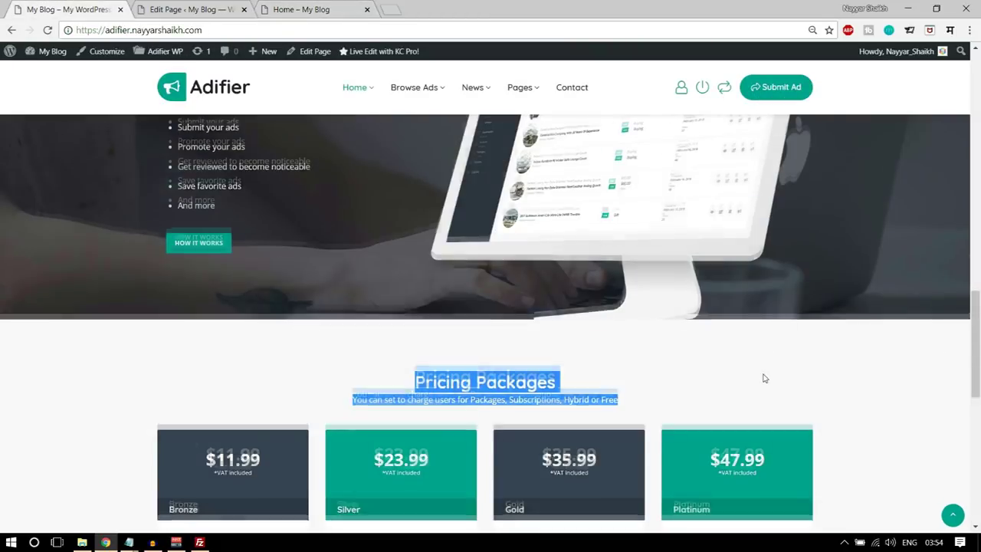
scroll(825, 376, down, 7)
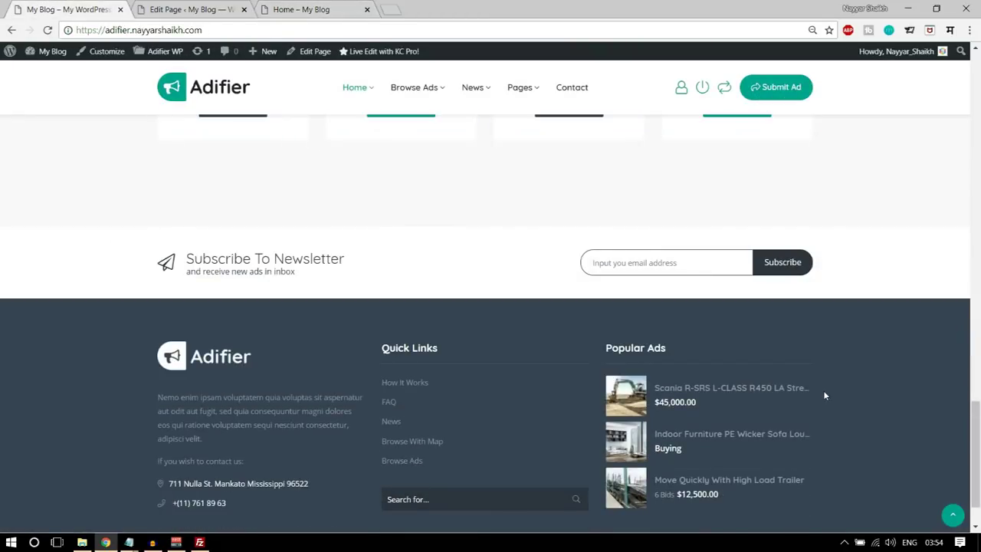
scroll(566, 370, up, 3)
scroll(567, 365, down, 4)
scroll(567, 366, up, 4)
scroll(566, 366, down, 4)
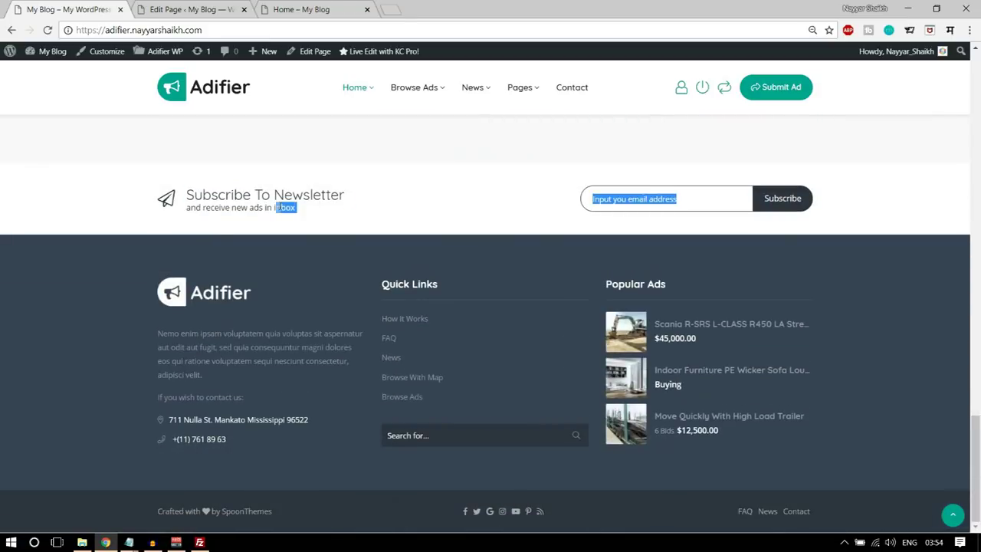
Inspect the Subscribe To Newsletter heading and subtitle, then return to the Home page editor
click(301, 9)
click(312, 212)
drag(244, 197, 283, 207)
click(287, 207)
click(203, 7)
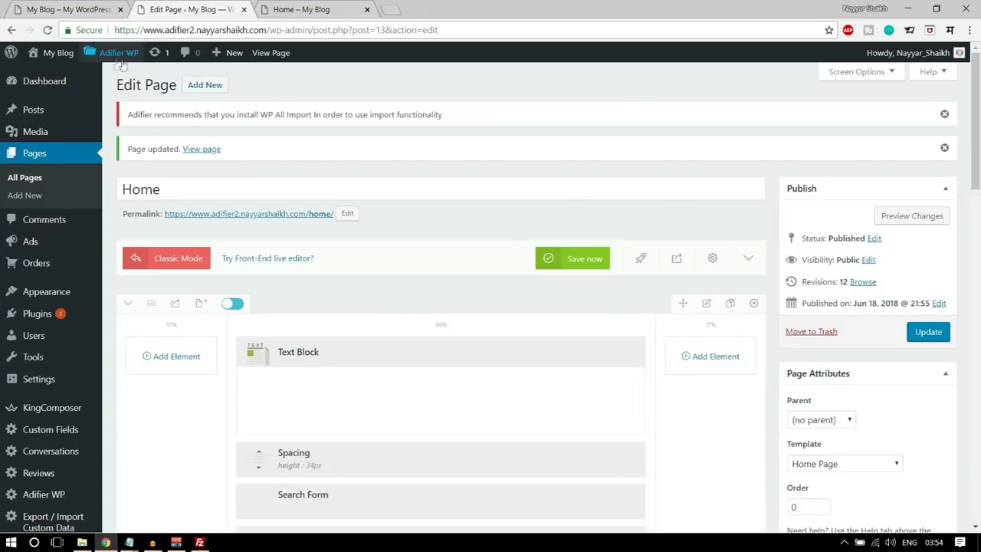
mouse_move(107, 58)
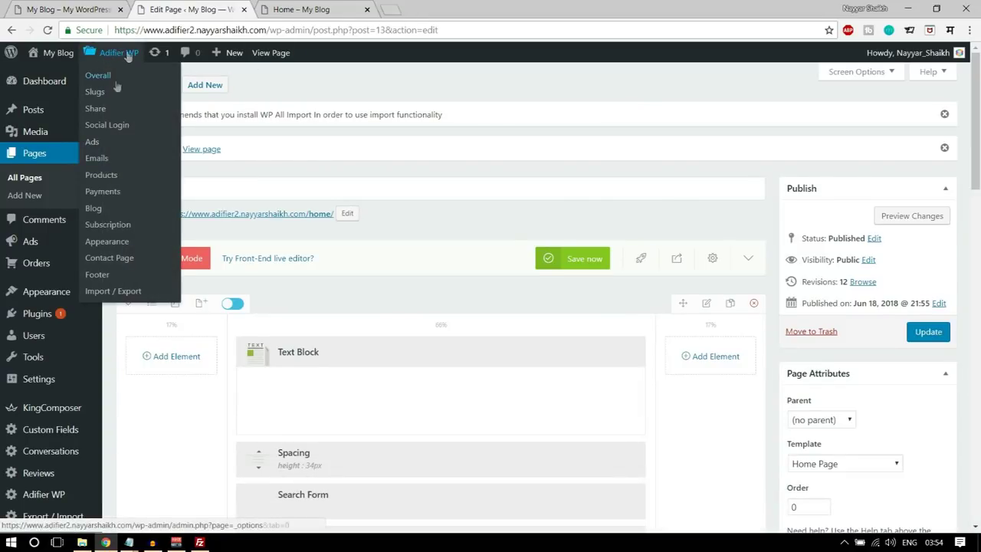
In Adifier WP Footer options, set Enable Subscription Form and Enable Footer to Yes
click(102, 277)
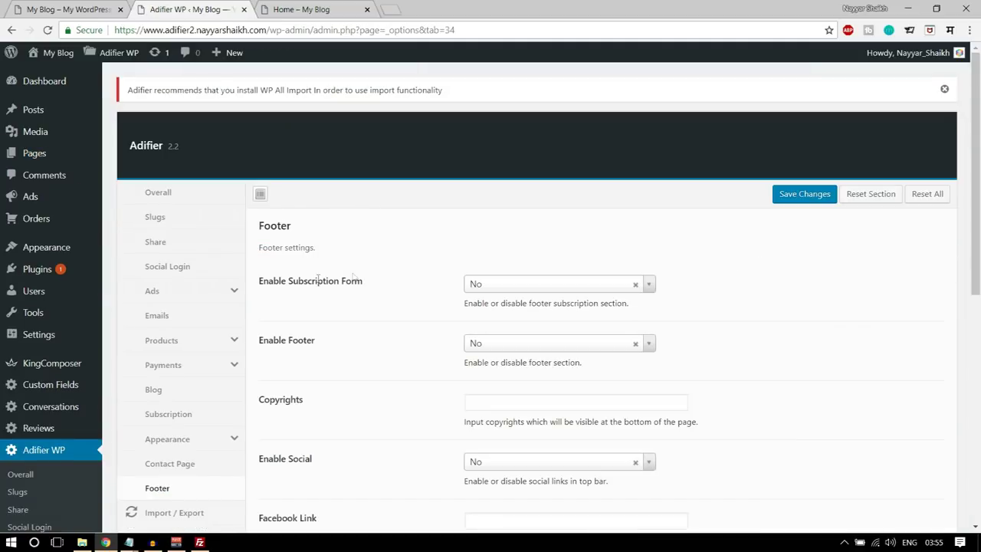
drag(258, 221, 360, 283)
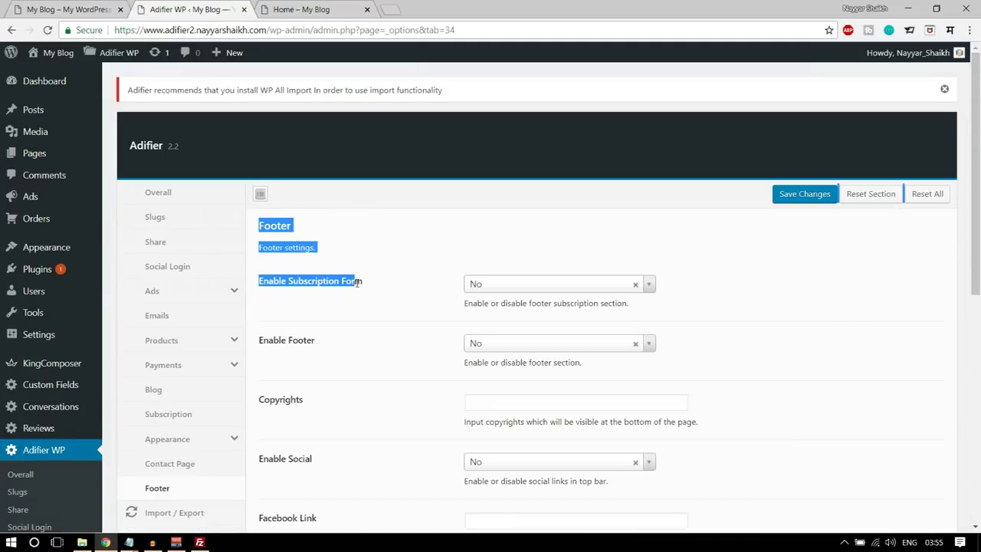
click(576, 284)
click(521, 318)
scroll(762, 333, down, 2)
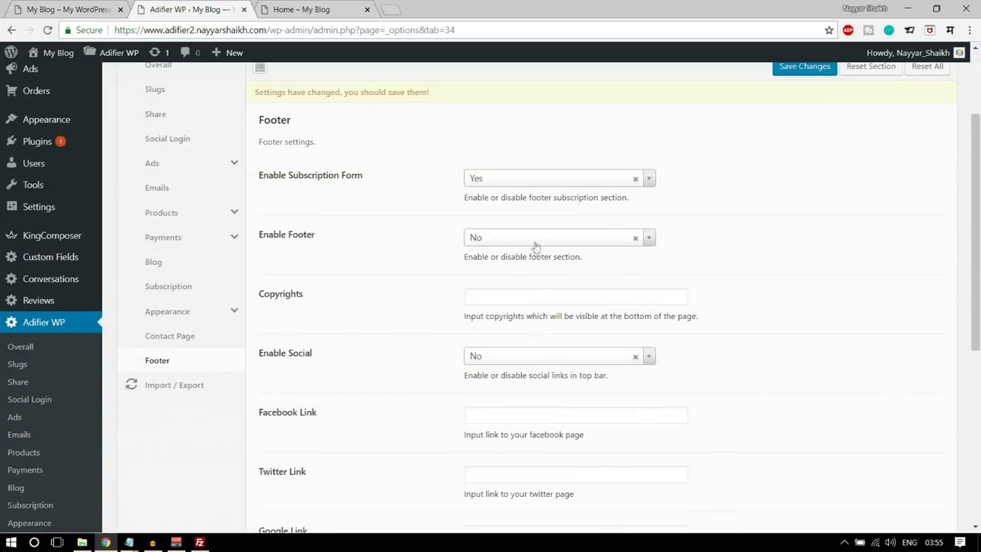
click(536, 239)
click(521, 273)
scroll(790, 300, down, 1)
click(608, 216)
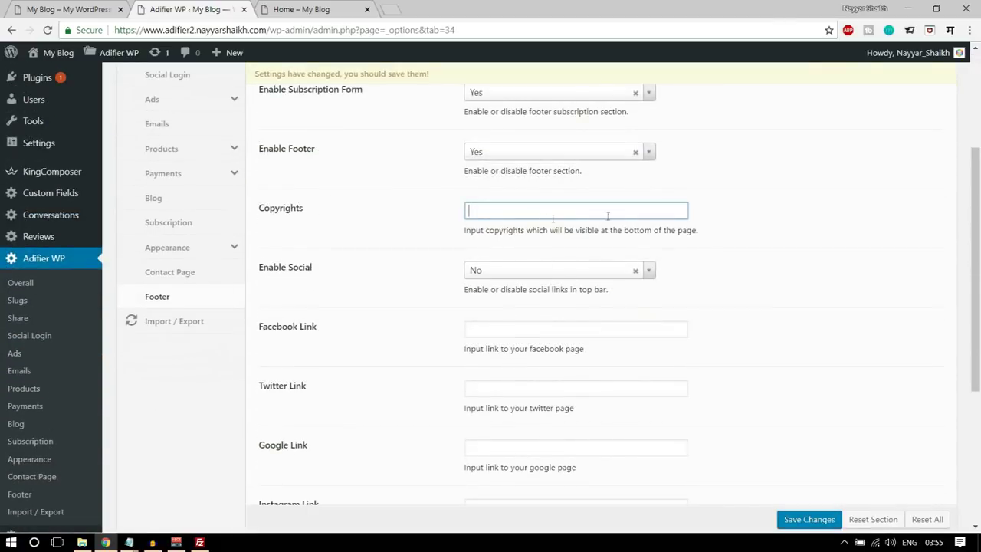
Copy the 'Crafted with <i class="fa fa-heart"></i> by SpoonThemes' line from Notepad into the Copyrights field
click(128, 542)
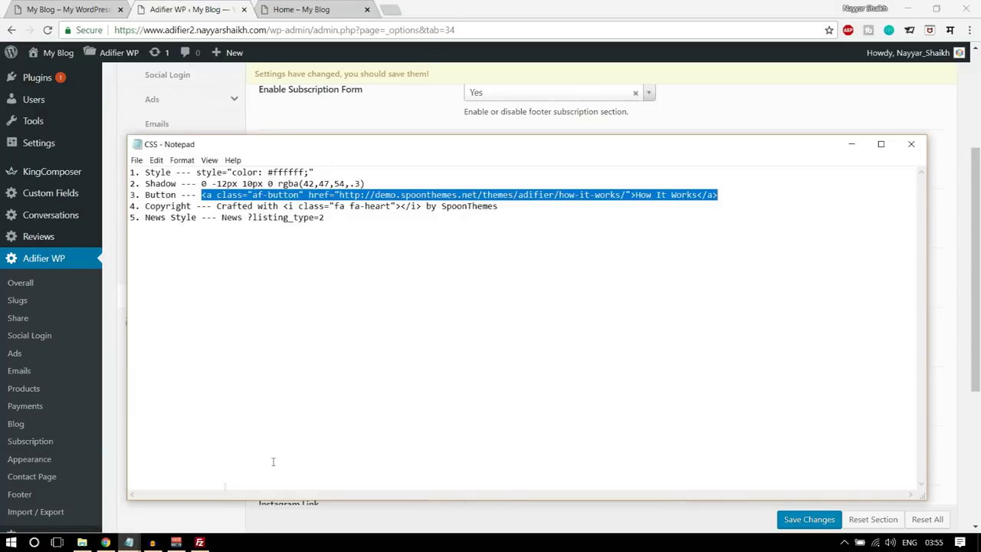
drag(220, 208, 414, 209)
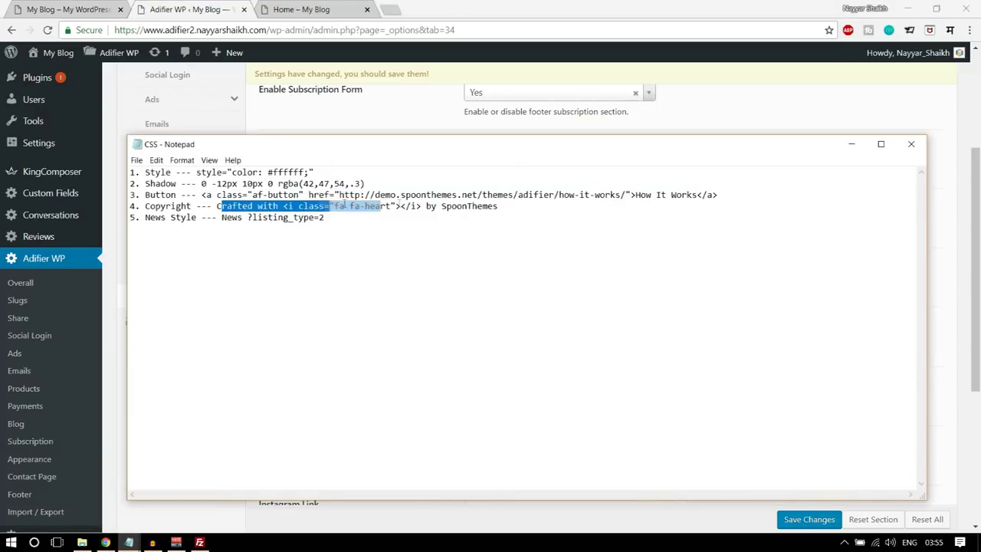
drag(498, 207, 215, 212)
click(214, 212)
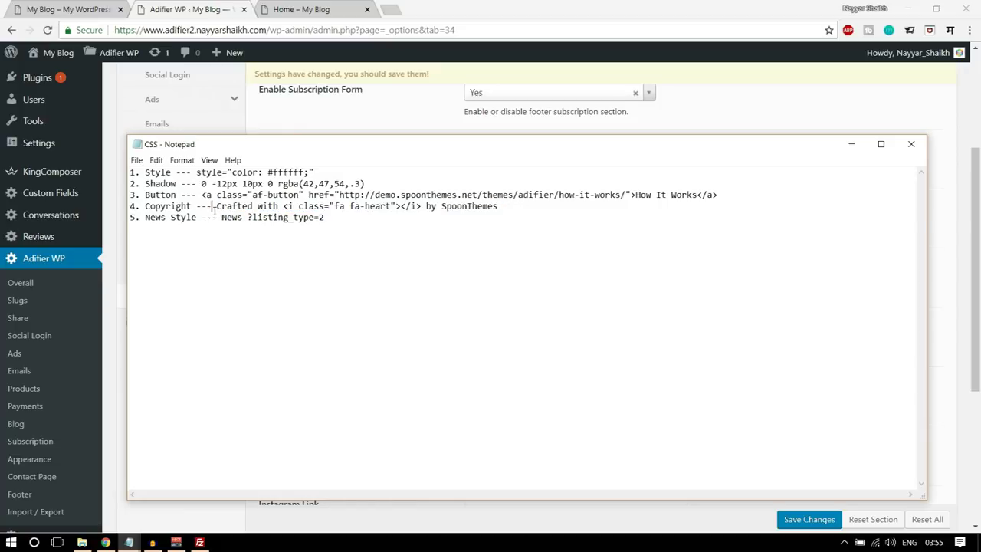
drag(500, 207, 221, 208)
key(ctrl+c)
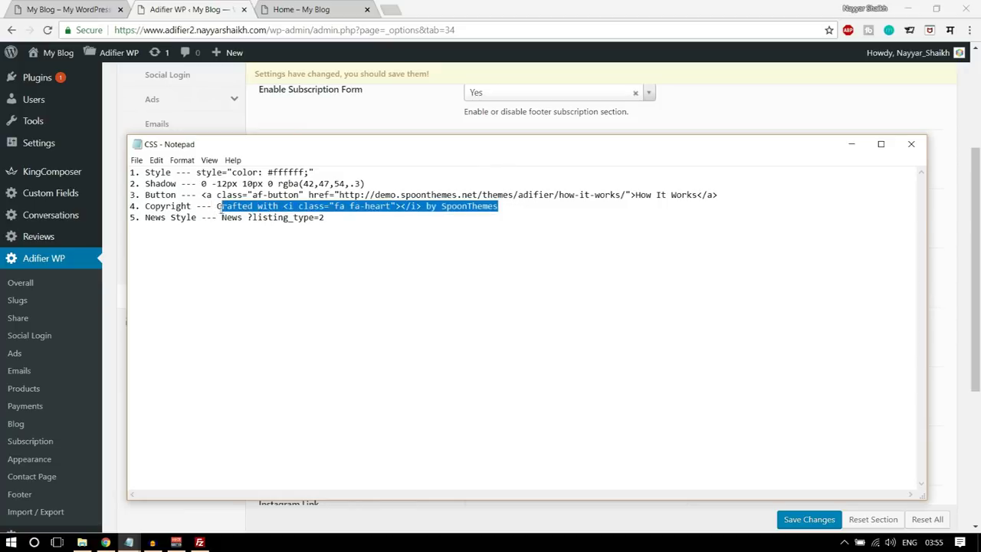
click(512, 107)
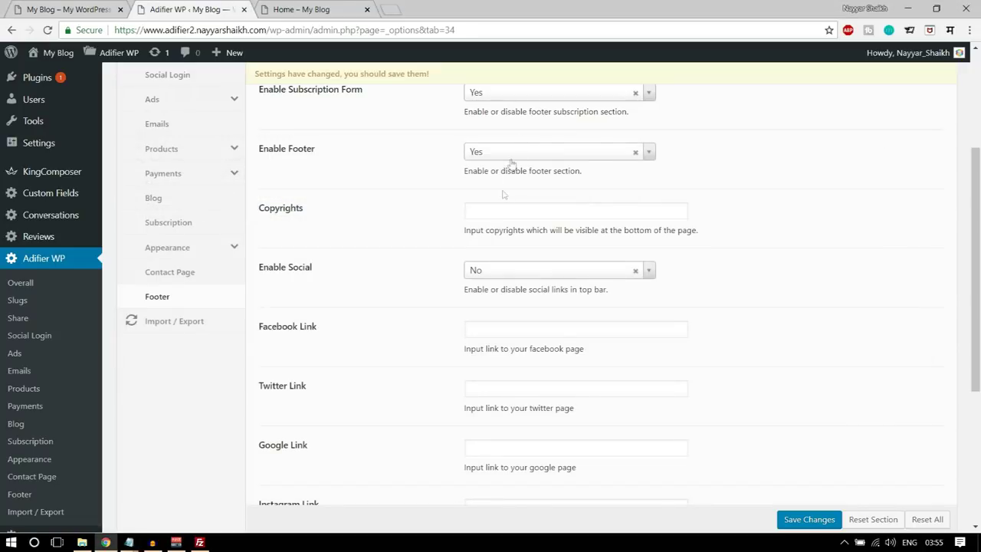
click(498, 207)
key(ctrl+v)
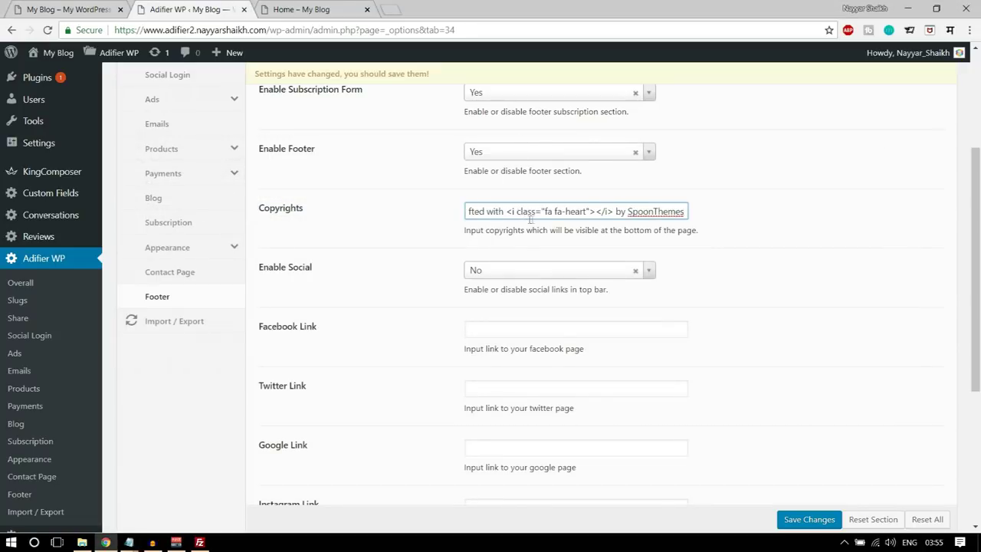
Replace SpoonThemes in the copyright credit with the site owner's name
drag(629, 212, 724, 216)
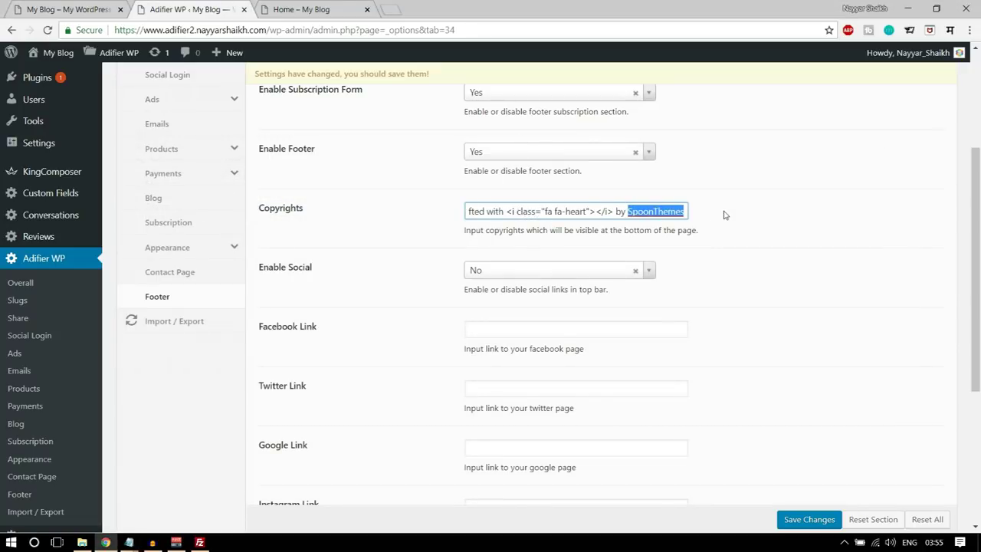
text(Nayyar Shaikh)
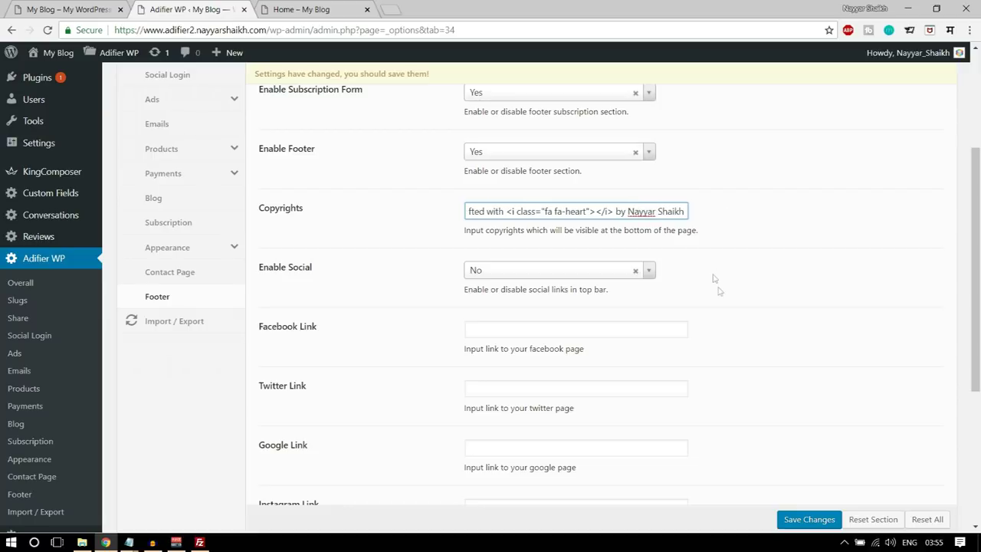
scroll(748, 279, down, 2)
Set Enable Social to Yes and enter # in the Facebook, Twitter, Google and following link fields
click(520, 144)
click(497, 179)
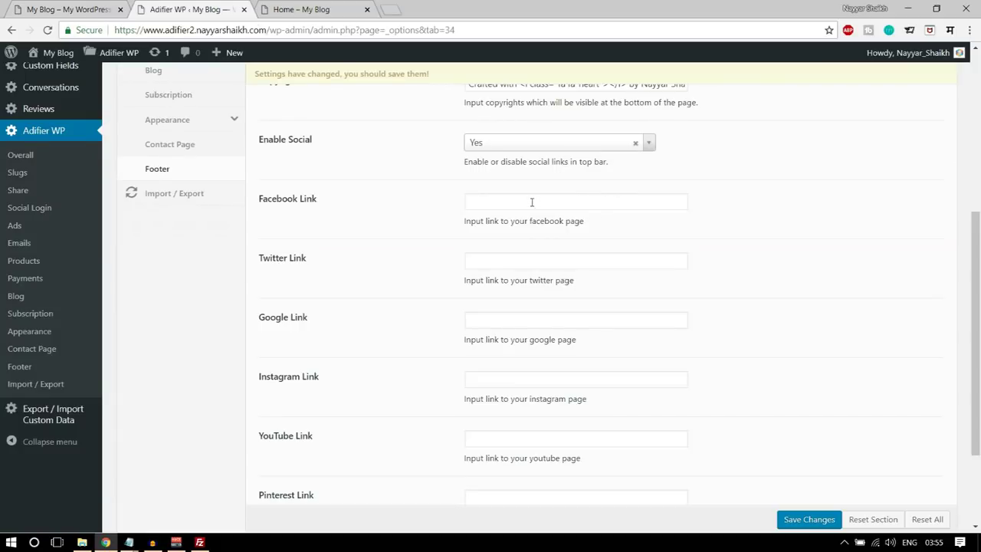
click(532, 200)
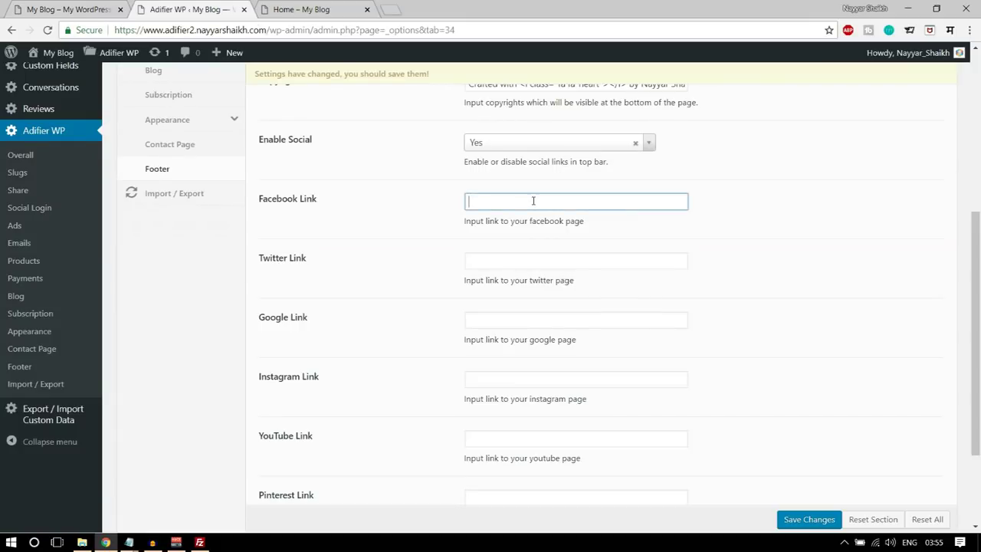
text(#)
key(Tab)
text(#)
key(Tab)
key(Tab)
text(#)
key(Tab)
text(#)
key(Tab)
text(#)
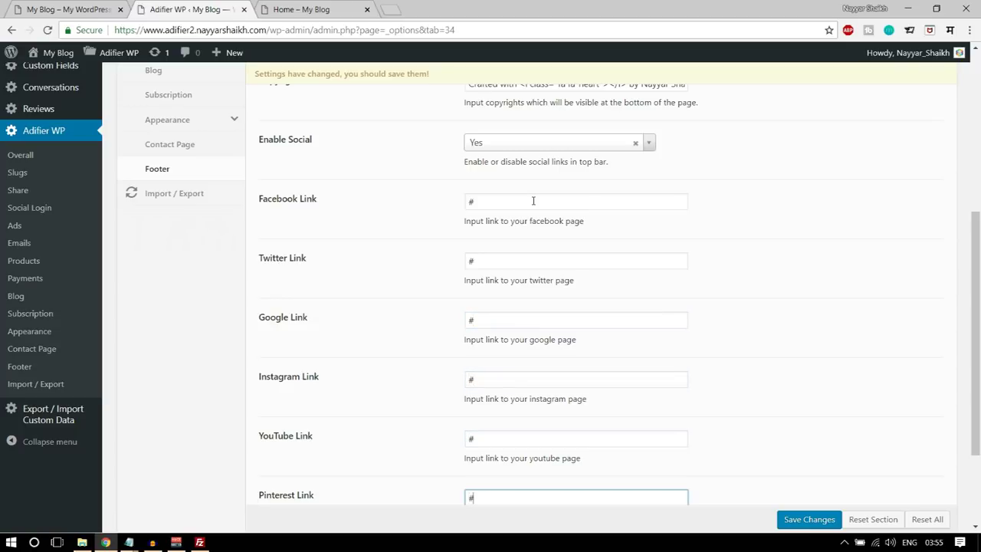
Save the updated footer settings
scroll(652, 304, down, 2)
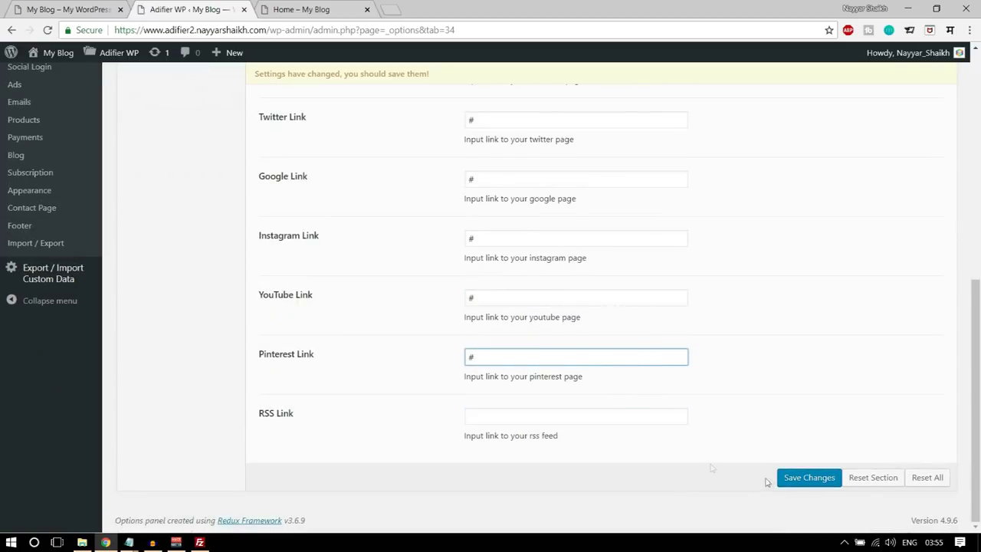
click(781, 479)
click(801, 198)
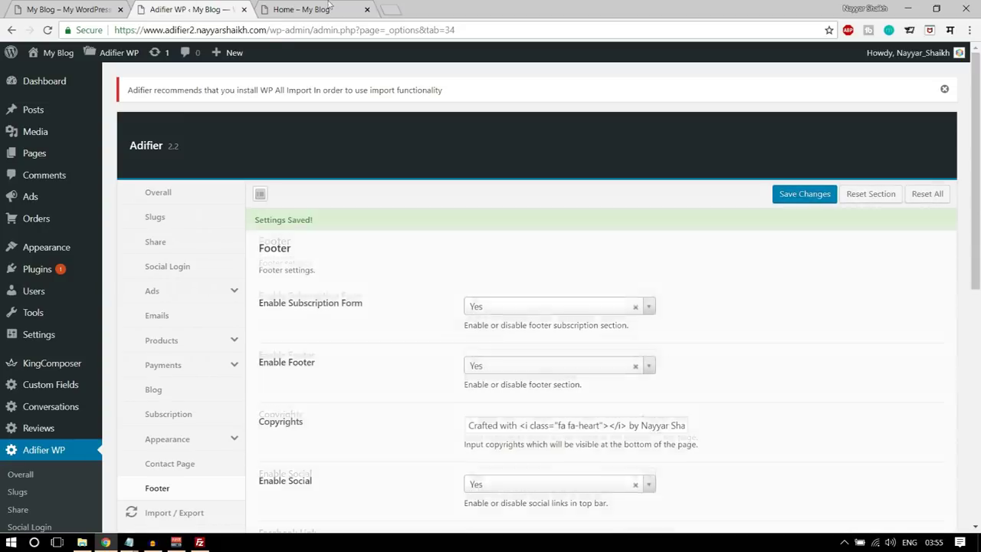
Check the Home – My Blog page for the newsletter bar and new footer credit
click(272, 9)
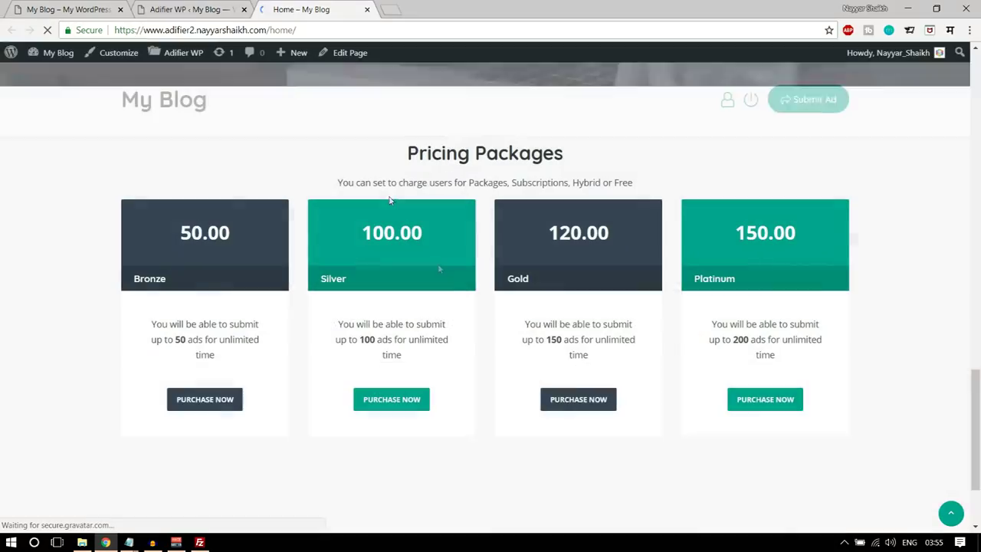
scroll(449, 302, down, 2)
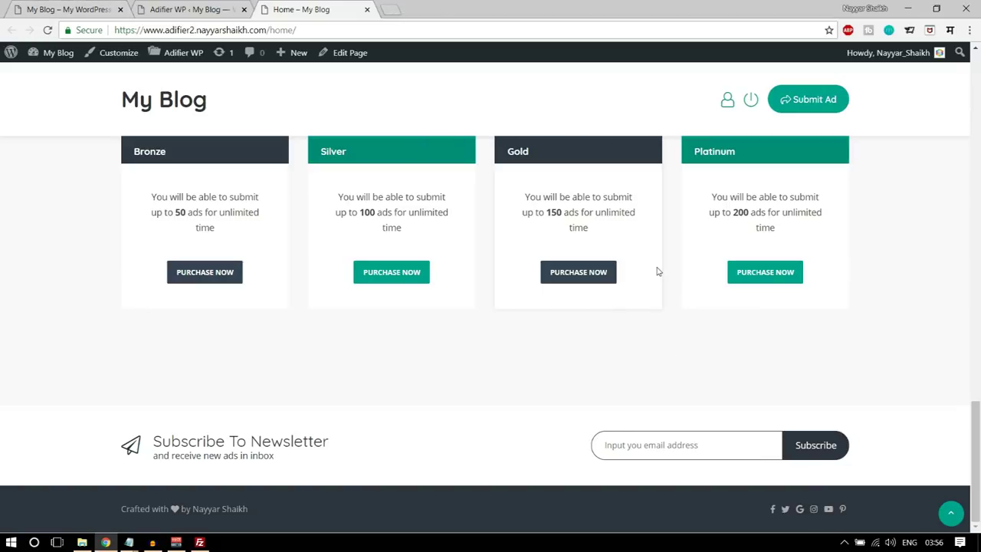
click(389, 9)
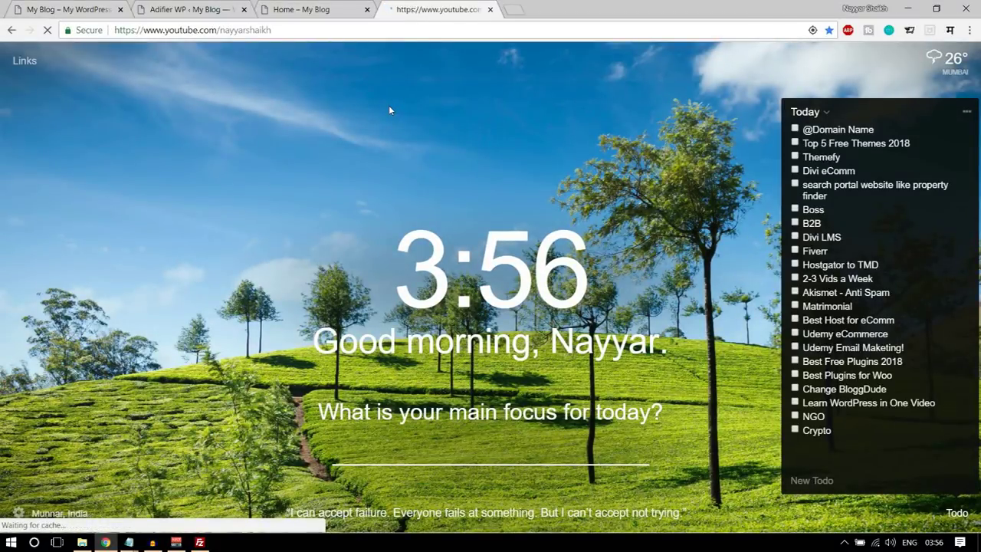
Look over the blog homepage once more
click(328, 10)
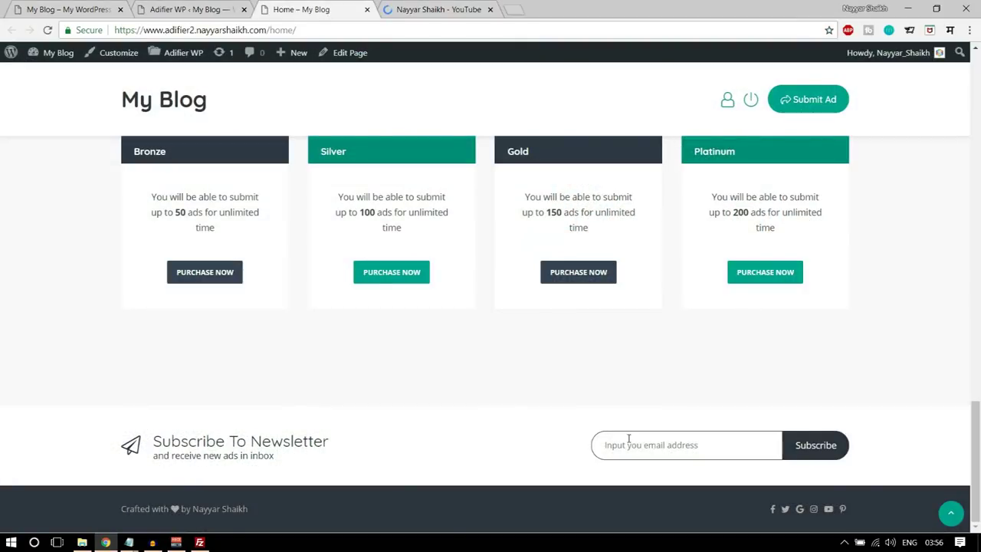
scroll(628, 438, up, 1)
scroll(628, 438, down, 1)
Search YouTube for the channel's email marketing tutorial, then close the YouTube tab
click(433, 8)
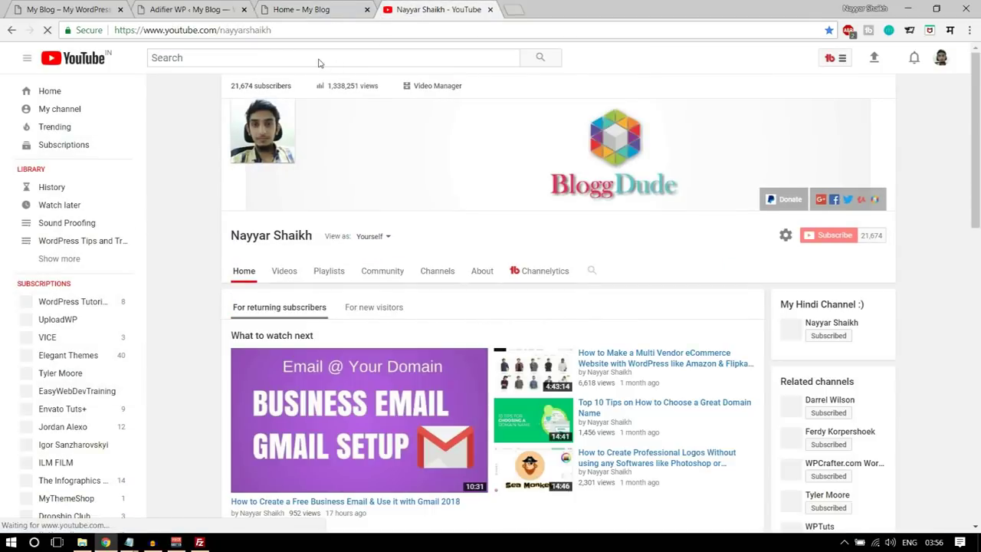
text(n)
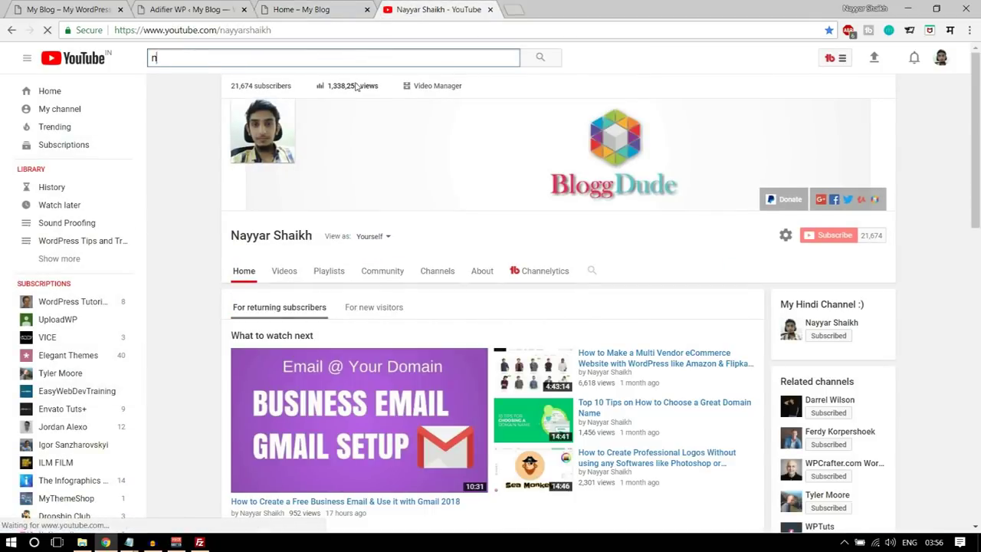
text(ayyar shaikh )
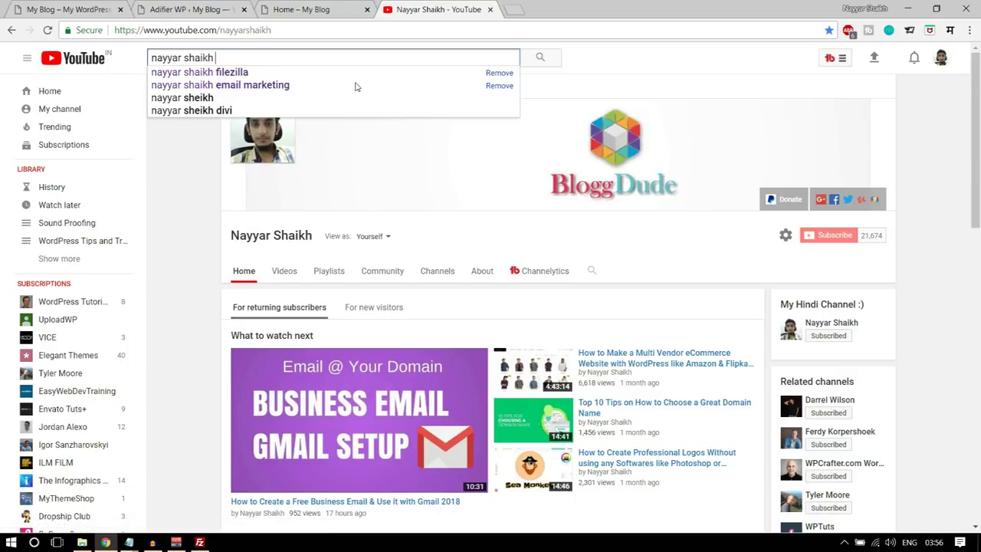
text(ema)
key(Down)
key(Return)
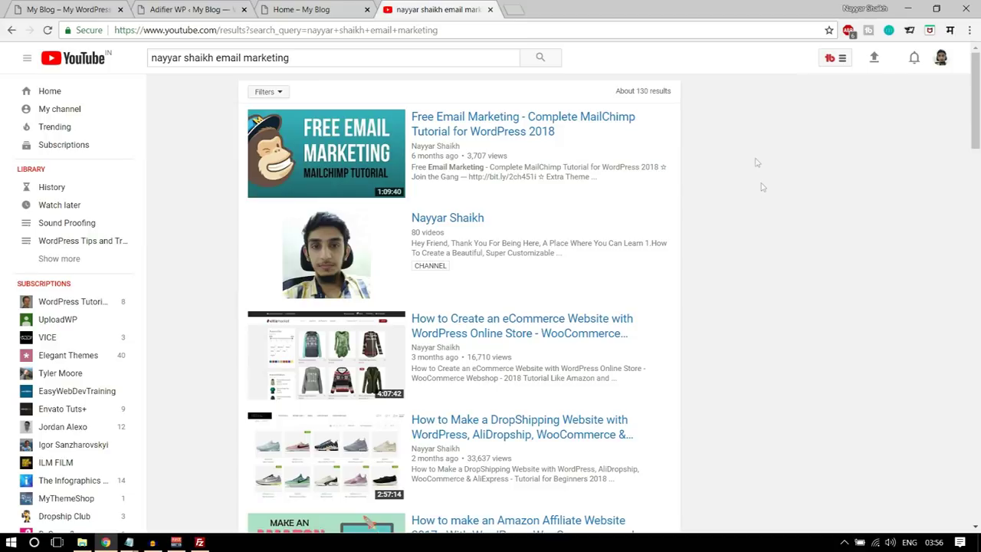
click(490, 10)
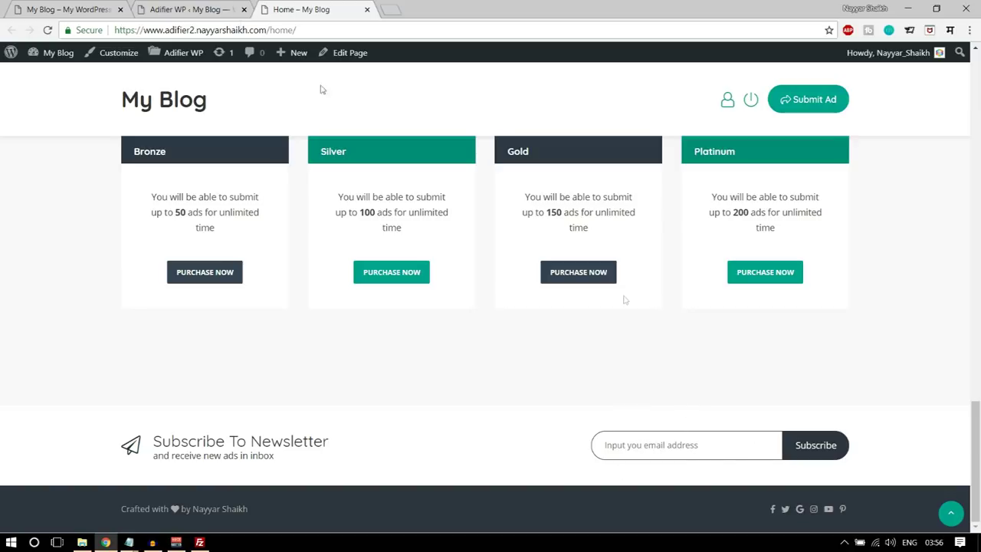
click(387, 3)
Go to mailchimp.com via 'mail' and log in to the account dashboard
text(mailchimp.com)
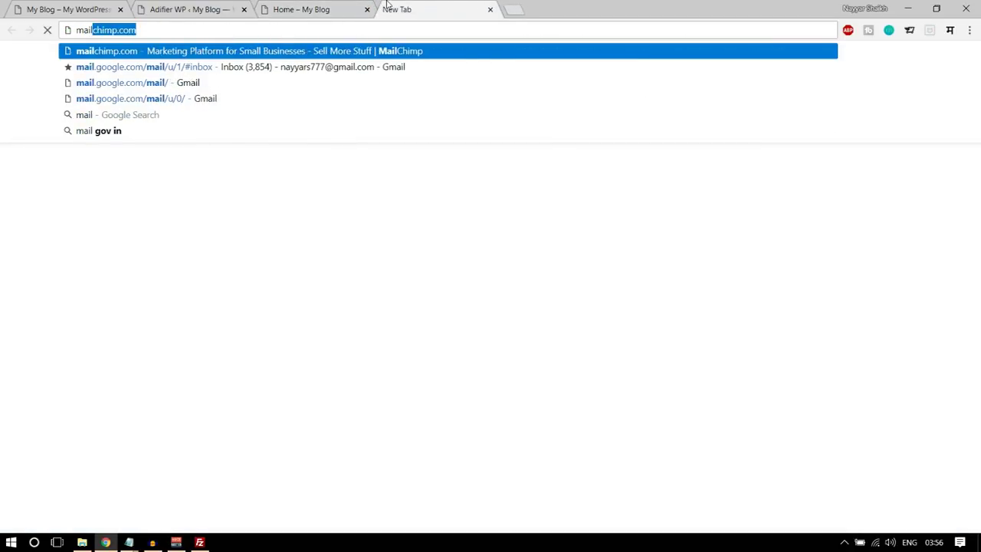
key(Return)
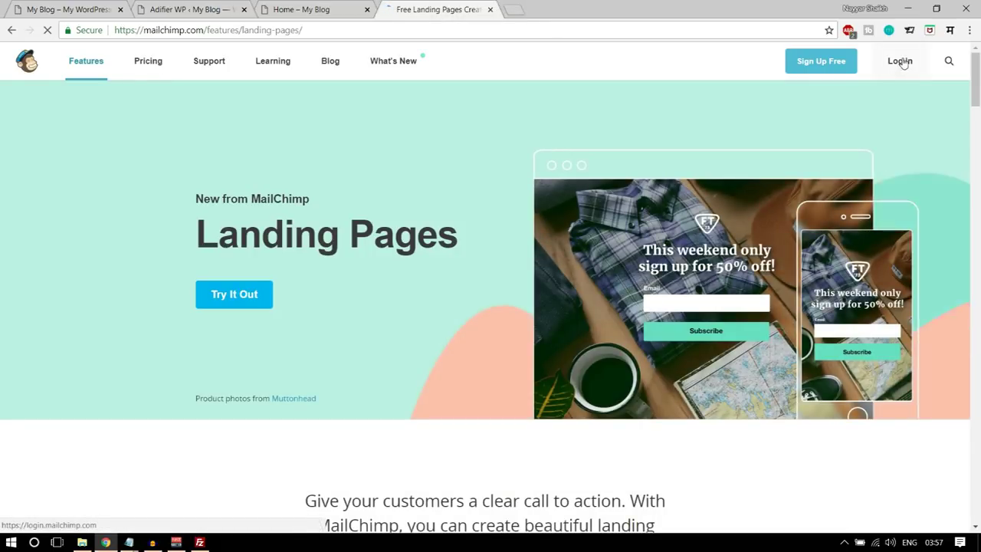
click(899, 64)
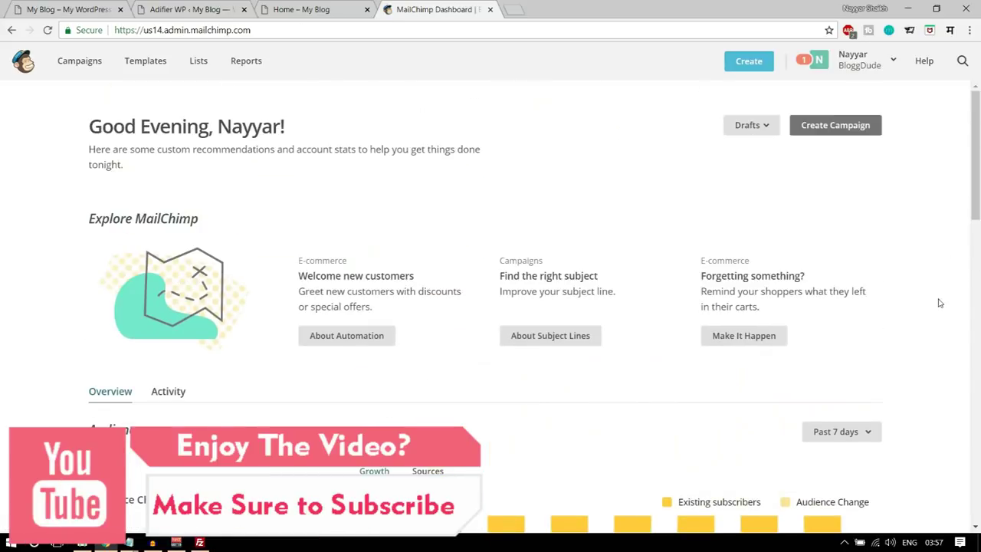
Return to the Adifier WP footer options page
click(192, 9)
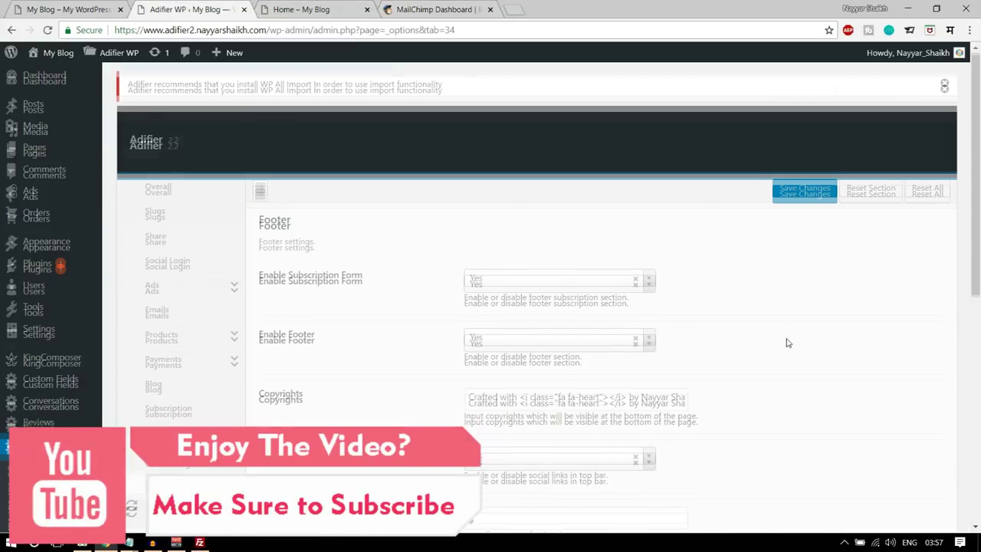
scroll(786, 343, down, 3)
scroll(786, 342, up, 2)
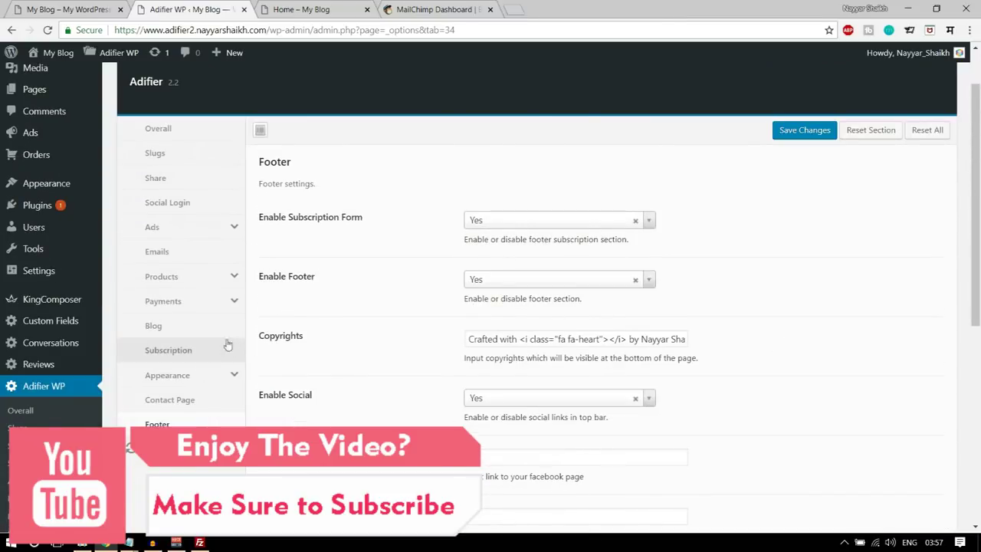
Open Adifier's Subscription settings and locate the API Key setting
click(192, 350)
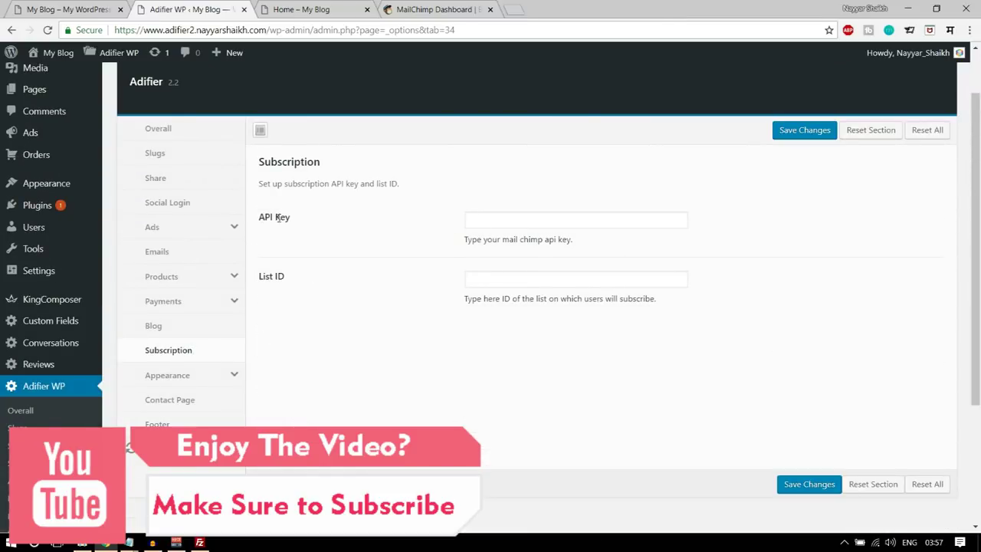
drag(259, 218, 291, 222)
drag(293, 285, 256, 284)
click(313, 286)
Copy the account API key from MailChimp's Profile > Extras > API keys page
click(434, 9)
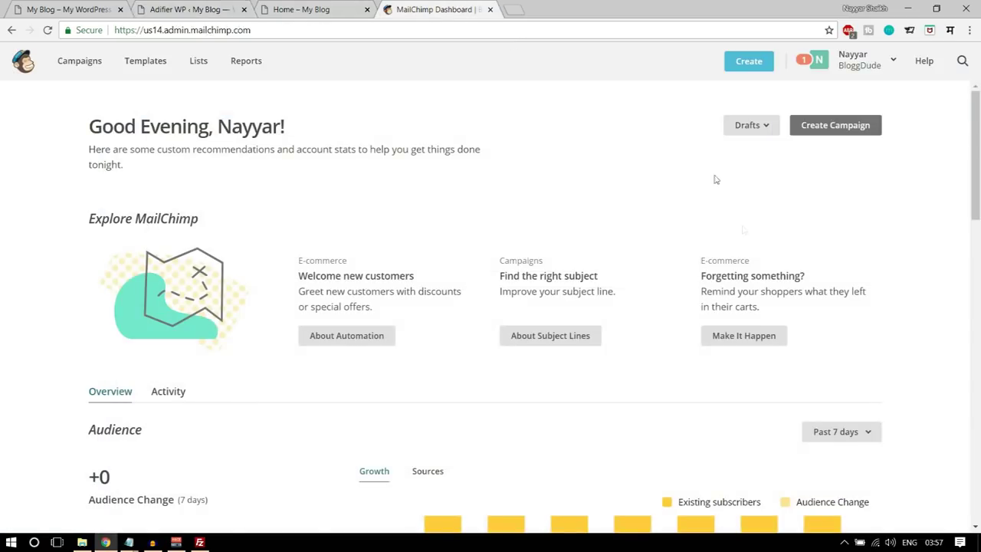
click(857, 61)
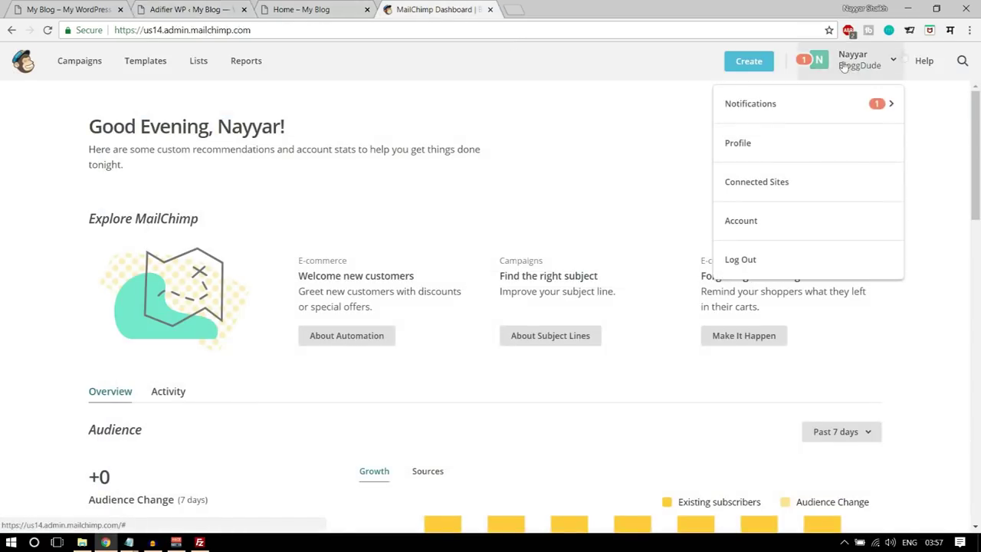
click(752, 150)
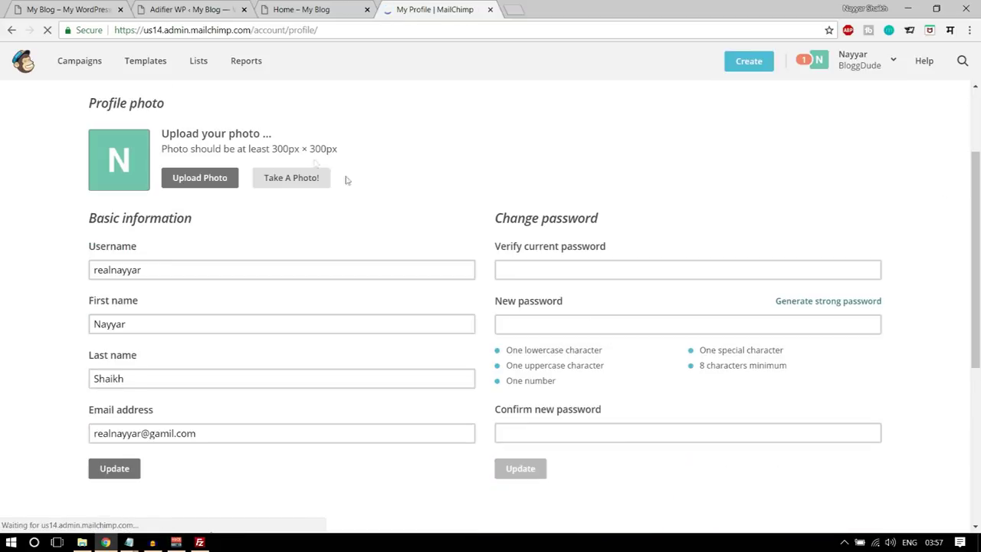
click(322, 190)
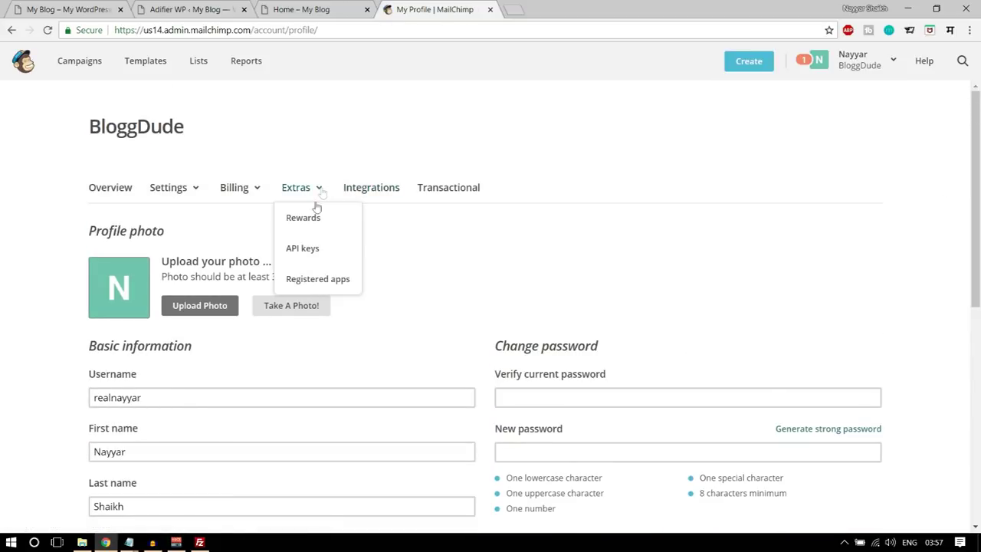
click(317, 250)
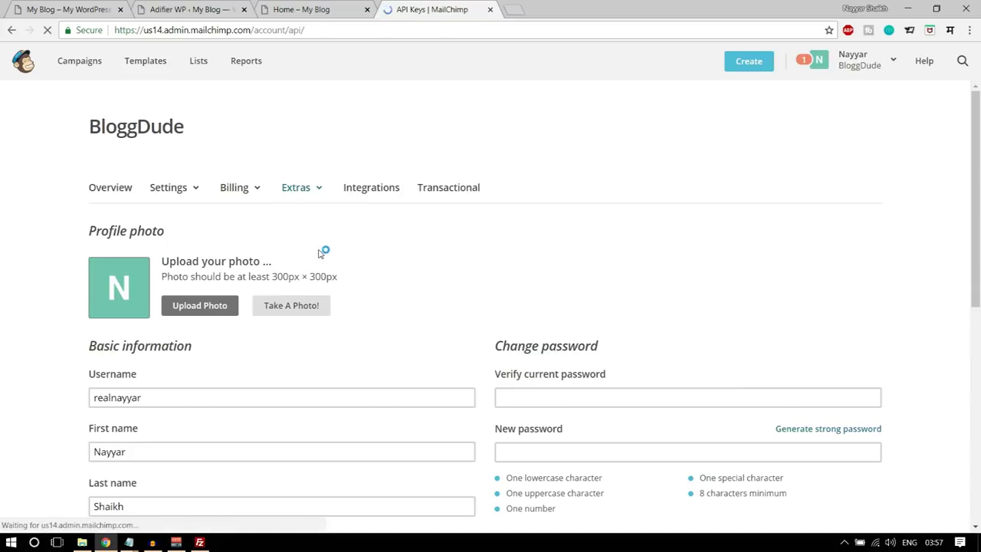
scroll(496, 263, down, 3)
click(553, 204)
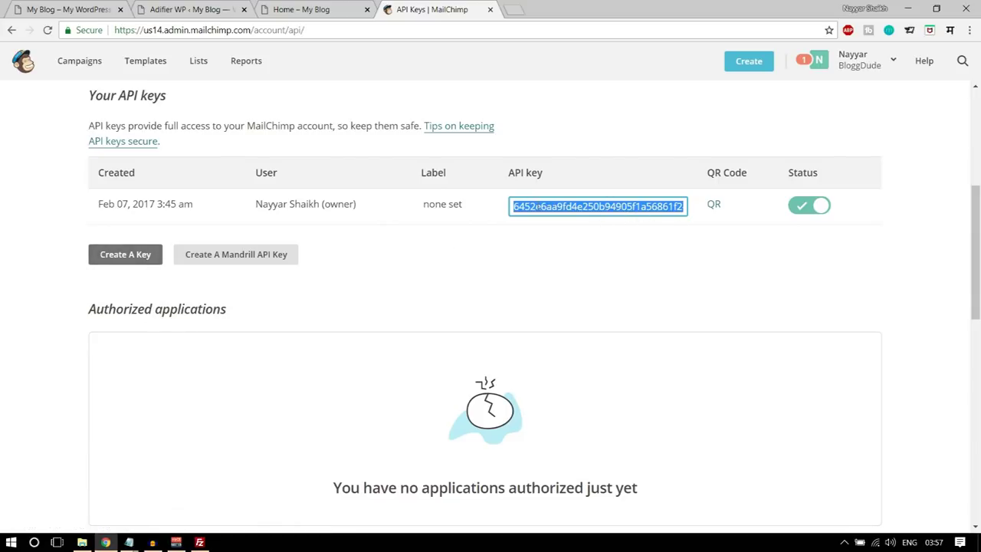
Paste the MailChimp API key into Adifier's API Key field
click(195, 9)
click(506, 216)
key(ctrl+v)
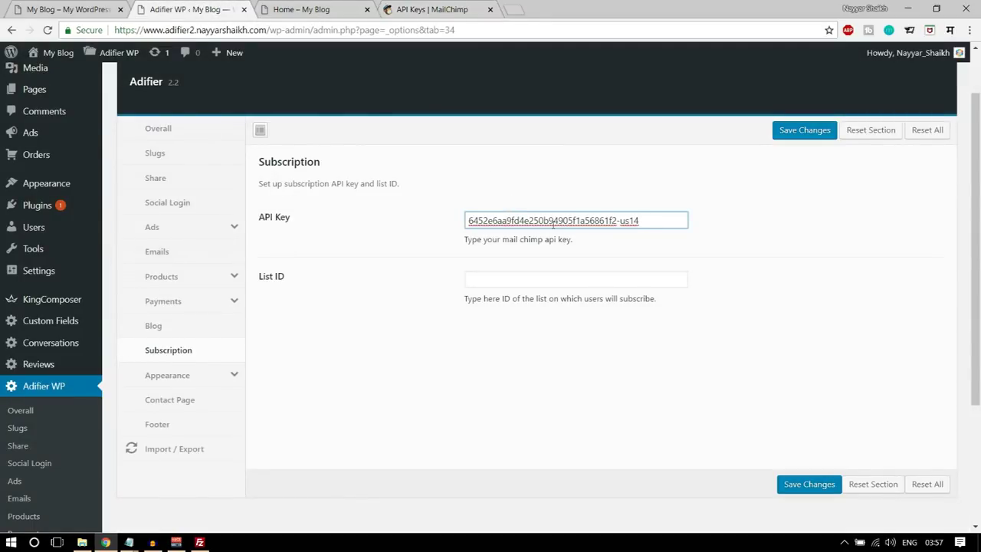
click(449, 9)
scroll(665, 241, up, 5)
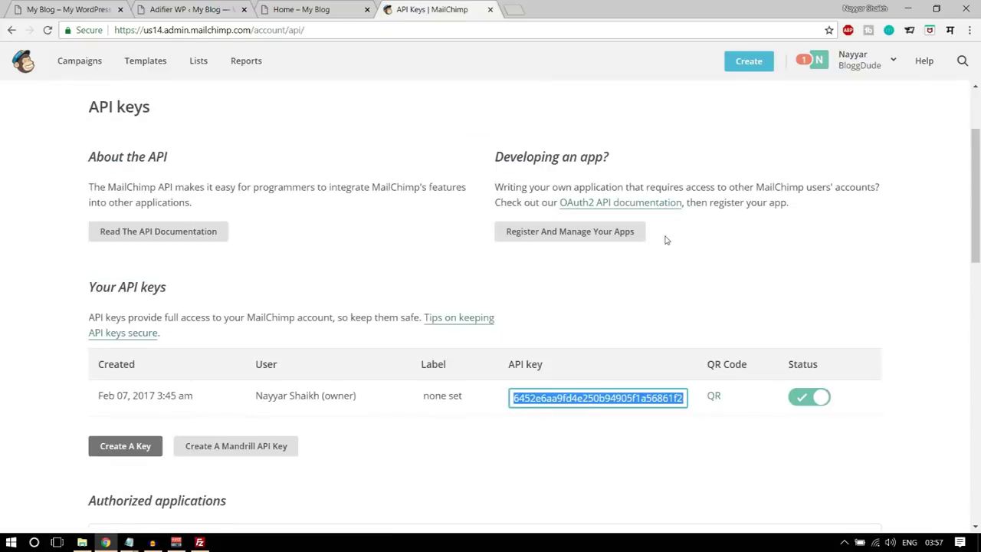
Copy List2's unique id from its MailChimp list settings
click(198, 61)
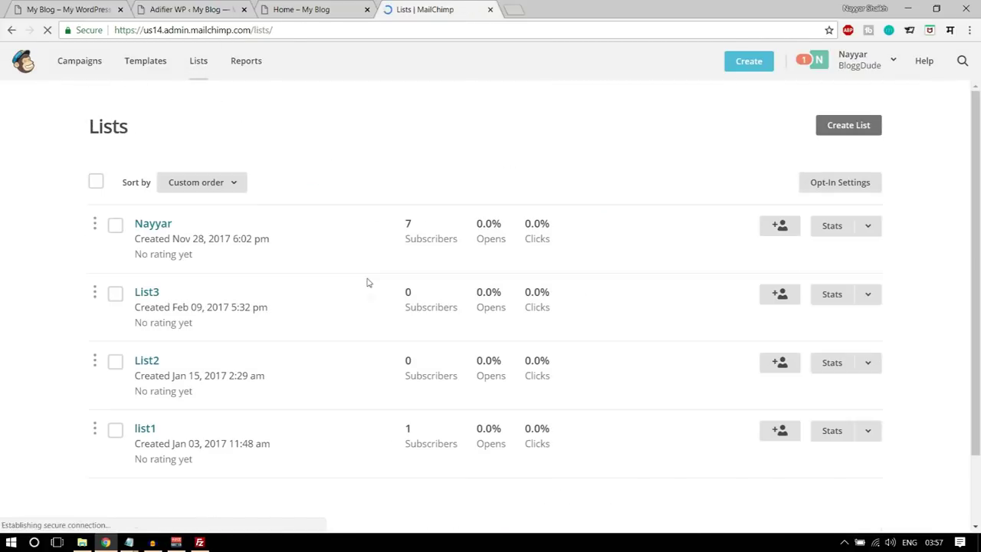
scroll(337, 281, down, 2)
scroll(411, 335, up, 2)
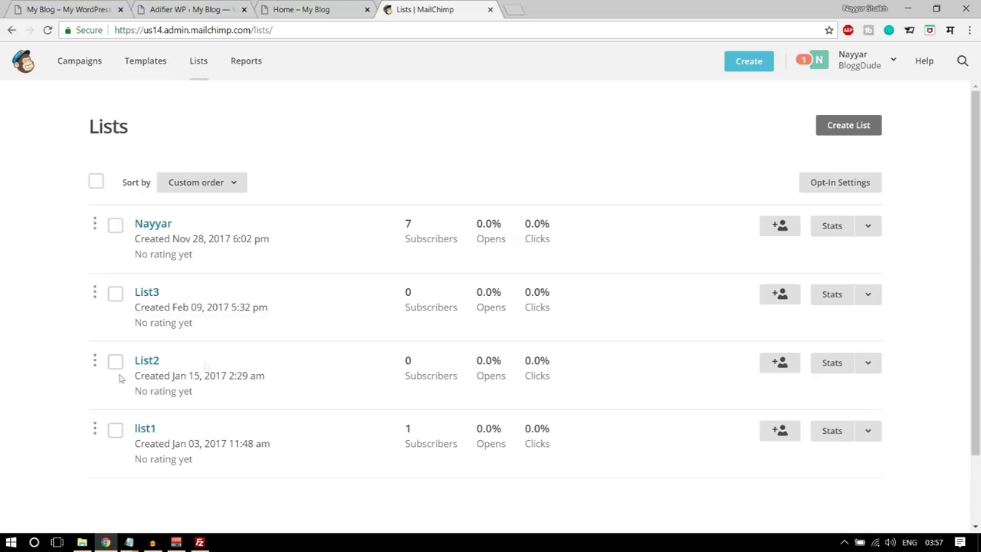
click(868, 365)
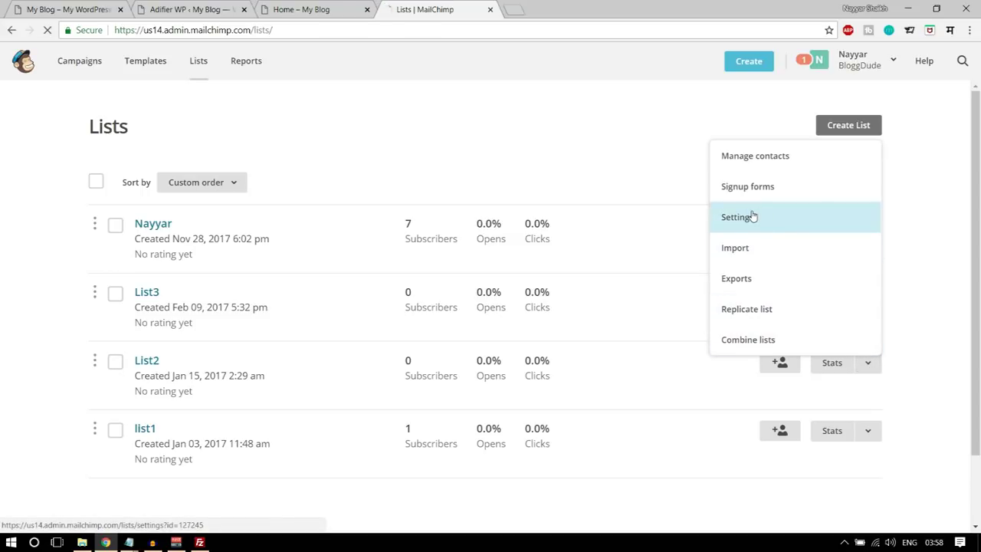
scroll(543, 261, down, 3)
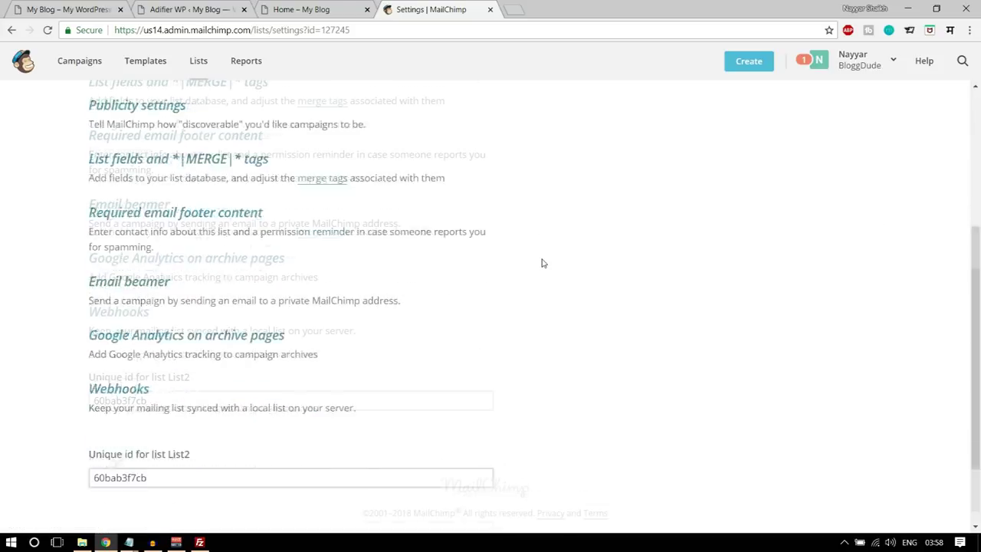
drag(160, 382, 72, 384)
key(ctrl+c)
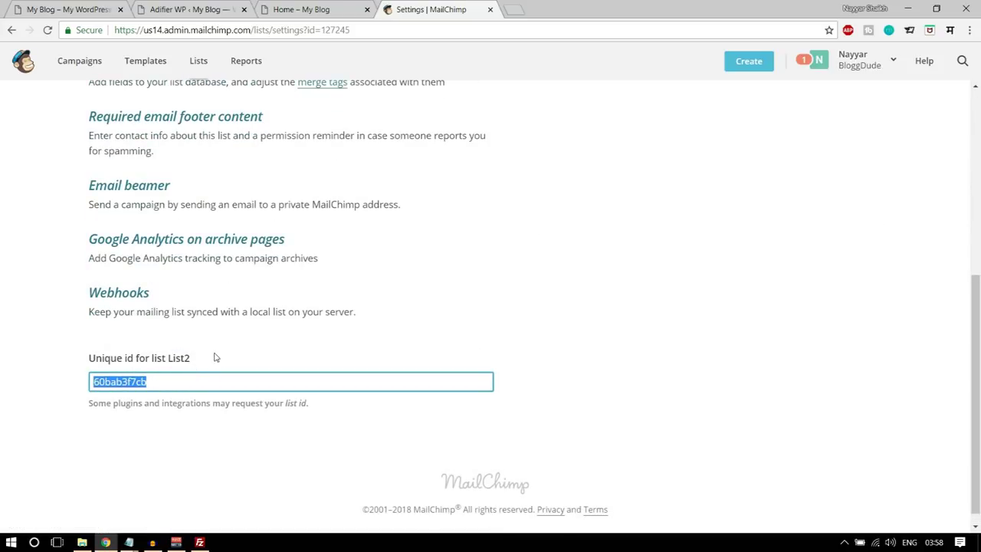
key(ctrl+2)
Paste List2's unique id into Adifier's List ID field and save the subscription settings
click(504, 301)
key(ctrl+v)
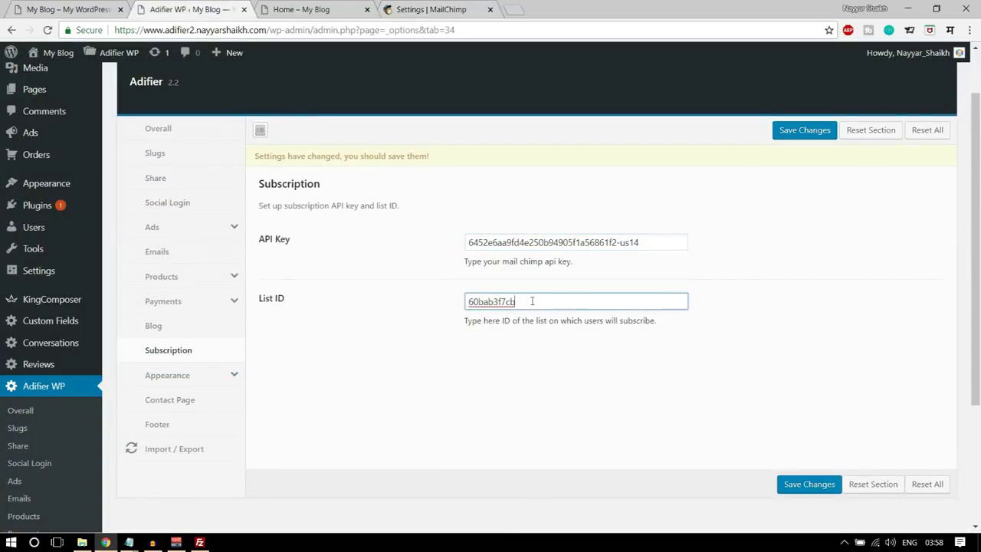
click(809, 485)
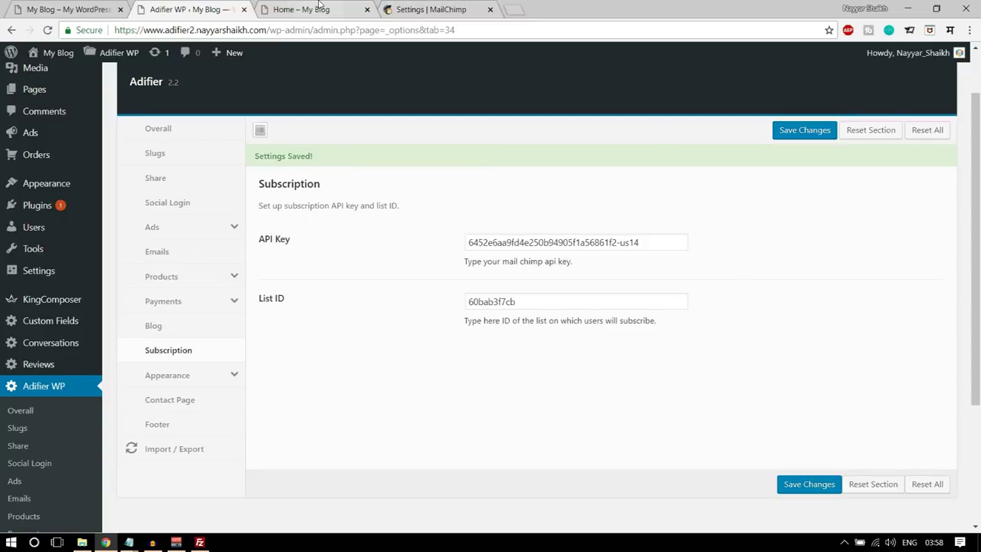
click(314, 9)
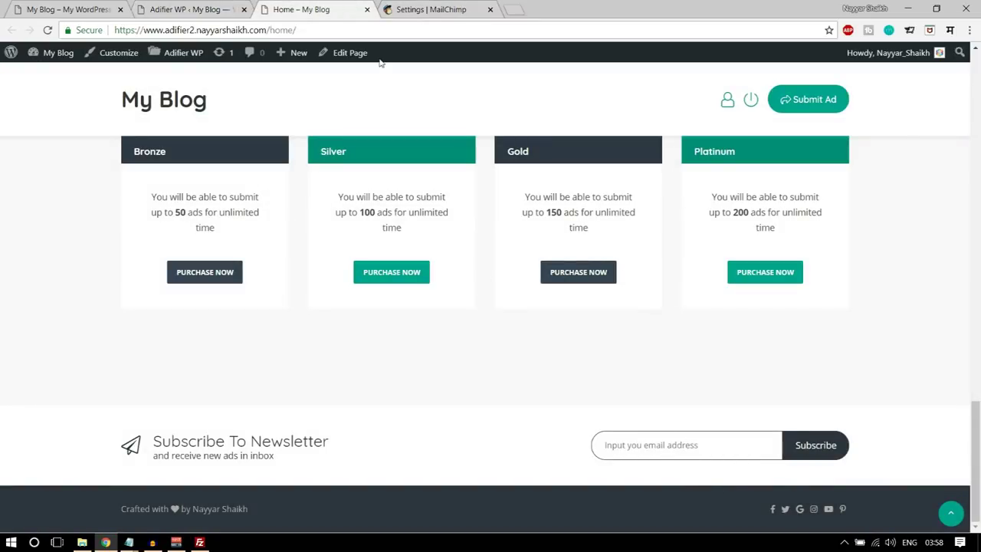
Go back to the MailChimp lists page and close the MailChimp tab
click(426, 9)
scroll(275, 321, up, 4)
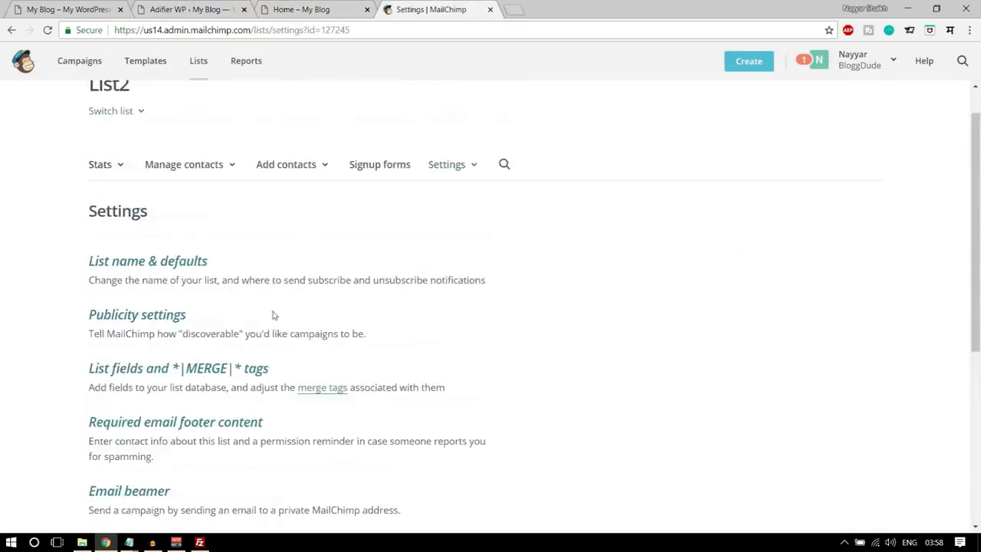
scroll(274, 314, up, 1)
double_click(163, 126)
scroll(190, 210, down, 2)
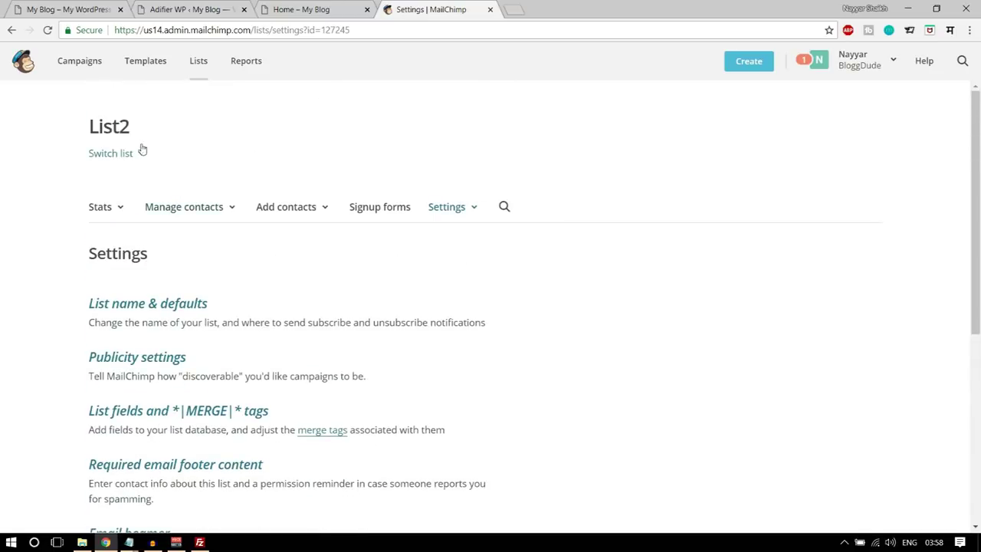
click(11, 29)
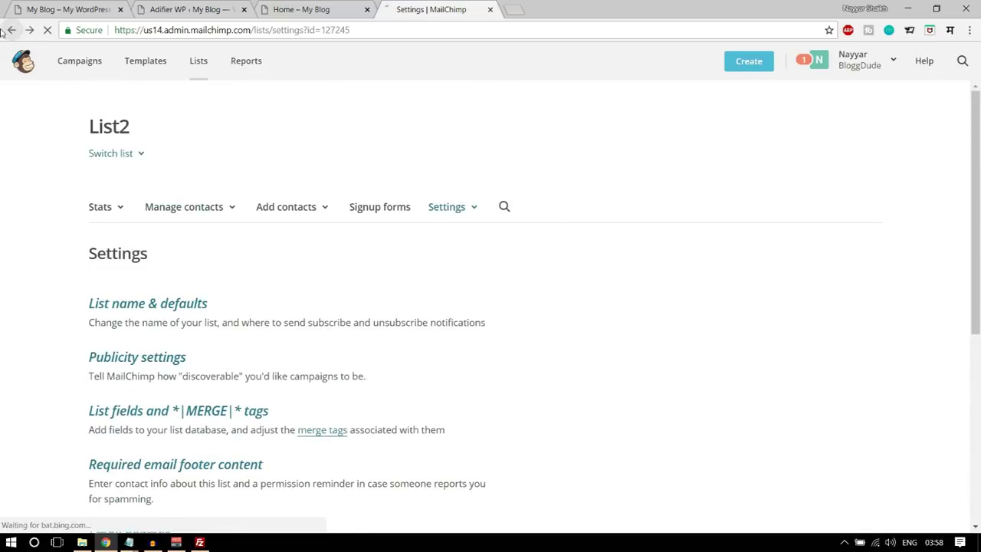
click(490, 10)
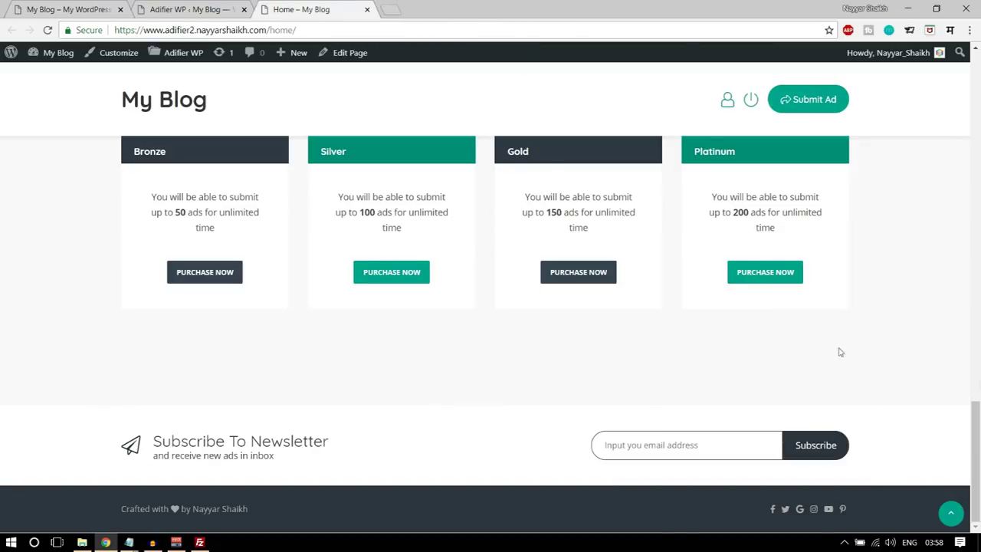
Review the demo site's footer description and contact details against the admin settings
click(833, 453)
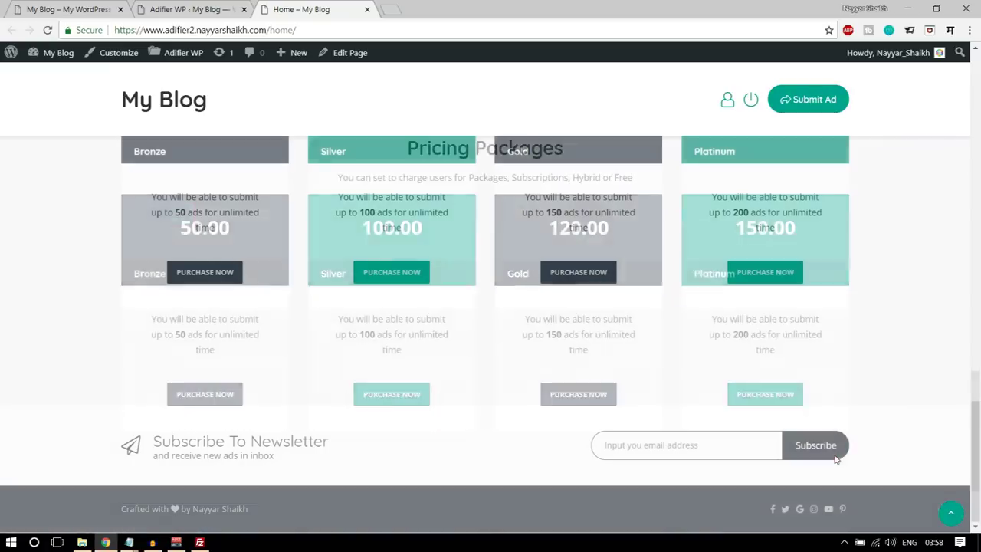
click(60, 6)
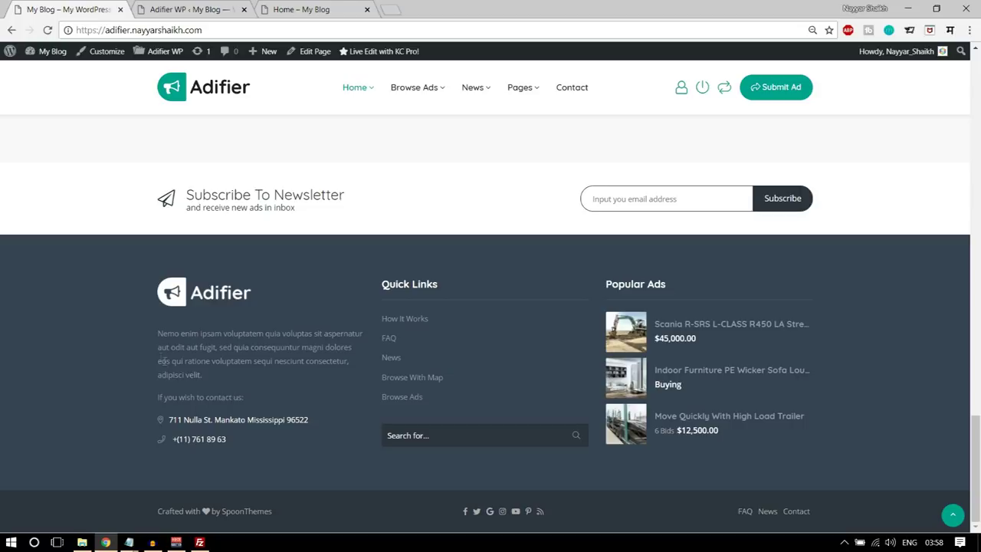
drag(157, 337, 275, 455)
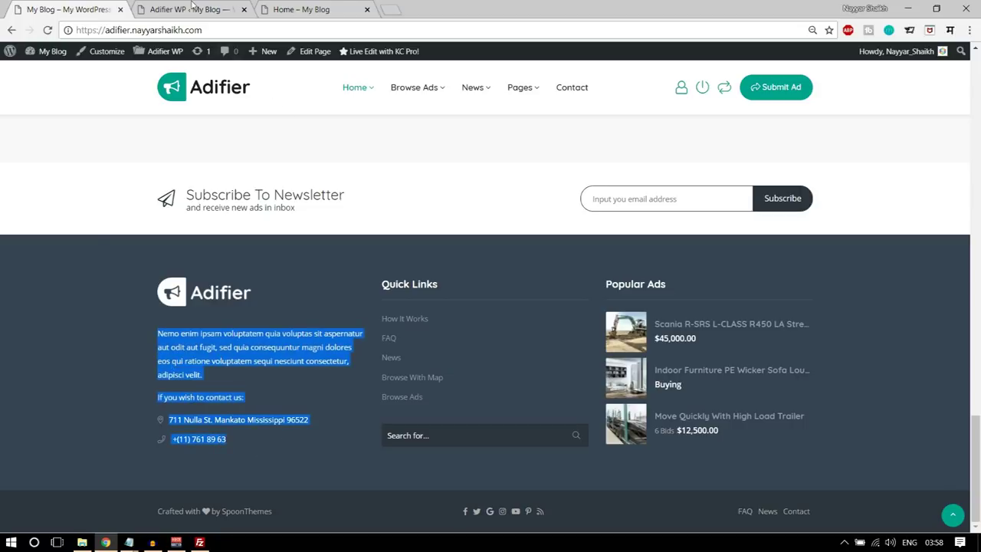
click(192, 8)
scroll(307, 237, down, 3)
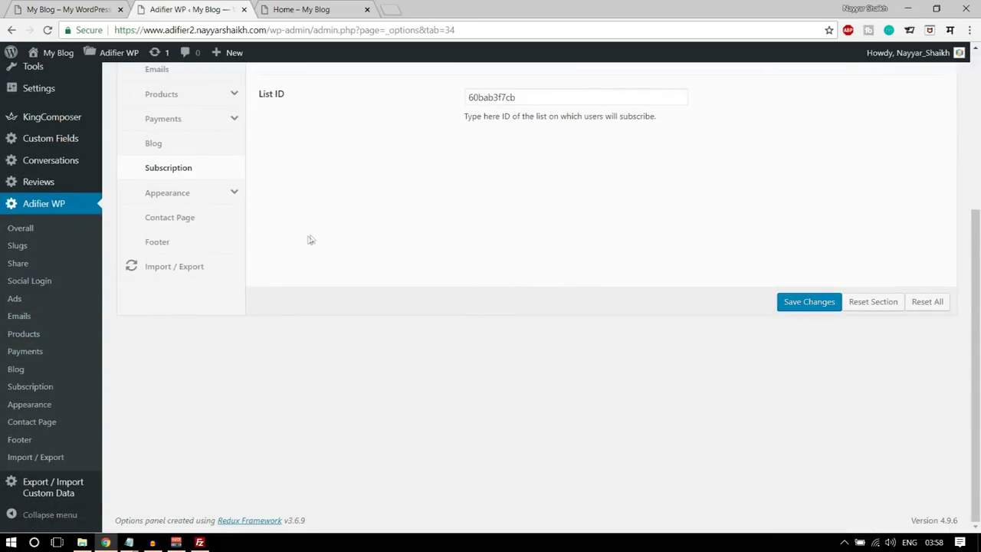
click(68, 10)
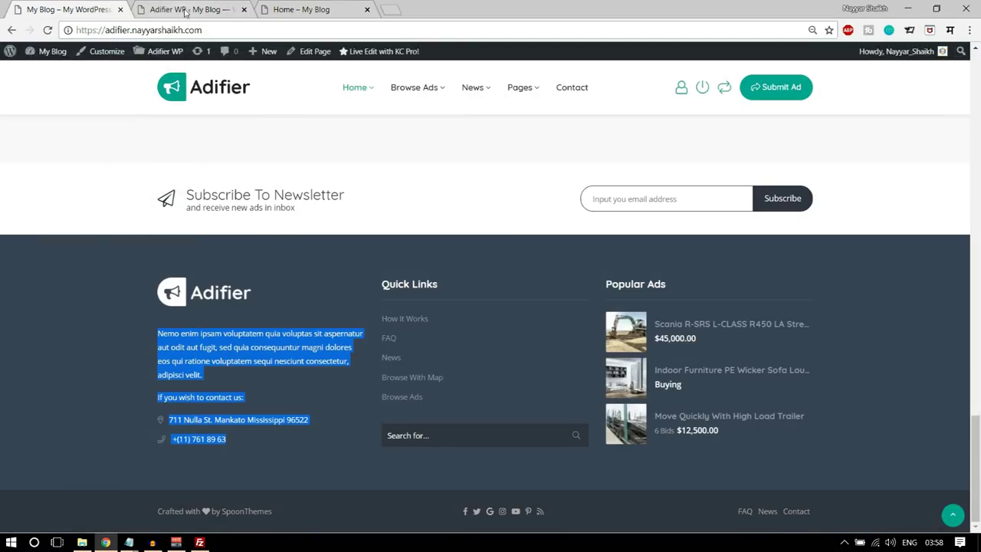
click(184, 9)
Open the Appearance > Widgets admin page
scroll(207, 261, up, 3)
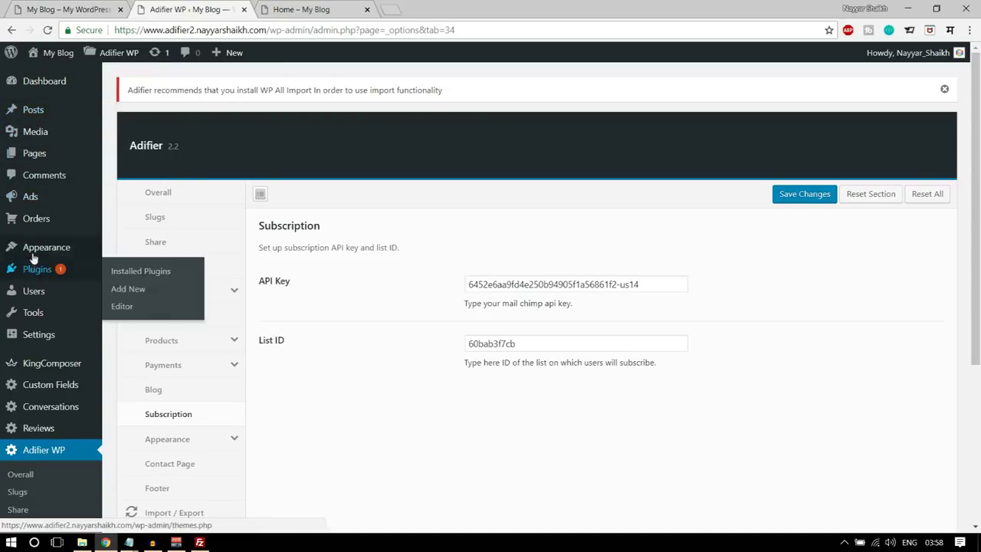
mouse_move(34, 253)
click(126, 285)
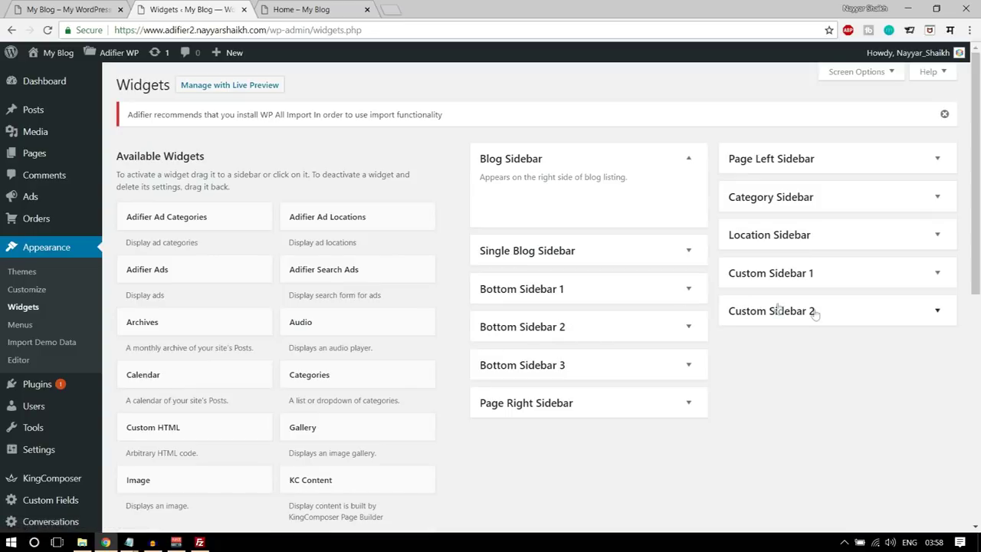
Inspect Bottom Sidebar 1 on the Widgets screen and compare with the demo footer
scroll(862, 369, down, 3)
scroll(862, 368, up, 2)
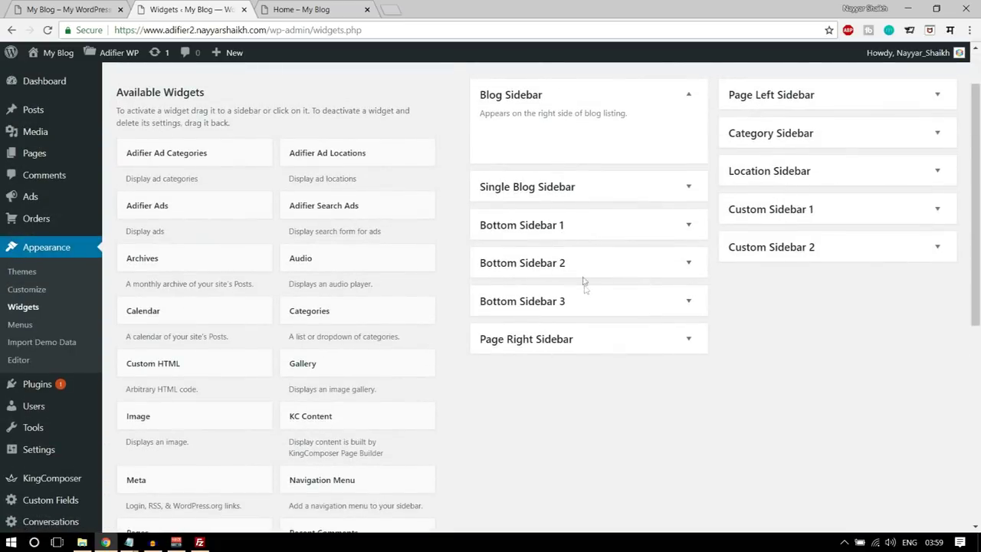
click(561, 225)
click(589, 228)
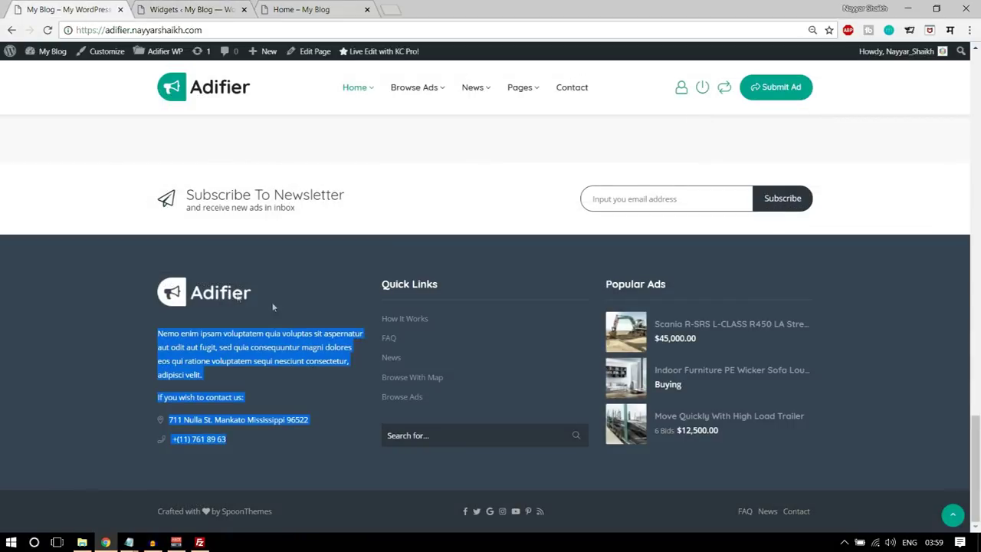
click(272, 306)
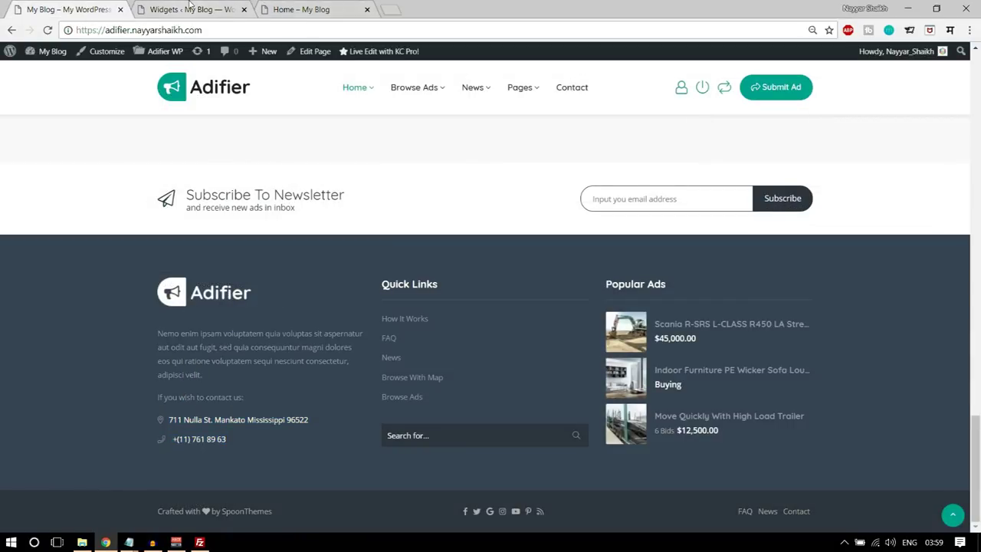
click(222, 9)
scroll(424, 247, down, 2)
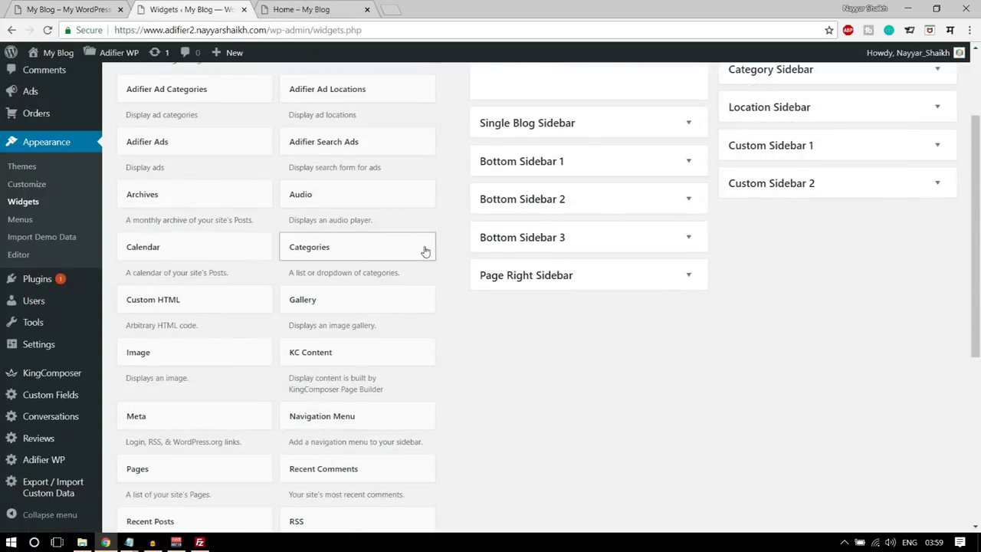
Add an Image widget to Bottom Sidebar 1 holding the uploaded logo-footer.png
drag(150, 293, 585, 132)
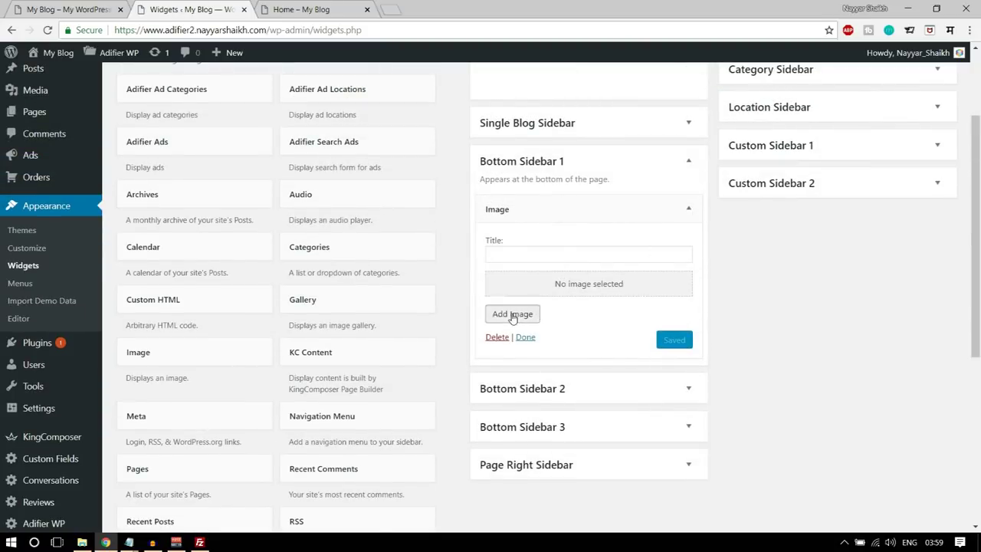
click(513, 316)
click(188, 104)
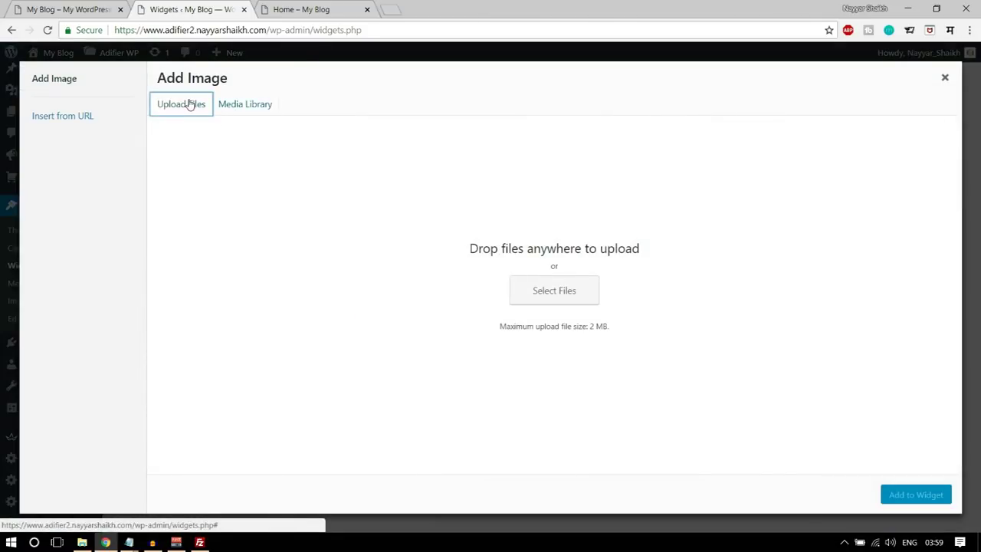
click(547, 293)
scroll(292, 216, down, 1)
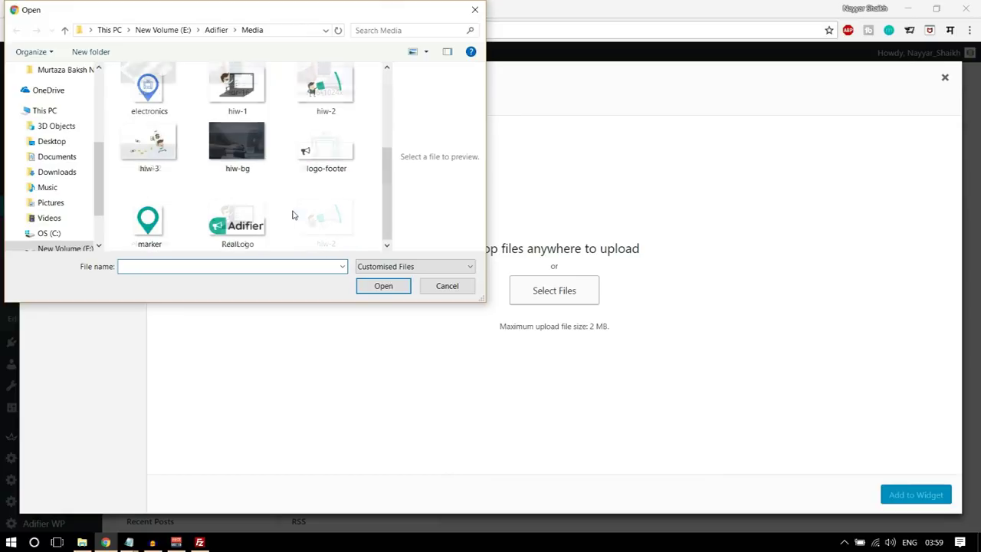
scroll(292, 216, up, 1)
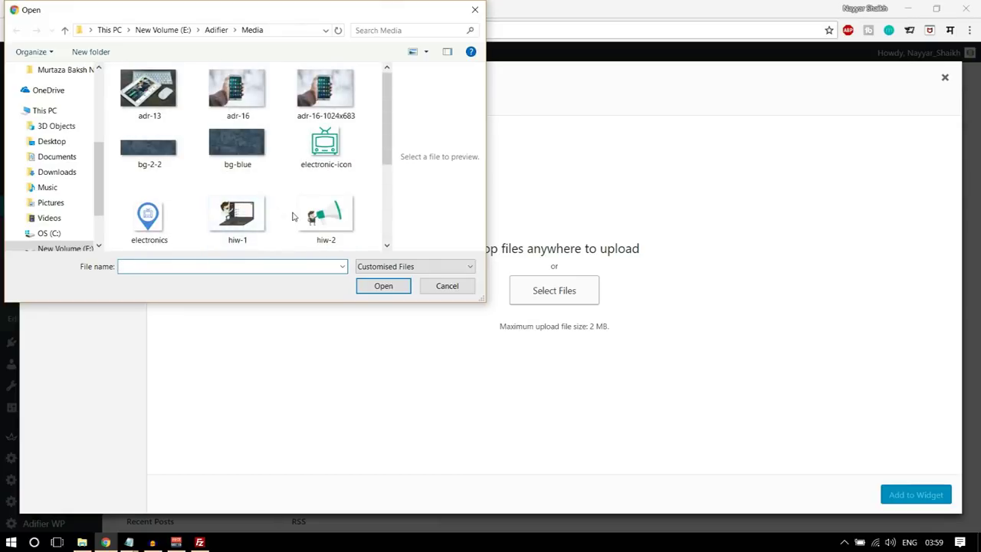
scroll(293, 216, down, 2)
click(331, 184)
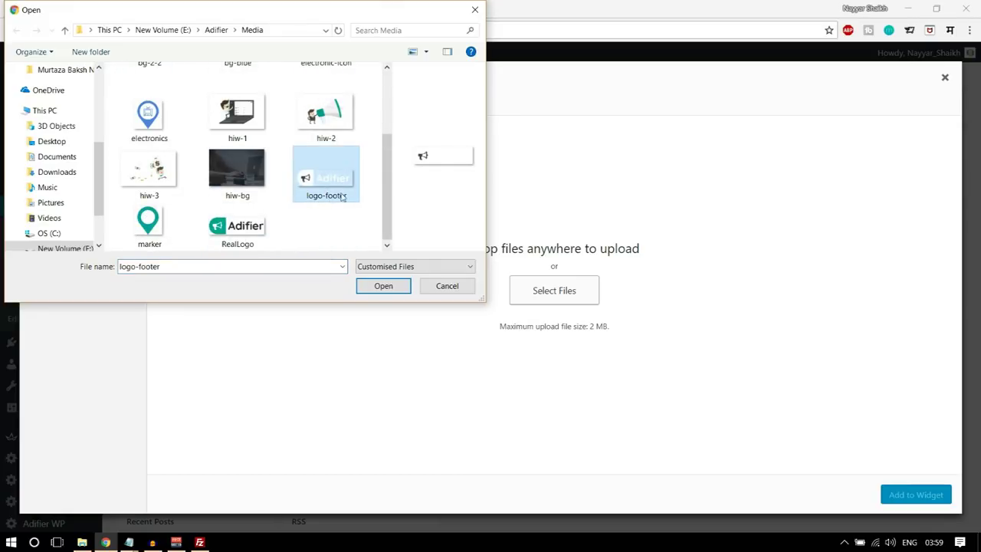
click(384, 285)
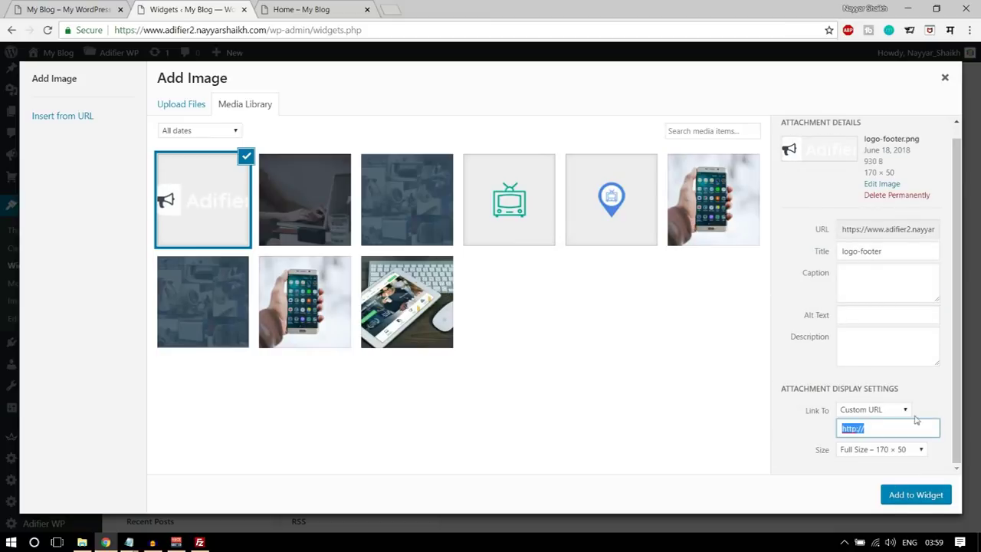
click(916, 495)
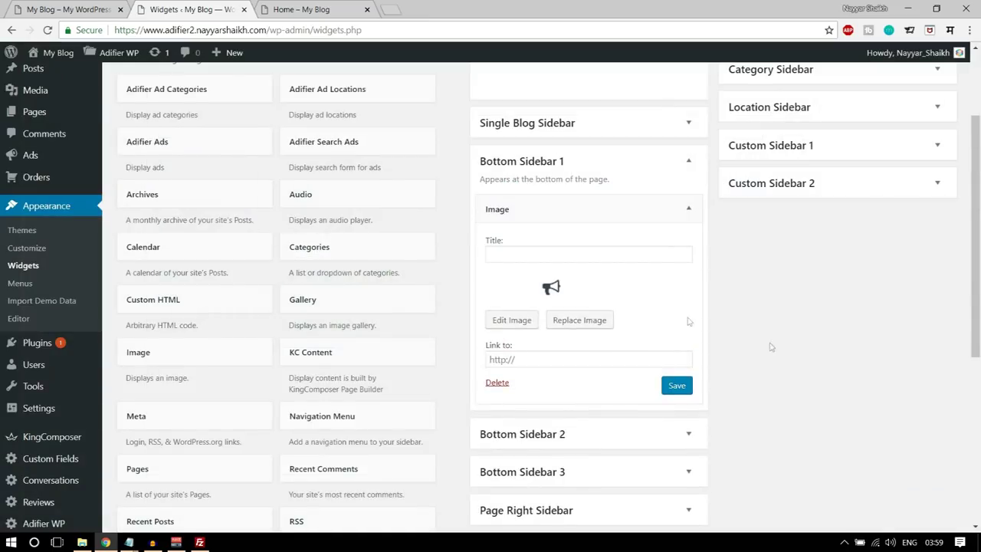
Save the Image widget and collapse its settings
click(678, 386)
click(689, 209)
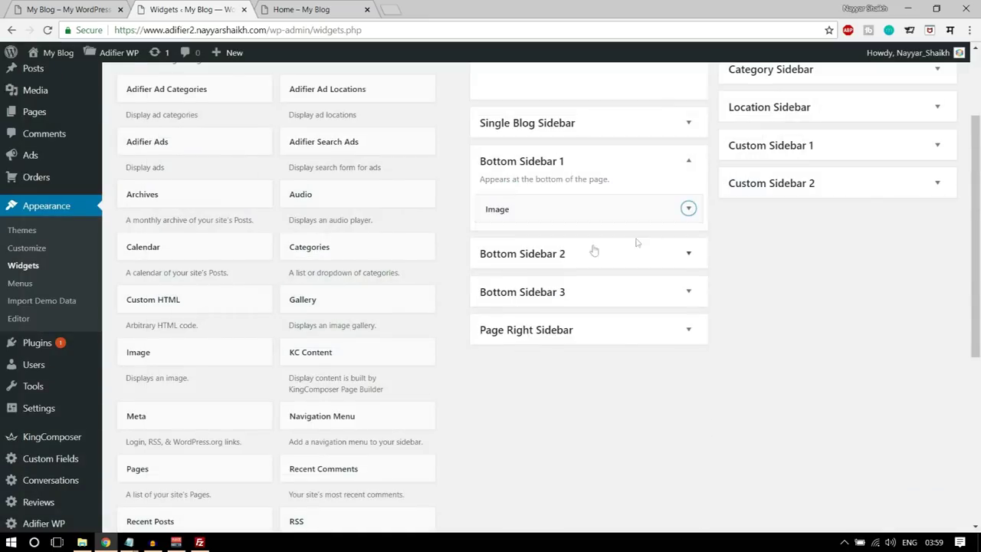
click(46, 6)
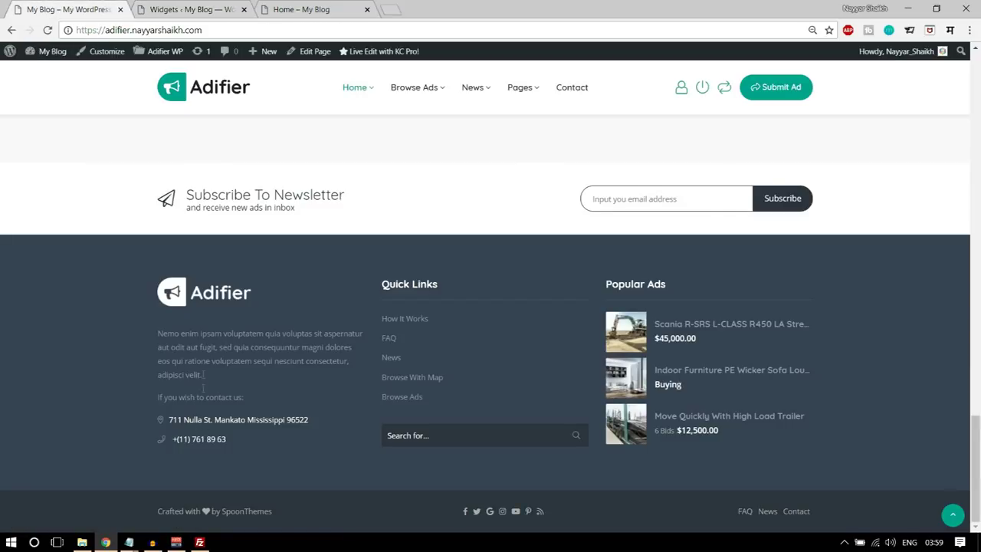
Add a Text widget below Image in Bottom Sidebar 1 and paste the footer paragraphs and contact list
click(207, 7)
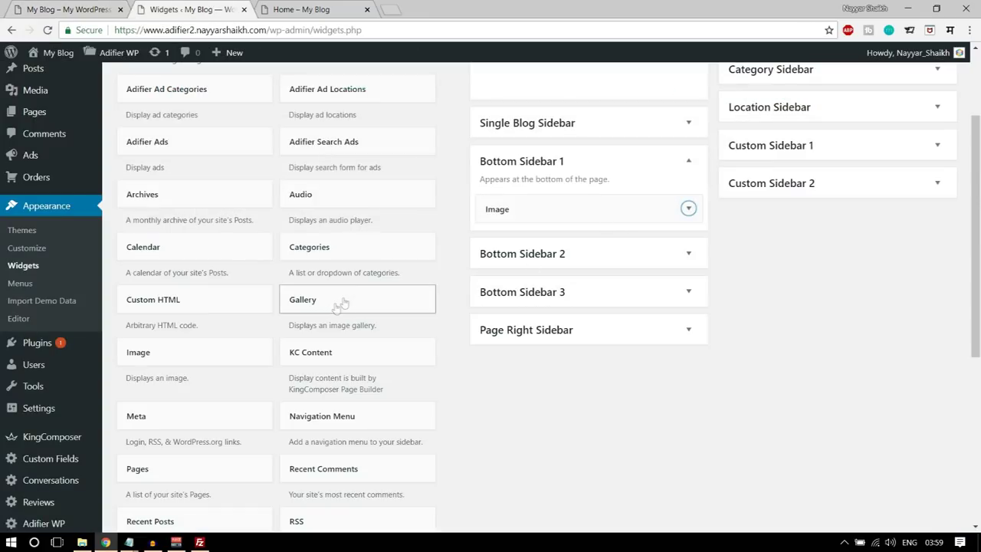
scroll(396, 388, down, 1)
scroll(396, 389, down, 2)
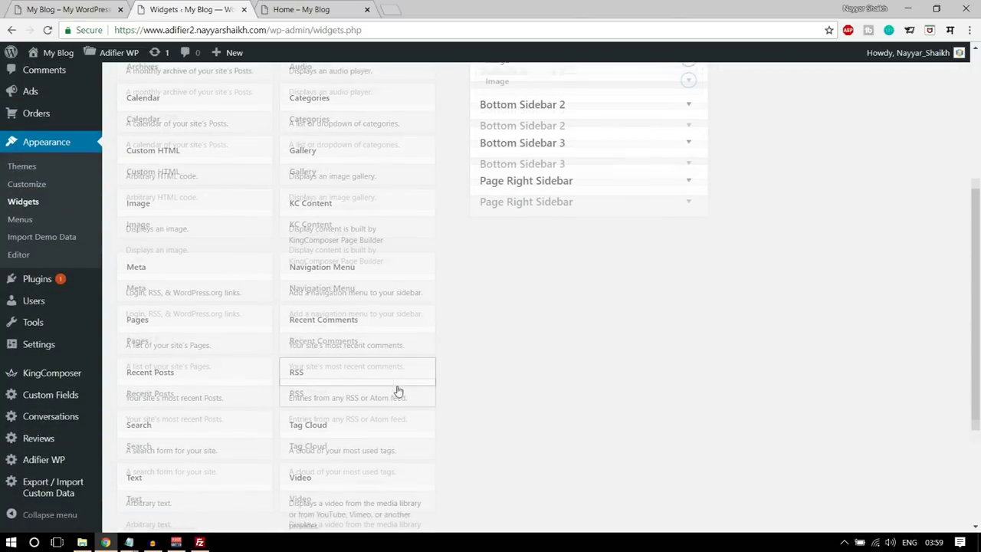
drag(205, 439, 636, 182)
drag(601, 252, 599, 266)
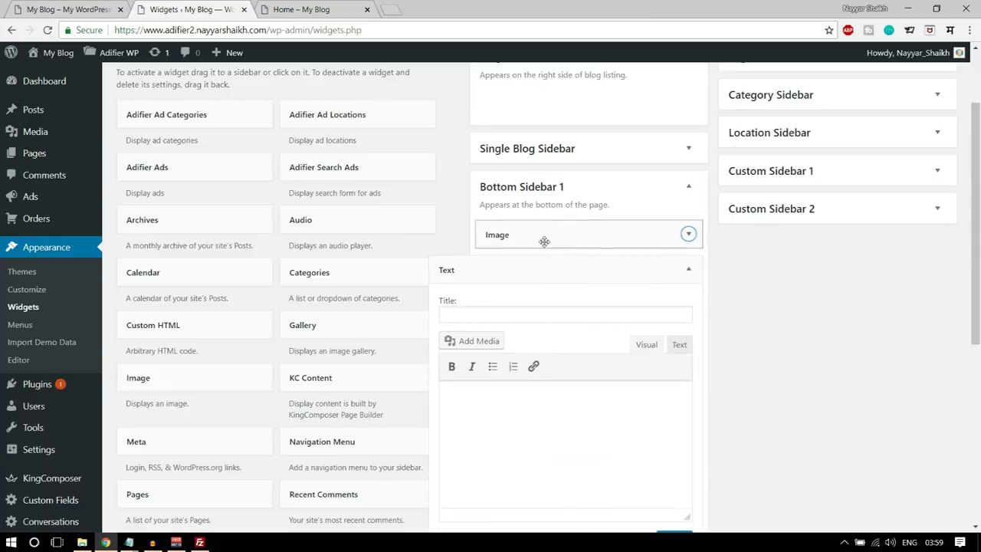
scroll(636, 301, down, 1)
click(646, 326)
key(ctrl+v)
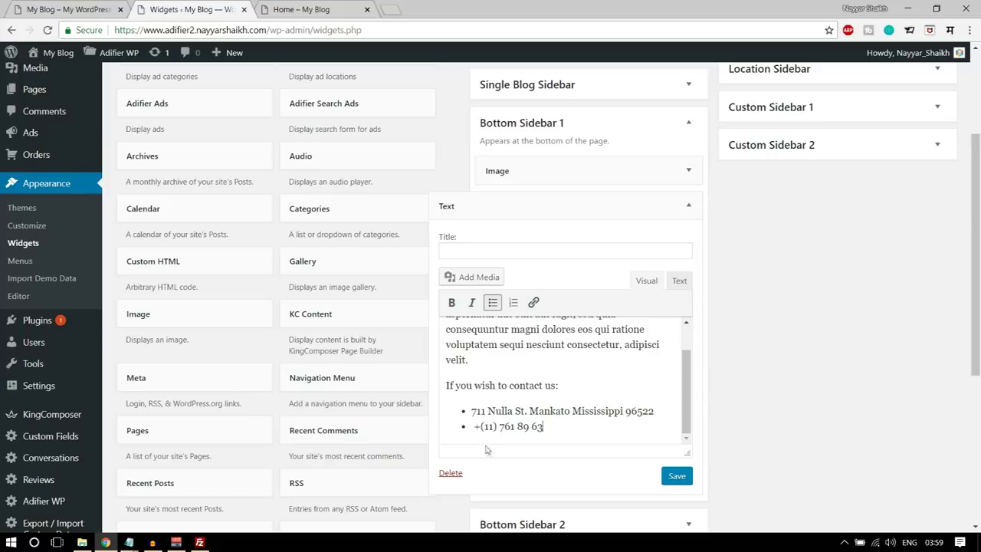
Compare the pasted address and phone bullets with the demo site's footer
click(473, 414)
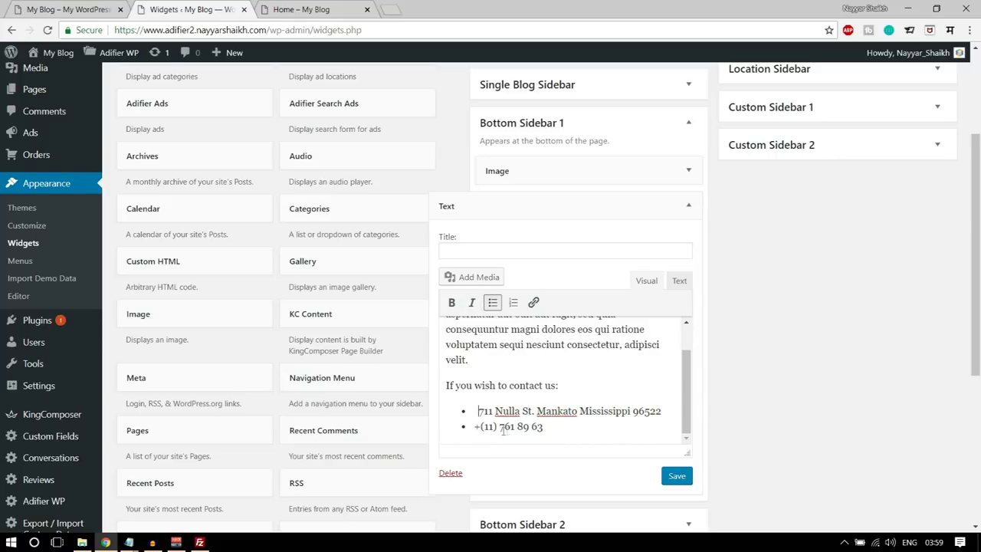
click(476, 426)
scroll(547, 420, up, 2)
scroll(548, 420, down, 2)
key(ctrl+Page_Up)
drag(257, 402, 254, 438)
click(254, 439)
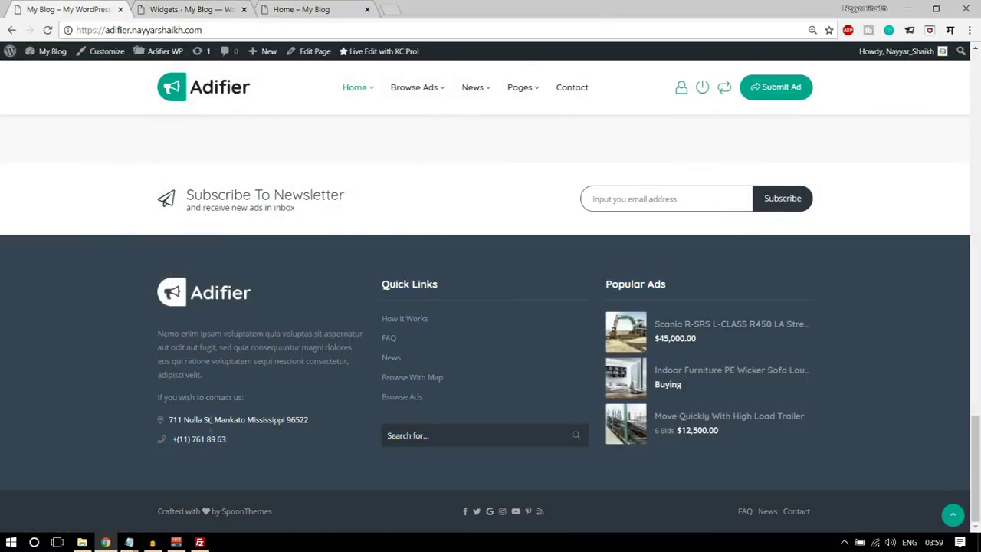
drag(339, 425, 189, 416)
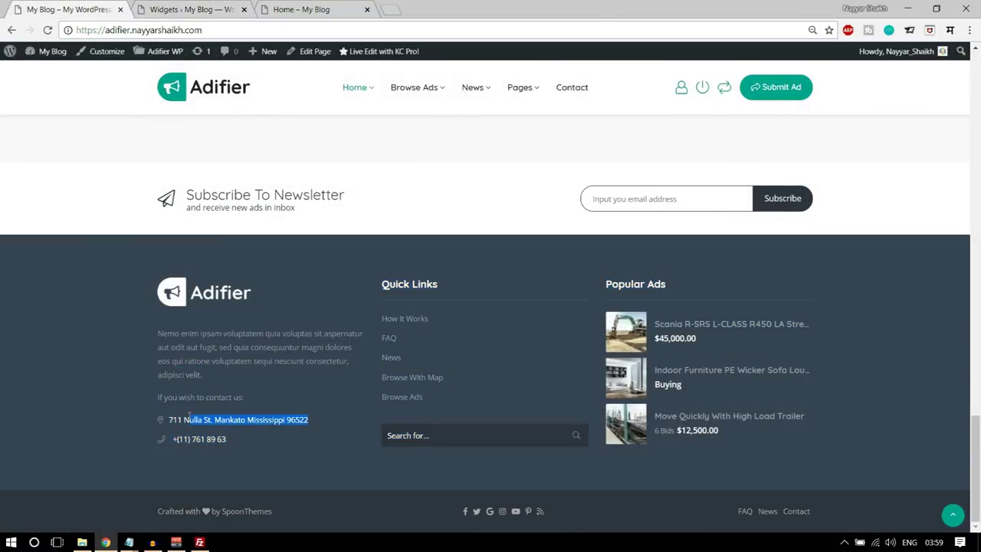
click(229, 444)
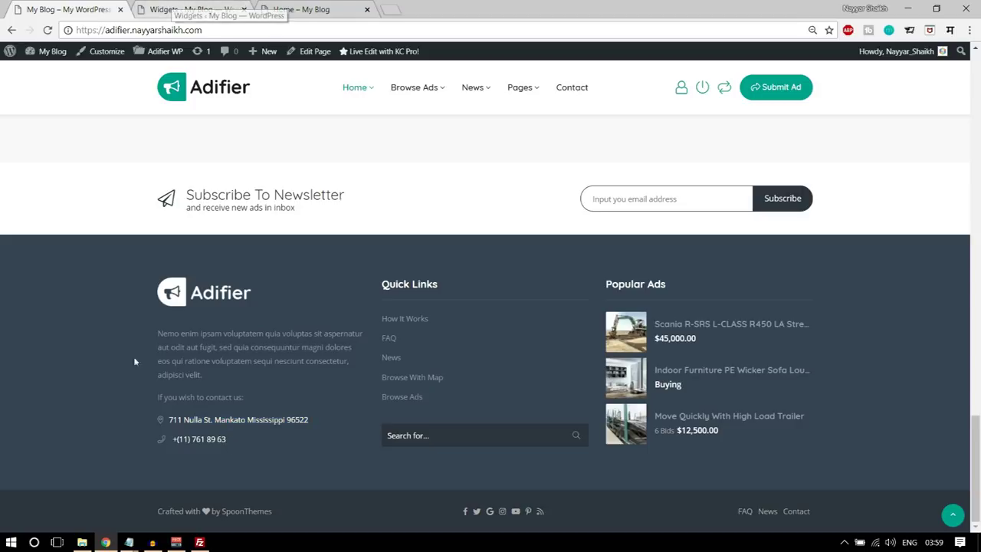
Add style="color: #ffffff;" from Notepad to the widget's <ul> tag in the Text view
mouse_move(129, 542)
click(203, 491)
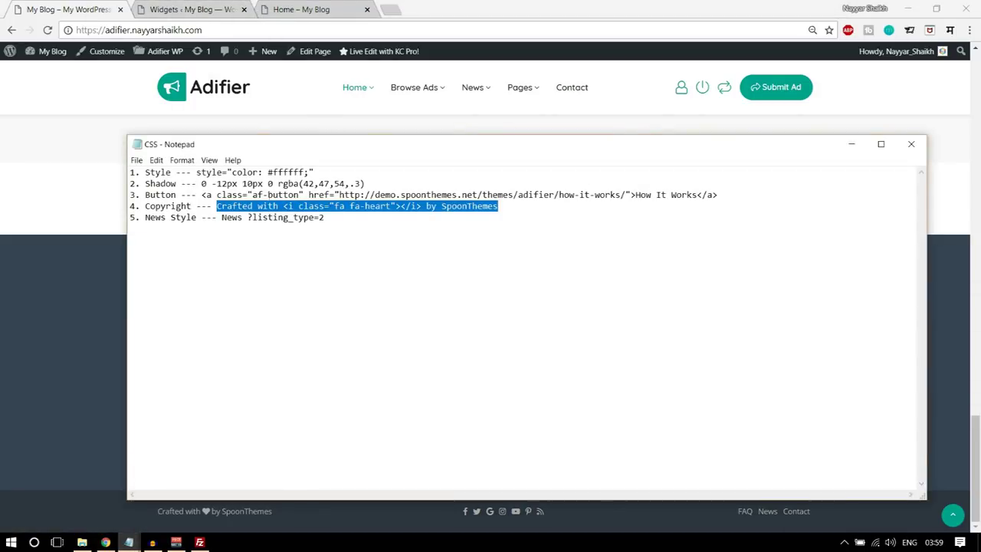
drag(314, 172, 196, 170)
key(ctrl+c)
click(195, 9)
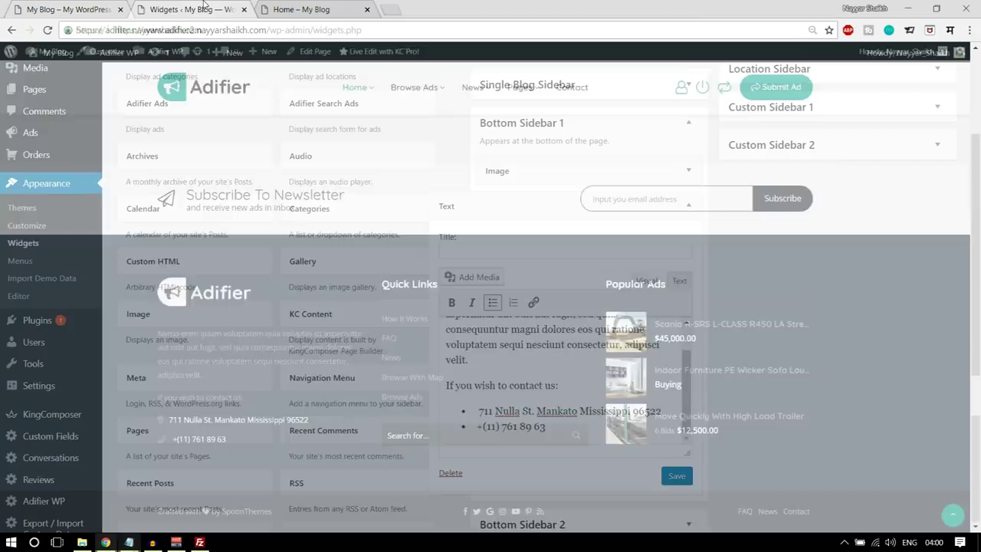
click(679, 217)
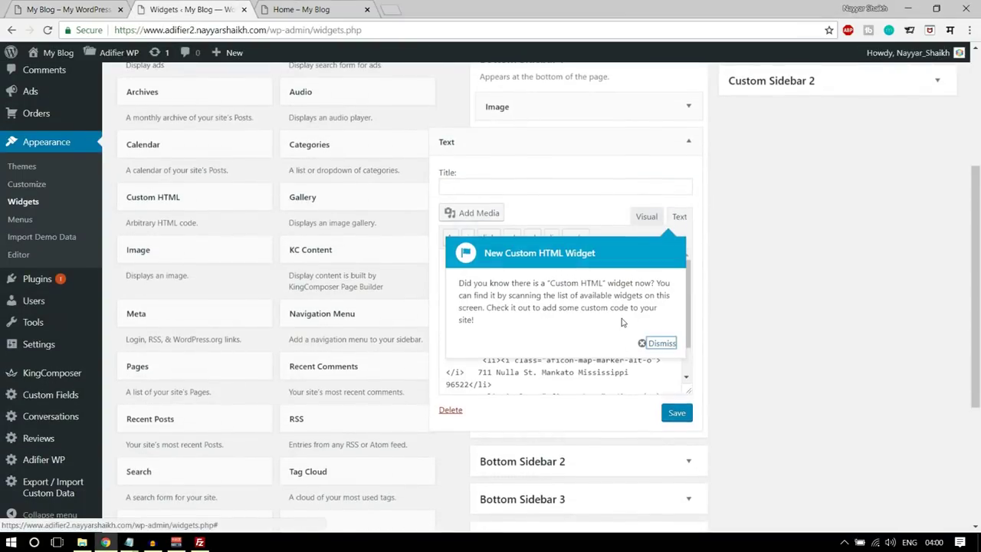
scroll(657, 261, down, 2)
click(659, 216)
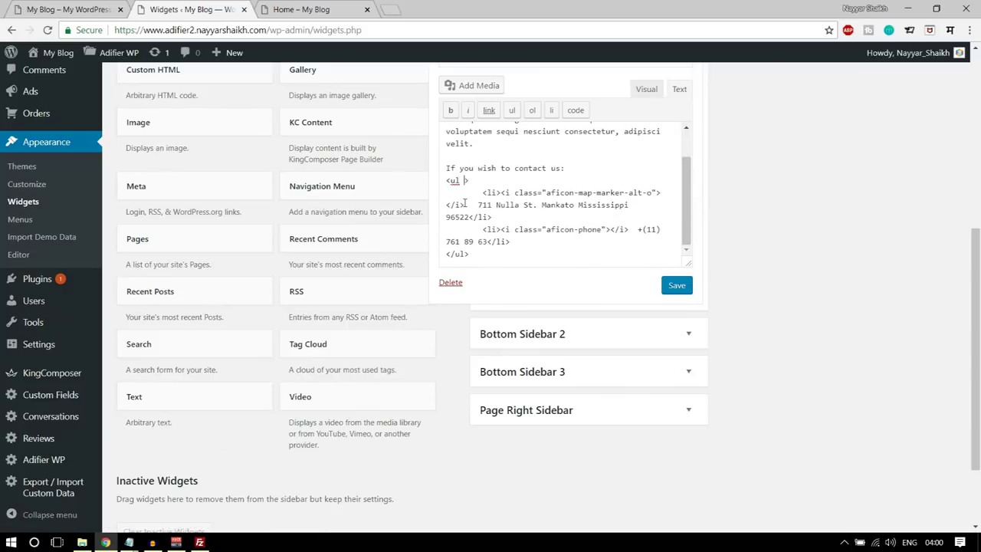
key(ctrl+v)
Check the edited list tag and save the Text widget
drag(574, 181, 442, 177)
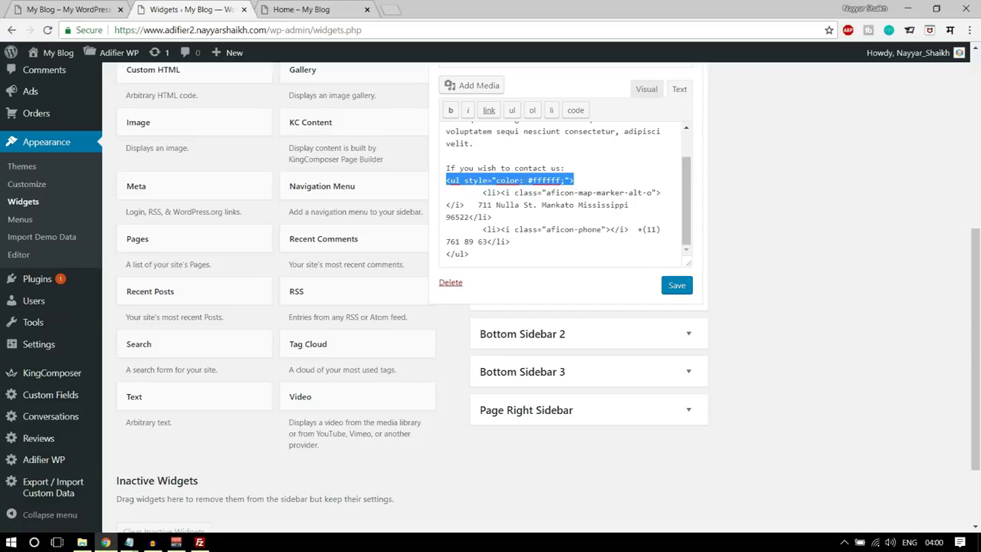
click(663, 288)
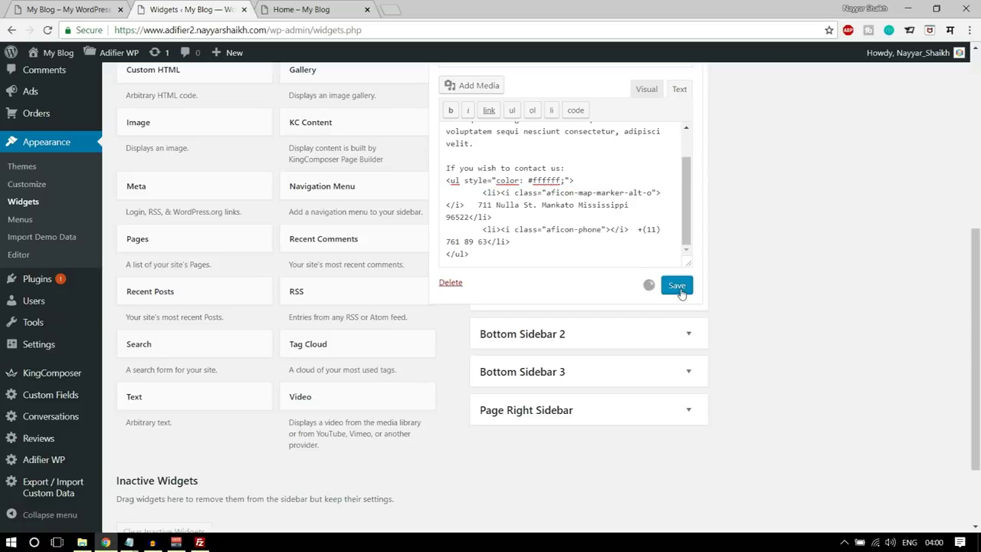
scroll(760, 293, up, 5)
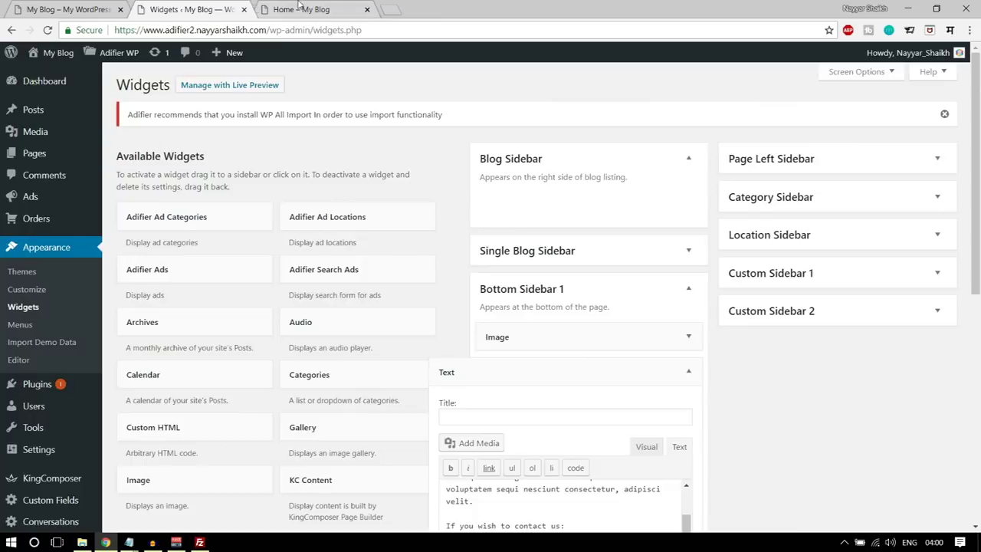
click(299, 9)
Reload the home page to check the new footer, then compare with the Adifier demo footer
key(F5)
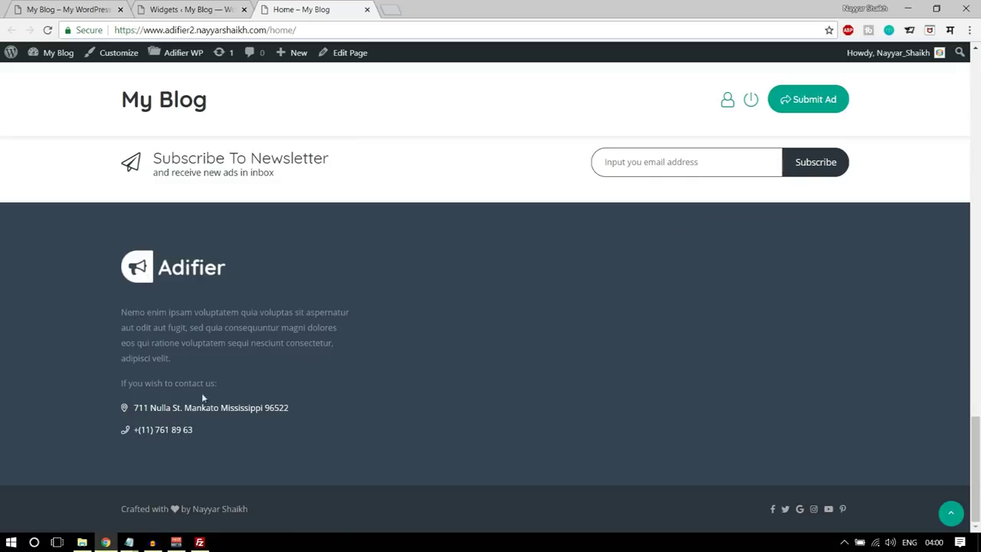
key(ctrl+1)
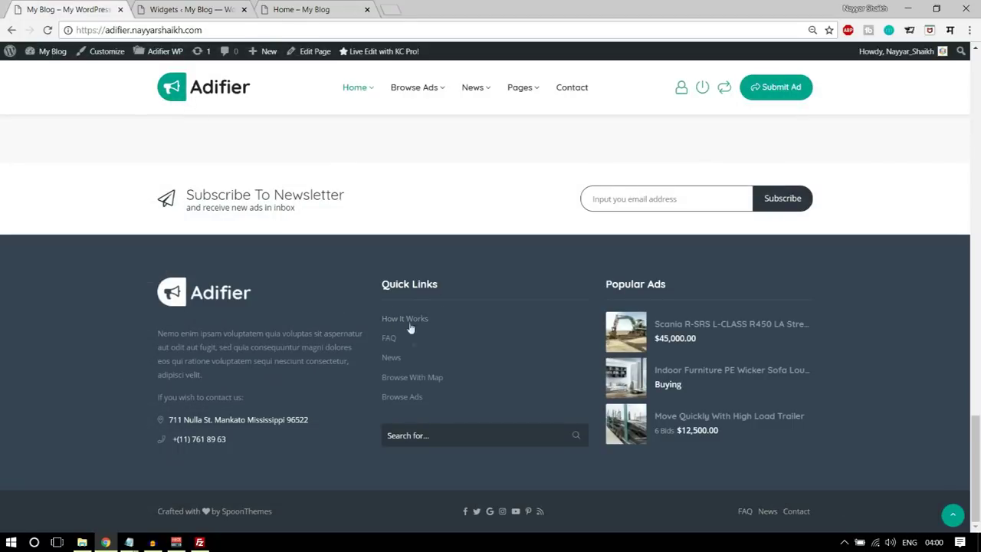
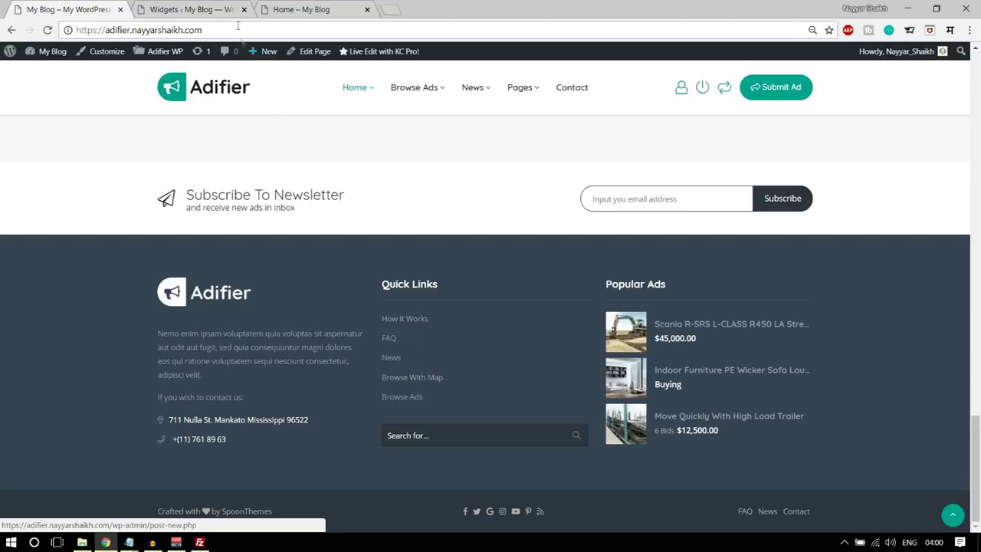
Publish a new blank page titled How it Works
click(208, 7)
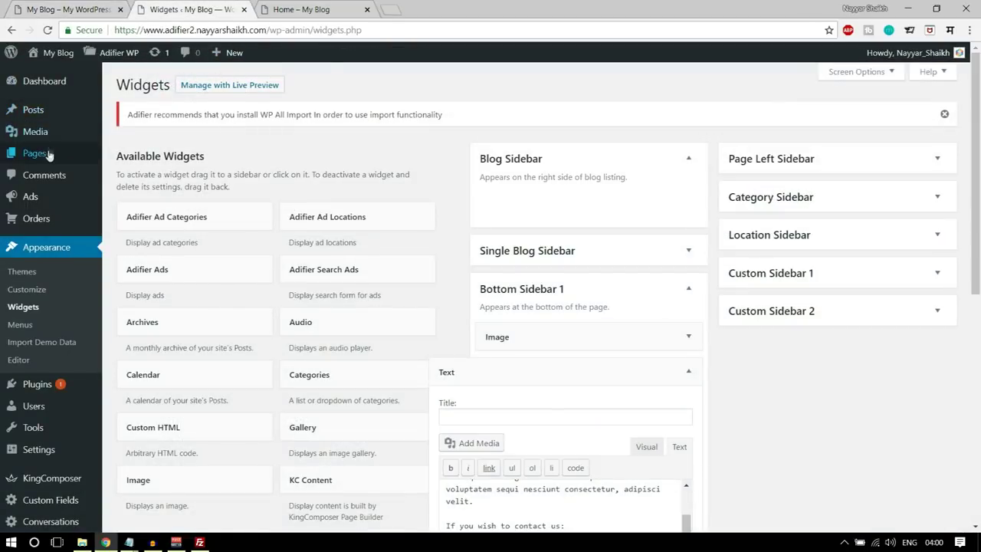
mouse_move(56, 153)
middle_click(135, 171)
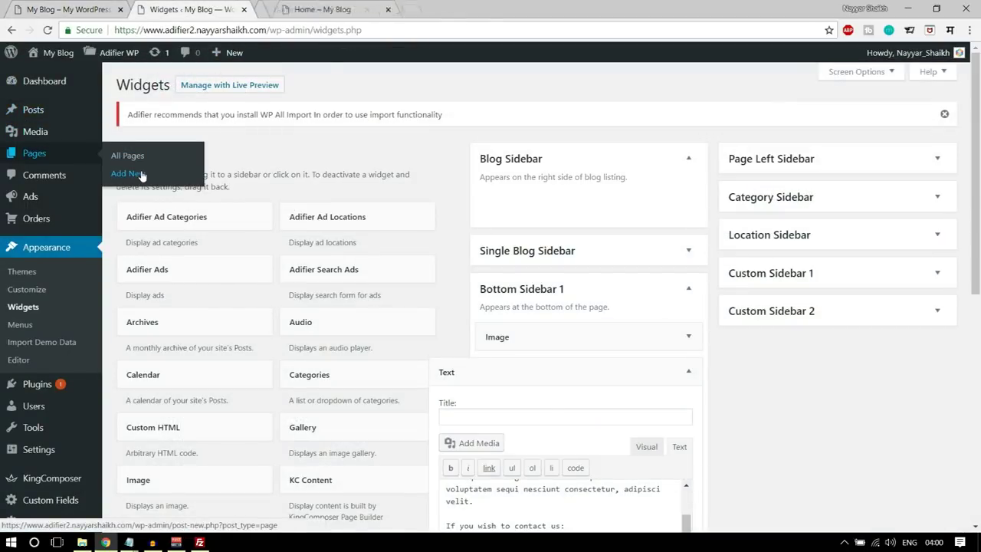
click(301, 8)
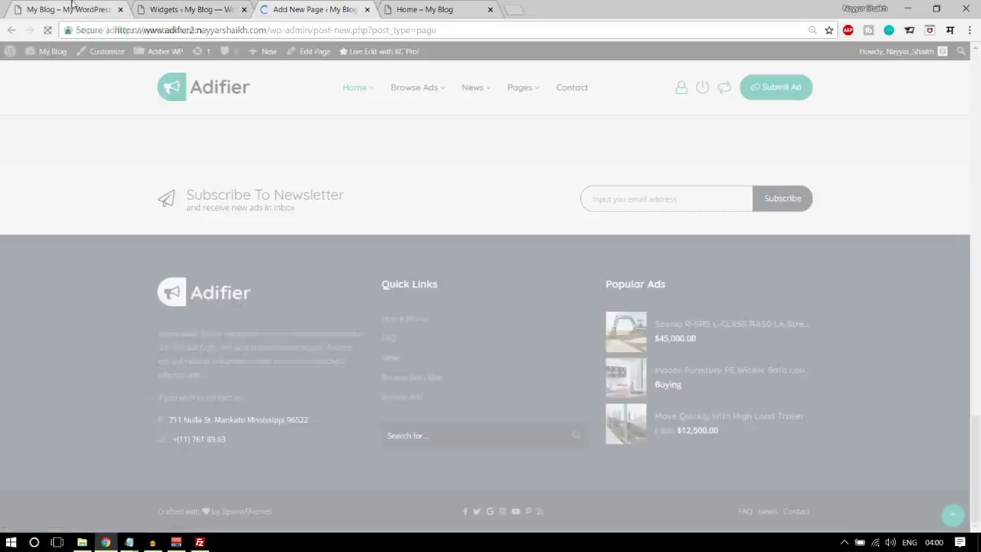
key(ctrl+1)
click(301, 8)
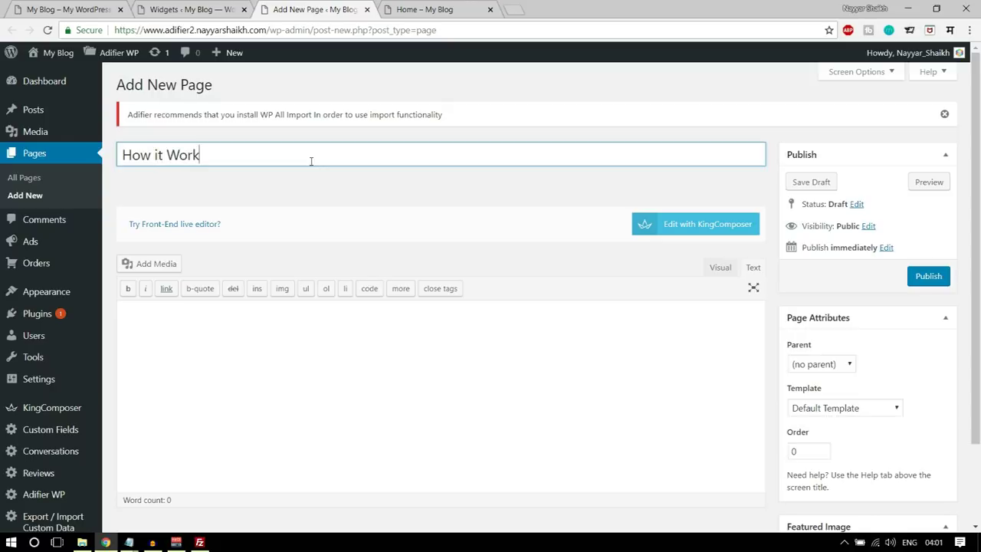
click(928, 276)
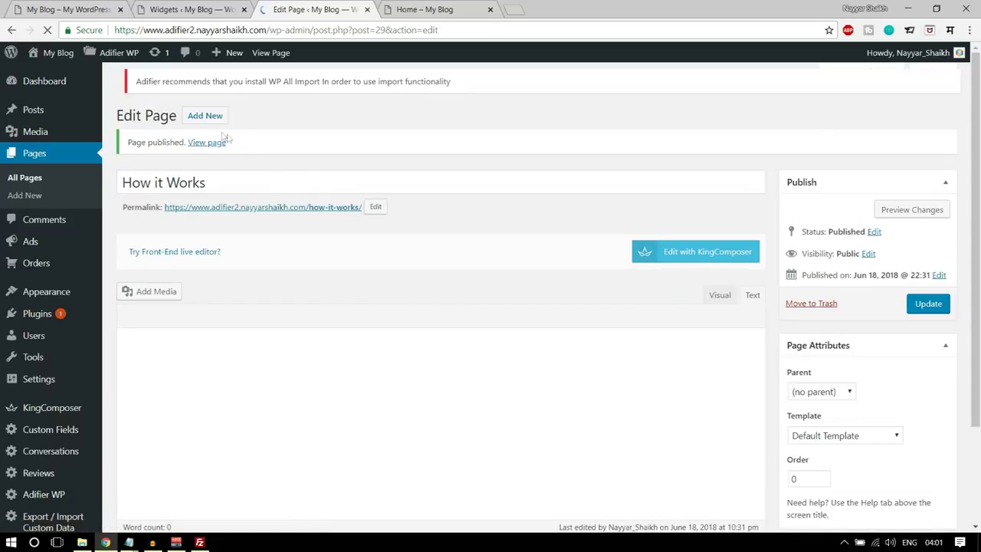
Publish a second blank page titled FAQ and check the live footer links
click(213, 84)
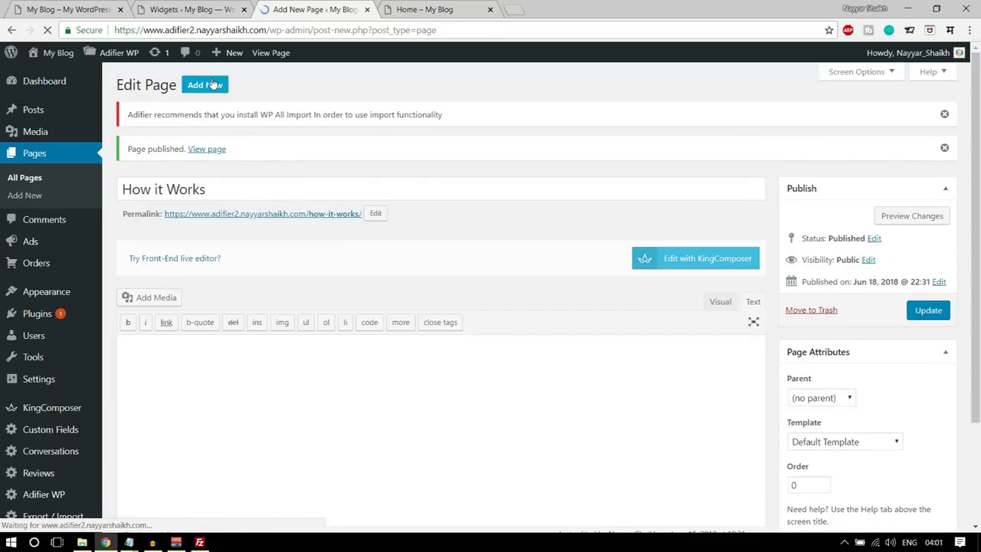
text(F)
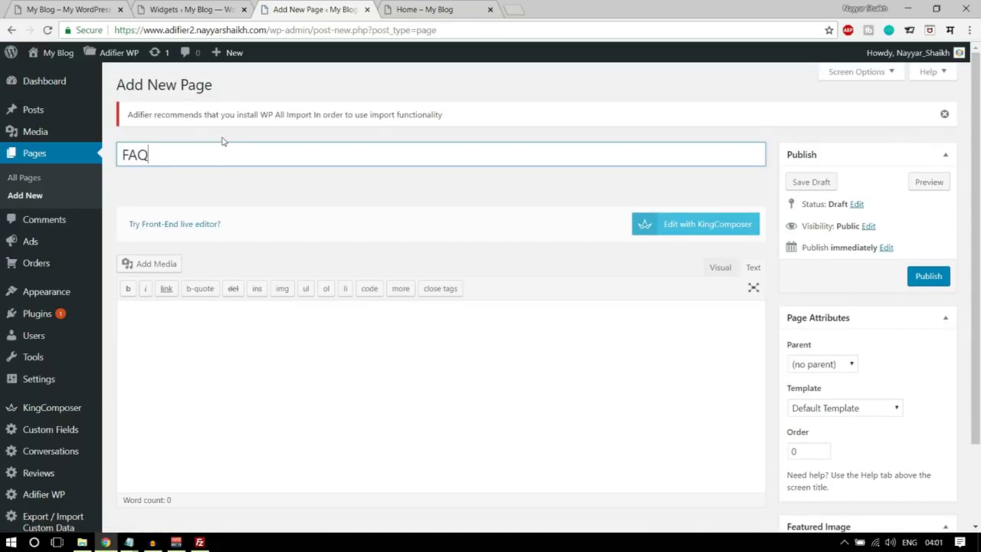
text(AQ)
click(928, 276)
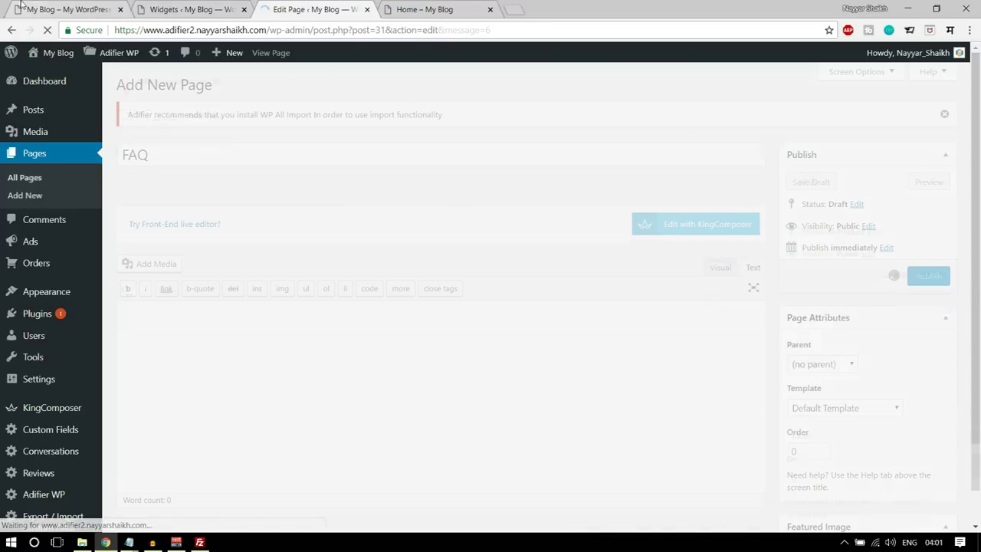
click(69, 9)
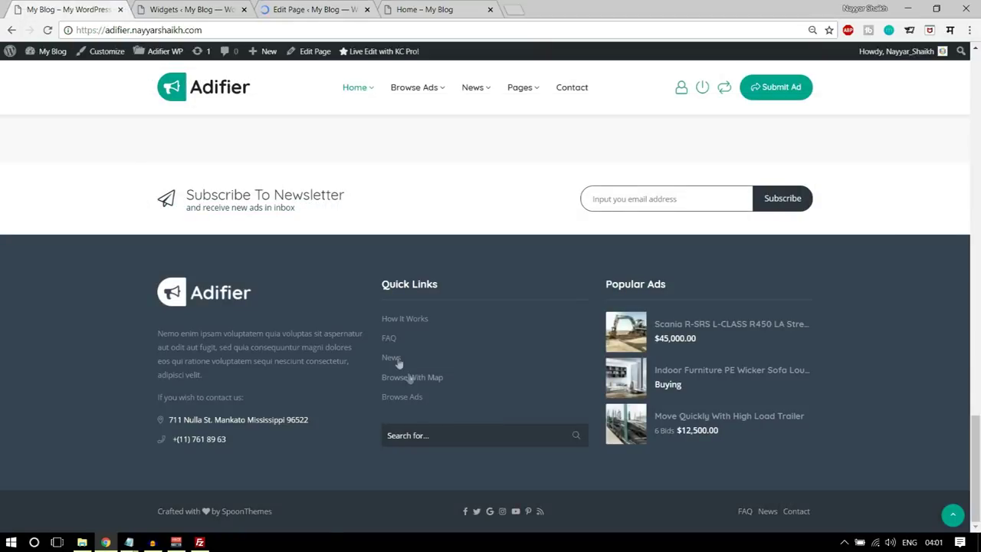
click(310, 9)
Publish a third blank page titled News and review the footer links again
click(217, 89)
text(News)
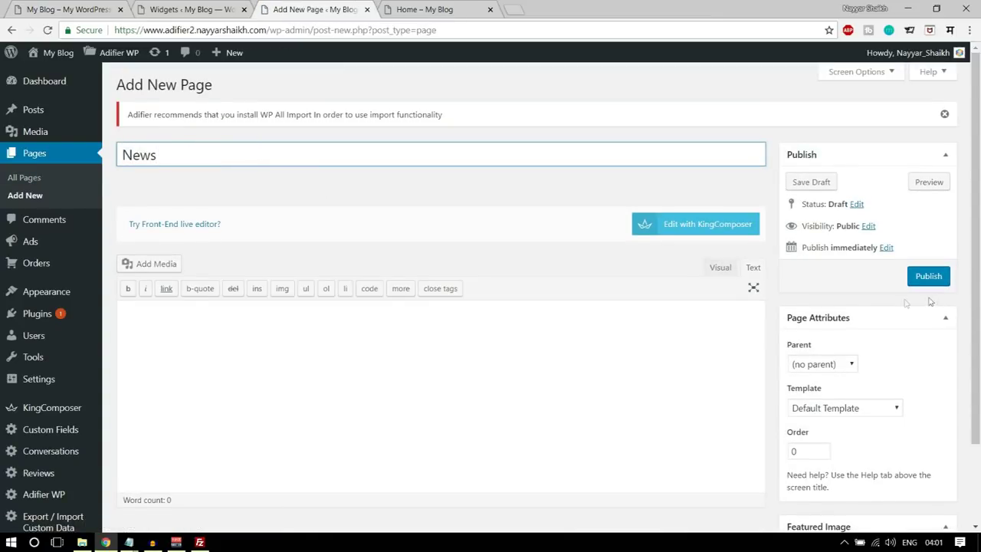
click(928, 276)
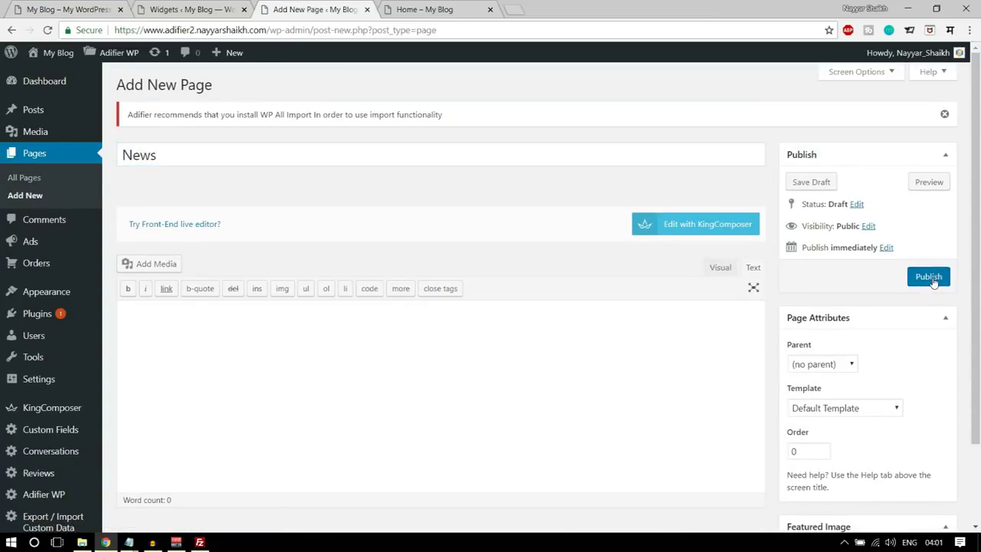
click(68, 9)
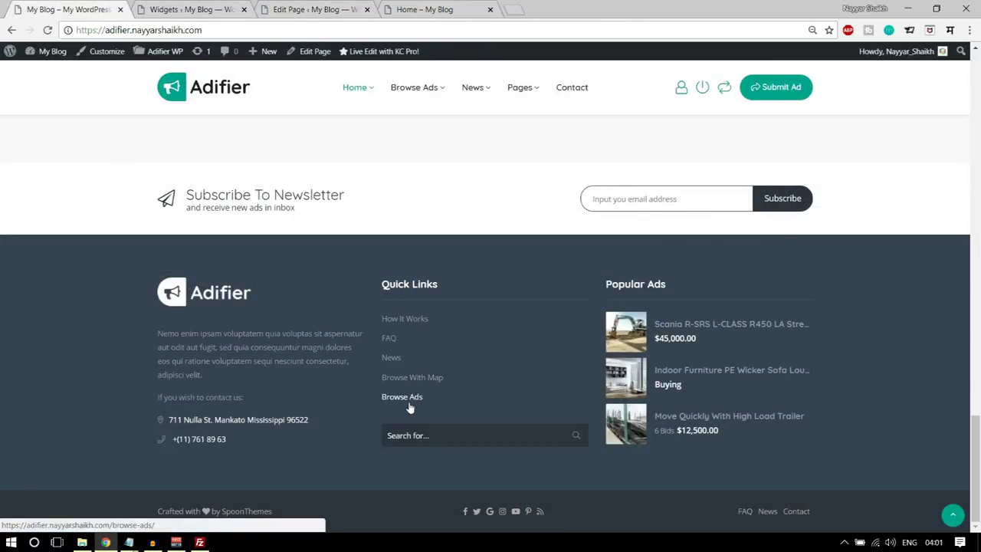
click(215, 7)
click(266, 10)
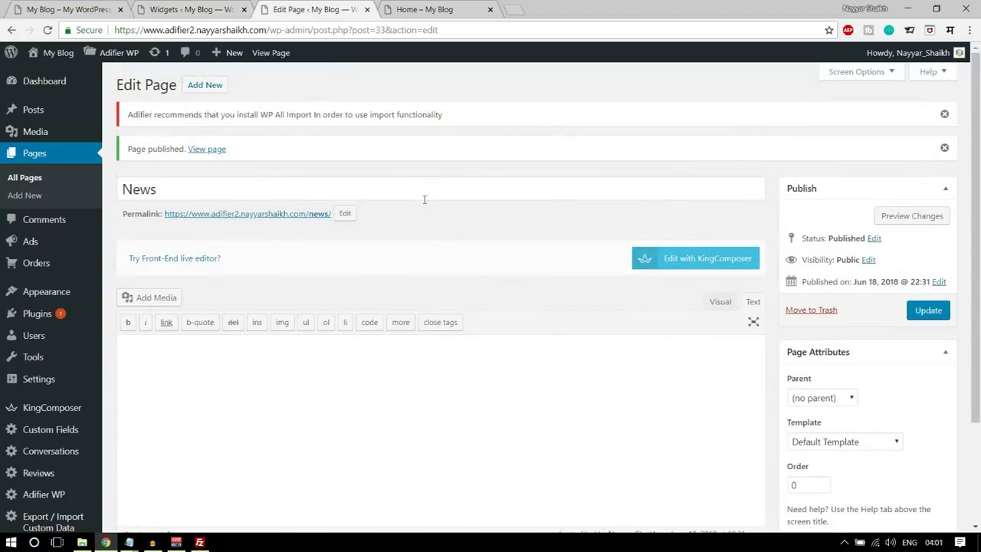
Publish a 'Browse with Map' page using the Search With Map template
click(205, 85)
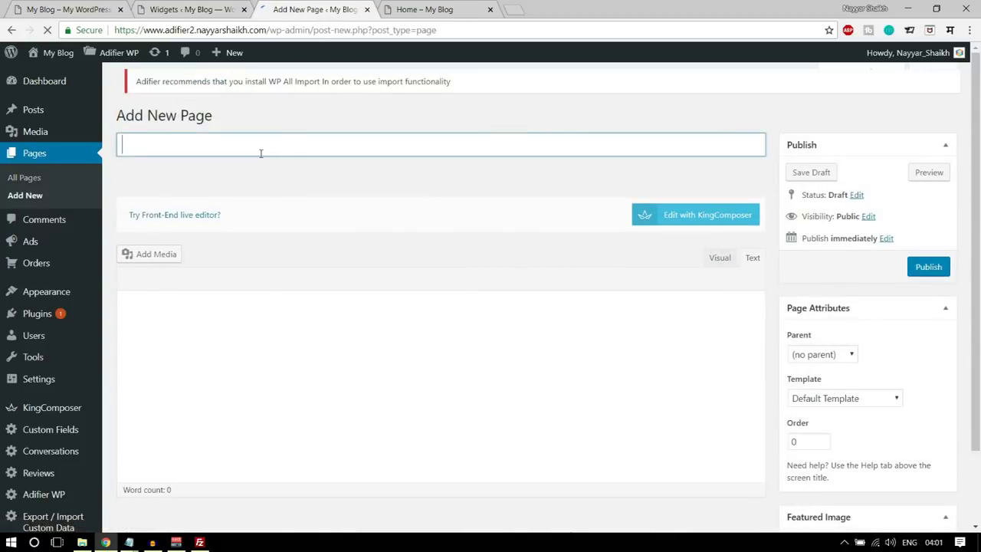
text(Browse with Map)
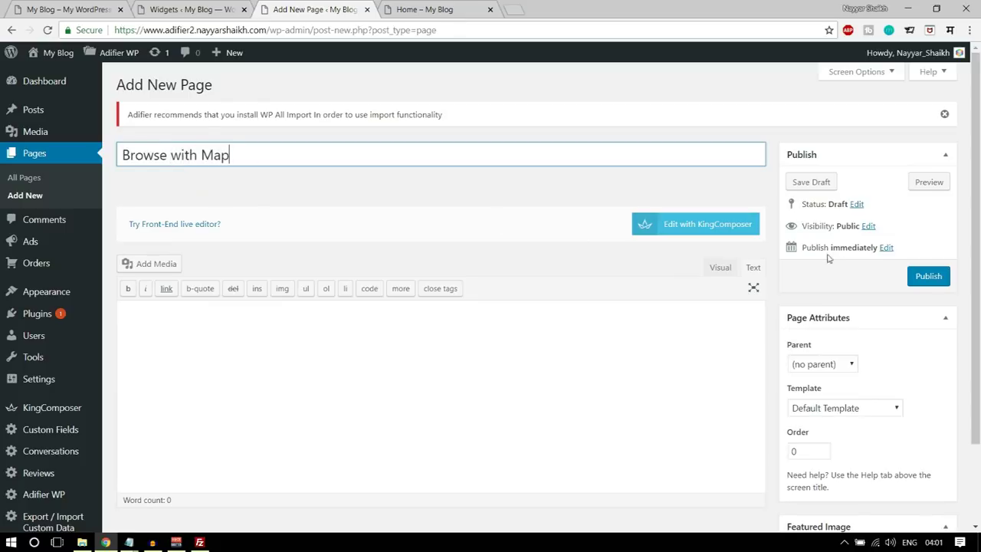
click(807, 414)
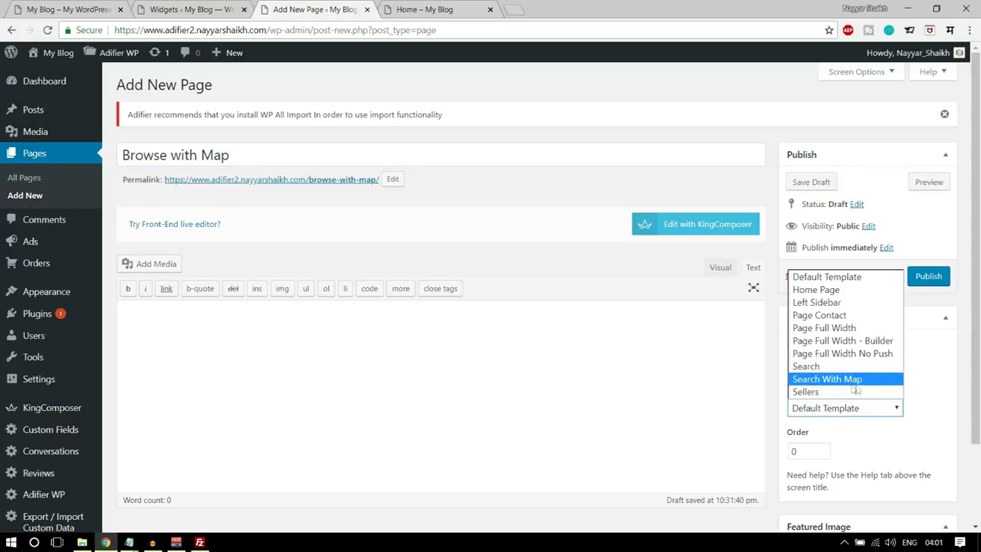
click(836, 379)
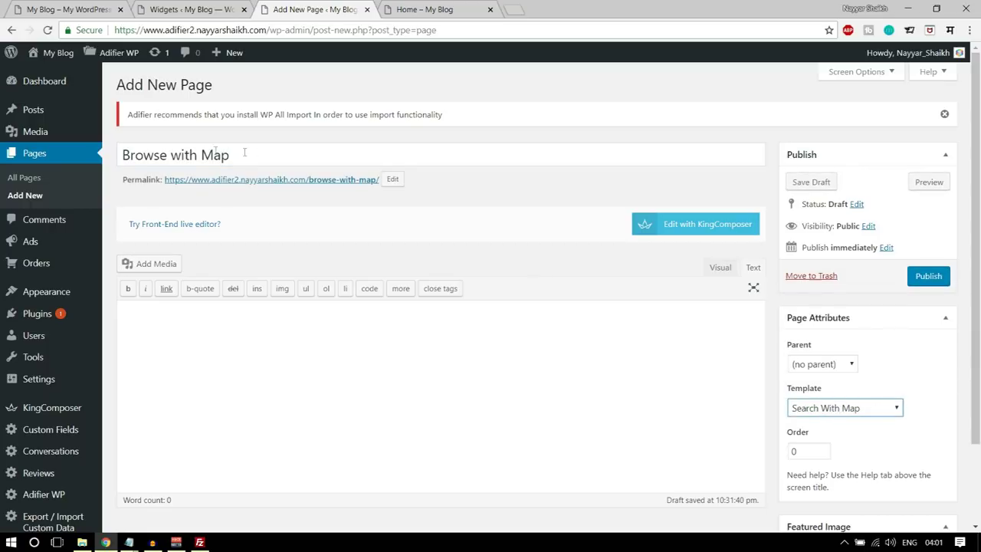
drag(121, 154, 230, 155)
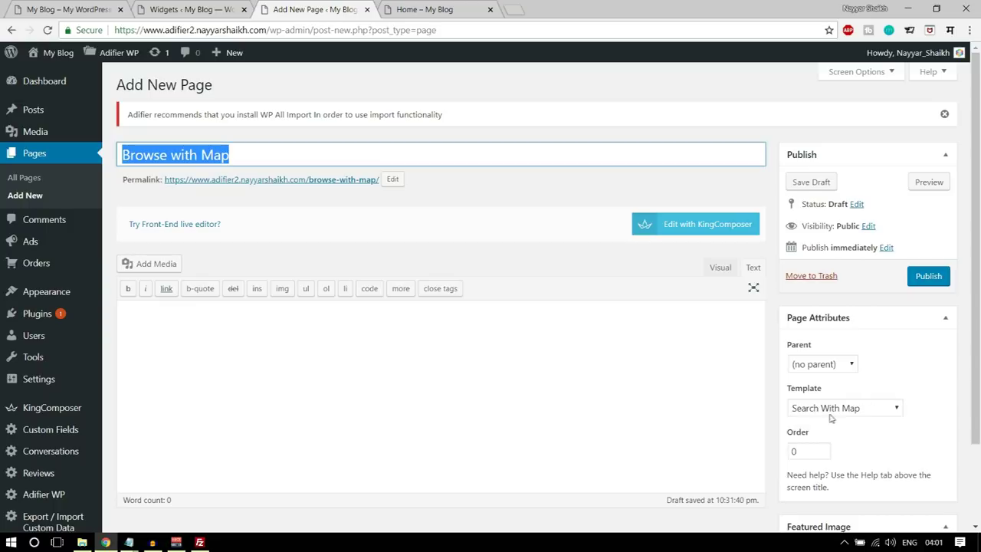
click(927, 276)
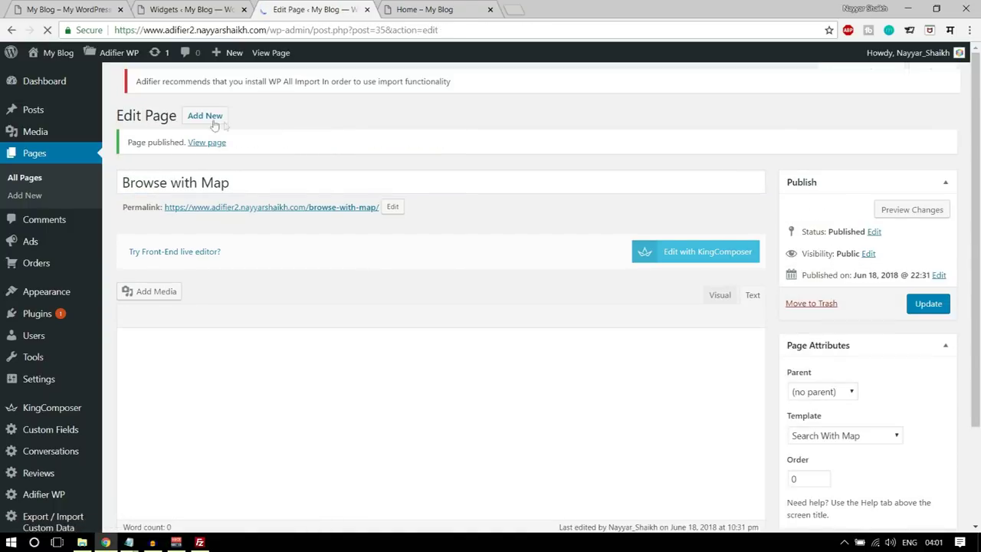
Publish a 'Browse Ads' page using the Search template and check the live footer
click(208, 84)
text(Broswe)
key(BackSpace)
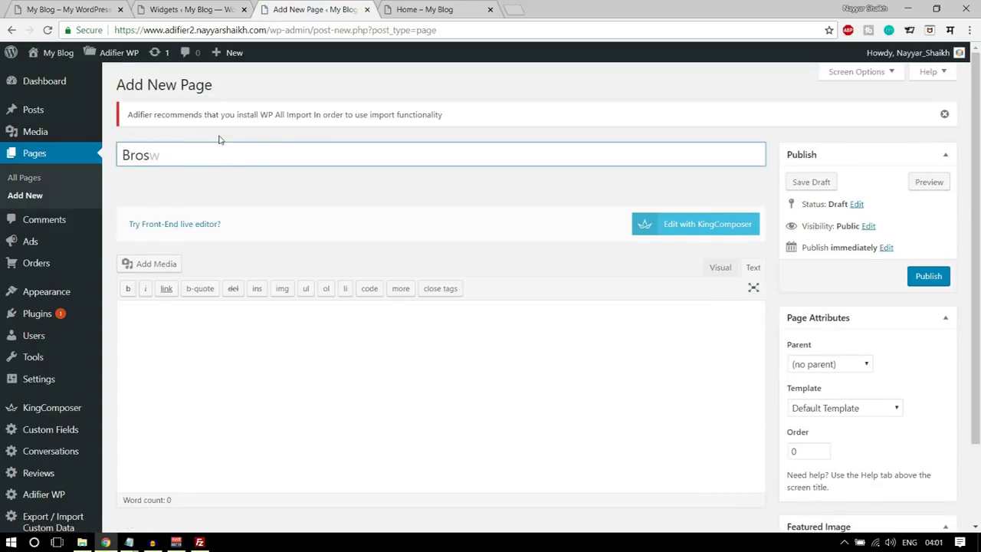
text(e Ads)
click(872, 410)
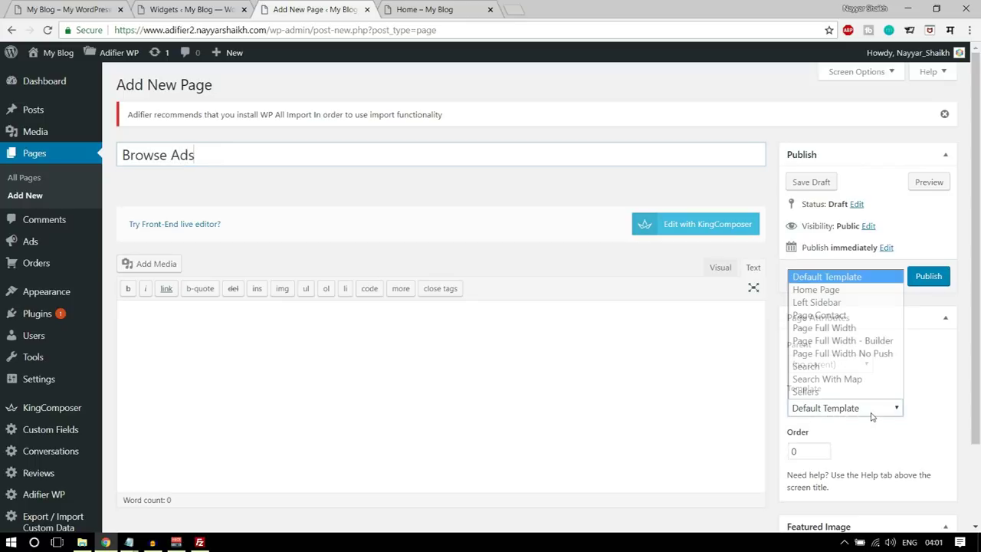
click(835, 367)
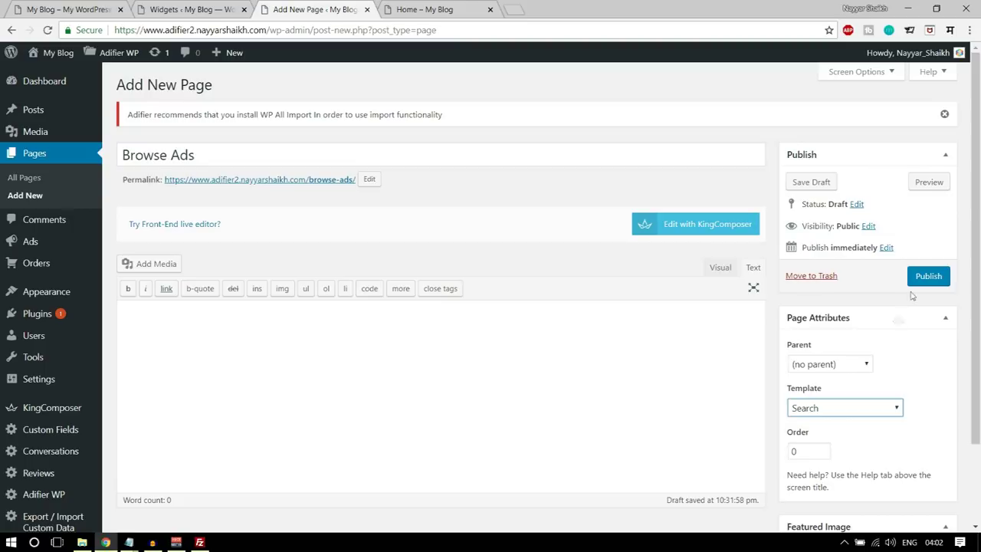
click(928, 276)
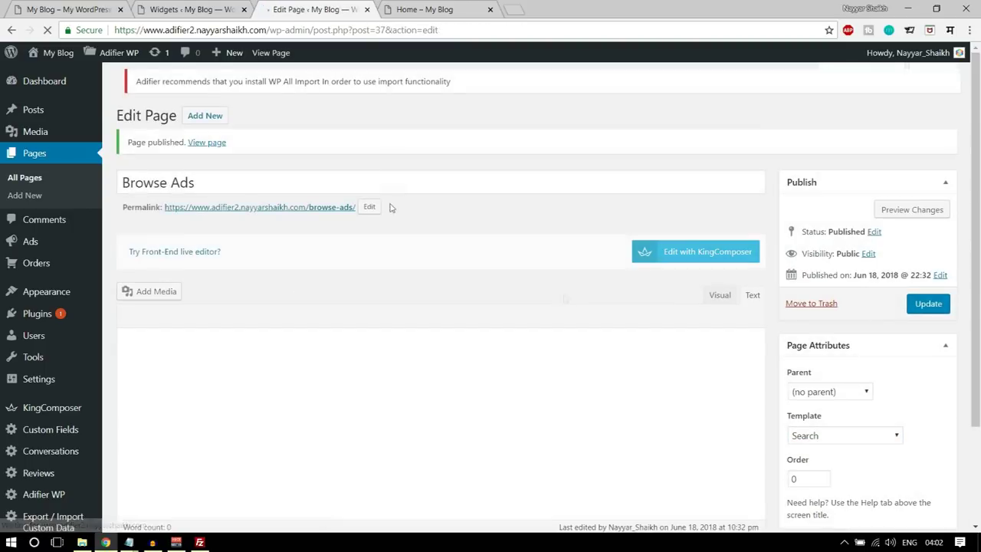
click(69, 9)
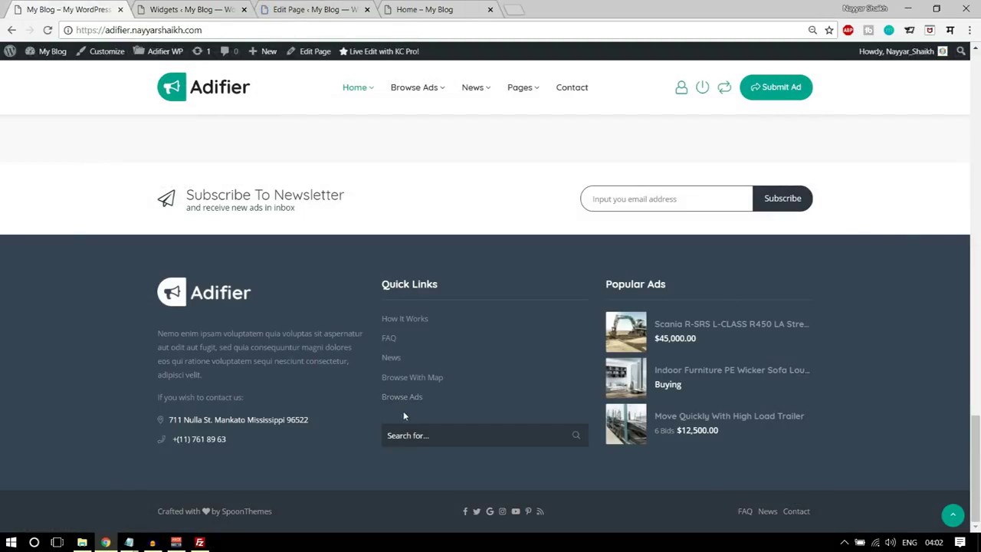
scroll(388, 383, up, 10)
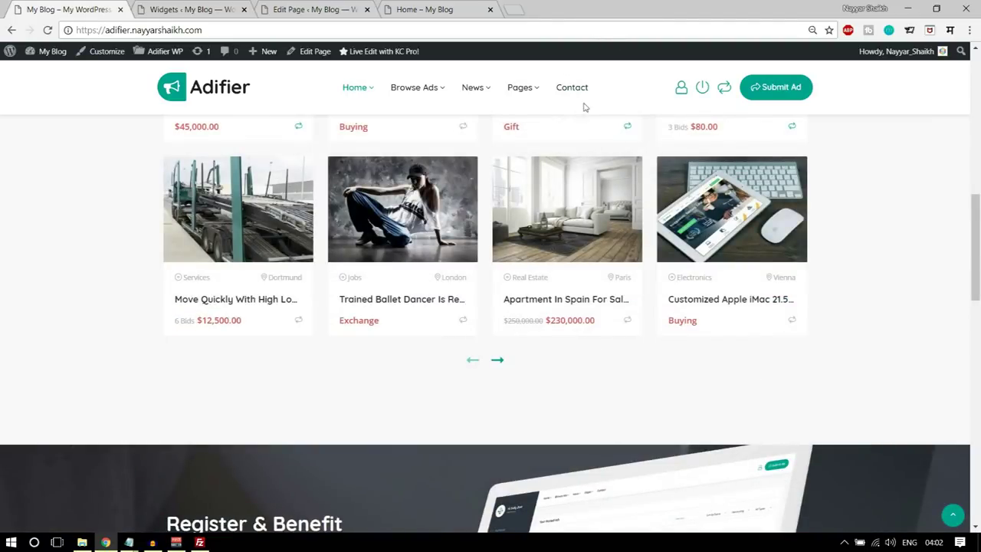
scroll(608, 240, down, 5)
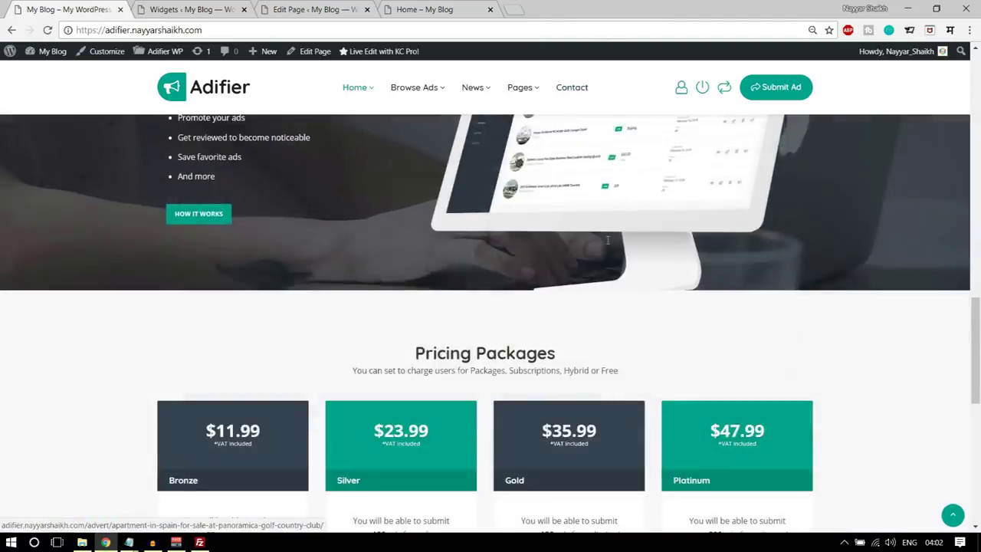
key(ctrl+Tab)
key(ctrl+Tab)
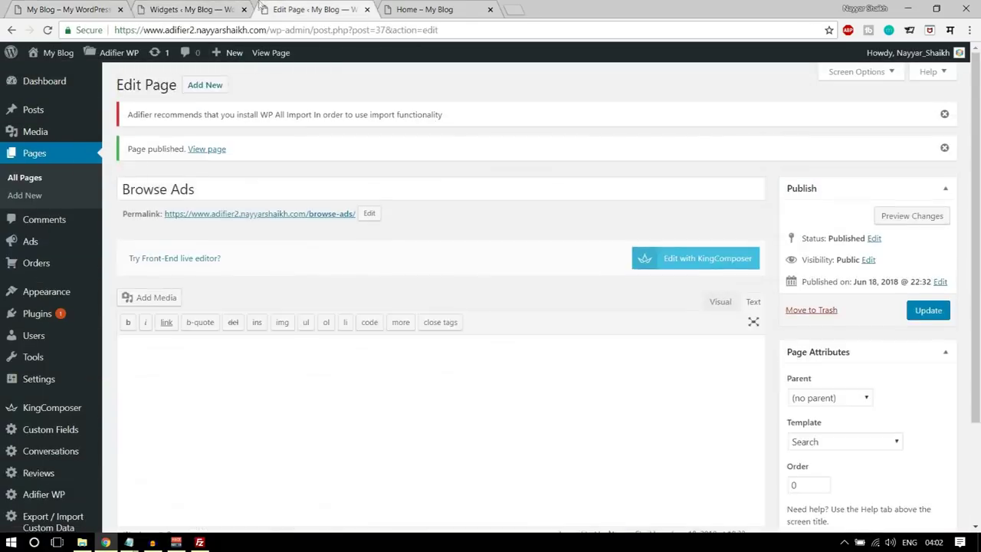
Publish a page titled 'Contact' with the Page Contact template selected
click(204, 84)
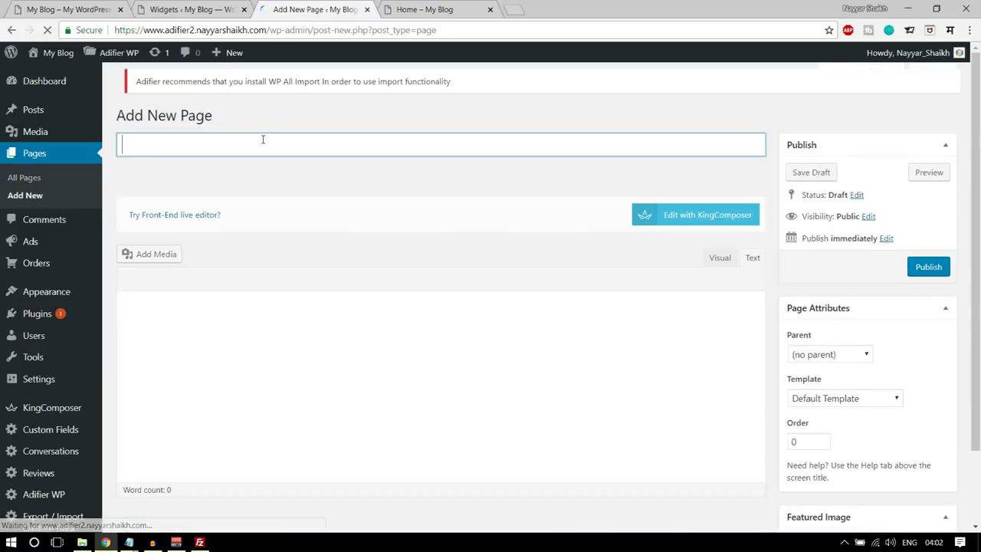
text(Contact)
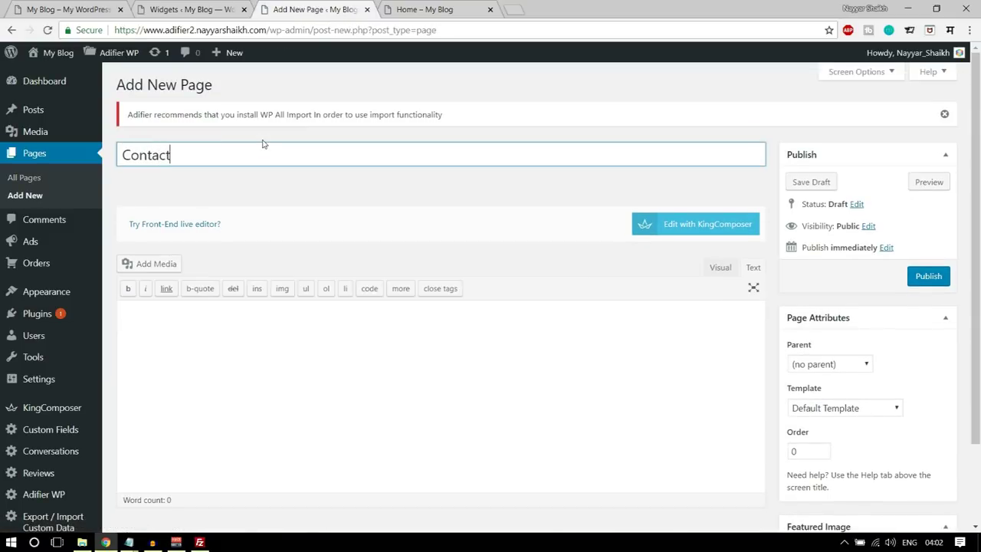
click(881, 407)
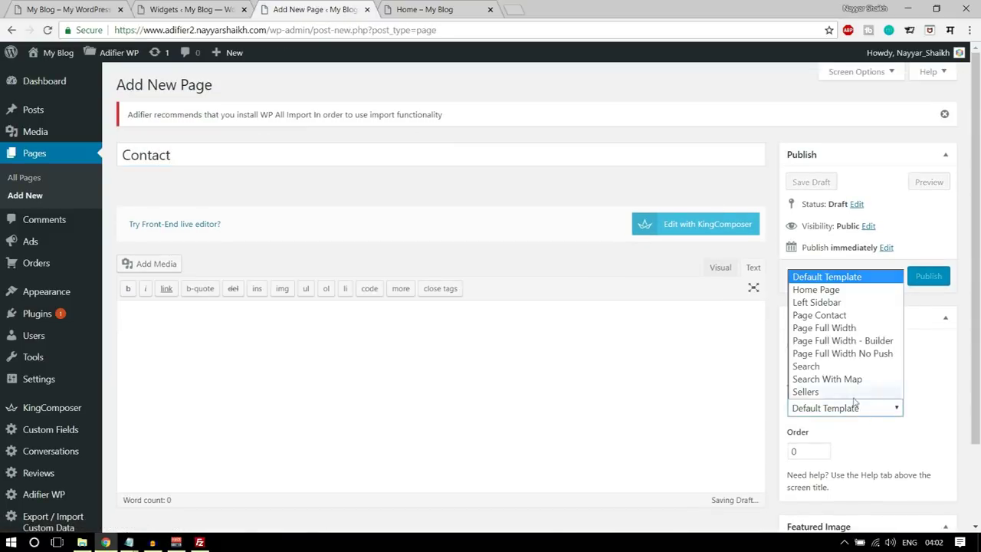
click(835, 315)
click(928, 276)
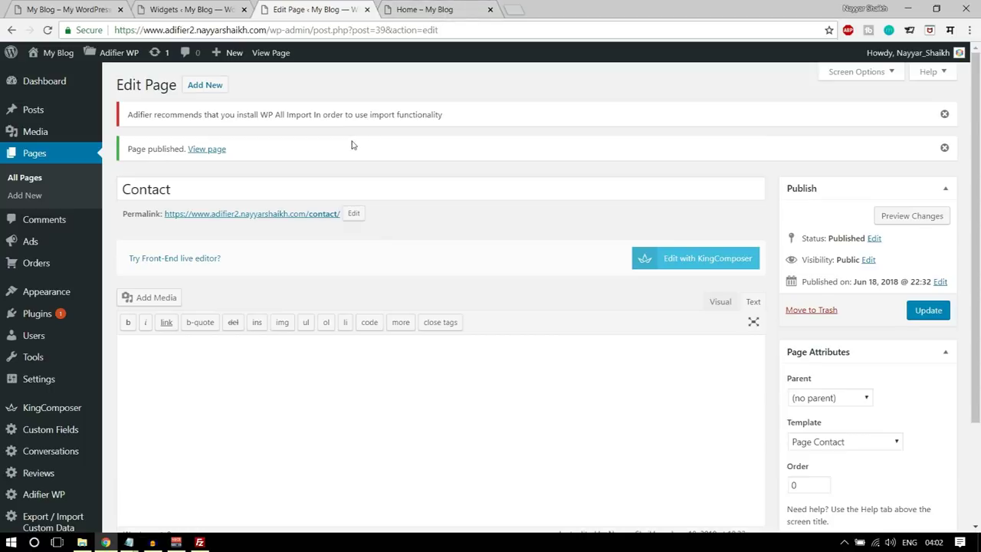
scroll(379, 169, down, 3)
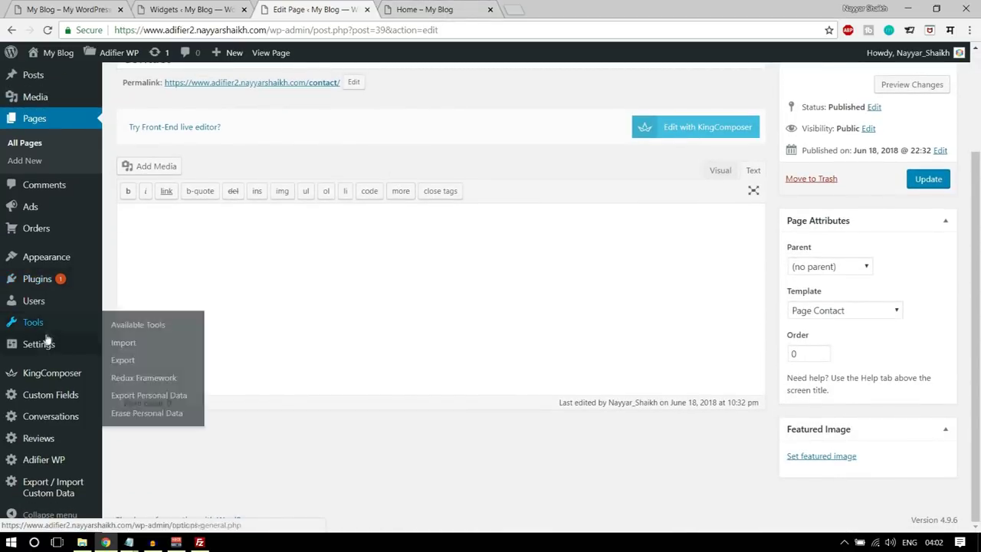
Create a menu named Footer Menu and add Browse with Map, Browse Ads, News, FAQ and How it Works
mouse_move(44, 262)
click(132, 315)
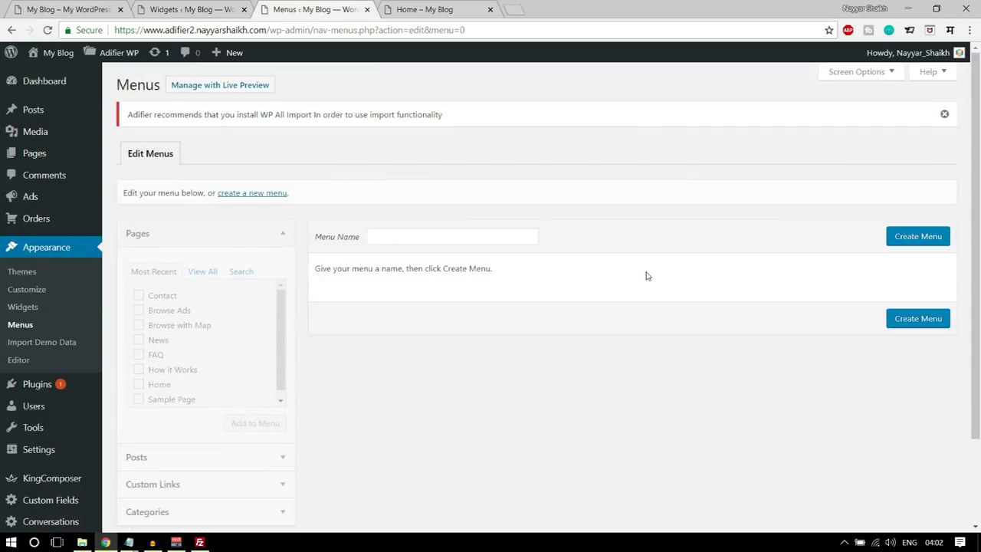
click(465, 240)
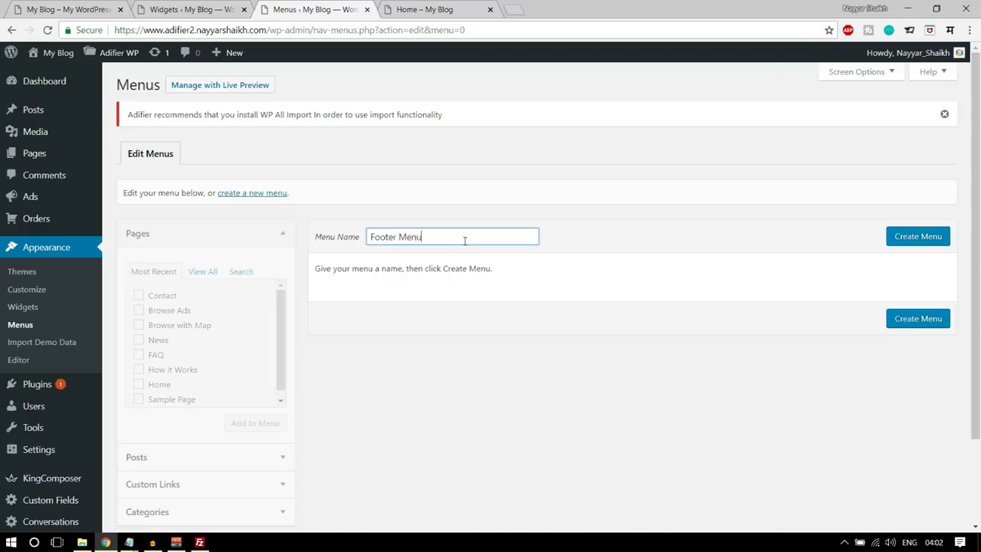
click(925, 239)
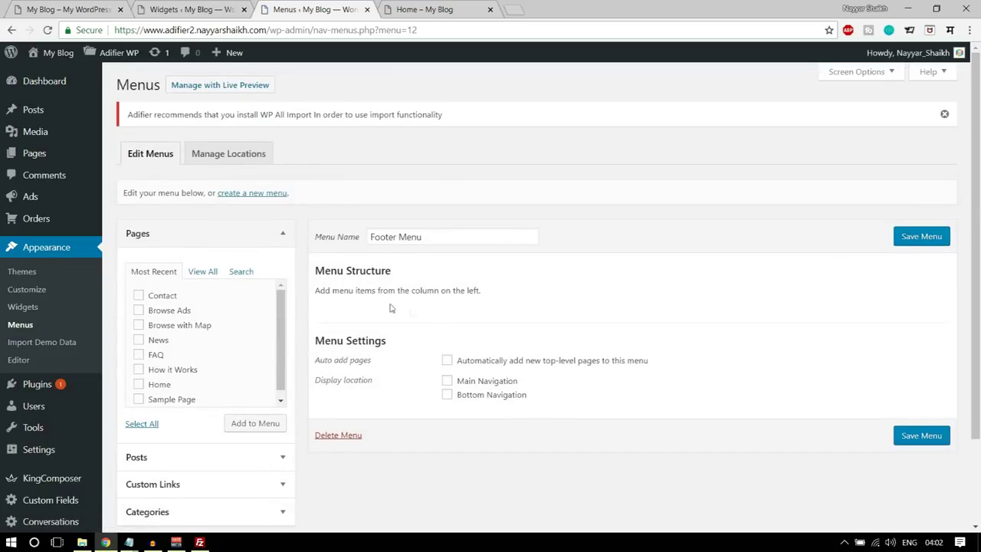
click(165, 297)
click(162, 313)
click(159, 342)
click(159, 357)
click(160, 373)
click(249, 426)
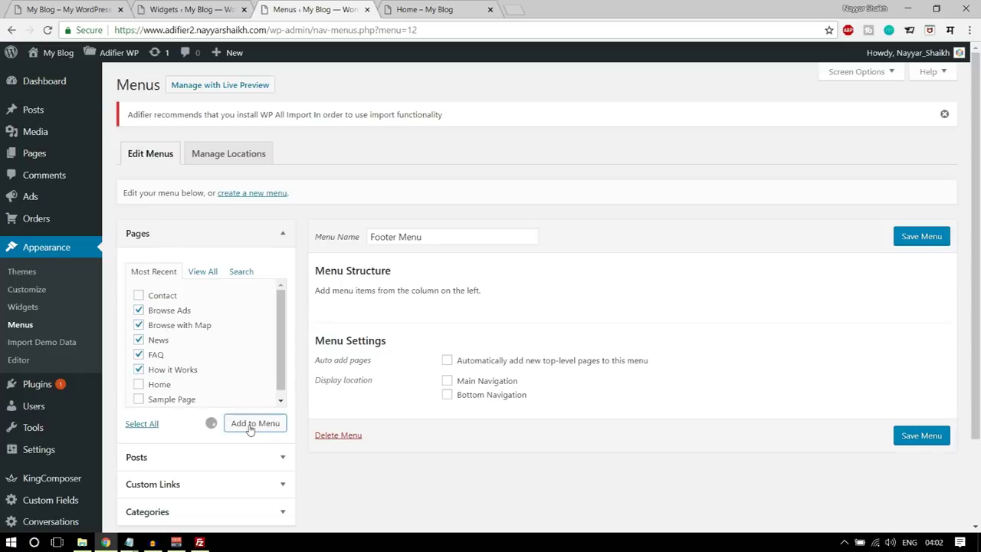
Reorder items to How it Works, FAQ, Browse with Map, News, Browse Ads and save the menu
drag(411, 359, 415, 322)
drag(385, 378, 386, 356)
drag(385, 414, 407, 239)
scroll(455, 349, down, 2)
mouse_move(407, 216)
mouse_down()
mouse_move(416, 210)
mouse_move(414, 218)
mouse_up()
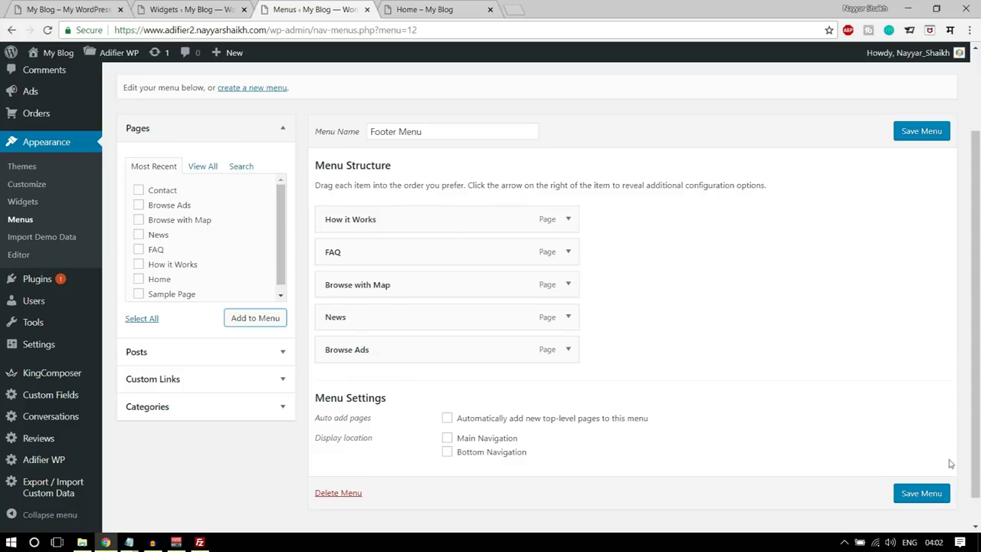
click(921, 493)
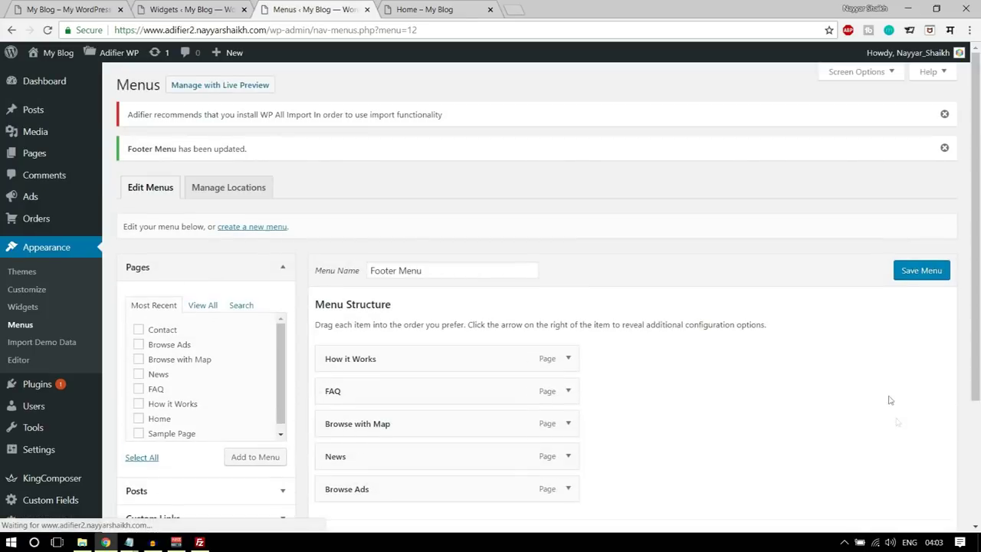
scroll(605, 191, down, 1)
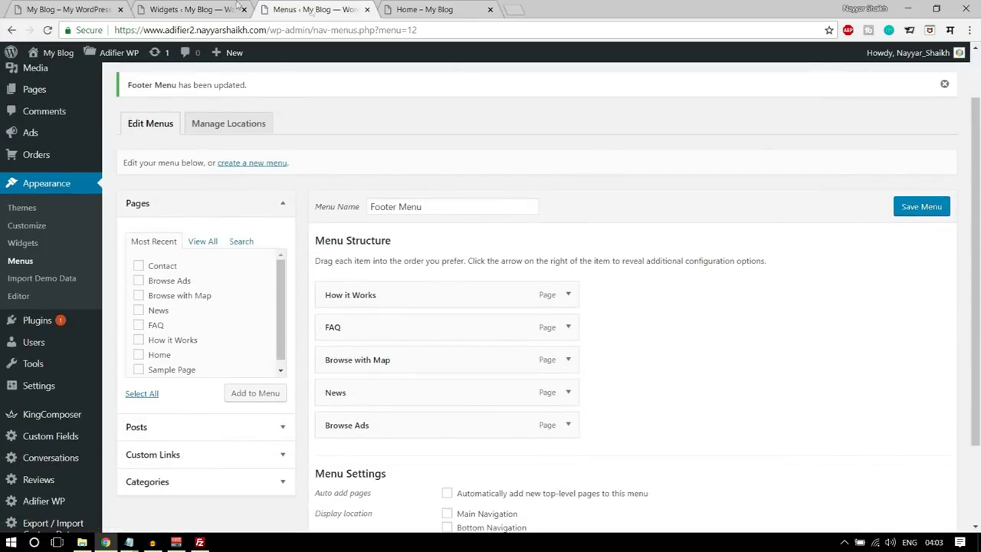
click(215, 6)
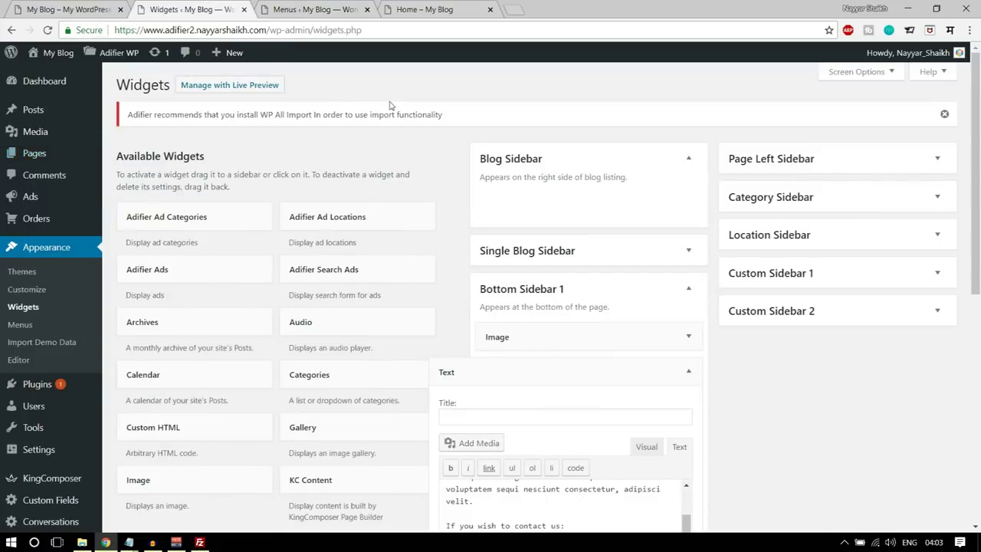
Add a Navigation Menu widget to Bottom Sidebar 2 showing Footer Menu, titled Quick Links
click(47, 30)
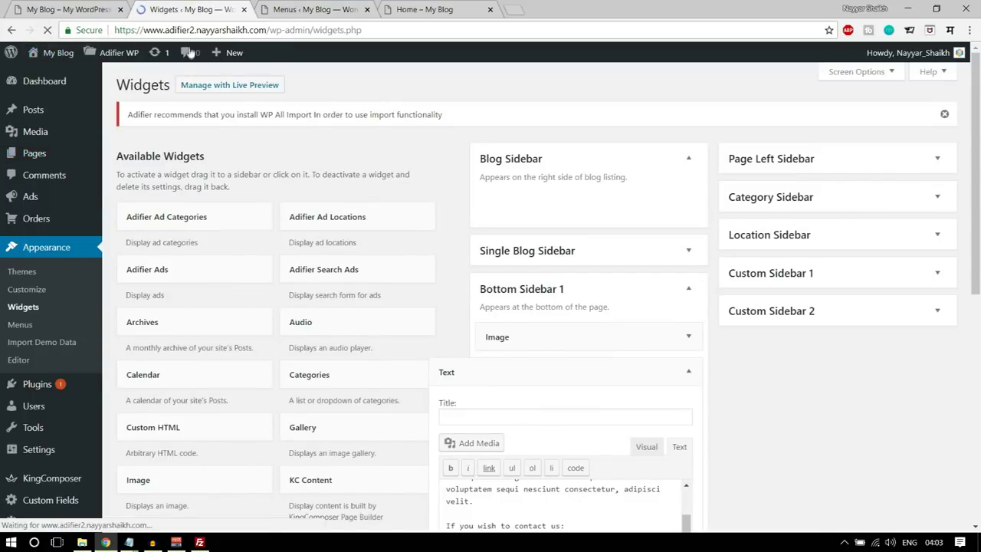
scroll(545, 230, down, 2)
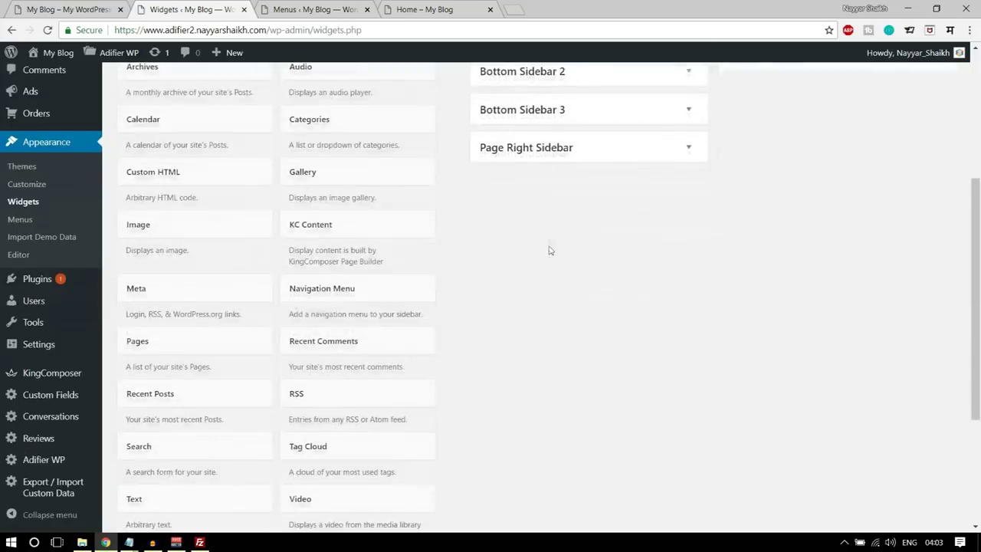
scroll(549, 241, down, 2)
drag(370, 160, 793, 182)
drag(730, 196, 589, 149)
click(577, 241)
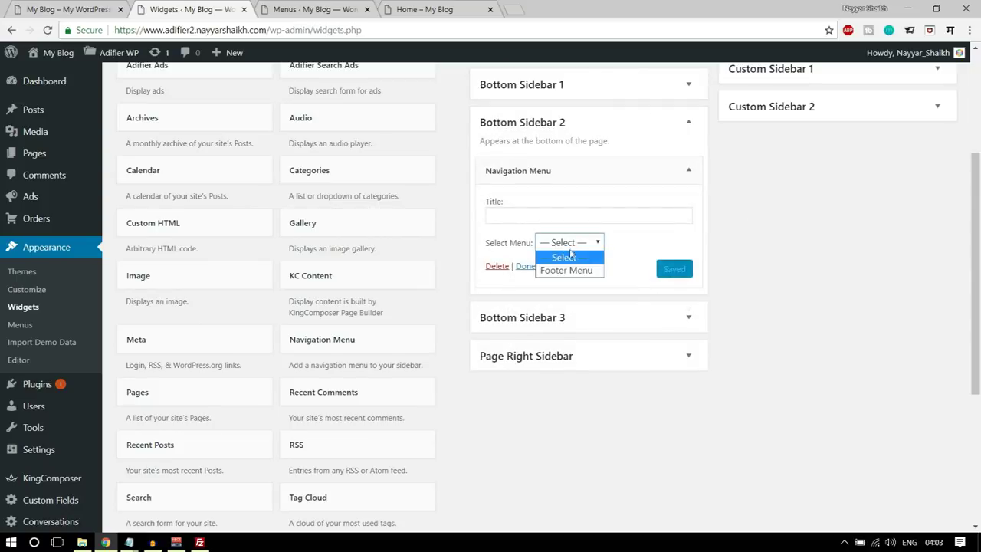
click(578, 269)
click(587, 213)
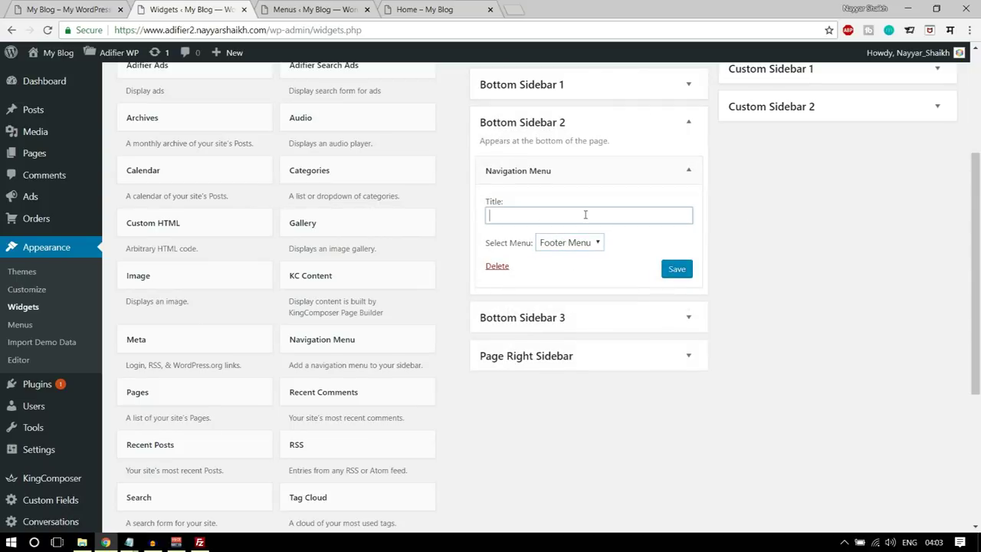
key(ctrl+shift+Tab)
scroll(556, 283, down, 4)
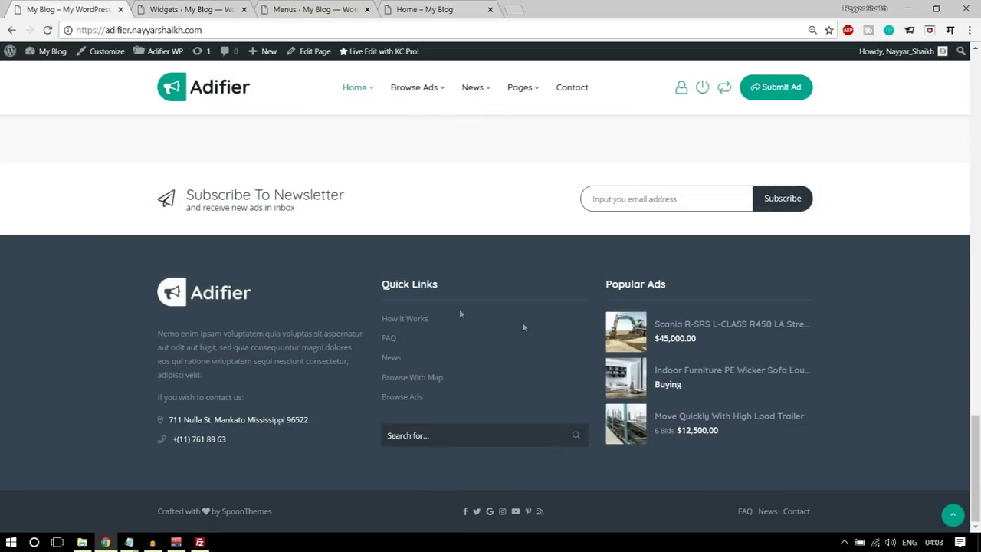
drag(382, 285, 493, 281)
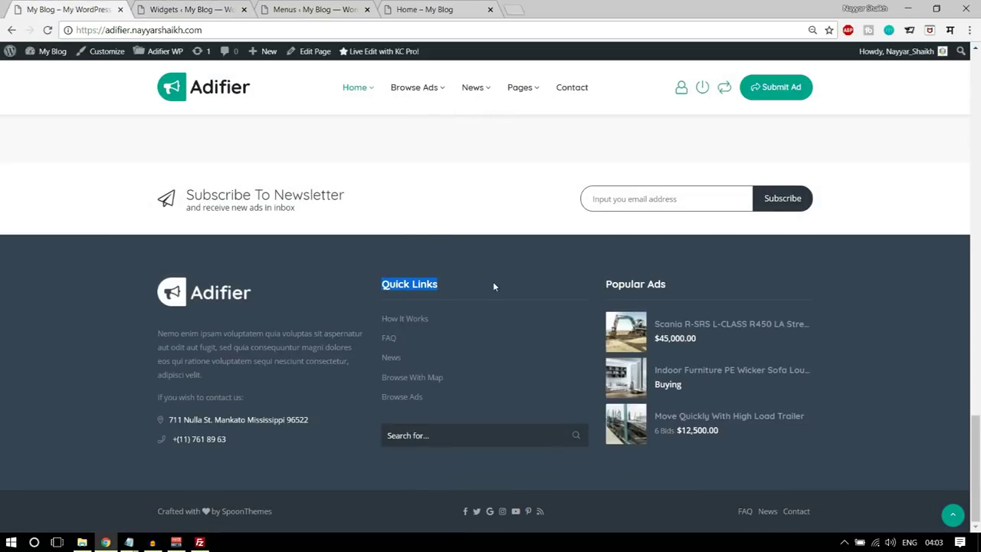
click(312, 9)
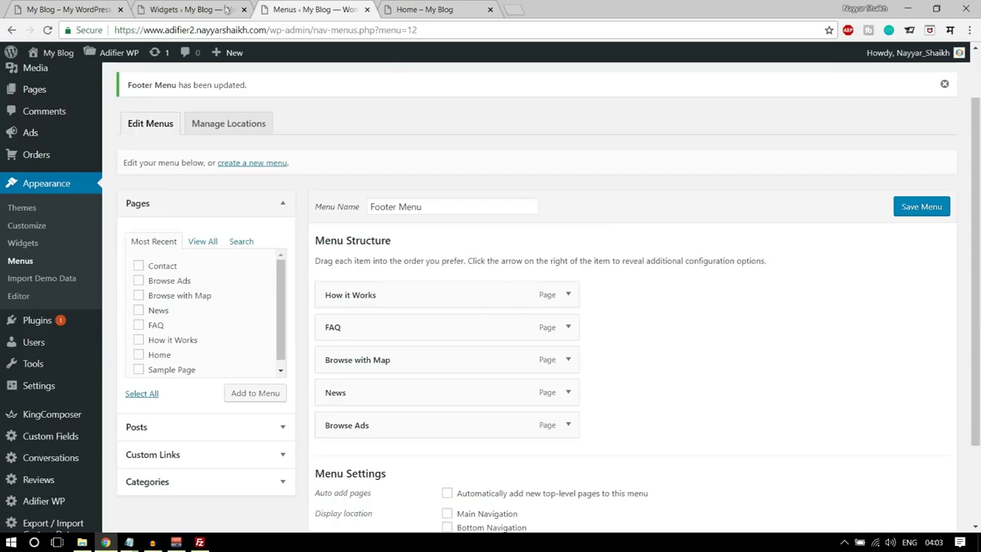
click(227, 9)
click(674, 270)
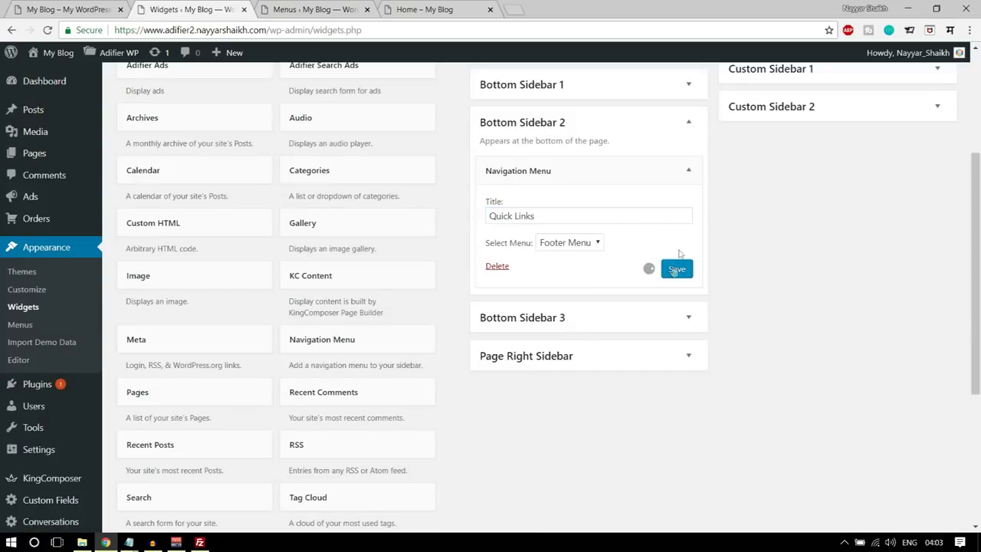
click(686, 171)
Add a Search widget to Bottom Sidebar 2 and reload the Home page
click(91, 9)
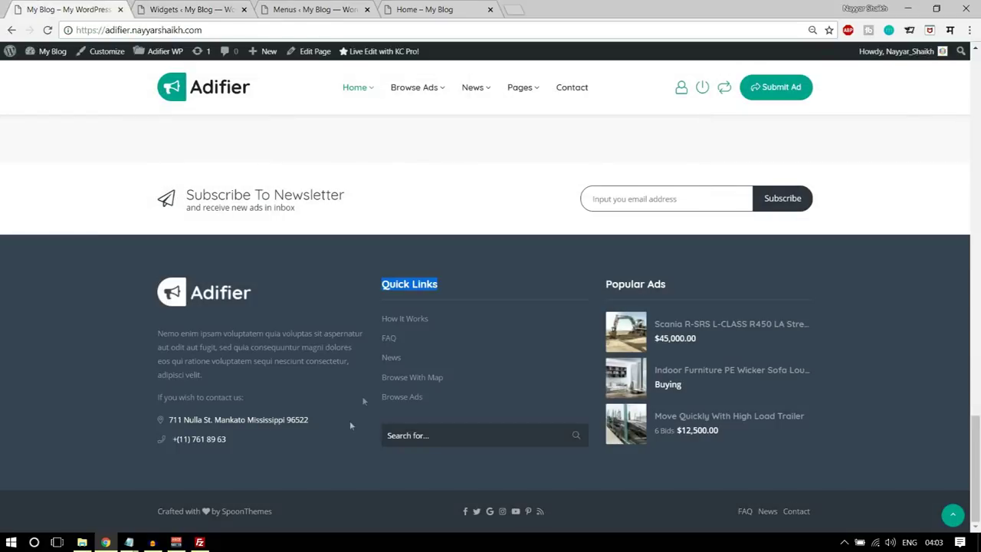
click(227, 9)
scroll(559, 306, down, 3)
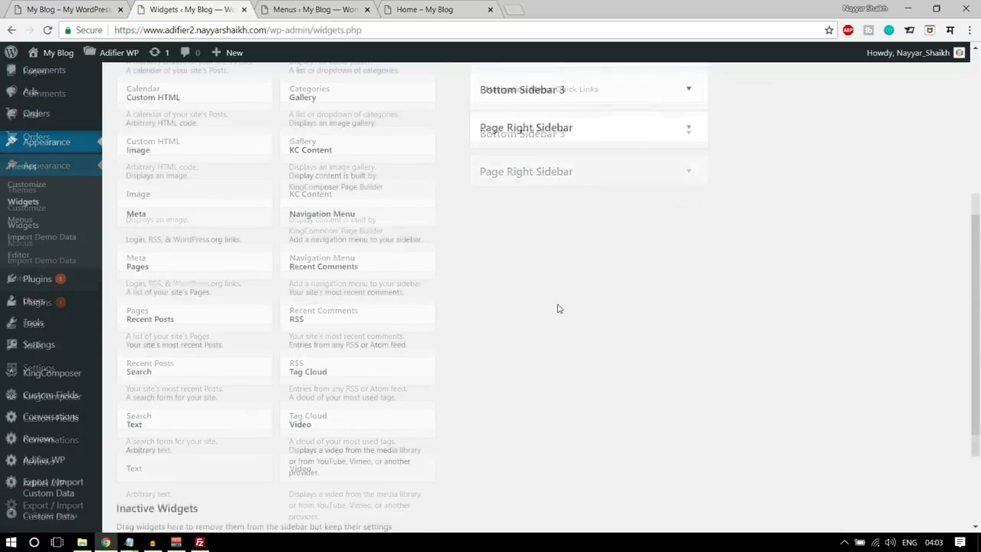
drag(212, 372, 591, 138)
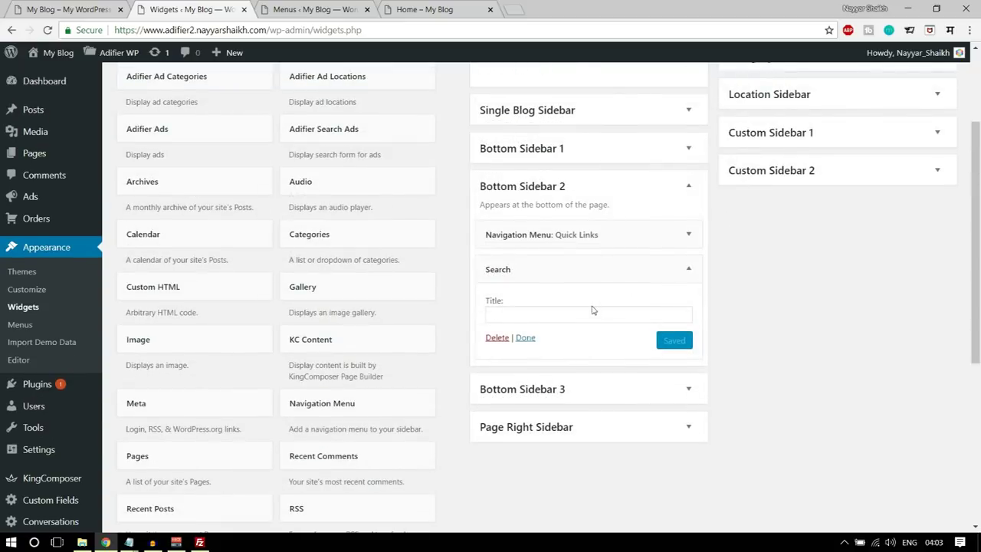
click(688, 269)
click(688, 186)
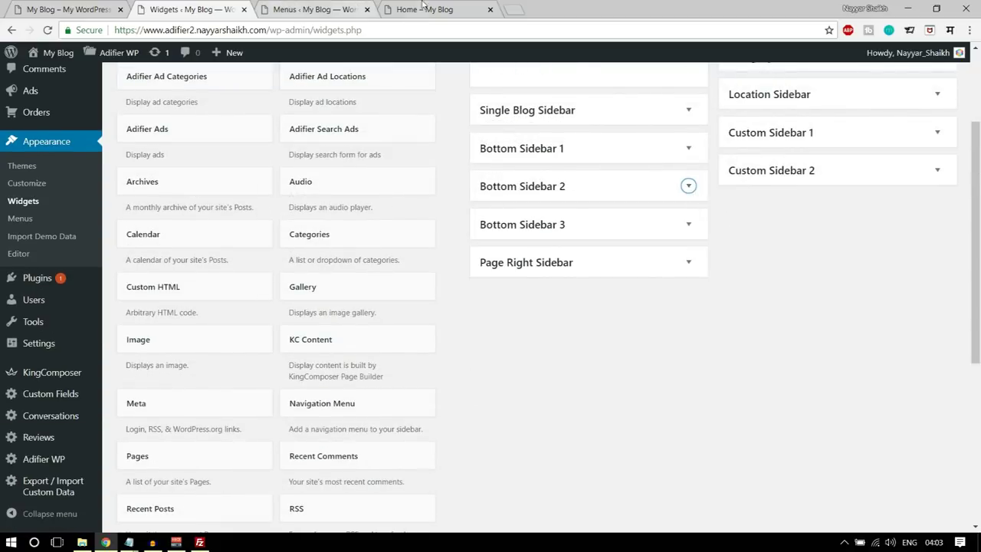
click(424, 7)
click(46, 29)
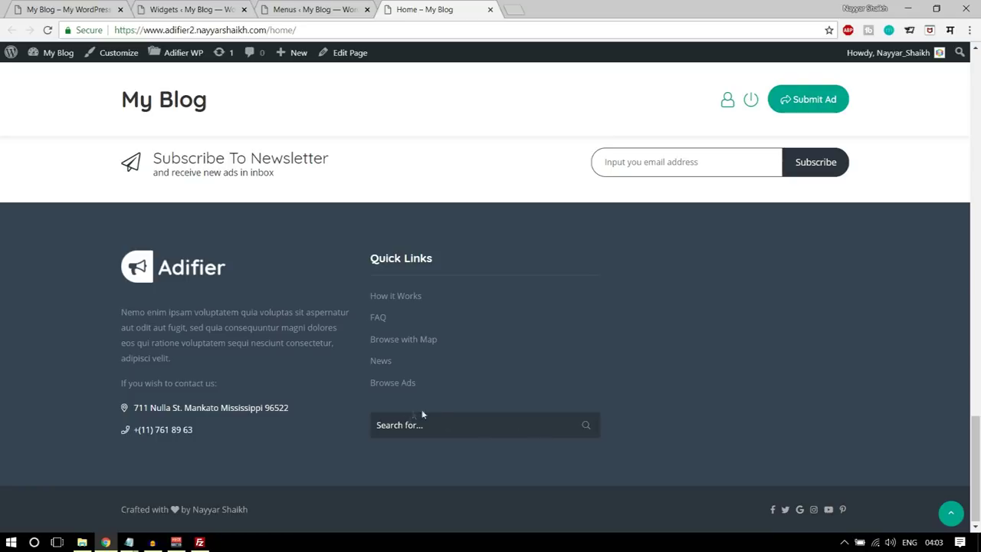
Compare the Home page footer with the demo site's footer, then go back to the widgets page
click(69, 7)
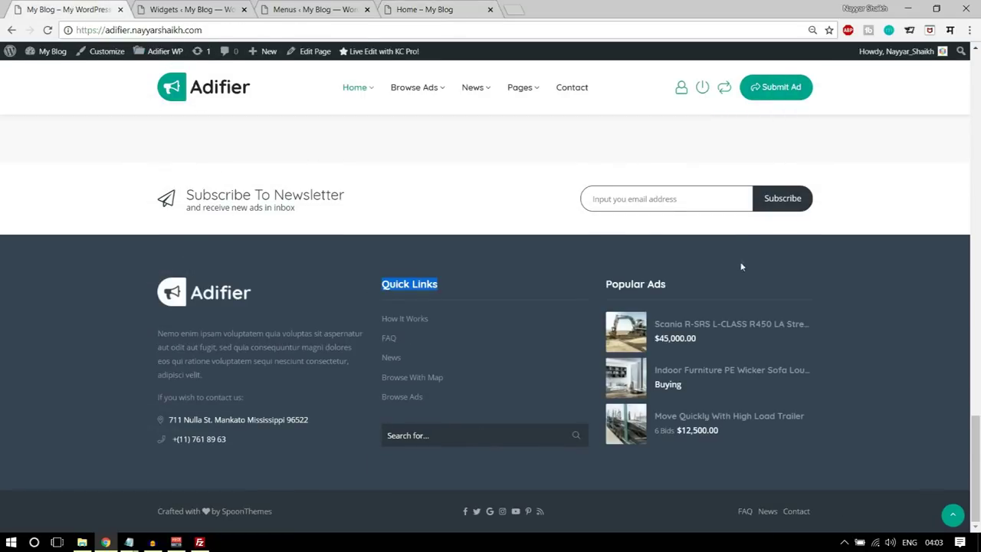
click(217, 8)
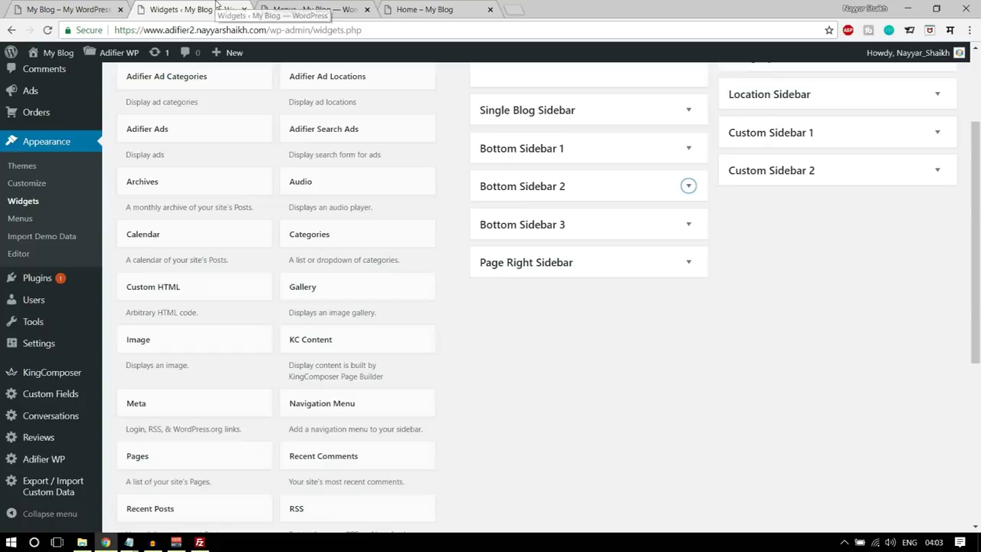
scroll(690, 329, up, 1)
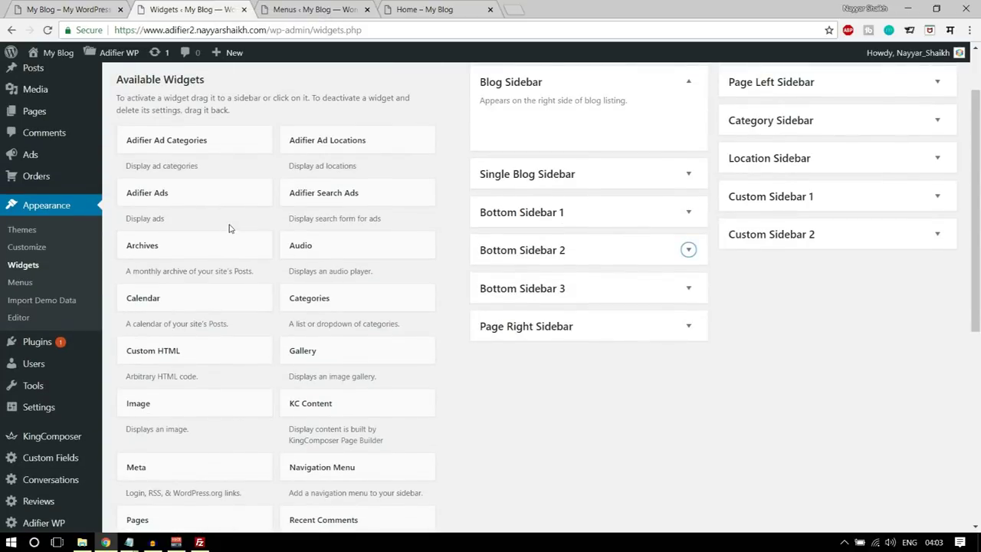
Add an Adifier Ads widget to Bottom Sidebar 3 titled 'Popular Ads', copied from the demo footer
drag(175, 193, 576, 305)
scroll(755, 326, down, 2)
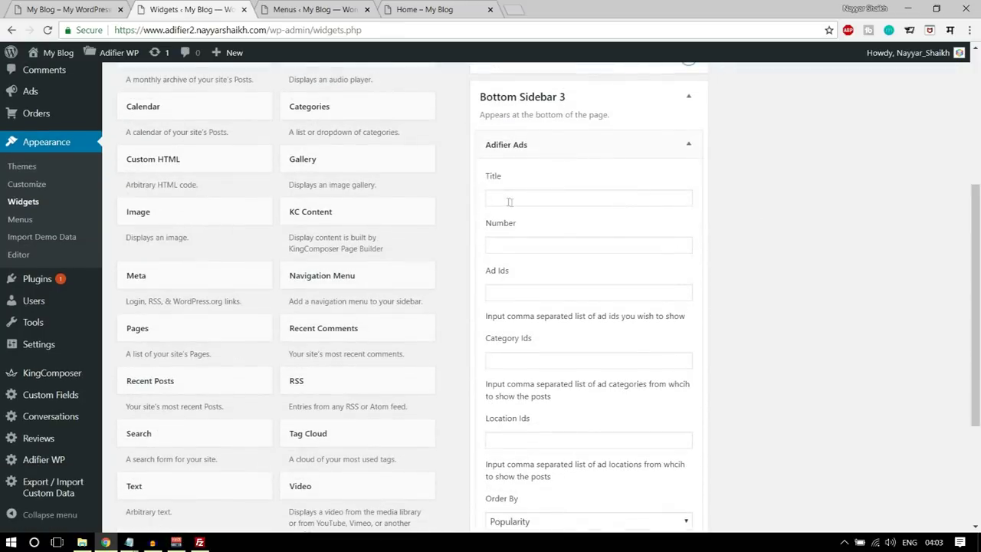
click(523, 190)
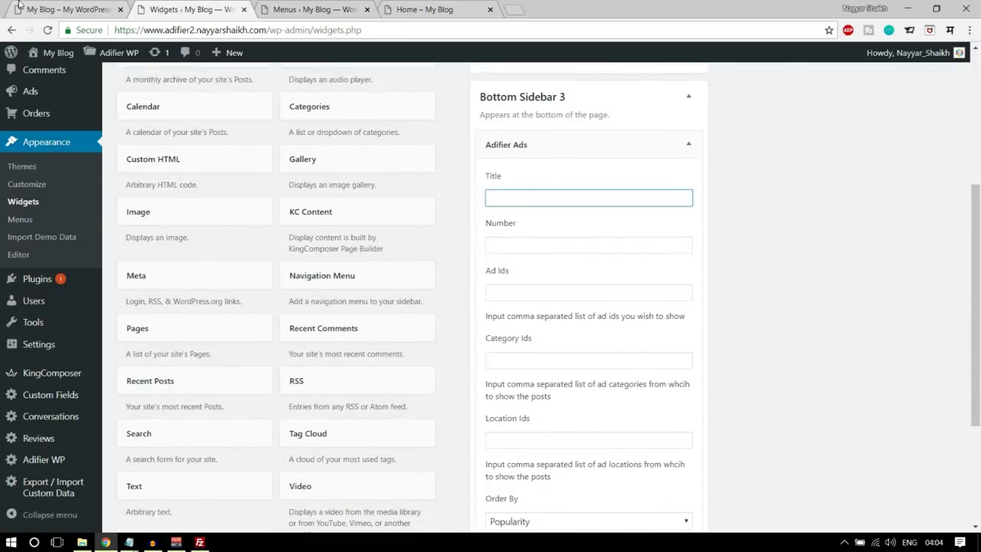
click(53, 9)
drag(668, 293, 589, 279)
click(588, 279)
double_click(603, 285)
click(603, 285)
drag(678, 285, 605, 285)
key(ctrl+c)
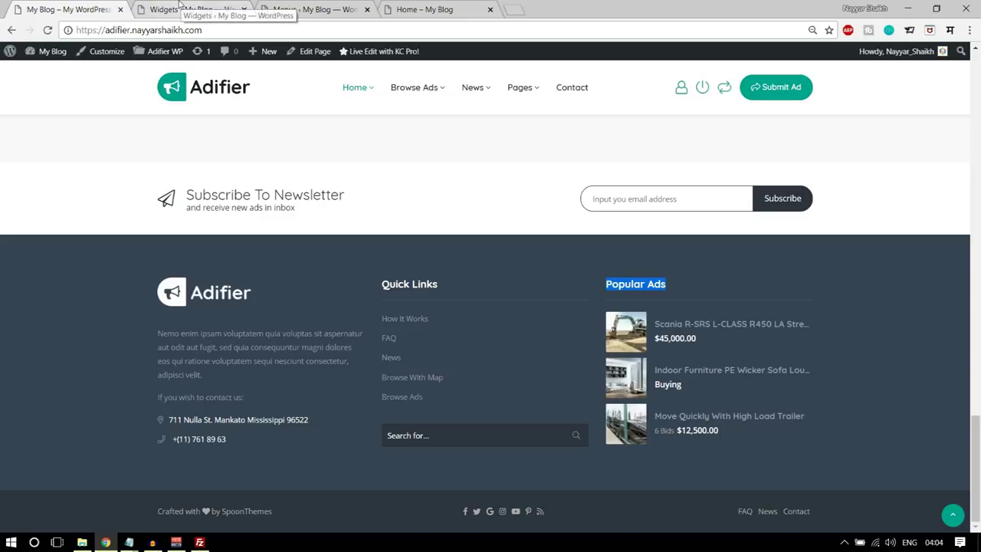
click(192, 9)
key(ctrl+v)
Set the widget to show 3 ads ordered by Popularity and save it
click(597, 250)
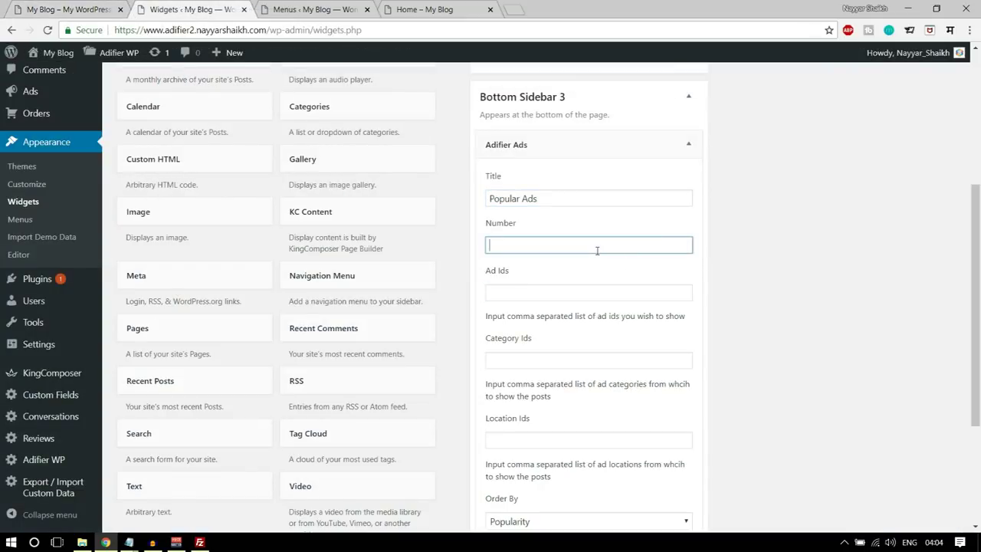
scroll(824, 306, down, 3)
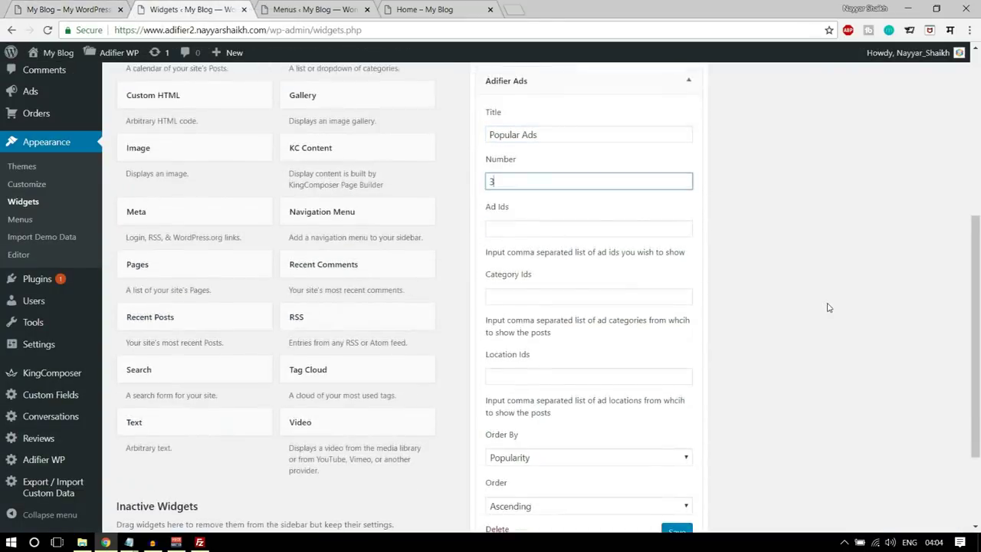
click(563, 330)
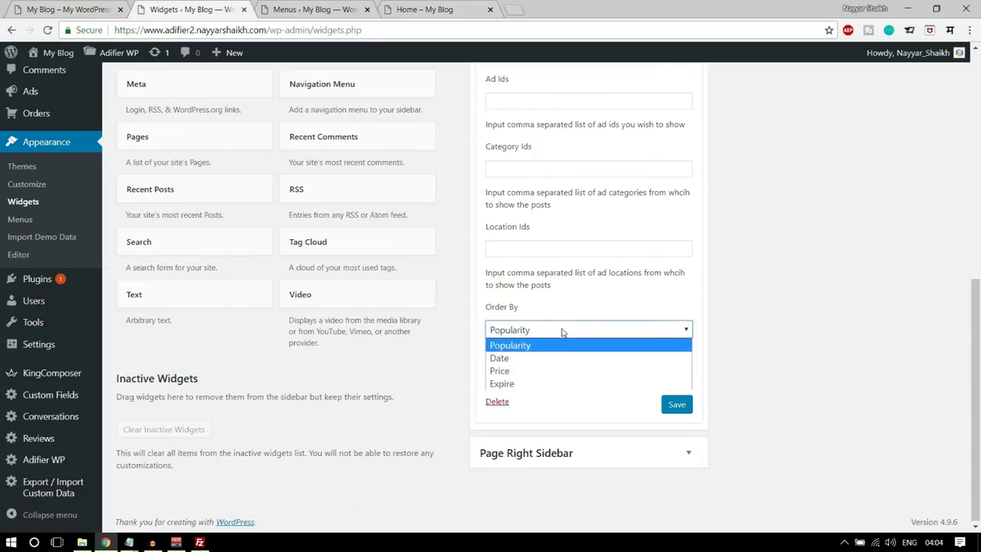
click(677, 406)
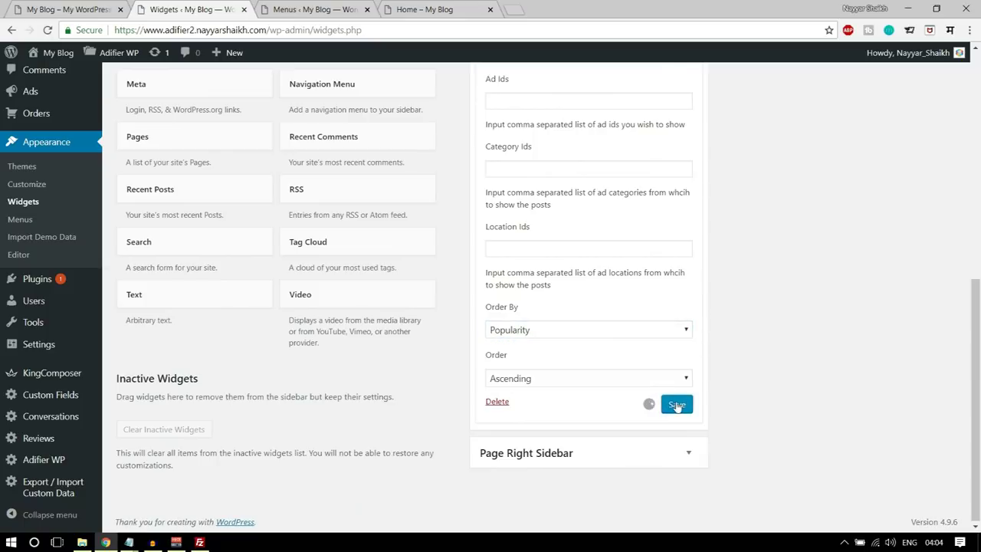
click(395, 9)
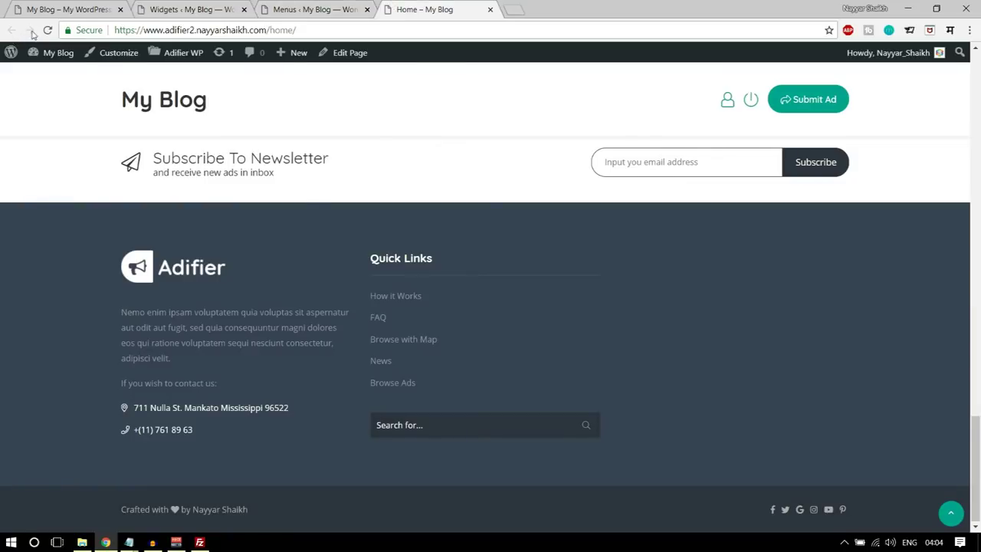
Reload the home page and scroll through it to check the Popular Ads footer column
click(48, 30)
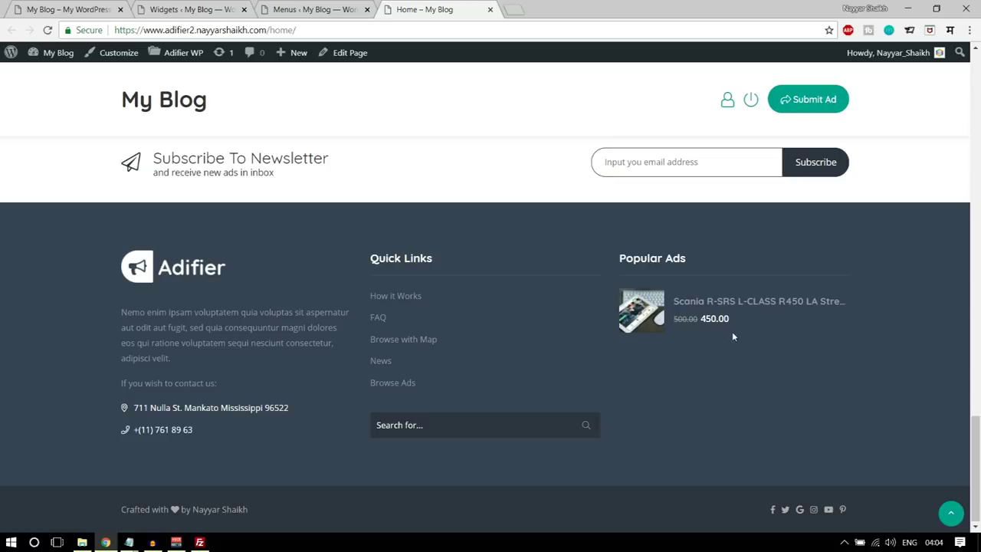
scroll(819, 438, up, 3)
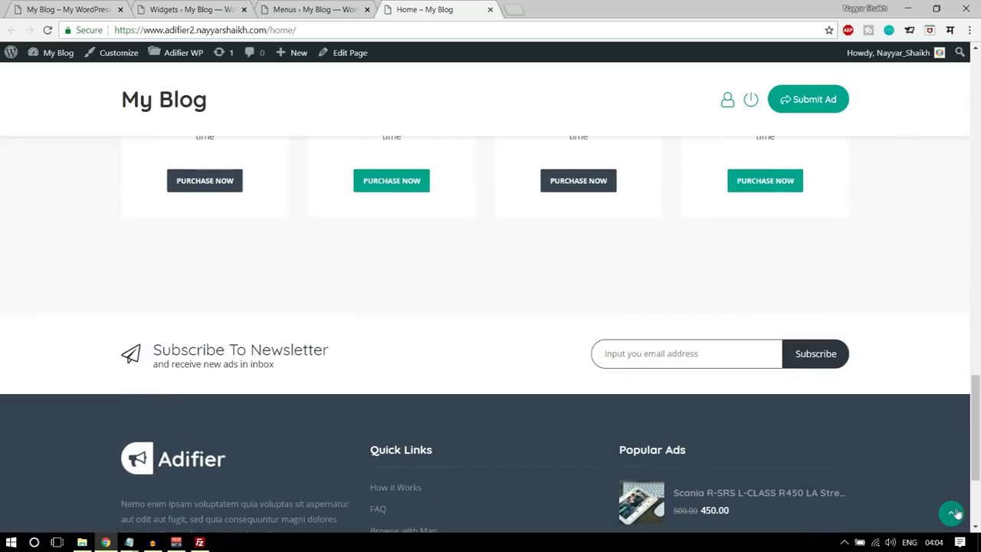
click(953, 513)
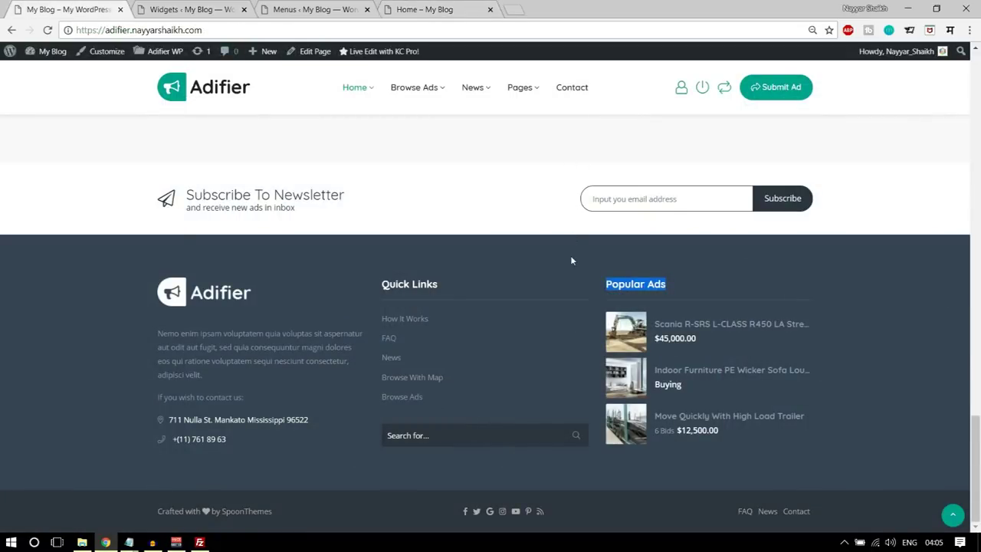
scroll(571, 260, up, 10)
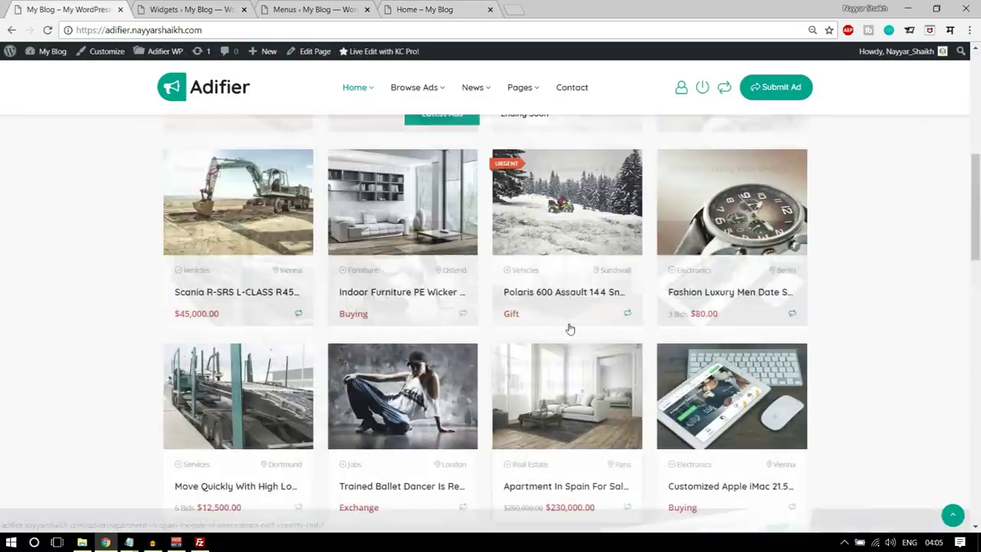
scroll(568, 328, down, 8)
scroll(569, 328, down, 3)
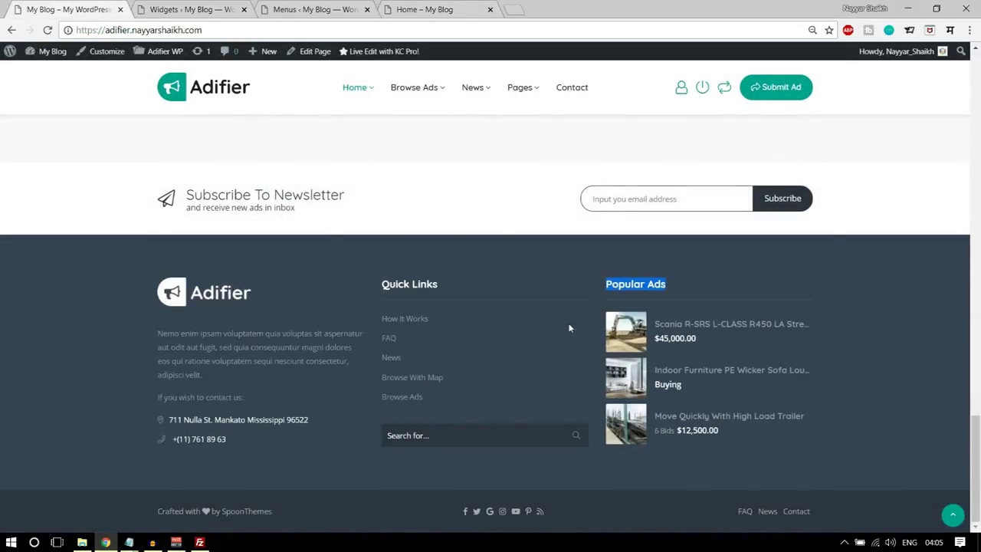
View the demo site's How It Works page layout, then return to the widgets tab
click(425, 320)
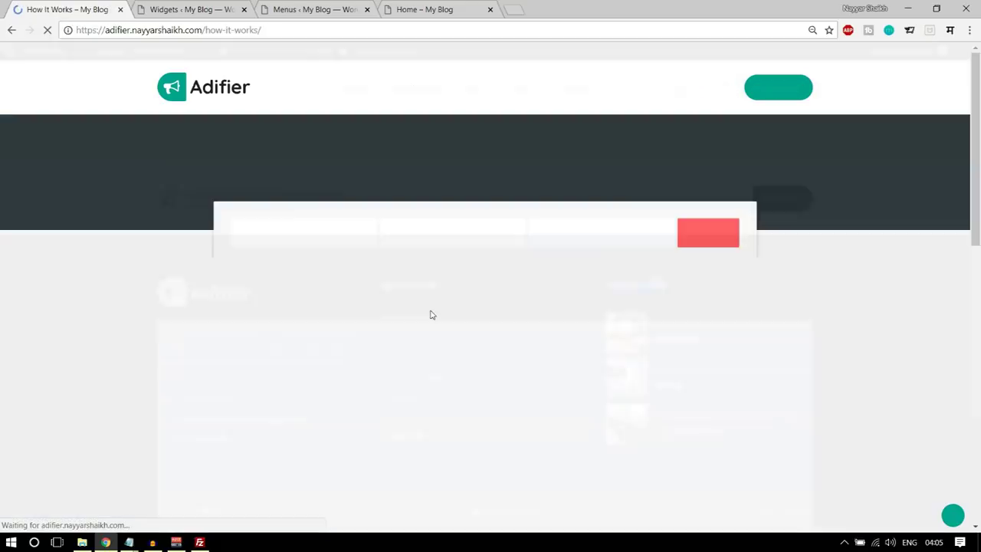
scroll(696, 256, down, 4)
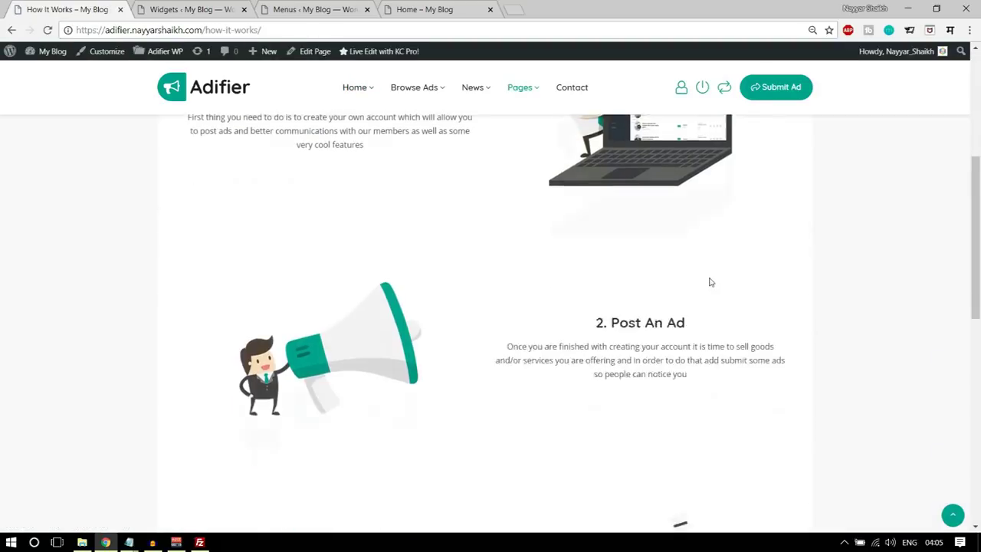
scroll(710, 282, down, 5)
scroll(709, 282, up, 15)
mouse_move(404, 82)
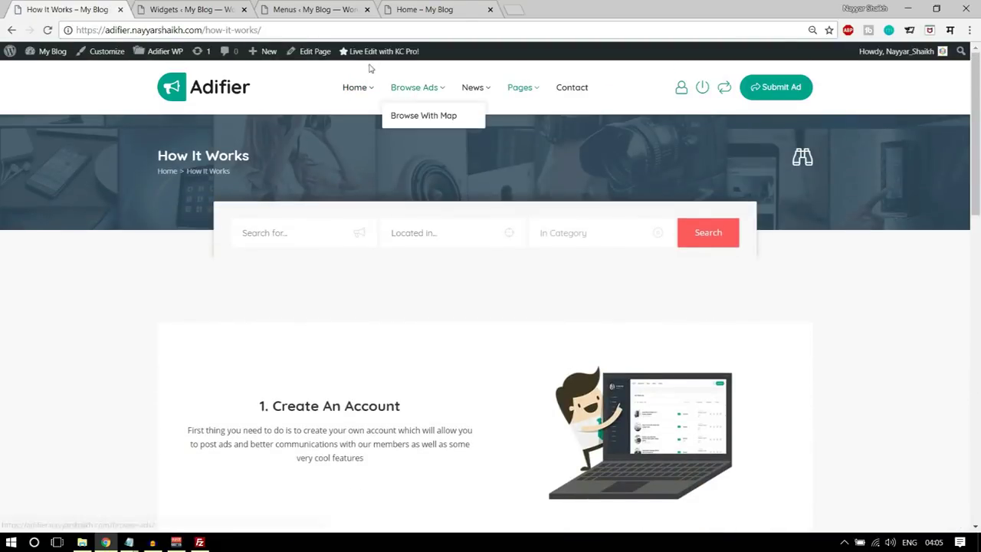
click(192, 9)
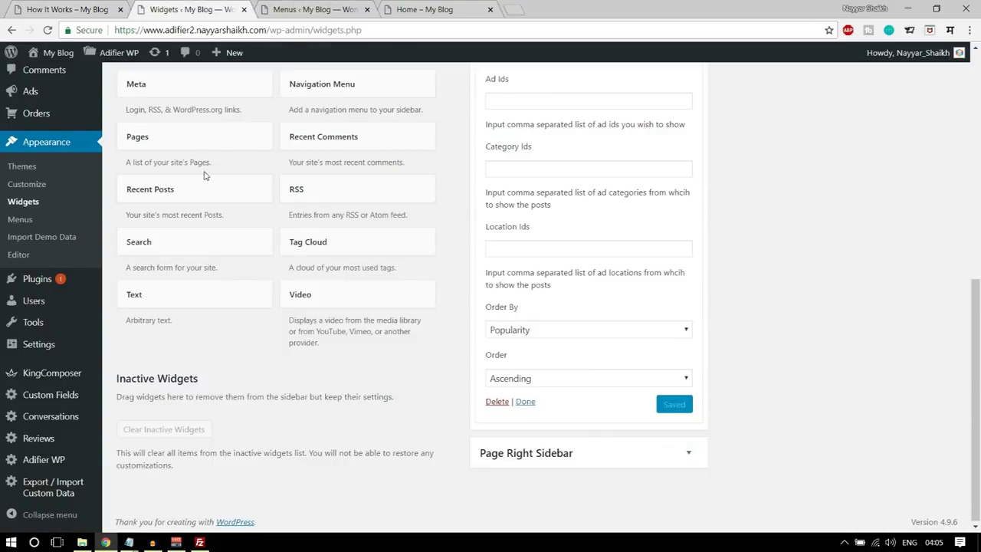
scroll(205, 175, up, 10)
Open the How it Works page for editing and view its live page in a new tab
click(61, 153)
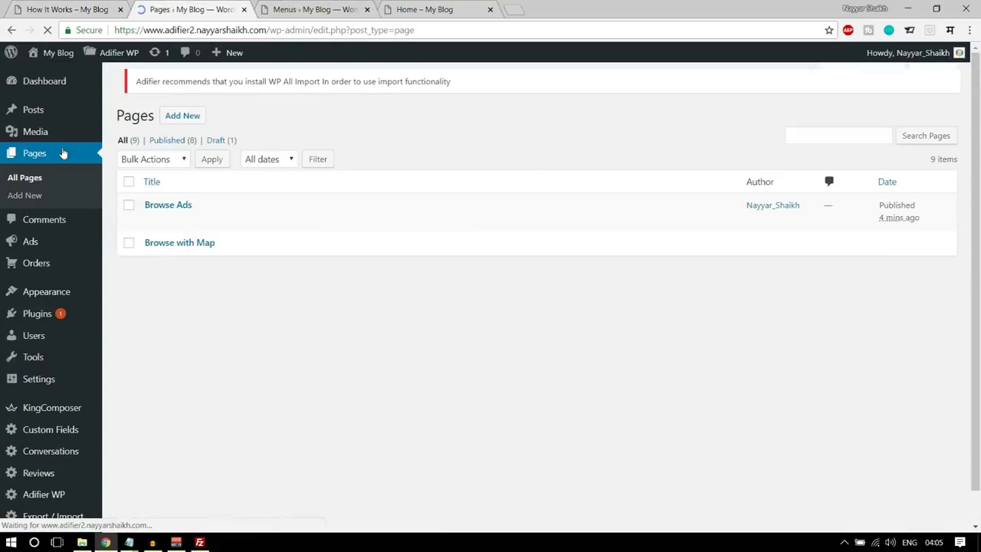
scroll(354, 276, down, 3)
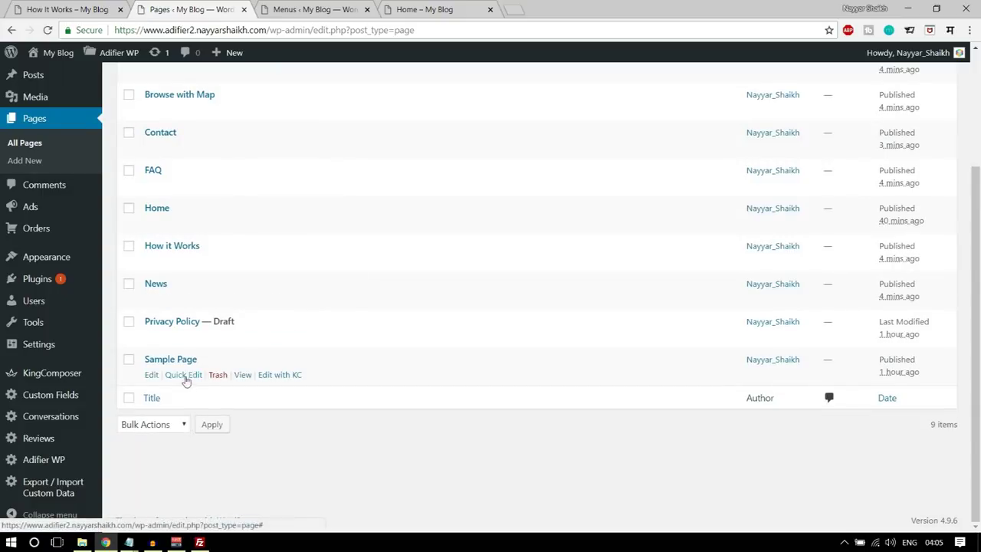
click(153, 262)
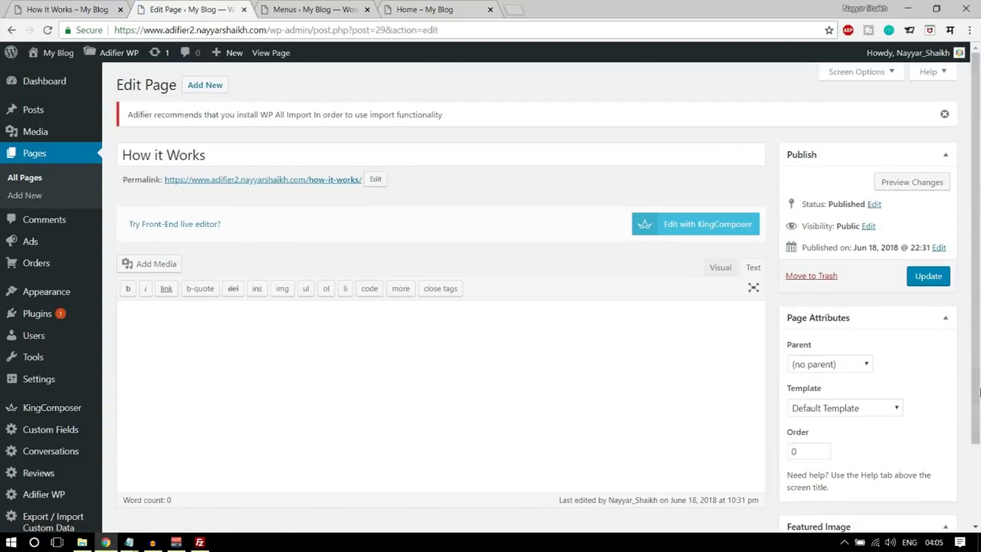
click(887, 408)
click(885, 409)
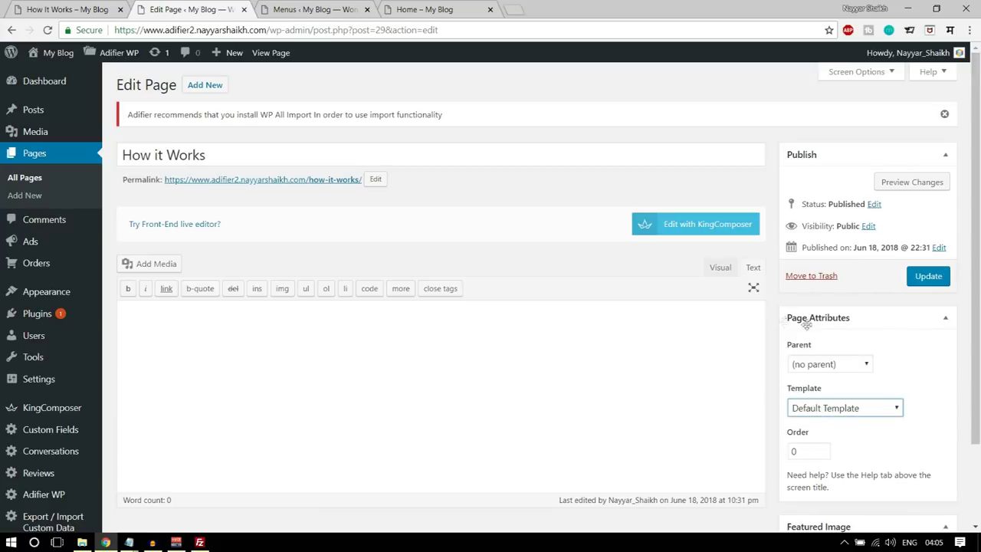
ctrl+click(303, 180)
click(304, 10)
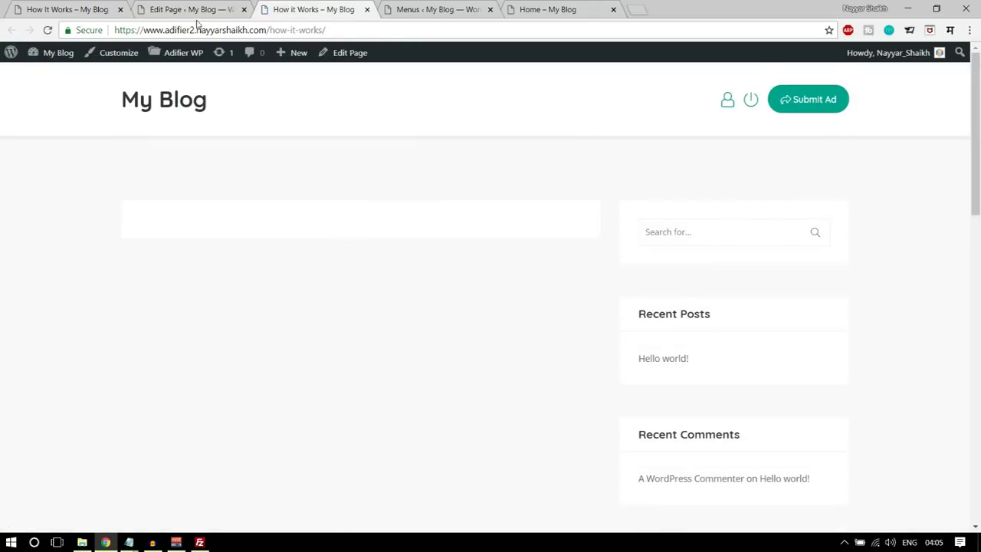
click(156, 6)
scroll(887, 391, down, 1)
Apply the Page Full Width No Push template, update the page and reload its live view
click(843, 310)
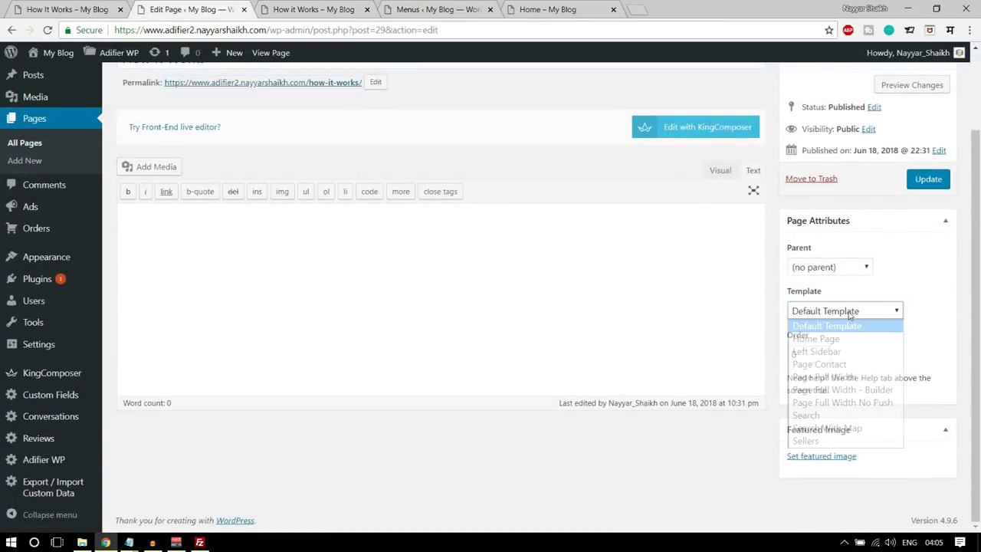
click(873, 402)
click(929, 181)
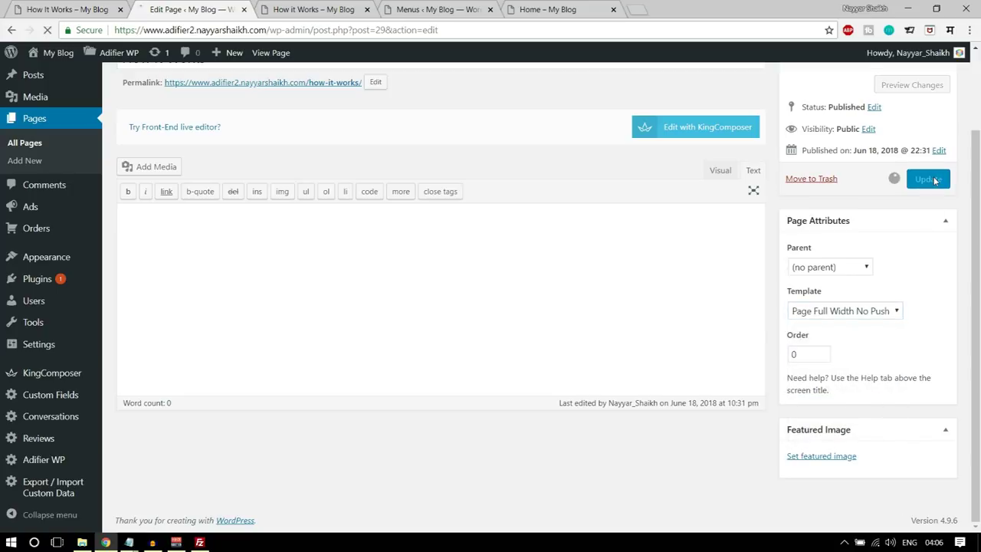
click(327, 8)
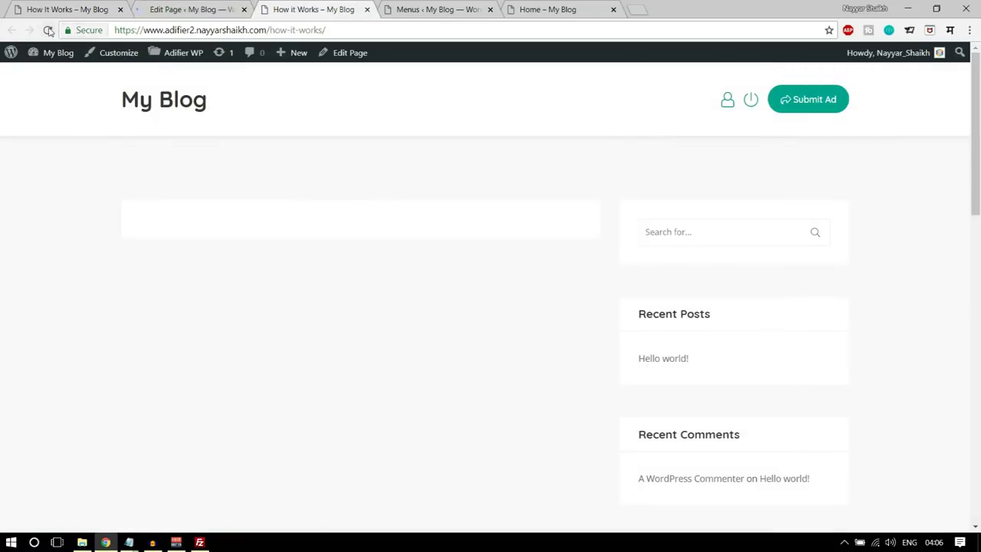
click(47, 30)
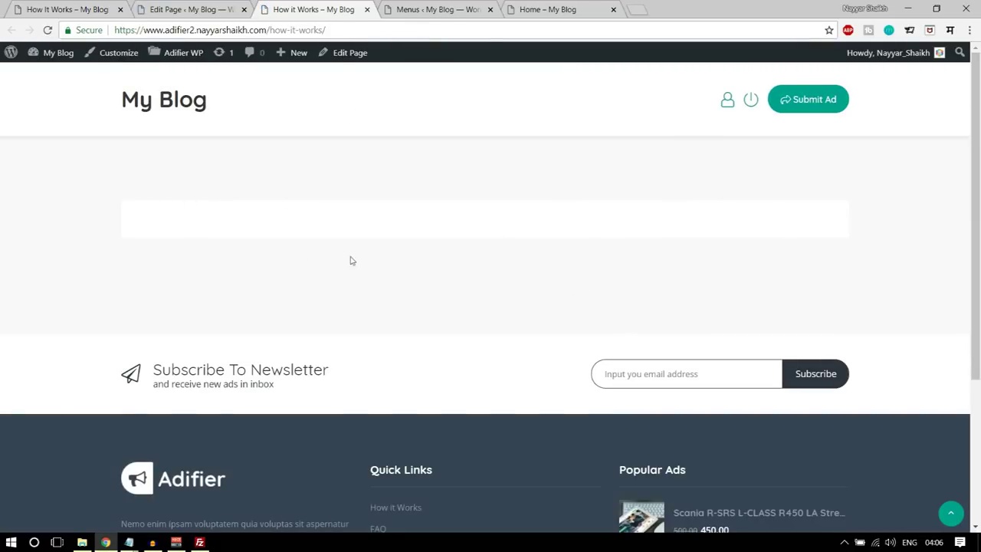
click(192, 9)
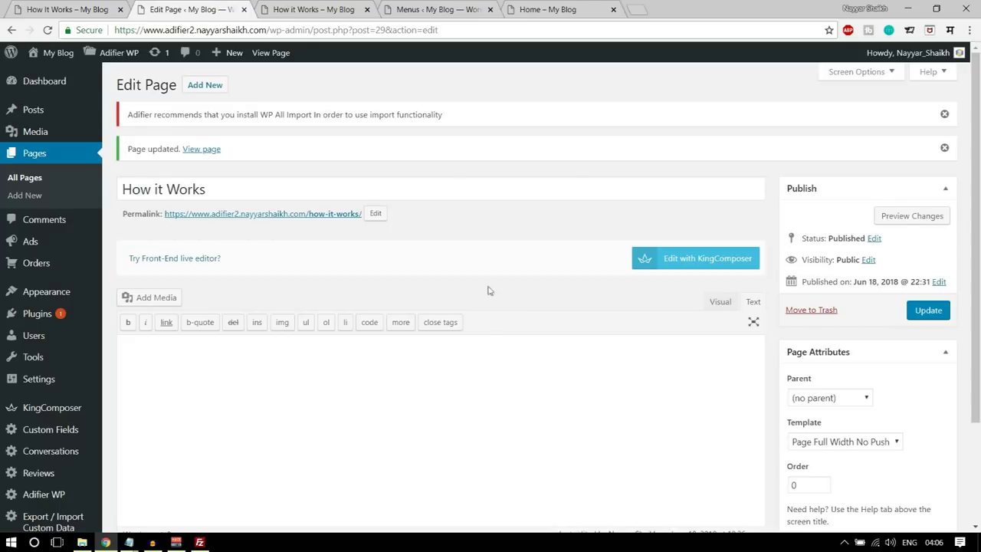
Open How it Works in KingComposer and select the Create An Account heading and paragraph
click(697, 263)
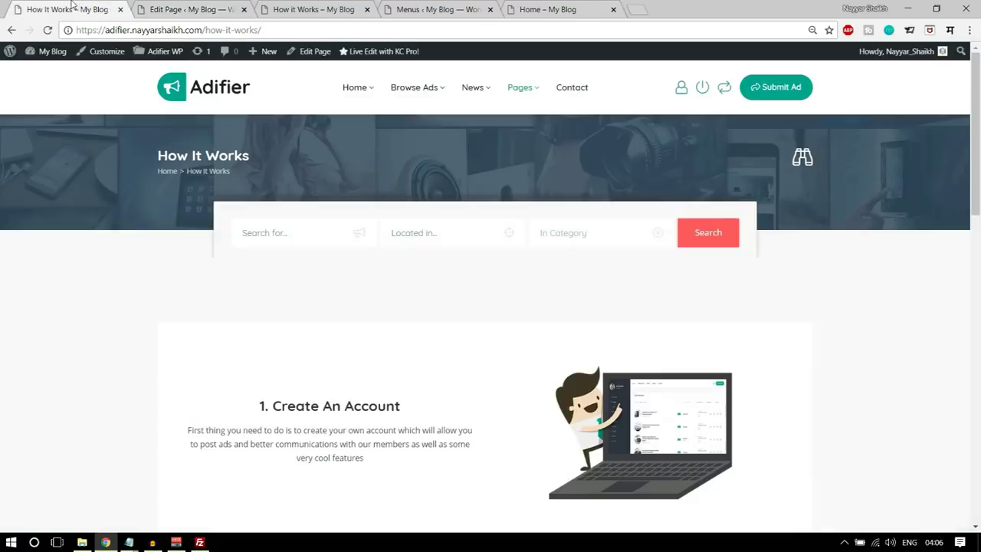
scroll(467, 394, down, 4)
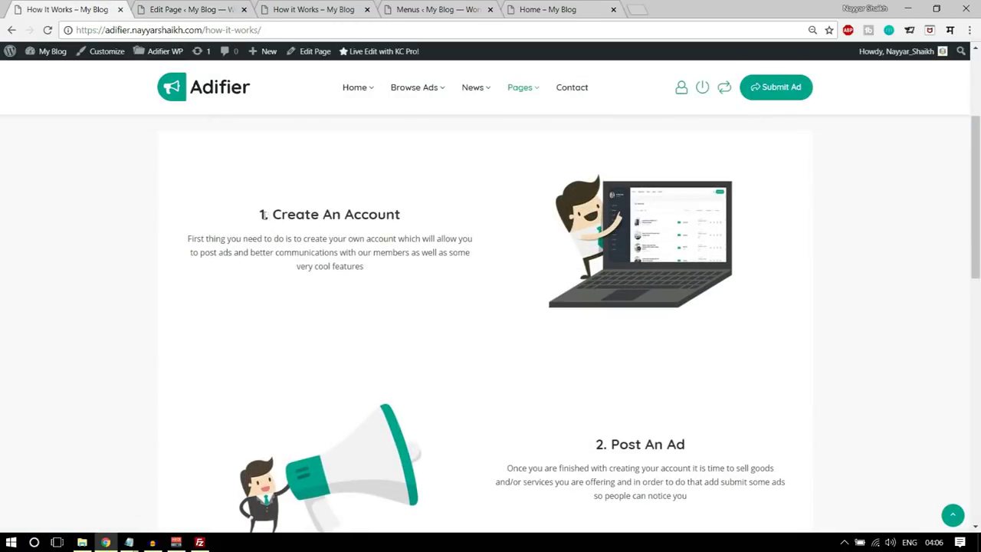
drag(260, 216, 368, 270)
key(ctrl+c)
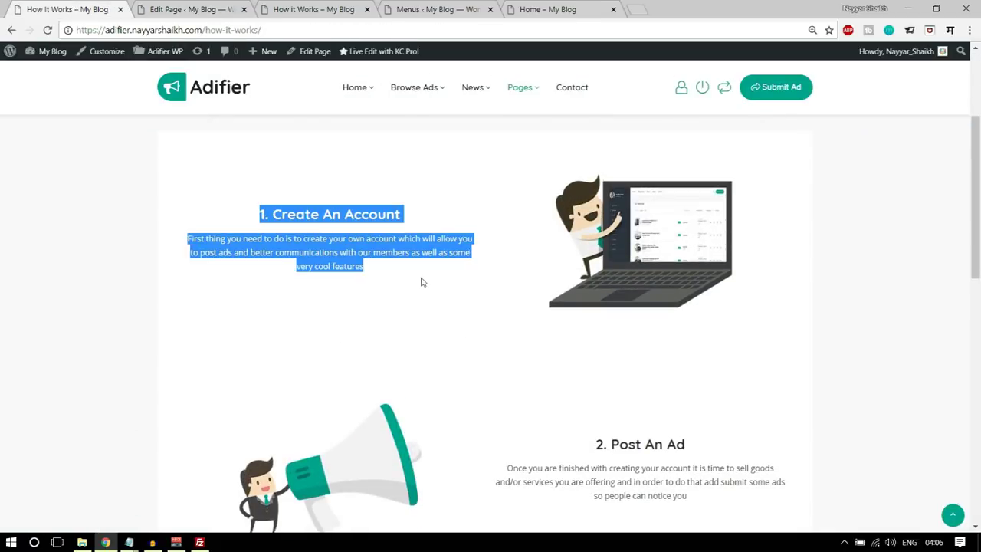
scroll(471, 314, down, 4)
scroll(475, 324, up, 4)
Return to the How it Works page editor and add a two-column row
scroll(345, 291, down, 5)
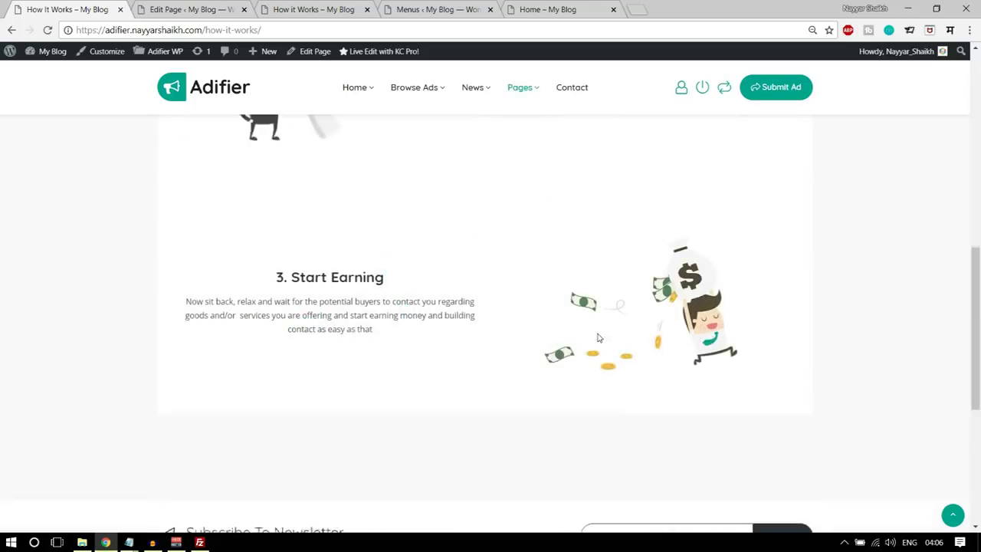
scroll(455, 338, up, 8)
scroll(455, 337, down, 3)
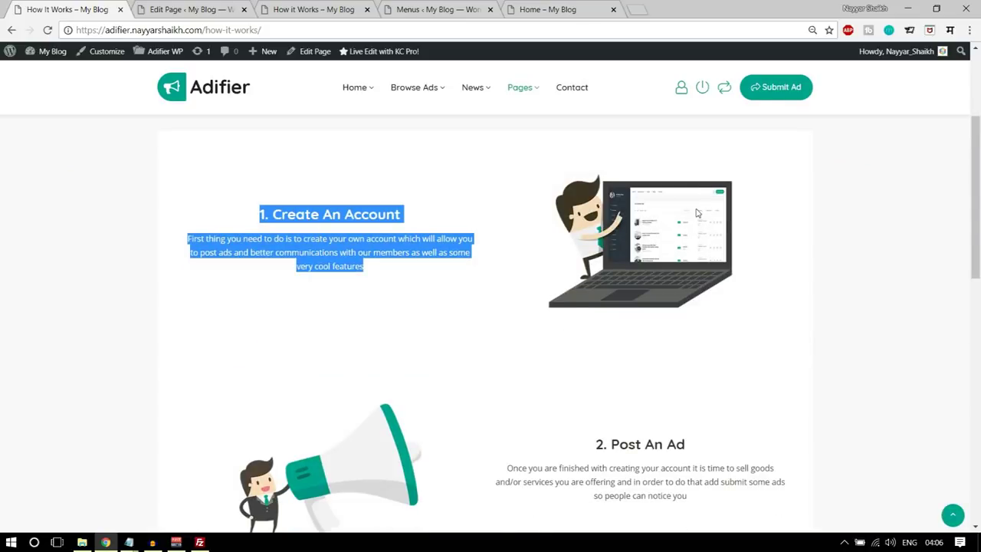
click(184, 9)
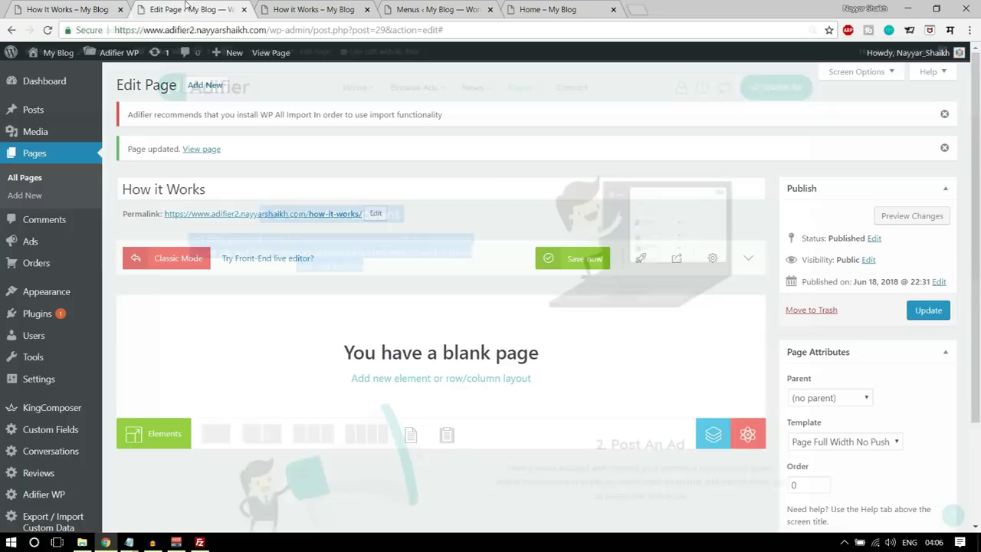
scroll(245, 394, down, 1)
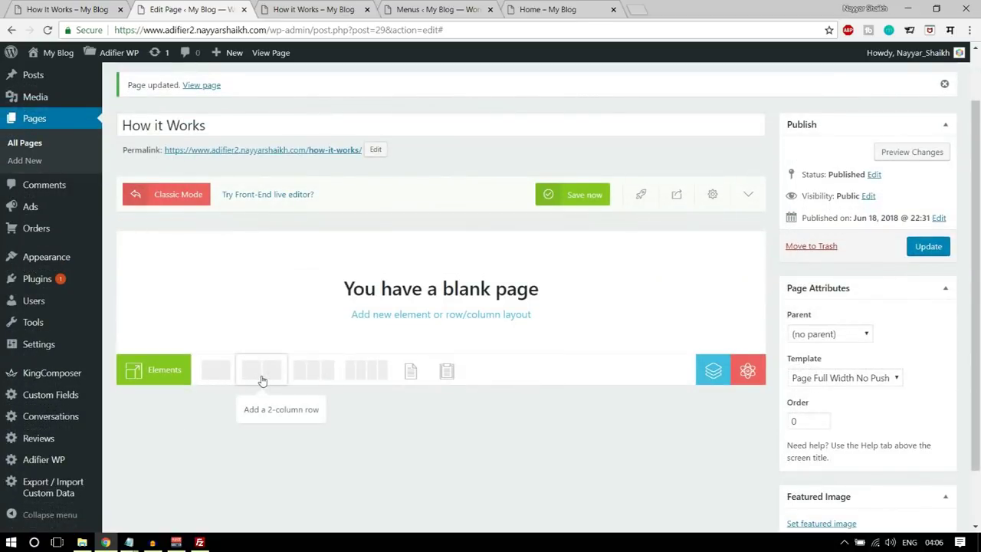
click(261, 371)
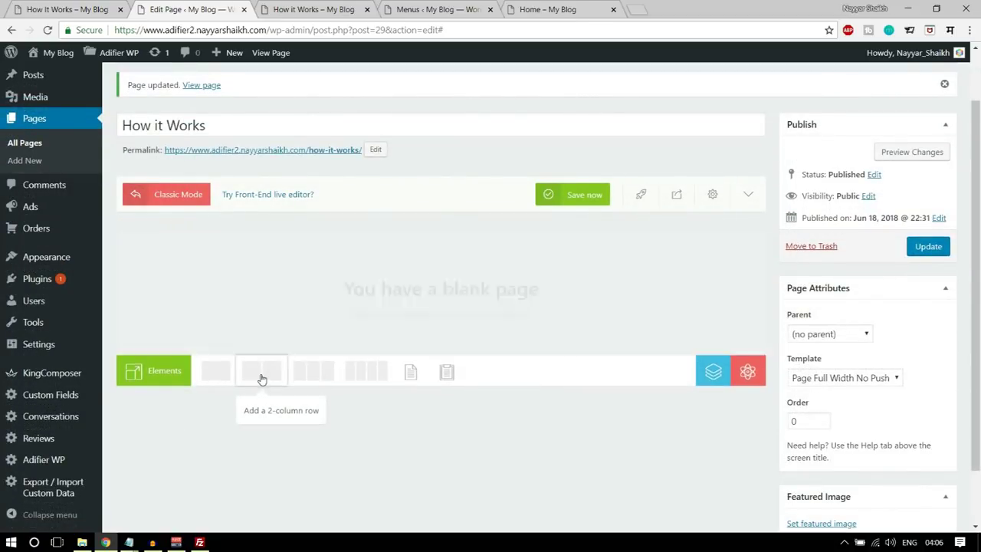
Put a Text Block in the left column with the pasted '1. Create An Account' heading and paragraph
click(284, 226)
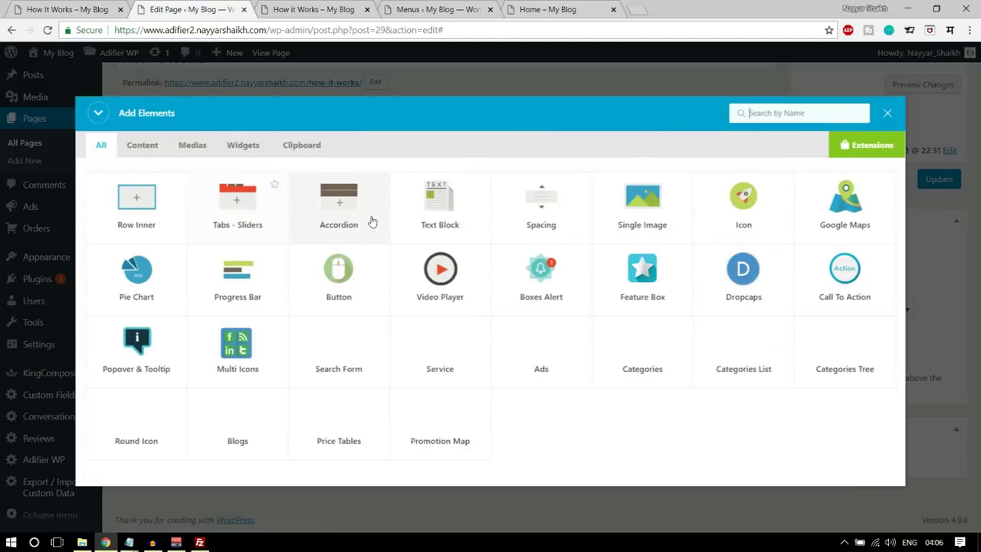
text(tex)
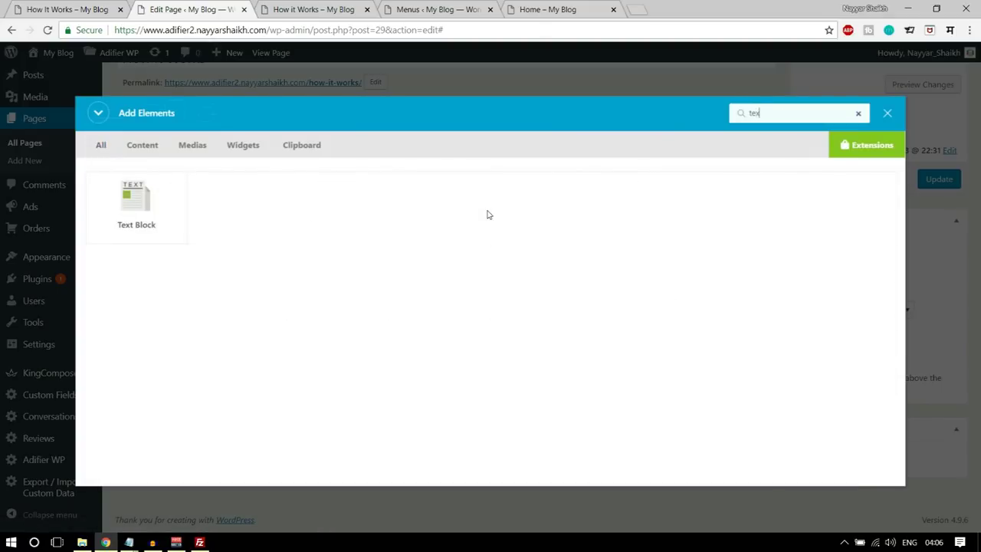
click(148, 227)
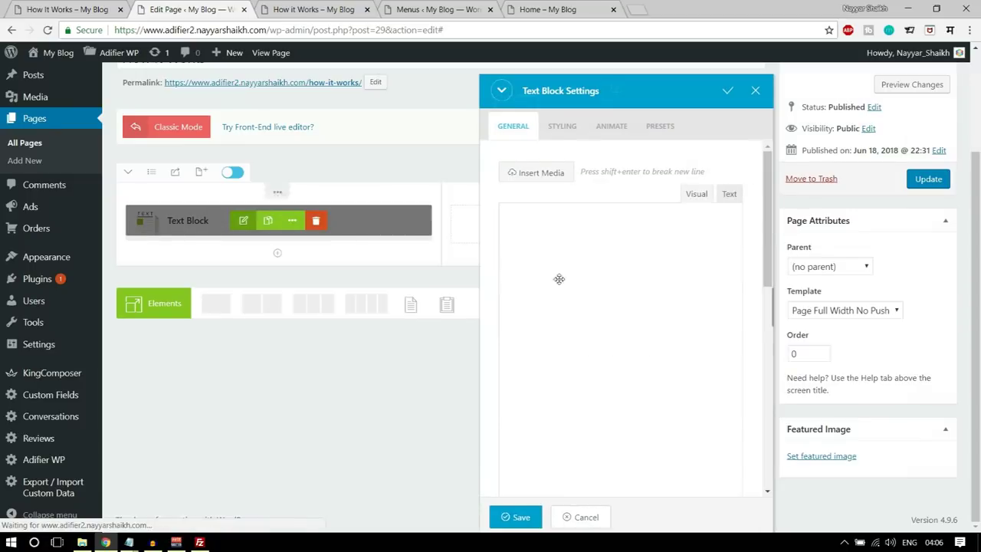
key(ctrl+a)
key(ctrl+v)
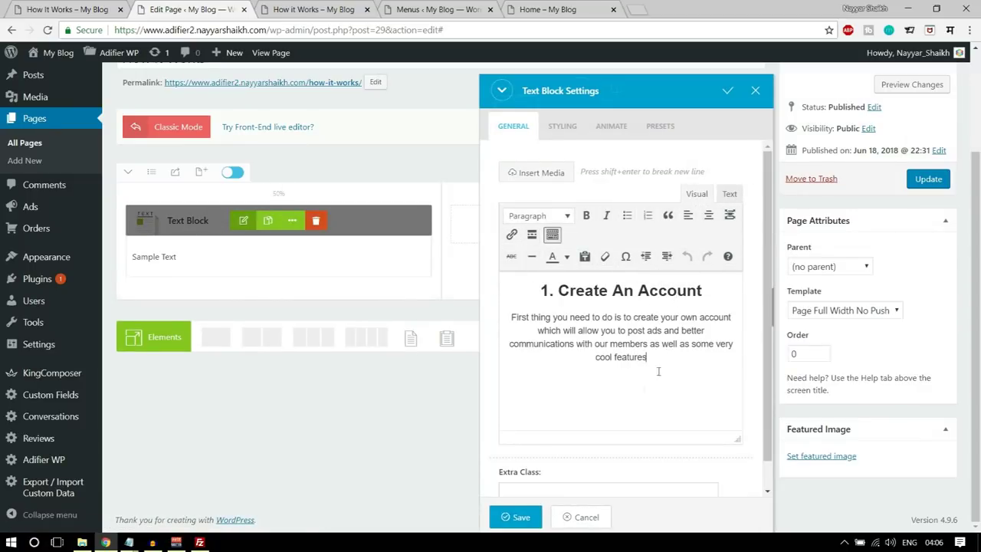
scroll(657, 371, down, 1)
click(521, 515)
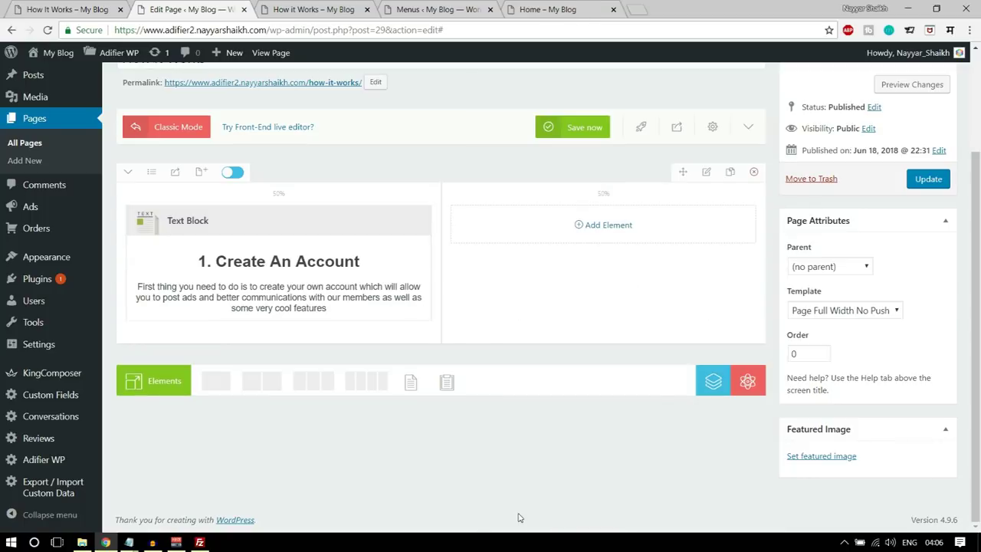
Add a Single Image element to the right column of the row
click(593, 226)
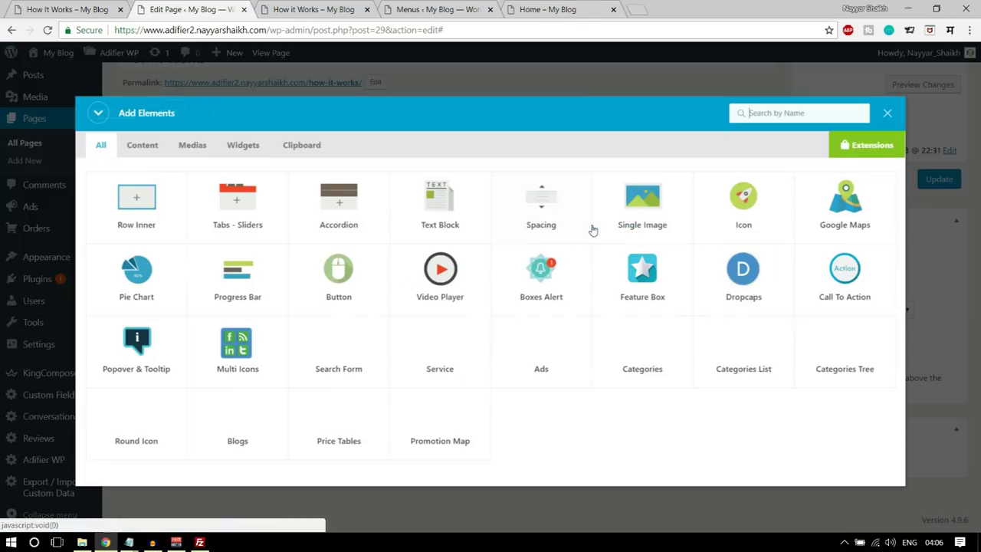
text(ima)
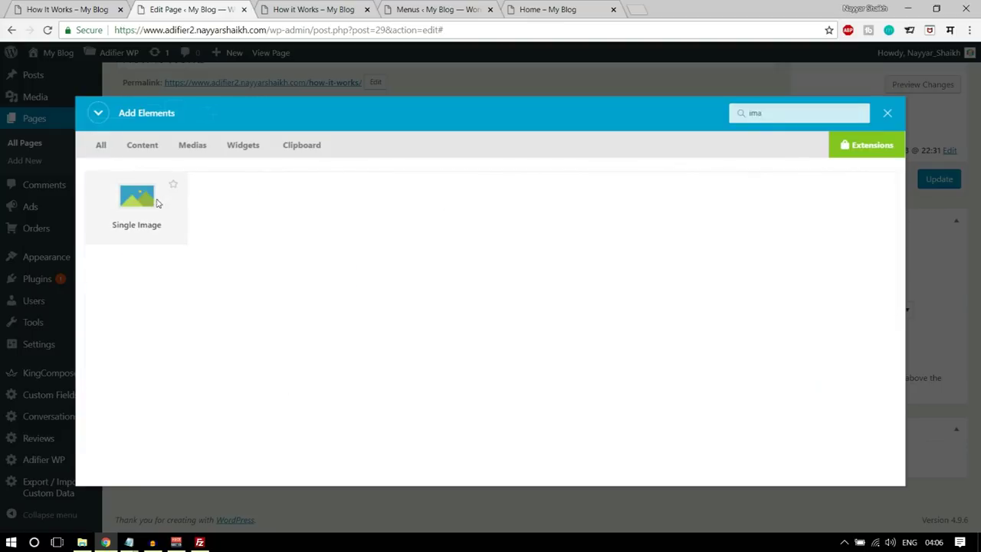
click(156, 205)
click(538, 274)
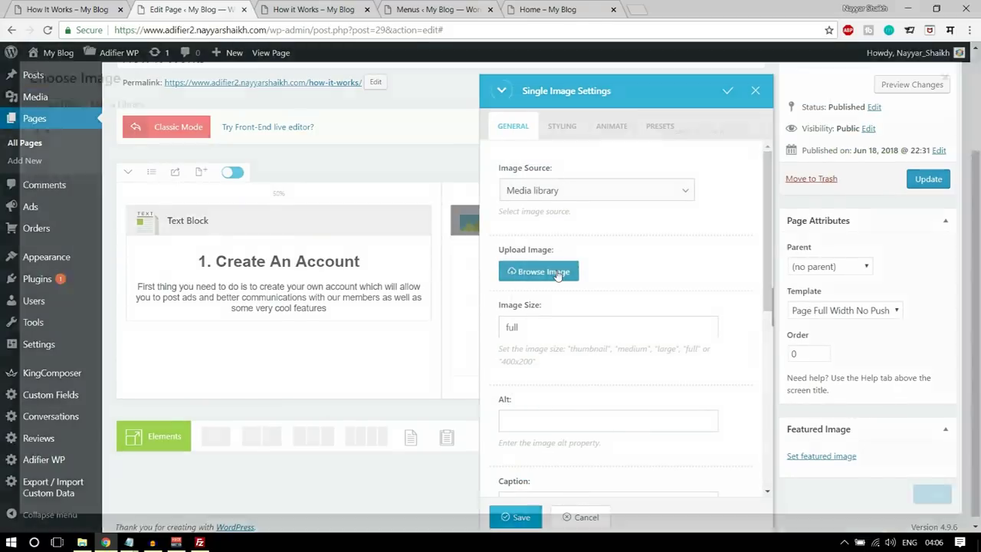
Upload the hiw-1, hiw-2 and hiw-3 images to the media library
click(69, 104)
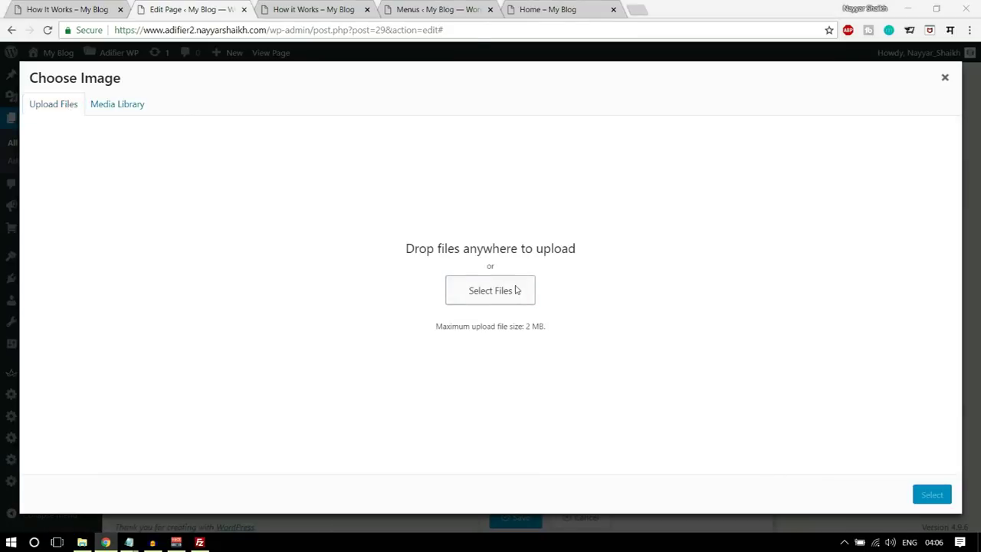
click(515, 291)
scroll(364, 186, down, 1)
click(261, 170)
scroll(295, 203, down, 1)
scroll(298, 206, up, 2)
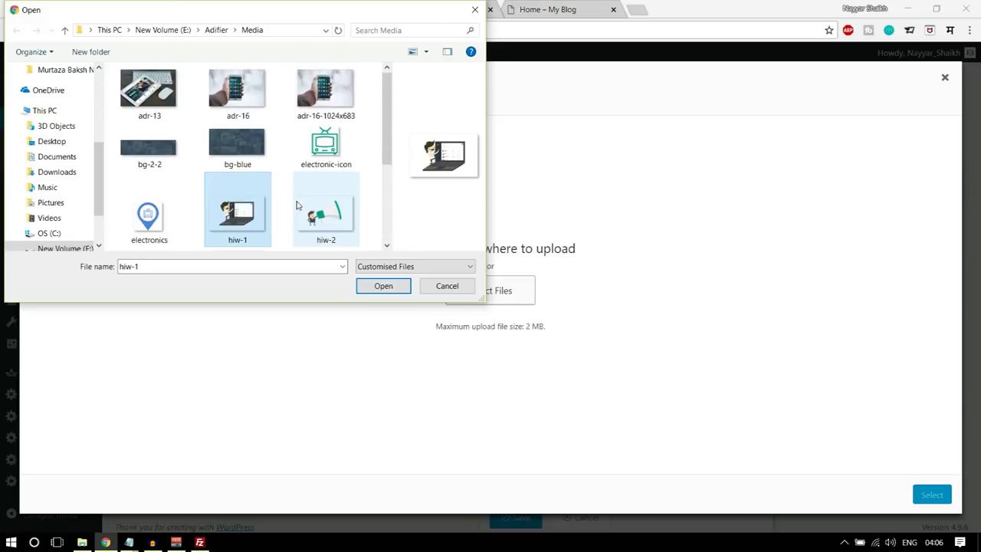
scroll(298, 205, down, 2)
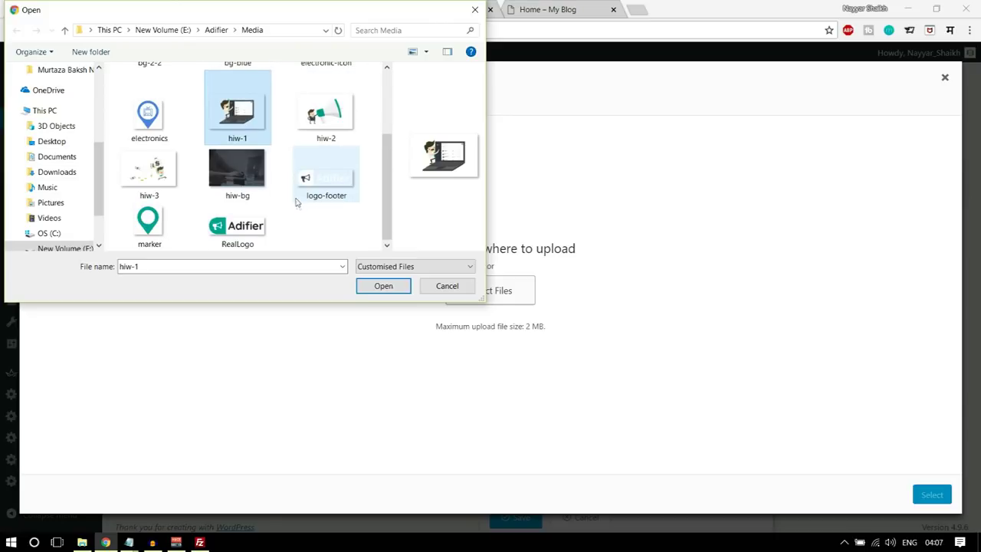
ctrl+click(325, 115)
ctrl+click(149, 173)
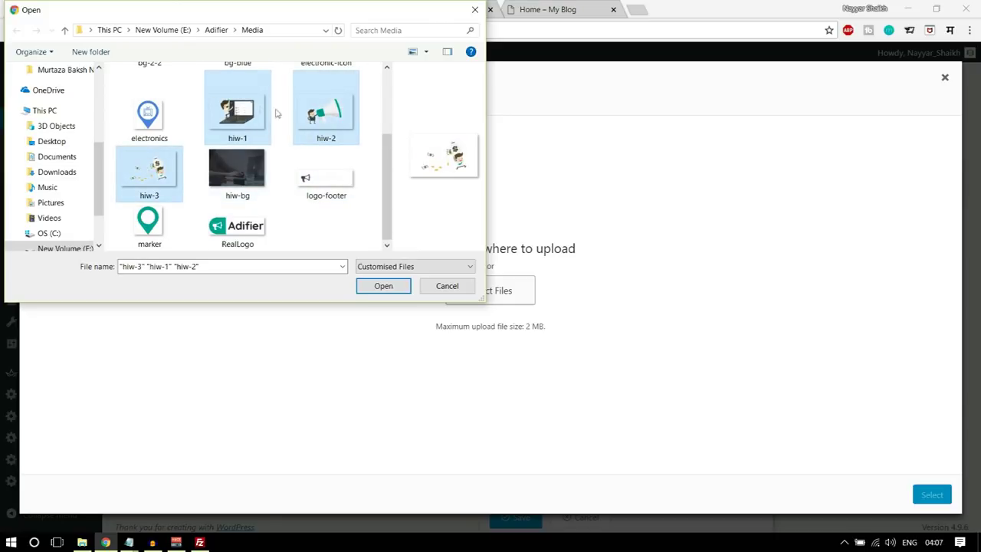
click(367, 288)
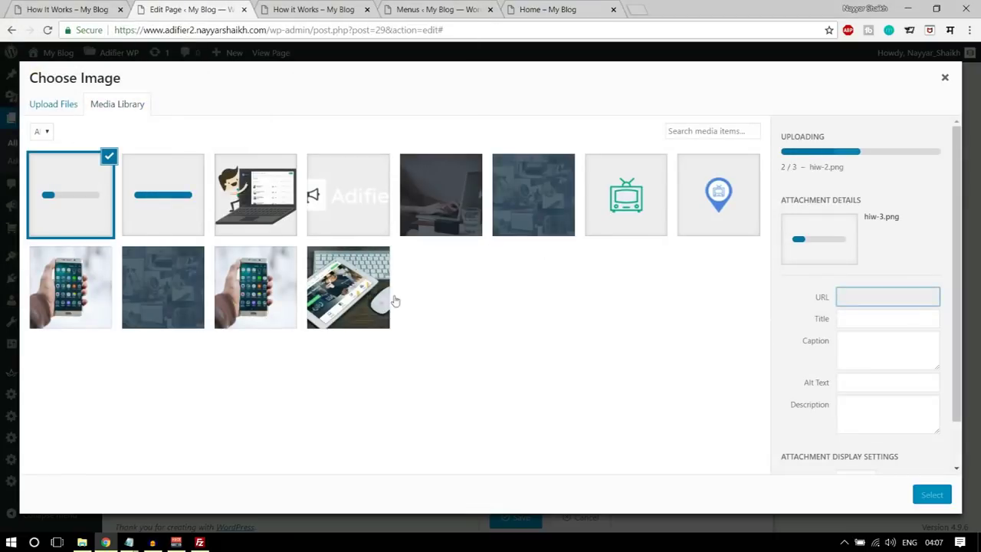
Set the element's image to the hiw-1 laptop illustration and save it
click(274, 167)
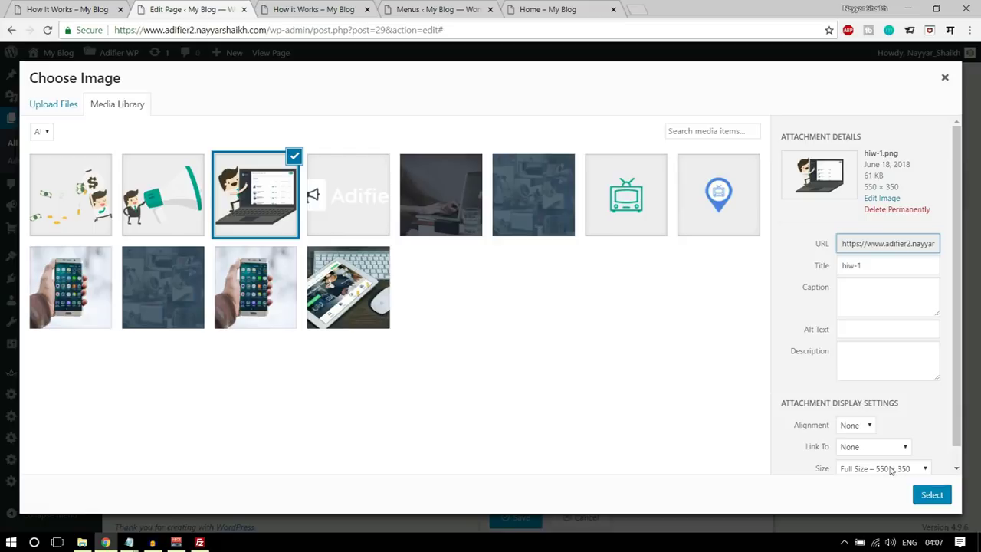
click(932, 496)
scroll(597, 353, down, 5)
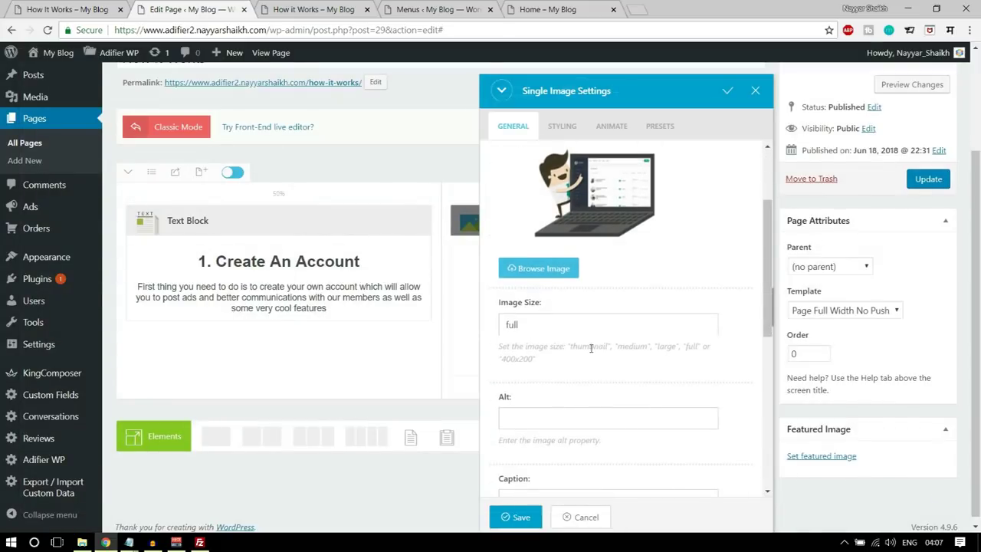
scroll(597, 354, down, 3)
click(515, 516)
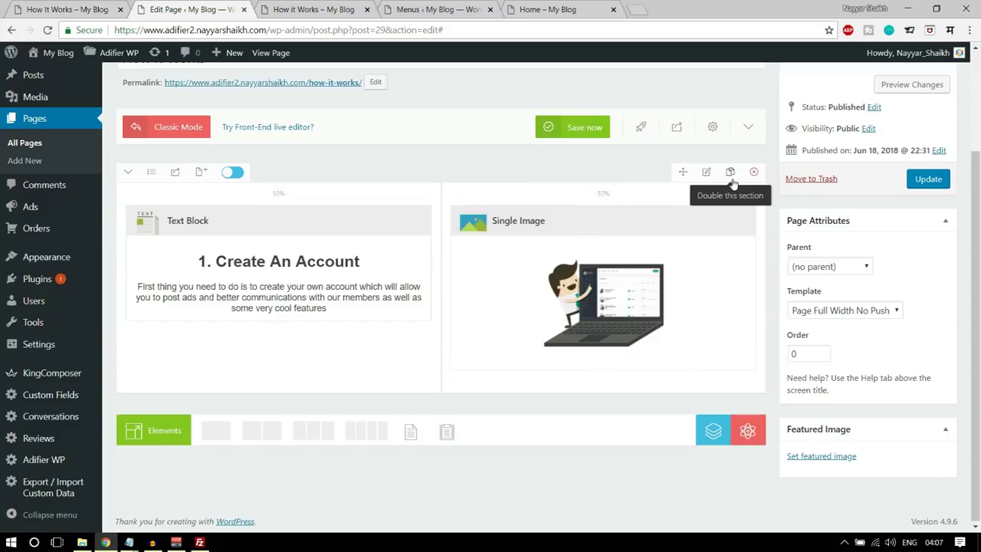
Duplicate the text-and-image row and move the copied image to the left column
click(730, 175)
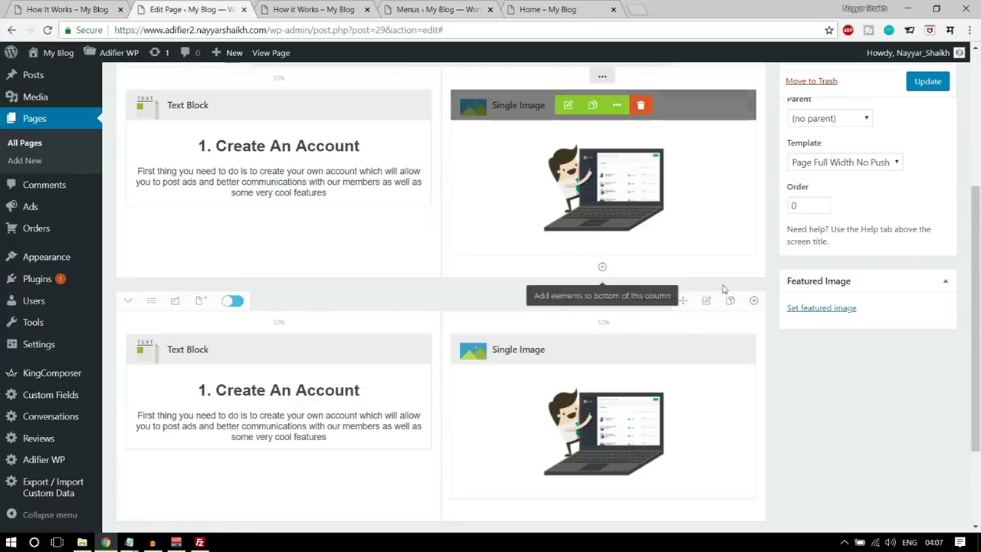
scroll(797, 338, up, 1)
scroll(814, 352, down, 2)
scroll(817, 357, up, 5)
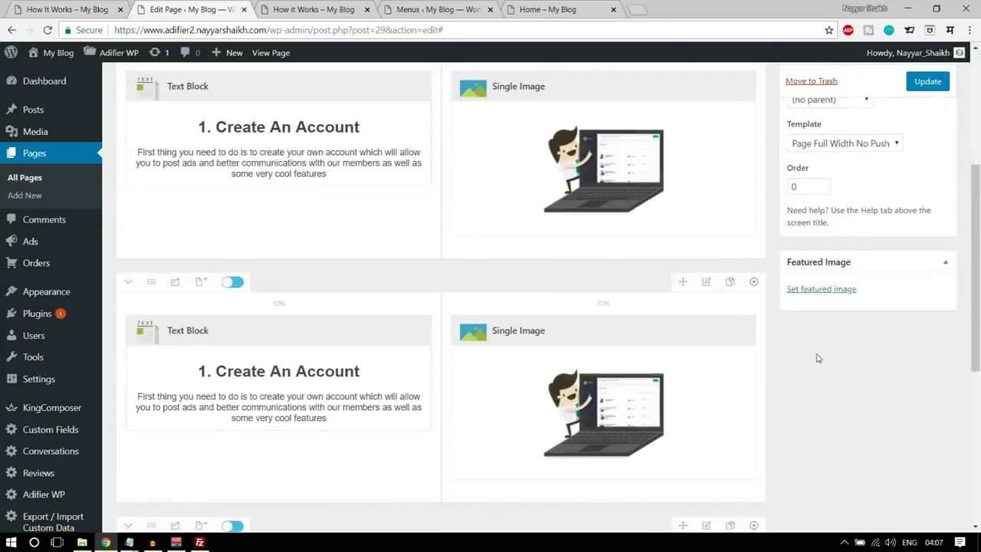
scroll(817, 357, down, 3)
scroll(817, 357, down, 2)
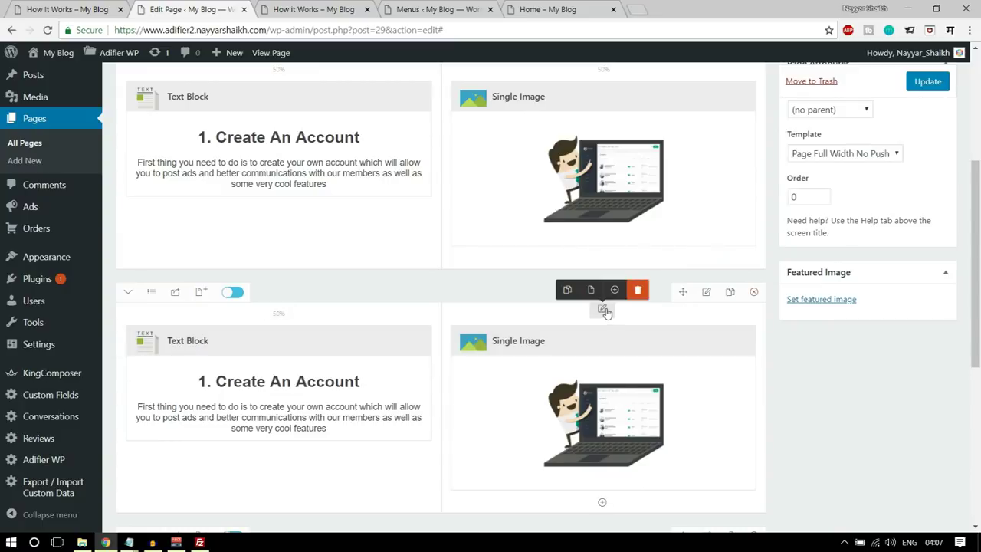
drag(605, 311, 184, 314)
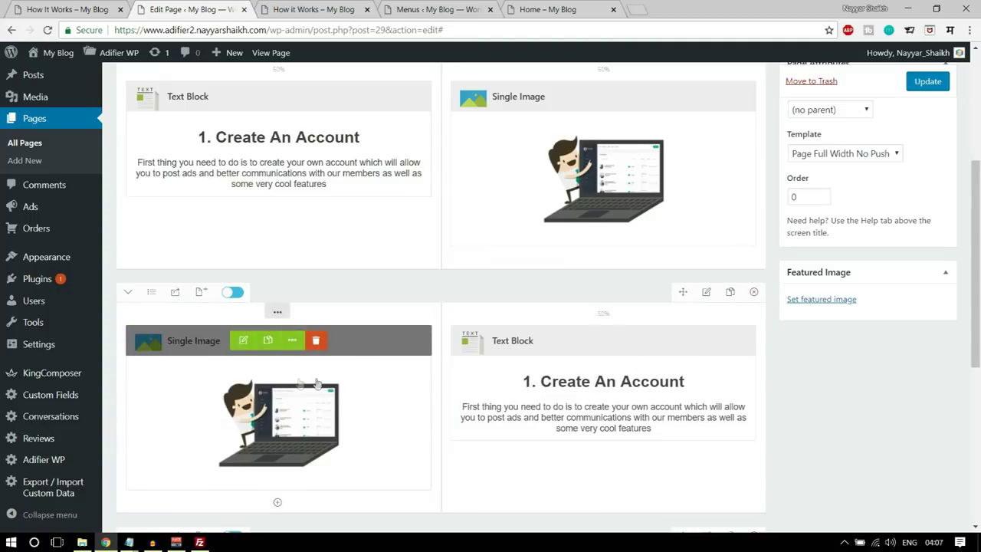
Replace the copied image with the hiw-2 megaphone illustration and save
click(244, 340)
click(600, 312)
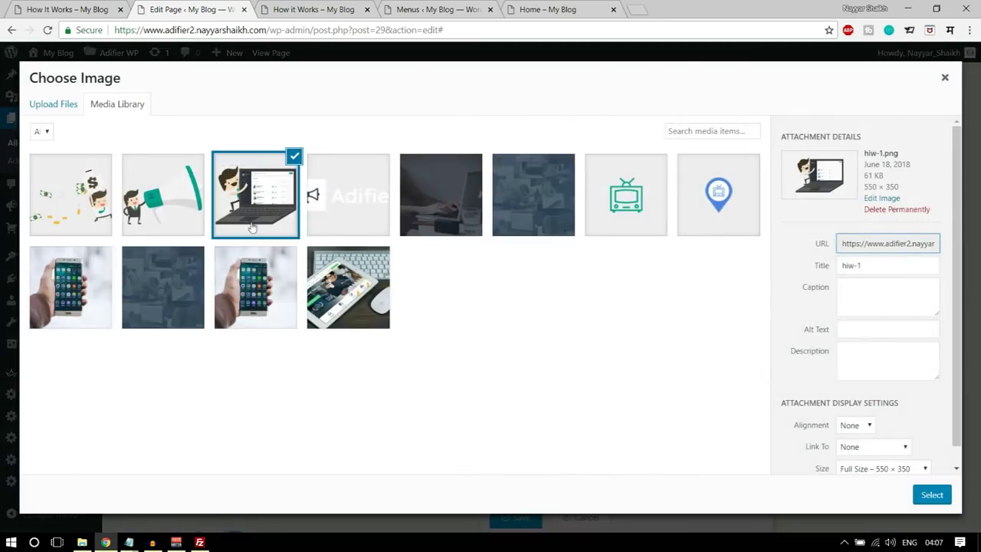
click(186, 181)
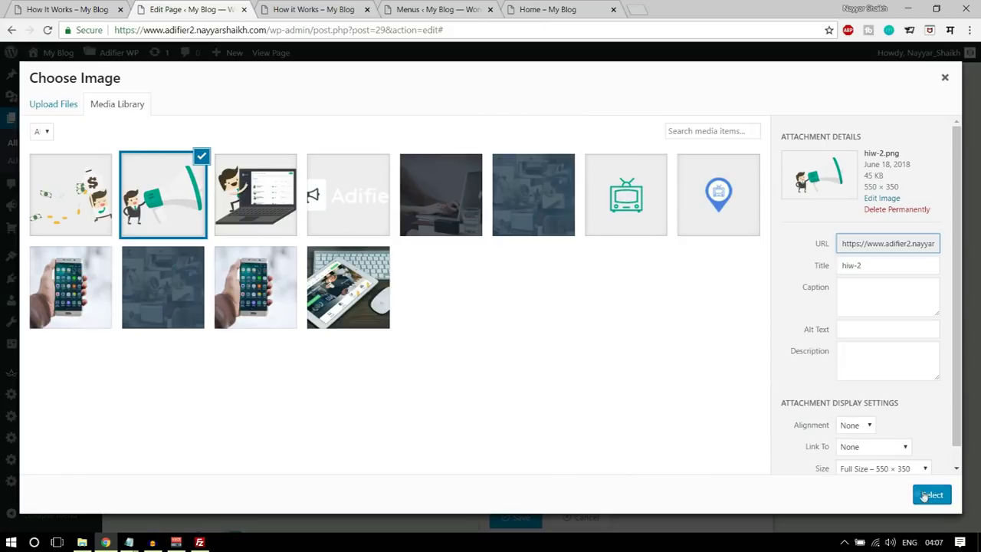
click(928, 495)
click(512, 517)
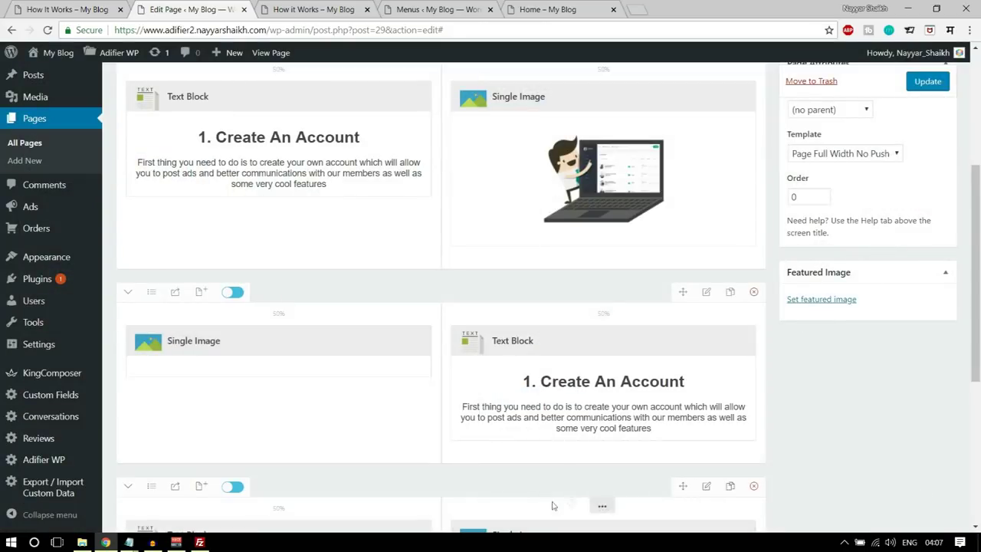
Paste the '2. Post An Ad' heading and paragraph into the second row's text block, centred
click(68, 9)
scroll(640, 367, down, 2)
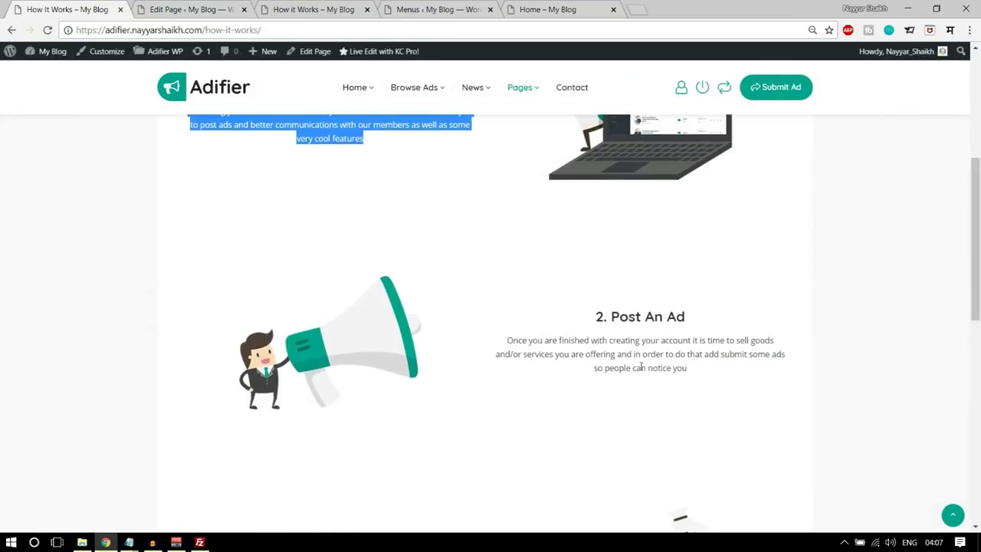
drag(596, 311, 715, 374)
key(ctrl+c)
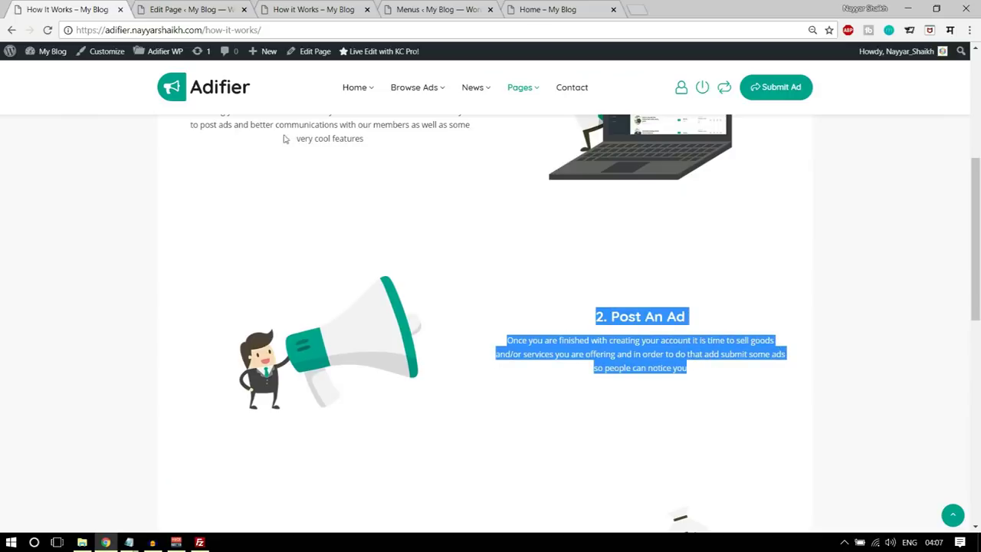
click(175, 6)
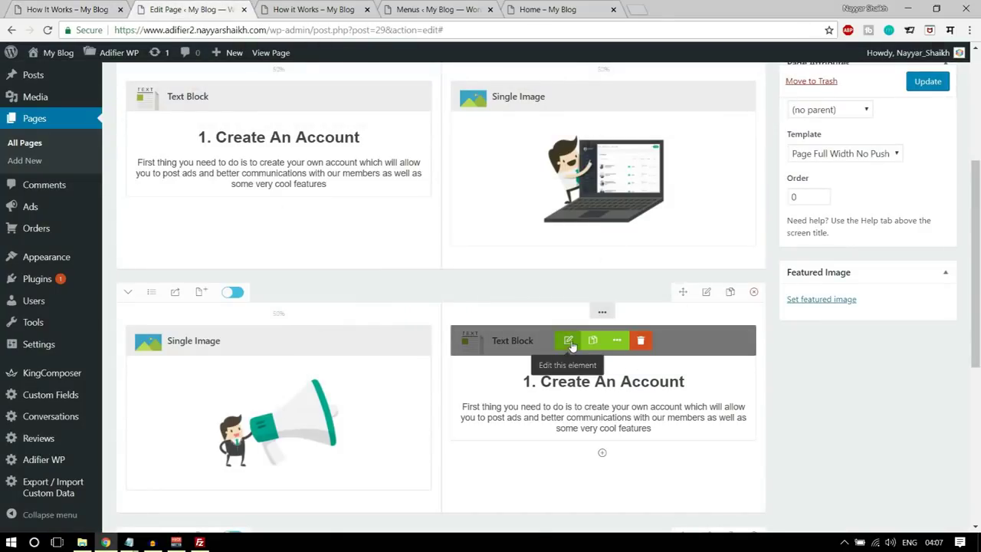
click(567, 340)
key(ctrl+a)
key(ctrl+v)
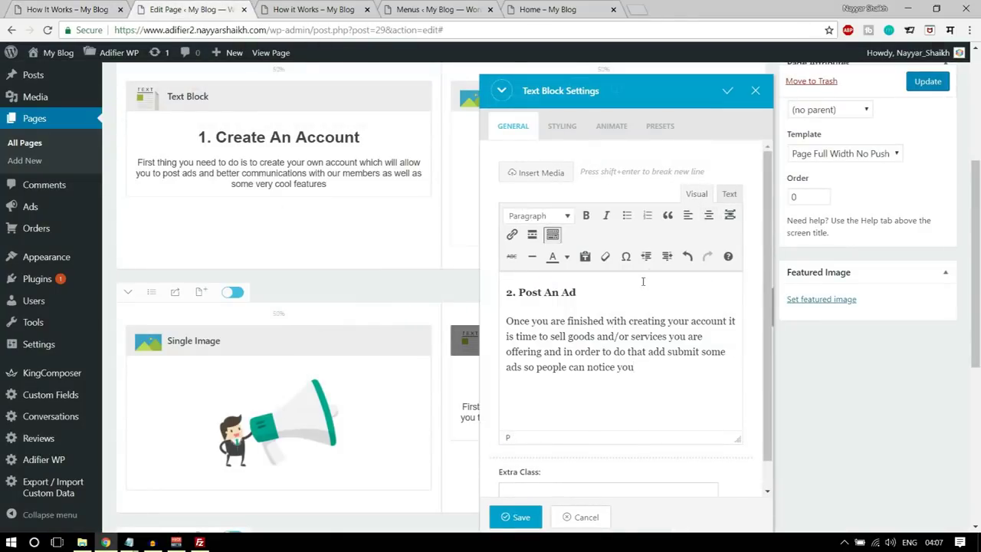
key(ctrl+a)
click(707, 215)
click(517, 515)
Paste the '3. Start Earning' heading and paragraph into the third row's text block, centred
scroll(801, 403, down, 3)
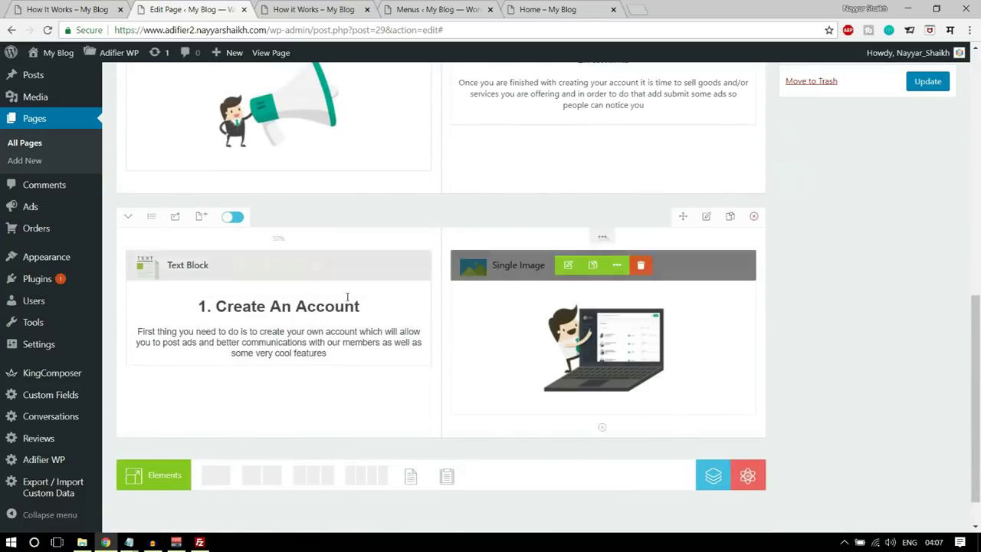
key(ctrl+1)
click(648, 395)
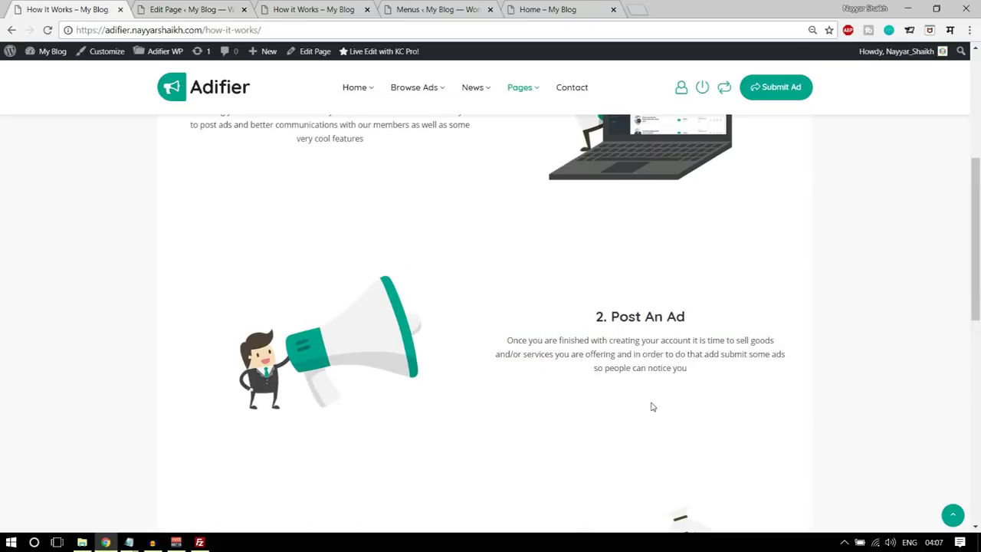
scroll(207, 325, down, 3)
drag(278, 282, 385, 353)
key(ctrl+c)
click(184, 8)
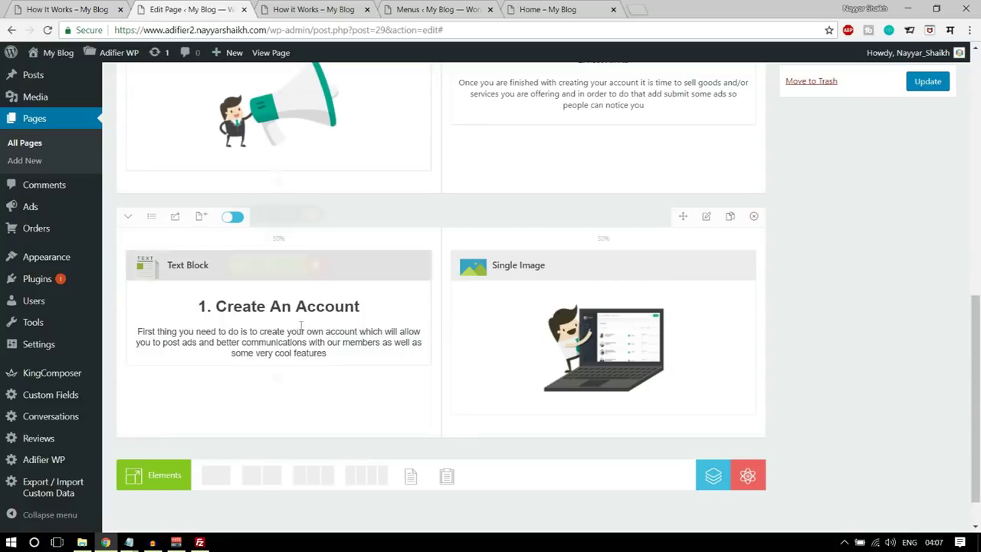
click(243, 265)
key(ctrl+a)
key(ctrl+v)
key(ctrl+a)
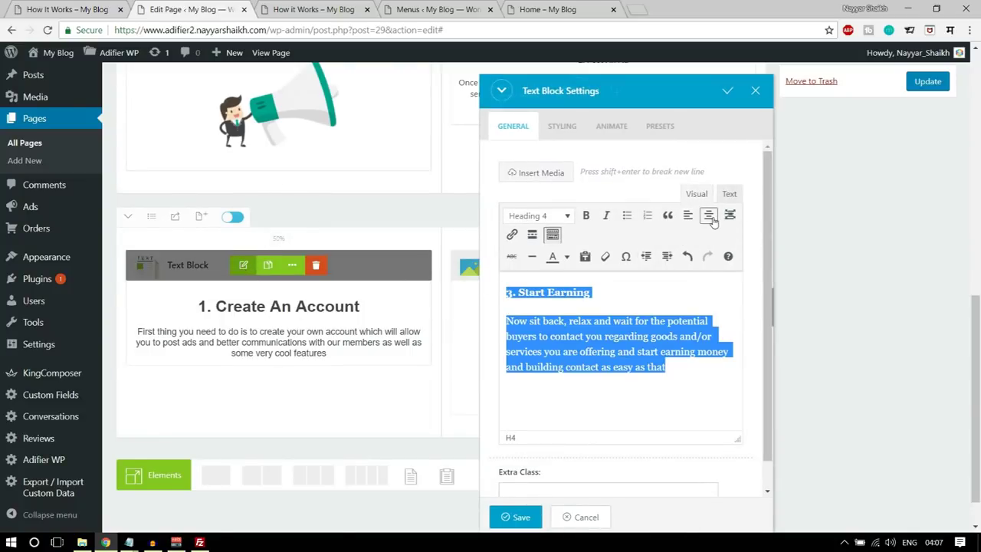
click(708, 216)
click(515, 517)
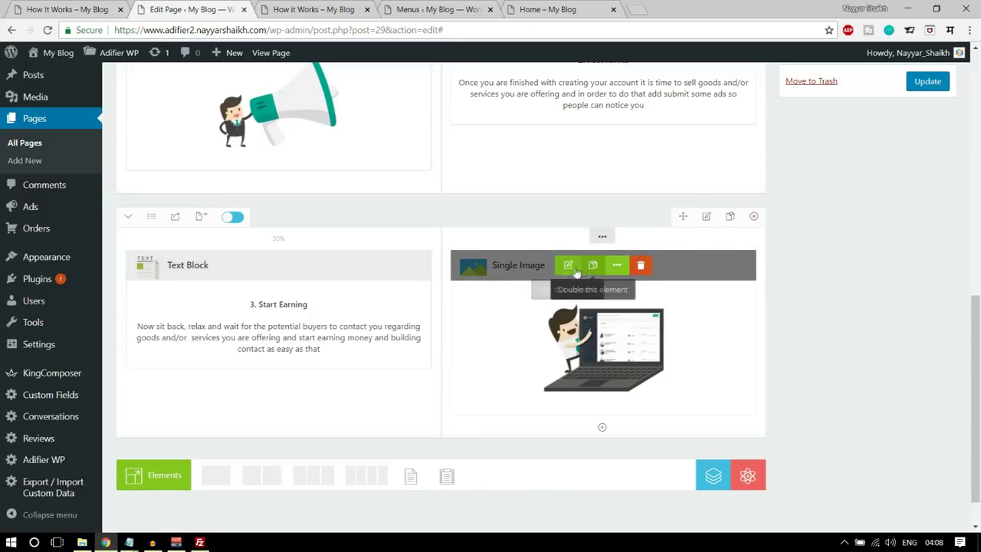
Change the third row's image to the hiw-3 money illustration and save
click(568, 265)
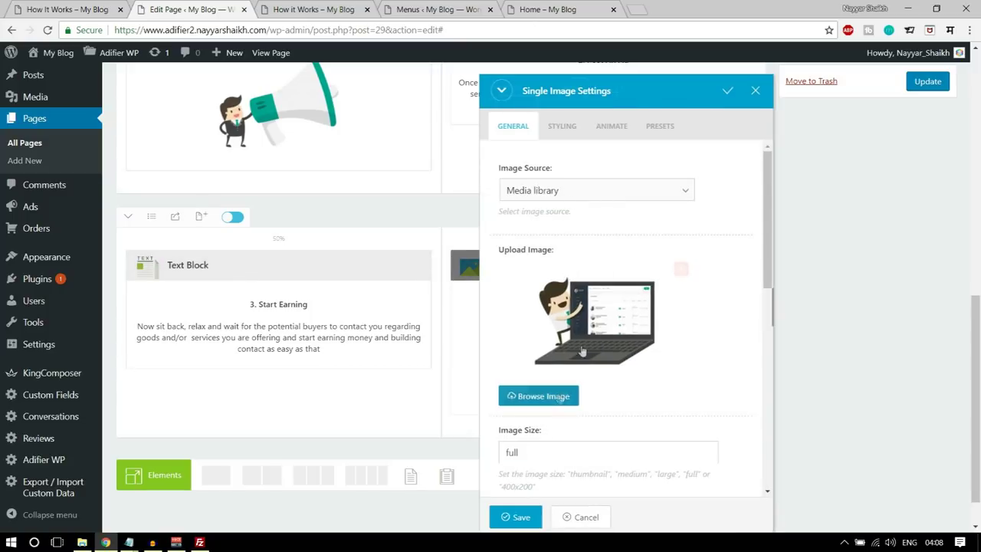
click(539, 395)
click(104, 217)
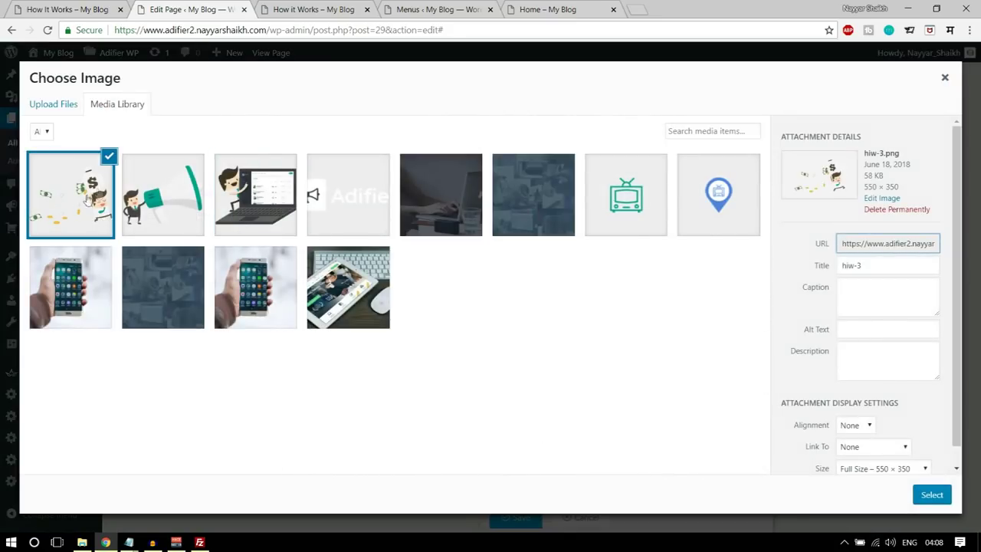
click(927, 496)
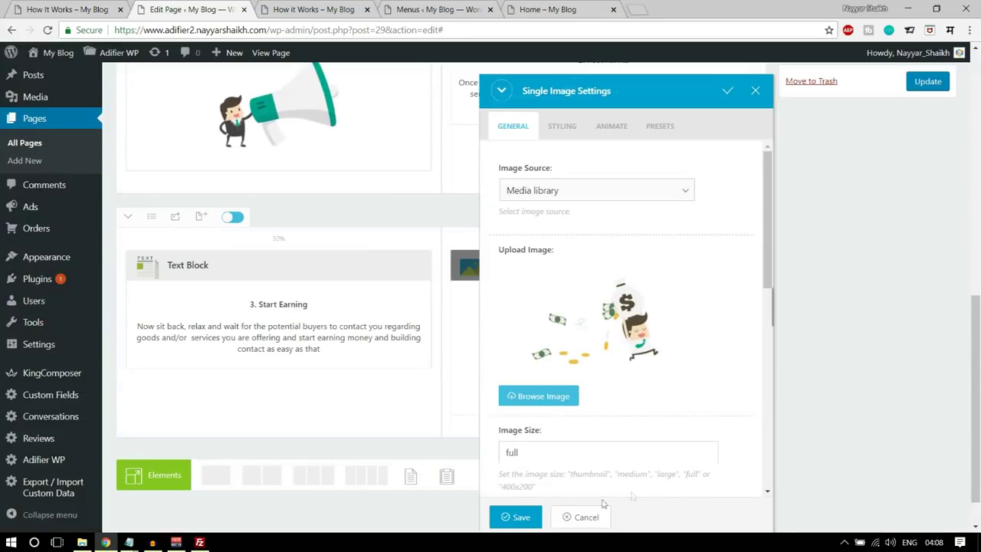
click(515, 517)
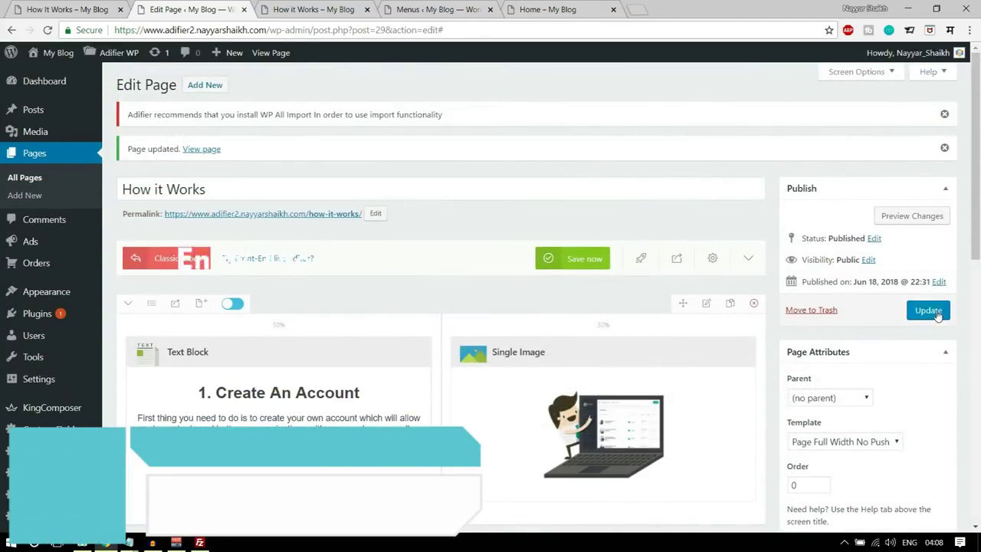
Update the page and reload the live How it Works page to check it
click(927, 310)
click(333, 10)
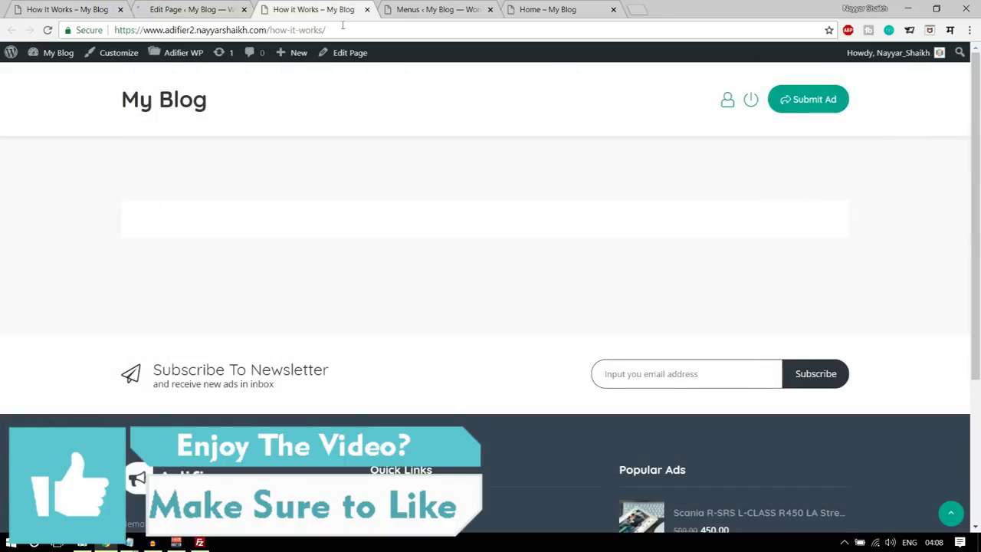
click(48, 30)
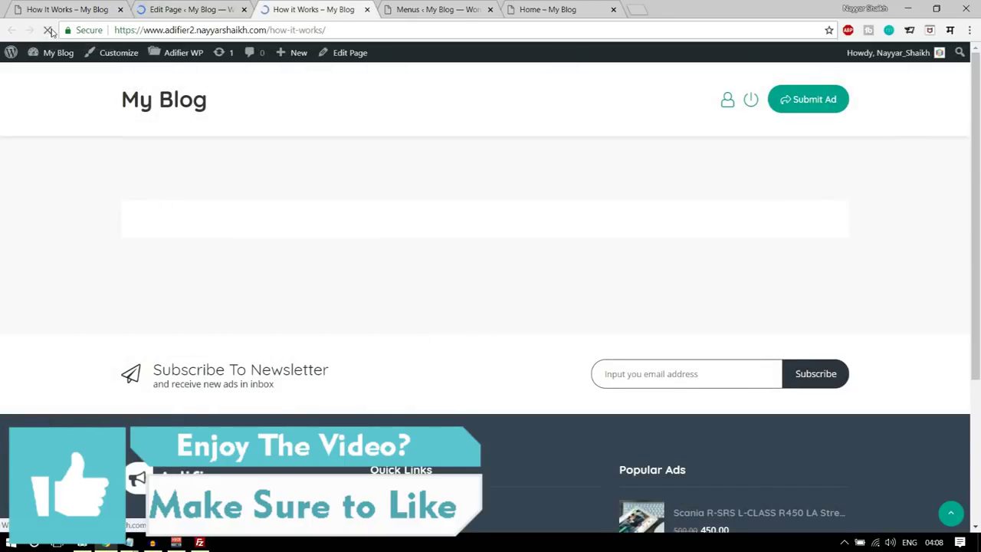
scroll(977, 372, down, 1)
Compare both How it Works pages, then return to Menus with the Adifier WP submenu showing
scroll(978, 375, down, 10)
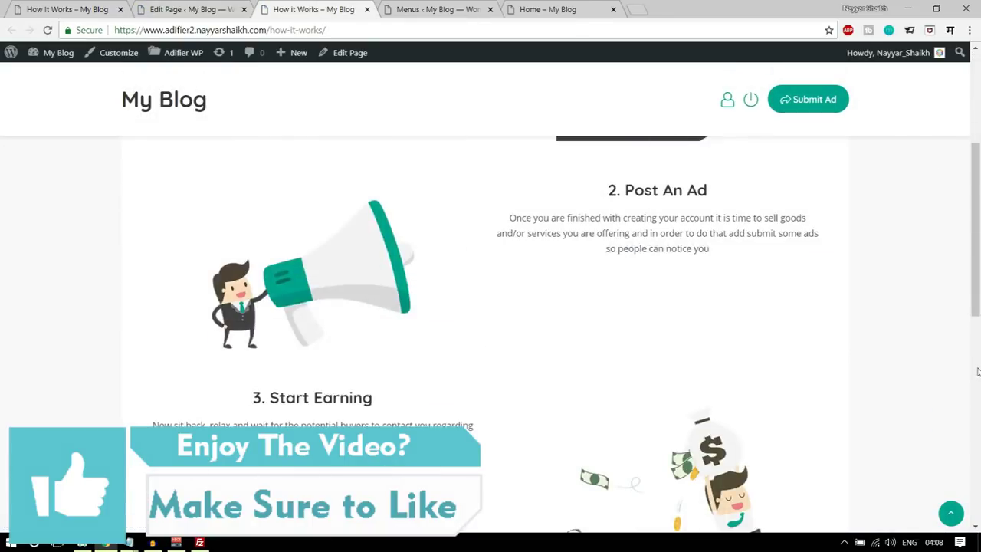
scroll(978, 391, up, 10)
scroll(978, 394, up, 1)
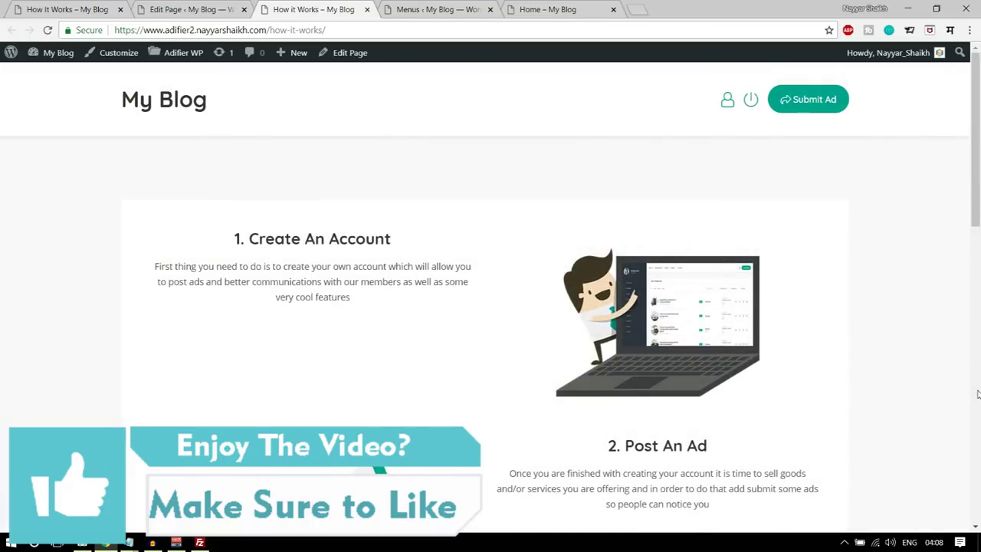
click(64, 9)
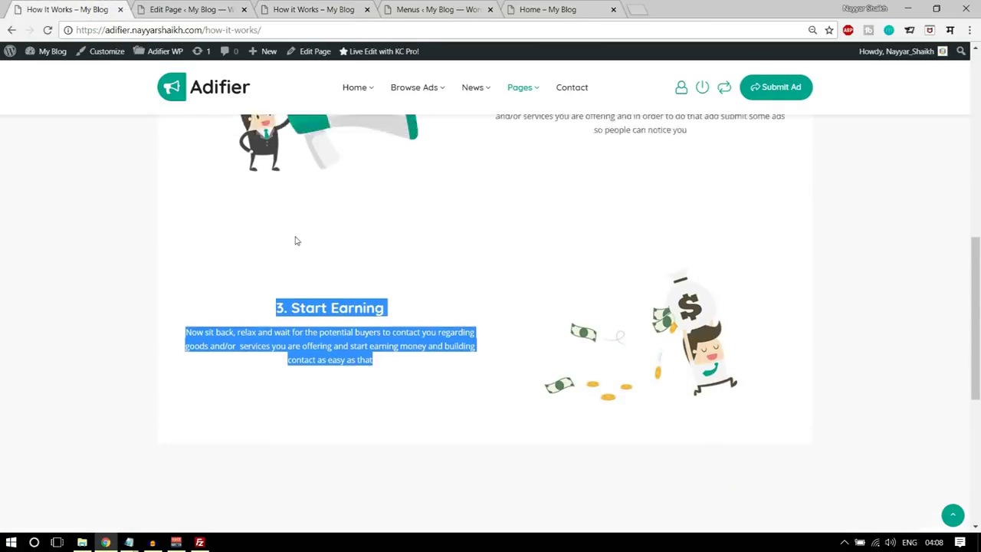
scroll(345, 291, up, 7)
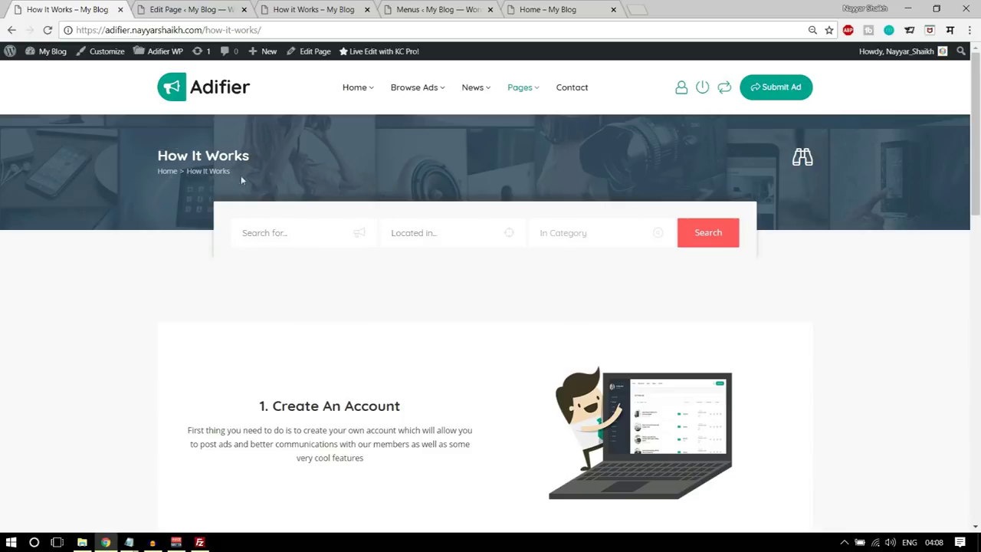
click(320, 6)
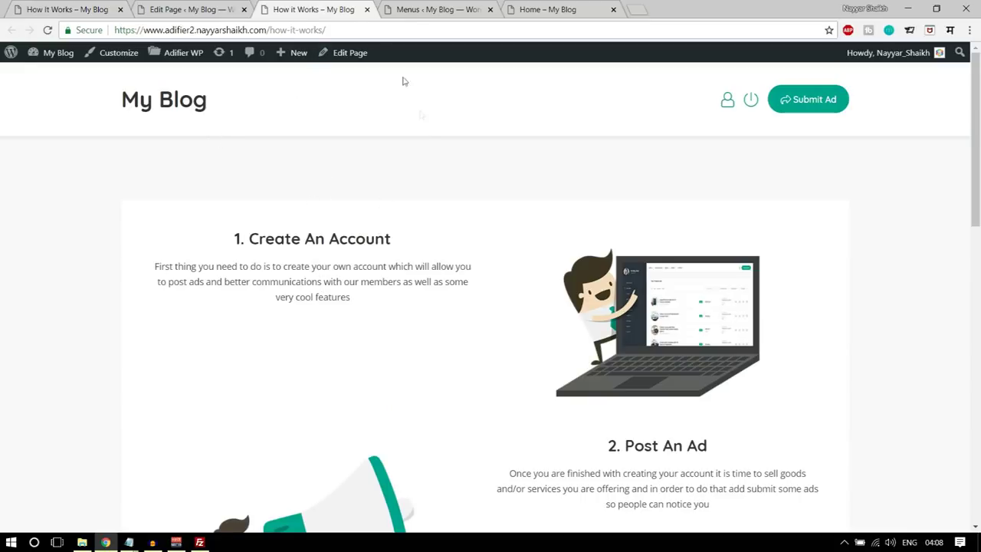
click(435, 13)
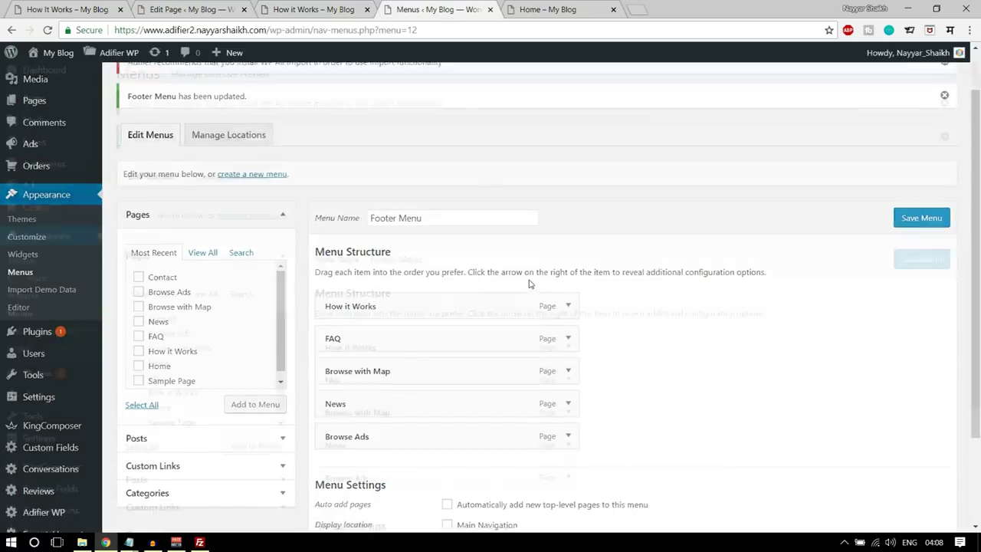
mouse_move(111, 52)
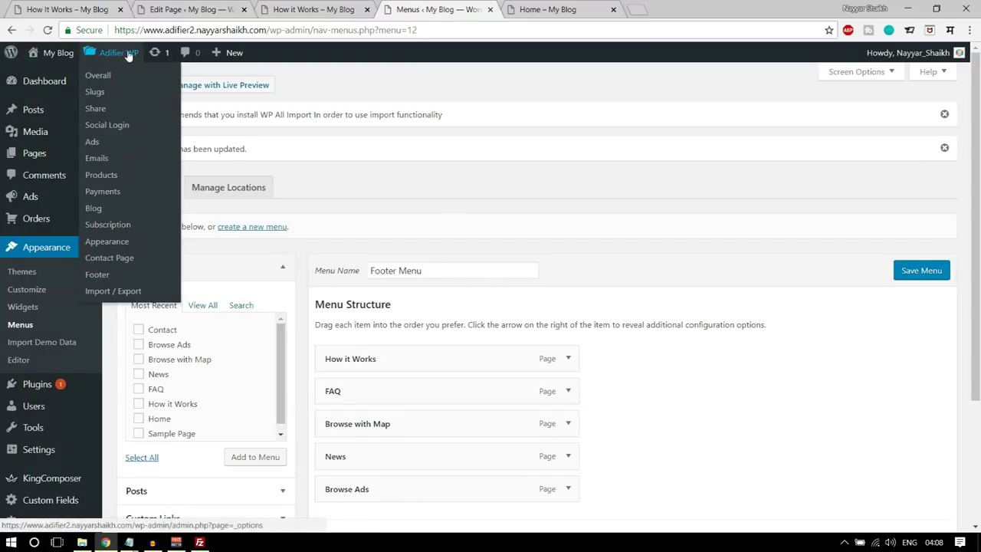
In Adifier WP Appearance options, open Breadcrumbs and turn Show Breadcrumbs on
click(129, 245)
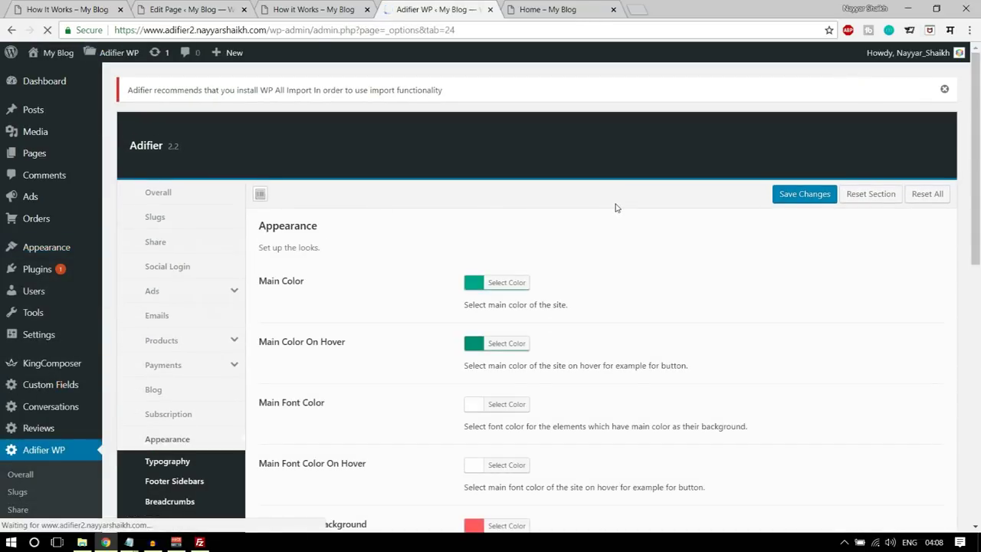
scroll(258, 314, down, 3)
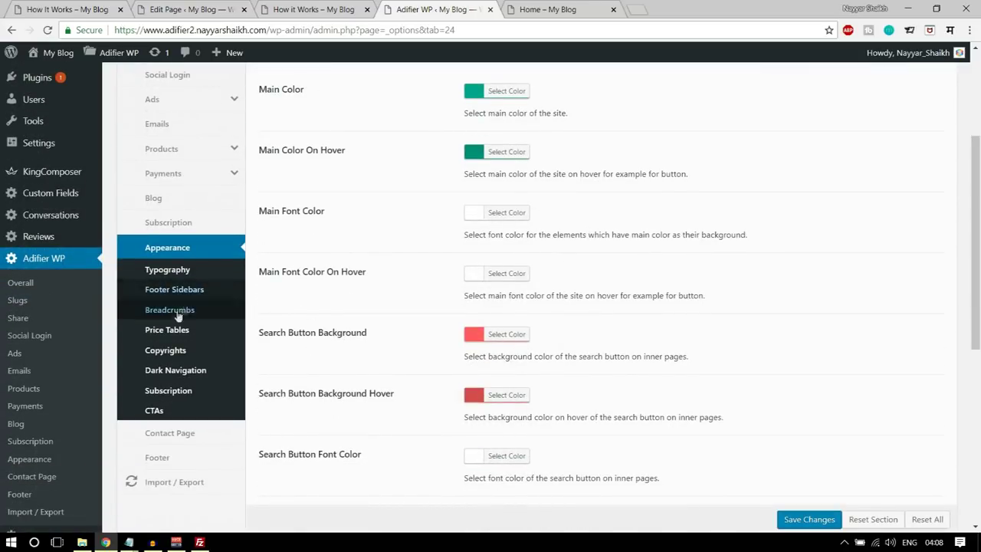
click(174, 314)
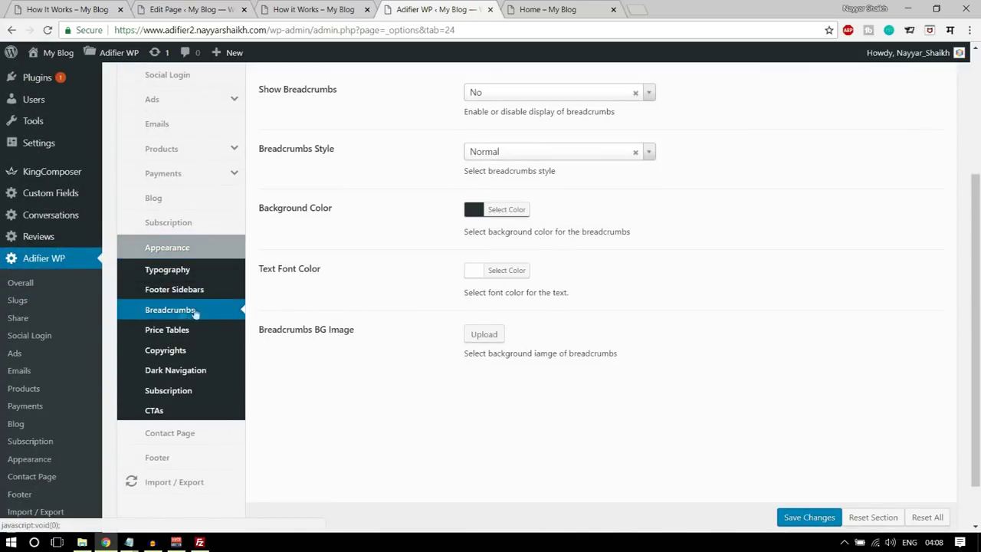
scroll(452, 297, up, 3)
drag(271, 285, 392, 282)
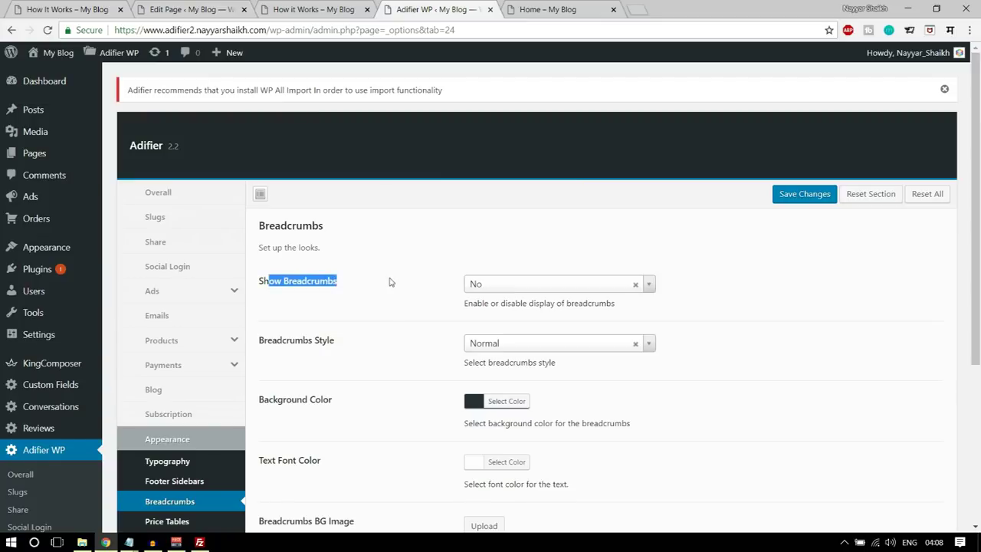
click(533, 290)
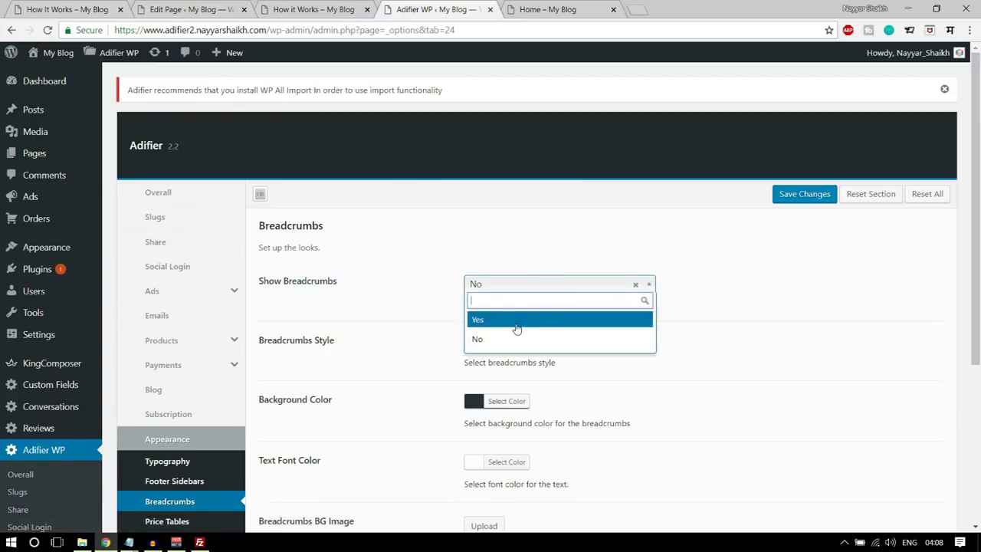
click(513, 318)
scroll(759, 289, down, 1)
scroll(758, 289, down, 2)
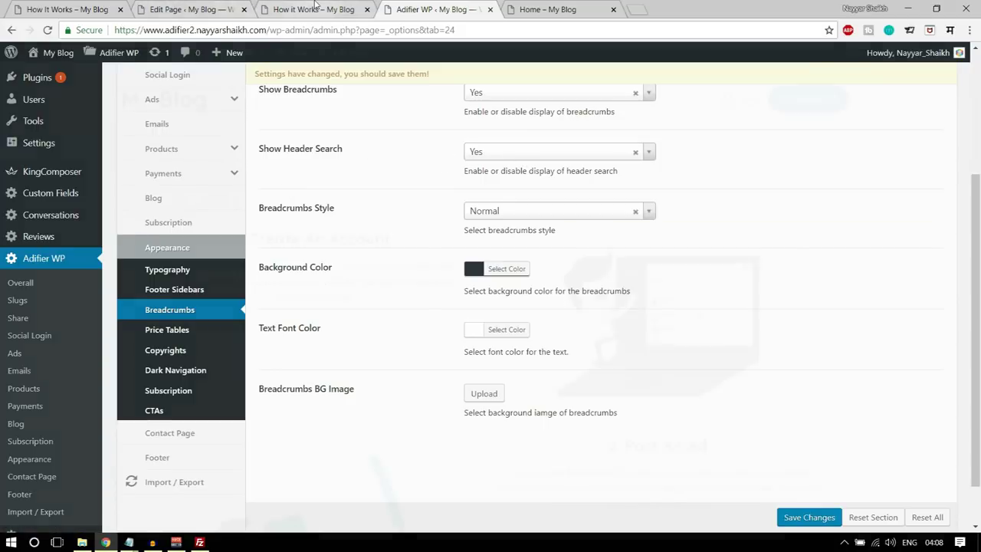
After checking the demo page, set the Breadcrumbs Style to Quick Search
key(ctrl+1)
click(311, 186)
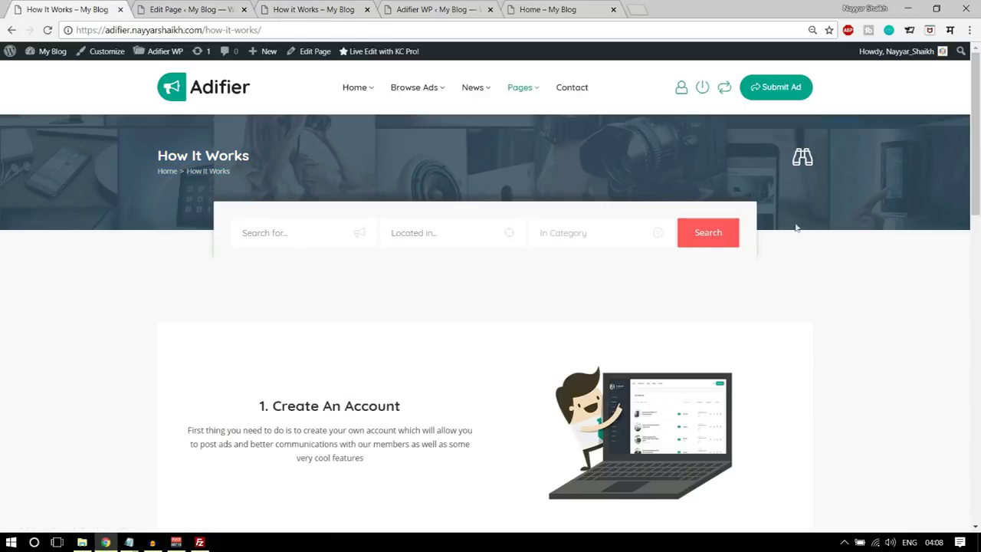
click(440, 9)
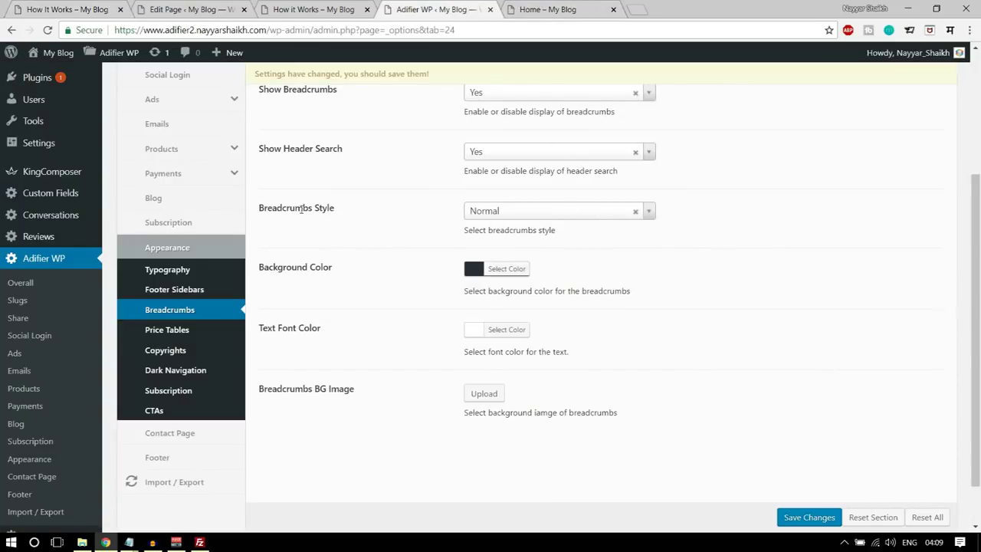
click(515, 213)
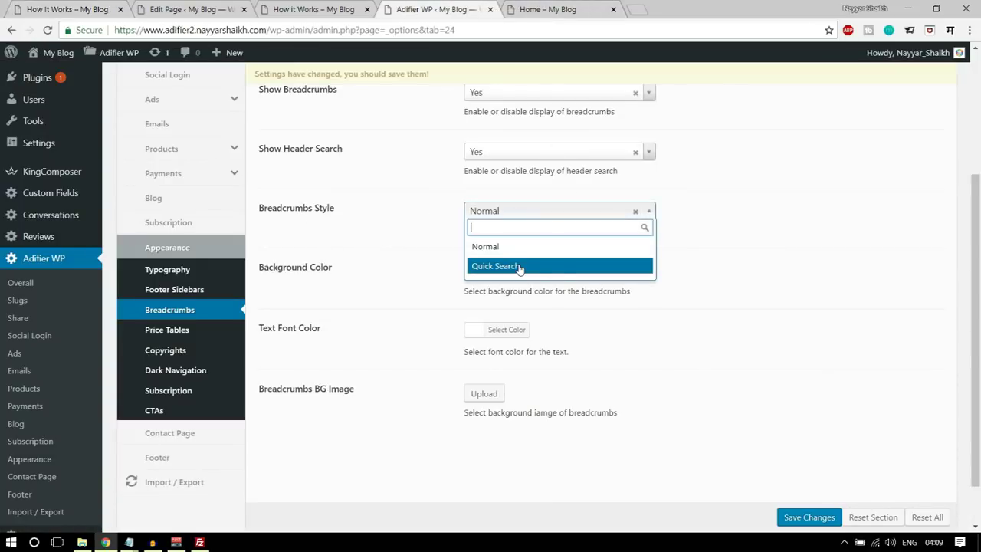
click(540, 266)
Try the demo header's quick search box, then go back to the breadcrumbs settings
click(109, 6)
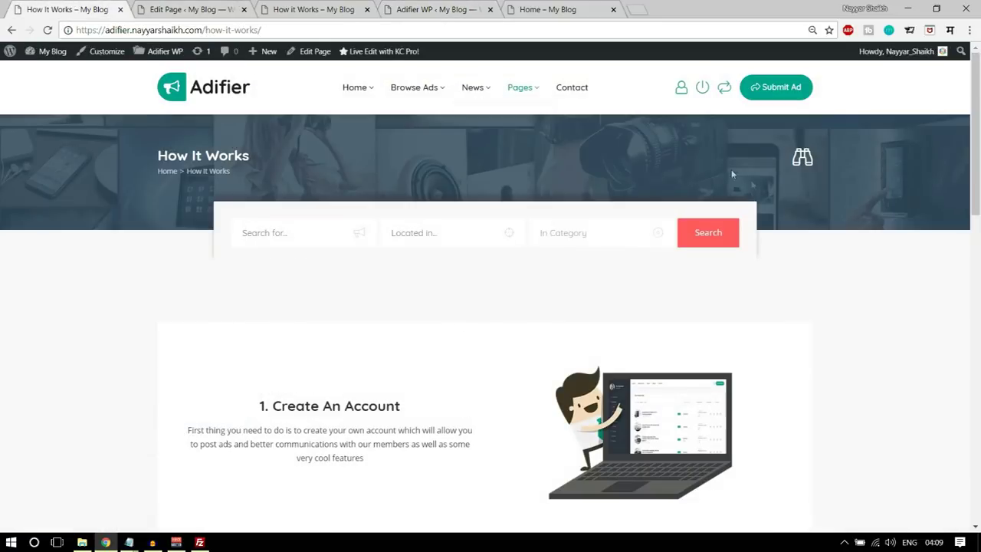
click(803, 158)
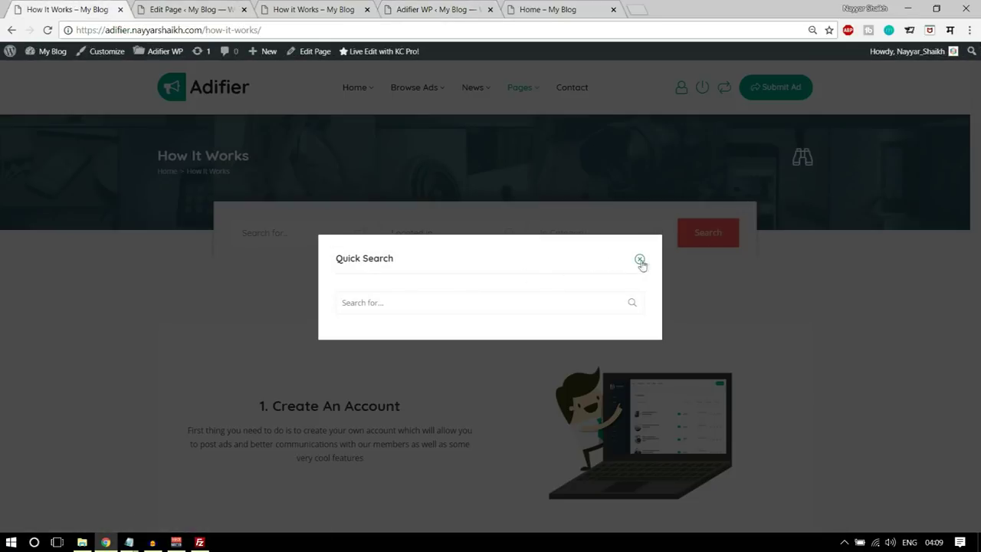
click(639, 261)
key(ctrl+4)
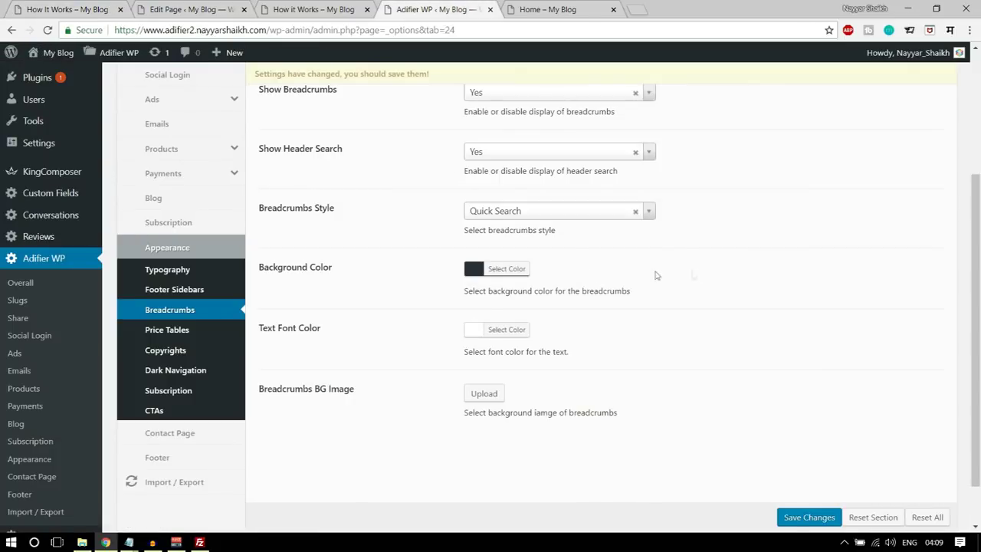
scroll(597, 353, down, 2)
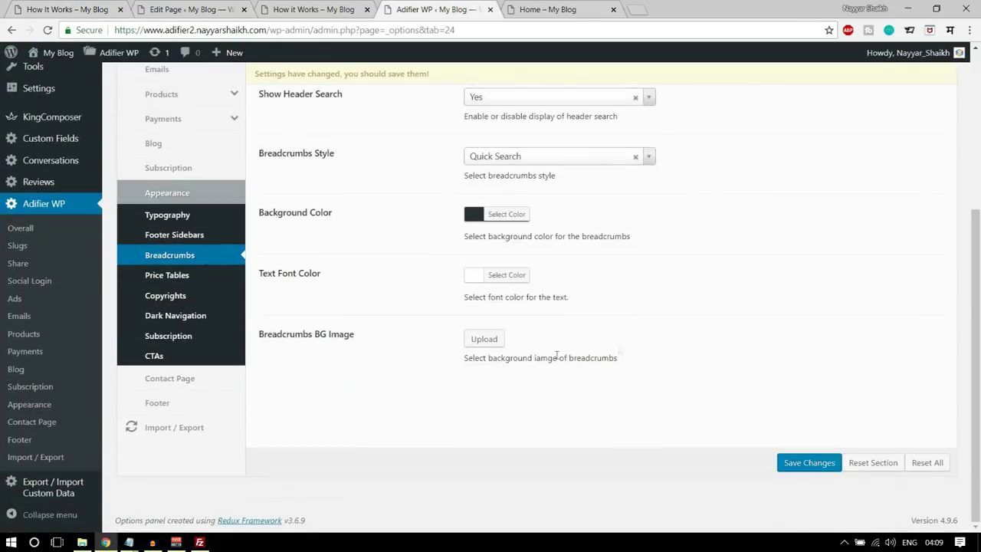
click(114, 9)
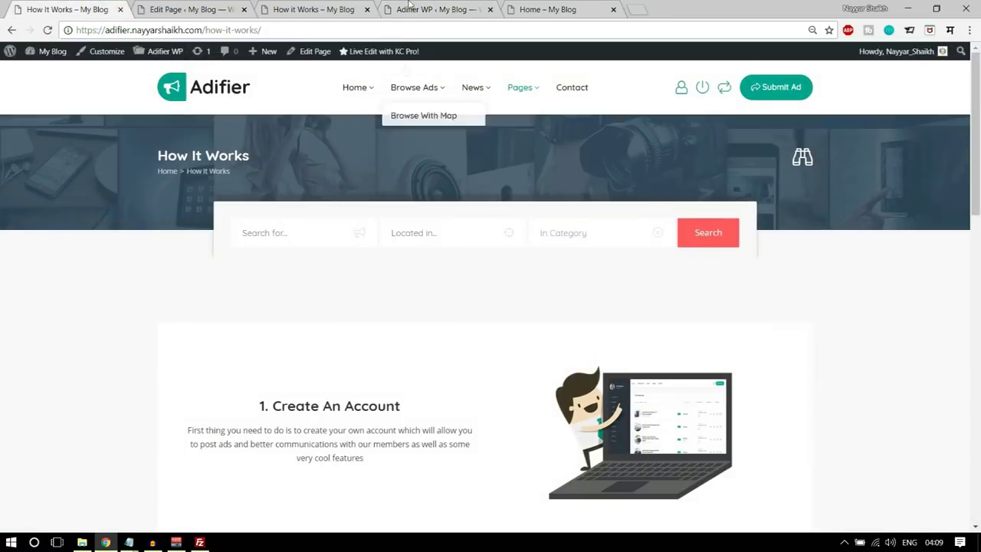
click(433, 10)
Upload bg-2-2.png as the Breadcrumbs BG Image and save the changes
click(489, 338)
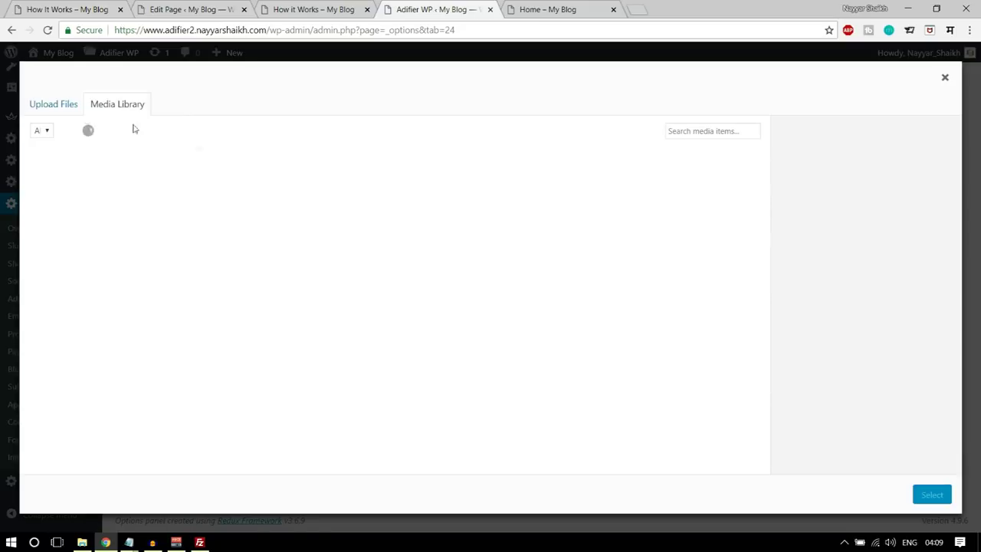
click(53, 105)
click(506, 292)
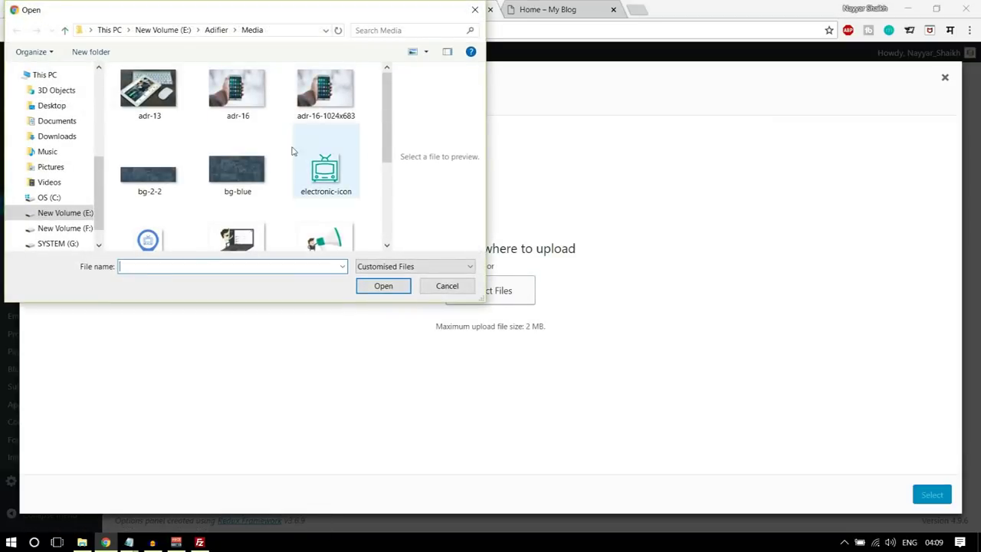
click(176, 185)
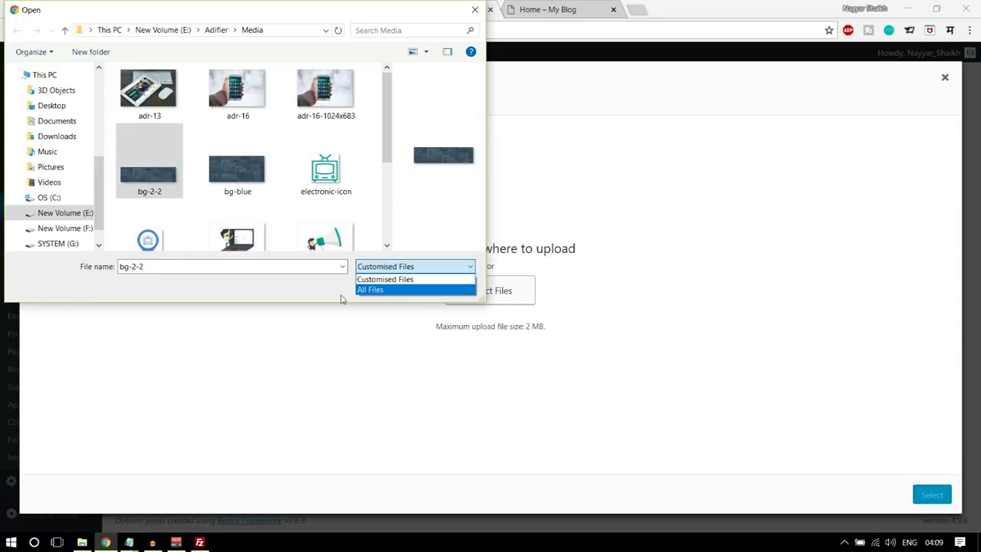
click(369, 288)
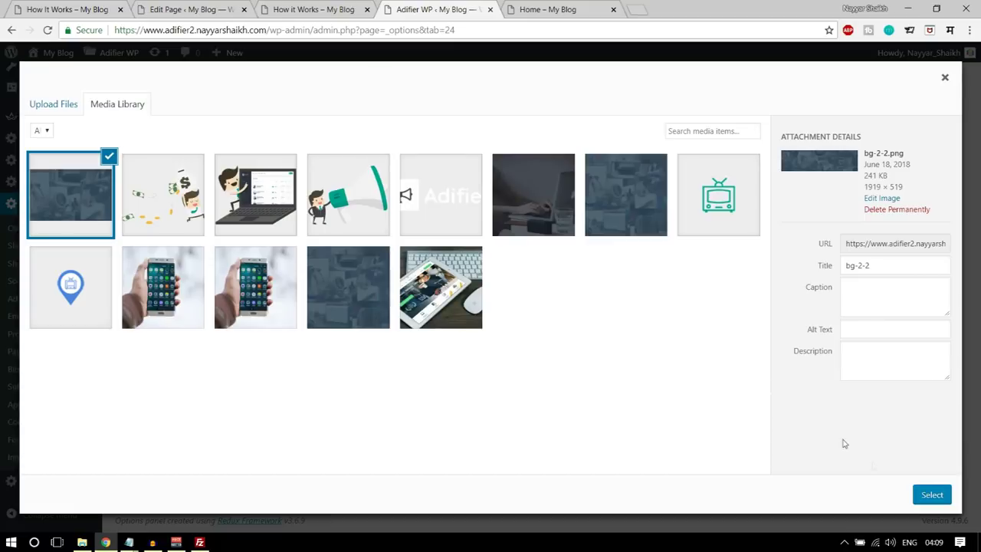
click(932, 495)
scroll(941, 498, down, 2)
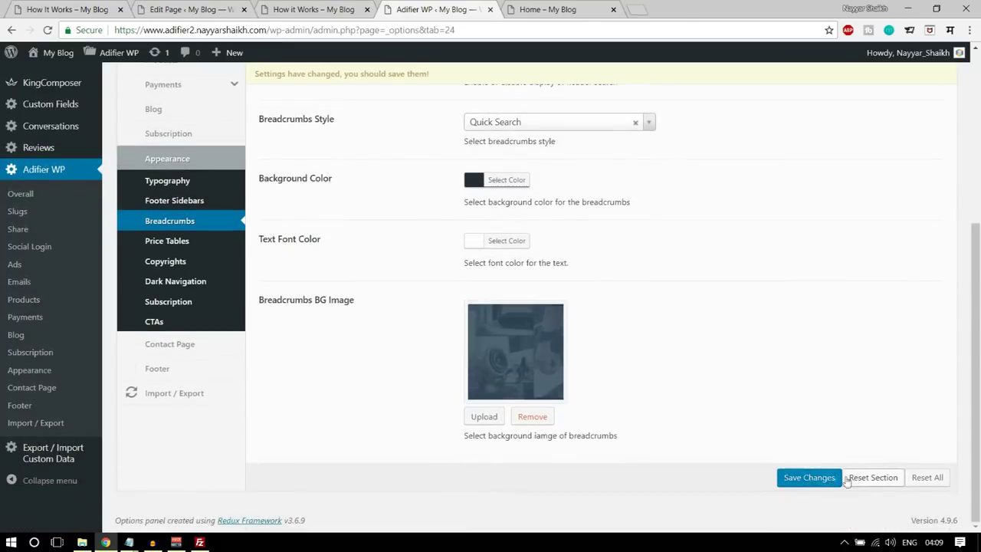
click(824, 480)
Reload the site's How it Works page and scroll through the new breadcrumbs banner and steps
click(313, 9)
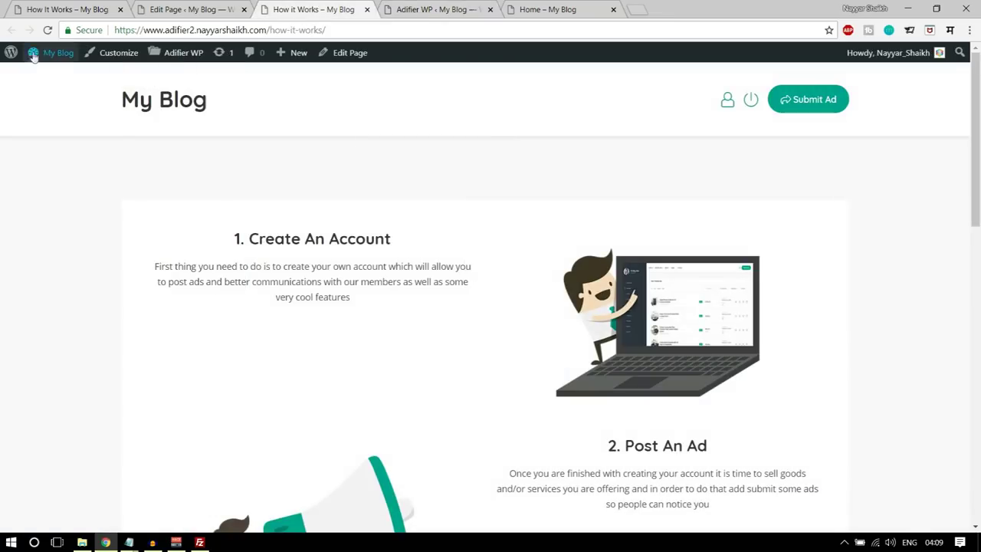
click(48, 31)
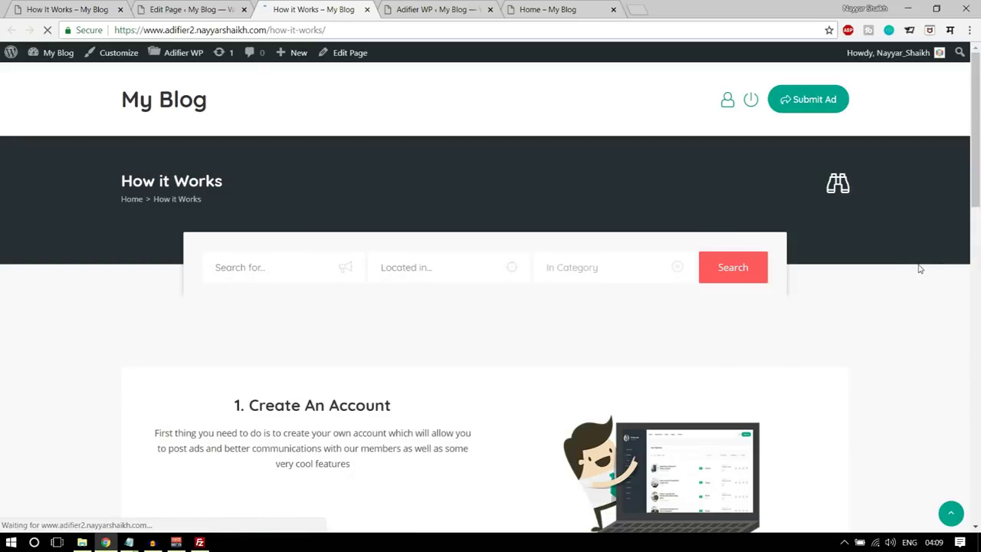
scroll(851, 269, down, 5)
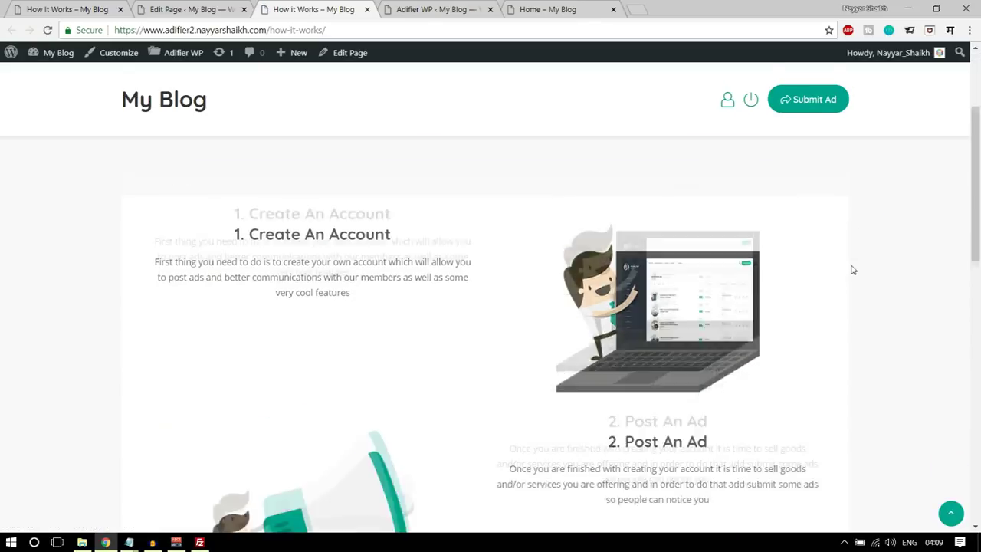
scroll(851, 269, up, 3)
scroll(851, 269, down, 4)
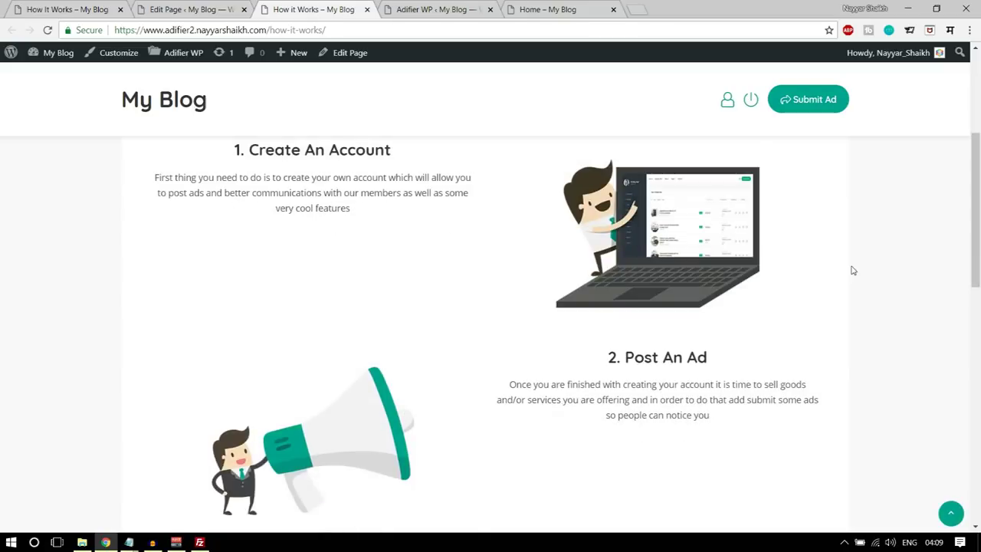
scroll(851, 269, up, 4)
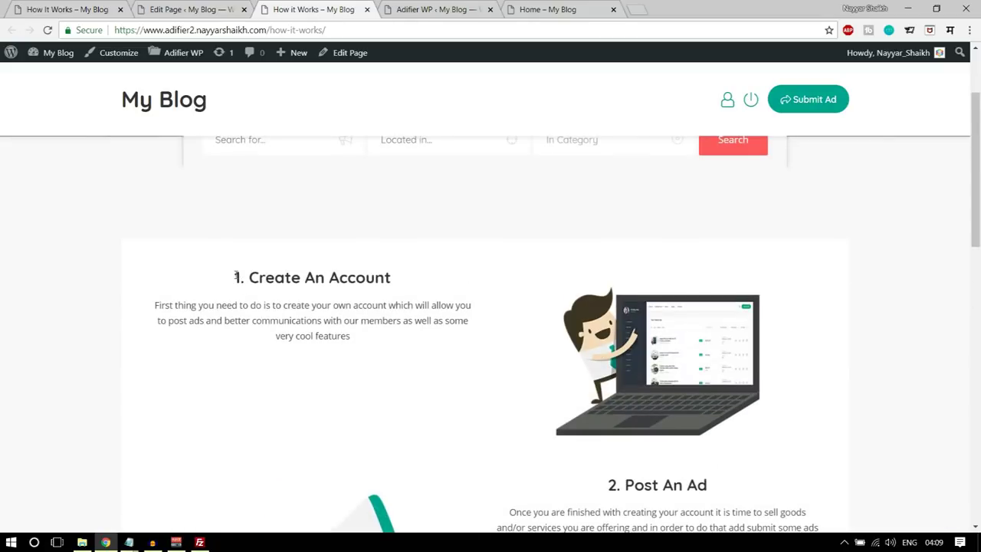
scroll(491, 333, down, 3)
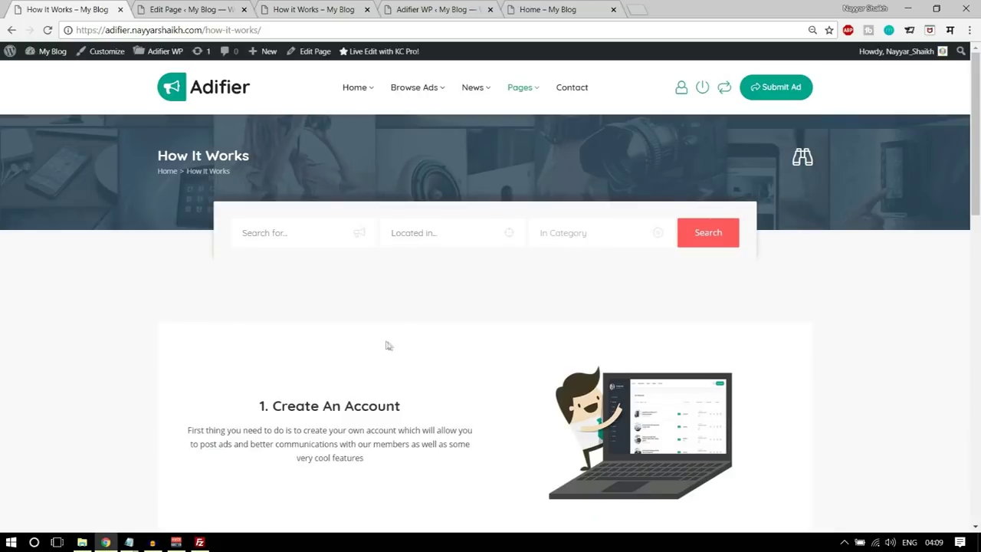
scroll(387, 344, down, 2)
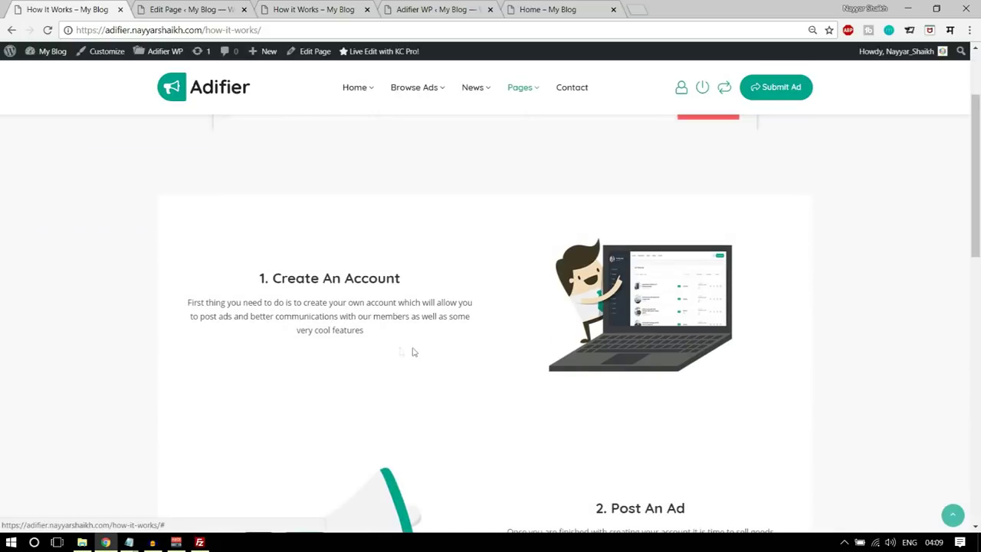
scroll(688, 295, down, 2)
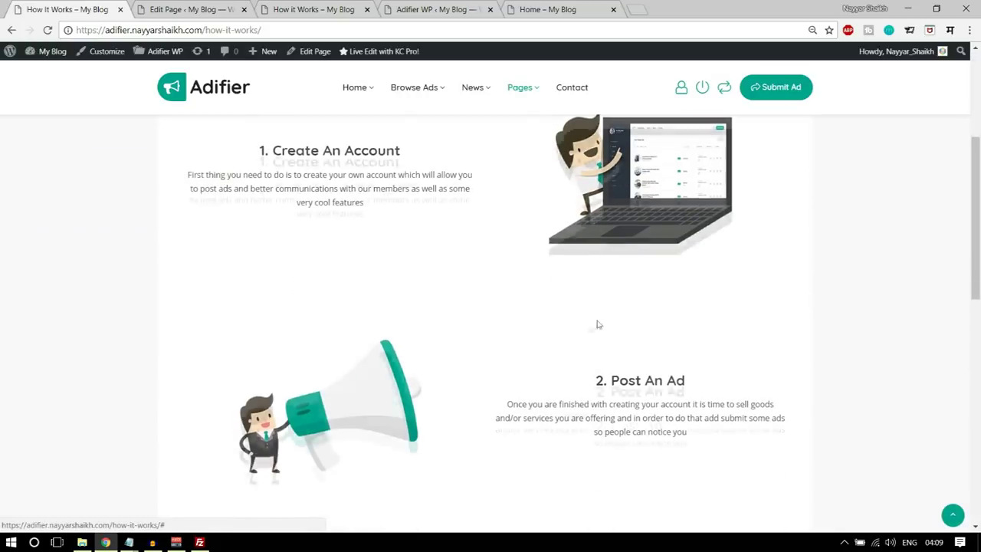
scroll(692, 335, down, 2)
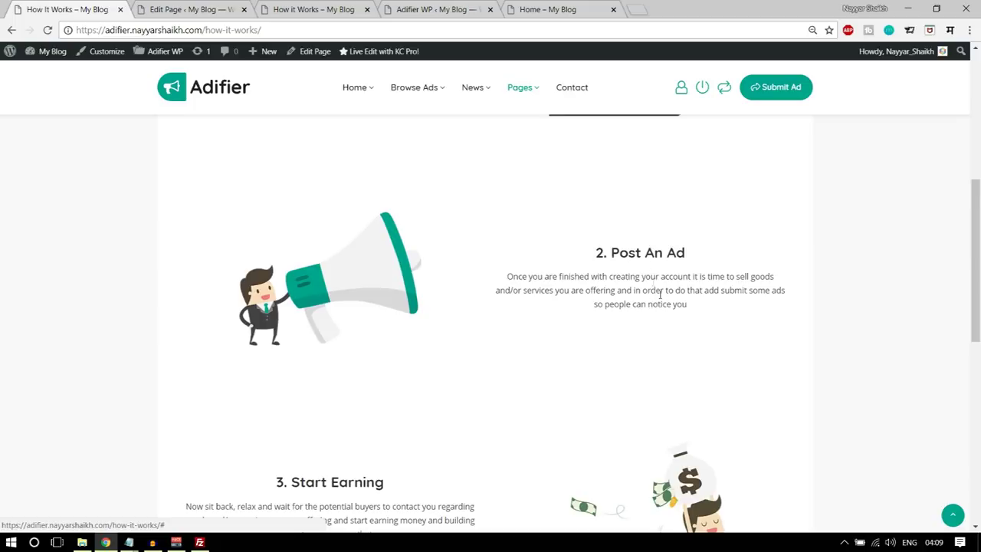
scroll(659, 298, down, 2)
scroll(661, 326, up, 3)
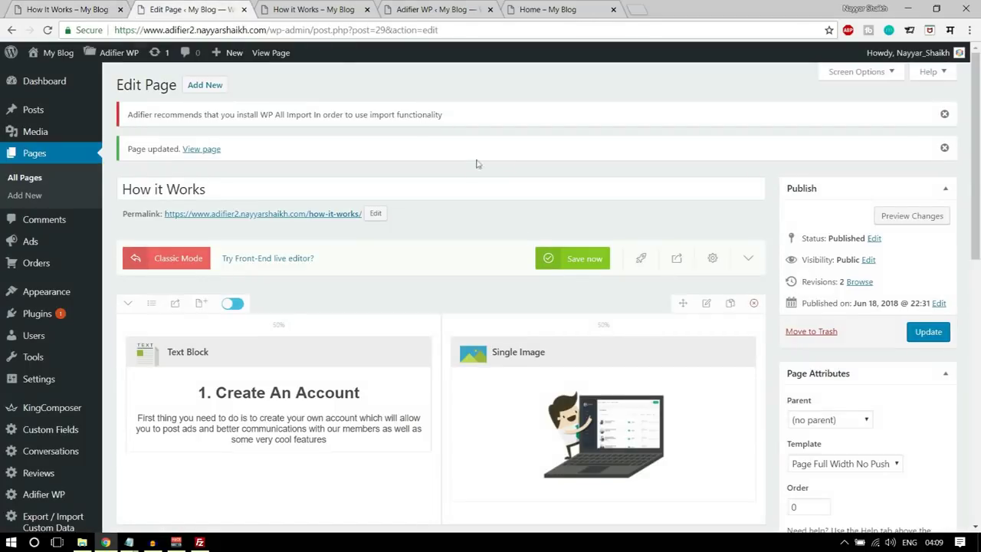
Adjust the Create An Account text block's top padding and save it
scroll(573, 316, down, 2)
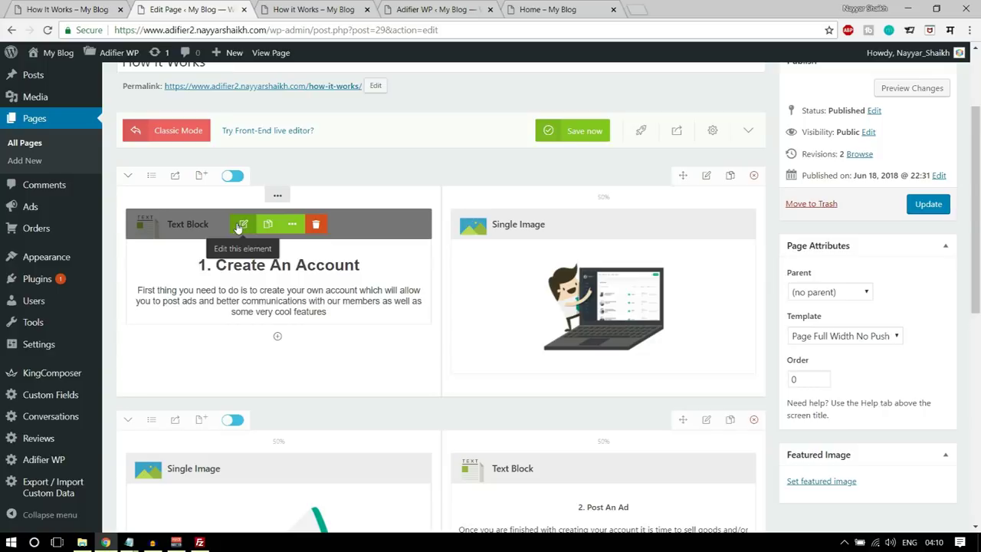
click(243, 225)
click(563, 127)
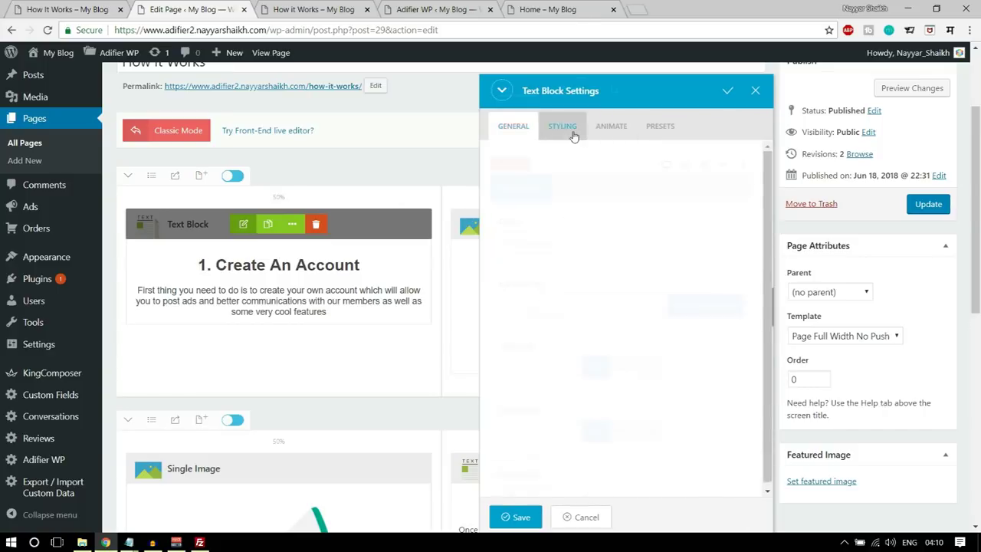
click(568, 187)
scroll(613, 295, down, 3)
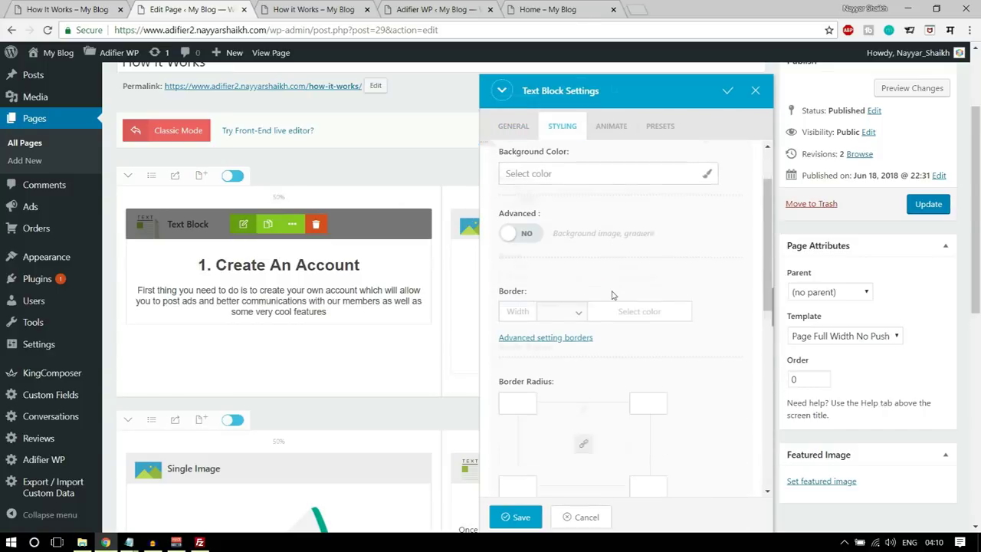
scroll(613, 299, down, 5)
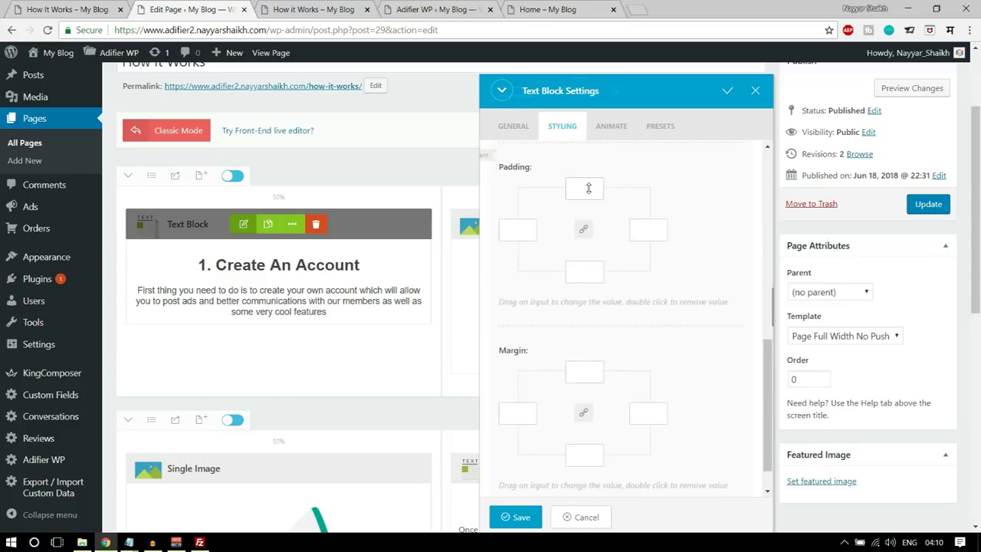
click(583, 228)
click(521, 517)
Adjust the Post An Ad text block's box padding and save it
scroll(652, 314, down, 3)
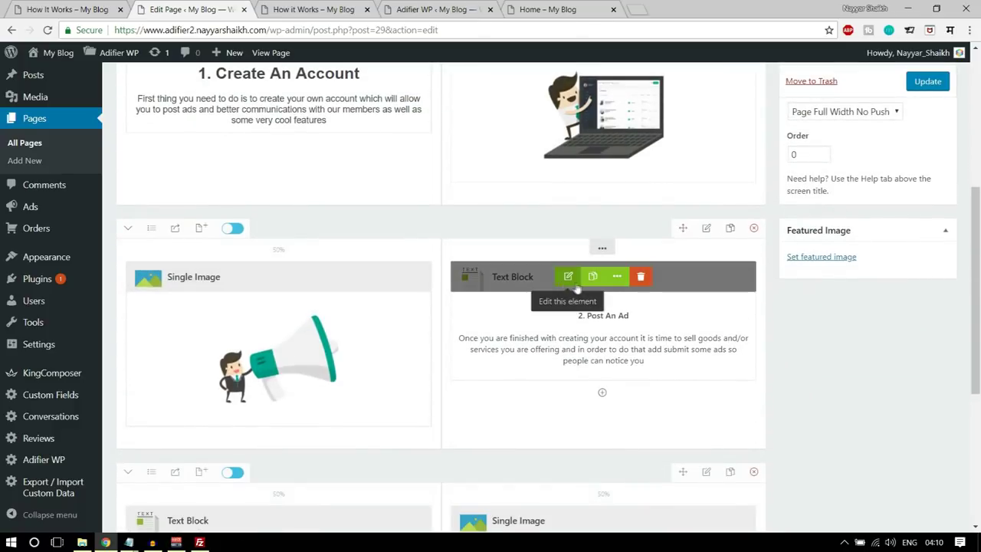
click(574, 284)
click(563, 127)
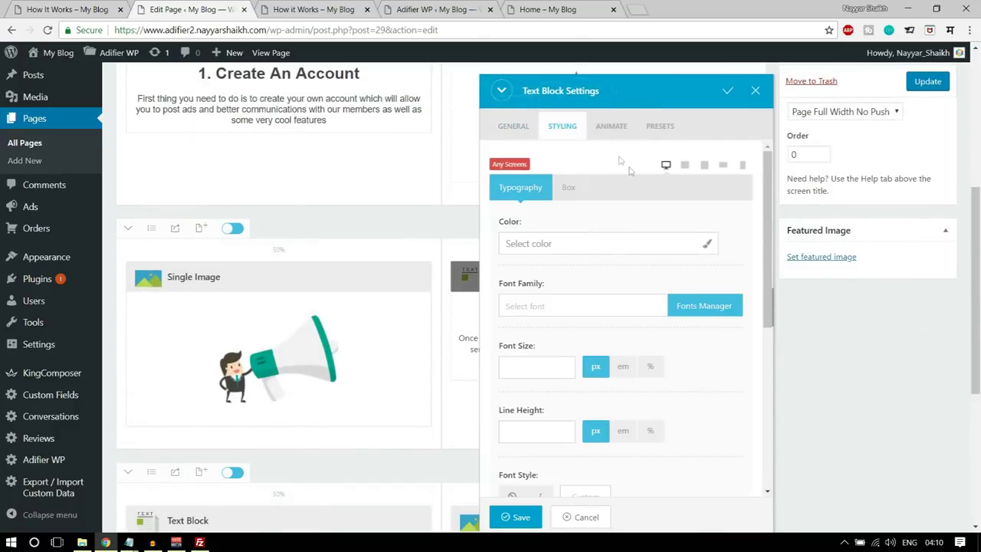
click(584, 191)
scroll(590, 291, down, 6)
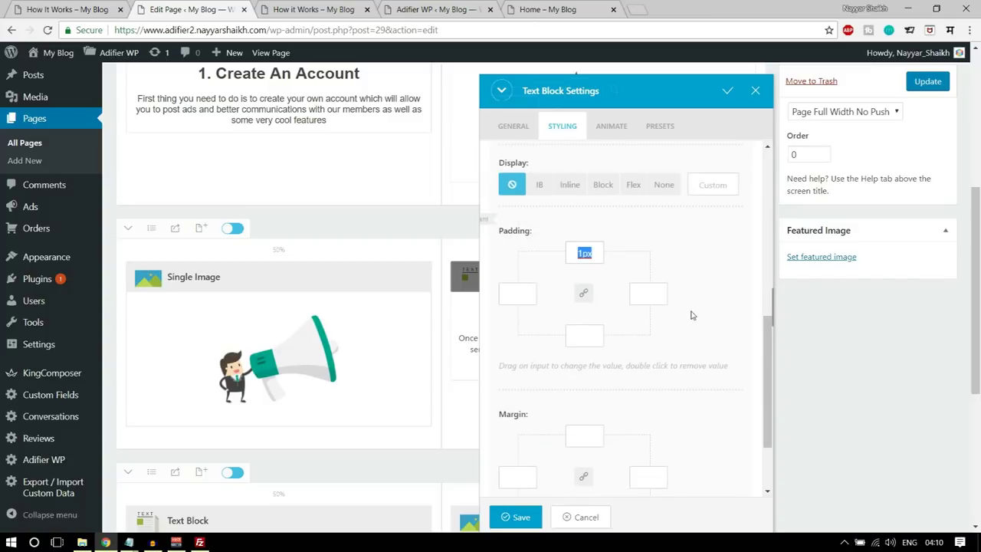
click(515, 516)
Adjust the Start Earning text block's box padding in Styling and save it
scroll(383, 345, down, 3)
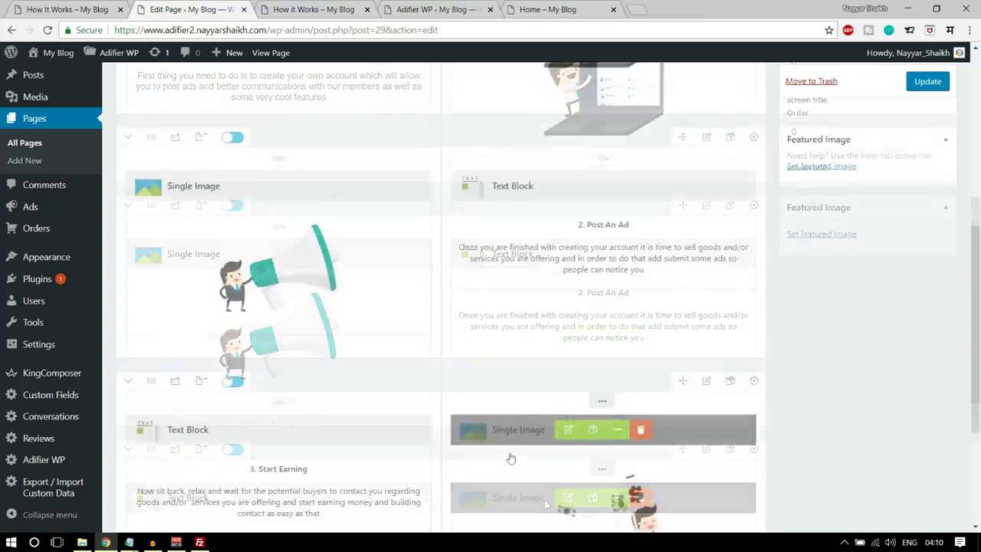
click(247, 335)
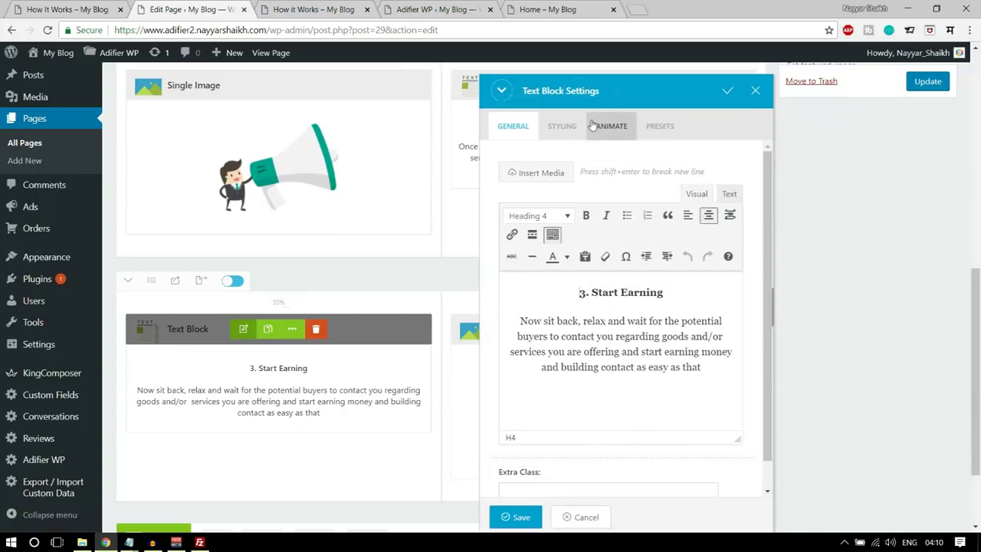
click(611, 126)
click(561, 126)
scroll(623, 326, down, 1)
scroll(565, 188, up, 1)
click(568, 187)
scroll(615, 284, down, 2)
scroll(615, 284, down, 4)
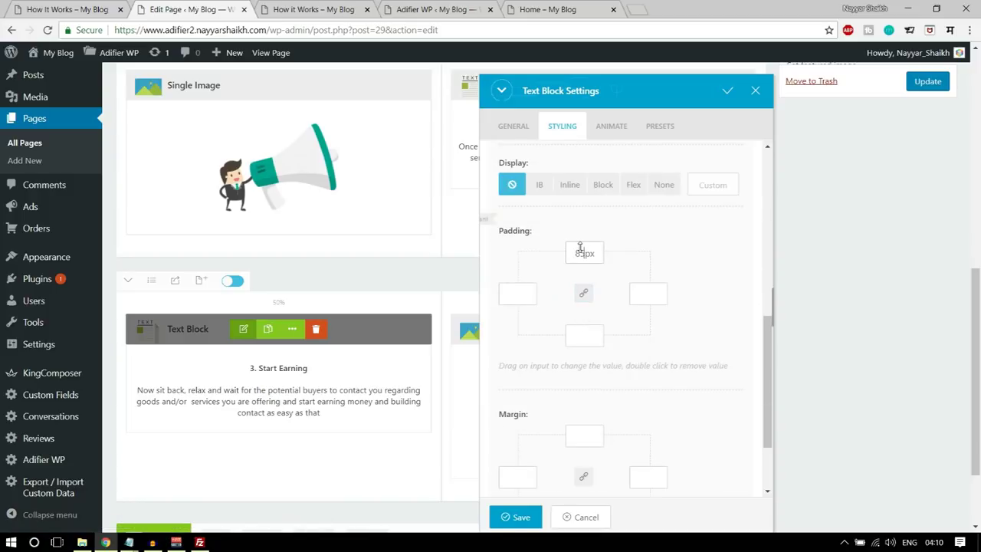
click(529, 518)
Update the How it Works page and reload its live view
click(927, 81)
click(352, 17)
key(F5)
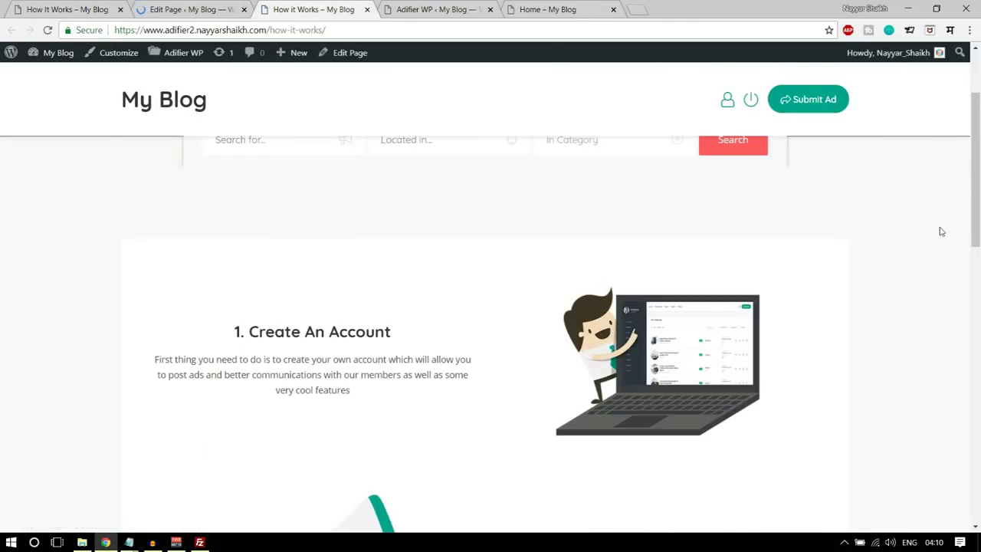
Scroll through the live How it Works page to check the changes
scroll(482, 300, down, 3)
scroll(644, 324, down, 4)
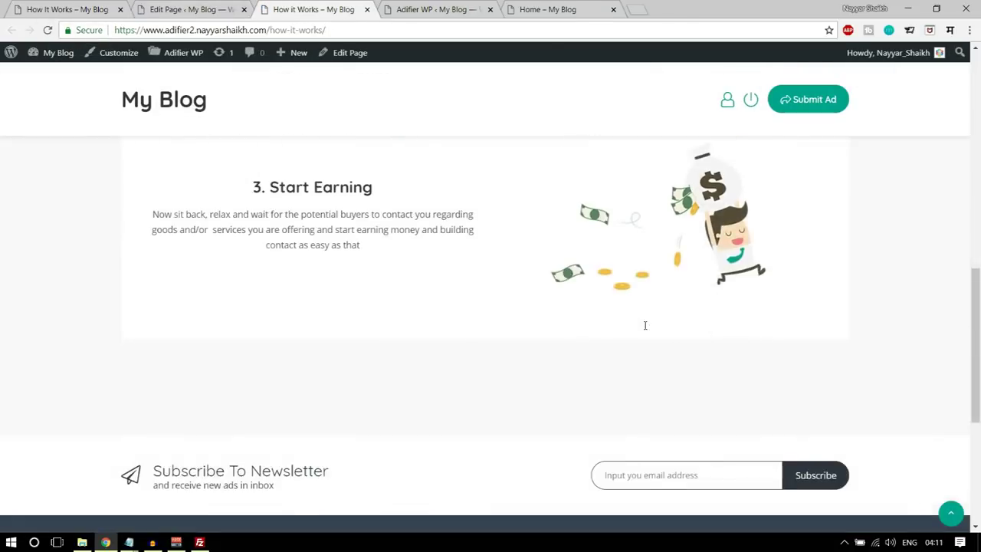
scroll(736, 360, down, 3)
scroll(767, 388, up, 15)
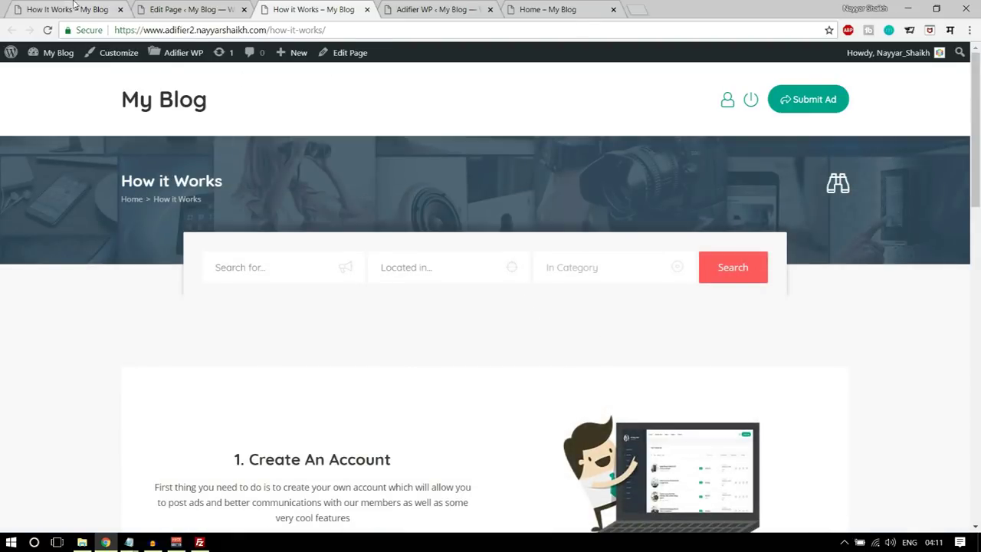
Look over the reference site's FAQ, then return to the How it Works editor
click(75, 6)
scroll(521, 235, down, 8)
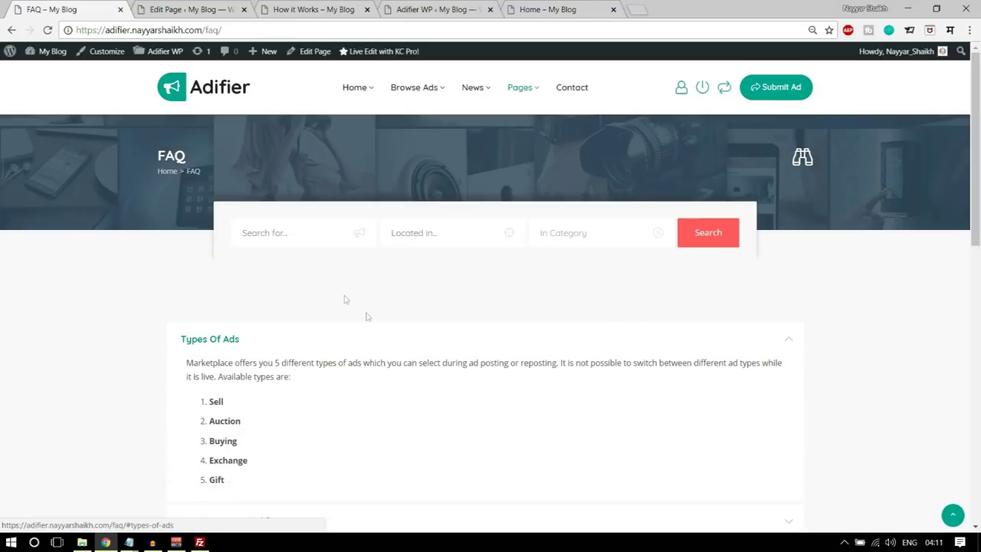
scroll(814, 335, down, 10)
scroll(814, 360, up, 10)
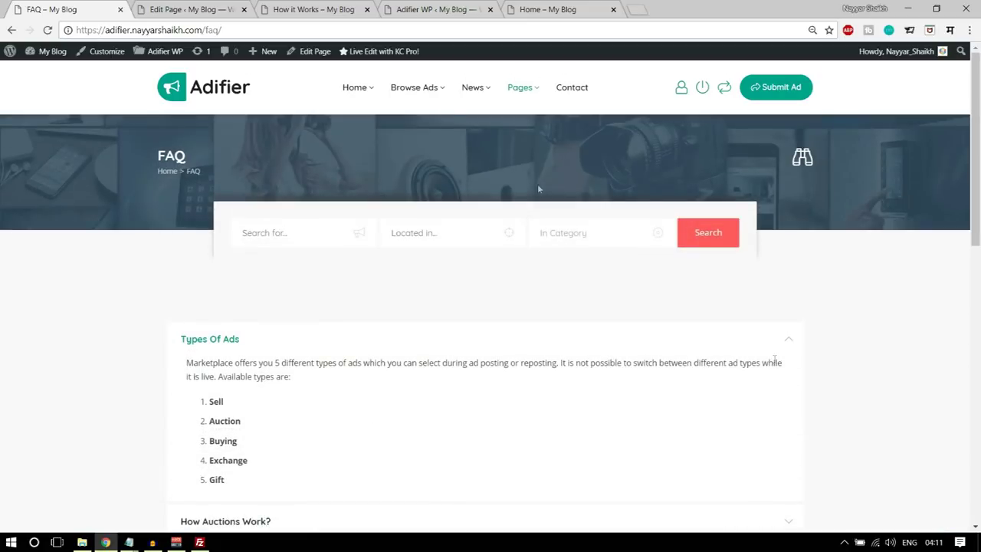
click(193, 7)
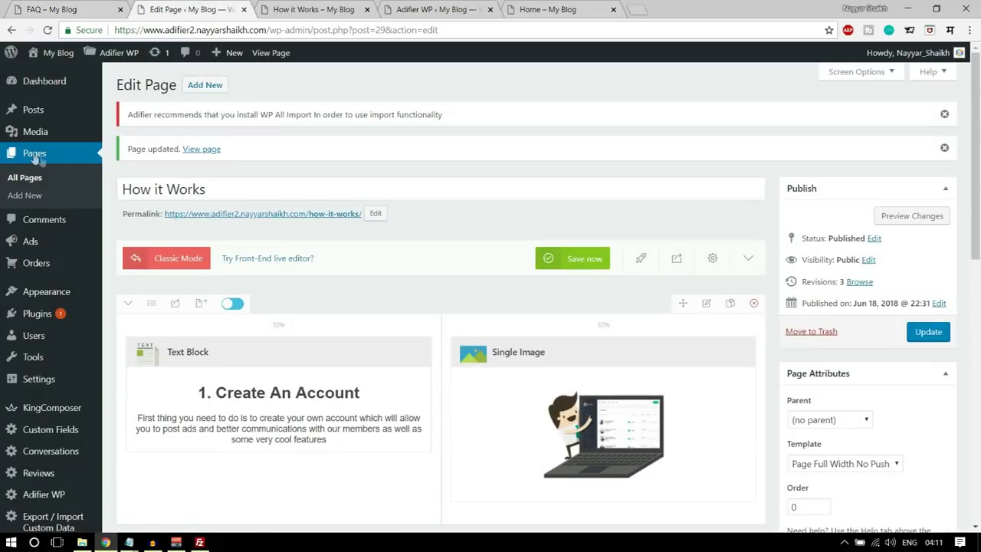
Give the FAQ page the Page Full Width - Builder template, update it, and open KingComposer
click(34, 156)
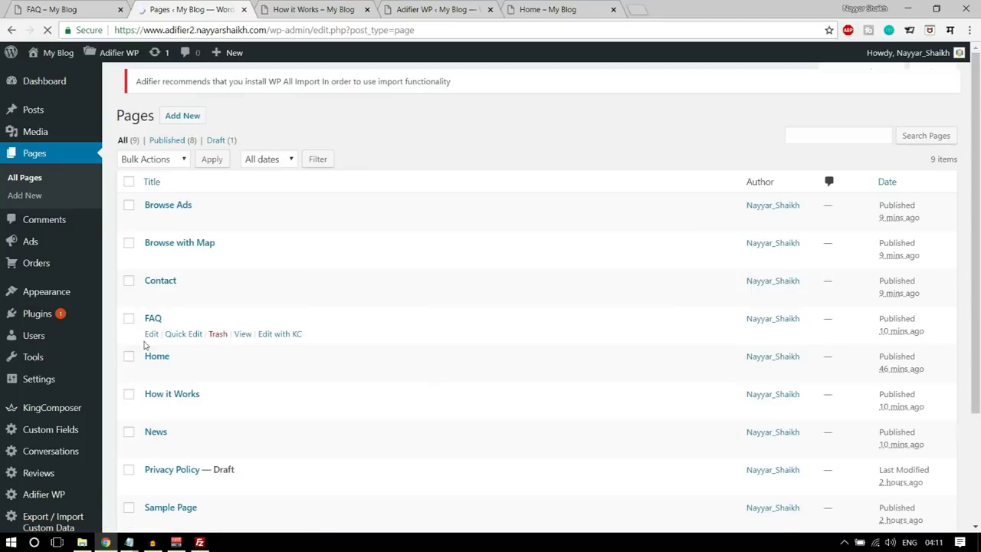
click(150, 344)
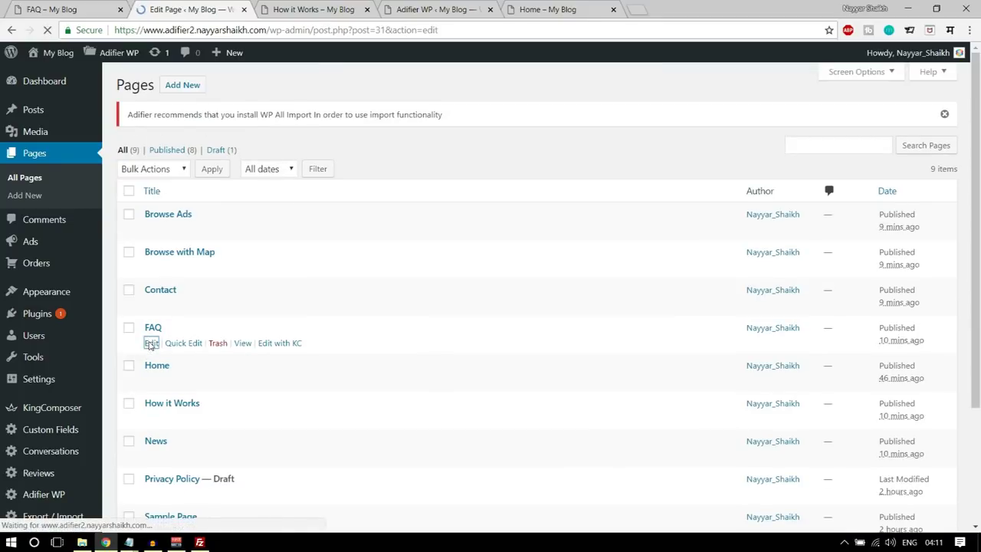
scroll(878, 344, down, 1)
click(868, 310)
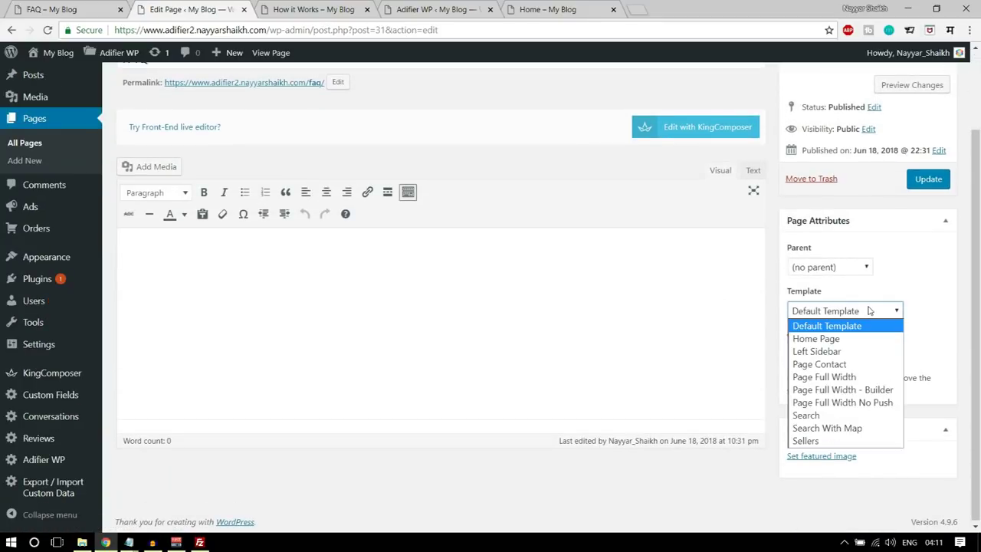
click(849, 393)
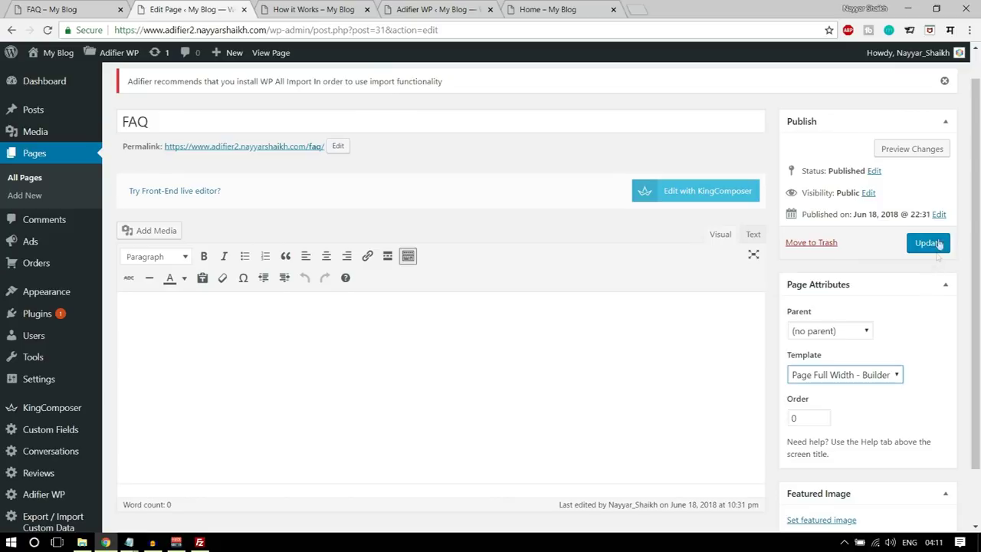
click(938, 243)
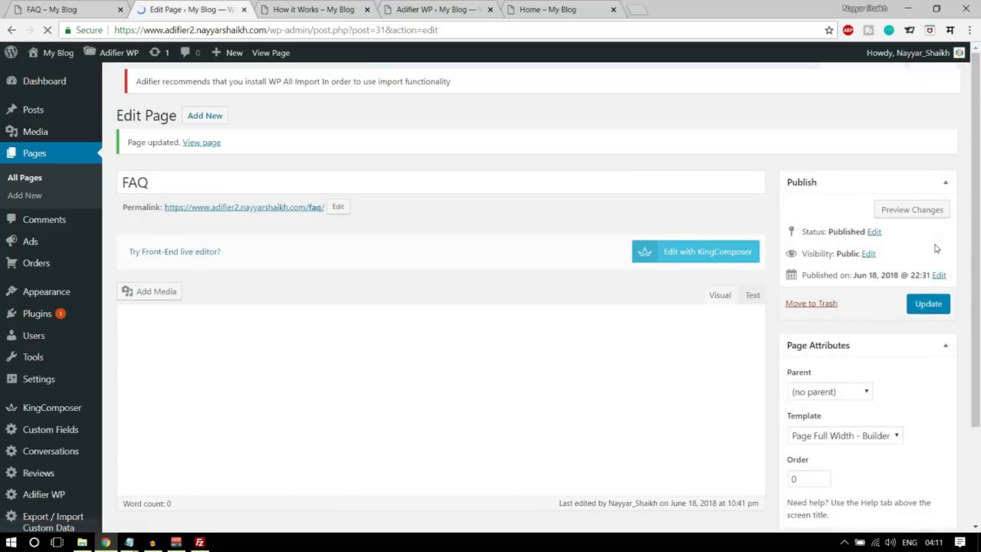
click(700, 268)
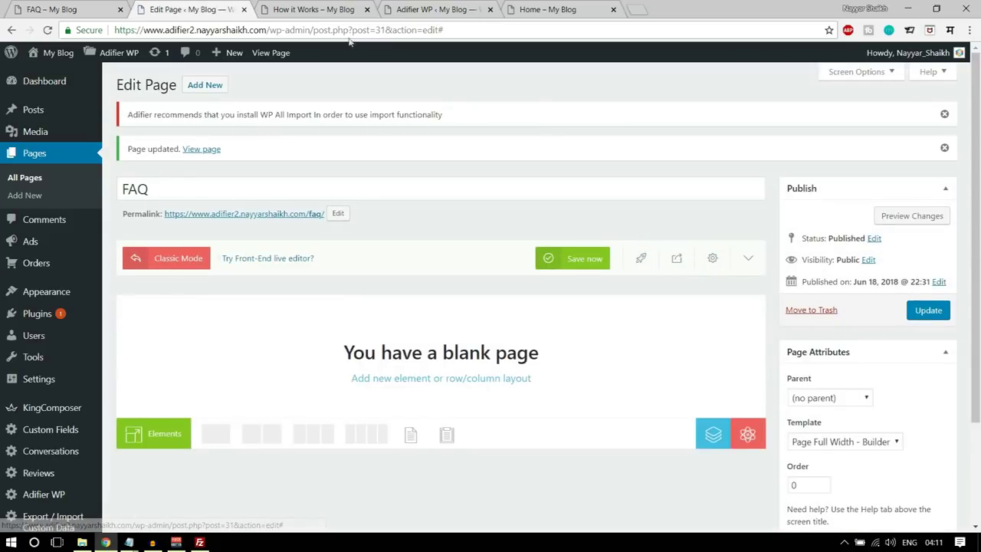
click(367, 10)
Close the extra tabs and add a one-column row holding an Accordion element
click(367, 10)
click(367, 10)
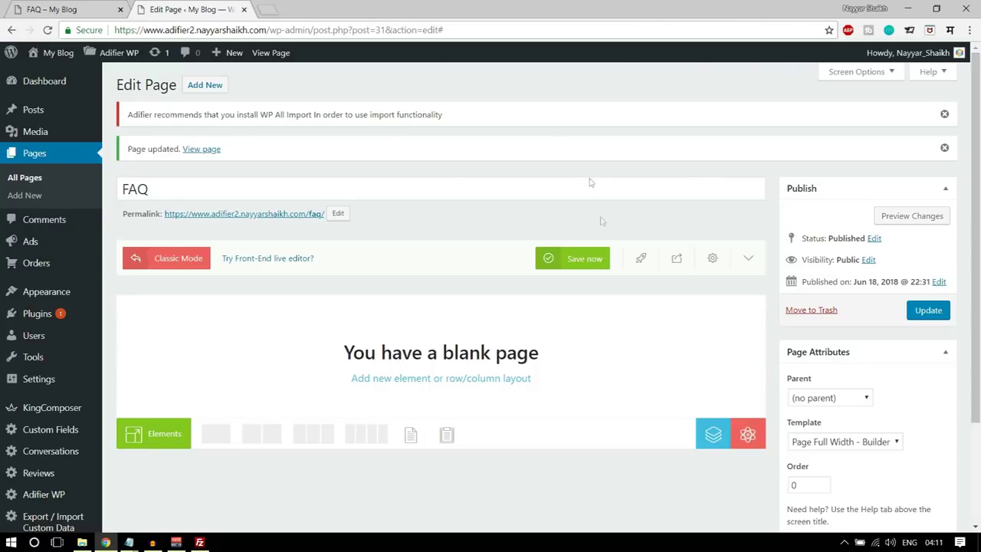
click(218, 441)
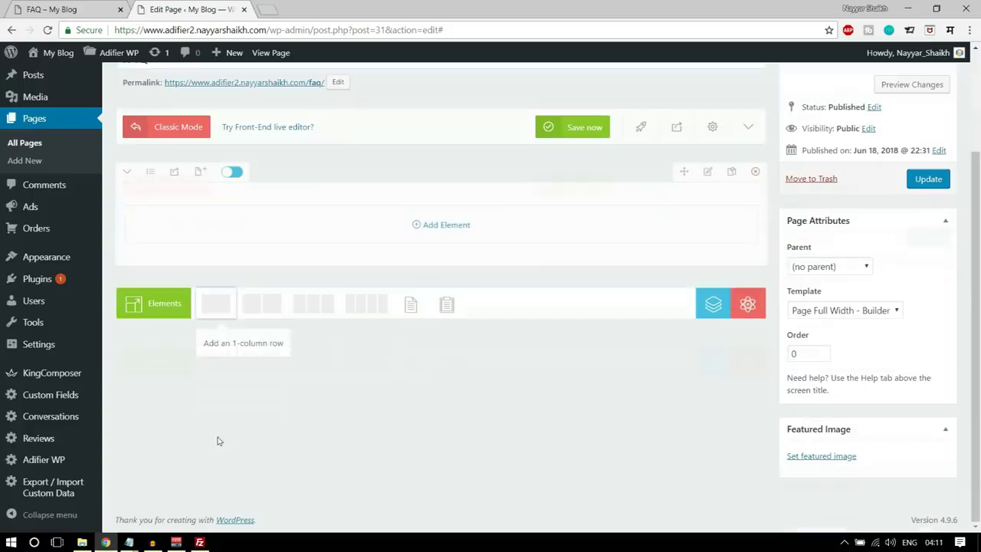
click(446, 228)
text(acco)
click(134, 221)
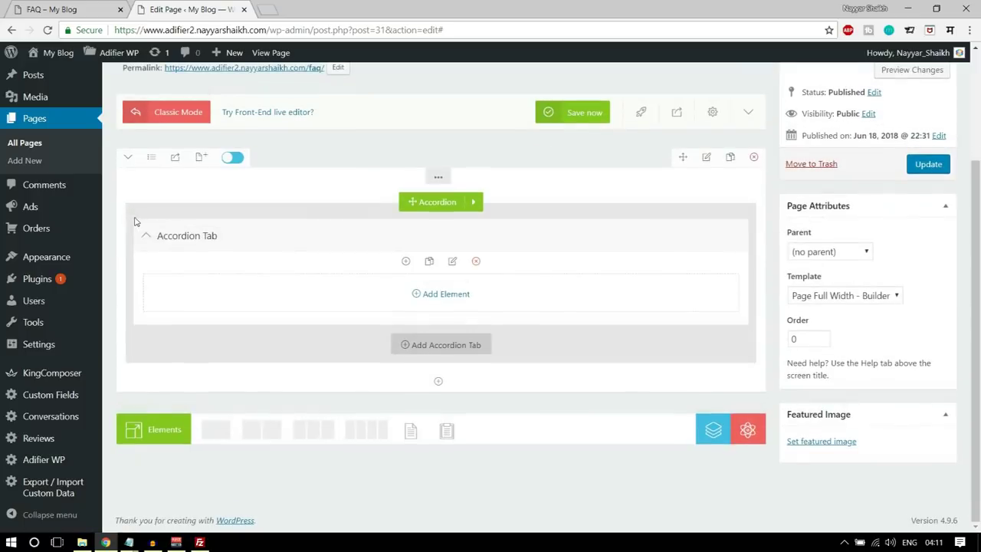
Title the accordion tab 'Types of Ads' and select its answer on the reference FAQ
click(46, 9)
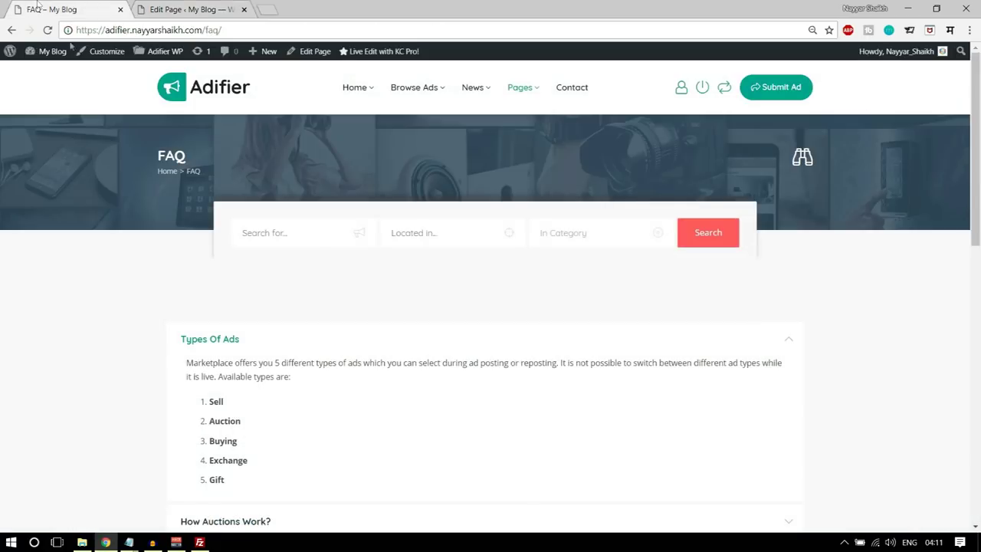
scroll(343, 285, down, 2)
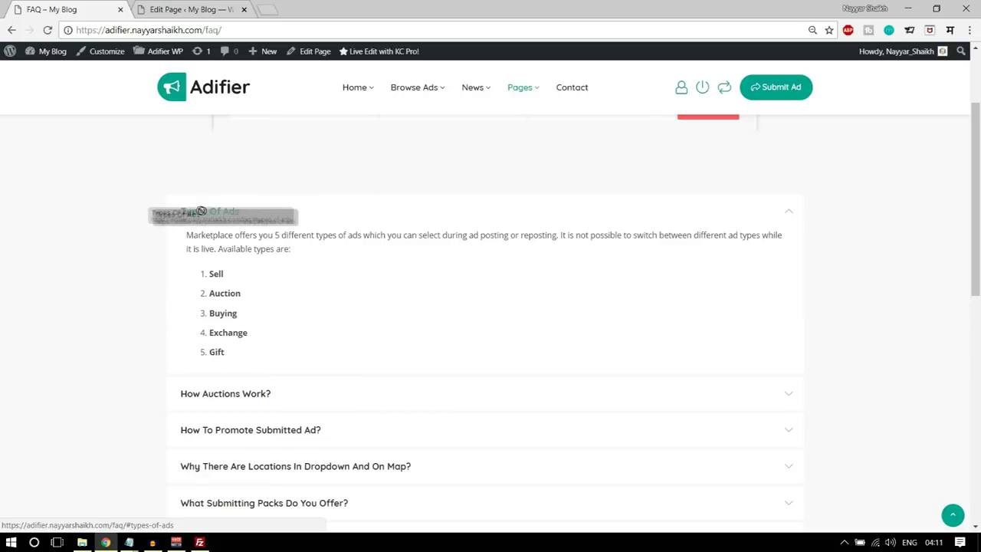
key(ctrl+Tab)
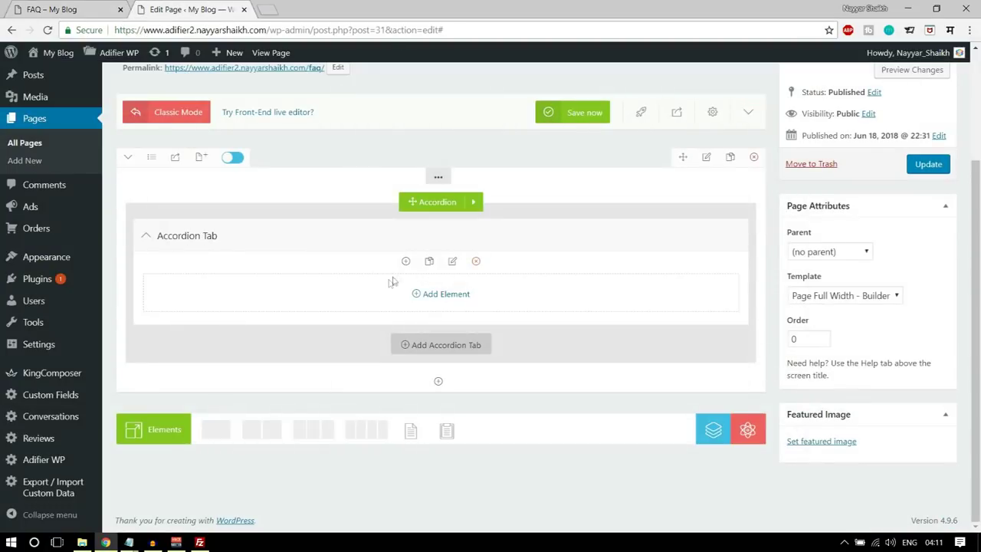
click(454, 262)
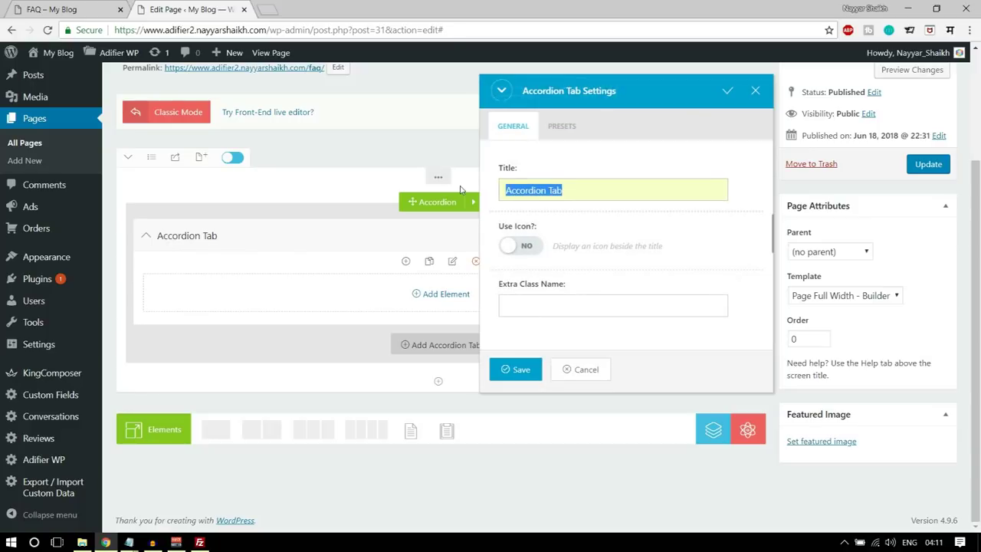
text(Types of Ads)
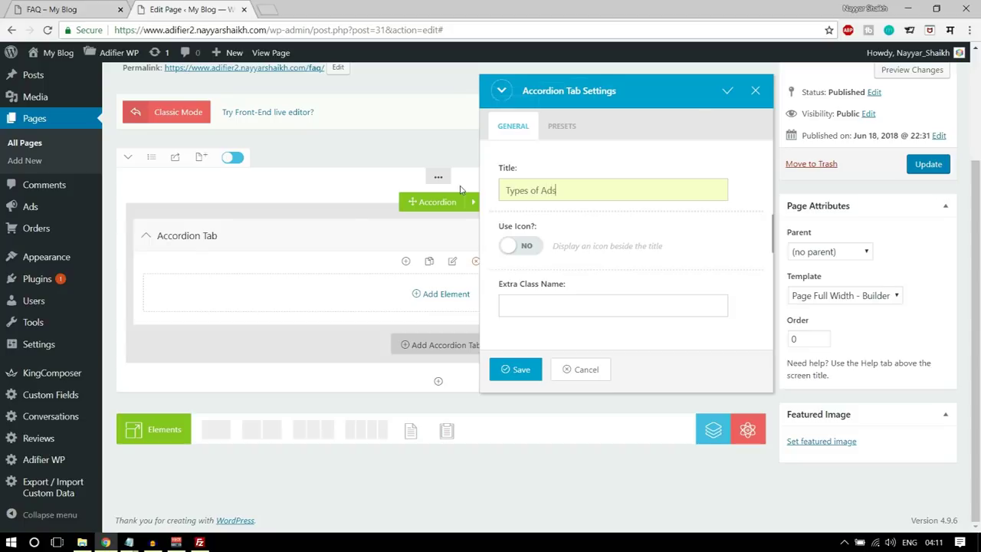
click(510, 370)
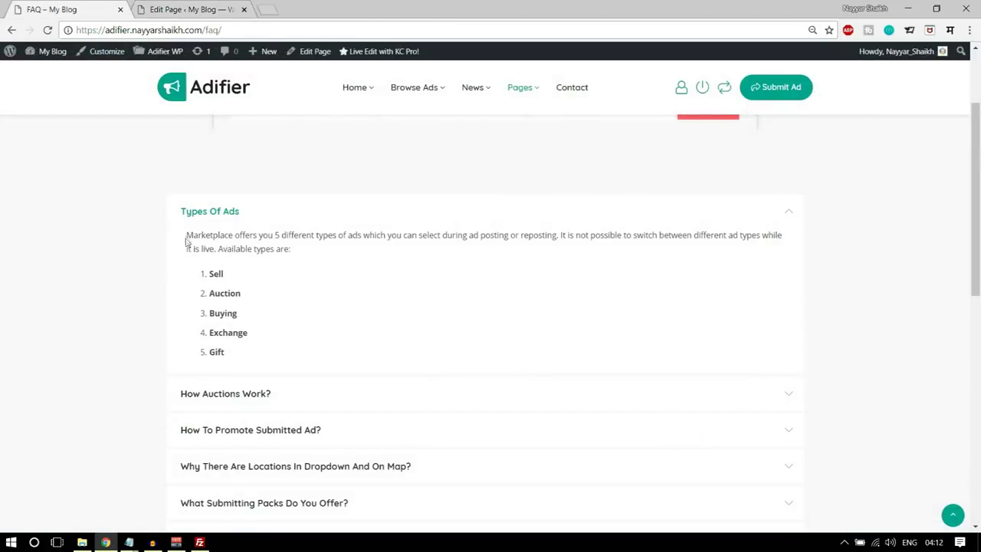
drag(186, 242, 251, 368)
key(ctrl+c)
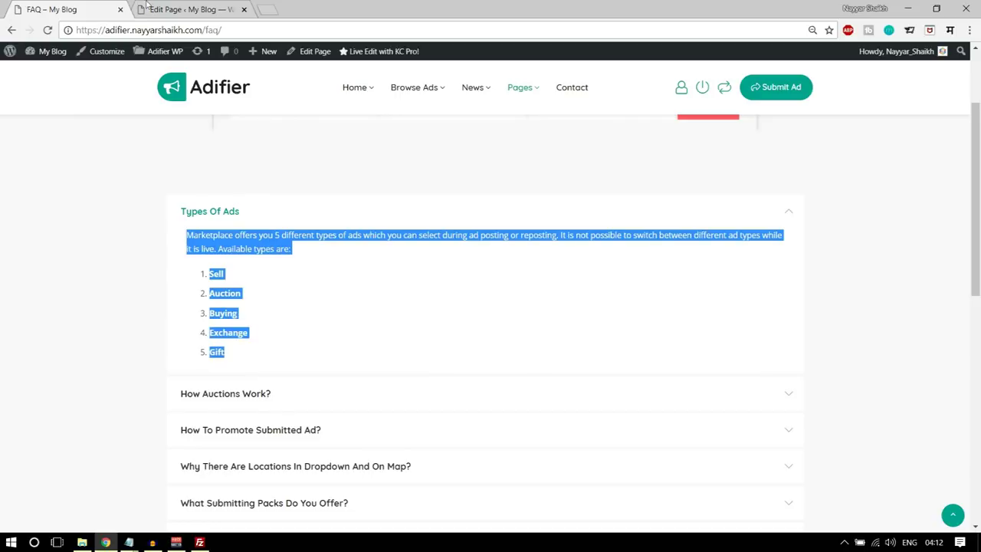
Add a Text Block to the Types of Ads tab and paste the five ad types, Sell through Gift
click(171, 8)
click(448, 294)
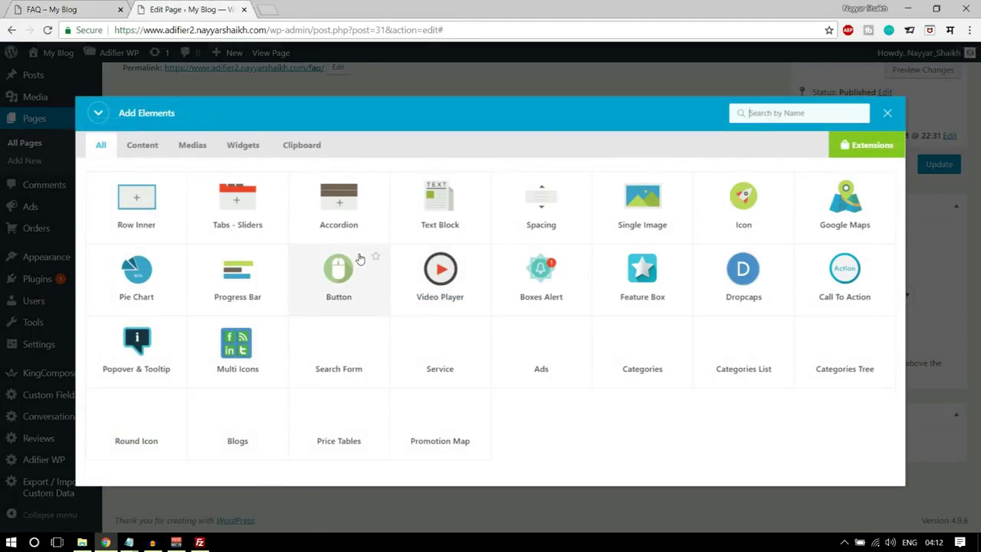
text(text)
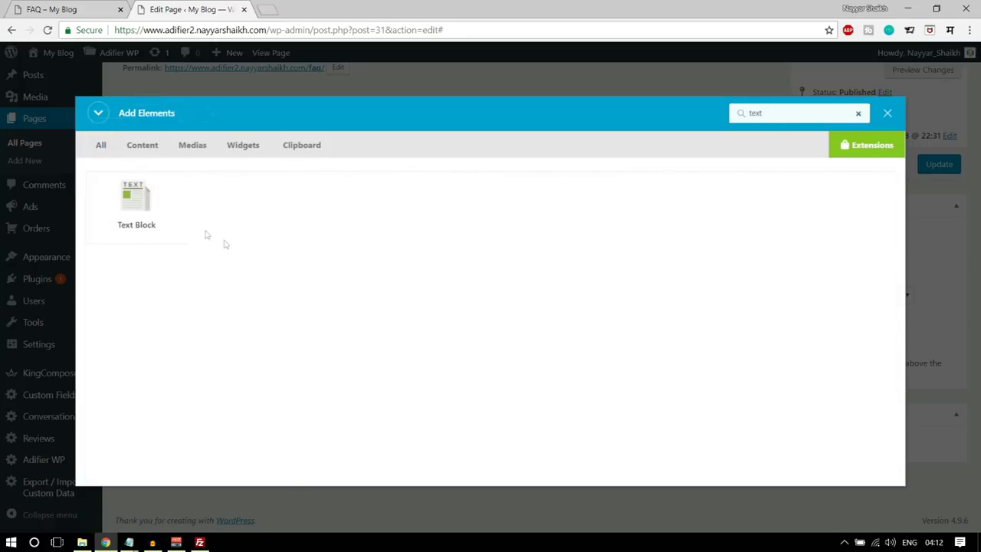
click(136, 204)
key(ctrl+a)
key(ctrl+v)
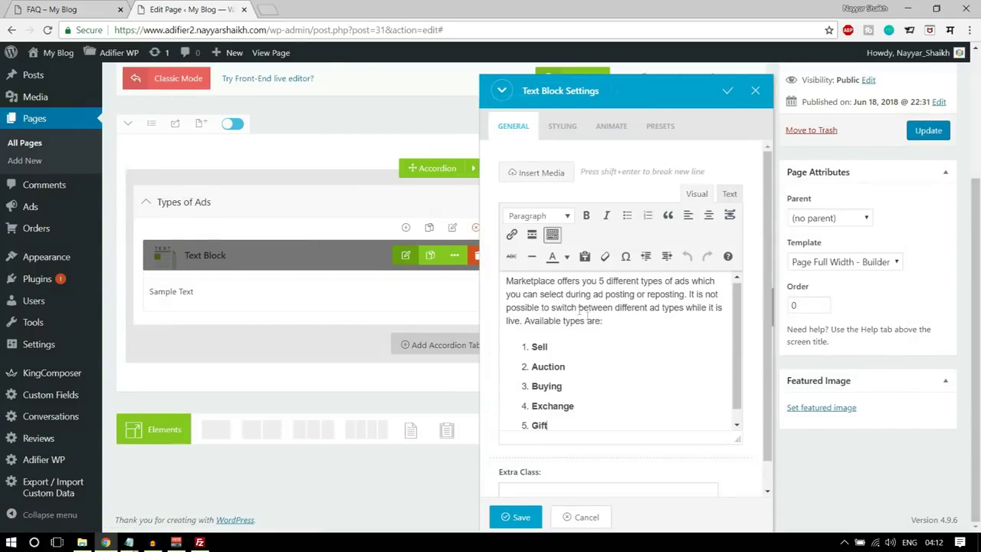
click(515, 517)
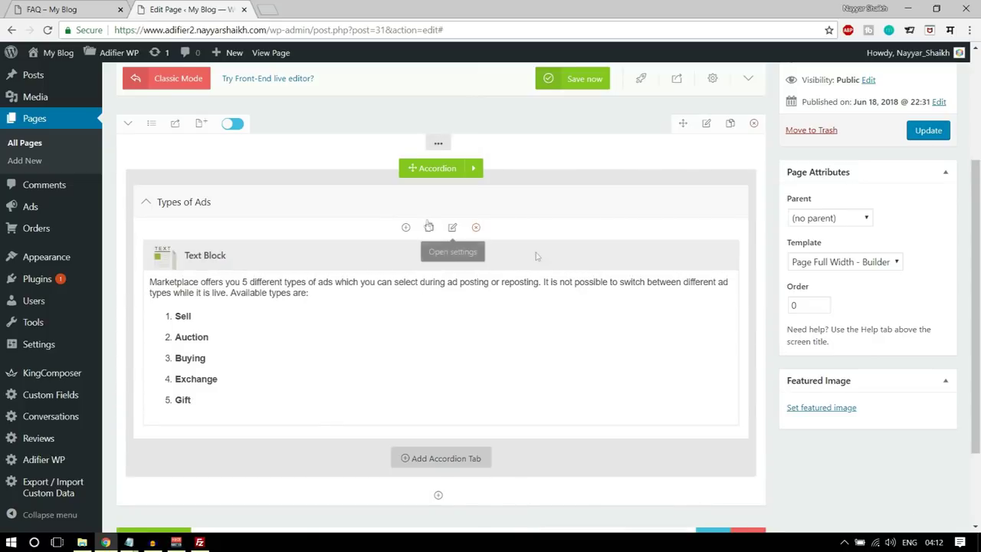
scroll(507, 420, down, 1)
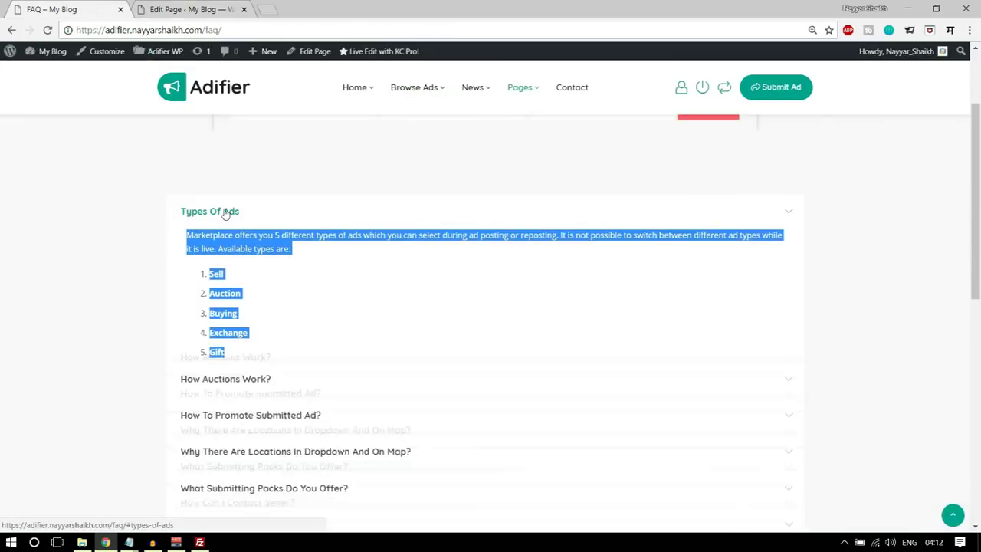
Copy the How Auctions Work? answer text from the demo FAQ
click(225, 212)
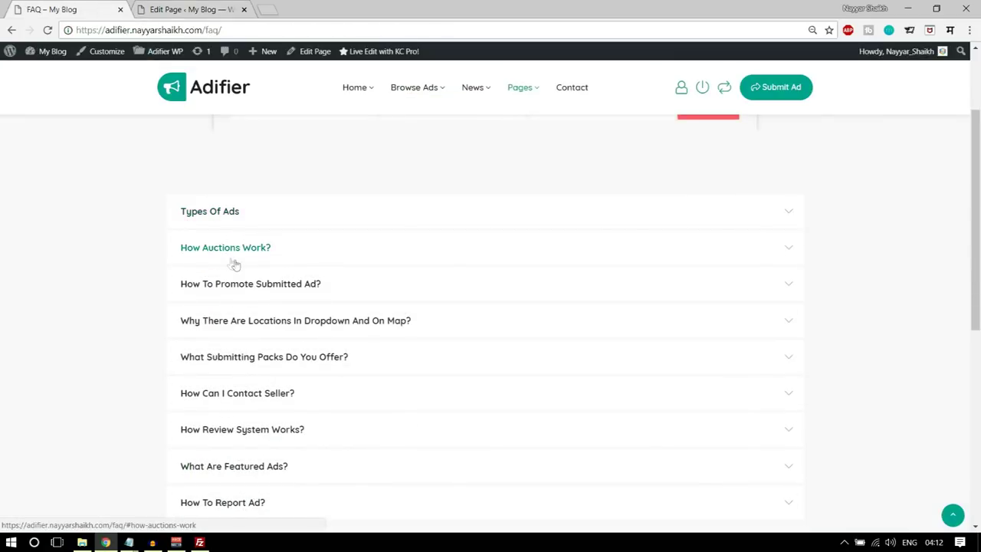
scroll(263, 346, down, 4)
scroll(262, 345, up, 4)
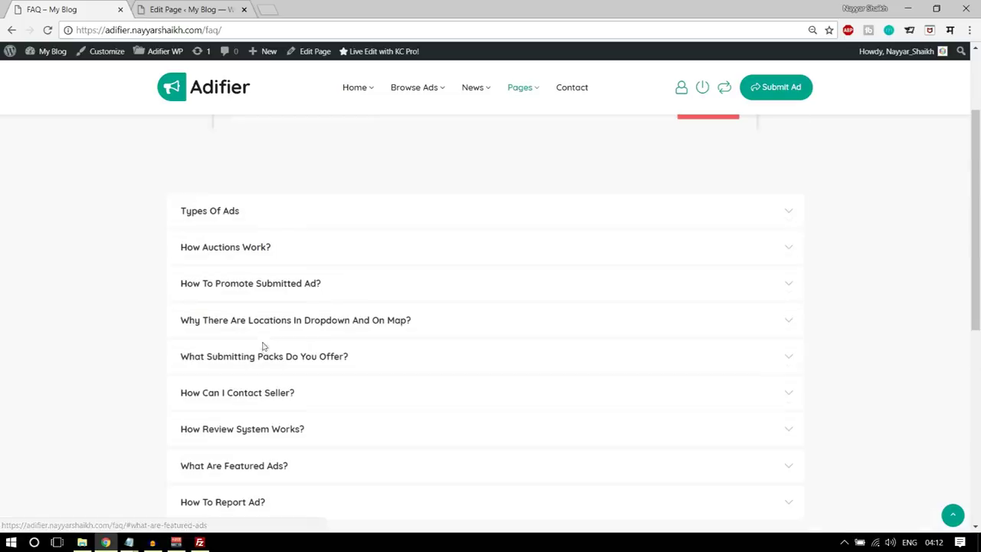
click(263, 256)
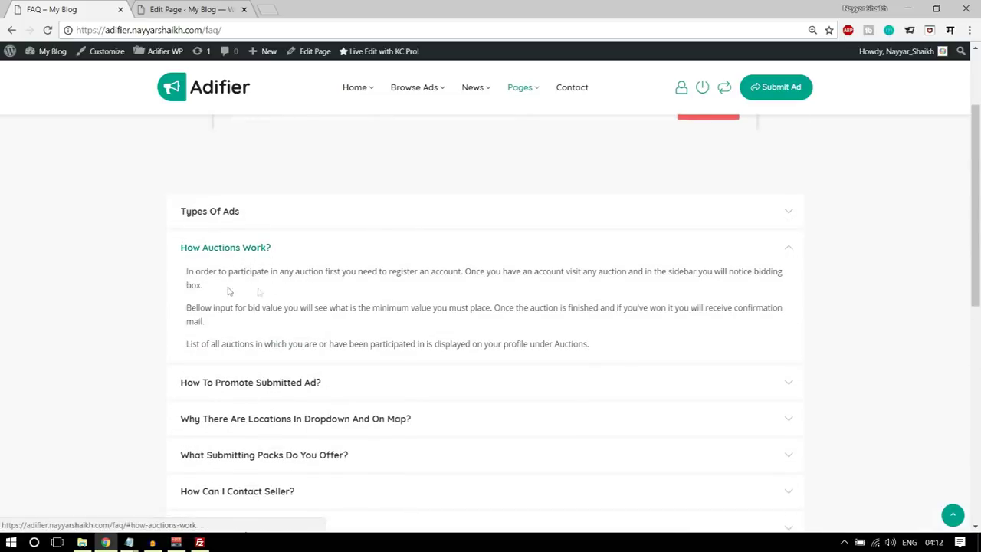
drag(185, 271, 613, 349)
key(ctrl+c)
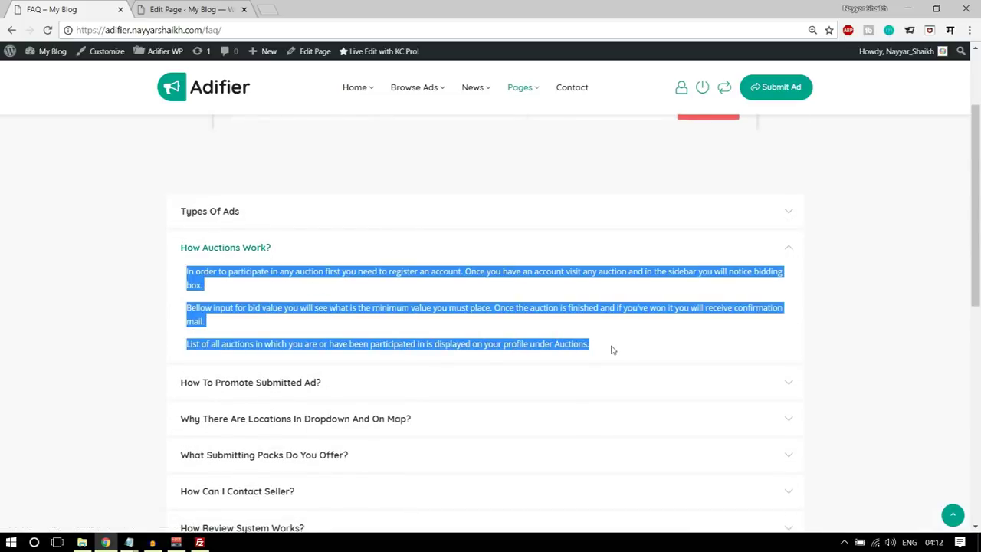
Add a second accordion tab titled 'How Auction Works?'
click(197, 8)
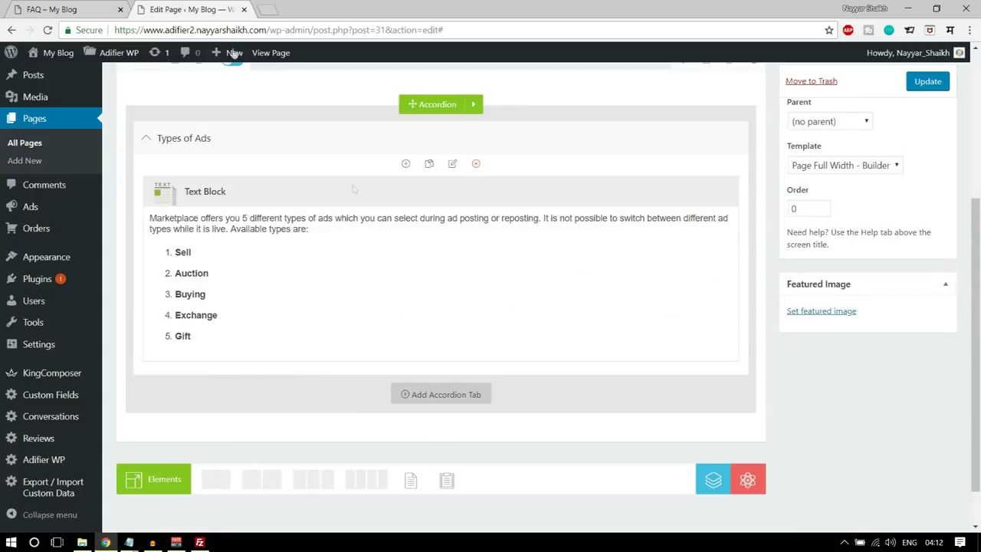
click(431, 396)
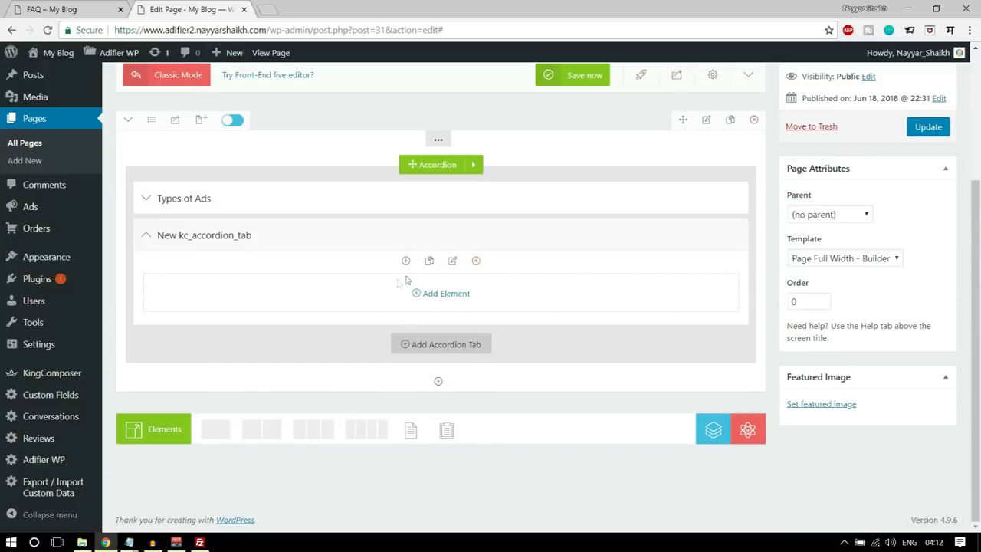
click(452, 261)
triple_click(536, 190)
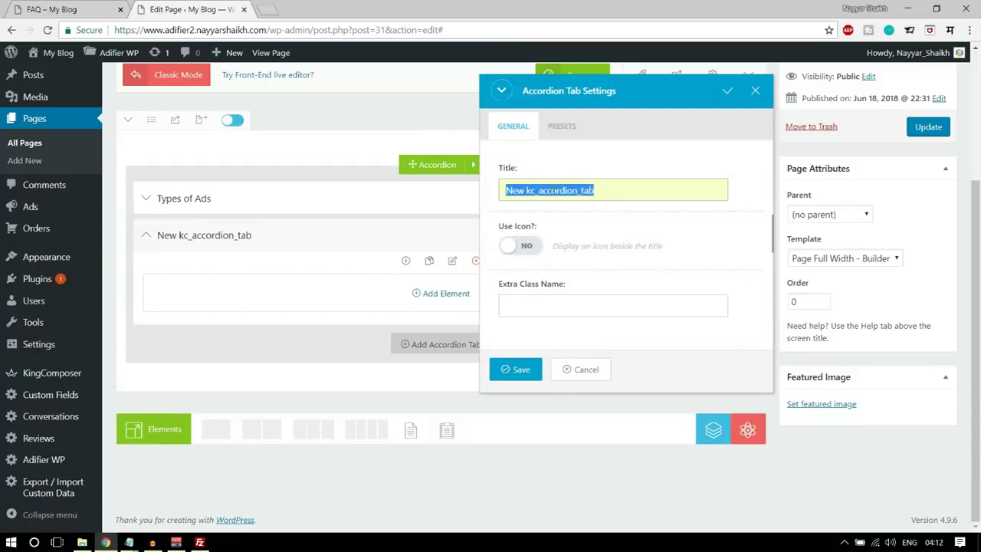
text(How Auction Works)
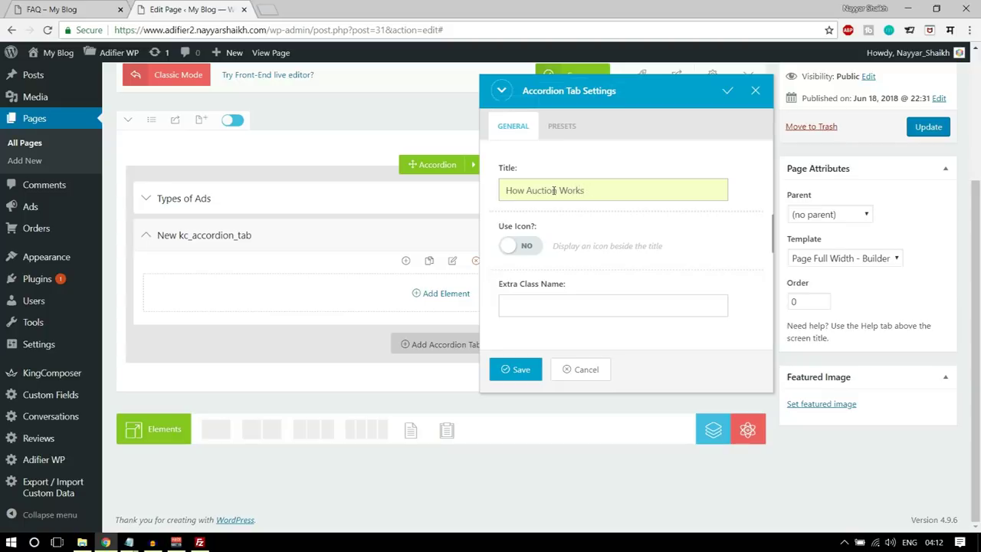
click(518, 370)
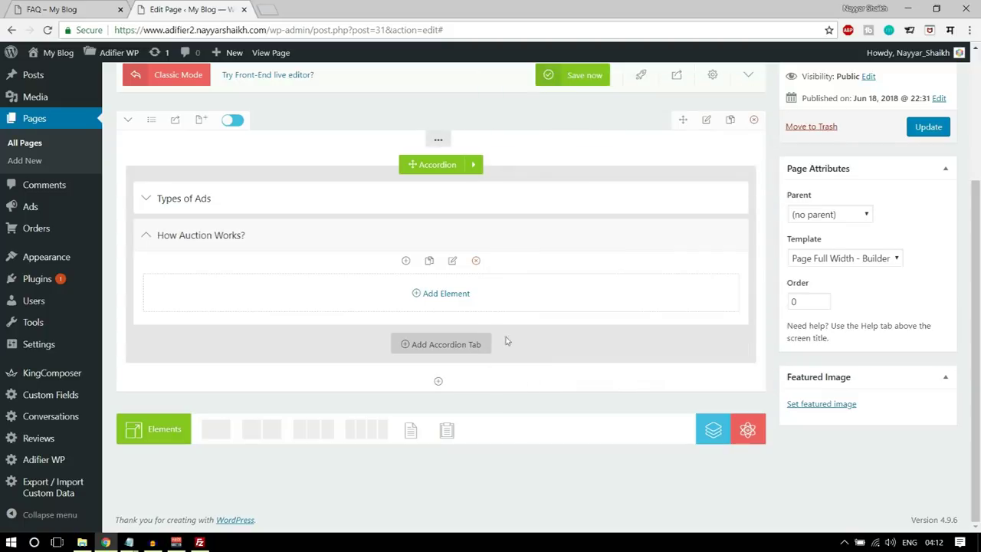
Fill the new tab with a Text Block holding the pasted auction answer
click(449, 295)
text(text)
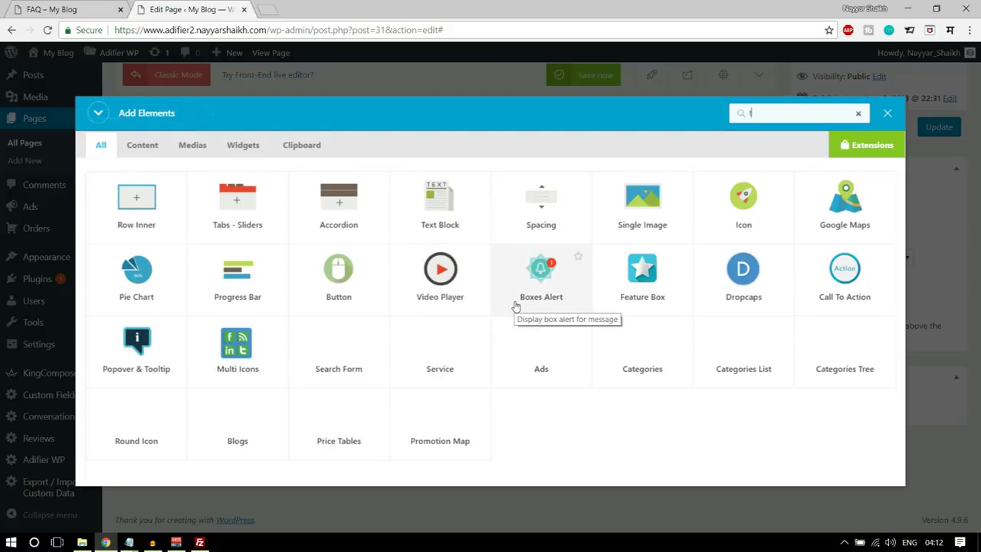
click(169, 216)
click(602, 319)
key(ctrl+a)
key(ctrl+v)
click(528, 512)
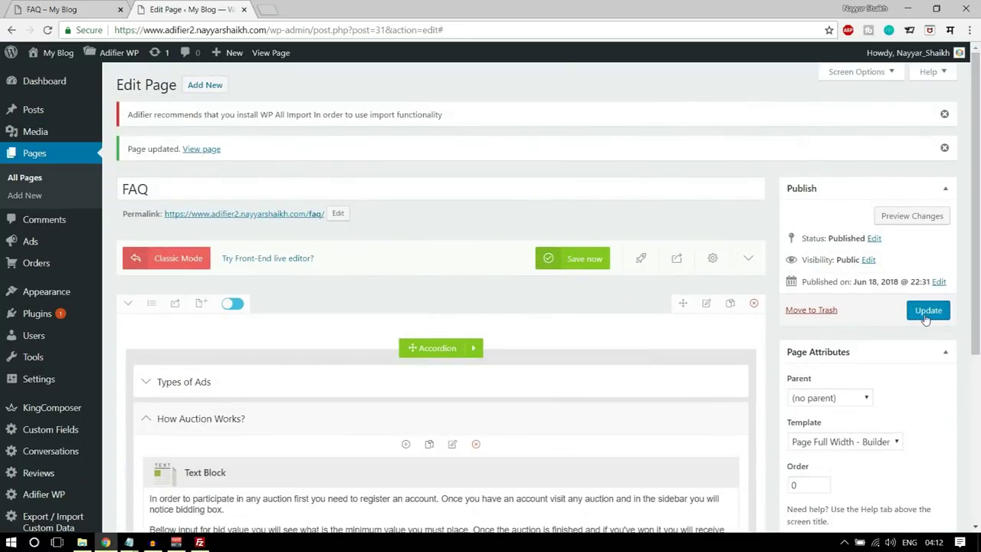
Update the FAQ page and view it live in a new tab
click(926, 311)
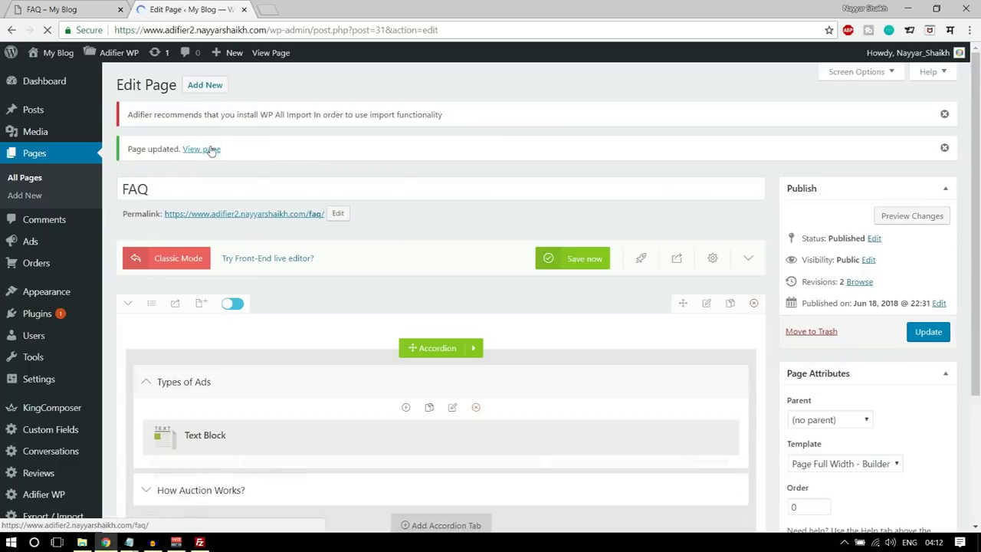
right_click(206, 150)
click(258, 155)
click(318, 6)
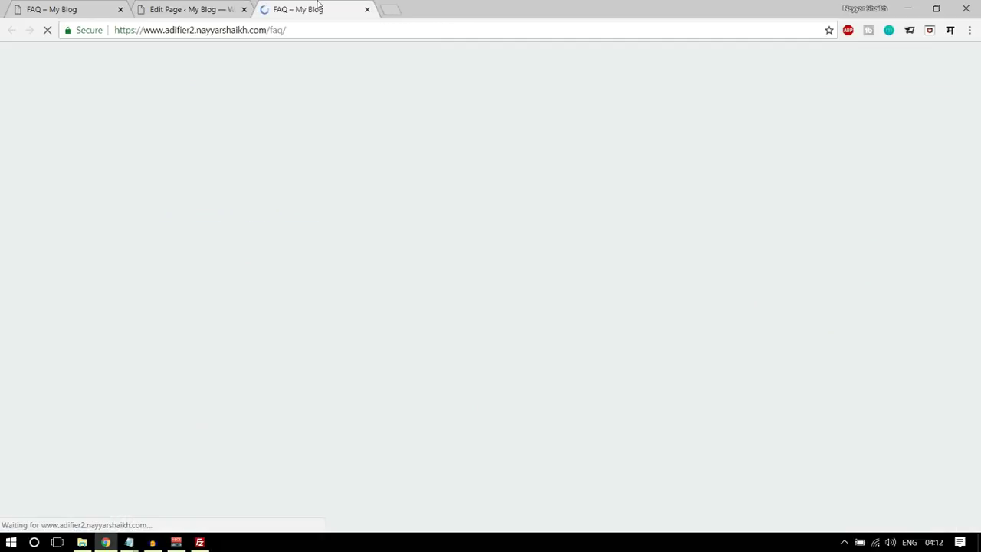
Toggle the Types of Ads and How Auction Works? answers open and closed on the live FAQ
scroll(661, 303, down, 4)
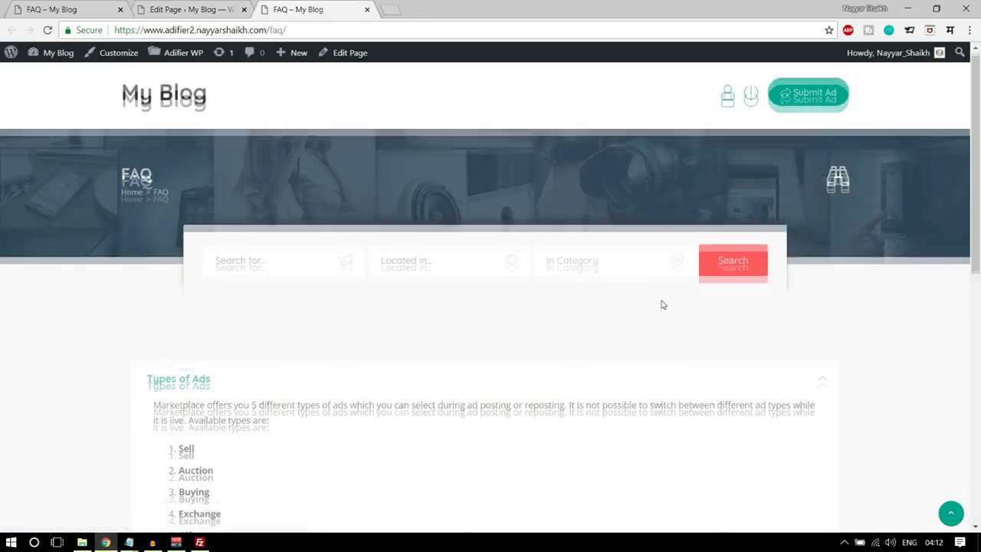
scroll(659, 304, up, 2)
click(273, 410)
click(218, 197)
click(250, 397)
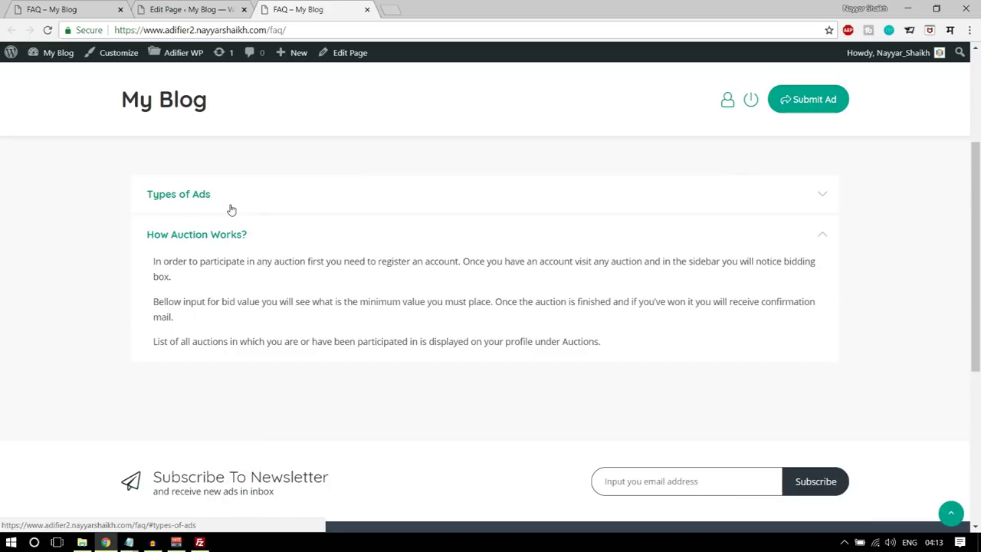
click(253, 196)
Go to the Browse with Map page from the footer
scroll(379, 370, down, 3)
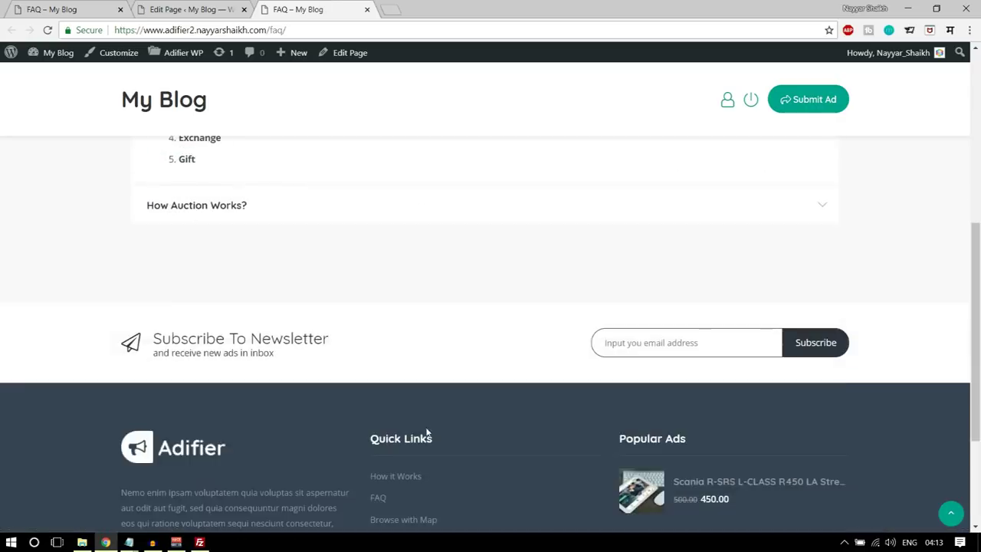
scroll(431, 442, up, 5)
scroll(568, 289, down, 10)
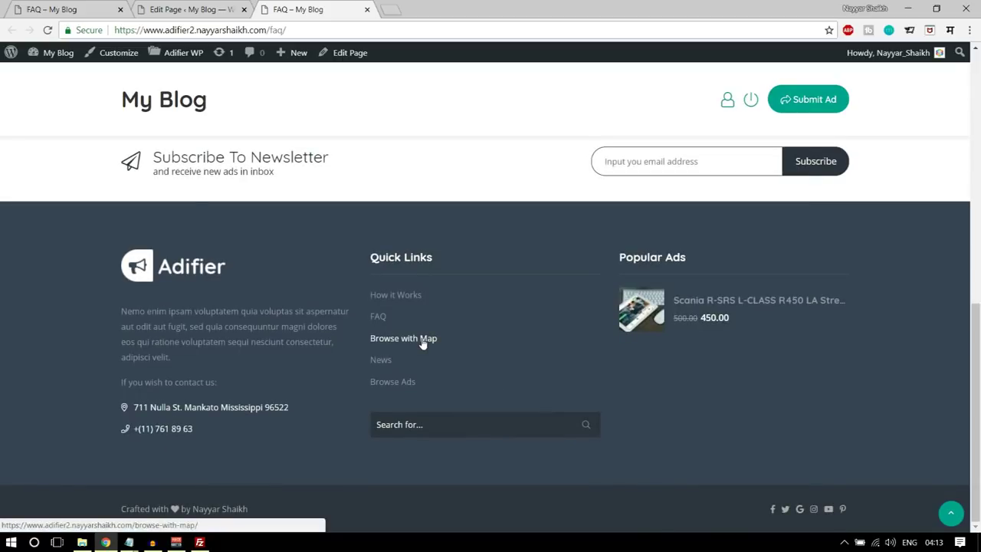
click(406, 338)
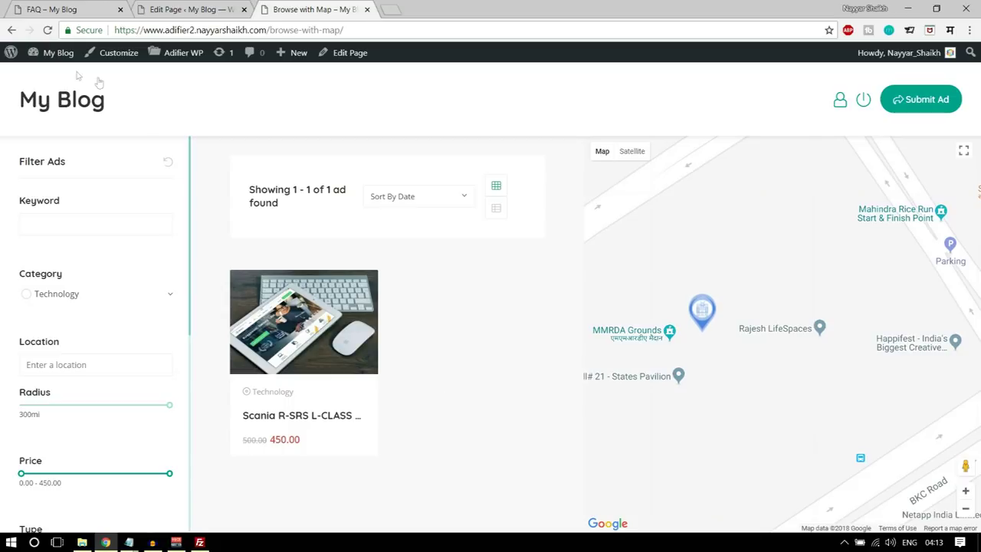
Go back and look through the Browse Ads page
click(10, 31)
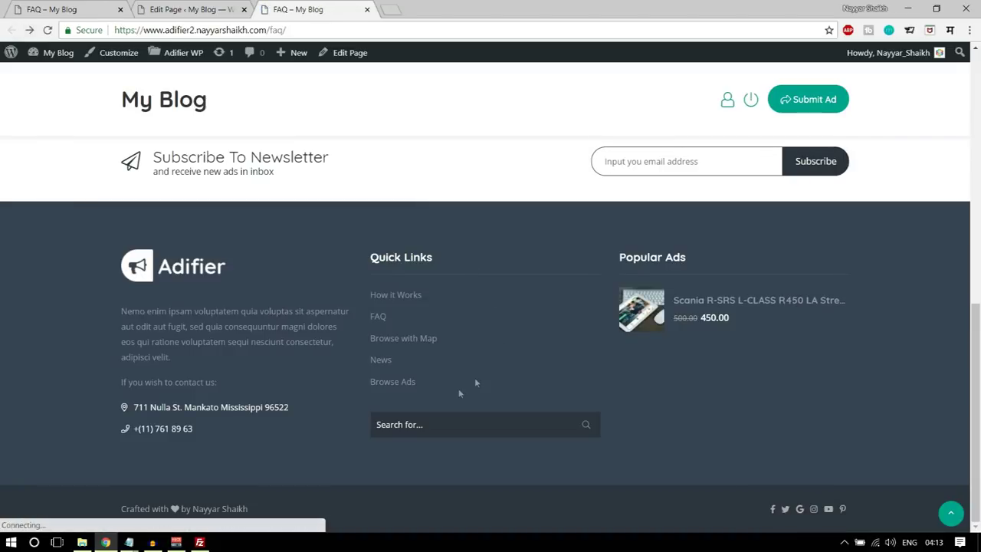
click(408, 383)
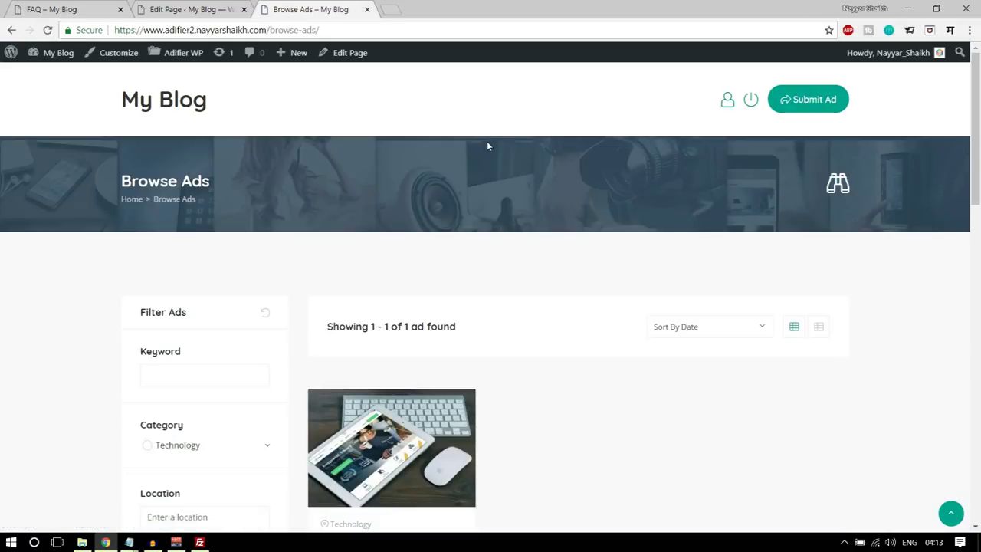
scroll(502, 253, down, 10)
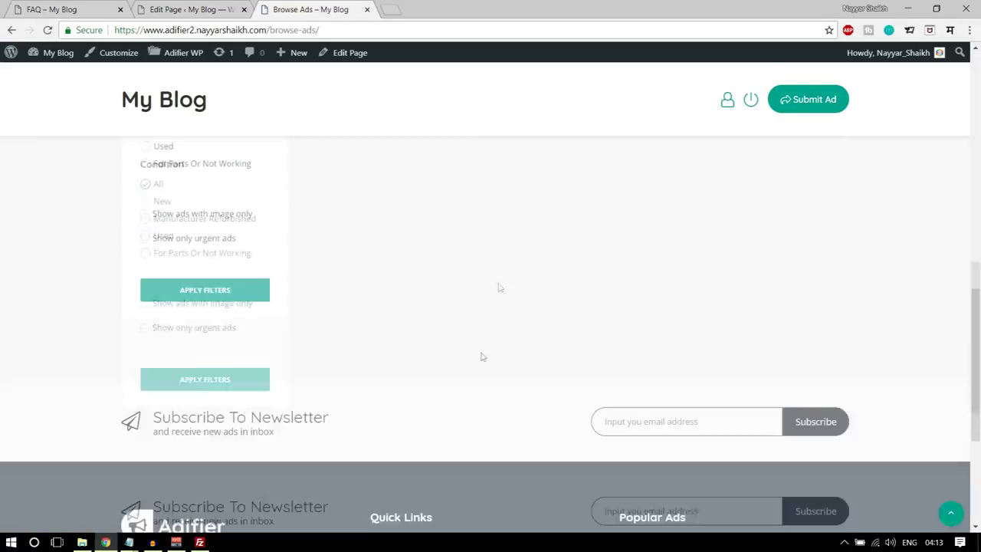
scroll(481, 357, up, 10)
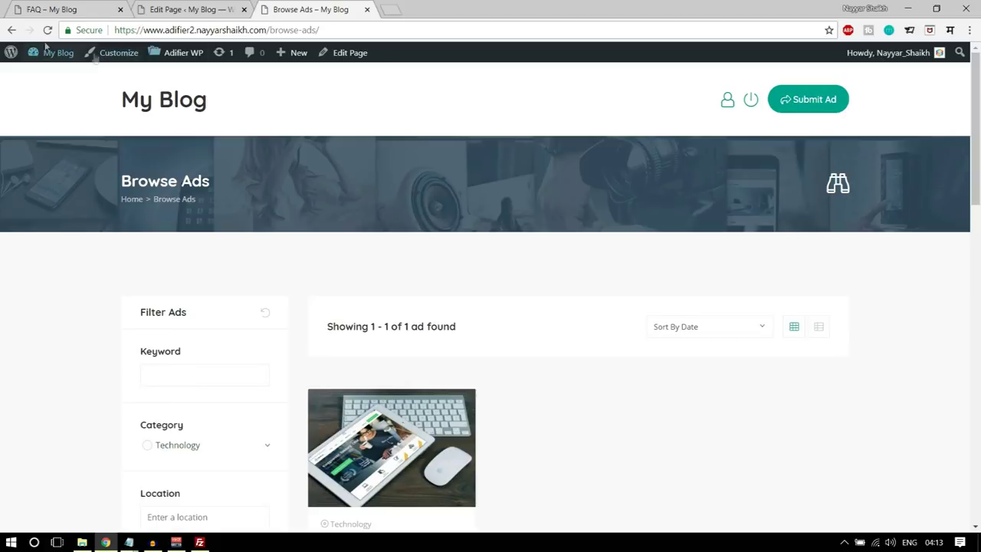
Return to the FAQ page, then open the site's front page with the Hello world post
click(11, 30)
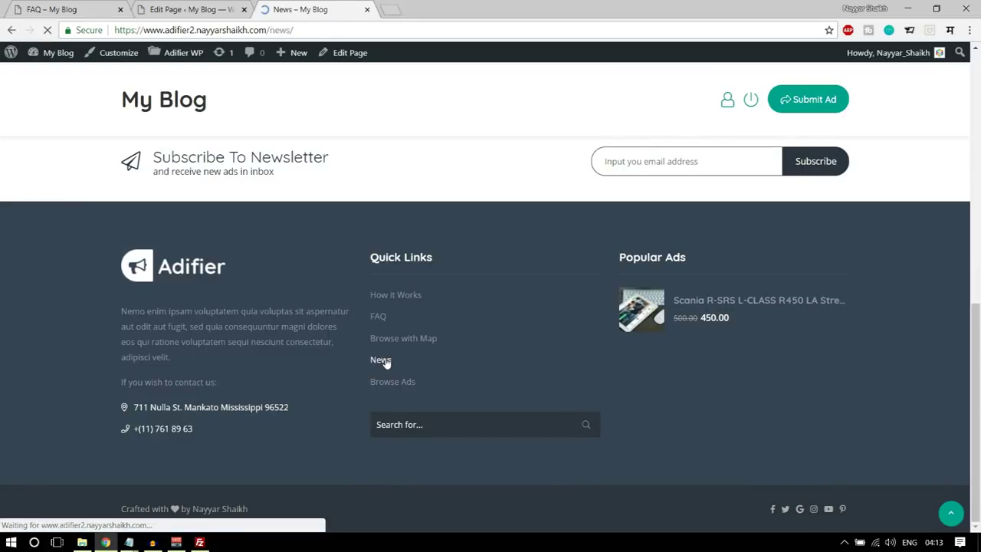
scroll(480, 396, down, 4)
scroll(480, 396, up, 4)
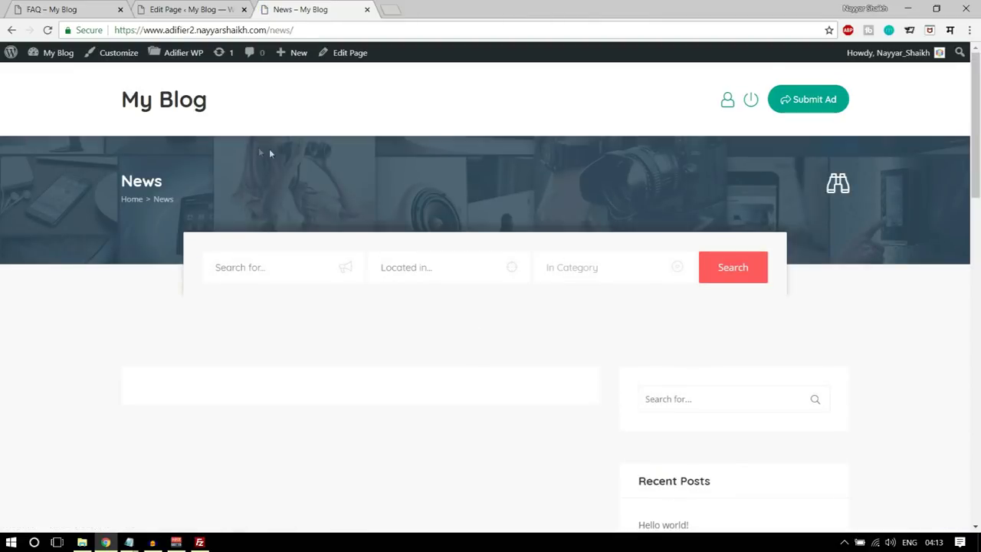
click(173, 108)
scroll(337, 344, down, 4)
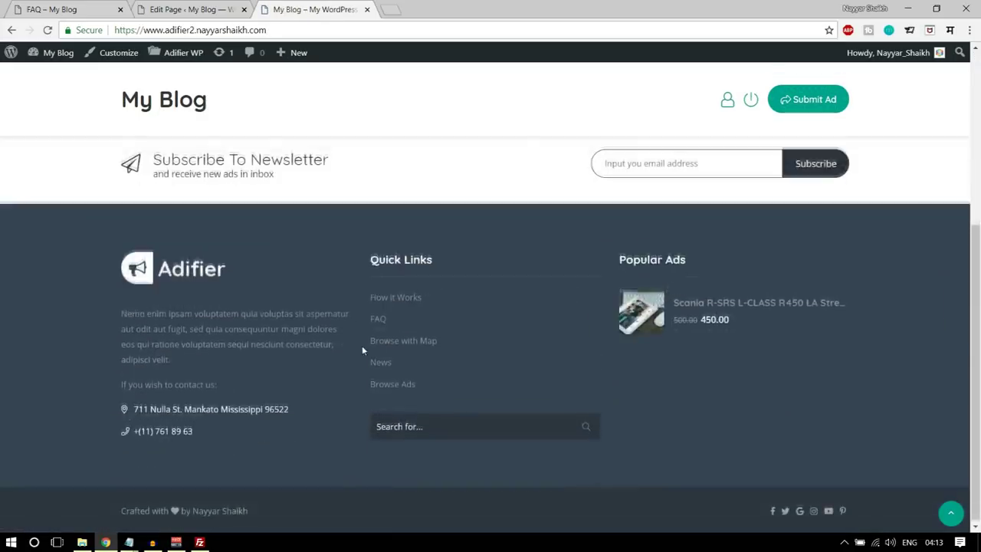
scroll(362, 345, up, 4)
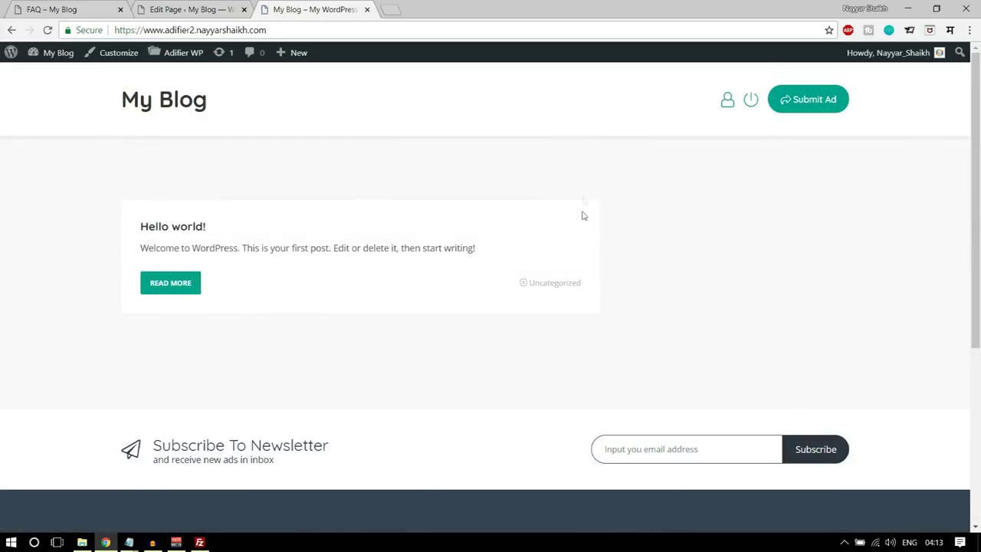
Open the Home page at the /home/ address and scroll through it
click(326, 30)
click(327, 31)
text(/h)
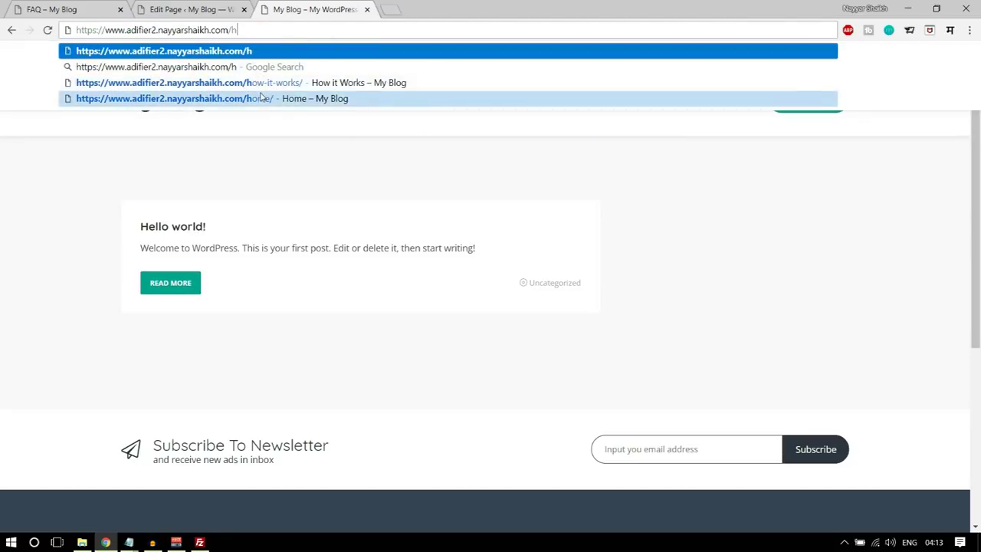
click(260, 98)
scroll(517, 304, down, 10)
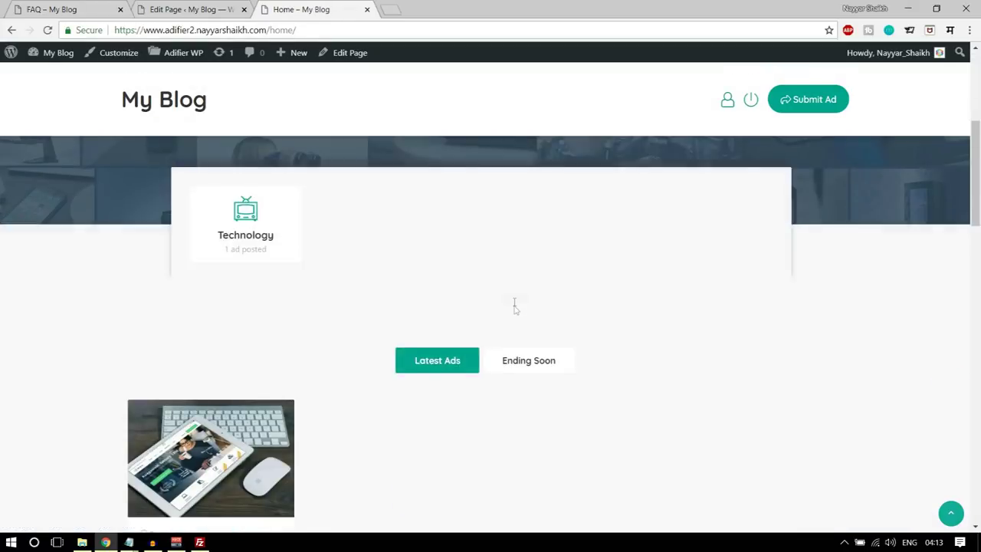
scroll(531, 381, up, 10)
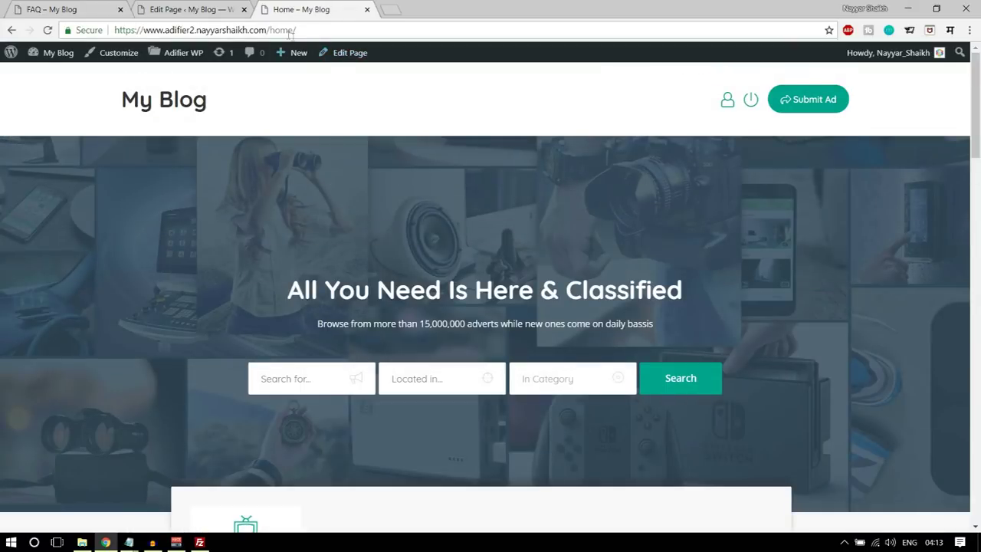
Load the site's root home page, review it, and return to the FAQ editor
drag(151, 30, 232, 30)
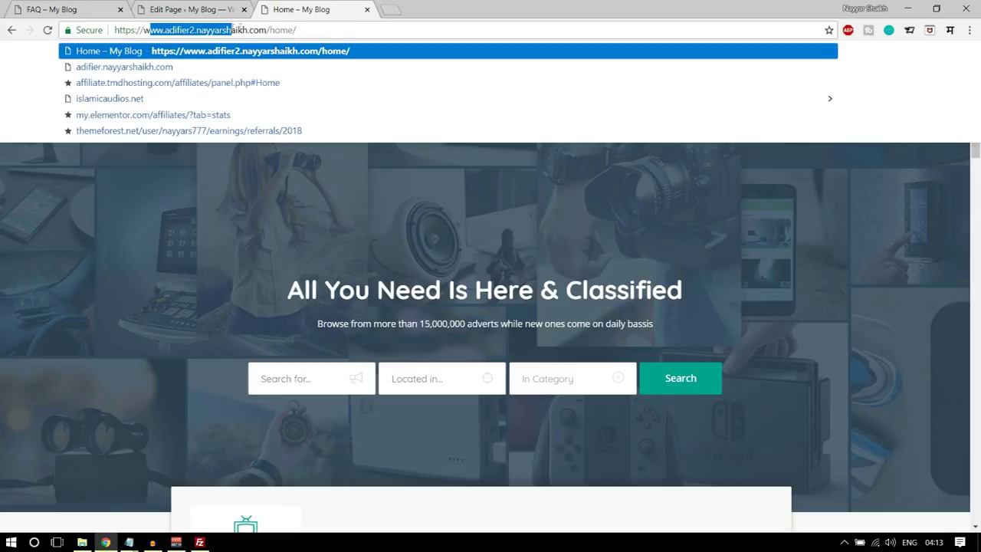
drag(305, 29, 271, 29)
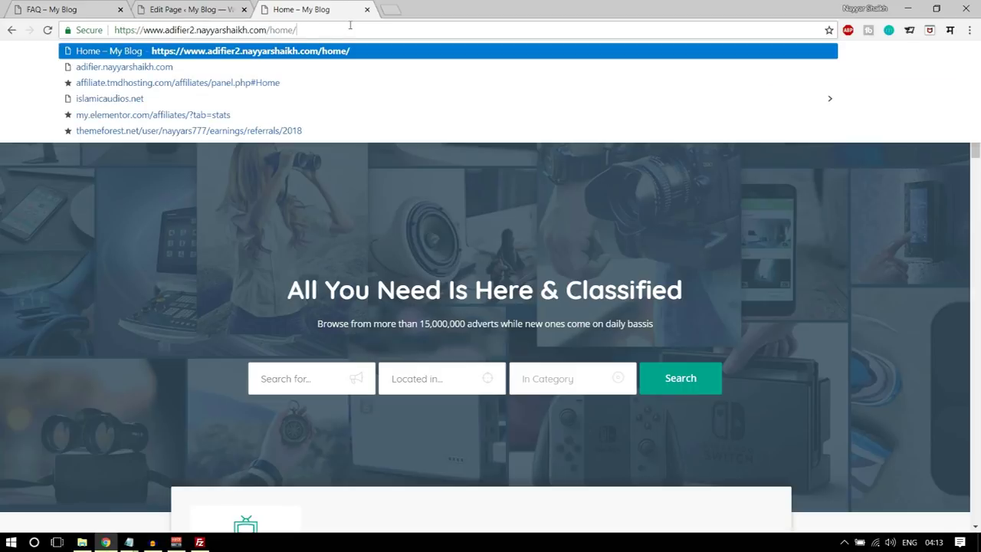
key(Return)
scroll(733, 452, down, 8)
scroll(733, 452, up, 8)
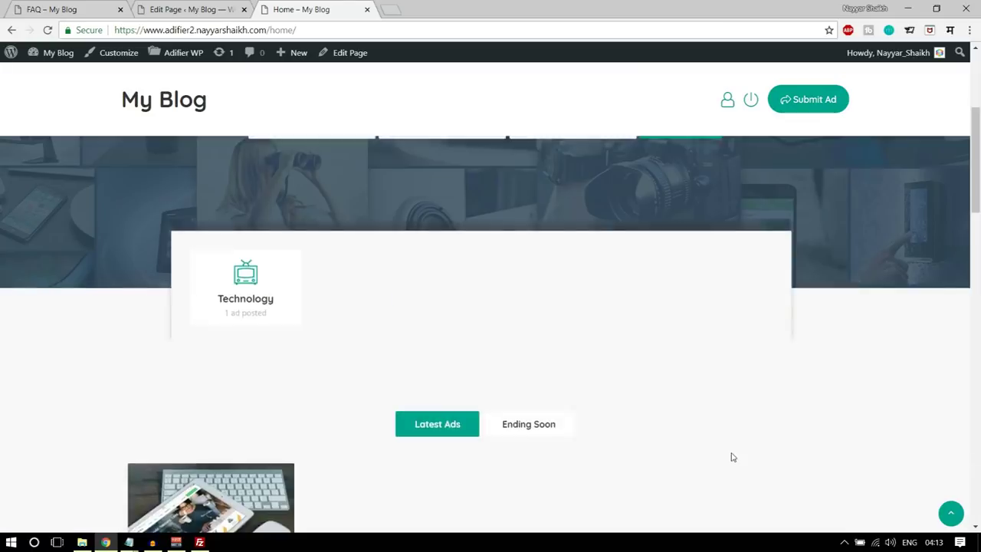
scroll(732, 457, down, 15)
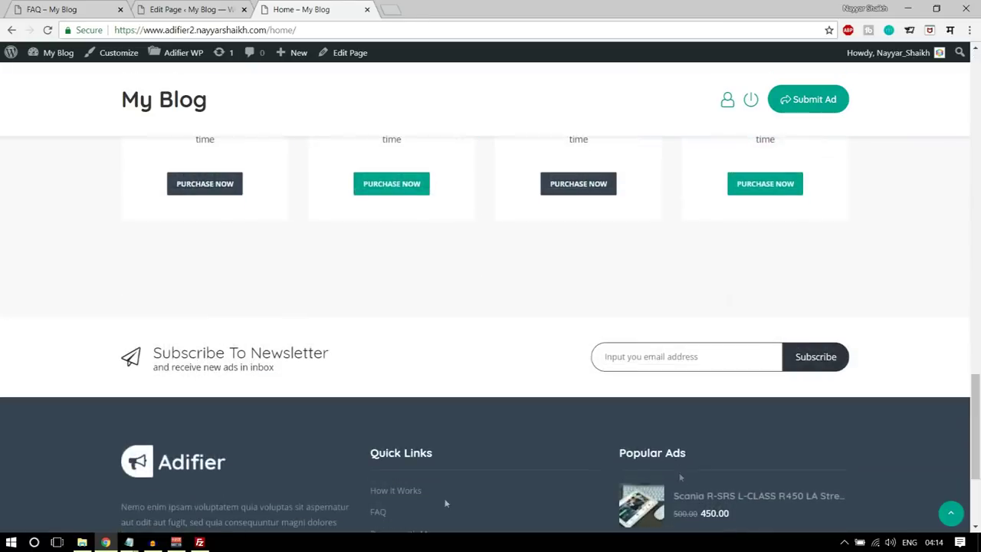
scroll(464, 393, up, 15)
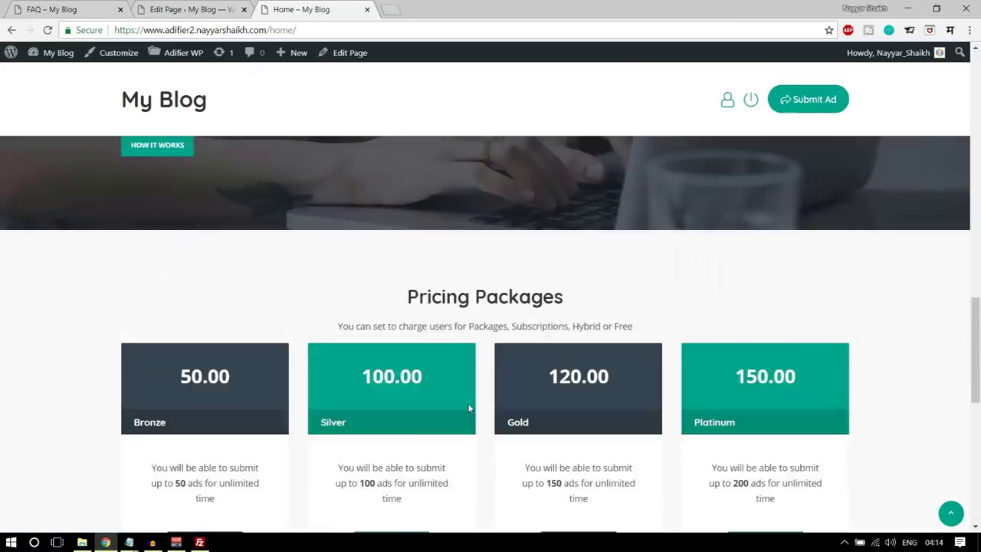
click(199, 10)
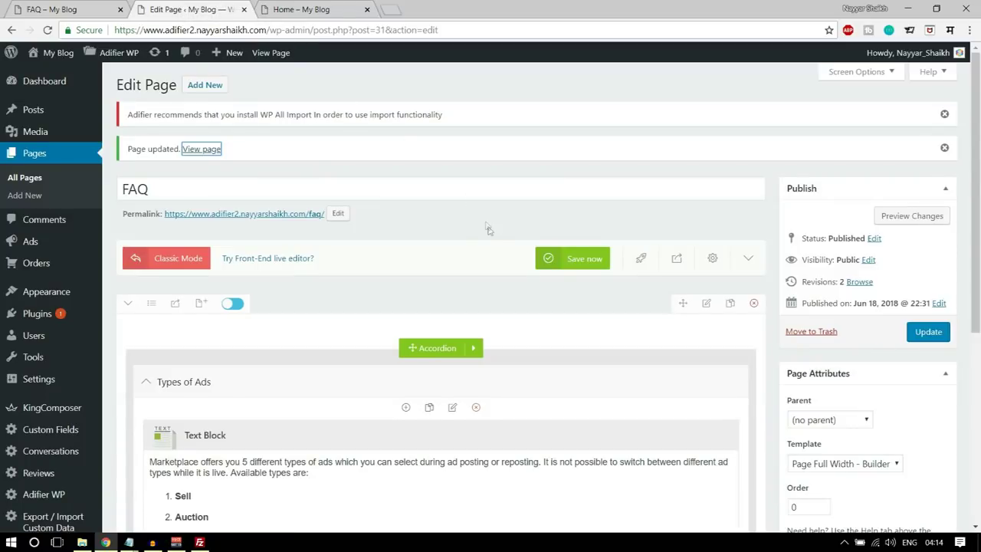
In Reading Settings, set Home as the static homepage and News as the posts page, then save
scroll(212, 291, down, 3)
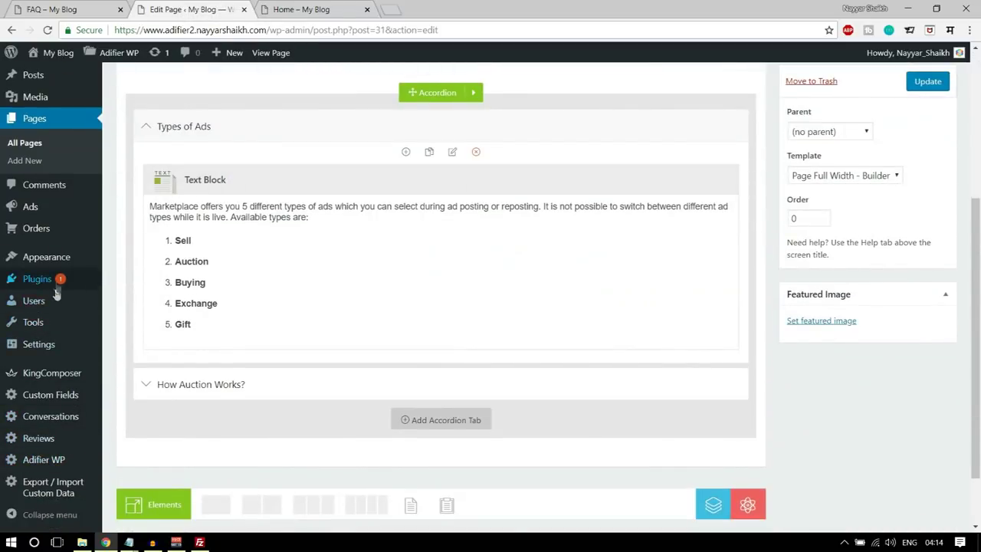
mouse_move(45, 347)
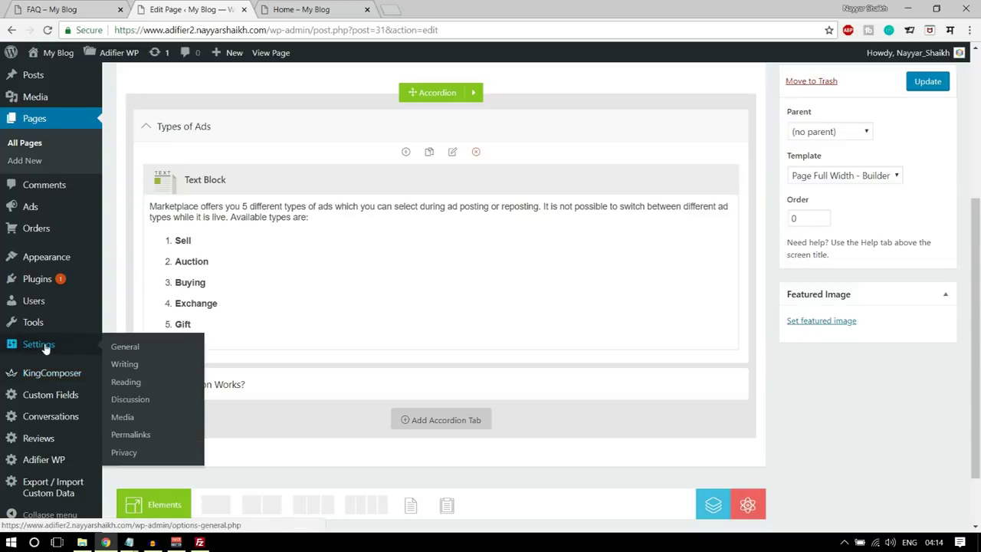
click(125, 381)
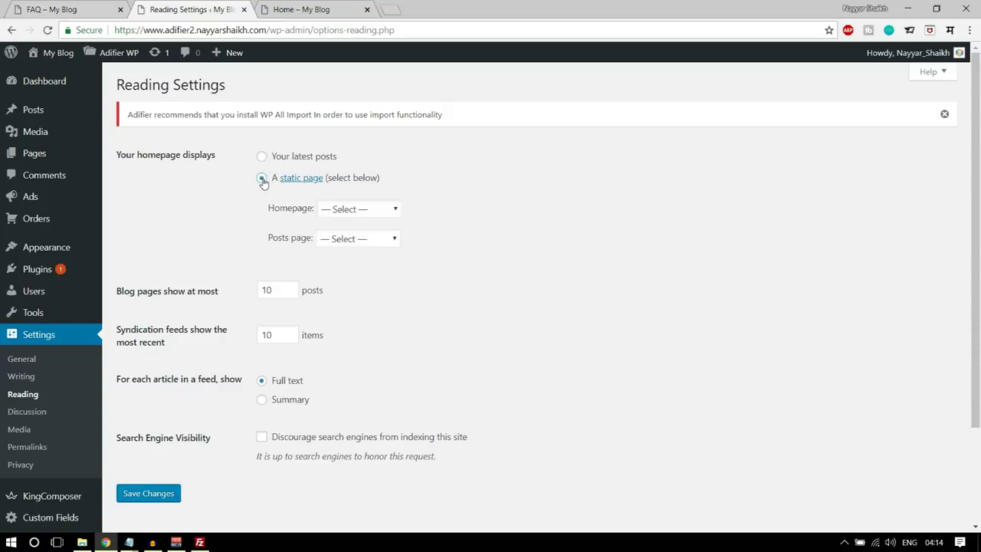
click(361, 213)
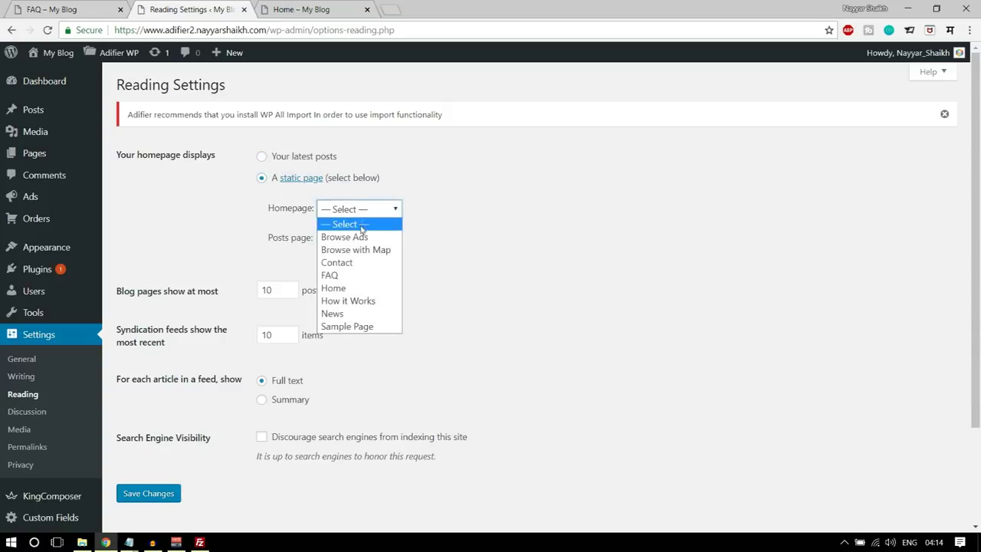
click(358, 287)
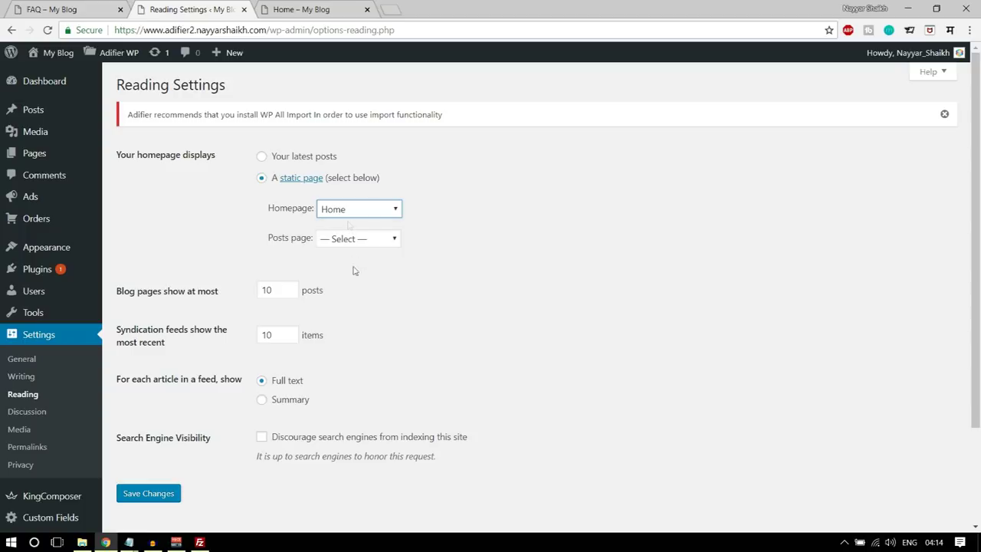
click(362, 239)
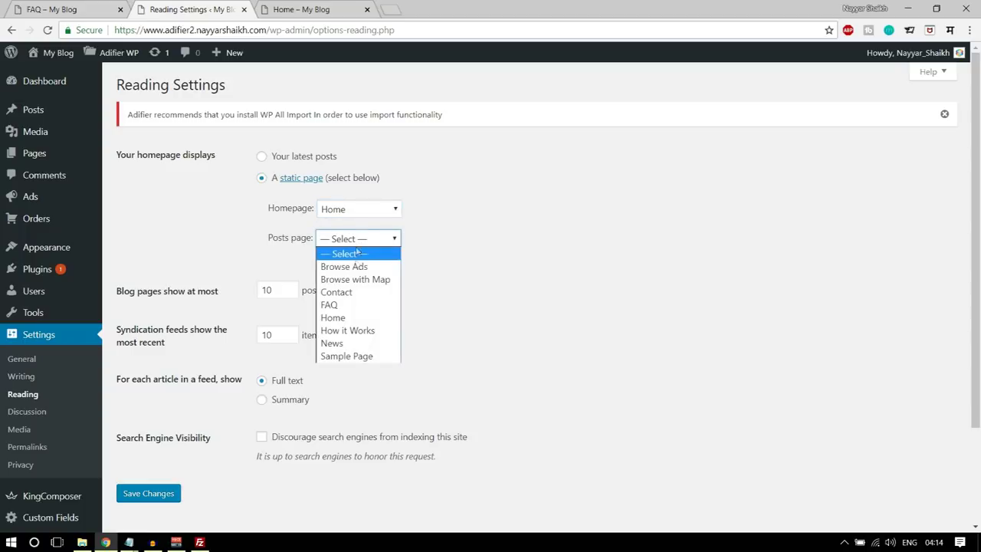
click(352, 343)
click(161, 495)
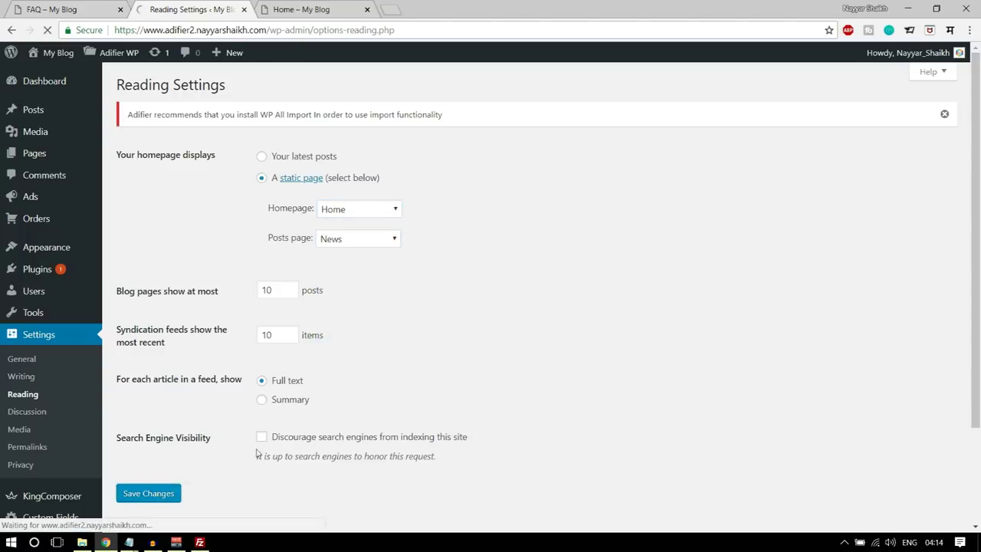
click(298, 7)
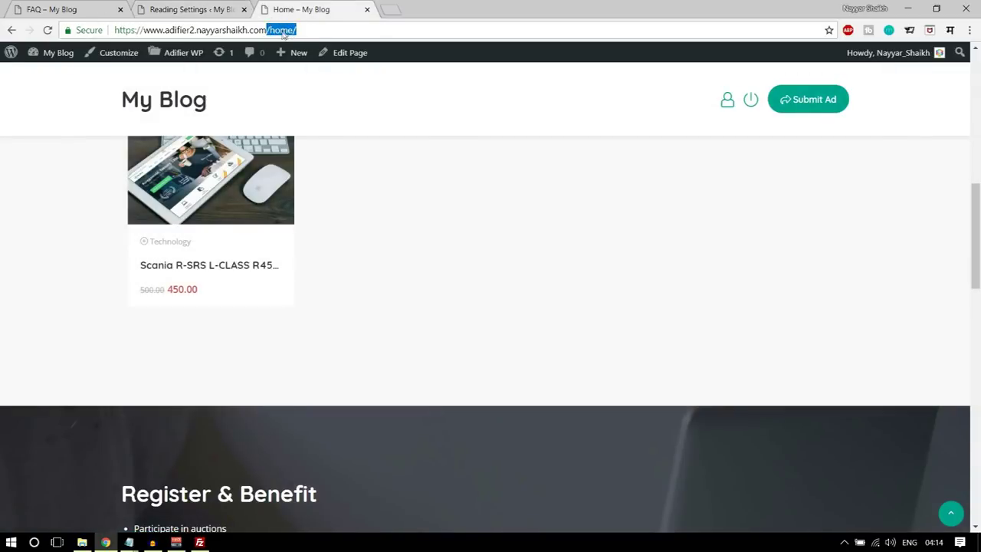
Load the bare site address without /home/ and confirm it shows the Home page
click(43, 31)
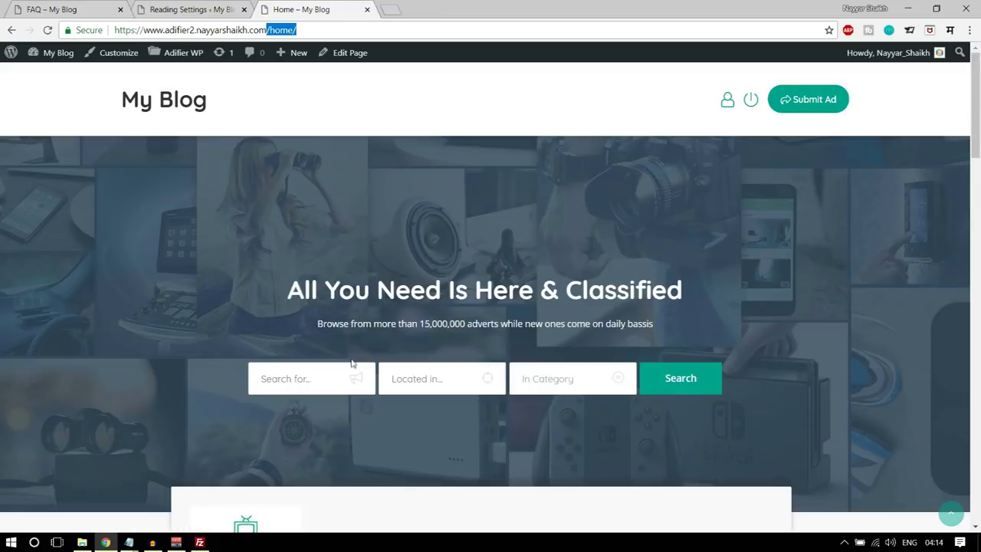
key(BackSpace)
key(Return)
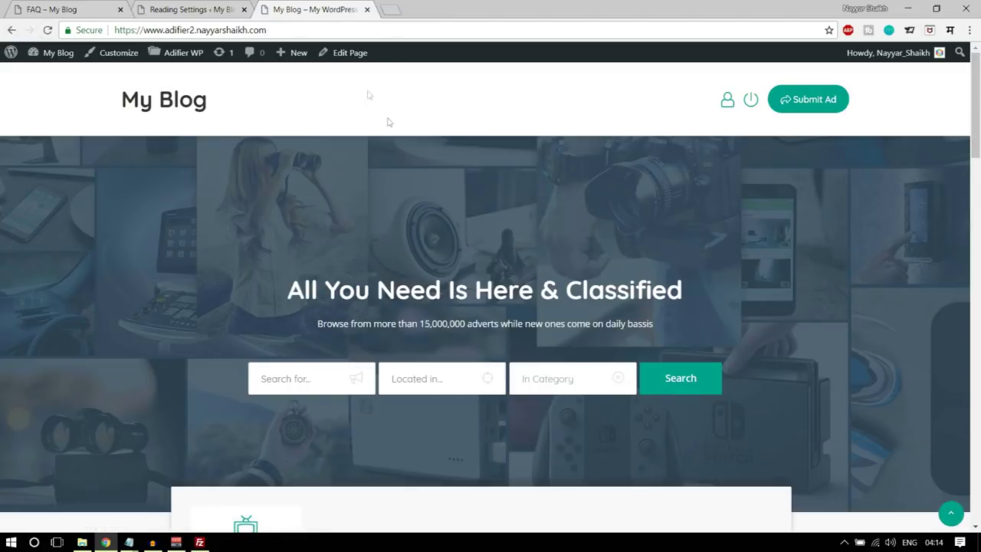
scroll(239, 201, down, 2)
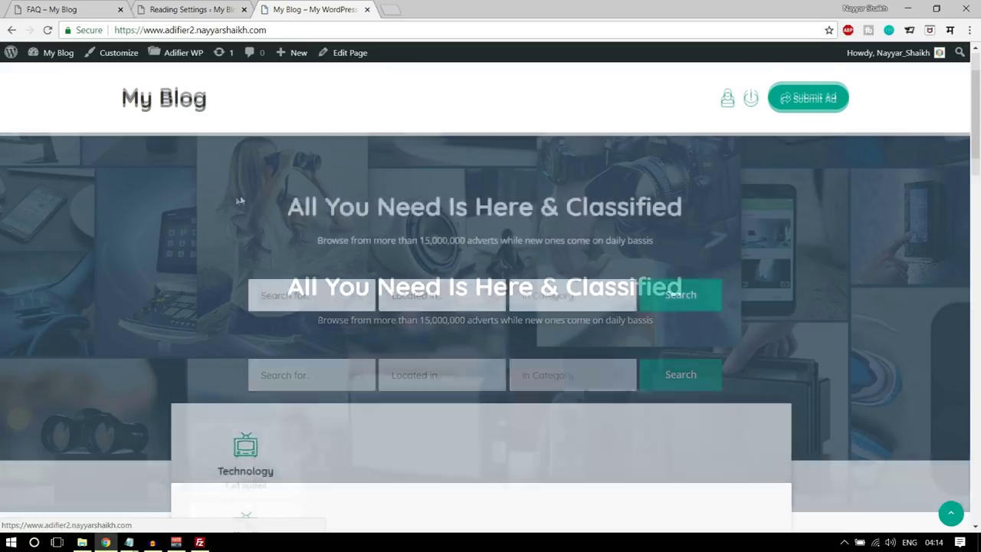
scroll(263, 247, down, 5)
scroll(273, 269, up, 6)
scroll(273, 269, down, 3)
scroll(273, 269, down, 10)
Check that the footer's News page lists the Hello world! post, then view the demo FAQ page
click(381, 360)
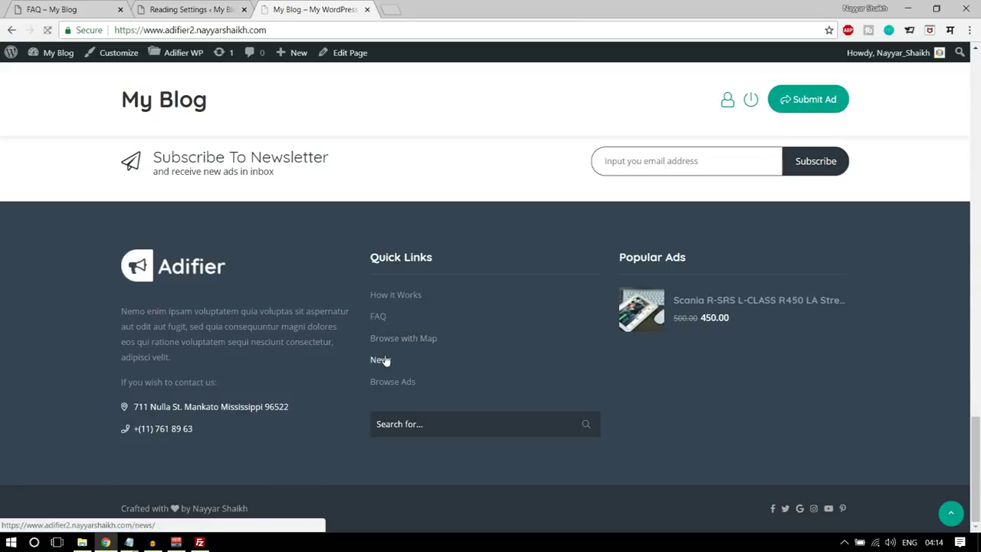
scroll(401, 263, down, 1)
scroll(407, 302, up, 1)
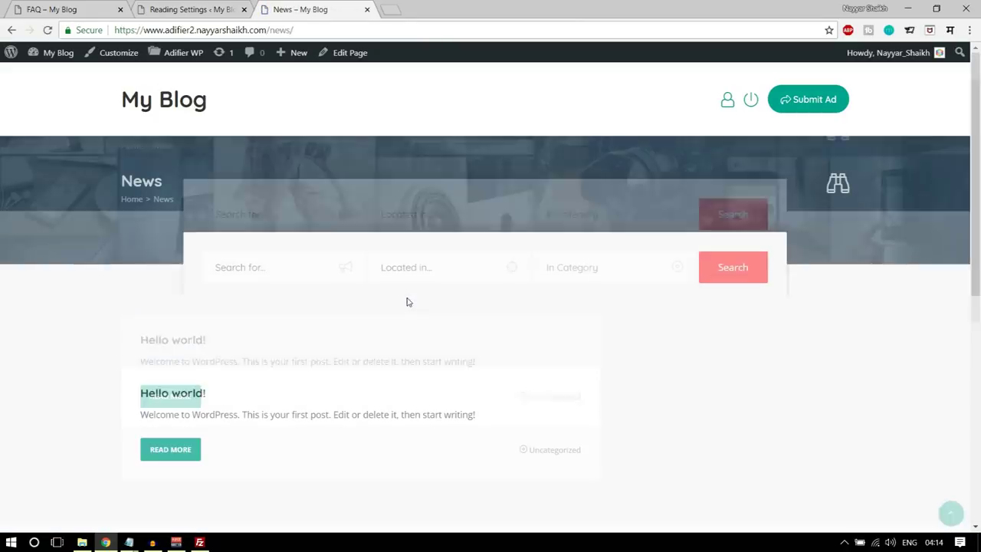
scroll(580, 273, down, 1)
scroll(580, 276, up, 1)
scroll(620, 347, down, 1)
scroll(493, 300, down, 2)
scroll(420, 303, up, 2)
scroll(595, 360, up, 1)
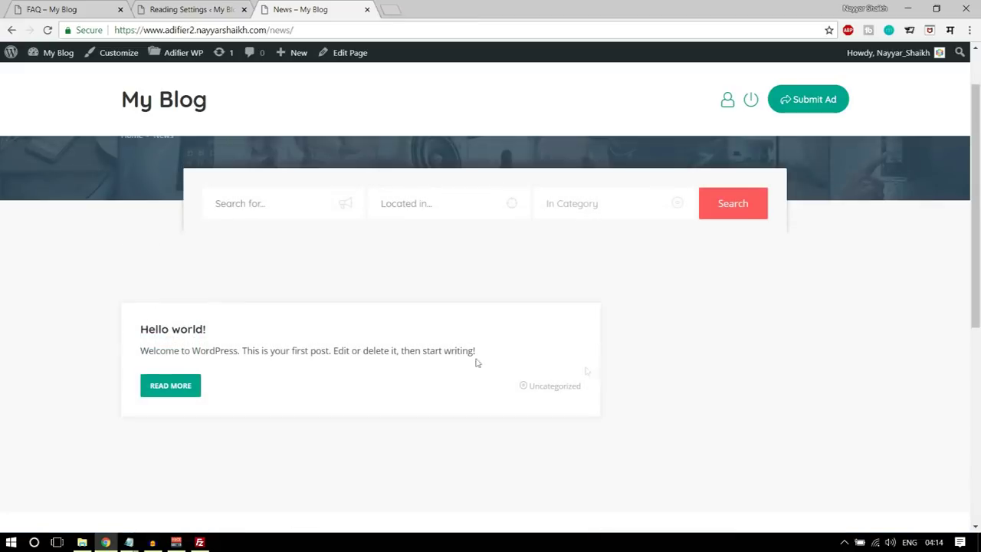
click(112, 6)
scroll(510, 223, down, 2)
Browse the demo site's News Style 2 listing for comparison
scroll(478, 154, up, 3)
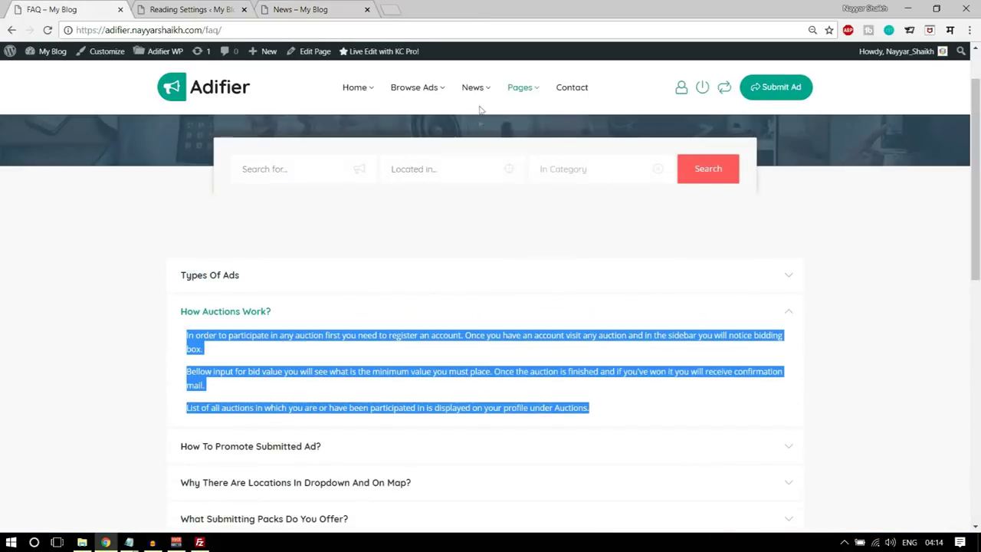
mouse_move(479, 93)
click(486, 115)
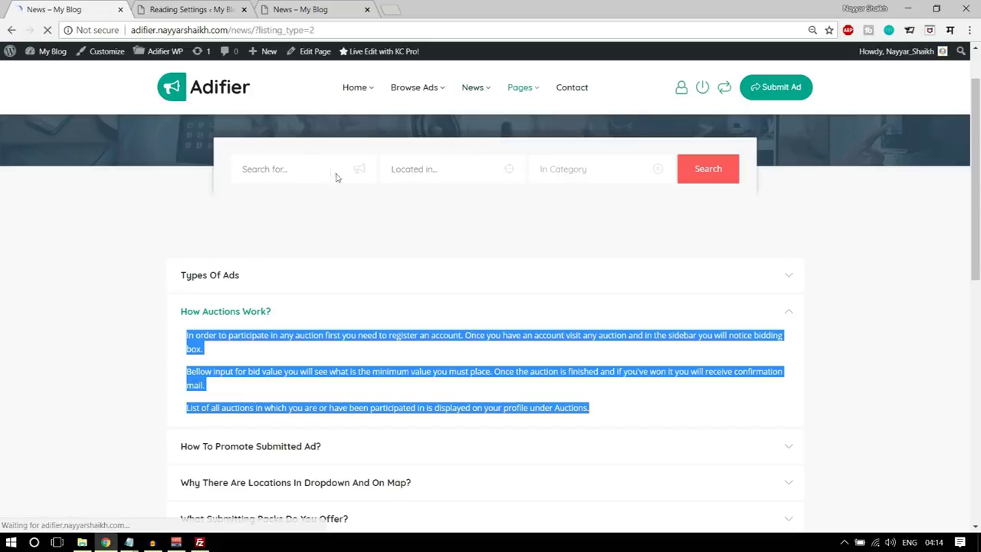
scroll(444, 291, down, 15)
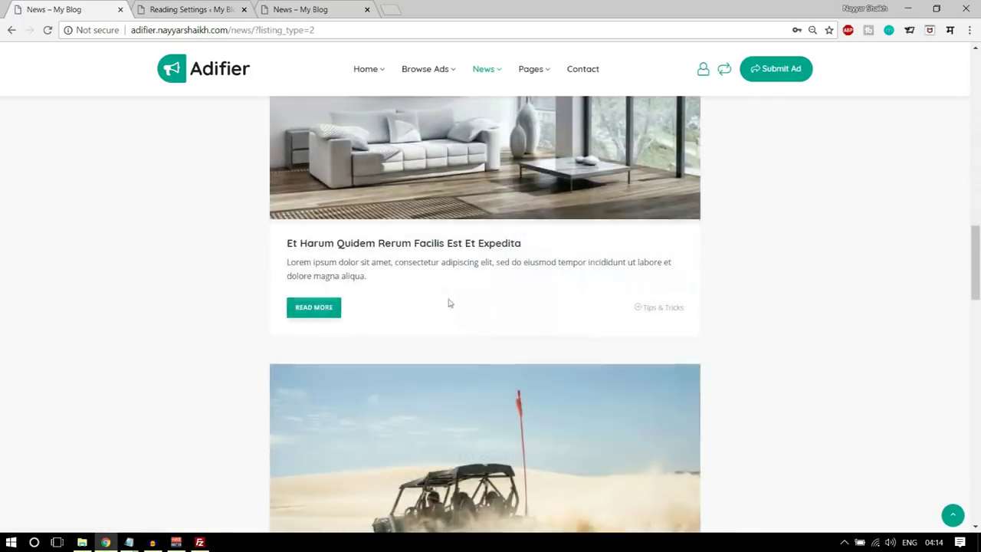
scroll(455, 312, up, 15)
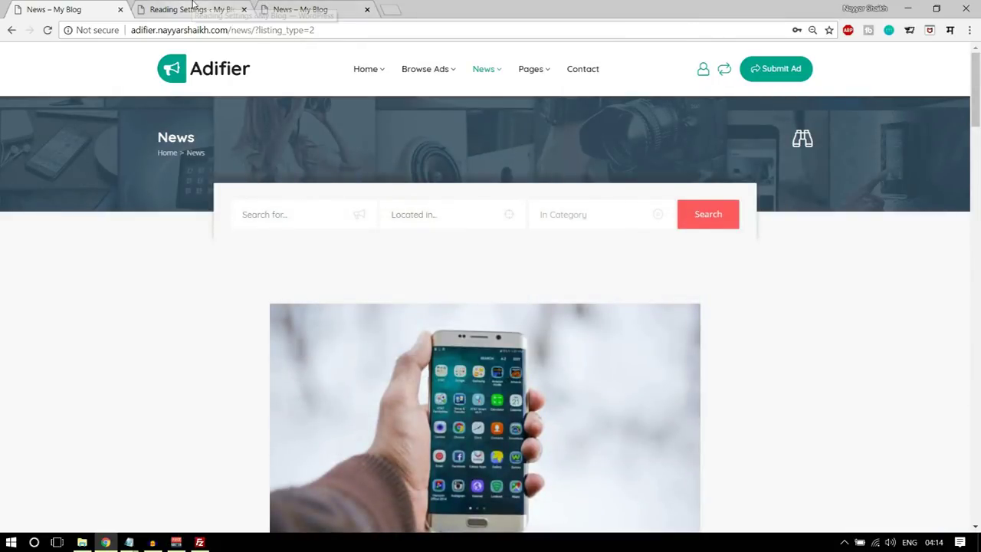
Return to Reading Settings, still set to Home and News, to reach the Posts menu
click(193, 6)
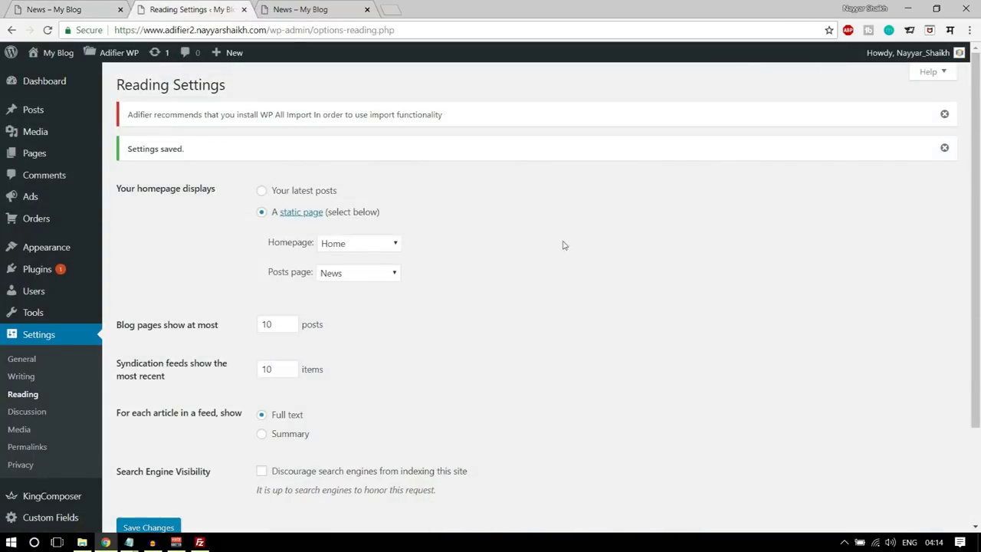
scroll(66, 302, down, 2)
scroll(66, 302, up, 2)
mouse_move(38, 111)
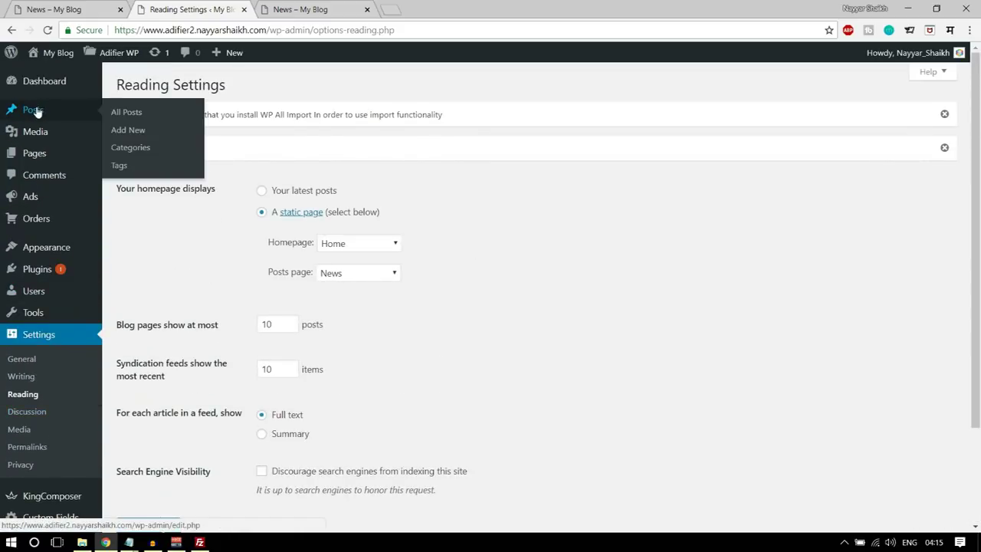
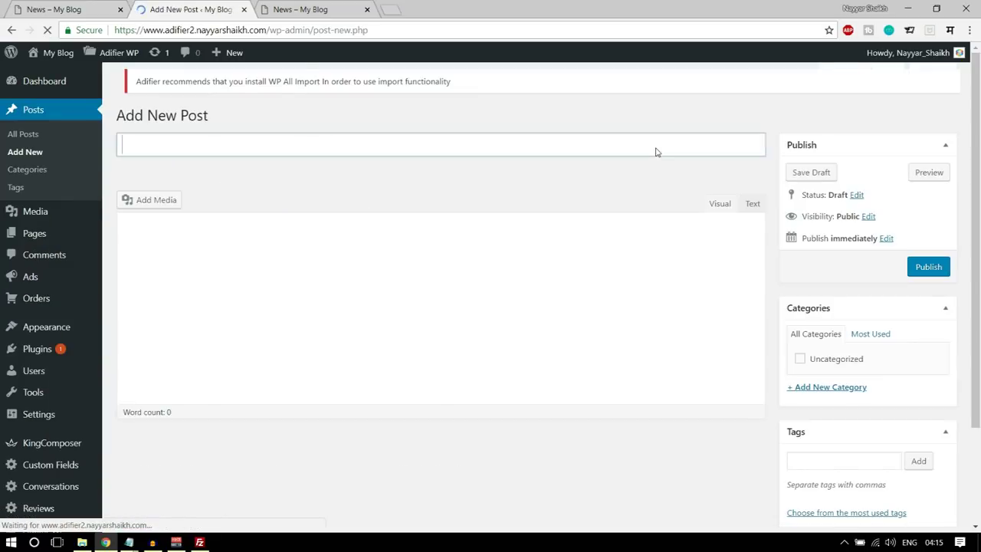
Paste the first demo News article's title into the new post's title field
click(77, 9)
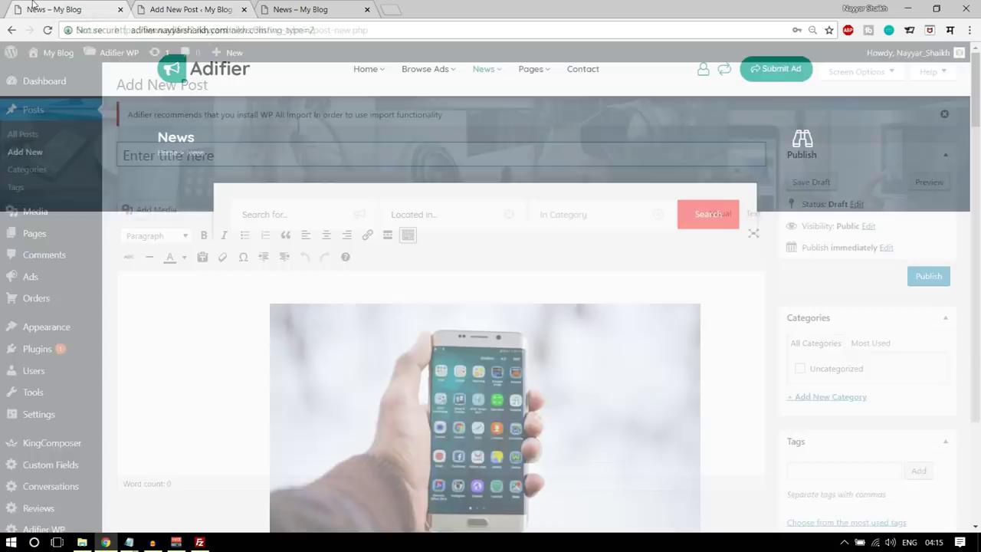
scroll(501, 284, down, 5)
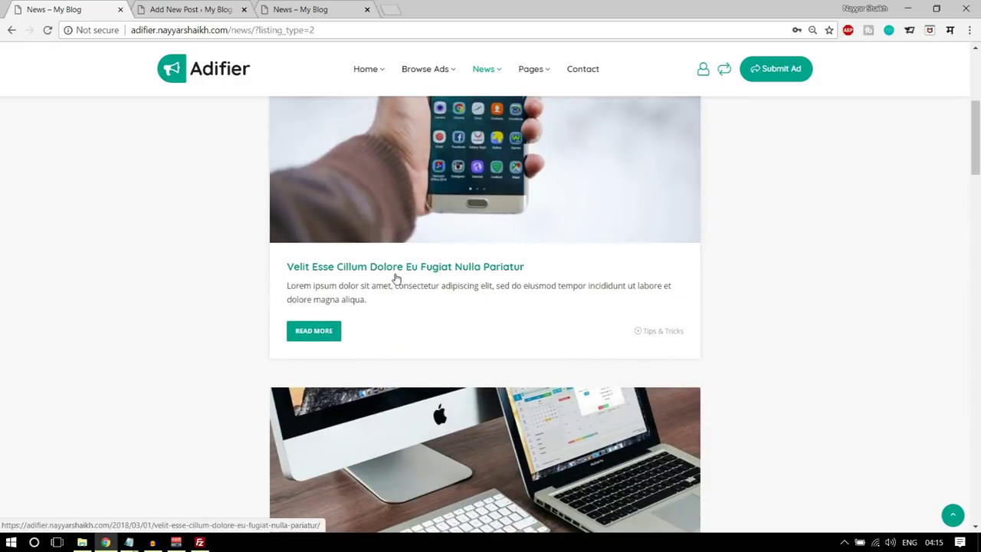
click(396, 267)
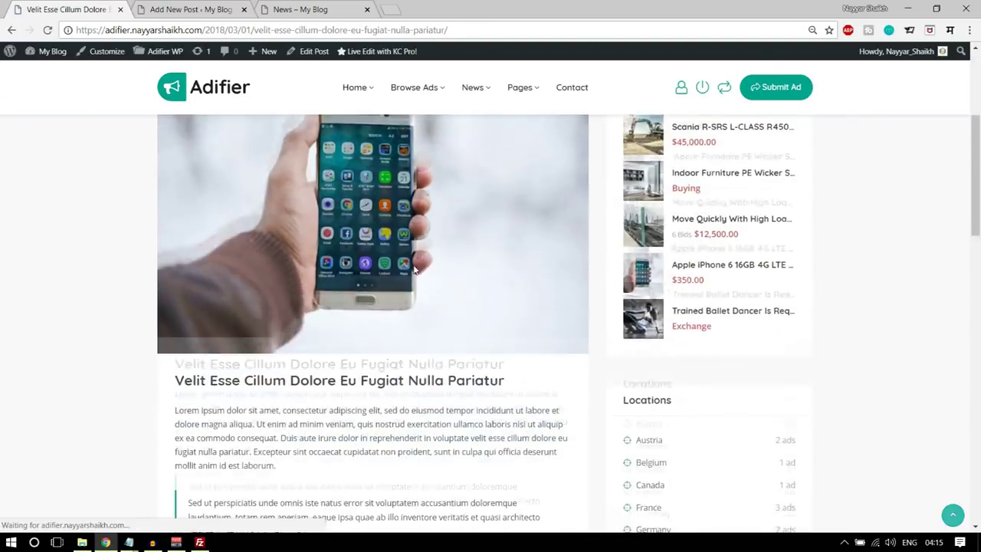
scroll(165, 224, down, 3)
drag(173, 191, 504, 186)
key(ctrl+c)
click(181, 7)
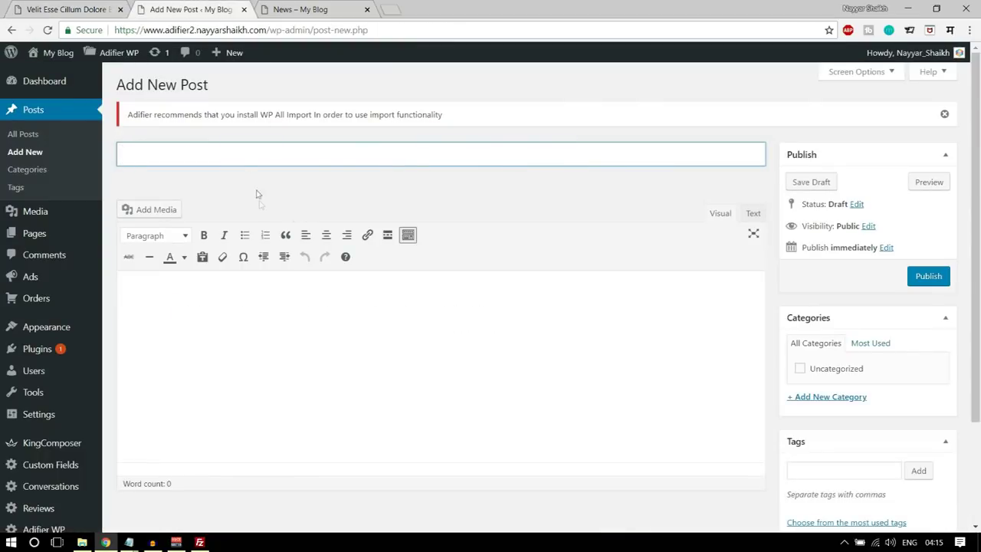
key(ctrl+v)
Copy the demo article's three body paragraphs into the new post's body
click(99, 9)
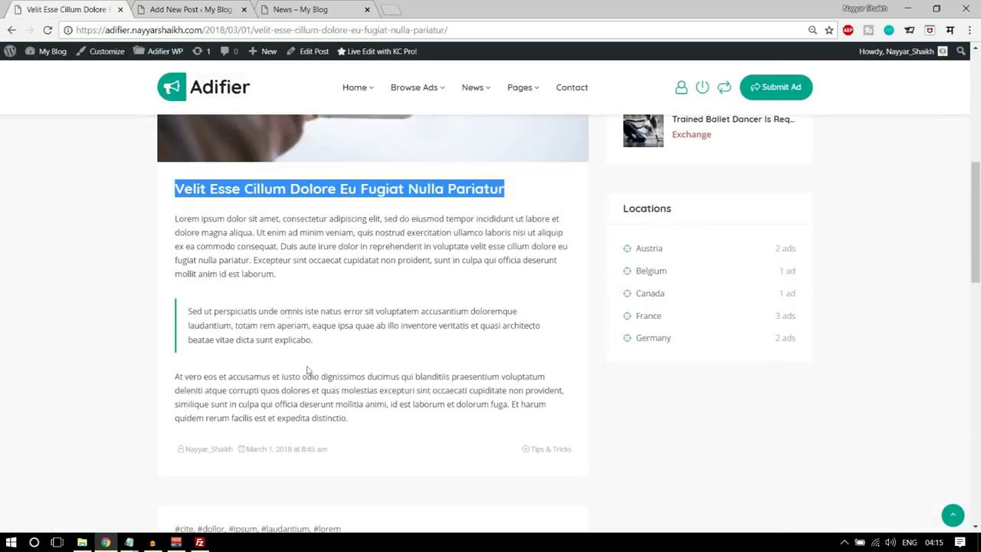
drag(356, 426, 175, 220)
key(ctrl+c)
click(192, 9)
click(288, 344)
key(ctrl+v)
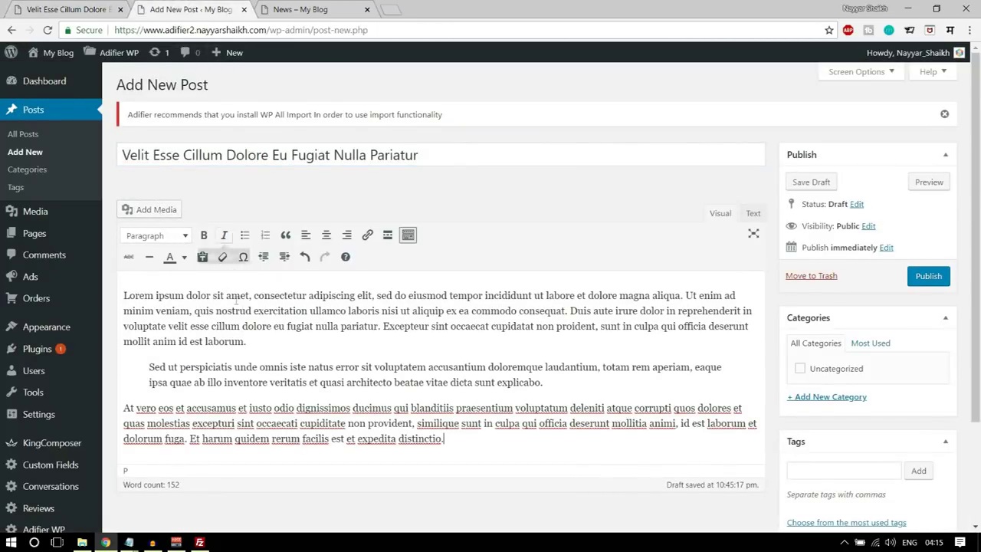
scroll(460, 377, down, 3)
click(827, 266)
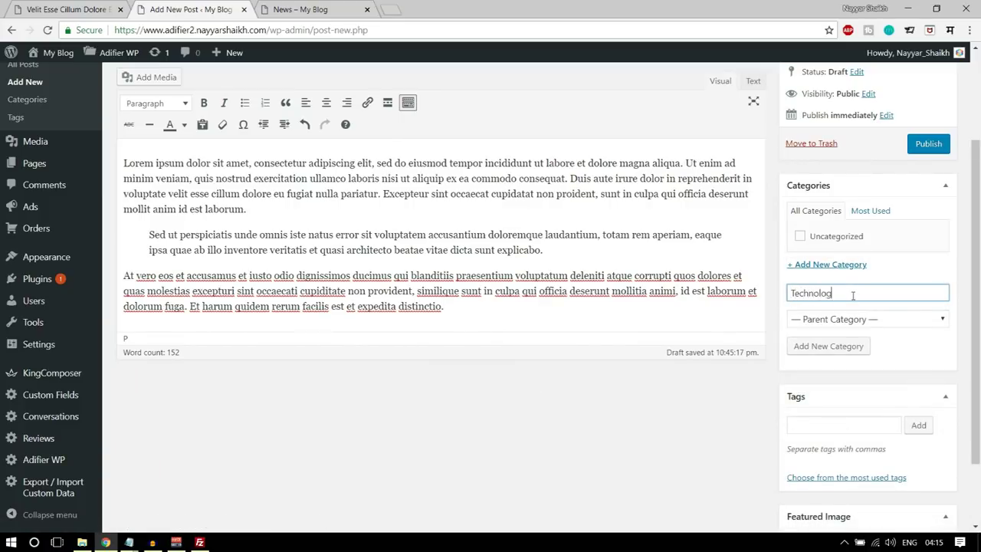
Create and tick a new 'Technology' category, then publish the post
text(Technology)
key(Return)
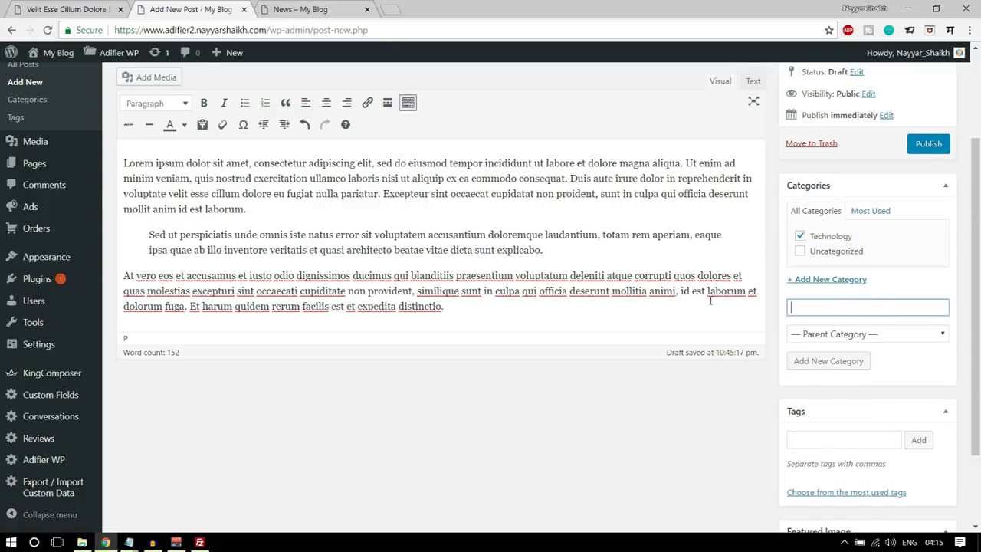
scroll(710, 301, up, 2)
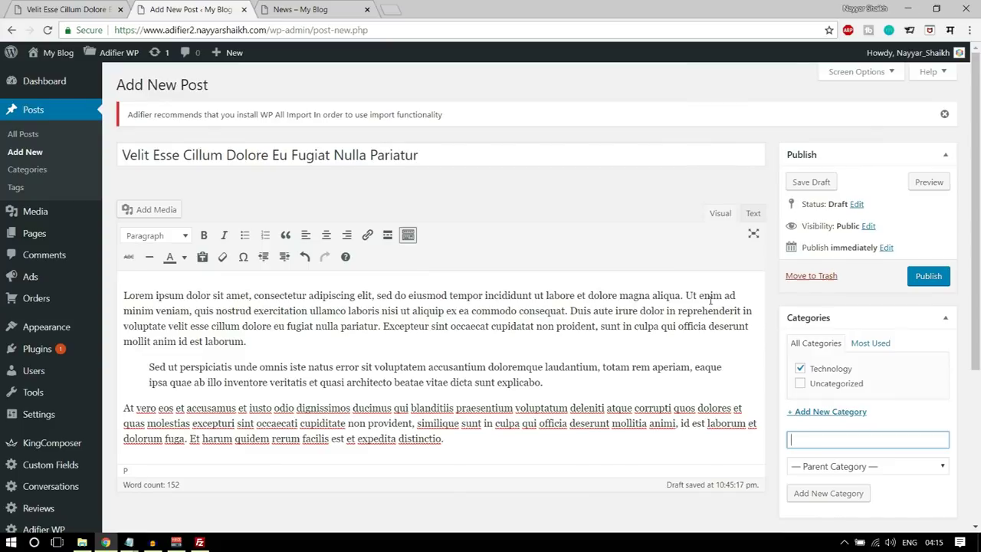
click(928, 276)
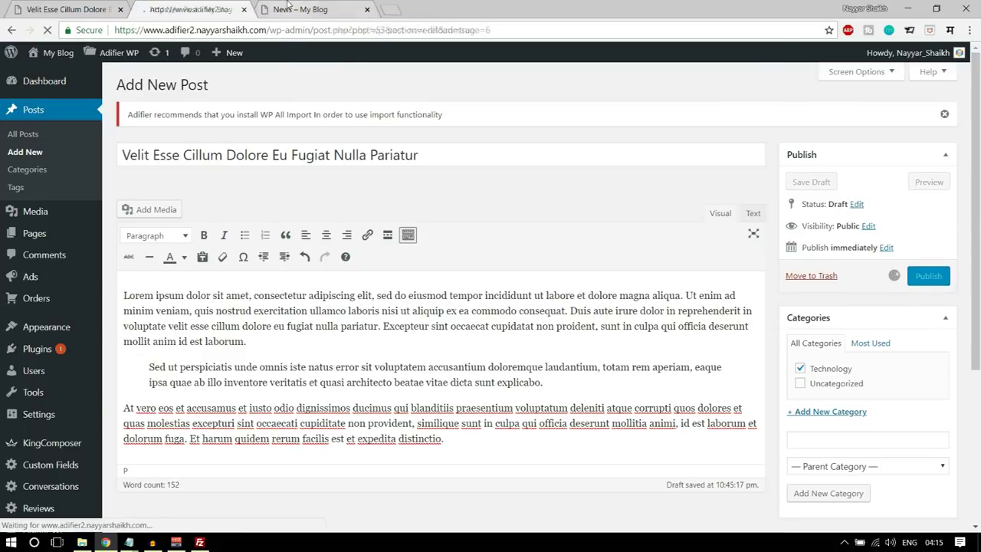
Reload the live News page to check that the published post appears
click(299, 9)
click(48, 30)
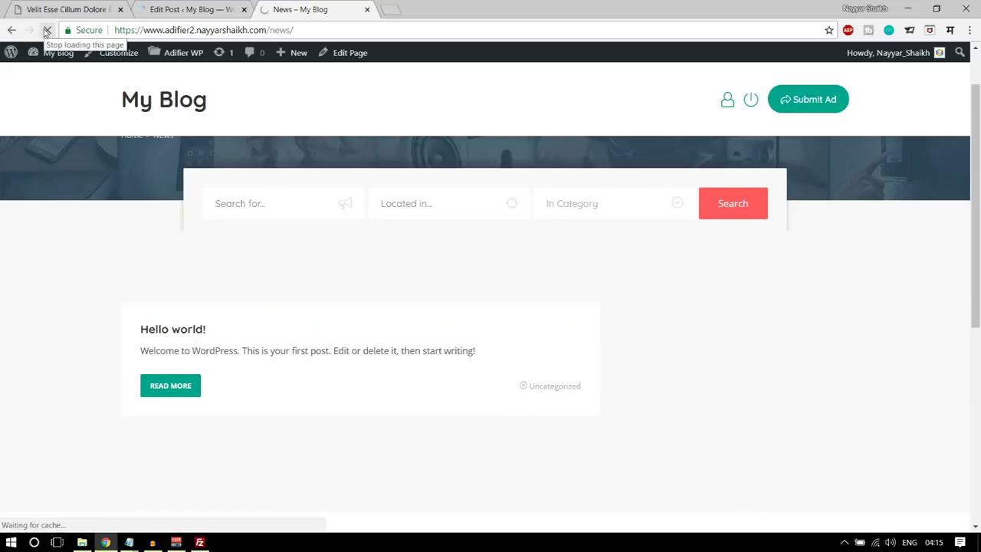
click(201, 9)
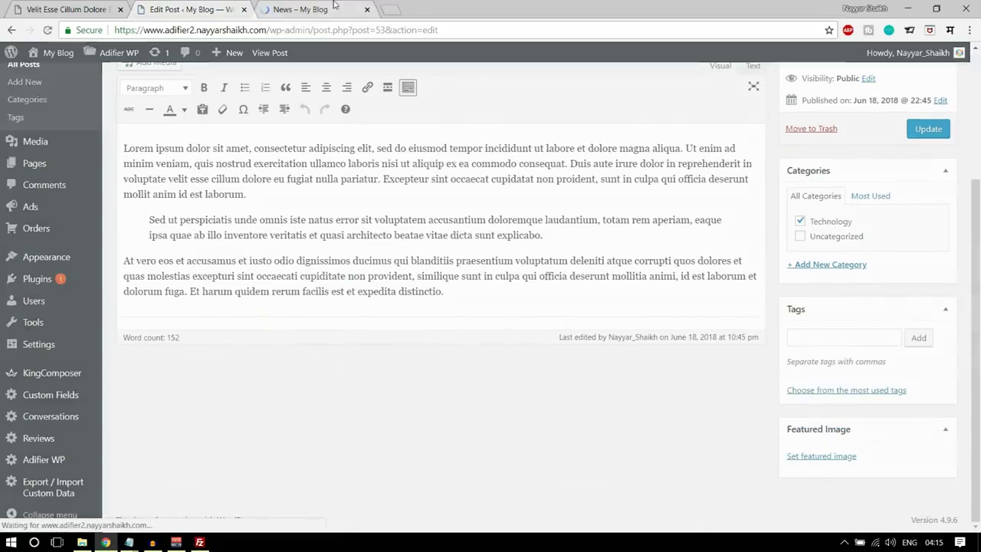
click(306, 9)
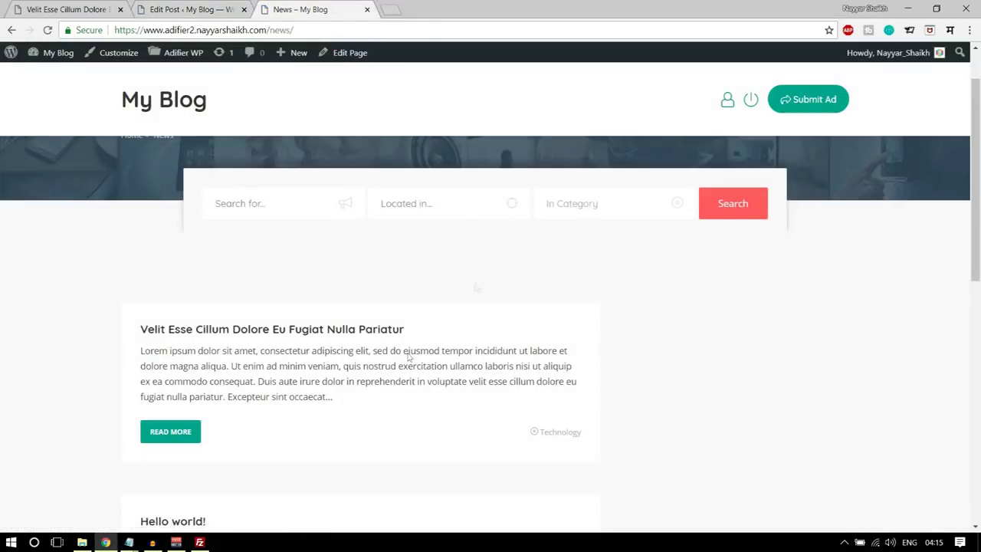
scroll(324, 378, down, 3)
scroll(324, 376, up, 5)
click(197, 9)
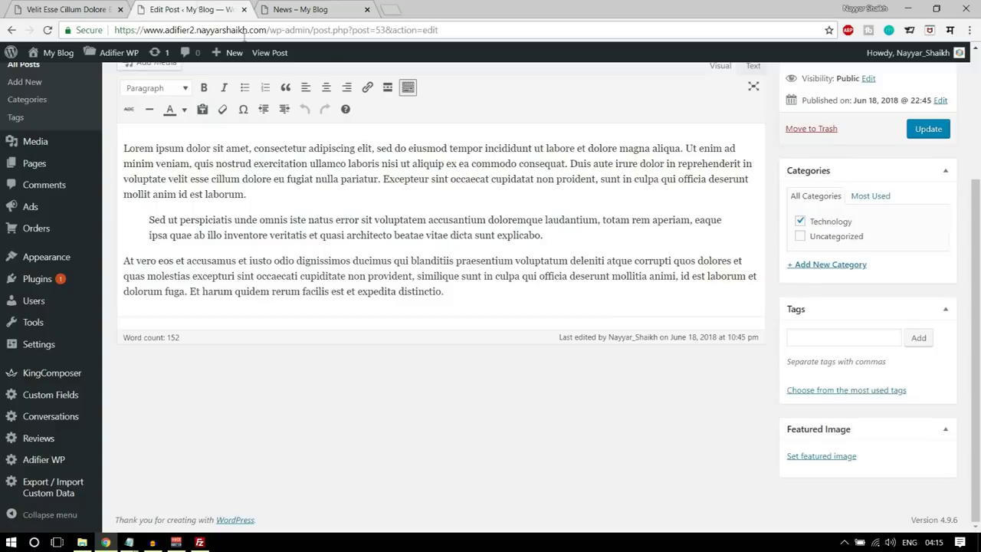
Set the hand-holding-a-phone image as the post's featured image and update the post
click(842, 457)
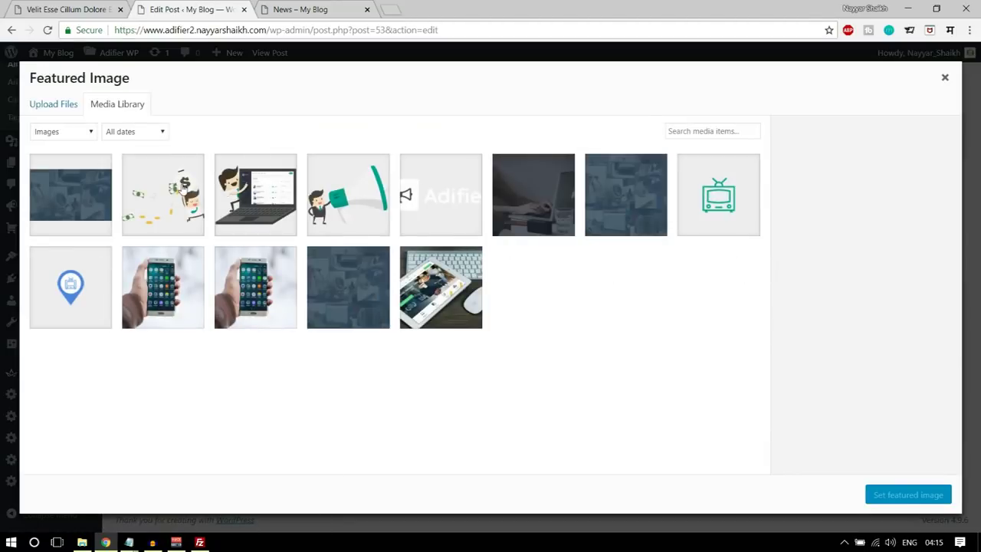
click(234, 302)
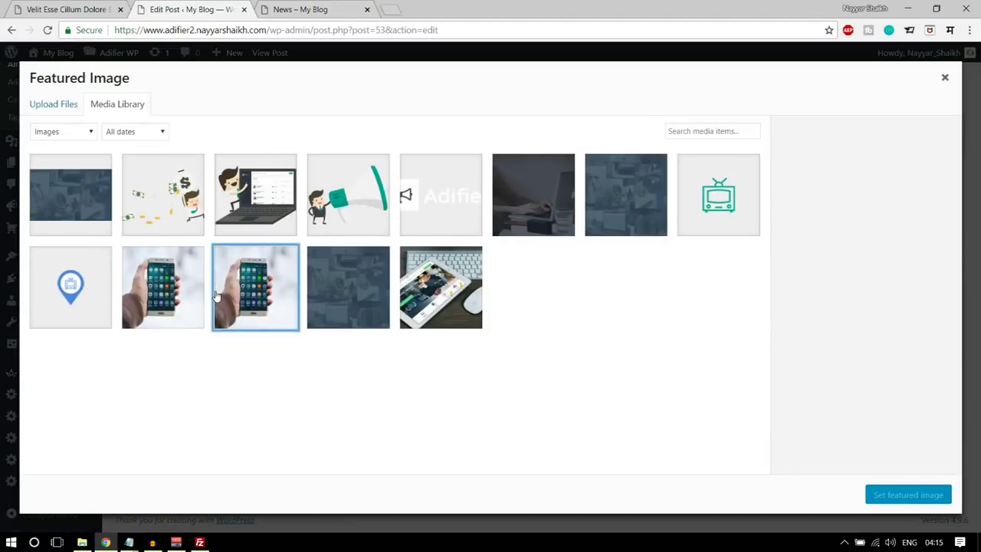
click(922, 494)
click(927, 129)
Reload the News page and confirm the post now shows its featured image
click(295, 9)
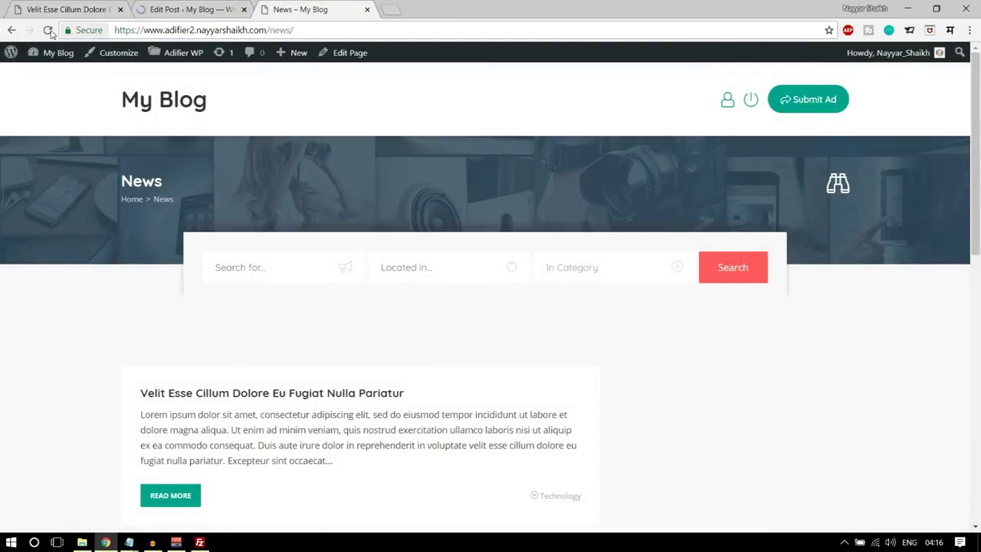
click(48, 30)
scroll(486, 328, down, 5)
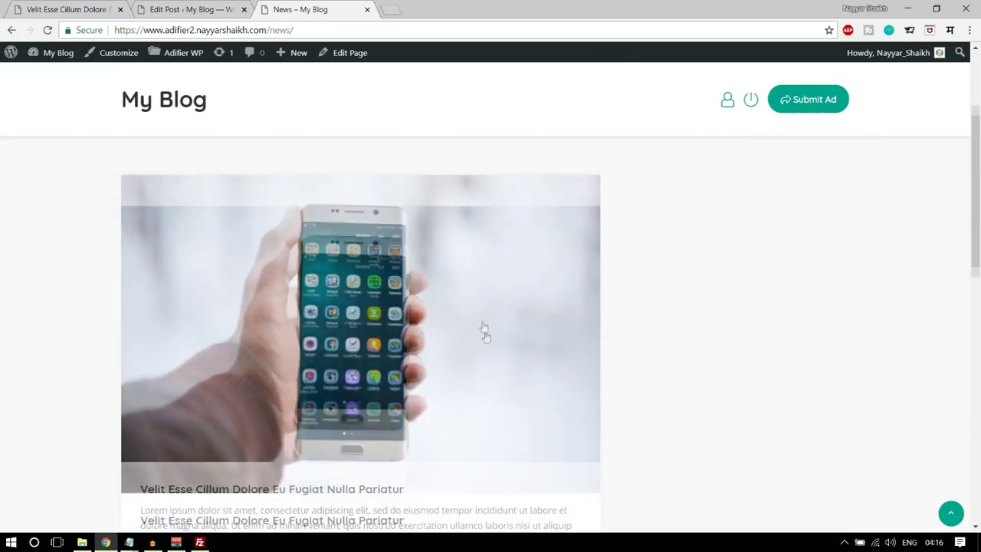
scroll(526, 449, up, 5)
scroll(232, 273, down, 2)
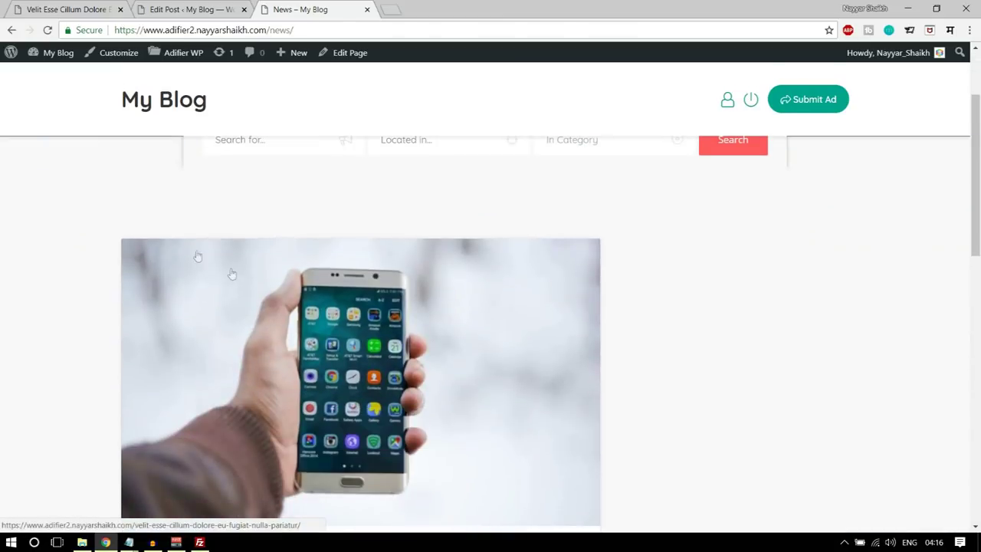
scroll(350, 312, up, 2)
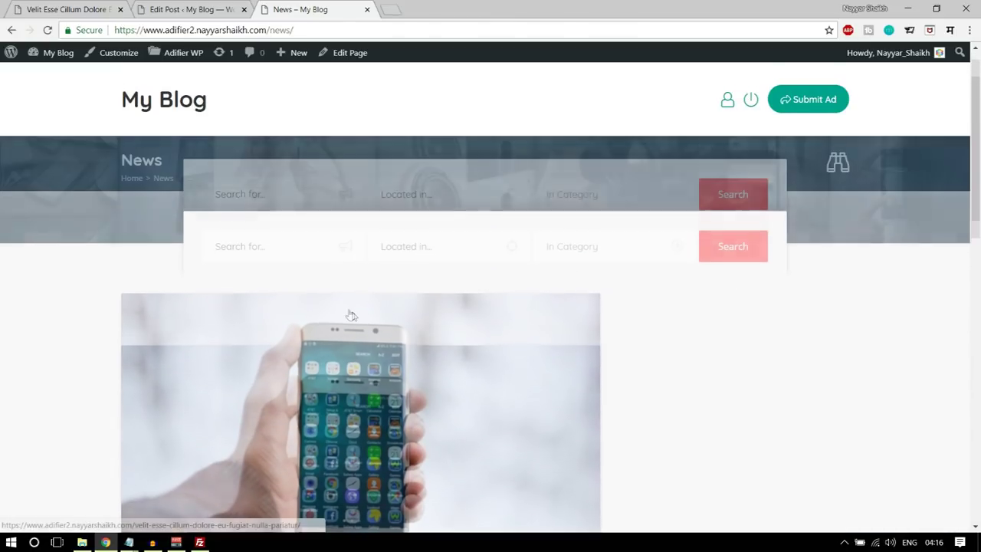
scroll(367, 337, down, 4)
scroll(758, 319, up, 4)
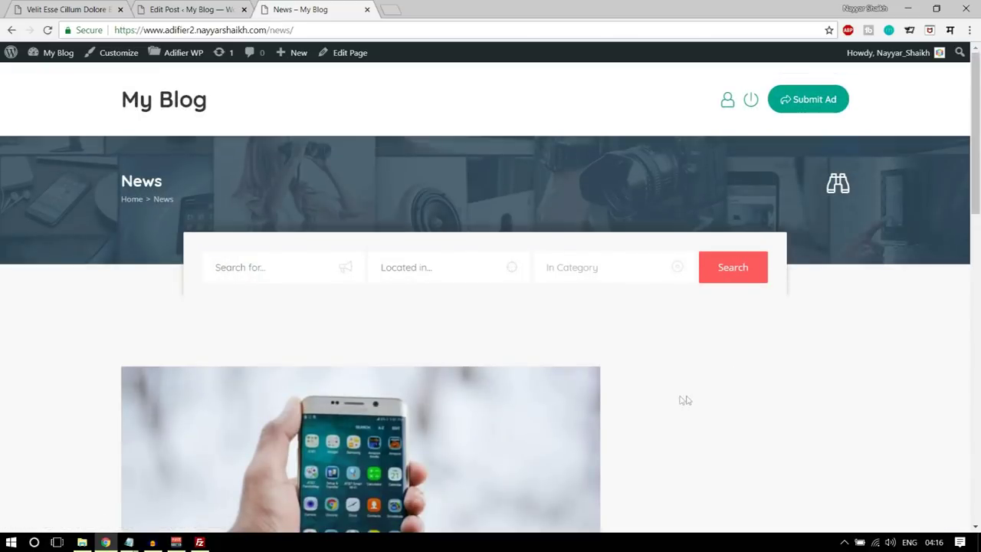
scroll(698, 383, down, 2)
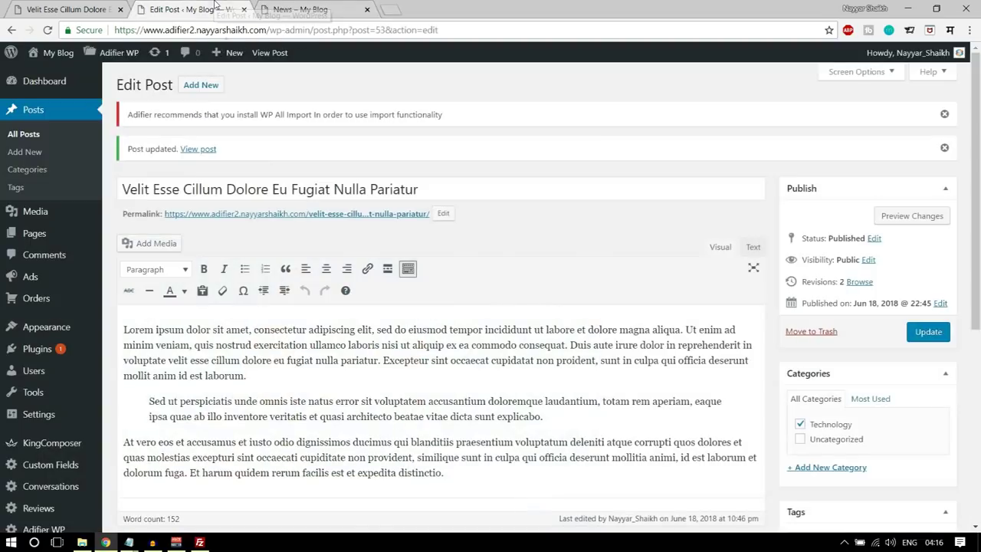
click(218, 9)
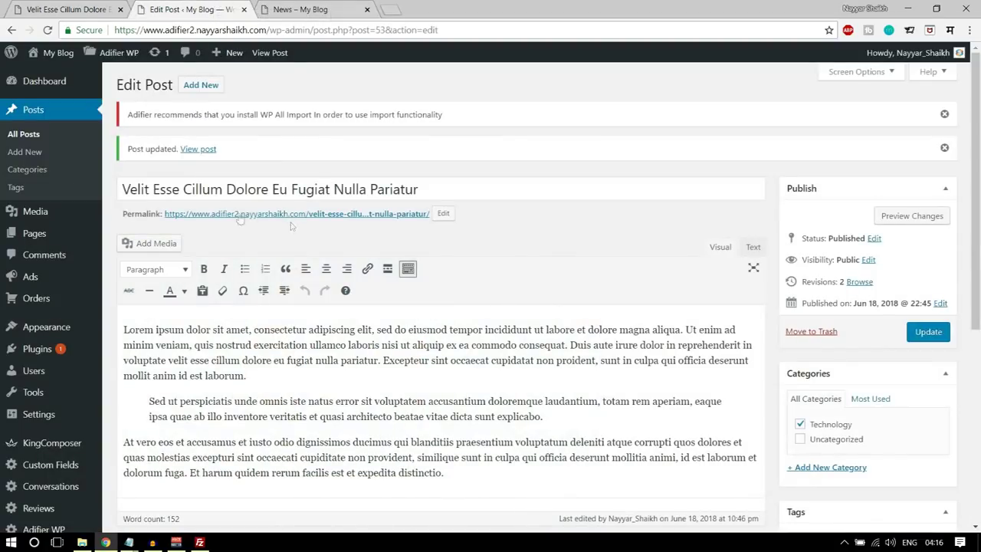
Open the News page and append ?listing_type=2, copied from the CSS notes, to its slug
click(44, 236)
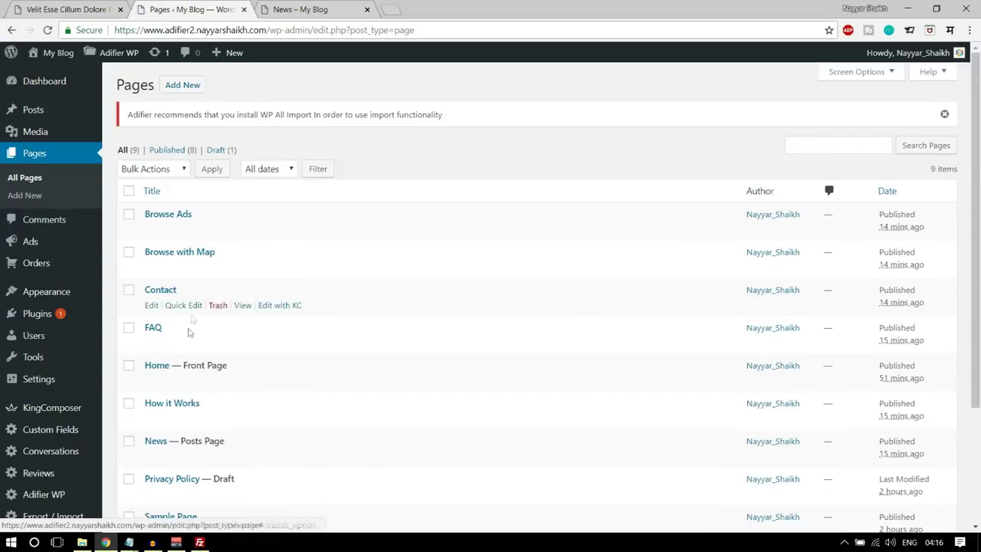
scroll(192, 321, down, 3)
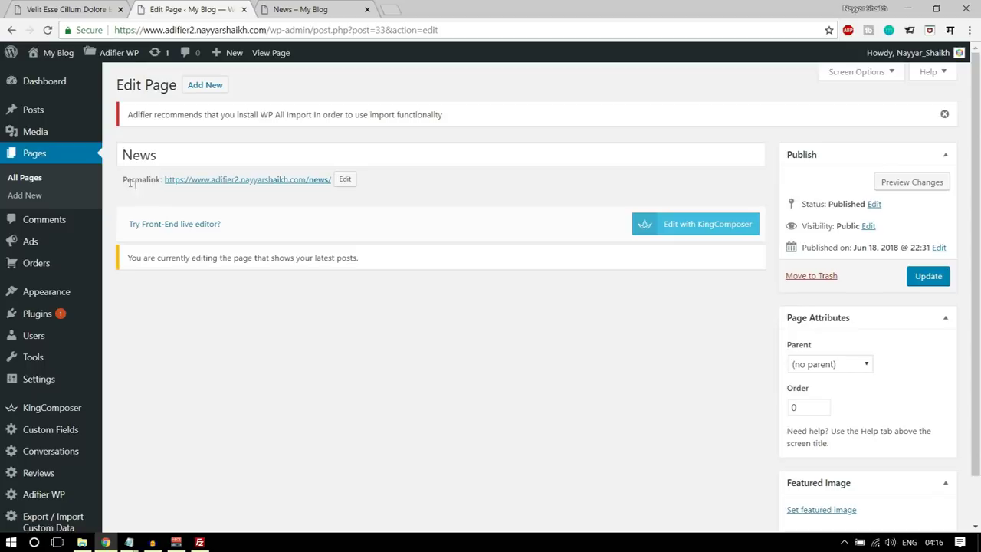
click(345, 180)
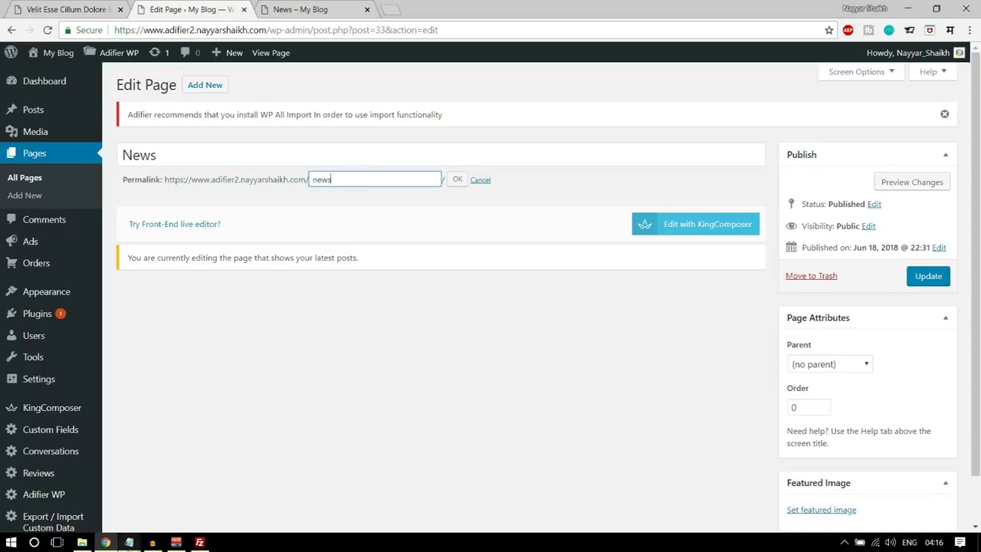
mouse_move(128, 542)
click(205, 501)
drag(146, 218, 197, 219)
drag(335, 220, 247, 219)
key(ctrl+c)
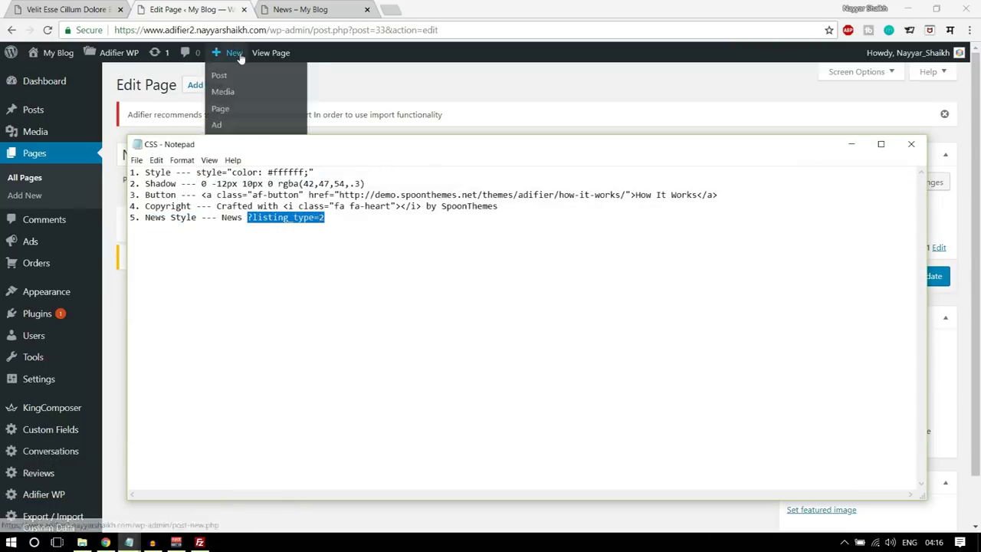
click(360, 129)
click(378, 179)
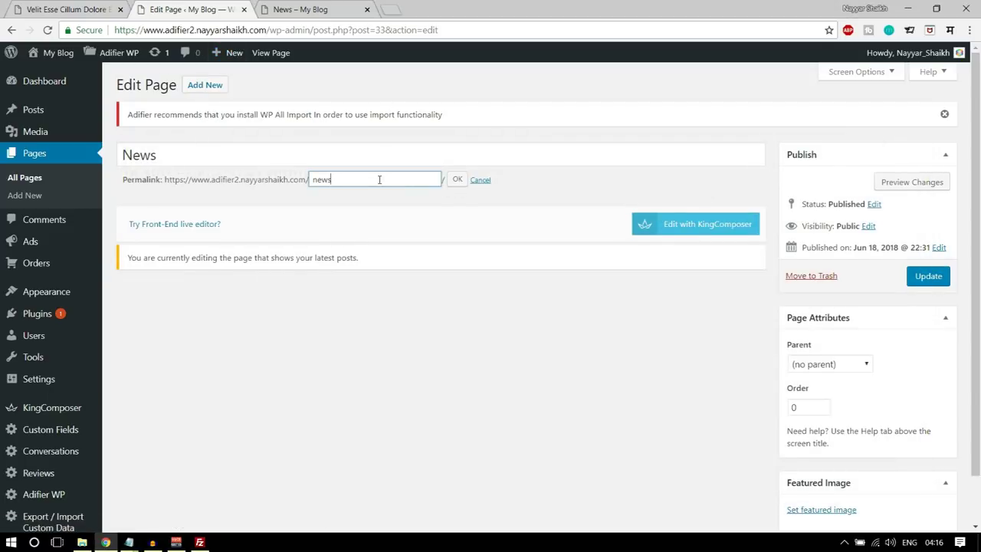
key(ctrl+v)
Complete the slug as news/?listing_type=2, confirm it, and update the page
click(102, 9)
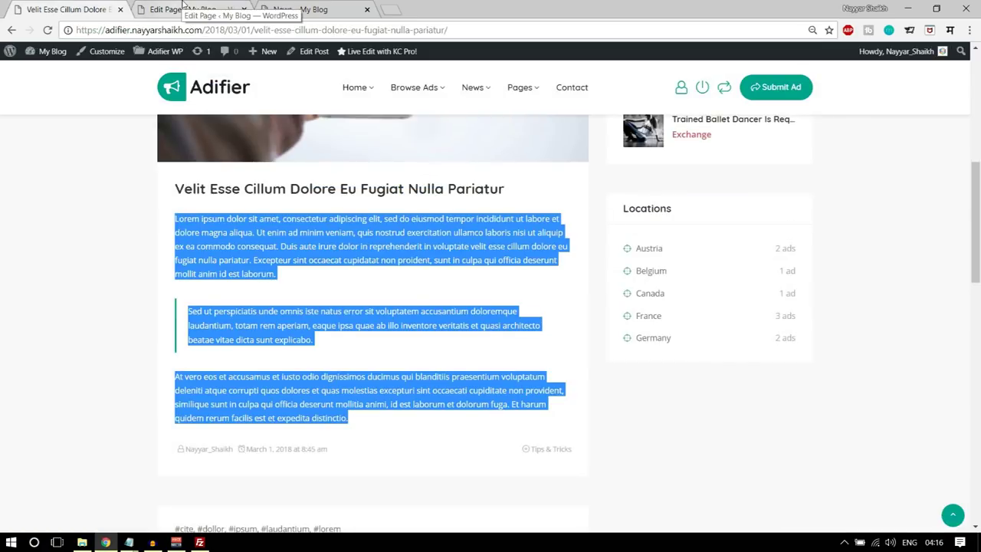
click(9, 30)
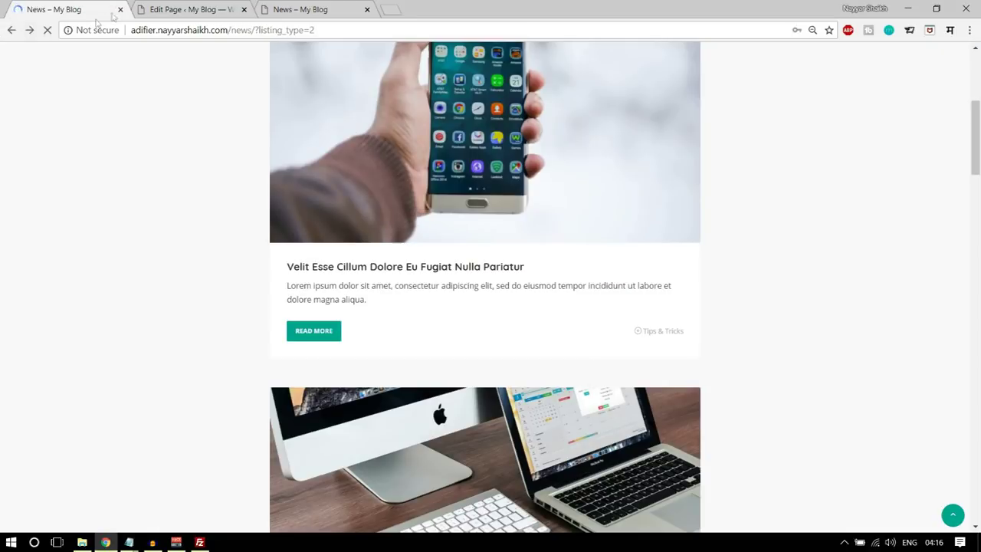
click(205, 11)
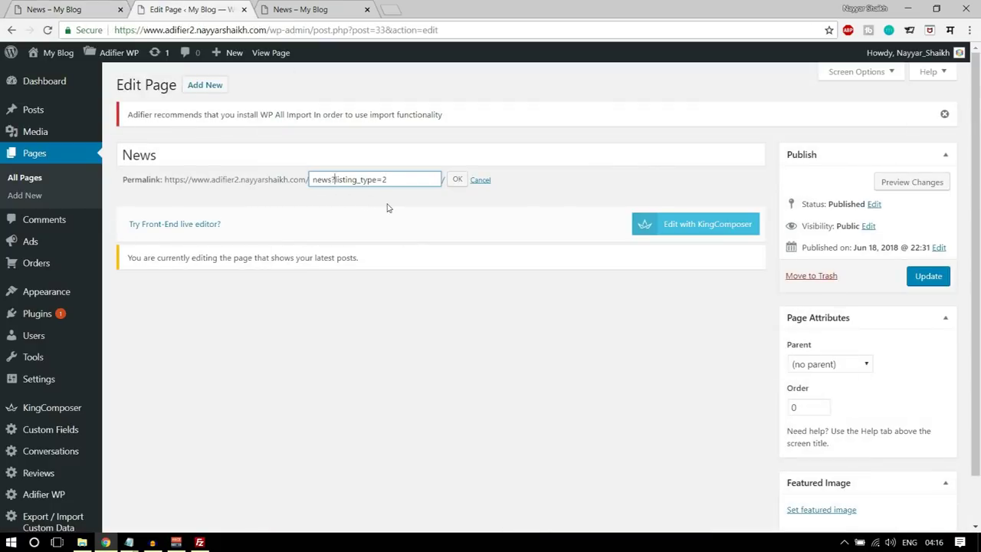
text(/)
click(460, 186)
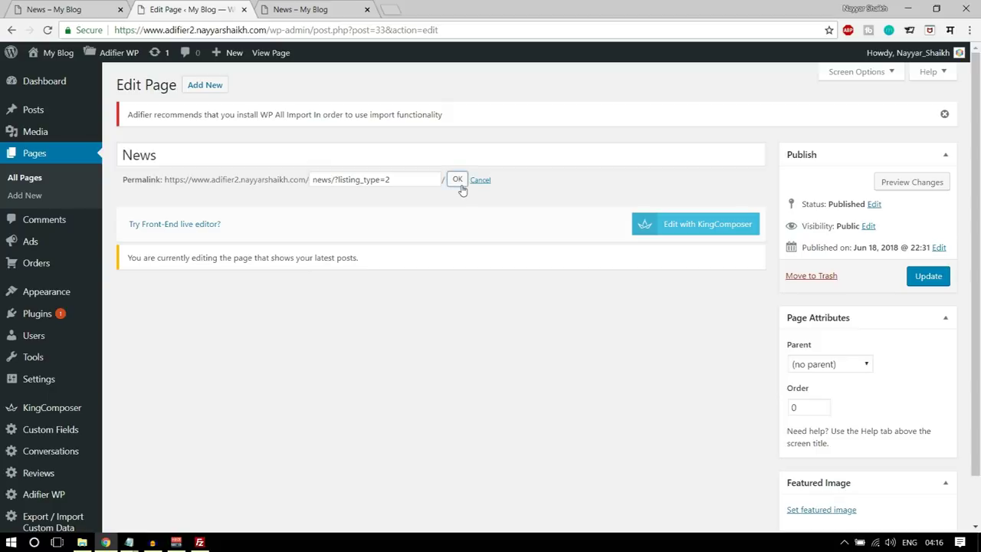
click(925, 276)
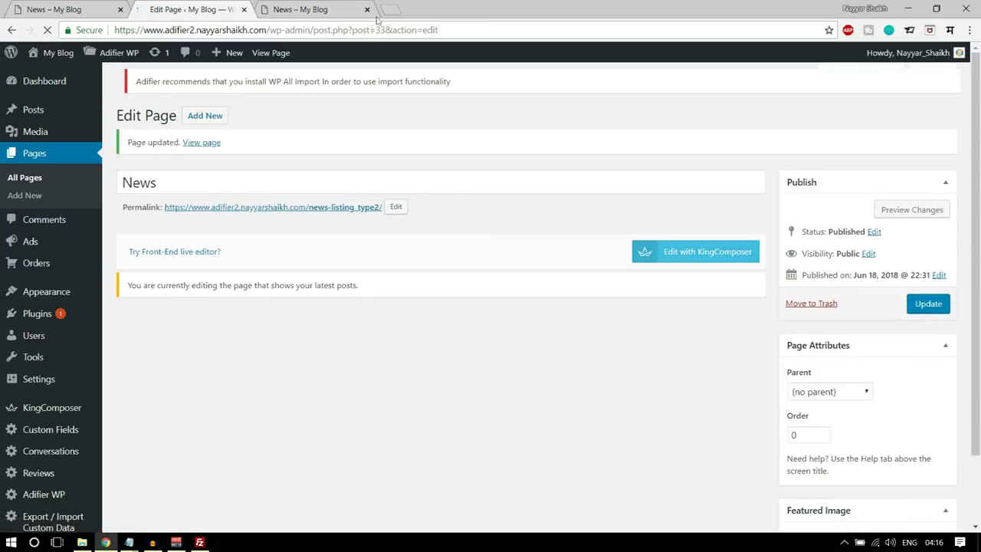
Open the News page's permalink in a new tab and compare it with the demo news listing
click(367, 9)
right_click(310, 221)
click(331, 228)
click(300, 10)
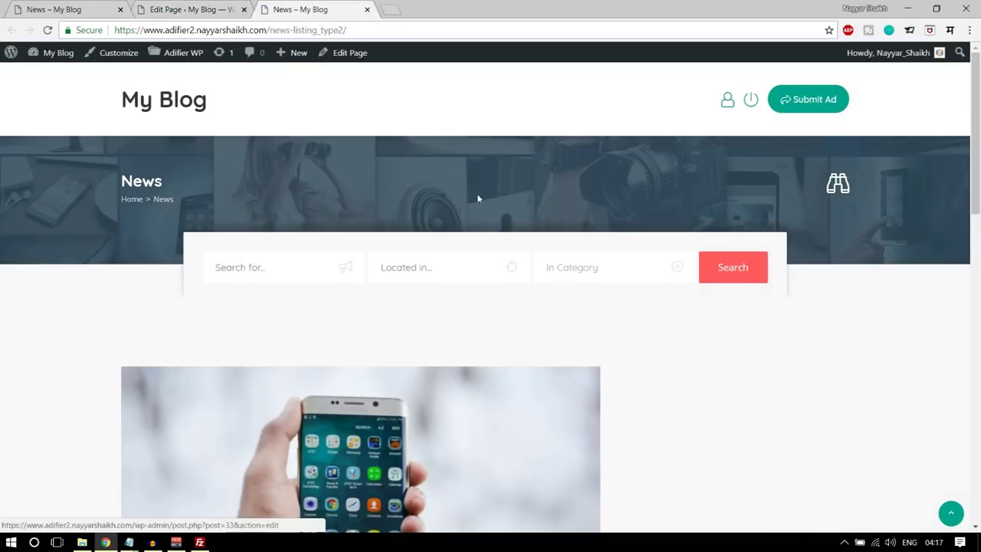
scroll(595, 319, down, 6)
click(80, 6)
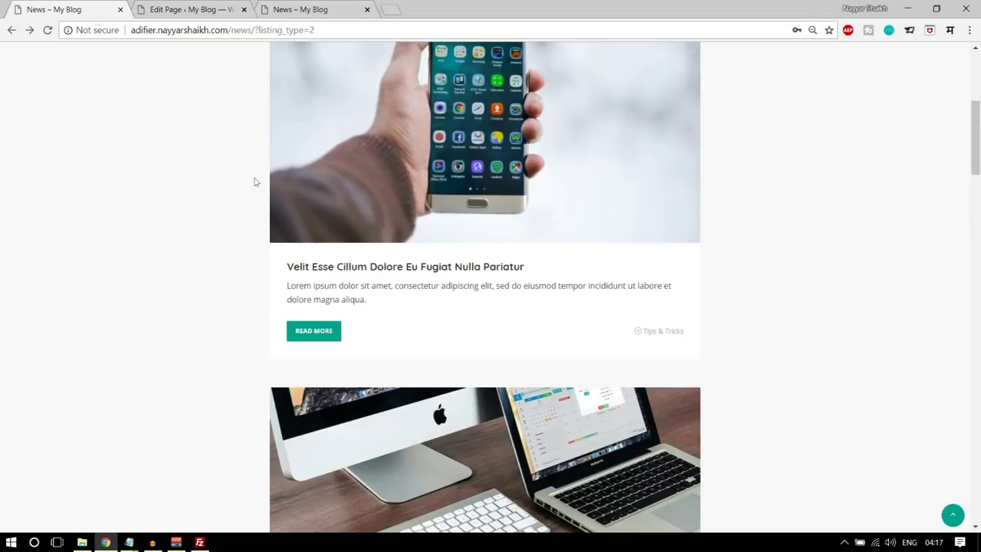
scroll(367, 350, up, 5)
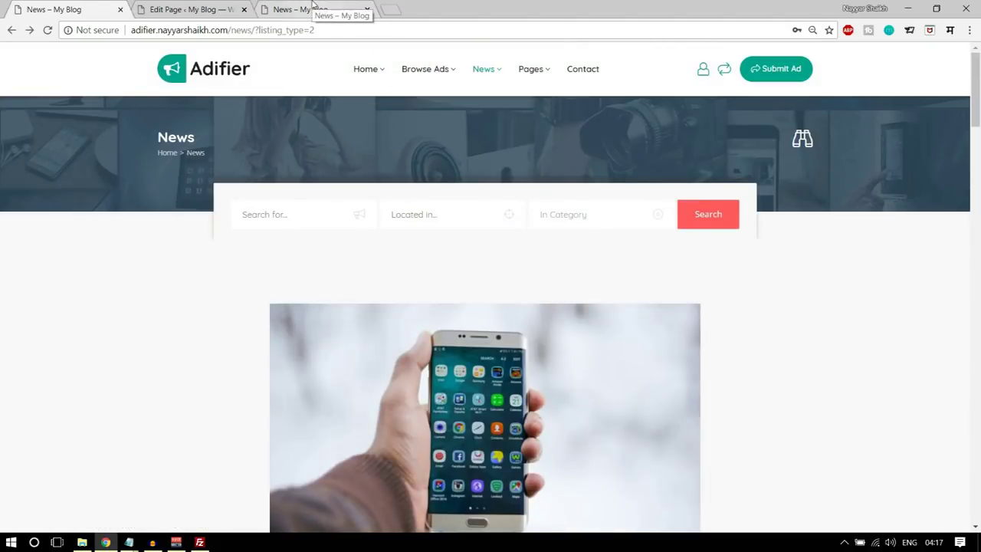
click(242, 7)
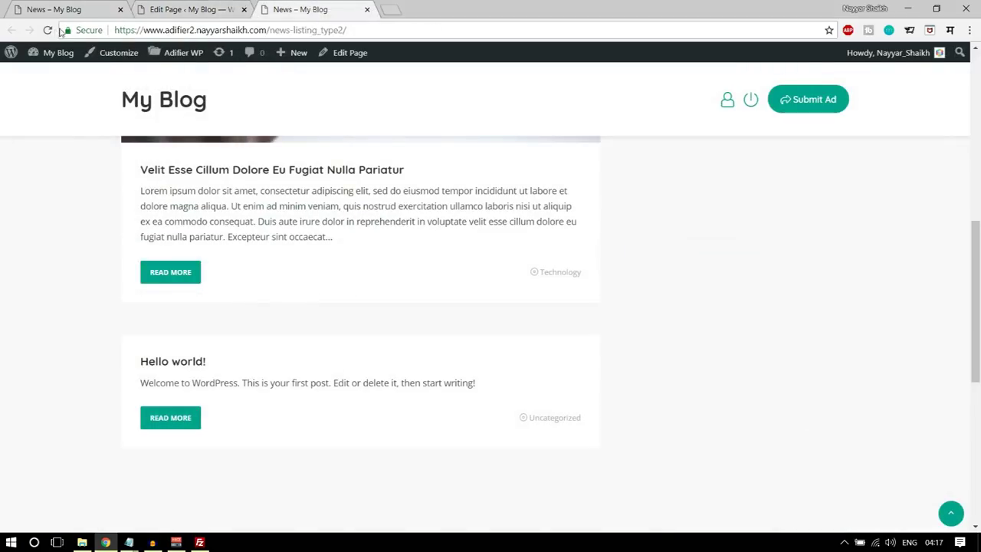
click(48, 30)
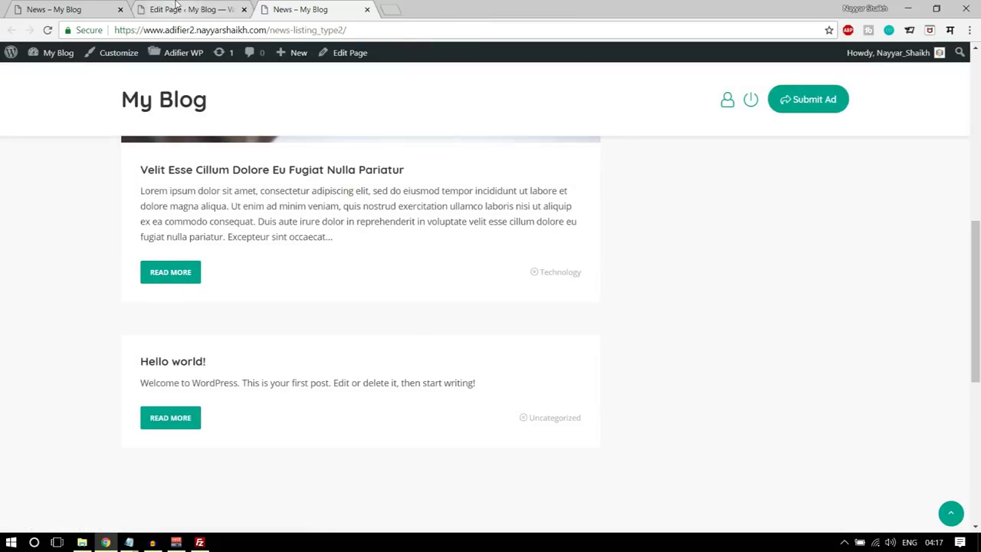
click(186, 7)
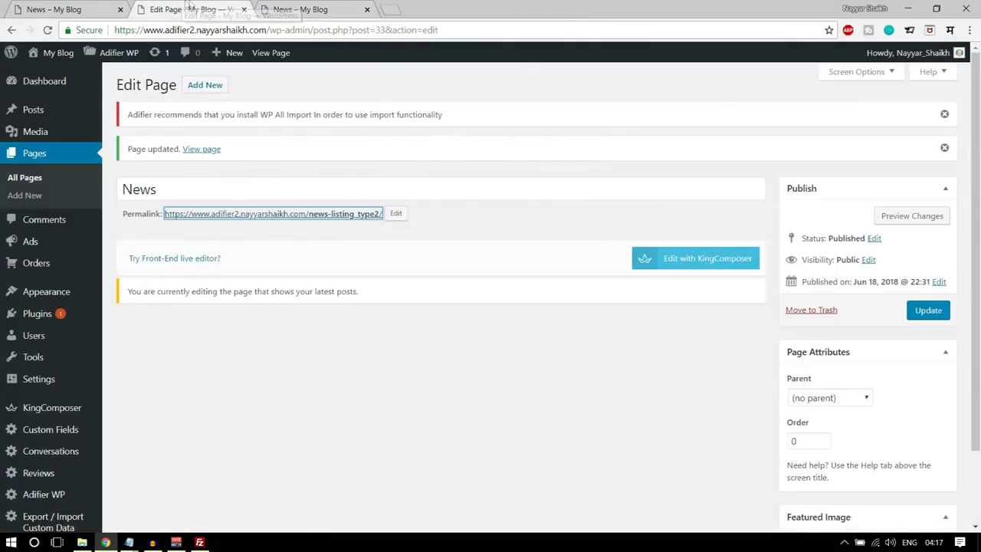
Trim the News page slug back to 'news' and update the page
click(395, 214)
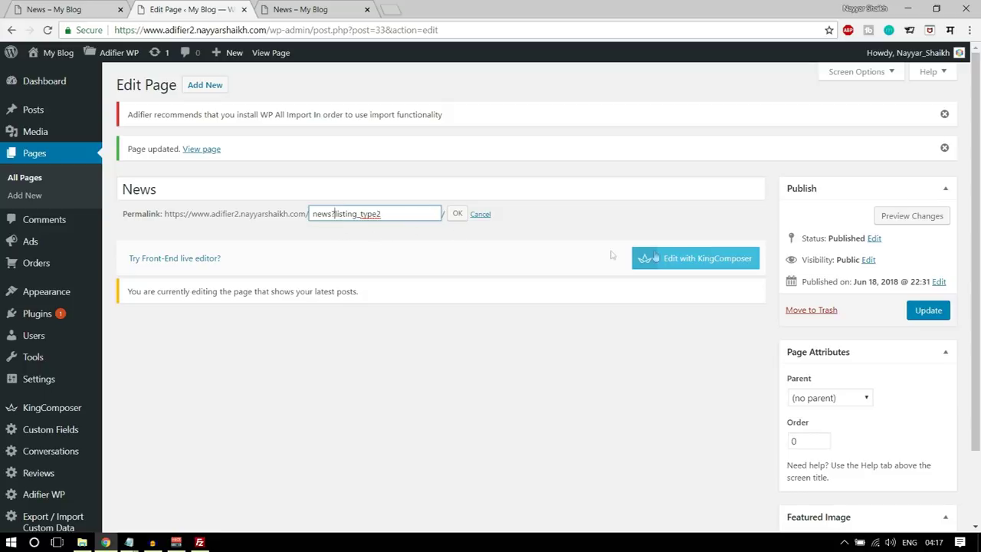
key(Return)
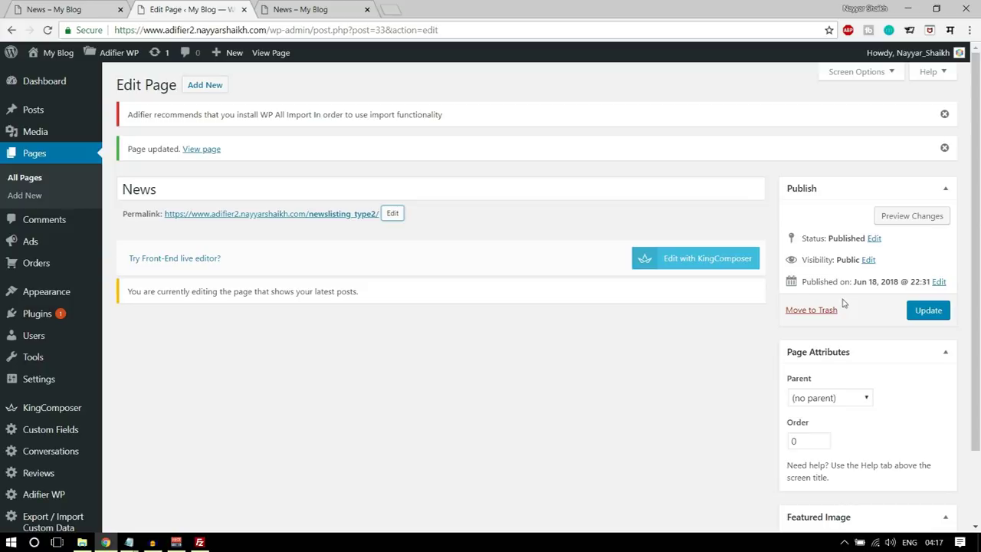
click(390, 217)
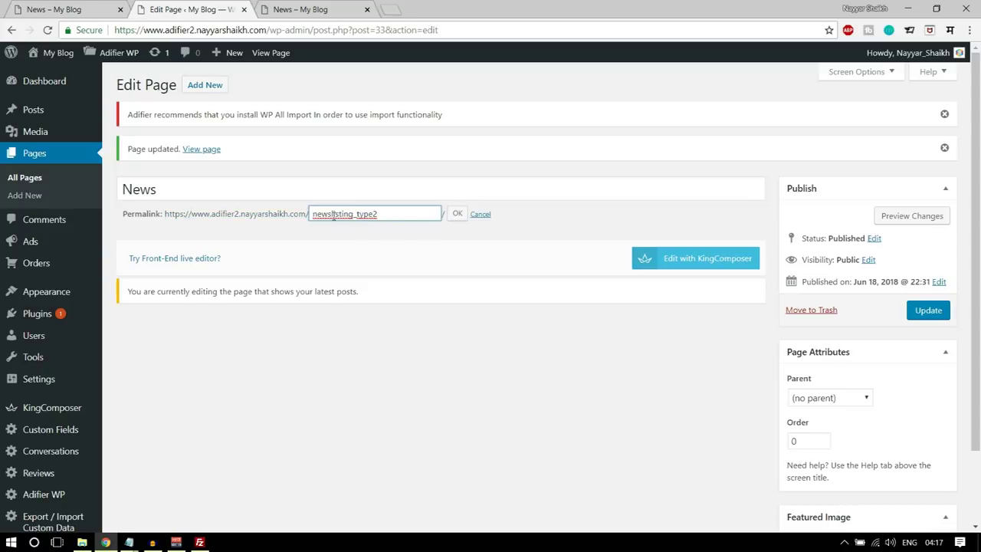
drag(389, 214, 335, 214)
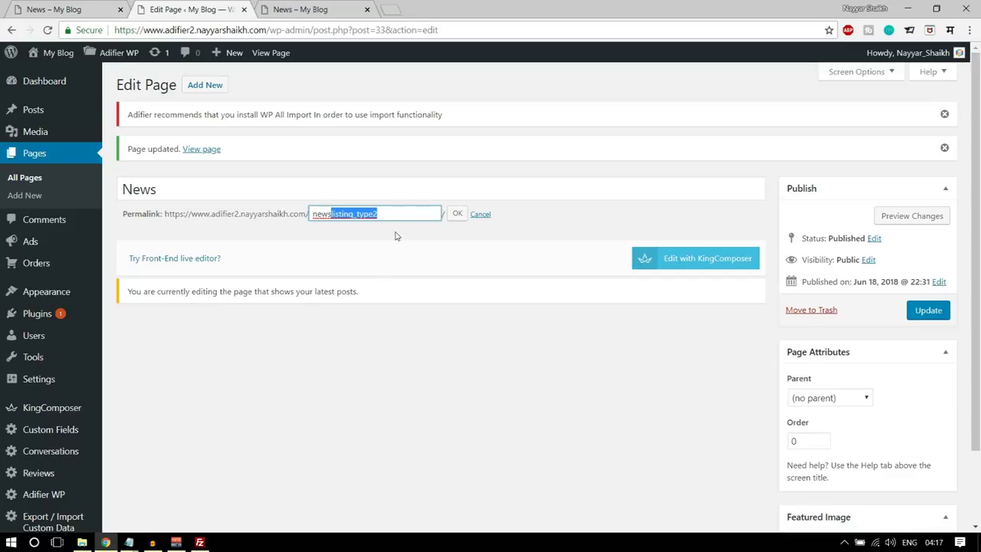
key(BackSpace)
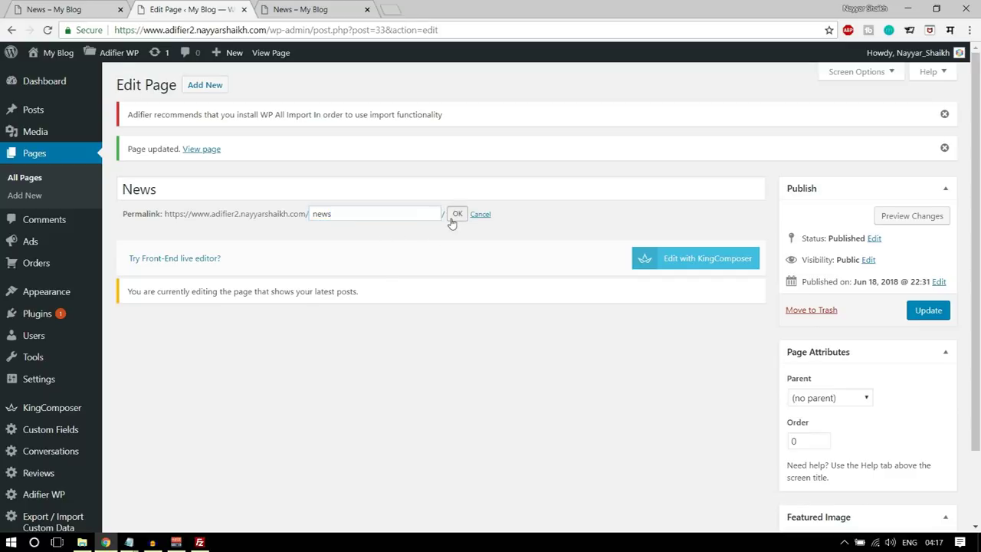
click(456, 215)
click(947, 313)
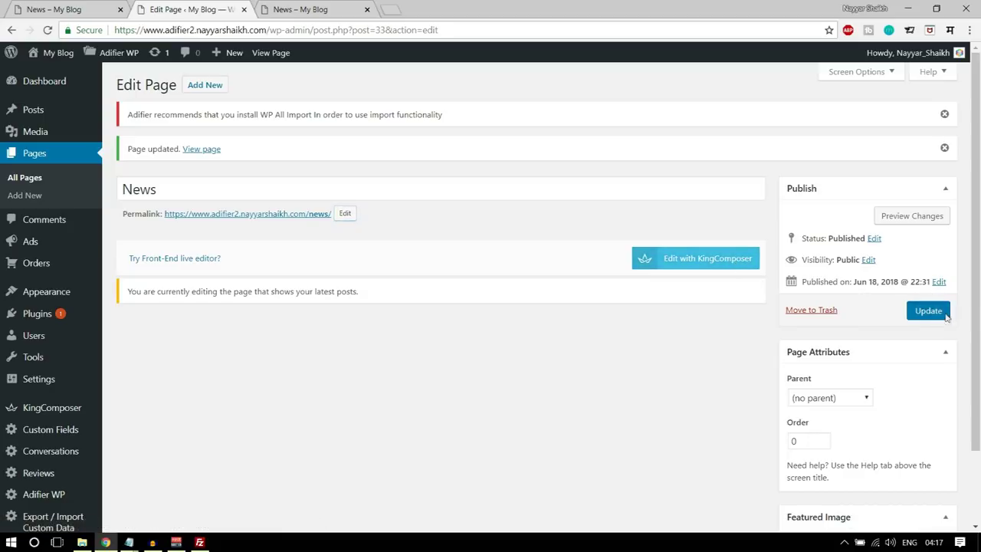
Reload the News page preview to check the permalink change
click(299, 9)
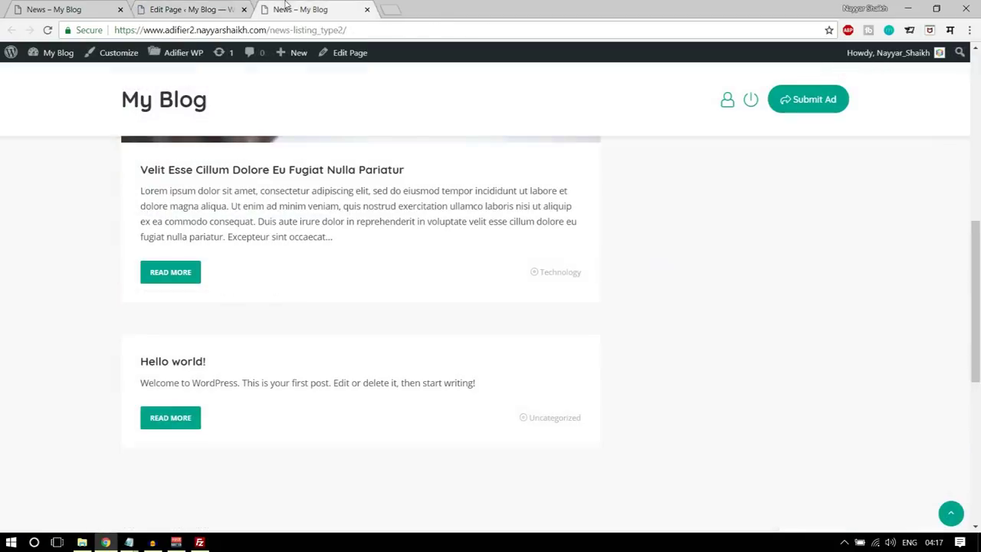
key(F5)
scroll(302, 242, down, 15)
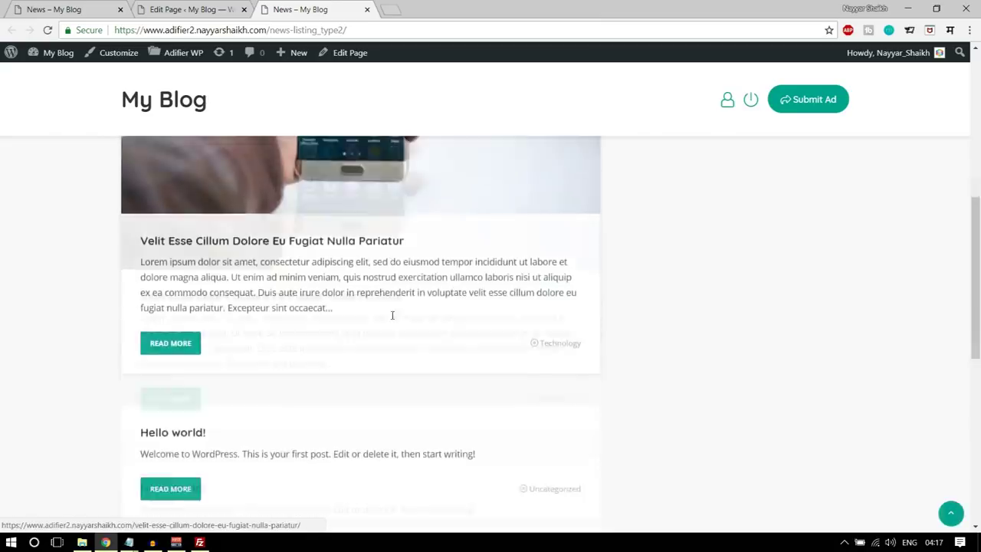
click(373, 362)
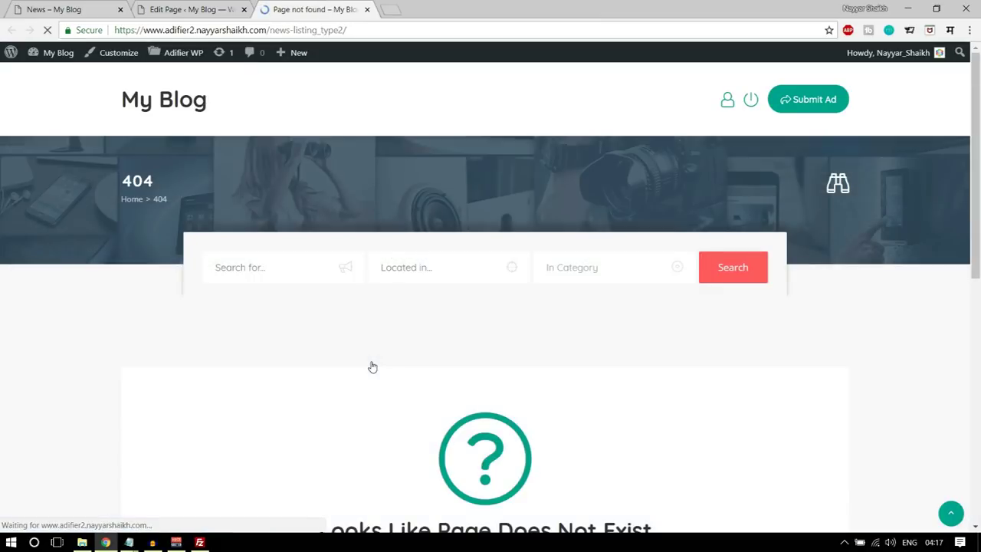
scroll(536, 328, down, 8)
scroll(536, 327, up, 10)
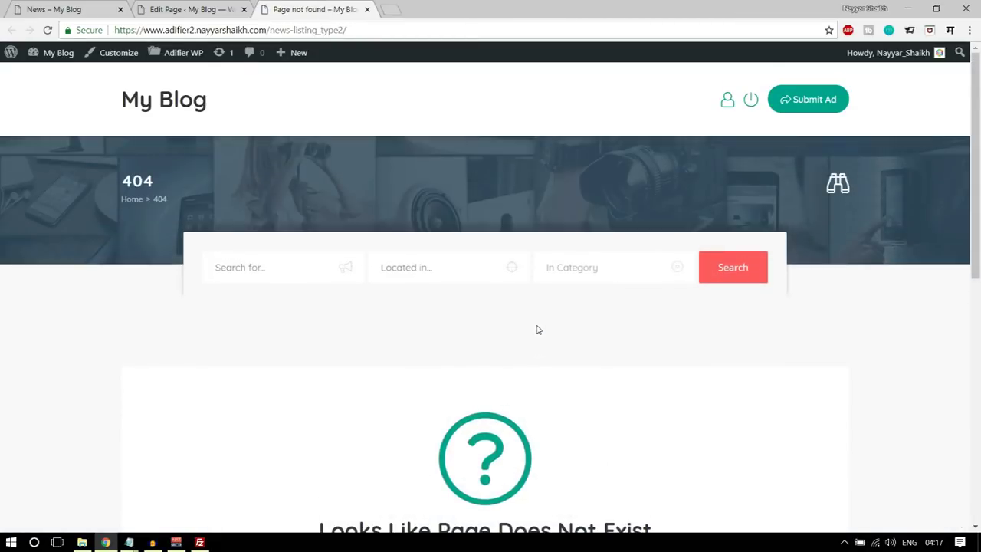
click(192, 9)
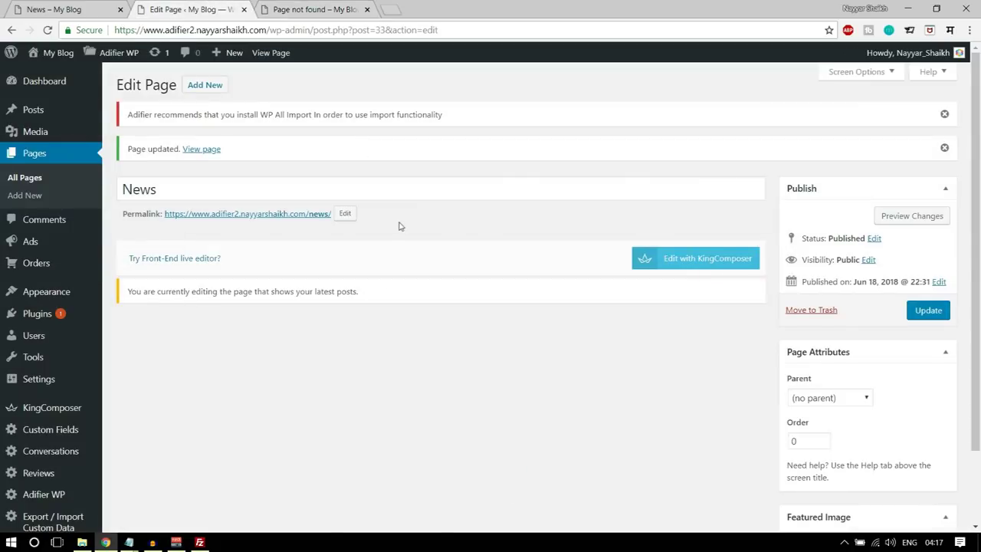
Confirm News loads at /news/ via the footer links, then open the demo site's Contact page
right_click(323, 217)
click(362, 223)
click(472, 11)
click(490, 9)
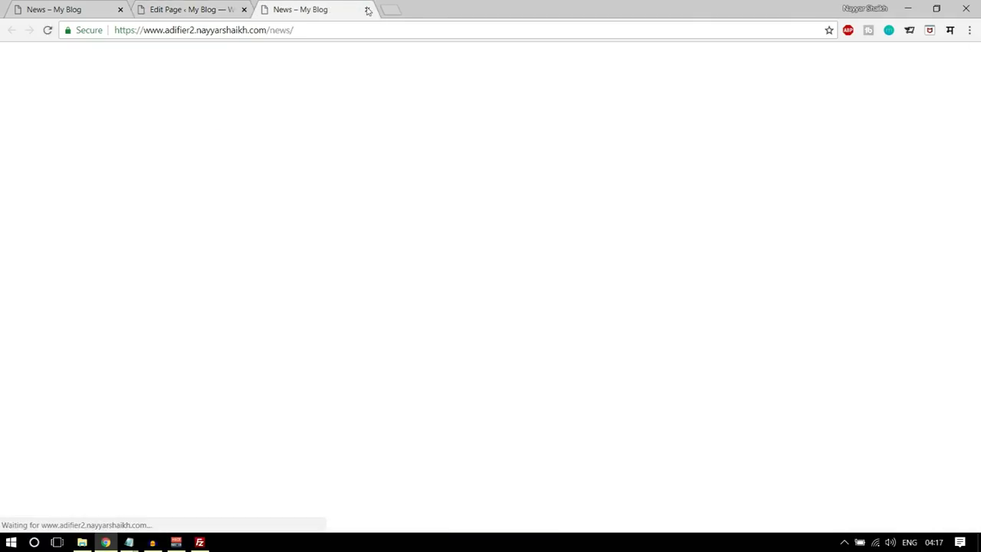
scroll(564, 432, down, 4)
scroll(564, 432, down, 5)
scroll(563, 432, up, 10)
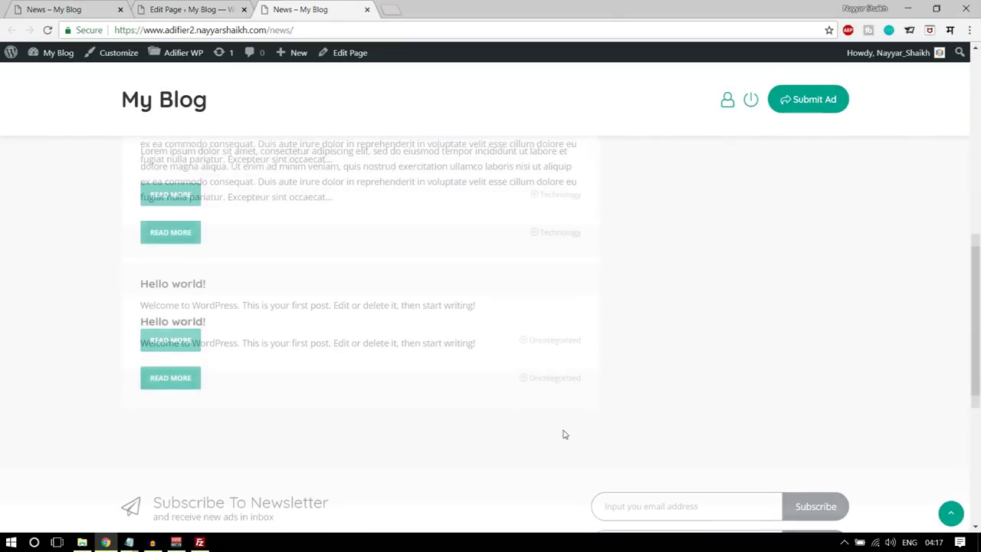
scroll(449, 291, down, 10)
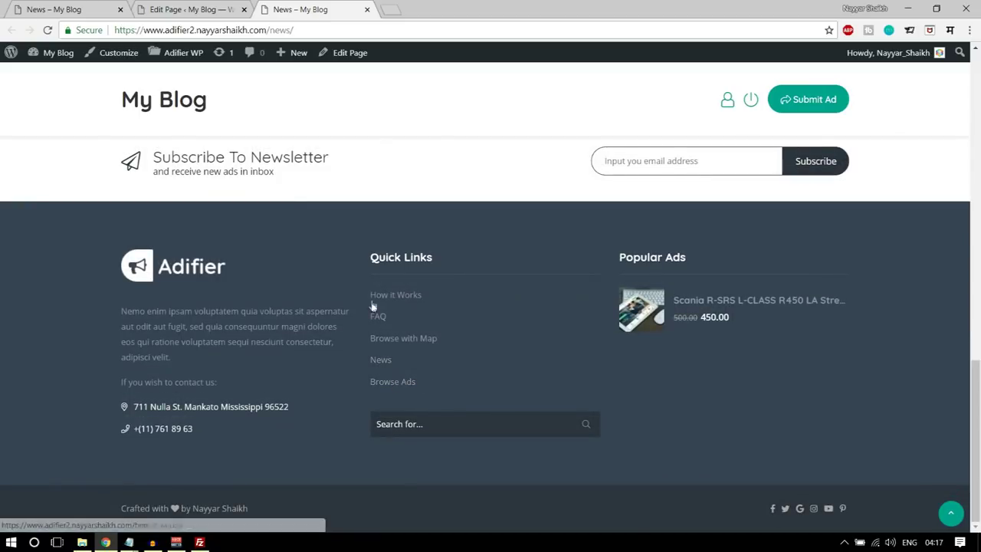
click(381, 360)
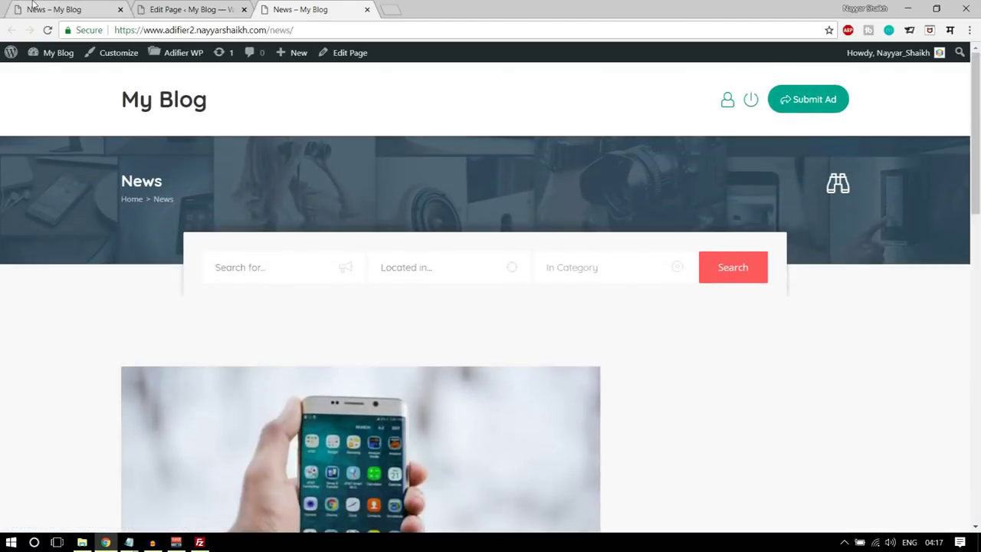
click(32, 6)
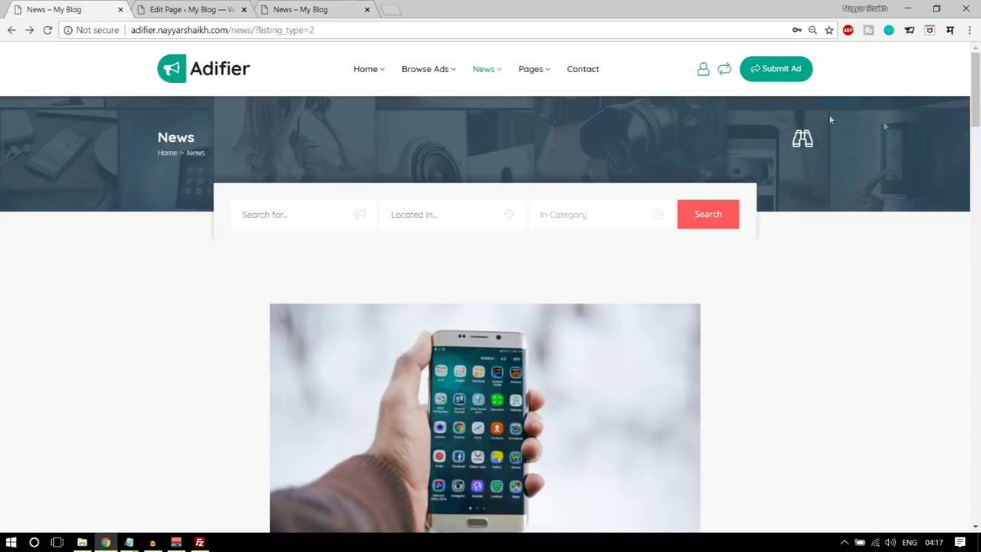
click(596, 69)
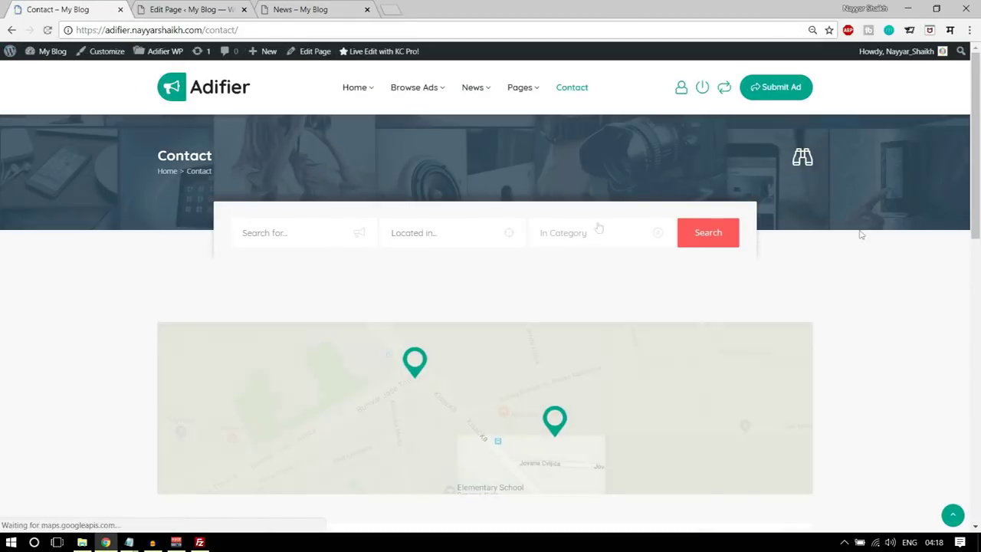
Return to the page editor and open the list of all pages
scroll(935, 322, down, 5)
scroll(934, 322, up, 5)
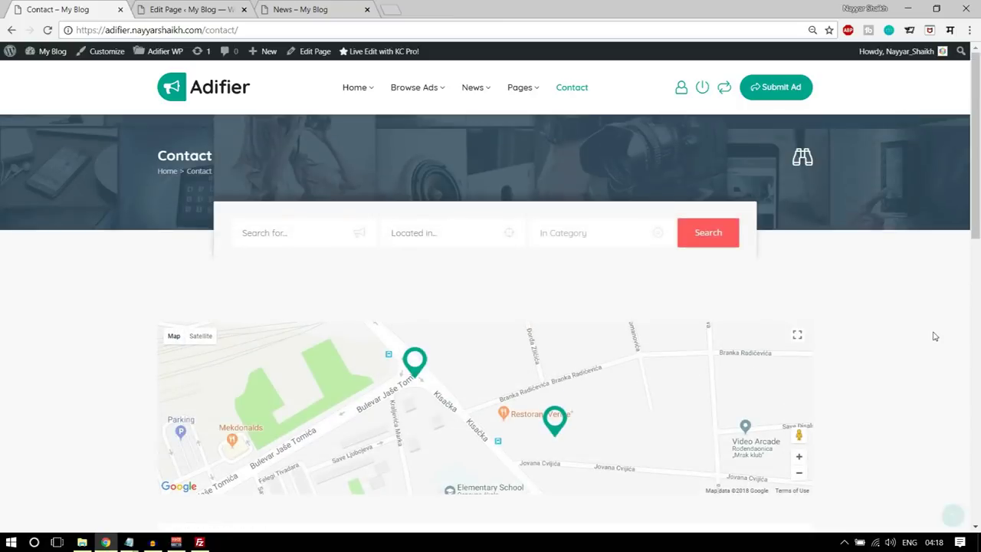
click(345, 8)
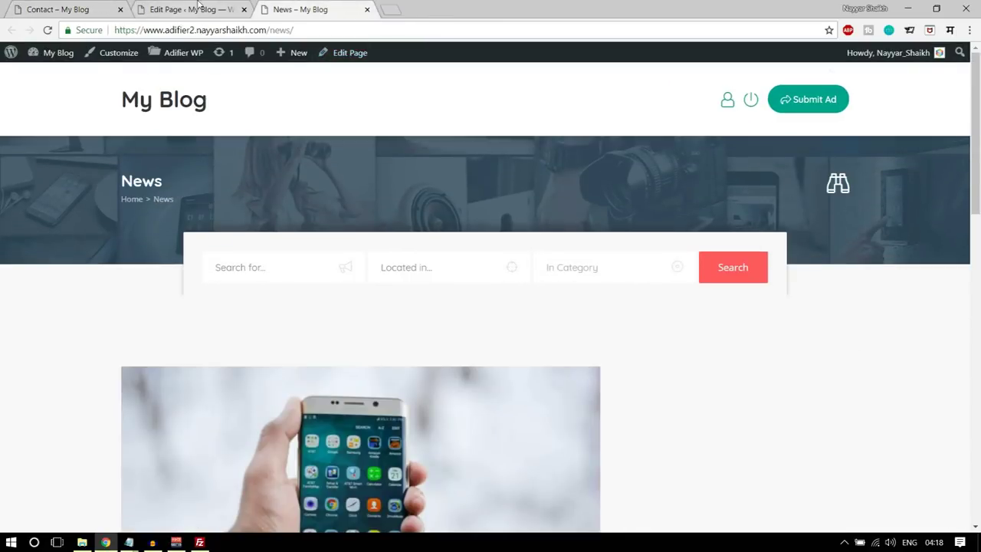
click(197, 8)
click(40, 179)
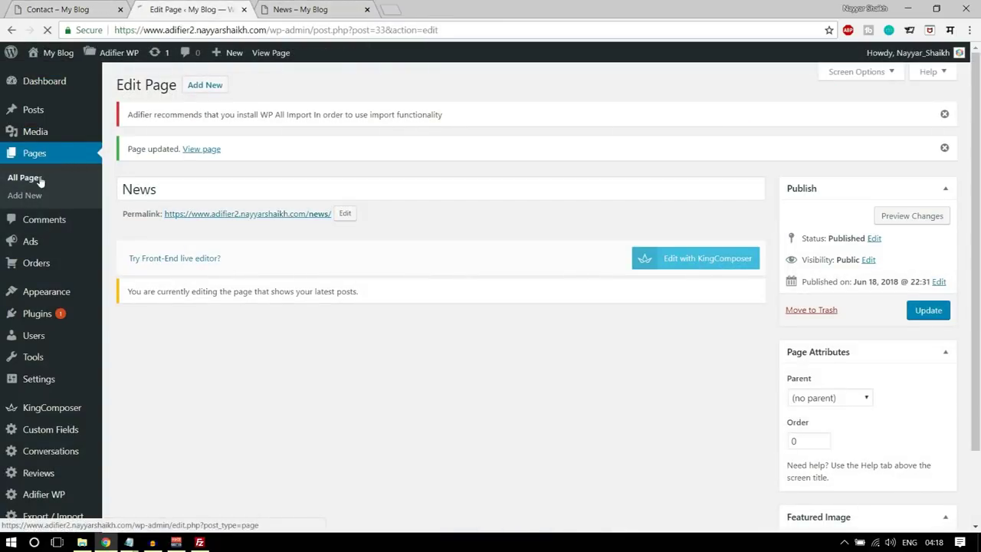
scroll(498, 260, down, 3)
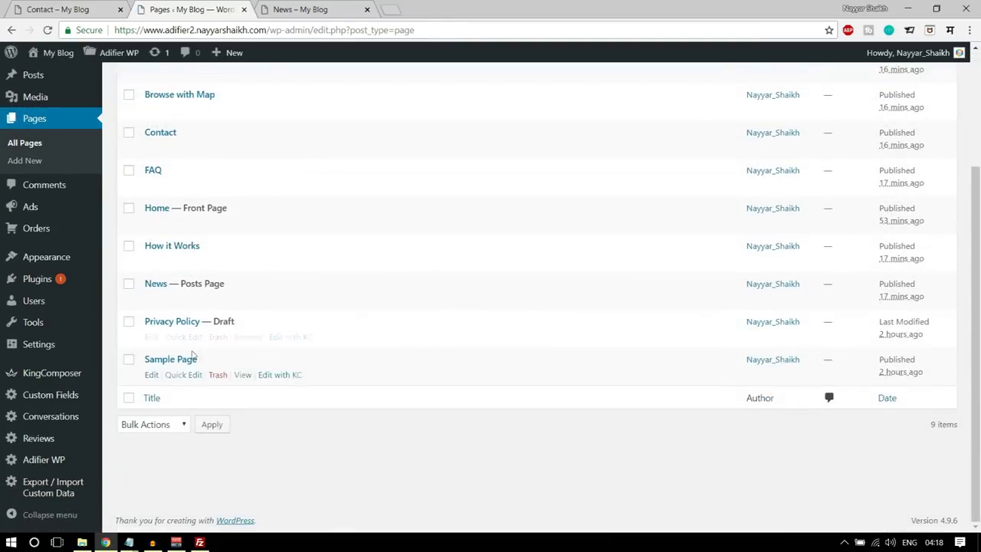
scroll(165, 265, up, 2)
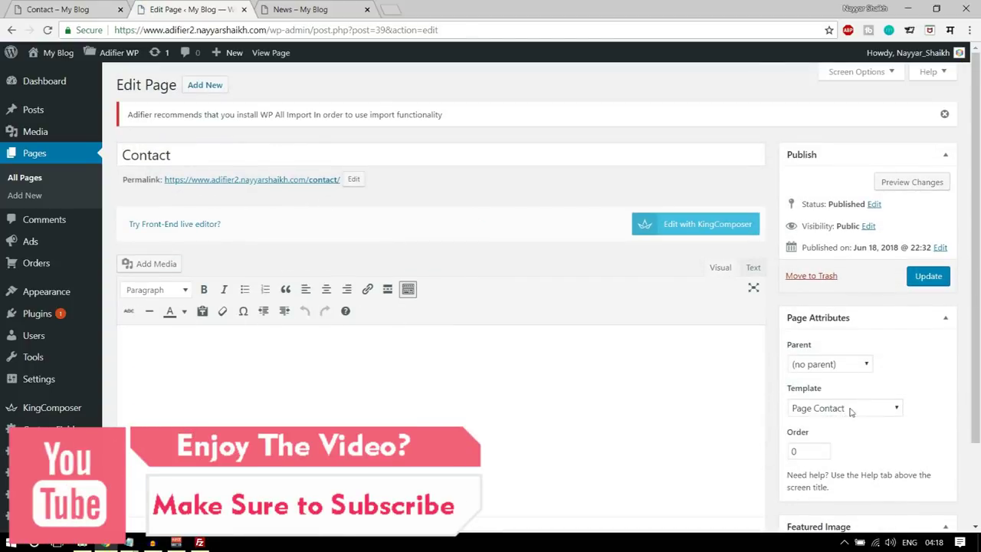
Open the live Contact page in a new tab and close the News page tab
right_click(249, 186)
click(265, 191)
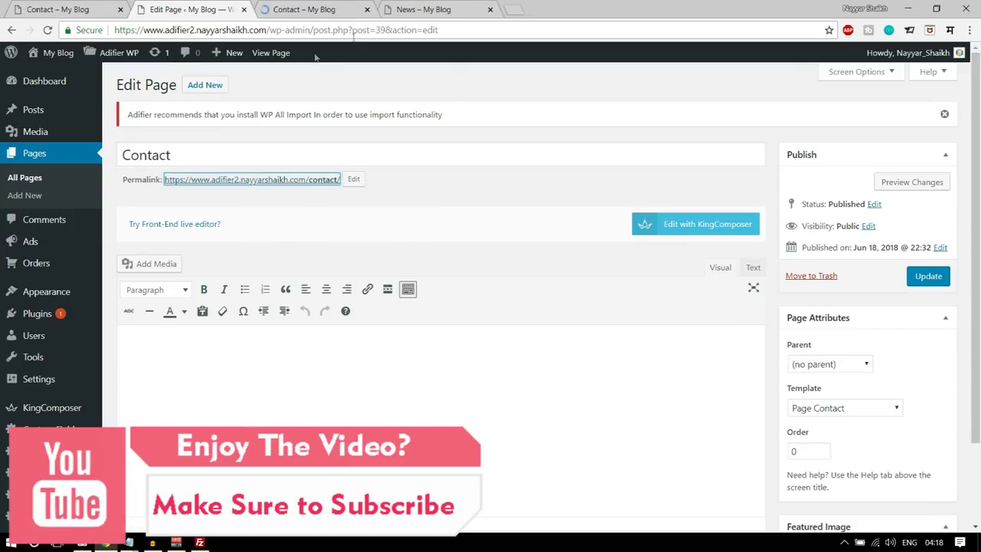
click(490, 10)
click(333, 9)
scroll(615, 252, down, 6)
scroll(949, 337, up, 2)
scroll(484, 342, up, 2)
scroll(295, 315, down, 2)
scroll(365, 337, up, 2)
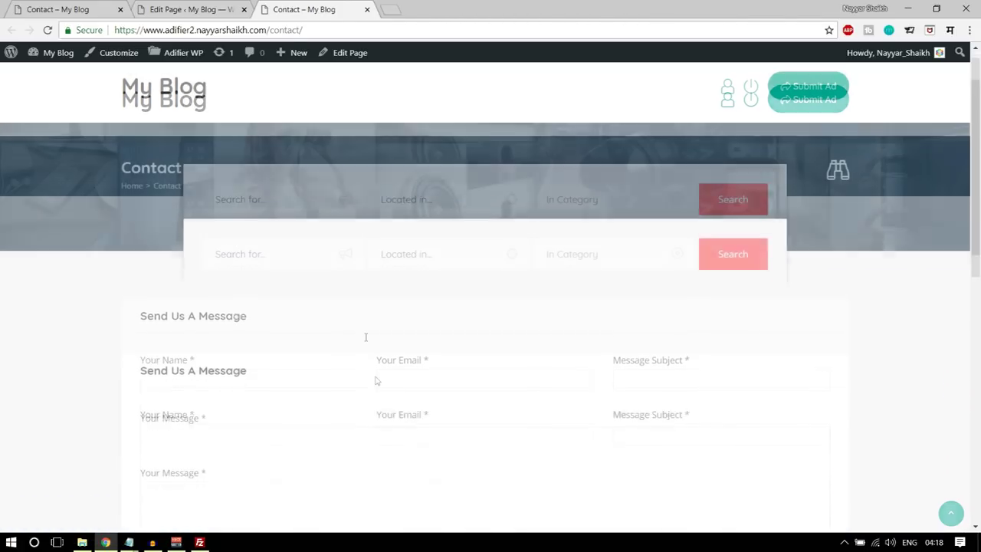
scroll(426, 375, down, 1)
scroll(429, 383, up, 1)
Compare the Contact page with the demo's finished Contact page and its map
click(193, 10)
scroll(759, 309, down, 1)
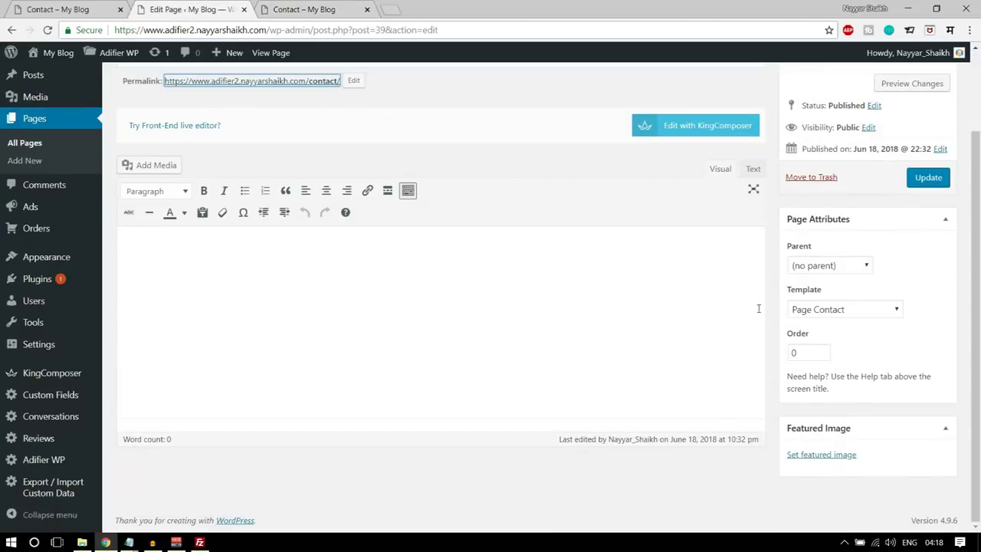
scroll(749, 339, up, 1)
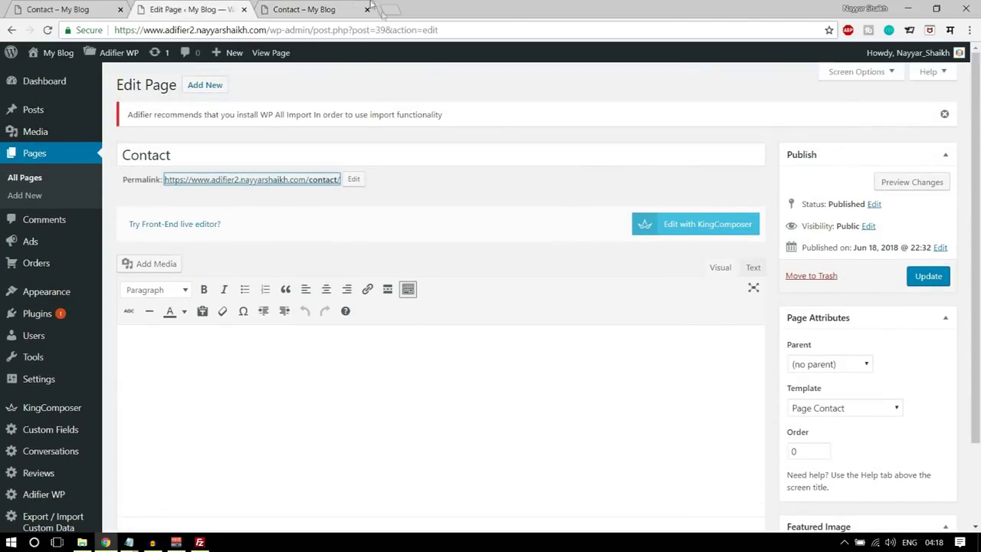
click(329, 9)
scroll(545, 340, down, 1)
click(79, 9)
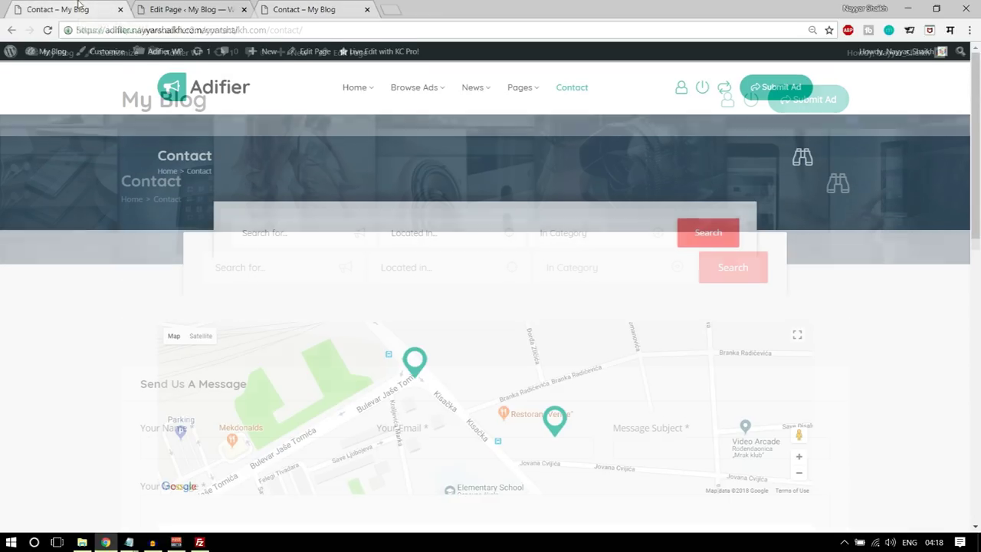
scroll(749, 306, down, 2)
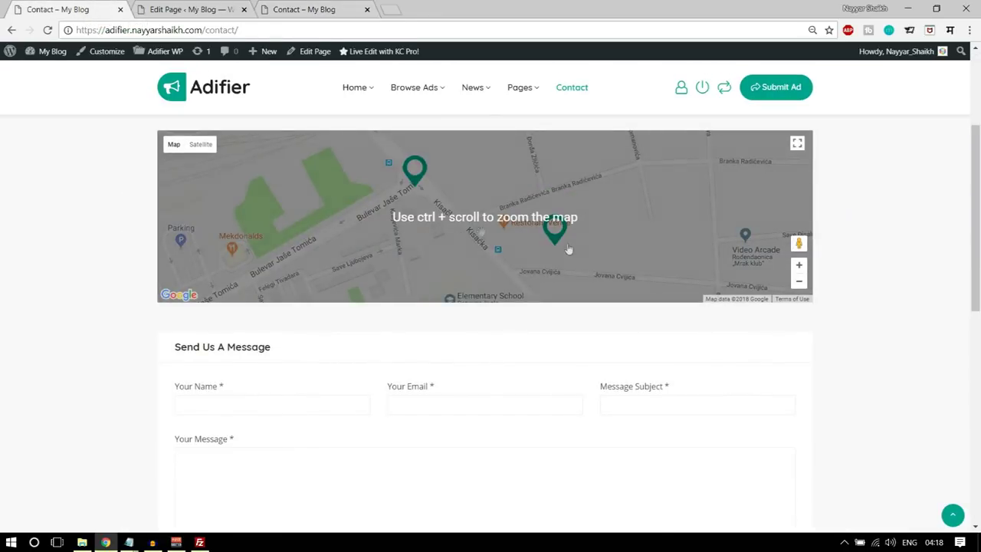
scroll(481, 232, up, 2)
key(ctrl+Tab)
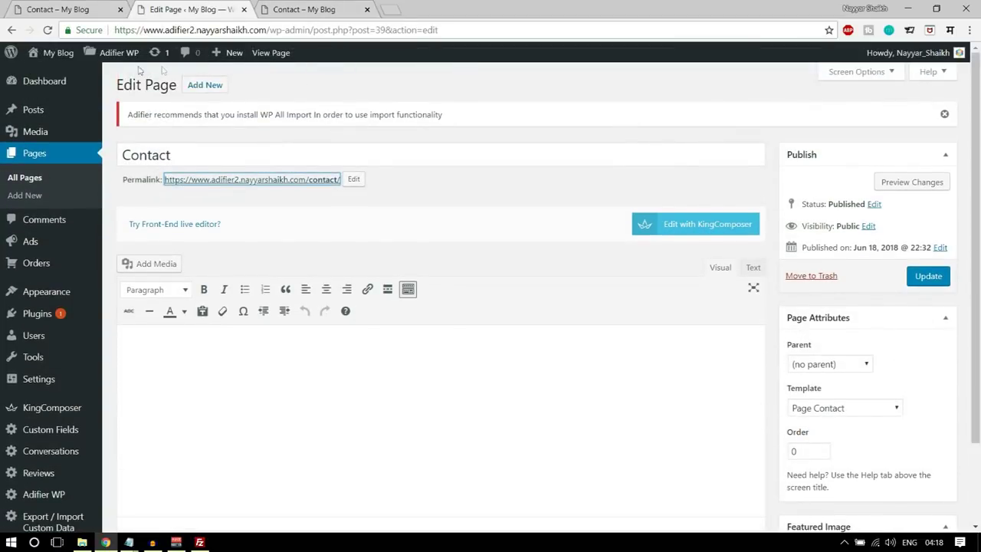
mouse_move(126, 63)
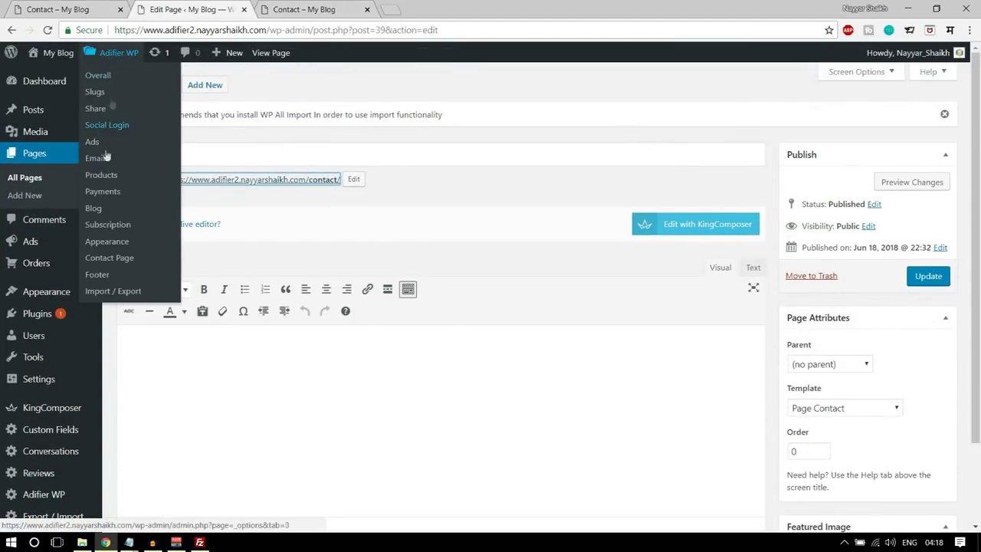
Open the Adifier WP Contact Page settings and check the reference Contact page's map
click(110, 260)
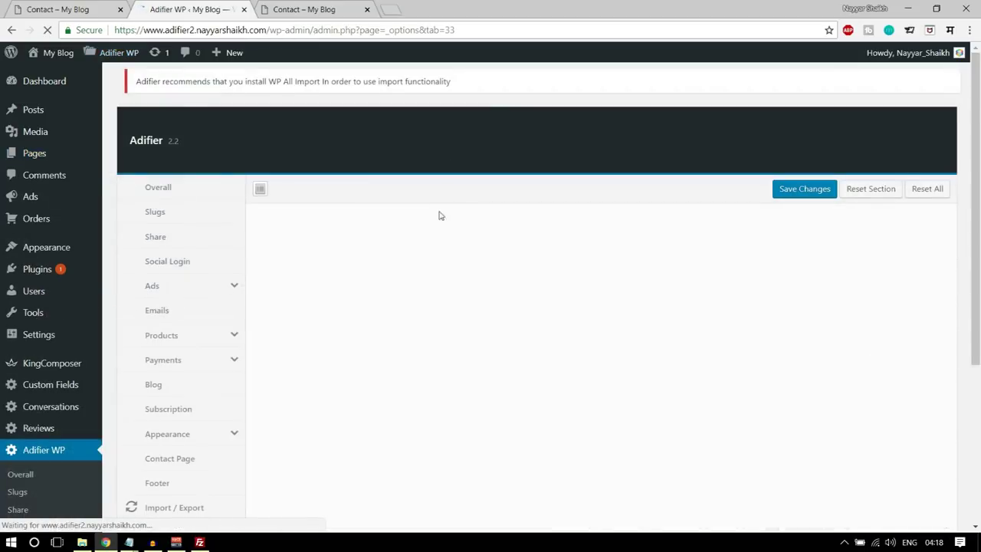
scroll(503, 216, down, 3)
click(501, 96)
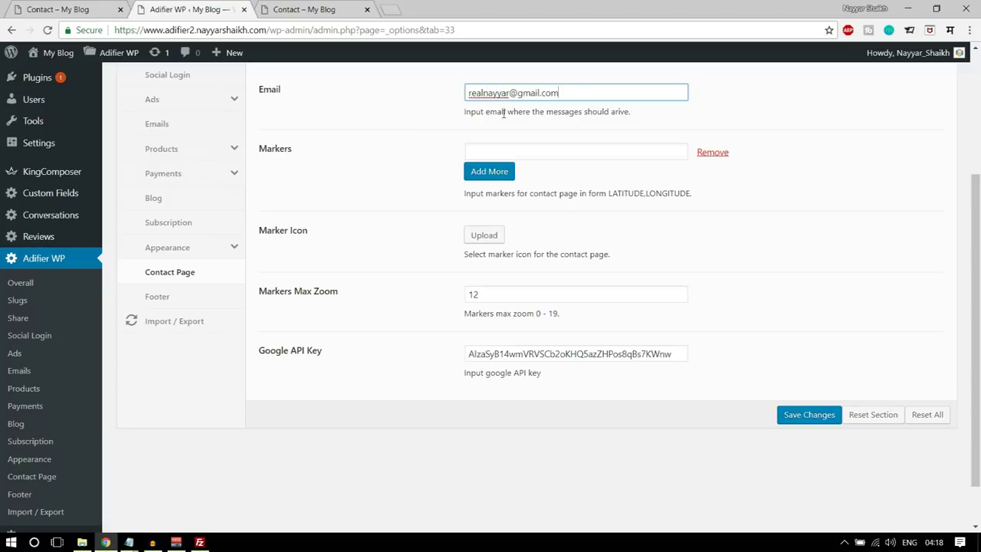
click(501, 146)
key(ctrl+Tab)
key(F5)
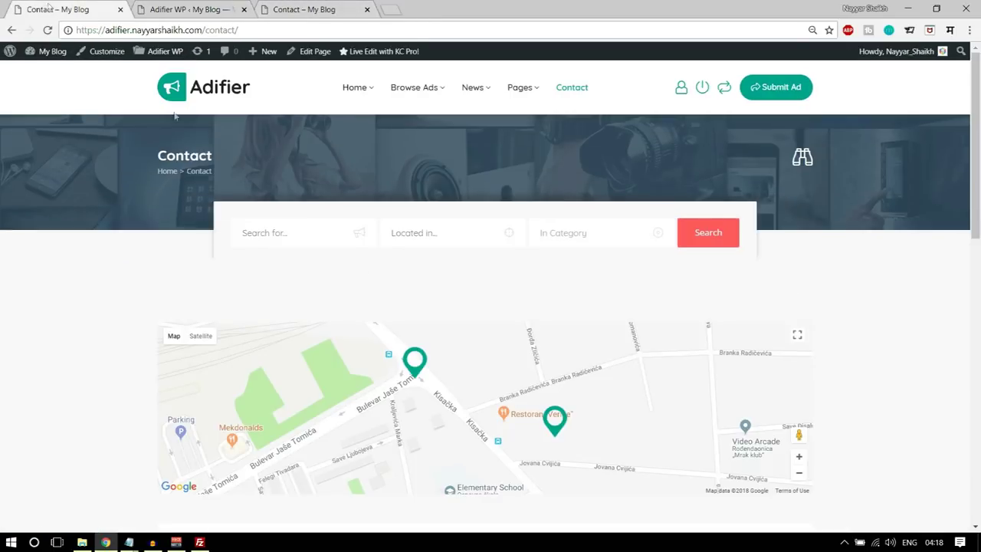
scroll(459, 395, down, 2)
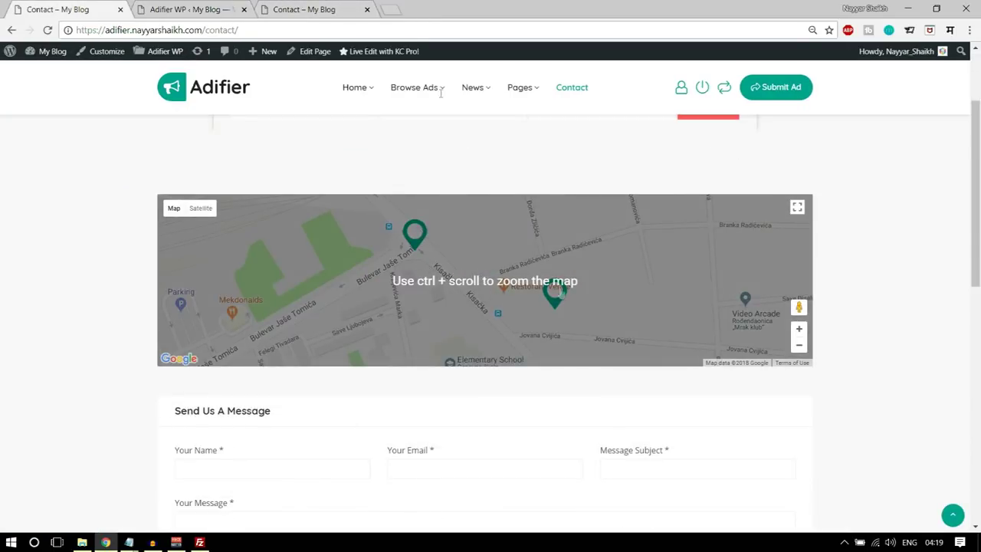
key(ctrl+shift+Tab)
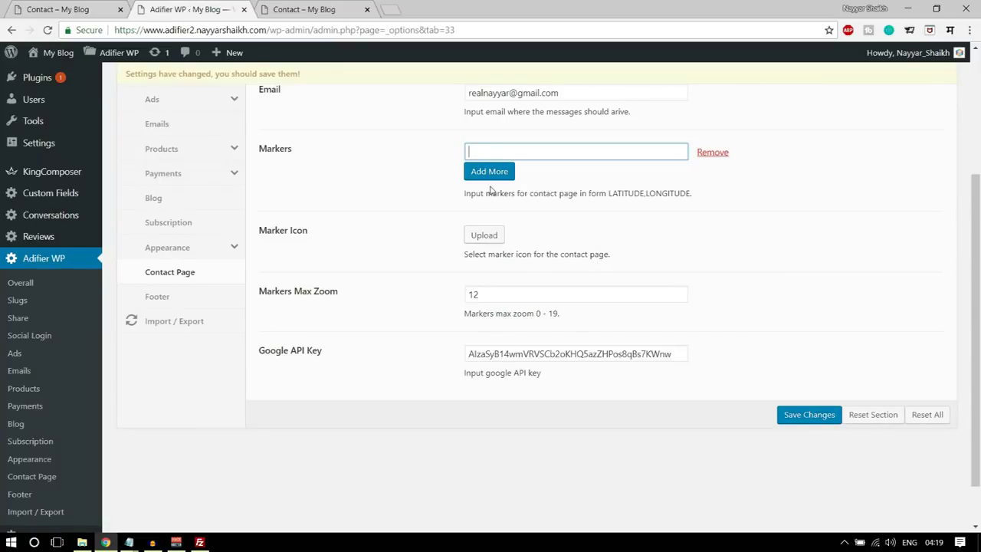
Upload marker.png and set it as the Contact Page marker icon
click(490, 233)
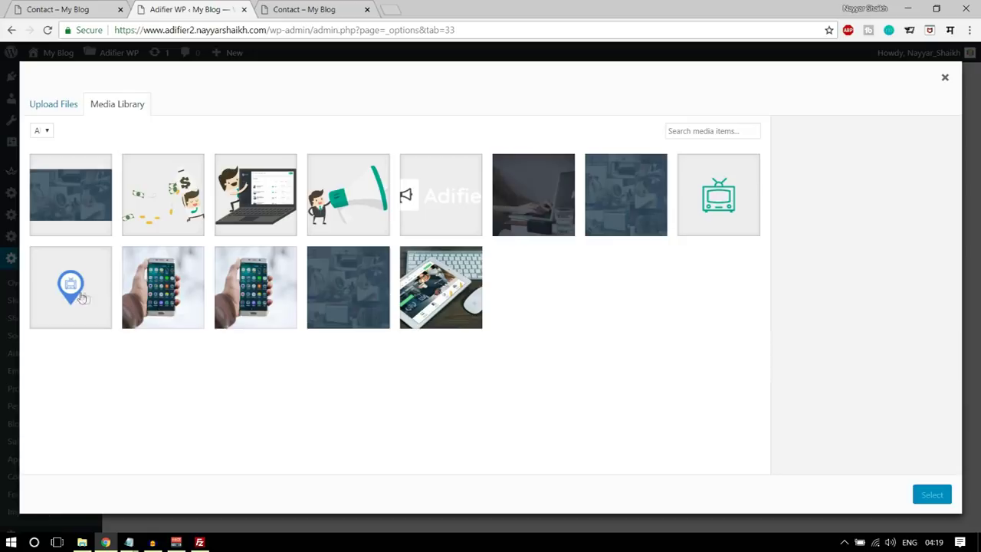
click(54, 103)
click(447, 289)
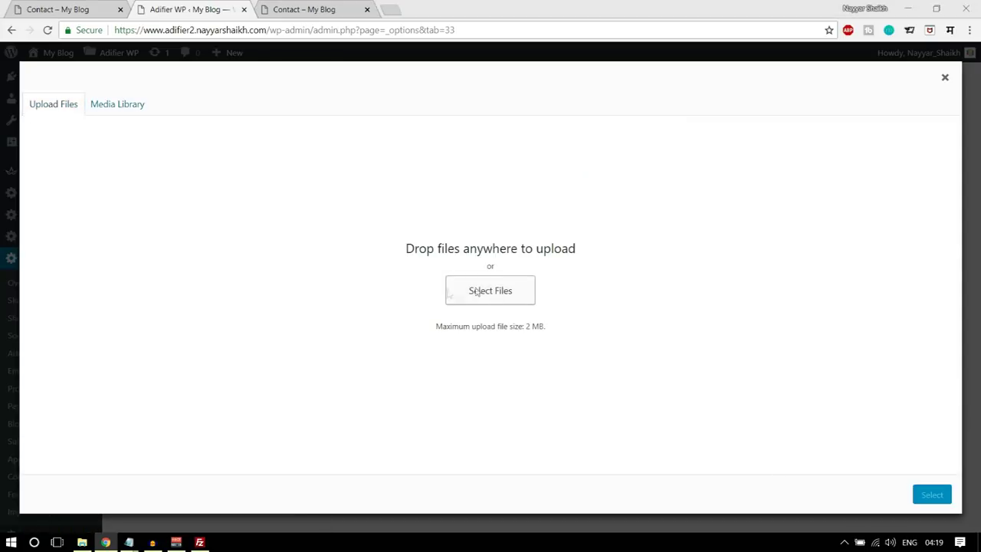
scroll(322, 211, down, 3)
click(150, 218)
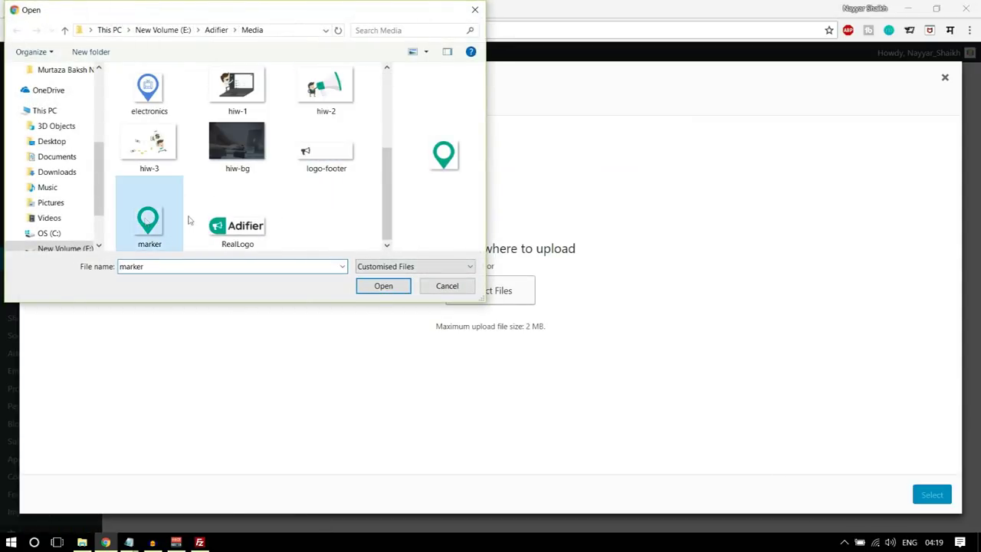
click(383, 286)
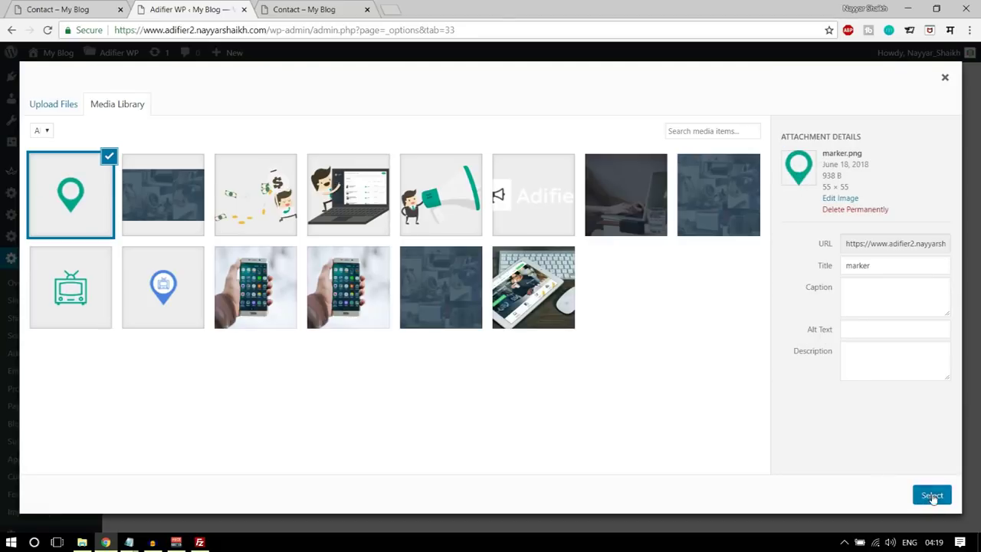
click(930, 493)
click(570, 238)
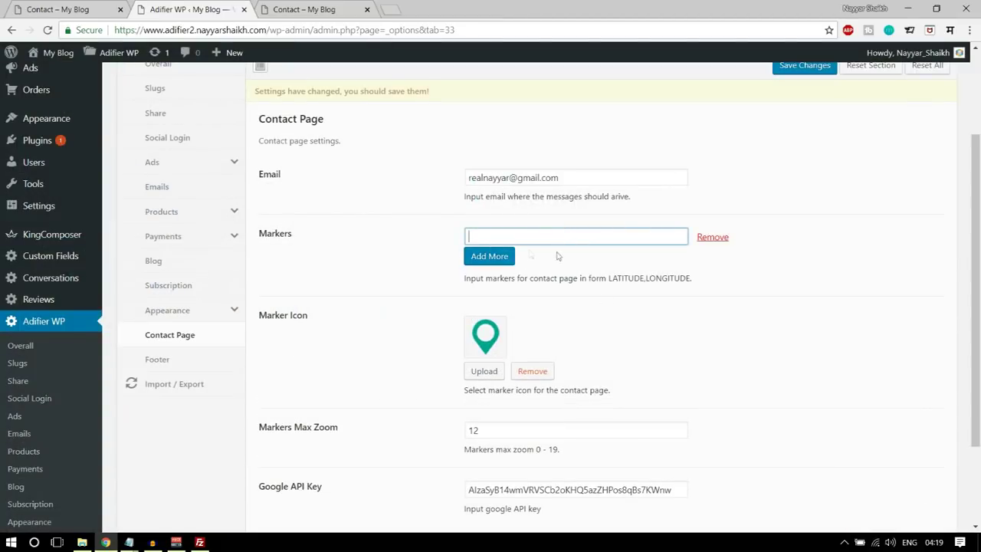
click(109, 9)
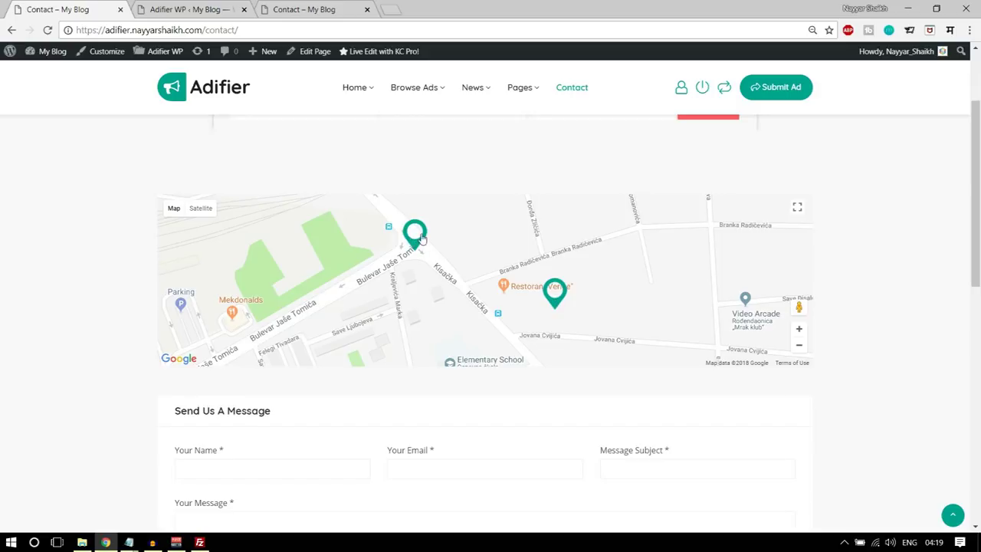
Look up Mumbai on LatLong.net and select its latitude 19.075984
click(389, 9)
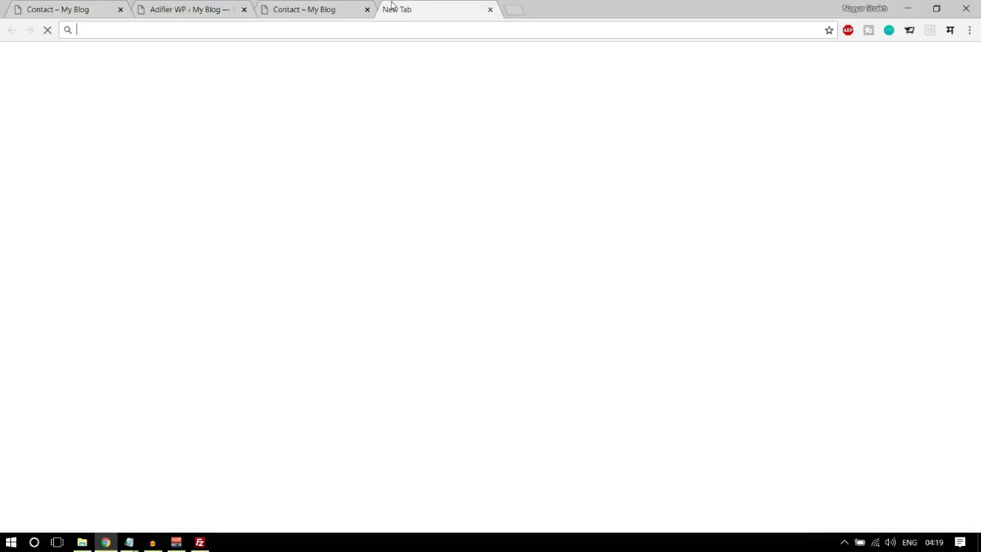
text(latlong.net)
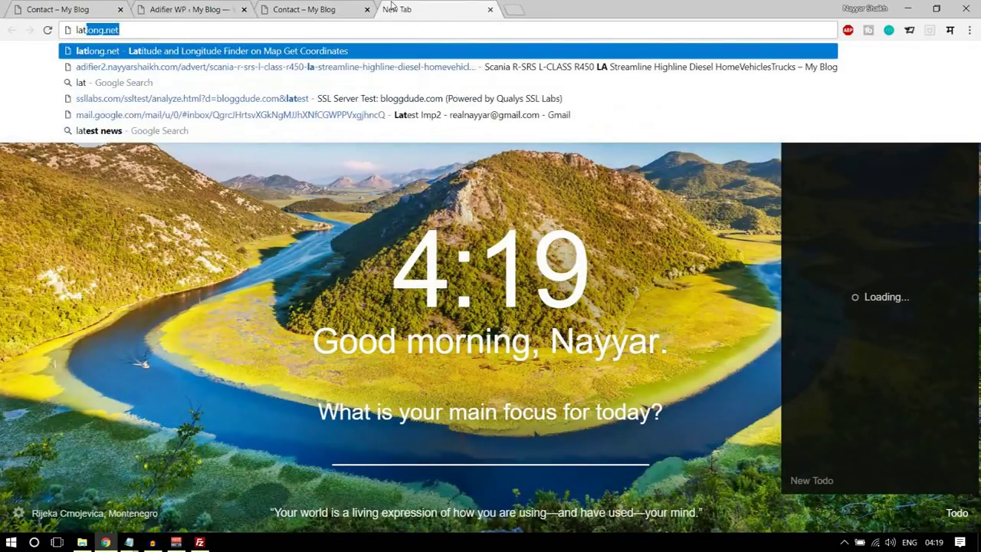
key(Return)
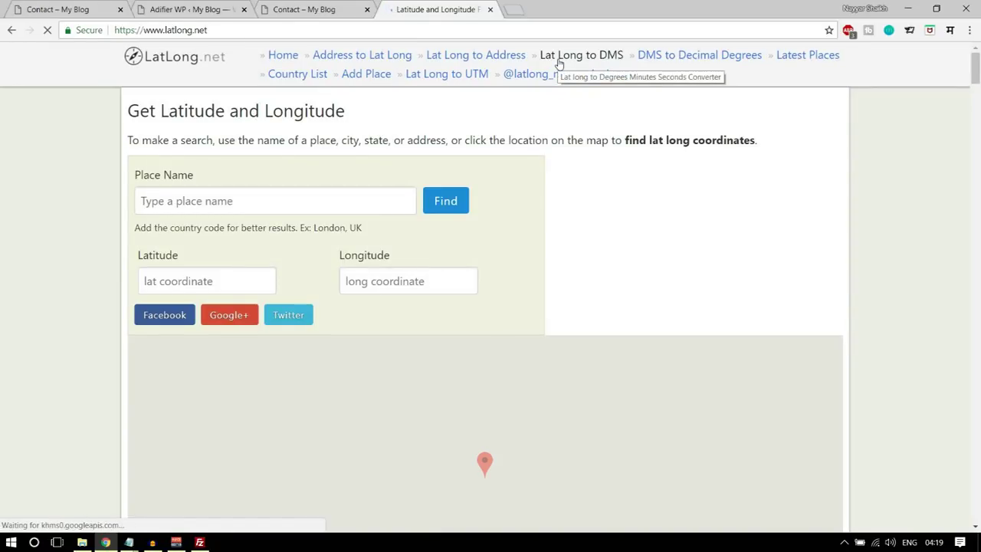
scroll(307, 222, down, 2)
scroll(306, 222, up, 2)
click(259, 212)
text(mumbai)
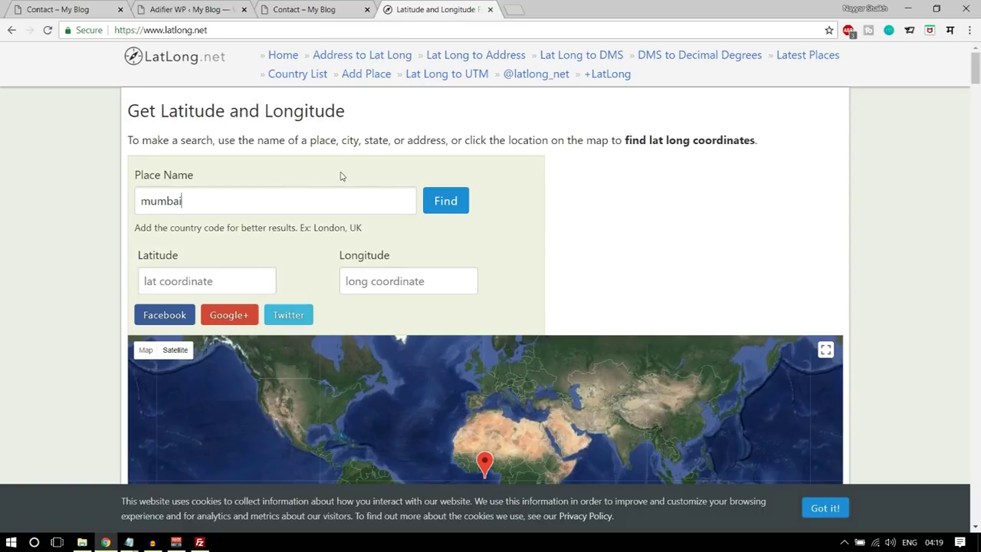
click(445, 200)
scroll(591, 285, down, 2)
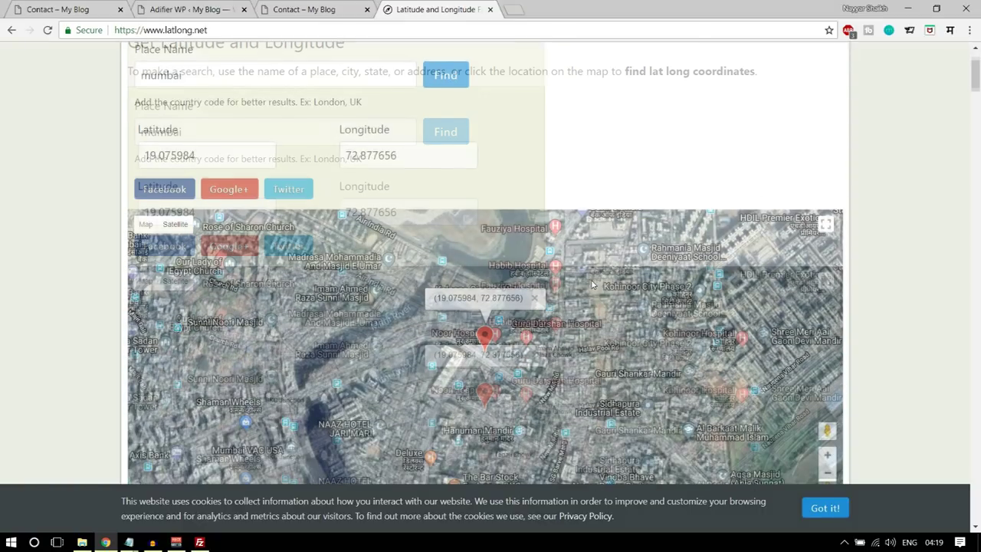
drag(196, 218, 99, 222)
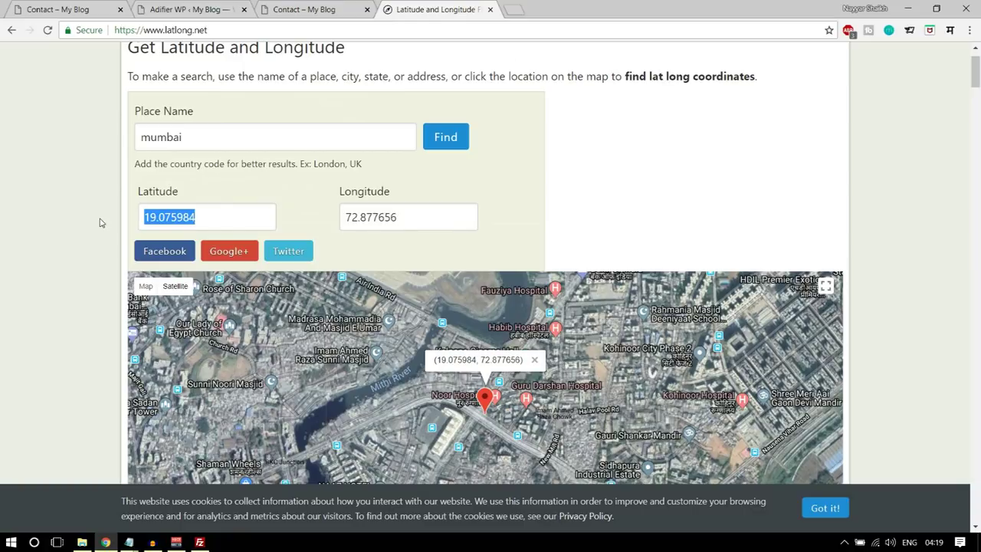
Copy longitude 72.877656 into the Markers field so it reads 19.075984,72.877656
click(191, 9)
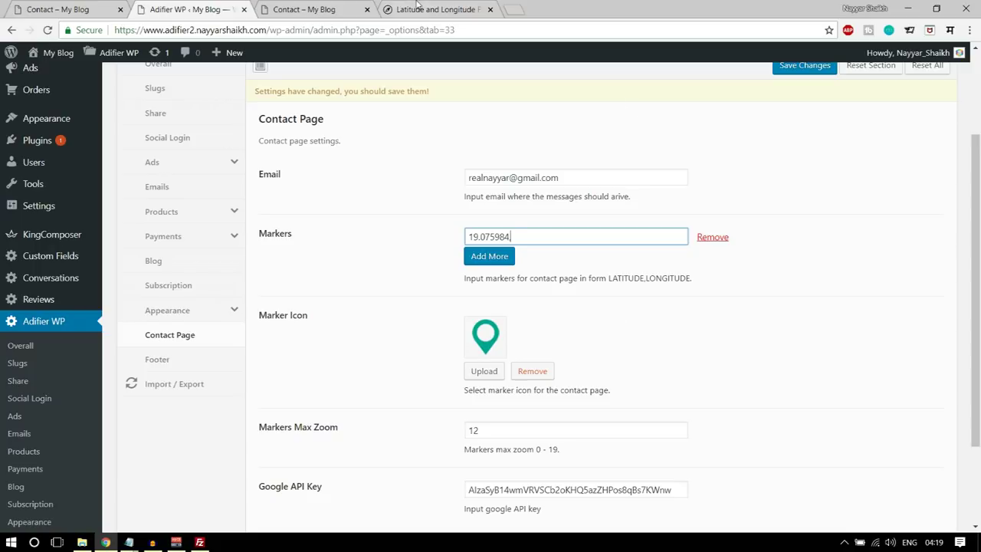
click(418, 7)
click(413, 225)
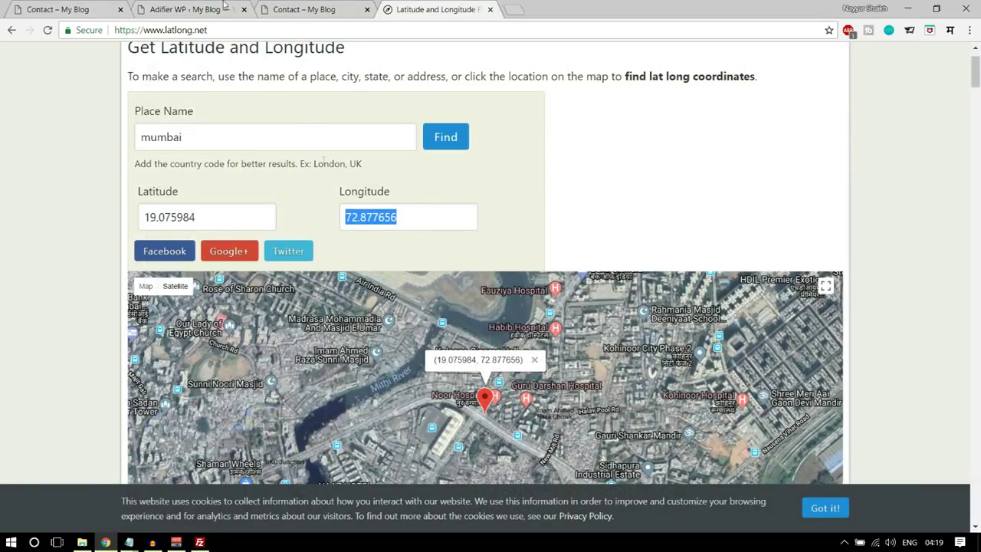
key(ctrl+c)
click(191, 8)
key(ctrl+v)
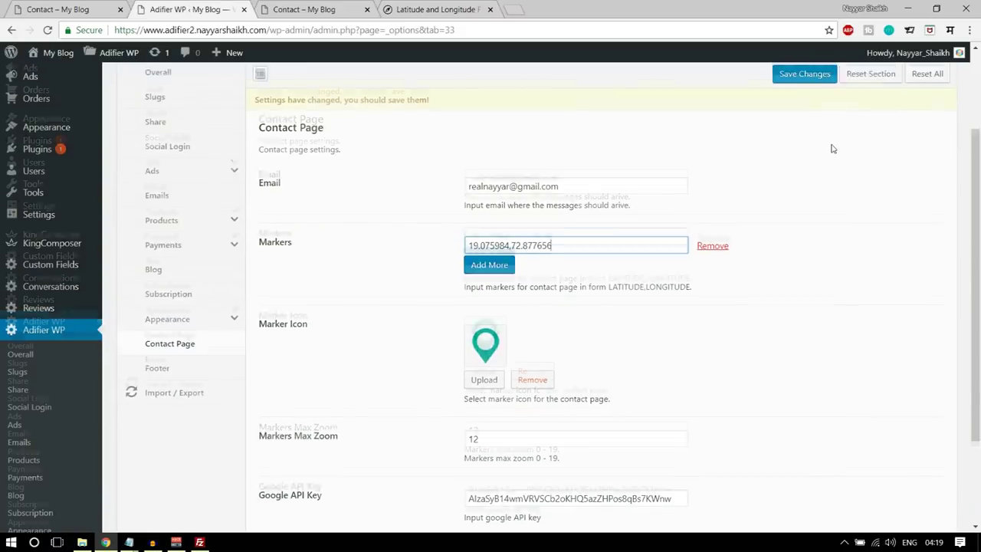
scroll(832, 149, up, 2)
Save the marker, reload the live Contact page to check the Mumbai pin, and compare with the demo
click(805, 192)
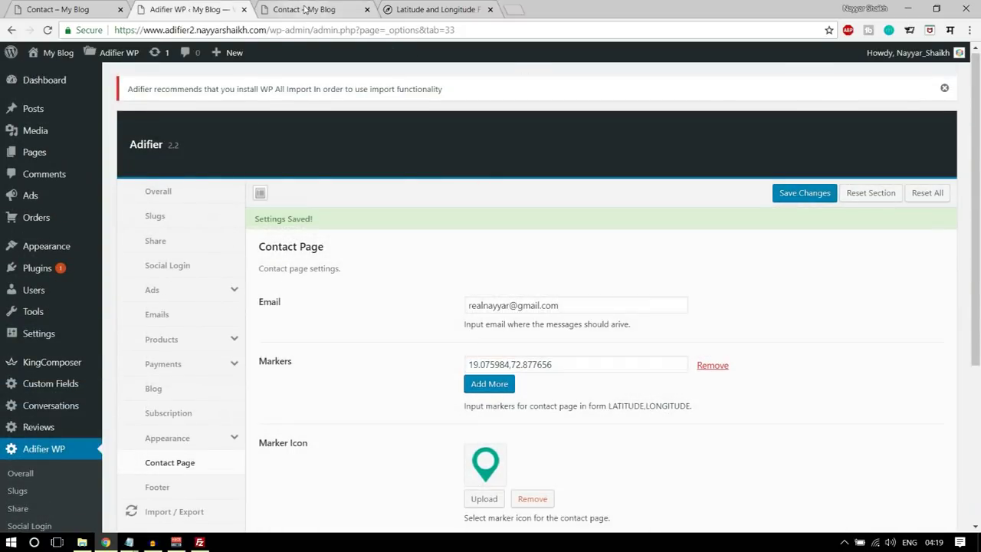
click(303, 9)
click(46, 30)
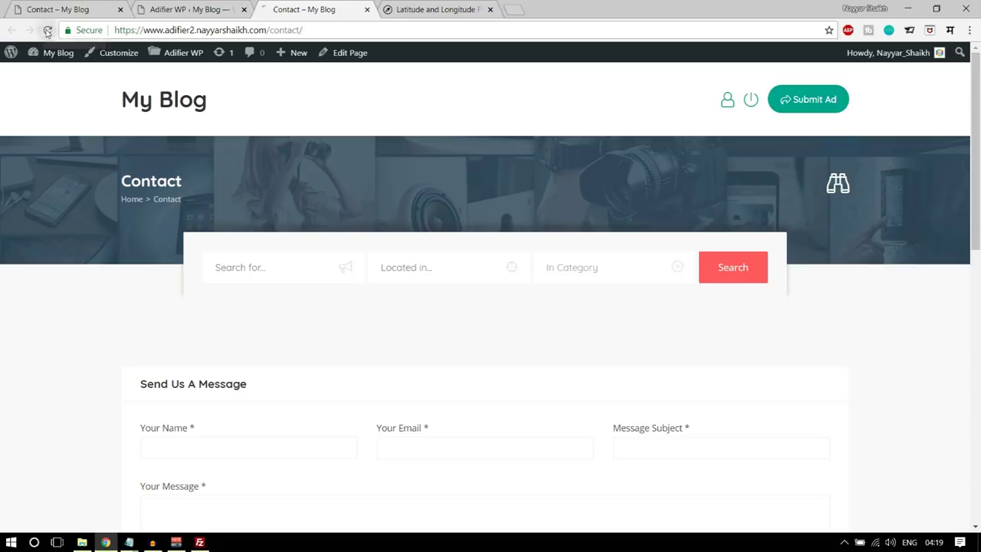
scroll(910, 321, down, 2)
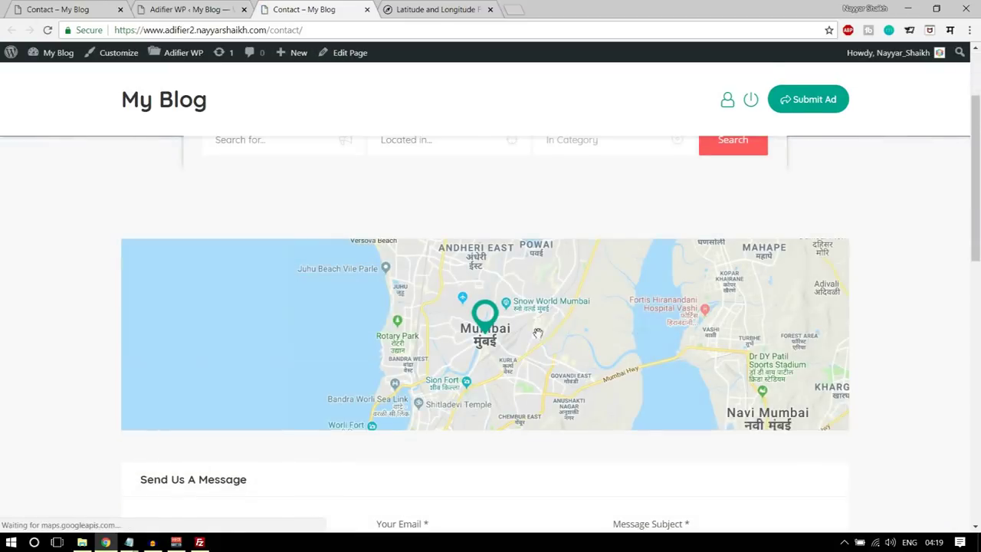
scroll(463, 259, down, 1)
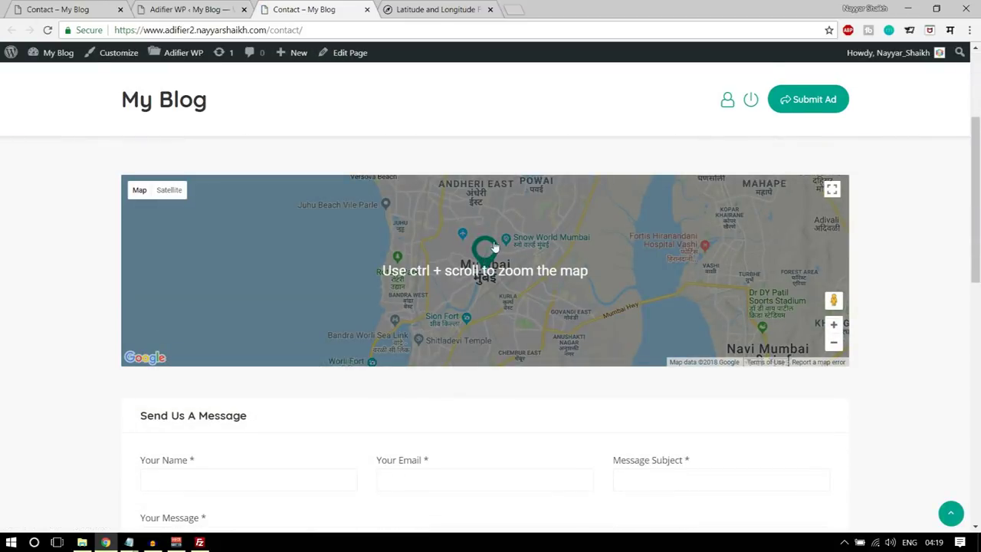
scroll(619, 332, down, 6)
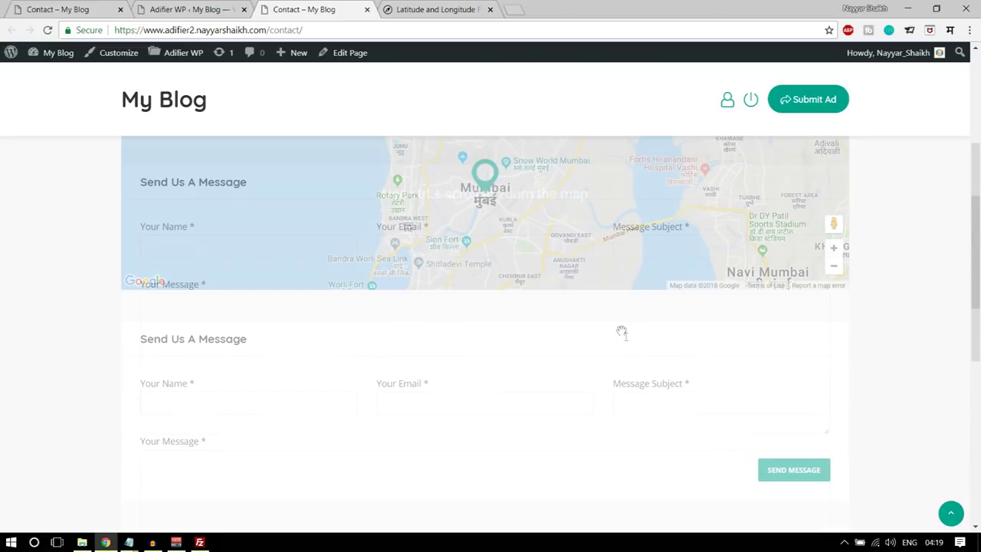
scroll(904, 492, up, 10)
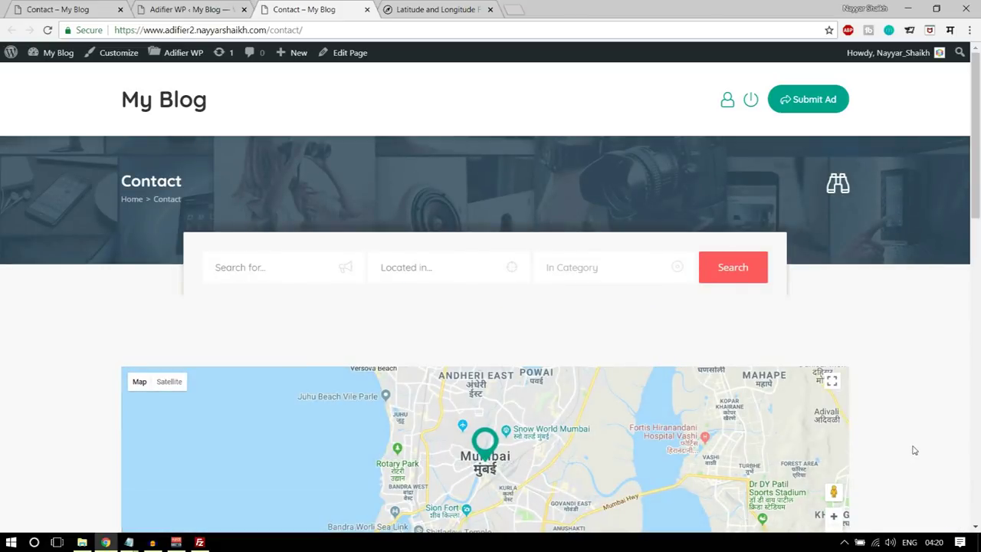
scroll(919, 459, down, 8)
scroll(930, 472, up, 8)
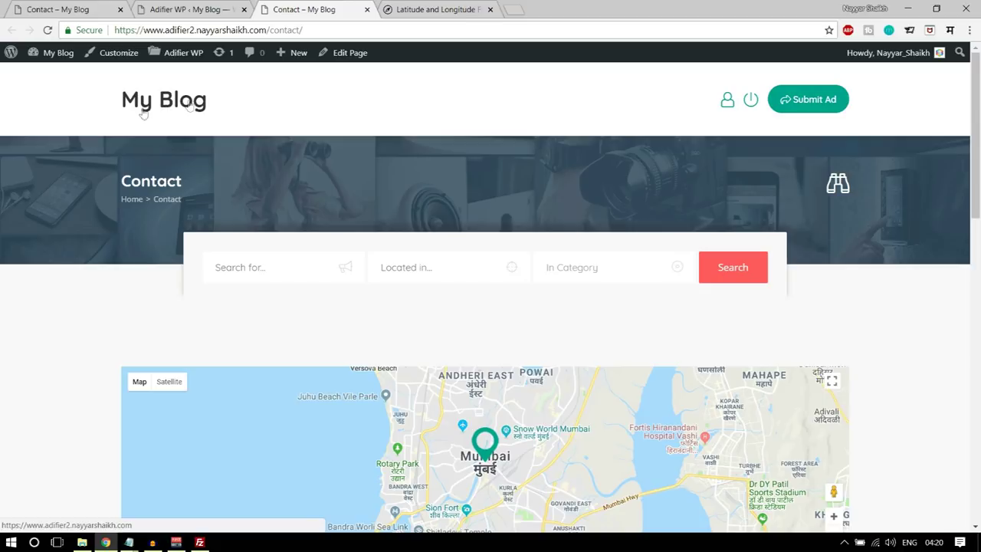
key(ctrl+1)
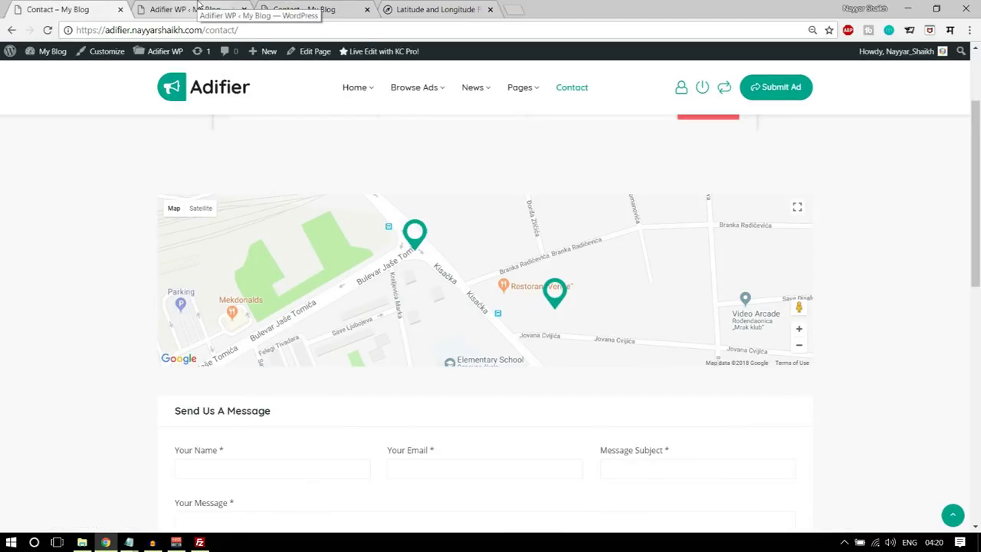
click(301, 7)
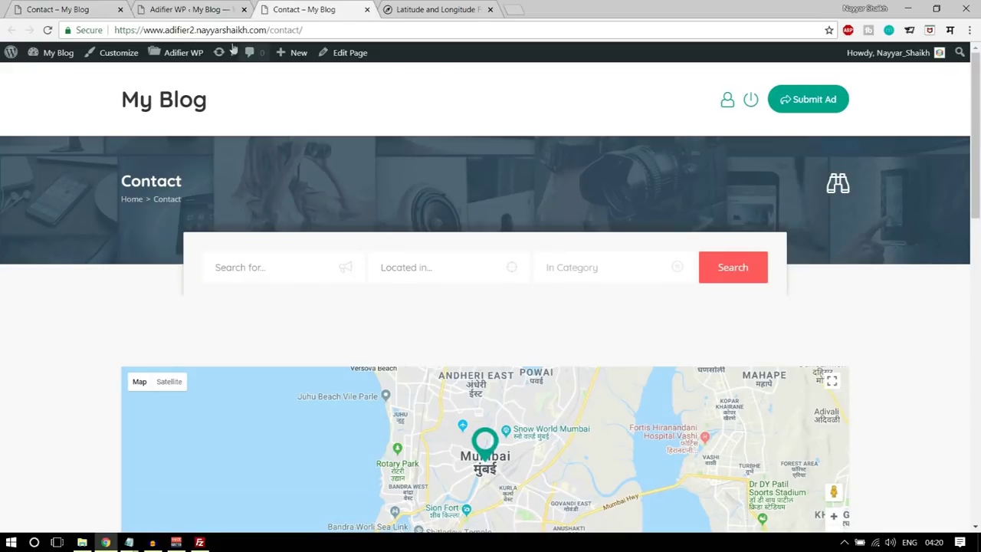
click(191, 9)
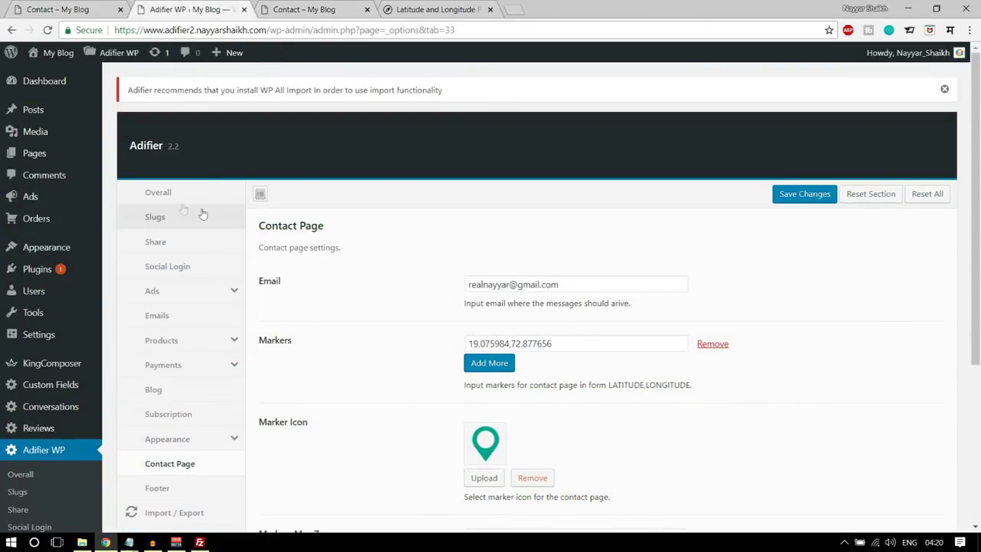
Upload RealLogo.png under Site Logo in Adifier WP Overall settings and select it
click(168, 196)
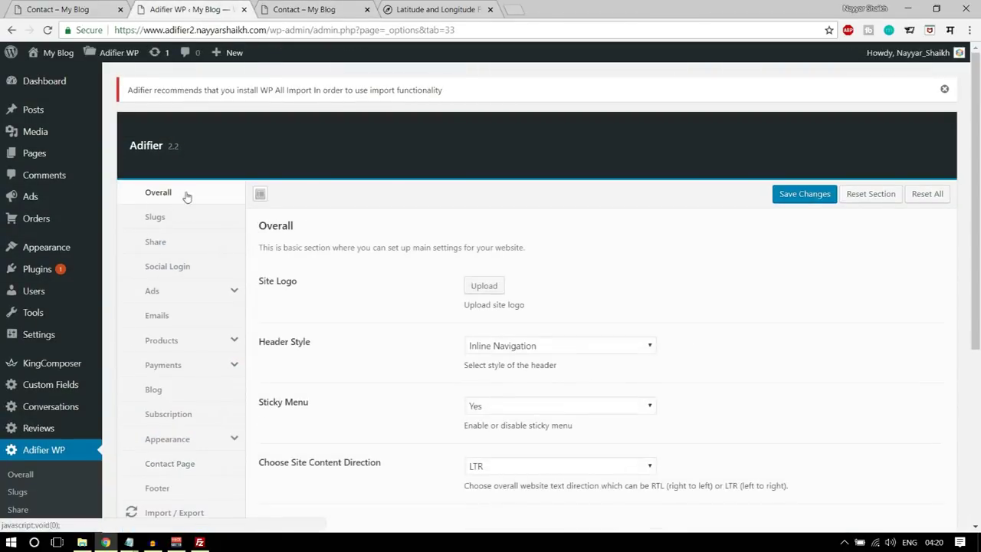
scroll(583, 245, down, 1)
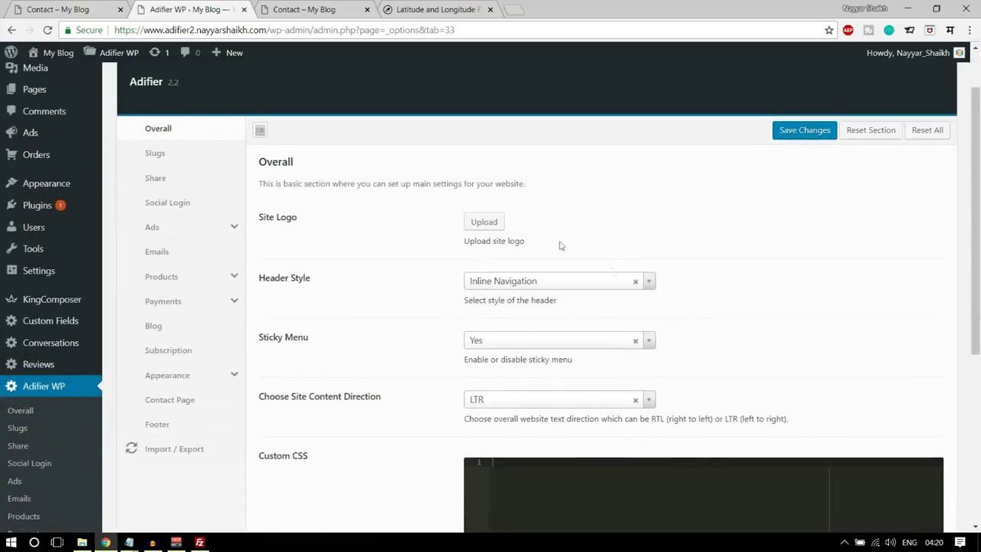
click(484, 221)
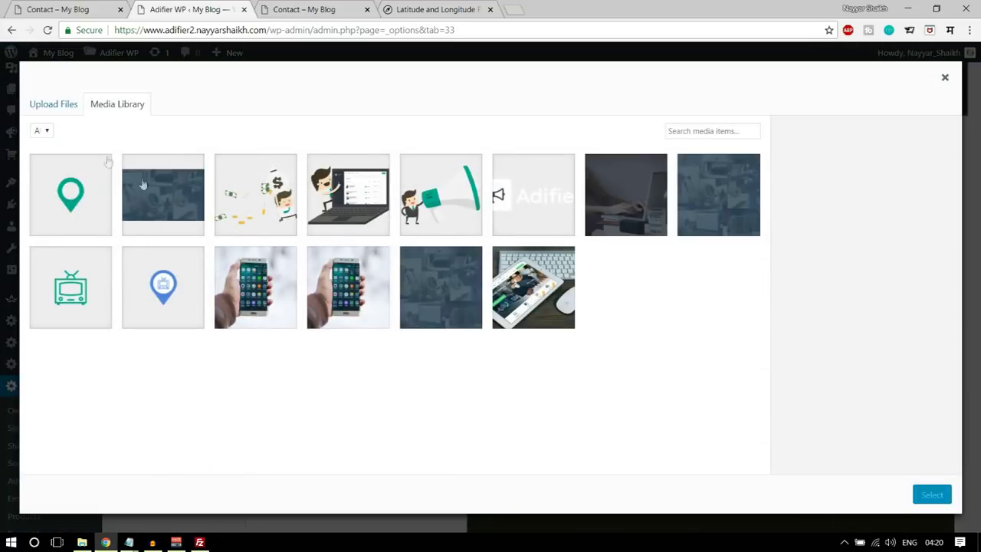
click(79, 104)
click(475, 294)
scroll(271, 192, down, 3)
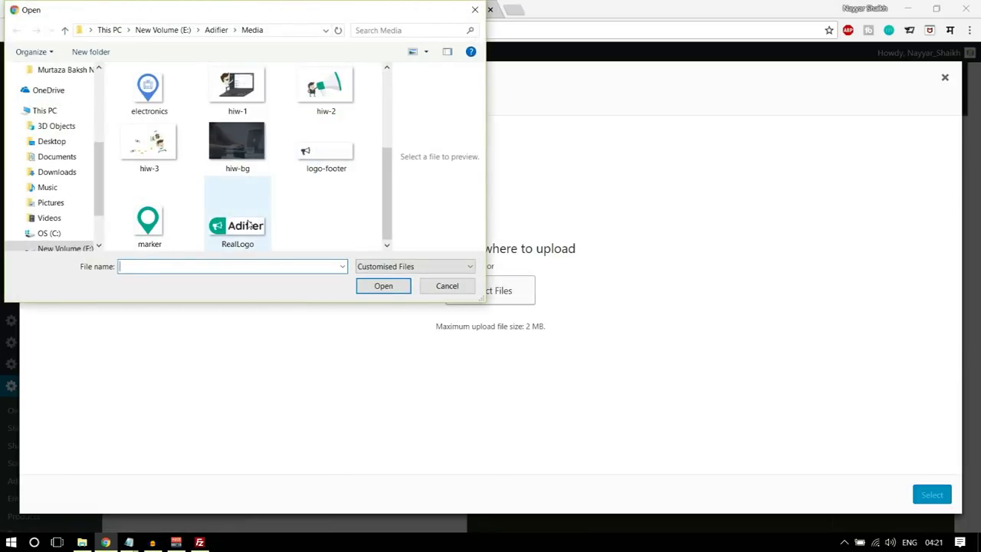
click(249, 223)
click(368, 286)
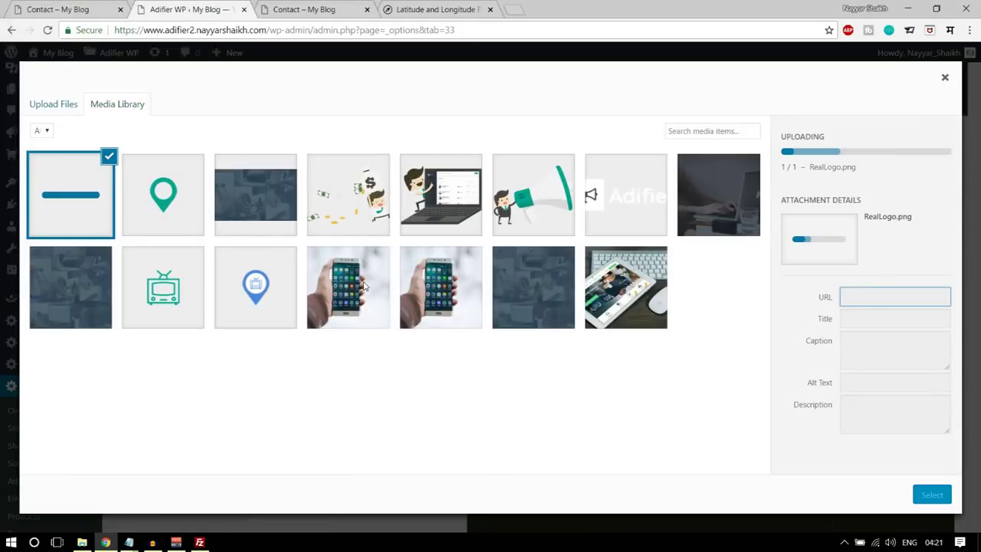
click(938, 497)
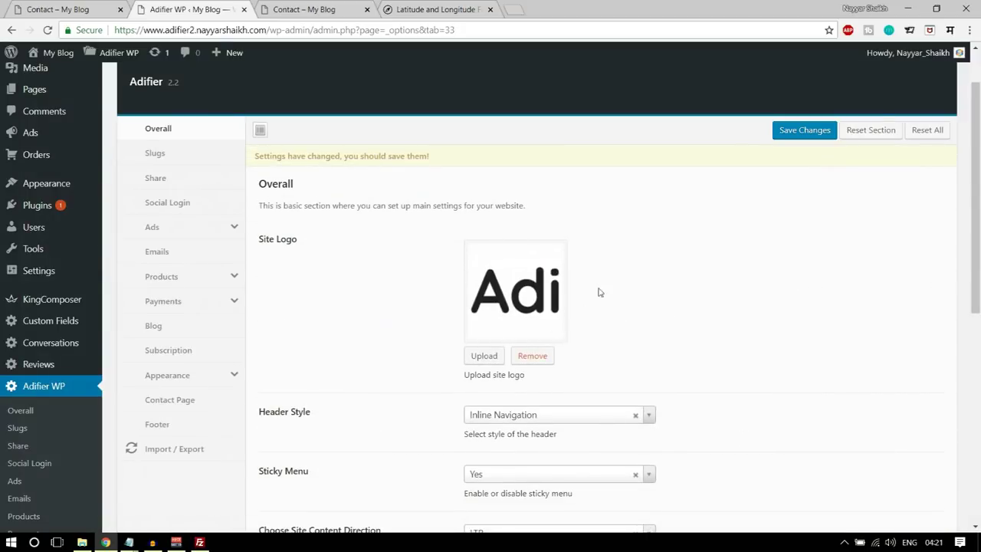
scroll(738, 340, down, 6)
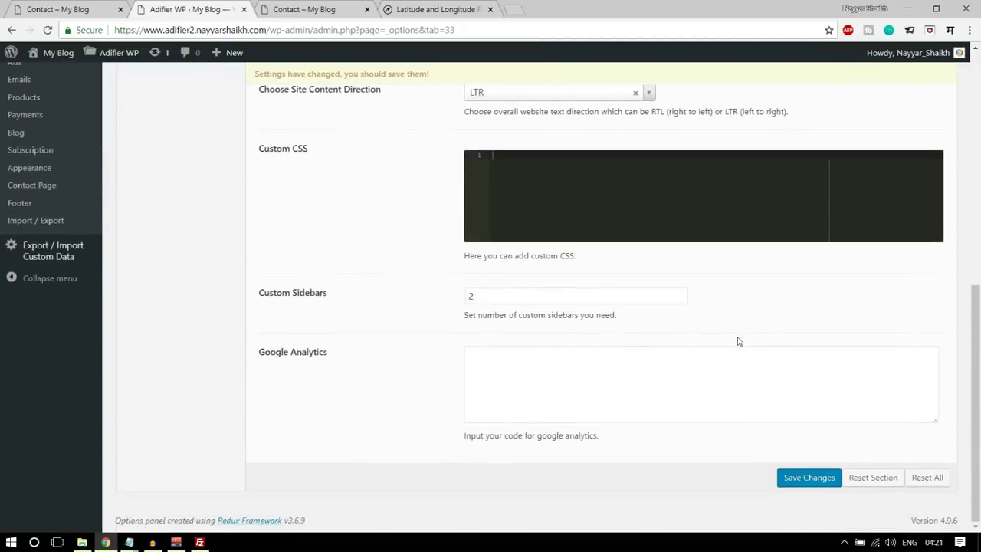
Save the new site logo and check it on the live homepage
click(801, 482)
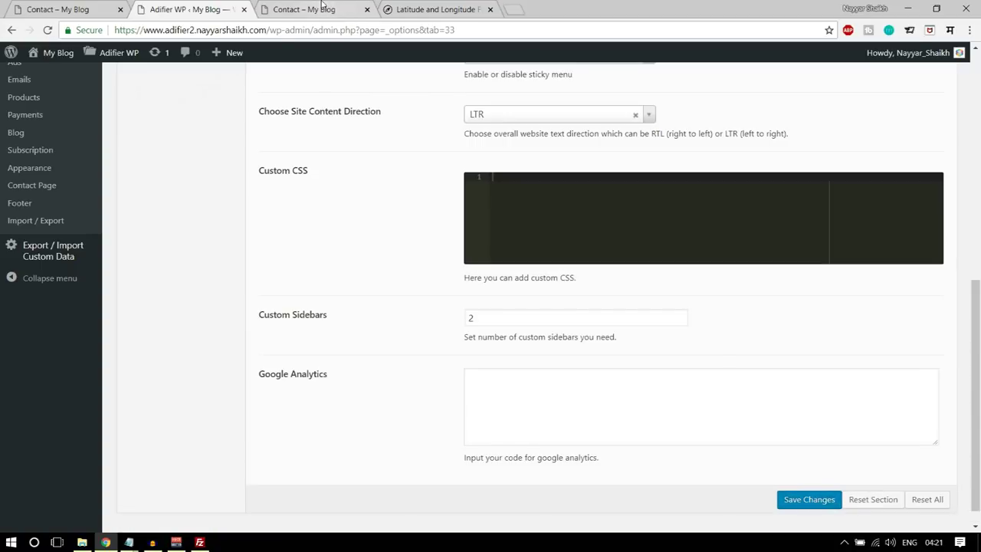
click(314, 9)
click(192, 98)
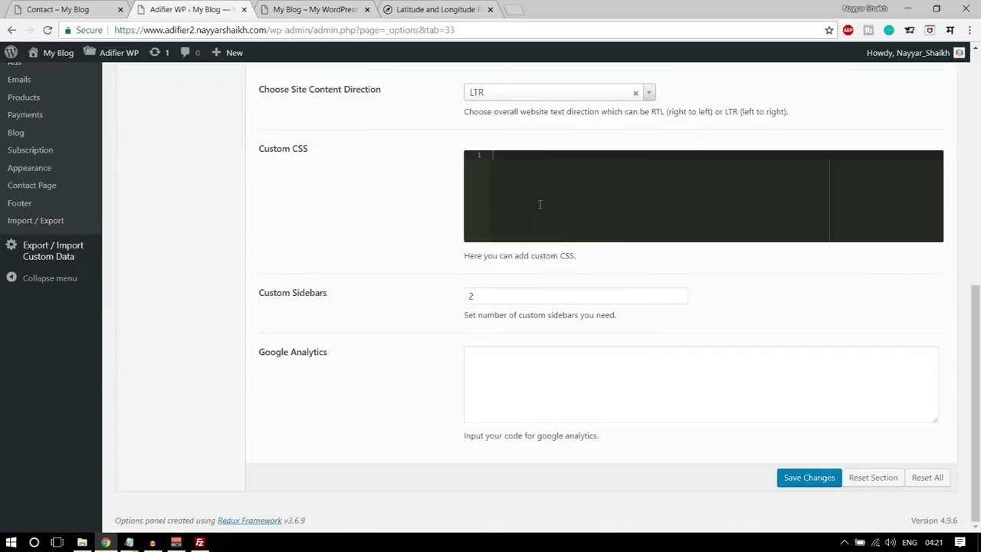
scroll(536, 215, up, 6)
scroll(206, 337, down, 2)
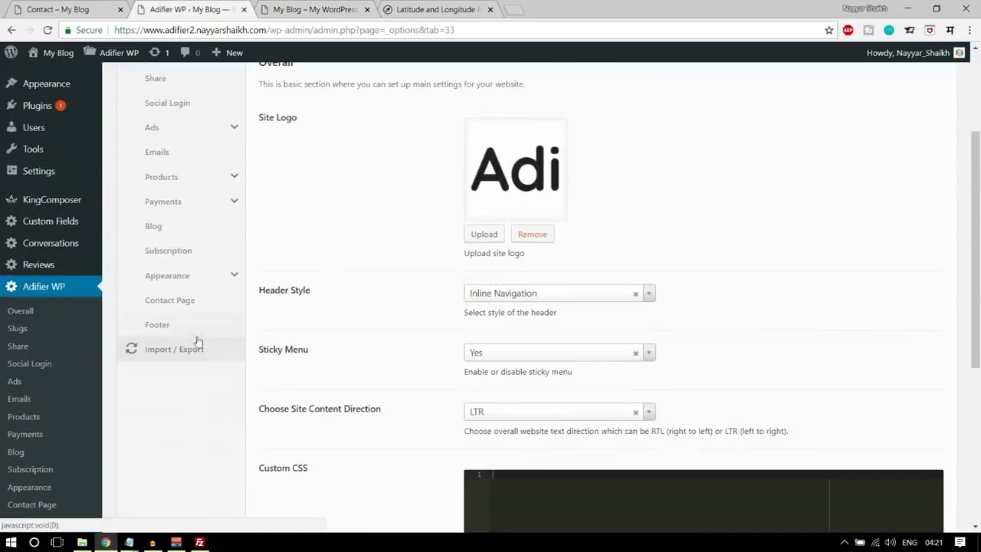
Set Logo Width to 170px in Appearance, save, and reload the homepage
click(172, 275)
scroll(774, 256, down, 3)
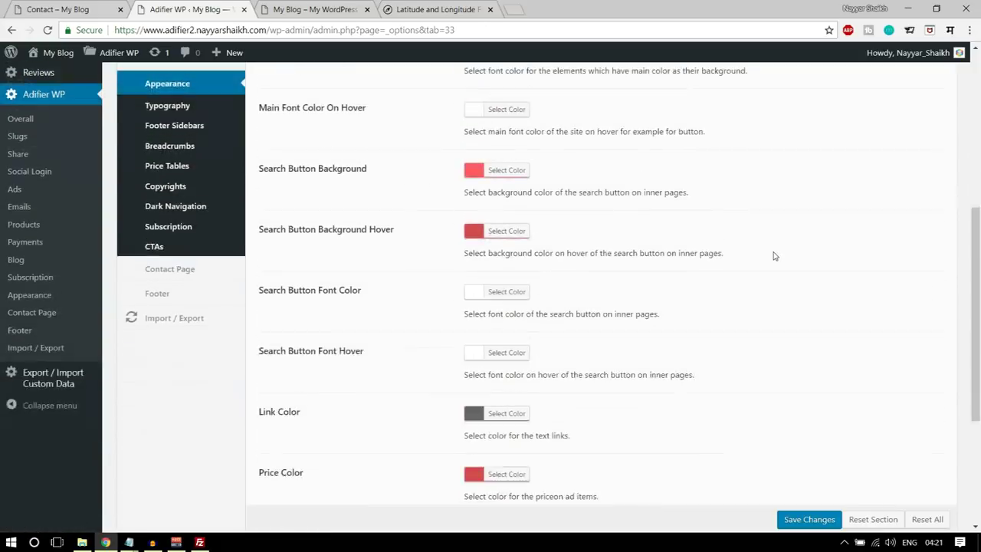
scroll(773, 256, down, 3)
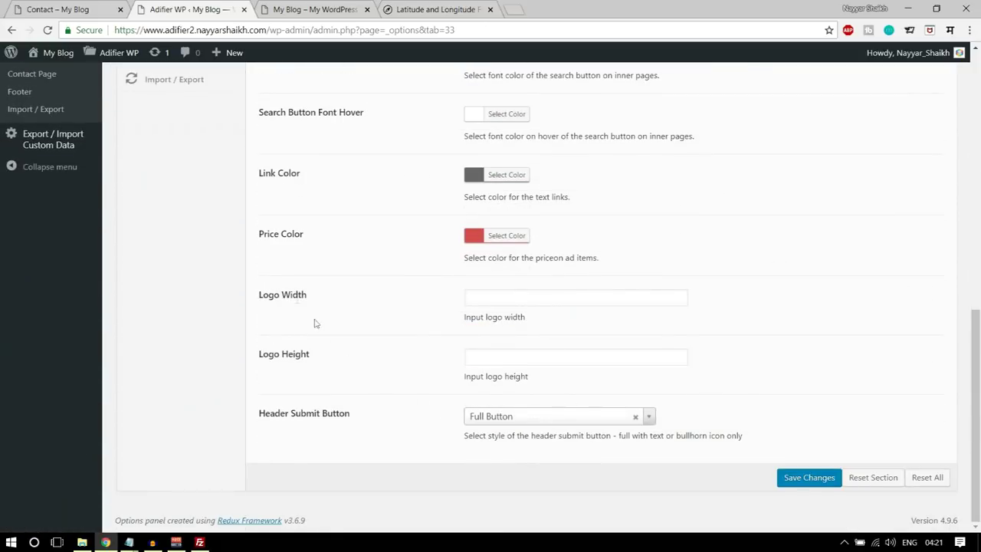
drag(264, 296, 473, 300)
click(477, 297)
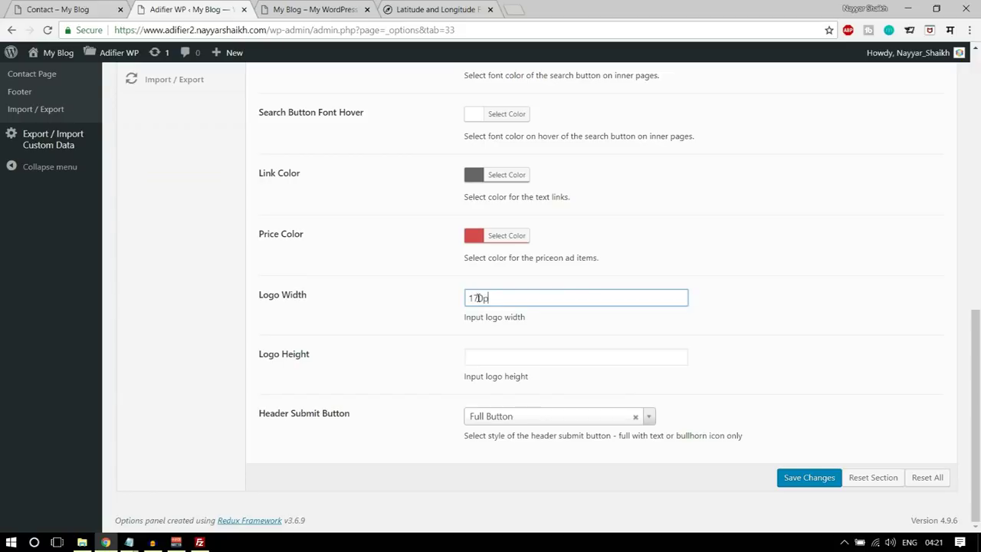
text(170px)
click(802, 483)
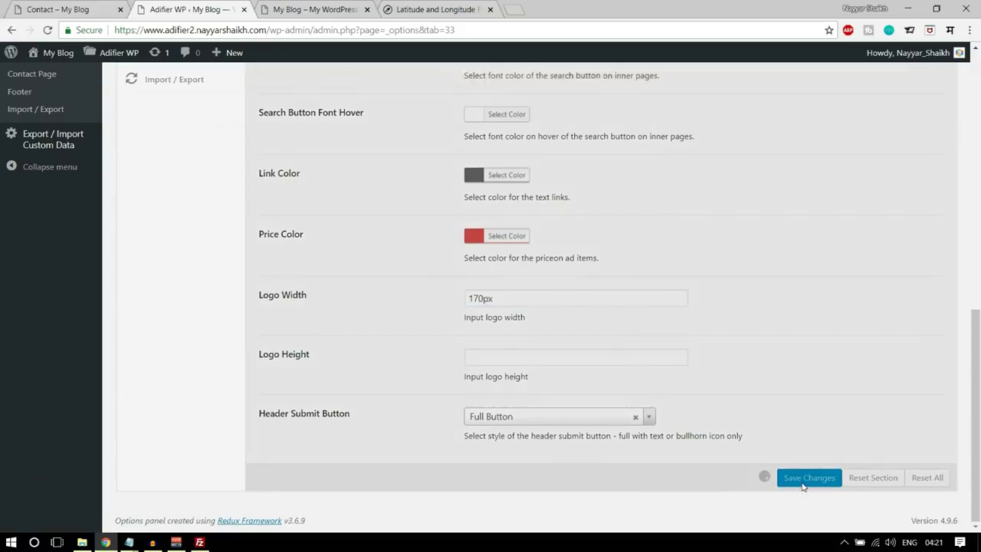
click(304, 6)
click(47, 30)
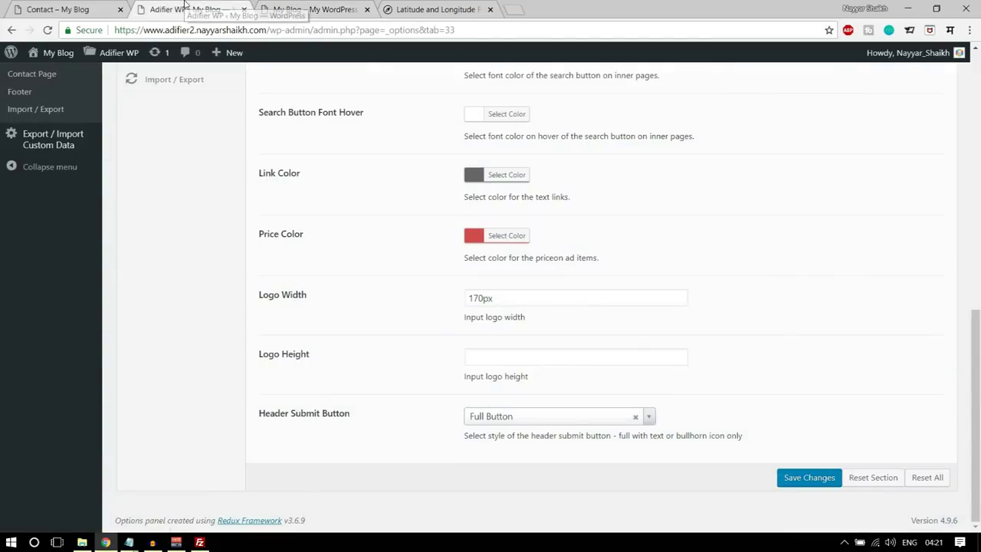
Return to the Adifier WP theme options and compare them against the demo site's tab
click(186, 9)
scroll(130, 238, up, 10)
mouse_move(56, 203)
click(58, 9)
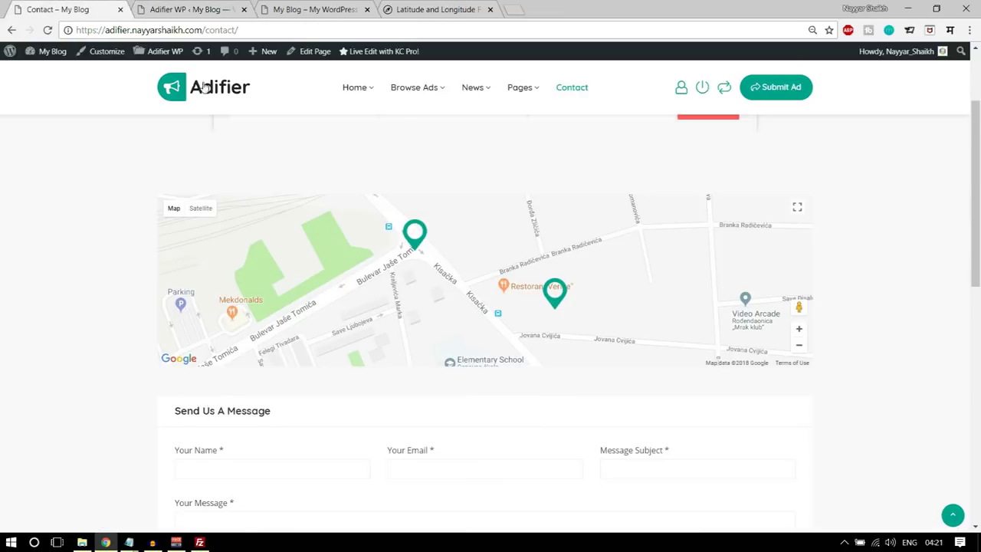
scroll(469, 401, down, 5)
scroll(469, 401, down, 4)
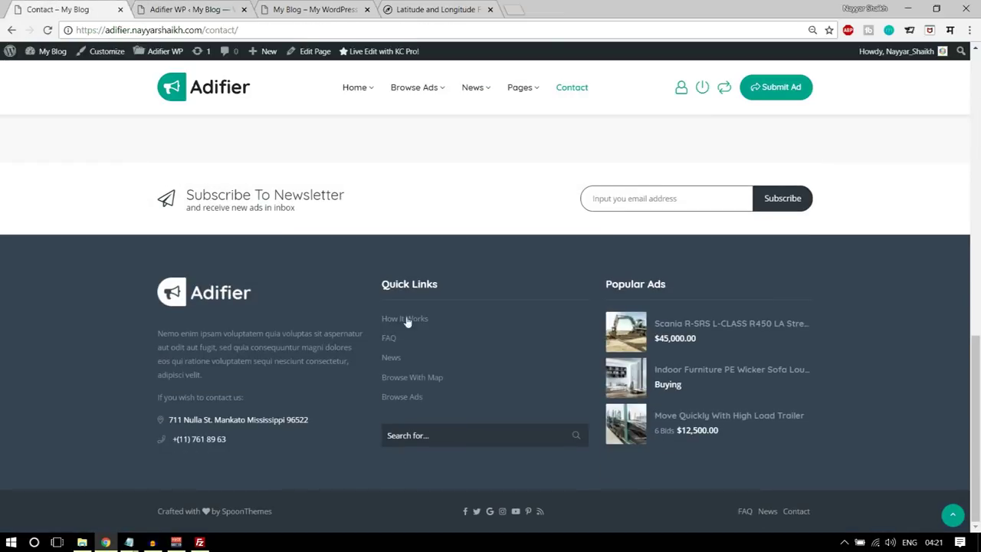
click(215, 8)
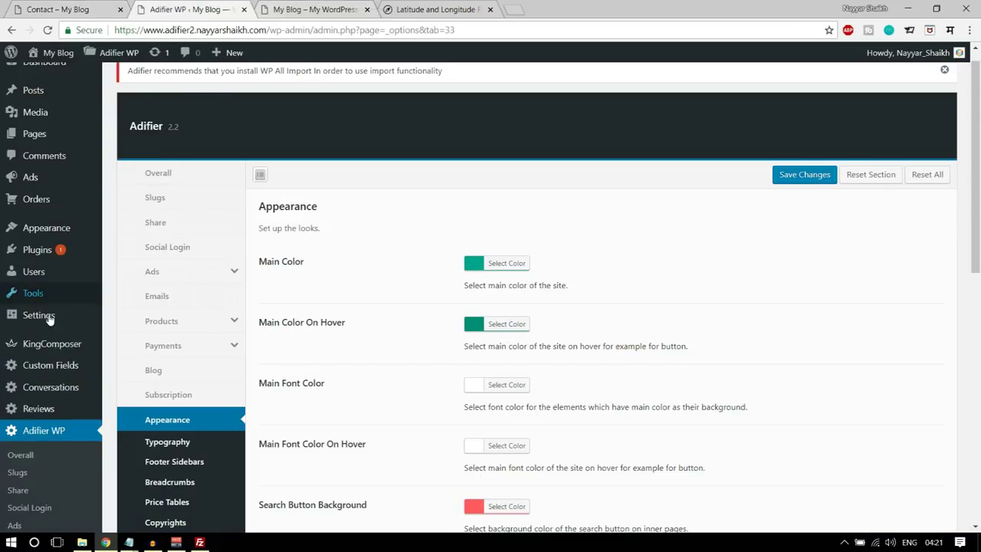
Create a new navigation menu named Main Menu
mouse_move(38, 233)
click(129, 288)
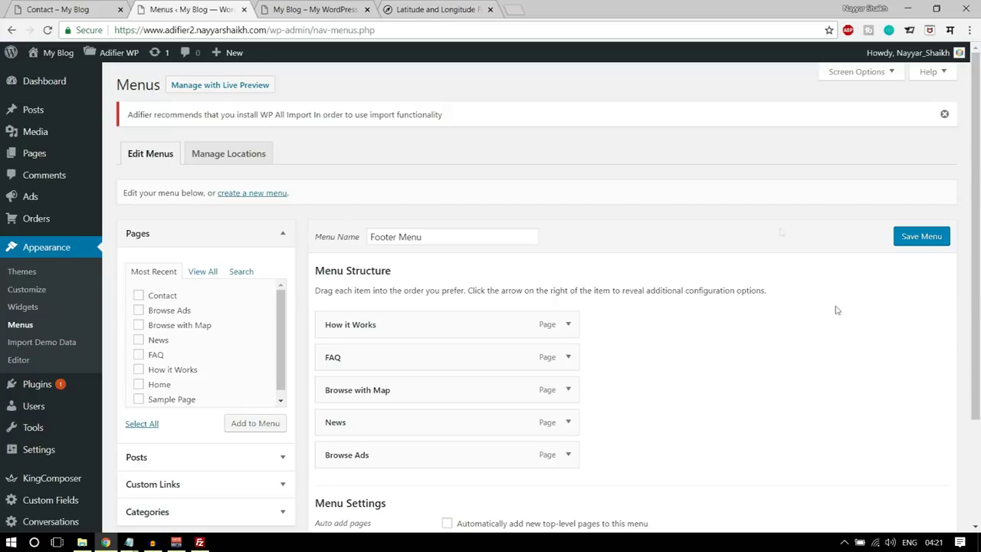
click(253, 194)
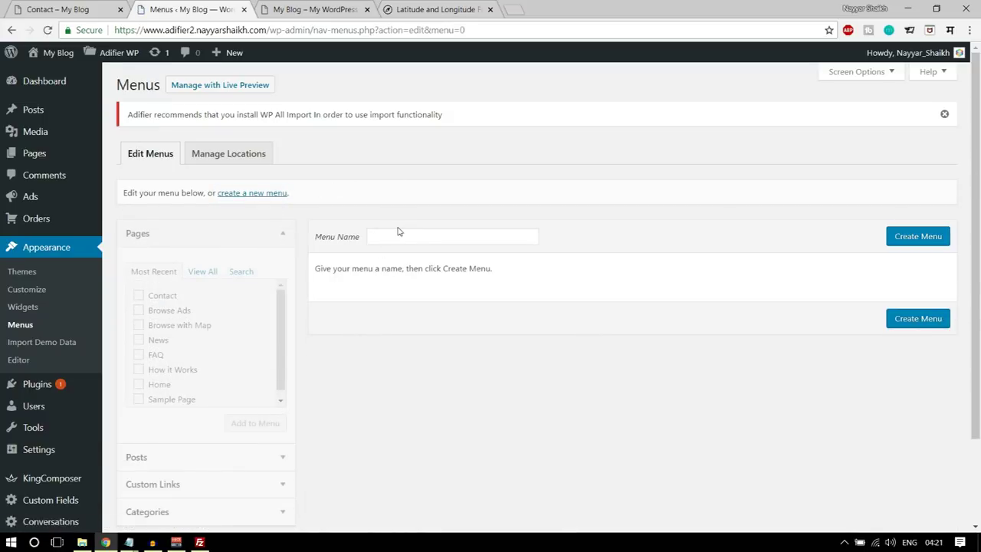
click(402, 234)
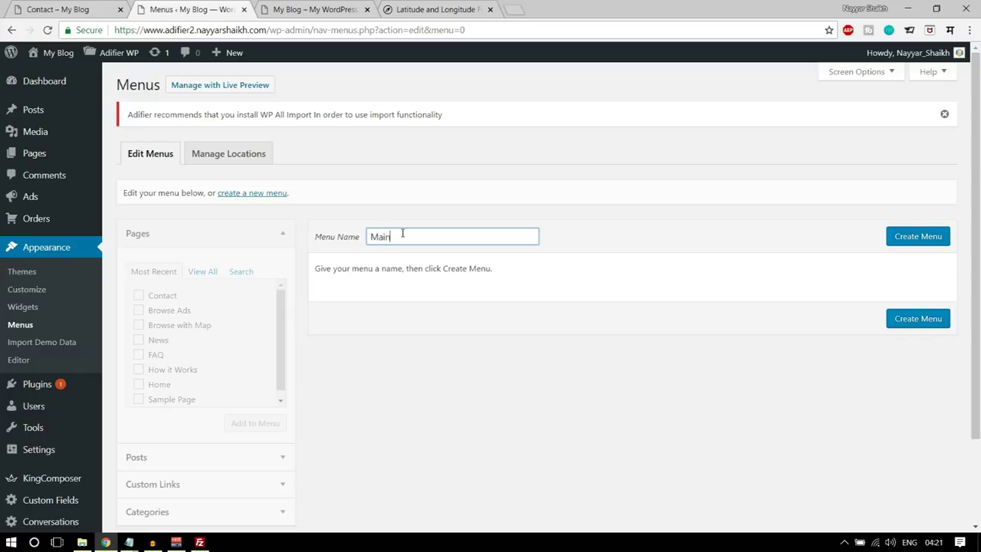
click(934, 236)
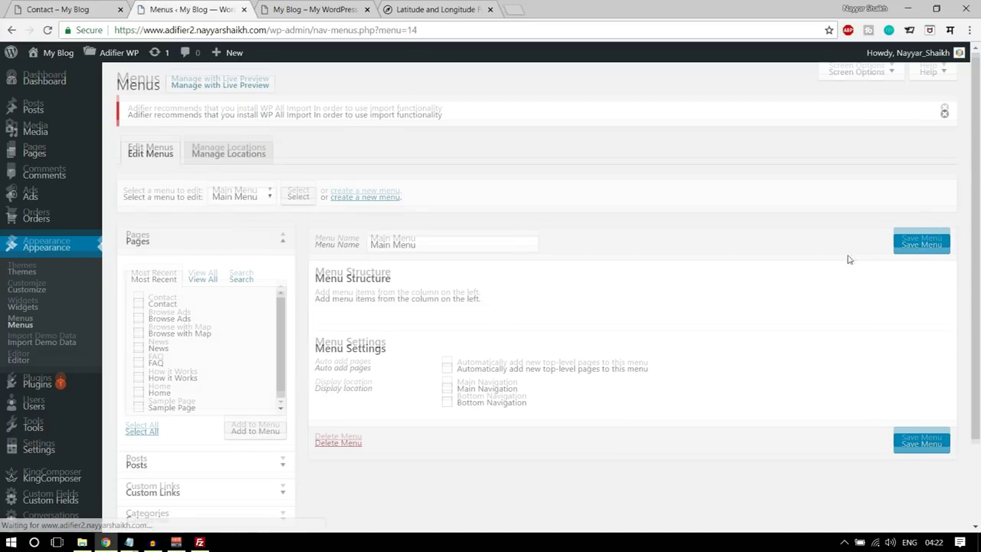
Add the Home, FAQ, News, Browse with Map, Browse Ads and Contact pages to Main Menu
scroll(506, 283, down, 2)
click(168, 328)
click(140, 301)
click(160, 287)
click(184, 272)
click(165, 256)
click(160, 242)
click(250, 366)
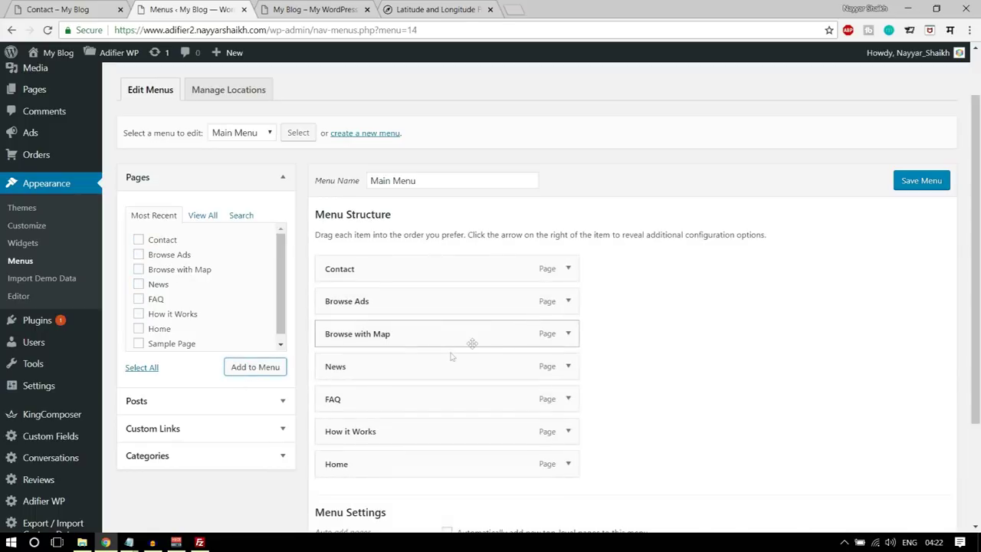
Move Home to the top, nest Browse with Map under Browse Ads, put Contact last, and remove News
drag(370, 463, 380, 256)
drag(364, 355, 385, 366)
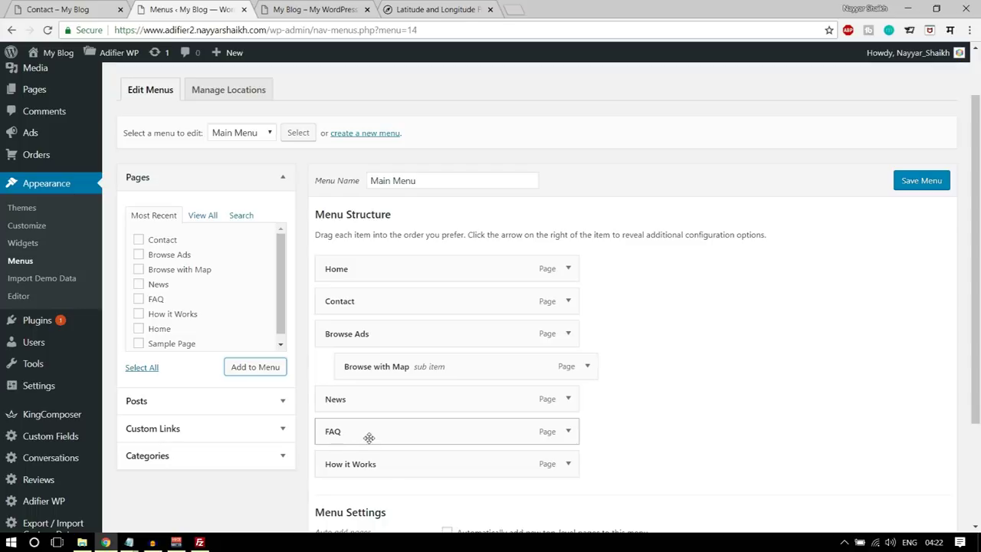
drag(378, 311, 379, 470)
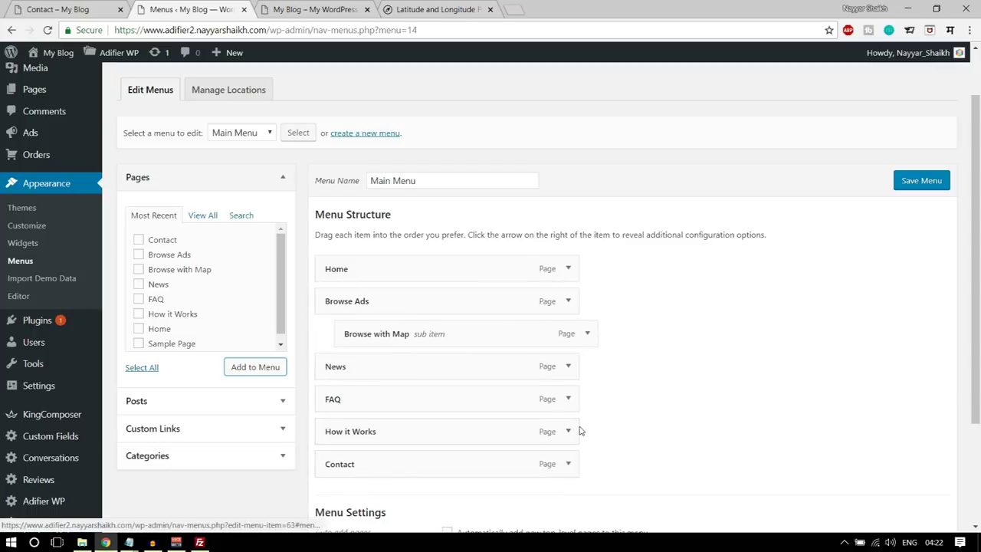
click(568, 365)
scroll(521, 361, down, 2)
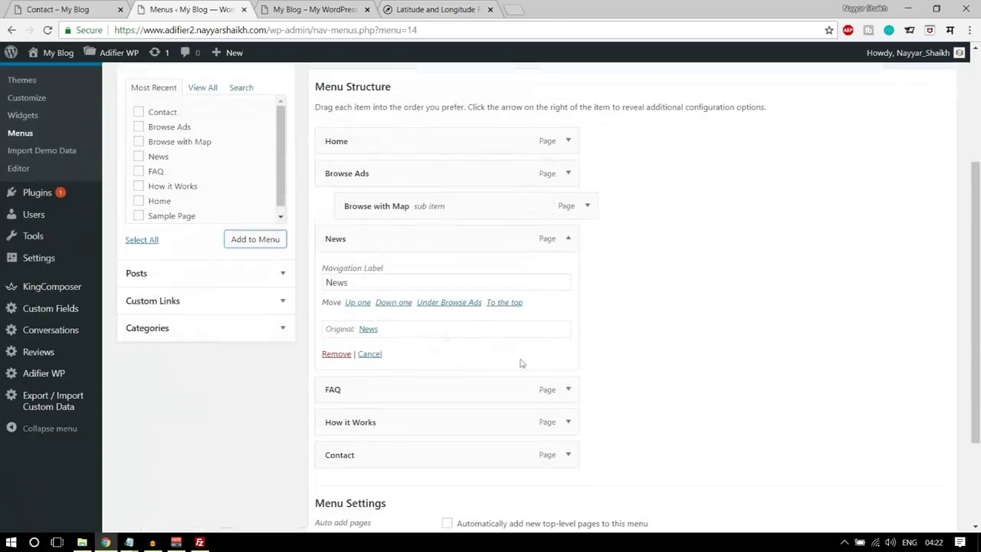
click(337, 354)
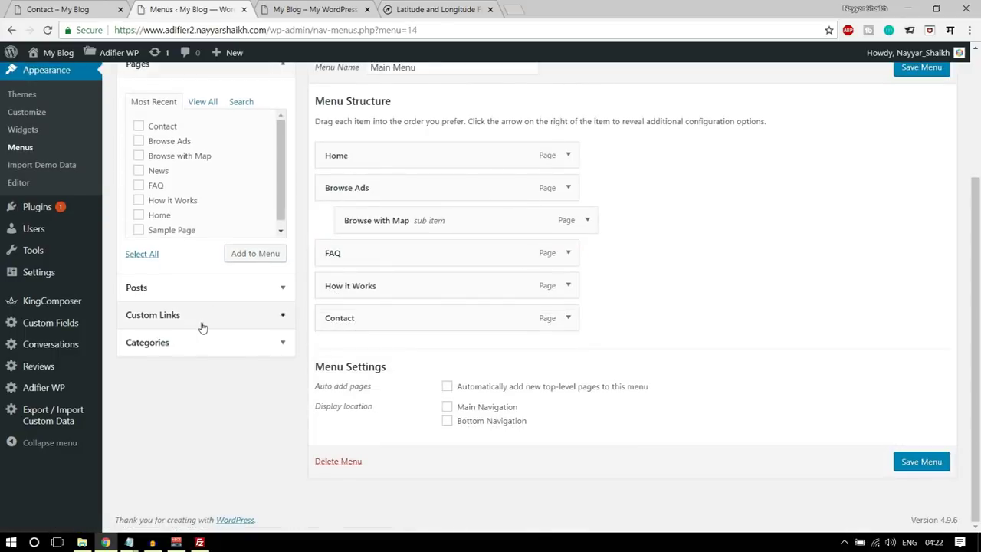
click(201, 322)
click(348, 8)
Add a custom link News pointing to the site URL plus news/?listing_type=2
click(267, 30)
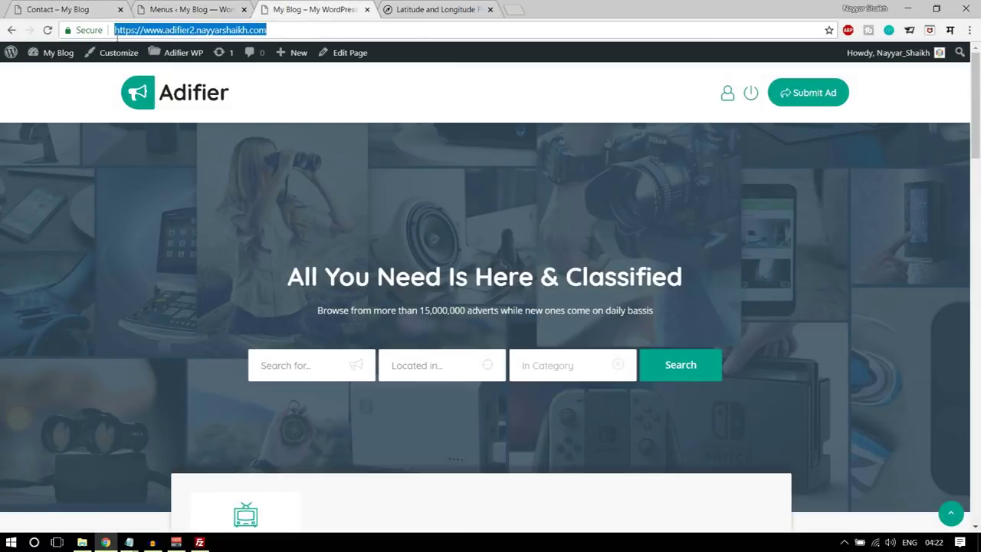
click(422, 7)
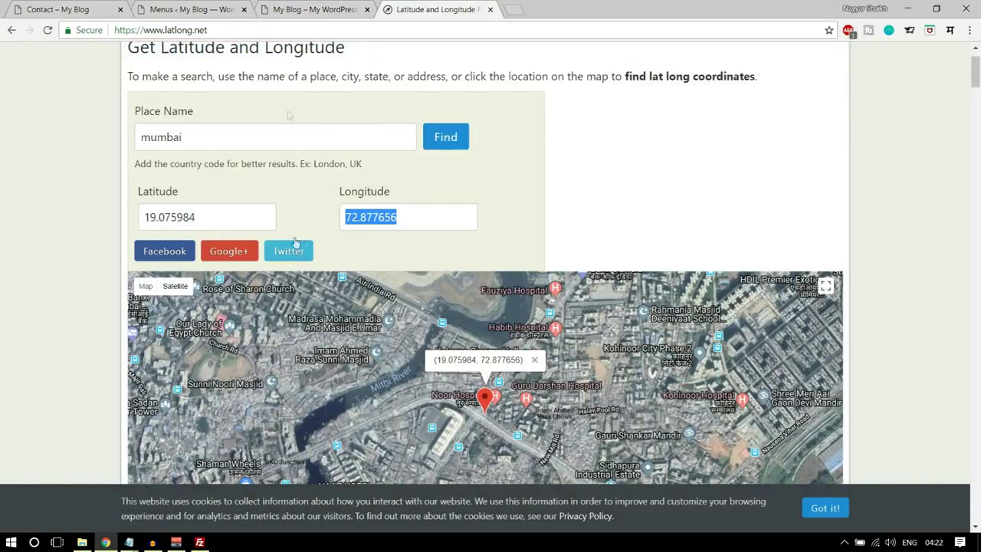
click(296, 8)
click(198, 8)
click(221, 160)
key(ctrl+v)
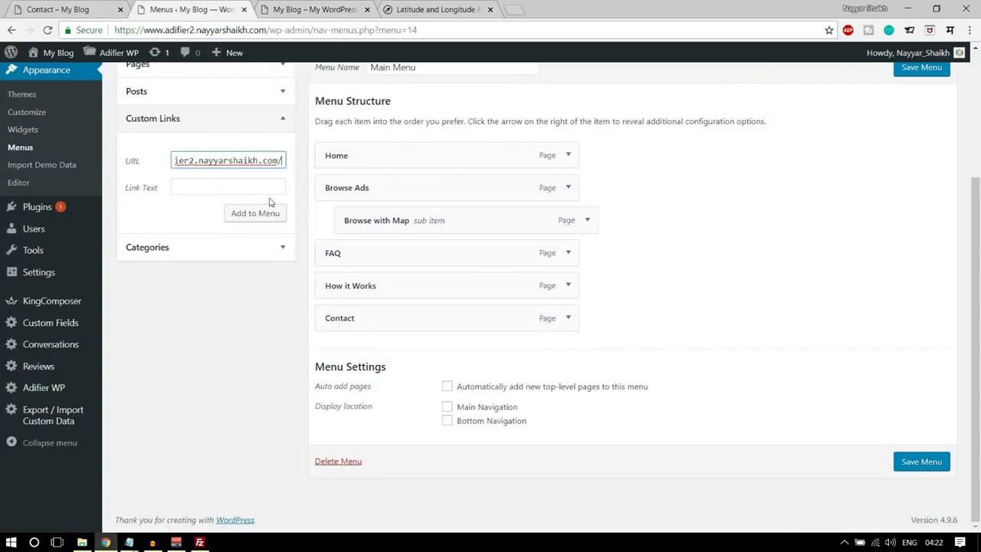
text(news)
text(/)
click(128, 542)
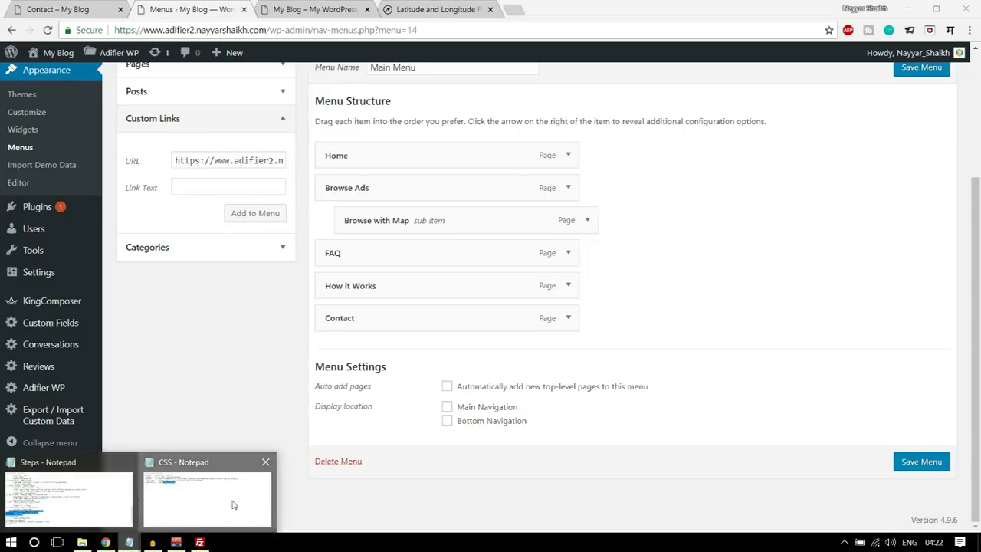
click(218, 497)
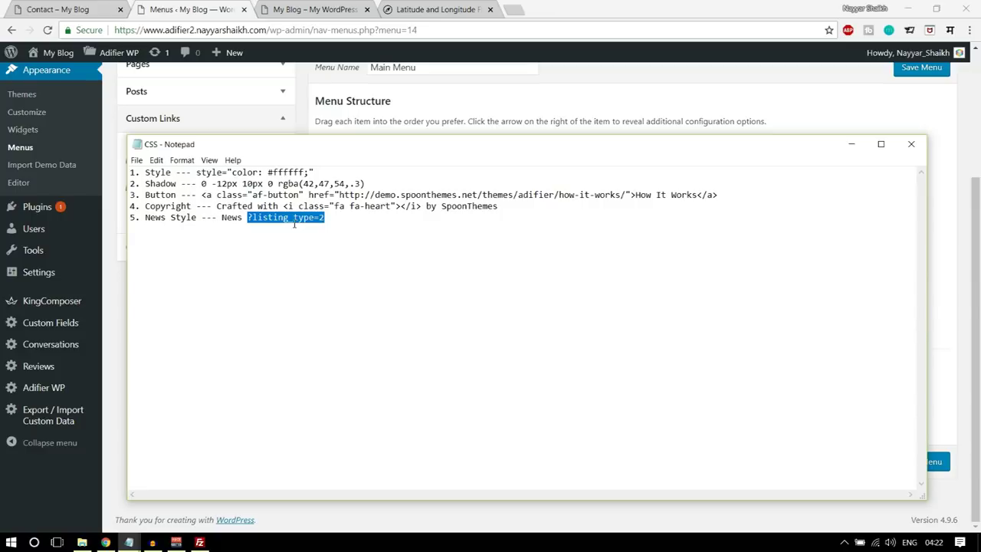
click(256, 130)
click(278, 167)
key(Right)
key(Right)
key(Right)
key(Right)
key(Right)
key(Right)
key(Right)
key(Right)
key(Right)
key(Right)
key(Right)
key(Right)
key(Right)
key(Right)
key(Right)
key(Right)
key(Right)
key(Right)
key(Right)
key(Right)
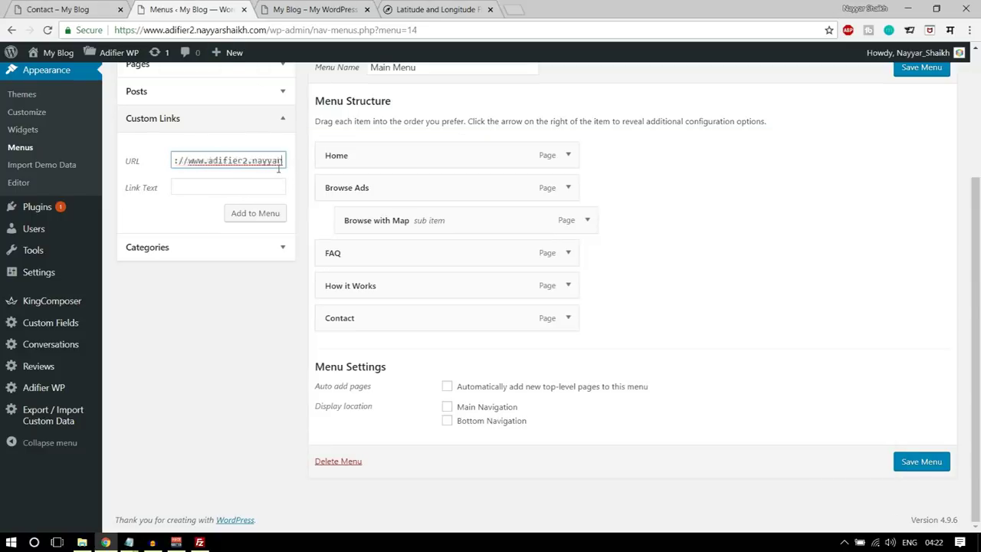
text(?listing_type=2)
click(252, 186)
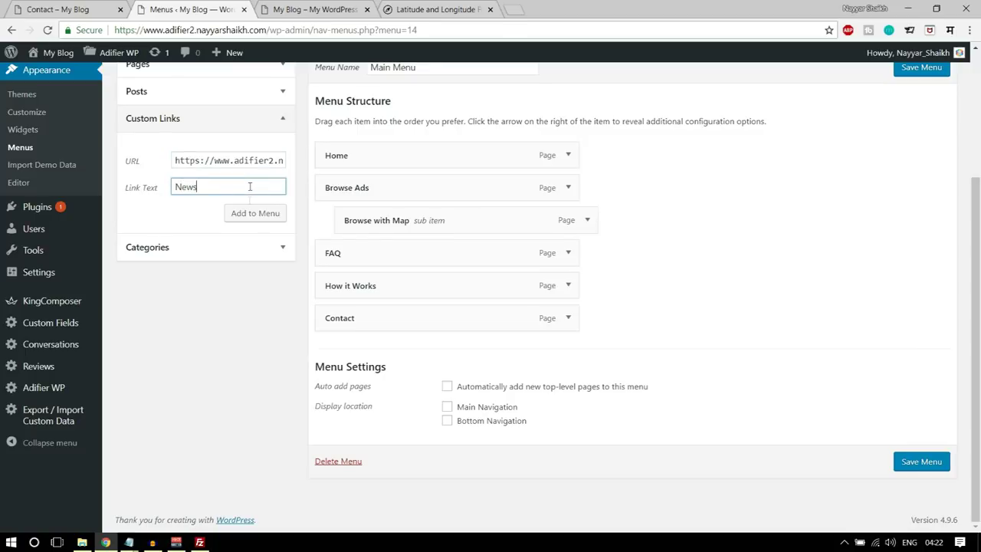
click(254, 214)
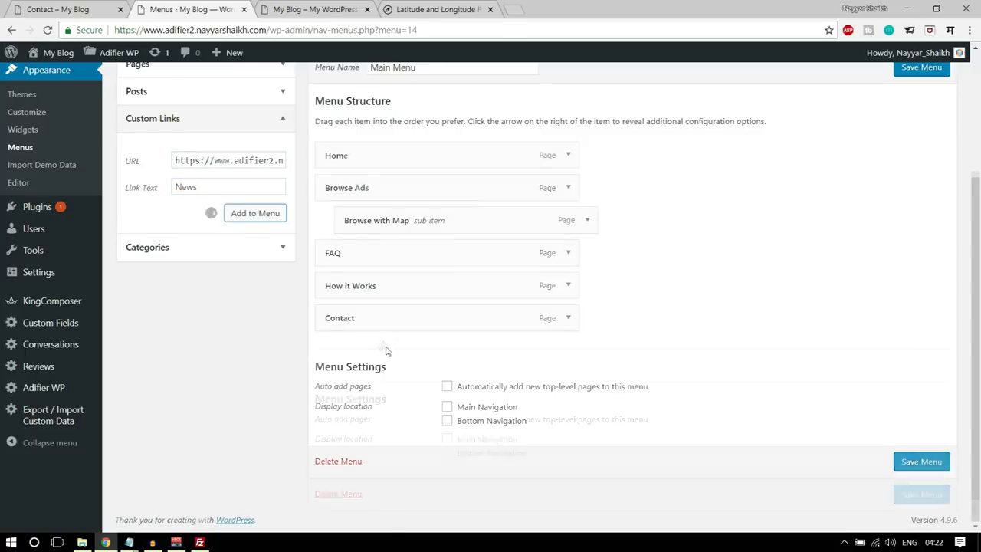
Place News below Browse with Map, assign Main Navigation, save the menu and reload the site
drag(374, 354, 383, 258)
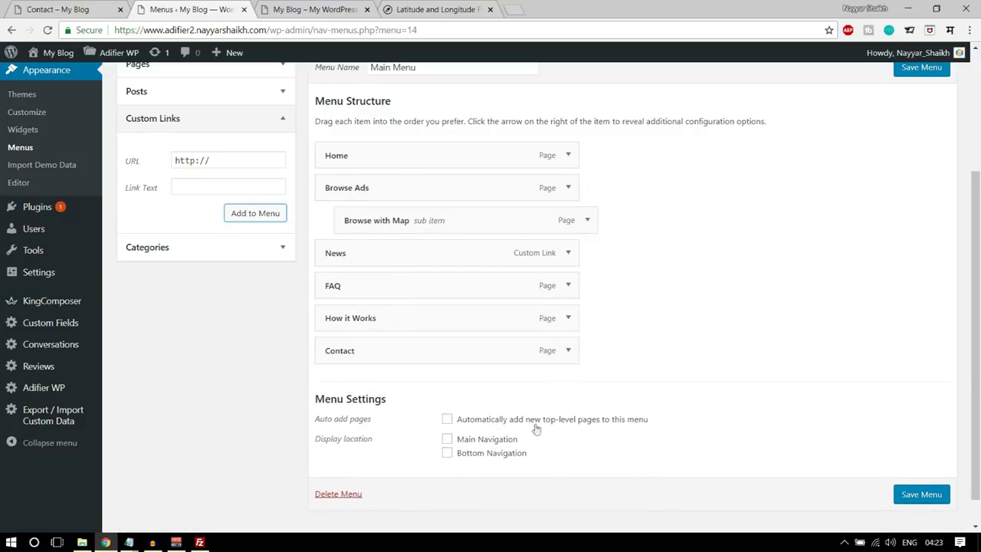
click(480, 440)
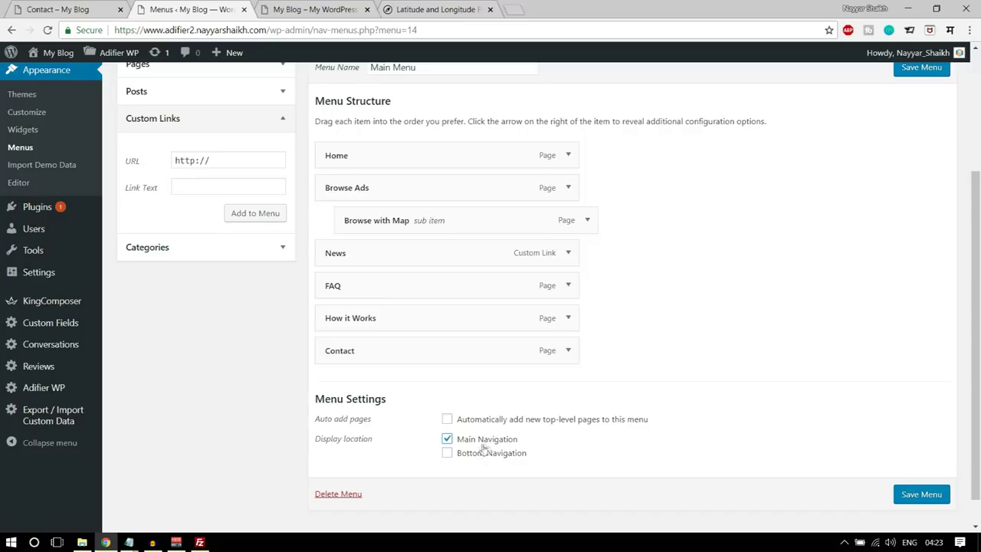
click(922, 498)
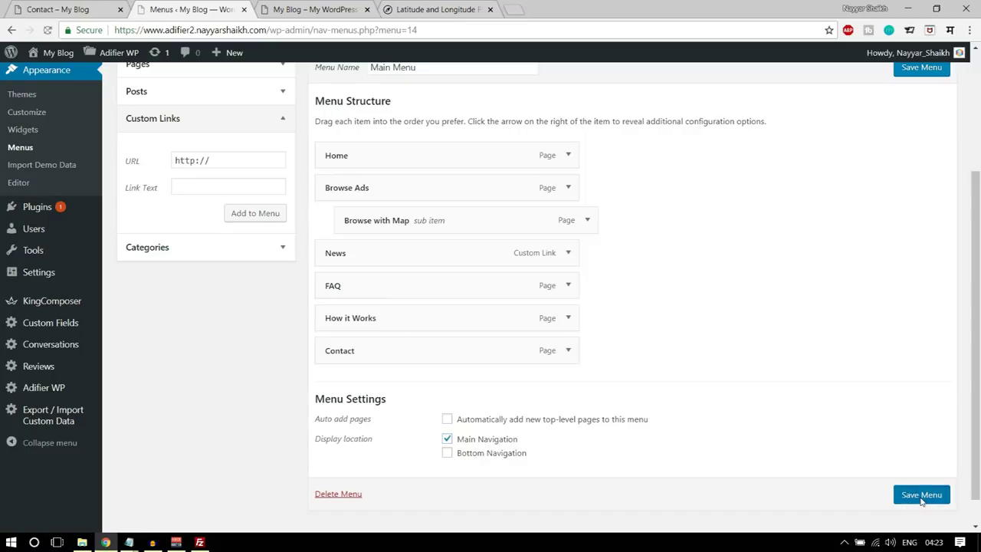
click(312, 10)
click(198, 99)
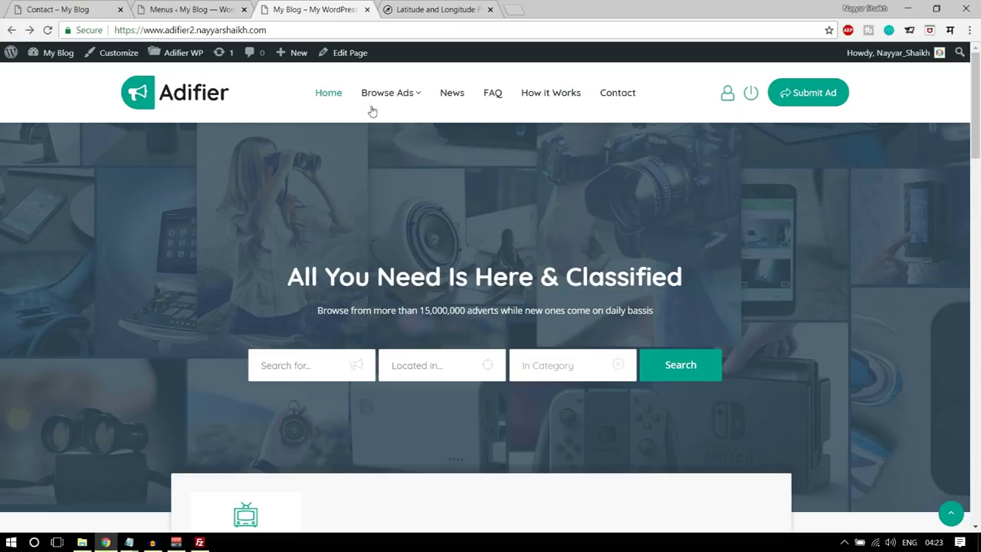
Open News from the site header, return home via the logo, then review Main Menu in the Menus editor
click(450, 94)
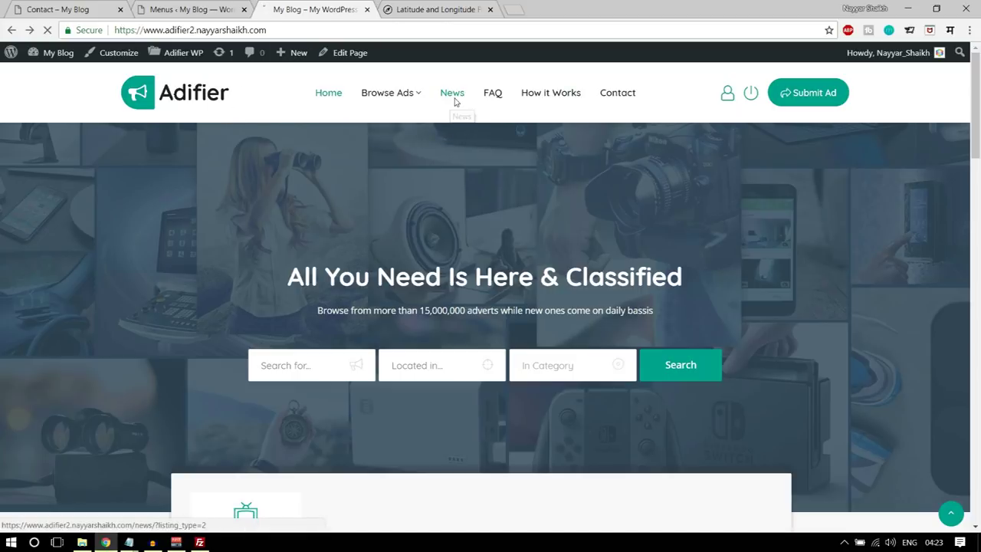
scroll(497, 345, down, 5)
scroll(497, 346, down, 5)
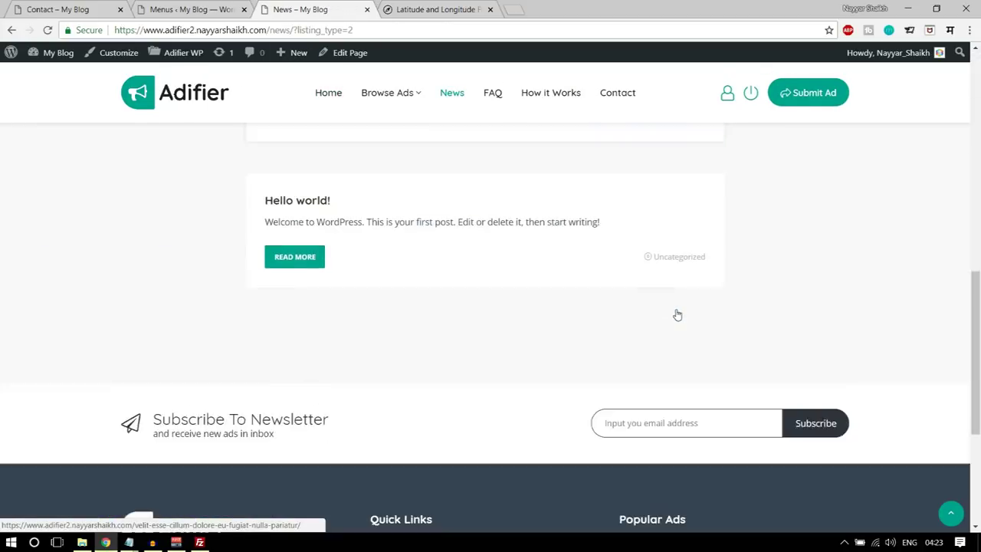
scroll(674, 316, up, 10)
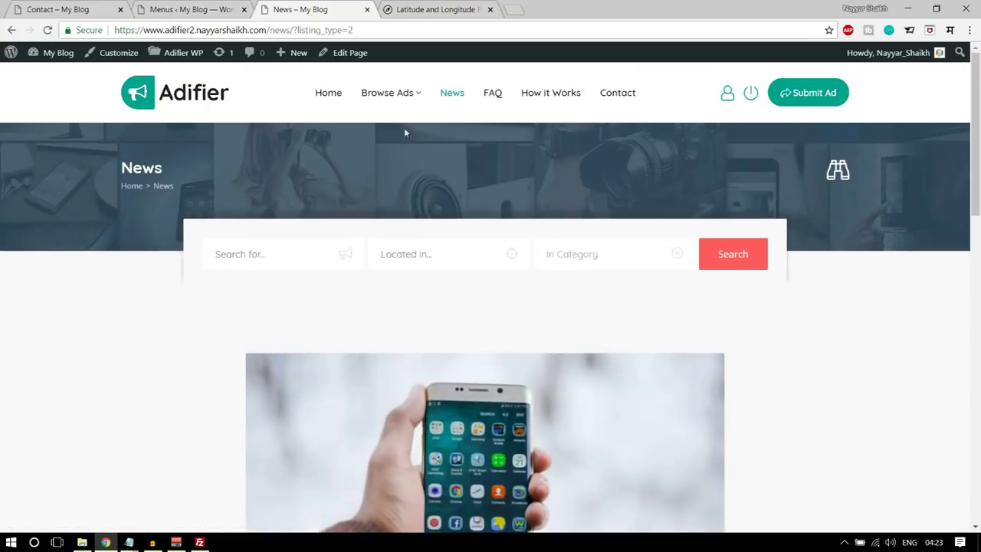
click(171, 86)
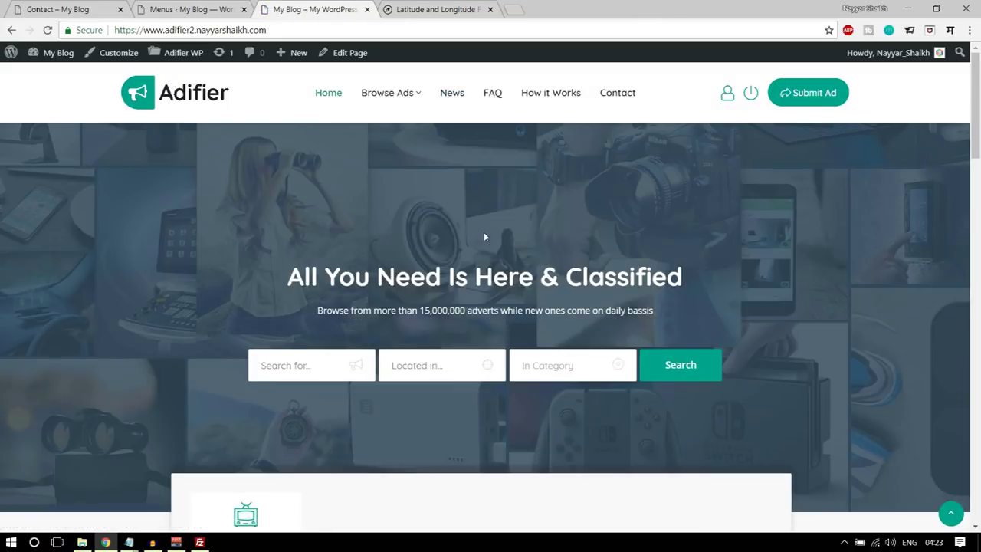
scroll(483, 237, down, 15)
scroll(484, 236, down, 5)
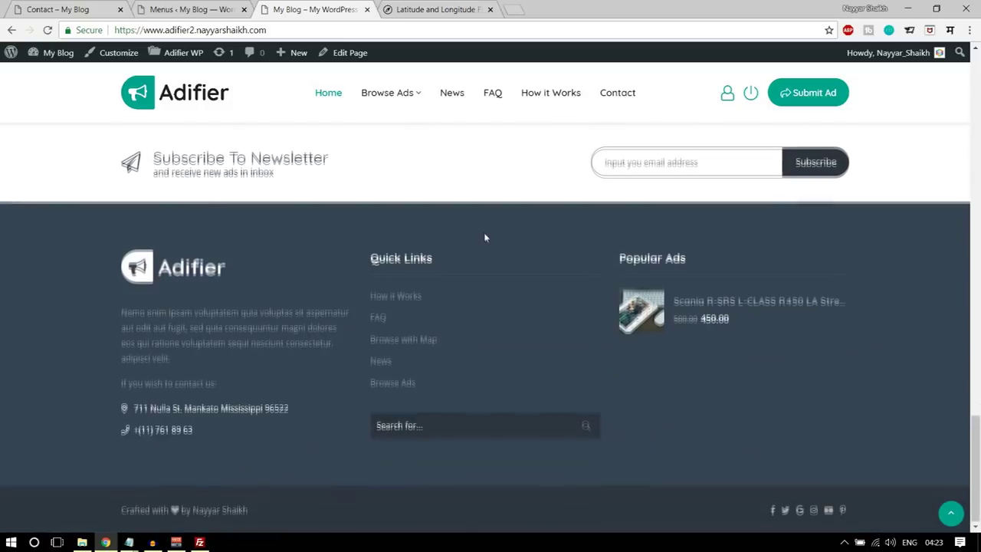
scroll(699, 418, up, 10)
scroll(700, 419, up, 8)
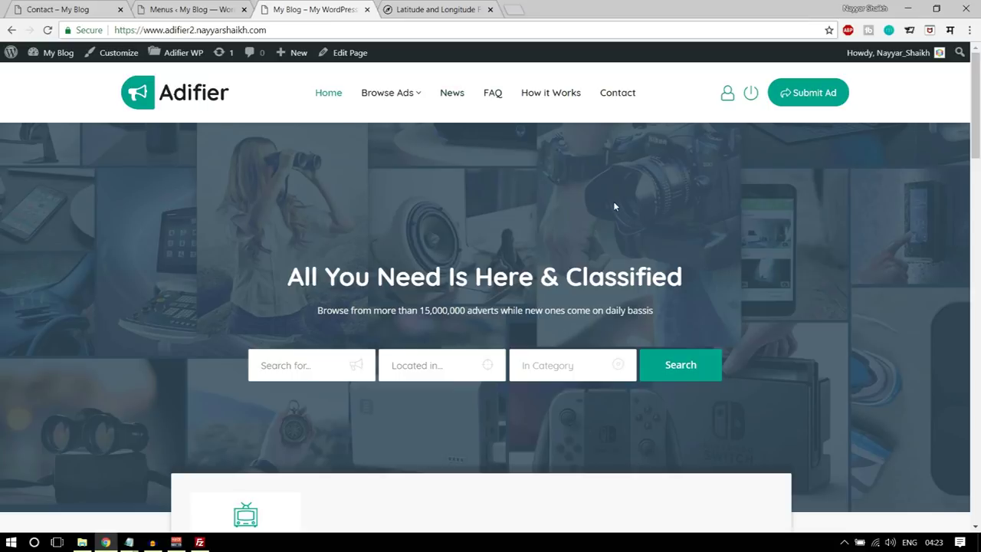
click(193, 8)
scroll(679, 256, down, 3)
scroll(670, 296, up, 3)
scroll(16, 421, down, 3)
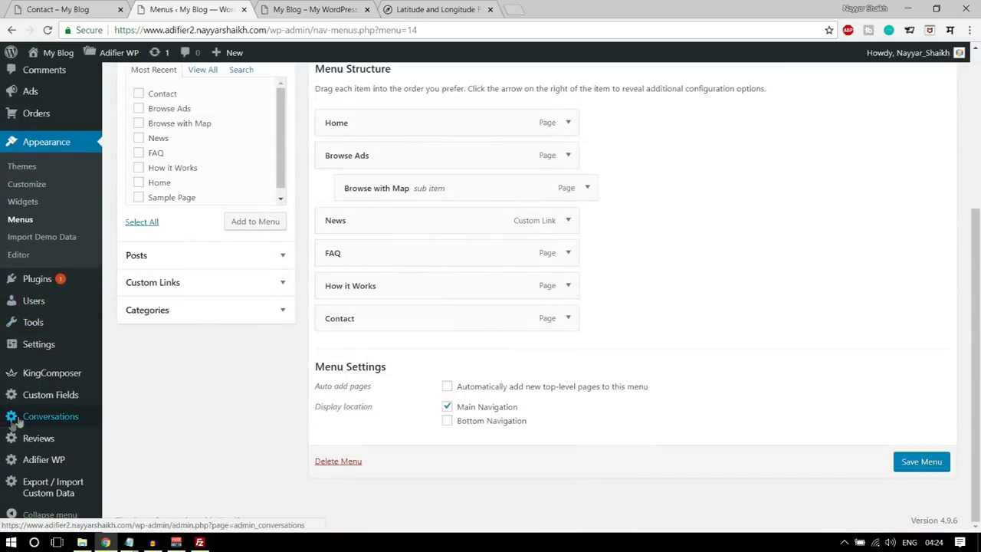
Enable 'Anyone can register' in General Settings and save
click(43, 346)
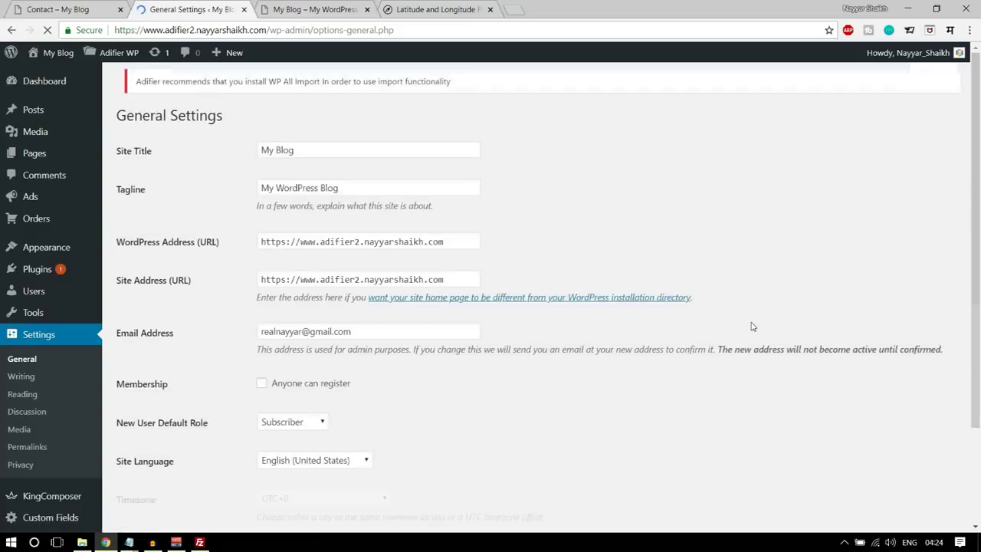
scroll(678, 332, down, 2)
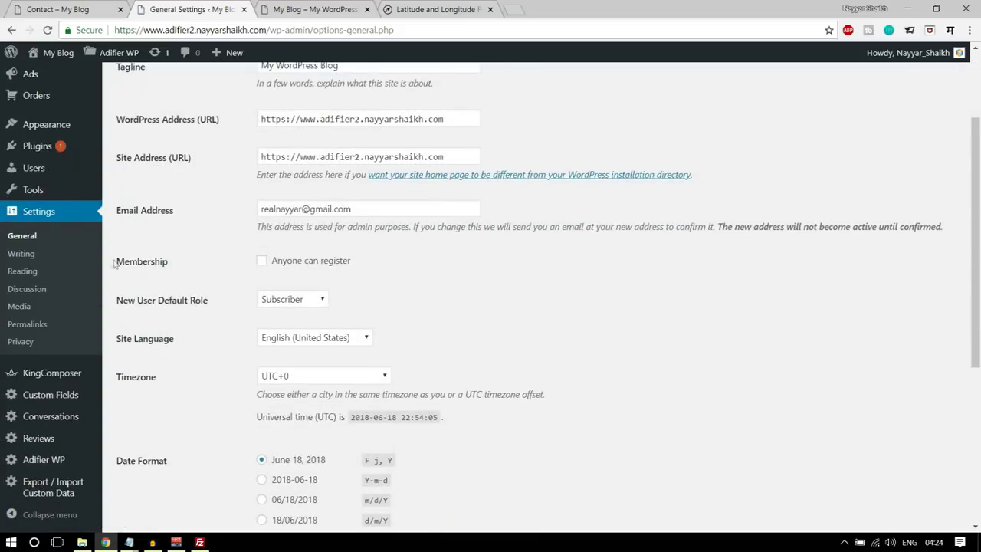
drag(115, 262, 120, 259)
click(261, 260)
scroll(322, 307, down, 4)
click(143, 473)
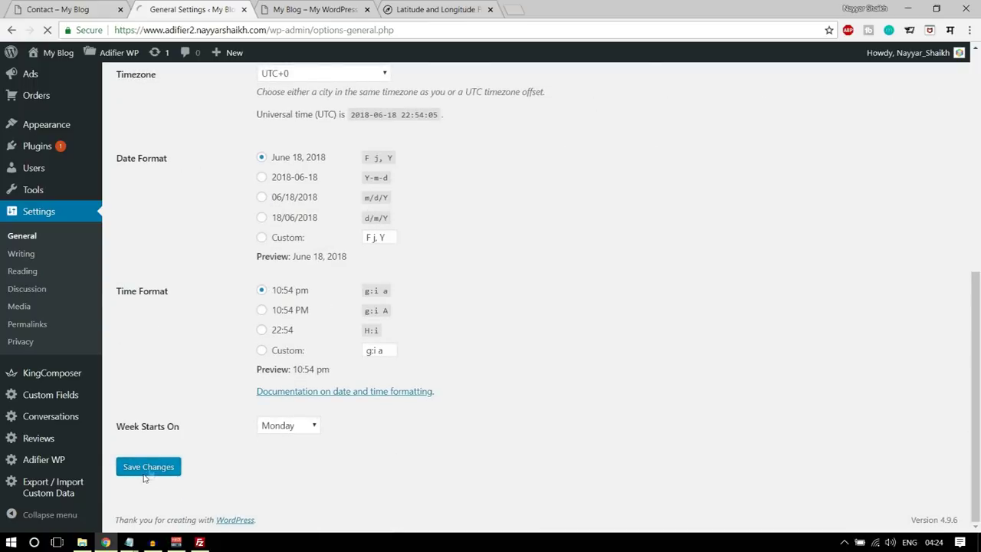
Check the live homepage, then review the saved General Settings page
click(318, 9)
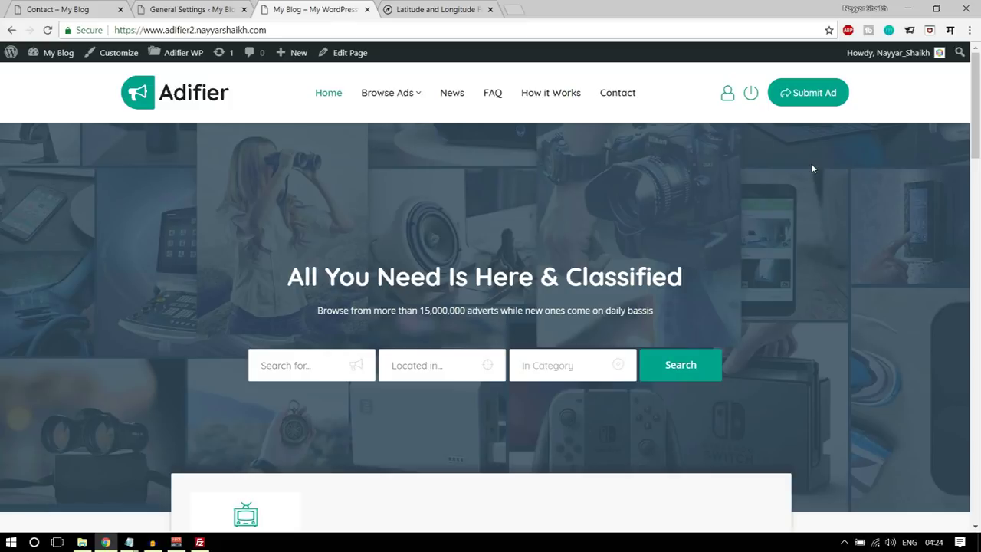
click(180, 8)
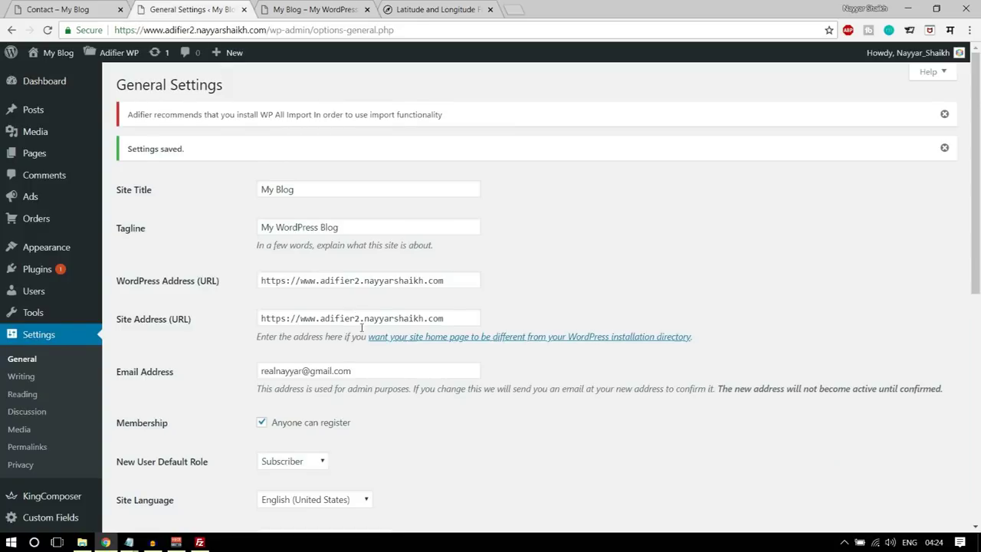
scroll(286, 284, down, 3)
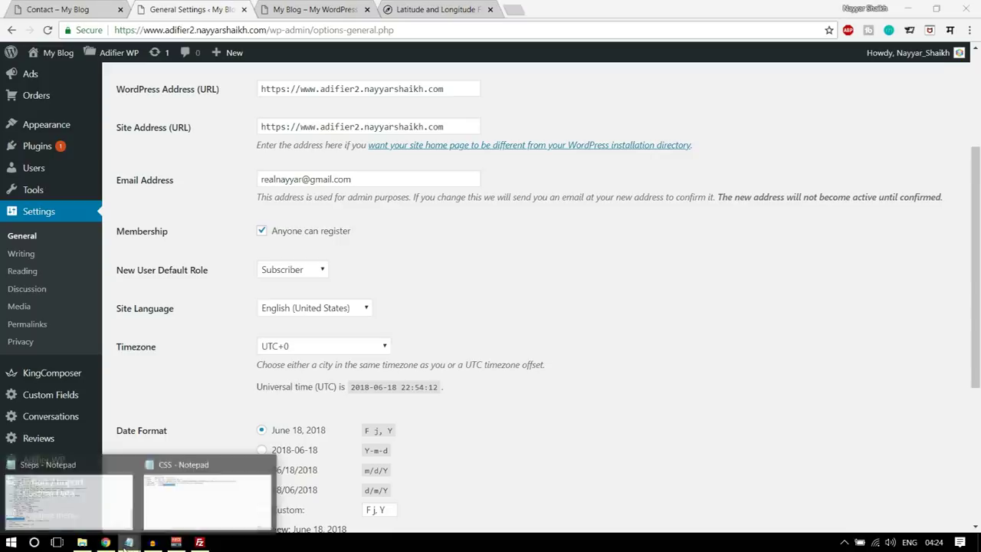
scroll(700, 269, up, 3)
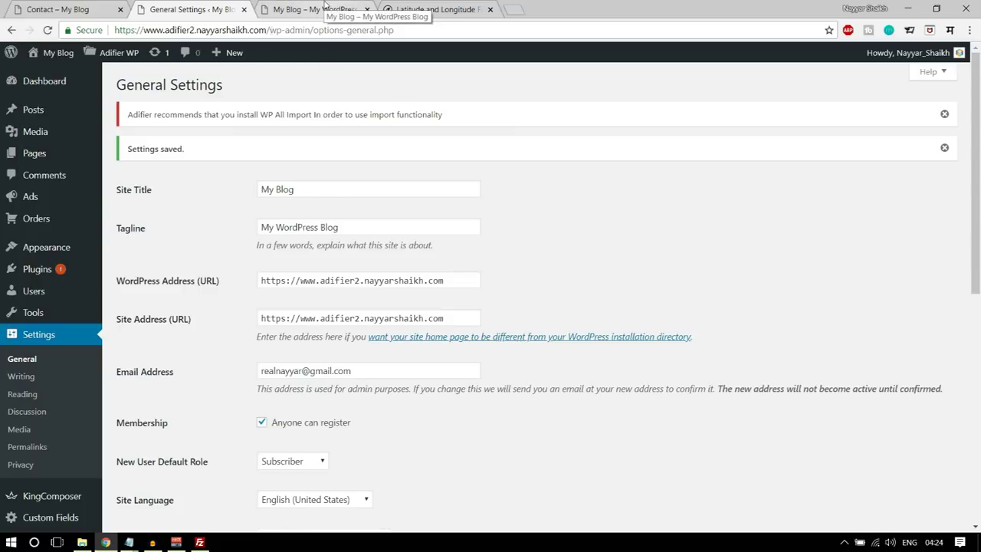
mouse_move(120, 58)
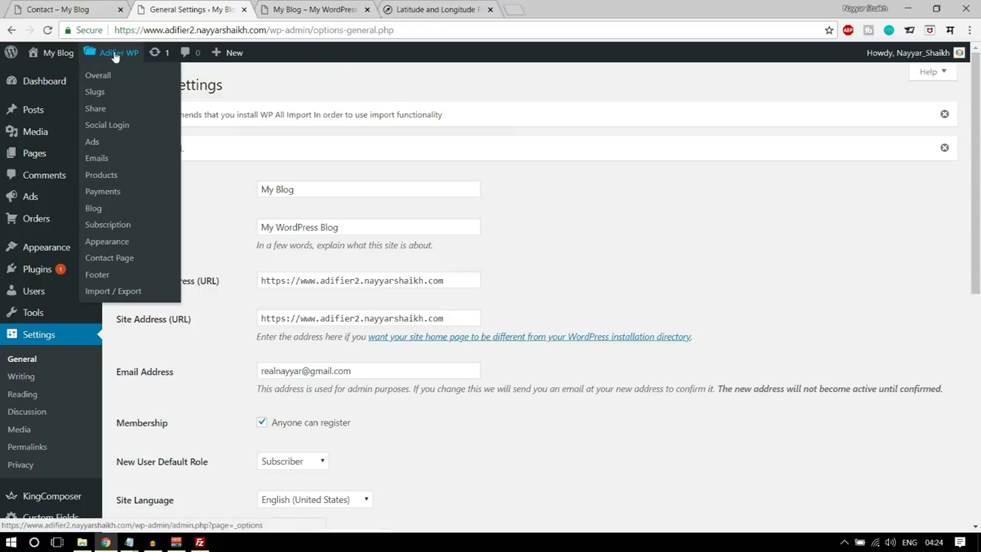
In the Adifier Ads product settings, set the Bump Up Ad price to 10
click(111, 176)
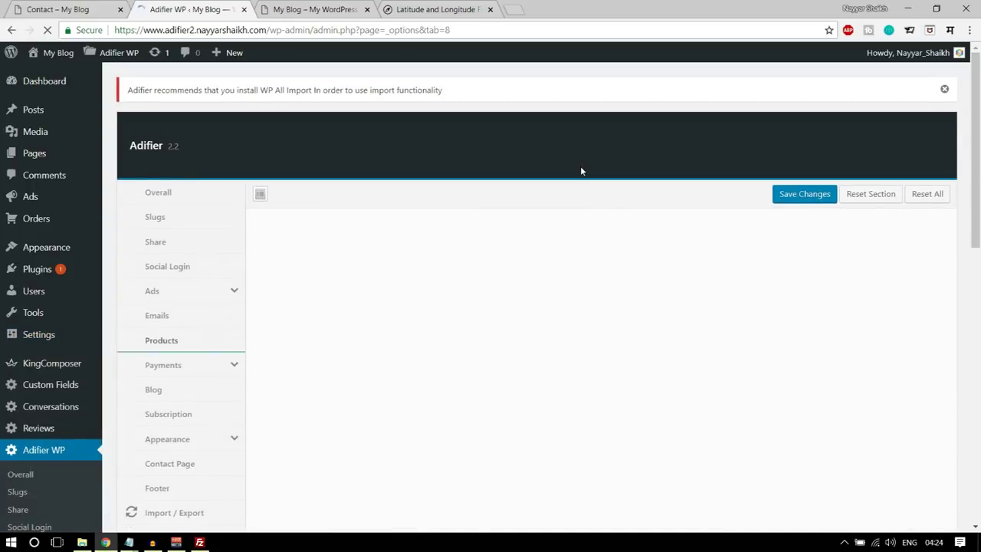
scroll(718, 313, down, 2)
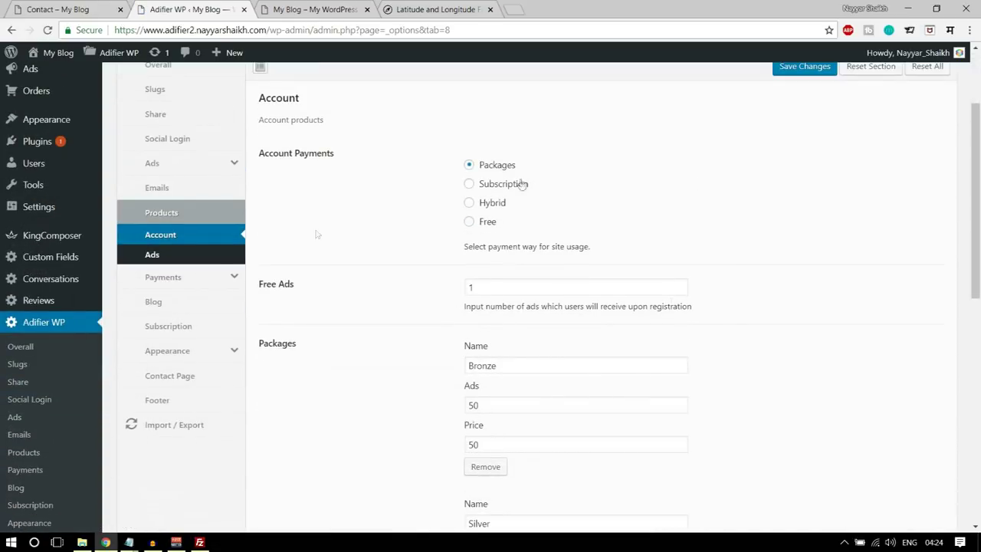
click(161, 260)
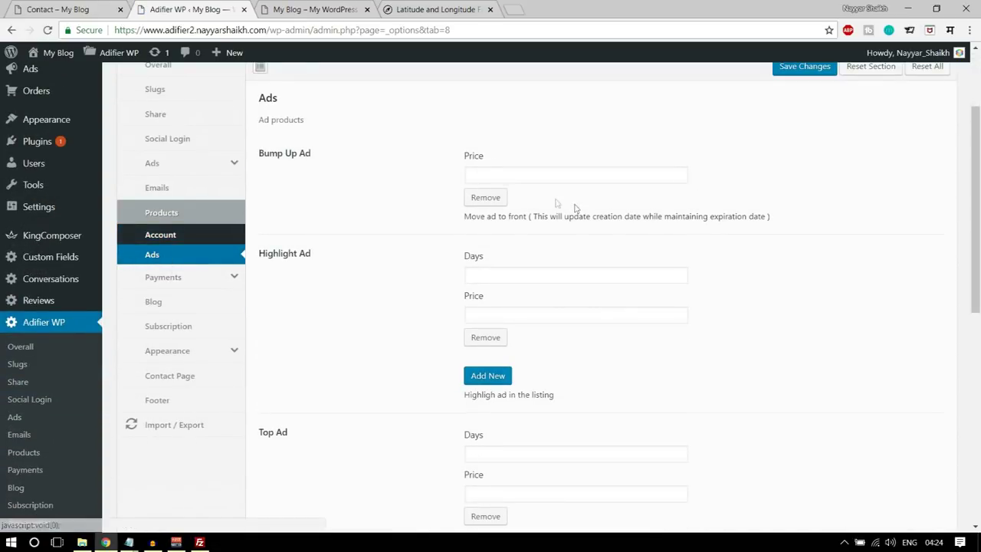
click(521, 168)
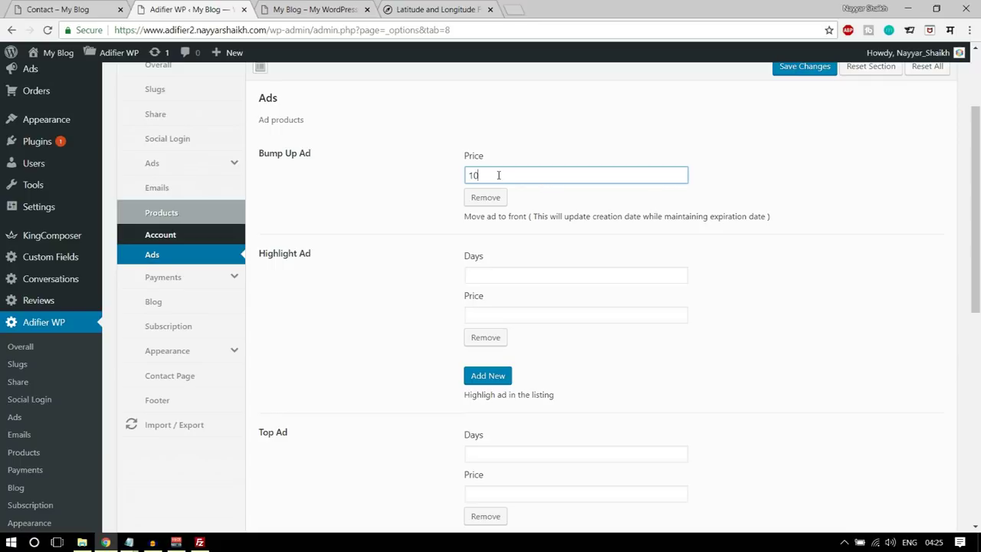
click(465, 221)
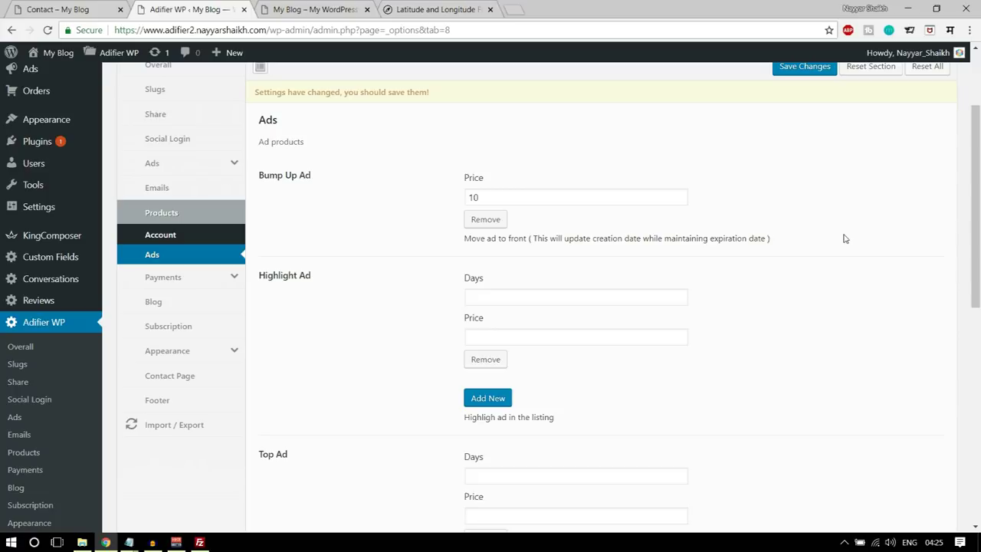
Give the Highlight Ad a 10-day duration at a price of 5
scroll(470, 186, down, 3)
scroll(376, 221, up, 2)
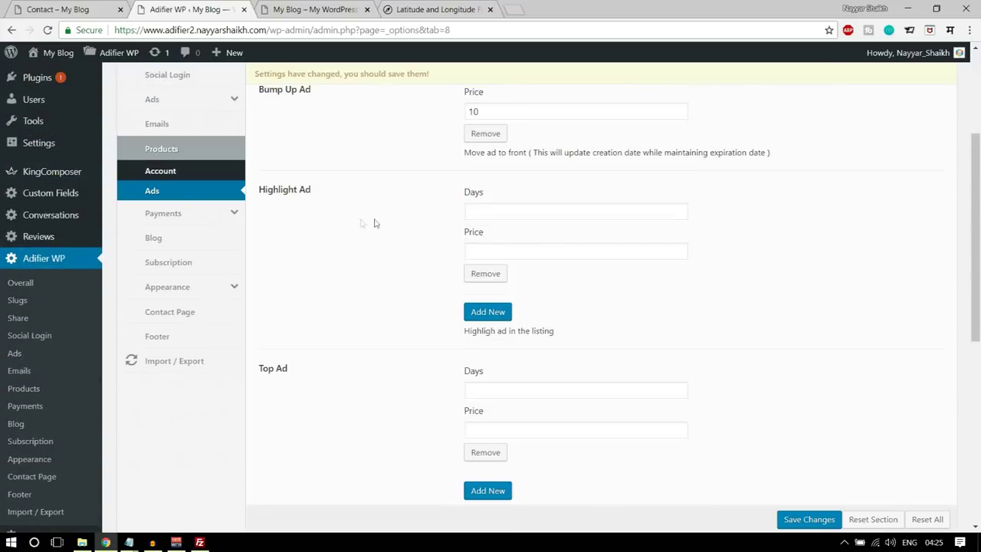
click(496, 206)
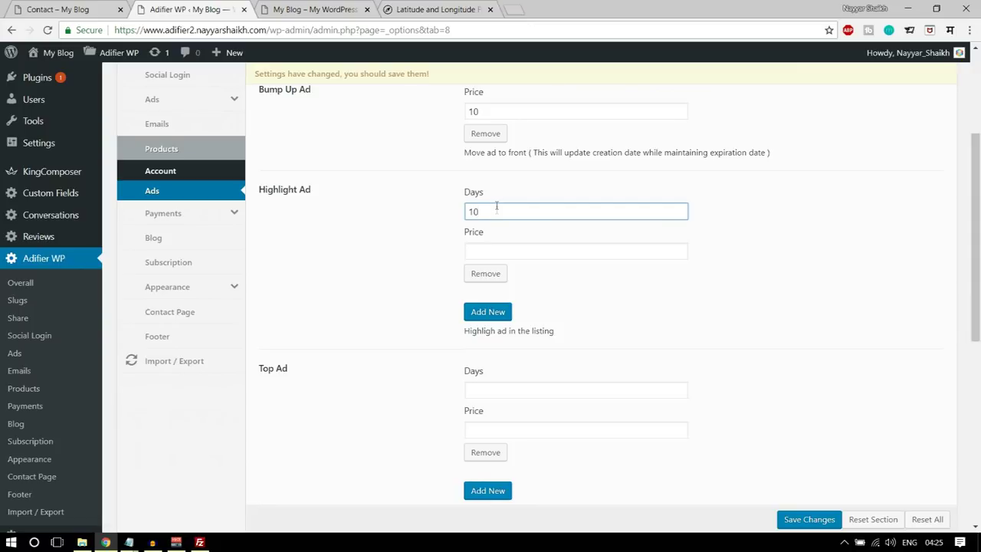
click(508, 250)
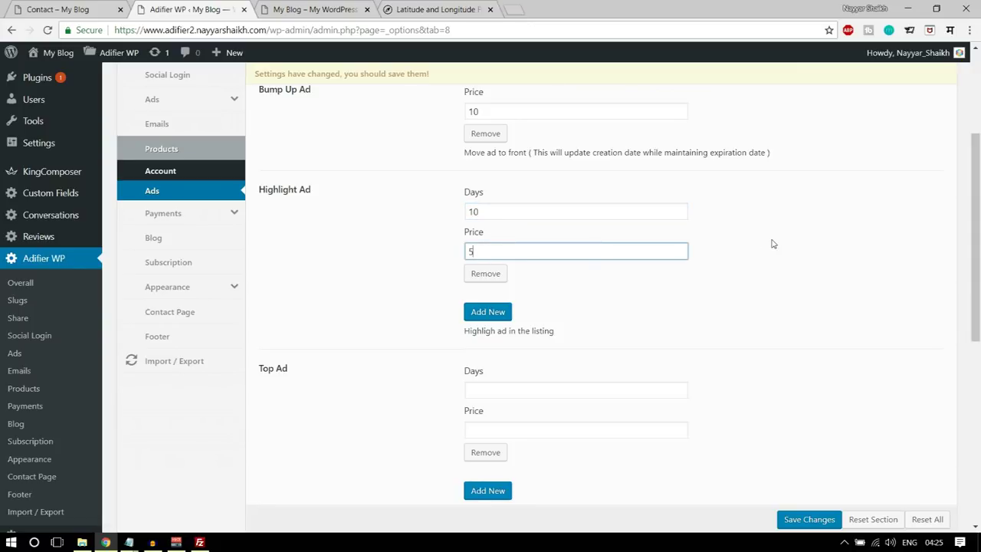
click(773, 244)
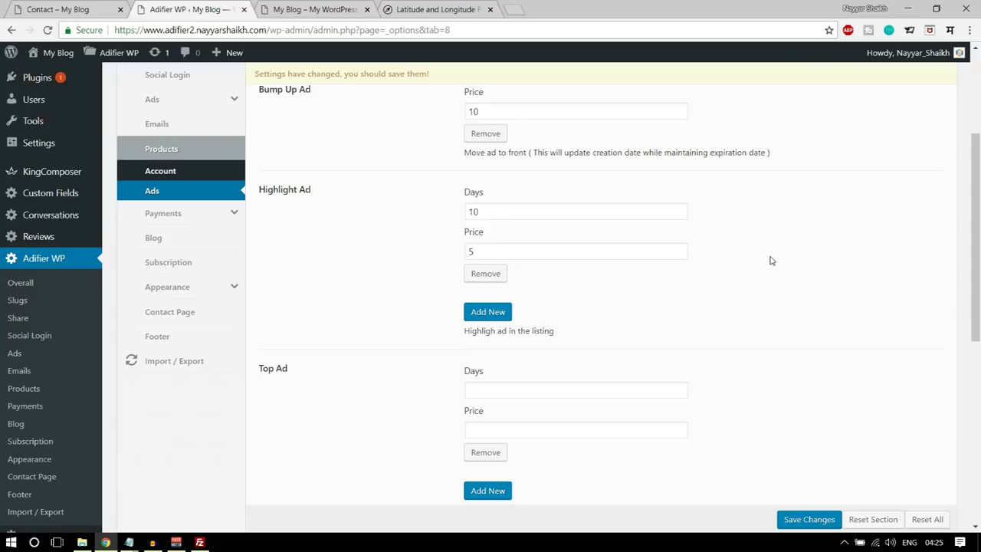
Set the Top Ad to 5 days at a price of 10
scroll(772, 260, down, 2)
click(568, 256)
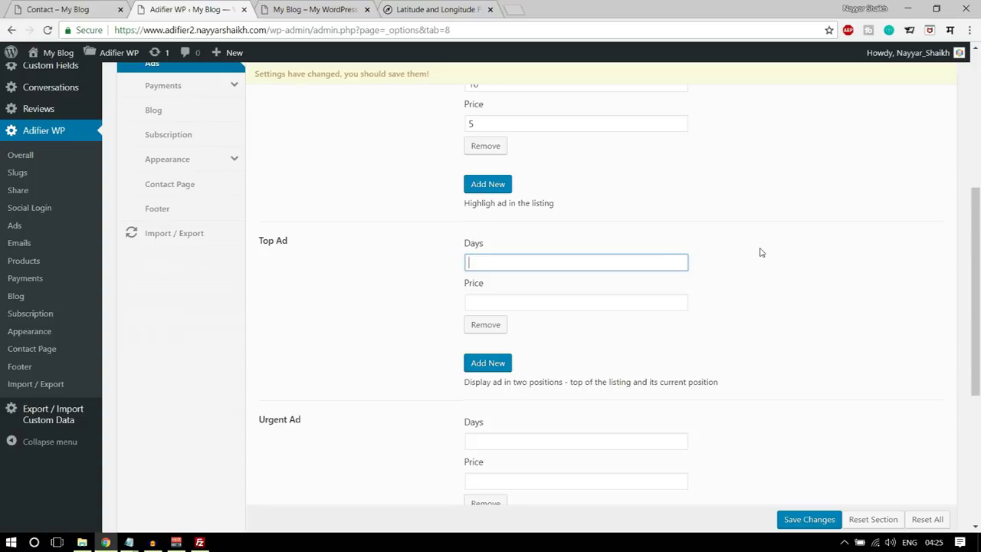
text(5)
click(616, 299)
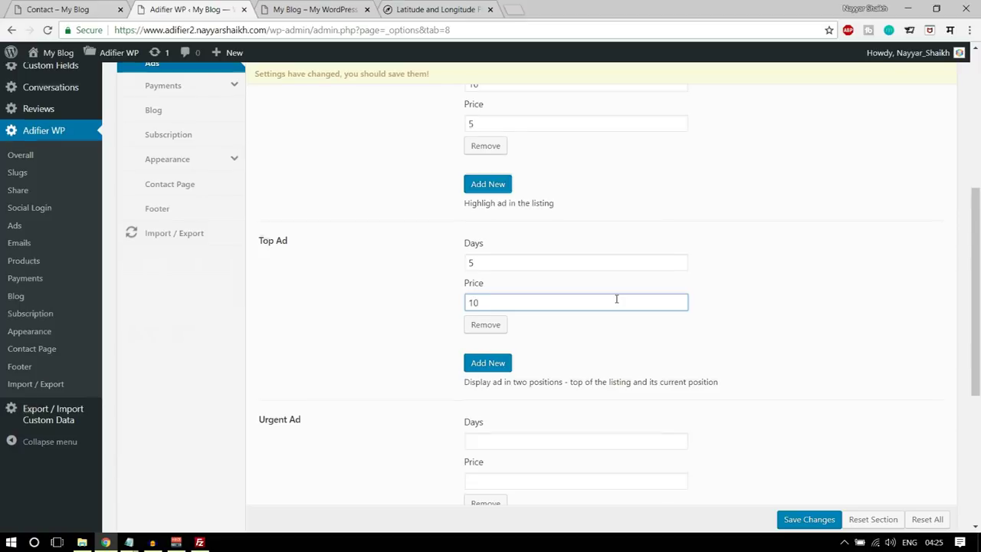
scroll(615, 300, down, 3)
Set Urgent Ad and Home Map Ad to 10 days at price 10 each, then save
click(513, 248)
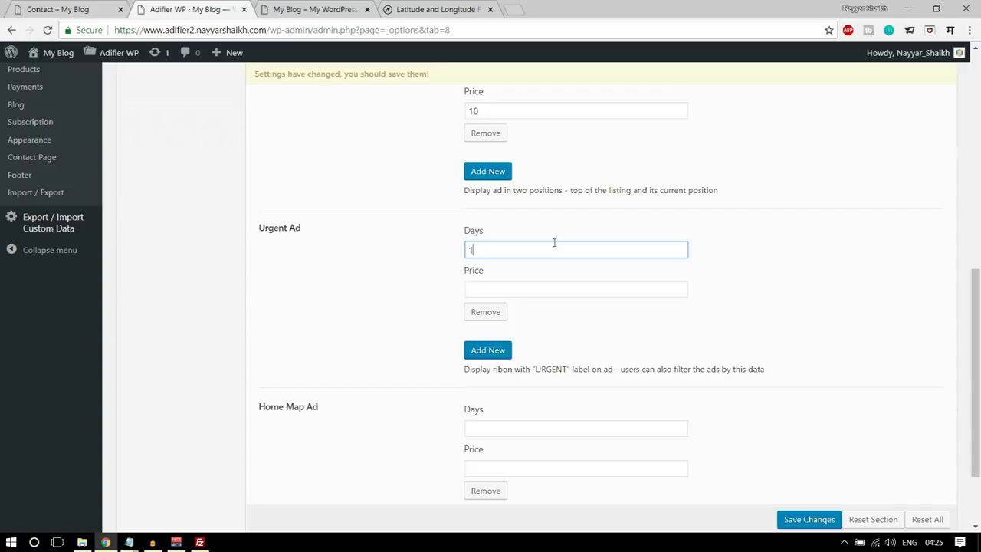
click(528, 287)
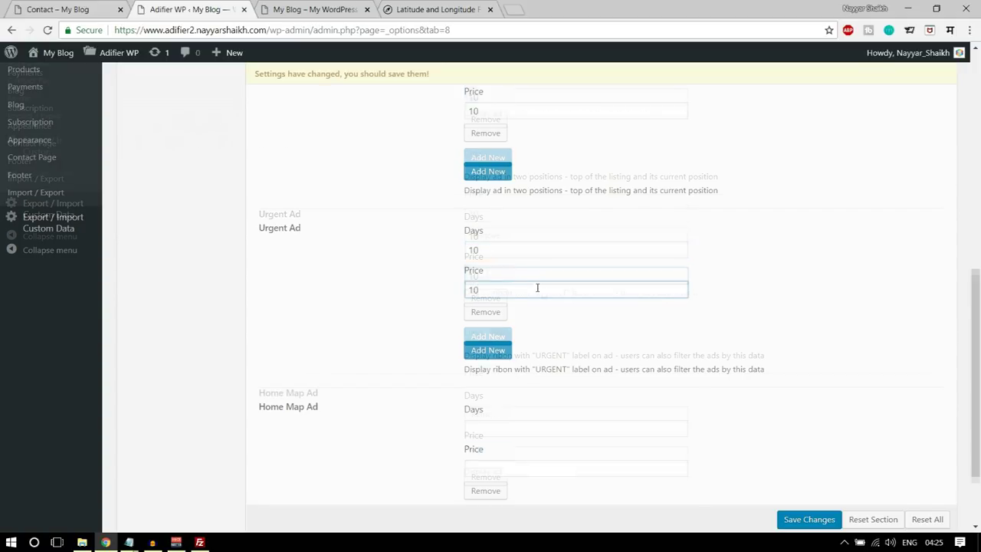
scroll(528, 303, down, 2)
click(516, 322)
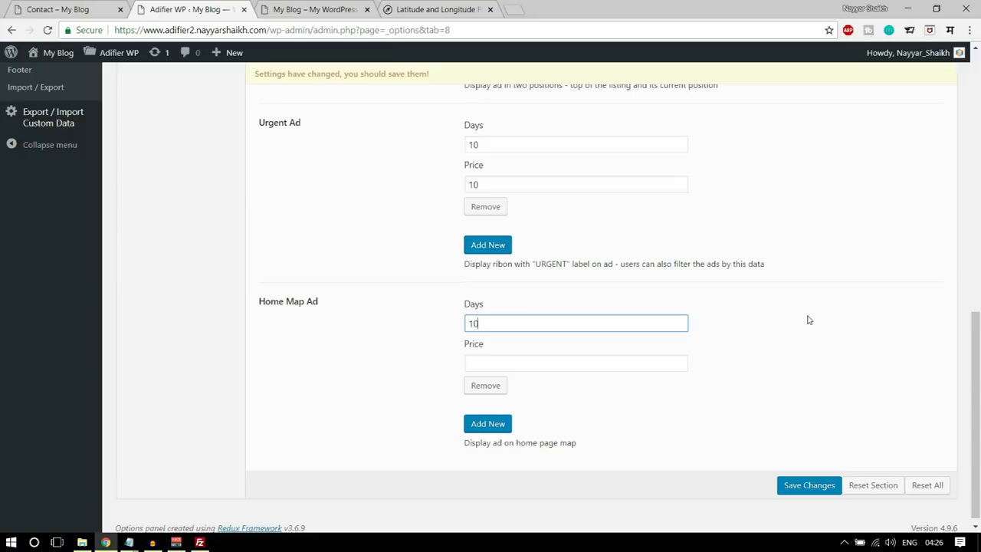
click(538, 363)
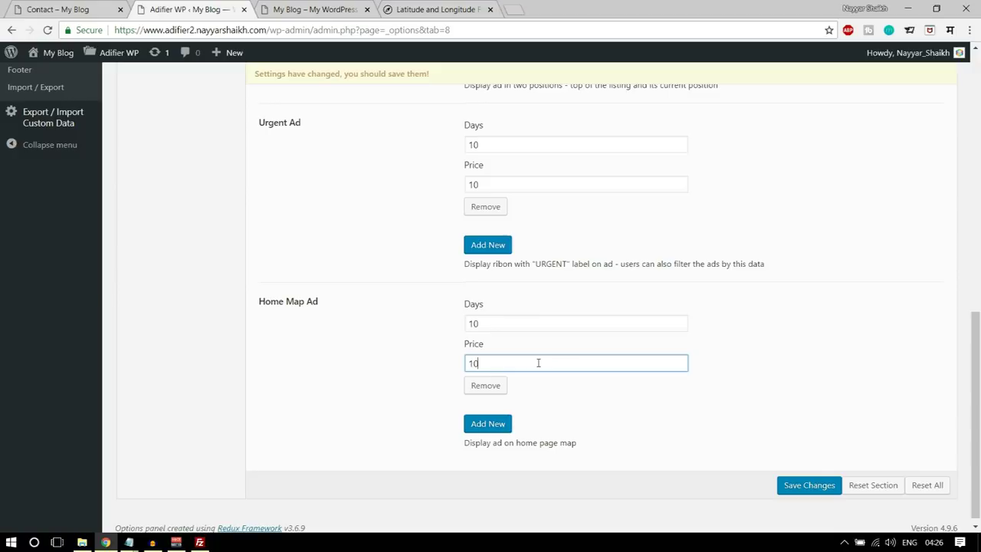
click(804, 489)
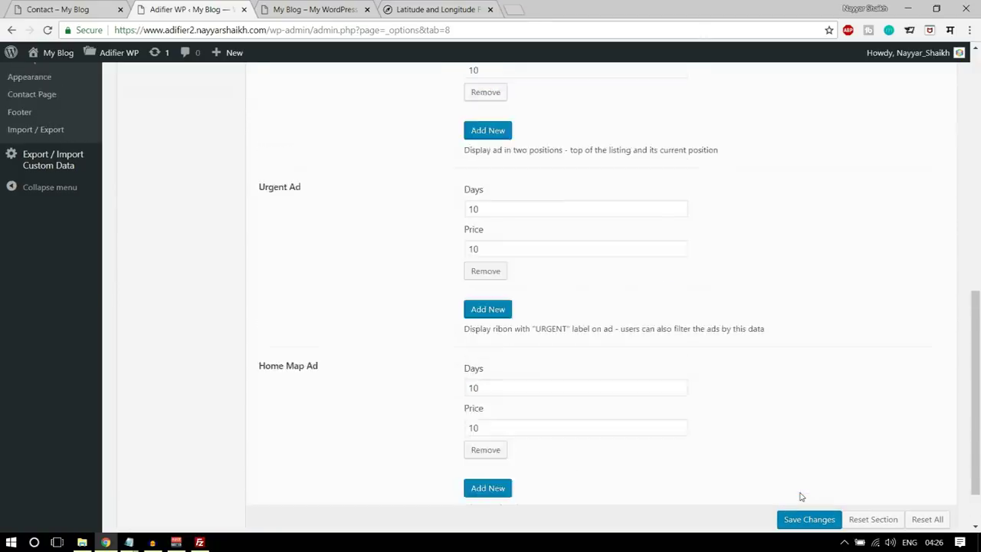
Reload the site homepage, open the Scania R-SRS L-CLASS R450 advert and launch Edit Post
click(318, 10)
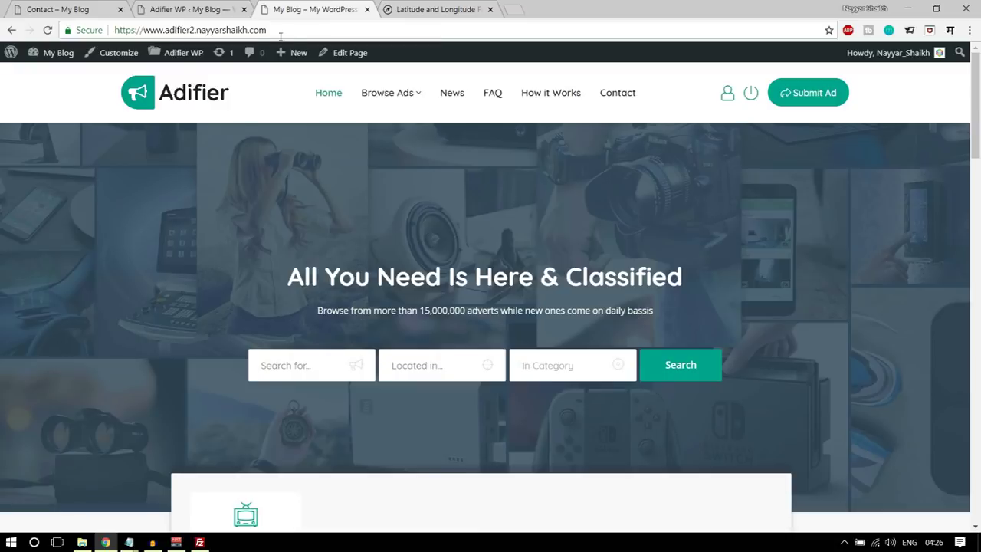
click(166, 102)
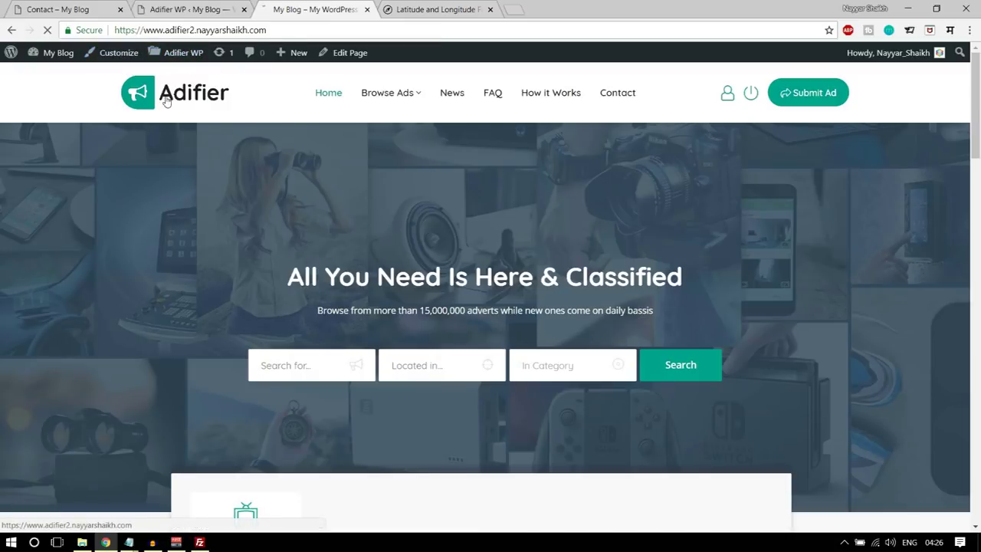
scroll(310, 318, down, 6)
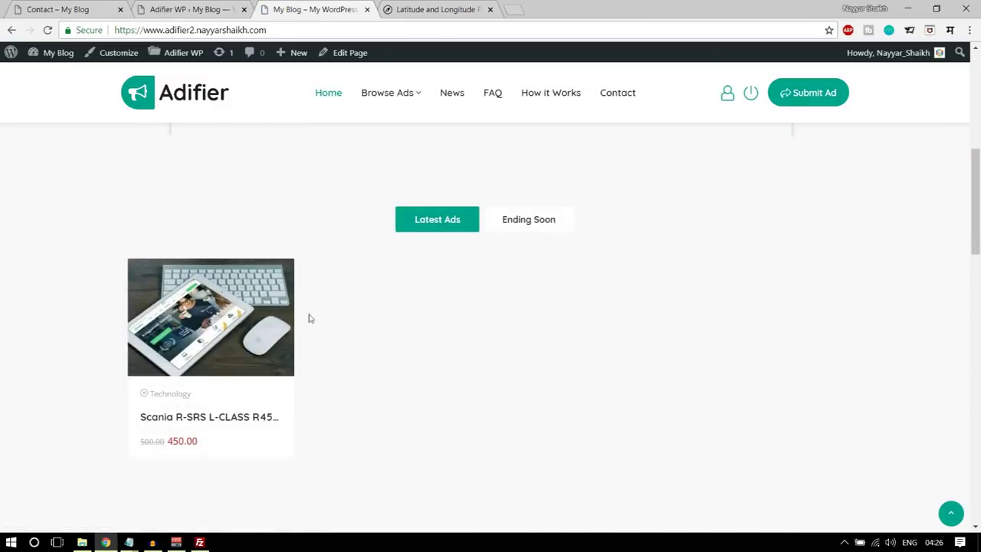
click(283, 318)
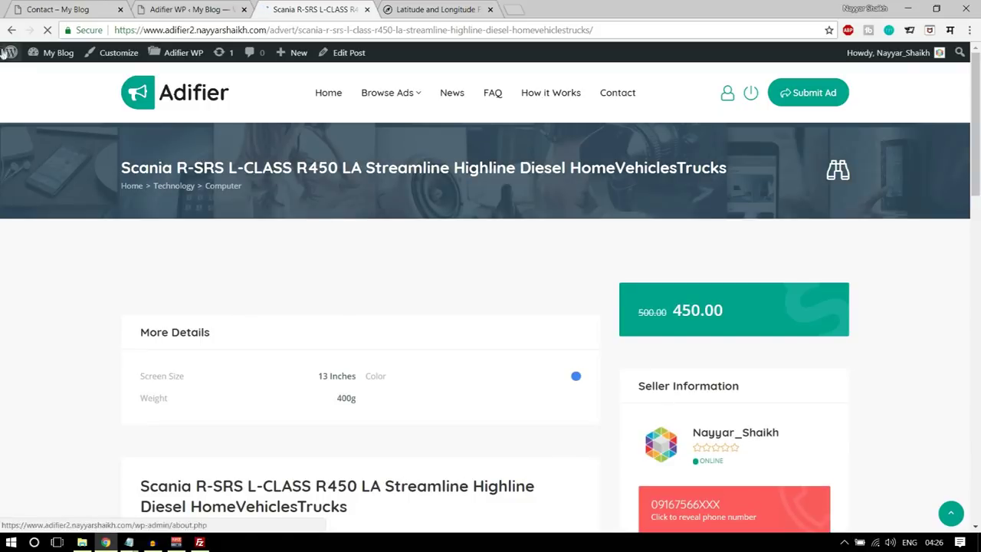
click(11, 30)
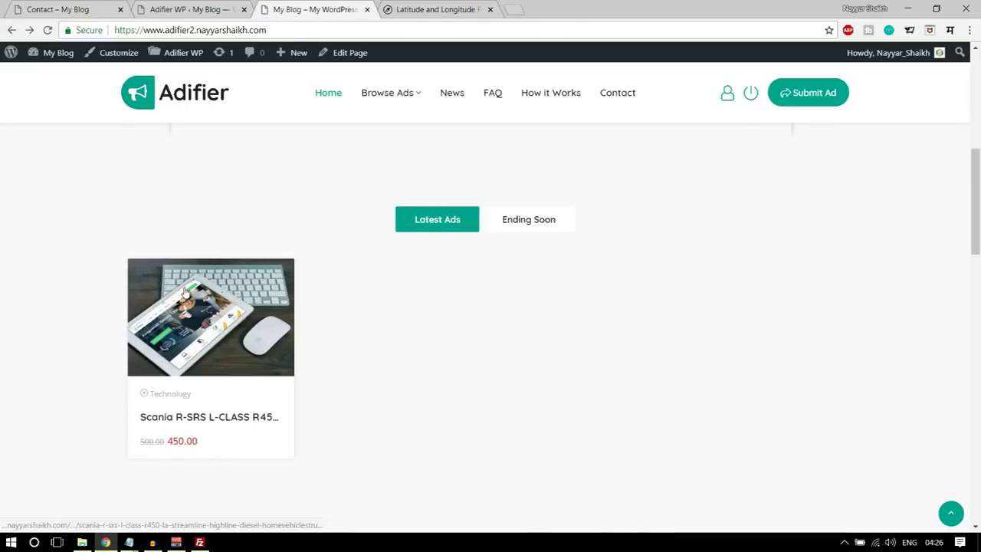
click(184, 294)
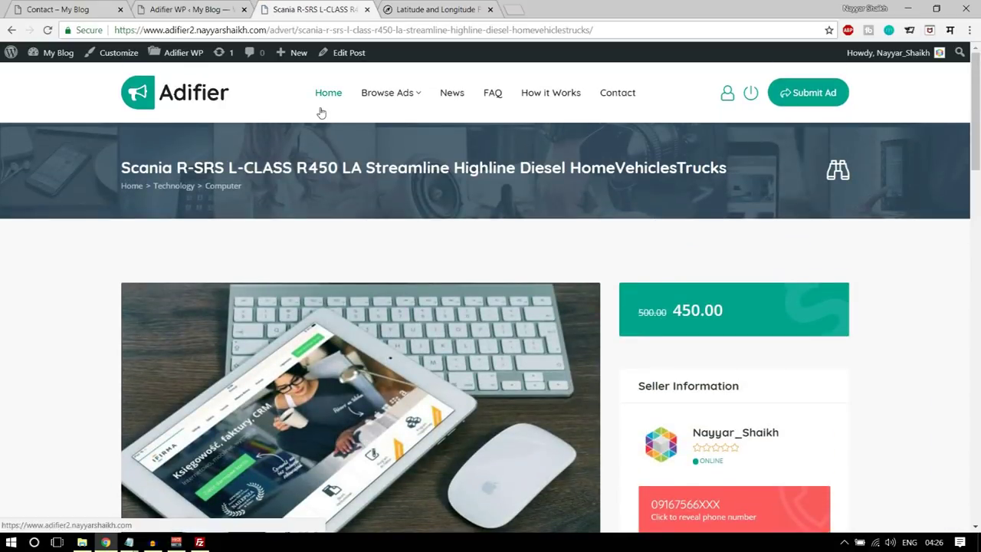
click(346, 59)
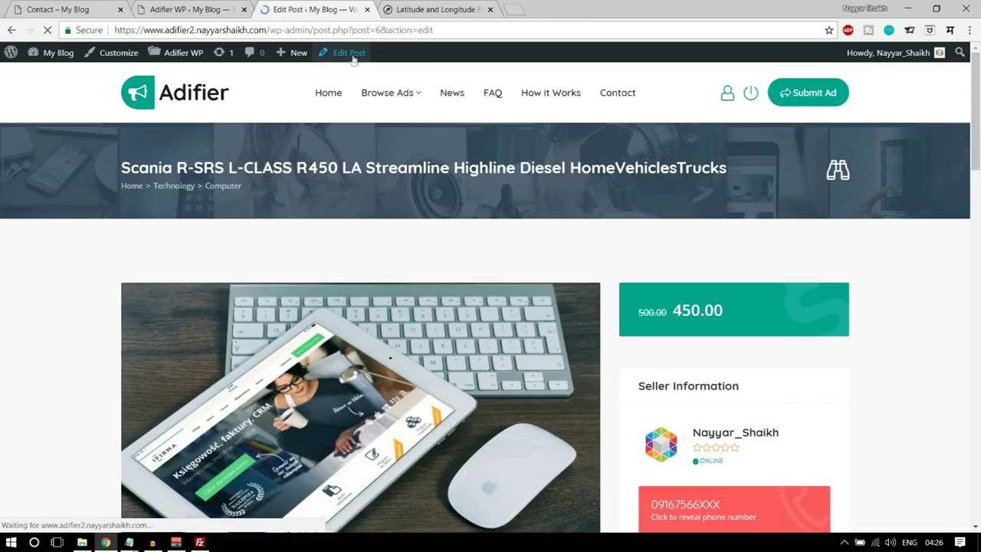
Set Is Bump Up to Yes and Highlight Until to 06/26/2018
scroll(602, 125, down, 5)
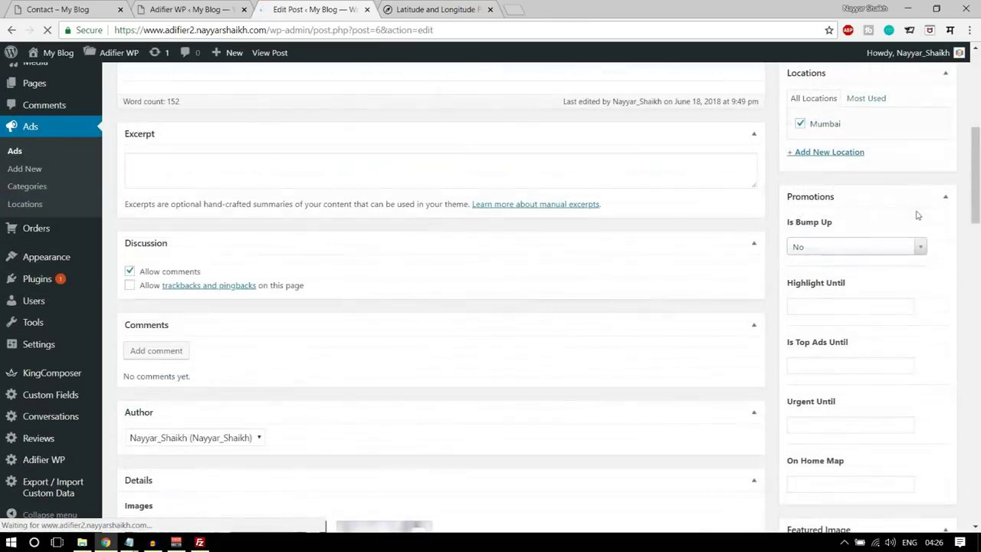
click(830, 246)
click(809, 301)
scroll(842, 214, down, 2)
click(846, 178)
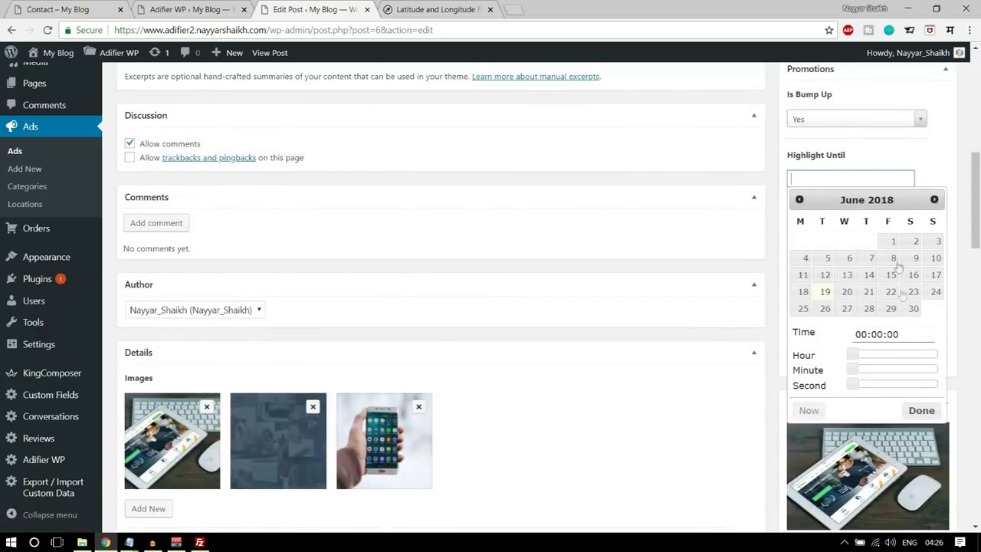
click(824, 308)
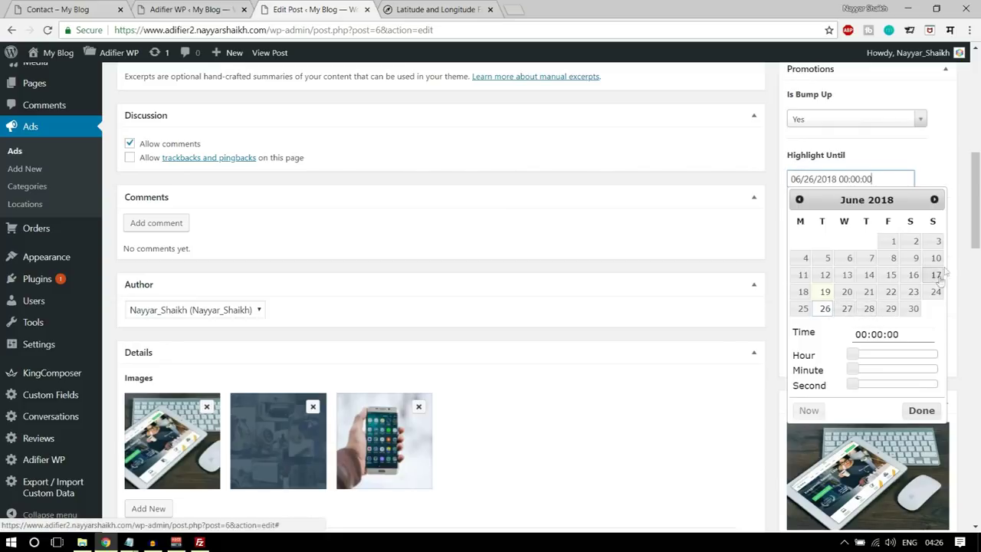
click(920, 167)
Set Is Top Ads Until, Urgent Until and On Home Map all to 06/26/2018
scroll(846, 192, down, 1)
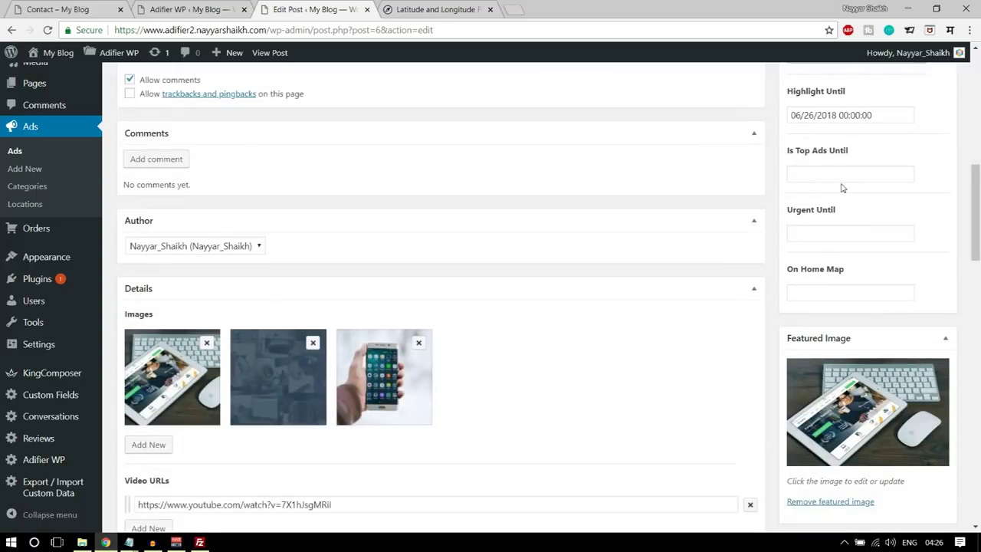
click(845, 174)
click(824, 303)
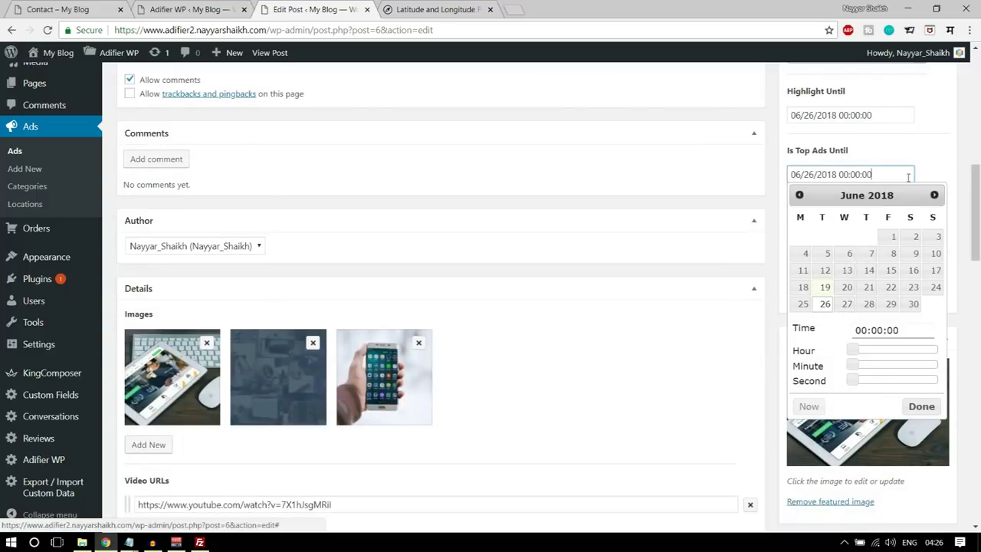
click(920, 167)
click(859, 232)
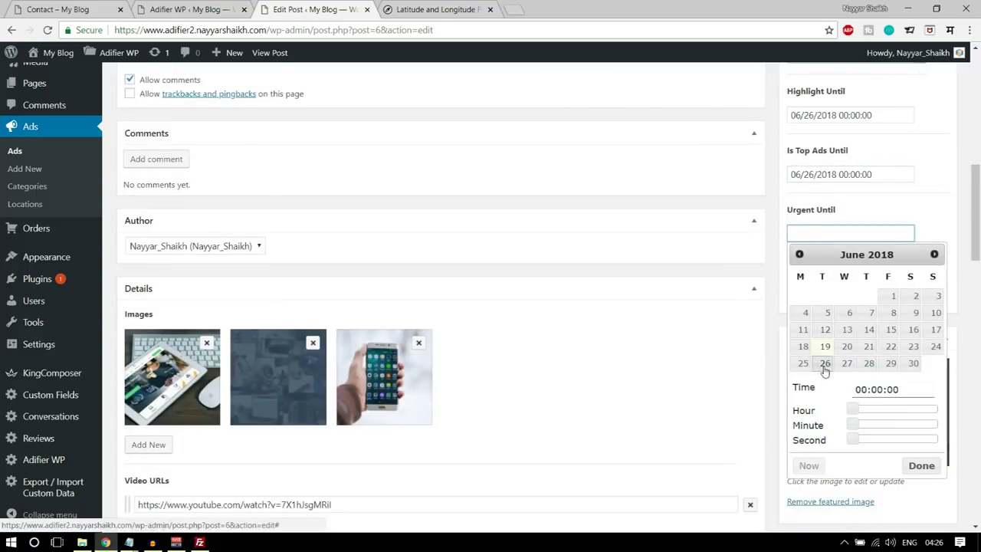
click(824, 364)
click(850, 293)
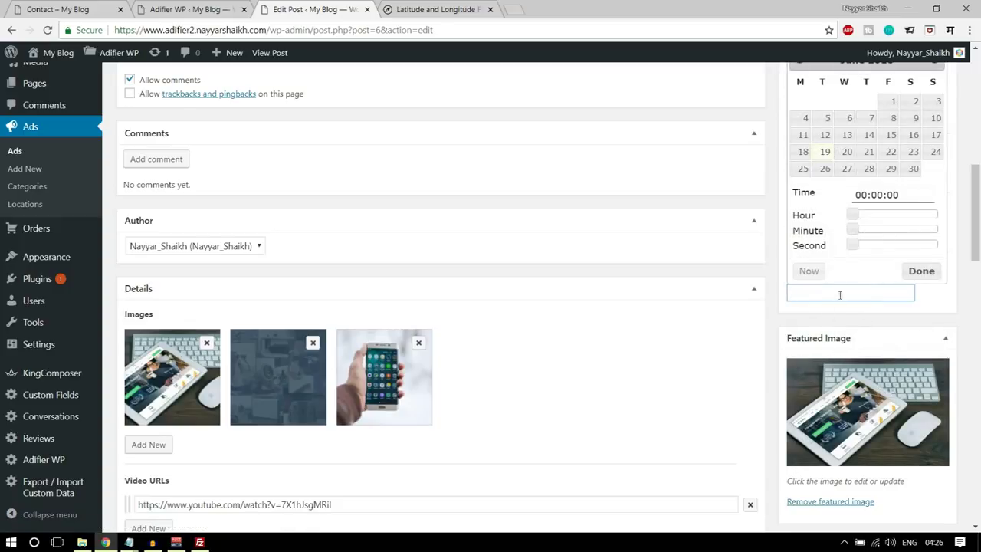
click(824, 168)
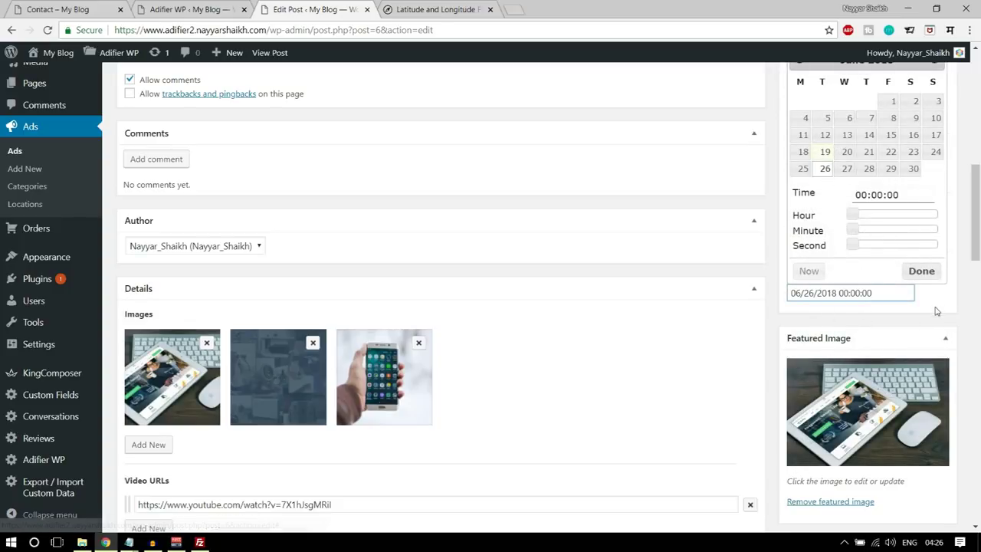
click(921, 270)
Update the advert and view its URGENT card on the site homepage
scroll(936, 305, up, 2)
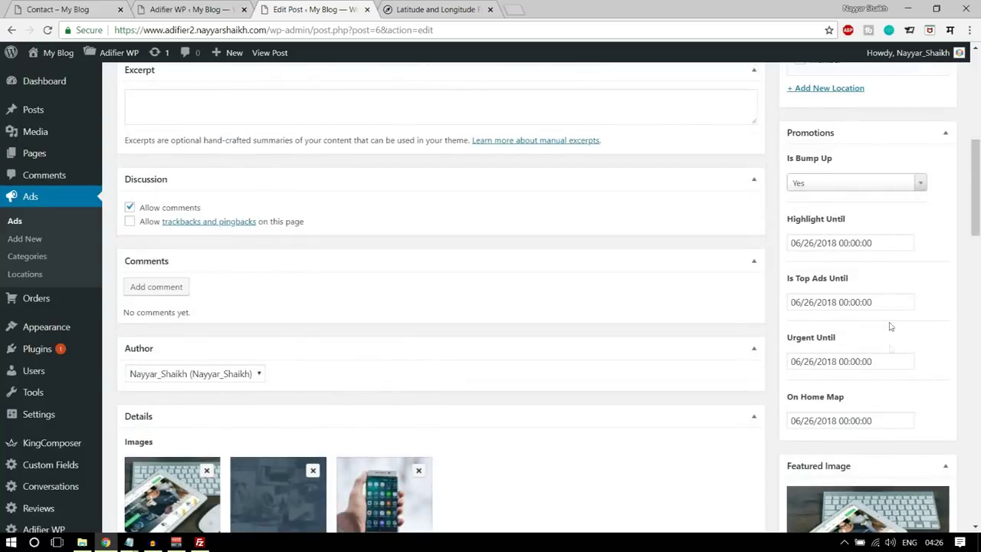
scroll(890, 327, up, 6)
click(927, 276)
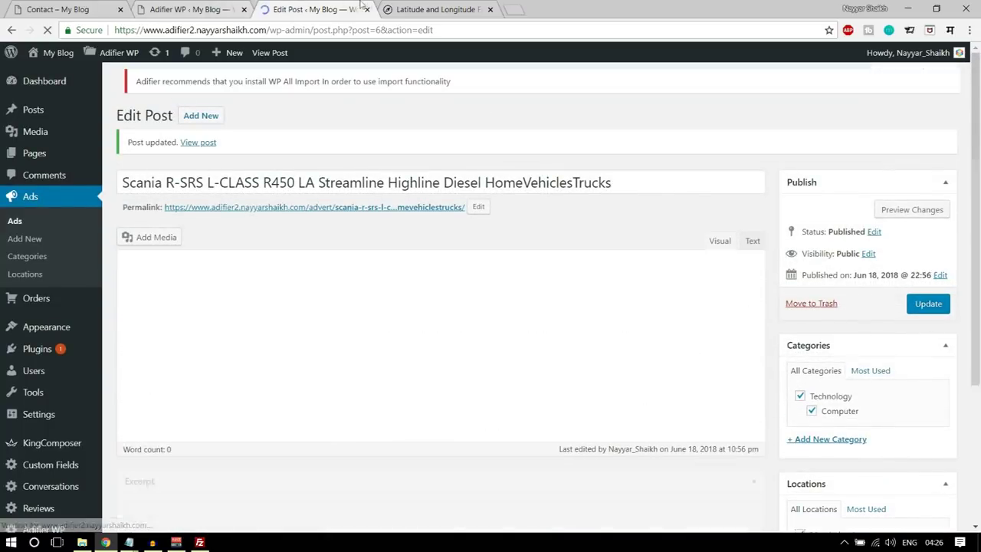
click(192, 8)
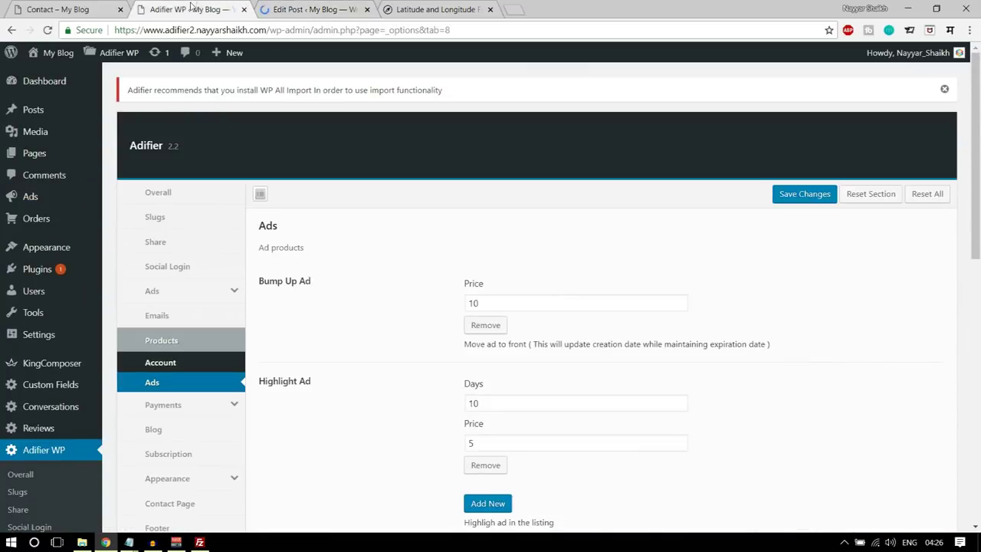
click(303, 9)
click(71, 57)
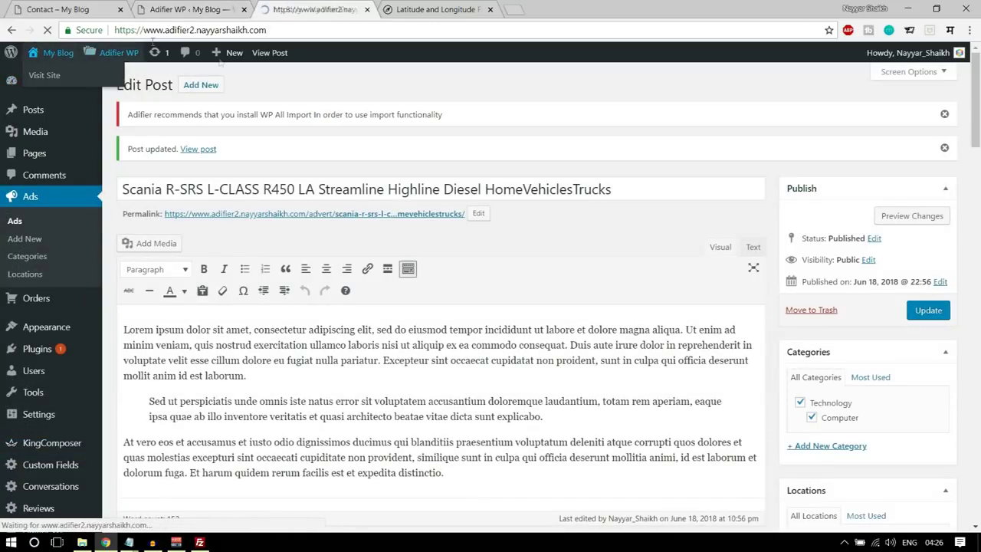
scroll(606, 180, down, 5)
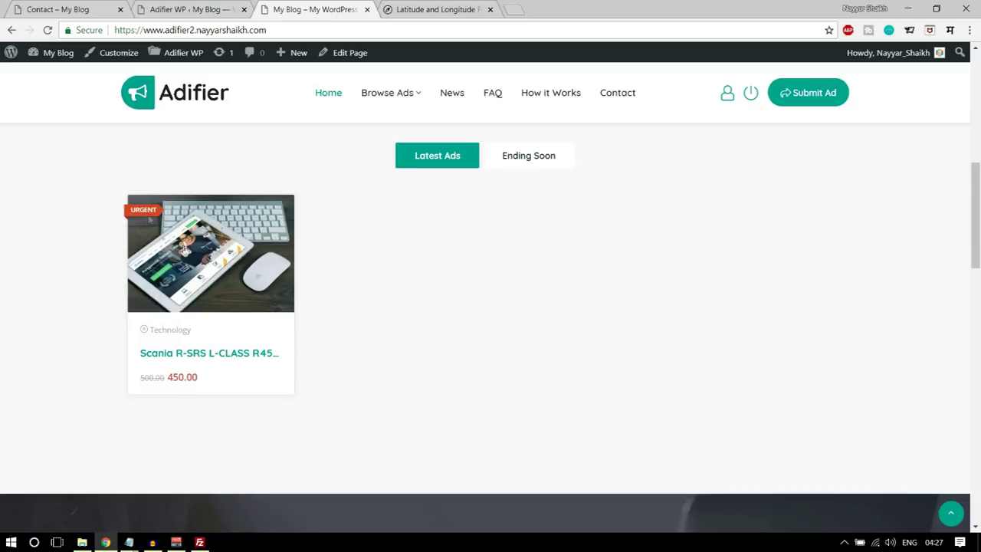
Check the Scania ads in Browse Ads and Browse with Map, then return to Adifier settings
scroll(245, 367, up, 5)
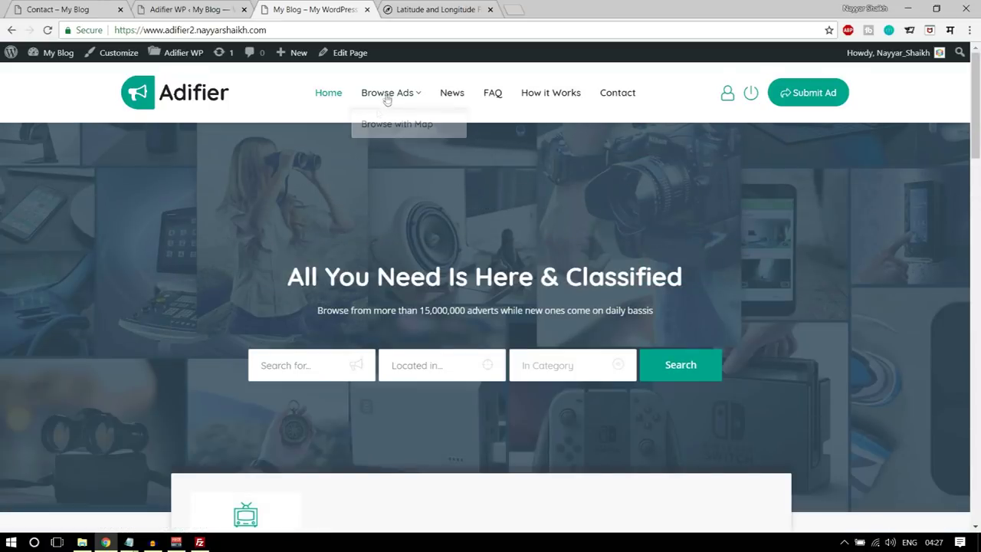
click(388, 93)
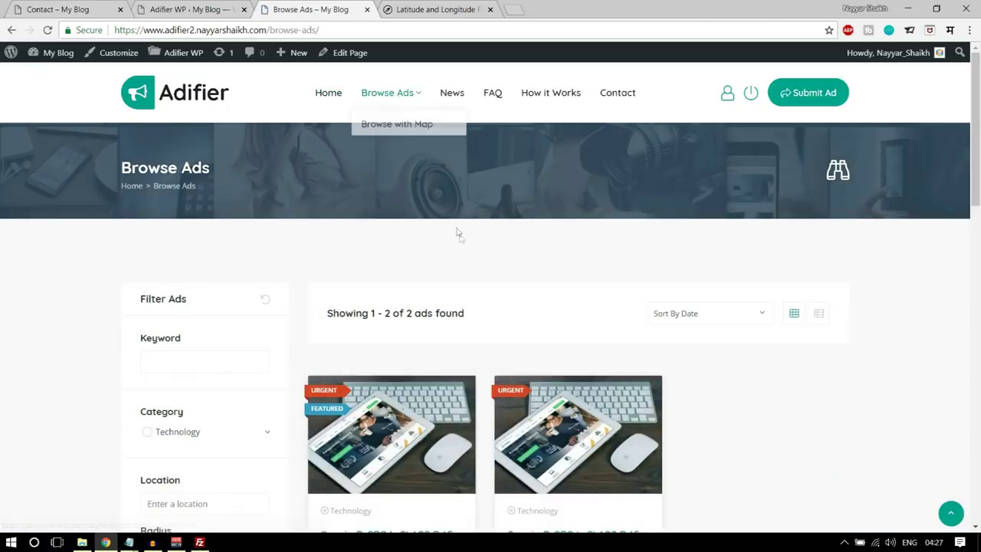
scroll(457, 231, down, 3)
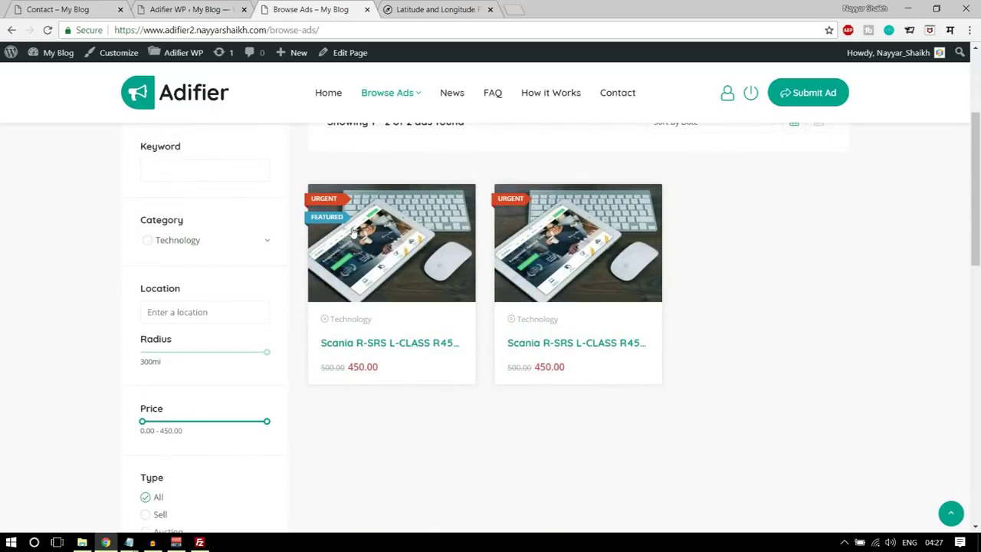
scroll(337, 182, up, 3)
mouse_move(403, 98)
click(406, 125)
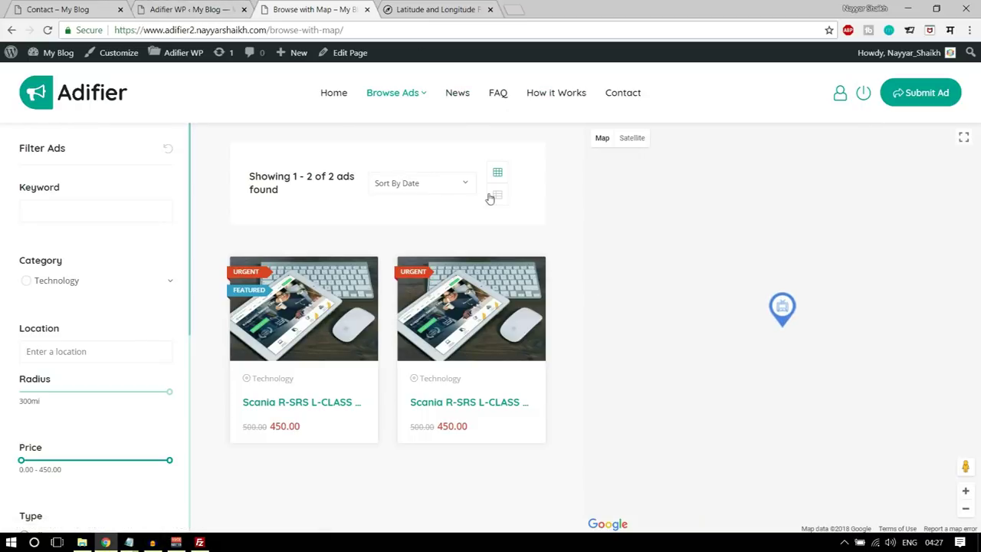
click(202, 8)
scroll(306, 275, down, 1)
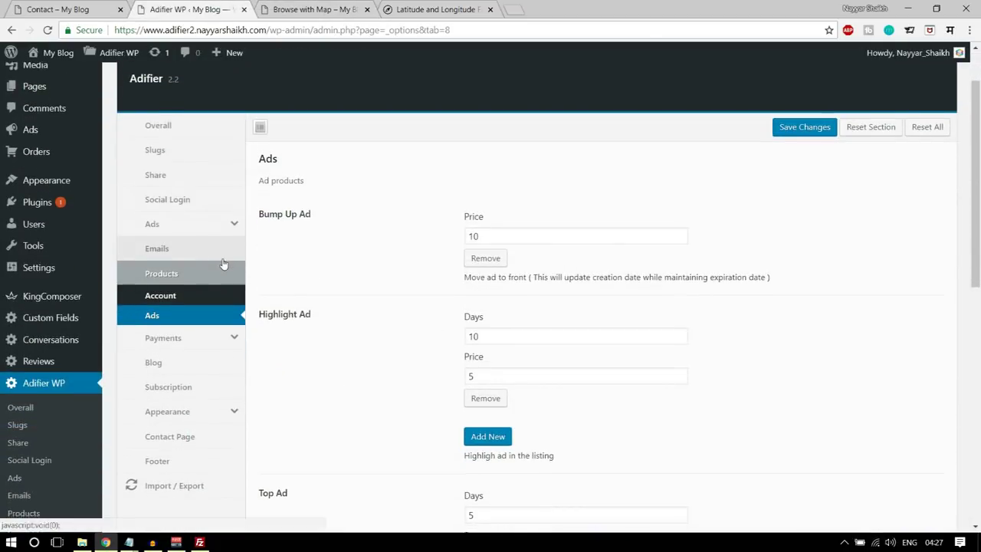
Open the Adifier Payments settings and edit the Thousands Separator value
scroll(222, 279, down, 2)
click(191, 215)
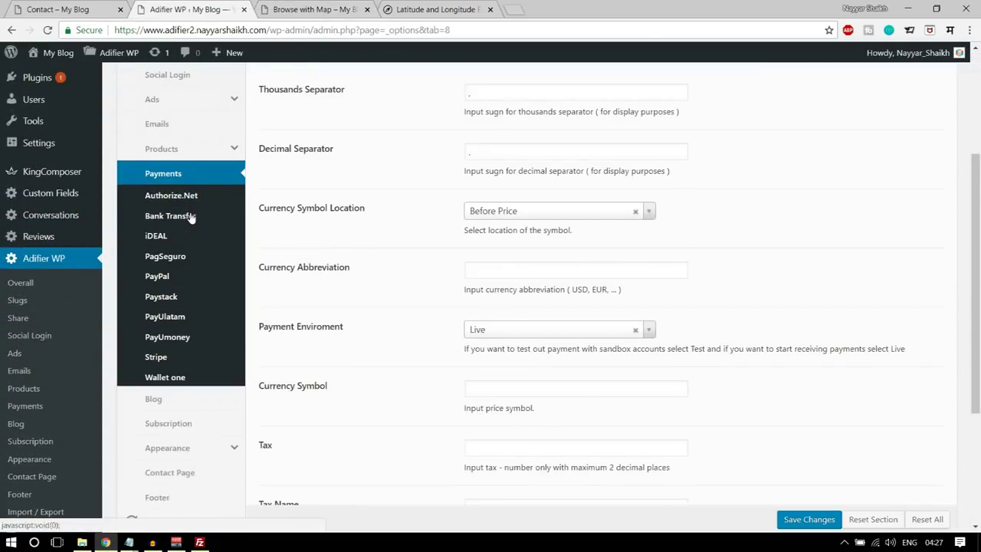
click(469, 222)
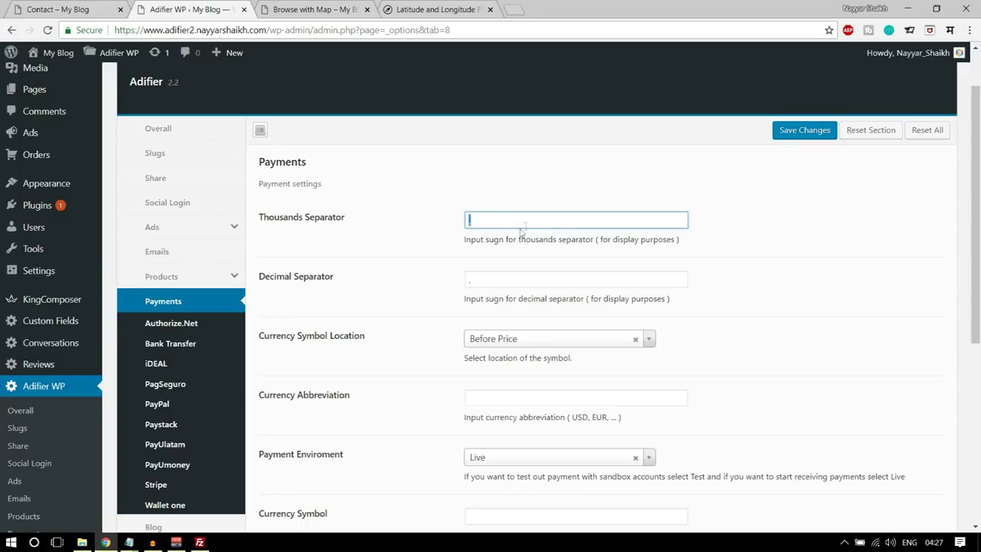
scroll(767, 248, down, 1)
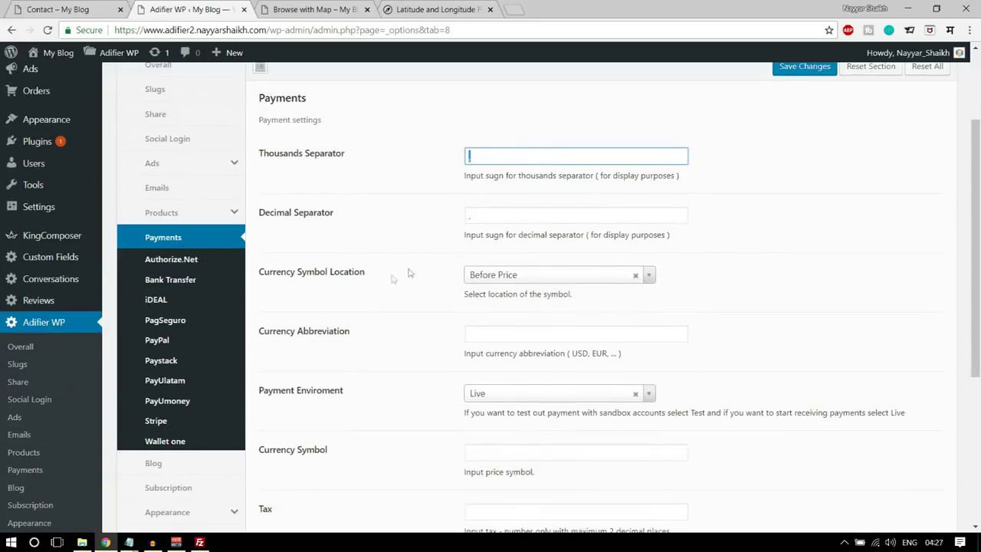
scroll(536, 285, down, 1)
Set currency abbreviation INR, symbol ₹, a 10 tax named GST, and save
click(483, 269)
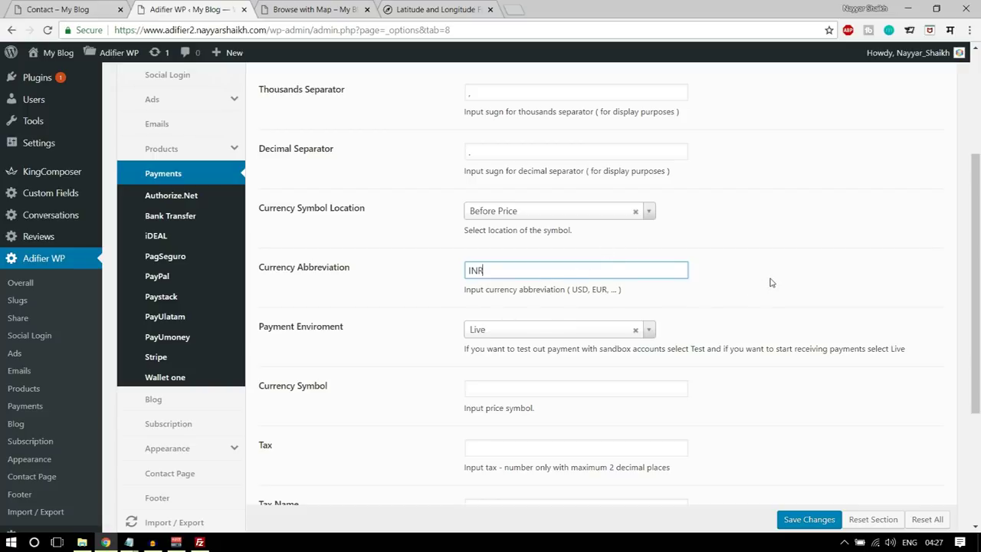
scroll(769, 284, down, 2)
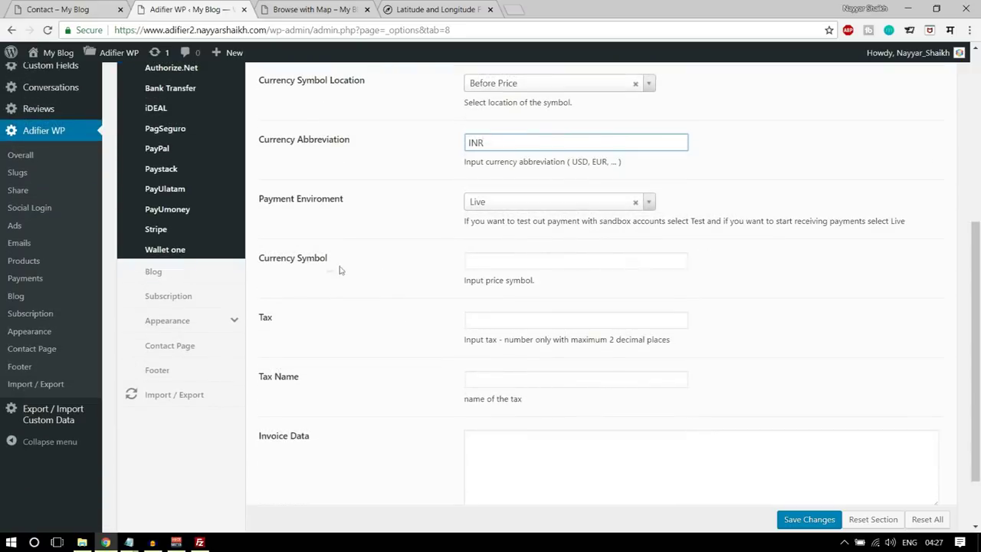
click(528, 262)
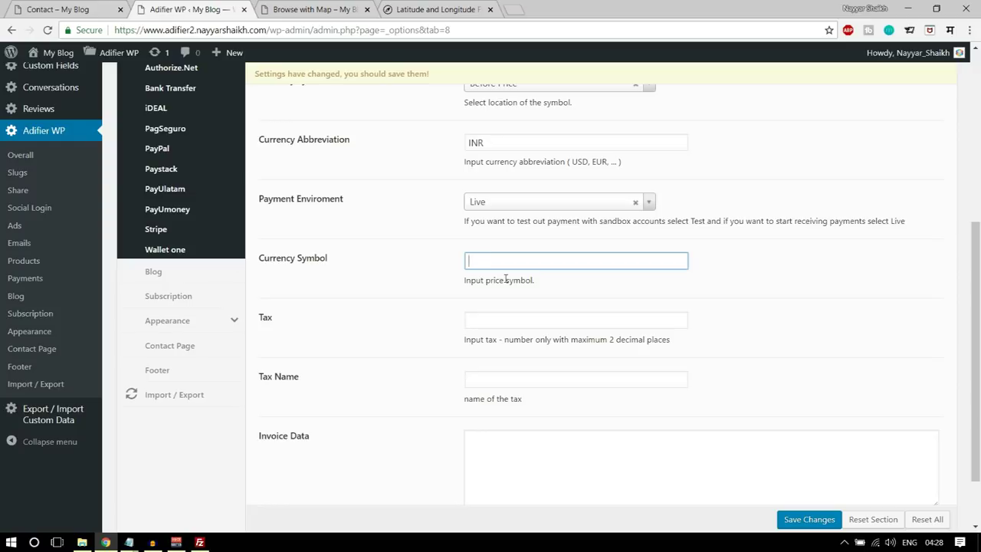
scroll(526, 307, down, 1)
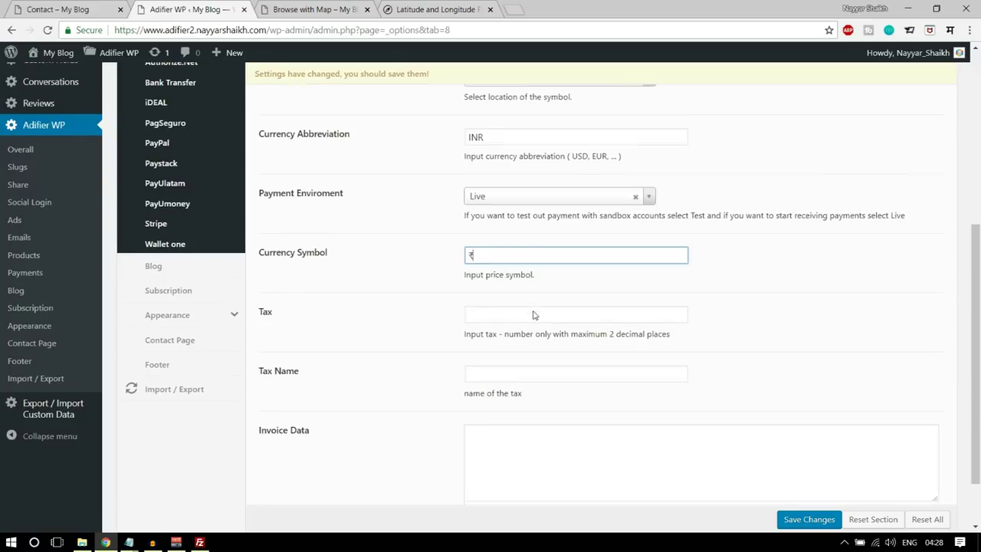
click(520, 254)
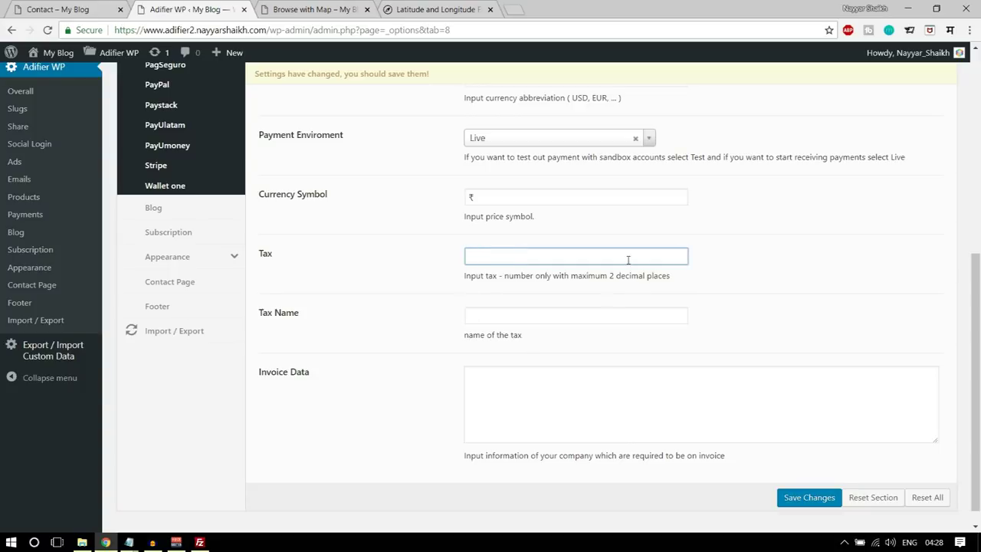
click(551, 321)
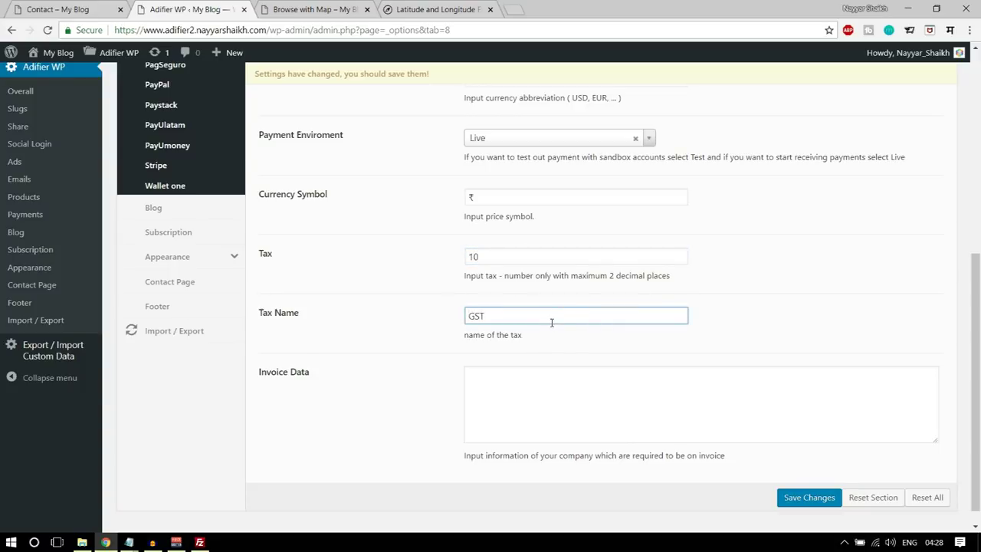
click(801, 499)
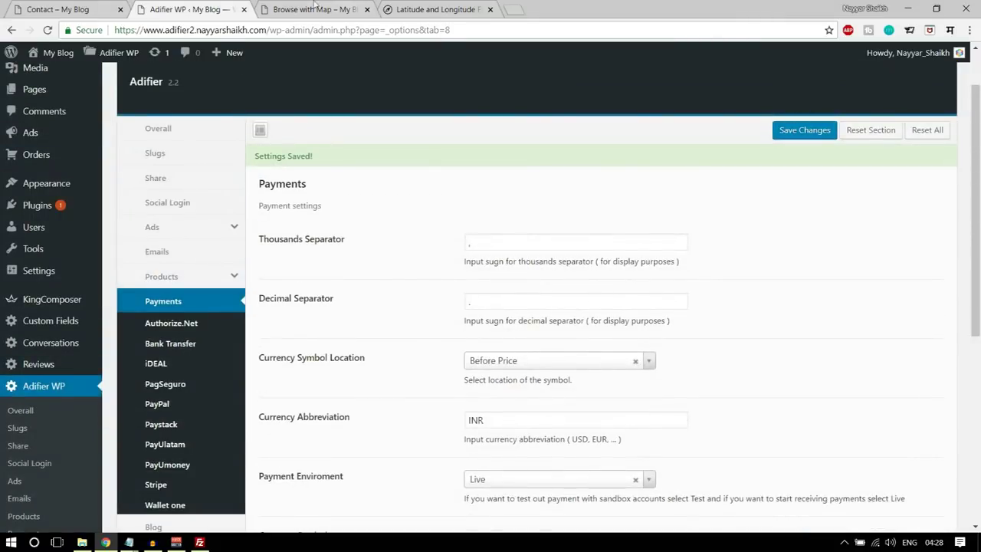
Confirm the Scania ad page now shows its price as ₹450.00
click(315, 8)
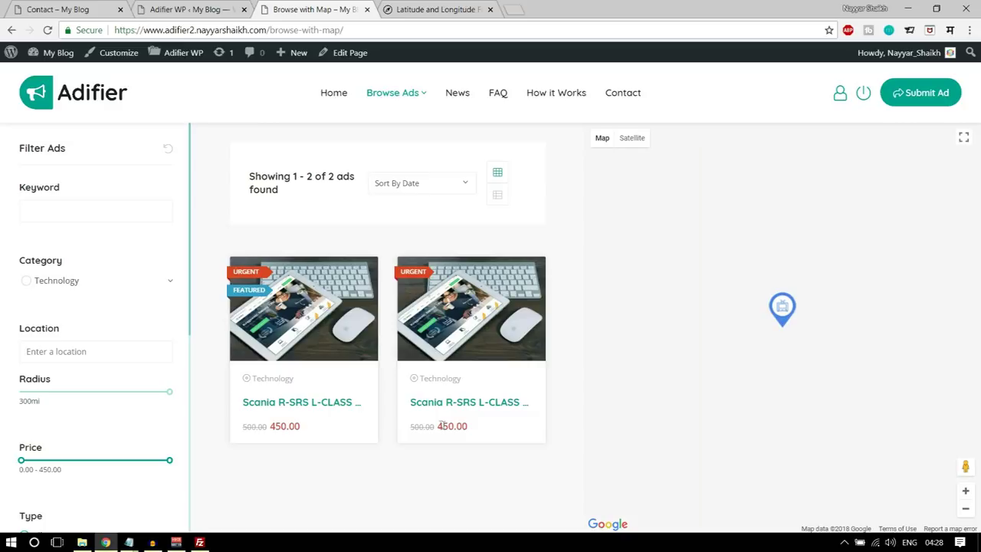
click(467, 328)
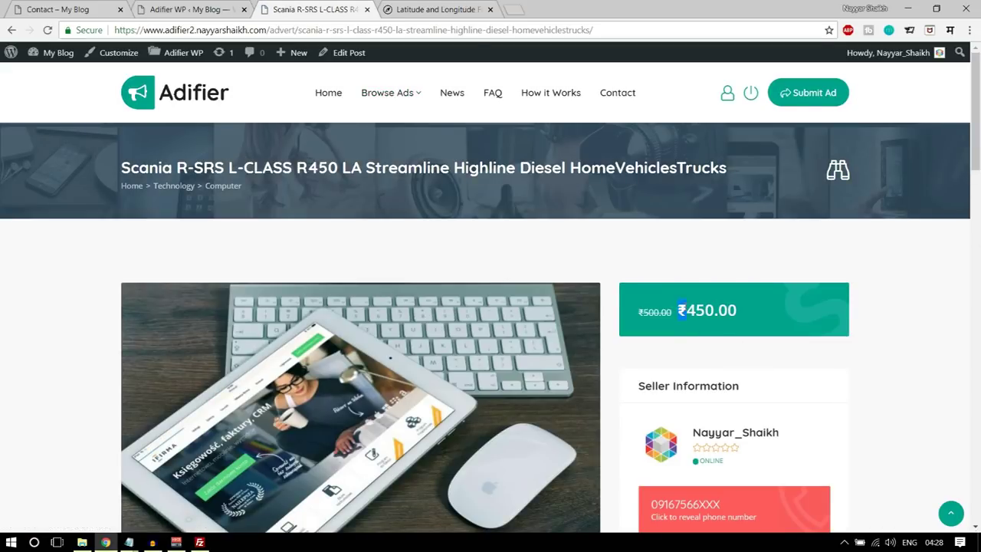
drag(680, 309, 717, 310)
click(190, 7)
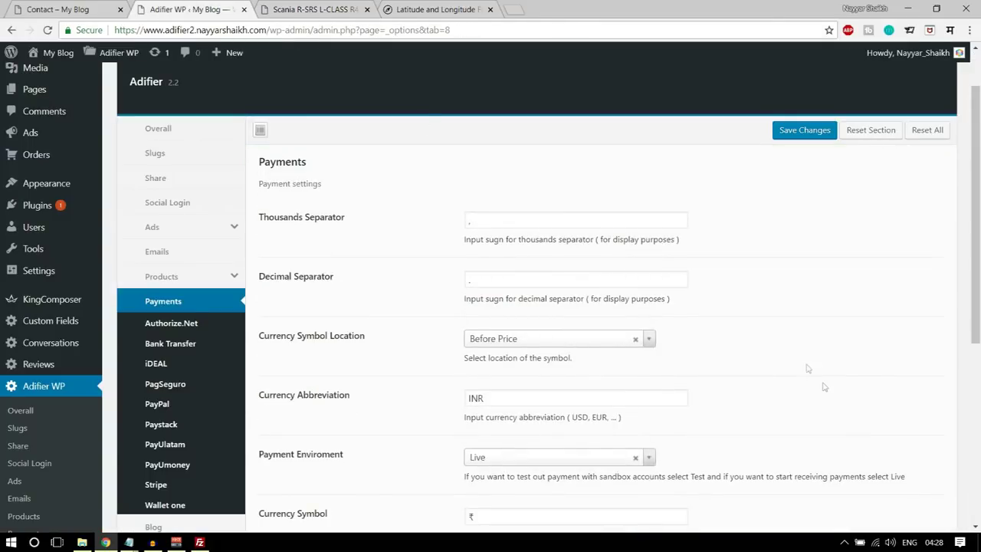
scroll(816, 379, down, 2)
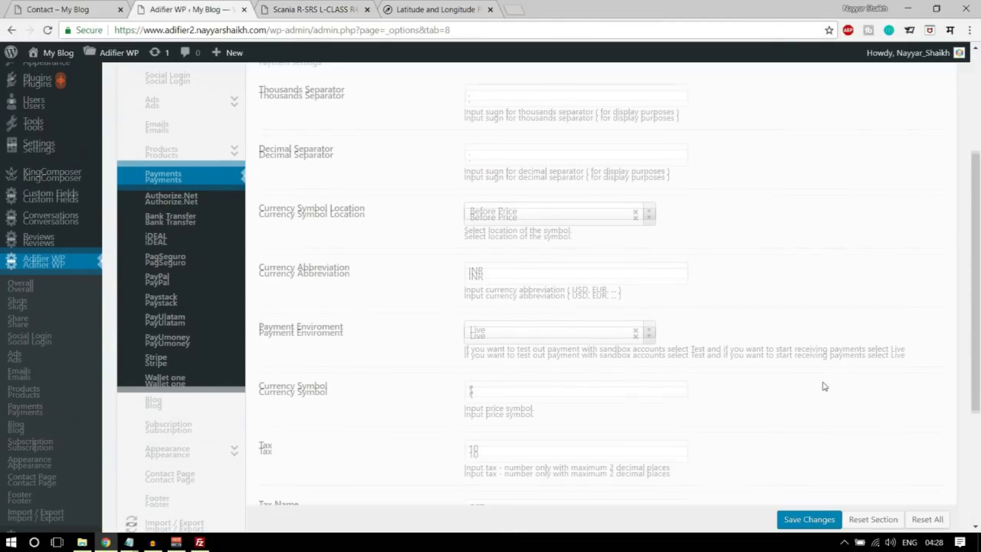
Set Enable Bank Transfer to Yes
click(184, 219)
click(544, 285)
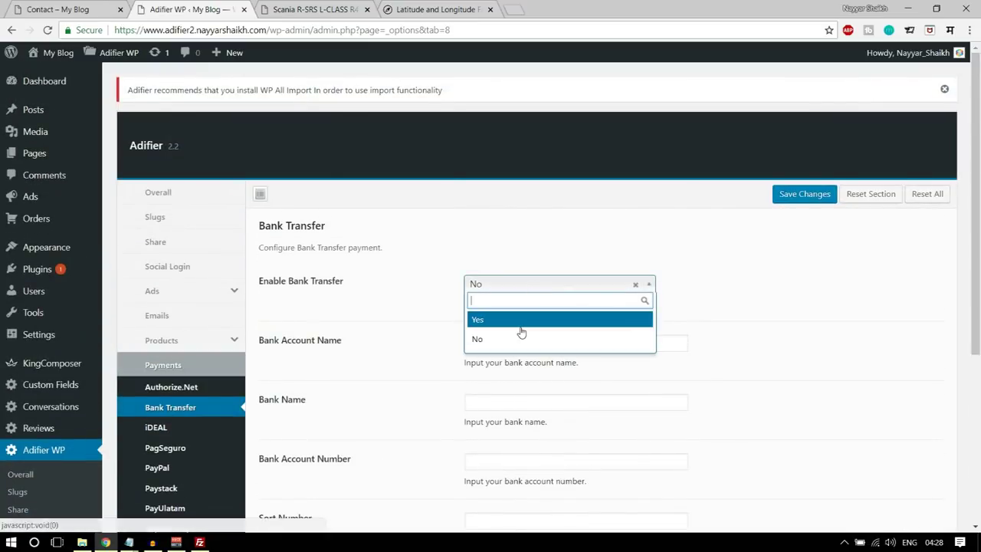
click(520, 325)
scroll(795, 325, down, 2)
Fill in the bank account name and move 'State Bank of India' into Bank Name
click(558, 236)
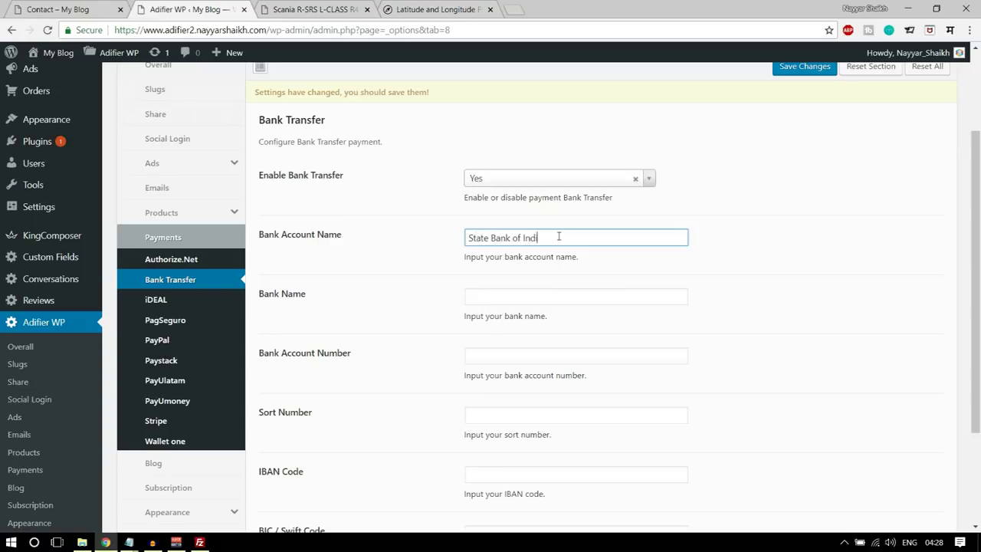
scroll(557, 245, down, 2)
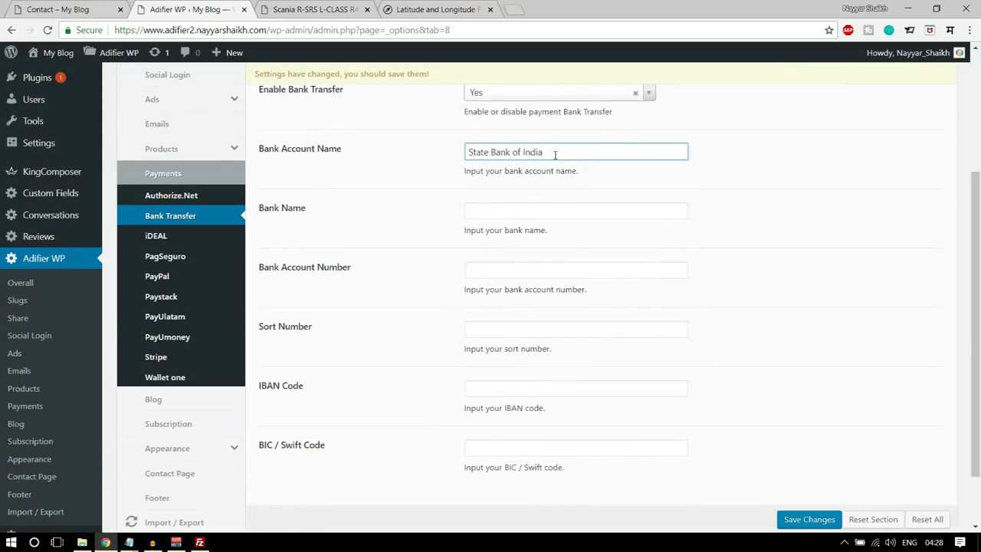
drag(554, 154, 457, 156)
key(ctrl+x)
click(497, 209)
key(ctrl+v)
click(518, 148)
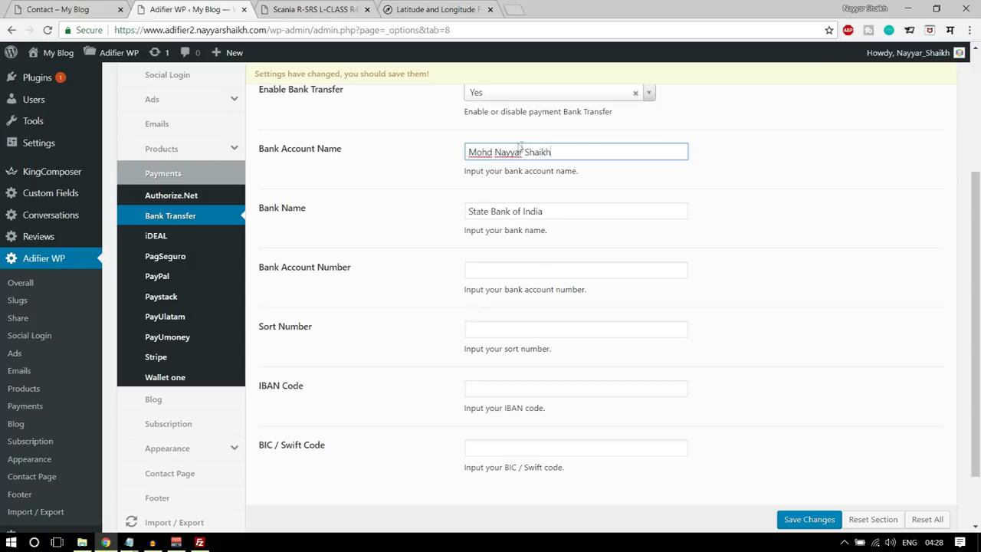
Enter the account number, reuse it for Sort, IBAN and BIC codes, and save
click(518, 271)
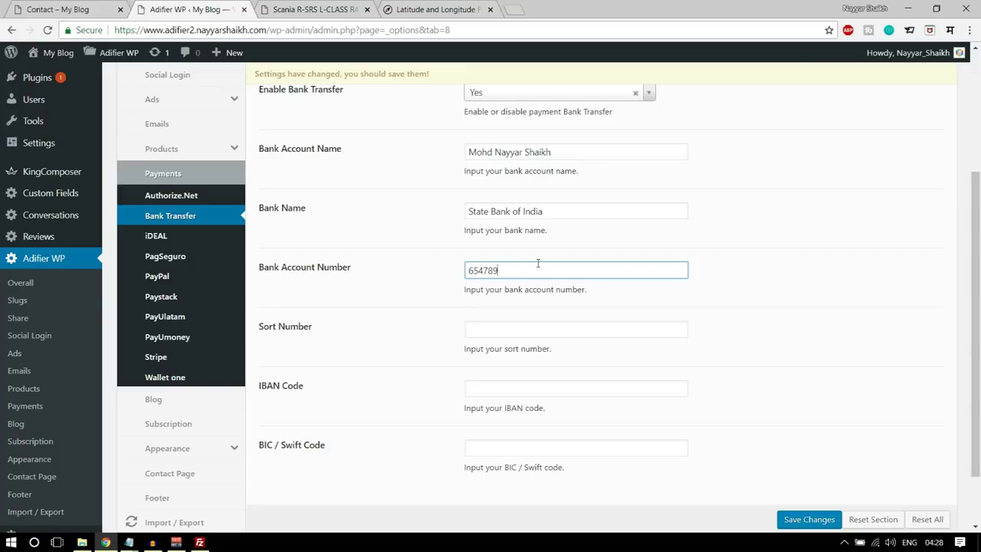
scroll(538, 263, down, 1)
click(536, 265)
click(404, 208)
double_click(476, 202)
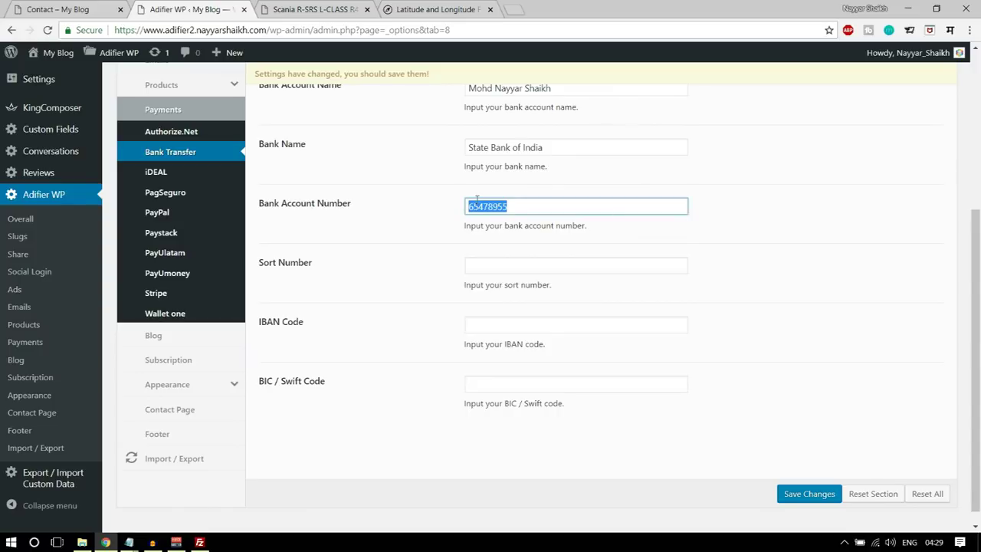
click(494, 265)
key(ctrl+v)
click(508, 325)
key(ctrl+v)
click(523, 387)
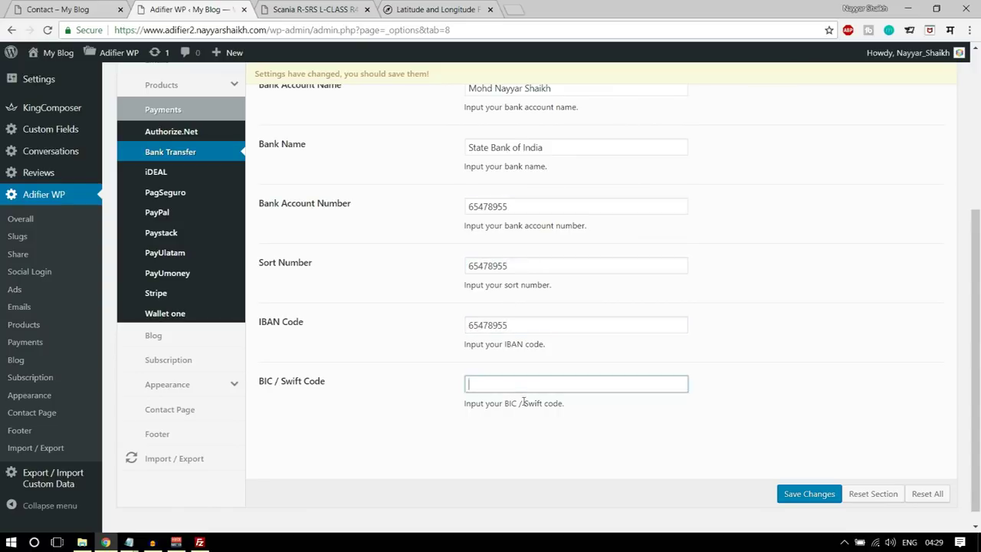
key(ctrl+v)
click(808, 493)
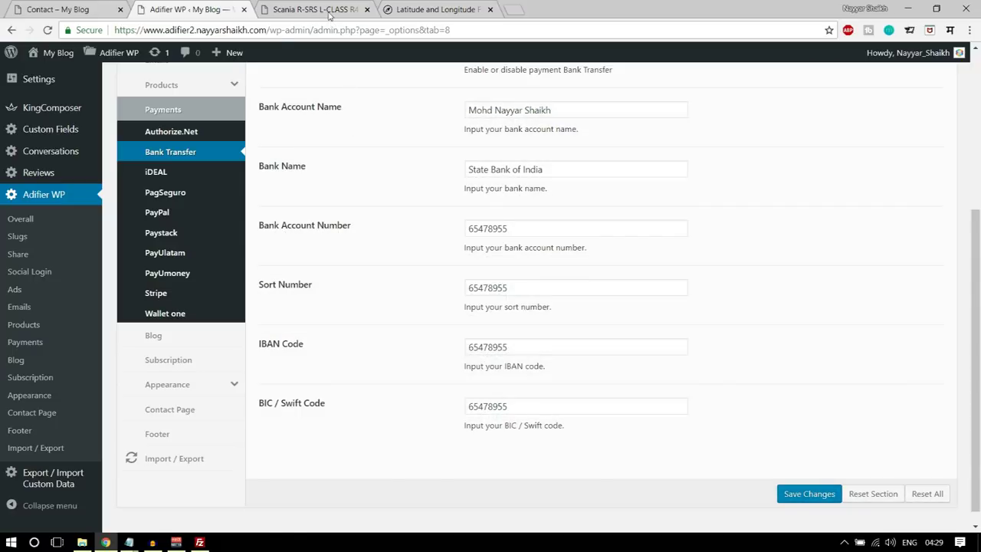
Reload the Scania ad page to check it, then return to the admin settings
click(322, 11)
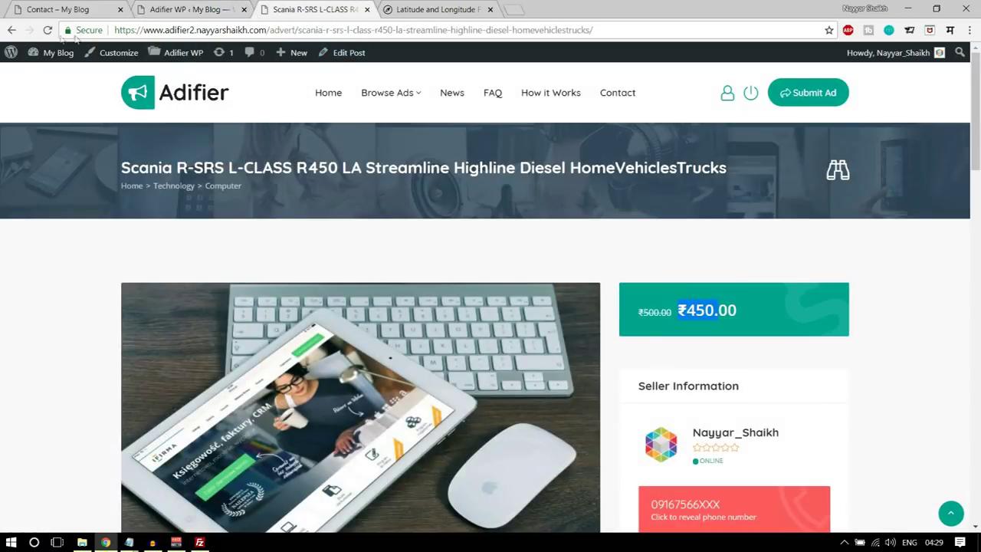
click(47, 30)
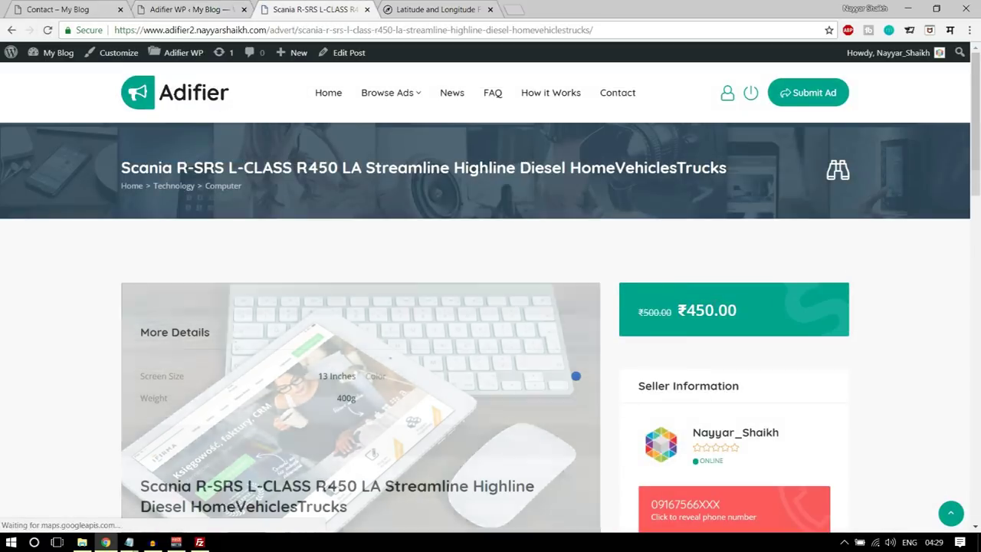
scroll(875, 329, down, 3)
scroll(881, 349, down, 3)
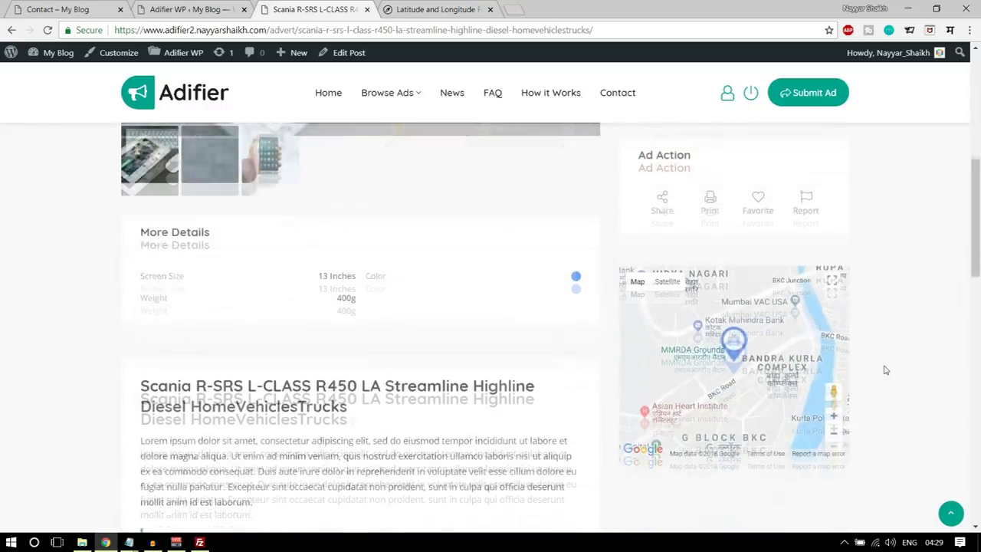
scroll(884, 329, up, 6)
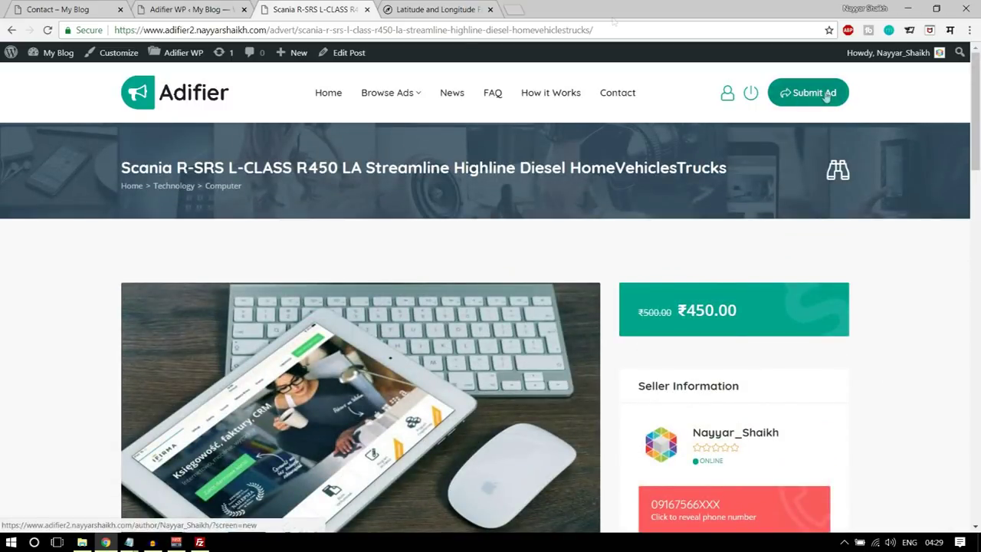
key(ctrl+shift+Tab)
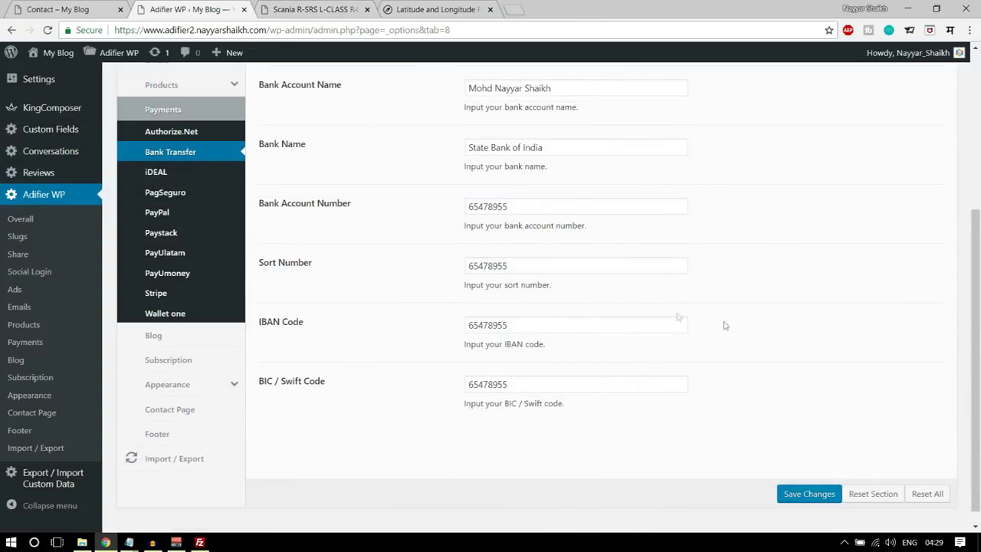
Set Enable PayPal to Yes, go through its Client ID and Secret token fields, and save
click(205, 212)
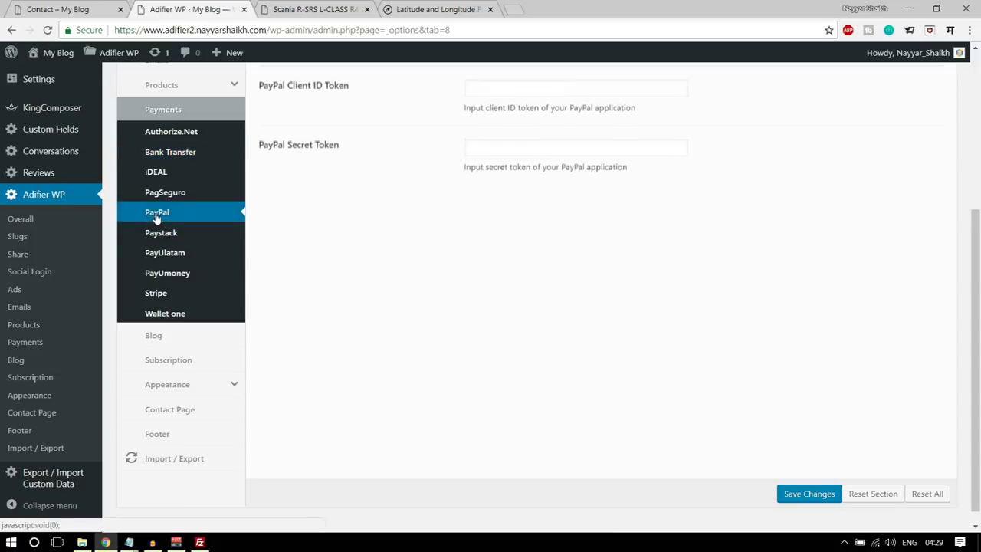
scroll(621, 343, up, 2)
click(548, 157)
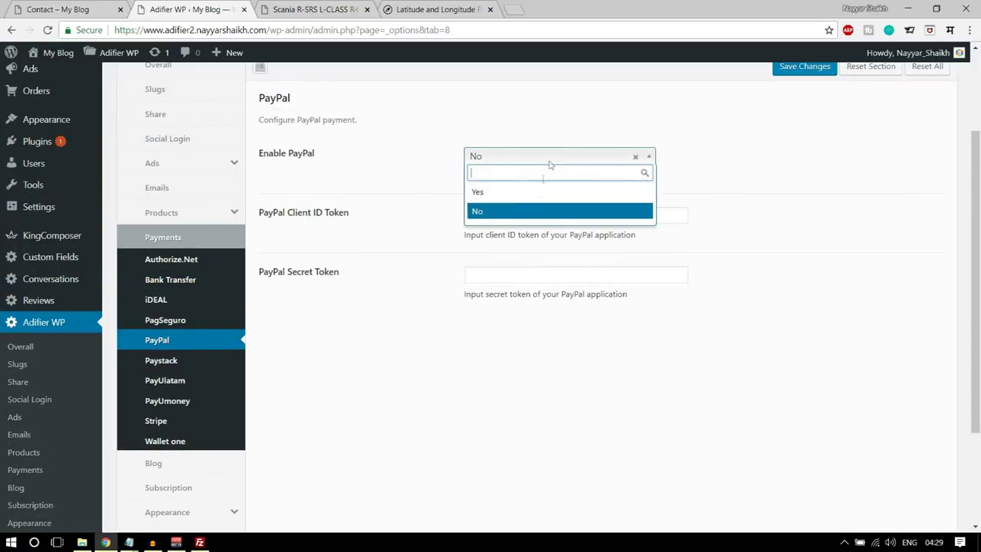
click(536, 193)
click(535, 237)
click(529, 312)
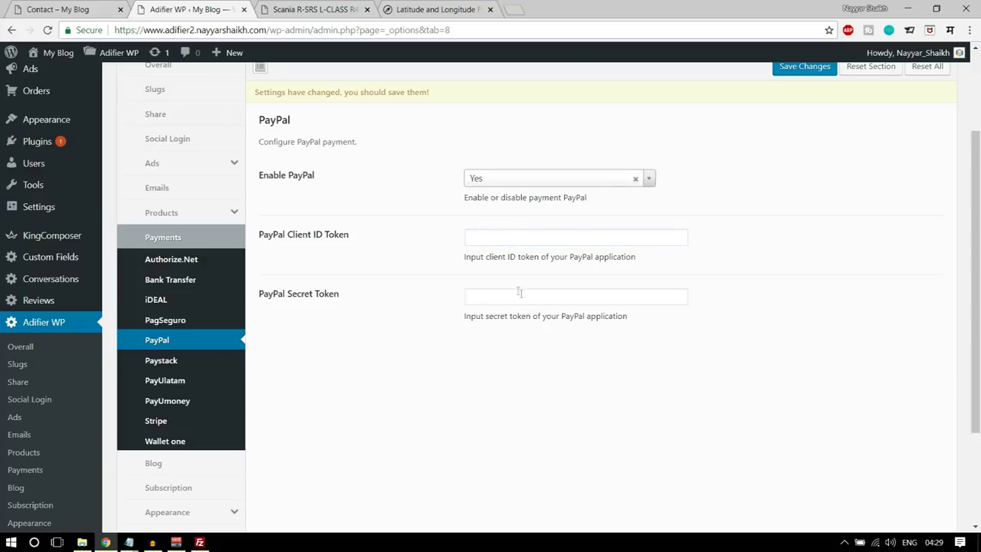
click(509, 295)
scroll(909, 470, down, 2)
click(806, 478)
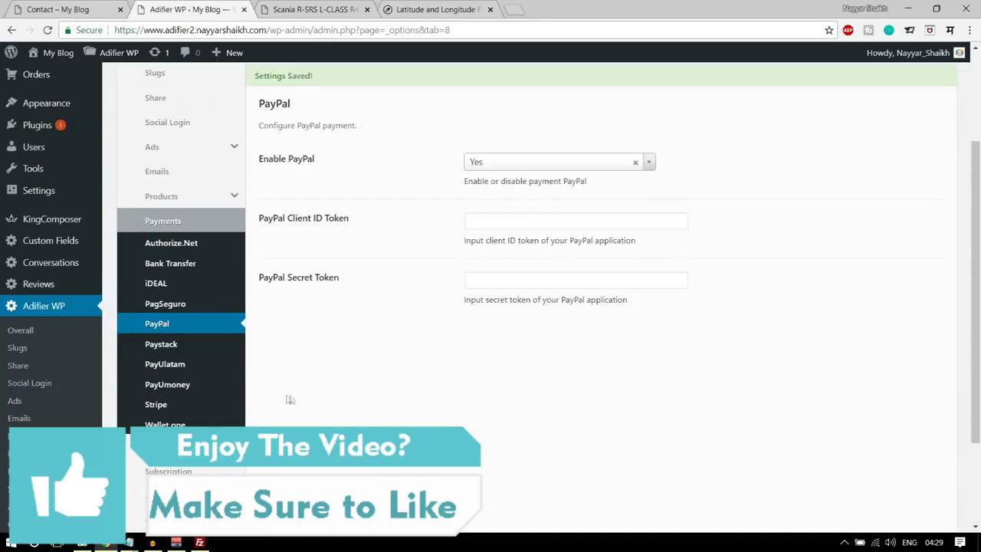
Set Enable Stripe to Yes in the Stripe payment settings
click(166, 390)
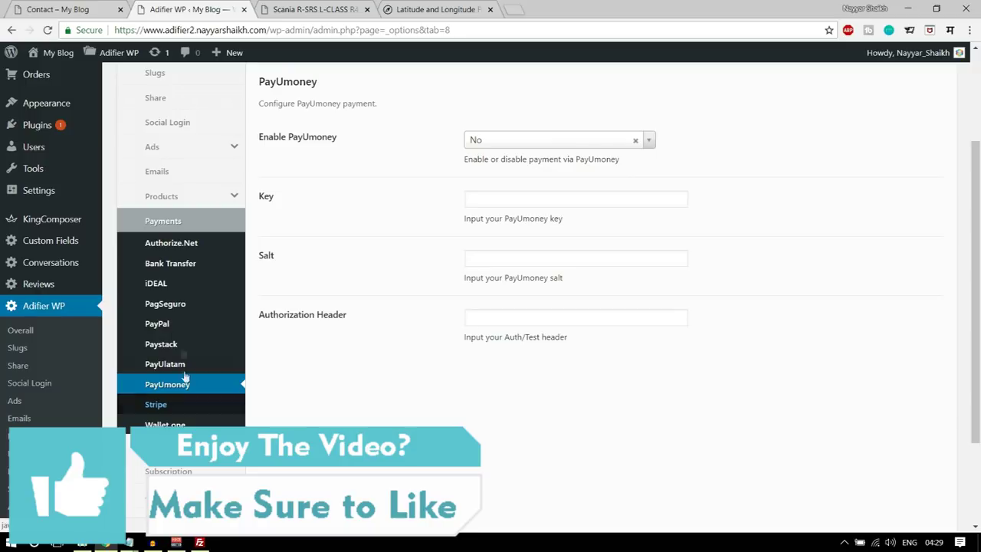
click(156, 405)
scroll(598, 322, up, 1)
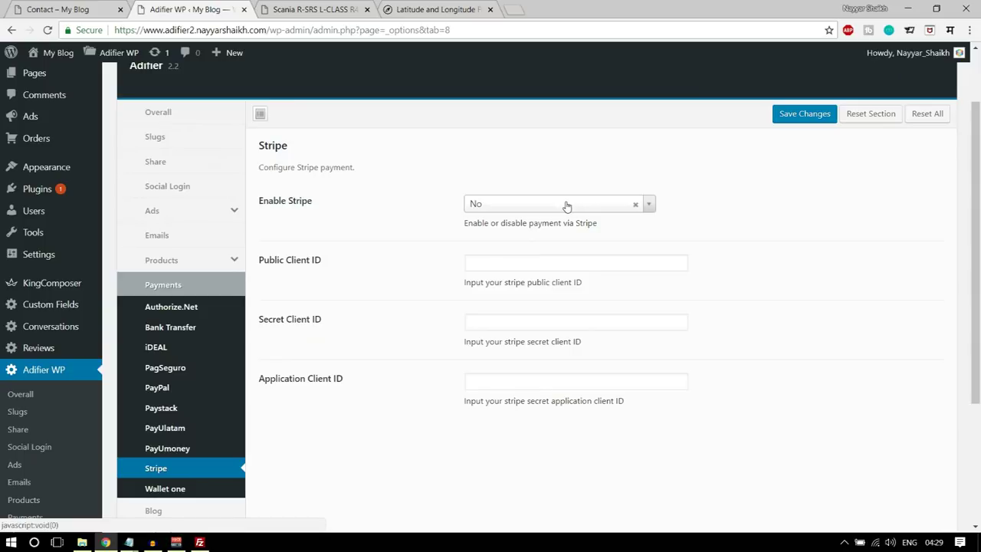
scroll(528, 256, down, 1)
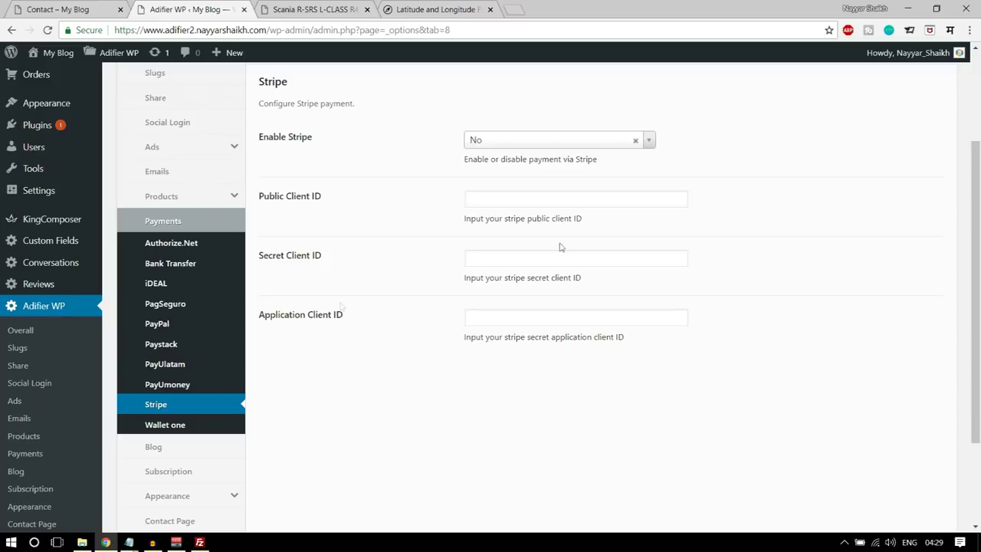
click(649, 140)
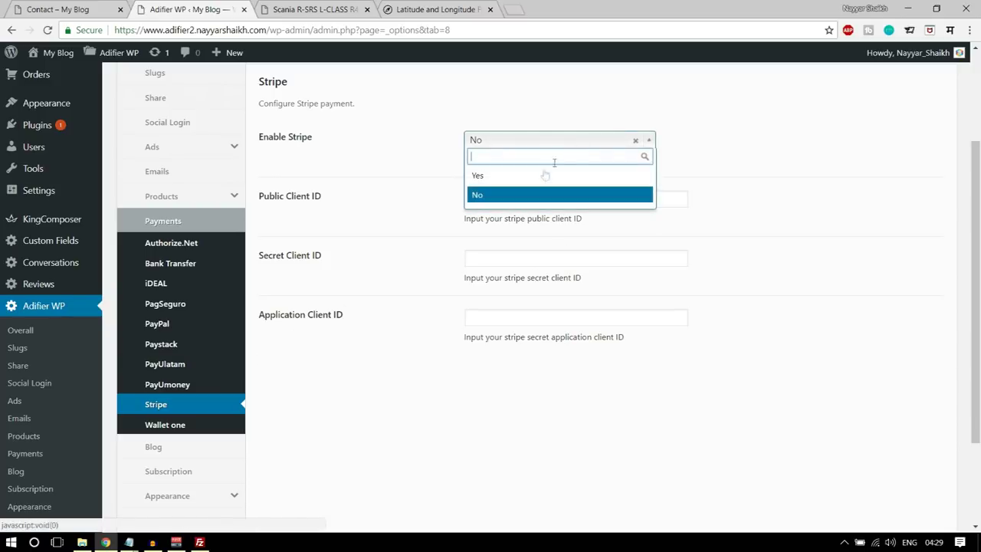
click(539, 175)
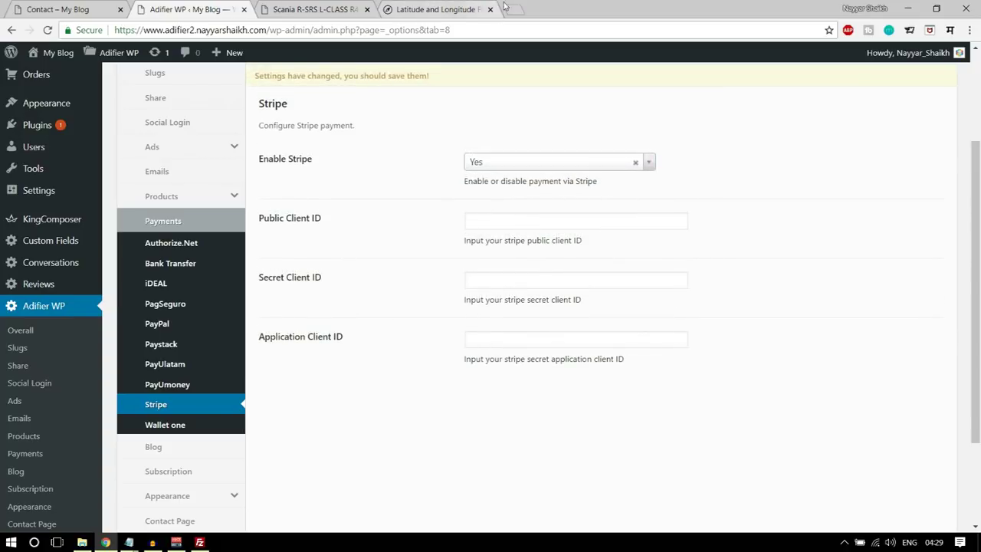
Go to dashboard.stripe.com/account/apikeys in a new browser tab
click(513, 8)
text(dash)
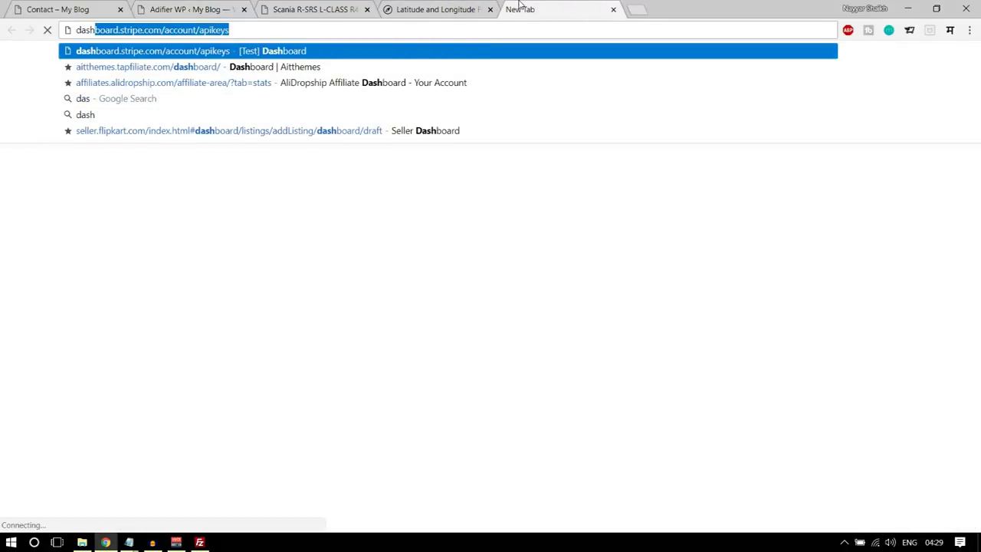
key(Return)
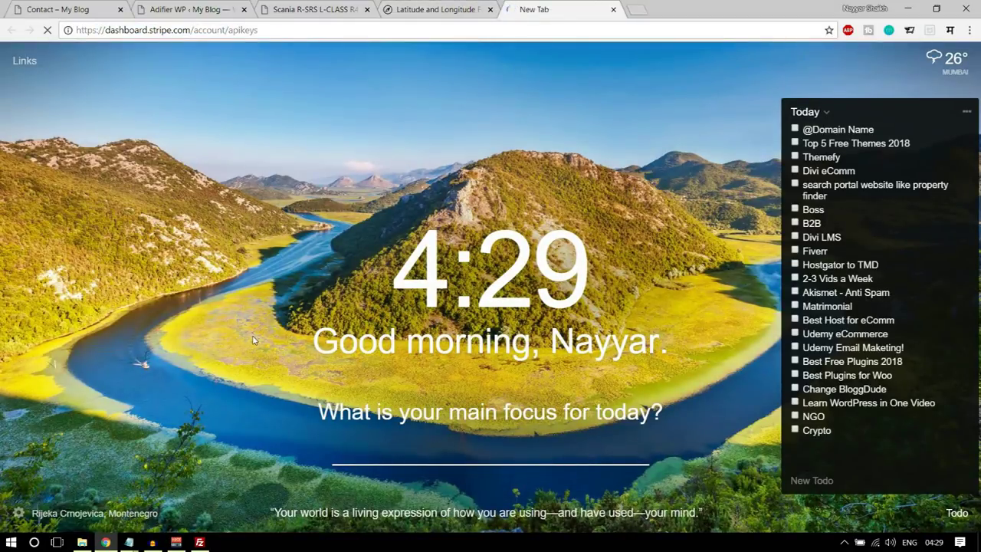
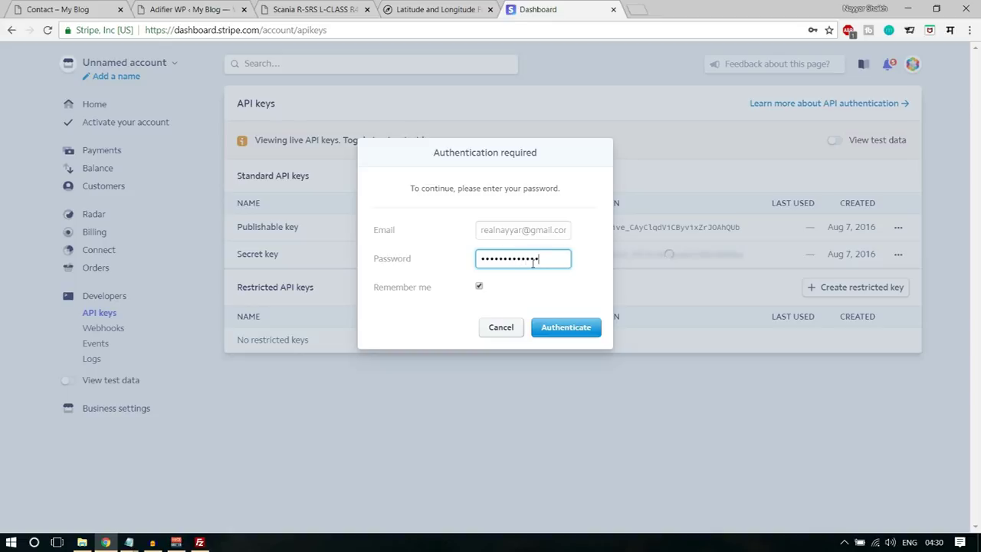
Confirm the Stripe password and paste the publishable key into Adifier's Public Client ID
click(570, 328)
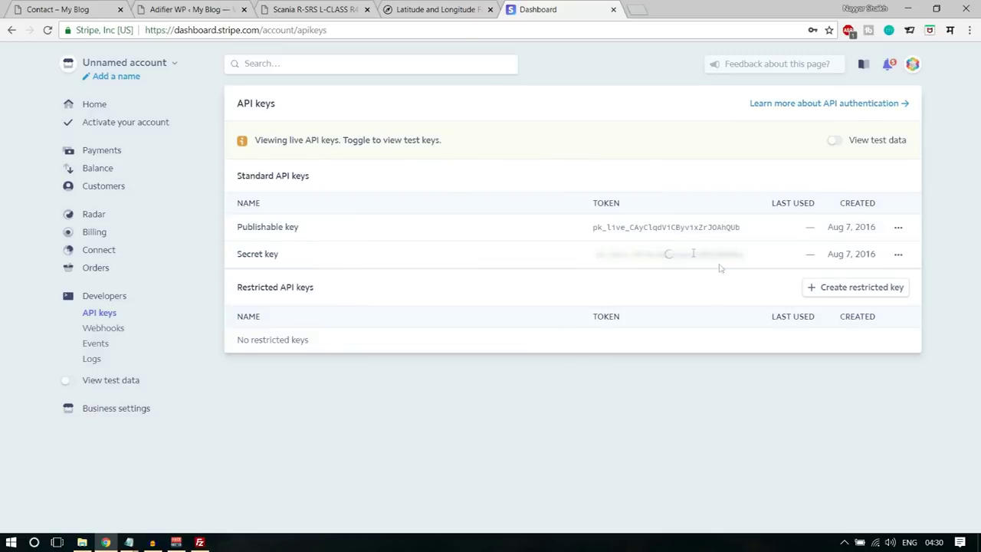
click(672, 226)
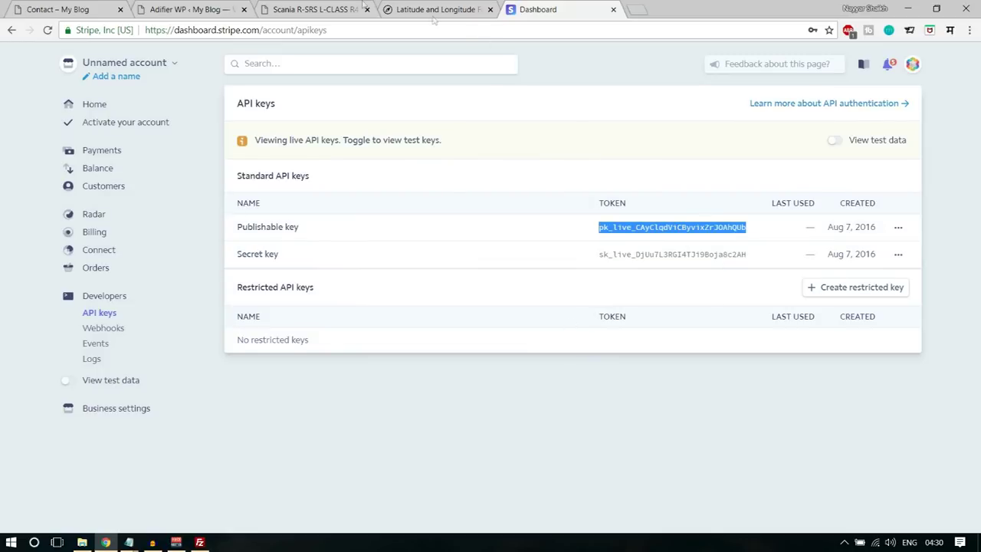
click(195, 8)
click(491, 220)
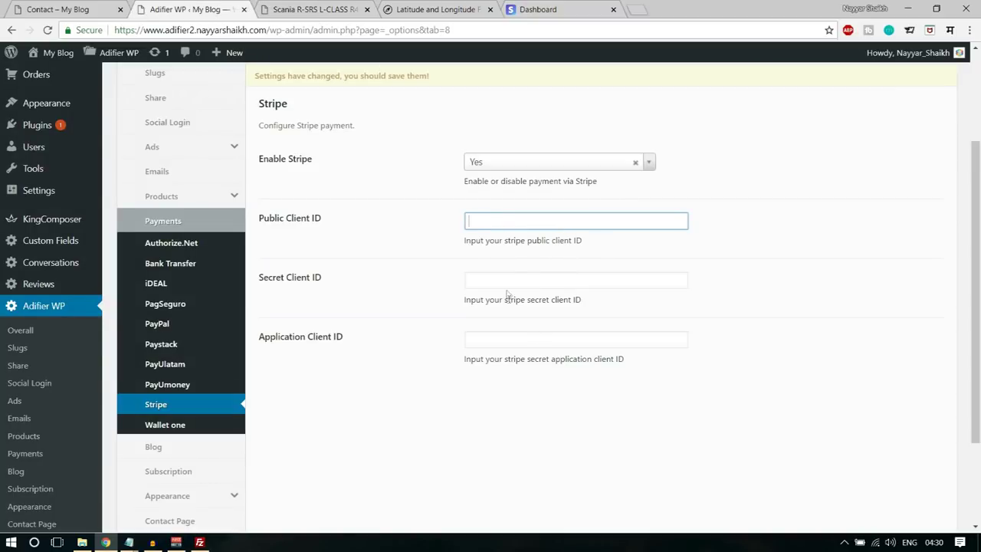
key(ctrl+v)
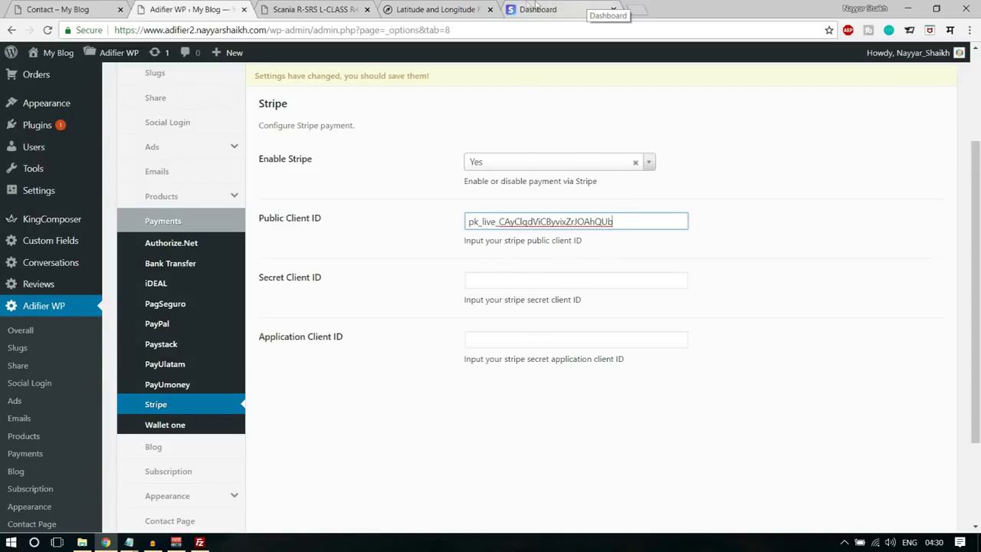
Copy the Stripe secret key into Adifier's Secret Client ID field
click(560, 10)
click(682, 253)
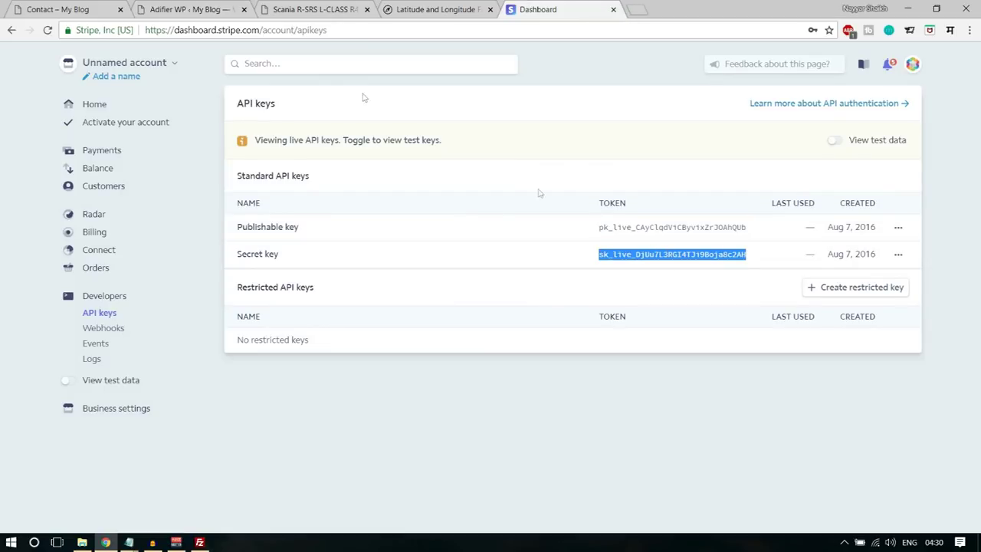
click(207, 9)
click(549, 280)
key(ctrl+v)
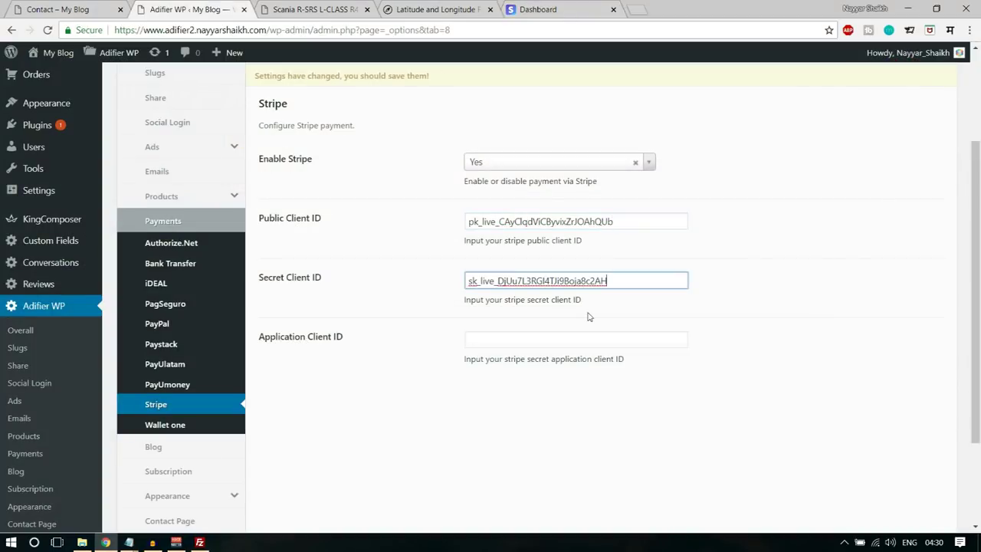
Copy the live Connect client ID from Stripe Connect settings into Adifier's Application Client ID
click(559, 9)
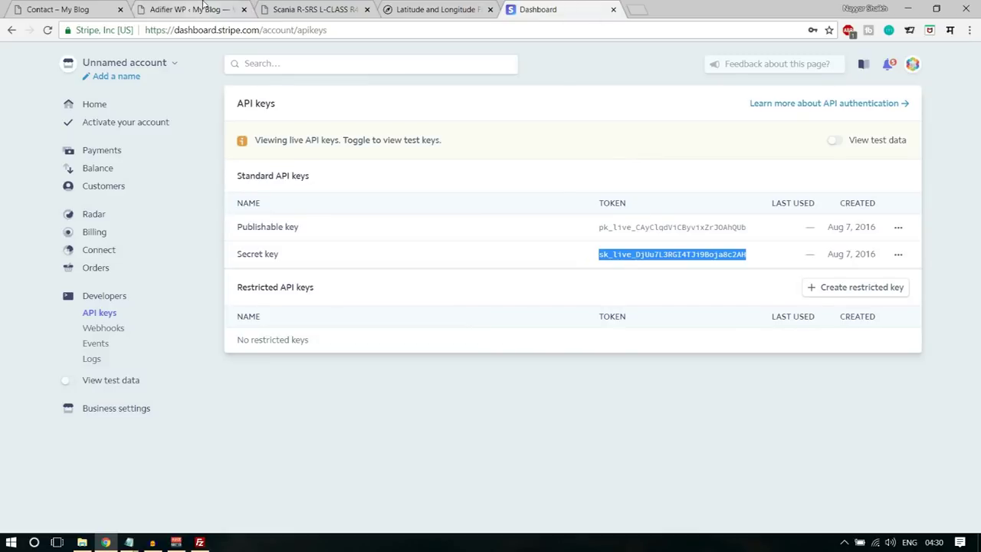
click(207, 9)
click(559, 10)
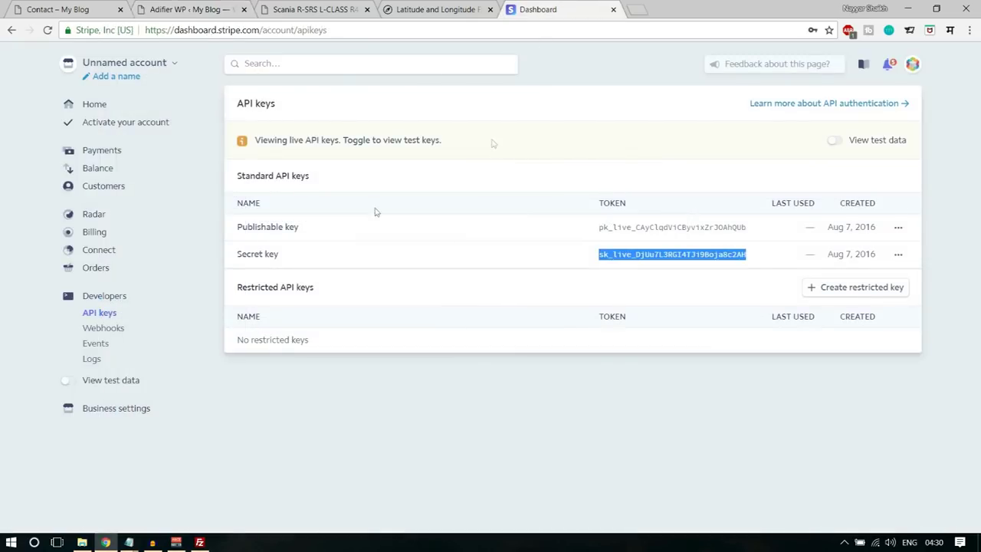
click(99, 251)
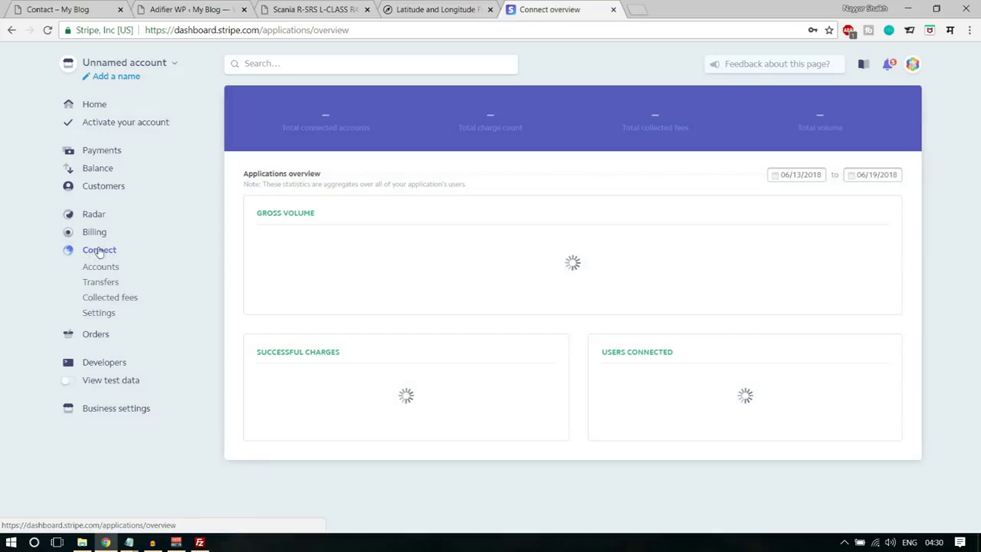
click(99, 313)
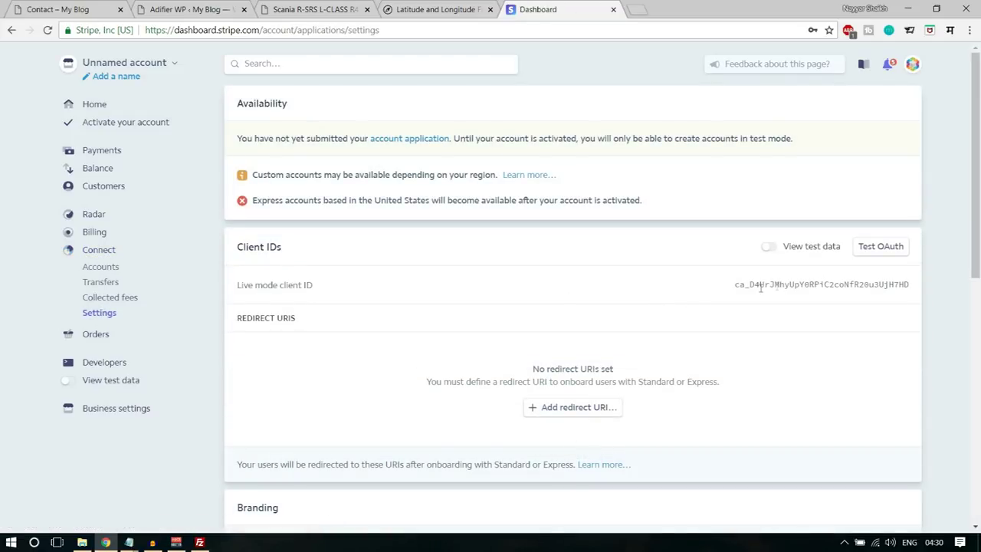
drag(718, 288, 939, 284)
key(ctrl+c)
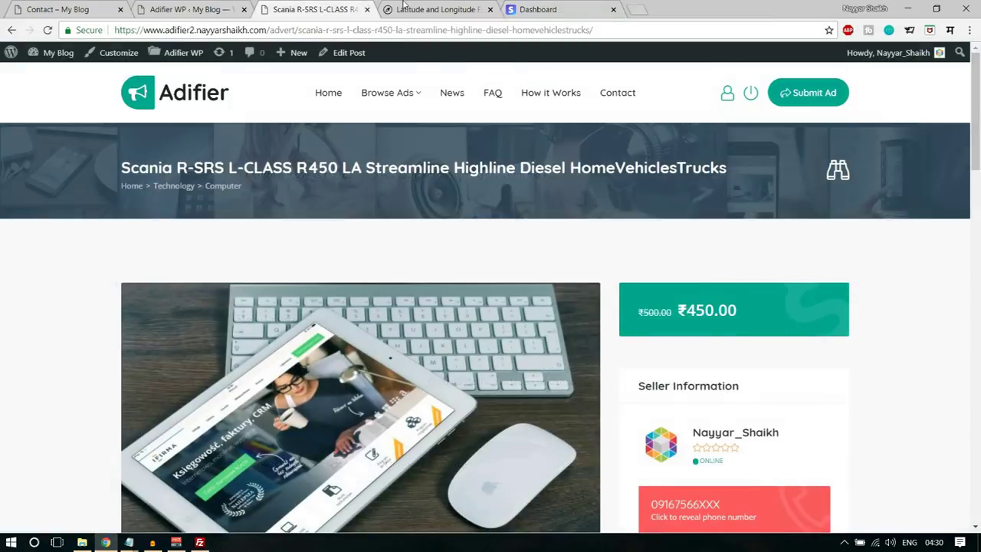
click(302, 9)
click(406, 9)
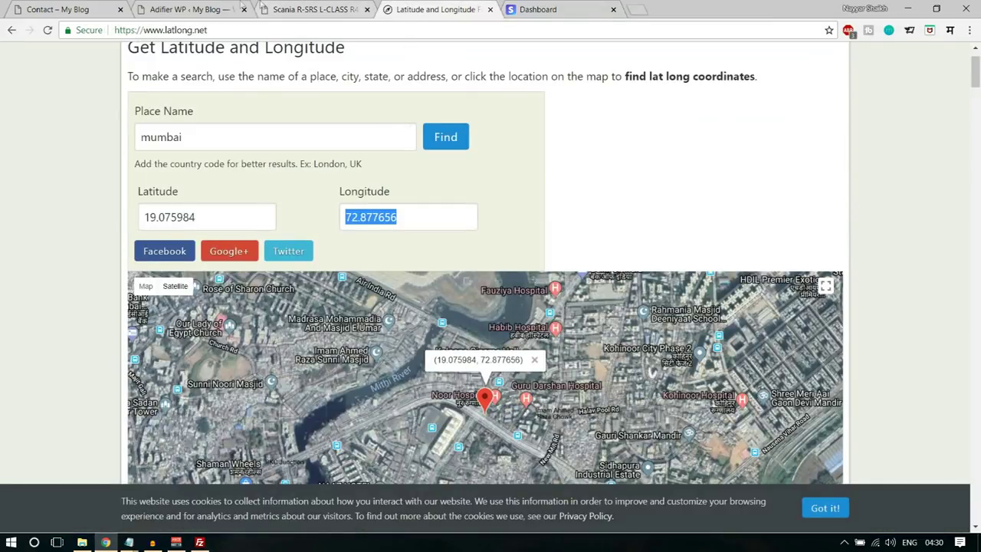
click(221, 6)
click(567, 339)
key(ctrl+v)
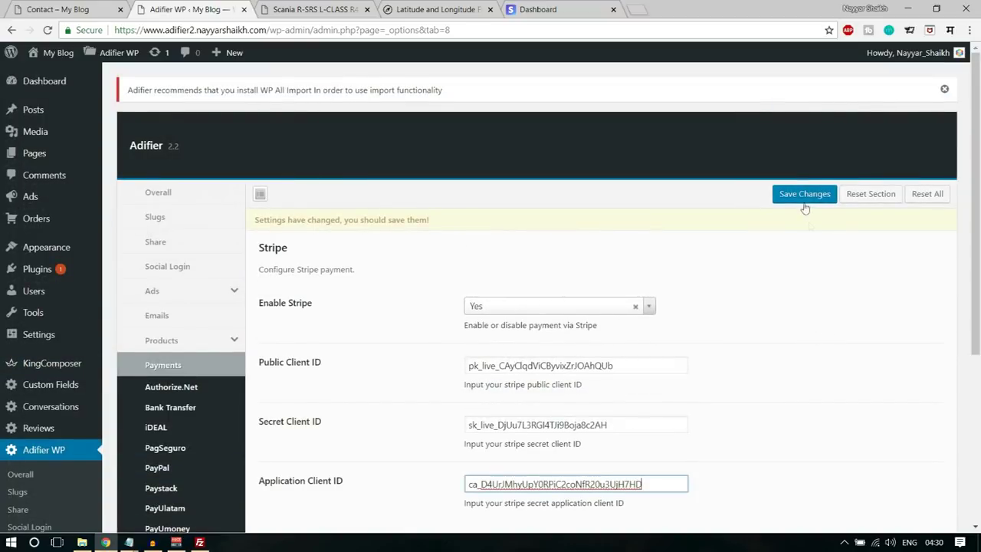
Save the Stripe payment settings and confirm they were saved
click(804, 193)
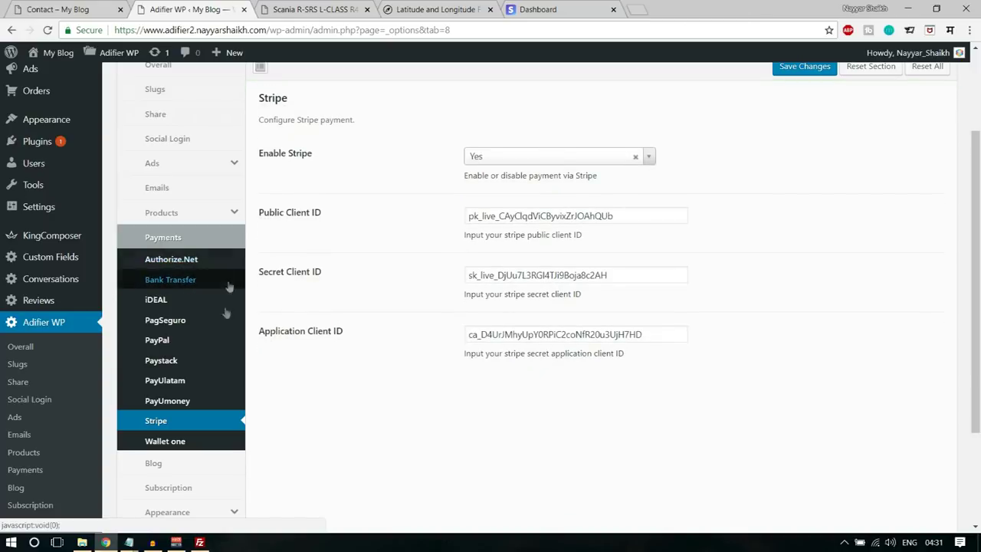
scroll(226, 313, down, 3)
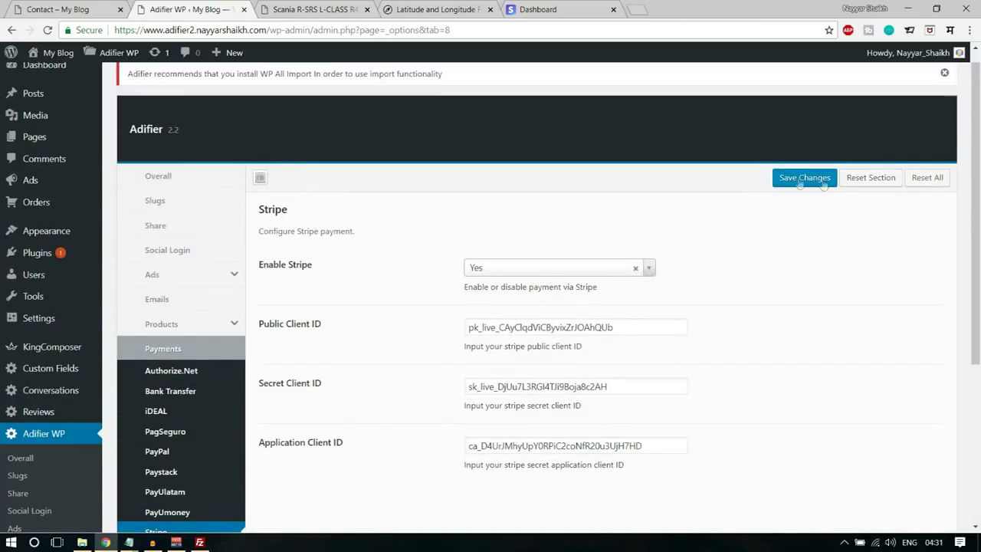
click(812, 181)
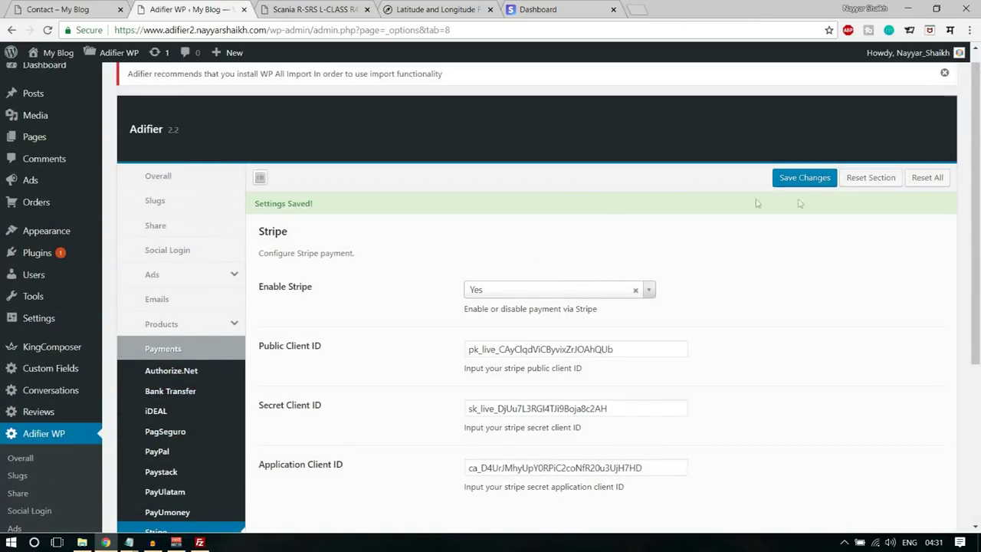
scroll(812, 201, down, 3)
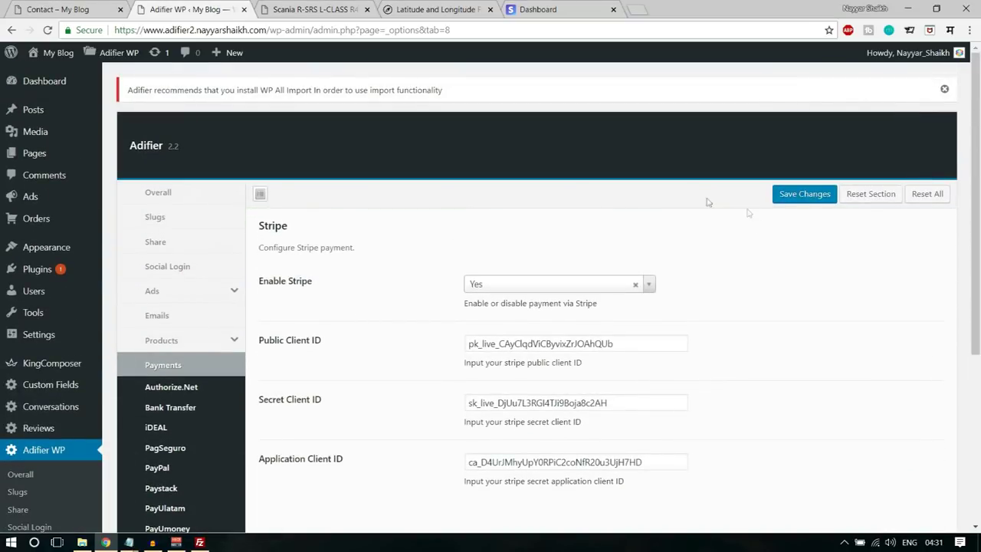
Glance over the site's Contact page and the Scania R450 ad page
click(77, 8)
scroll(724, 162, up, 3)
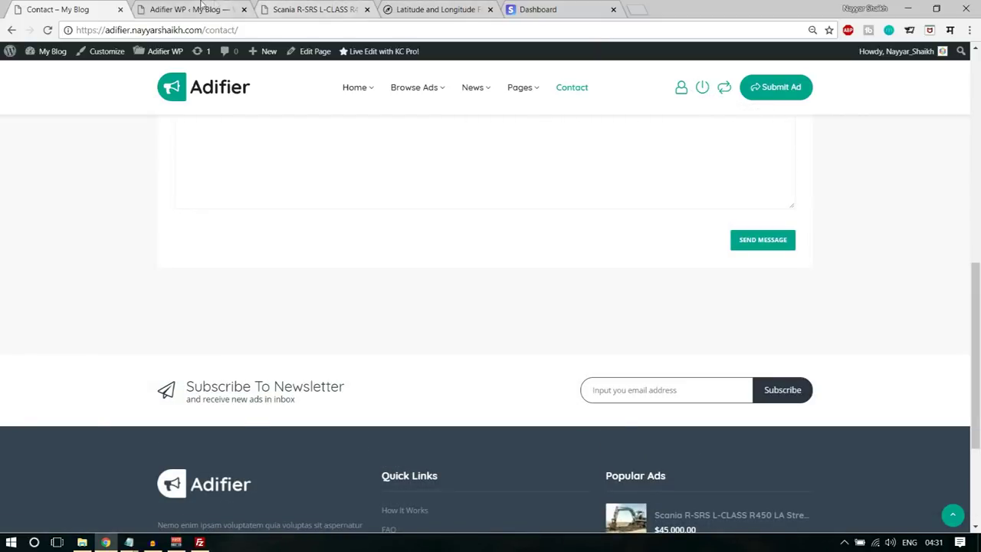
key(ctrl+Tab)
key(ctrl+Tab)
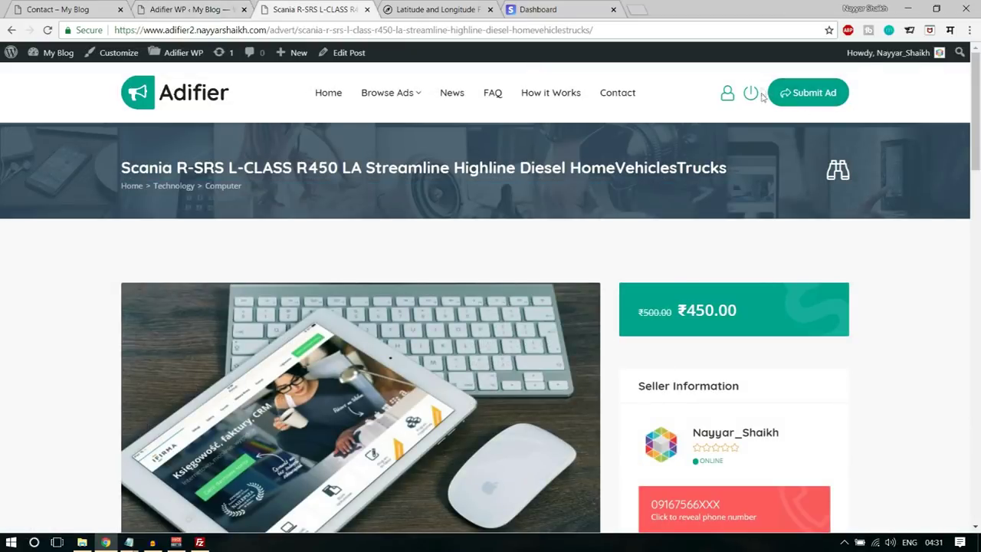
scroll(865, 258, down, 2)
scroll(501, 313, up, 2)
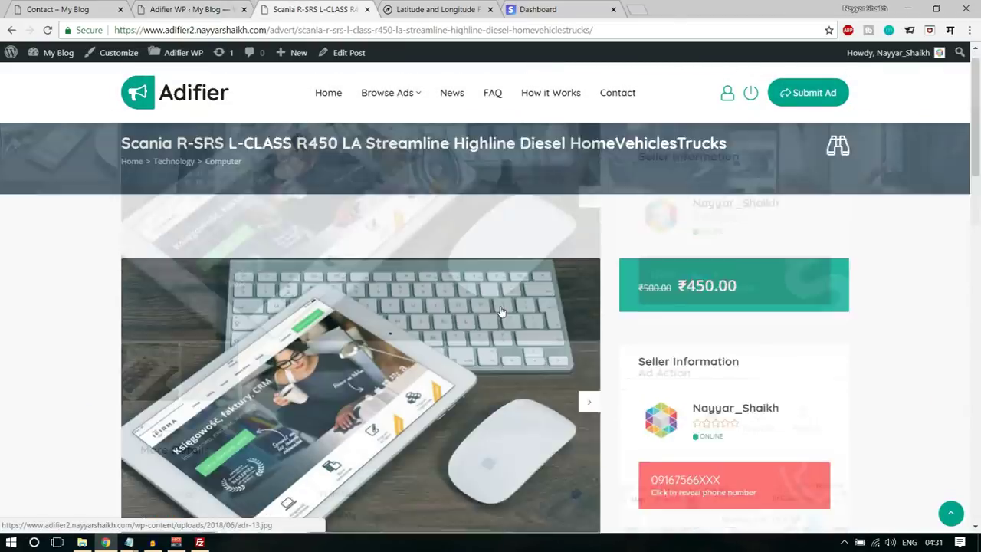
In Adifier's Ads settings, set Enable Compare to Yes and save
click(202, 6)
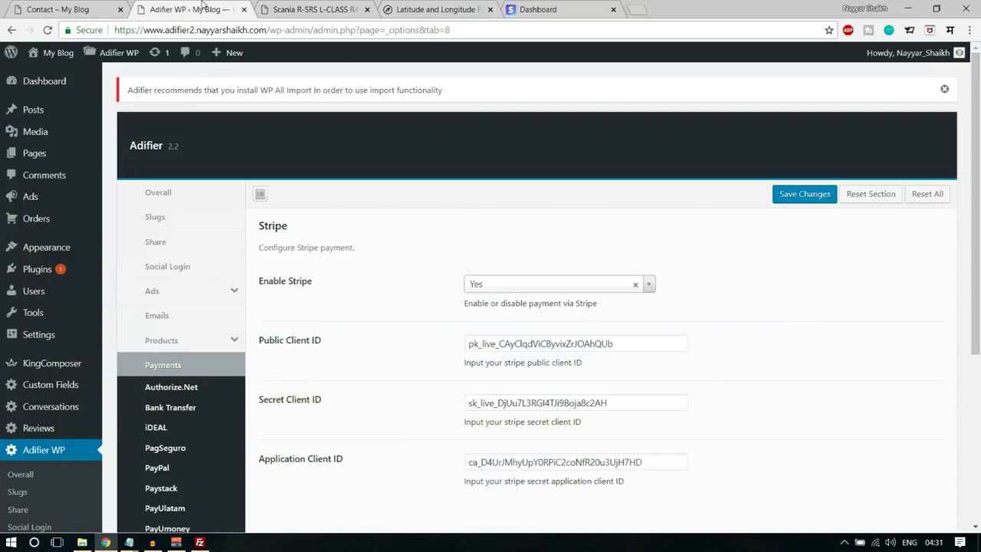
scroll(769, 290, down, 4)
scroll(771, 291, up, 3)
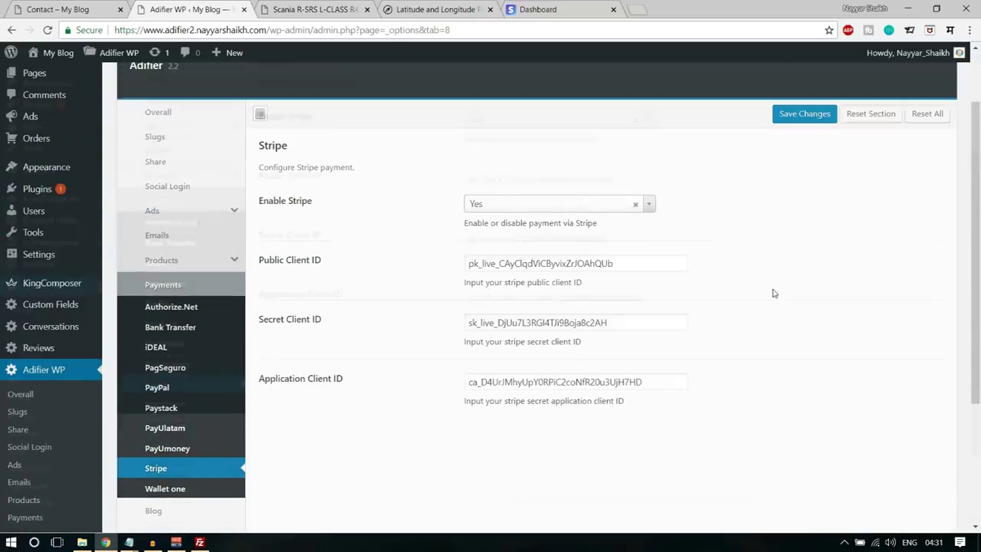
click(164, 211)
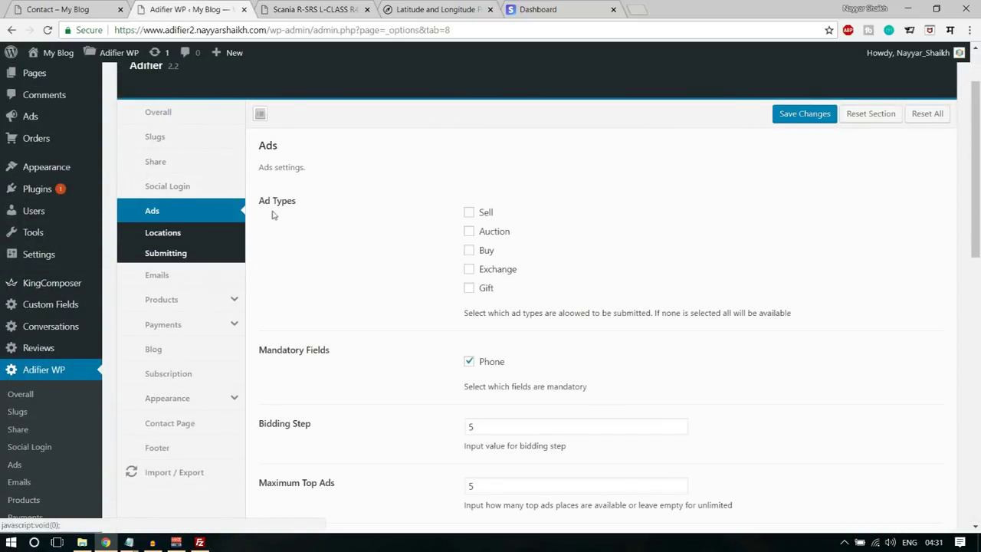
scroll(523, 238, down, 3)
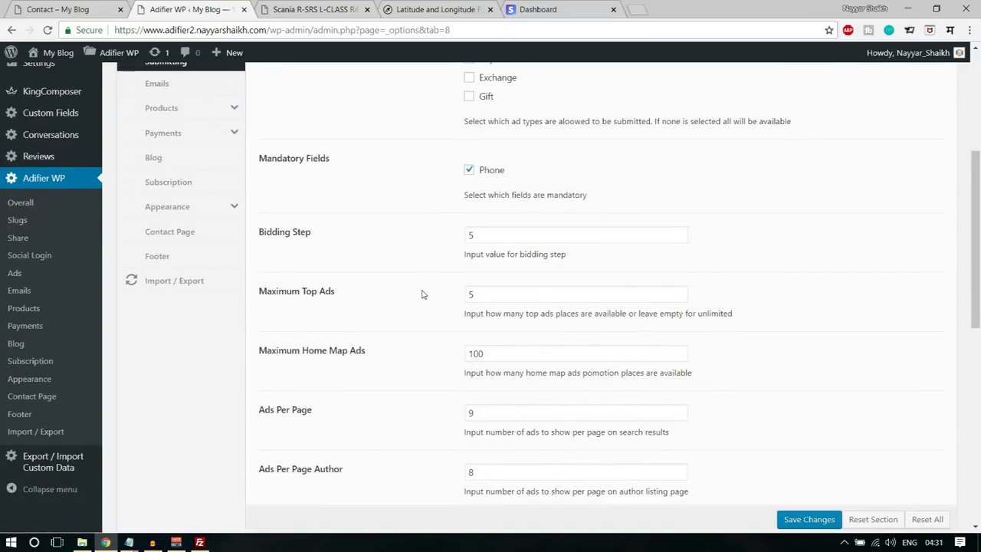
scroll(421, 294, down, 5)
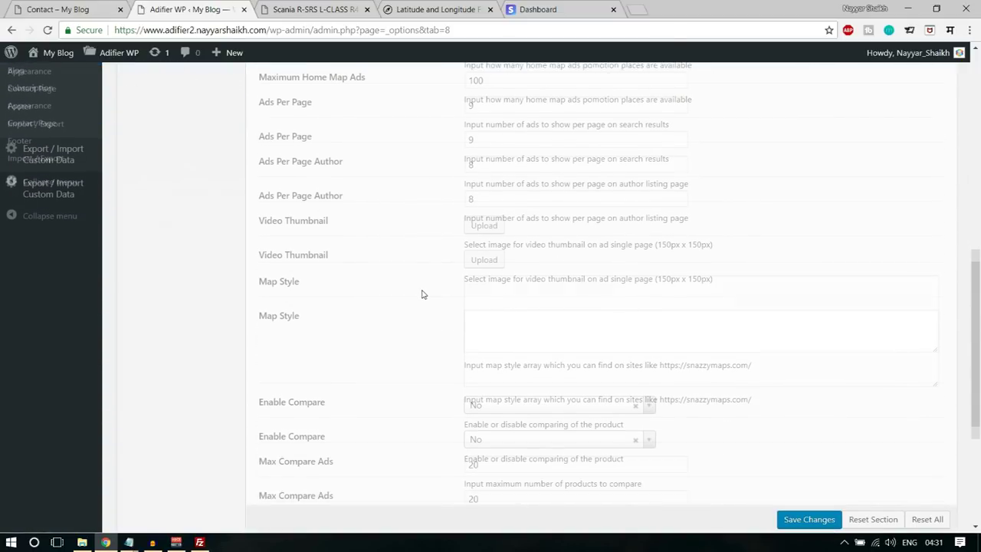
click(499, 267)
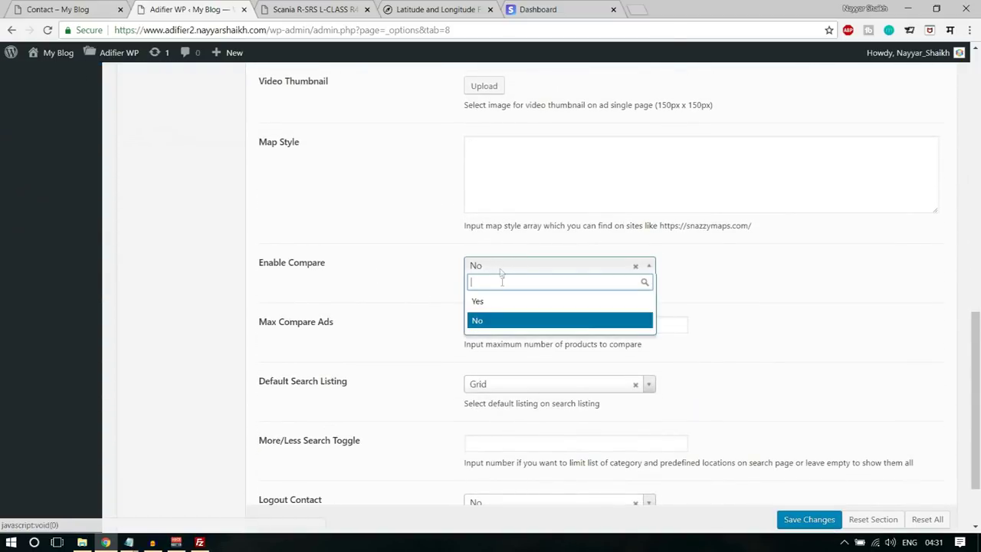
click(499, 300)
scroll(731, 374, down, 1)
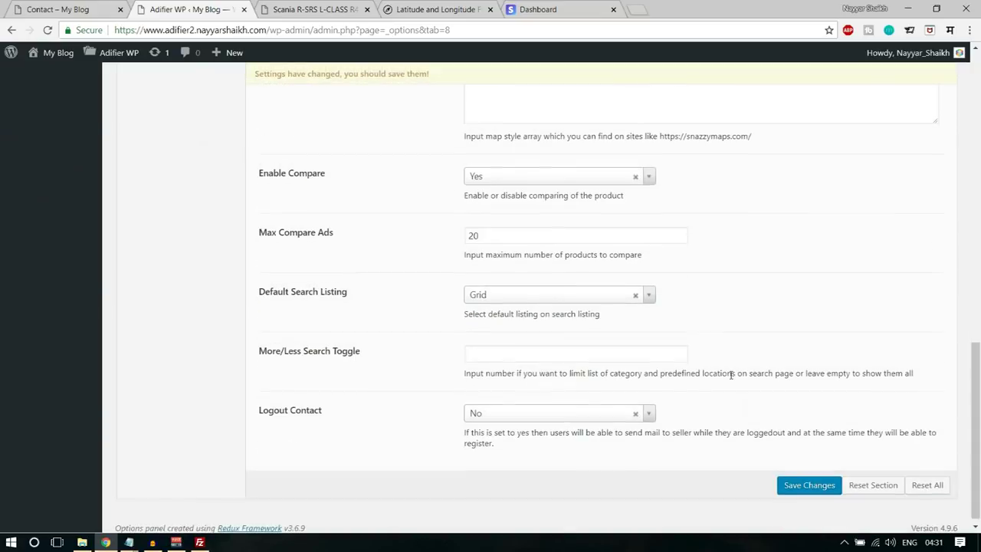
click(810, 486)
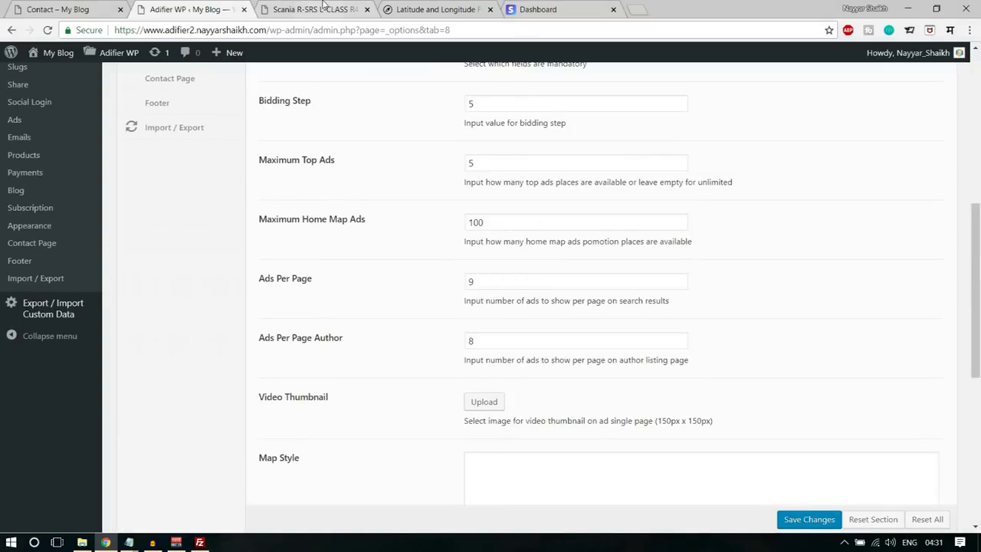
click(325, 8)
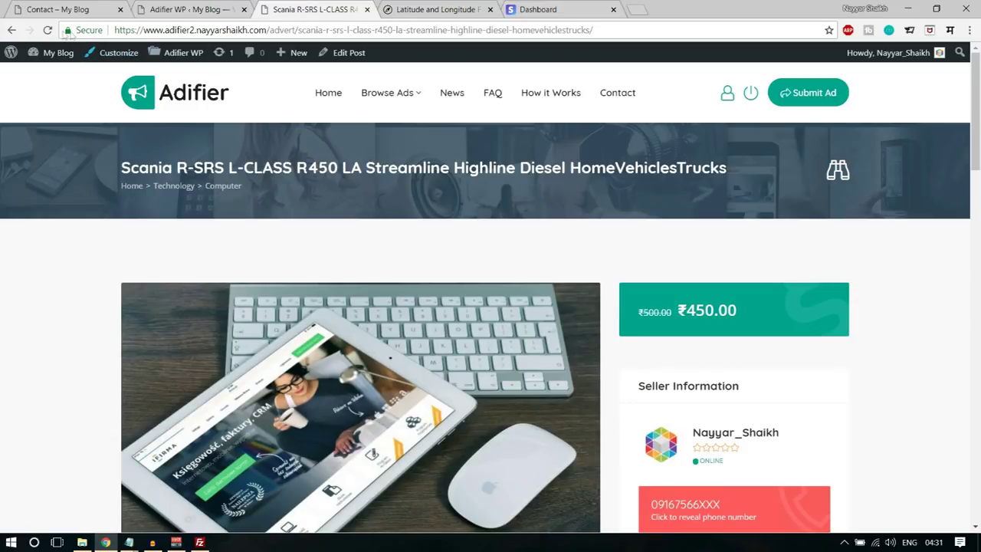
Reload the Scania ad page, then go to the site's home page
click(47, 30)
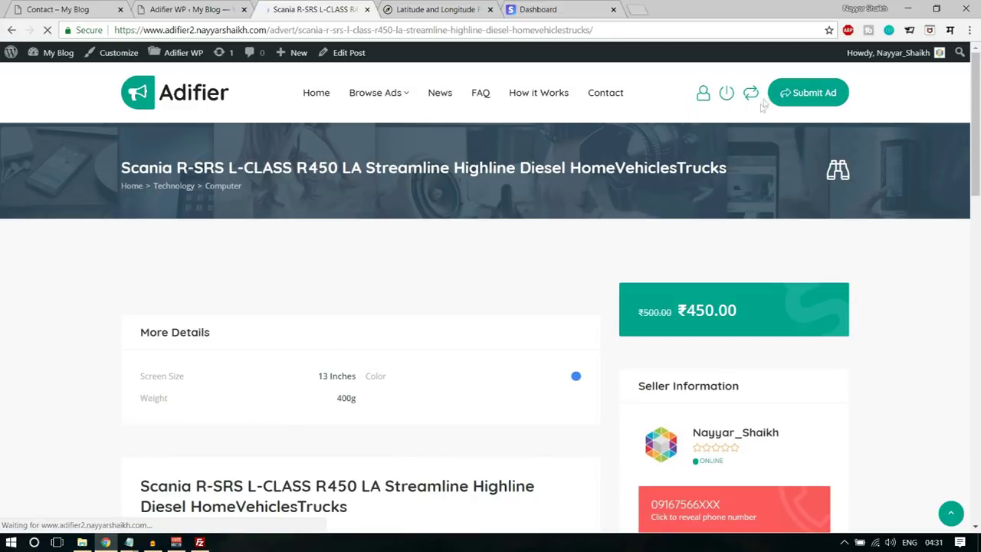
scroll(915, 197, down, 4)
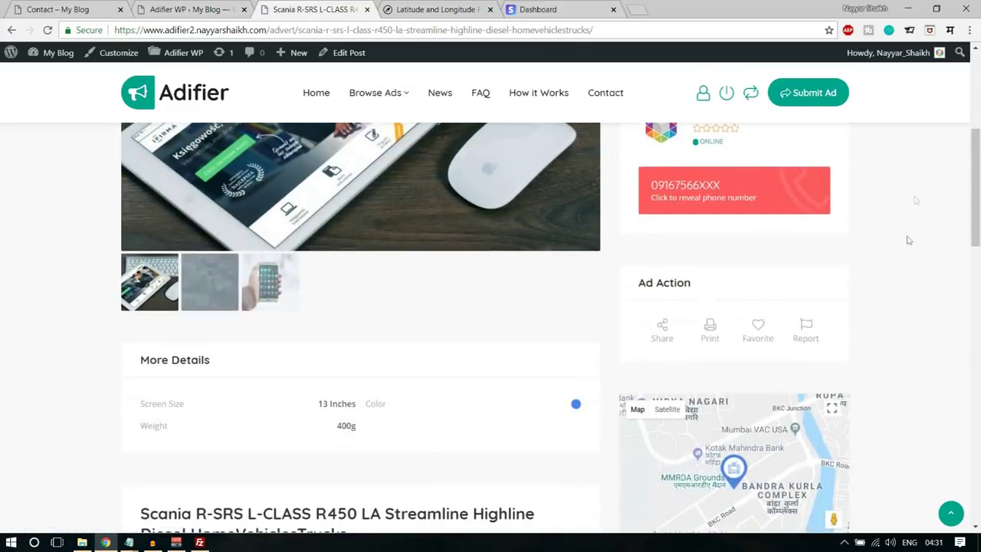
scroll(483, 280, up, 4)
click(191, 107)
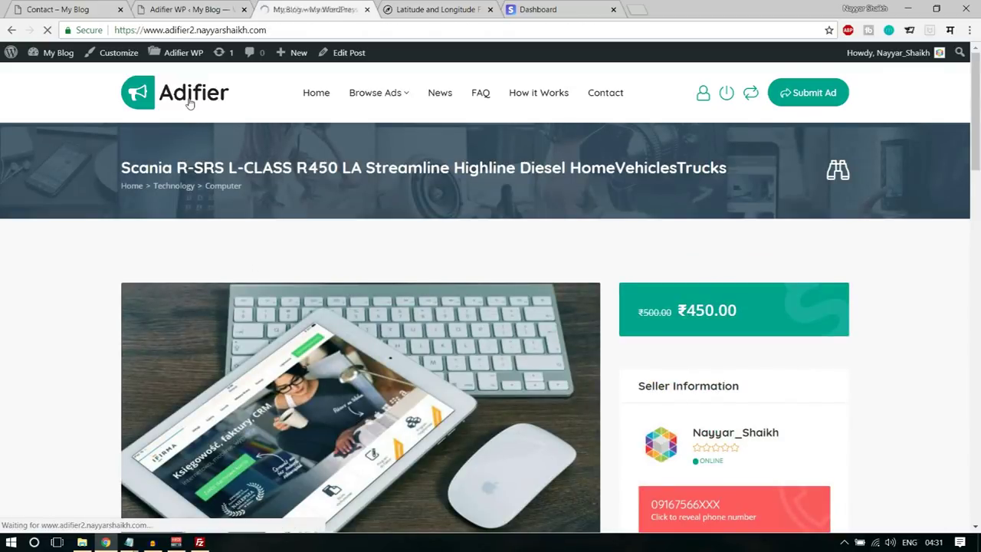
scroll(368, 294, down, 6)
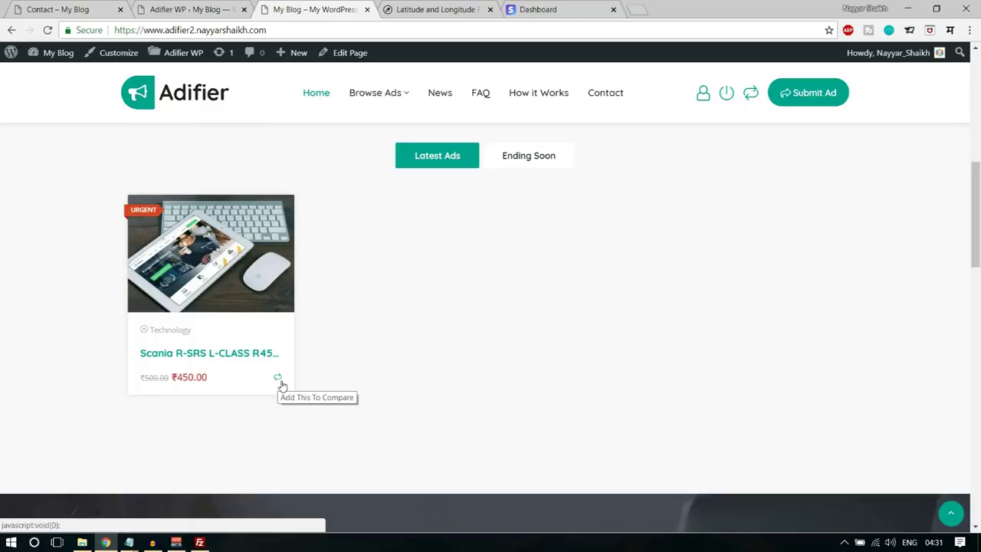
Add the Scania R450 ad to the comparison, then reopen and close the compare list
click(277, 378)
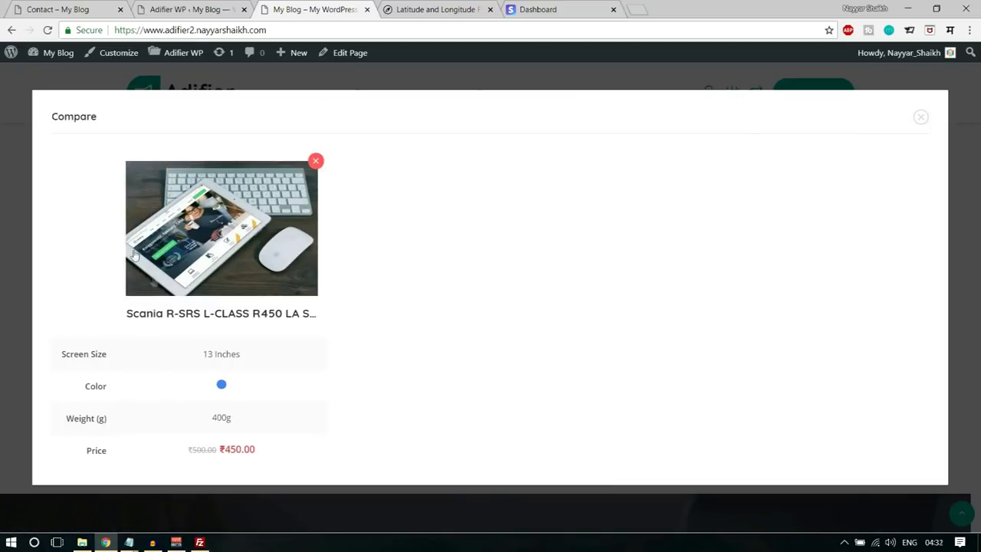
click(922, 117)
scroll(253, 279, down, 1)
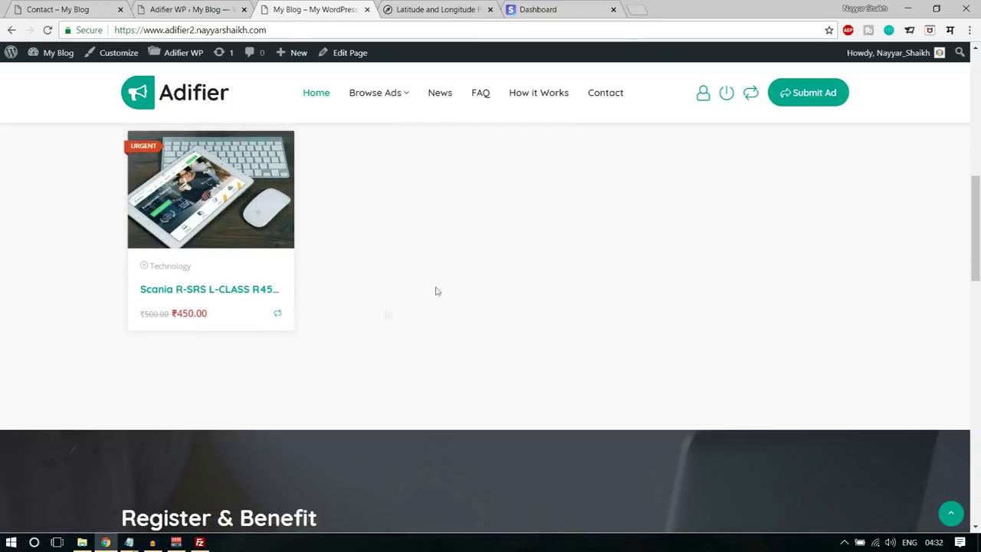
click(752, 93)
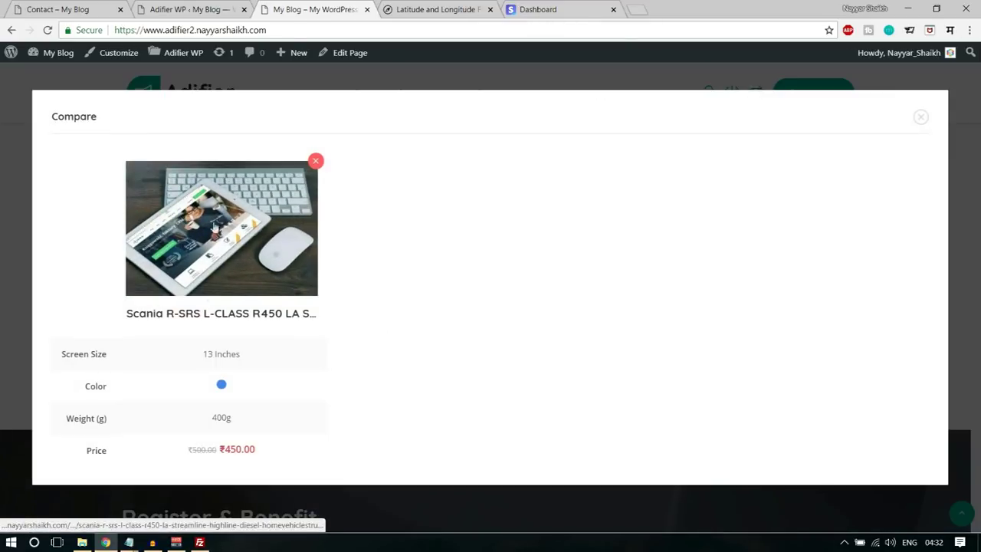
click(920, 116)
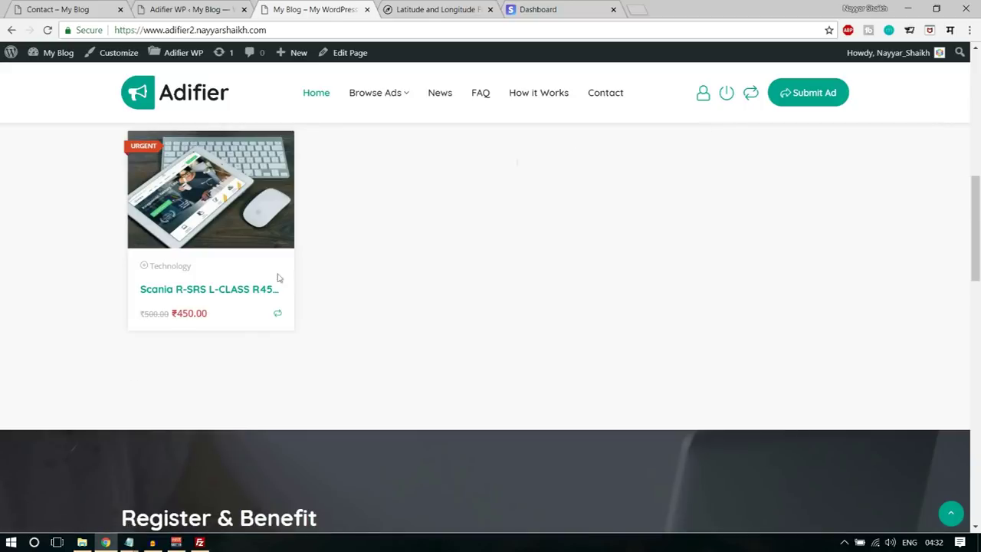
click(209, 9)
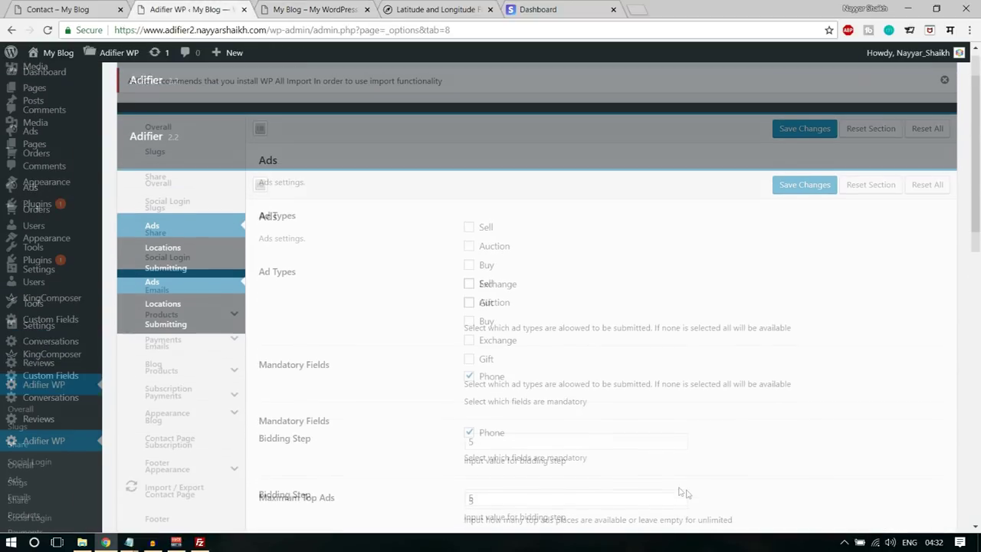
Browse Adifier's Overall, Slugs, Share and Social Login option sections
scroll(203, 421, up, 2)
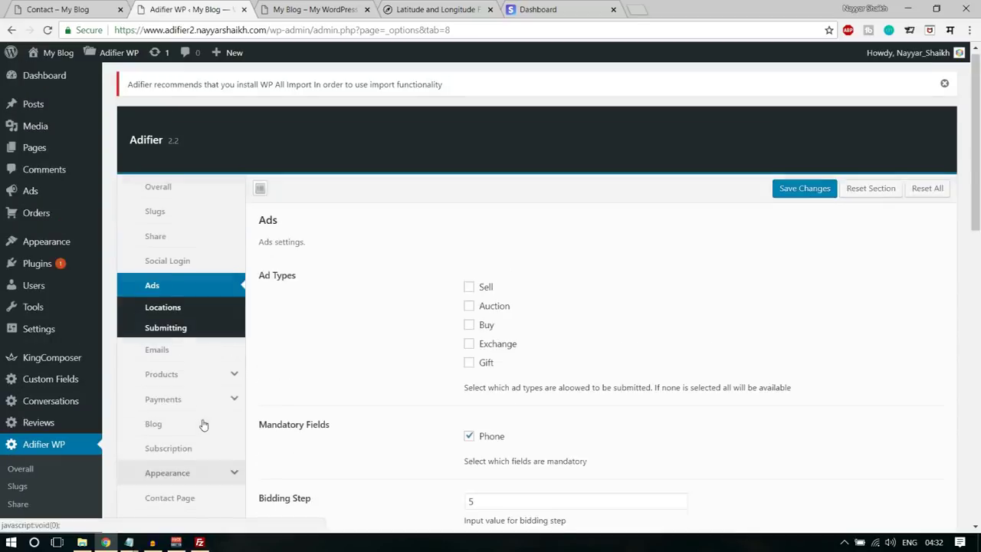
click(204, 197)
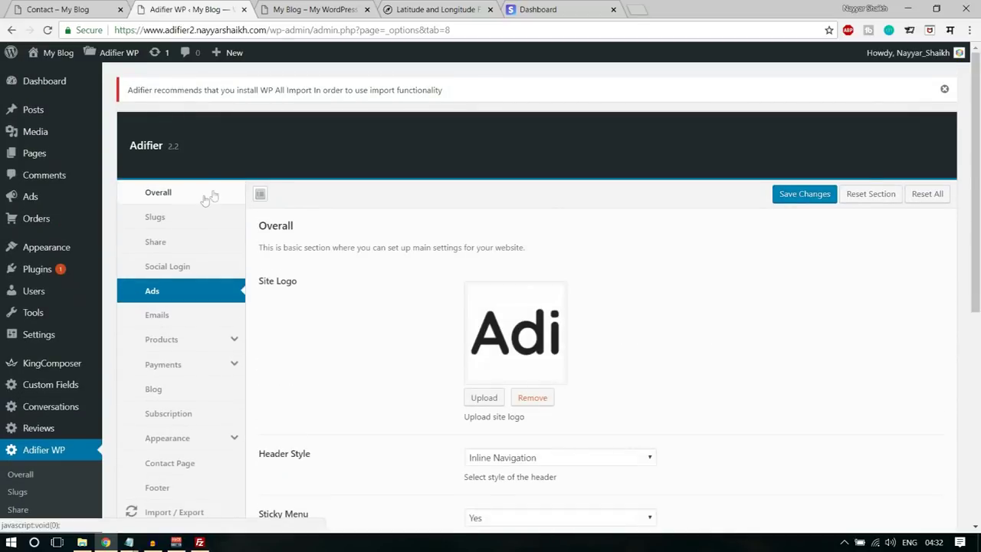
scroll(698, 299, down, 2)
scroll(658, 312, down, 1)
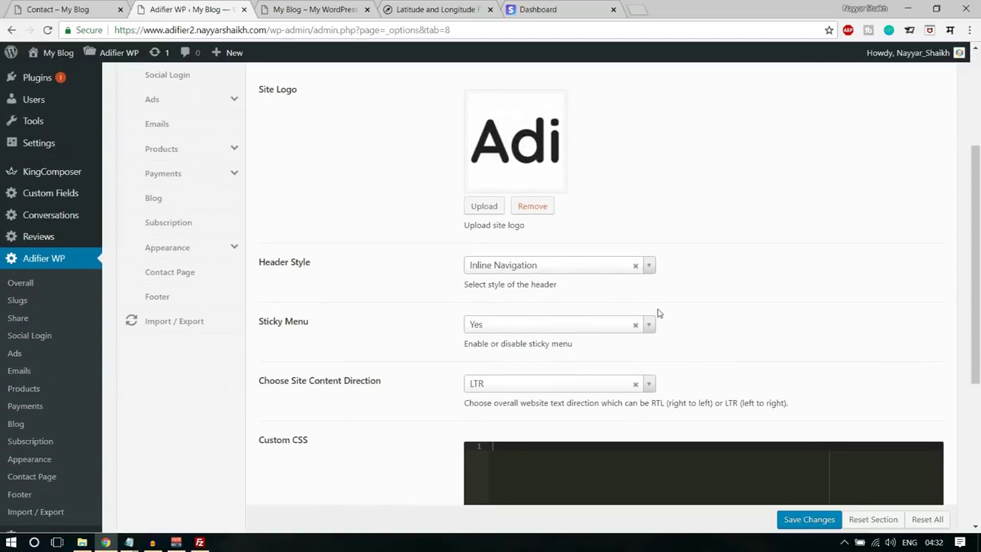
scroll(586, 169, up, 1)
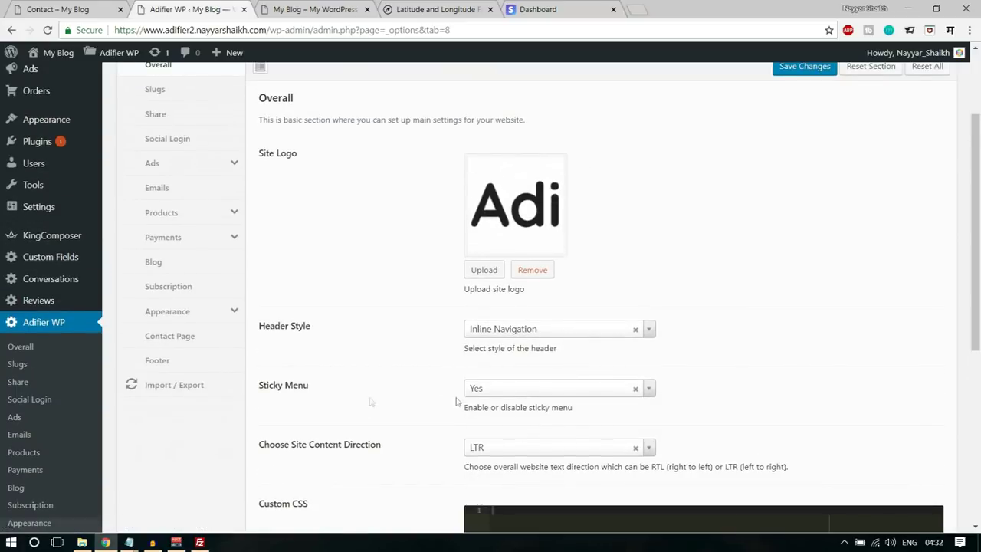
scroll(574, 392, down, 2)
scroll(575, 390, up, 4)
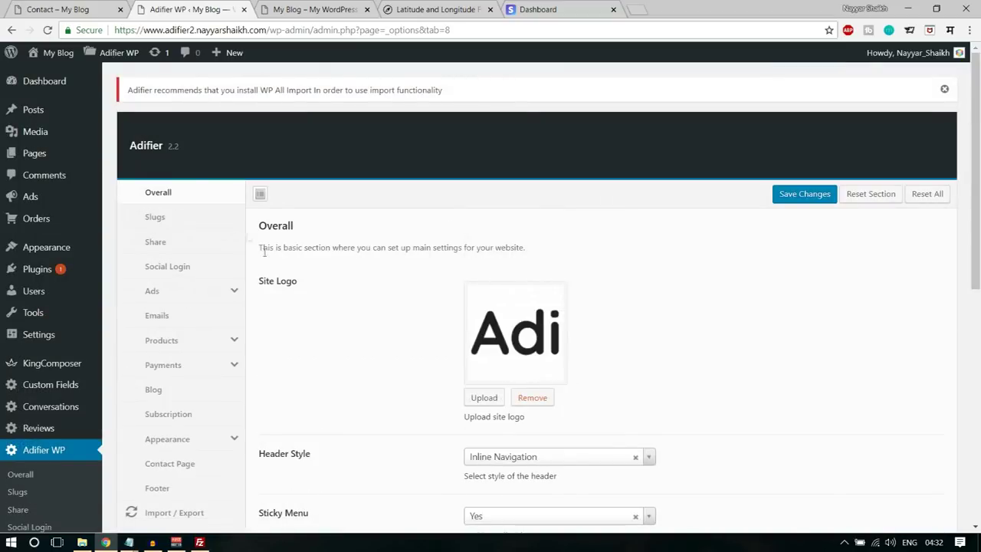
click(202, 215)
click(194, 247)
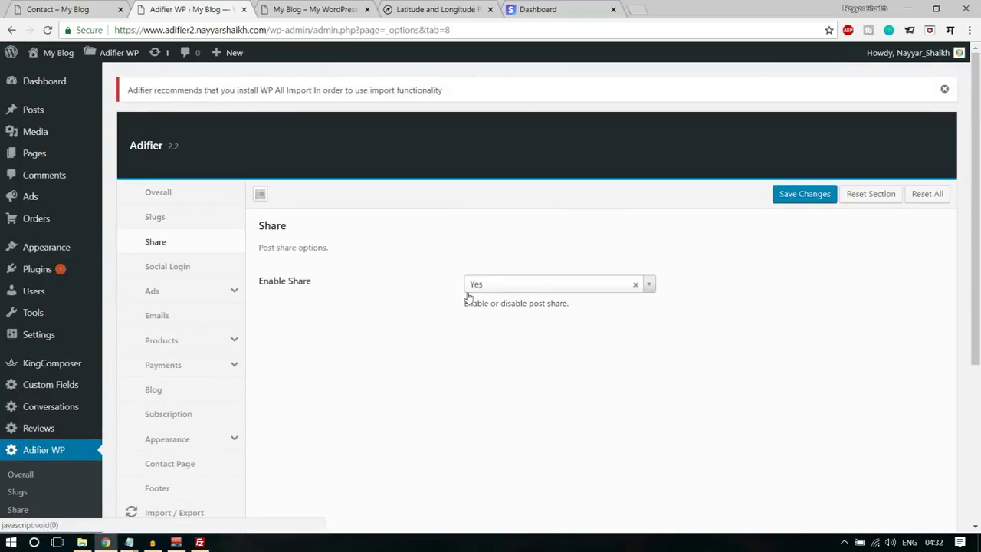
click(175, 274)
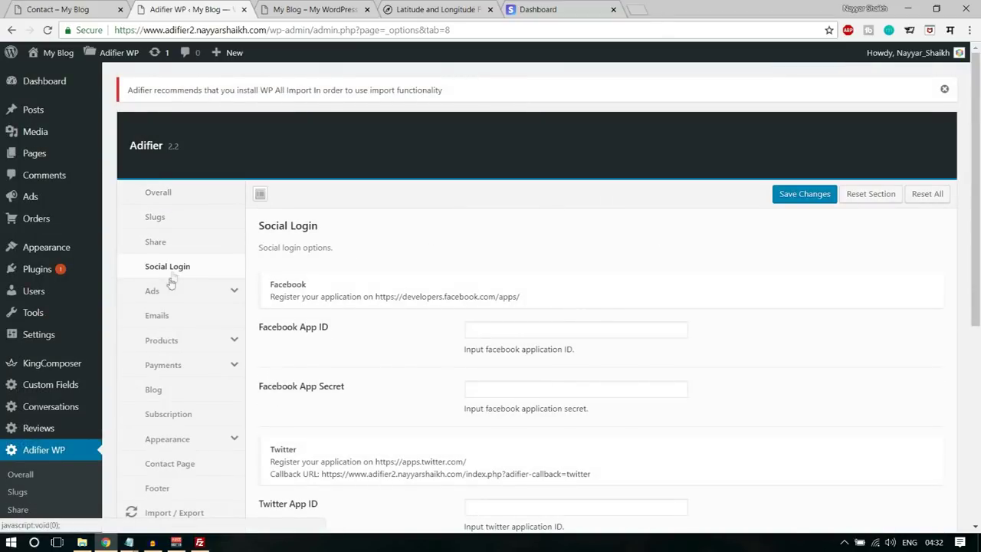
scroll(757, 313, down, 1)
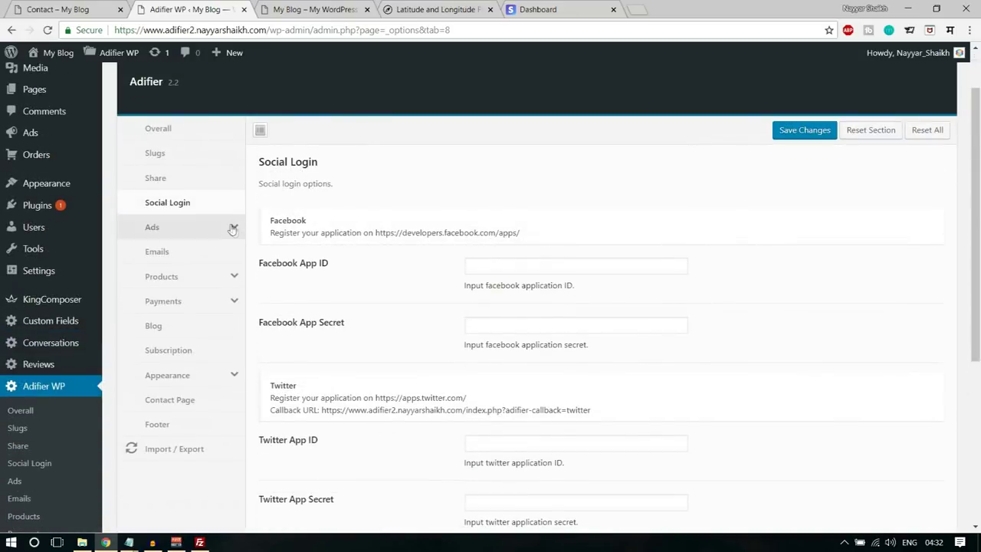
In the Ads settings, toggle the Sell and Buy ad types, leaving ad types unrestricted
click(204, 232)
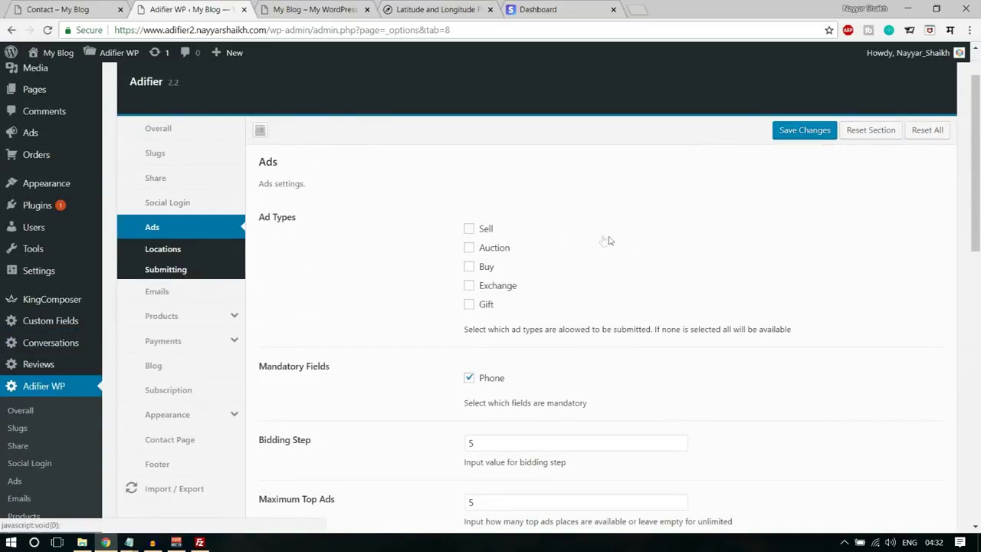
scroll(709, 265, down, 1)
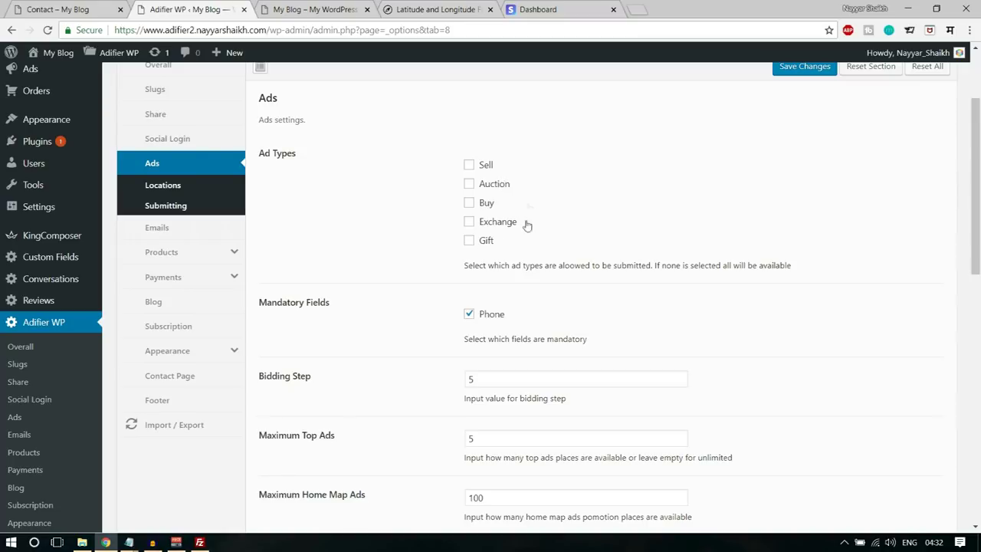
click(474, 166)
click(470, 224)
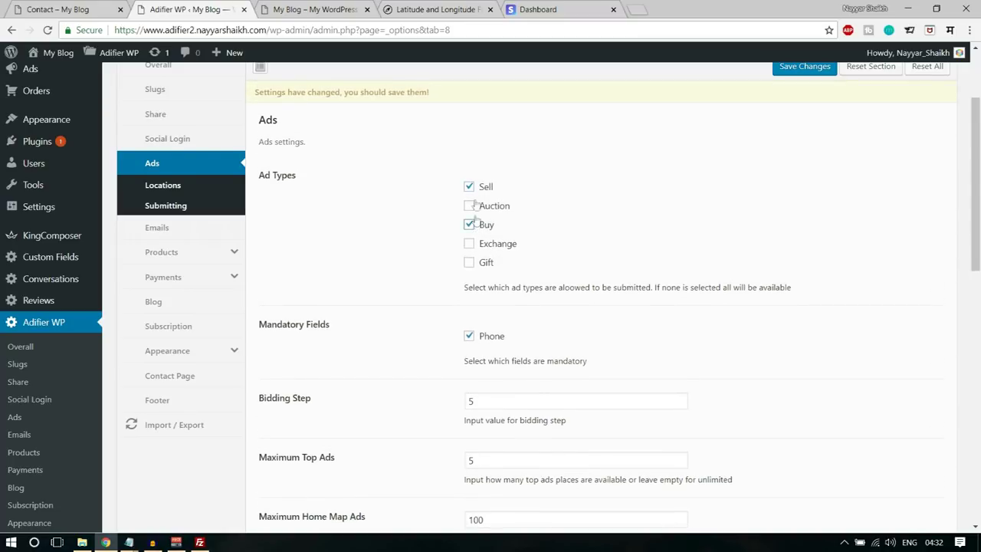
click(470, 226)
scroll(791, 310, down, 2)
scroll(533, 241, down, 2)
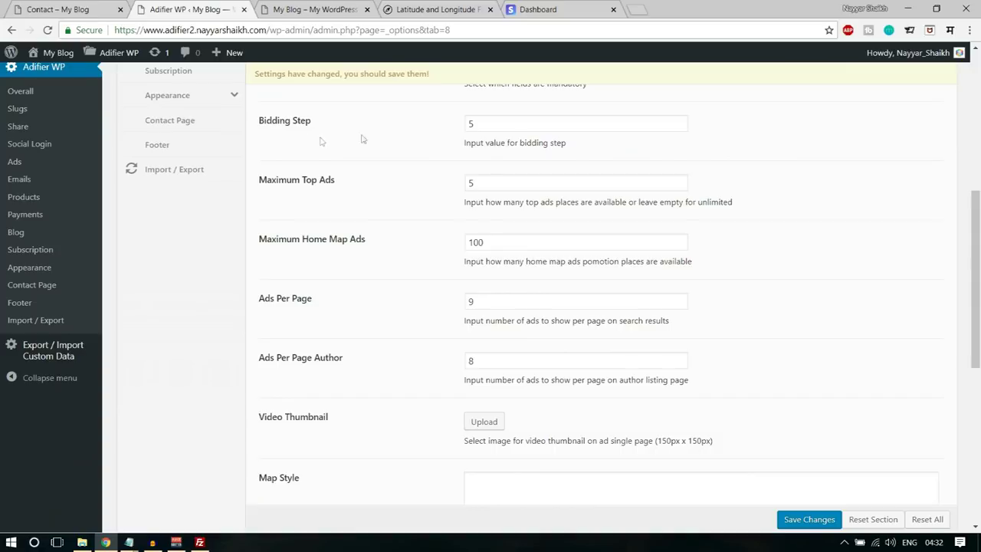
scroll(438, 189, down, 2)
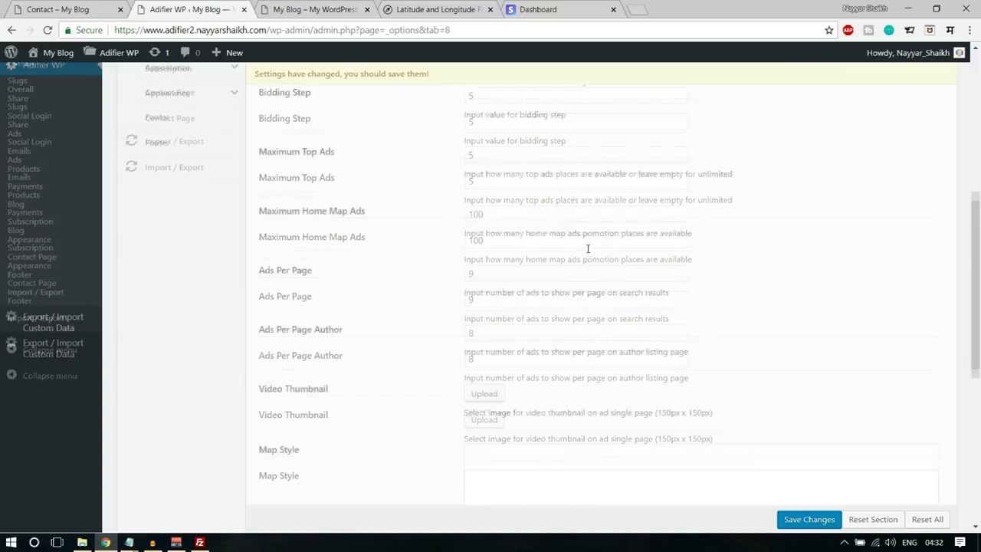
scroll(388, 299, down, 3)
scroll(385, 284, down, 2)
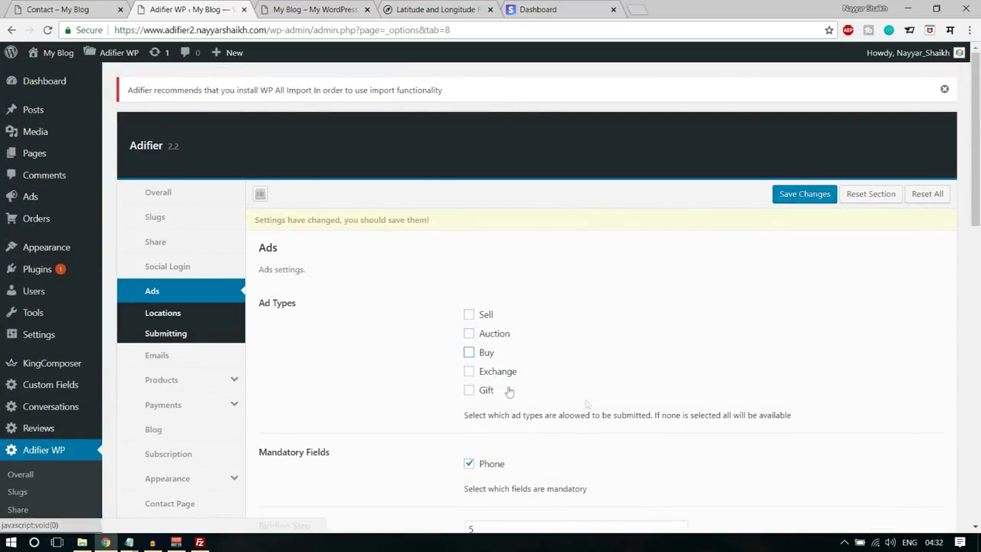
click(175, 314)
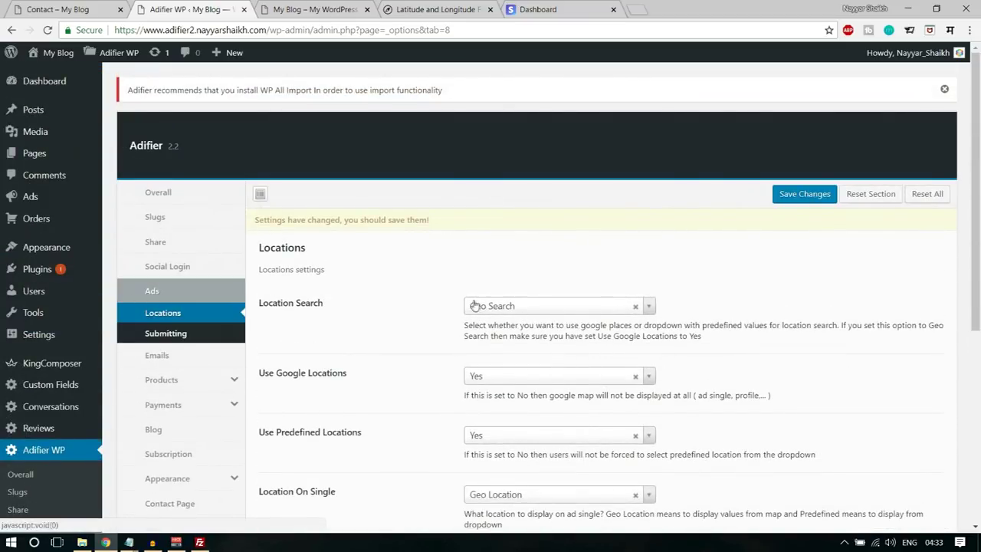
On the front page, test the location search by typing 'mu' and opening the category list
drag(257, 303, 359, 304)
click(358, 304)
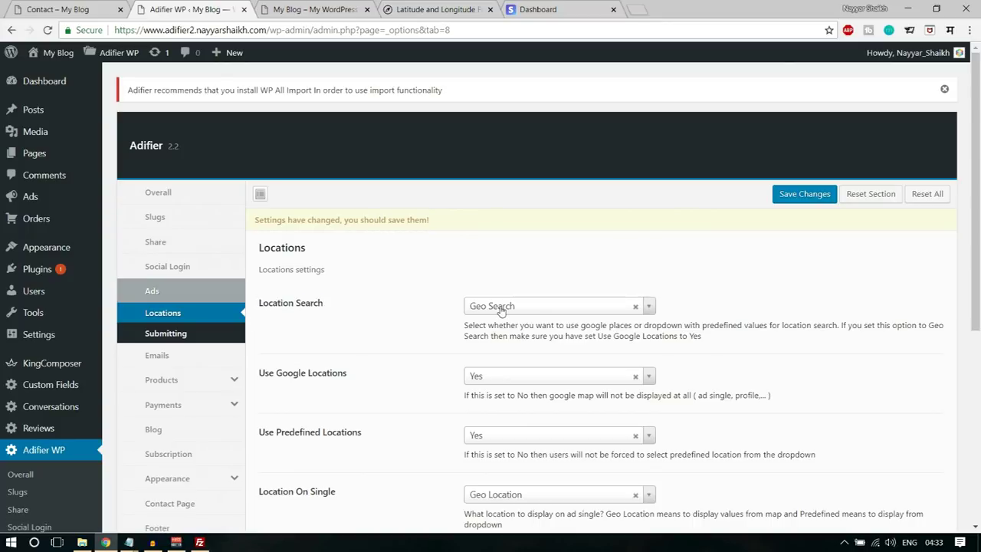
click(310, 7)
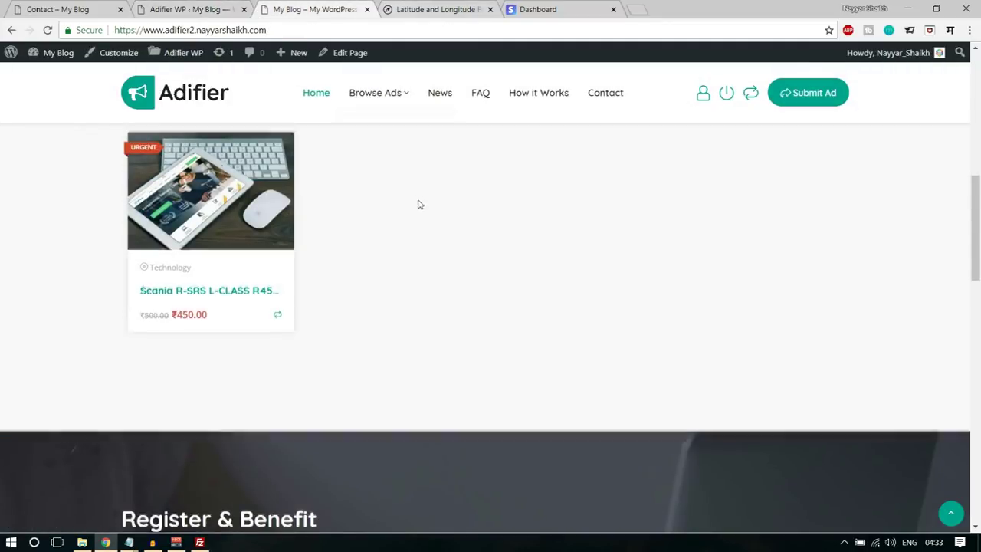
scroll(419, 203, up, 8)
click(464, 360)
text(mumbai)
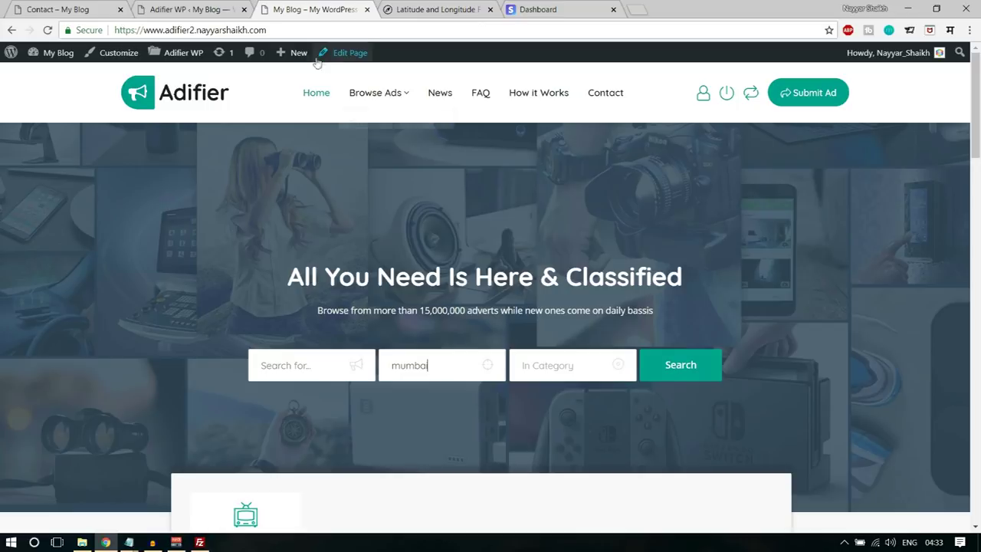
click(567, 366)
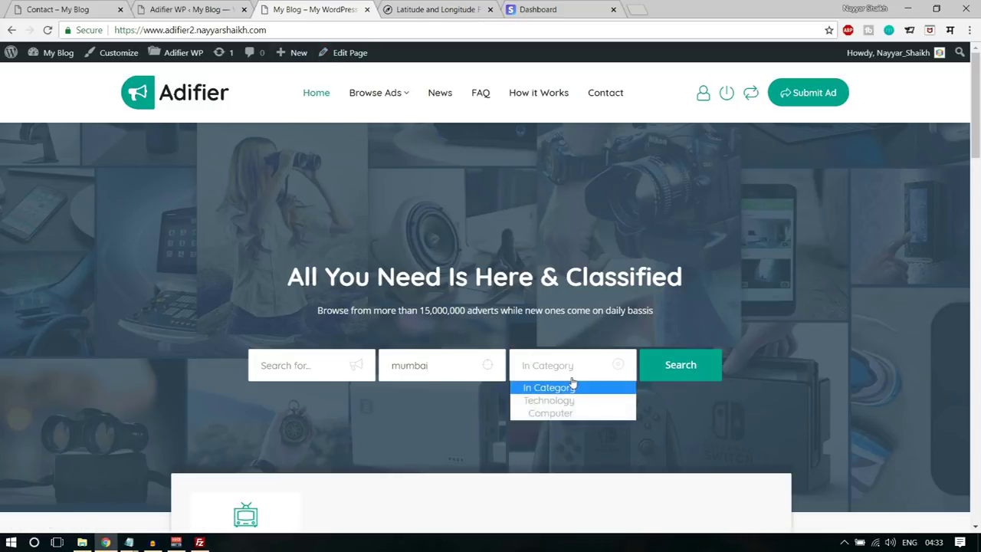
click(469, 369)
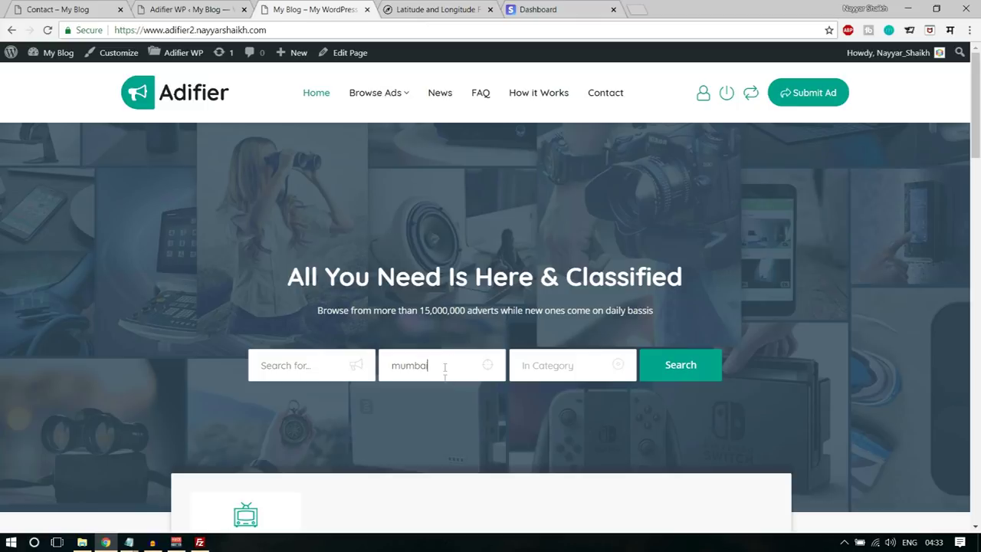
Set Location Search to Predefined Values and save the Locations settings
click(175, 7)
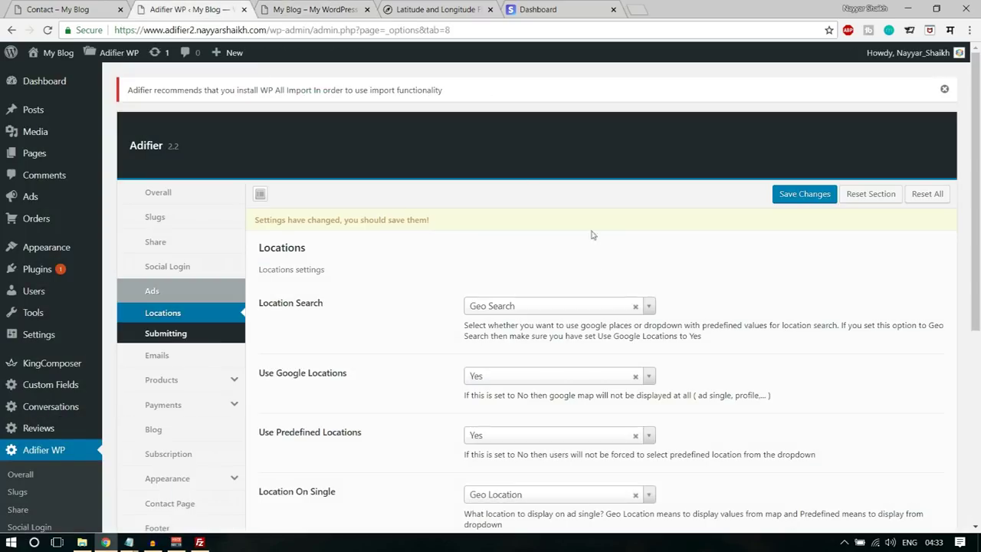
click(533, 310)
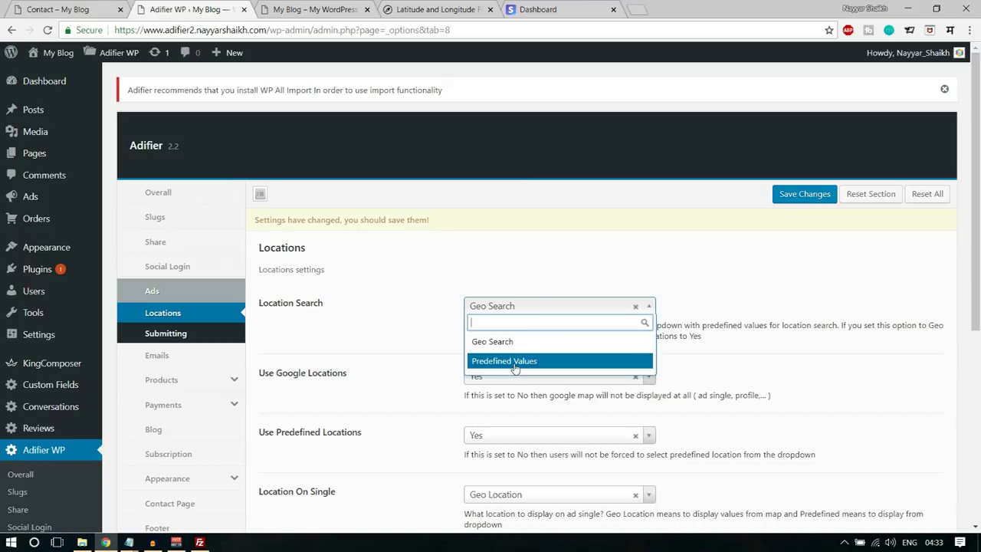
click(515, 362)
click(797, 194)
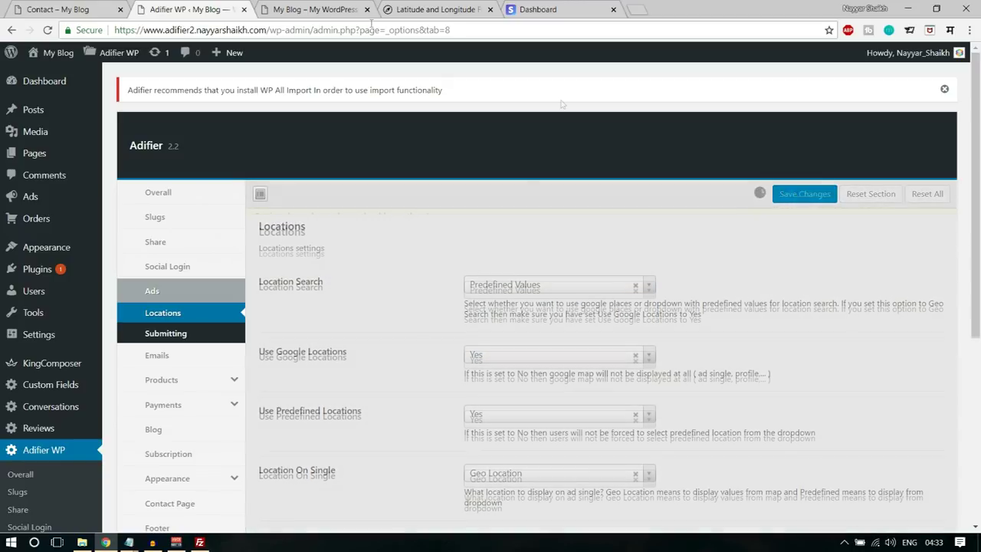
Reload the front page and check the predefined location and category dropdowns
click(312, 10)
click(47, 29)
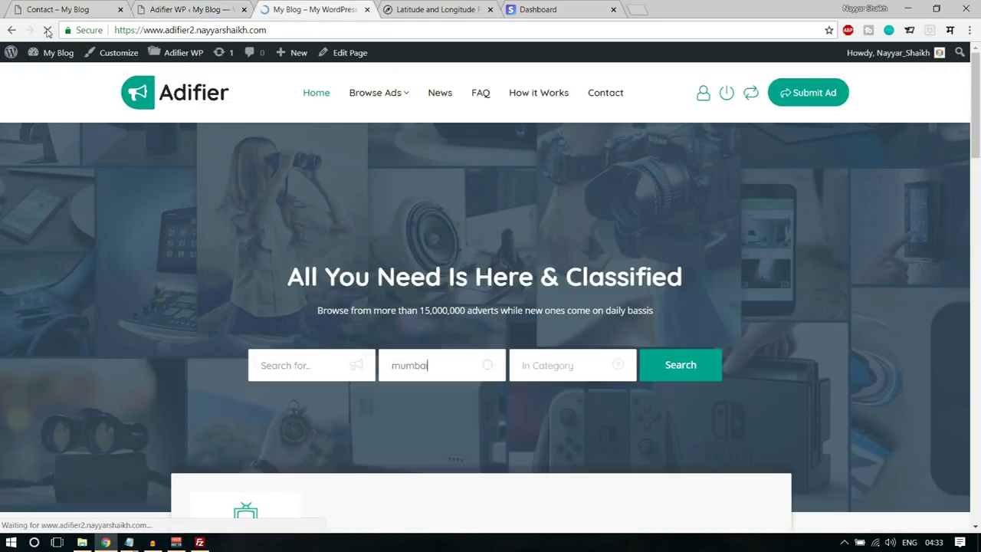
click(454, 373)
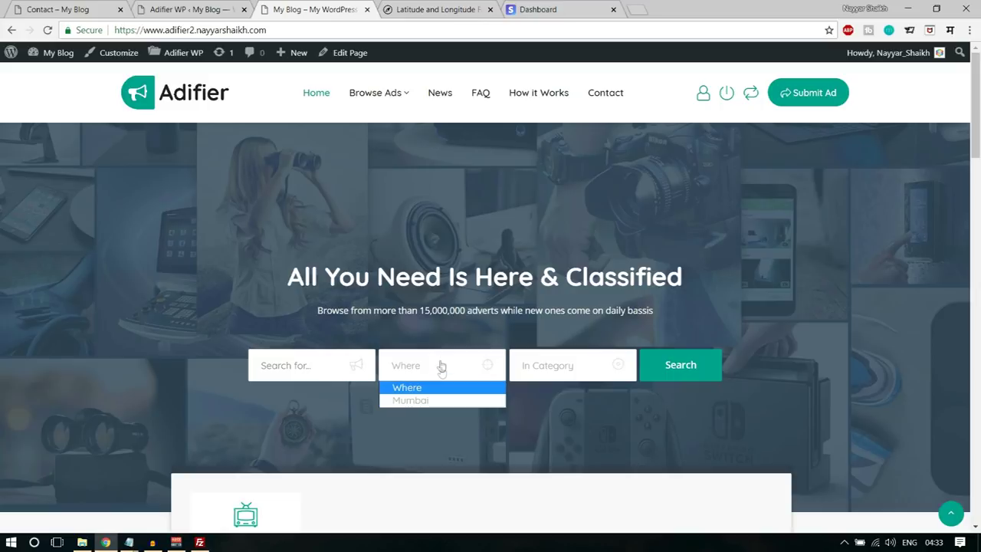
click(539, 371)
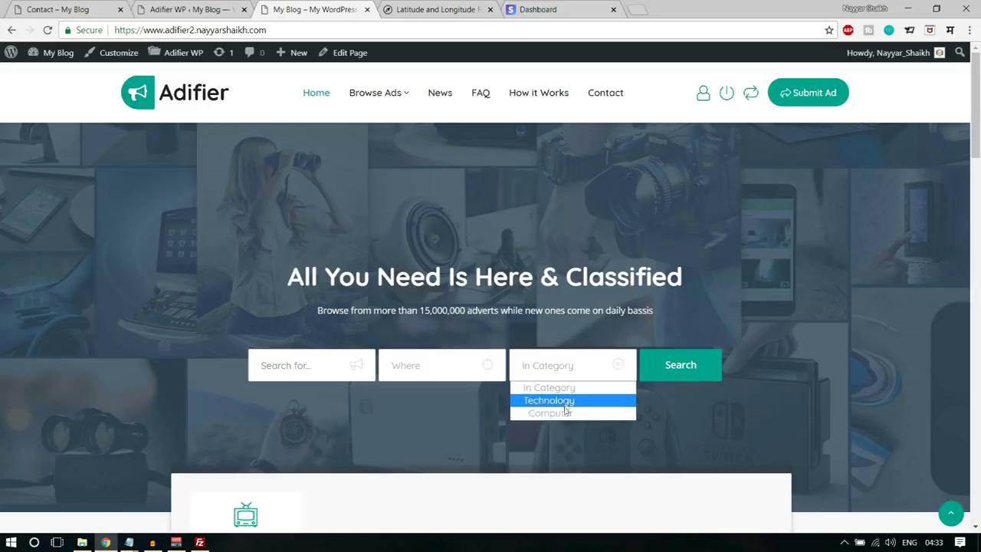
click(201, 9)
scroll(790, 365, down, 4)
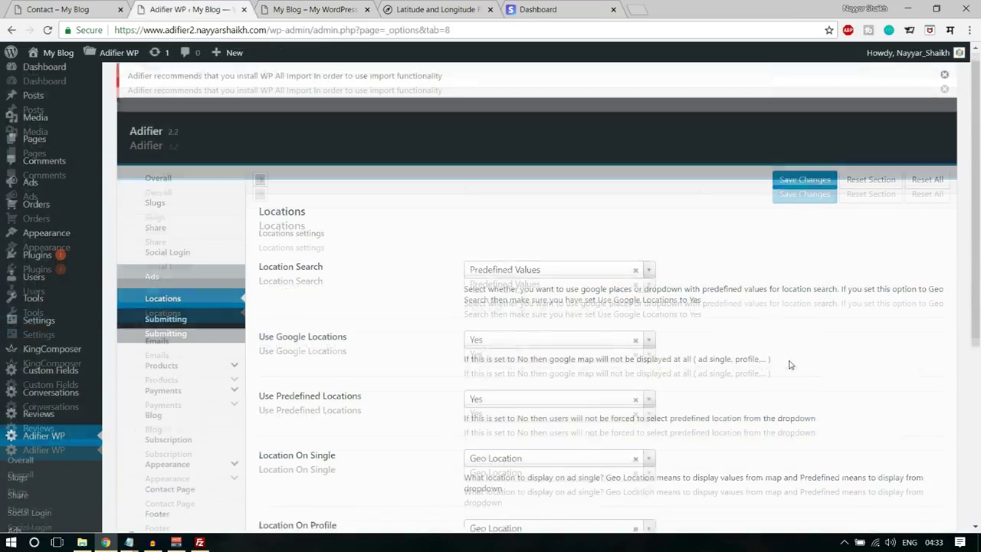
scroll(731, 375, up, 5)
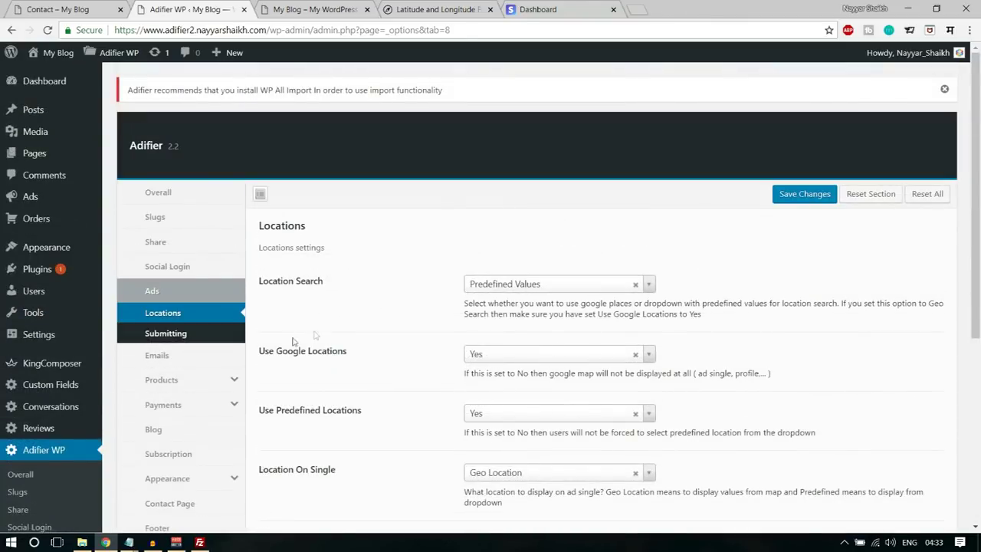
Review the ad Submitting settings
click(165, 333)
scroll(783, 357, down, 2)
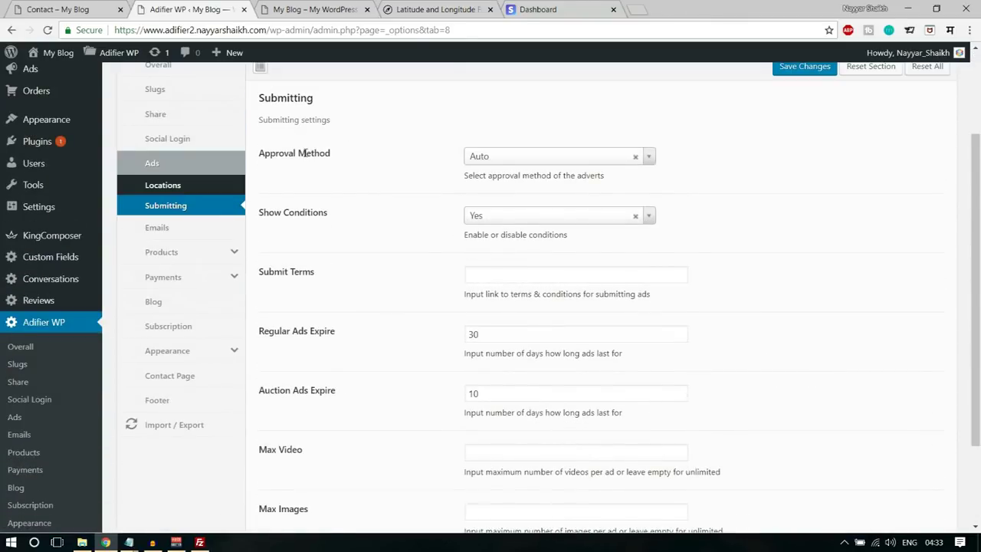
drag(256, 151, 337, 154)
click(339, 158)
scroll(747, 238, up, 3)
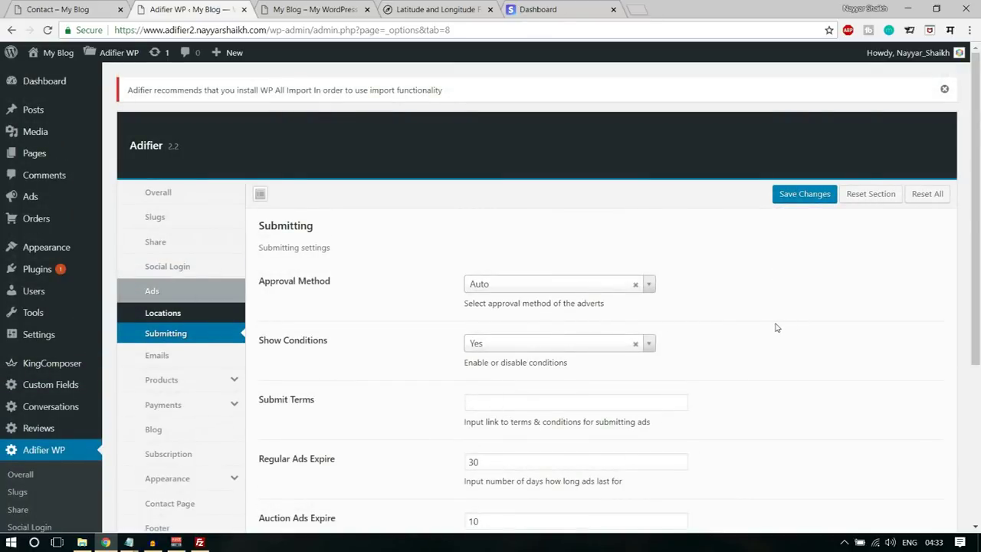
scroll(777, 326, down, 1)
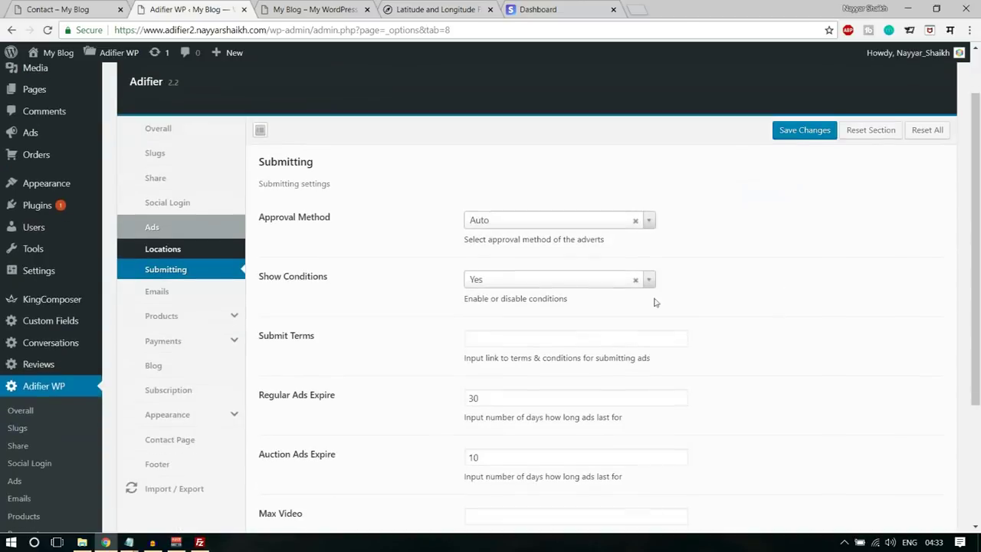
Open the Ads list in a new tab to check the existing ads, then close it
right_click(46, 136)
click(63, 145)
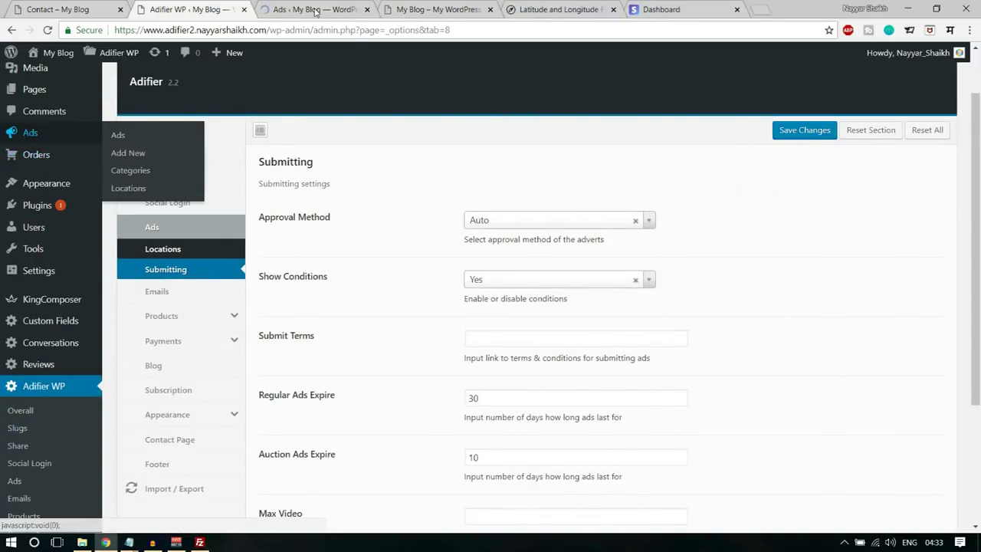
click(345, 14)
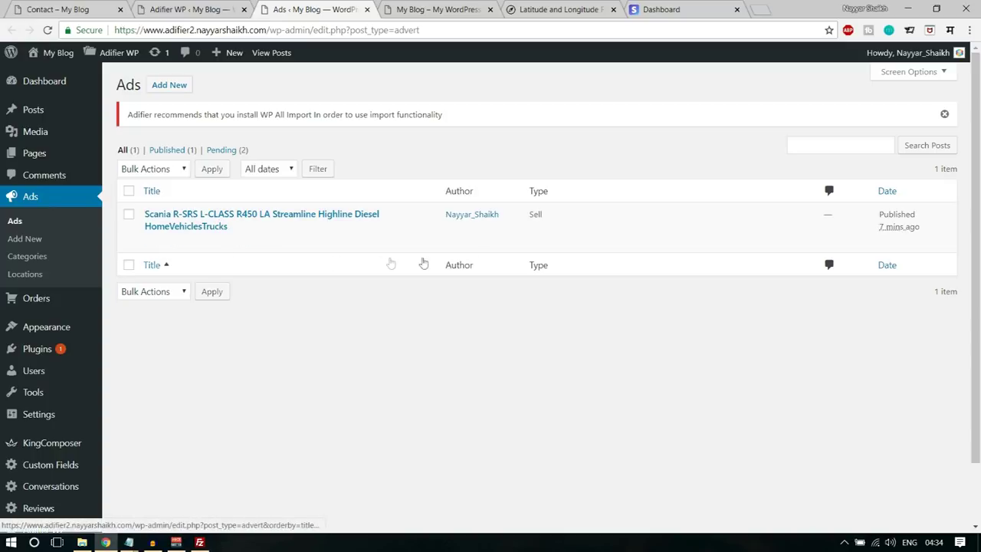
drag(445, 214, 505, 219)
click(500, 240)
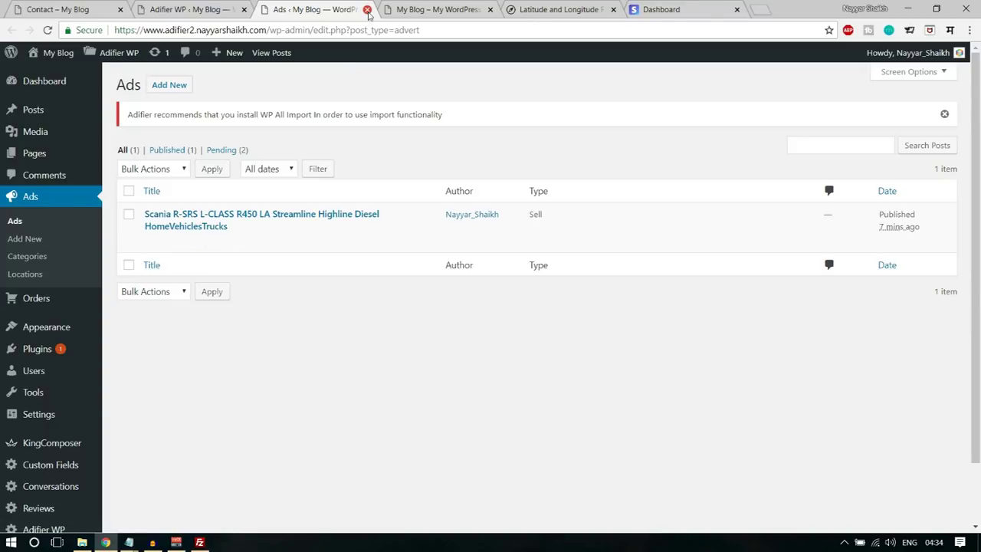
click(367, 9)
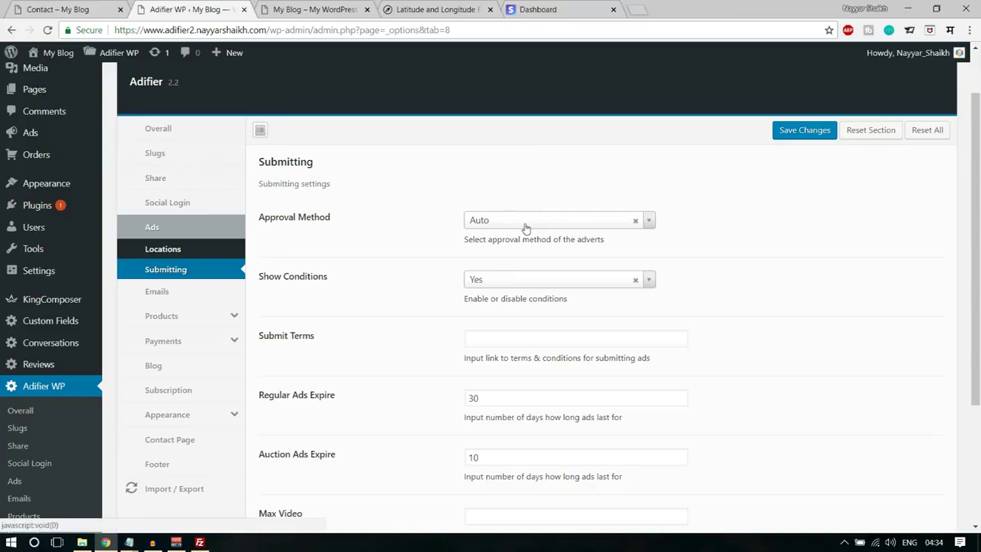
Check the Submit Terms link field, then bring up the Emails settings
scroll(887, 298, down, 2)
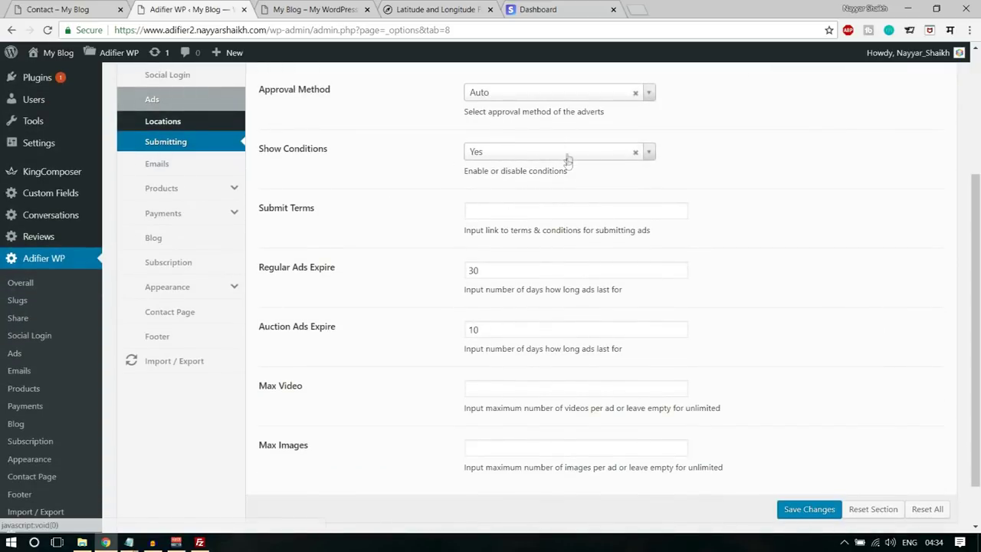
scroll(576, 319, up, 2)
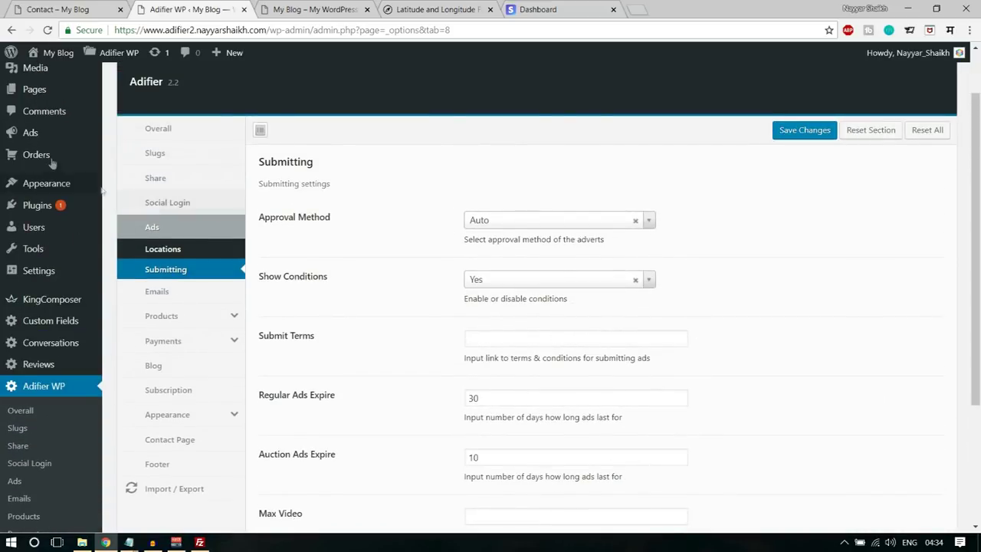
scroll(82, 162, up, 1)
mouse_move(69, 153)
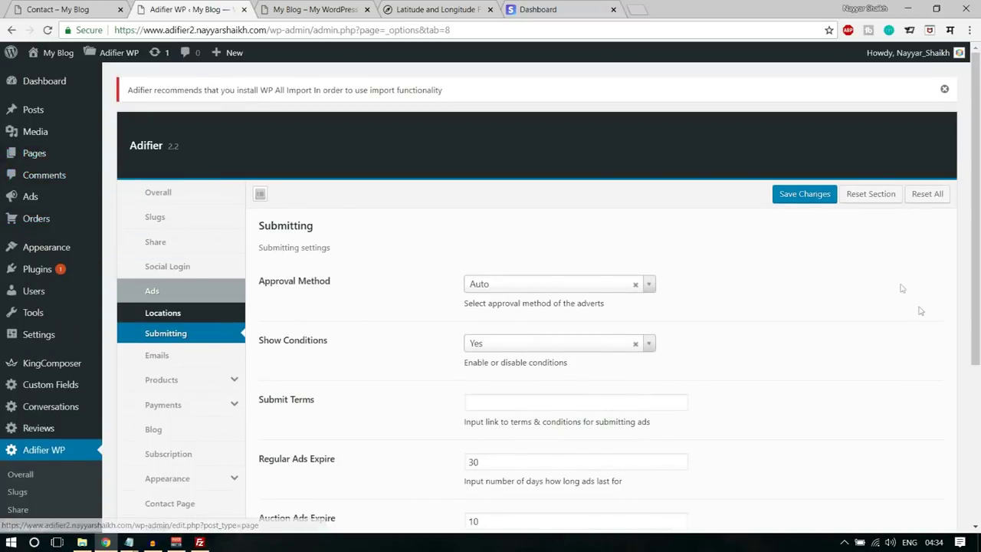
scroll(843, 322, down, 2)
click(538, 270)
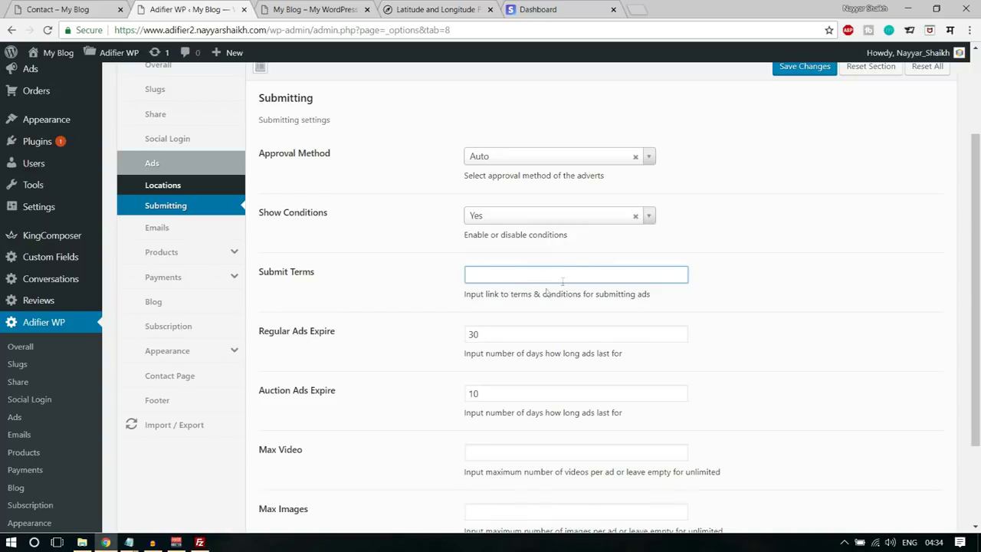
scroll(773, 353, down, 2)
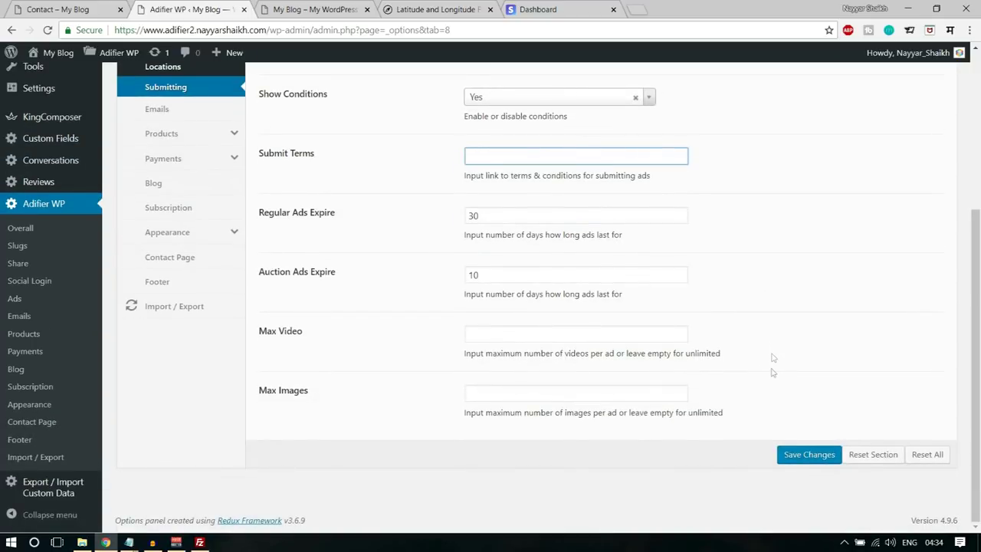
scroll(772, 358, up, 4)
click(191, 360)
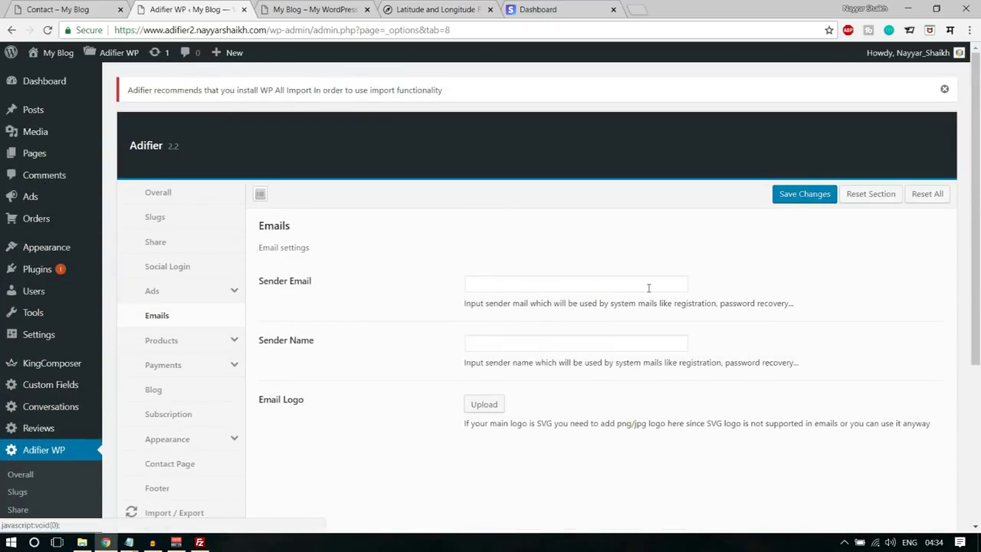
Enter the sender email address and sender name, and save the Emails settings
scroll(648, 288, down, 1)
click(529, 222)
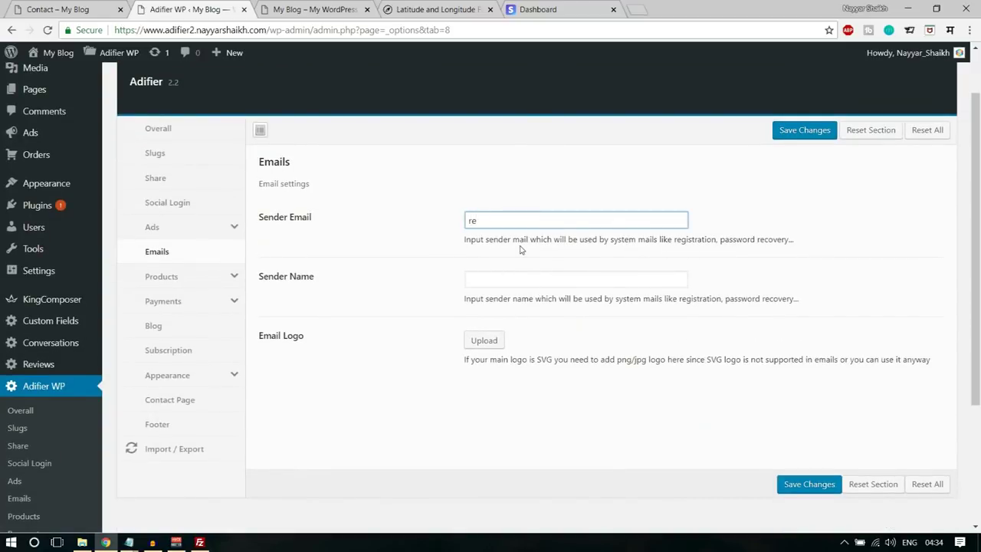
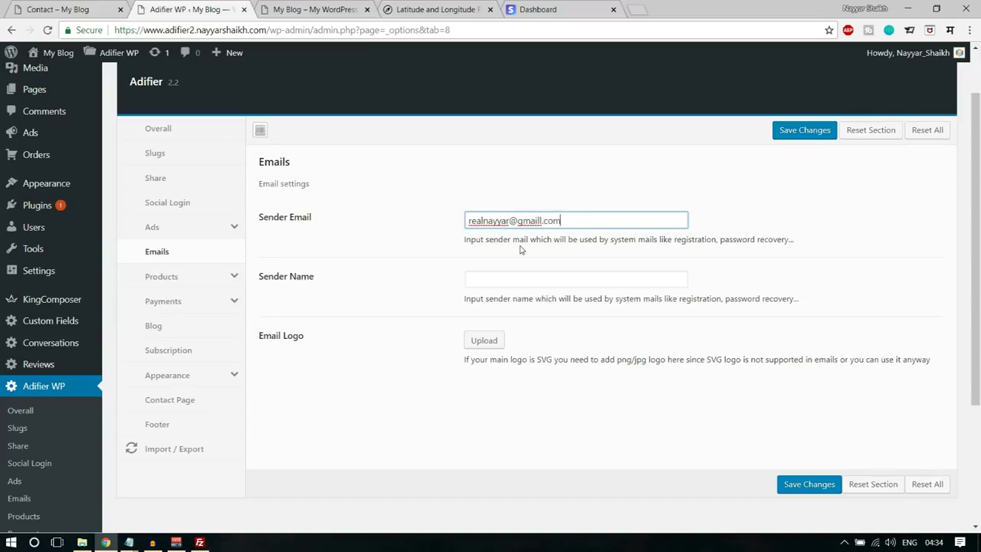
click(516, 280)
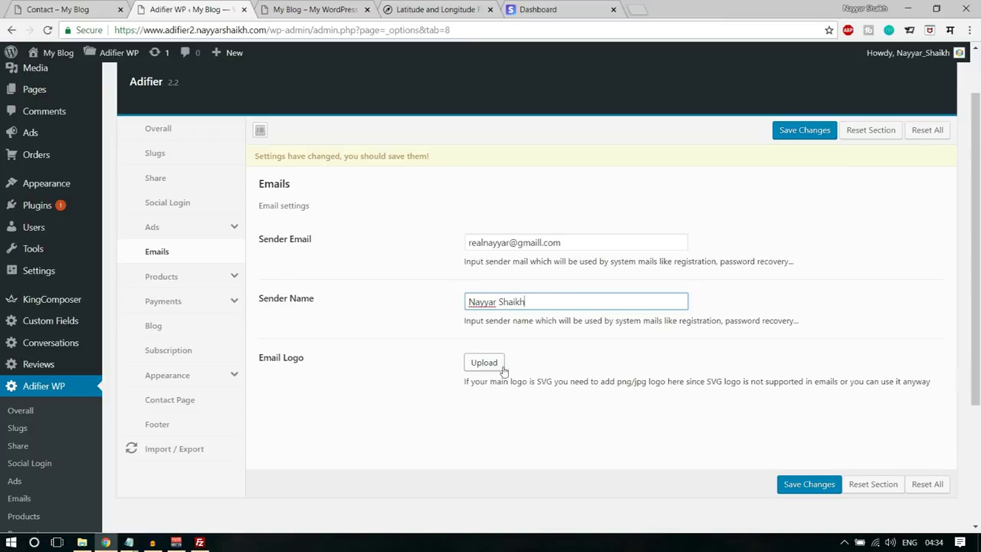
click(808, 489)
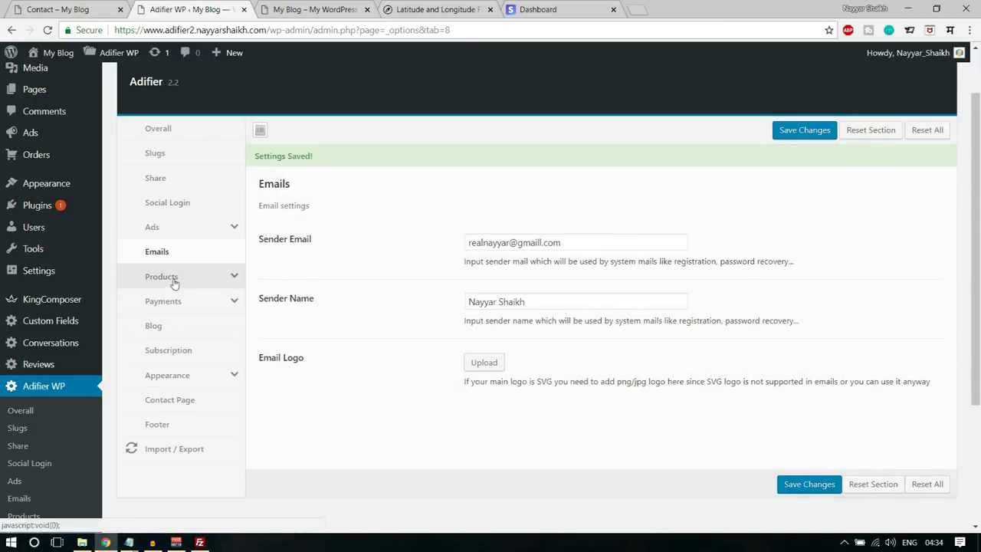
Review the Products Account and Ads pricing options
click(175, 277)
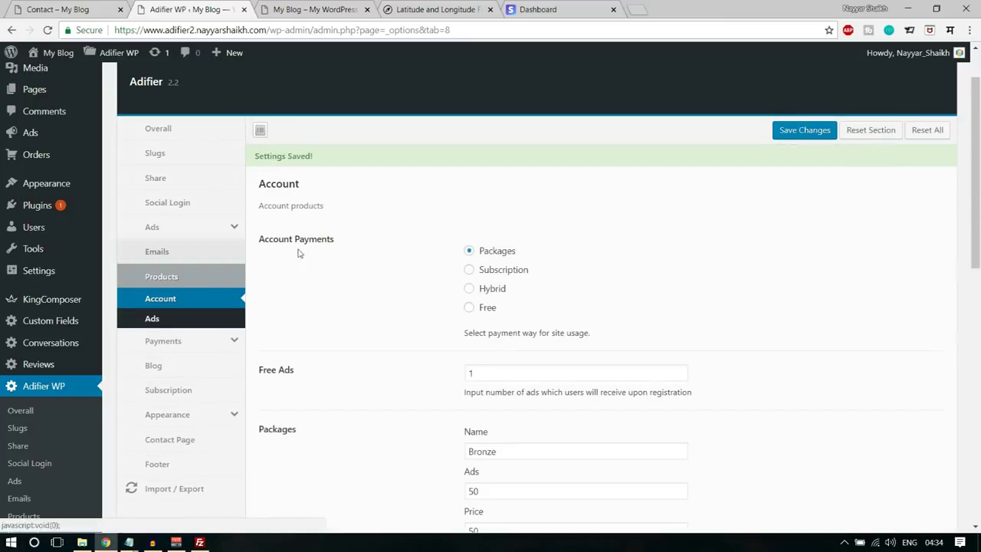
scroll(731, 281, down, 2)
click(172, 196)
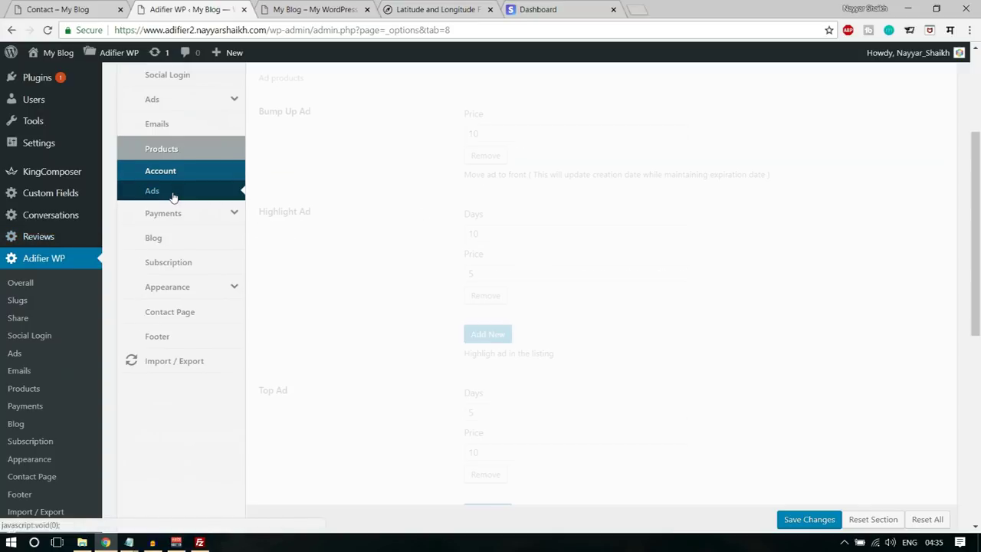
scroll(587, 244, down, 10)
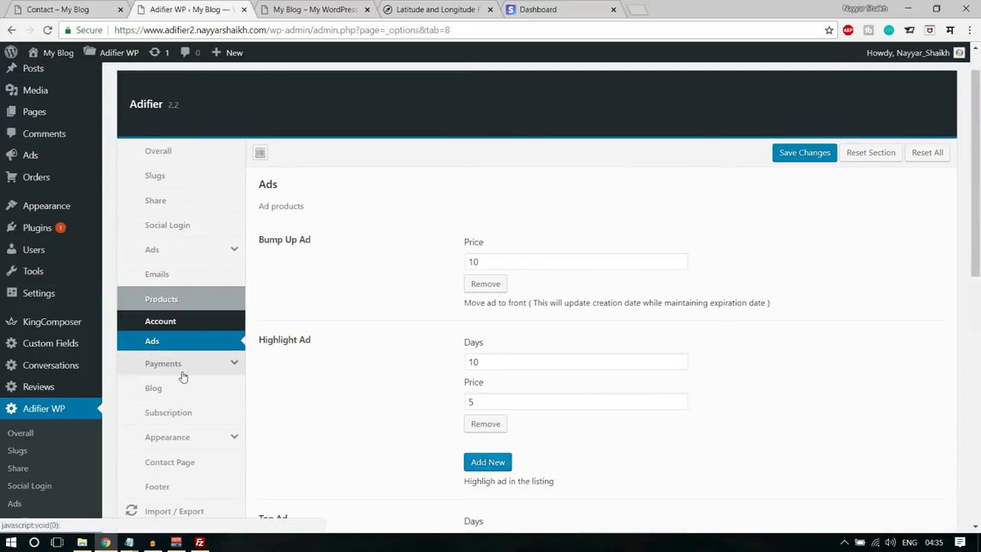
Browse the Payments, Blog and Subscription settings sections
click(181, 368)
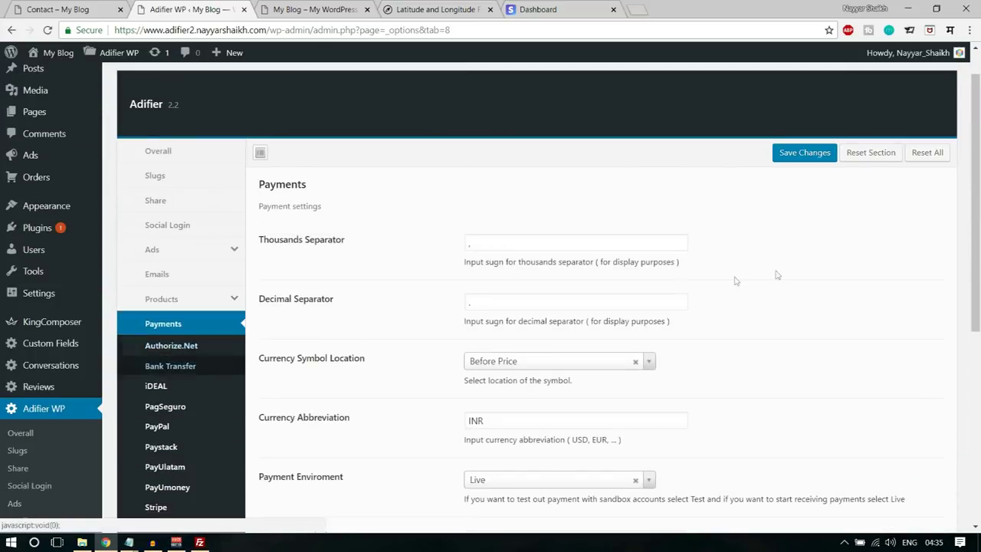
scroll(743, 276, down, 2)
scroll(784, 276, down, 2)
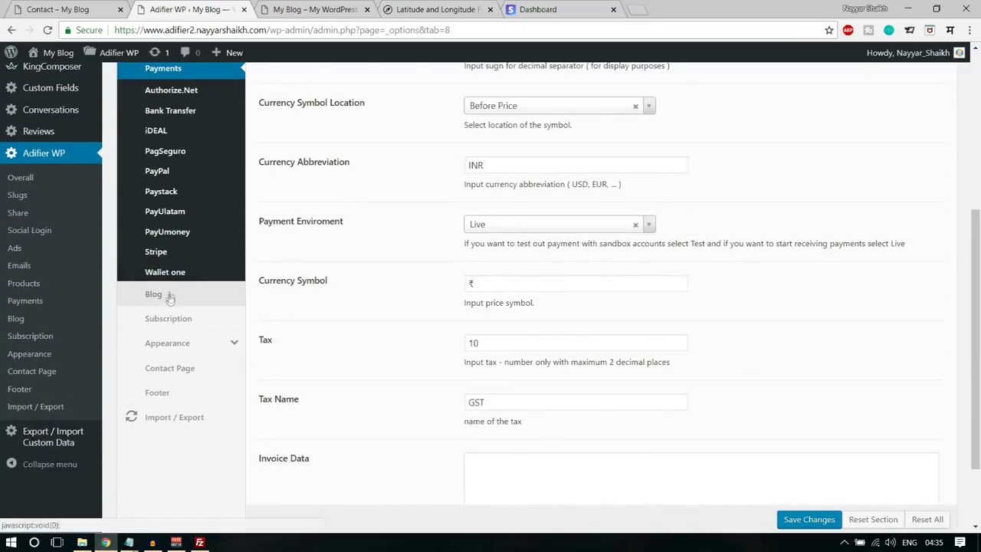
click(153, 236)
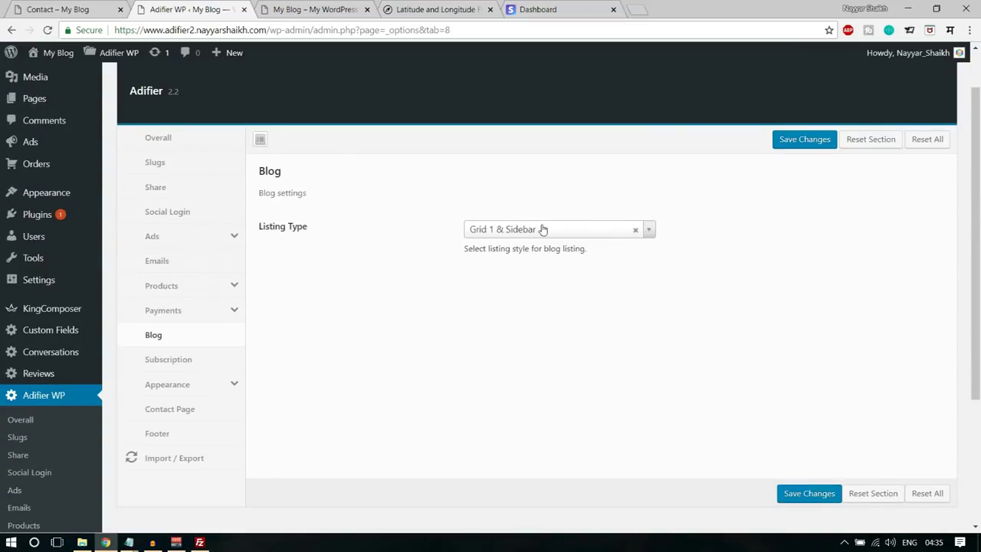
scroll(720, 226, down, 2)
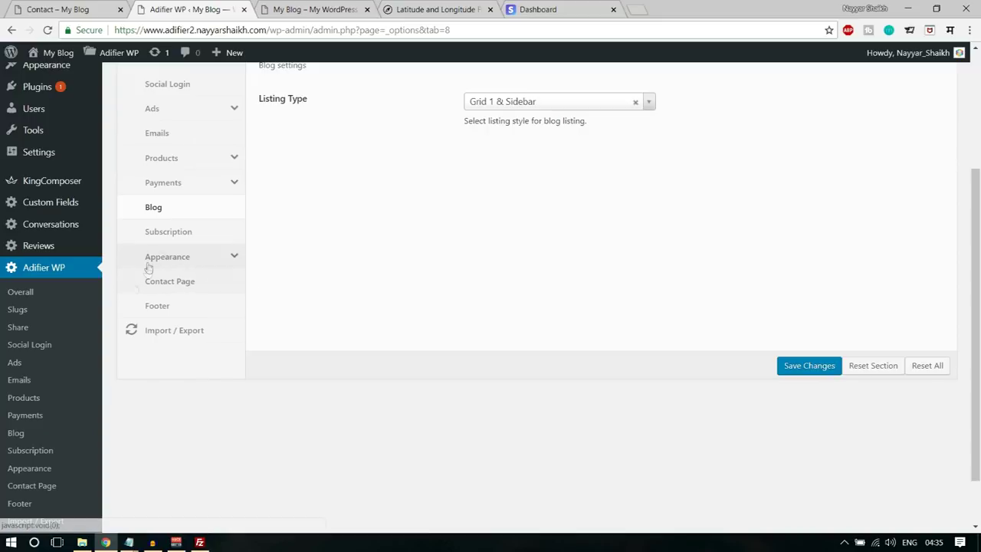
click(208, 240)
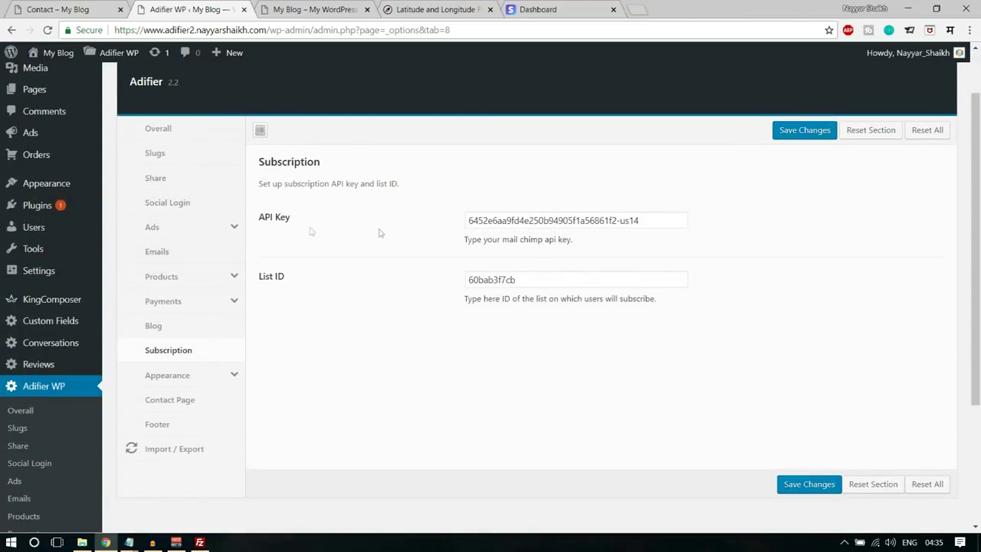
scroll(379, 232, down, 2)
Look over the Appearance colours, Copyrights colours and Contact Page settings
click(184, 249)
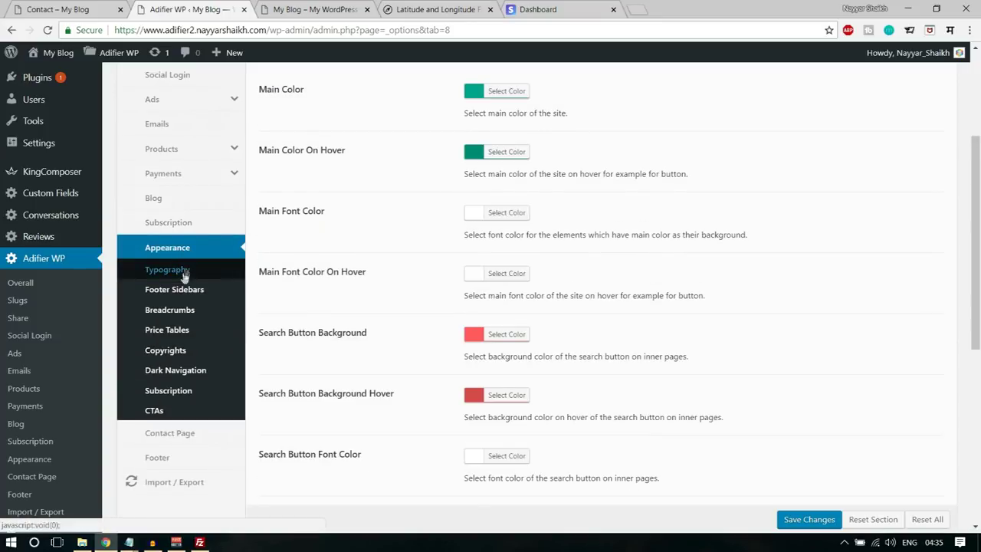
scroll(536, 284, down, 4)
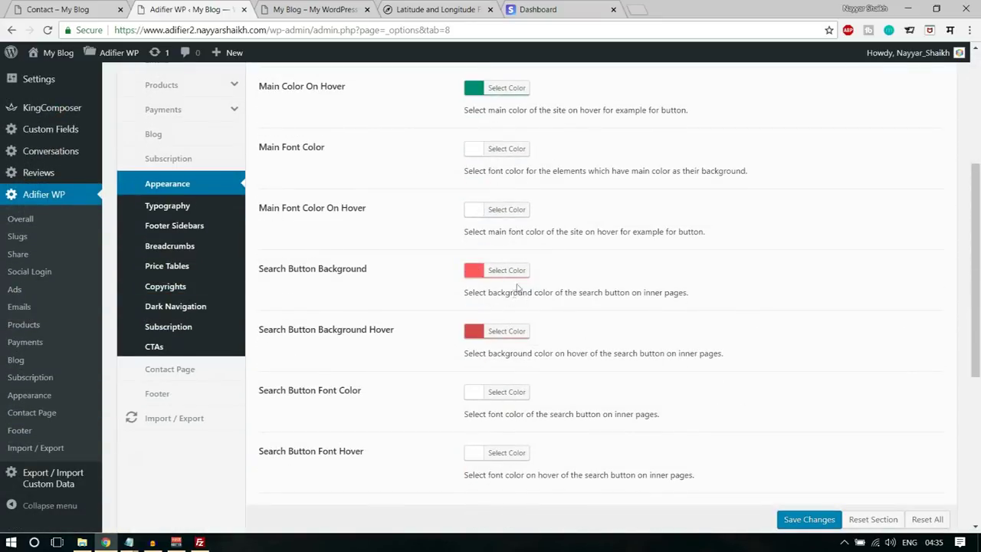
scroll(263, 278, down, 4)
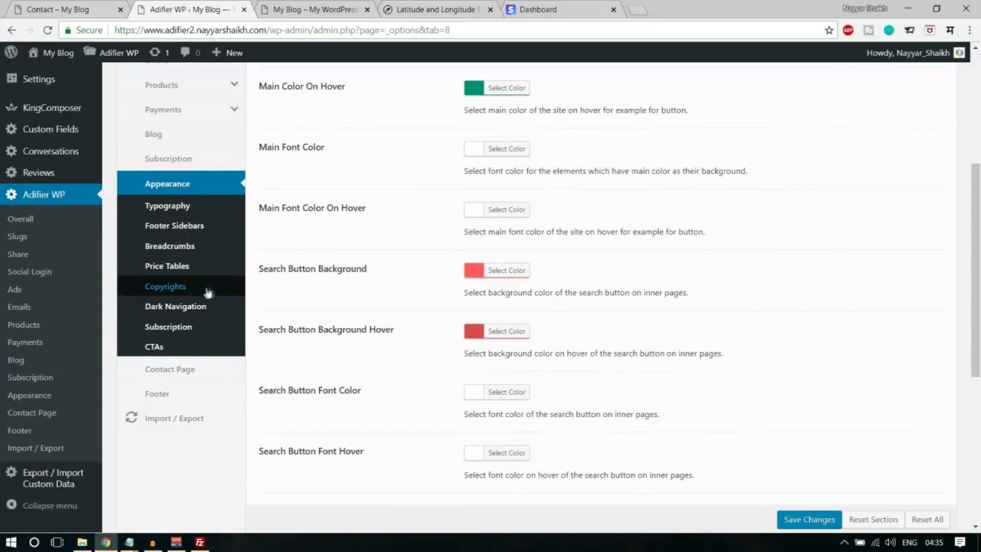
click(209, 292)
scroll(281, 340, down, 3)
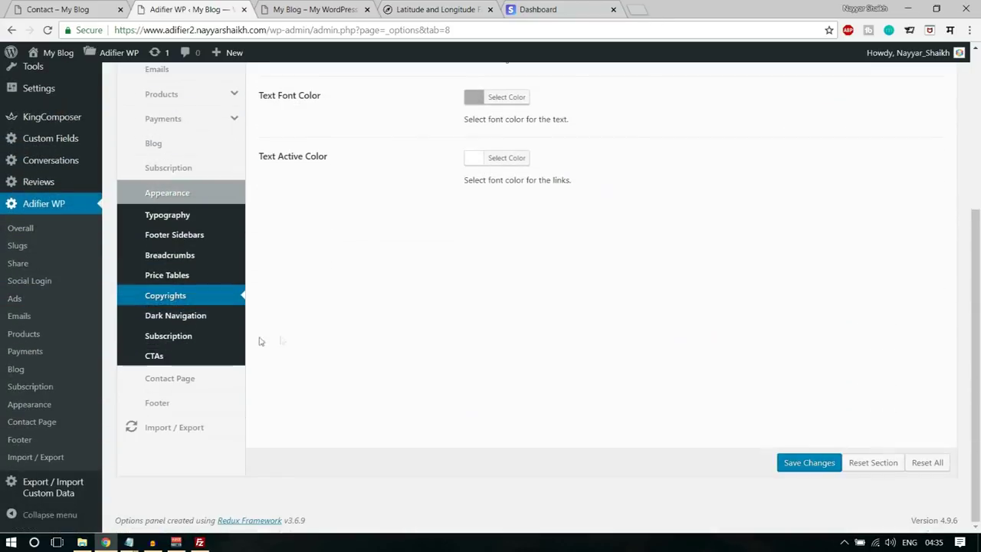
click(201, 377)
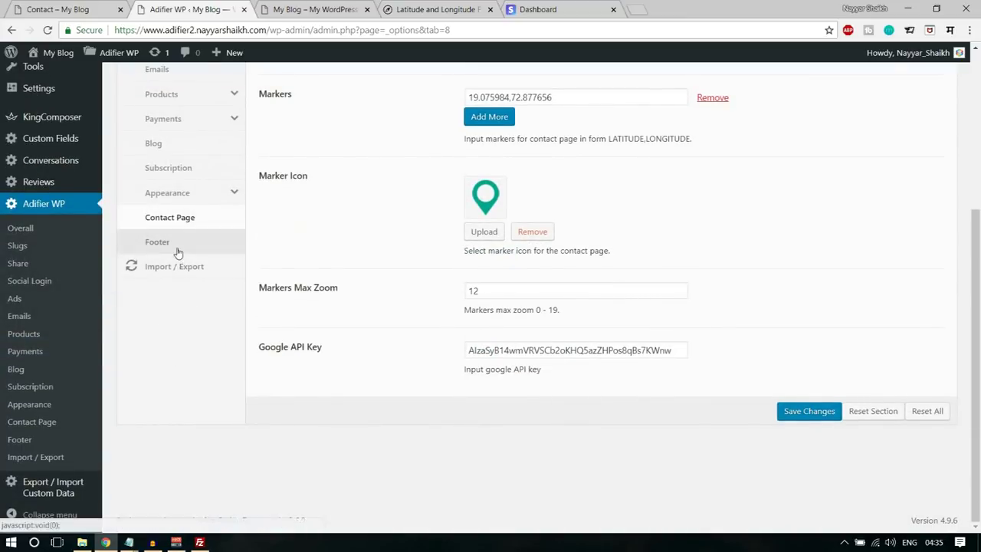
Save the theme options from the Footer settings section
click(174, 249)
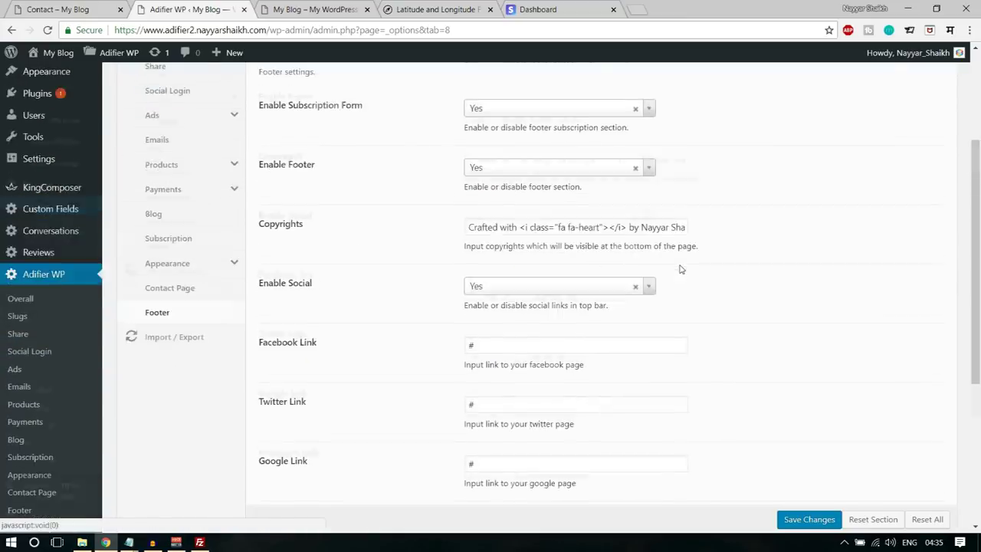
scroll(759, 414, down, 3)
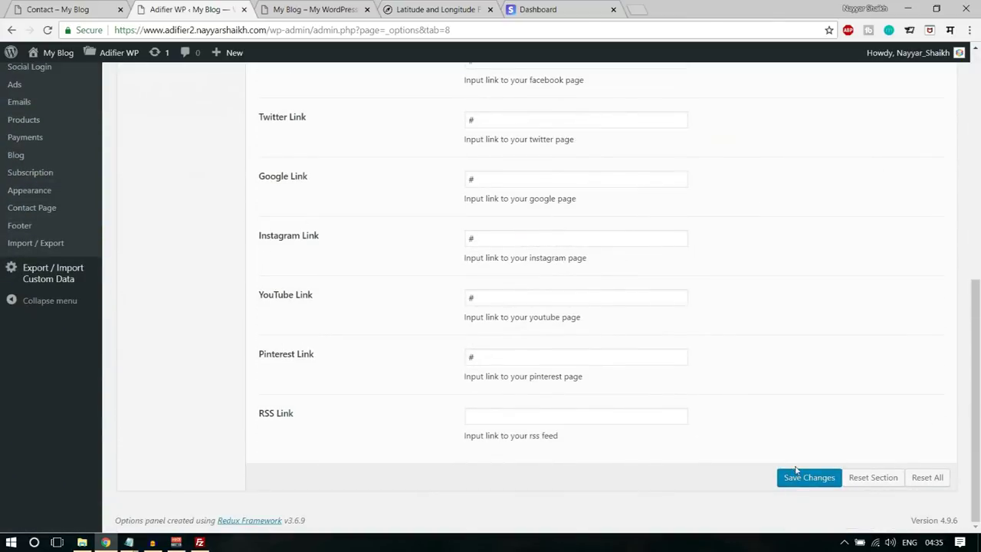
click(797, 475)
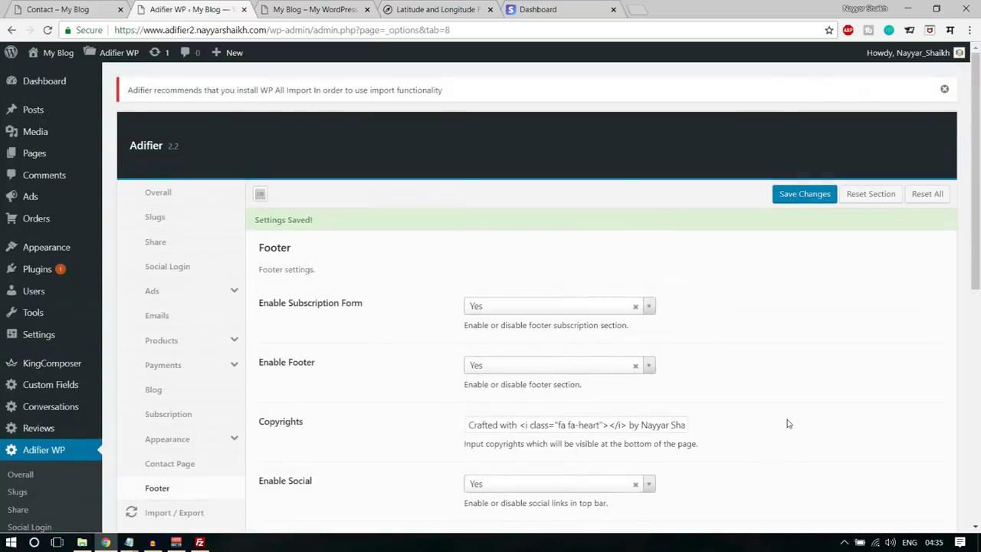
Reload the site's home page and start a new ad, which reports no credits left
click(315, 9)
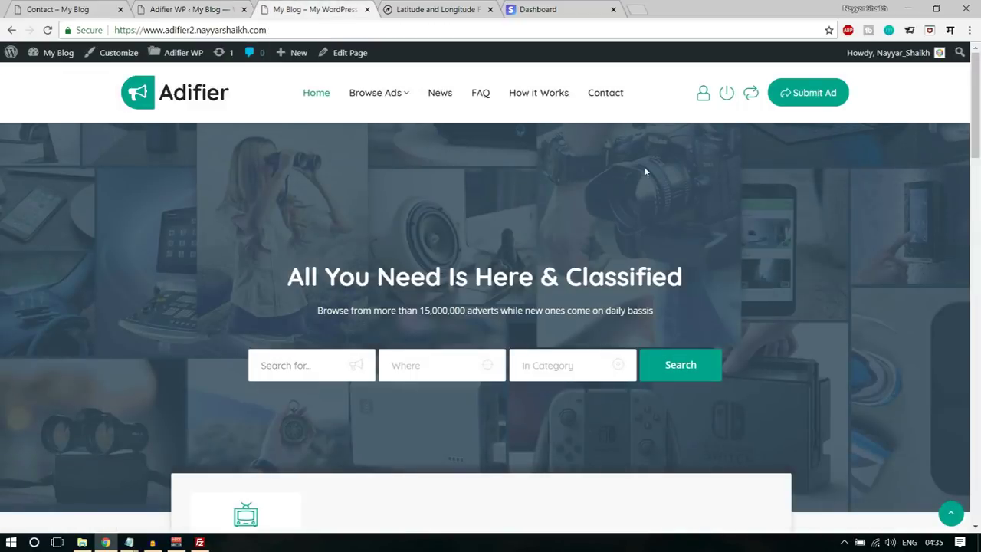
click(47, 30)
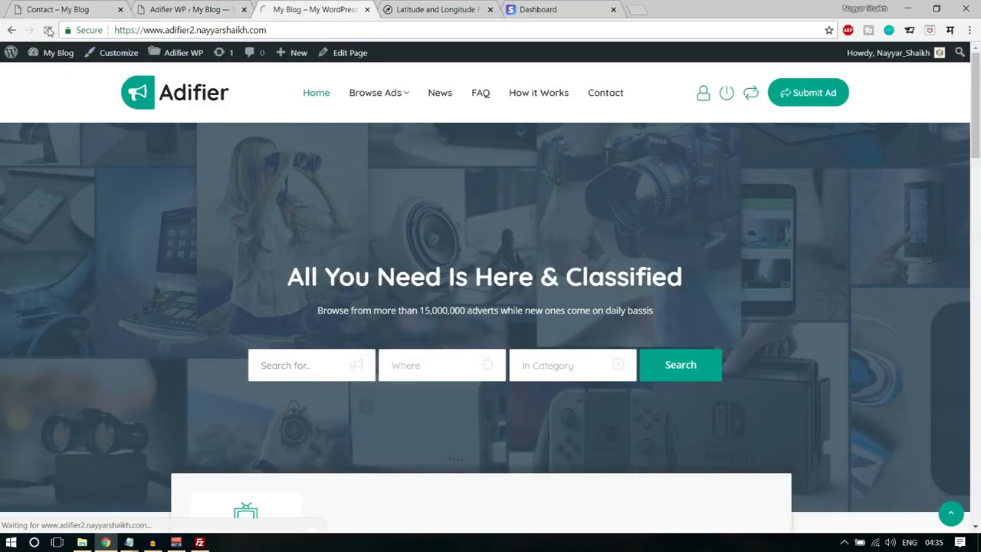
click(823, 92)
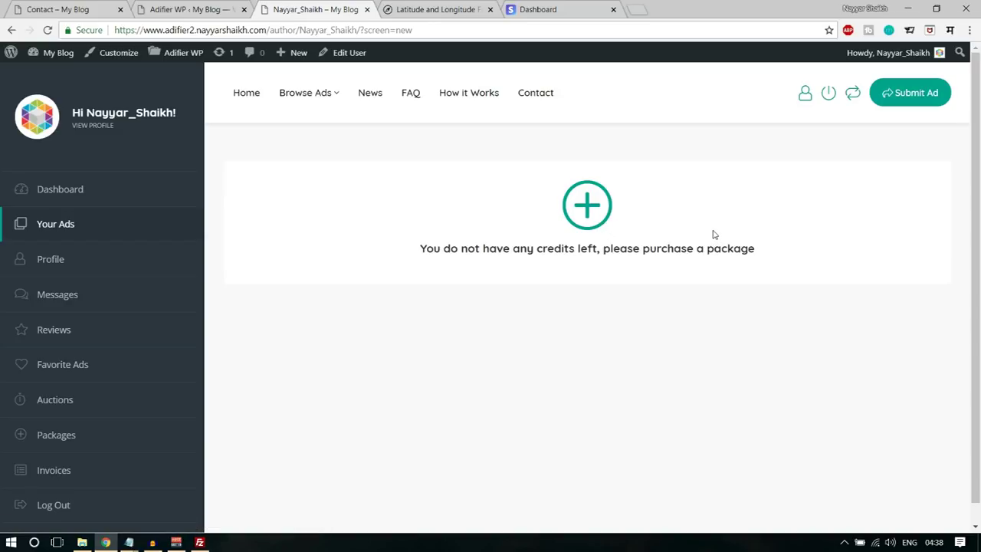
Open the credit packages and view the Bronze package's Bank Transfer payment details
click(594, 212)
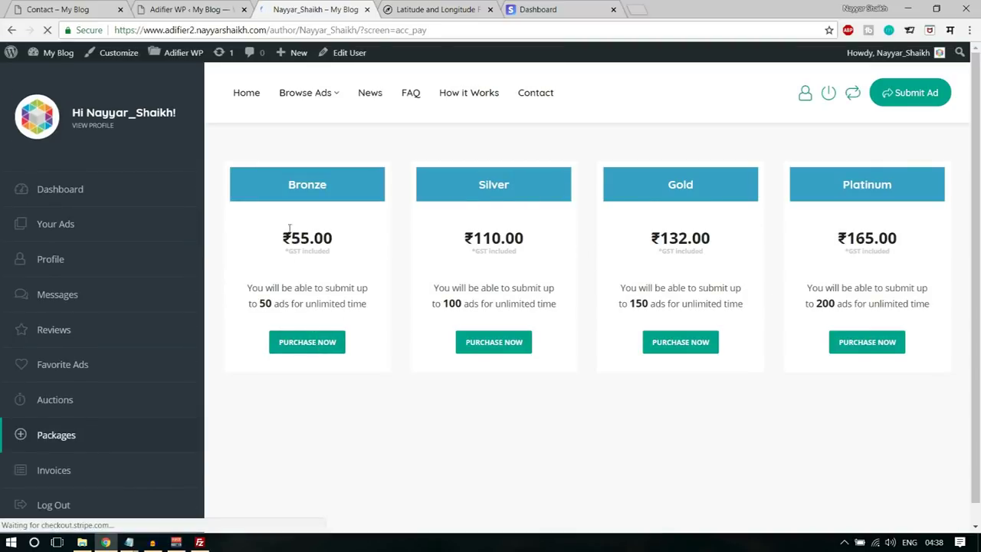
click(326, 345)
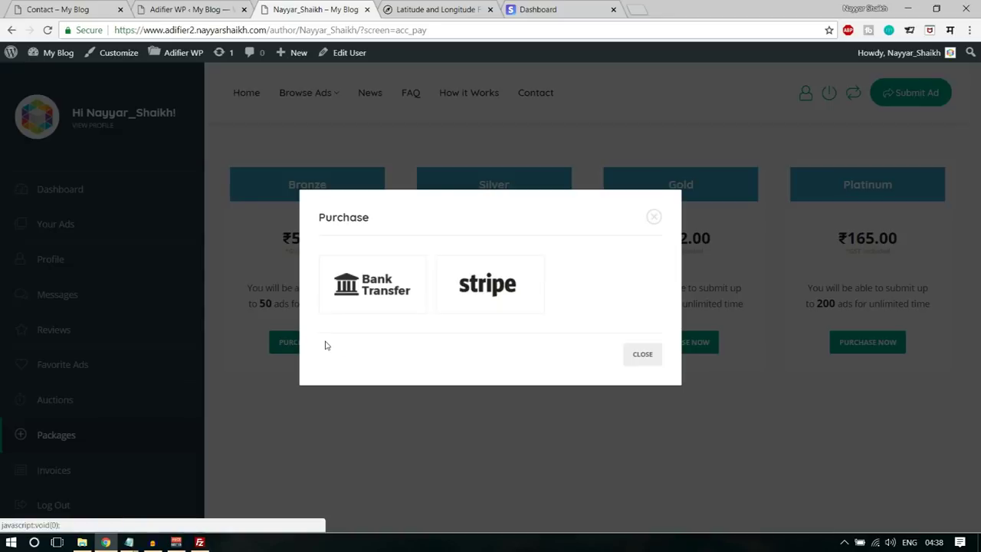
click(388, 292)
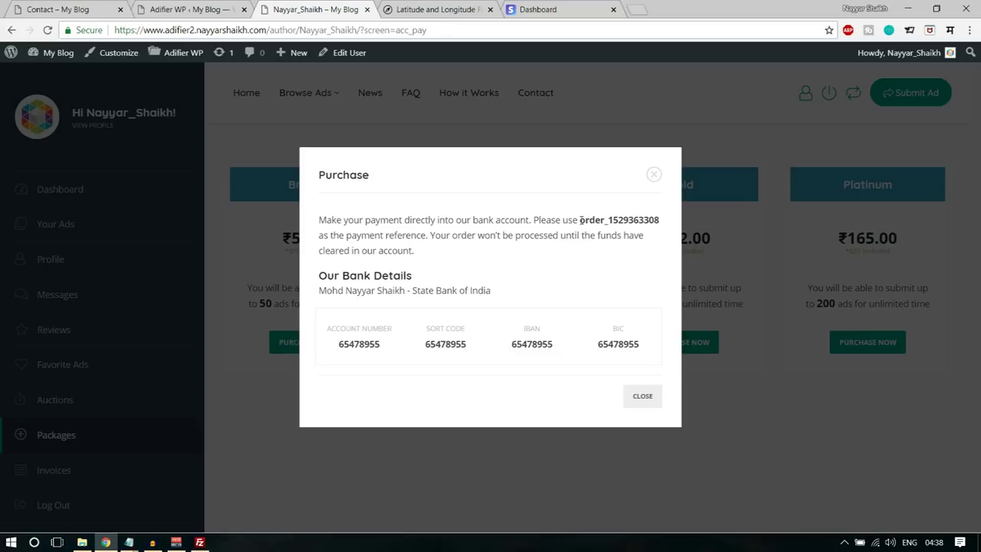
drag(580, 220, 668, 223)
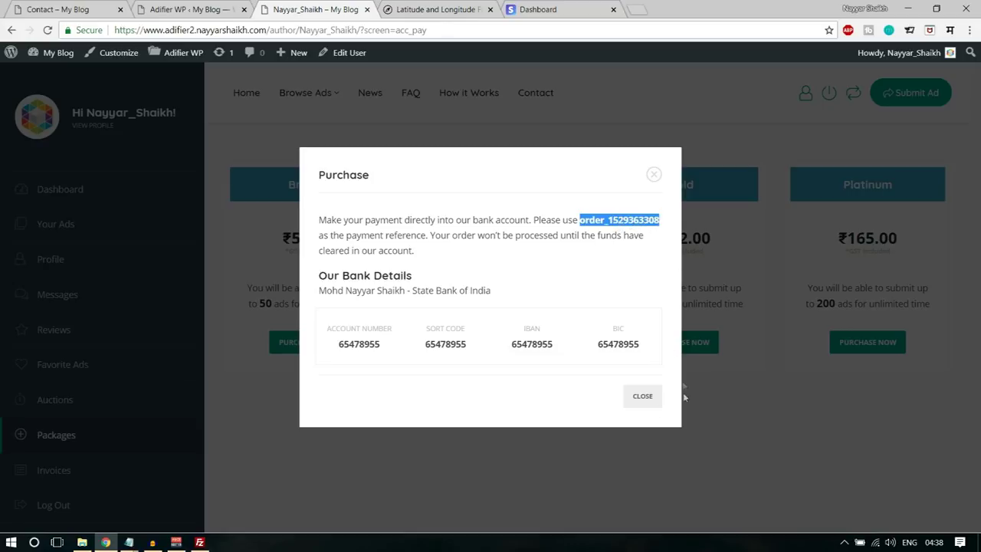
click(642, 400)
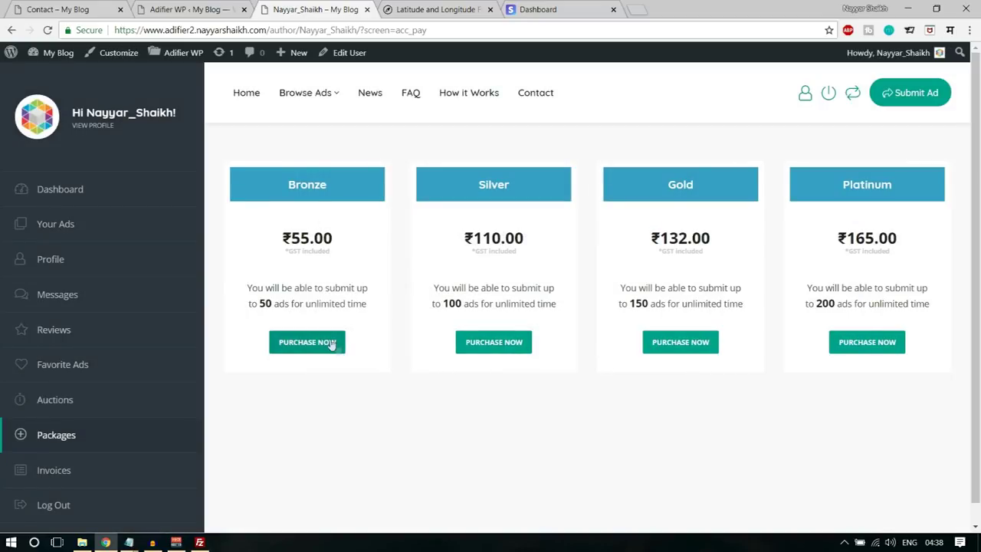
Try the Bronze package's Stripe payment option, then close it without buying
click(330, 344)
click(485, 285)
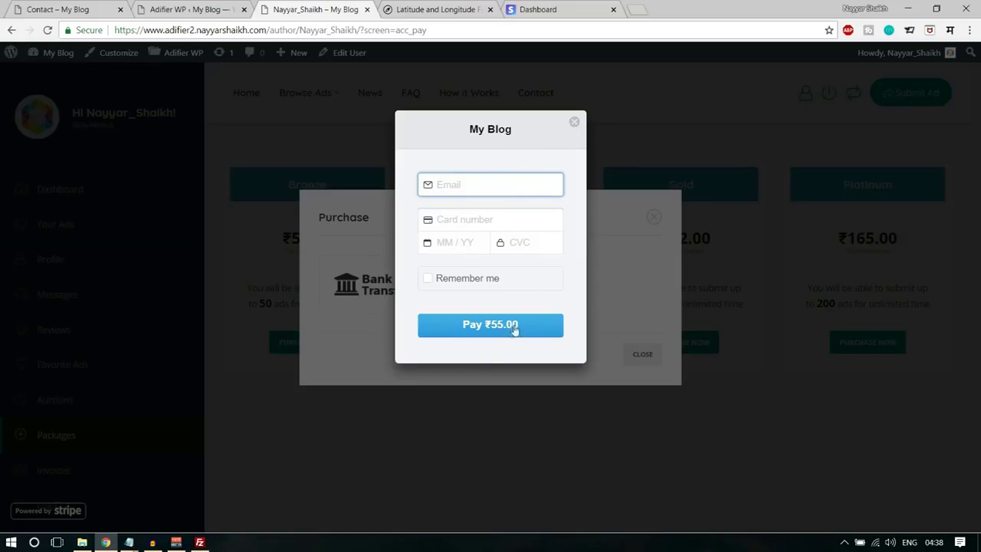
click(574, 122)
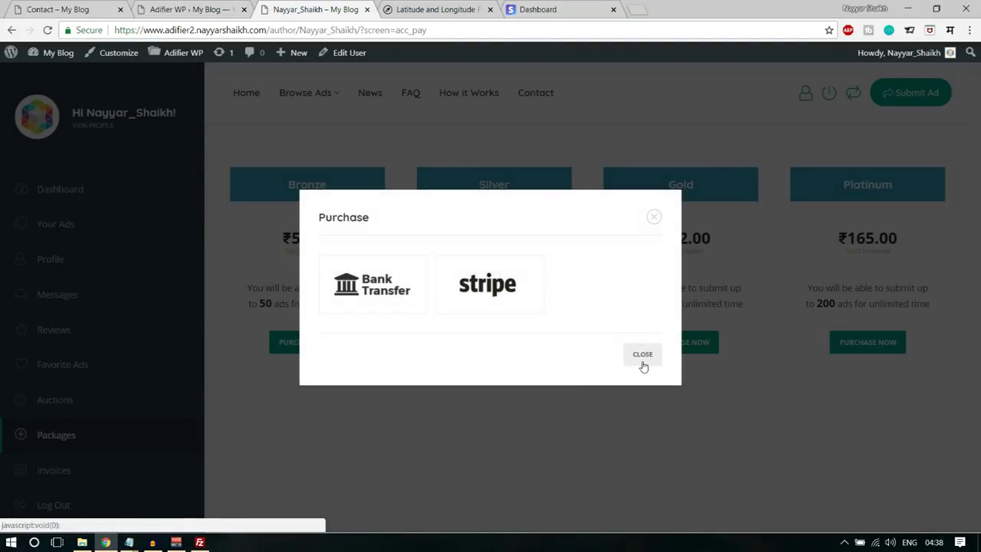
click(654, 220)
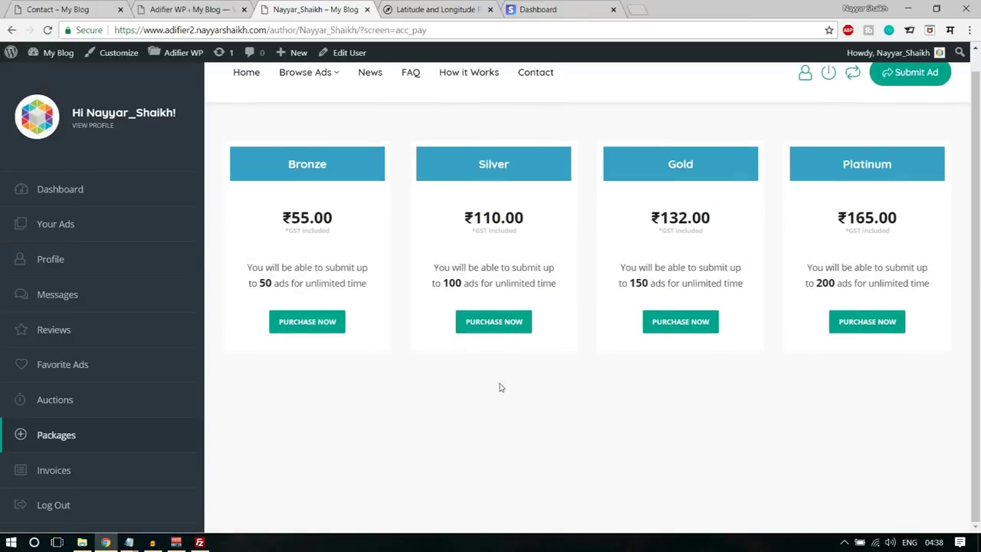
Check the Scania ad under Your Ads, then view the empty Messages and Reviews pages
click(111, 228)
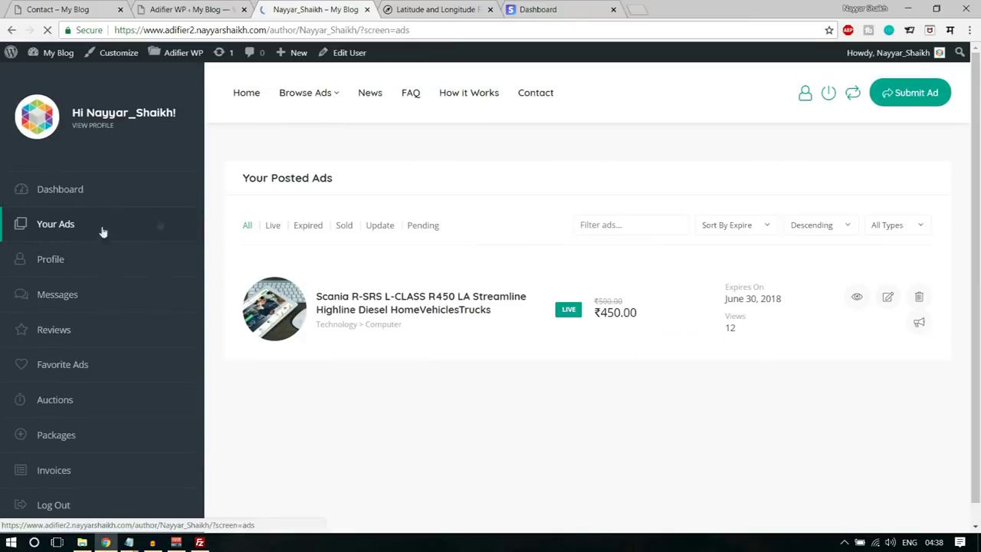
click(392, 305)
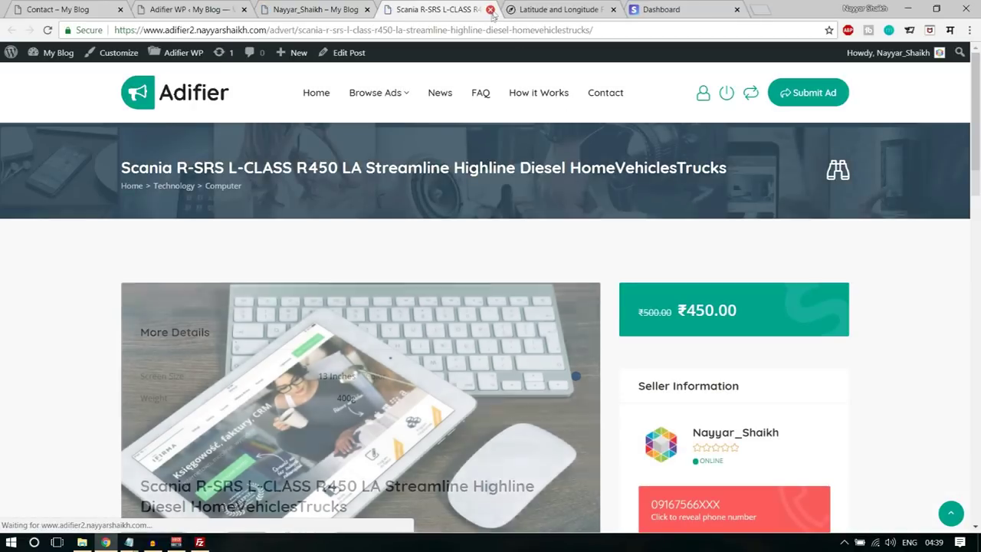
key(ctrl+w)
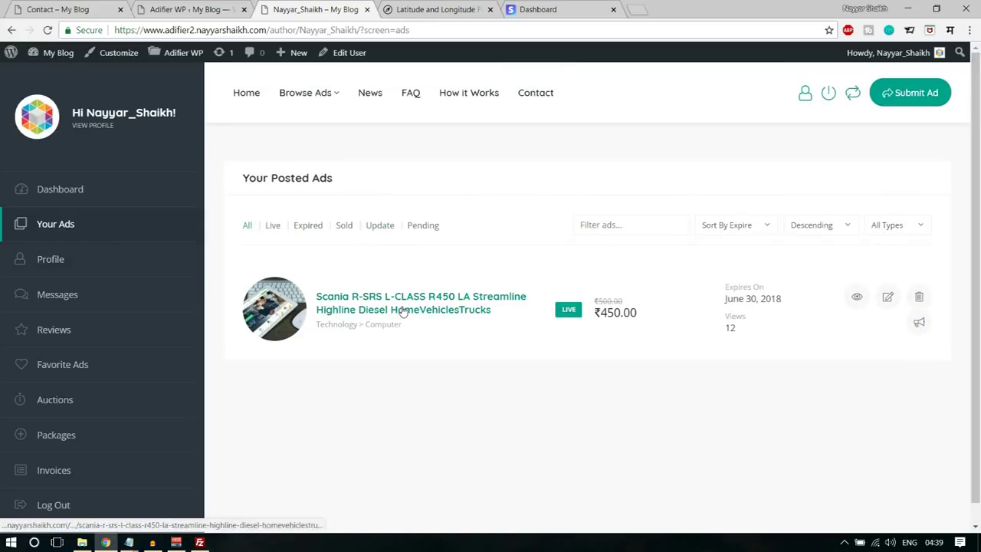
scroll(403, 311, down, 1)
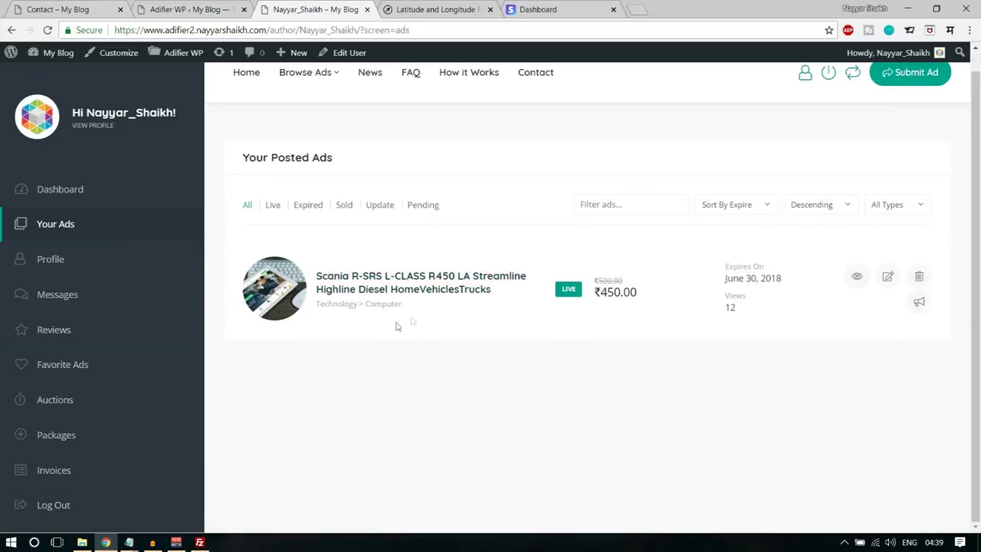
scroll(418, 427, up, 1)
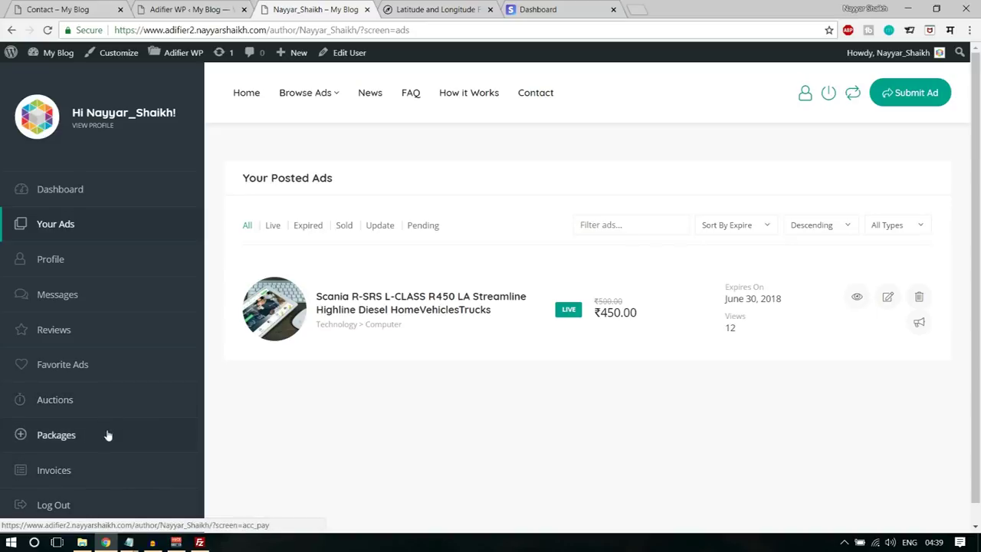
click(111, 305)
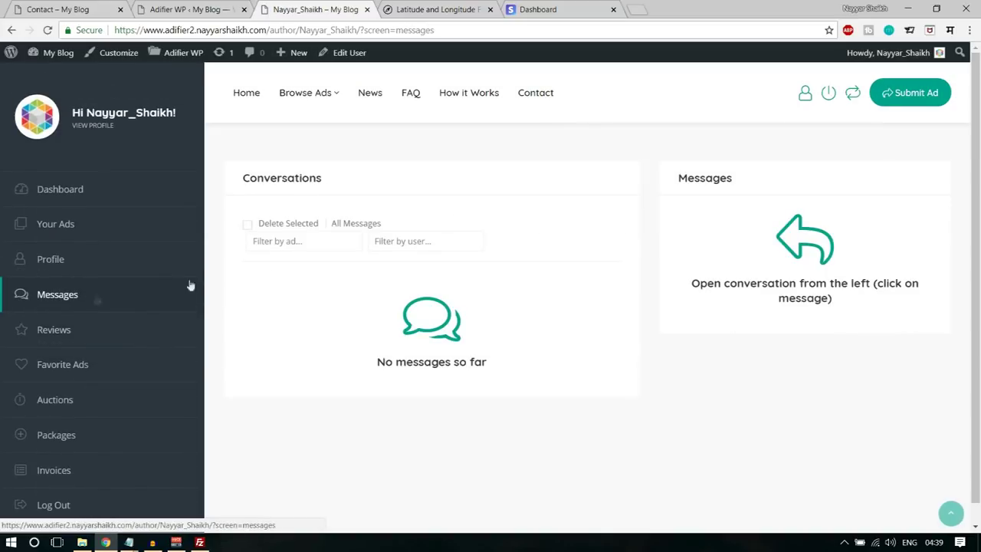
scroll(55, 335, down, 1)
click(74, 333)
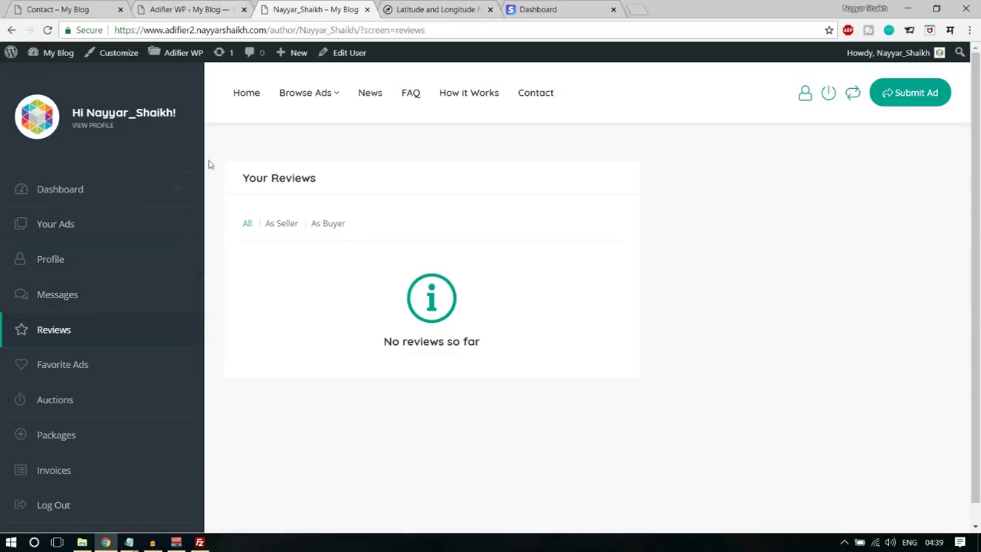
Reopen the Scania ad, reveal the seller's full phone number, then view the seller's Messages
click(85, 226)
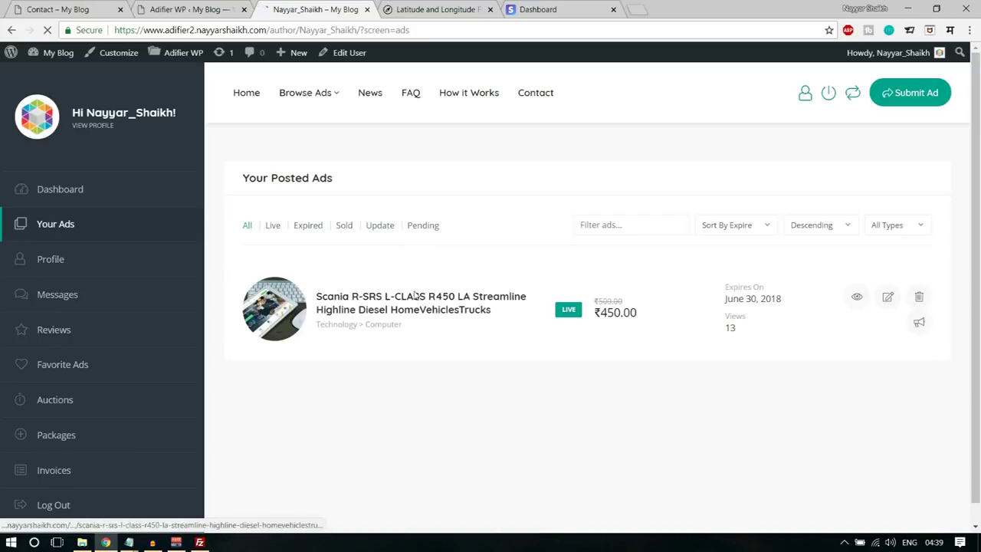
click(409, 305)
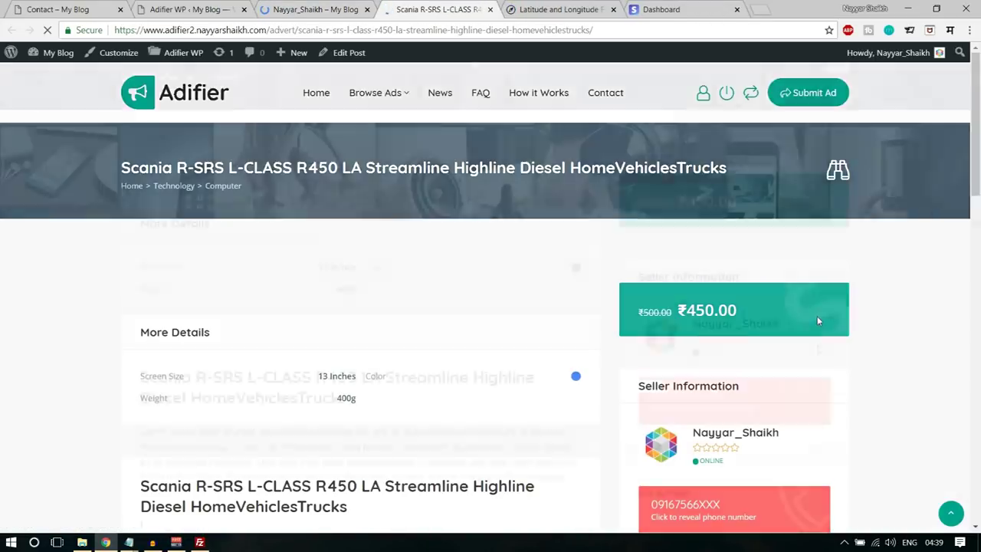
scroll(816, 316, down, 2)
click(693, 387)
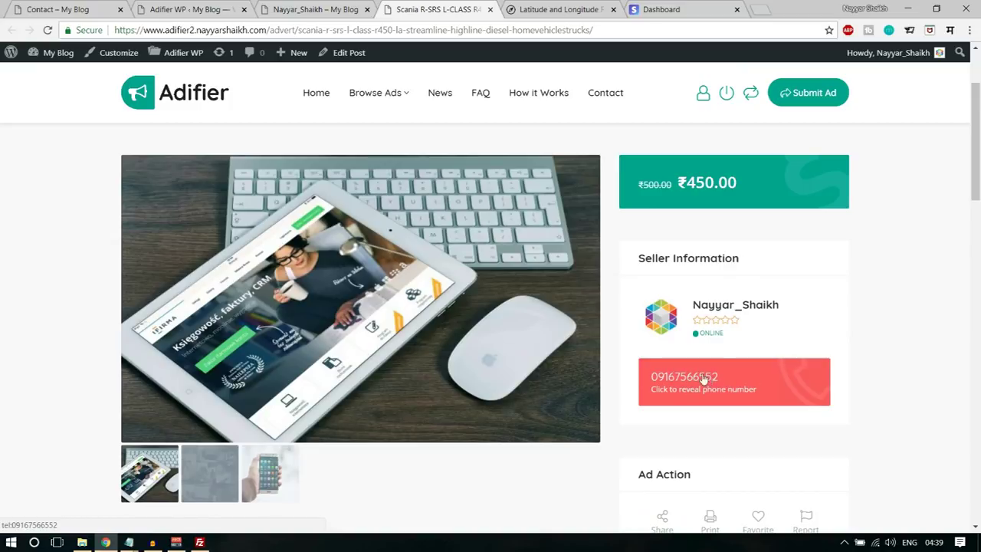
click(738, 306)
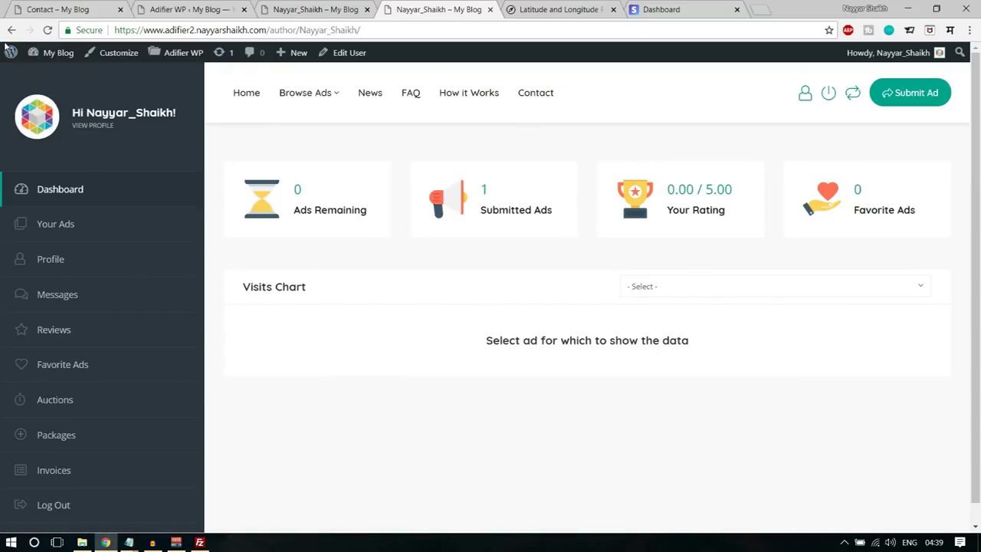
click(69, 295)
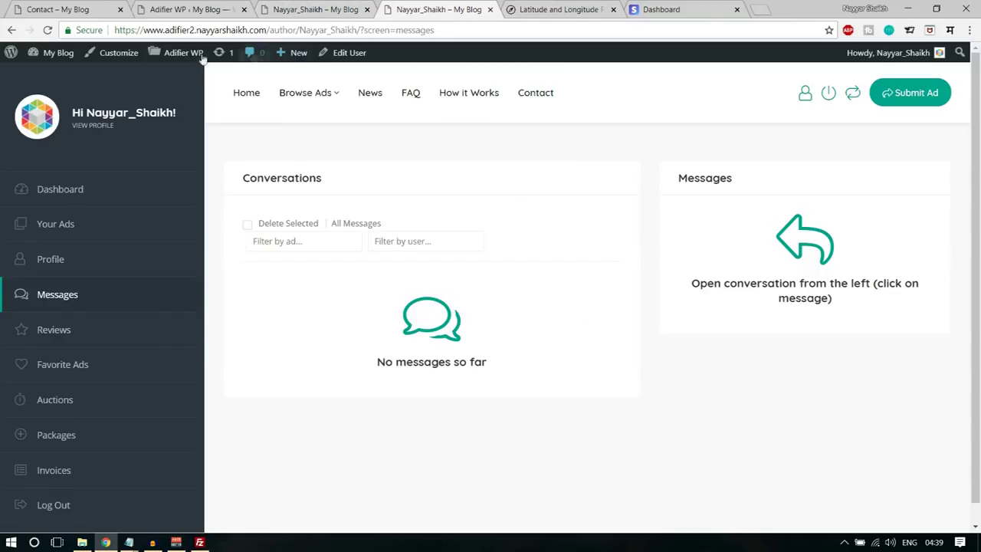
Browse the home page down to the footer, then jump back to the top banner
click(260, 92)
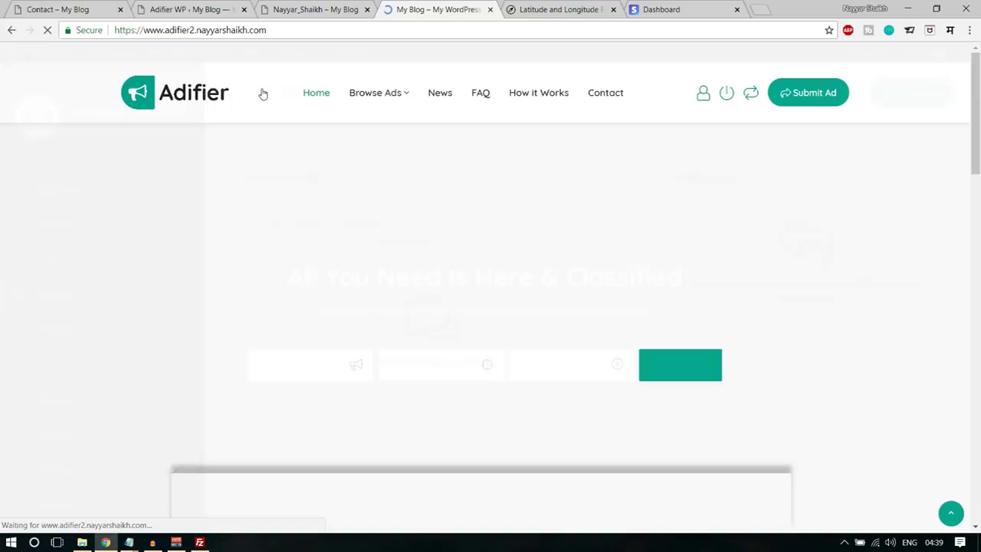
scroll(833, 329, down, 10)
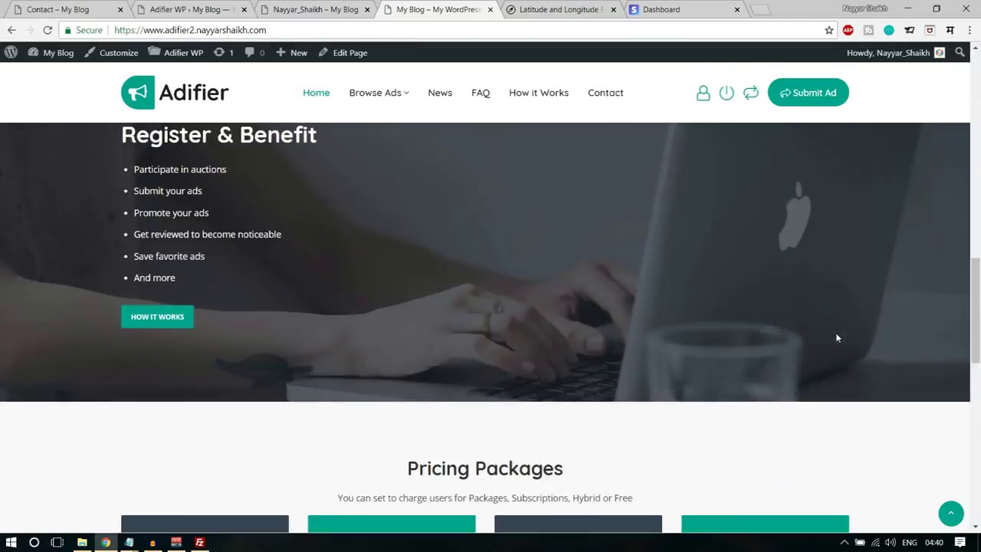
scroll(835, 335, down, 8)
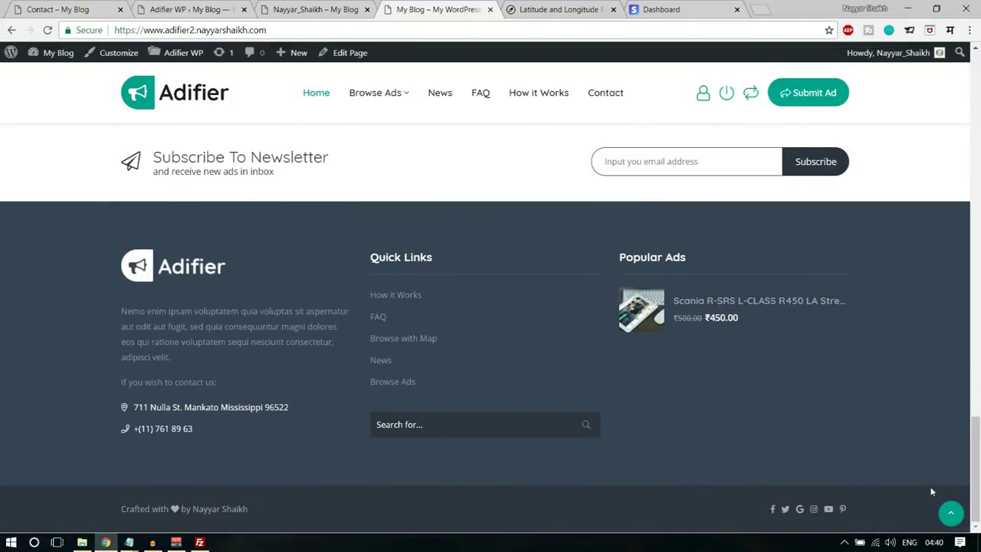
click(951, 513)
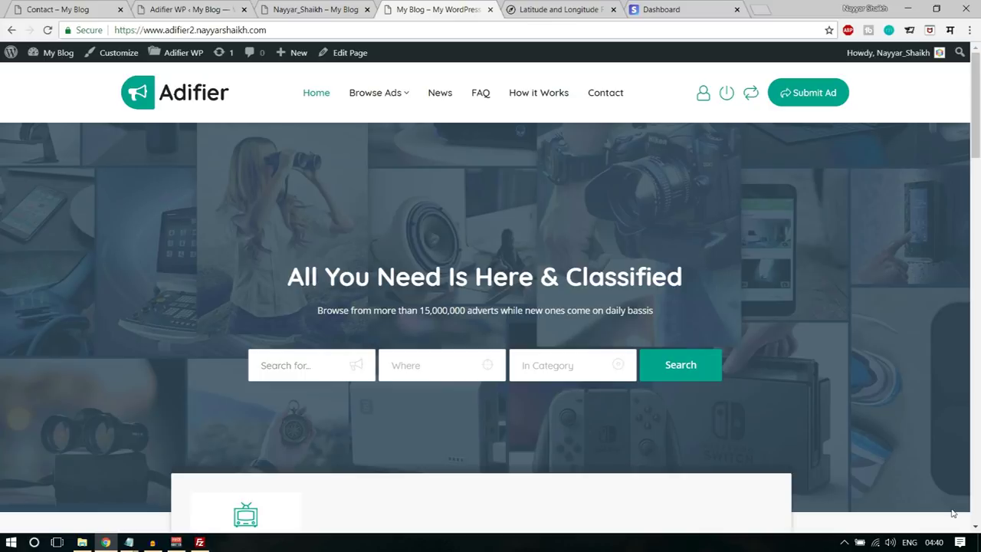
scroll(960, 494, down, 10)
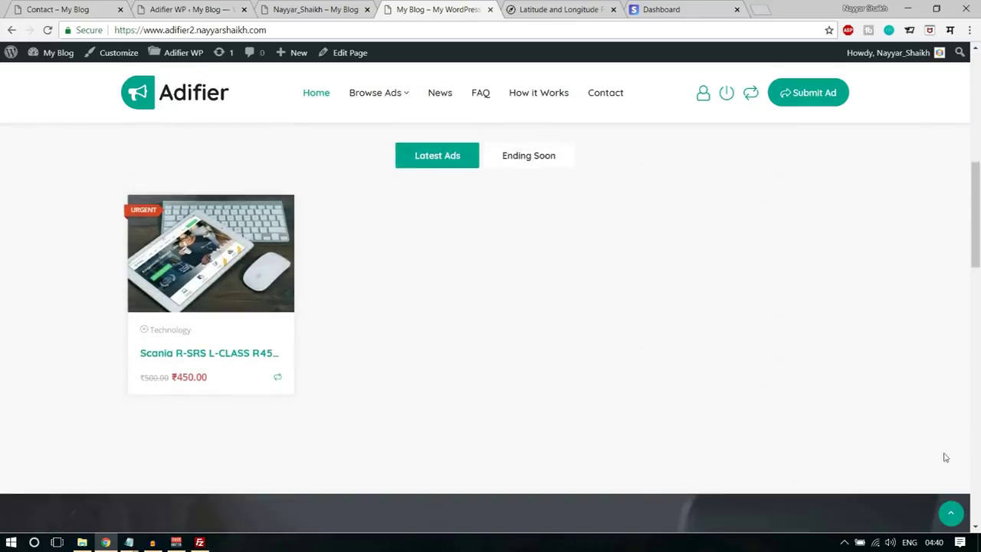
scroll(934, 473, up, 8)
scroll(934, 476, up, 3)
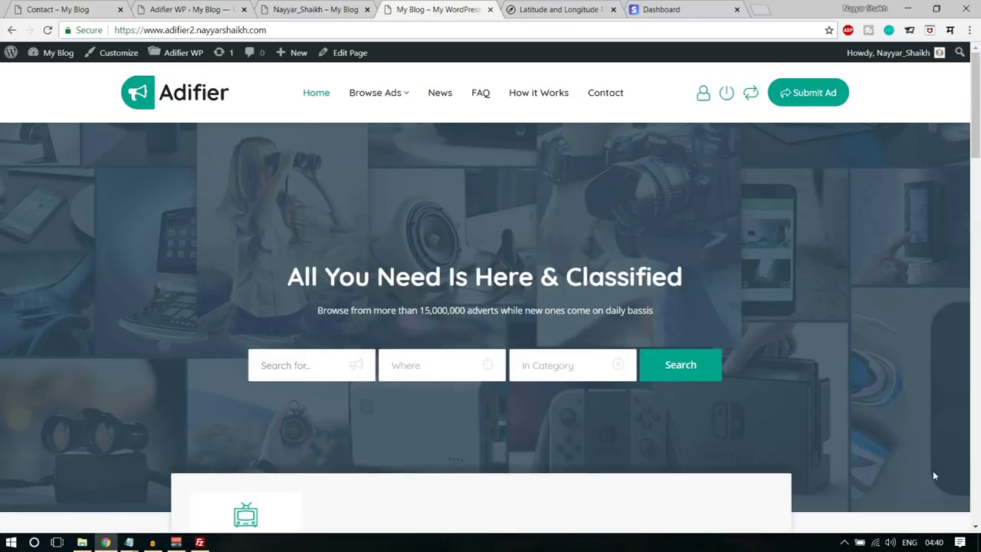